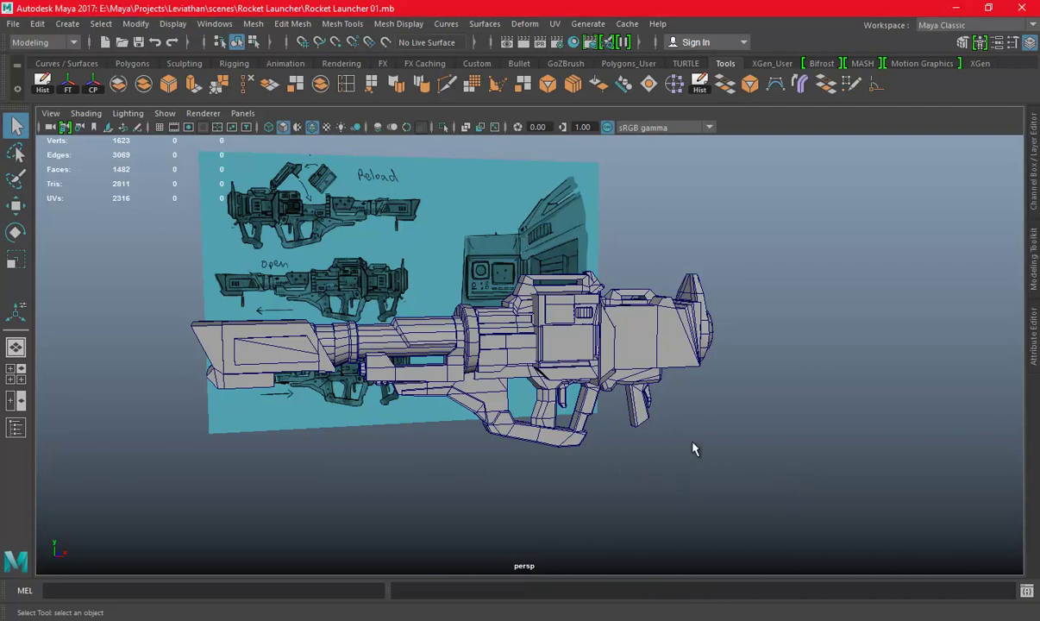
Orbit and zoom the perspective camera around the launcher and its reference sketches, ending on a front view down the barrel
{"action": "mouse_move", "coordinate": [661, 425]}
{"action": "left_mouse_down", "text": "alt"}
{"action": "mouse_move", "coordinate": [747, 411]}
{"action": "mouse_move", "coordinate": [794, 365]}
{"action": "mouse_move", "coordinate": [856, 400]}
{"action": "mouse_move", "coordinate": [900, 362]}
{"action": "mouse_move", "coordinate": [812, 356]}
{"action": "mouse_move", "coordinate": [758, 381]}
{"action": "mouse_move", "coordinate": [640, 399]}
{"action": "mouse_move", "coordinate": [780, 431]}
{"action": "mouse_move", "coordinate": [679, 371]}
{"action": "mouse_move", "coordinate": [620, 394]}
{"action": "left_mouse_up", "text": "alt"}
{"action": "right_click_drag", "start_coordinate": [621, 394], "coordinate": [799, 352], "text": "alt"}
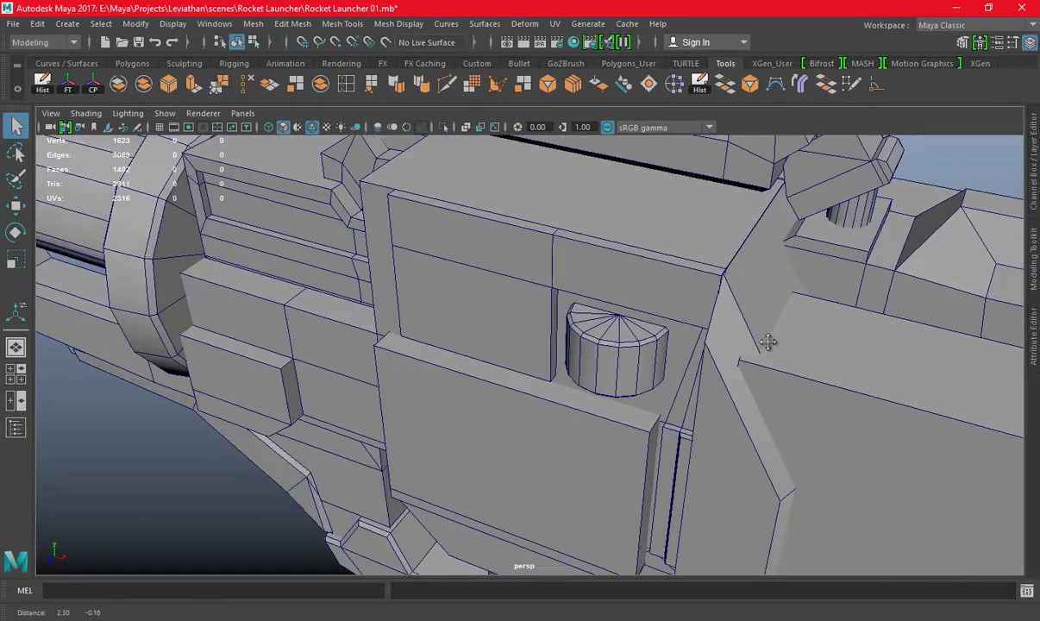
{"action": "left_click_drag", "start_coordinate": [798, 352], "coordinate": [742, 388], "text": "alt"}
{"action": "right_click_drag", "start_coordinate": [741, 388], "coordinate": [726, 403], "text": "alt"}
{"action": "left_click_drag", "start_coordinate": [726, 403], "coordinate": [603, 377], "text": "alt"}
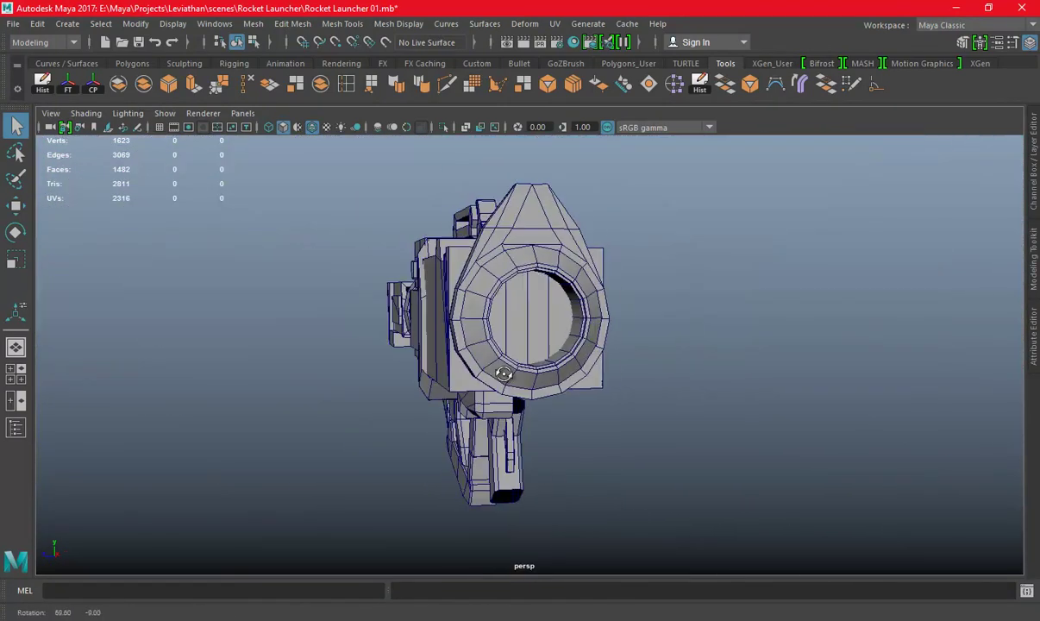
Dismiss the antivirus notification and pan the front view to the launcher's rear and trigger
{"action": "key", "text": "space"}
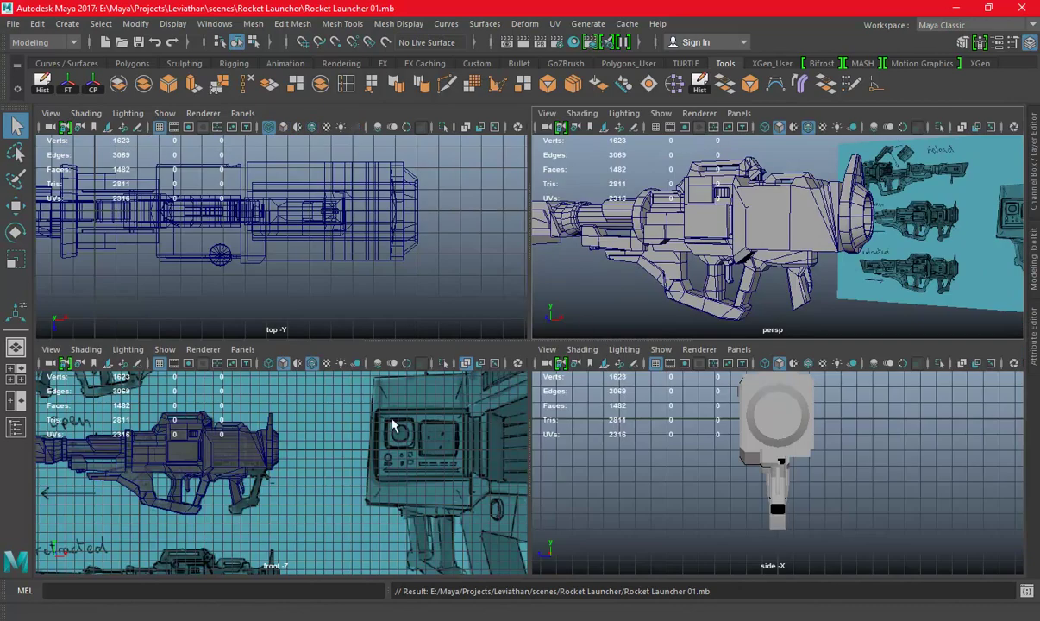
{"action": "key", "text": "space"}
{"action": "scroll", "coordinate": [315, 360], "scroll_direction": "up", "scroll_amount": 3}
{"action": "scroll", "coordinate": [315, 360], "scroll_direction": "down", "scroll_amount": 2}
{"action": "left_click", "coordinate": [1028, 535]}
{"action": "scroll", "coordinate": [510, 406], "scroll_direction": "up", "scroll_amount": 2}
{"action": "middle_click_drag", "start_coordinate": [716, 466], "coordinate": [610, 430], "text": "alt"}
{"action": "scroll", "coordinate": [610, 430], "scroll_direction": "up", "scroll_amount": 2}
{"action": "scroll", "coordinate": [610, 430], "scroll_direction": "up", "scroll_amount": 2}
Select the trigger grip pCube17, then the small trigger piece pCube20, in the front view
{"action": "left_click", "coordinate": [398, 311]}
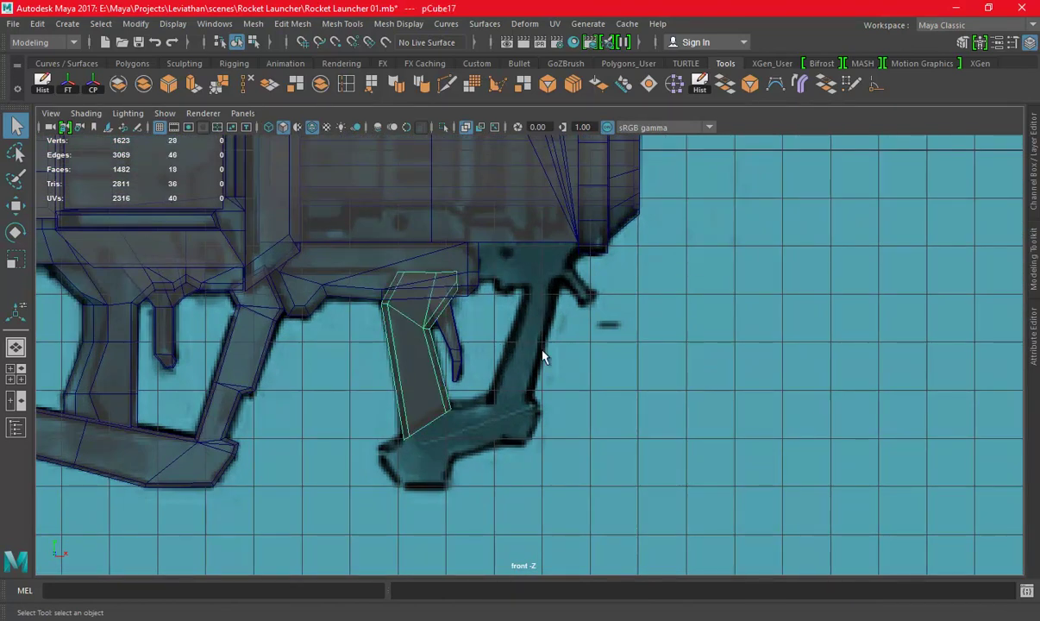
{"action": "scroll", "coordinate": [542, 357], "scroll_direction": "down", "scroll_amount": 1}
{"action": "scroll", "coordinate": [538, 375], "scroll_direction": "down", "scroll_amount": 1}
{"action": "left_click", "coordinate": [448, 338]}
{"action": "scroll", "coordinate": [312, 345], "scroll_direction": "up", "scroll_amount": 1}
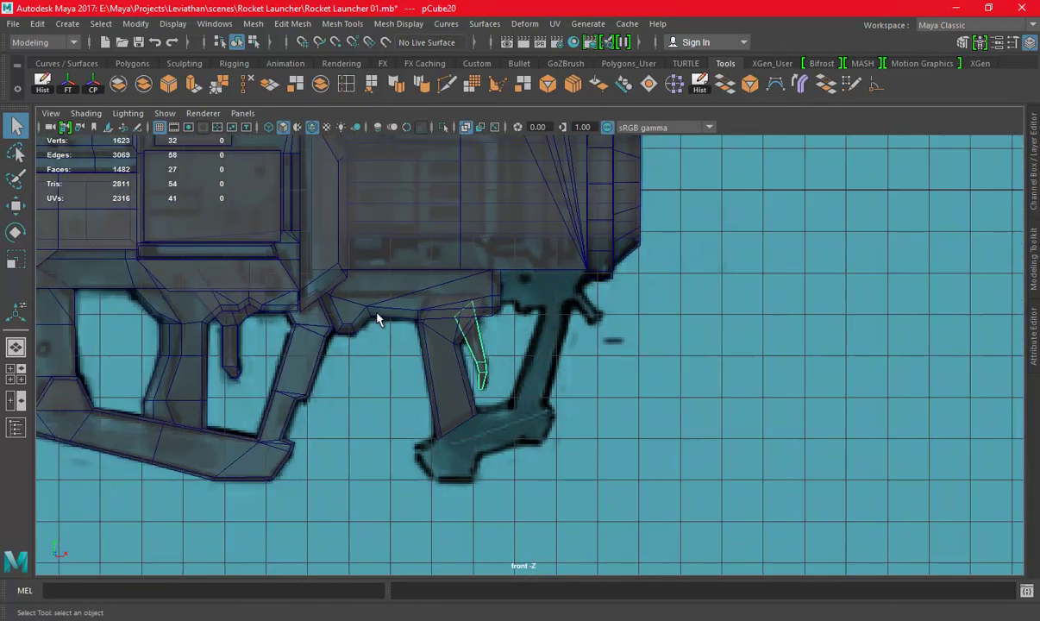
{"action": "key", "text": "space"}
Save the scene with Ctrl+S and bring up the Polygons shelf primitives
{"action": "key", "text": "space"}
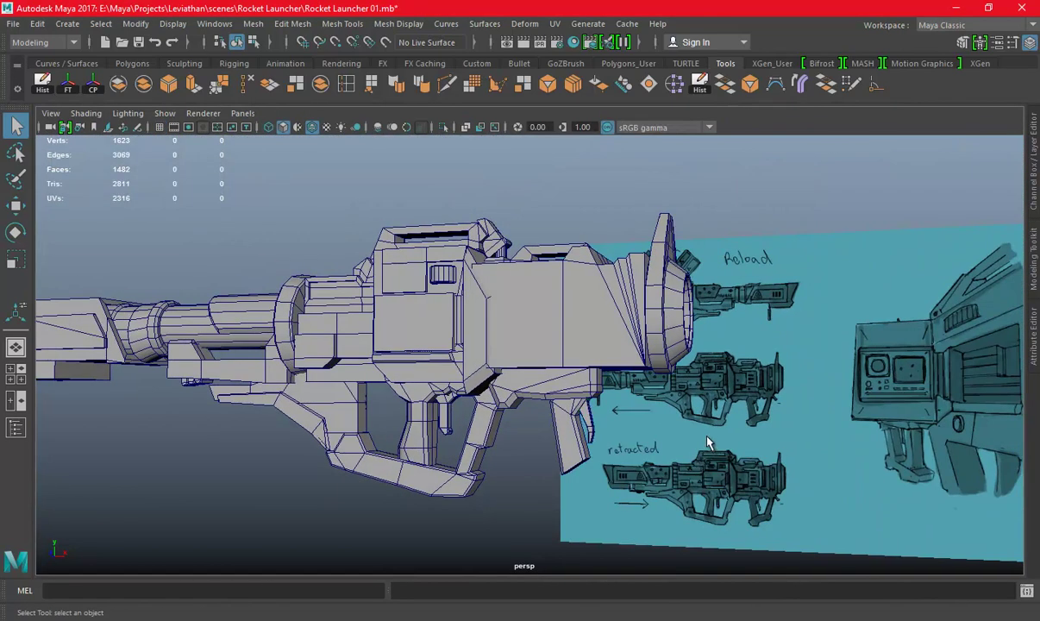
{"action": "key", "text": "ctrl+s"}
{"action": "key", "text": "space"}
{"action": "key", "text": "space"}
{"action": "middle_click_drag", "start_coordinate": [461, 413], "coordinate": [557, 440], "text": "alt"}
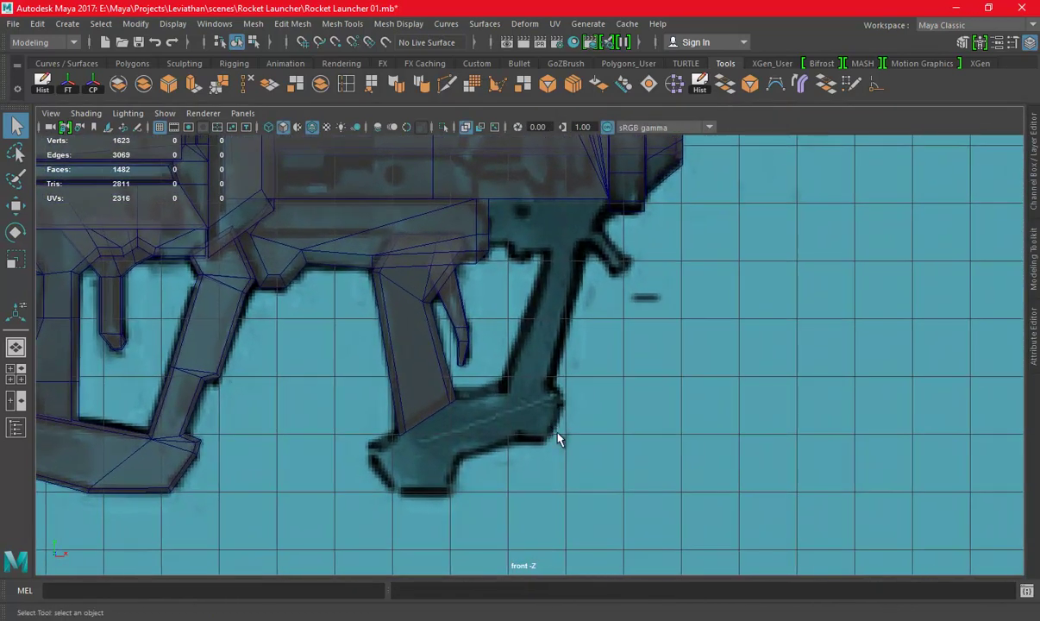
{"action": "left_click", "coordinate": [134, 64]}
Create a polygon cube, scale it uniformly to about 15.7 and move it onto the grip's foot
{"action": "left_click", "coordinate": [41, 84]}
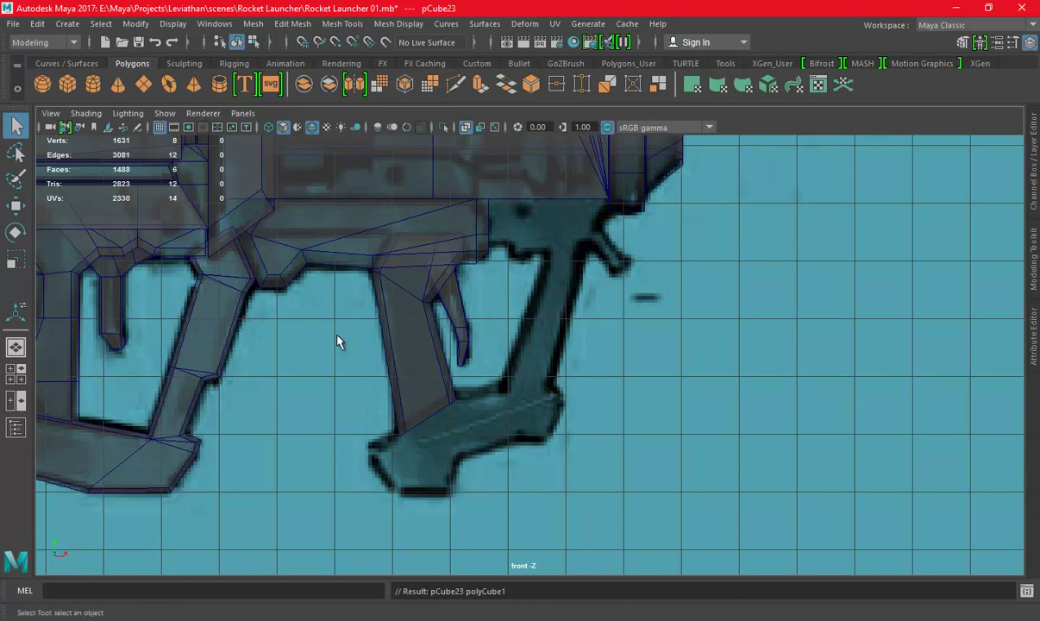
{"action": "scroll", "coordinate": [317, 315], "scroll_direction": "down", "scroll_amount": 5}
{"action": "key", "text": "e"}
{"action": "key", "text": "r"}
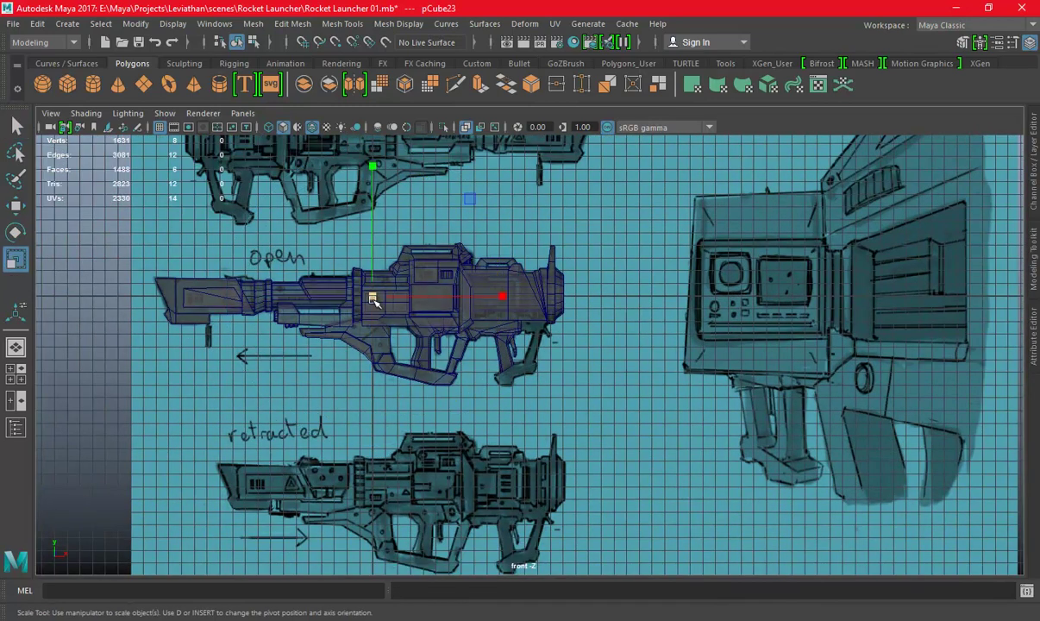
{"action": "left_click_drag", "start_coordinate": [372, 299], "coordinate": [383, 299]}
{"action": "key", "text": "w"}
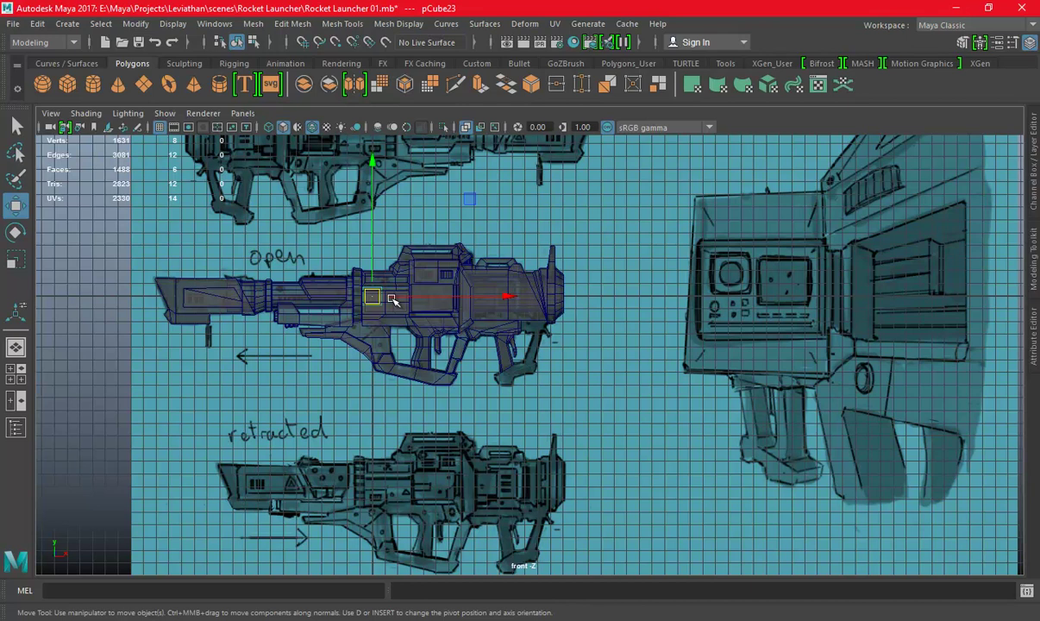
{"action": "scroll", "coordinate": [310, 250], "scroll_direction": "up", "scroll_amount": 3}
{"action": "mouse_move", "coordinate": [156, 215]}
{"action": "left_mouse_down"}
{"action": "mouse_move", "coordinate": [645, 387]}
{"action": "mouse_move", "coordinate": [513, 400]}
{"action": "mouse_move", "coordinate": [405, 476]}
{"action": "left_mouse_up"}
Drag pCube23's corner vertices to trace the slanted foot outline in the front-view sketch
{"action": "scroll", "coordinate": [603, 459], "scroll_direction": "up", "scroll_amount": 2}
{"action": "scroll", "coordinate": [386, 350], "scroll_direction": "up", "scroll_amount": 1}
{"action": "scroll", "coordinate": [553, 386], "scroll_direction": "up", "scroll_amount": 3}
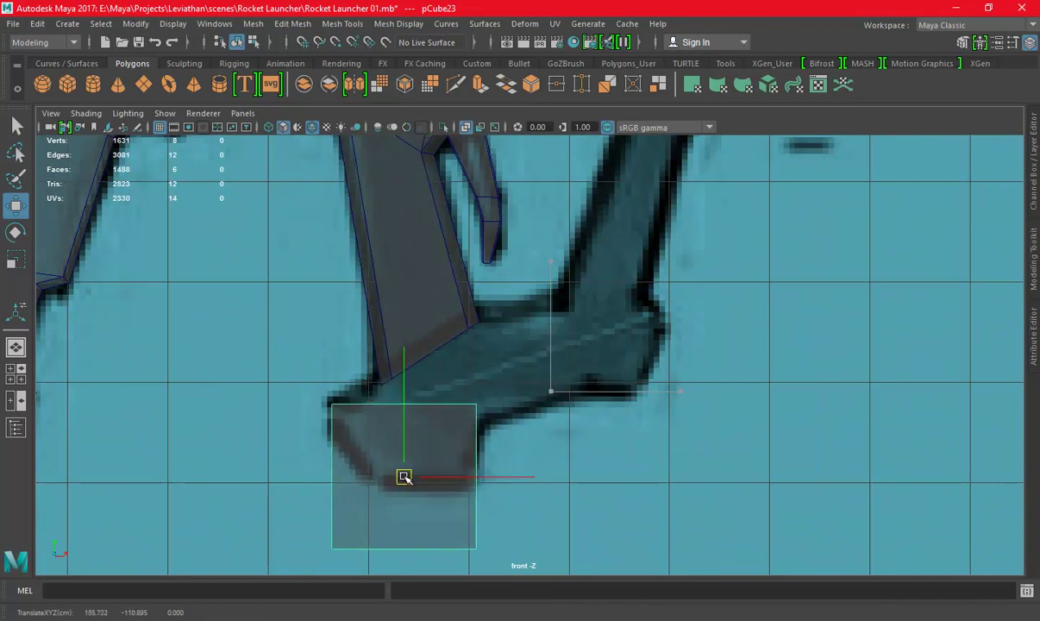
{"action": "right_click_drag", "start_coordinate": [422, 221], "coordinate": [360, 221]}
{"action": "left_click", "coordinate": [476, 404]}
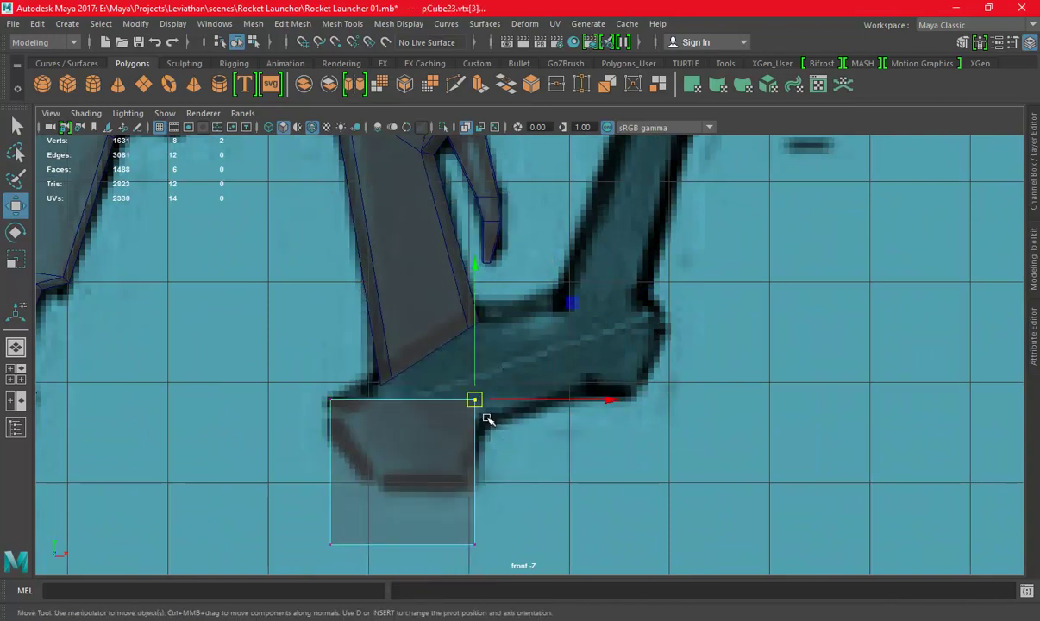
{"action": "left_click_drag", "start_coordinate": [476, 402], "coordinate": [480, 313]}
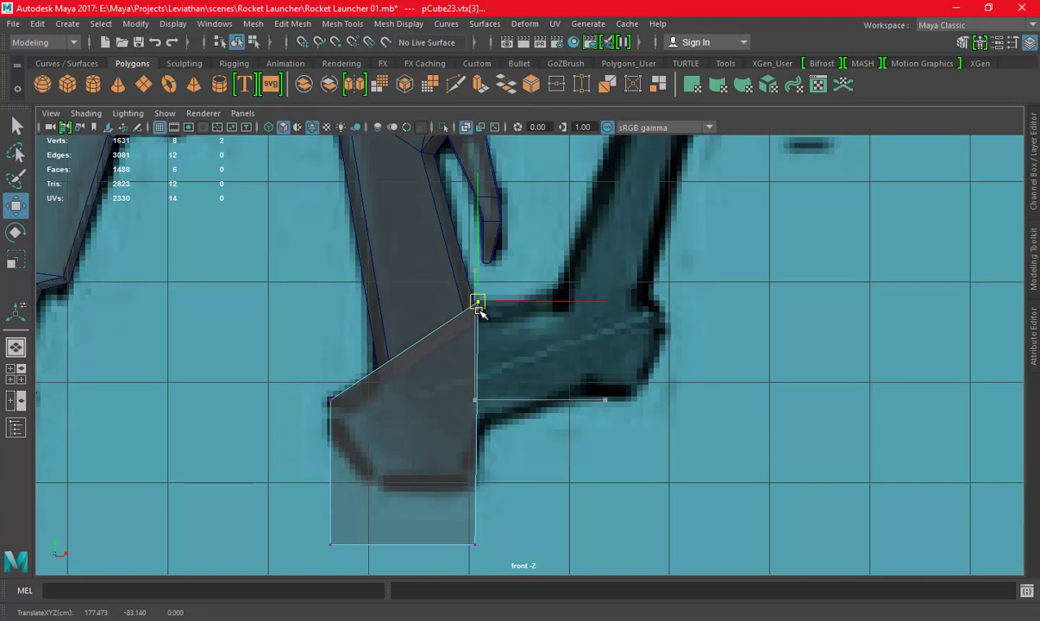
{"action": "left_click_drag", "start_coordinate": [295, 528], "coordinate": [359, 583]}
{"action": "left_click_drag", "start_coordinate": [331, 543], "coordinate": [371, 477]}
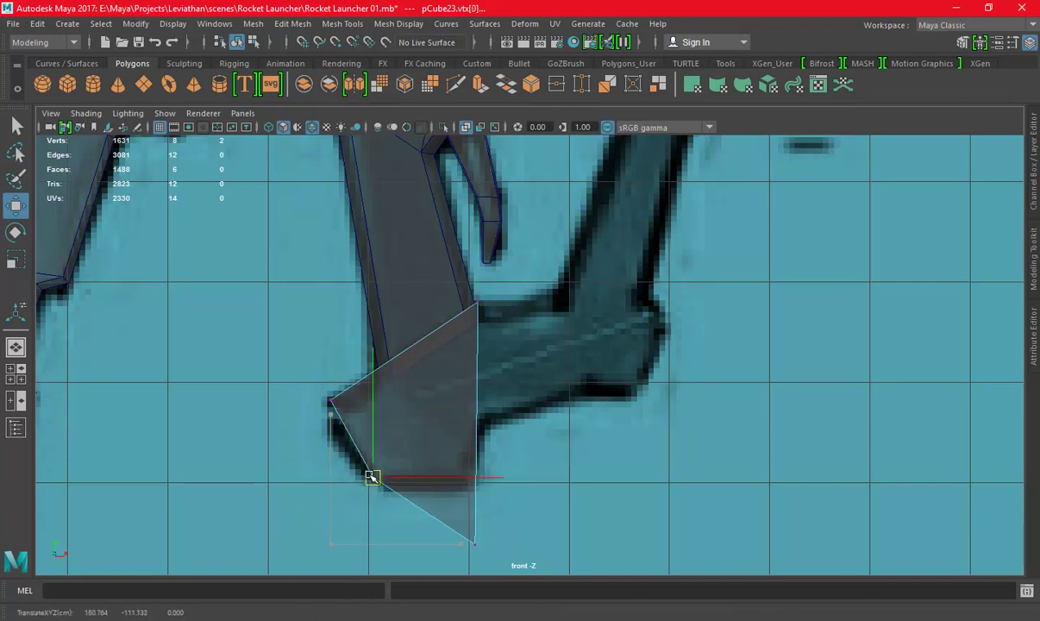
{"action": "left_click_drag", "start_coordinate": [371, 475], "coordinate": [386, 466]}
{"action": "mouse_move", "coordinate": [450, 504]}
{"action": "left_mouse_down"}
{"action": "mouse_move", "coordinate": [510, 557]}
{"action": "mouse_move", "coordinate": [535, 385]}
{"action": "mouse_move", "coordinate": [492, 414]}
{"action": "left_mouse_up"}
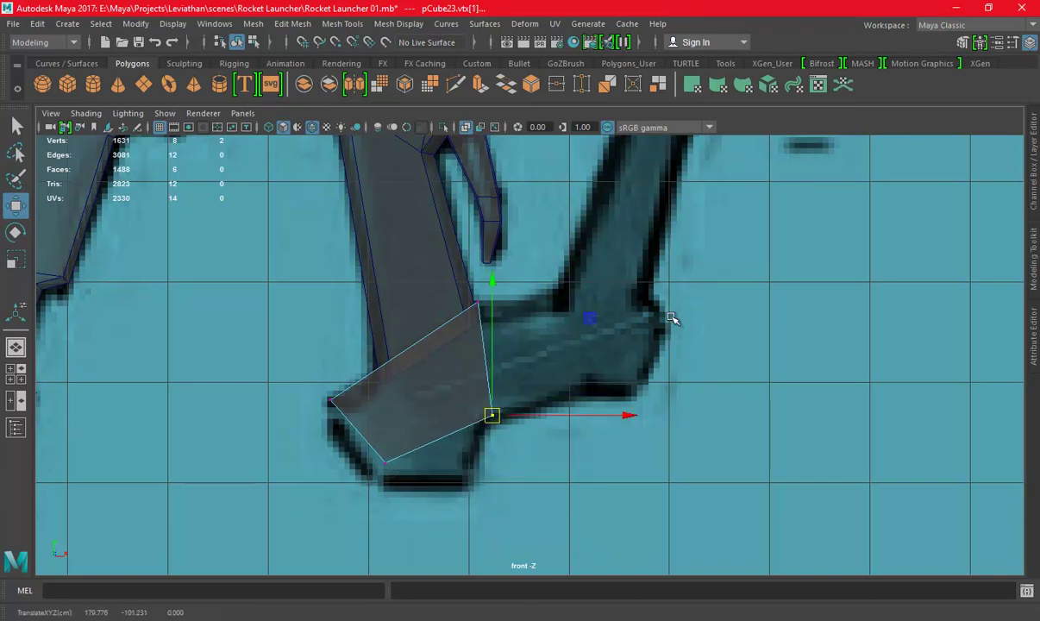
Check the new piece in perspective and select pCube23's front face
{"action": "key", "text": "space"}
{"action": "key", "text": "space"}
{"action": "mouse_move", "coordinate": [672, 319]}
{"action": "left_mouse_down", "text": "alt"}
{"action": "mouse_move", "coordinate": [527, 379]}
{"action": "mouse_move", "coordinate": [545, 371]}
{"action": "left_mouse_up", "text": "alt"}
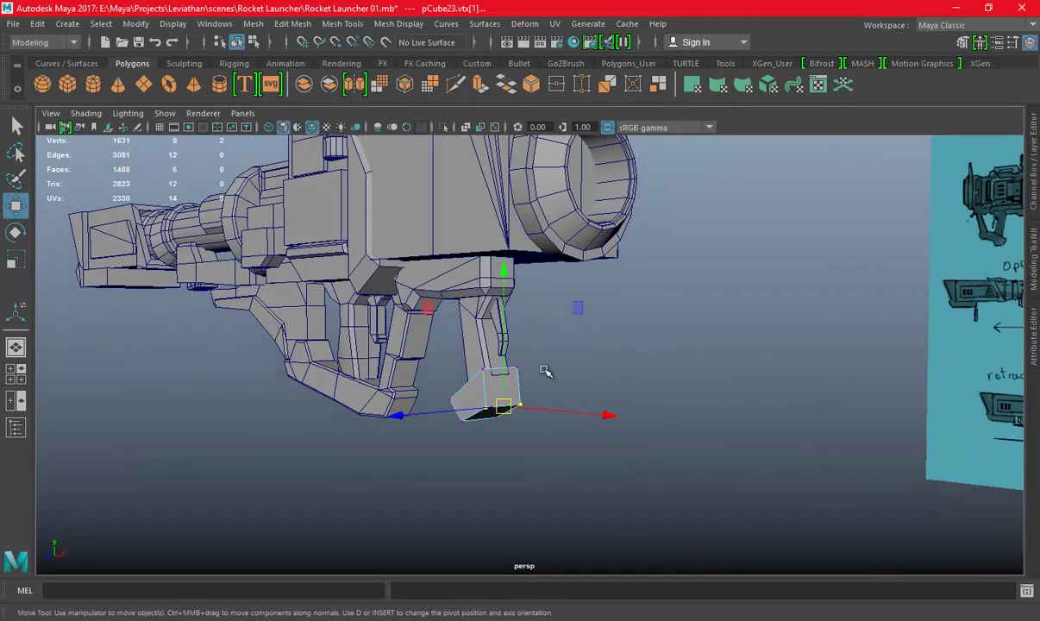
{"action": "key", "text": "f"}
{"action": "right_click_drag", "start_coordinate": [772, 413], "coordinate": [367, 314], "text": "alt"}
{"action": "right_click_drag", "start_coordinate": [599, 221], "coordinate": [599, 258]}
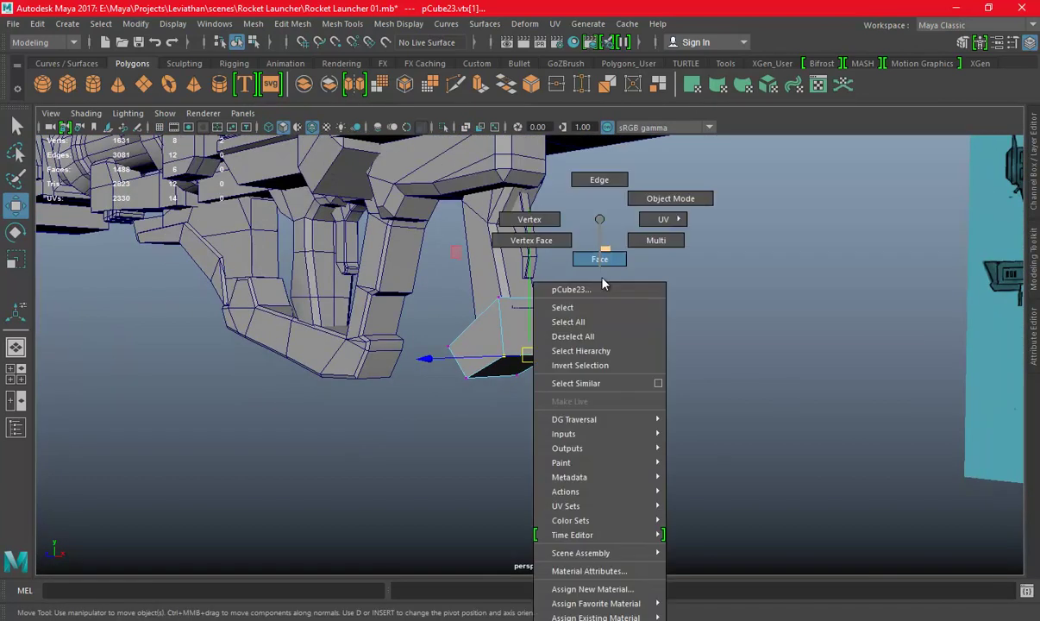
{"action": "left_click", "coordinate": [527, 313]}
{"action": "key", "text": "space"}
{"action": "key", "text": "space"}
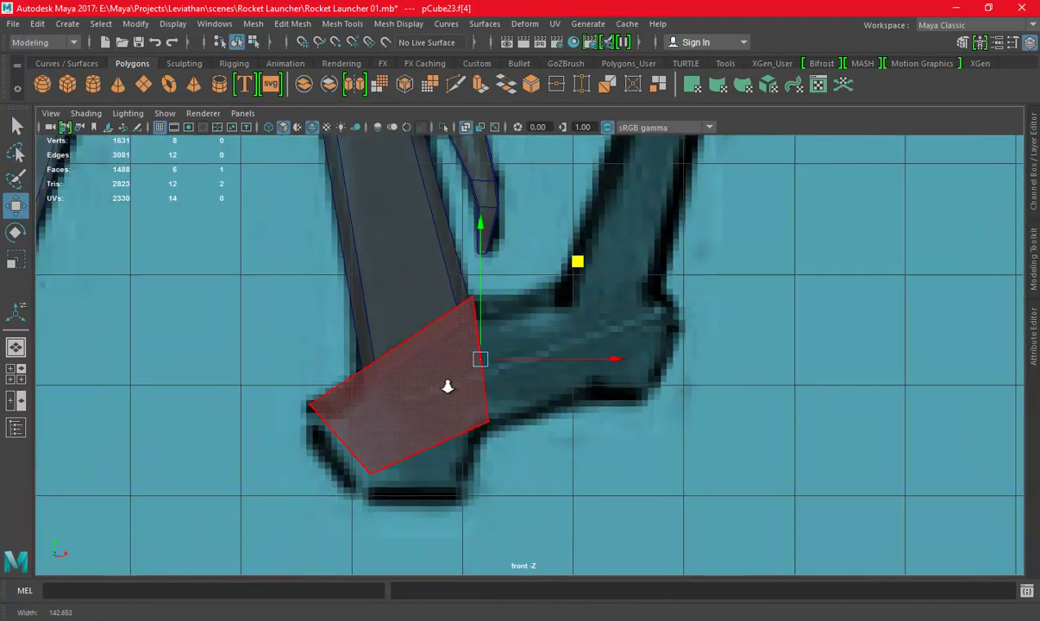
{"action": "middle_click_drag", "start_coordinate": [387, 209], "coordinate": [378, 228], "text": "alt"}
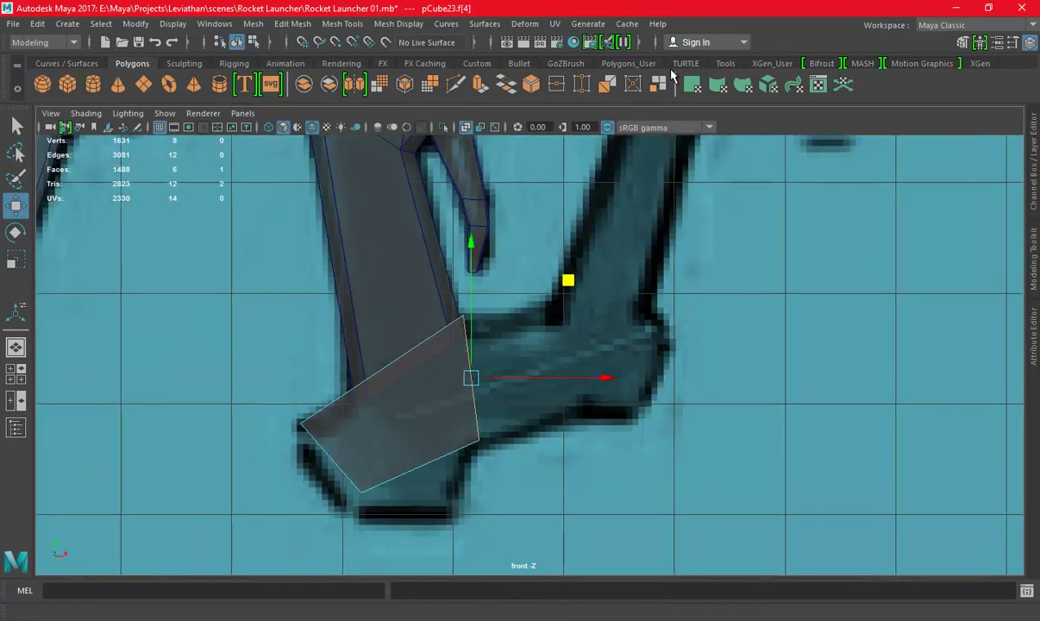
Extrude pCube23's selected face and pull it right along the foot
{"action": "left_click", "coordinate": [725, 64]}
{"action": "left_click", "coordinate": [191, 84]}
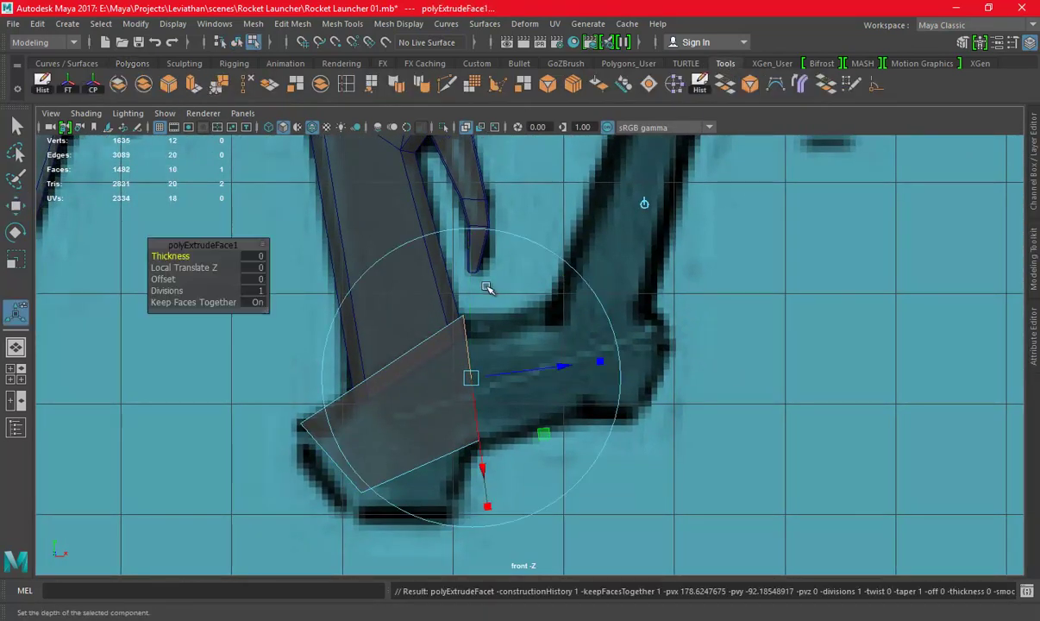
{"action": "mouse_move", "coordinate": [470, 376]}
{"action": "left_mouse_down"}
{"action": "mouse_move", "coordinate": [567, 374]}
{"action": "mouse_move", "coordinate": [575, 364]}
{"action": "mouse_move", "coordinate": [565, 388]}
{"action": "mouse_move", "coordinate": [582, 380]}
{"action": "left_mouse_up"}
Adjust the extruded section's vertices to fit the sketched foot outline
{"action": "right_click_drag", "start_coordinate": [510, 231], "coordinate": [475, 221]}
{"action": "mouse_move", "coordinate": [556, 366]}
{"action": "left_mouse_down"}
{"action": "mouse_move", "coordinate": [599, 460]}
{"action": "mouse_move", "coordinate": [573, 387]}
{"action": "mouse_move", "coordinate": [589, 410]}
{"action": "left_mouse_up"}
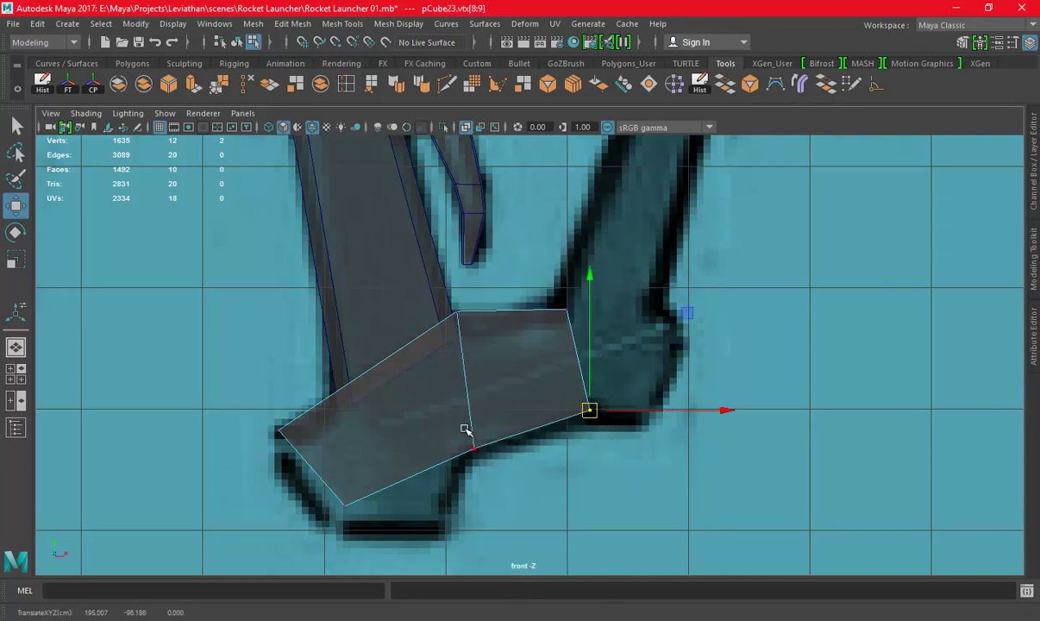
{"action": "left_click", "coordinate": [452, 311]}
{"action": "mouse_move", "coordinate": [457, 309]}
{"action": "left_mouse_down"}
{"action": "mouse_move", "coordinate": [457, 352]}
{"action": "mouse_move", "coordinate": [463, 324]}
{"action": "left_mouse_up"}
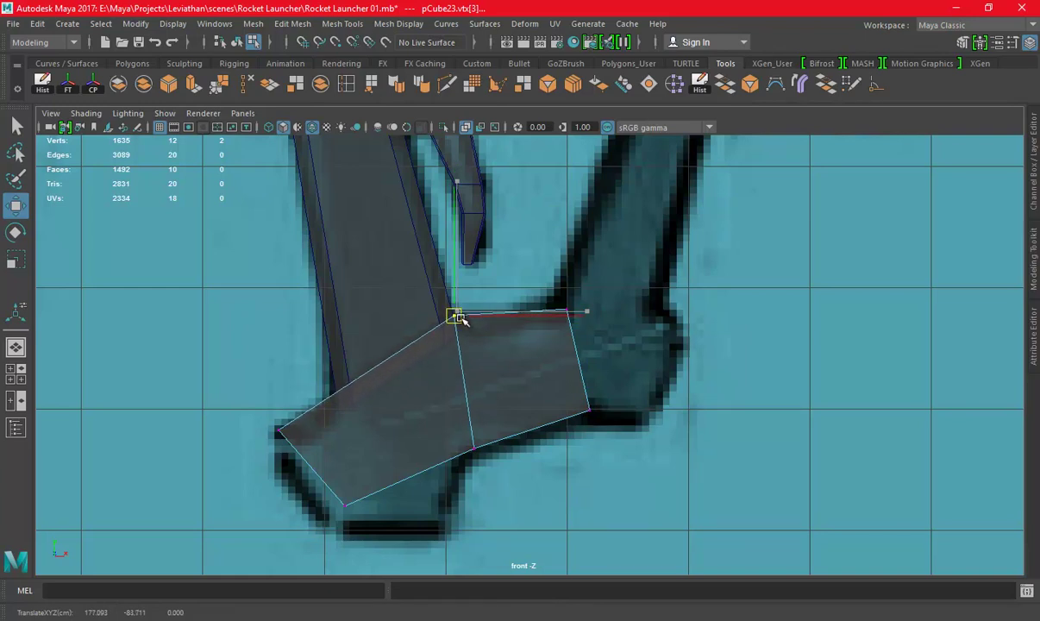
{"action": "mouse_move", "coordinate": [559, 295]}
{"action": "left_mouse_down"}
{"action": "mouse_move", "coordinate": [594, 371]}
{"action": "mouse_move", "coordinate": [603, 431]}
{"action": "left_mouse_up"}
{"action": "mouse_move", "coordinate": [575, 355]}
{"action": "left_mouse_down"}
{"action": "mouse_move", "coordinate": [568, 366]}
{"action": "mouse_move", "coordinate": [583, 365]}
{"action": "left_mouse_up"}
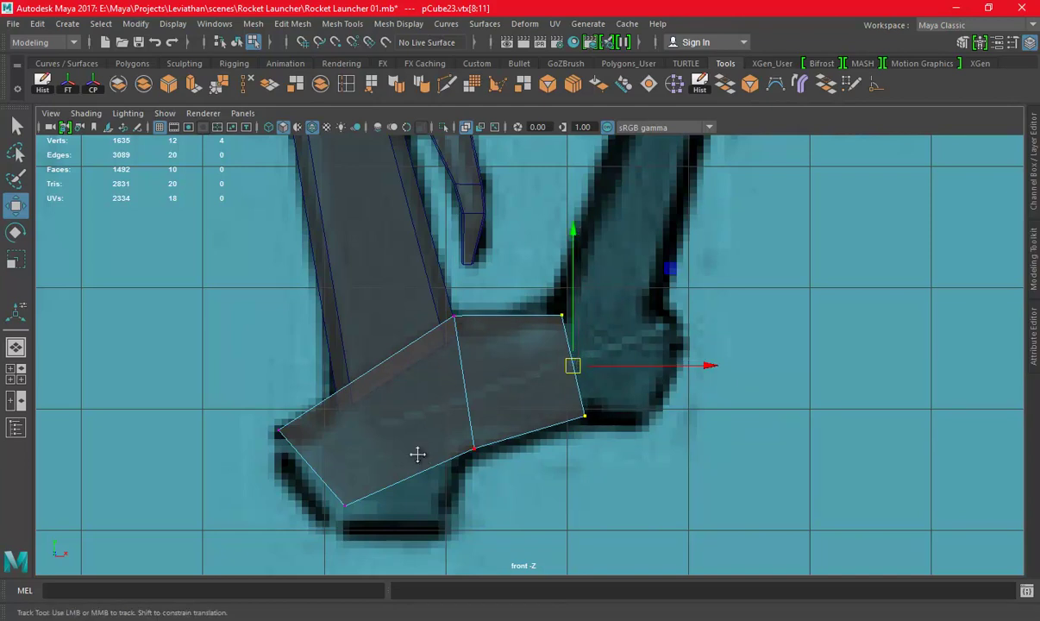
In perspective, select the piece's left end face, a side face and the bottom face
{"action": "key", "text": "space"}
{"action": "key", "text": "space"}
{"action": "mouse_move", "coordinate": [613, 308]}
{"action": "left_mouse_down", "text": "alt"}
{"action": "mouse_move", "coordinate": [707, 279]}
{"action": "mouse_move", "coordinate": [715, 301]}
{"action": "left_mouse_up", "text": "alt"}
{"action": "key", "text": "F11"}
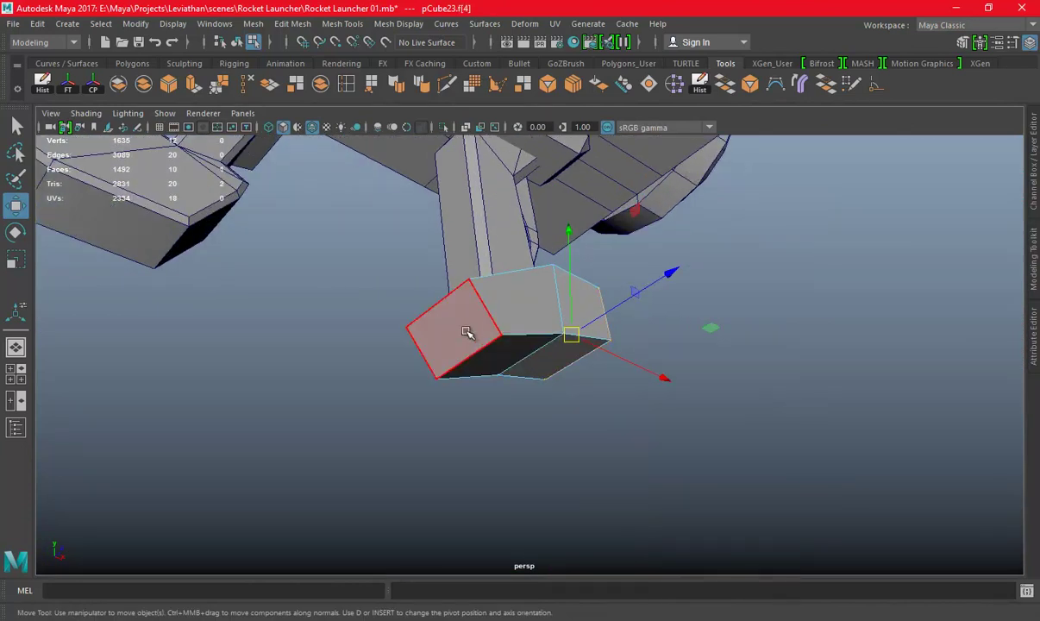
{"action": "left_click", "coordinate": [465, 333]}
{"action": "key", "text": "space"}
{"action": "key", "text": "space"}
{"action": "key", "text": "space"}
{"action": "key", "text": "space"}
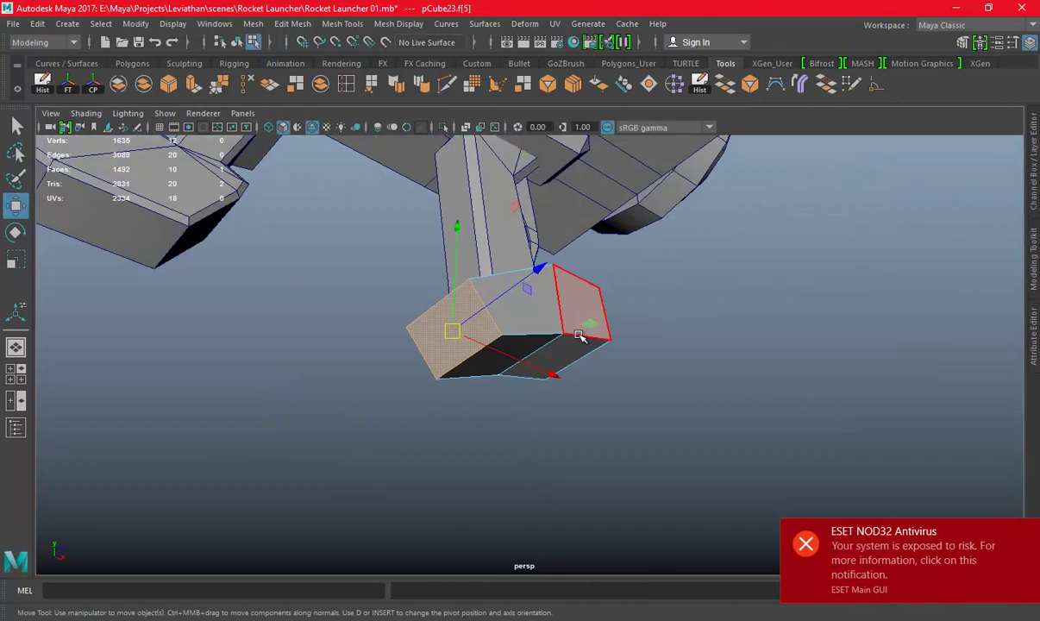
{"action": "left_click", "coordinate": [579, 337], "text": "shift"}
{"action": "left_click", "coordinate": [495, 360], "text": "shift"}
{"action": "key", "text": "space"}
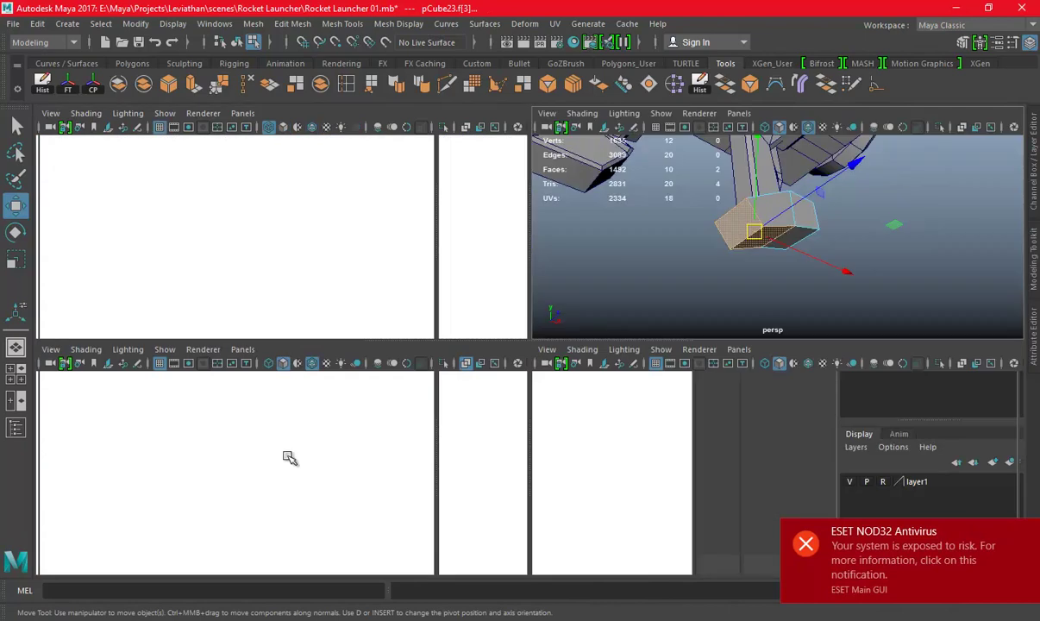
{"action": "key", "text": "space"}
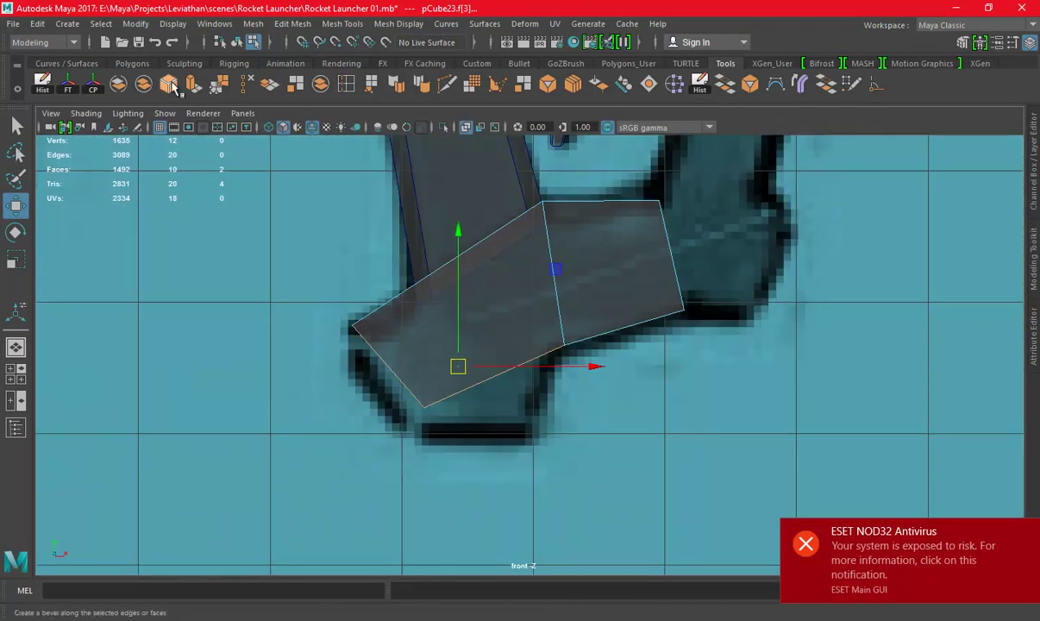
Extrude the selected faces outward by about 5.1 and fit the panel's vertices to the sketch outline
{"action": "left_click_drag", "start_coordinate": [529, 453], "coordinate": [555, 472]}
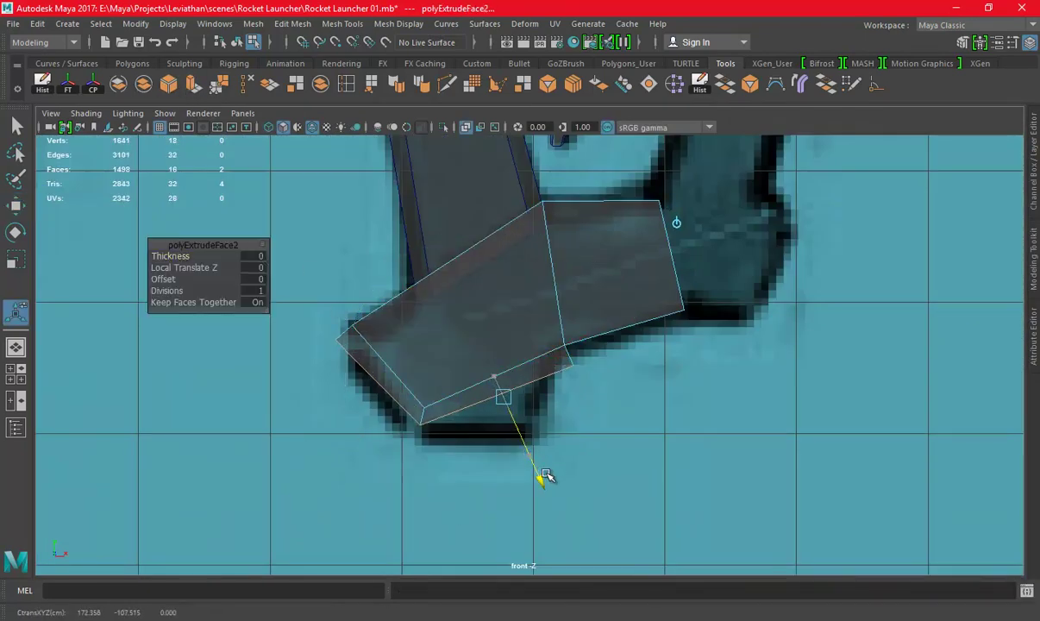
{"action": "middle_click_drag", "start_coordinate": [555, 472], "coordinate": [436, 348], "text": "alt"}
{"action": "right_click_drag", "start_coordinate": [470, 218], "coordinate": [319, 291]}
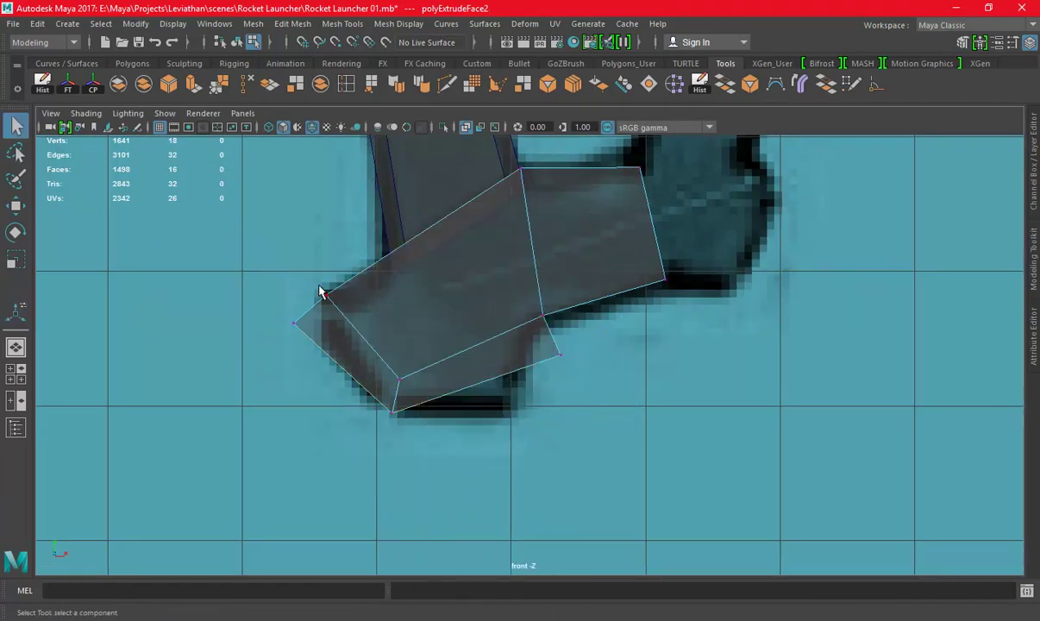
{"action": "key", "text": "w"}
{"action": "left_click_drag", "start_coordinate": [293, 324], "coordinate": [328, 348]}
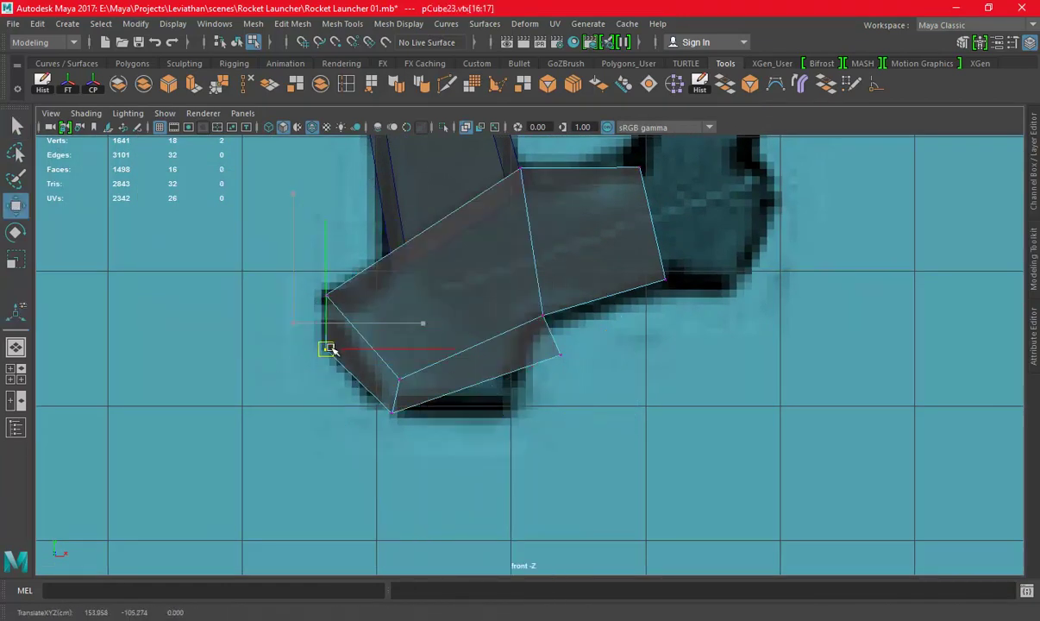
{"action": "left_click", "coordinate": [392, 412]}
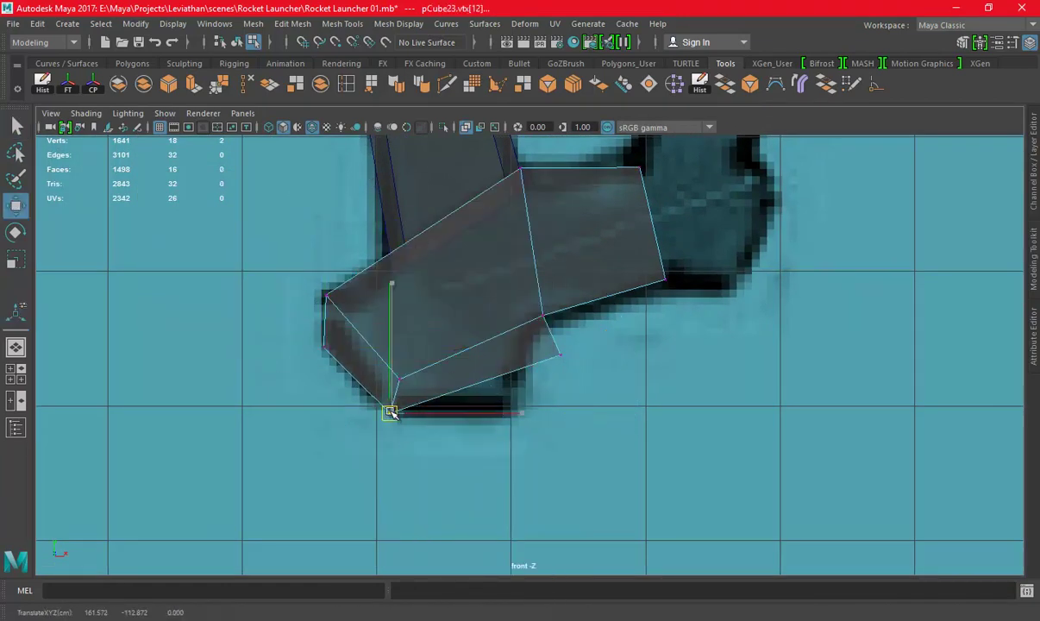
{"action": "left_click", "coordinate": [560, 354]}
{"action": "mouse_move", "coordinate": [559, 354]}
{"action": "left_mouse_down"}
{"action": "mouse_move", "coordinate": [506, 420]}
{"action": "mouse_move", "coordinate": [507, 410]}
{"action": "left_mouse_up"}
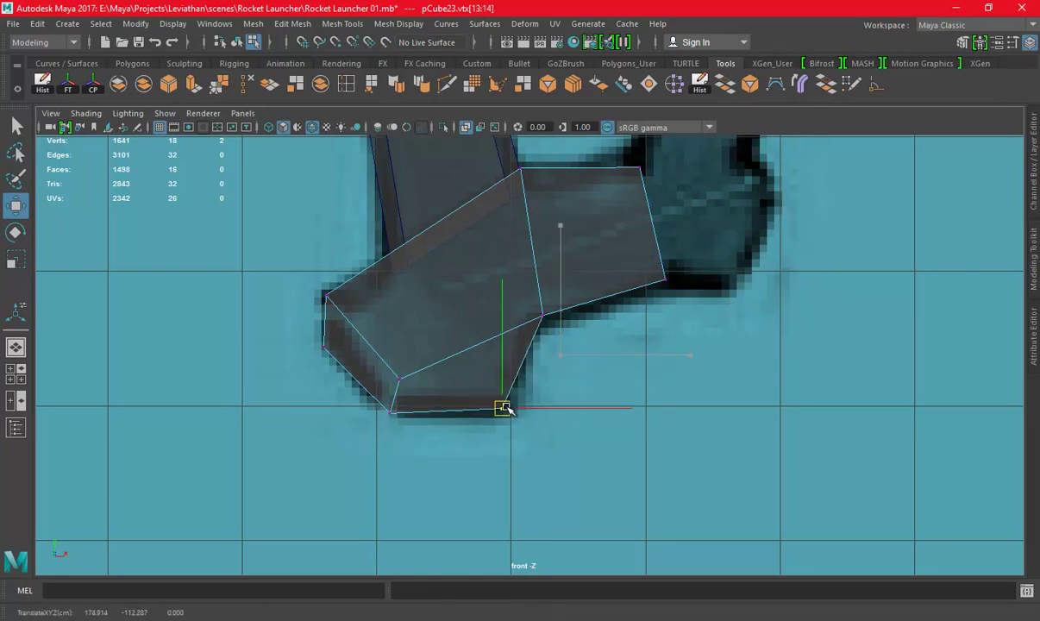
{"action": "middle_click_drag", "start_coordinate": [589, 330], "coordinate": [502, 363], "text": "alt"}
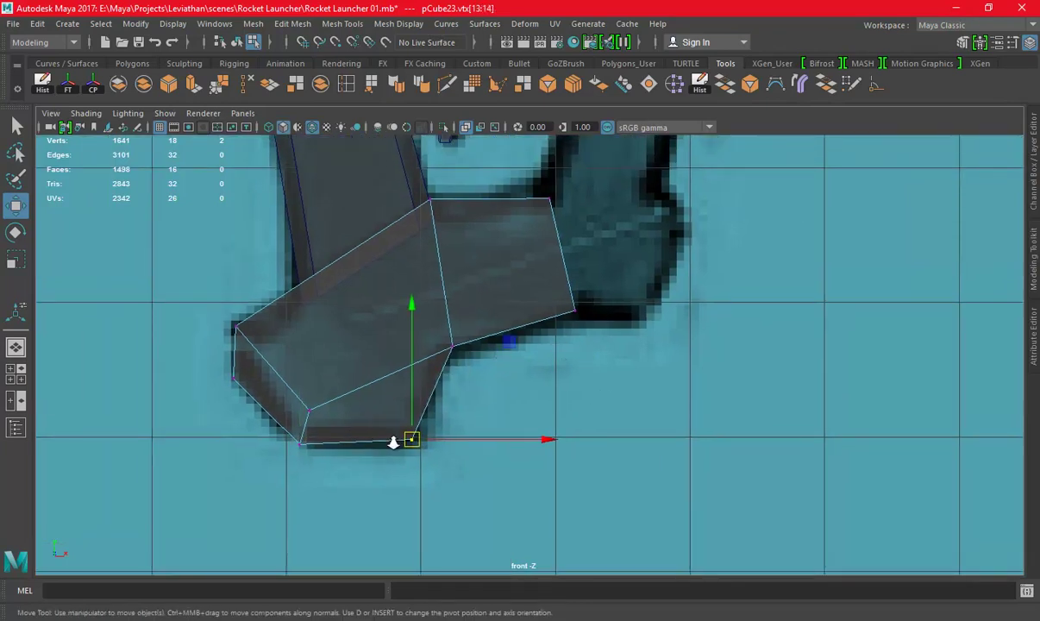
{"action": "scroll", "coordinate": [393, 442], "scroll_direction": "up", "scroll_amount": 1}
{"action": "left_click_drag", "start_coordinate": [411, 440], "coordinate": [414, 442]}
{"action": "middle_click_drag", "start_coordinate": [446, 371], "coordinate": [372, 394], "text": "alt"}
Save the scene, then extrude the panel's end face and pull it out to the right
{"action": "key", "text": "ctrl+s"}
{"action": "key", "text": "space"}
{"action": "key", "text": "space"}
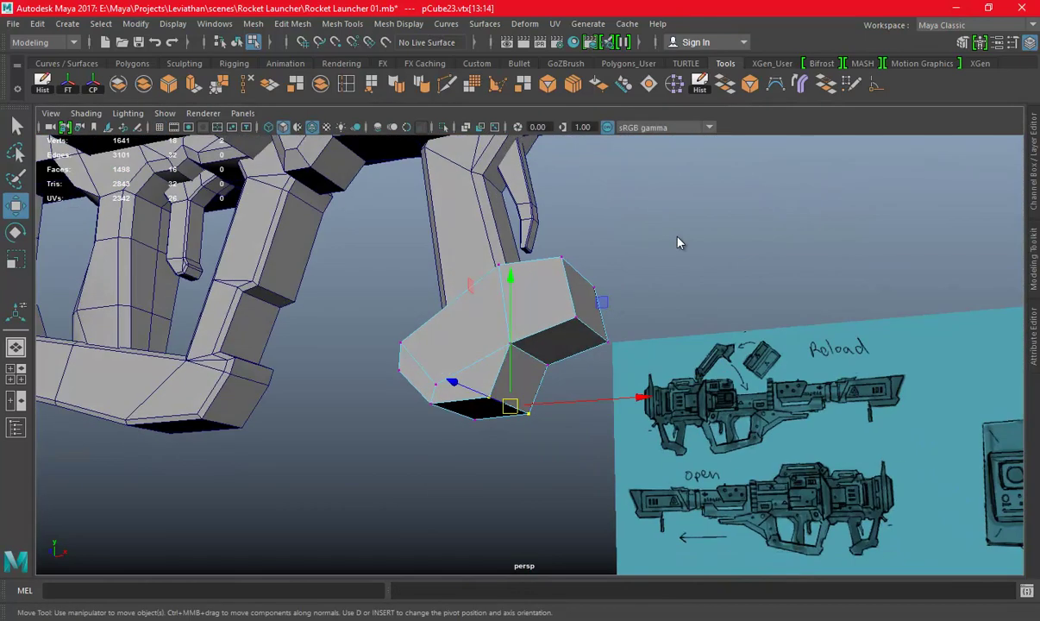
{"action": "left_click", "coordinate": [582, 301]}
{"action": "key", "text": "space"}
{"action": "key", "text": "space"}
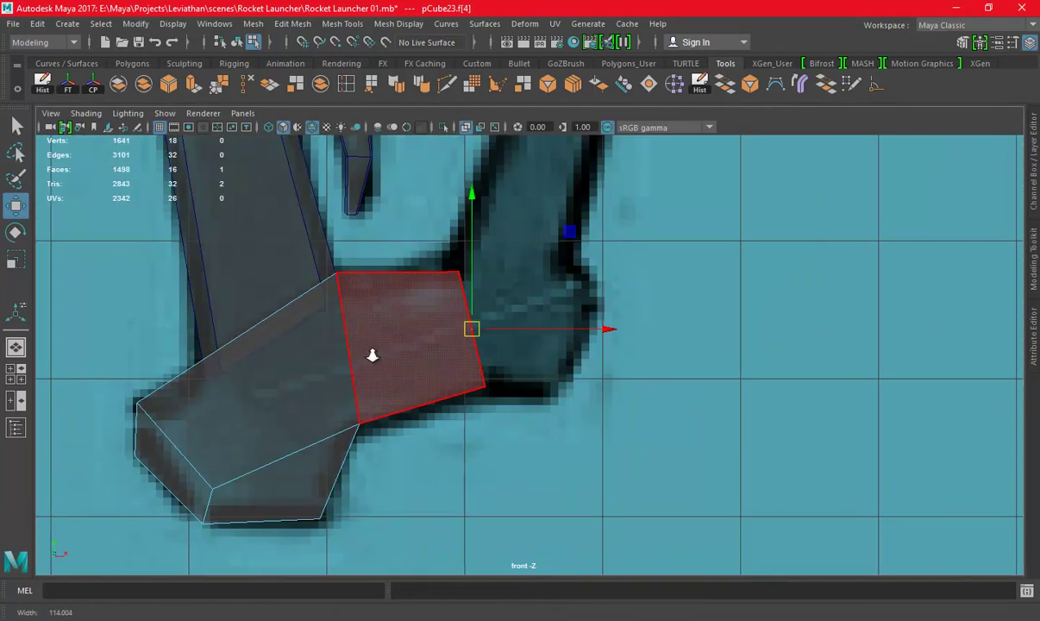
{"action": "left_click", "coordinate": [198, 93]}
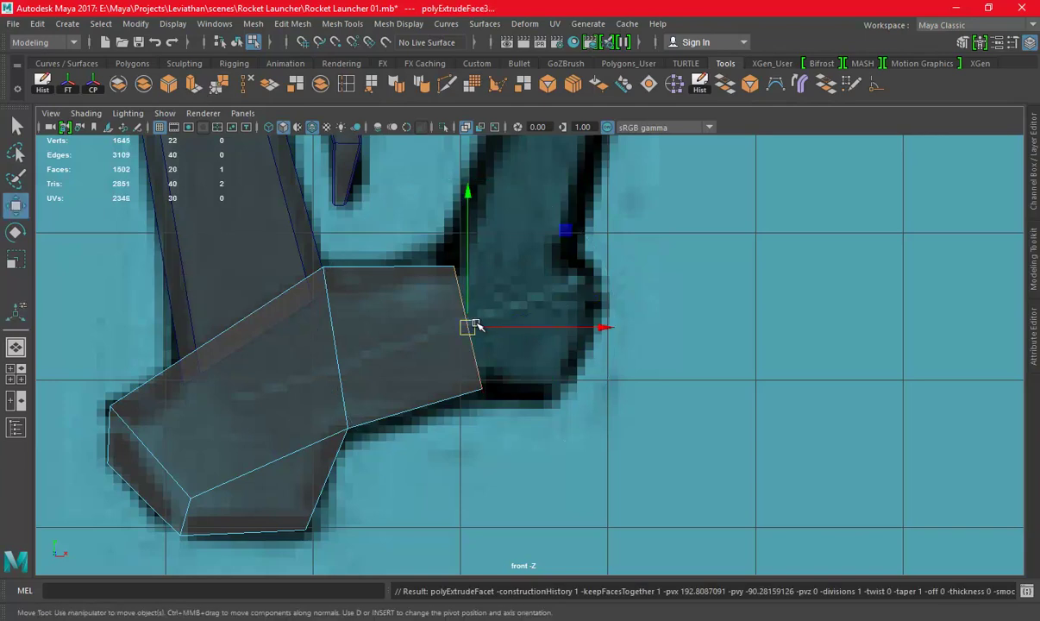
{"action": "left_click_drag", "start_coordinate": [467, 327], "coordinate": [547, 341]}
Fit the new end section's vertices to the foot's tip and select its top outer edge
{"action": "right_click_drag", "start_coordinate": [547, 340], "coordinate": [591, 308]}
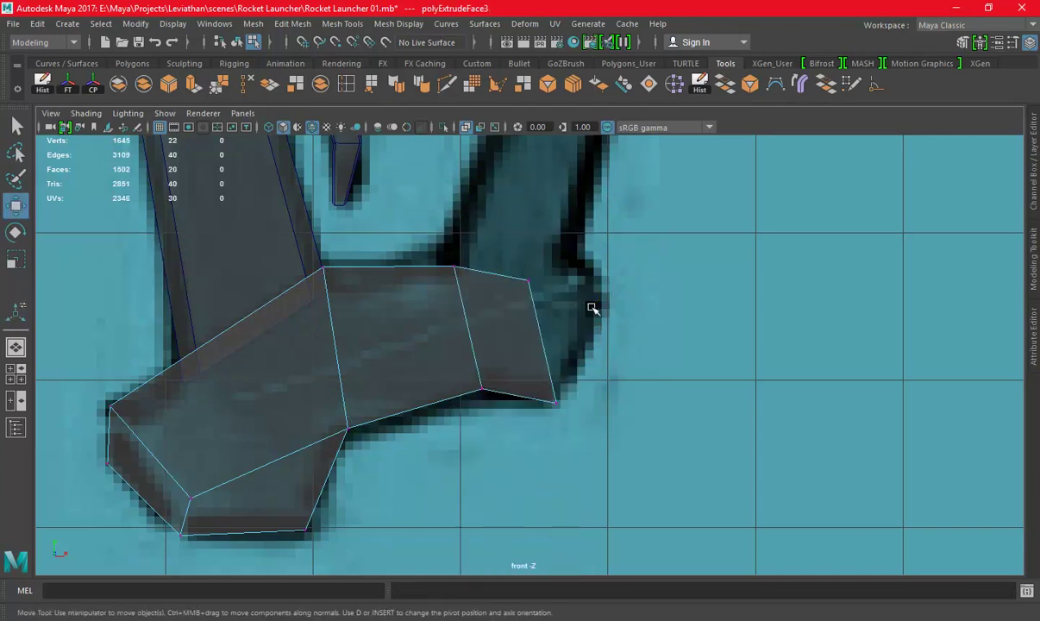
{"action": "left_click_drag", "start_coordinate": [586, 334], "coordinate": [587, 335]}
{"action": "left_click_drag", "start_coordinate": [529, 280], "coordinate": [599, 294]}
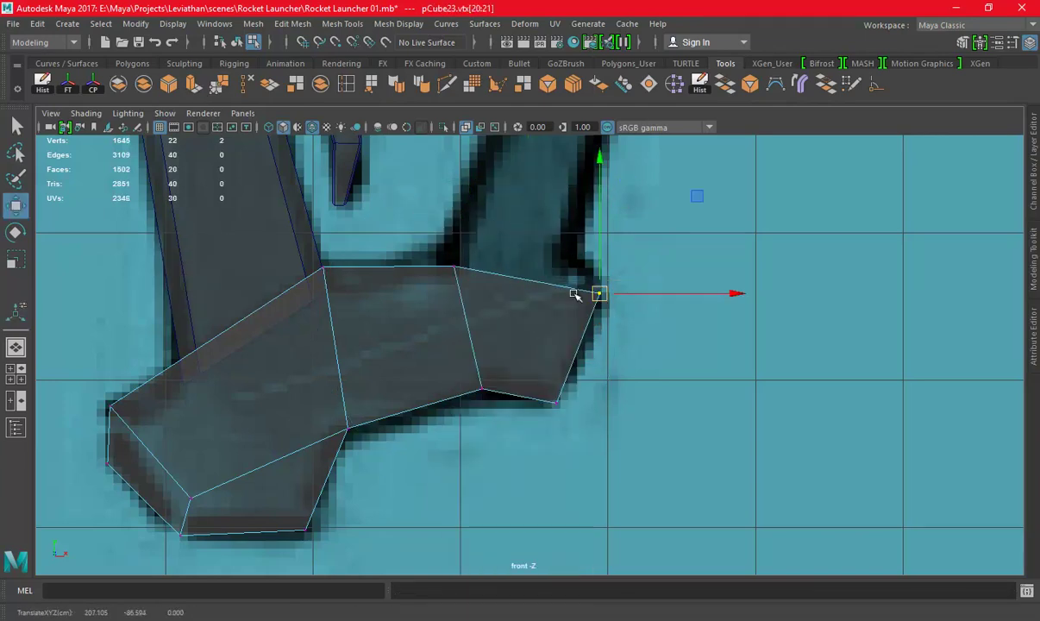
{"action": "left_click_drag", "start_coordinate": [462, 365], "coordinate": [484, 397]}
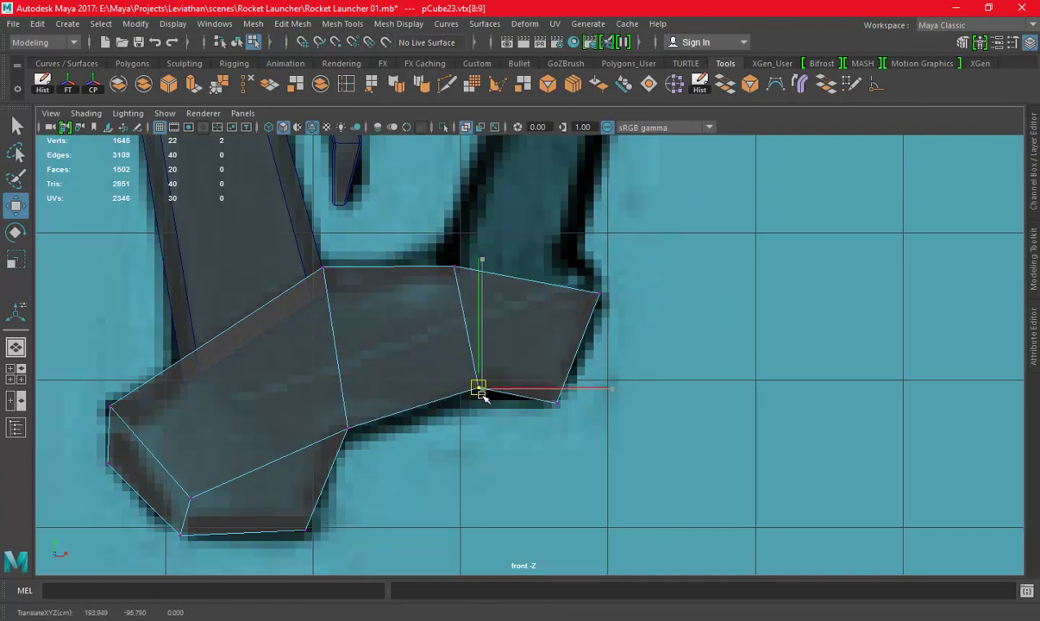
{"action": "mouse_move", "coordinate": [441, 248]}
{"action": "left_mouse_down"}
{"action": "mouse_move", "coordinate": [475, 292]}
{"action": "mouse_move", "coordinate": [457, 253]}
{"action": "left_mouse_up"}
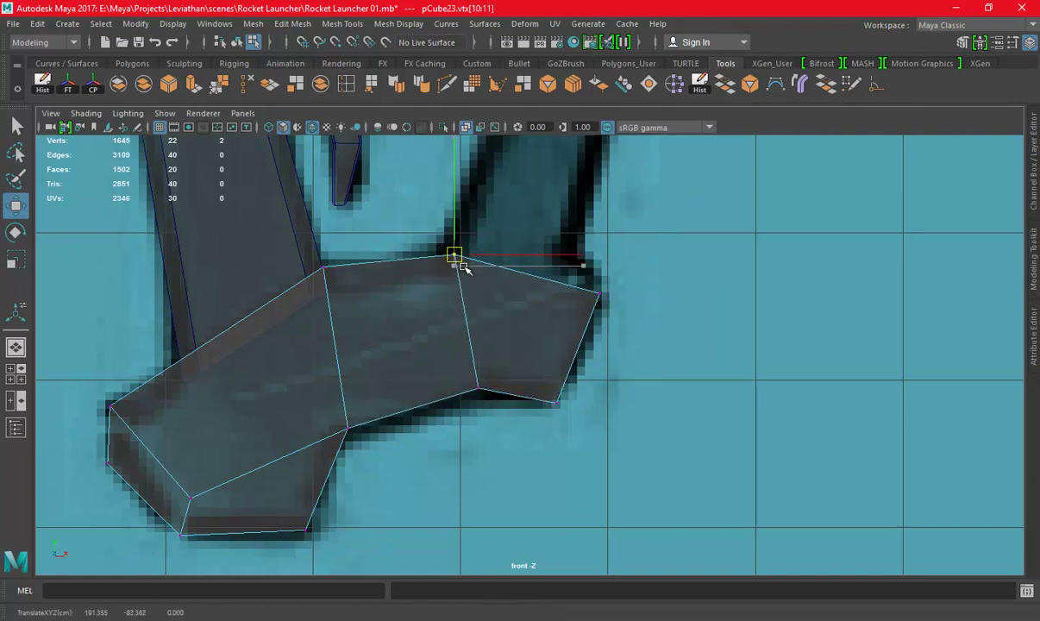
{"action": "scroll", "coordinate": [647, 418], "scroll_direction": "down", "scroll_amount": 3}
{"action": "scroll", "coordinate": [568, 343], "scroll_direction": "down", "scroll_amount": 2}
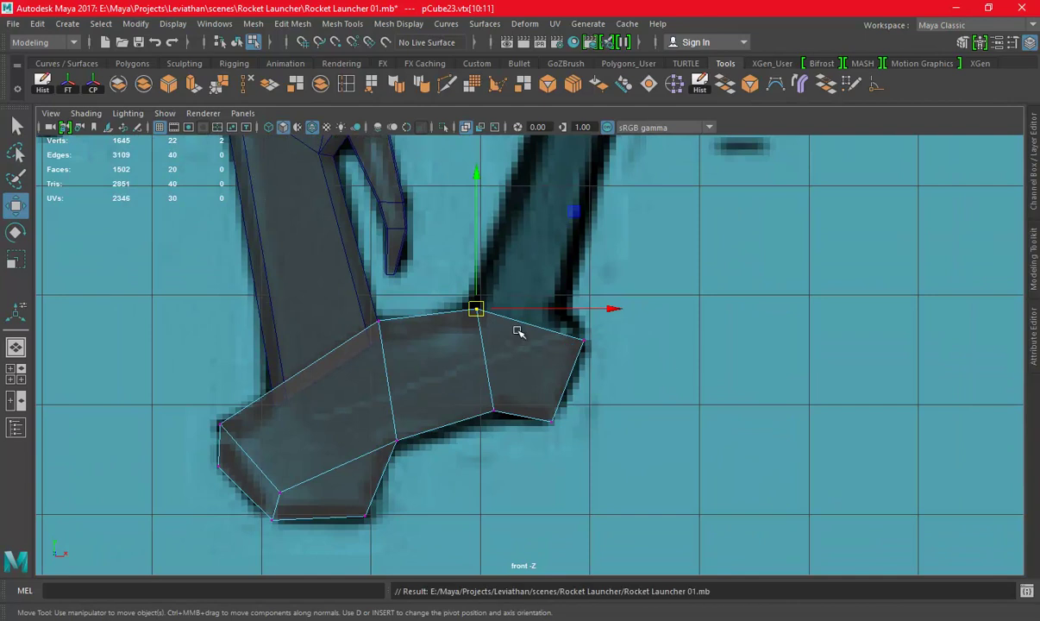
{"action": "key", "text": "space"}
{"action": "key", "text": "space"}
{"action": "scroll", "coordinate": [642, 298], "scroll_direction": "up", "scroll_amount": 2}
{"action": "right_click_drag", "start_coordinate": [638, 309], "coordinate": [621, 273]}
{"action": "left_click", "coordinate": [633, 272]}
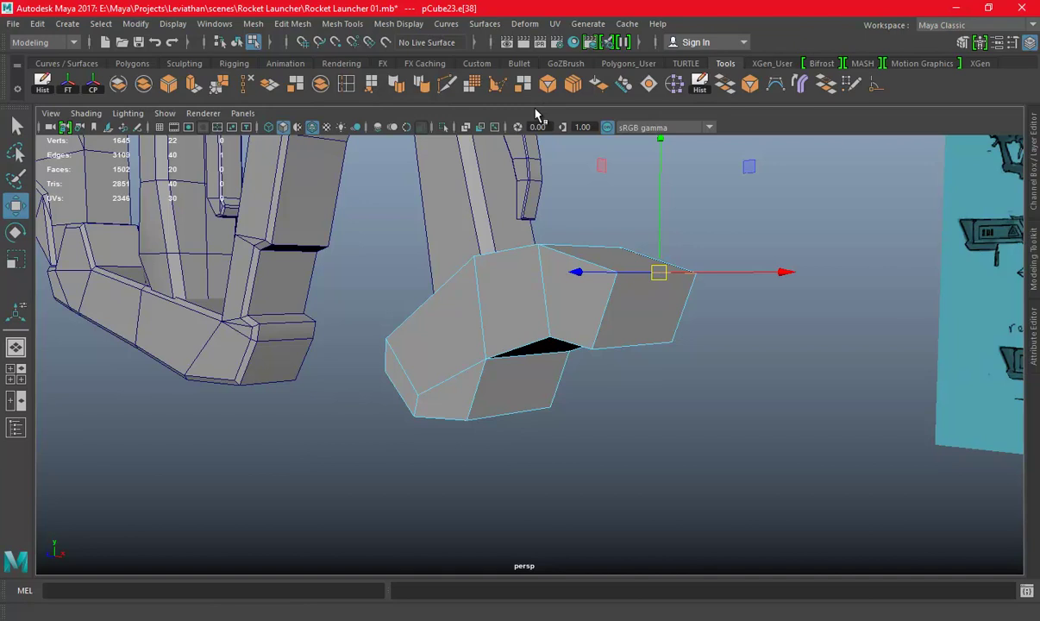
Bevel the selected top edge and set the polyBevel1 Fraction to 0.2
{"action": "left_click", "coordinate": [177, 88]}
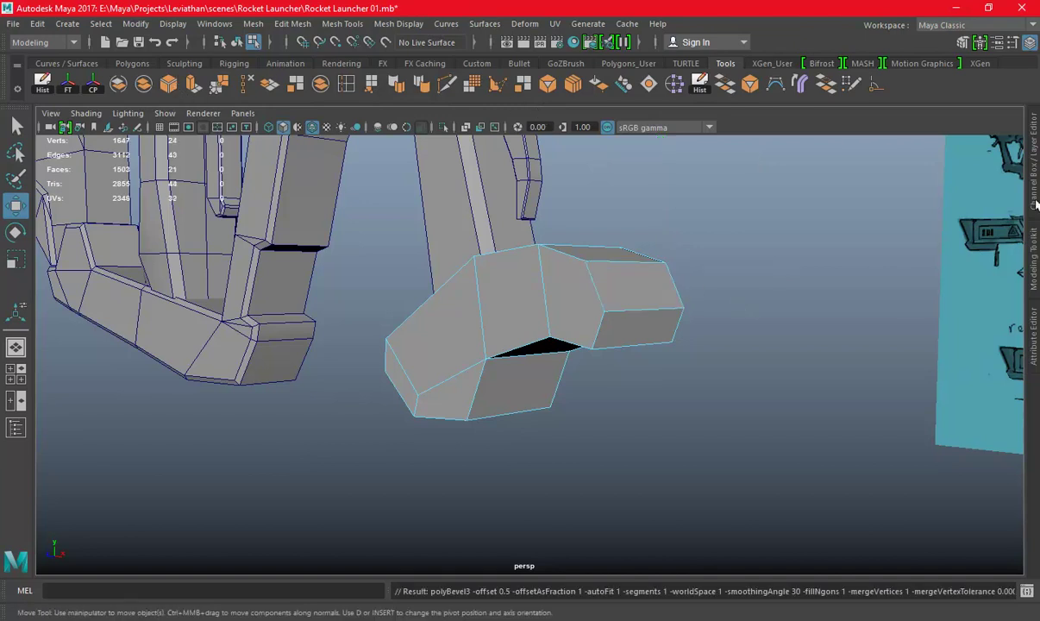
{"action": "left_click", "coordinate": [1035, 204]}
{"action": "key", "text": "space"}
{"action": "key", "text": "space"}
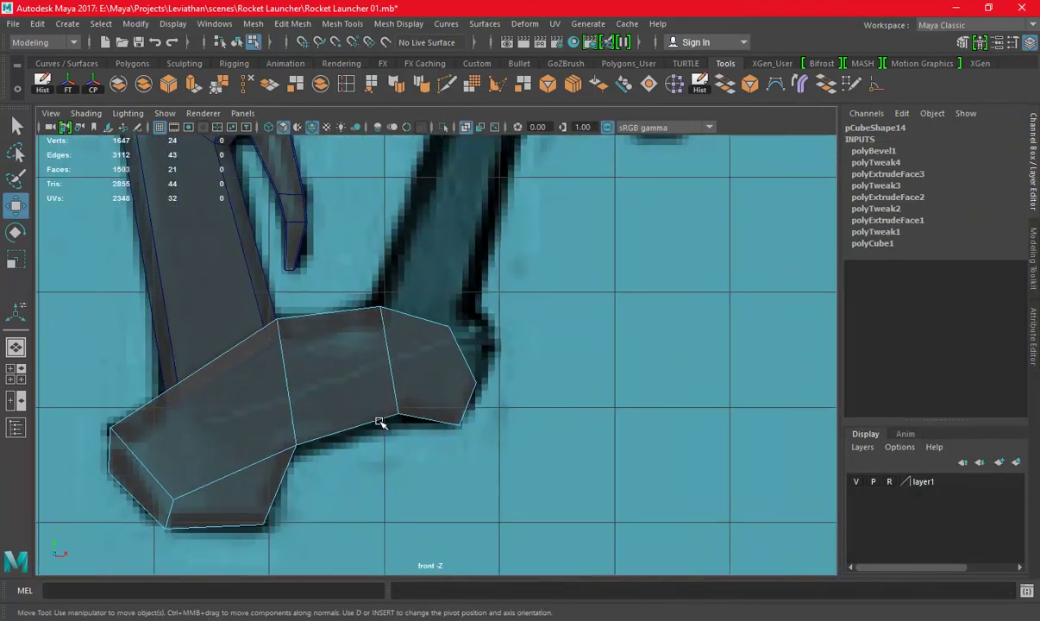
{"action": "left_click", "coordinate": [895, 152]}
{"action": "left_click", "coordinate": [961, 197]}
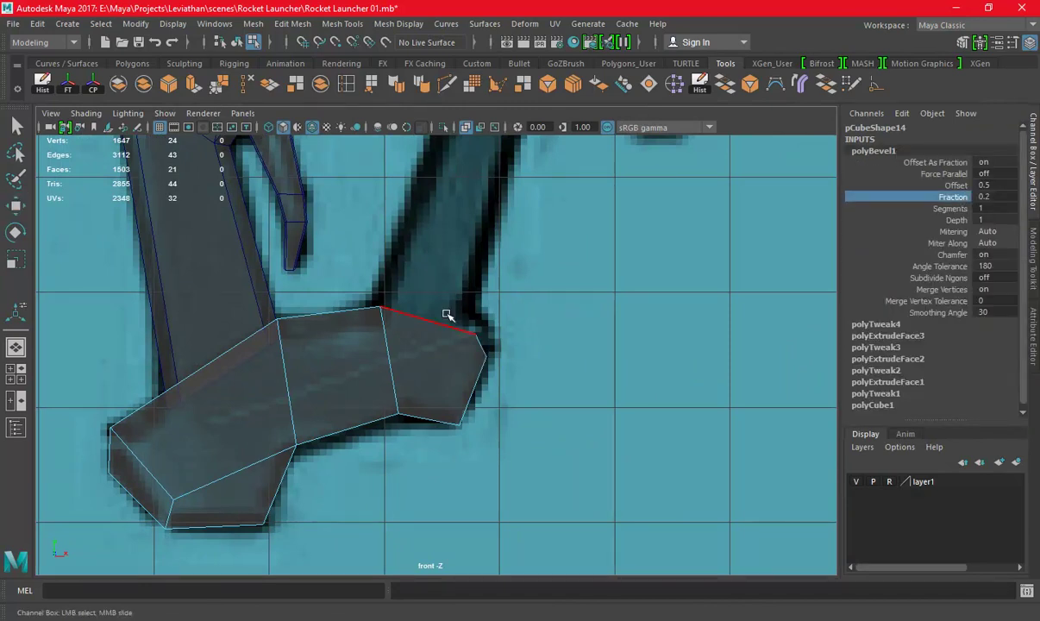
{"action": "scroll", "coordinate": [447, 315], "scroll_direction": "up", "scroll_amount": 1}
Move the two bevel vertices onto the sketch line in the front view
{"action": "right_click_drag", "start_coordinate": [463, 218], "coordinate": [389, 218]}
{"action": "left_click_drag", "start_coordinate": [495, 339], "coordinate": [476, 311]}
{"action": "key", "text": "w"}
{"action": "left_click", "coordinate": [487, 353]}
{"action": "left_click_drag", "start_coordinate": [487, 352], "coordinate": [494, 343]}
Inspect the bevelled end in perspective and select the end section's top face
{"action": "key", "text": "space"}
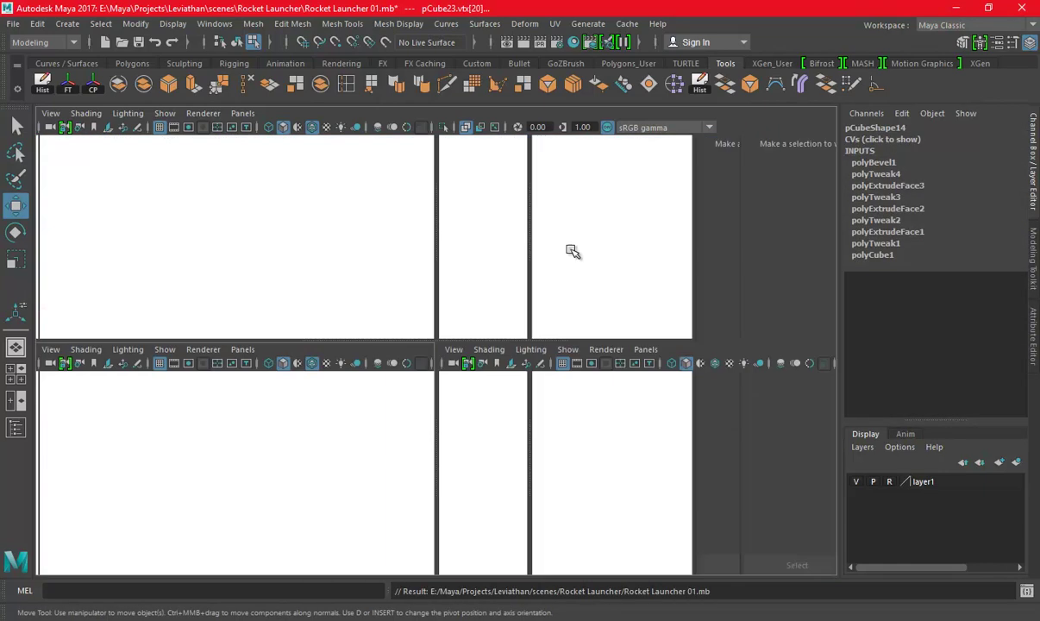
{"action": "key", "text": "space"}
{"action": "left_click_drag", "start_coordinate": [587, 286], "coordinate": [515, 311], "text": "alt"}
{"action": "key", "text": "F11"}
{"action": "left_click", "coordinate": [504, 285]}
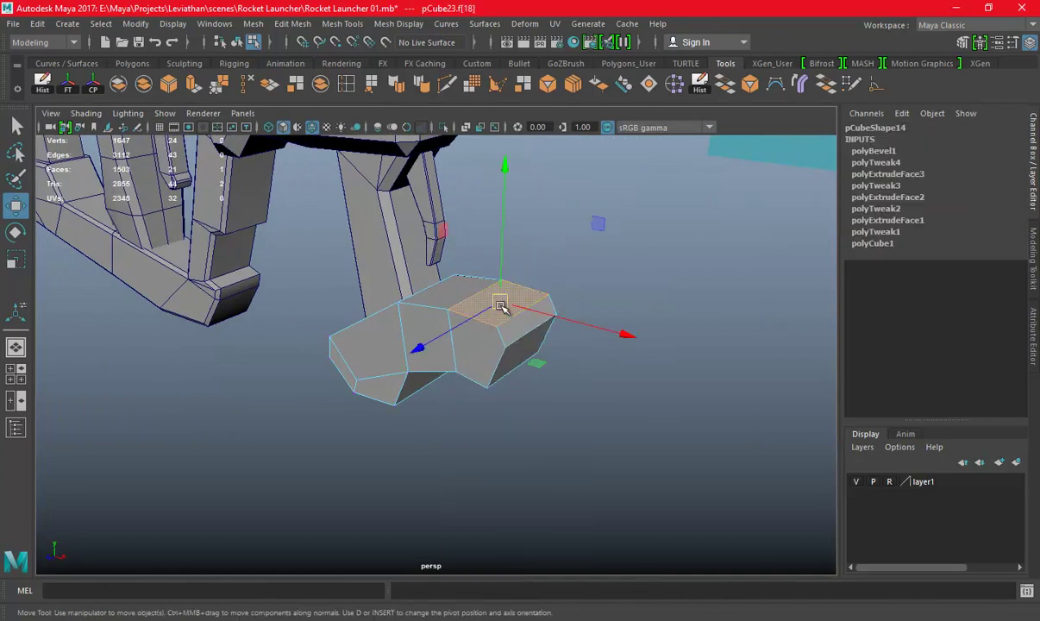
{"action": "key", "text": "space"}
{"action": "key", "text": "space"}
{"action": "middle_click_drag", "start_coordinate": [220, 250], "coordinate": [217, 309], "text": "alt"}
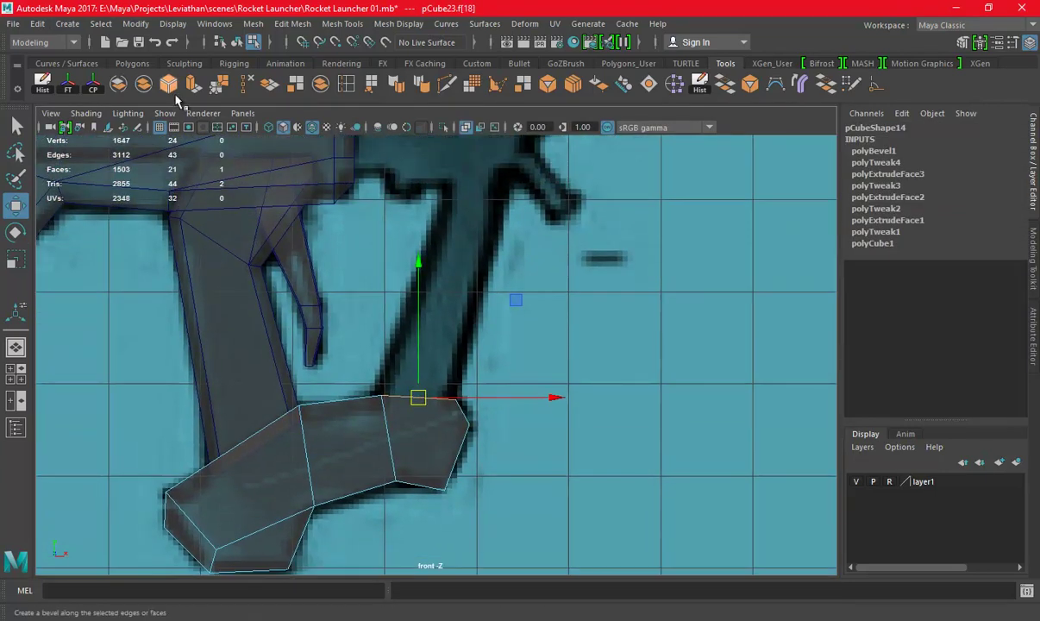
Extrude the grip's top face and pull it up into a long arm
{"action": "key", "text": "ctrl+e"}
{"action": "scroll", "coordinate": [467, 300], "scroll_direction": "up", "scroll_amount": 2}
{"action": "key", "text": "w"}
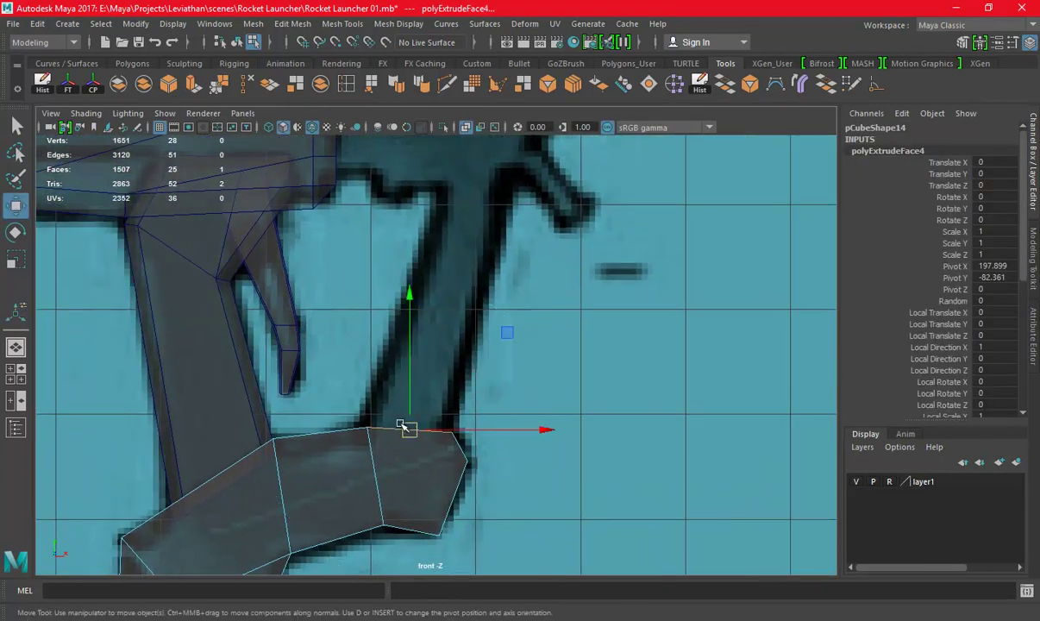
{"action": "left_click_drag", "start_coordinate": [409, 429], "coordinate": [484, 188]}
{"action": "middle_click_drag", "start_coordinate": [483, 208], "coordinate": [462, 281], "text": "alt"}
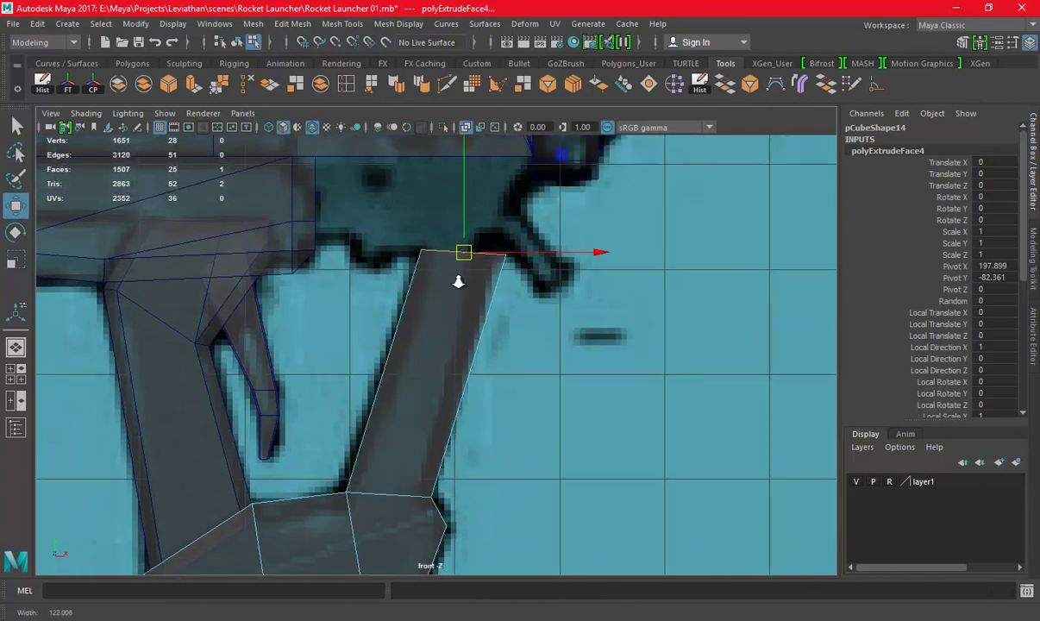
Move the arm's top-right and bottom-left vertices onto the sketch, then save the scene
{"action": "right_click_drag", "start_coordinate": [481, 242], "coordinate": [444, 213]}
{"action": "left_click", "coordinate": [507, 252]}
{"action": "left_click_drag", "start_coordinate": [507, 252], "coordinate": [484, 246]}
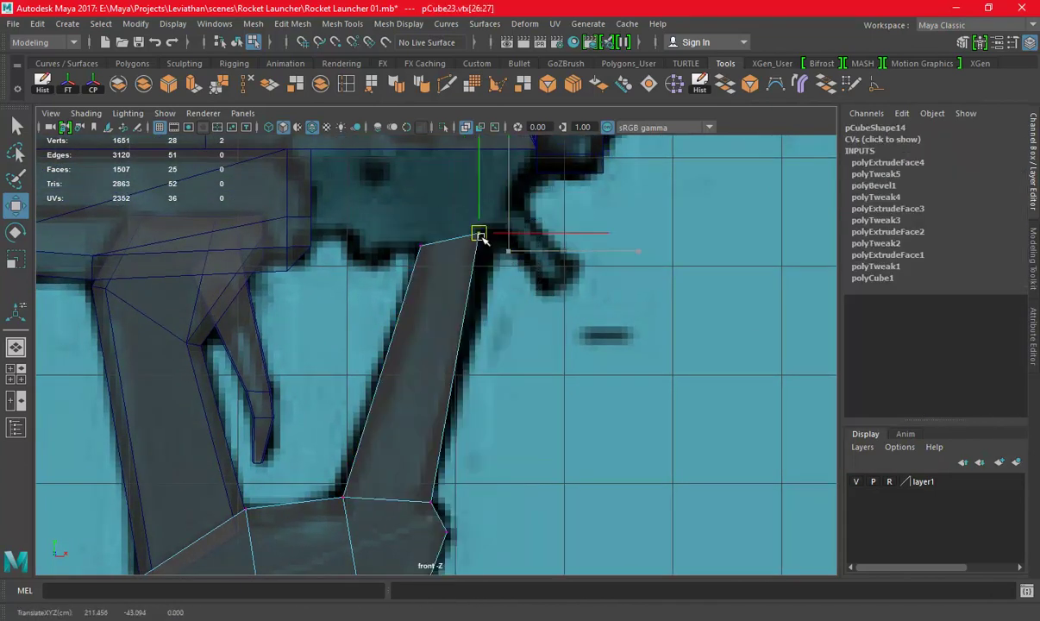
{"action": "left_click", "coordinate": [343, 497]}
{"action": "left_click_drag", "start_coordinate": [343, 497], "coordinate": [335, 501]}
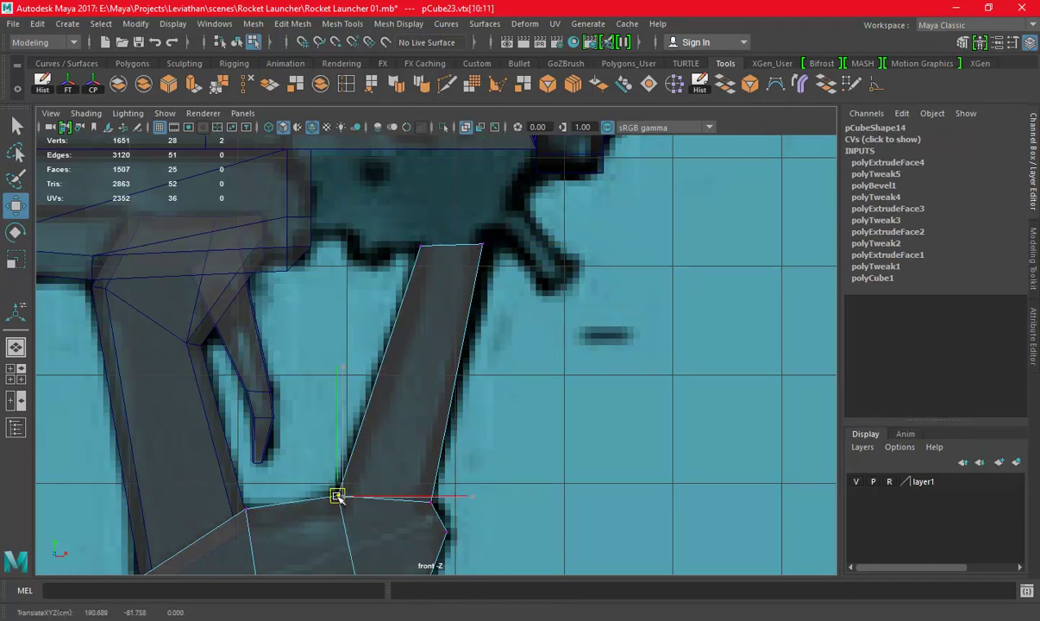
{"action": "middle_click_drag", "start_coordinate": [425, 451], "coordinate": [339, 508], "text": "alt"}
{"action": "key", "text": "ctrl+s"}
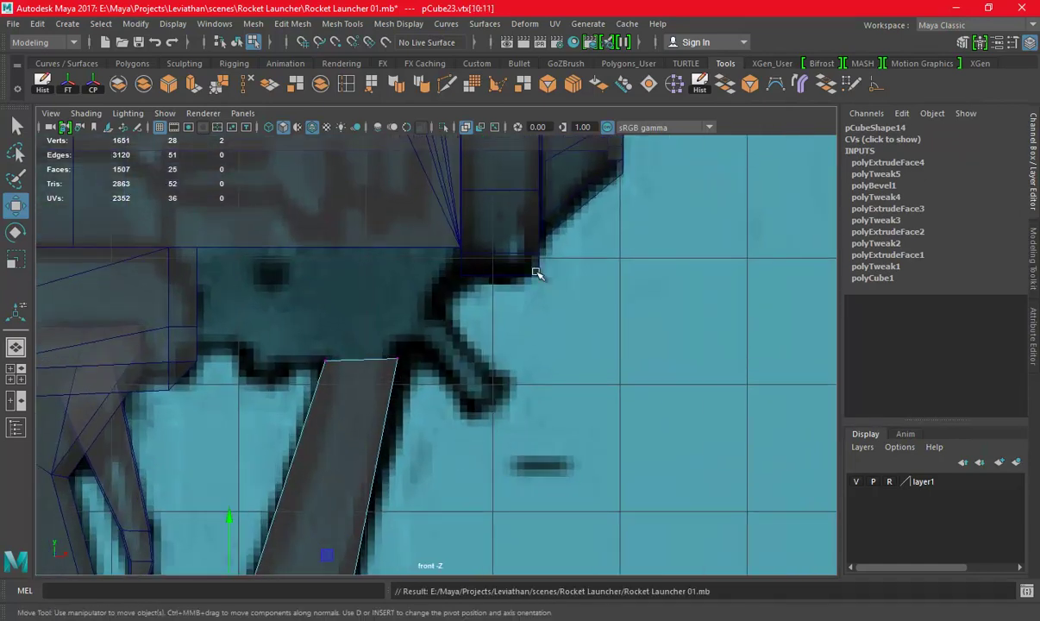
Inspect the new arm in the four-view layout and select its top face
{"action": "key", "text": "space"}
{"action": "key", "text": "space"}
{"action": "mouse_move", "coordinate": [650, 299]}
{"action": "left_mouse_down", "text": "alt"}
{"action": "mouse_move", "coordinate": [487, 255]}
{"action": "mouse_move", "coordinate": [471, 295]}
{"action": "mouse_move", "coordinate": [578, 275]}
{"action": "mouse_move", "coordinate": [552, 331]}
{"action": "mouse_move", "coordinate": [585, 367]}
{"action": "left_mouse_up", "text": "alt"}
{"action": "right_click_drag", "start_coordinate": [617, 219], "coordinate": [619, 326]}
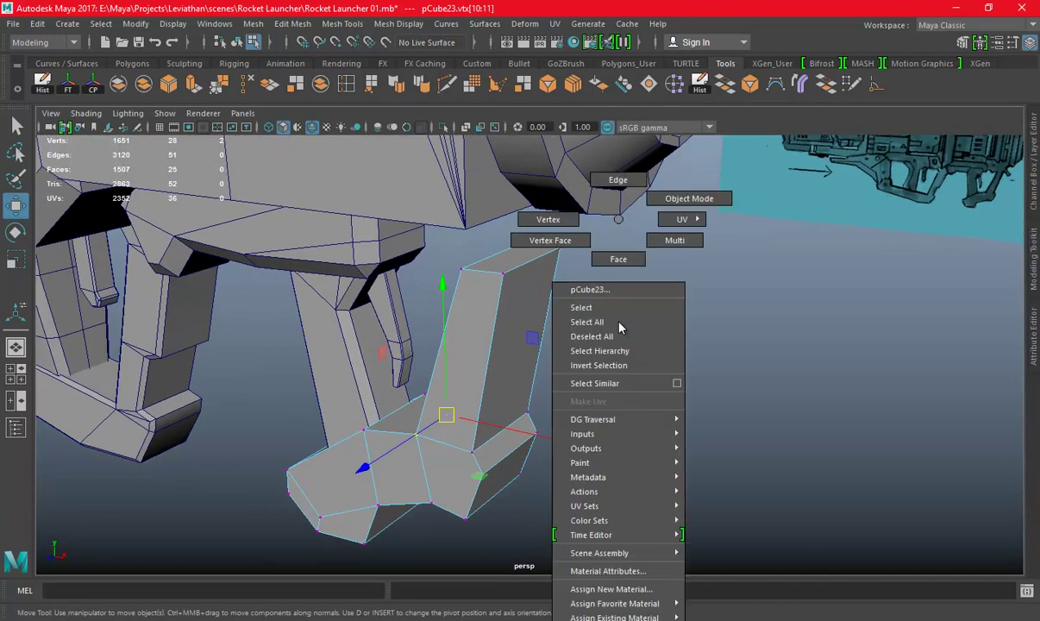
{"action": "right_click_drag", "start_coordinate": [619, 326], "coordinate": [618, 258]}
{"action": "left_click", "coordinate": [508, 263]}
{"action": "key", "text": "space"}
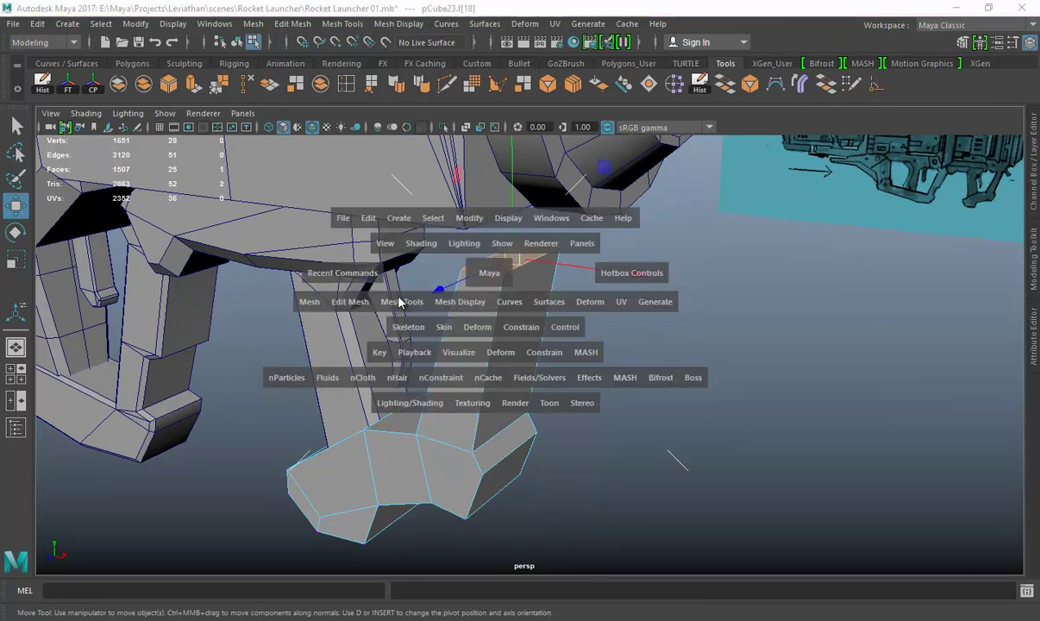
{"action": "key", "text": "space"}
{"action": "scroll", "coordinate": [320, 360], "scroll_direction": "down", "scroll_amount": 3}
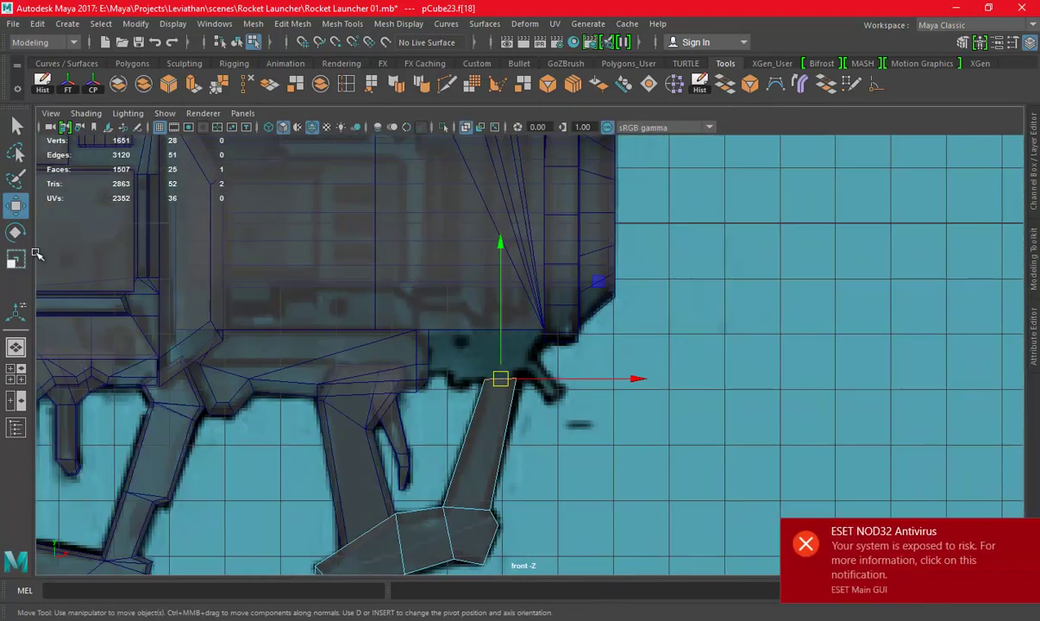
{"action": "scroll", "coordinate": [385, 329], "scroll_direction": "down", "scroll_amount": 3}
{"action": "scroll", "coordinate": [385, 329], "scroll_direction": "up", "scroll_amount": 3}
Dismiss the antivirus notification and extrude the grip's top face with the shelf Extrude icon
{"action": "left_click", "coordinate": [1027, 532]}
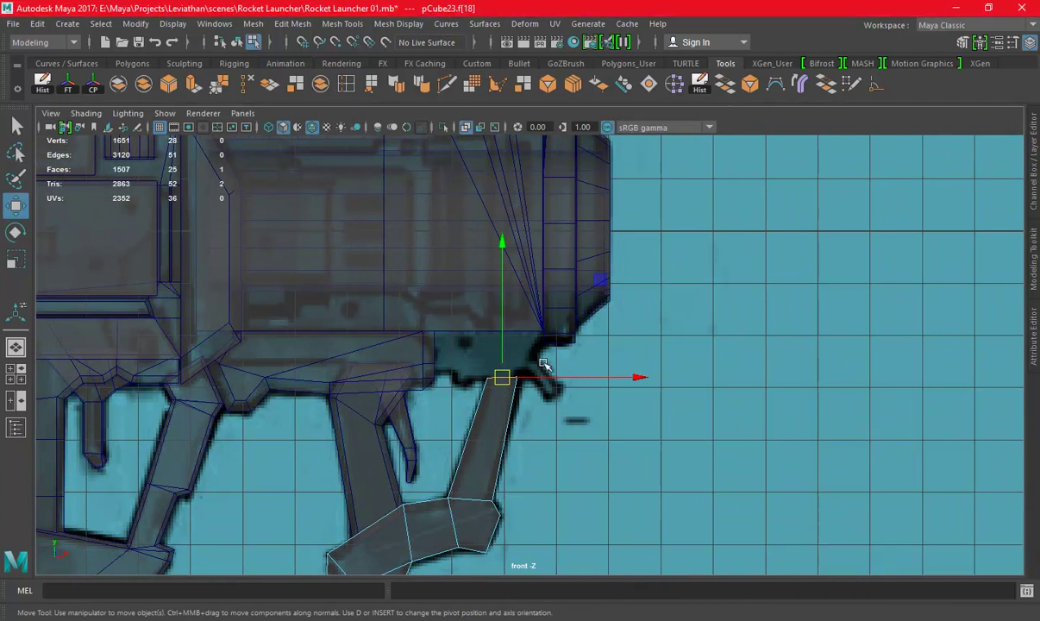
{"action": "scroll", "coordinate": [560, 373], "scroll_direction": "up", "scroll_amount": 1}
{"action": "scroll", "coordinate": [483, 369], "scroll_direction": "up", "scroll_amount": 1}
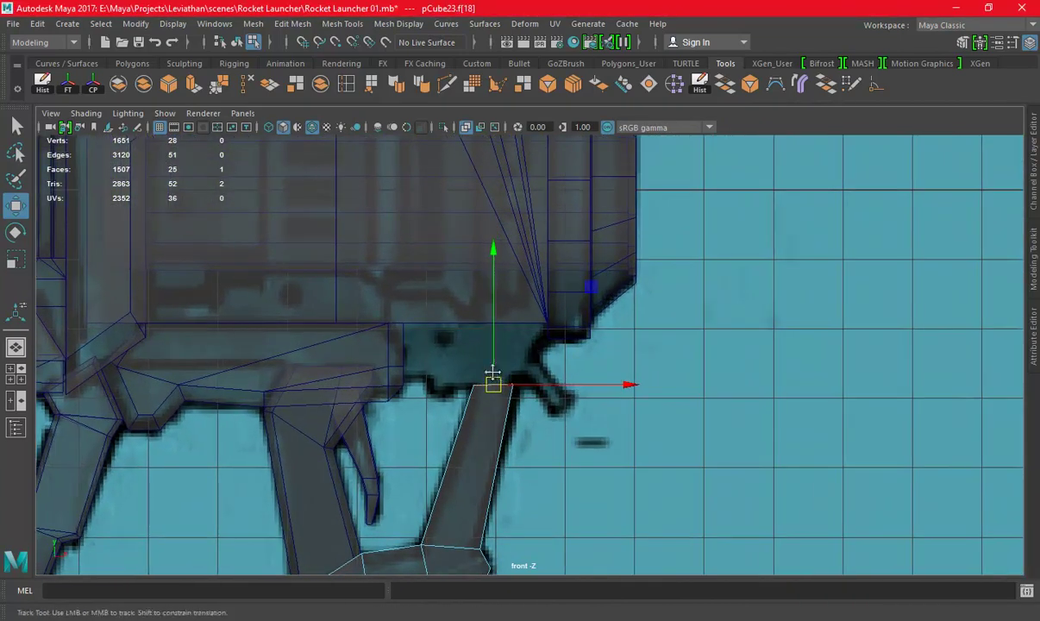
{"action": "scroll", "coordinate": [483, 388], "scroll_direction": "up", "scroll_amount": 1}
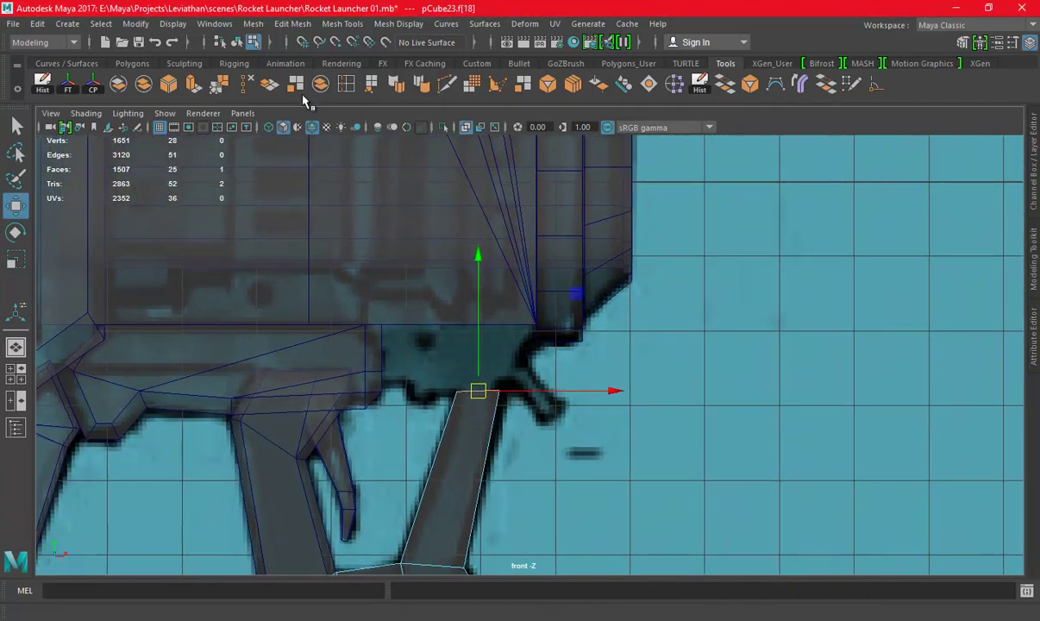
{"action": "left_click", "coordinate": [193, 83]}
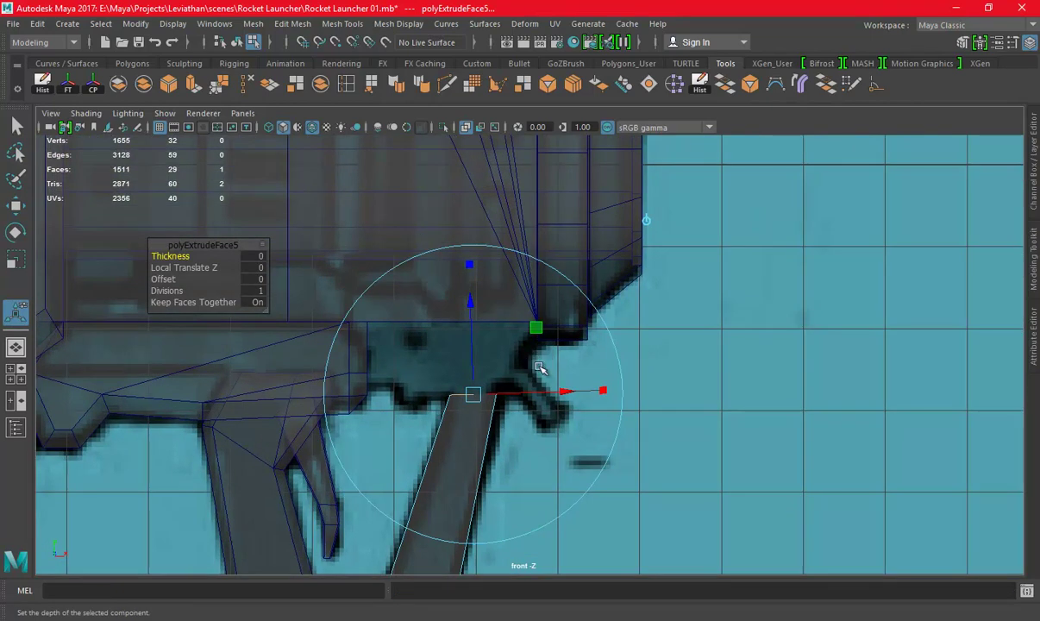
Raise the extruded face and its corner to meet the body, then select the grip top's side face
{"action": "key", "text": "w"}
{"action": "left_click_drag", "start_coordinate": [475, 390], "coordinate": [475, 379]}
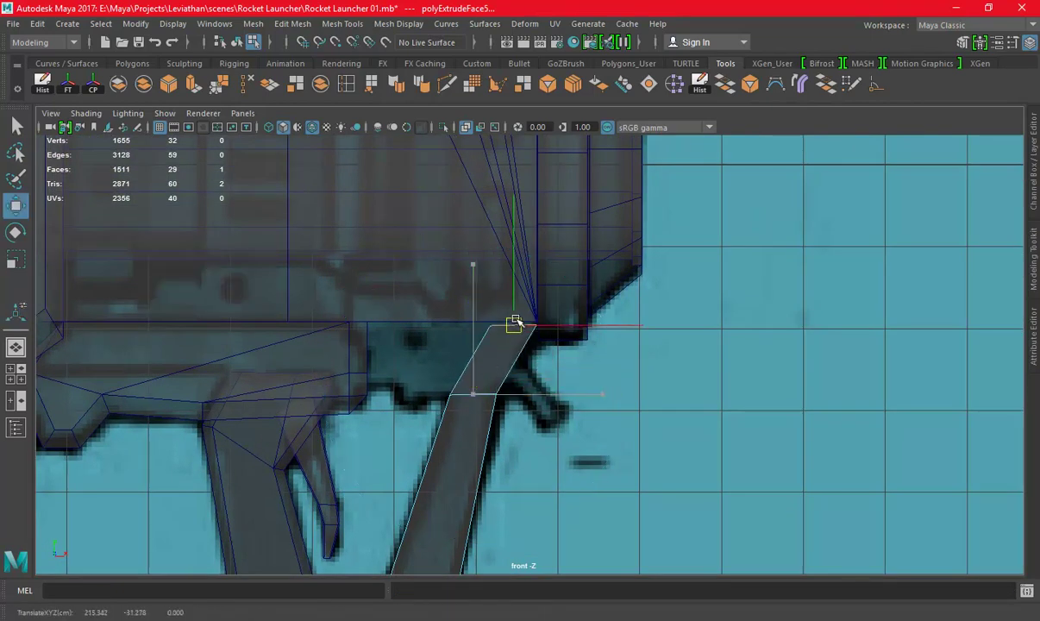
{"action": "mouse_move", "coordinate": [512, 315]}
{"action": "left_mouse_down"}
{"action": "mouse_move", "coordinate": [415, 362]}
{"action": "mouse_move", "coordinate": [530, 310]}
{"action": "left_mouse_up"}
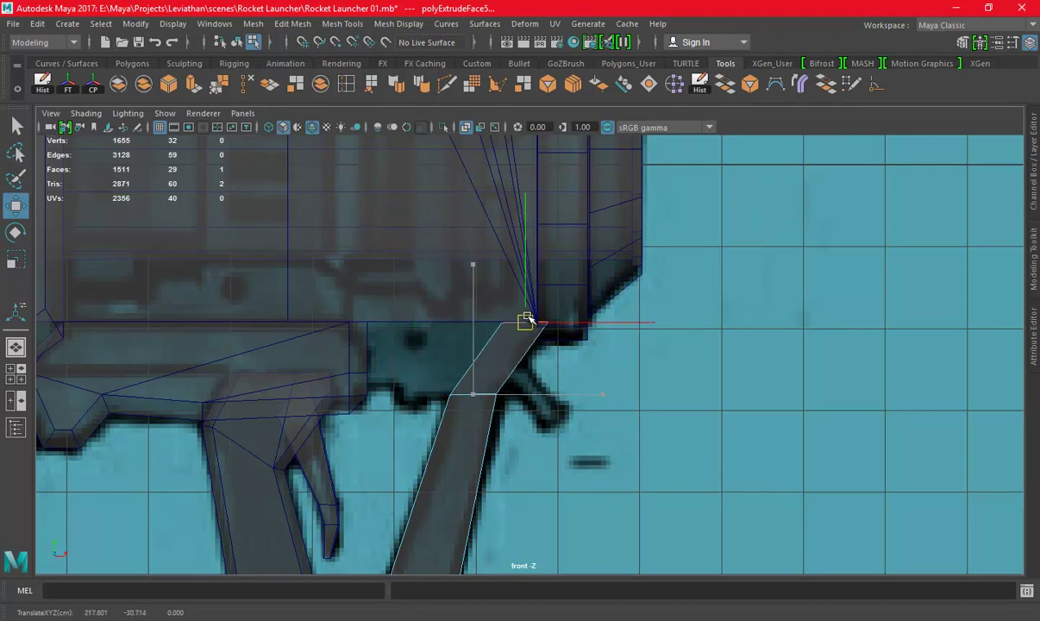
{"action": "right_click_drag", "start_coordinate": [524, 323], "coordinate": [648, 273]}
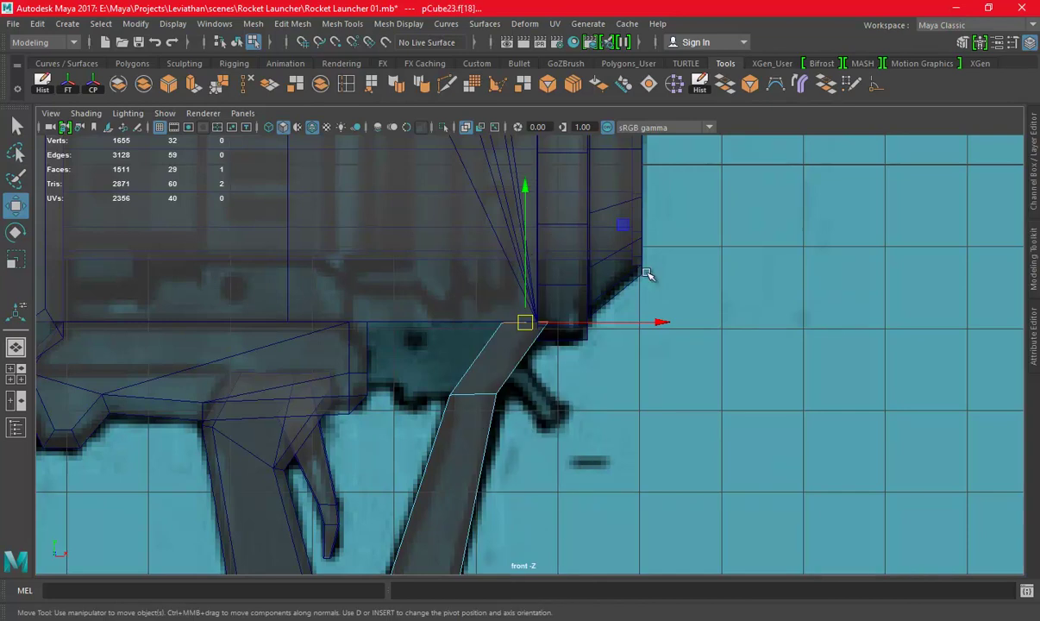
{"action": "left_click_drag", "start_coordinate": [491, 292], "coordinate": [575, 290], "text": "alt"}
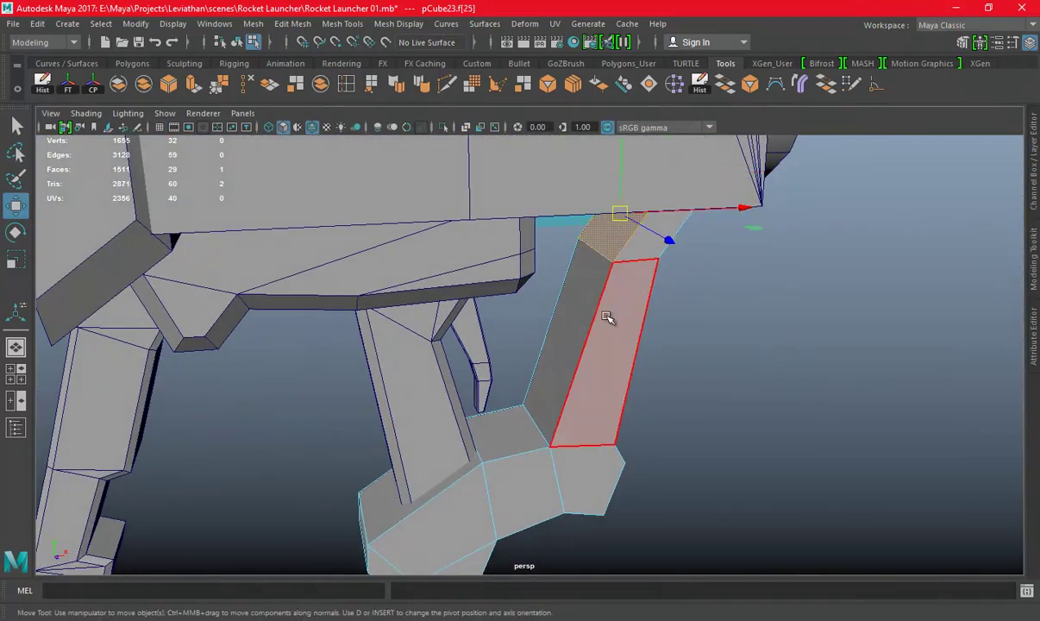
{"action": "left_click", "coordinate": [608, 318]}
{"action": "key", "text": "space"}
{"action": "key", "text": "space"}
Extrude the side face and shift it left along the body's underside
{"action": "left_click", "coordinate": [205, 95]}
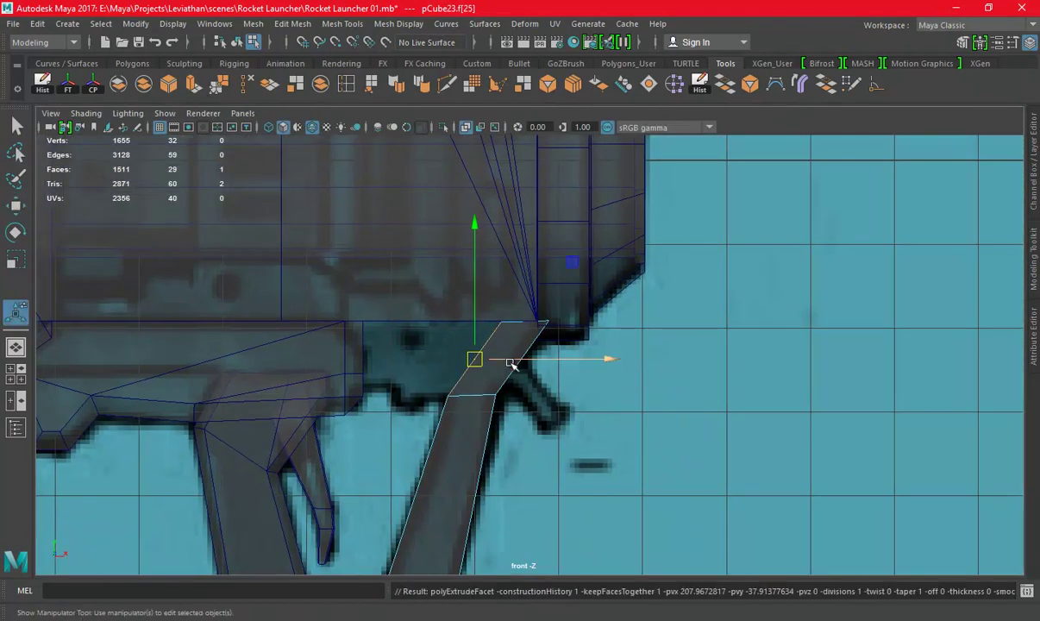
{"action": "scroll", "coordinate": [510, 364], "scroll_direction": "up", "scroll_amount": 1}
{"action": "left_click_drag", "start_coordinate": [494, 364], "coordinate": [425, 354]}
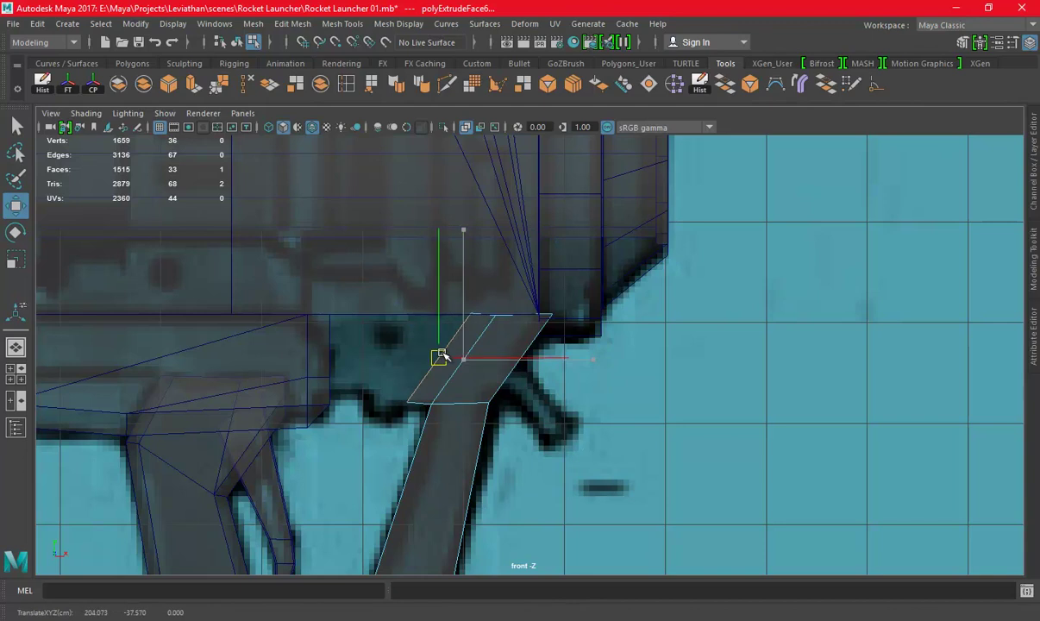
{"action": "key", "text": "e"}
{"action": "key", "text": "r"}
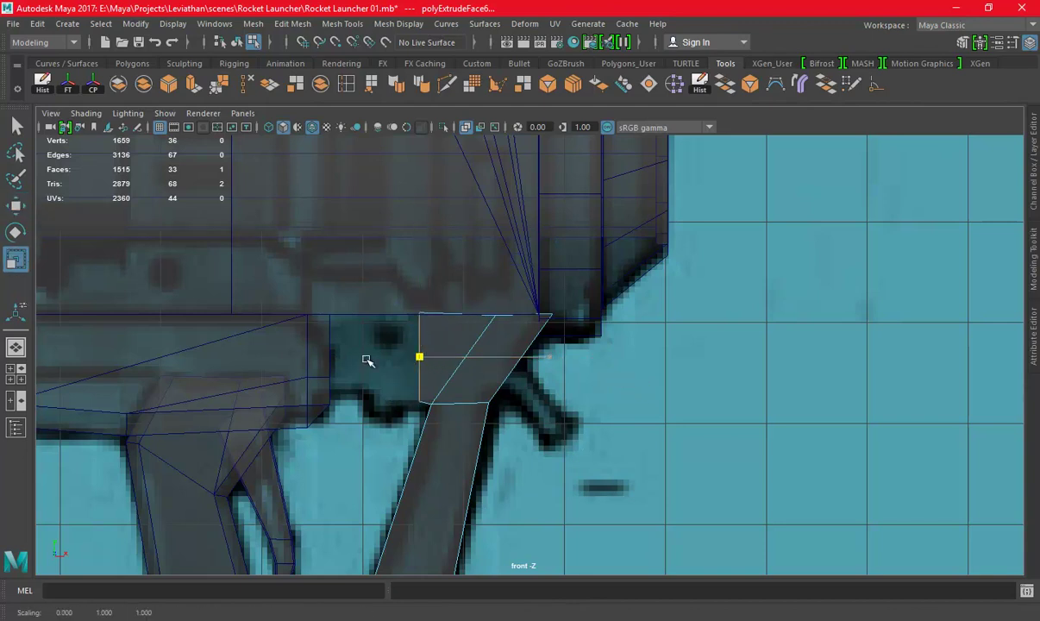
{"action": "key", "text": "w"}
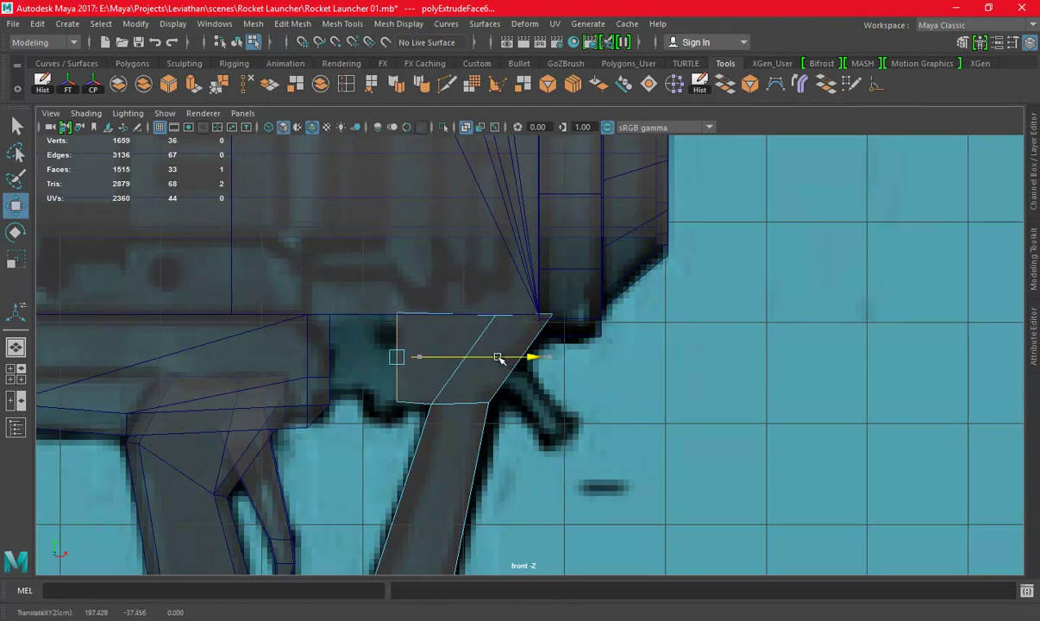
{"action": "mouse_move", "coordinate": [514, 219]}
{"action": "right_mouse_down"}
{"action": "mouse_move", "coordinate": [386, 250]}
{"action": "mouse_move", "coordinate": [383, 222]}
{"action": "right_mouse_up"}
{"action": "middle_click_drag", "start_coordinate": [339, 364], "coordinate": [403, 438], "text": "alt"}
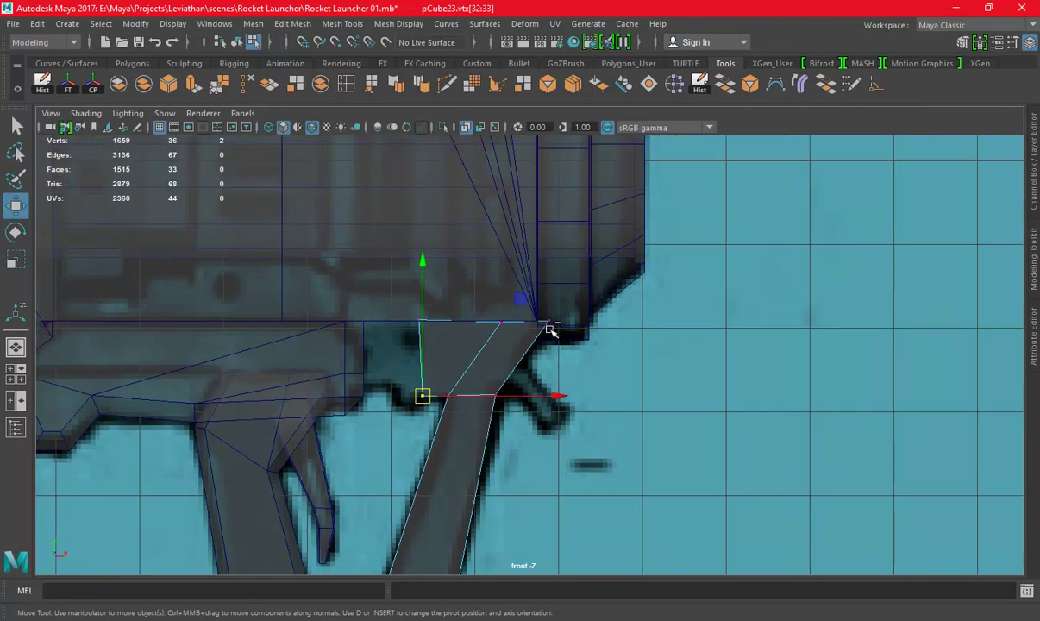
Save the scene and select the bracket's left side face
{"action": "key", "text": "ctrl+s"}
{"action": "key", "text": "space"}
{"action": "key", "text": "space"}
{"action": "left_click_drag", "start_coordinate": [708, 299], "coordinate": [745, 283], "text": "alt"}
{"action": "right_click_drag", "start_coordinate": [758, 220], "coordinate": [758, 255]}
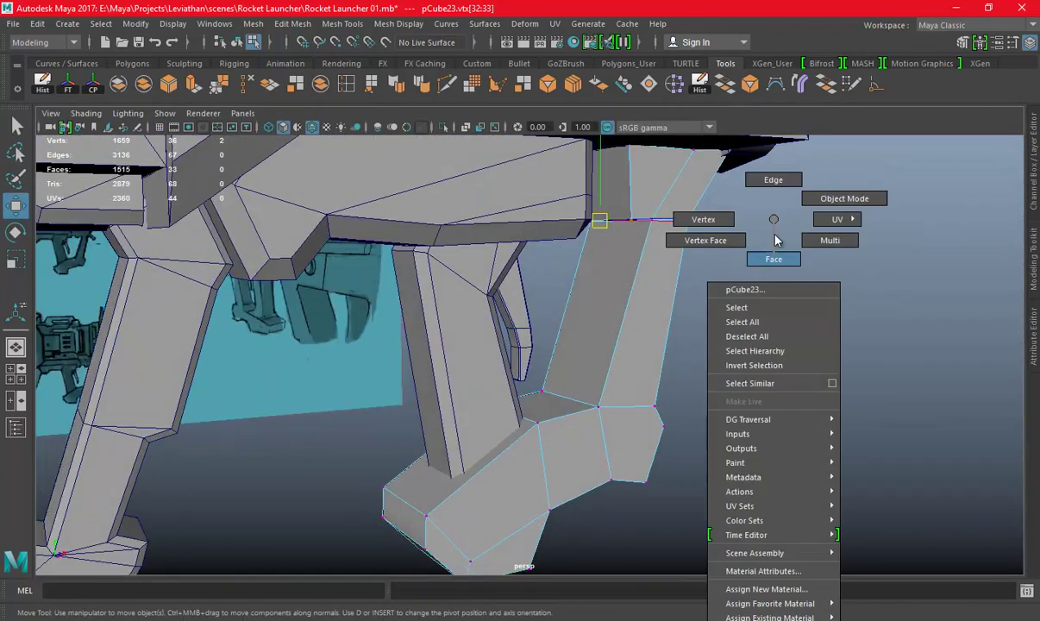
{"action": "left_click_drag", "start_coordinate": [503, 349], "coordinate": [293, 388]}
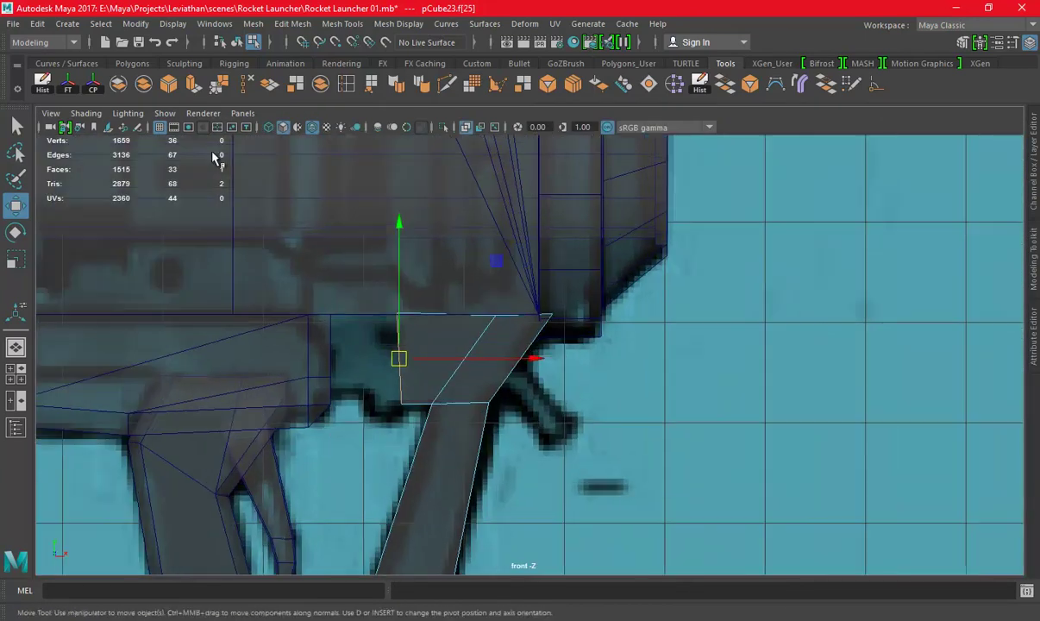
Extrude the bracket's left side face twice, pushing it further left
{"action": "left_click", "coordinate": [194, 82]}
{"action": "left_click_drag", "start_coordinate": [513, 355], "coordinate": [479, 360]}
{"action": "key", "text": "ctrl+e"}
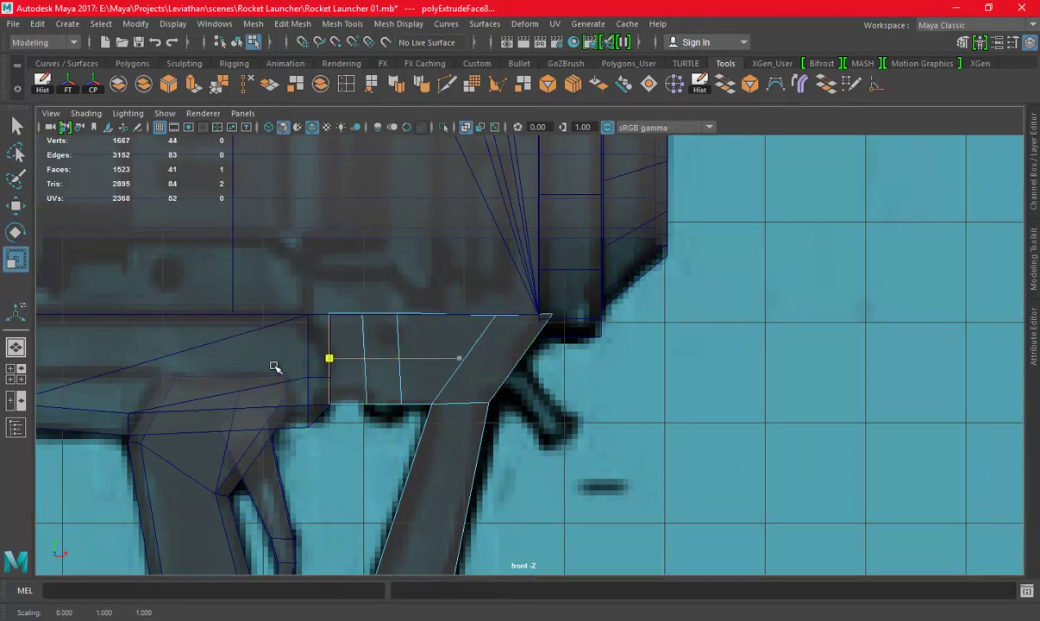
{"action": "key", "text": "w"}
{"action": "scroll", "coordinate": [413, 403], "scroll_direction": "up", "scroll_amount": 2}
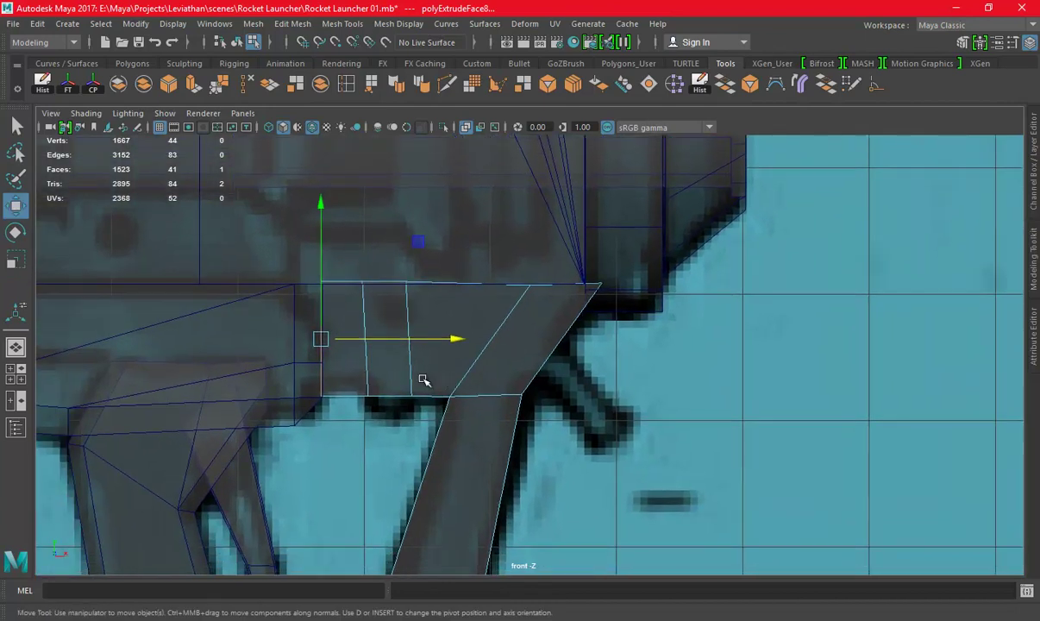
{"action": "scroll", "coordinate": [222, 326], "scroll_direction": "up", "scroll_amount": 2}
{"action": "scroll", "coordinate": [221, 326], "scroll_direction": "up", "scroll_amount": 1}
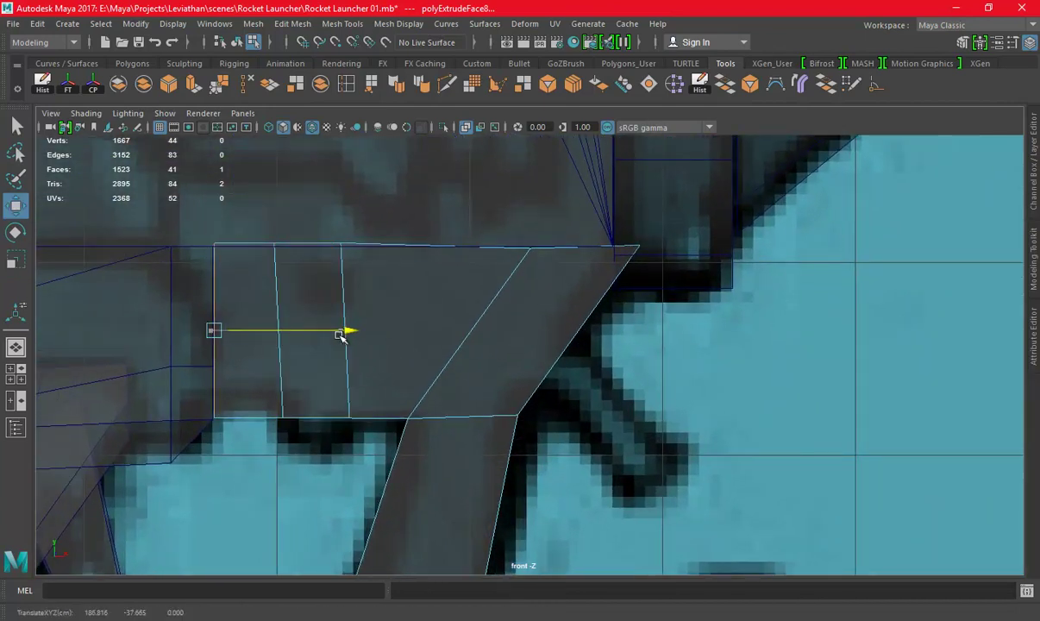
Reshape the bracket's lower-edge vertices to follow the sketch
{"action": "right_click", "coordinate": [380, 356]}
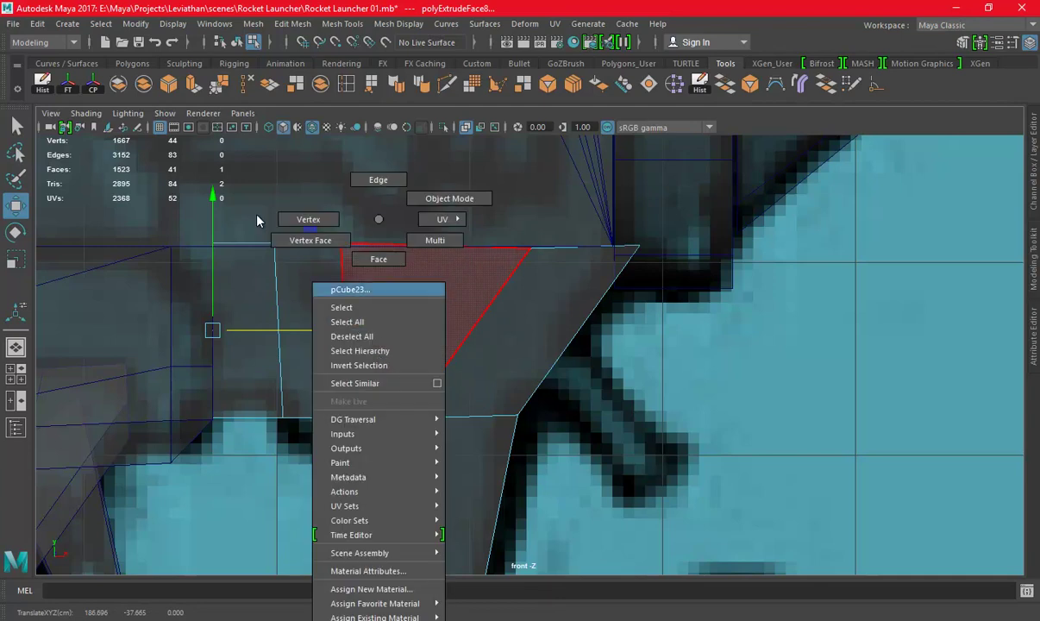
{"action": "left_click_drag", "start_coordinate": [179, 389], "coordinate": [294, 440]}
{"action": "left_click_drag", "start_coordinate": [251, 376], "coordinate": [253, 358]}
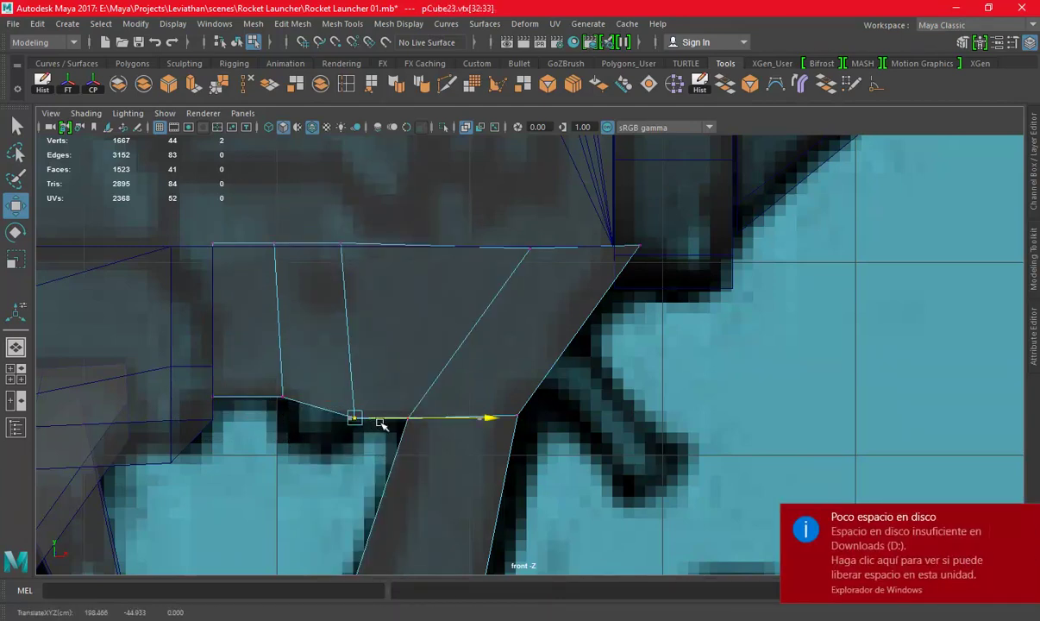
{"action": "scroll", "coordinate": [336, 364], "scroll_direction": "down", "scroll_amount": 3}
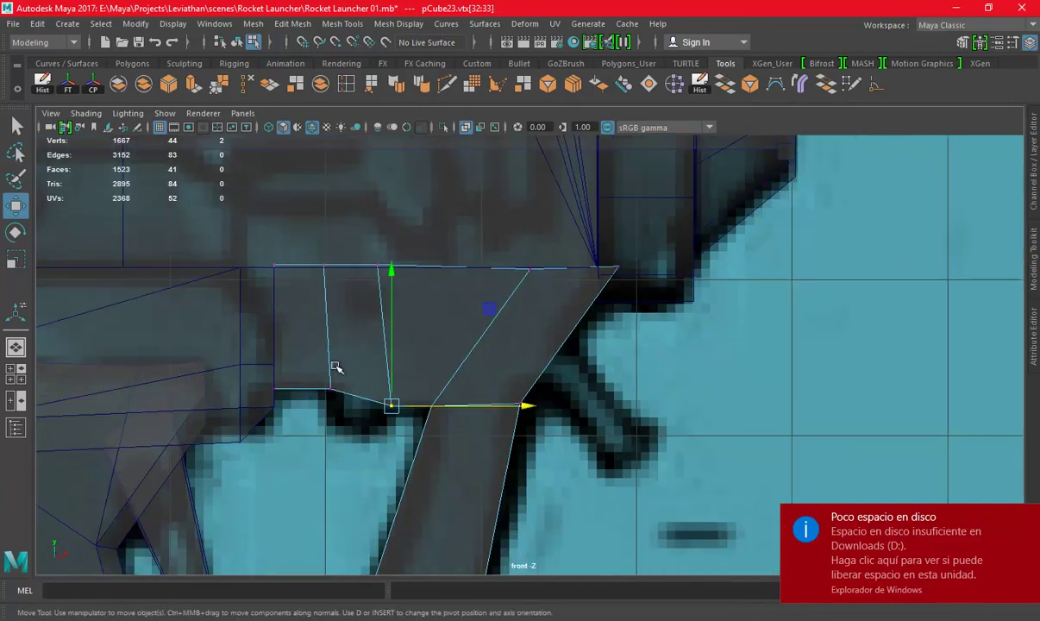
{"action": "scroll", "coordinate": [258, 213], "scroll_direction": "up", "scroll_amount": 1}
Align the bracket's top-edge vertices flush under the launcher body and check it in all views
{"action": "left_click_drag", "start_coordinate": [220, 196], "coordinate": [746, 308]}
{"action": "key", "text": "r"}
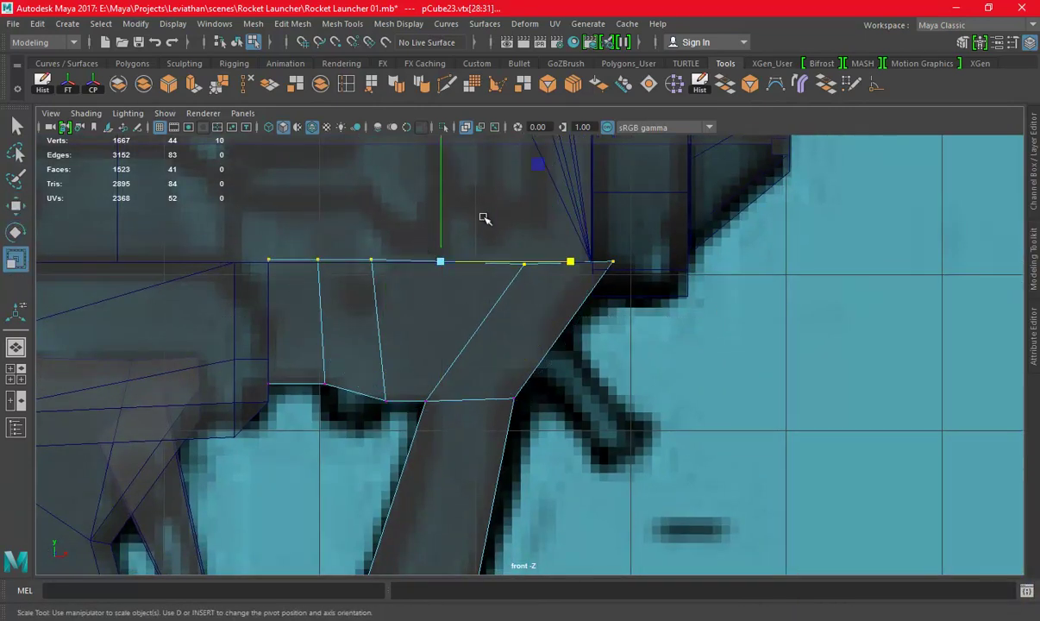
{"action": "middle_click_drag", "start_coordinate": [484, 218], "coordinate": [483, 268], "text": "alt"}
{"action": "key", "text": "w"}
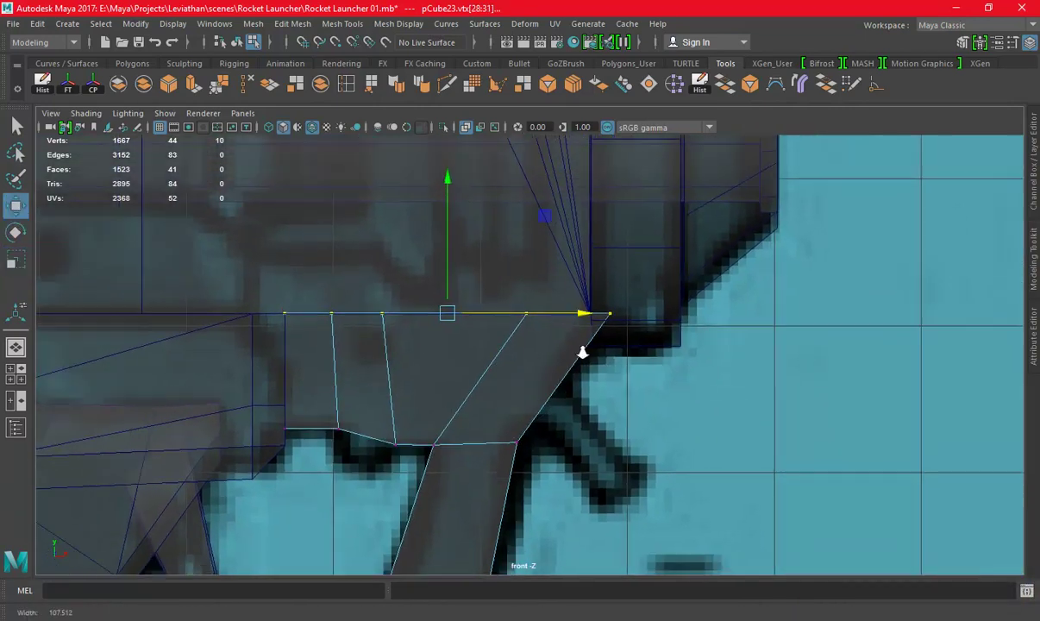
{"action": "key", "text": "space"}
{"action": "key", "text": "space"}
{"action": "mouse_move", "coordinate": [613, 280]}
{"action": "left_mouse_down", "text": "alt"}
{"action": "mouse_move", "coordinate": [588, 250]}
{"action": "mouse_move", "coordinate": [550, 303]}
{"action": "mouse_move", "coordinate": [691, 310]}
{"action": "left_mouse_up", "text": "alt"}
{"action": "mouse_move", "coordinate": [500, 293]}
{"action": "left_mouse_down", "text": "alt"}
{"action": "mouse_move", "coordinate": [608, 341]}
{"action": "mouse_move", "coordinate": [487, 344]}
{"action": "left_mouse_up", "text": "alt"}
{"action": "key", "text": "space"}
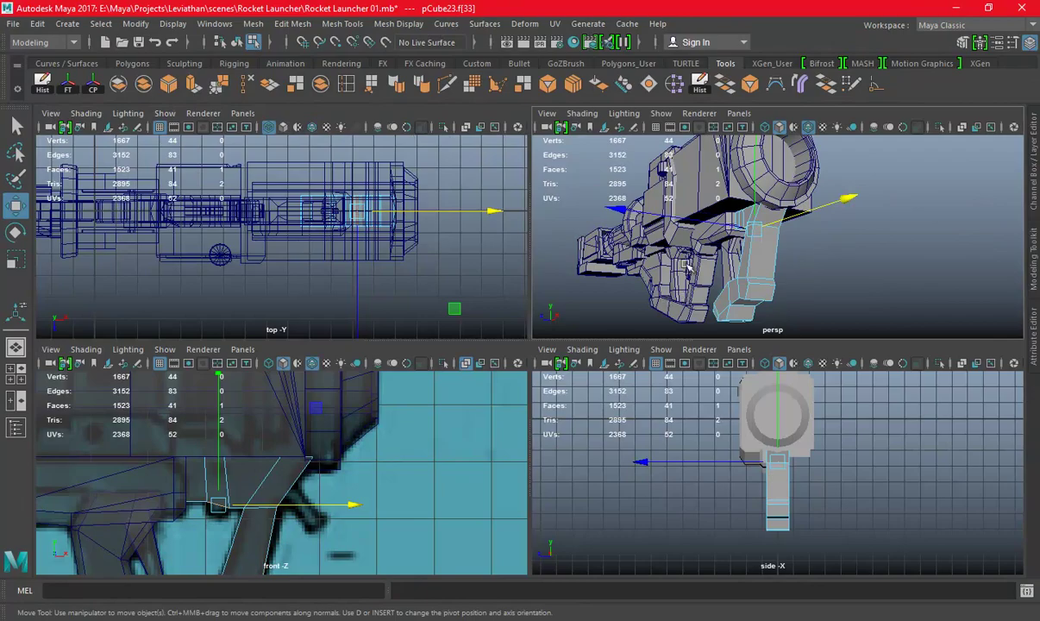
Check the bracket in perspective, zoom the front view onto the grip, and extrude a narrow bracket face
{"action": "key", "text": "space"}
{"action": "mouse_move", "coordinate": [688, 269]}
{"action": "left_mouse_down", "text": "alt"}
{"action": "mouse_move", "coordinate": [604, 308]}
{"action": "mouse_move", "coordinate": [595, 284]}
{"action": "mouse_move", "coordinate": [621, 251]}
{"action": "mouse_move", "coordinate": [482, 310]}
{"action": "mouse_move", "coordinate": [448, 344]}
{"action": "left_mouse_up", "text": "alt"}
{"action": "key", "text": "space"}
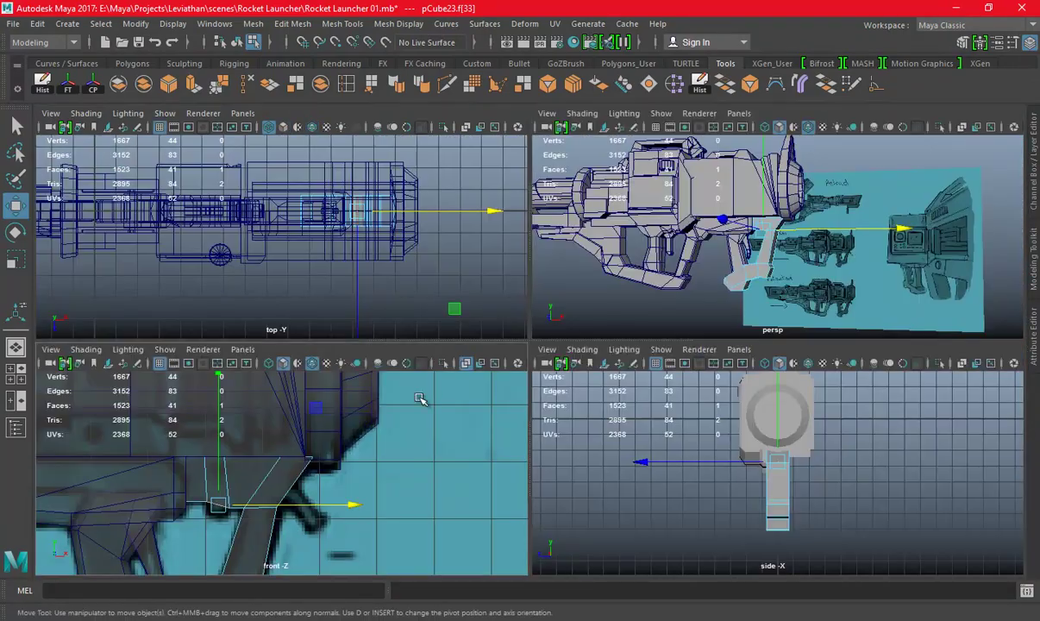
{"action": "key", "text": "space"}
{"action": "scroll", "coordinate": [413, 371], "scroll_direction": "down", "scroll_amount": 3}
{"action": "scroll", "coordinate": [638, 361], "scroll_direction": "down", "scroll_amount": 2}
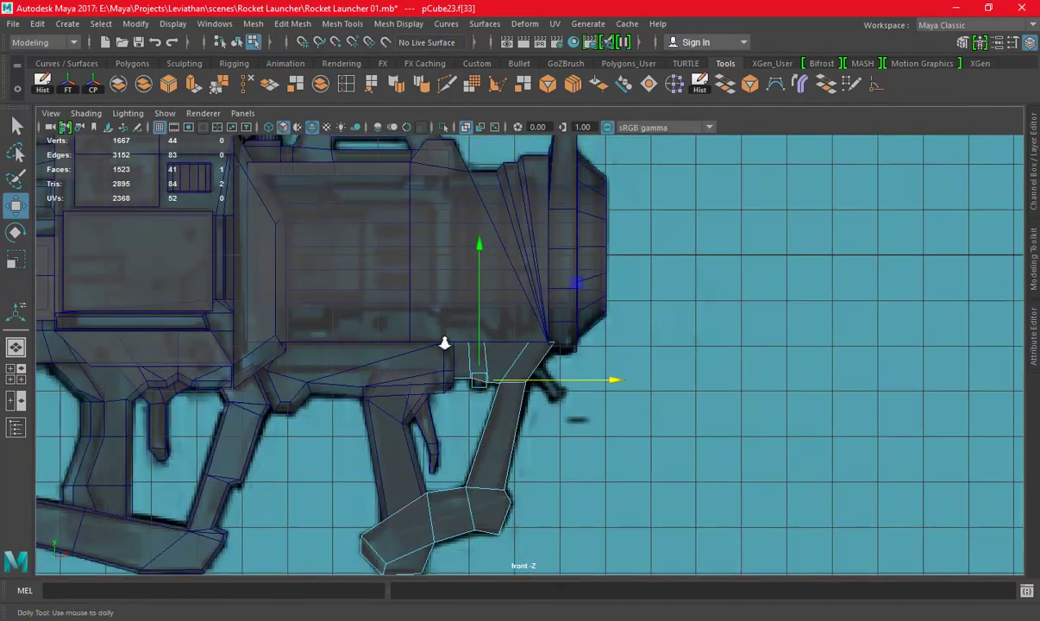
{"action": "right_click_drag", "start_coordinate": [444, 343], "coordinate": [576, 372], "text": "alt"}
{"action": "scroll", "coordinate": [539, 365], "scroll_direction": "up", "scroll_amount": 2}
{"action": "scroll", "coordinate": [947, 395], "scroll_direction": "up", "scroll_amount": 3}
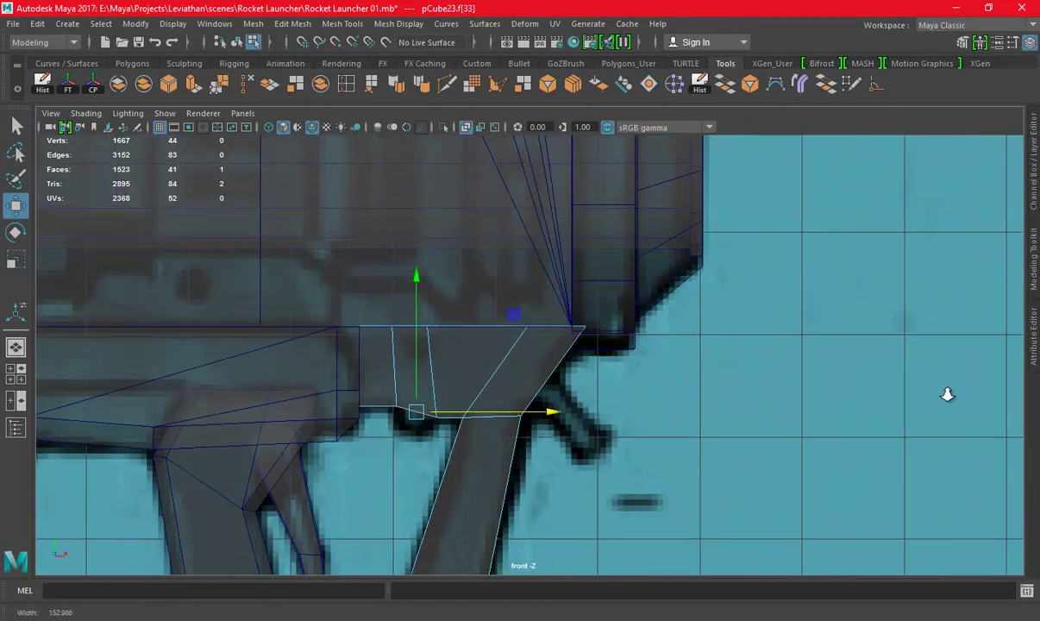
{"action": "left_click", "coordinate": [195, 88]}
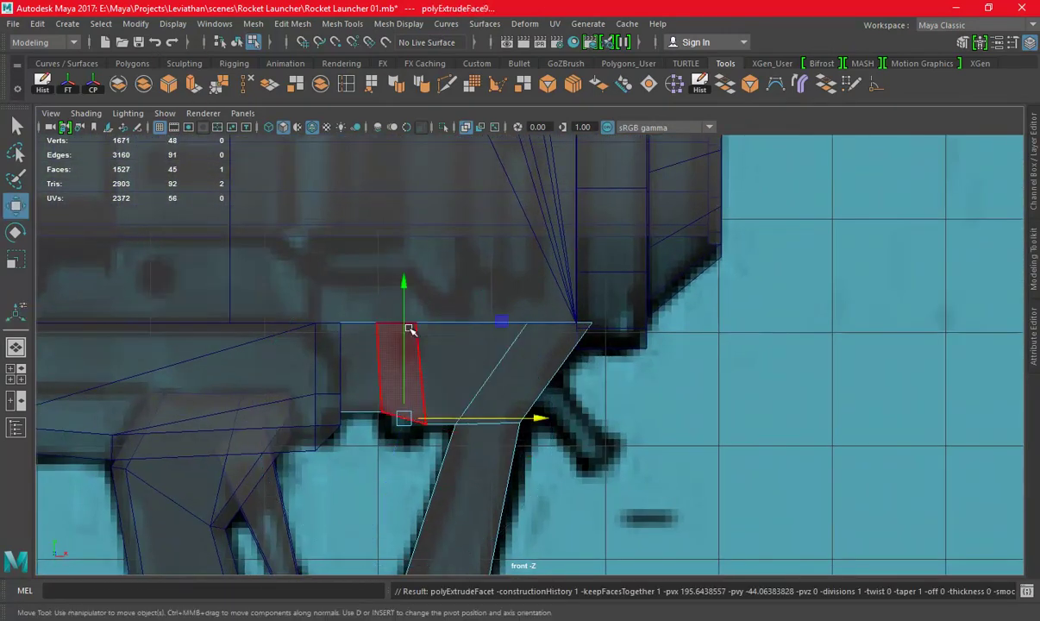
Pull the extruded face down and scale the notch-bottom vertices slightly in Y
{"action": "left_click_drag", "start_coordinate": [406, 329], "coordinate": [408, 348]}
{"action": "right_click_drag", "start_coordinate": [498, 219], "coordinate": [385, 323]}
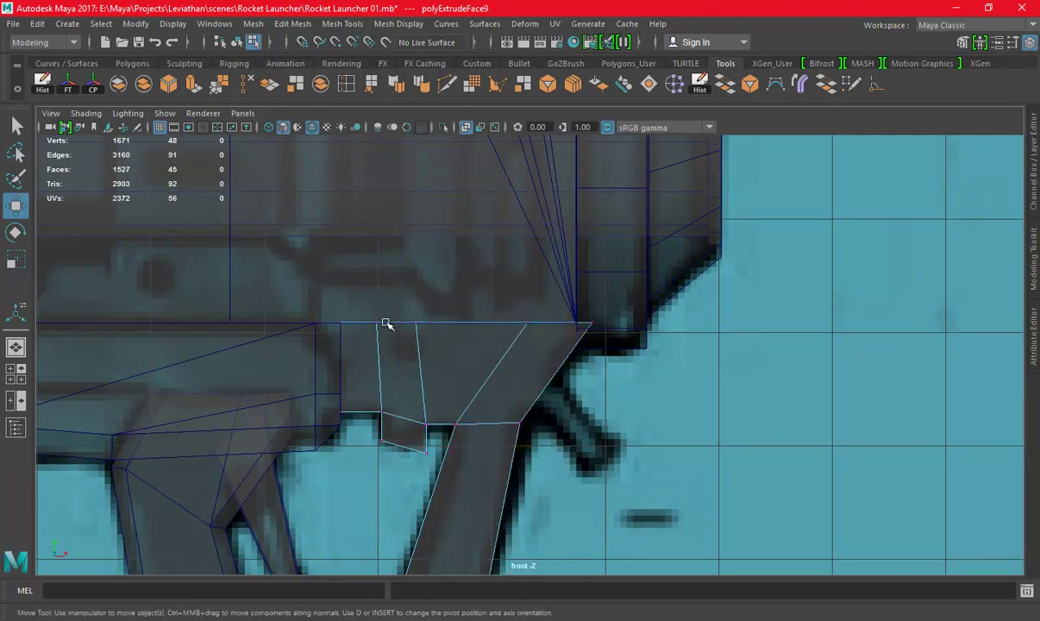
{"action": "scroll", "coordinate": [399, 401], "scroll_direction": "up", "scroll_amount": 3}
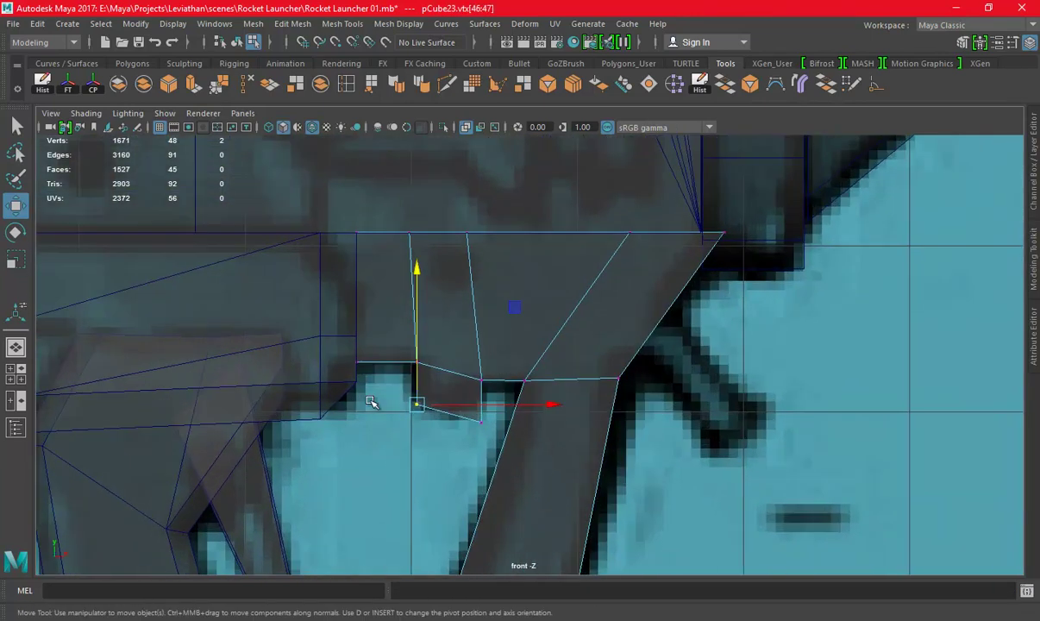
{"action": "left_click_drag", "start_coordinate": [489, 455], "coordinate": [489, 455]}
{"action": "key", "text": "e"}
{"action": "key", "text": "r"}
{"action": "left_click_drag", "start_coordinate": [449, 288], "coordinate": [452, 293]}
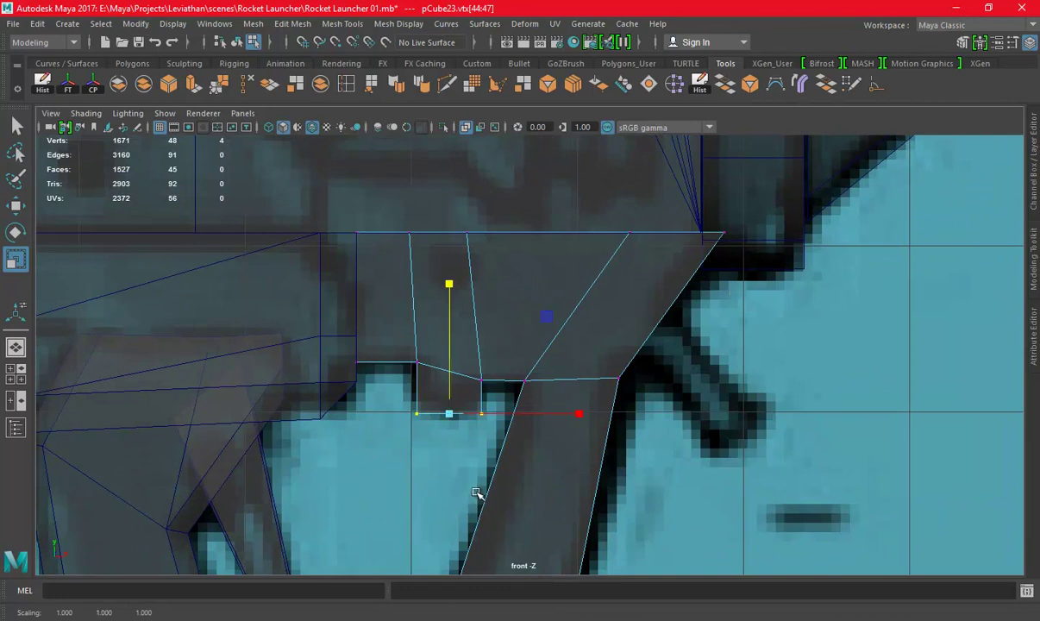
{"action": "key", "text": "w"}
Select the two inner notch edges and bevel them
{"action": "key", "text": "space"}
{"action": "key", "text": "space"}
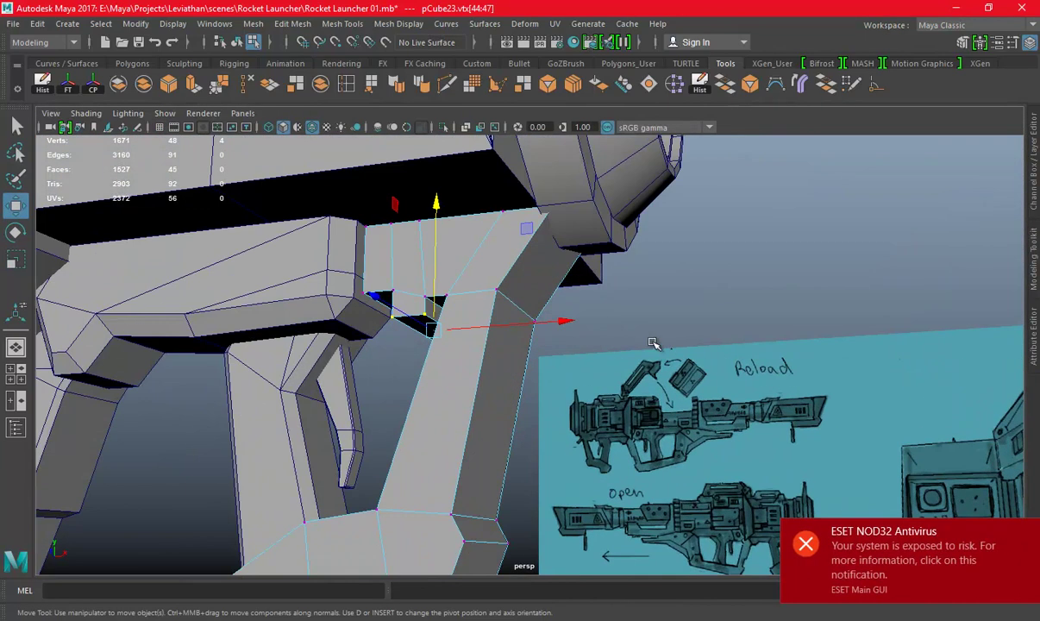
{"action": "key", "text": "f"}
{"action": "mouse_move", "coordinate": [664, 352]}
{"action": "left_mouse_down", "text": "alt"}
{"action": "mouse_move", "coordinate": [559, 239]}
{"action": "mouse_move", "coordinate": [501, 304]}
{"action": "left_mouse_up", "text": "alt"}
{"action": "left_click", "coordinate": [534, 263]}
{"action": "left_click", "coordinate": [505, 307], "text": "shift"}
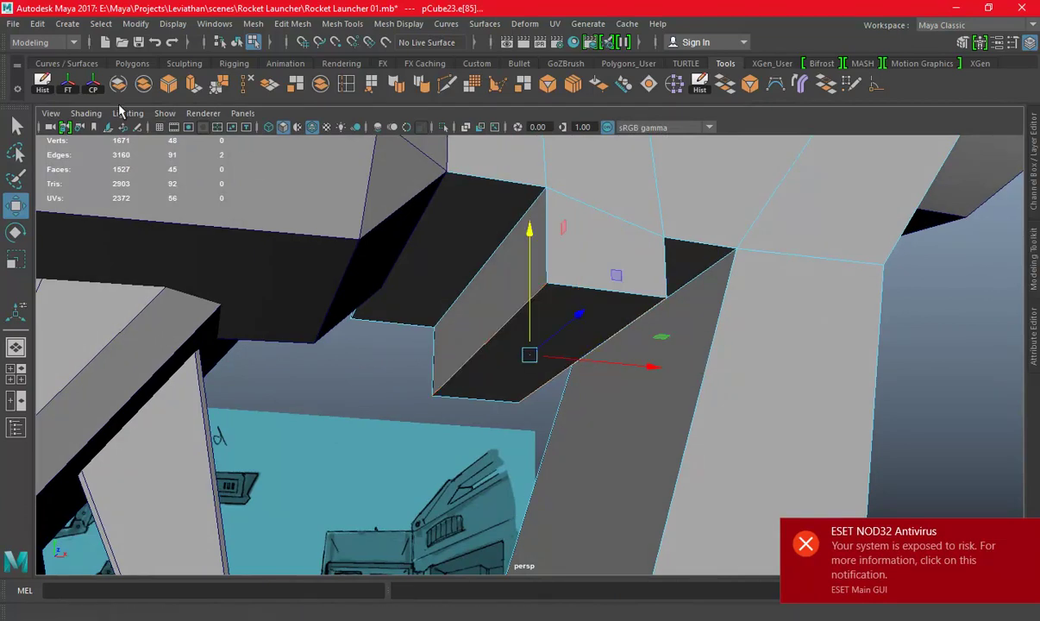
{"action": "left_click", "coordinate": [163, 91]}
Set the polyBevel2 Fraction to 0.5 in the Attribute Editor
{"action": "key", "text": "space"}
{"action": "key", "text": "space"}
{"action": "scroll", "coordinate": [469, 426], "scroll_direction": "up", "scroll_amount": 2}
{"action": "key", "text": "ctrl+a"}
{"action": "left_click", "coordinate": [873, 147]}
{"action": "left_click", "coordinate": [953, 192]}
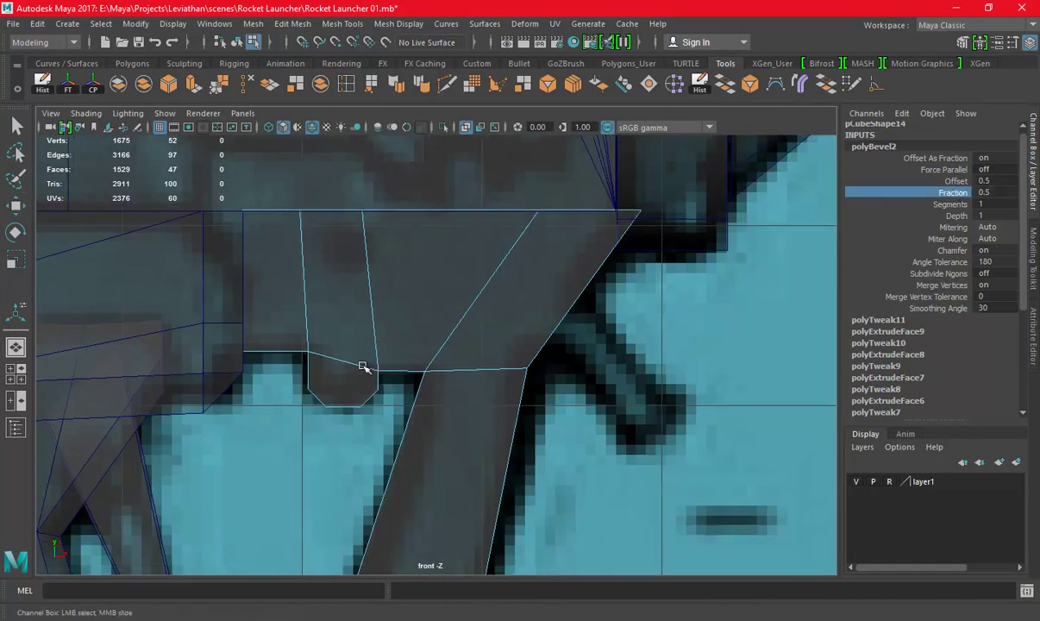
Freeze the grip piece's transforms and view the whole launcher from the side
{"action": "right_click_drag", "start_coordinate": [406, 220], "coordinate": [476, 195]}
{"action": "left_click", "coordinate": [45, 82]}
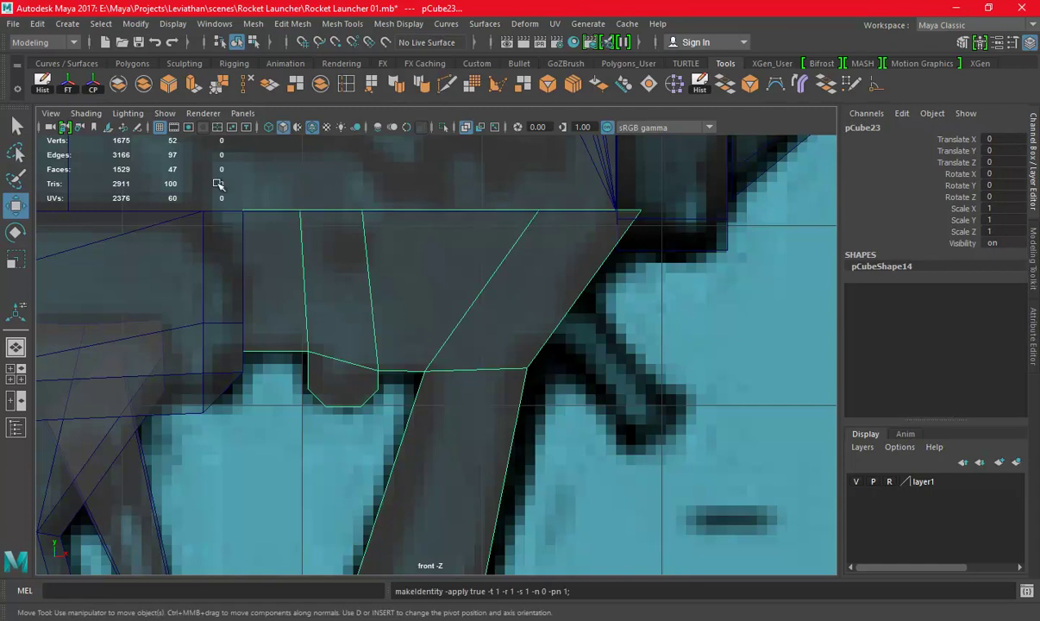
{"action": "key", "text": "space"}
{"action": "key", "text": "space"}
{"action": "scroll", "coordinate": [473, 300], "scroll_direction": "down", "scroll_amount": 10}
{"action": "mouse_move", "coordinate": [473, 300]}
{"action": "left_mouse_down", "text": "alt"}
{"action": "mouse_move", "coordinate": [587, 311]}
{"action": "mouse_move", "coordinate": [485, 276]}
{"action": "mouse_move", "coordinate": [549, 324]}
{"action": "mouse_move", "coordinate": [558, 285]}
{"action": "mouse_move", "coordinate": [362, 302]}
{"action": "left_mouse_up", "text": "alt"}
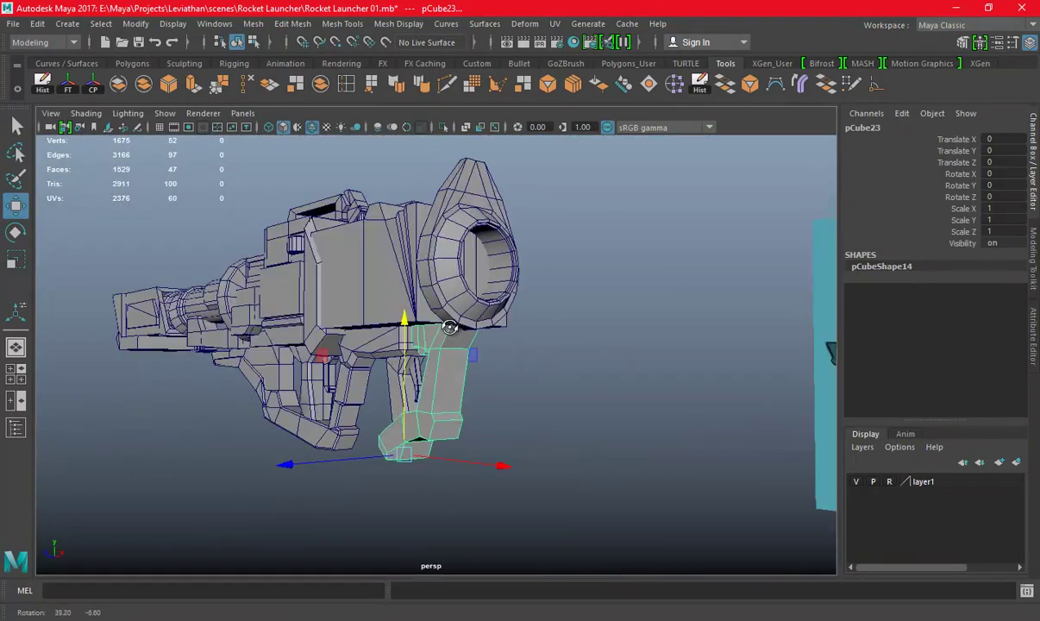
Insert an edge loop across the grip piece in the top view
{"action": "key", "text": "space"}
{"action": "key", "text": "space"}
{"action": "mouse_move", "coordinate": [356, 306]}
{"action": "right_mouse_down", "text": "alt"}
{"action": "mouse_move", "coordinate": [433, 323]}
{"action": "mouse_move", "coordinate": [463, 395]}
{"action": "right_mouse_up", "text": "alt"}
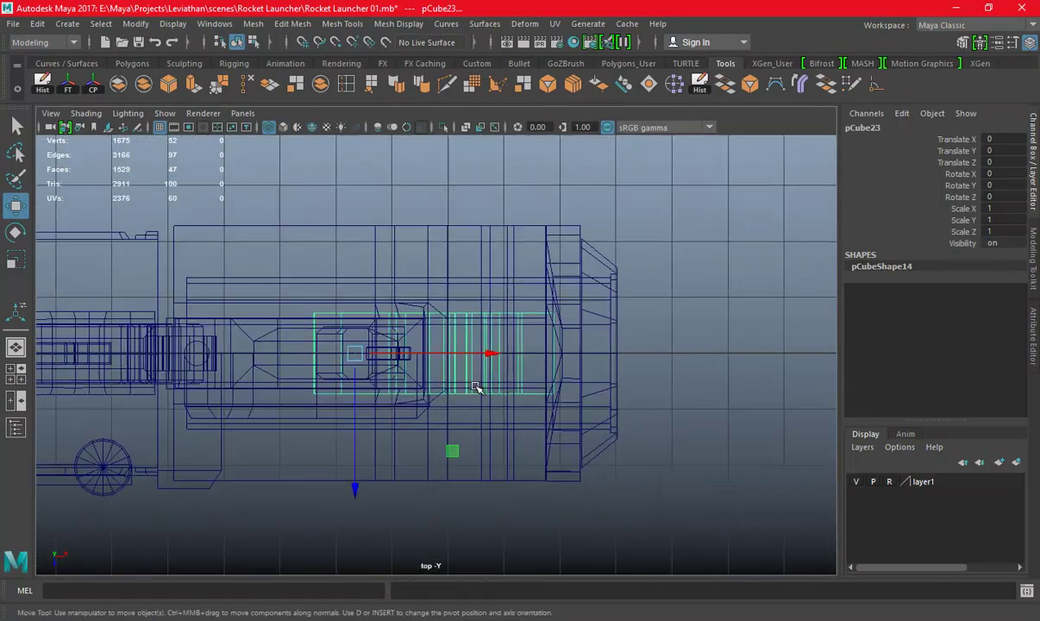
{"action": "right_click_drag", "start_coordinate": [385, 288], "coordinate": [423, 388], "text": "shift"}
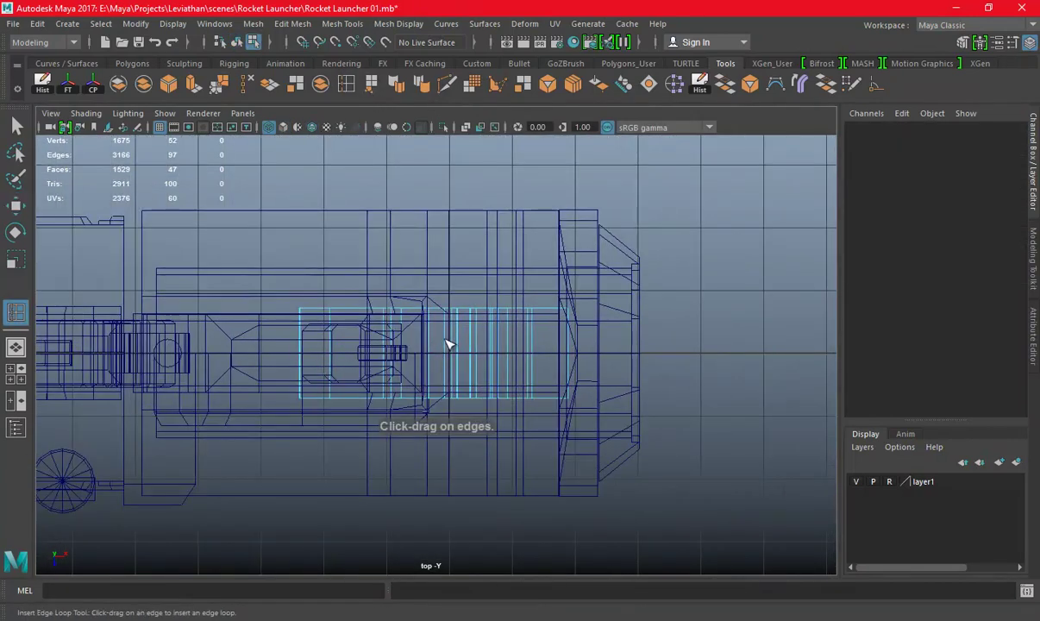
{"action": "left_click_drag", "start_coordinate": [448, 352], "coordinate": [456, 356]}
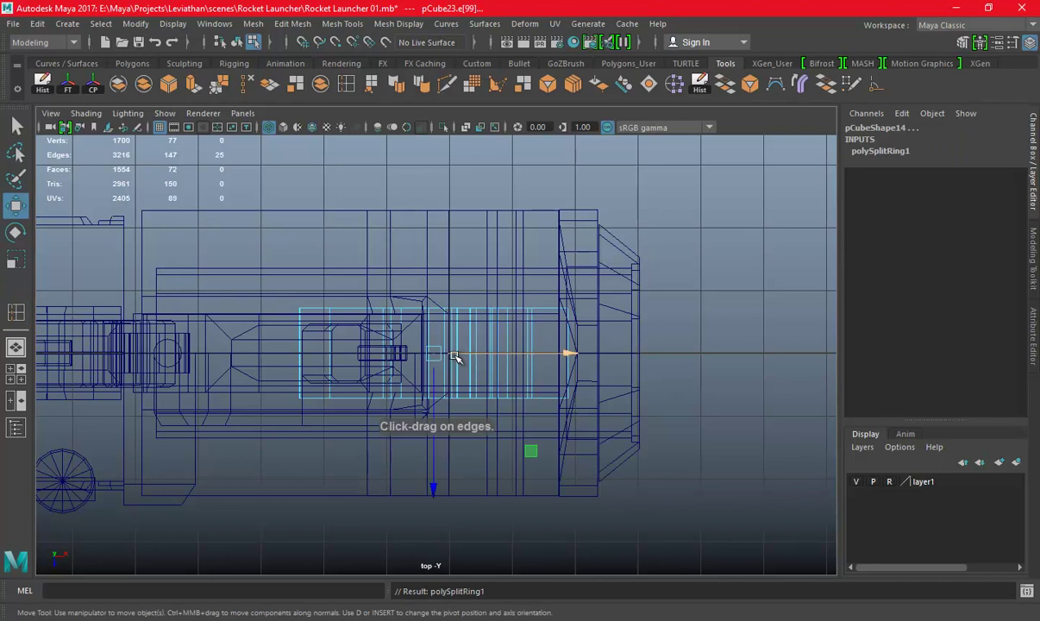
Move and scale the selected geometry, then select components on the piece in the top view
{"action": "left_click_drag", "start_coordinate": [424, 461], "coordinate": [436, 481]}
{"action": "key", "text": "e"}
{"action": "key", "text": "r"}
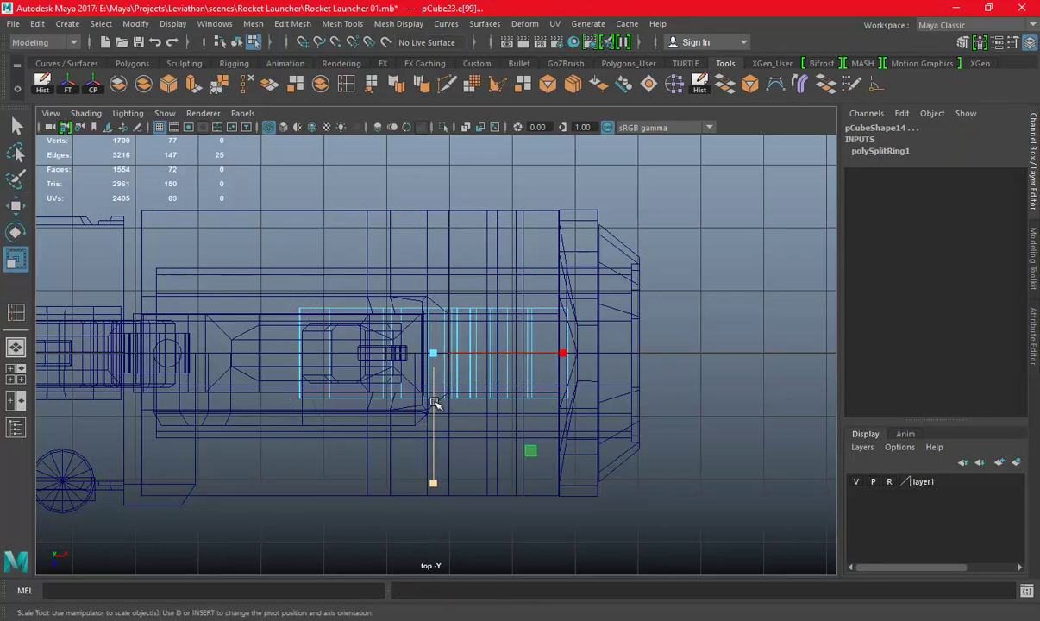
{"action": "right_click_drag", "start_coordinate": [684, 217], "coordinate": [716, 195]}
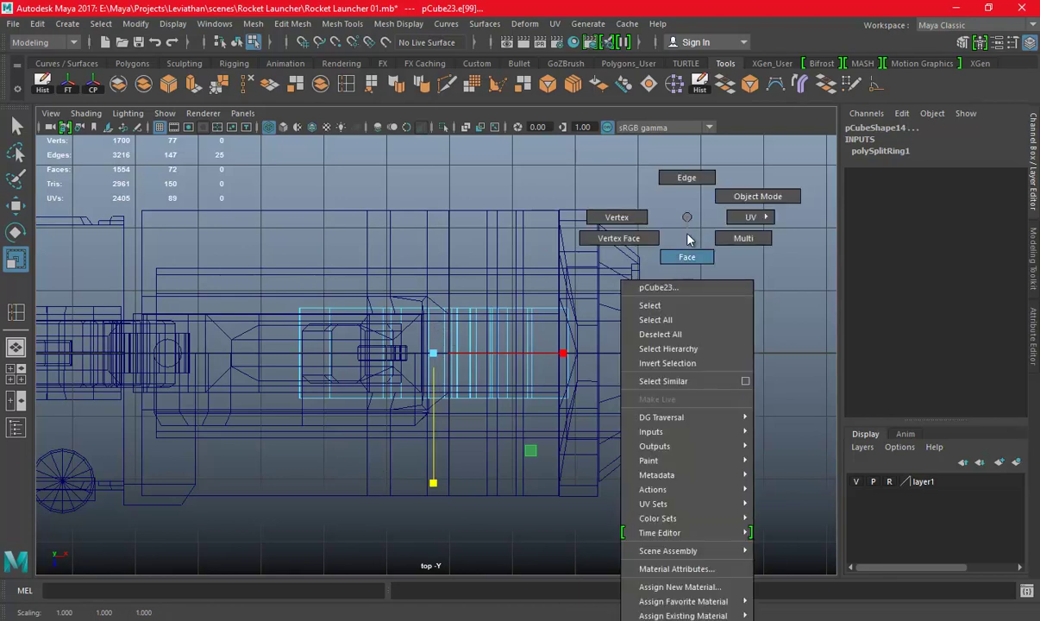
{"action": "left_click_drag", "start_coordinate": [753, 338], "coordinate": [584, 297]}
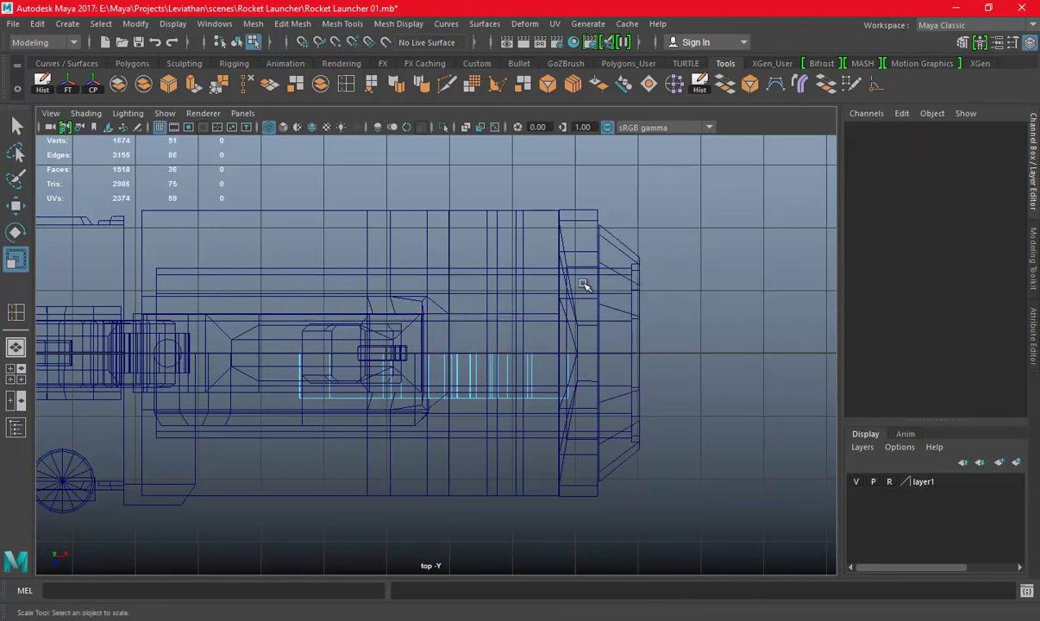
{"action": "key", "text": "space"}
{"action": "key", "text": "space"}
Multi-Cut a new edge across the bracket's notch face
{"action": "mouse_move", "coordinate": [483, 319]}
{"action": "left_mouse_down", "text": "alt"}
{"action": "mouse_move", "coordinate": [506, 307]}
{"action": "mouse_move", "coordinate": [473, 352]}
{"action": "mouse_move", "coordinate": [409, 289]}
{"action": "left_mouse_up", "text": "alt"}
{"action": "scroll", "coordinate": [506, 307], "scroll_direction": "up", "scroll_amount": 3}
{"action": "scroll", "coordinate": [528, 360], "scroll_direction": "up", "scroll_amount": 3}
{"action": "scroll", "coordinate": [409, 289], "scroll_direction": "up", "scroll_amount": 2}
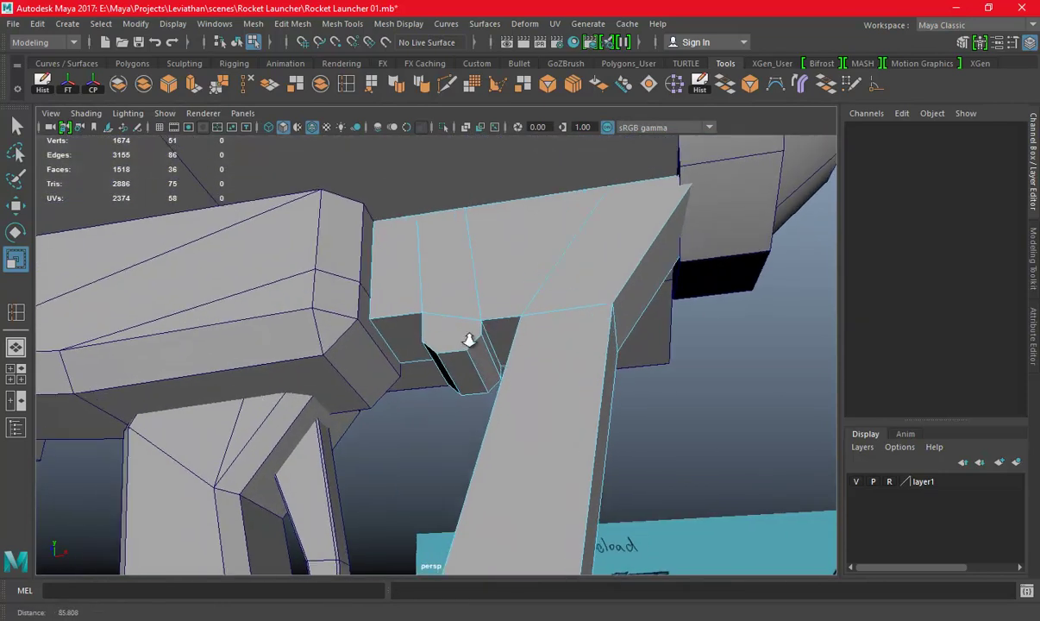
{"action": "scroll", "coordinate": [435, 321], "scroll_direction": "up", "scroll_amount": 2}
{"action": "key", "text": "y"}
{"action": "mouse_move", "coordinate": [480, 145]}
{"action": "left_mouse_down", "text": "alt"}
{"action": "mouse_move", "coordinate": [580, 399]}
{"action": "mouse_move", "coordinate": [566, 399]}
{"action": "left_mouse_up", "text": "alt"}
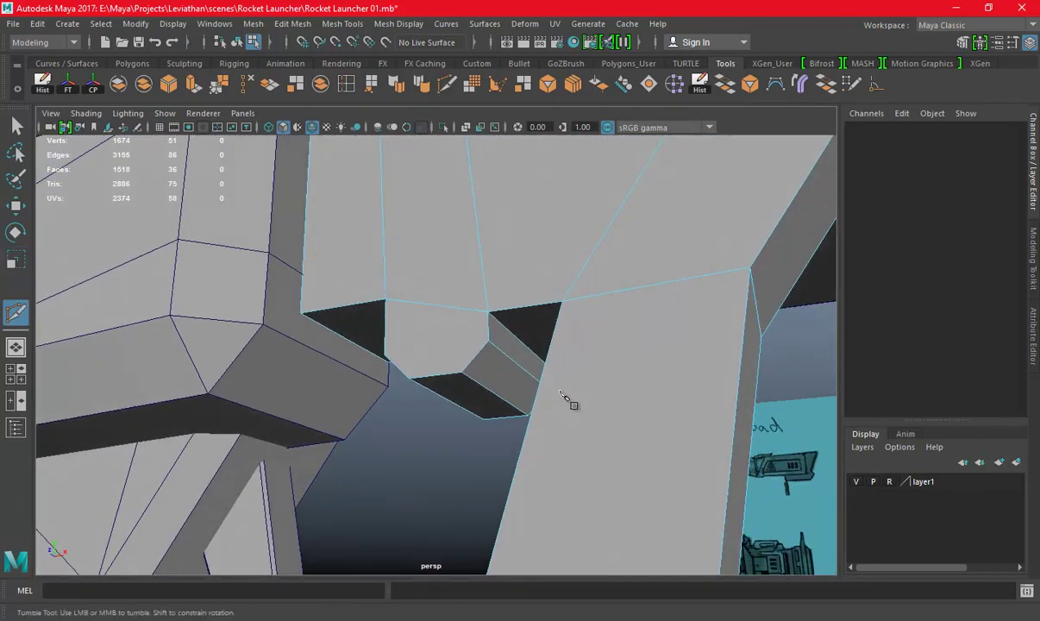
{"action": "left_click_drag", "start_coordinate": [442, 346], "coordinate": [591, 366], "text": "alt"}
{"action": "left_click", "coordinate": [511, 371]}
{"action": "left_click_drag", "start_coordinate": [745, 405], "coordinate": [646, 273], "text": "alt"}
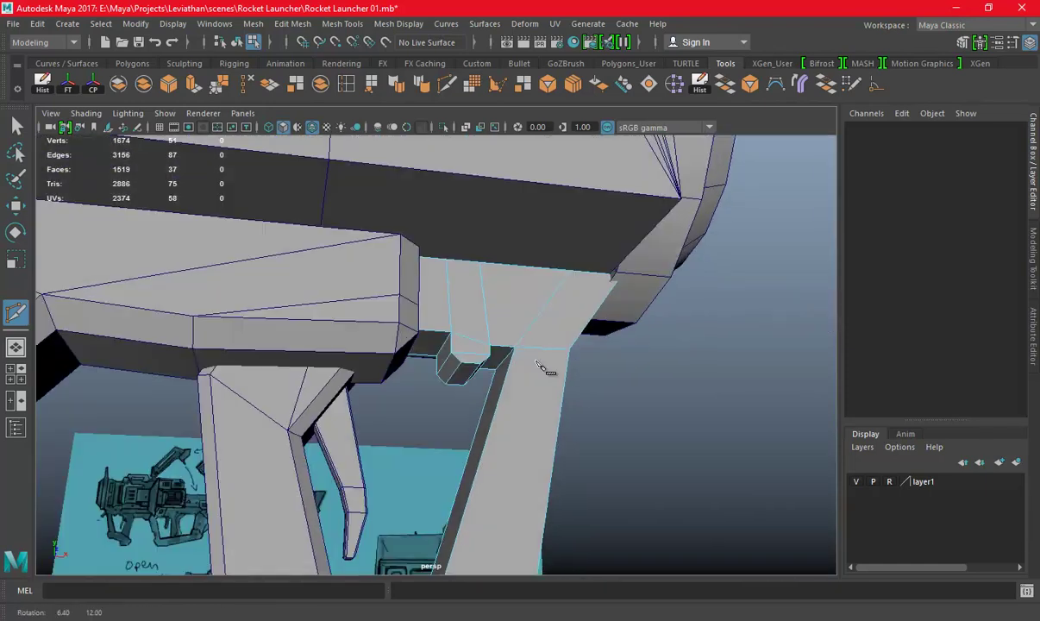
{"action": "key", "text": "w"}
Orbit the perspective view and reselect the grip piece pCube23
{"action": "key", "text": "space"}
{"action": "key", "text": "space"}
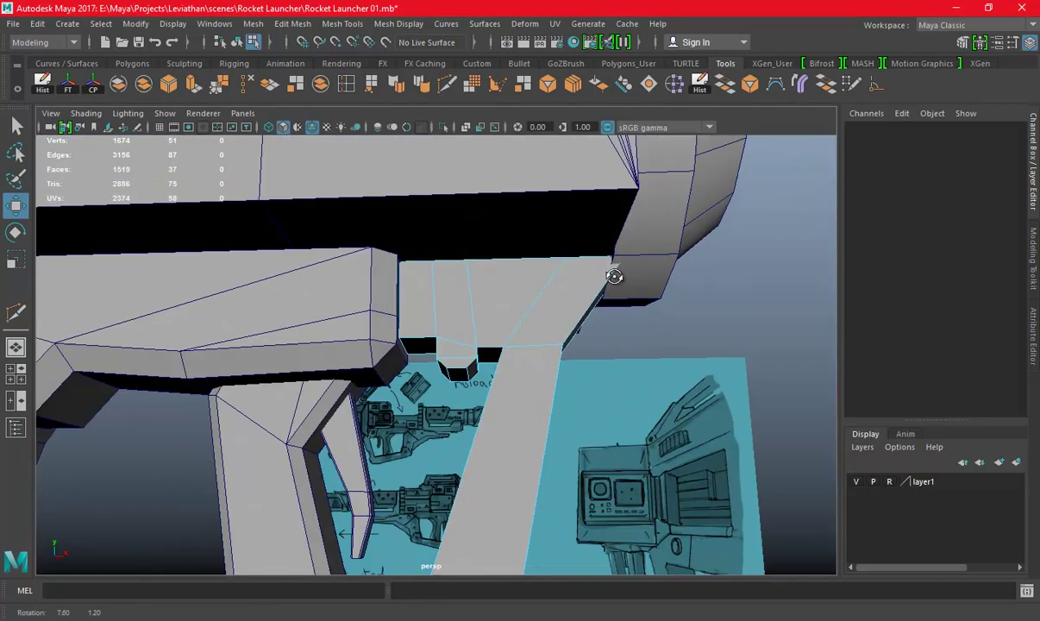
{"action": "right_click_drag", "start_coordinate": [560, 220], "coordinate": [626, 156]}
{"action": "mouse_move", "coordinate": [626, 156]}
{"action": "left_mouse_down", "text": "alt"}
{"action": "mouse_move", "coordinate": [623, 368]}
{"action": "mouse_move", "coordinate": [501, 350]}
{"action": "mouse_move", "coordinate": [531, 397]}
{"action": "mouse_move", "coordinate": [500, 367]}
{"action": "left_mouse_up", "text": "alt"}
{"action": "left_click", "coordinate": [501, 353]}
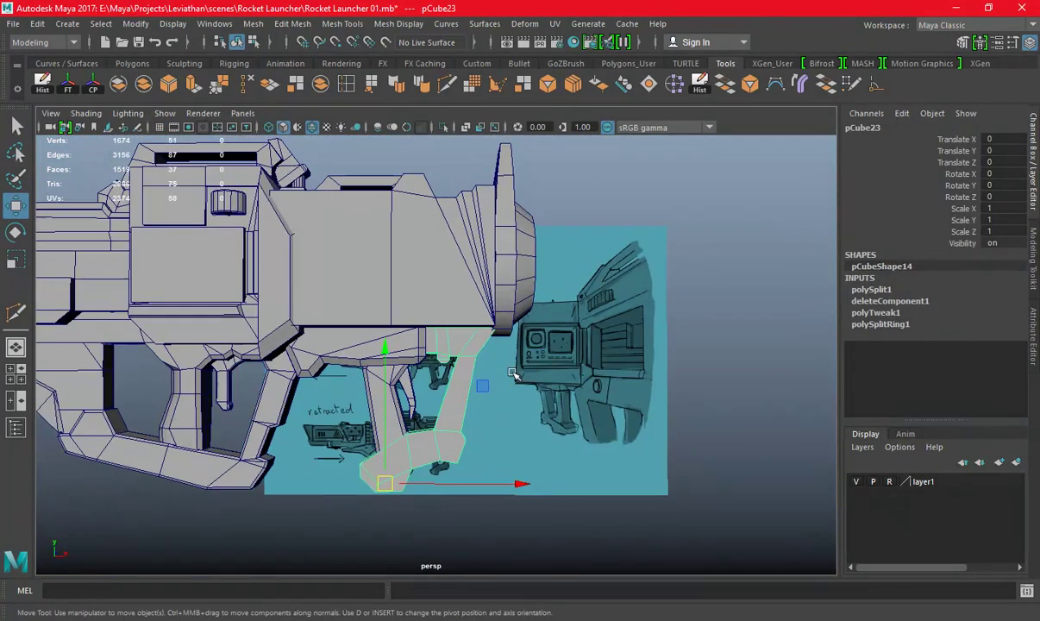
Inspect the grip against the reference in the front and perspective views
{"action": "key", "text": "space"}
{"action": "key", "text": "space"}
{"action": "scroll", "coordinate": [274, 330], "scroll_direction": "down", "scroll_amount": 2}
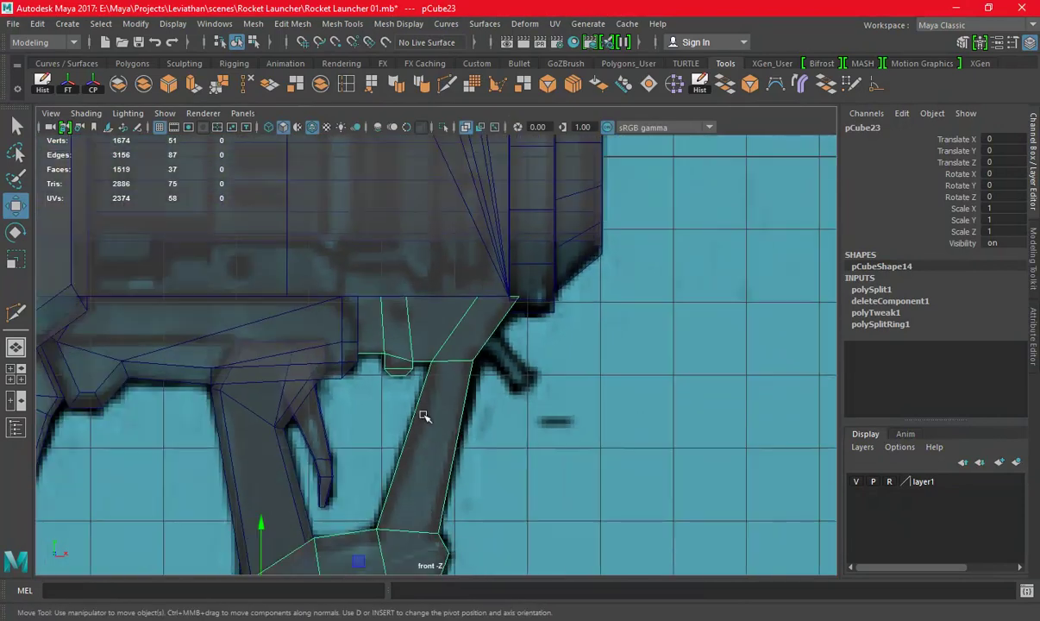
{"action": "scroll", "coordinate": [476, 298], "scroll_direction": "down", "scroll_amount": 3}
{"action": "scroll", "coordinate": [283, 309], "scroll_direction": "up", "scroll_amount": 1}
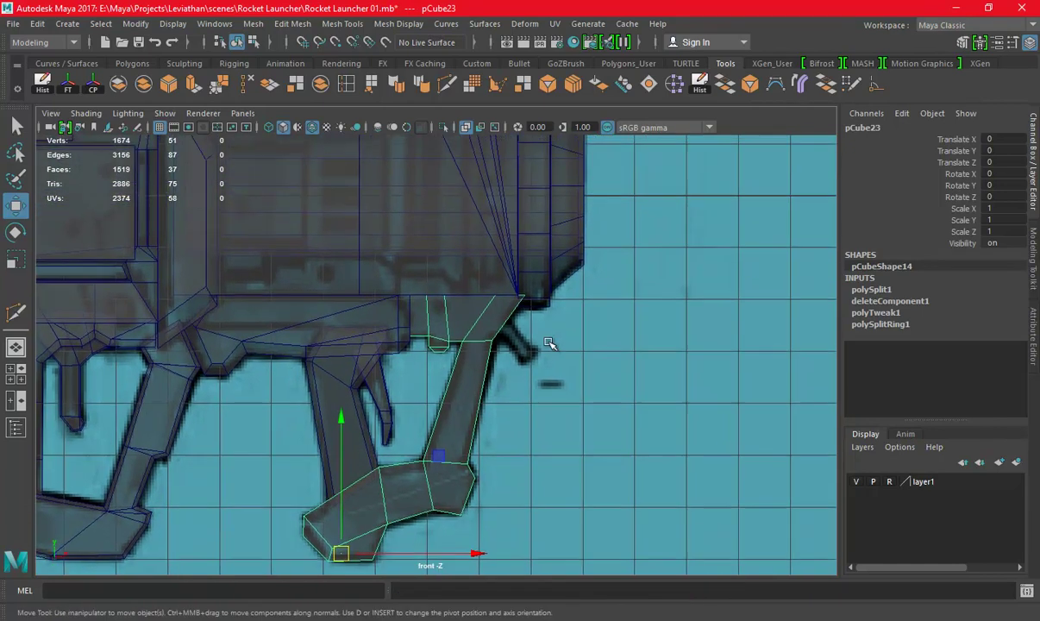
{"action": "right_click_drag", "start_coordinate": [571, 257], "coordinate": [615, 402], "text": "alt"}
{"action": "key", "text": "space"}
{"action": "key", "text": "space"}
{"action": "mouse_move", "coordinate": [594, 237]}
{"action": "left_mouse_down", "text": "alt"}
{"action": "mouse_move", "coordinate": [517, 285]}
{"action": "mouse_move", "coordinate": [499, 348]}
{"action": "mouse_move", "coordinate": [340, 332]}
{"action": "mouse_move", "coordinate": [332, 301]}
{"action": "mouse_move", "coordinate": [516, 308]}
{"action": "mouse_move", "coordinate": [484, 260]}
{"action": "left_mouse_up", "text": "alt"}
{"action": "scroll", "coordinate": [498, 300], "scroll_direction": "up", "scroll_amount": 2}
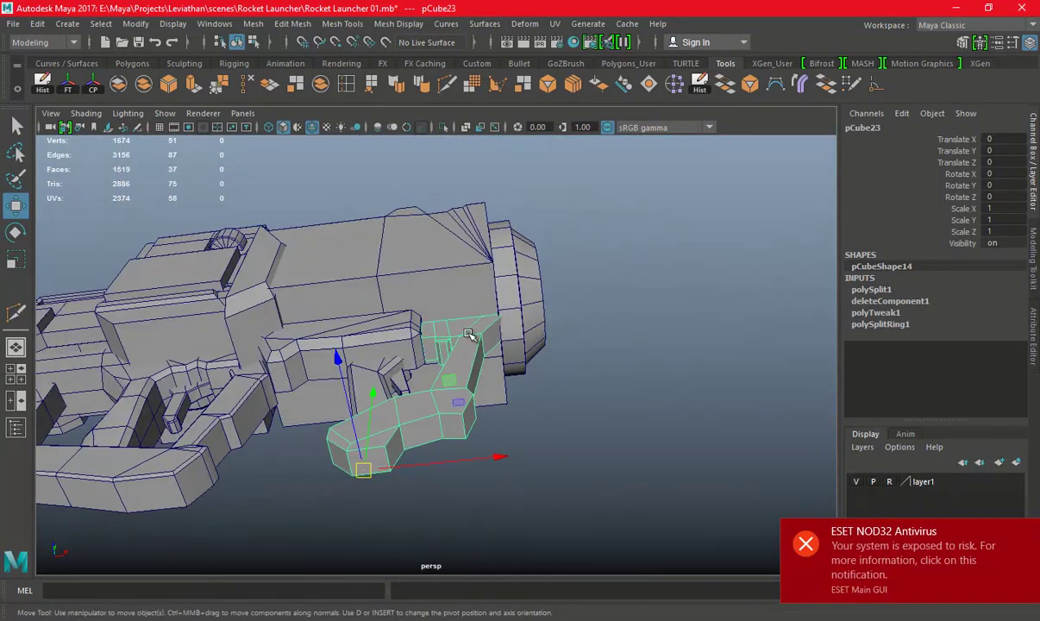
Select the large body box pCube22, save the scene, and reframe the launcher
{"action": "right_click", "coordinate": [480, 218]}
{"action": "left_click", "coordinate": [490, 246]}
{"action": "left_click_drag", "start_coordinate": [547, 258], "coordinate": [405, 362], "text": "alt"}
{"action": "key", "text": "ctrl+s"}
{"action": "key", "text": "space"}
{"action": "key", "text": "space"}
{"action": "middle_click_drag", "start_coordinate": [259, 222], "coordinate": [339, 281], "text": "alt"}
{"action": "key", "text": "space"}
{"action": "key", "text": "space"}
Reselect the body box pCube22 and orbit around it in perspective
{"action": "right_click", "coordinate": [407, 181]}
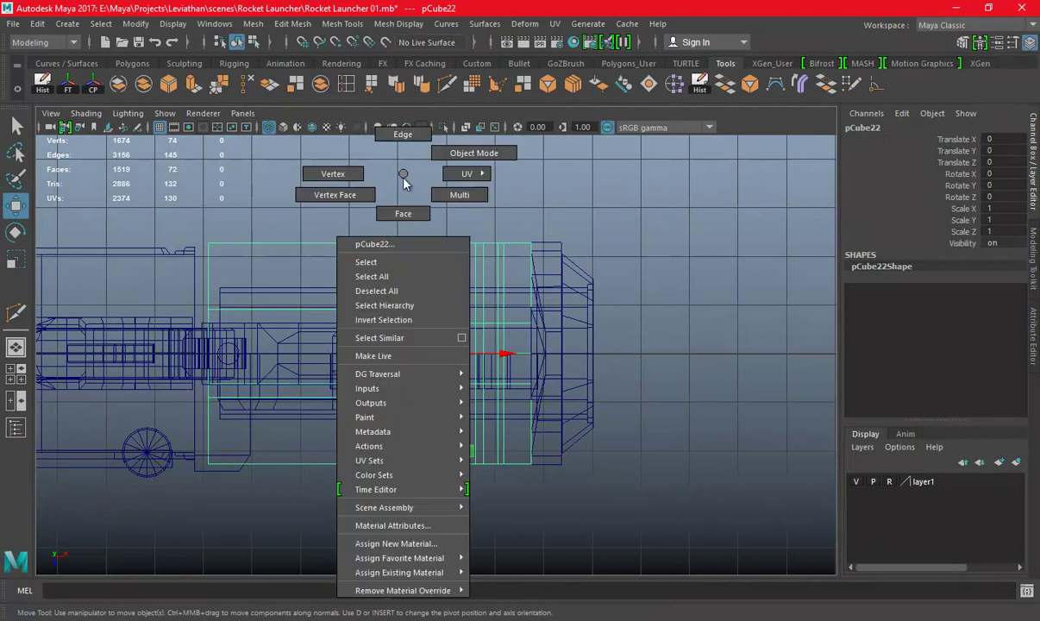
{"action": "left_click", "coordinate": [136, 185]}
{"action": "left_click_drag", "start_coordinate": [582, 338], "coordinate": [533, 313]}
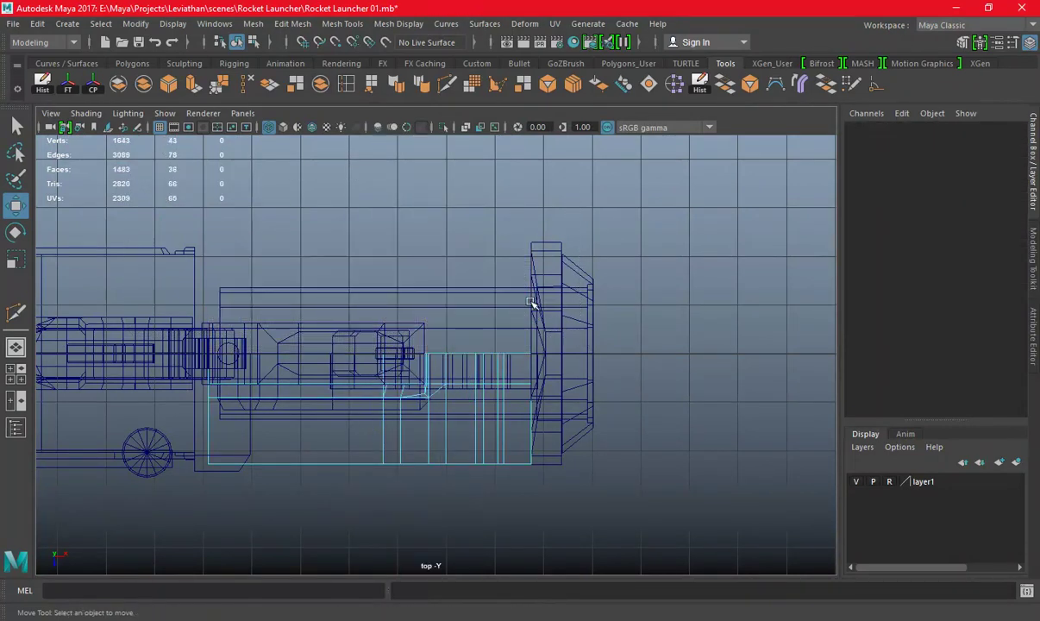
{"action": "key", "text": "space"}
{"action": "key", "text": "space"}
{"action": "left_click_drag", "start_coordinate": [473, 164], "coordinate": [352, 316], "text": "alt"}
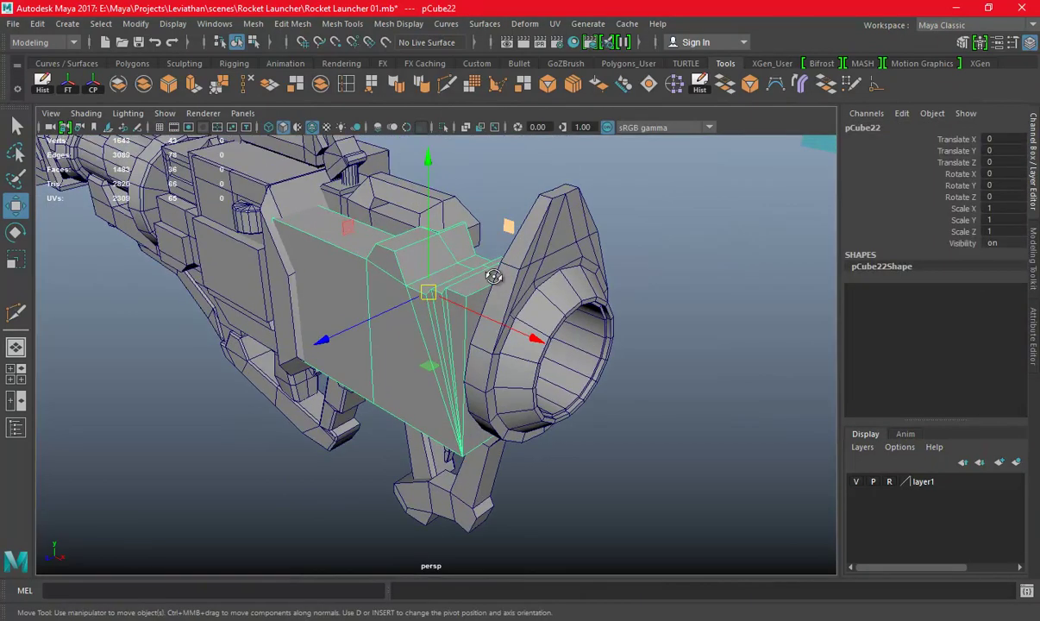
{"action": "key", "text": "space"}
{"action": "key", "text": "space"}
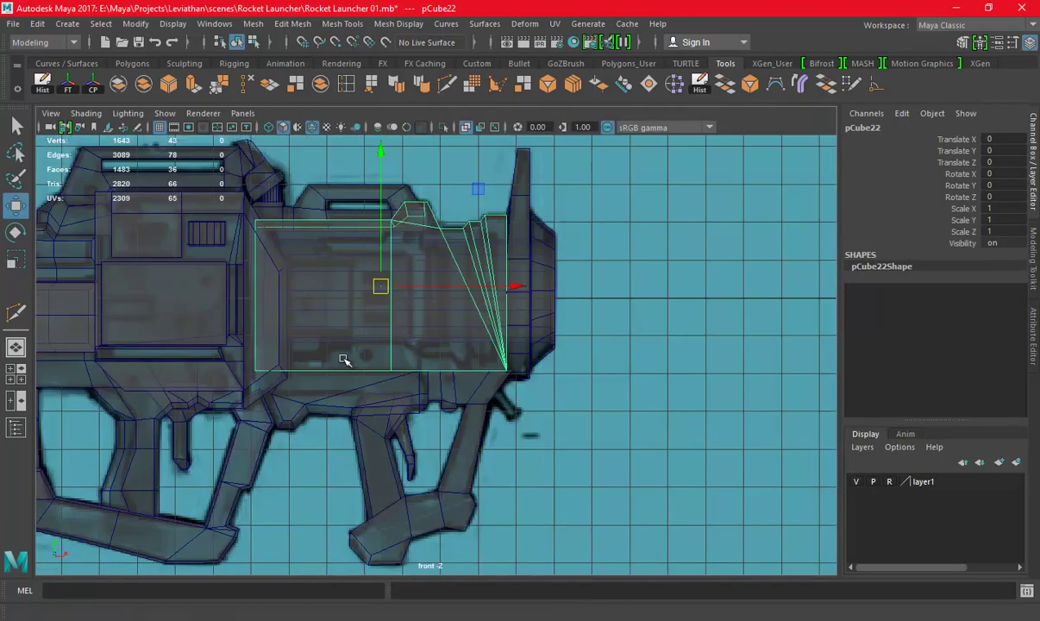
{"action": "scroll", "coordinate": [476, 395], "scroll_direction": "up", "scroll_amount": 2}
{"action": "key", "text": "space"}
{"action": "mouse_move", "coordinate": [571, 267]}
{"action": "left_mouse_down", "text": "alt"}
{"action": "mouse_move", "coordinate": [498, 288]}
{"action": "mouse_move", "coordinate": [440, 359]}
{"action": "left_mouse_up", "text": "alt"}
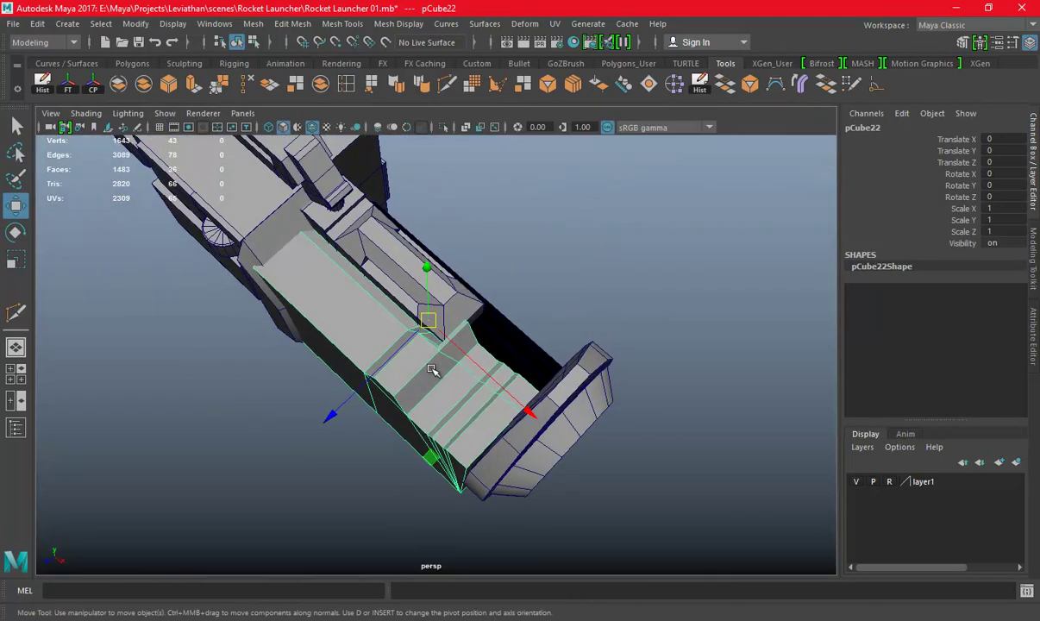
Scale the body box's depth down to about 0.6 to fit the launcher body
{"action": "key", "text": "r"}
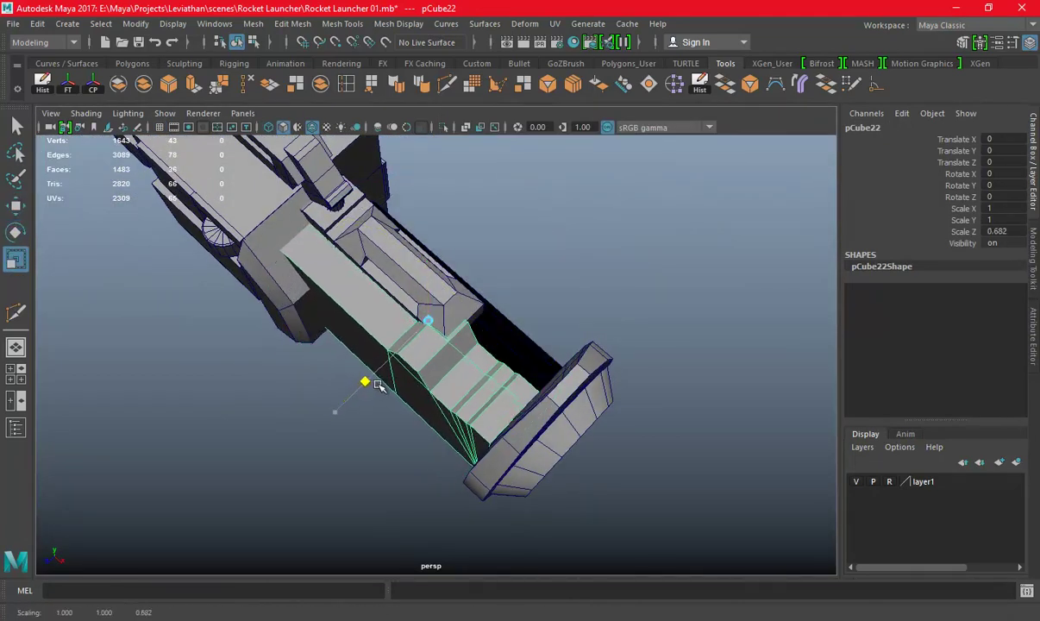
{"action": "mouse_move", "coordinate": [392, 377]}
{"action": "left_mouse_down", "text": "alt"}
{"action": "mouse_move", "coordinate": [523, 276]}
{"action": "mouse_move", "coordinate": [390, 294]}
{"action": "left_mouse_up", "text": "alt"}
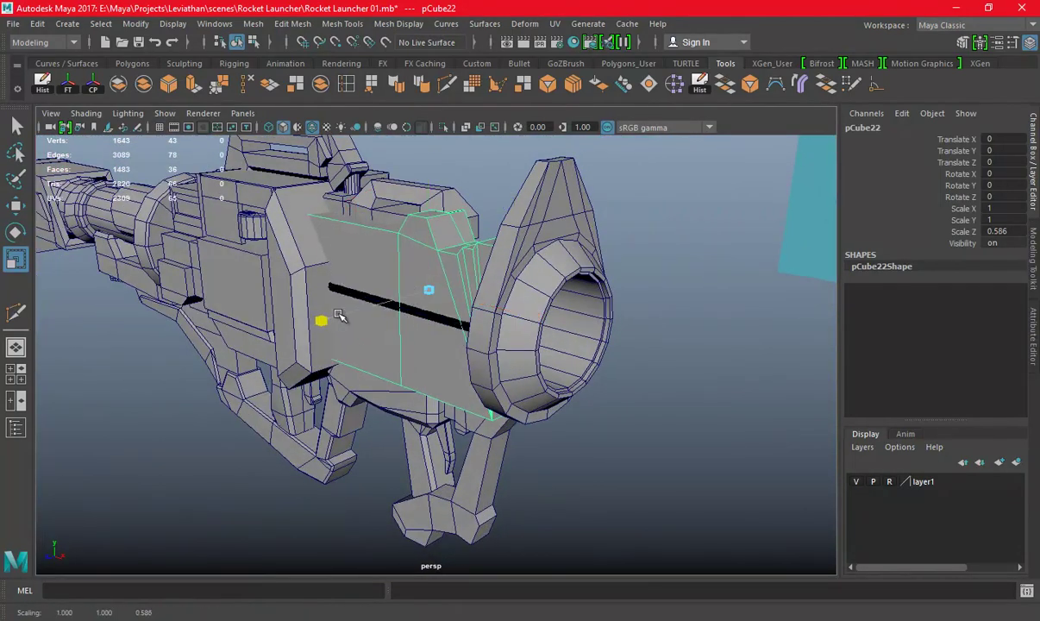
{"action": "left_click_drag", "start_coordinate": [325, 315], "coordinate": [355, 214], "text": "alt"}
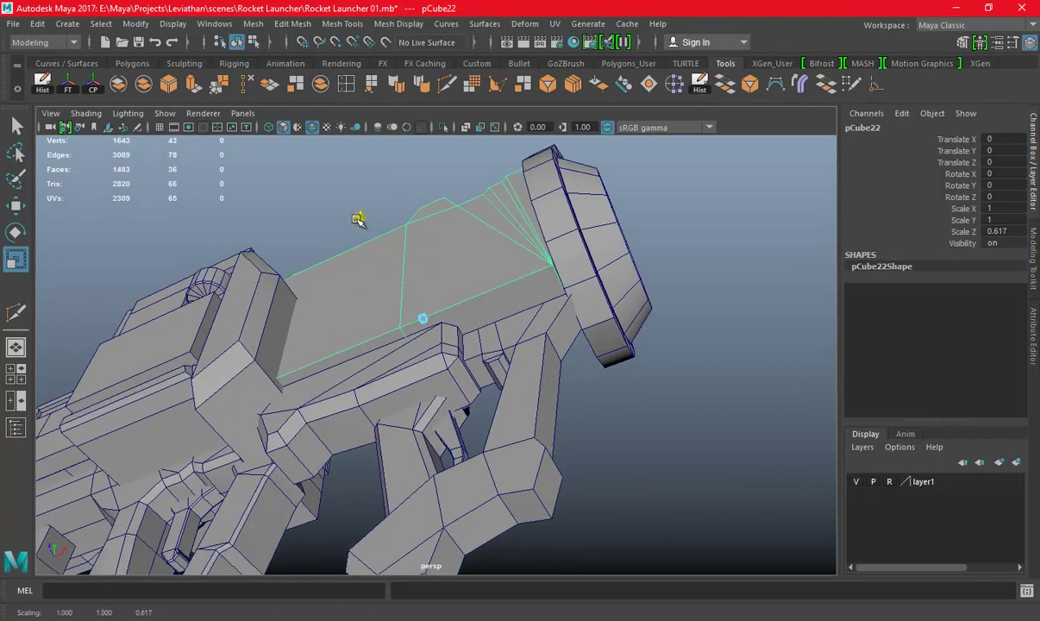
{"action": "mouse_move", "coordinate": [359, 219]}
{"action": "left_mouse_down", "text": "alt"}
{"action": "mouse_move", "coordinate": [448, 328]}
{"action": "mouse_move", "coordinate": [444, 231]}
{"action": "mouse_move", "coordinate": [371, 400]}
{"action": "mouse_move", "coordinate": [250, 348]}
{"action": "left_mouse_up", "text": "alt"}
In the top view, select the side panel and switch it to vertex mode
{"action": "key", "text": "space"}
{"action": "key", "text": "space"}
{"action": "mouse_move", "coordinate": [283, 241]}
{"action": "middle_mouse_down", "text": "alt"}
{"action": "mouse_move", "coordinate": [400, 297]}
{"action": "mouse_move", "coordinate": [468, 309]}
{"action": "mouse_move", "coordinate": [477, 266]}
{"action": "middle_mouse_up", "text": "alt"}
{"action": "left_click", "coordinate": [247, 270], "text": "shift"}
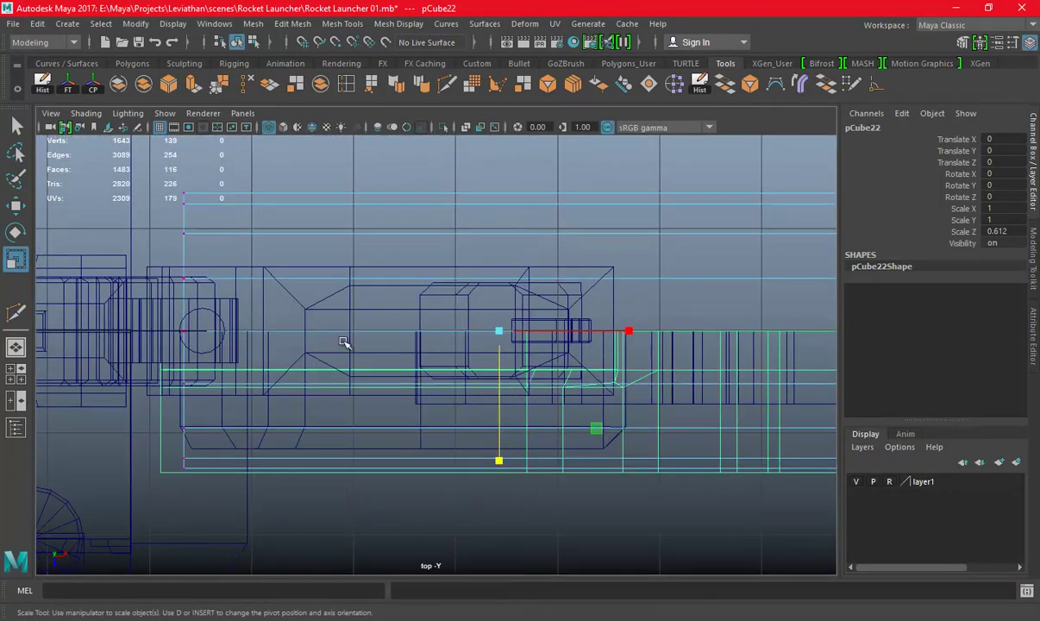
{"action": "scroll", "coordinate": [516, 205], "scroll_direction": "down", "scroll_amount": 2}
{"action": "key", "text": "F8"}
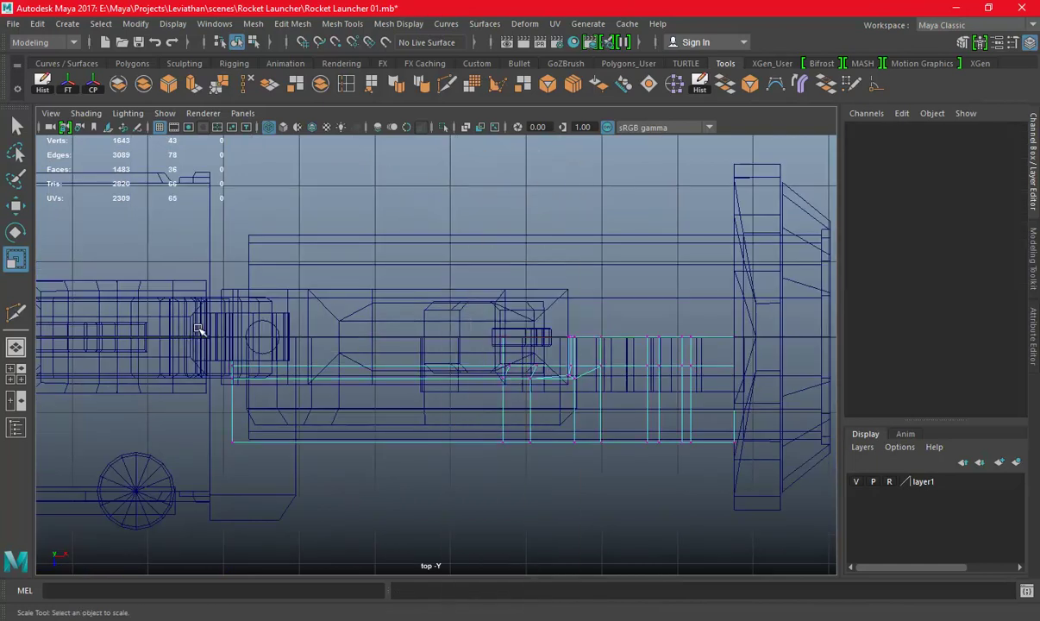
Select the panel's step vertices and adjust them with scale and move in the top view
{"action": "left_click_drag", "start_coordinate": [579, 402], "coordinate": [580, 402]}
{"action": "key", "text": "space"}
{"action": "key", "text": "space"}
{"action": "mouse_move", "coordinate": [538, 273]}
{"action": "left_mouse_down", "text": "alt"}
{"action": "mouse_move", "coordinate": [640, 302]}
{"action": "mouse_move", "coordinate": [443, 302]}
{"action": "mouse_move", "coordinate": [441, 347]}
{"action": "left_mouse_up", "text": "alt"}
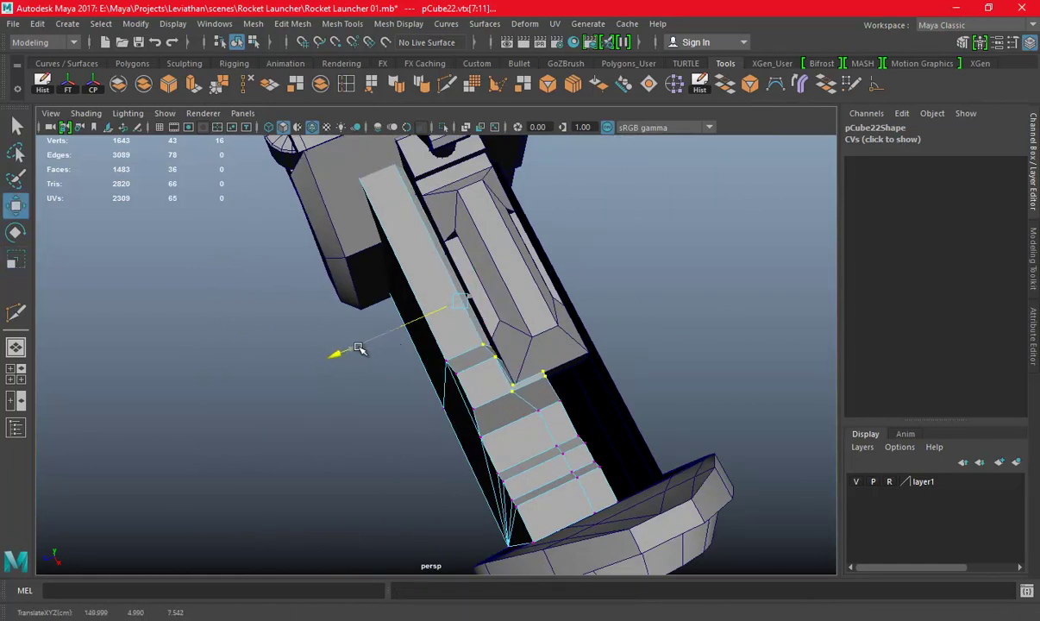
{"action": "mouse_move", "coordinate": [358, 349]}
{"action": "left_mouse_down", "text": "alt"}
{"action": "mouse_move", "coordinate": [352, 358]}
{"action": "mouse_move", "coordinate": [458, 403]}
{"action": "mouse_move", "coordinate": [659, 327]}
{"action": "left_mouse_up", "text": "alt"}
{"action": "key", "text": "space"}
{"action": "key", "text": "space"}
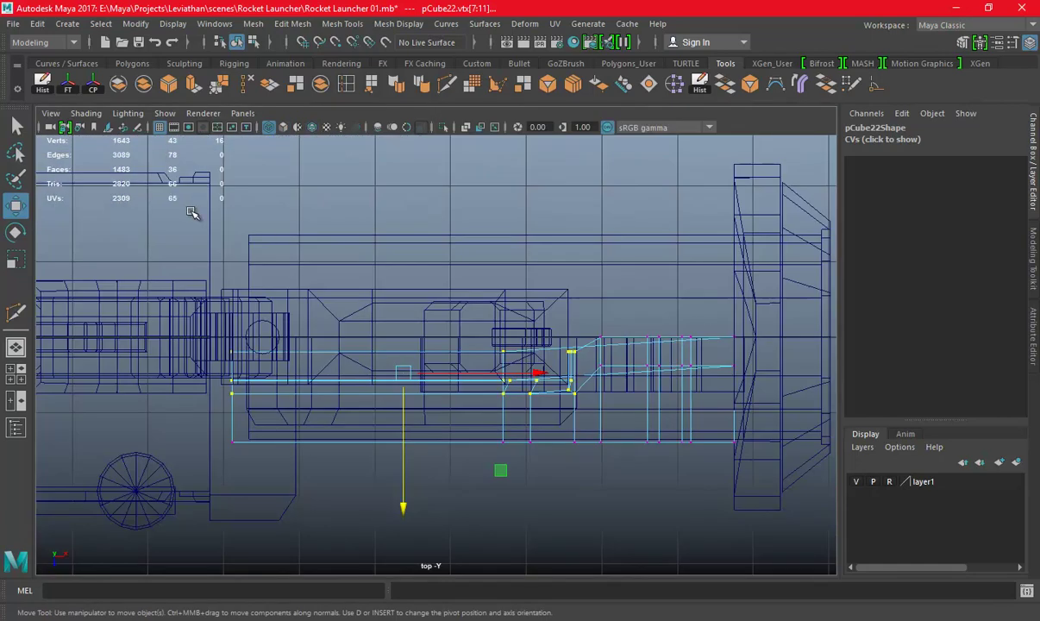
{"action": "key", "text": "r"}
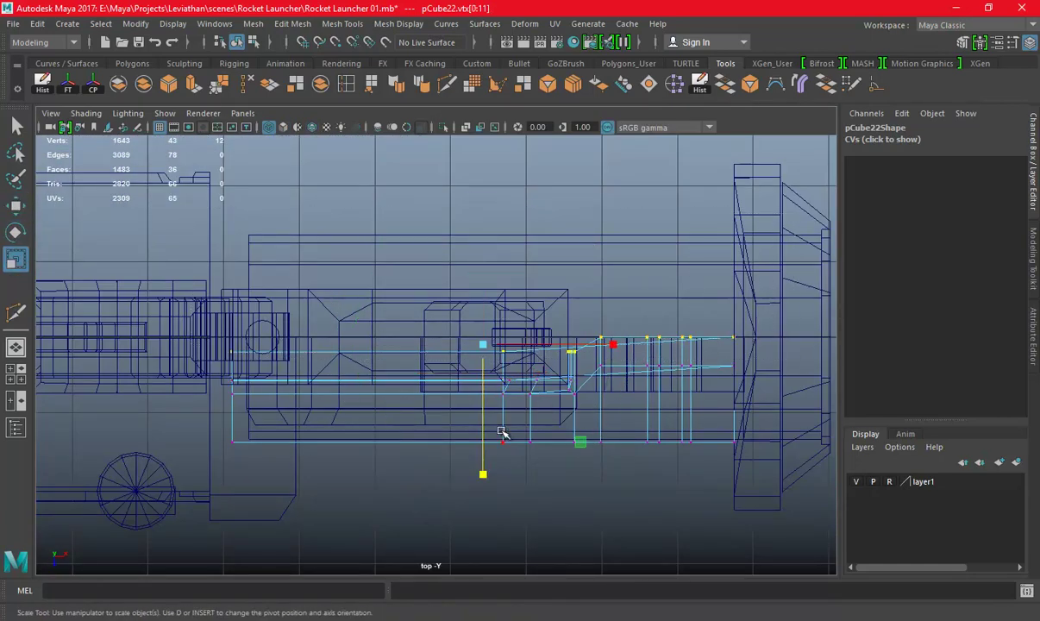
{"action": "key", "text": "w"}
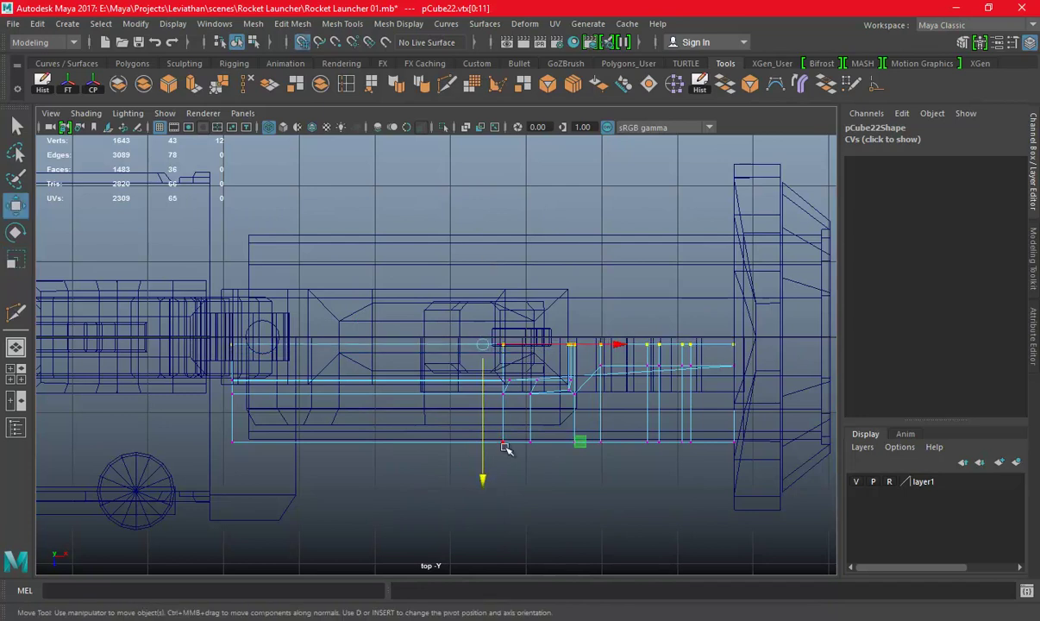
{"action": "key", "text": "space"}
{"action": "key", "text": "space"}
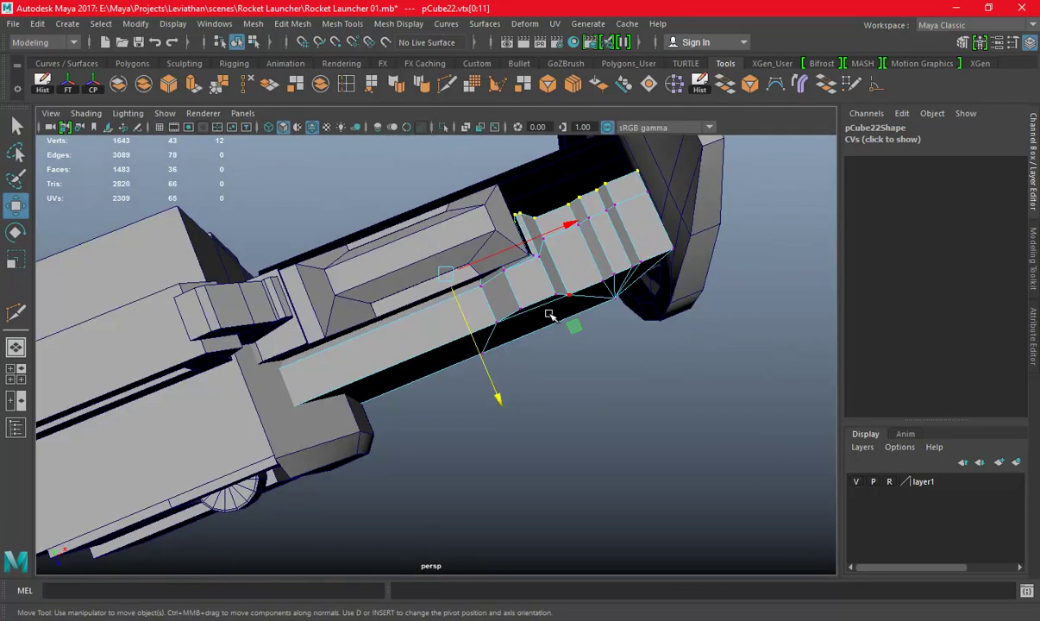
{"action": "left_click_drag", "start_coordinate": [557, 302], "coordinate": [540, 279], "text": "alt"}
{"action": "right_click_drag", "start_coordinate": [559, 219], "coordinate": [681, 182]}
Select the panel's stepped edge and apply Soft/Hard Edge shading to it
{"action": "mouse_move", "coordinate": [726, 320]}
{"action": "left_mouse_down", "text": "alt"}
{"action": "mouse_move", "coordinate": [533, 319]}
{"action": "mouse_move", "coordinate": [617, 355]}
{"action": "left_mouse_up", "text": "alt"}
{"action": "mouse_move", "coordinate": [648, 219]}
{"action": "right_mouse_down"}
{"action": "mouse_move", "coordinate": [649, 325]}
{"action": "mouse_move", "coordinate": [647, 179]}
{"action": "right_mouse_up"}
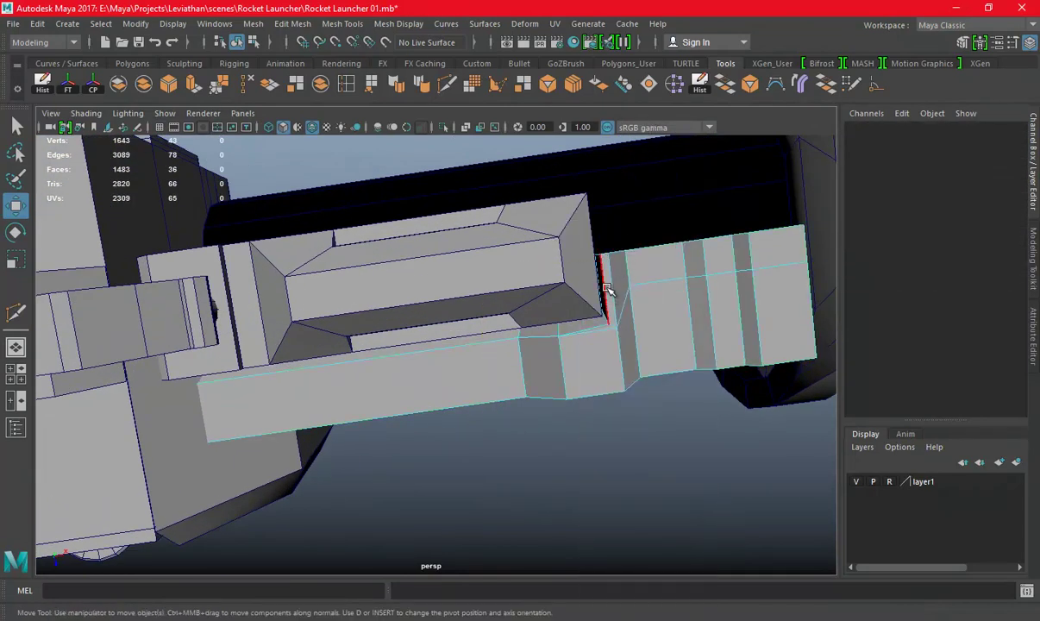
{"action": "left_click", "coordinate": [607, 289]}
{"action": "key", "text": "f"}
{"action": "mouse_move", "coordinate": [561, 225]}
{"action": "left_mouse_down", "text": "alt"}
{"action": "mouse_move", "coordinate": [554, 393]}
{"action": "mouse_move", "coordinate": [642, 380]}
{"action": "mouse_move", "coordinate": [615, 408]}
{"action": "mouse_move", "coordinate": [574, 304]}
{"action": "left_mouse_up", "text": "alt"}
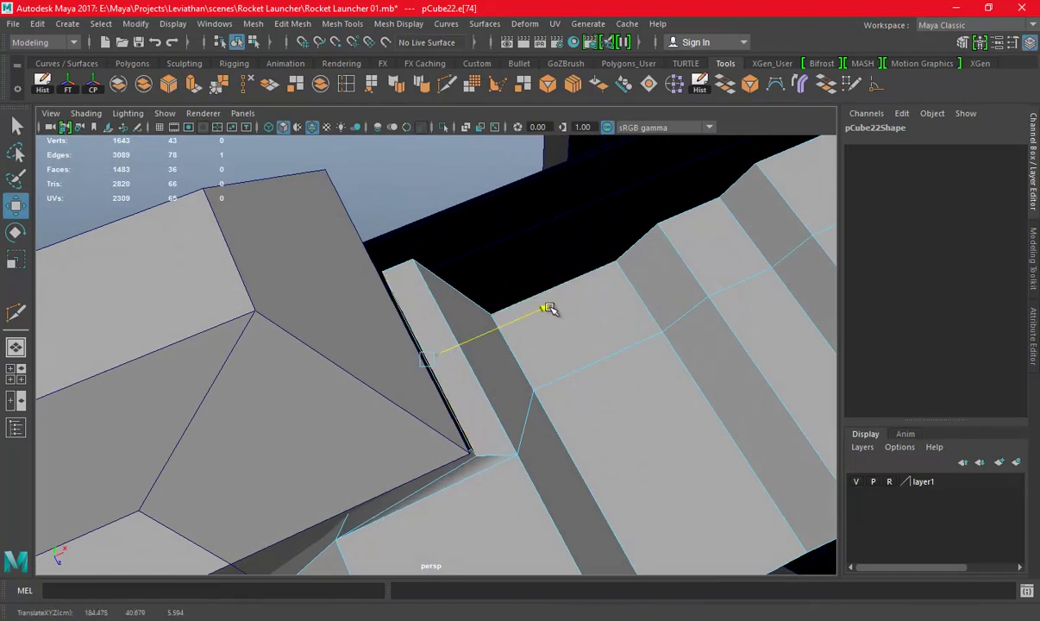
{"action": "left_click", "coordinate": [438, 409]}
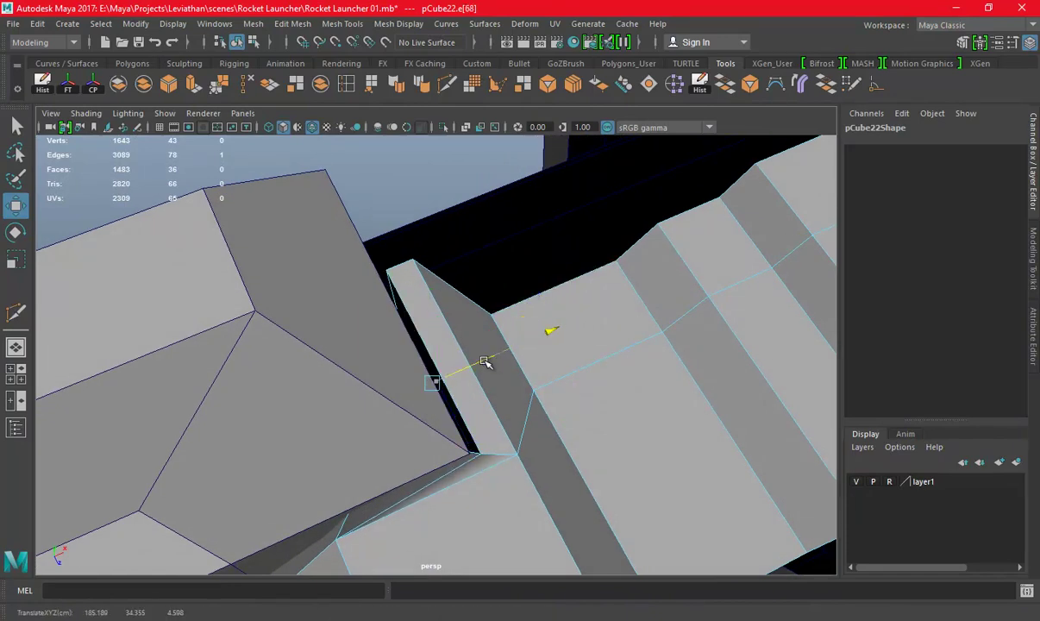
{"action": "left_click", "coordinate": [514, 357]}
{"action": "mouse_move", "coordinate": [519, 323]}
{"action": "left_mouse_down", "text": "alt"}
{"action": "mouse_move", "coordinate": [355, 378]}
{"action": "mouse_move", "coordinate": [476, 461]}
{"action": "left_mouse_up", "text": "alt"}
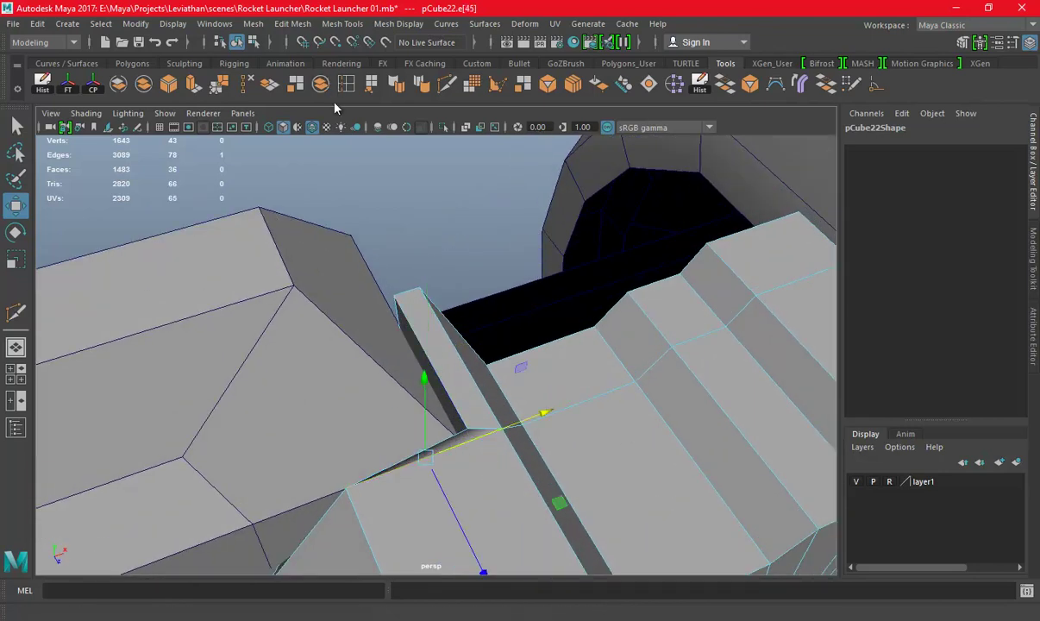
{"action": "left_click", "coordinate": [399, 91]}
Return to object mode, review the whole launcher, and zoom in on the grip in front view
{"action": "right_click_drag", "start_coordinate": [473, 218], "coordinate": [547, 158]}
{"action": "mouse_move", "coordinate": [548, 158]}
{"action": "left_mouse_down", "text": "alt"}
{"action": "mouse_move", "coordinate": [600, 402]}
{"action": "mouse_move", "coordinate": [529, 370]}
{"action": "left_mouse_up", "text": "alt"}
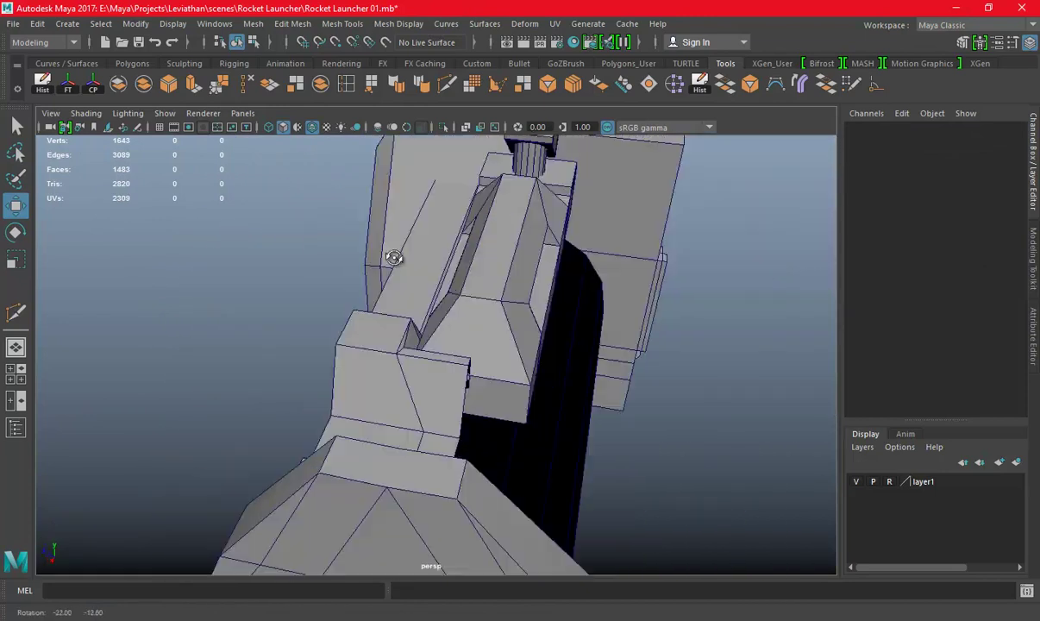
{"action": "mouse_move", "coordinate": [369, 381]}
{"action": "left_mouse_down", "text": "alt"}
{"action": "mouse_move", "coordinate": [534, 285]}
{"action": "mouse_move", "coordinate": [380, 335]}
{"action": "mouse_move", "coordinate": [433, 360]}
{"action": "mouse_move", "coordinate": [419, 262]}
{"action": "left_mouse_up", "text": "alt"}
{"action": "right_click_drag", "start_coordinate": [420, 262], "coordinate": [393, 318], "text": "alt"}
{"action": "key", "text": "space"}
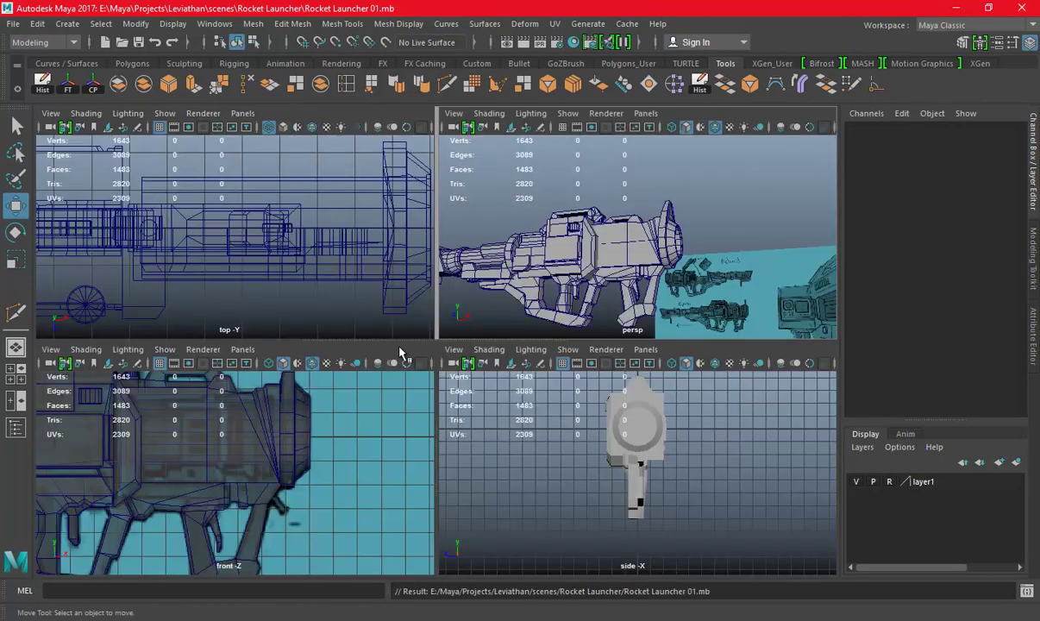
{"action": "key", "text": "space"}
{"action": "mouse_move", "coordinate": [410, 405]}
{"action": "right_mouse_down", "text": "alt"}
{"action": "mouse_move", "coordinate": [473, 330]}
{"action": "mouse_move", "coordinate": [634, 431]}
{"action": "right_mouse_up", "text": "alt"}
Select the grip pCube23, save, and delete its construction history
{"action": "left_click", "coordinate": [420, 306]}
{"action": "key", "text": "ctrl+s"}
{"action": "key", "text": "space"}
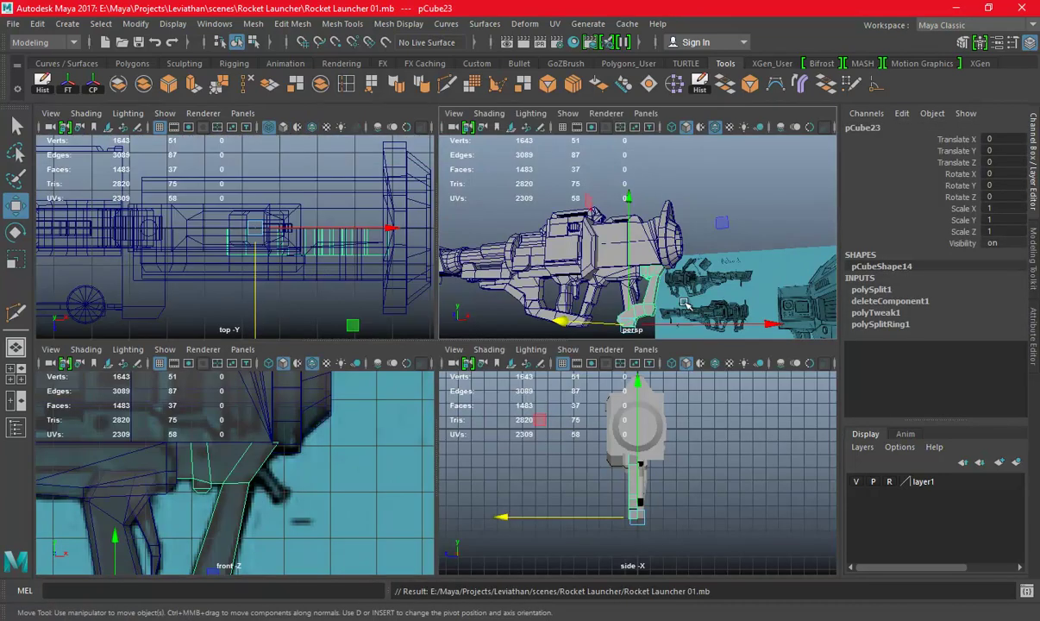
{"action": "key", "text": "space"}
{"action": "left_click_drag", "start_coordinate": [503, 362], "coordinate": [517, 345], "text": "alt"}
{"action": "right_click_drag", "start_coordinate": [518, 345], "coordinate": [488, 320], "text": "alt"}
{"action": "key", "text": "ctrl+s"}
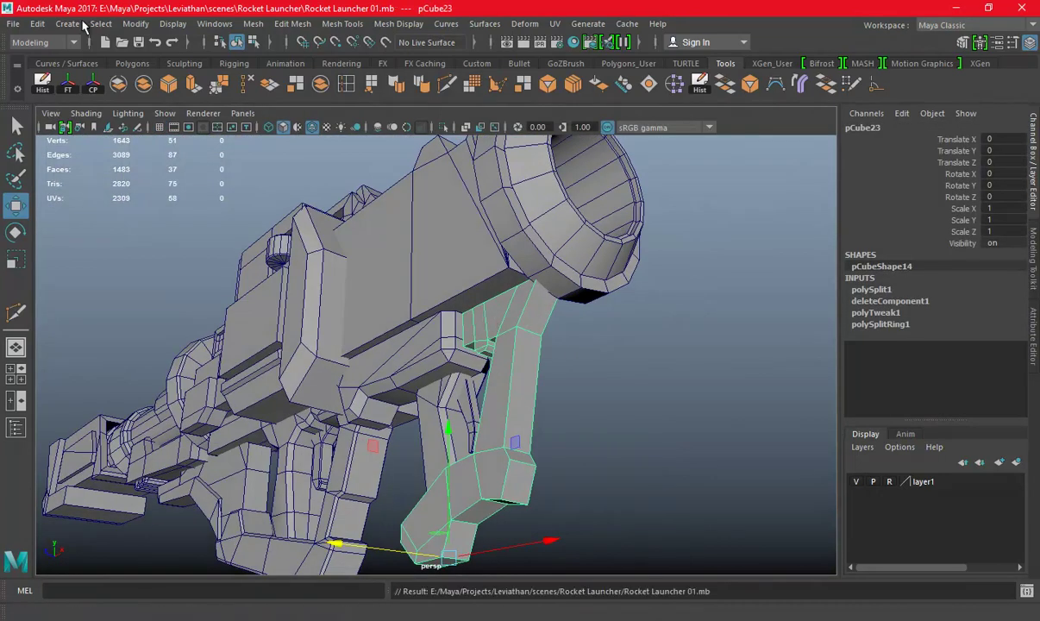
{"action": "left_click", "coordinate": [42, 81]}
Select the face loop running down the grip and shift it to fit under the body
{"action": "left_click_drag", "start_coordinate": [517, 345], "coordinate": [650, 298], "text": "alt"}
{"action": "mouse_move", "coordinate": [650, 298]}
{"action": "right_mouse_down", "text": "alt"}
{"action": "mouse_move", "coordinate": [564, 274]}
{"action": "mouse_move", "coordinate": [635, 298]}
{"action": "right_mouse_up", "text": "alt"}
{"action": "right_click_drag", "start_coordinate": [668, 221], "coordinate": [672, 258]}
{"action": "right_click_drag", "start_coordinate": [534, 223], "coordinate": [606, 308], "text": "alt"}
{"action": "mouse_move", "coordinate": [616, 287]}
{"action": "left_mouse_down", "text": "alt"}
{"action": "mouse_move", "coordinate": [552, 325]}
{"action": "mouse_move", "coordinate": [595, 237]}
{"action": "left_mouse_up", "text": "alt"}
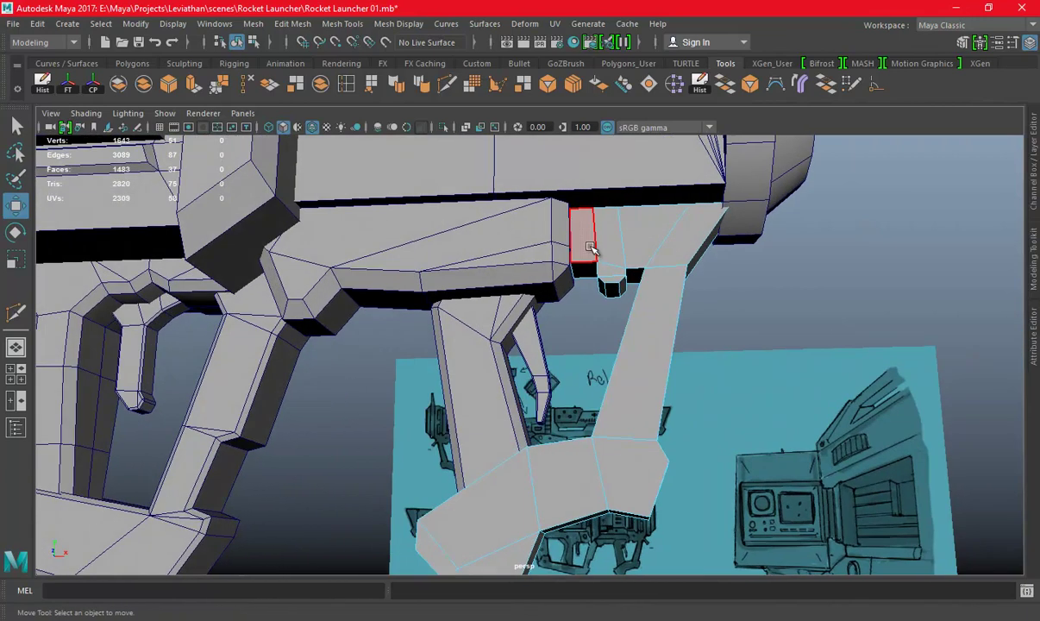
{"action": "left_click", "coordinate": [606, 240]}
{"action": "double_click", "coordinate": [681, 234], "text": "shift"}
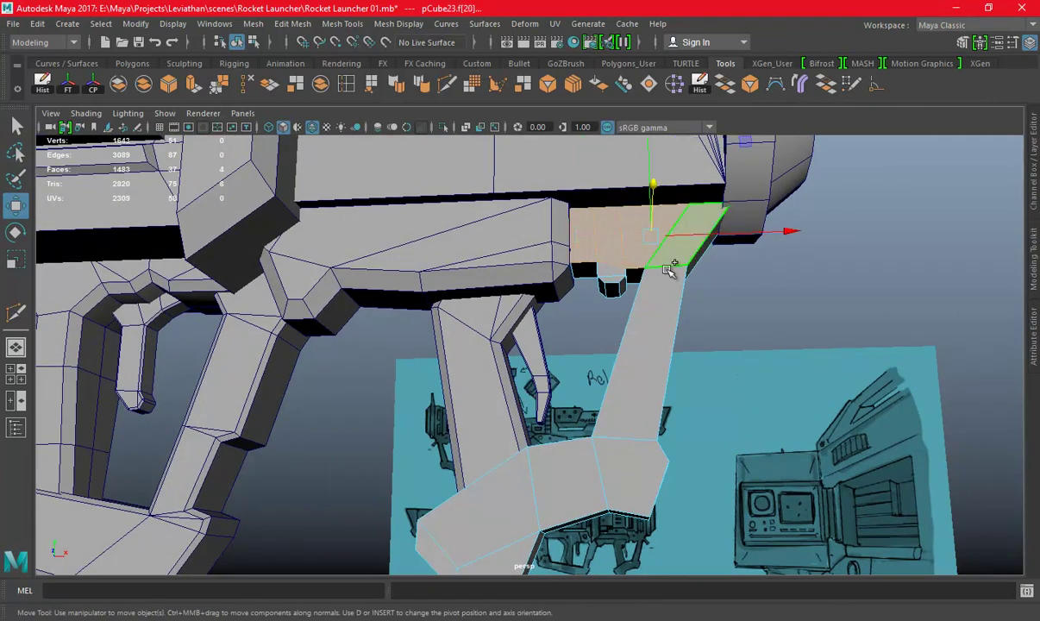
{"action": "left_click_drag", "start_coordinate": [613, 274], "coordinate": [406, 274], "text": "alt"}
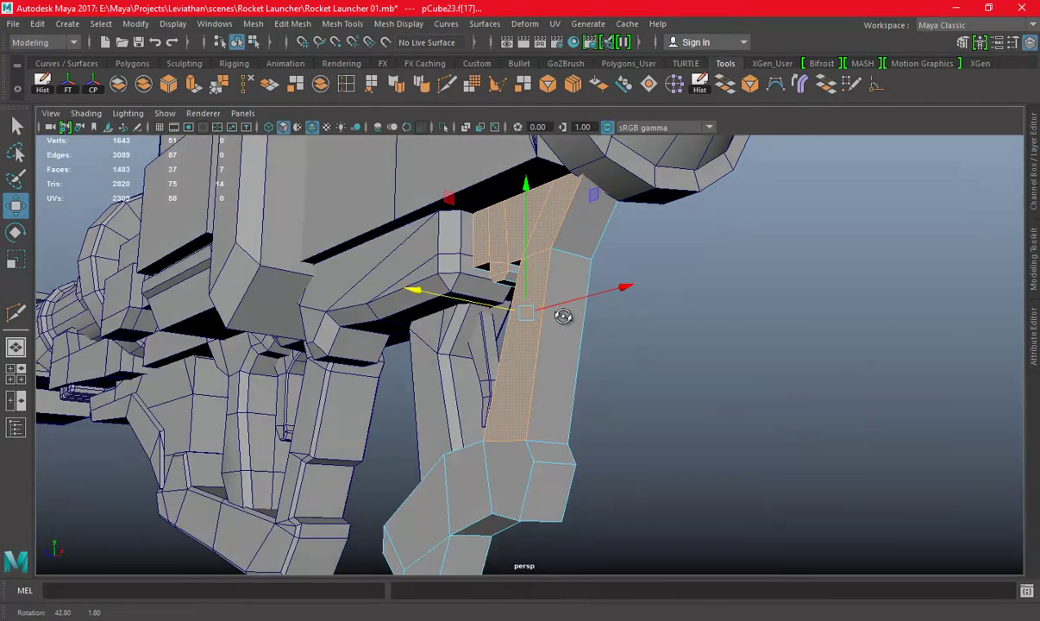
{"action": "middle_click_drag", "start_coordinate": [367, 293], "coordinate": [317, 287]}
Select edge 17 on the grip and slide it sideways to stretch the grip
{"action": "mouse_move", "coordinate": [328, 285]}
{"action": "left_mouse_down", "text": "alt"}
{"action": "mouse_move", "coordinate": [494, 278]}
{"action": "mouse_move", "coordinate": [744, 319]}
{"action": "left_mouse_up", "text": "alt"}
{"action": "mouse_move", "coordinate": [827, 328]}
{"action": "left_mouse_down", "text": "alt"}
{"action": "mouse_move", "coordinate": [604, 308]}
{"action": "mouse_move", "coordinate": [675, 306]}
{"action": "mouse_move", "coordinate": [655, 214]}
{"action": "mouse_move", "coordinate": [731, 282]}
{"action": "mouse_move", "coordinate": [661, 364]}
{"action": "left_mouse_up", "text": "alt"}
{"action": "left_click", "coordinate": [657, 362]}
{"action": "key", "text": "f"}
{"action": "right_click_drag", "start_coordinate": [719, 327], "coordinate": [607, 344], "text": "alt"}
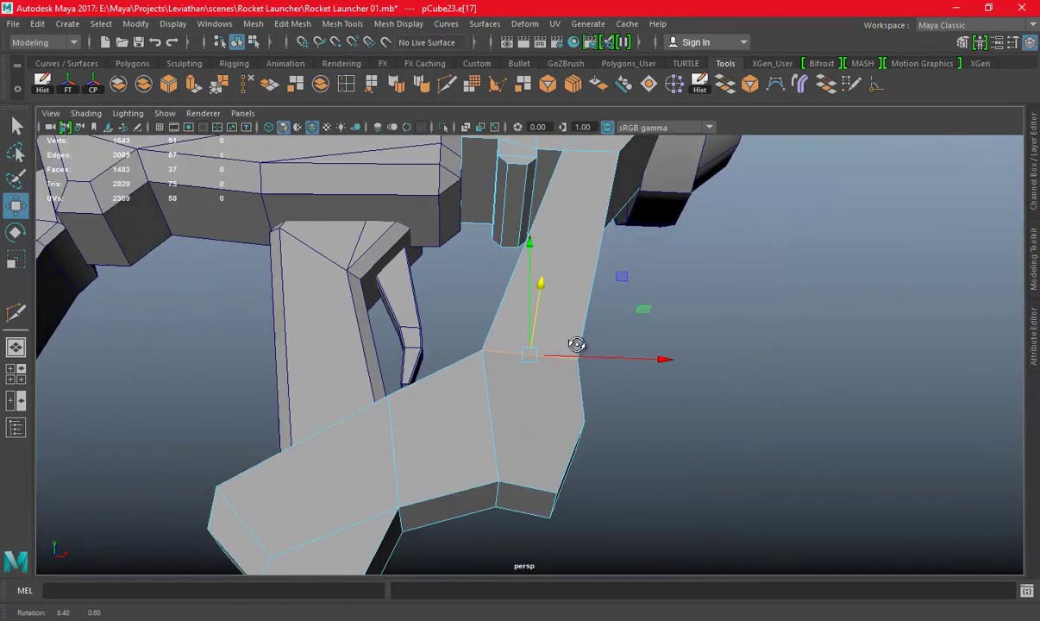
{"action": "left_click_drag", "start_coordinate": [608, 343], "coordinate": [461, 353], "text": "alt"}
{"action": "left_click_drag", "start_coordinate": [397, 342], "coordinate": [461, 346]}
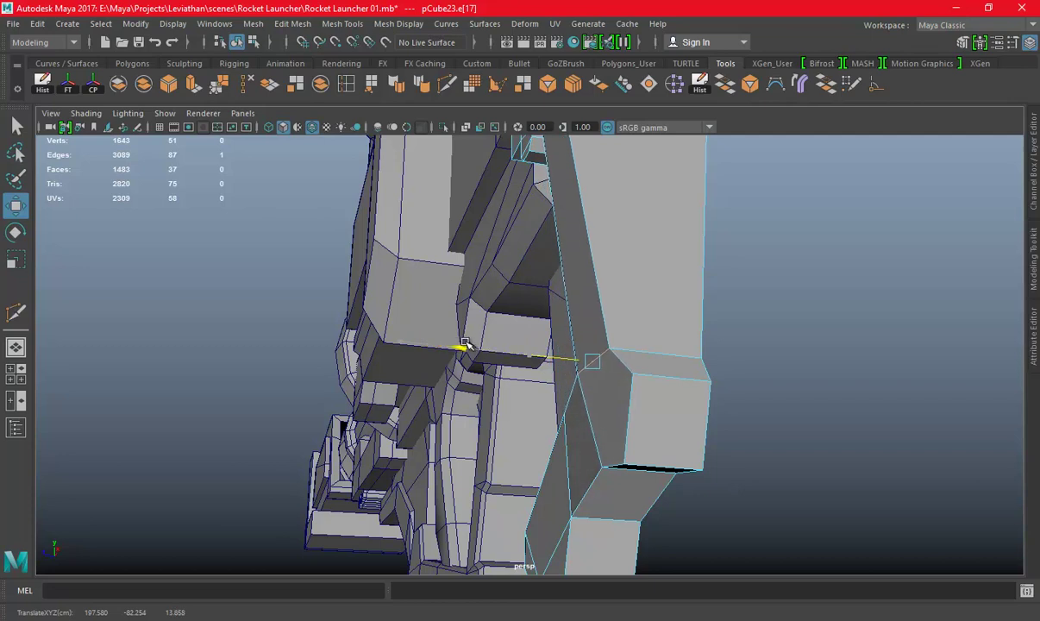
Check the change from other angles and reselect the grip in object mode
{"action": "mouse_move", "coordinate": [704, 339]}
{"action": "left_mouse_down", "text": "alt"}
{"action": "mouse_move", "coordinate": [587, 299]}
{"action": "mouse_move", "coordinate": [671, 329]}
{"action": "mouse_move", "coordinate": [598, 269]}
{"action": "mouse_move", "coordinate": [509, 279]}
{"action": "mouse_move", "coordinate": [658, 252]}
{"action": "mouse_move", "coordinate": [756, 250]}
{"action": "mouse_move", "coordinate": [724, 280]}
{"action": "mouse_move", "coordinate": [608, 237]}
{"action": "left_mouse_up", "text": "alt"}
{"action": "right_click_drag", "start_coordinate": [580, 171], "coordinate": [657, 155]}
{"action": "mouse_move", "coordinate": [657, 155]}
{"action": "left_mouse_down", "text": "alt"}
{"action": "mouse_move", "coordinate": [708, 281]}
{"action": "mouse_move", "coordinate": [593, 240]}
{"action": "mouse_move", "coordinate": [622, 313]}
{"action": "mouse_move", "coordinate": [603, 305]}
{"action": "mouse_move", "coordinate": [728, 330]}
{"action": "mouse_move", "coordinate": [434, 383]}
{"action": "left_mouse_up", "text": "alt"}
{"action": "left_click", "coordinate": [614, 308]}
{"action": "scroll", "coordinate": [511, 320], "scroll_direction": "up", "scroll_amount": 2}
{"action": "scroll", "coordinate": [500, 386], "scroll_direction": "up", "scroll_amount": 3}
Select the grip's top-left vertex, then return the grip to object mode
{"action": "right_click_drag", "start_coordinate": [724, 226], "coordinate": [694, 217]}
{"action": "scroll", "coordinate": [405, 345], "scroll_direction": "up", "scroll_amount": 1}
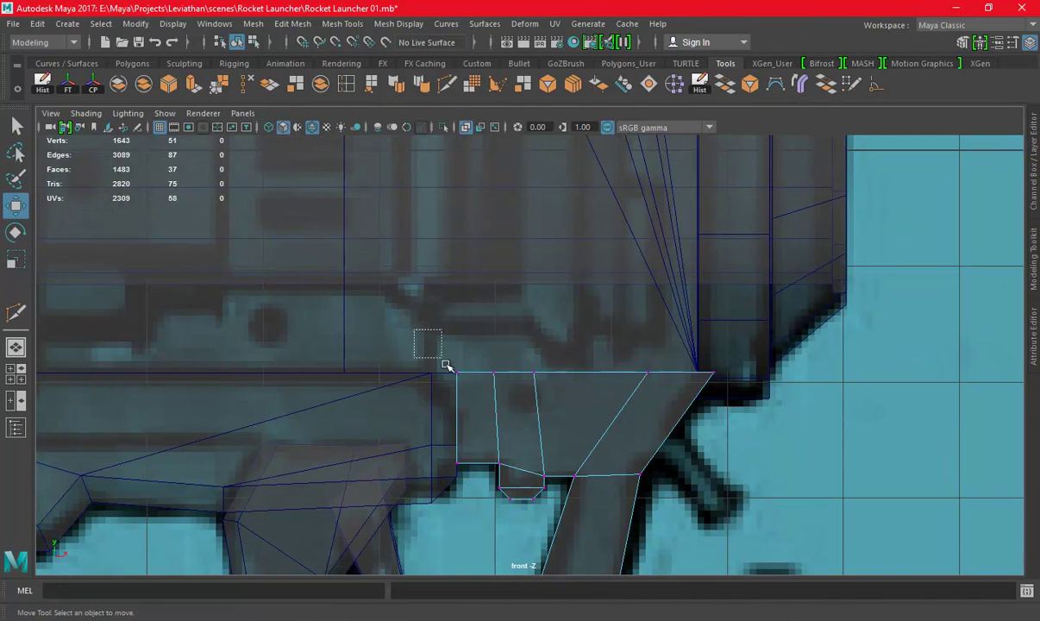
{"action": "left_click_drag", "start_coordinate": [472, 394], "coordinate": [480, 394]}
{"action": "middle_click_drag", "start_coordinate": [480, 394], "coordinate": [529, 346], "text": "alt"}
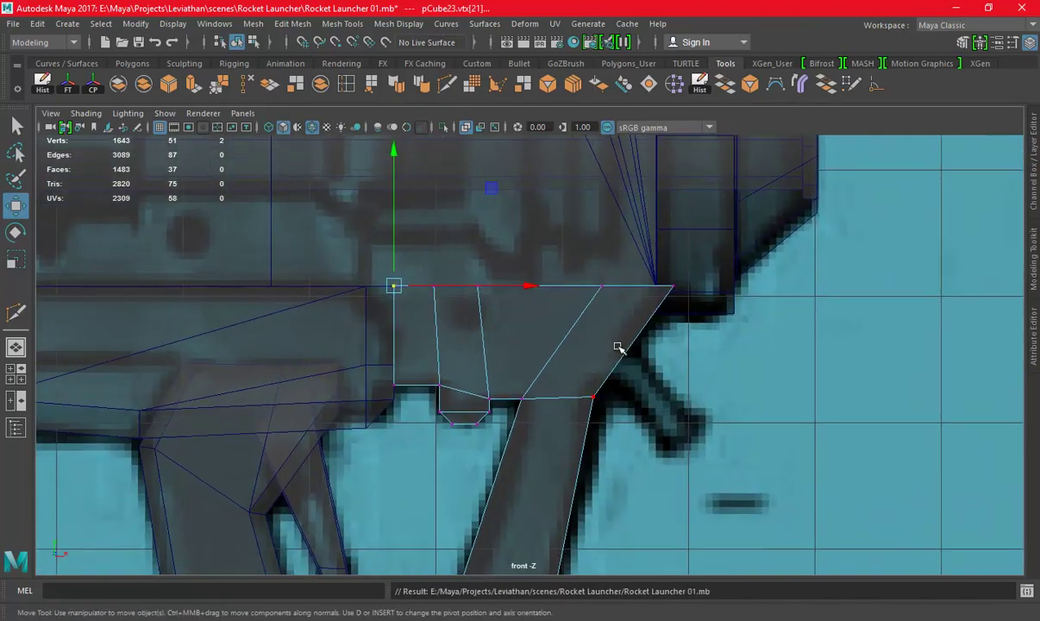
{"action": "right_click_drag", "start_coordinate": [615, 221], "coordinate": [695, 198]}
{"action": "scroll", "coordinate": [464, 290], "scroll_direction": "up", "scroll_amount": 1}
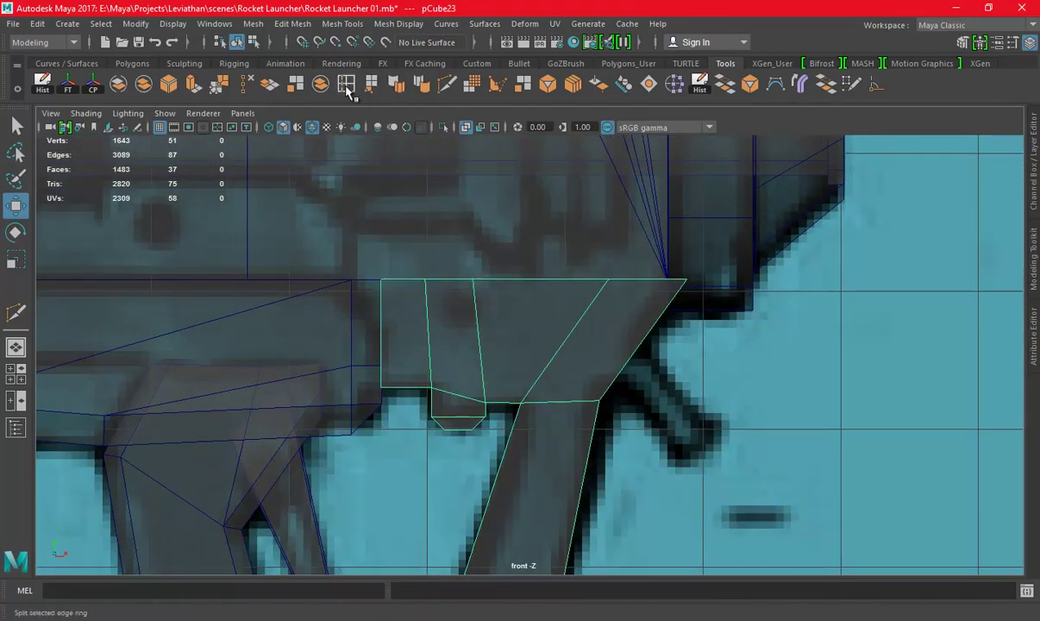
Insert an edge loop across the grip top and pick its top-left corner vertex
{"action": "left_click", "coordinate": [345, 84]}
{"action": "left_click", "coordinate": [384, 324]}
{"action": "key", "text": "w"}
{"action": "right_click_drag", "start_coordinate": [715, 222], "coordinate": [296, 280]}
{"action": "left_click_drag", "start_coordinate": [326, 254], "coordinate": [391, 299]}
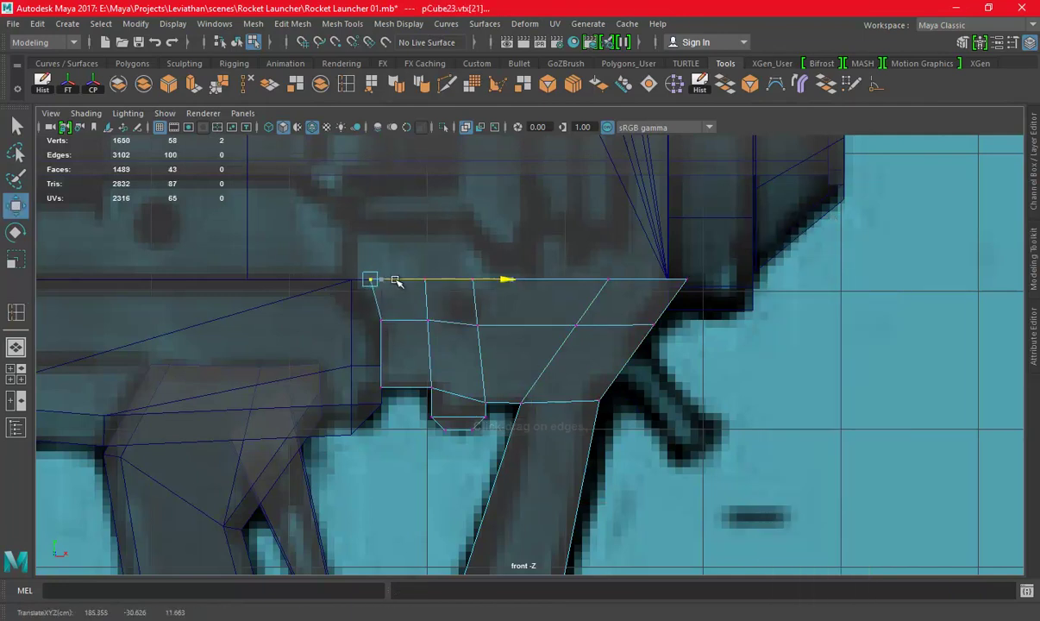
{"action": "key", "text": "space"}
Isolate the grip and move a top vertex right to match the reference
{"action": "key", "text": "space"}
{"action": "mouse_move", "coordinate": [595, 259]}
{"action": "right_mouse_down"}
{"action": "mouse_move", "coordinate": [681, 198]}
{"action": "mouse_move", "coordinate": [689, 285]}
{"action": "right_mouse_up"}
{"action": "left_click", "coordinate": [445, 128]}
{"action": "left_click_drag", "start_coordinate": [690, 285], "coordinate": [524, 225], "text": "alt"}
{"action": "left_click", "coordinate": [672, 263]}
{"action": "key", "text": "space"}
{"action": "key", "text": "space"}
{"action": "middle_click_drag", "start_coordinate": [476, 314], "coordinate": [516, 391], "text": "alt"}
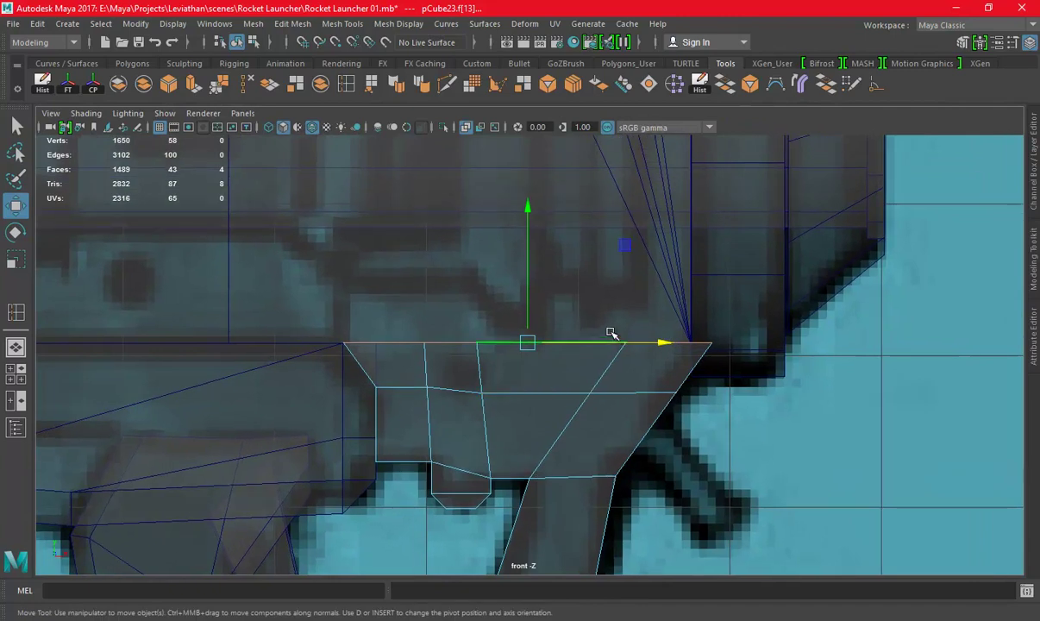
{"action": "right_click_drag", "start_coordinate": [504, 354], "coordinate": [483, 312]}
{"action": "left_click_drag", "start_coordinate": [529, 375], "coordinate": [557, 341]}
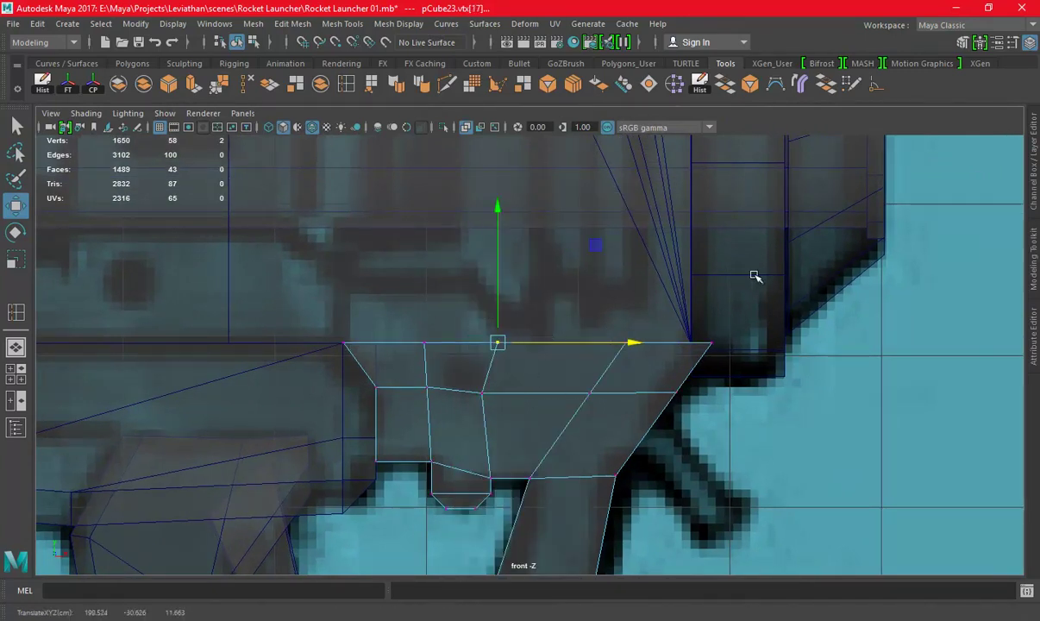
Extrude the grip's two adjacent top faces
{"action": "key", "text": "space"}
{"action": "key", "text": "space"}
{"action": "right_click_drag", "start_coordinate": [638, 218], "coordinate": [642, 255]}
{"action": "left_click", "coordinate": [567, 224]}
{"action": "left_click", "coordinate": [552, 250], "text": "shift"}
{"action": "key", "text": "space"}
{"action": "key", "text": "space"}
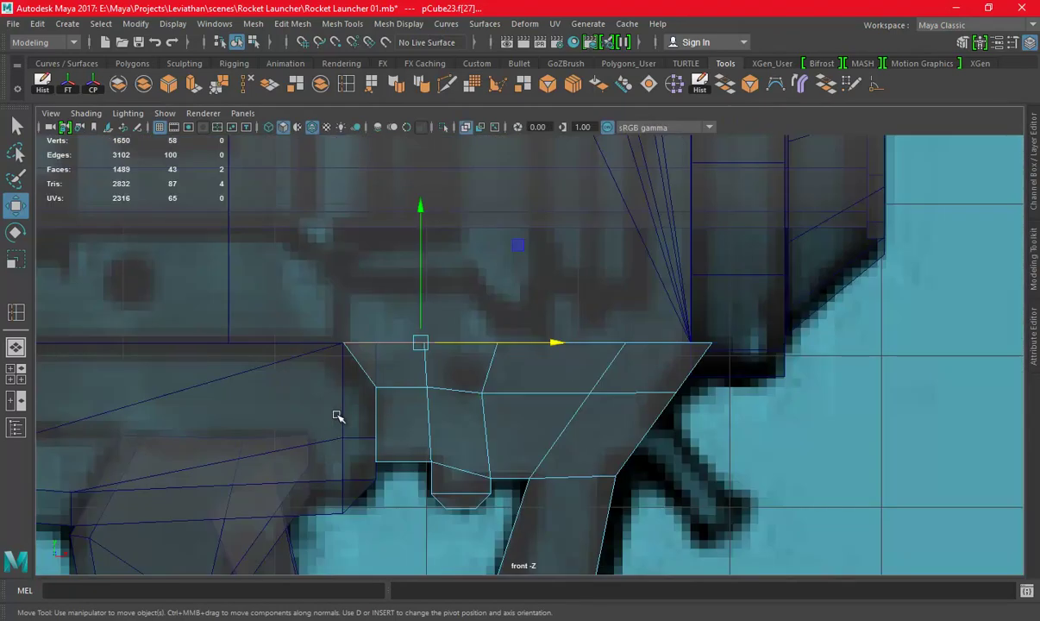
{"action": "left_click", "coordinate": [195, 85]}
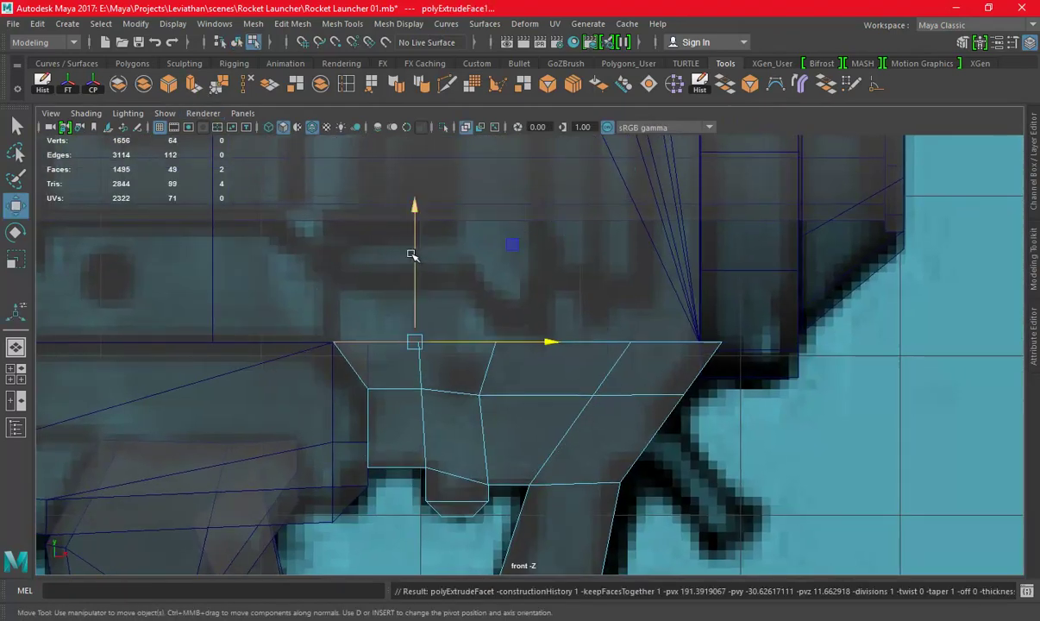
Pull the new extrusion upward and raise the bracket's top vertices toward the launcher body
{"action": "left_click_drag", "start_coordinate": [409, 252], "coordinate": [418, 189]}
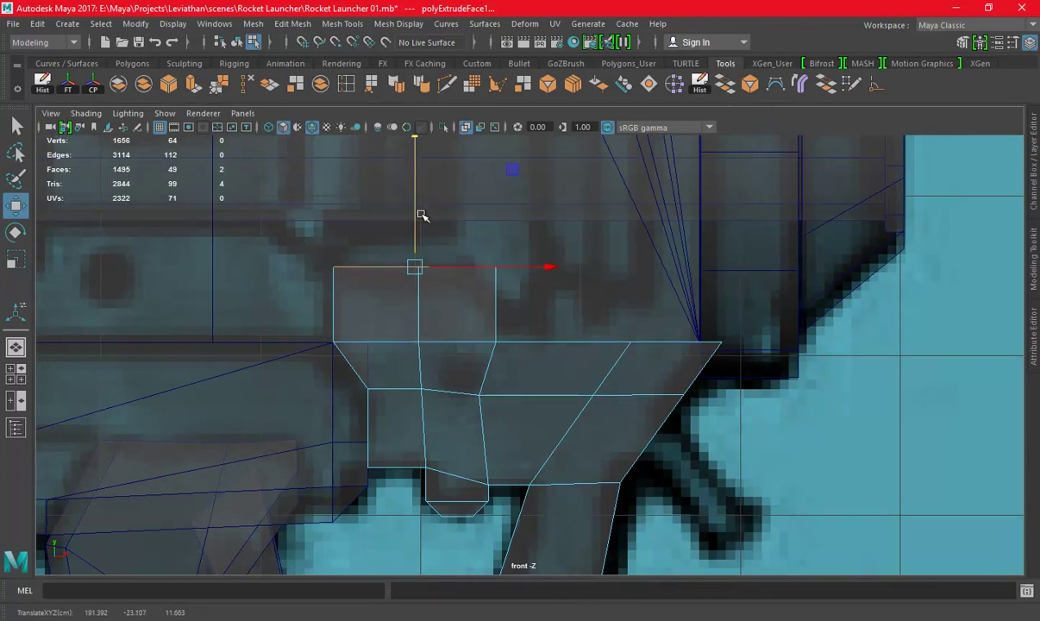
{"action": "right_click_drag", "start_coordinate": [488, 324], "coordinate": [466, 249]}
{"action": "left_click_drag", "start_coordinate": [554, 267], "coordinate": [549, 267]}
{"action": "left_click_drag", "start_coordinate": [466, 313], "coordinate": [776, 367]}
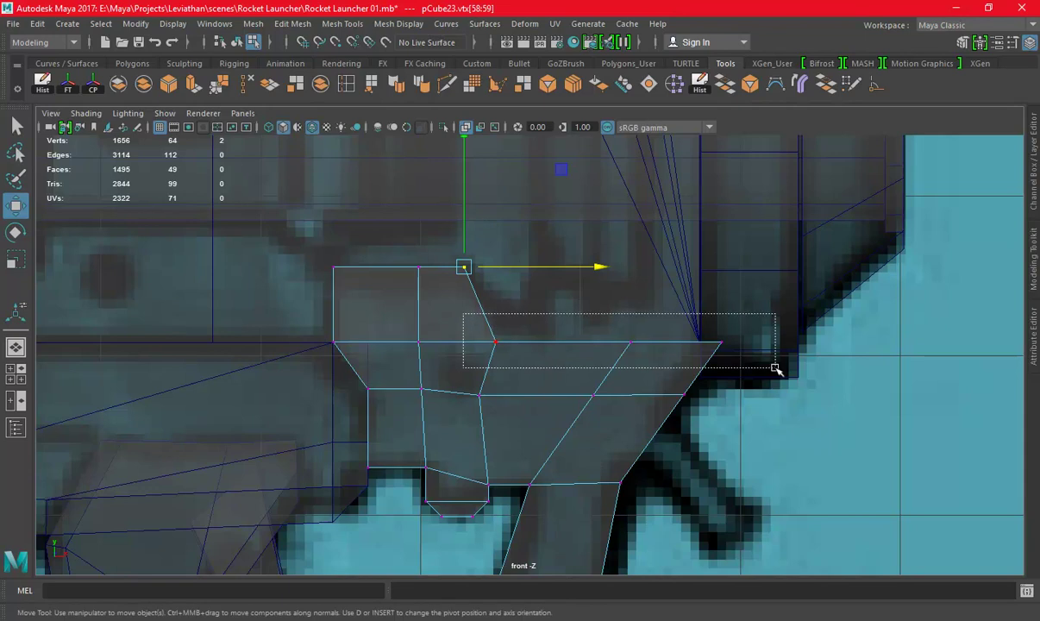
{"action": "left_click_drag", "start_coordinate": [608, 274], "coordinate": [608, 255]}
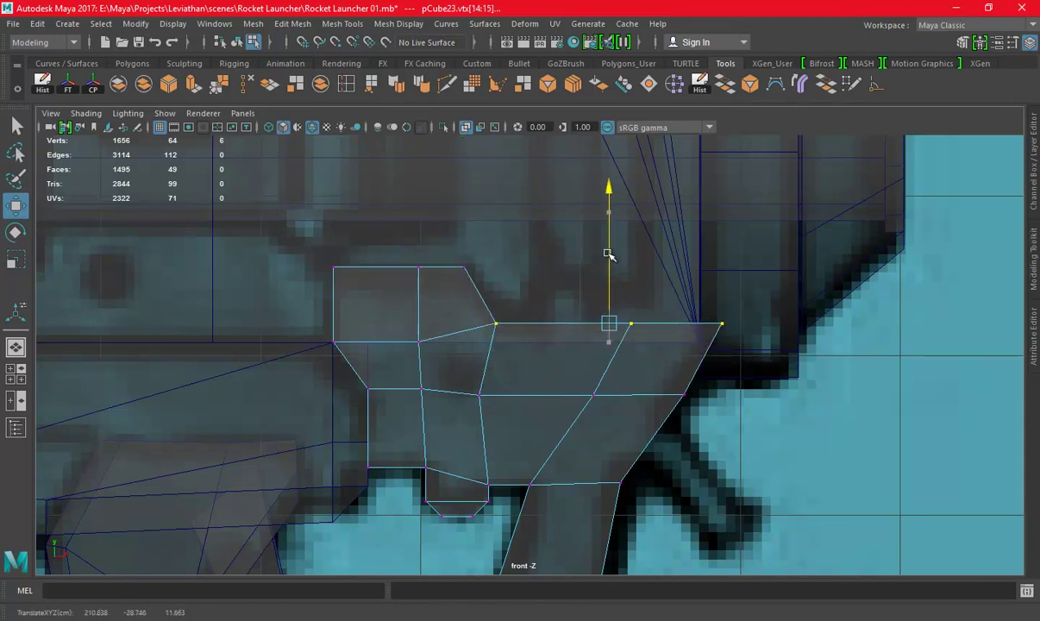
Select the vertices along the bracket's top edge in the front view
{"action": "key", "text": "space"}
{"action": "key", "text": "space"}
{"action": "left_click_drag", "start_coordinate": [686, 276], "coordinate": [564, 304], "text": "alt"}
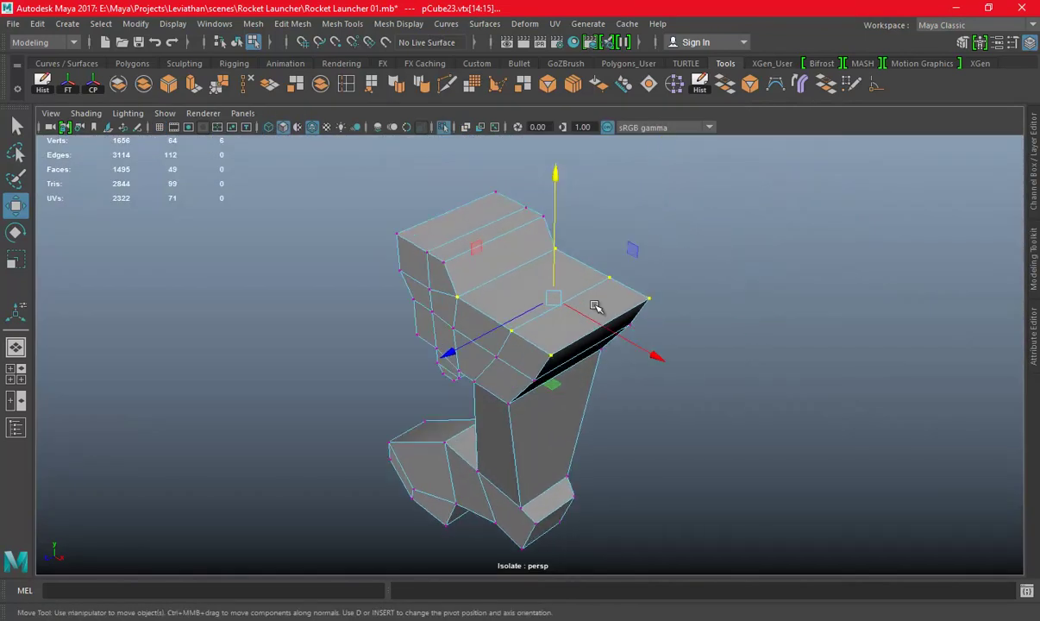
{"action": "key", "text": "space"}
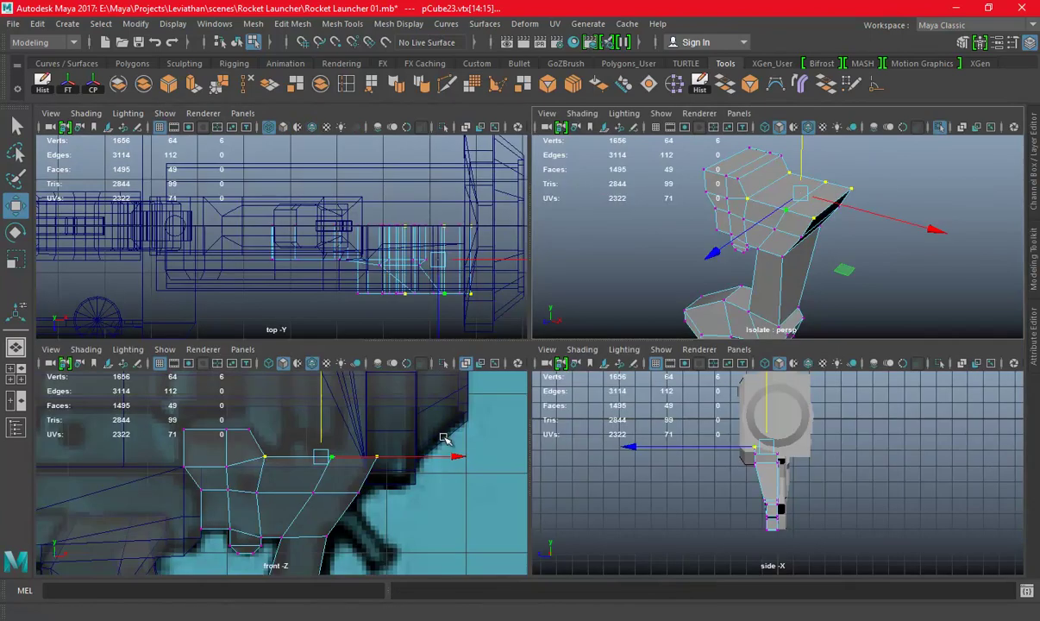
{"action": "key", "text": "space"}
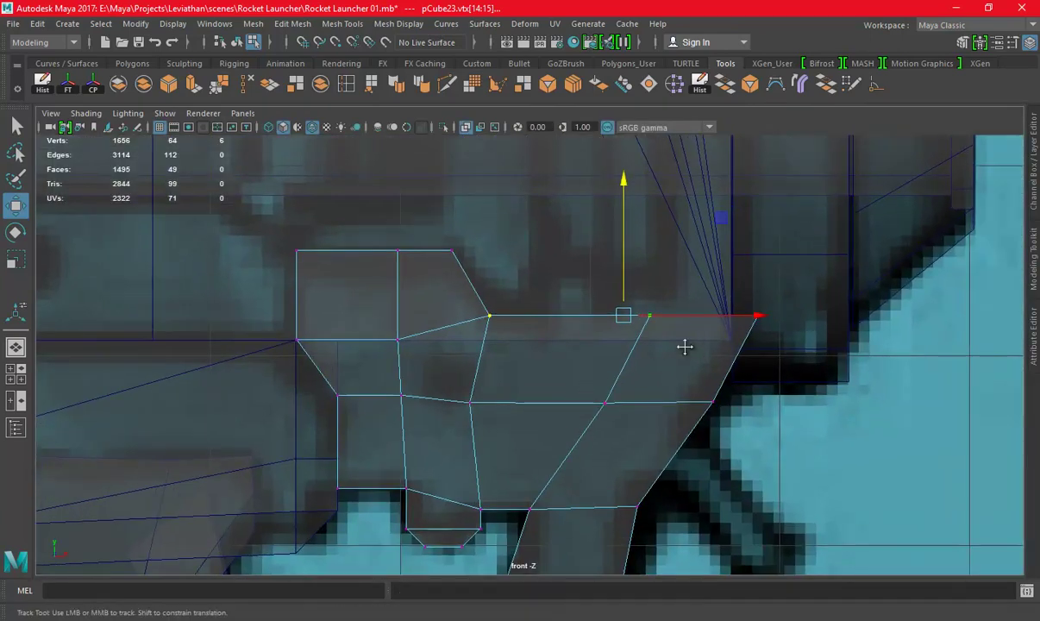
{"action": "middle_click_drag", "start_coordinate": [694, 349], "coordinate": [636, 362], "text": "alt"}
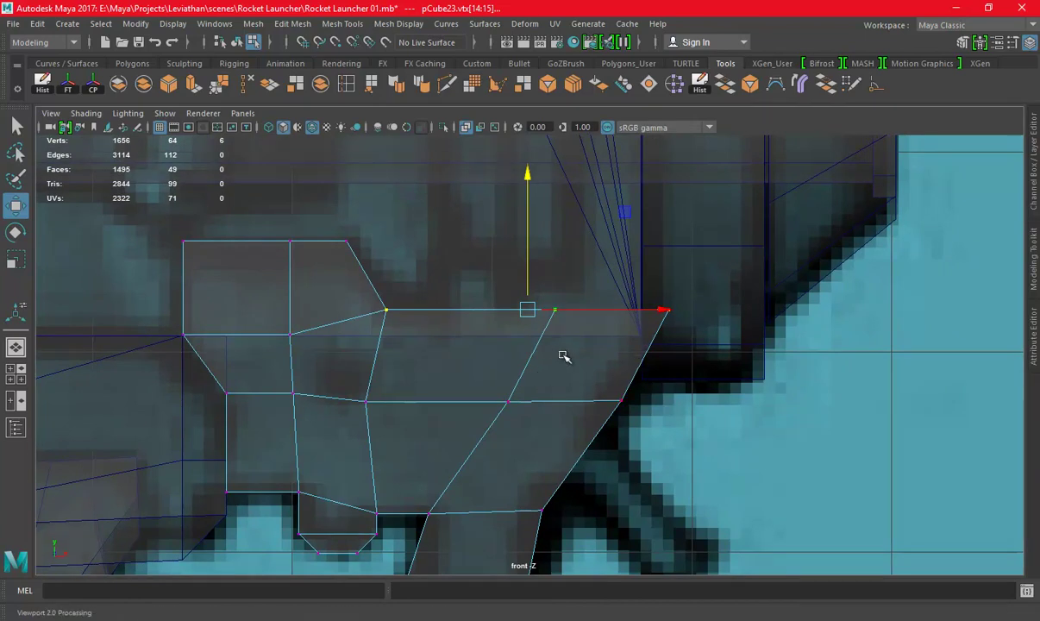
{"action": "mouse_move", "coordinate": [511, 278]}
{"action": "left_mouse_down"}
{"action": "mouse_move", "coordinate": [576, 341]}
{"action": "mouse_move", "coordinate": [460, 315]}
{"action": "left_mouse_up"}
{"action": "scroll", "coordinate": [459, 314], "scroll_direction": "down", "scroll_amount": 2}
{"action": "scroll", "coordinate": [151, 329], "scroll_direction": "down", "scroll_amount": 1}
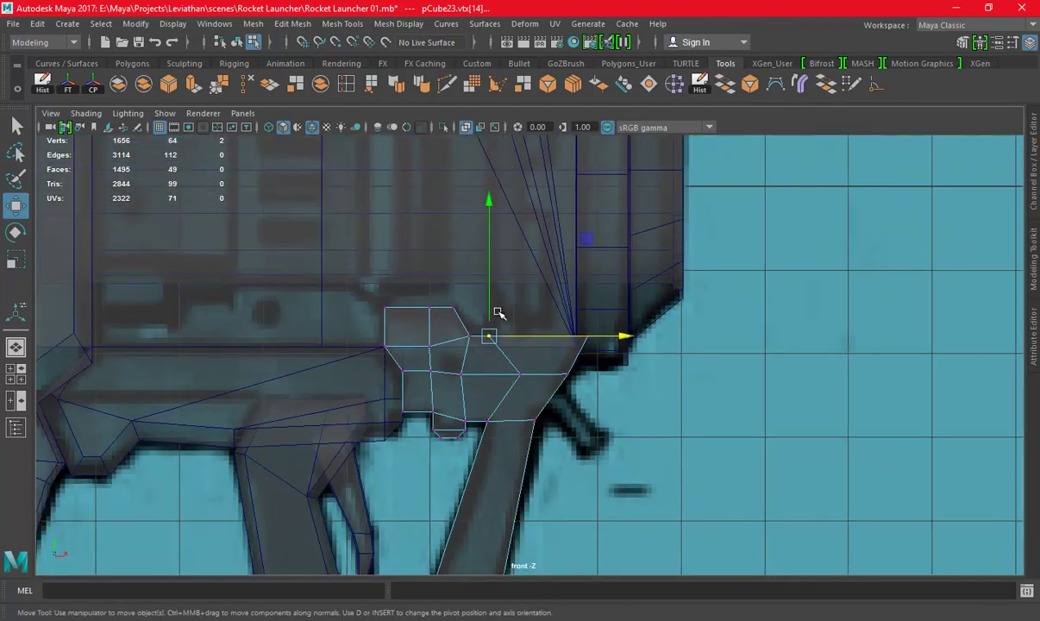
{"action": "scroll", "coordinate": [324, 308], "scroll_direction": "down", "scroll_amount": 1}
{"action": "scroll", "coordinate": [603, 452], "scroll_direction": "down", "scroll_amount": 2}
{"action": "scroll", "coordinate": [466, 367], "scroll_direction": "up", "scroll_amount": 1}
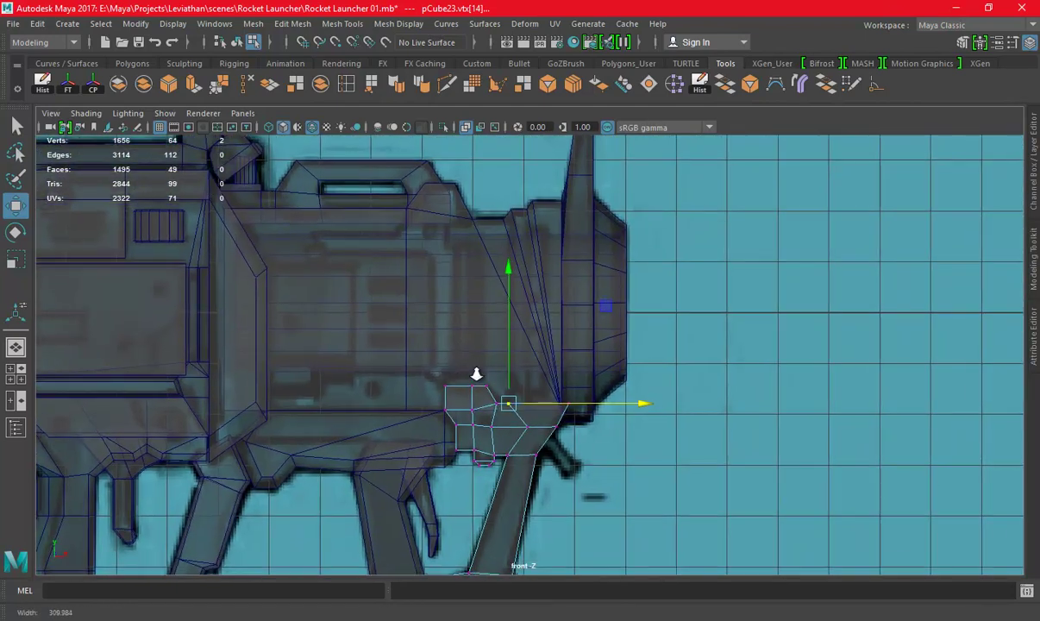
{"action": "scroll", "coordinate": [525, 390], "scroll_direction": "up", "scroll_amount": 1}
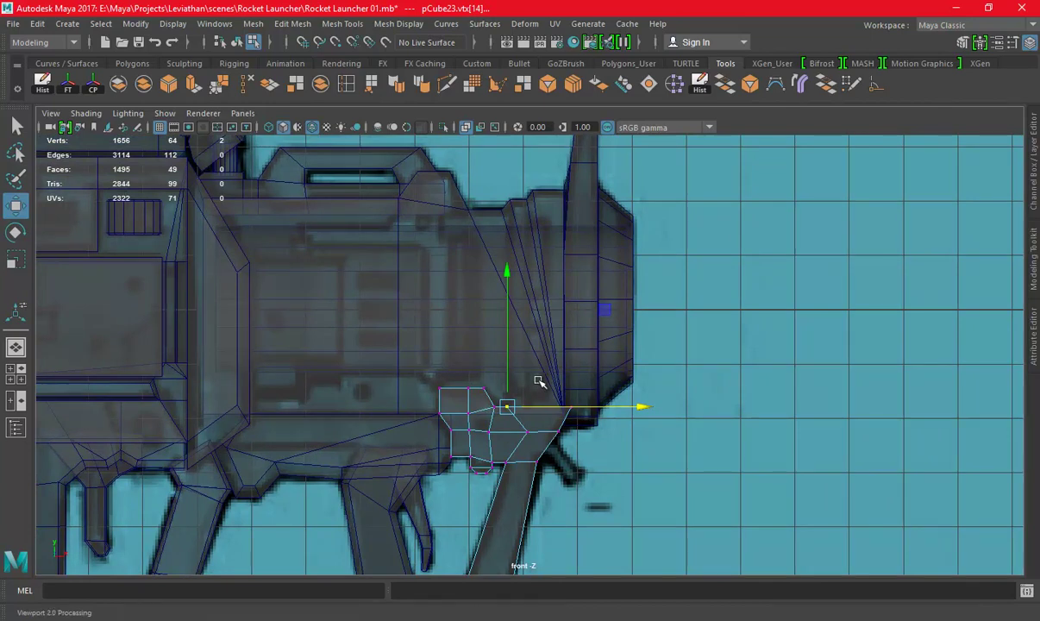
{"action": "scroll", "coordinate": [539, 381], "scroll_direction": "down", "scroll_amount": 1}
{"action": "scroll", "coordinate": [542, 381], "scroll_direction": "up", "scroll_amount": 1}
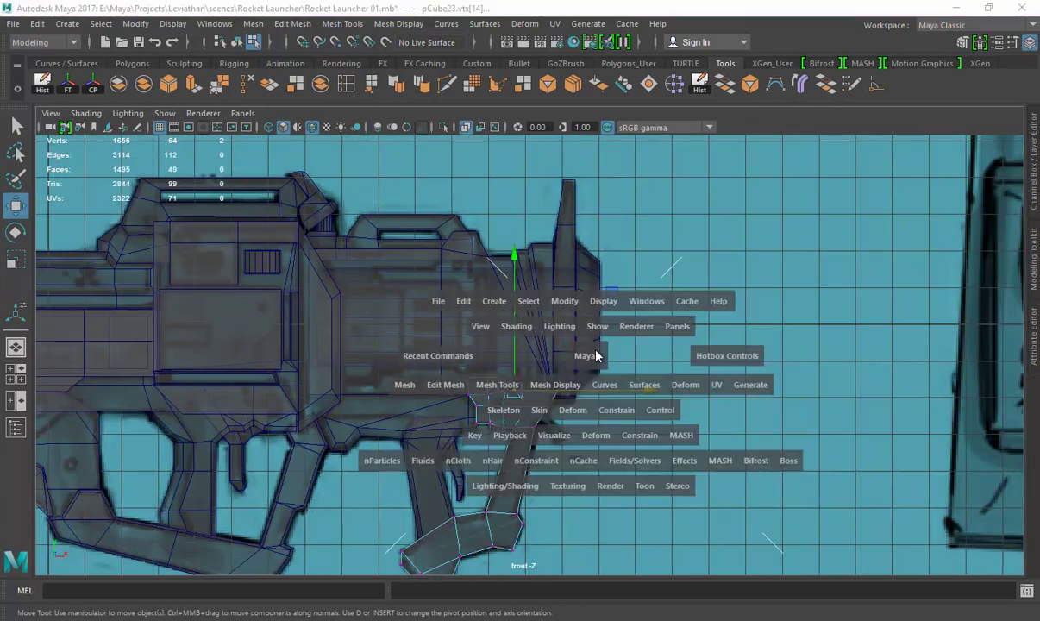
Check the bracket's fit in perspective, re-centre the front view, and pick Insert Edge Loop Tool
{"action": "left_click_drag", "start_coordinate": [543, 382], "coordinate": [697, 301]}
{"action": "key", "text": "ctrl+1"}
{"action": "key", "text": "f"}
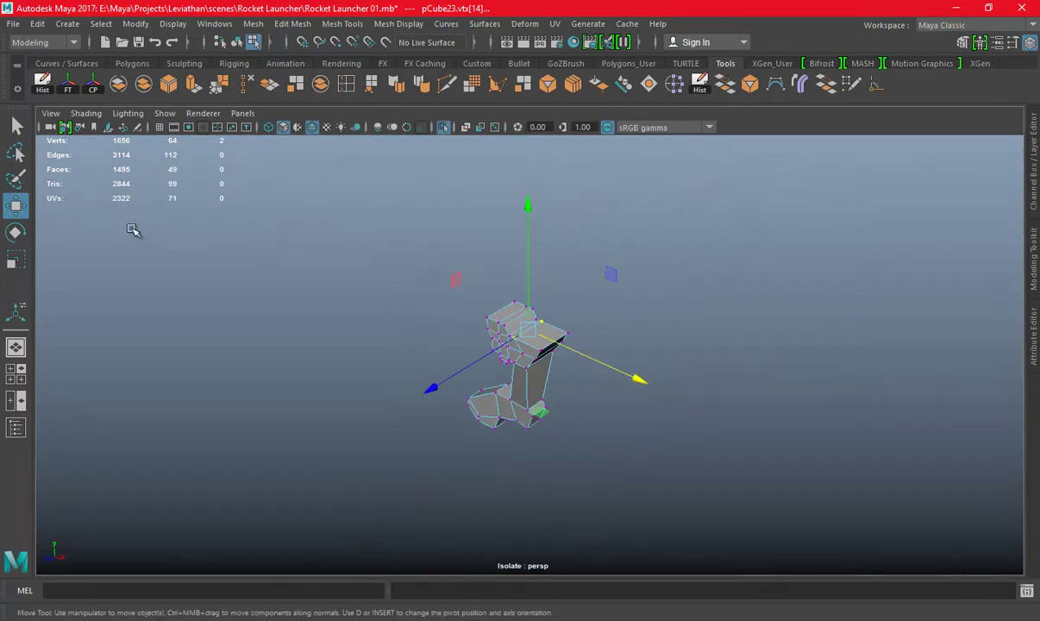
{"action": "left_click", "coordinate": [443, 128]}
{"action": "mouse_move", "coordinate": [563, 433]}
{"action": "left_mouse_down", "text": "alt"}
{"action": "mouse_move", "coordinate": [852, 399]}
{"action": "mouse_move", "coordinate": [828, 405]}
{"action": "left_mouse_up", "text": "alt"}
{"action": "key", "text": "space"}
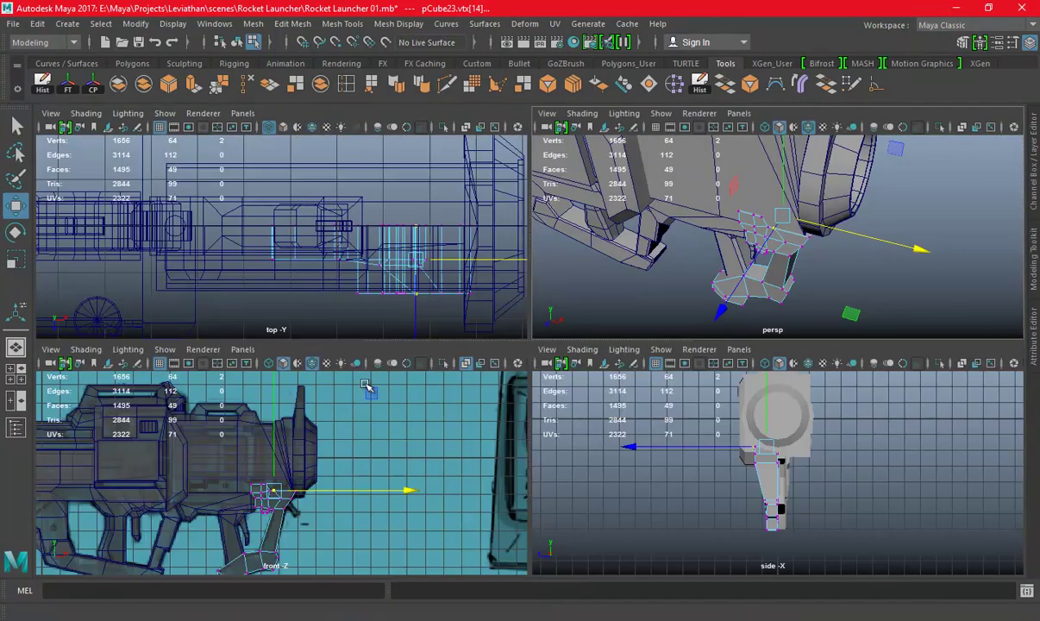
{"action": "key", "text": "space"}
{"action": "scroll", "coordinate": [434, 418], "scroll_direction": "up", "scroll_amount": 2}
{"action": "scroll", "coordinate": [434, 418], "scroll_direction": "up", "scroll_amount": 1}
{"action": "middle_click_drag", "start_coordinate": [434, 418], "coordinate": [431, 324], "text": "alt"}
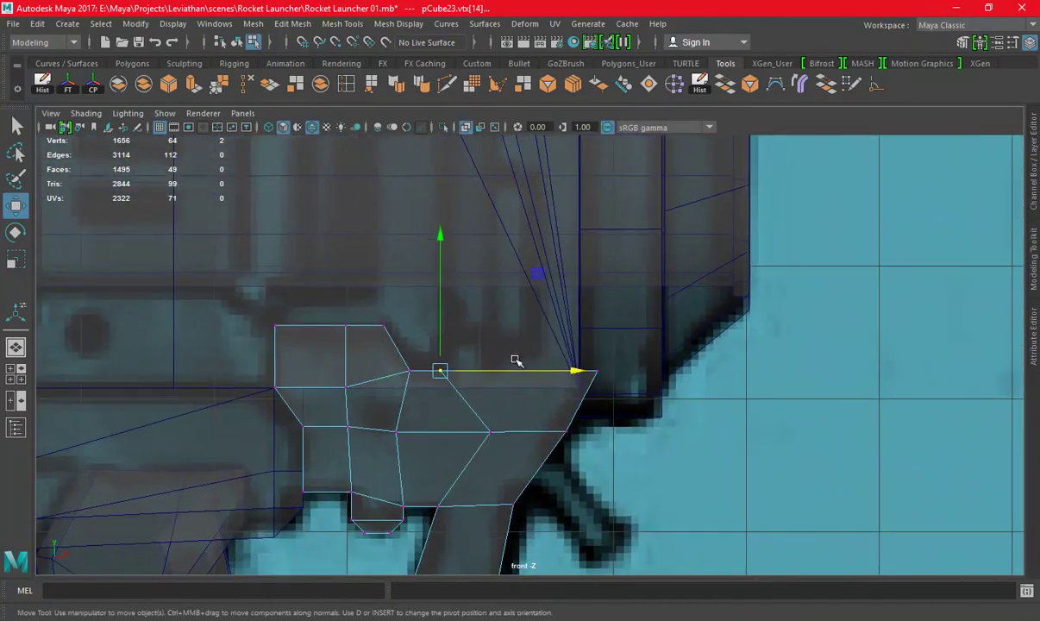
{"action": "left_click", "coordinate": [358, 86]}
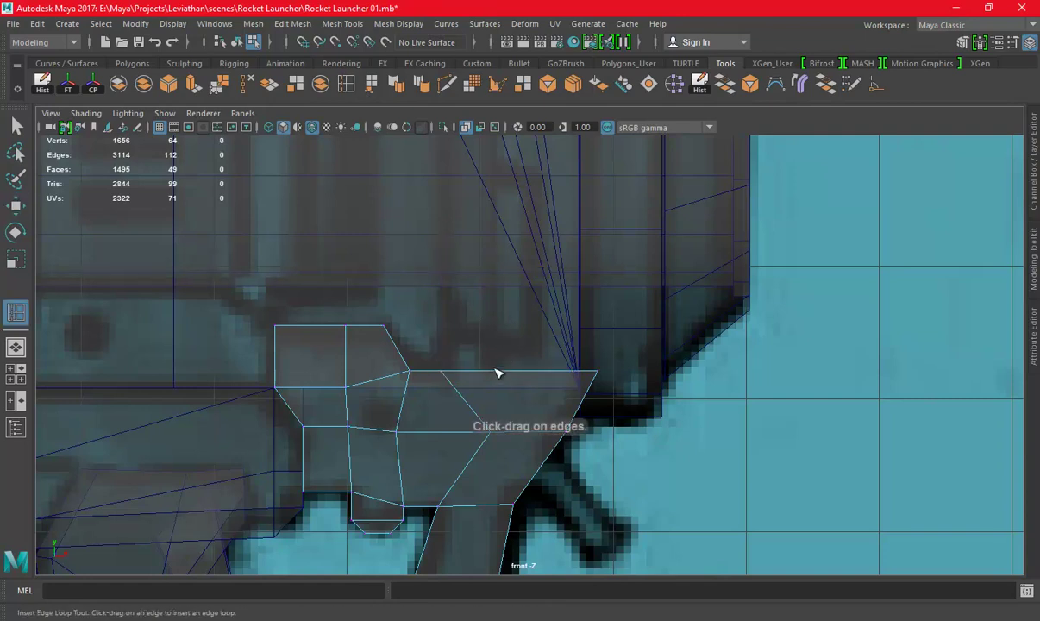
Isolate the bracket pCube23 and select its top face
{"action": "scroll", "coordinate": [513, 326], "scroll_direction": "down", "scroll_amount": 1}
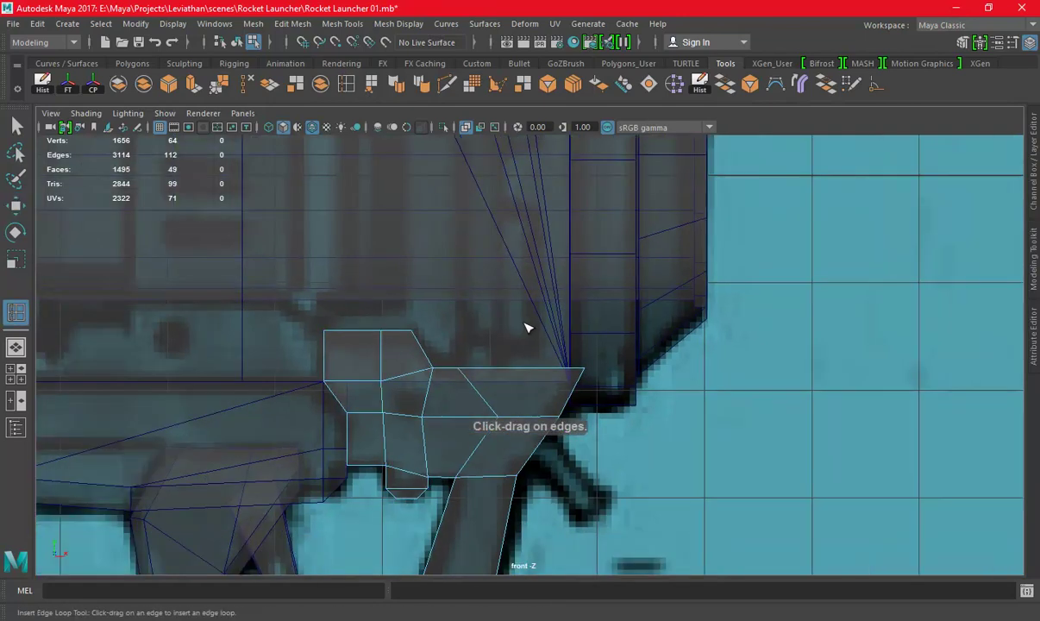
{"action": "key", "text": "w"}
{"action": "key", "text": "space"}
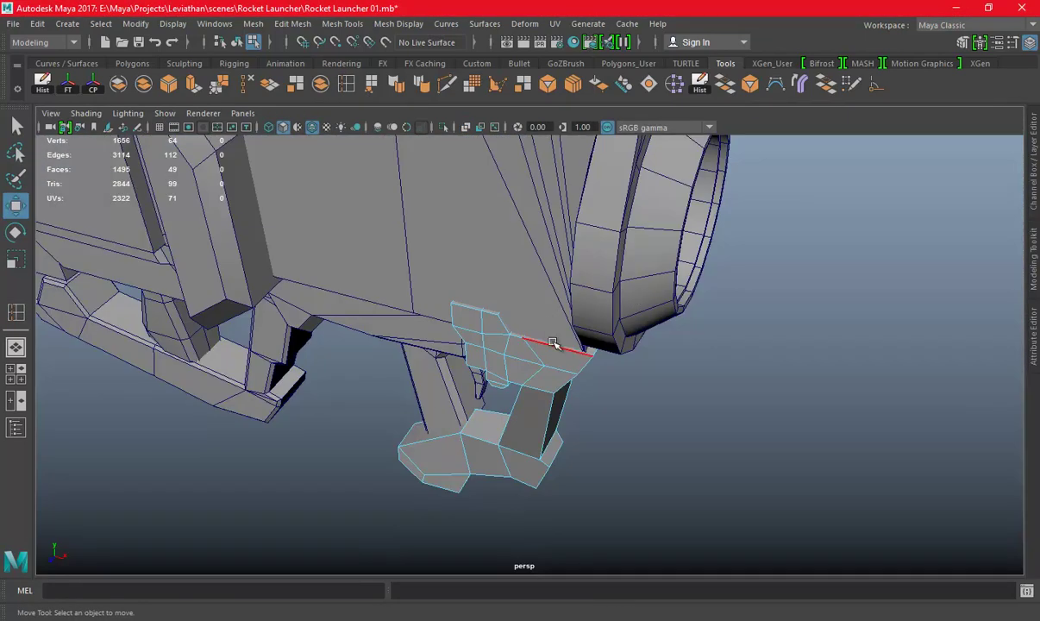
{"action": "right_click_drag", "start_coordinate": [550, 220], "coordinate": [615, 199]}
{"action": "left_click", "coordinate": [722, 293]}
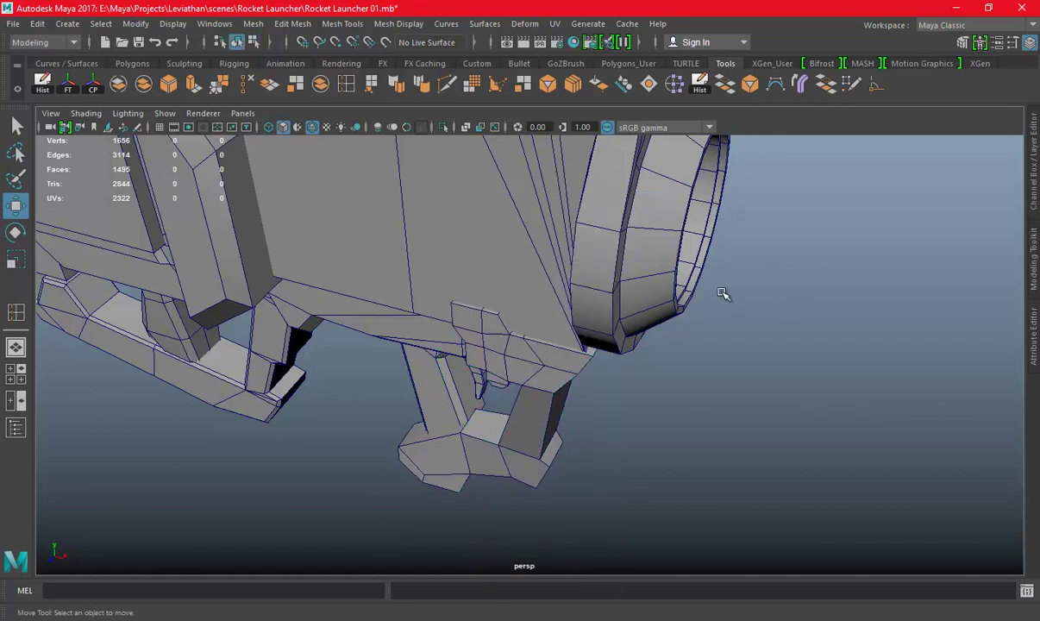
{"action": "left_click", "coordinate": [566, 346]}
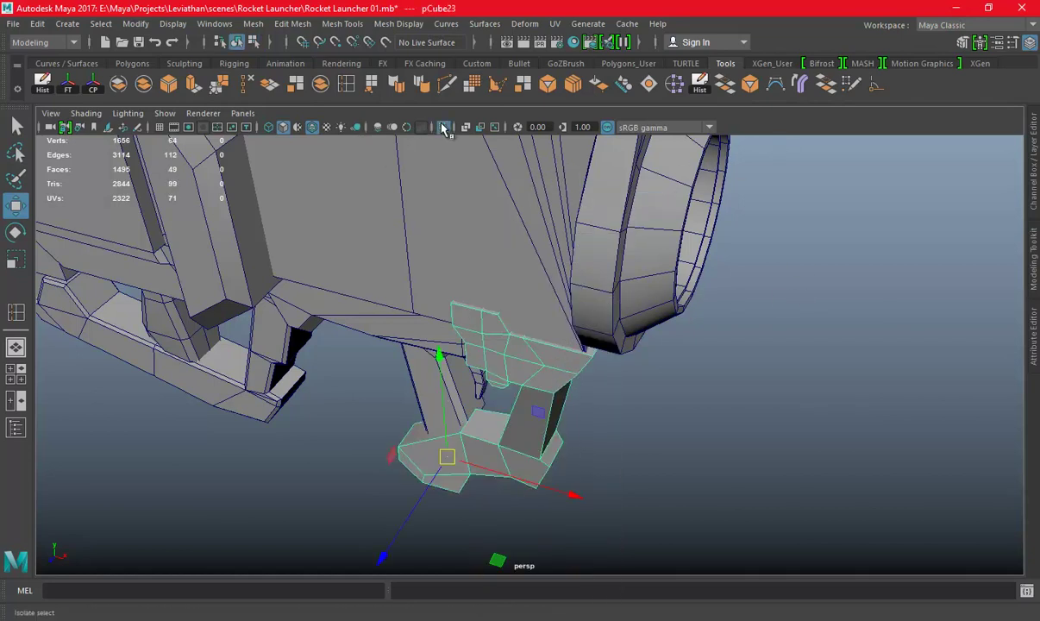
{"action": "left_click", "coordinate": [444, 128]}
{"action": "right_click_drag", "start_coordinate": [620, 204], "coordinate": [620, 239]}
{"action": "left_click", "coordinate": [576, 324]}
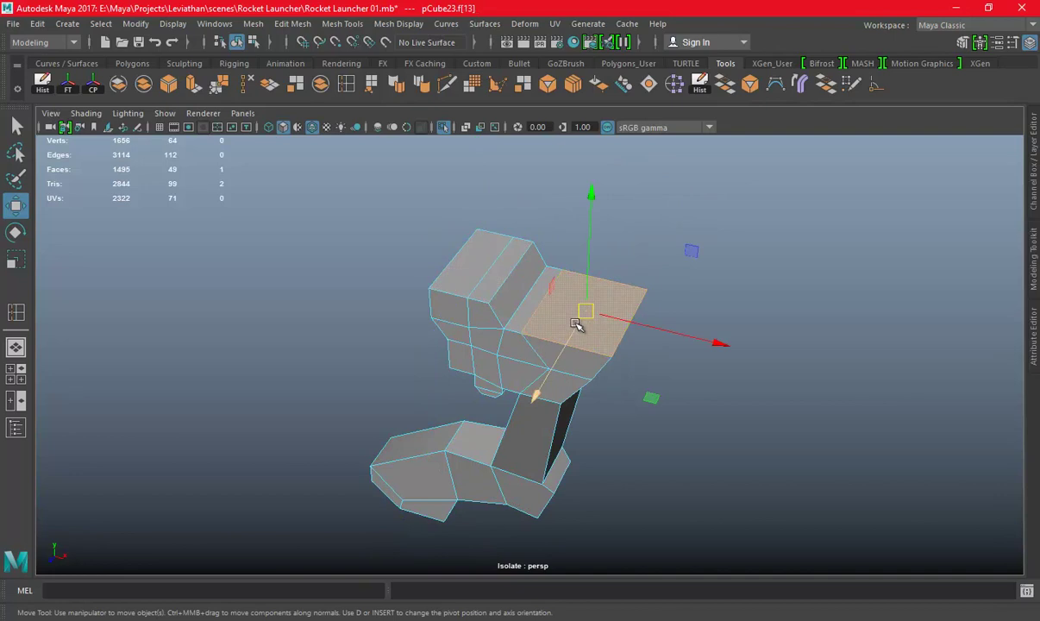
Insert a vertical edge loop through the bracket in the front view
{"action": "key", "text": "space"}
{"action": "key", "text": "space"}
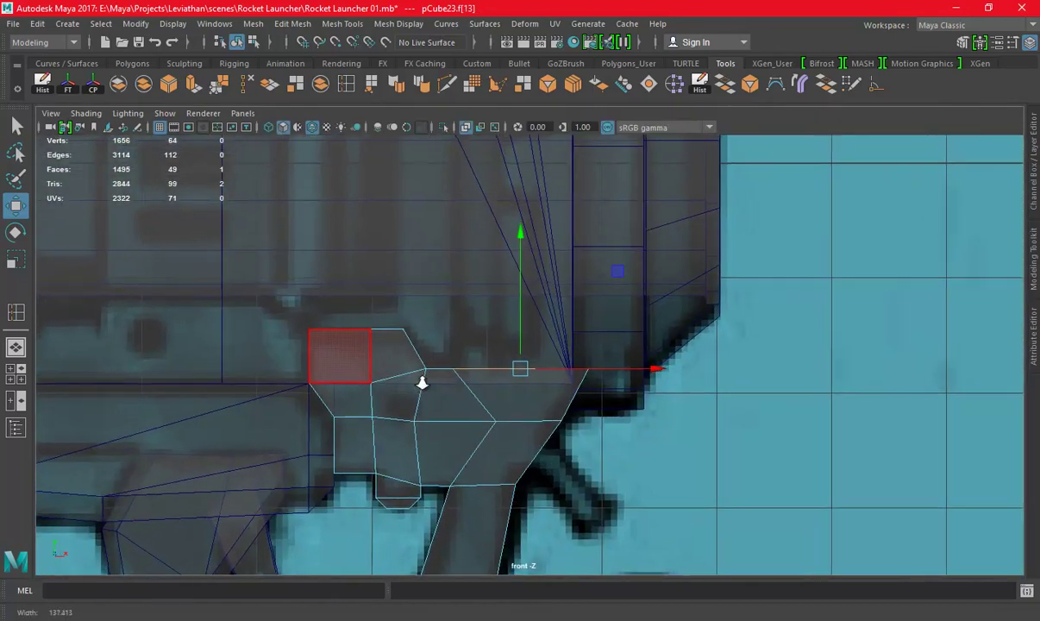
{"action": "scroll", "coordinate": [422, 383], "scroll_direction": "up", "scroll_amount": 2}
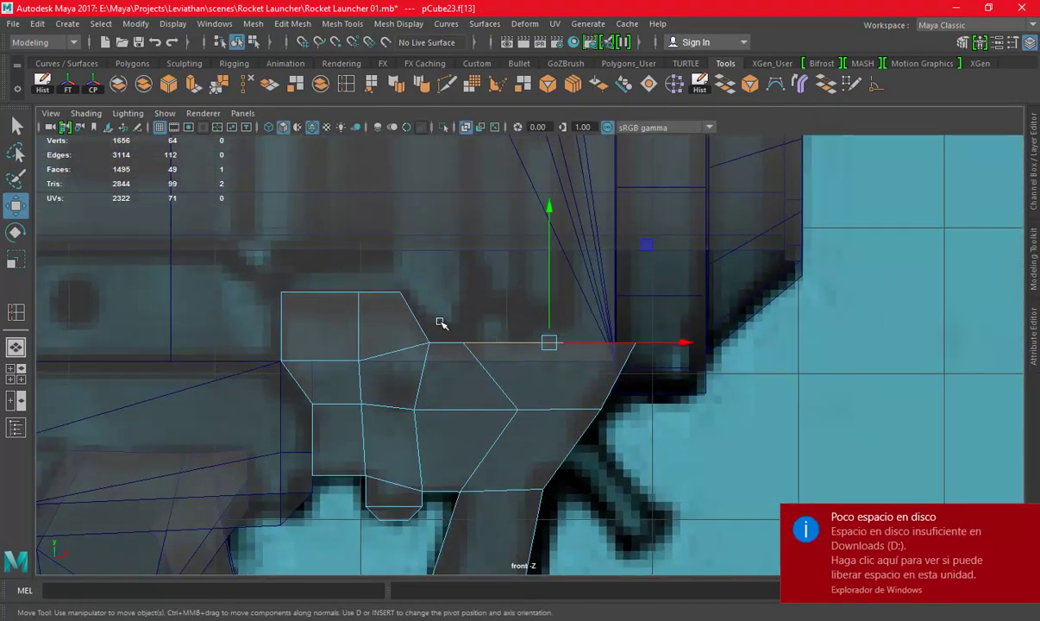
{"action": "middle_click_drag", "start_coordinate": [454, 248], "coordinate": [433, 283], "text": "alt"}
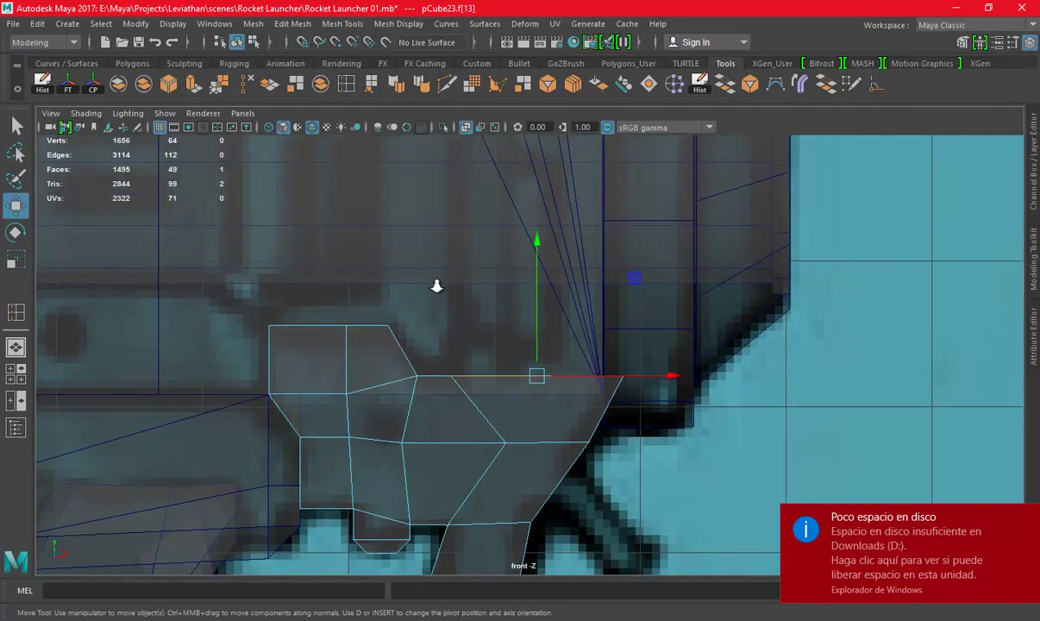
{"action": "scroll", "coordinate": [494, 318], "scroll_direction": "up", "scroll_amount": 1}
{"action": "middle_click_drag", "start_coordinate": [492, 302], "coordinate": [459, 341], "text": "alt"}
{"action": "right_click_drag", "start_coordinate": [460, 342], "coordinate": [539, 372], "text": "alt"}
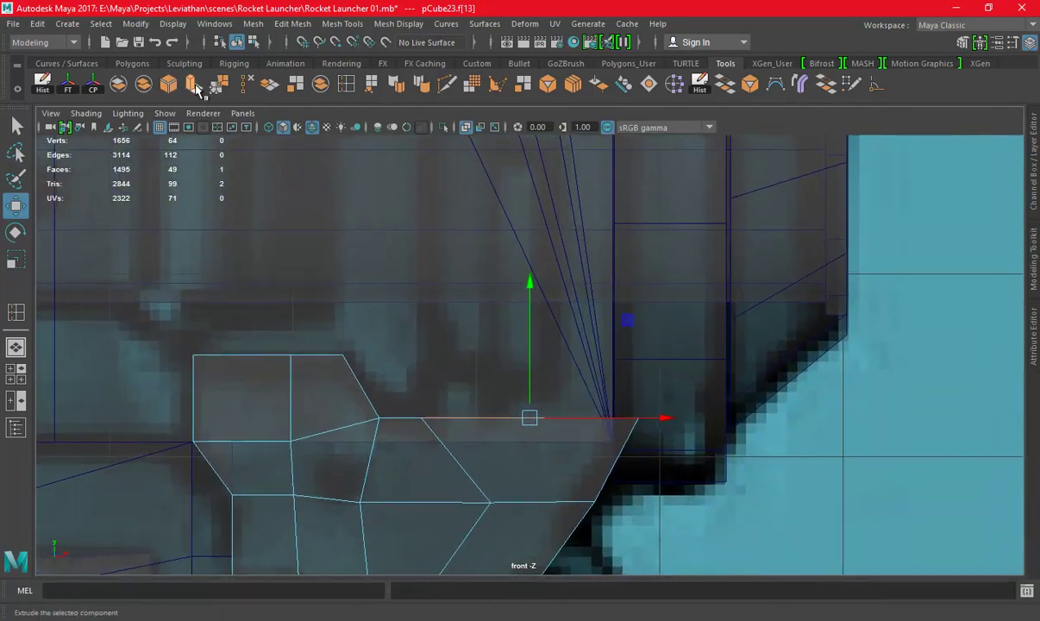
{"action": "scroll", "coordinate": [427, 276], "scroll_direction": "down", "scroll_amount": 1}
{"action": "scroll", "coordinate": [620, 262], "scroll_direction": "down", "scroll_amount": 1}
{"action": "scroll", "coordinate": [599, 308], "scroll_direction": "down", "scroll_amount": 1}
{"action": "scroll", "coordinate": [532, 284], "scroll_direction": "down", "scroll_amount": 2}
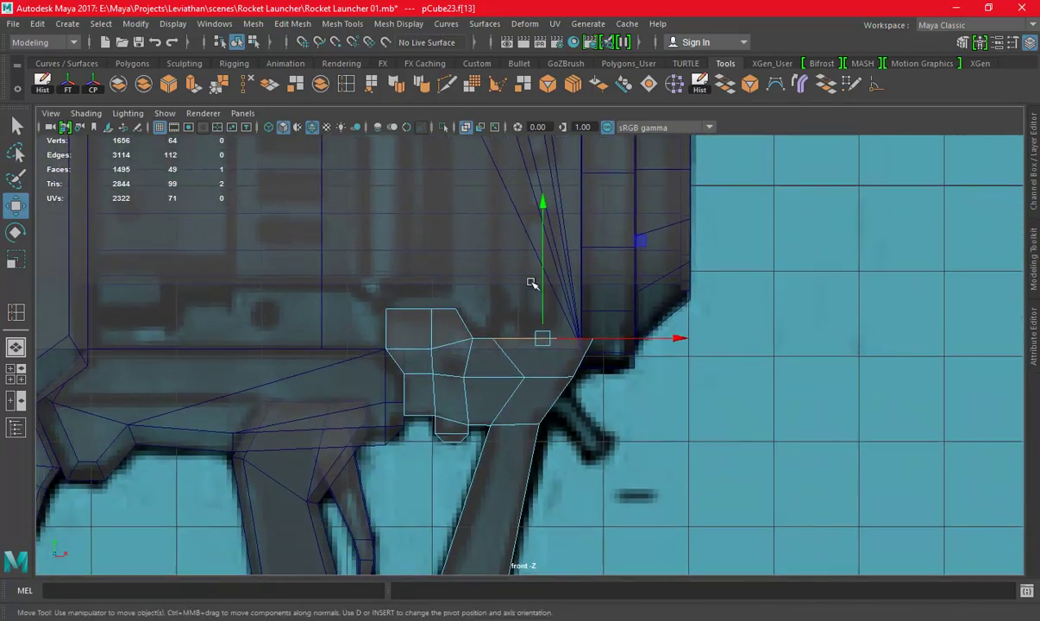
{"action": "scroll", "coordinate": [604, 314], "scroll_direction": "down", "scroll_amount": 2}
{"action": "scroll", "coordinate": [457, 216], "scroll_direction": "down", "scroll_amount": 2}
{"action": "middle_click_drag", "start_coordinate": [456, 216], "coordinate": [473, 326], "text": "alt"}
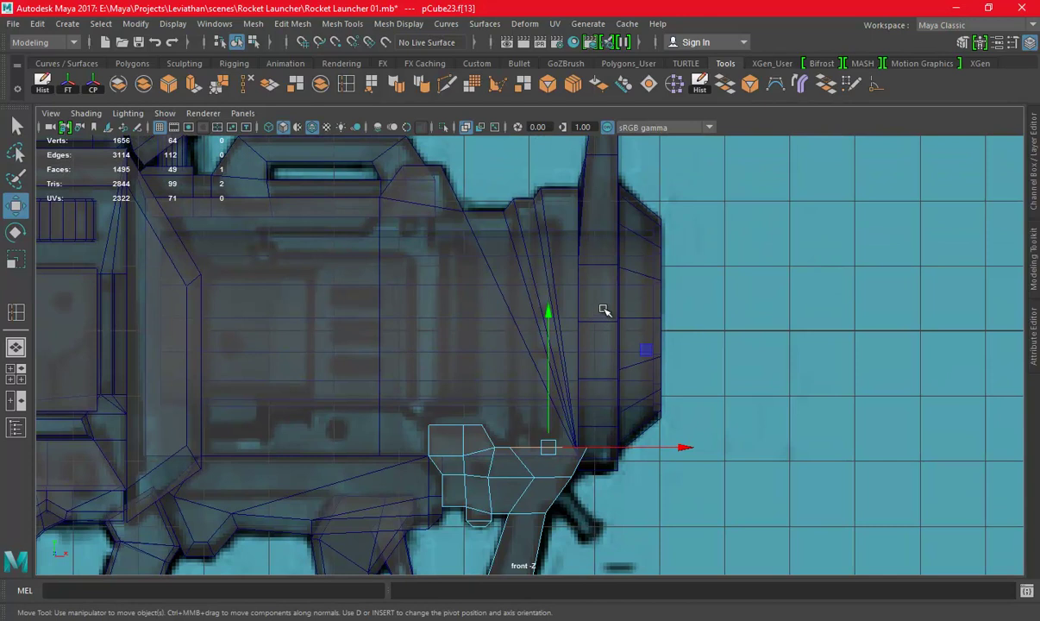
{"action": "scroll", "coordinate": [552, 340], "scroll_direction": "up", "scroll_amount": 2}
{"action": "scroll", "coordinate": [552, 344], "scroll_direction": "up", "scroll_amount": 2}
{"action": "key", "text": "ctrl+e"}
{"action": "middle_click_drag", "start_coordinate": [535, 468], "coordinate": [480, 332], "text": "alt"}
{"action": "scroll", "coordinate": [498, 409], "scroll_direction": "up", "scroll_amount": 2}
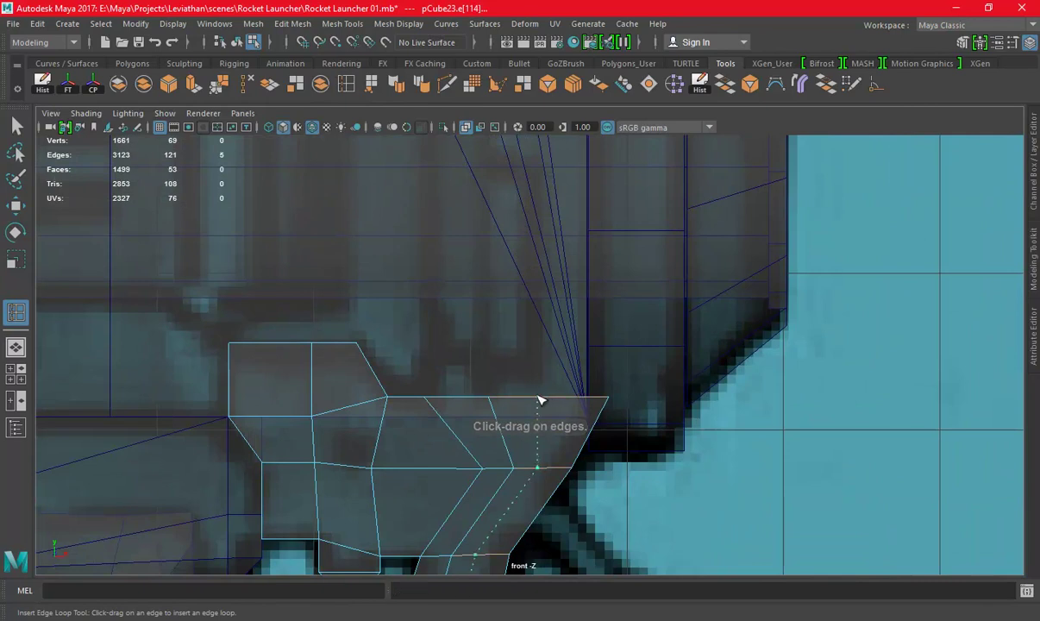
{"action": "left_click", "coordinate": [539, 399]}
Extrude the bracket's selected top faces up into the launcher body
{"action": "key", "text": "w"}
{"action": "right_click_drag", "start_coordinate": [530, 270], "coordinate": [630, 200]}
{"action": "key", "text": "space"}
{"action": "key", "text": "space"}
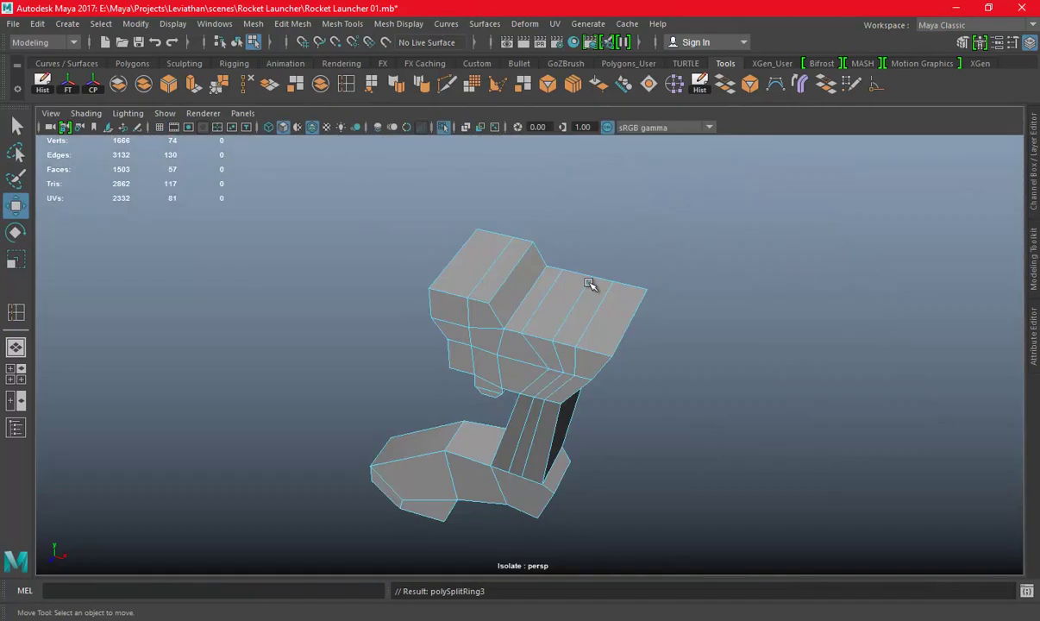
{"action": "key", "text": "F11"}
{"action": "left_click", "coordinate": [551, 296]}
{"action": "left_click", "coordinate": [596, 325], "text": "shift"}
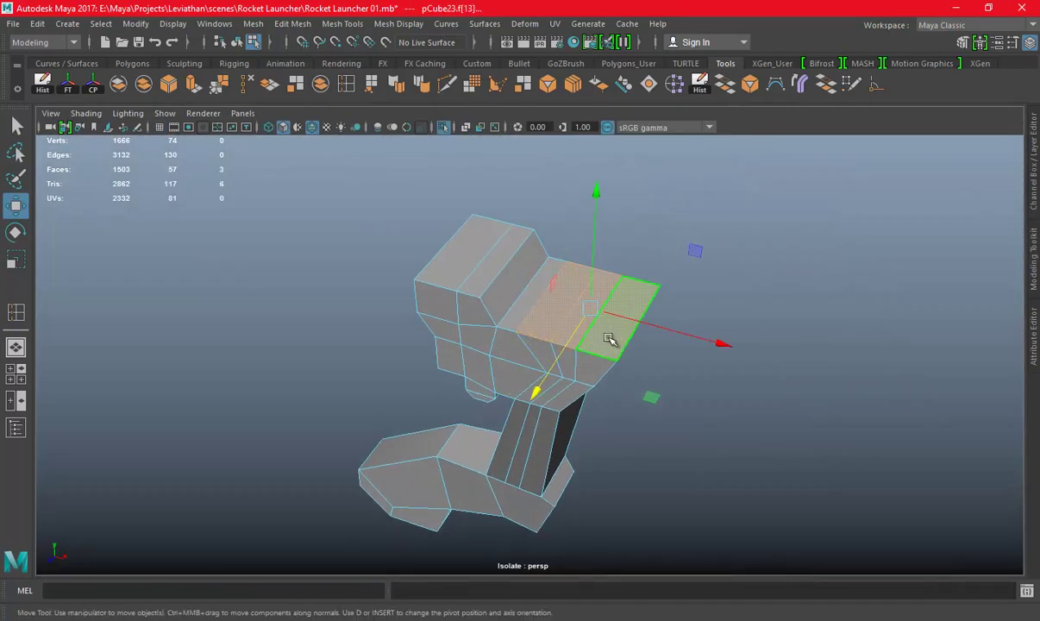
{"action": "key", "text": "space"}
{"action": "key", "text": "space"}
{"action": "left_click_drag", "start_coordinate": [515, 274], "coordinate": [523, 252]}
{"action": "key", "text": "ctrl+z"}
{"action": "left_click", "coordinate": [196, 91]}
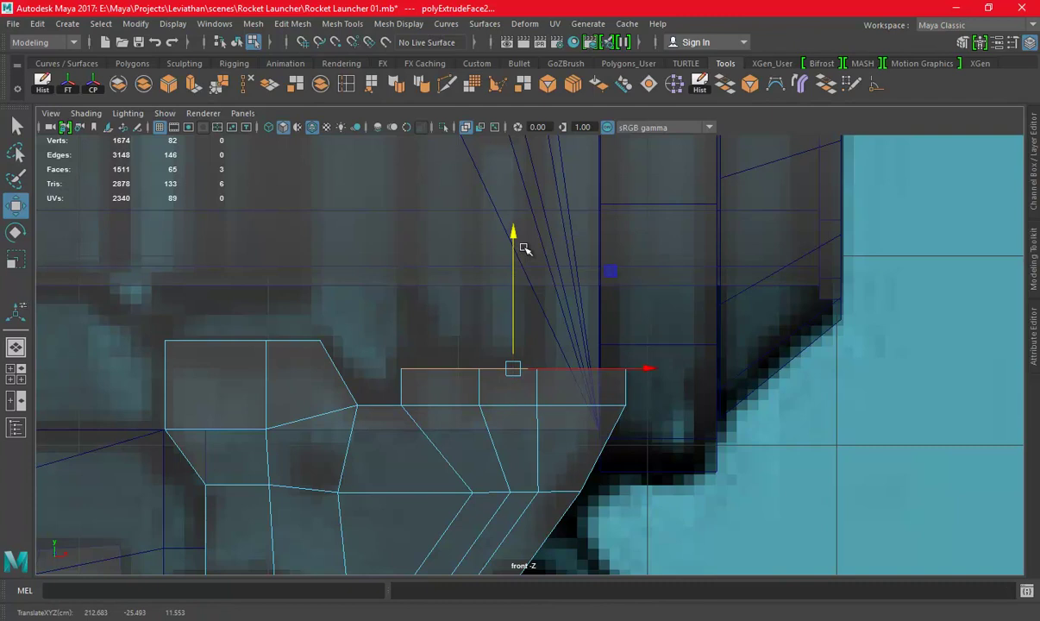
{"action": "left_click_drag", "start_coordinate": [512, 257], "coordinate": [516, 248]}
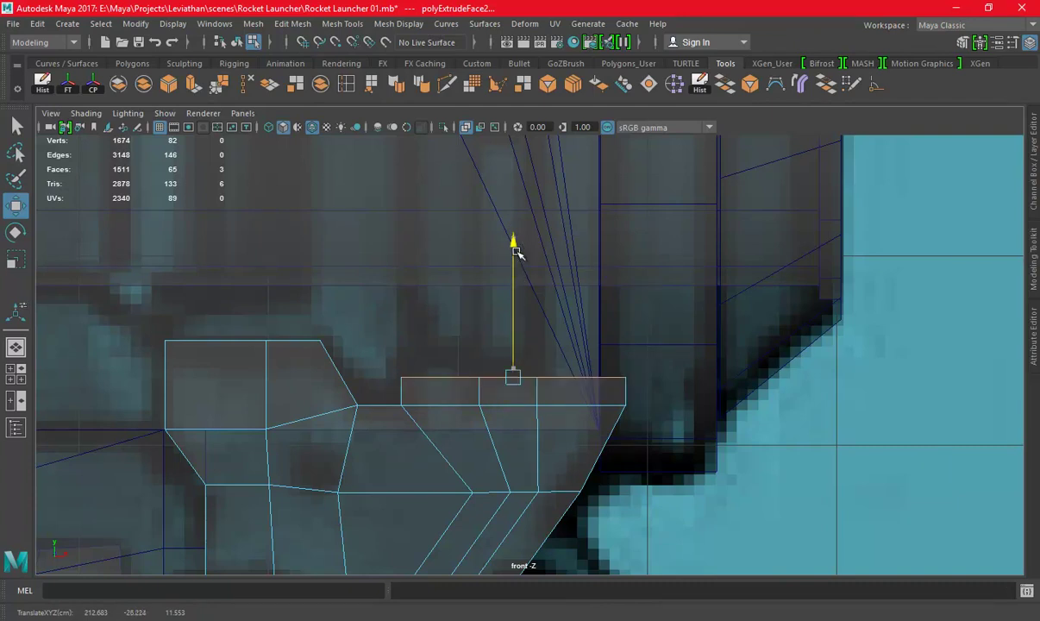
Extrude a panel-top face upward, scale its top narrower, and return to Object Mode
{"action": "key", "text": "space"}
{"action": "left_click", "coordinate": [627, 320]}
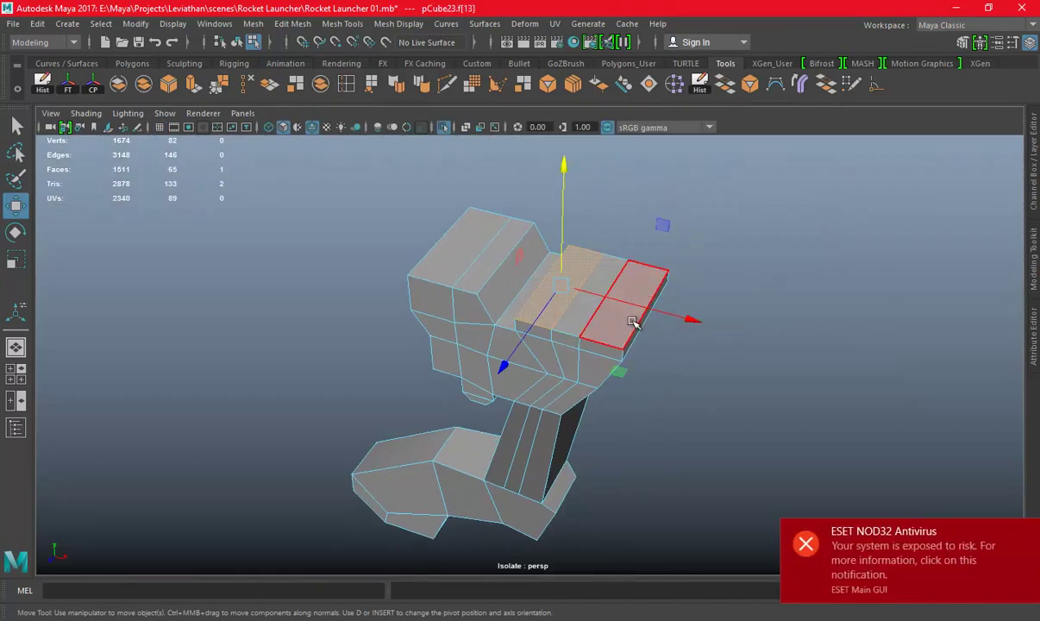
{"action": "key", "text": "space"}
{"action": "key", "text": "ctrl+e"}
{"action": "key", "text": "w"}
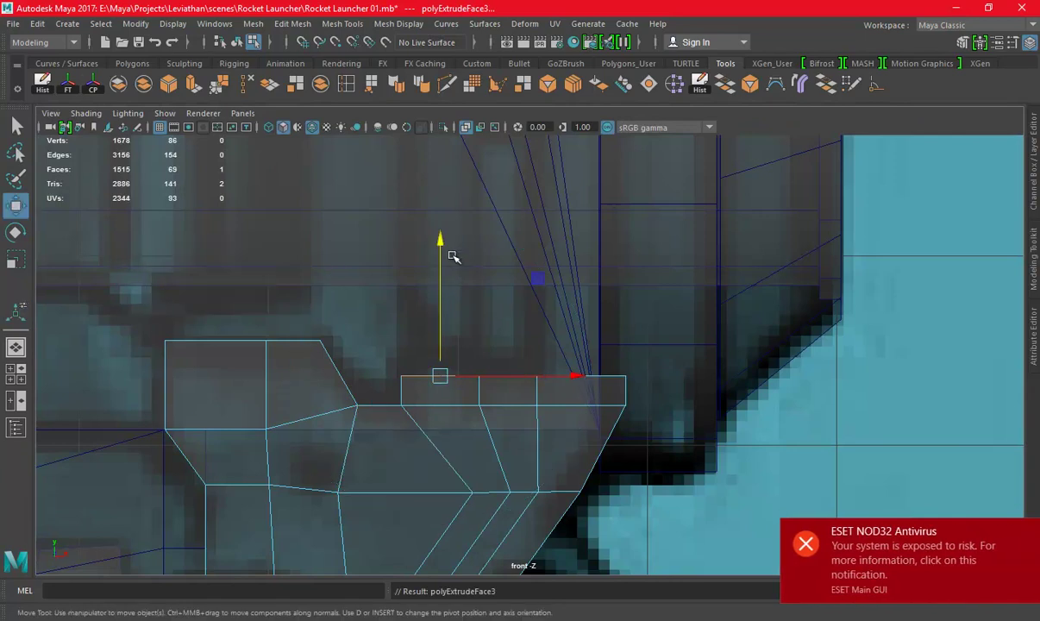
{"action": "left_click_drag", "start_coordinate": [441, 241], "coordinate": [442, 226]}
{"action": "key", "text": "r"}
{"action": "left_click_drag", "start_coordinate": [568, 344], "coordinate": [498, 343]}
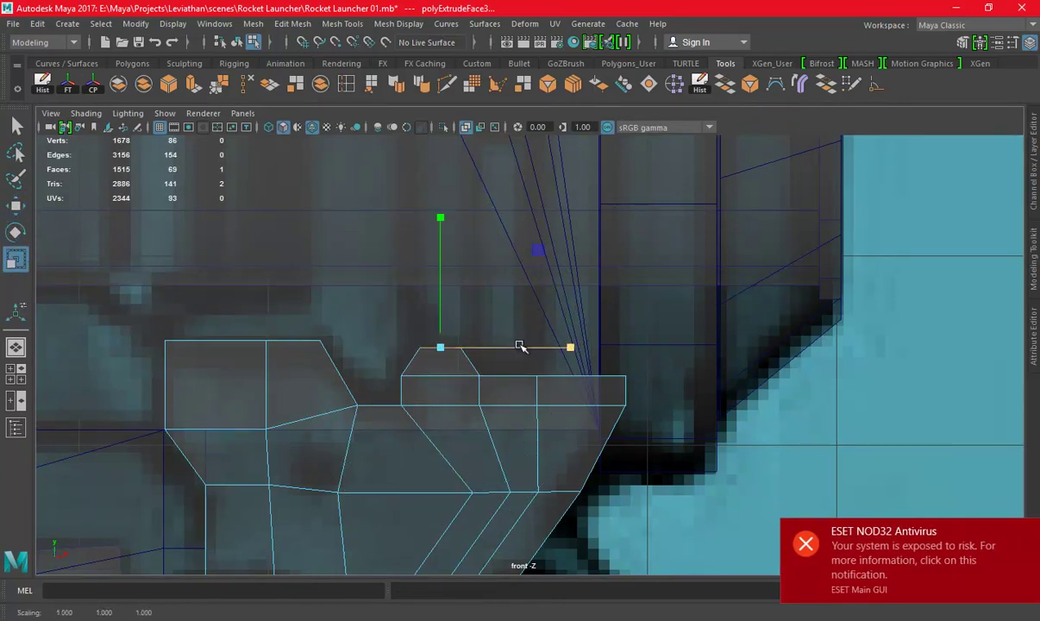
{"action": "key", "text": "space"}
{"action": "key", "text": "space"}
{"action": "right_click_drag", "start_coordinate": [599, 342], "coordinate": [747, 162]}
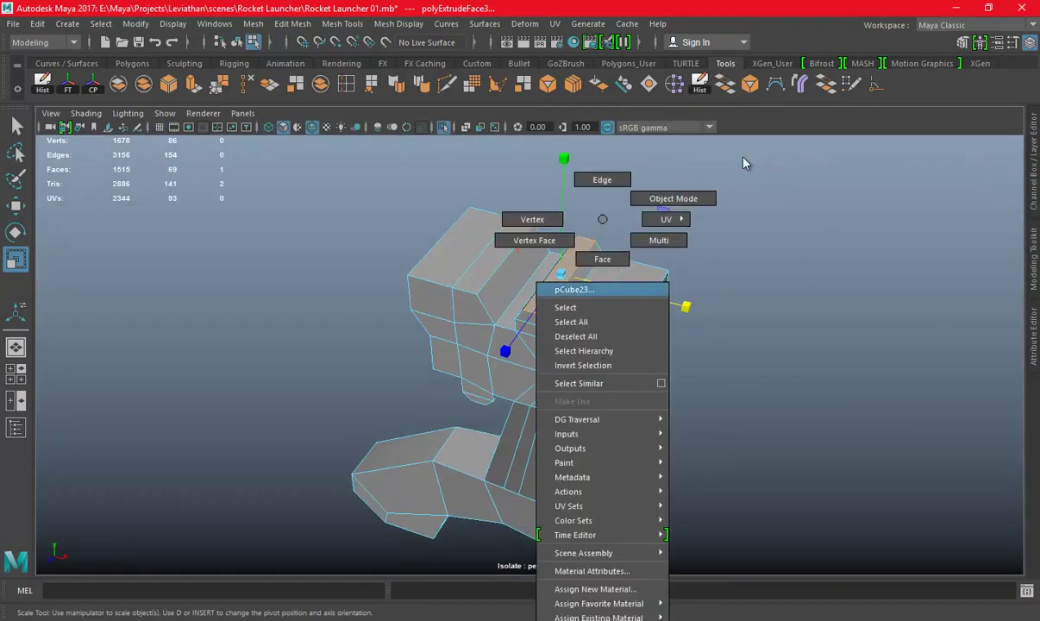
{"action": "left_click_drag", "start_coordinate": [819, 288], "coordinate": [614, 237], "text": "alt"}
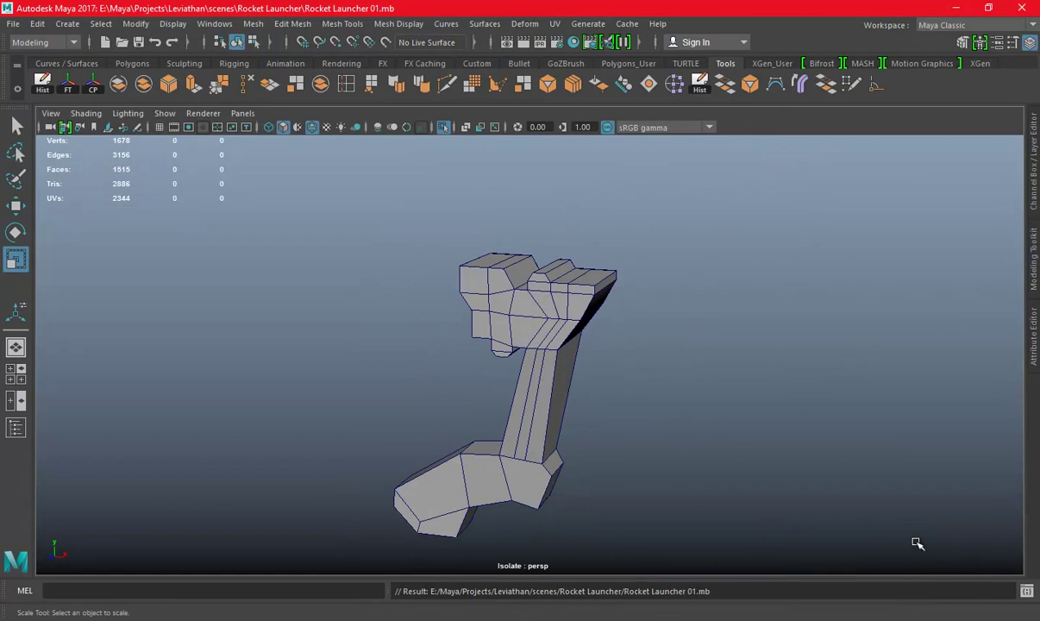
Scale the panel mesh along X, select its top face, and save the scene
{"action": "left_click_drag", "start_coordinate": [583, 316], "coordinate": [557, 325], "text": "alt"}
{"action": "left_click", "coordinate": [557, 325]}
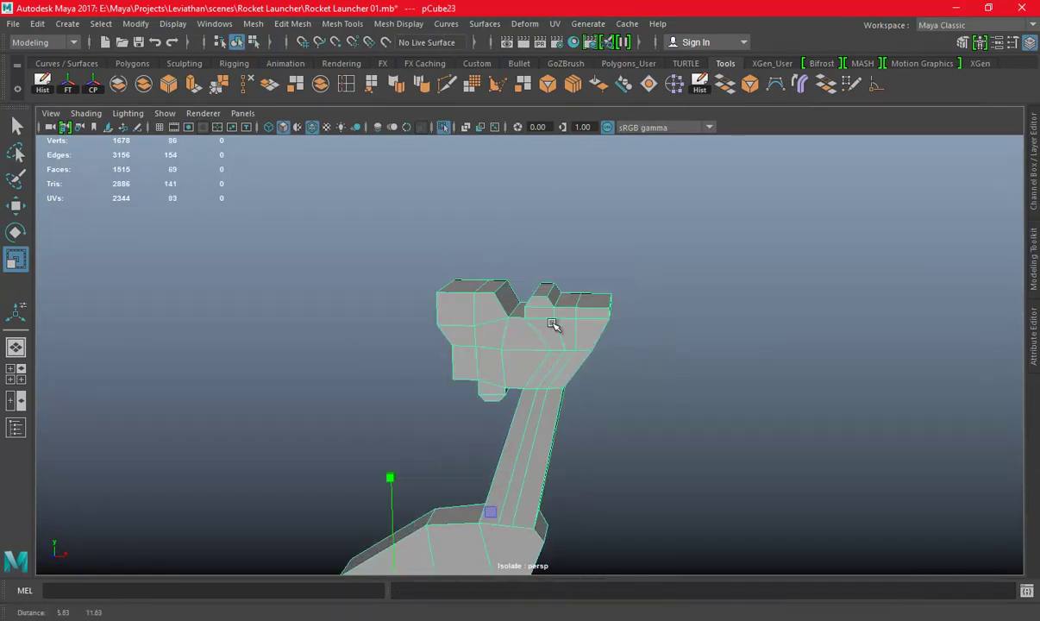
{"action": "key", "text": "space"}
{"action": "key", "text": "space"}
{"action": "mouse_move", "coordinate": [364, 425]}
{"action": "middle_mouse_down"}
{"action": "mouse_move", "coordinate": [587, 414]}
{"action": "mouse_move", "coordinate": [531, 293]}
{"action": "middle_mouse_up"}
{"action": "key", "text": "space"}
{"action": "key", "text": "space"}
{"action": "left_click_drag", "start_coordinate": [747, 294], "coordinate": [654, 262], "text": "alt"}
{"action": "left_click", "coordinate": [504, 313]}
{"action": "left_click", "coordinate": [565, 339]}
{"action": "key", "text": "space"}
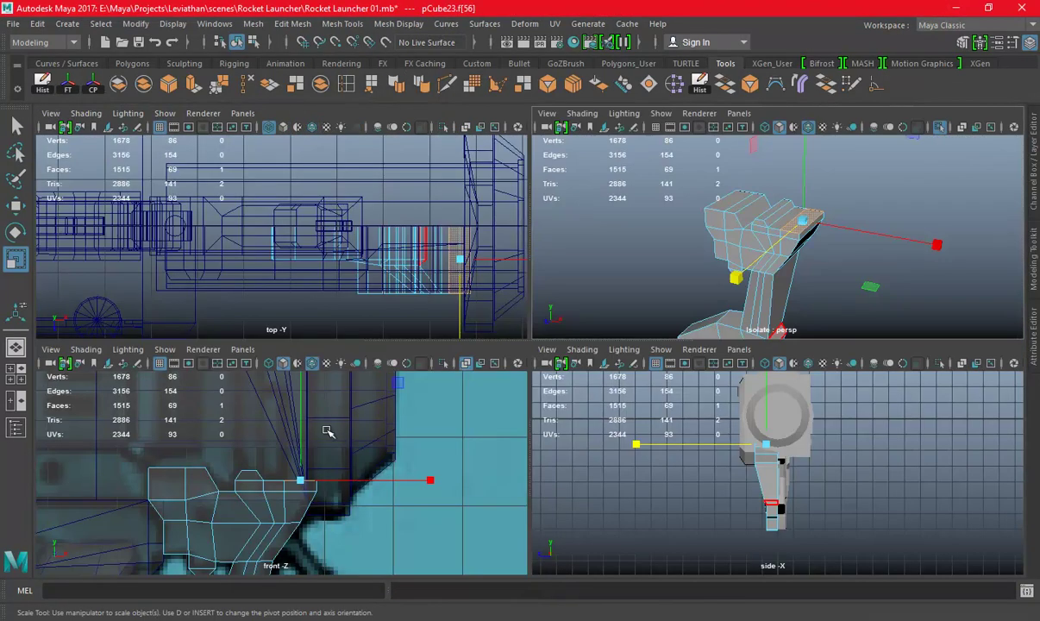
{"action": "key", "text": "space"}
{"action": "scroll", "coordinate": [494, 274], "scroll_direction": "up", "scroll_amount": 2}
{"action": "key", "text": "ctrl+s"}
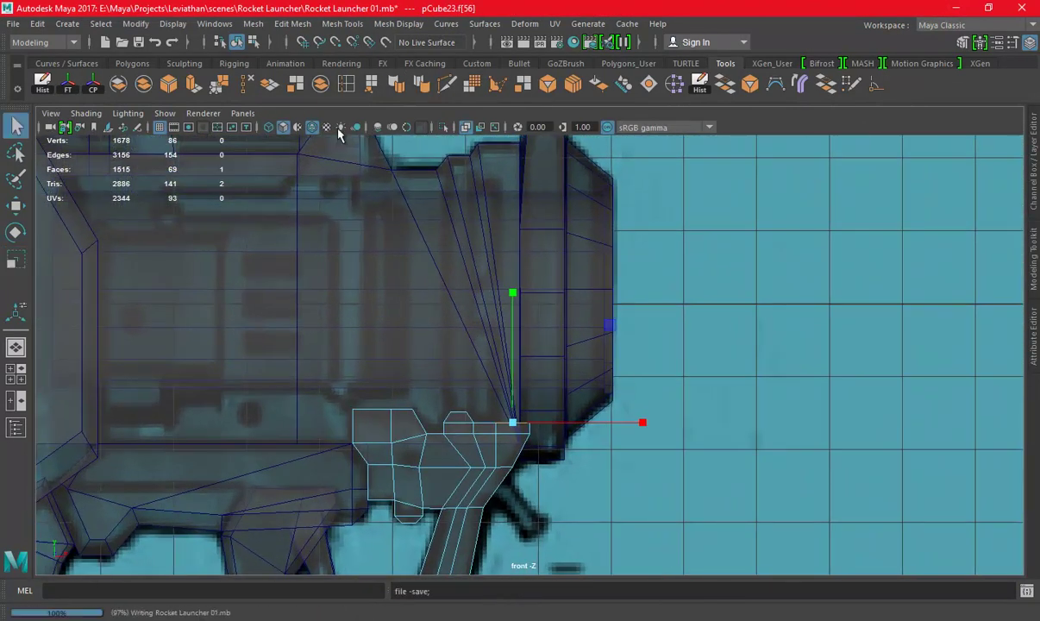
Build the tall strut with five successive upward extrusions of the top face
{"action": "key", "text": "ctrl+e"}
{"action": "scroll", "coordinate": [589, 347], "scroll_direction": "up", "scroll_amount": 2}
{"action": "key", "text": "w"}
{"action": "left_click_drag", "start_coordinate": [504, 307], "coordinate": [513, 186]}
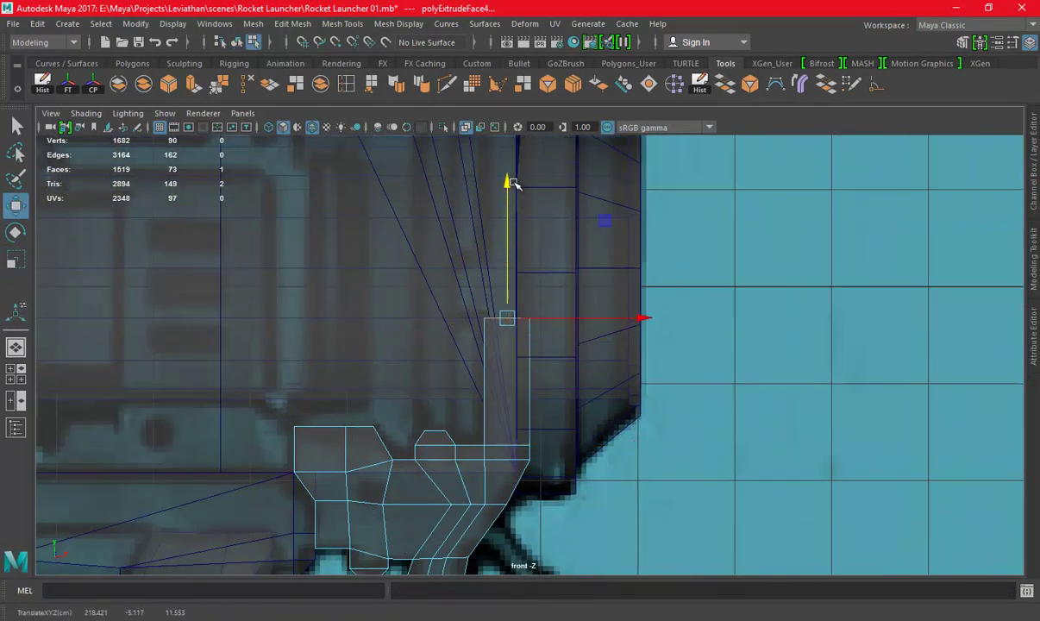
{"action": "scroll", "coordinate": [560, 294], "scroll_direction": "up", "scroll_amount": 1}
{"action": "key", "text": "ctrl+e"}
{"action": "left_click_drag", "start_coordinate": [488, 297], "coordinate": [494, 275]}
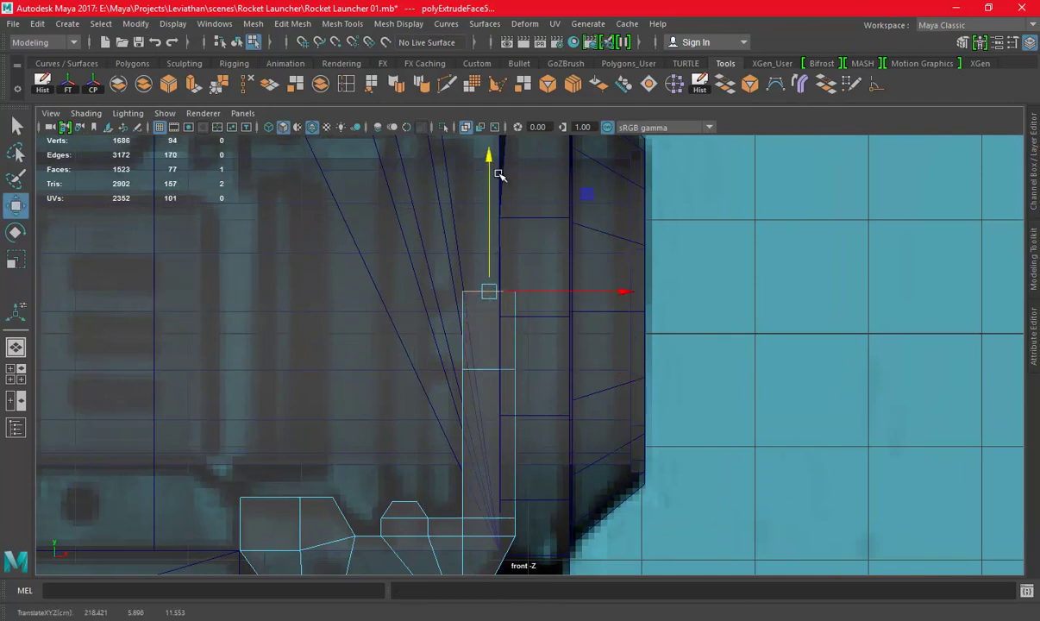
{"action": "middle_click_drag", "start_coordinate": [499, 175], "coordinate": [497, 382], "text": "alt"}
{"action": "key", "text": "ctrl+e"}
{"action": "key", "text": "w"}
{"action": "left_click_drag", "start_coordinate": [460, 276], "coordinate": [463, 150]}
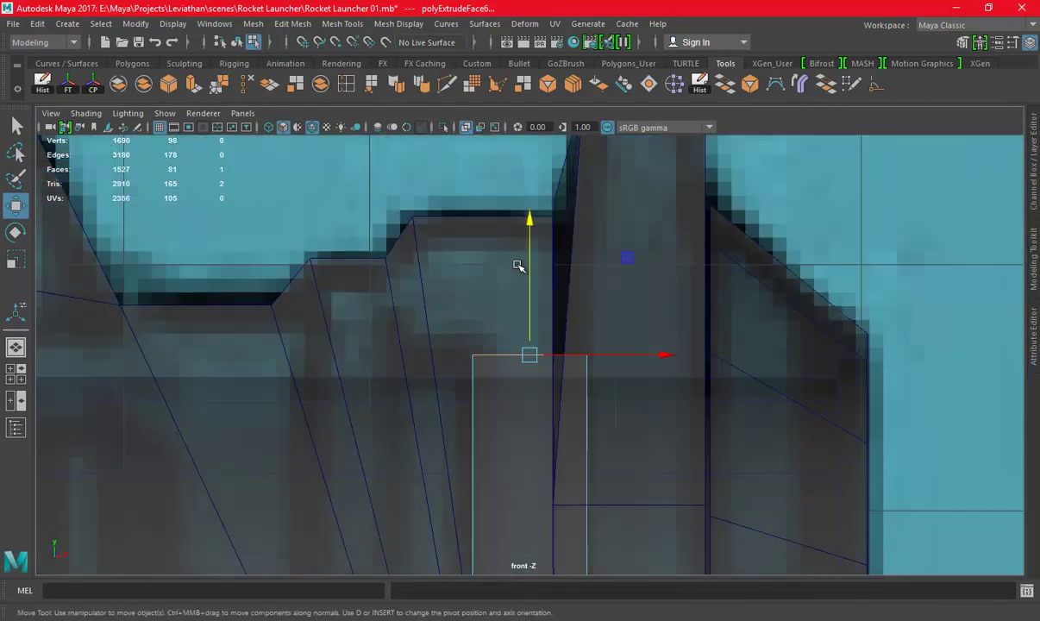
{"action": "key", "text": "ctrl+e"}
{"action": "left_click_drag", "start_coordinate": [529, 232], "coordinate": [530, 116]}
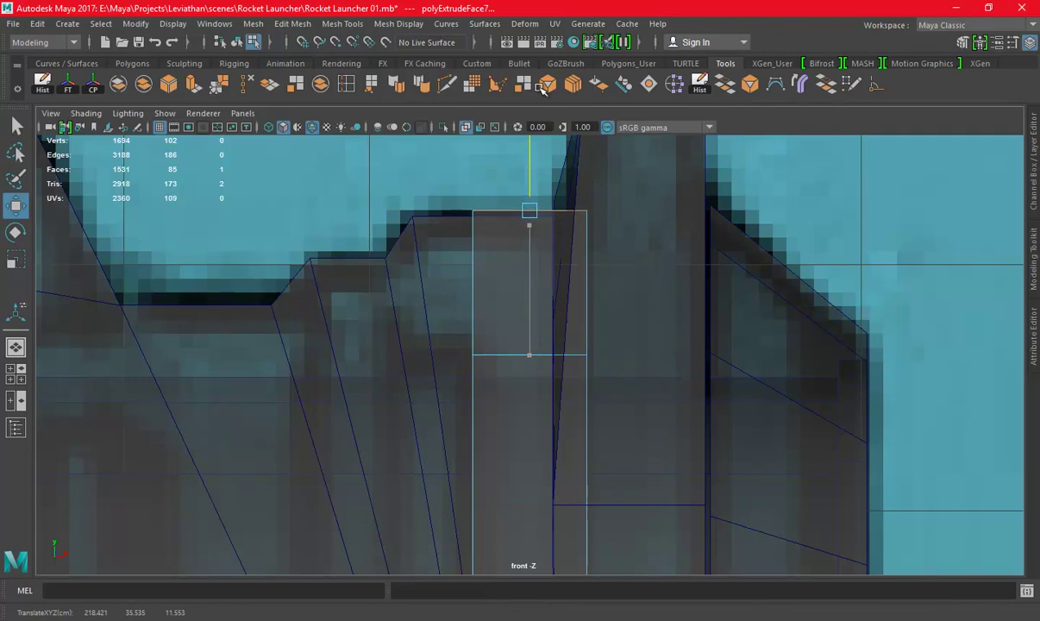
{"action": "key", "text": "ctrl+e"}
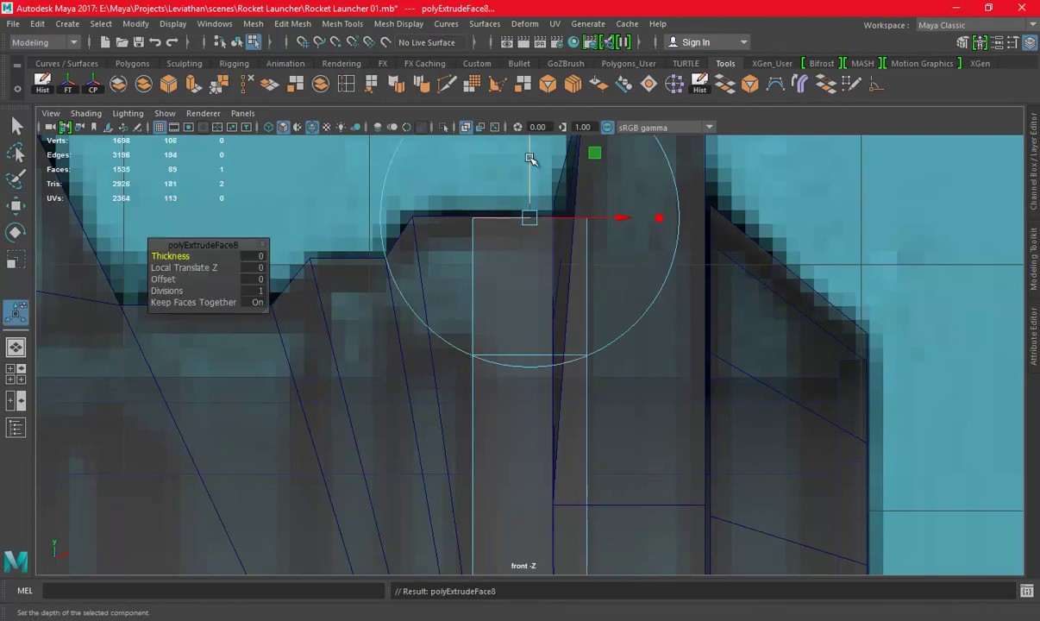
{"action": "left_click_drag", "start_coordinate": [533, 157], "coordinate": [535, 140]}
Select a face on the strut's side for the tab
{"action": "key", "text": "space"}
{"action": "key", "text": "space"}
{"action": "mouse_move", "coordinate": [381, 204]}
{"action": "left_mouse_down", "text": "alt"}
{"action": "mouse_move", "coordinate": [588, 280]}
{"action": "mouse_move", "coordinate": [594, 308]}
{"action": "left_mouse_up", "text": "alt"}
{"action": "key", "text": "space"}
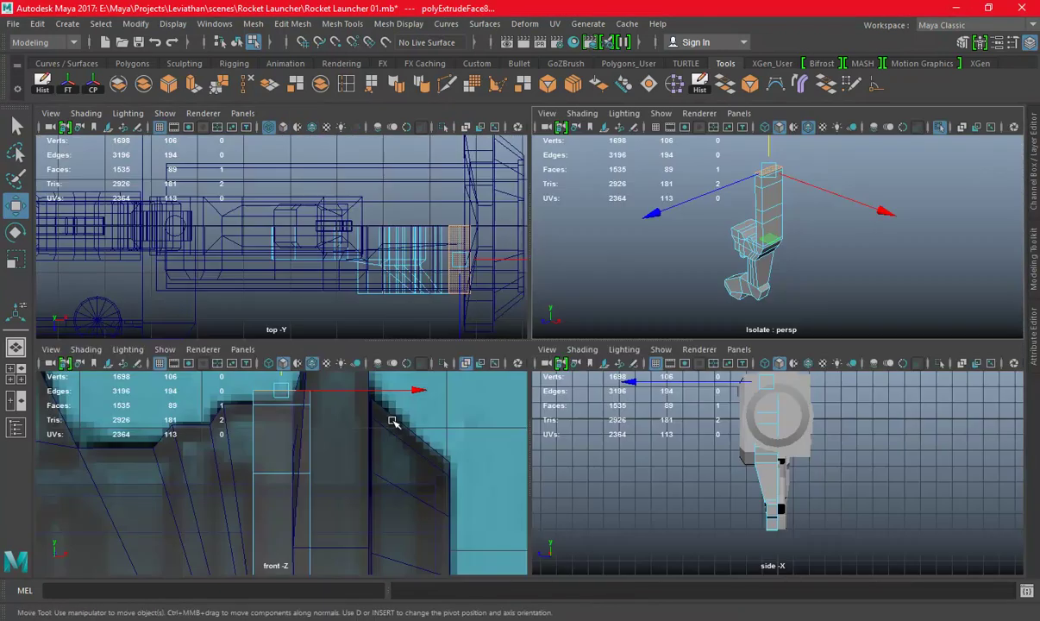
{"action": "key", "text": "space"}
{"action": "mouse_move", "coordinate": [441, 377]}
{"action": "right_mouse_down", "text": "alt"}
{"action": "mouse_move", "coordinate": [740, 369]}
{"action": "mouse_move", "coordinate": [687, 281]}
{"action": "right_mouse_up", "text": "alt"}
{"action": "mouse_move", "coordinate": [687, 281]}
{"action": "middle_mouse_down", "text": "alt"}
{"action": "mouse_move", "coordinate": [638, 314]}
{"action": "mouse_move", "coordinate": [672, 360]}
{"action": "middle_mouse_up", "text": "alt"}
{"action": "left_click", "coordinate": [538, 249]}
{"action": "key", "text": "space"}
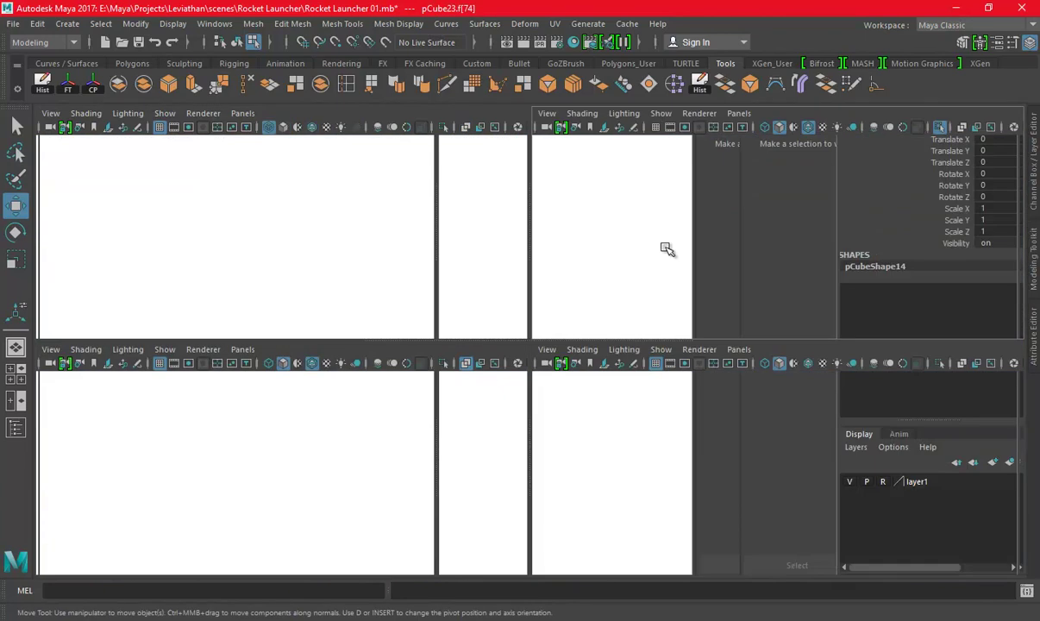
{"action": "key", "text": "space"}
{"action": "left_click_drag", "start_coordinate": [661, 274], "coordinate": [562, 306], "text": "alt"}
{"action": "key", "text": "space"}
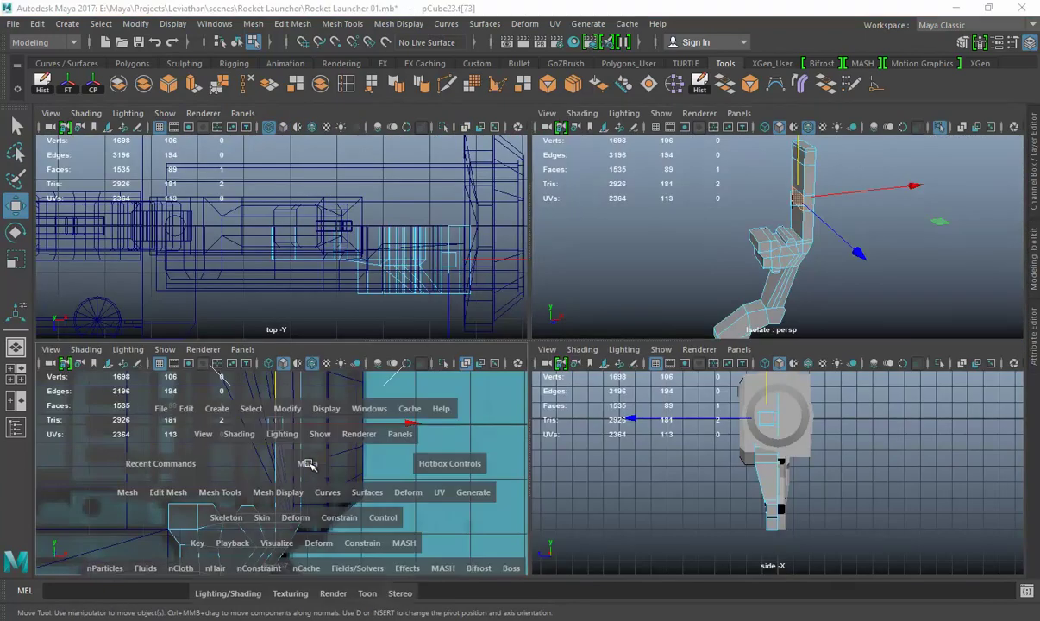
{"action": "key", "text": "space"}
{"action": "middle_click_drag", "start_coordinate": [360, 349], "coordinate": [345, 401], "text": "alt"}
Extrude the side face into a tab, nudge it left, and shorten it in Y
{"action": "key", "text": "ctrl+e"}
{"action": "key", "text": "w"}
{"action": "left_click_drag", "start_coordinate": [580, 305], "coordinate": [569, 305]}
{"action": "key", "text": "e"}
{"action": "key", "text": "r"}
{"action": "left_click_drag", "start_coordinate": [449, 175], "coordinate": [452, 208]}
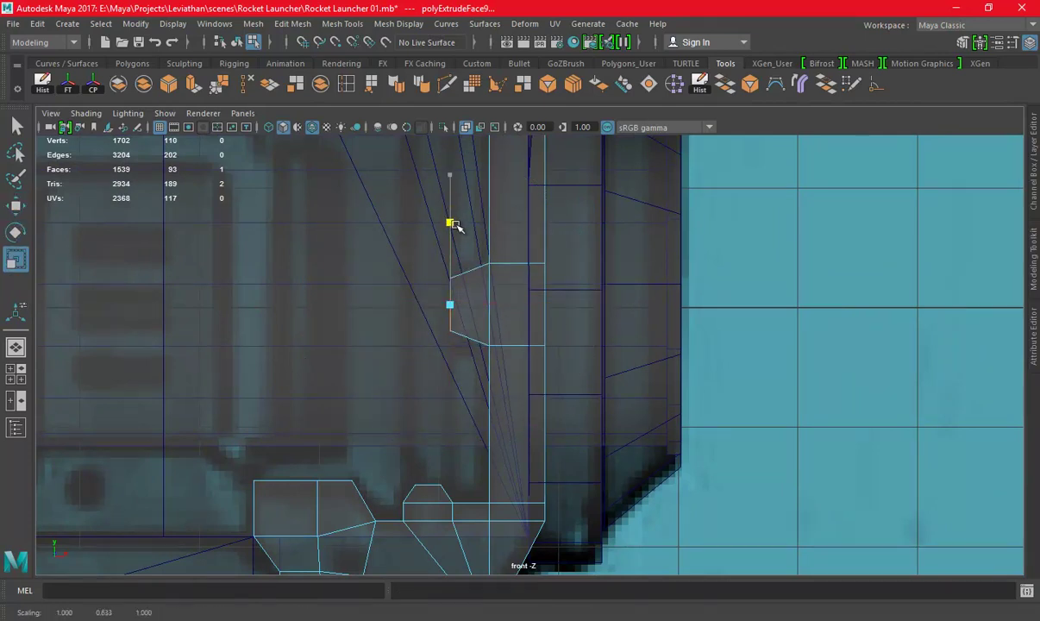
Extrude the upper side face with Ctrl+E and scale it down vertically in the front view
{"action": "key", "text": "w"}
{"action": "scroll", "coordinate": [500, 285], "scroll_direction": "down", "scroll_amount": 2}
{"action": "scroll", "coordinate": [452, 228], "scroll_direction": "down", "scroll_amount": 2}
{"action": "scroll", "coordinate": [505, 260], "scroll_direction": "down", "scroll_amount": 2}
{"action": "key", "text": "space"}
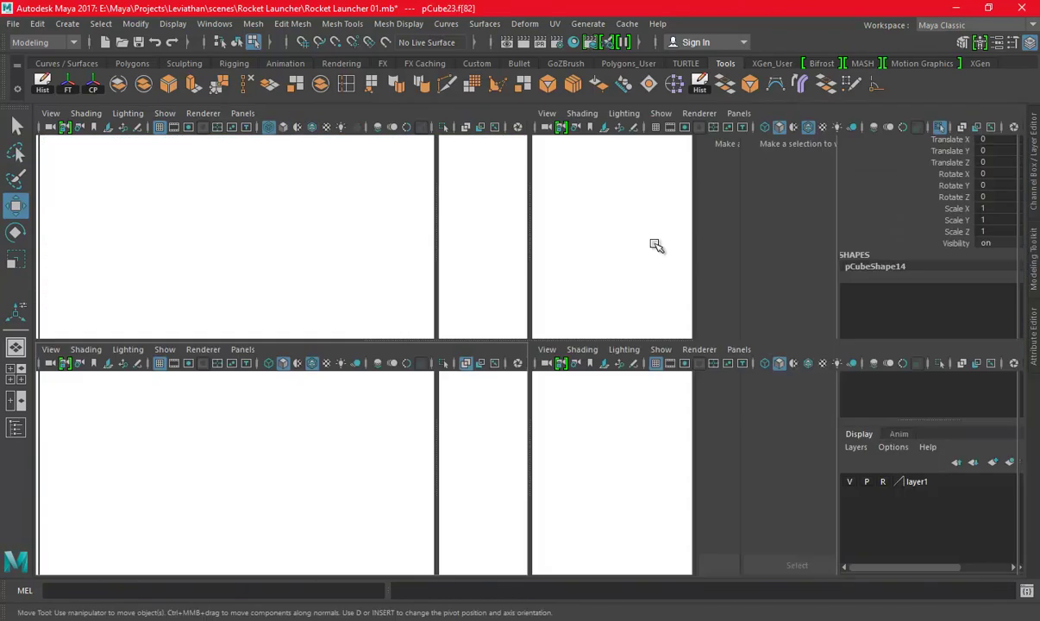
{"action": "key", "text": "space"}
{"action": "key", "text": "space"}
{"action": "key", "text": "space"}
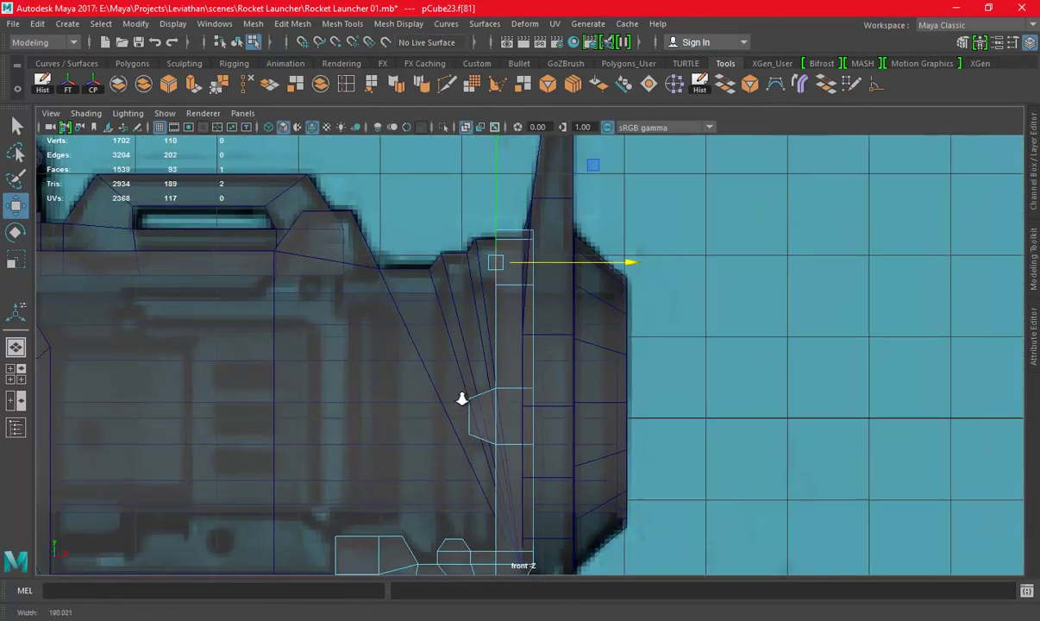
{"action": "scroll", "coordinate": [463, 399], "scroll_direction": "up", "scroll_amount": 1}
{"action": "key", "text": "ctrl+e"}
{"action": "key", "text": "w"}
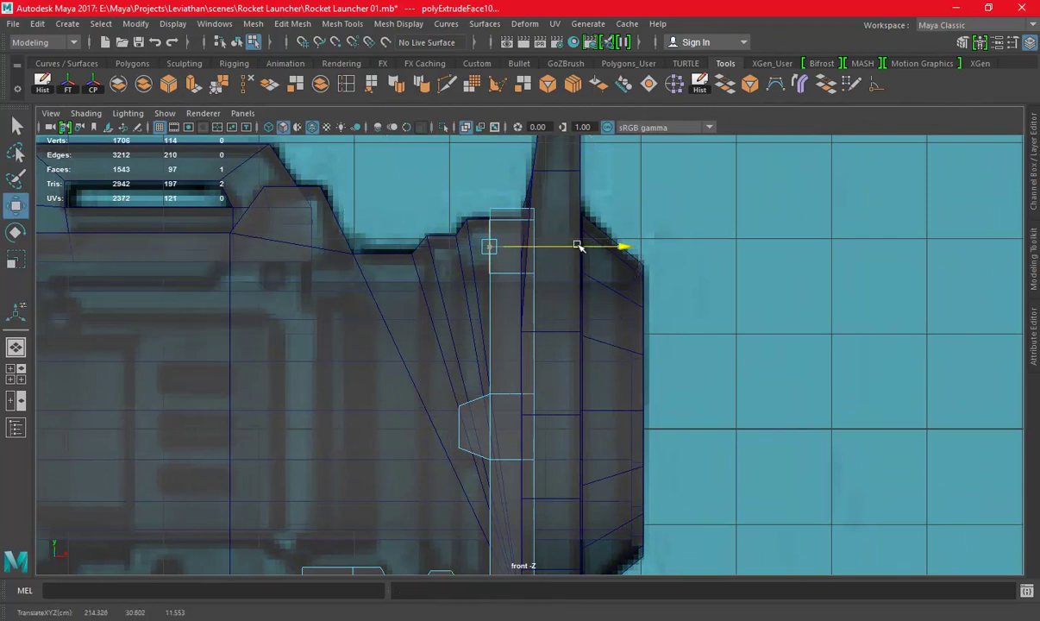
{"action": "key", "text": "r"}
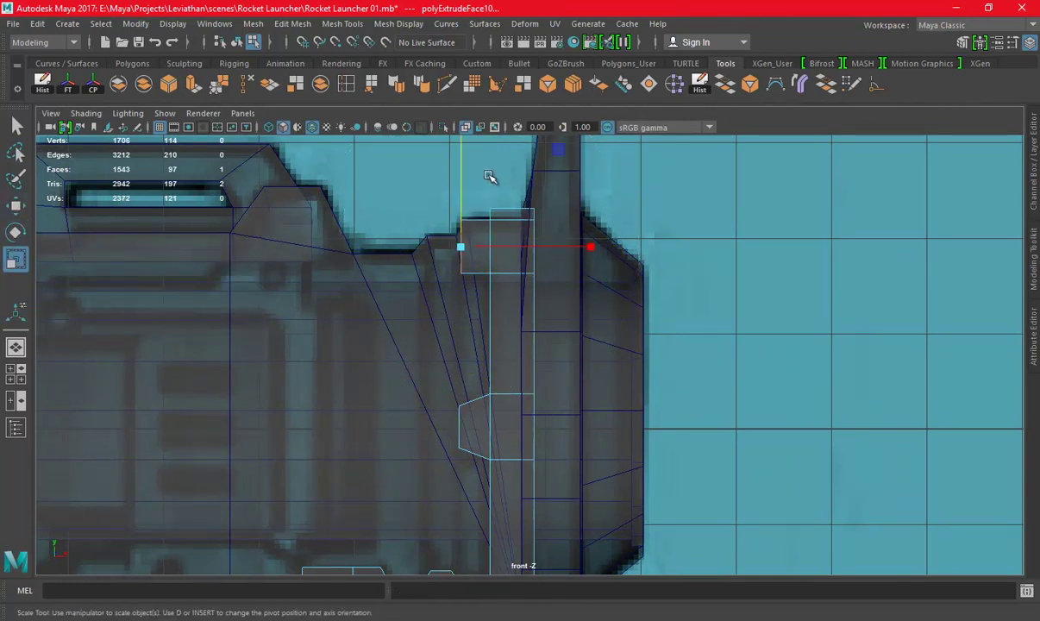
{"action": "middle_click_drag", "start_coordinate": [489, 176], "coordinate": [479, 216], "text": "alt"}
{"action": "left_click_drag", "start_coordinate": [452, 155], "coordinate": [452, 187]}
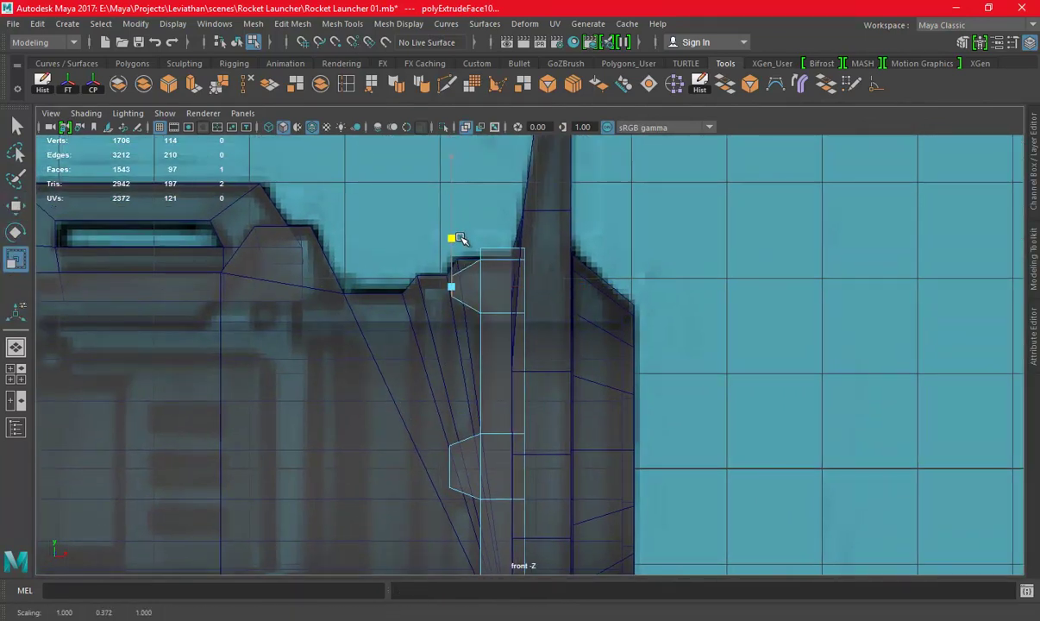
{"action": "scroll", "coordinate": [548, 280], "scroll_direction": "up", "scroll_amount": 1}
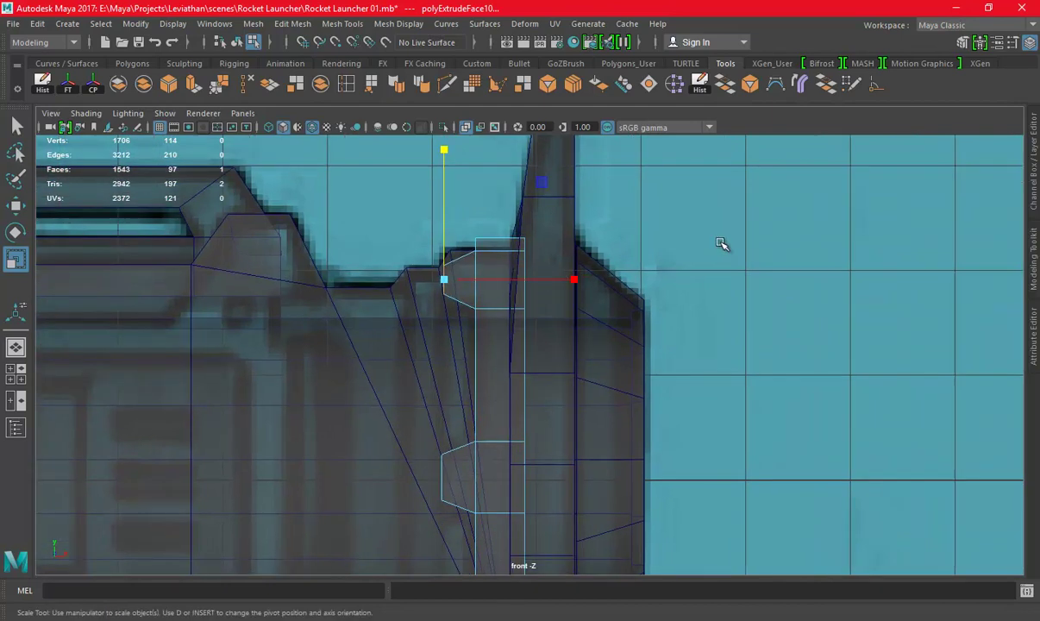
Select the outer edges of the upper and lower tabs and bevel them
{"action": "key", "text": "space"}
{"action": "mouse_move", "coordinate": [696, 255]}
{"action": "left_mouse_down", "text": "alt"}
{"action": "mouse_move", "coordinate": [608, 273]}
{"action": "mouse_move", "coordinate": [541, 191]}
{"action": "mouse_move", "coordinate": [552, 252]}
{"action": "left_mouse_up", "text": "alt"}
{"action": "key", "text": "F10"}
{"action": "left_click", "coordinate": [574, 168]}
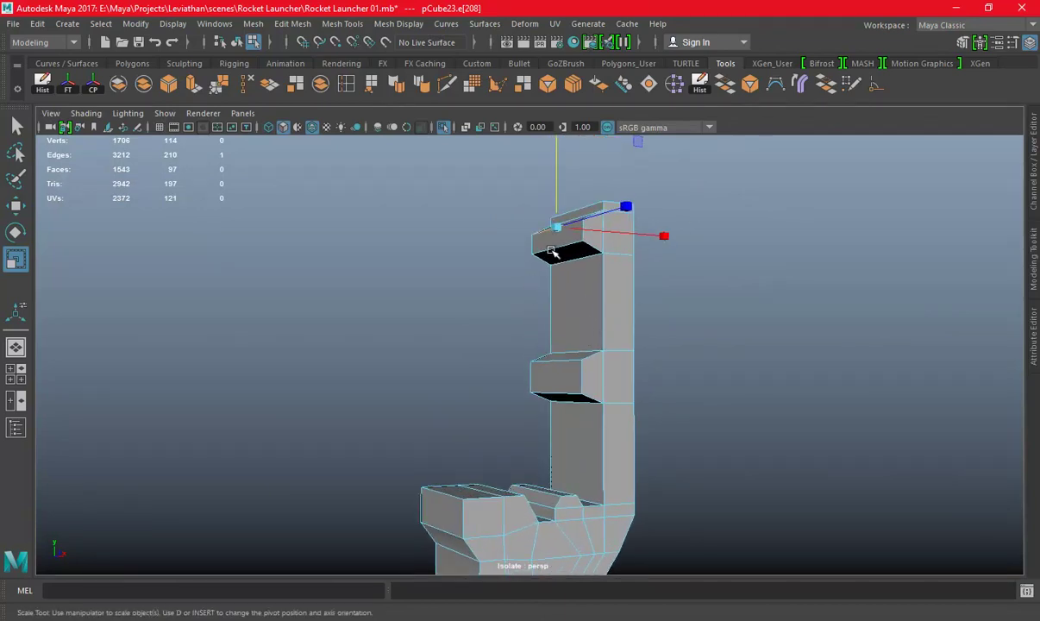
{"action": "mouse_move", "coordinate": [587, 355]}
{"action": "left_mouse_down", "text": "alt"}
{"action": "mouse_move", "coordinate": [587, 388]}
{"action": "mouse_move", "coordinate": [626, 328]}
{"action": "left_mouse_up", "text": "alt"}
{"action": "left_click", "coordinate": [589, 395], "text": "shift"}
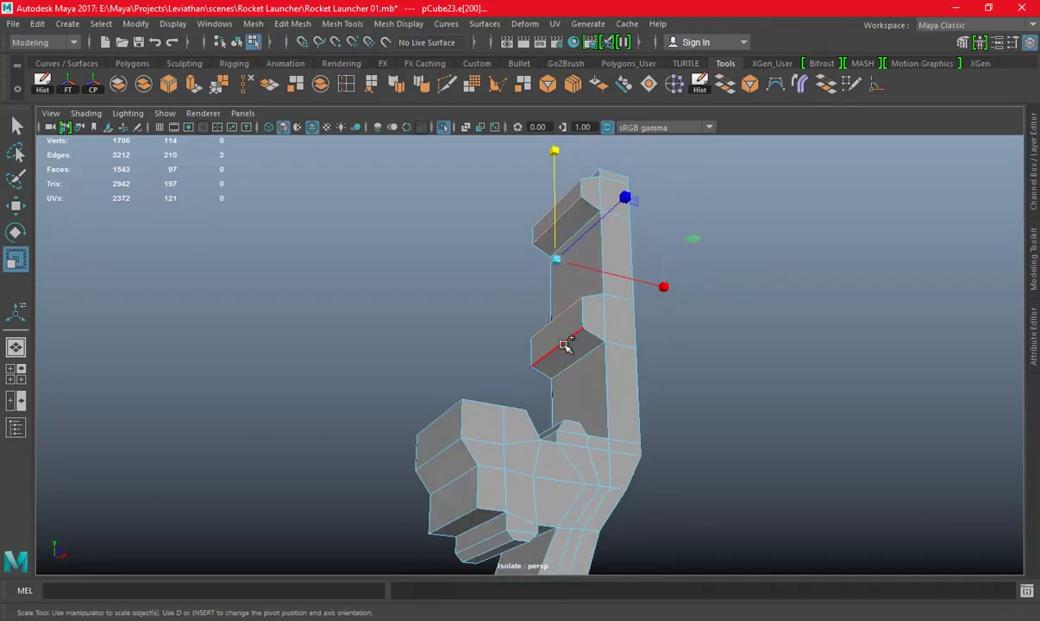
{"action": "left_click_drag", "start_coordinate": [565, 344], "coordinate": [565, 314], "text": "alt"}
{"action": "key", "text": "space"}
{"action": "key", "text": "space"}
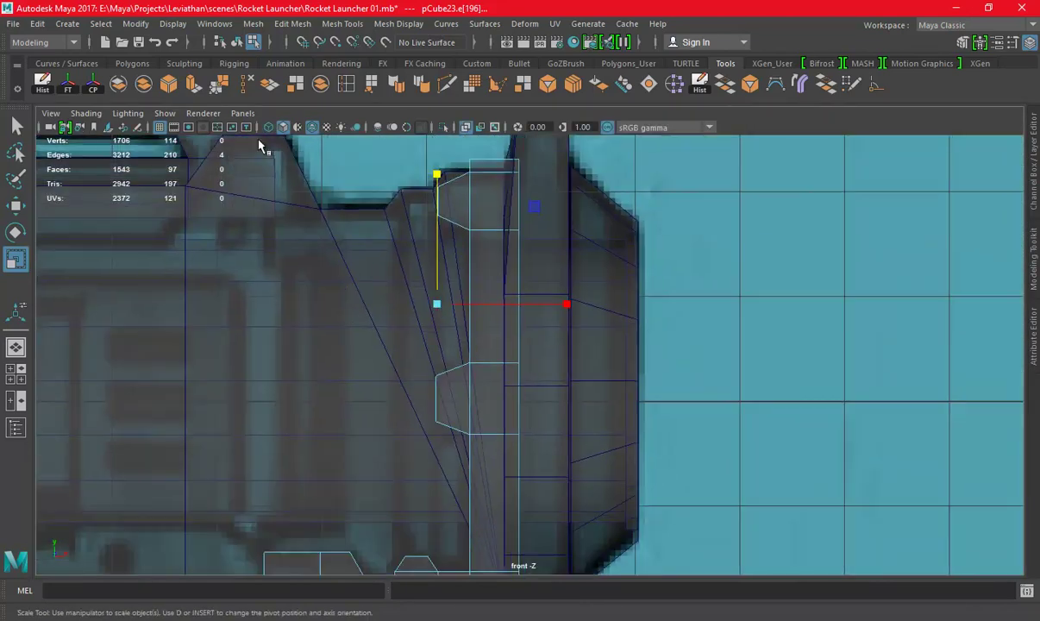
{"action": "left_click", "coordinate": [168, 83]}
Check the bevel node's Fraction setting and select a vertex on the upper tab's bevel
{"action": "key", "text": "w"}
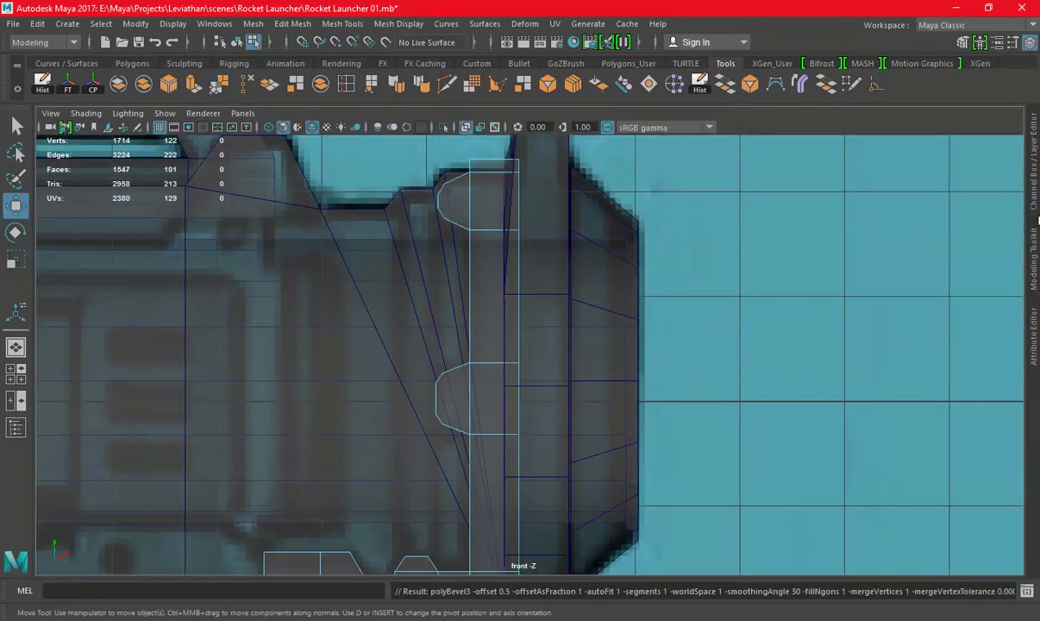
{"action": "key", "text": "ctrl+a"}
{"action": "left_click", "coordinate": [873, 151]}
{"action": "left_click", "coordinate": [952, 173]}
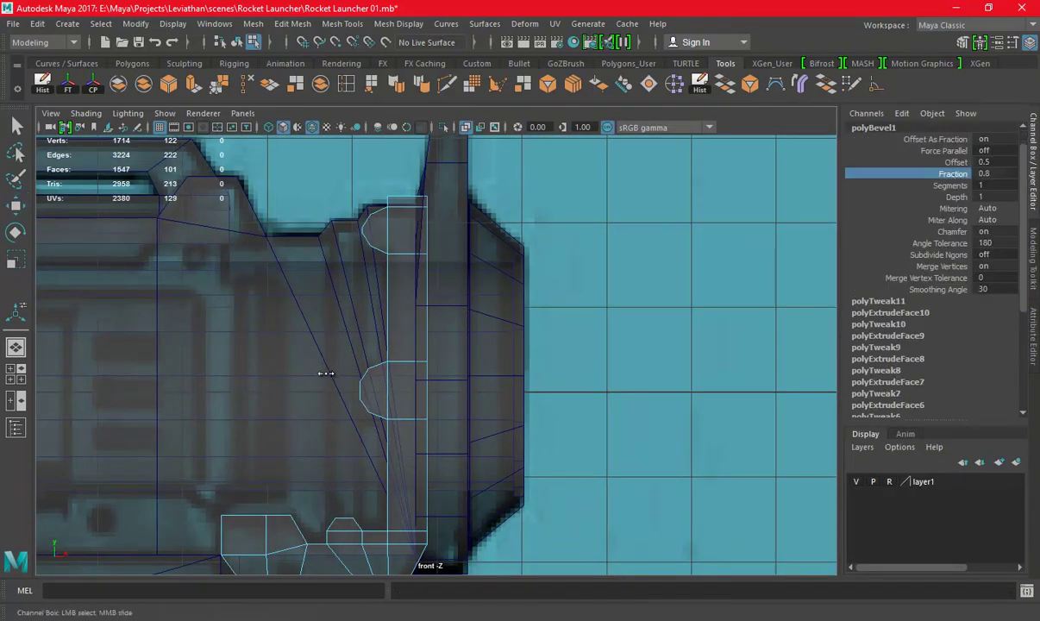
{"action": "scroll", "coordinate": [510, 348], "scroll_direction": "up", "scroll_amount": 2}
{"action": "right_click_drag", "start_coordinate": [579, 219], "coordinate": [352, 205]}
{"action": "left_click", "coordinate": [347, 206]}
{"action": "key", "text": "w"}
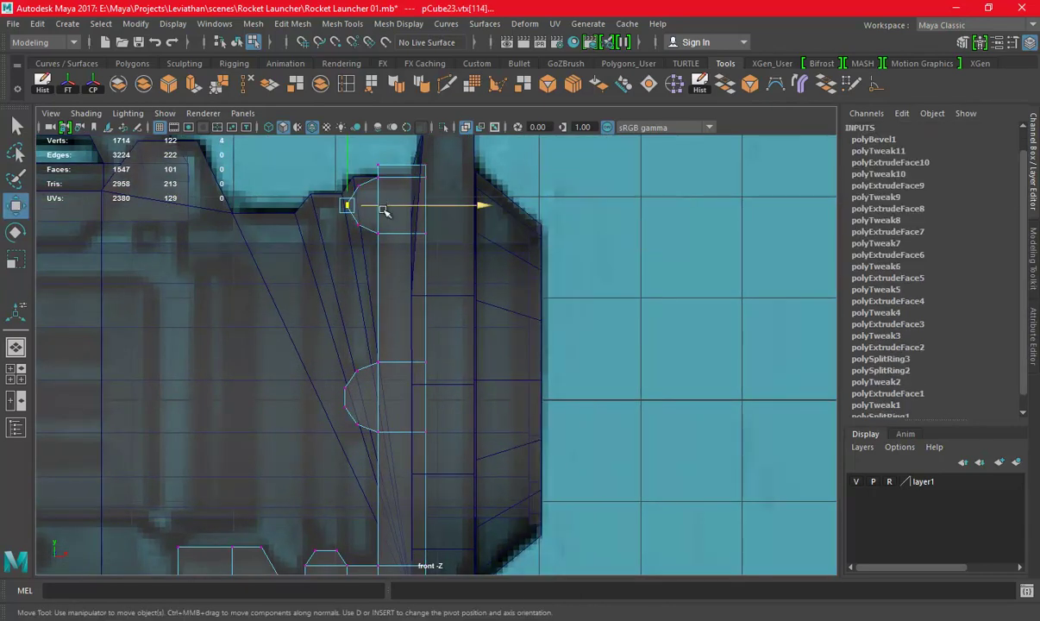
Cut a new vertical edge across the upper bump of grip piece pCube23 with Multi-Cut
{"action": "key", "text": "space"}
{"action": "key", "text": "space"}
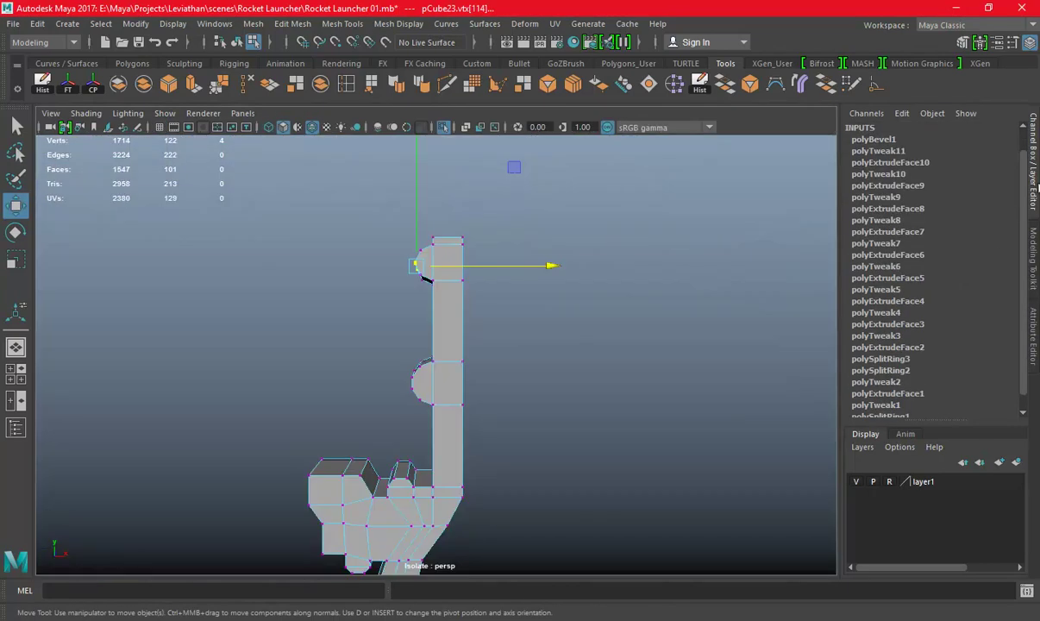
{"action": "mouse_move", "coordinate": [584, 260]}
{"action": "left_mouse_down", "text": "alt"}
{"action": "mouse_move", "coordinate": [714, 350]}
{"action": "mouse_move", "coordinate": [638, 348]}
{"action": "mouse_move", "coordinate": [573, 267]}
{"action": "left_mouse_up", "text": "alt"}
{"action": "key", "text": "F8"}
{"action": "mouse_move", "coordinate": [619, 351]}
{"action": "left_mouse_down", "text": "alt"}
{"action": "mouse_move", "coordinate": [482, 327]}
{"action": "mouse_move", "coordinate": [678, 340]}
{"action": "left_mouse_up", "text": "alt"}
{"action": "left_click", "coordinate": [421, 83]}
{"action": "key", "text": "Return"}
{"action": "left_click_drag", "start_coordinate": [476, 316], "coordinate": [520, 379], "text": "alt"}
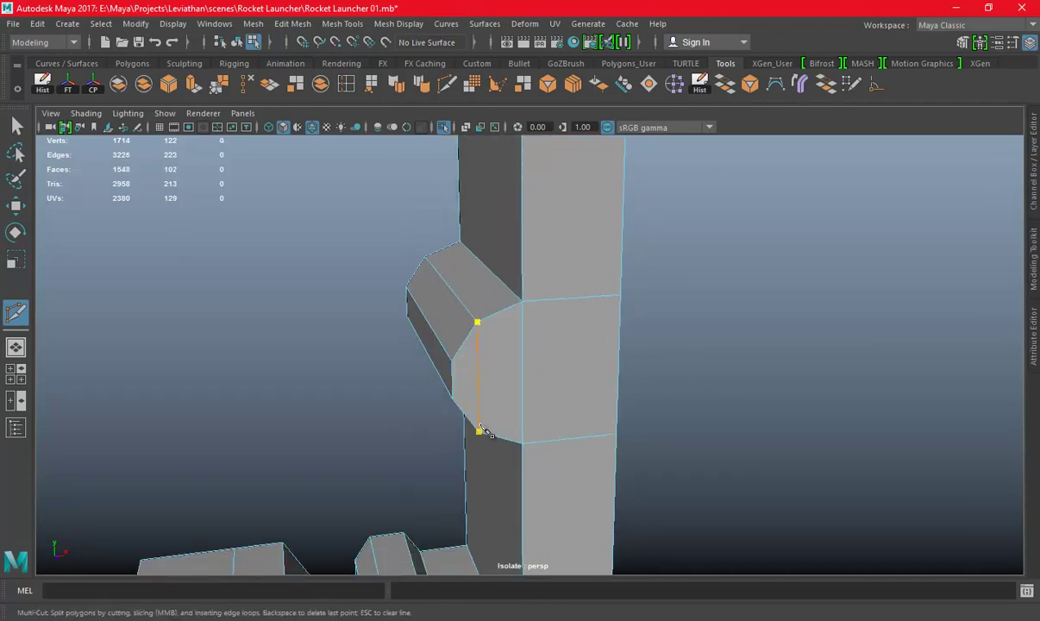
{"action": "right_click_drag", "start_coordinate": [487, 365], "coordinate": [597, 409], "text": "alt"}
{"action": "left_click_drag", "start_coordinate": [596, 408], "coordinate": [561, 302], "text": "alt"}
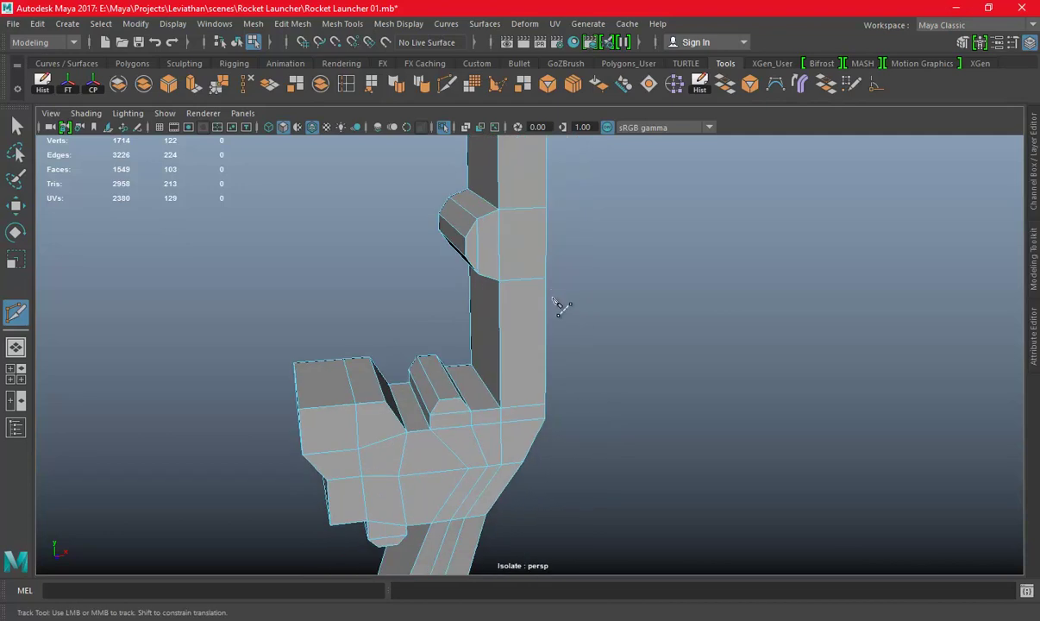
{"action": "right_click_drag", "start_coordinate": [561, 302], "coordinate": [604, 324], "text": "alt"}
Turn off Isolate Select to show the whole launcher and select pCube23
{"action": "key", "text": "w"}
{"action": "left_click", "coordinate": [604, 174]}
{"action": "mouse_move", "coordinate": [604, 174]}
{"action": "left_mouse_down", "text": "alt"}
{"action": "mouse_move", "coordinate": [378, 190]}
{"action": "mouse_move", "coordinate": [435, 140]}
{"action": "left_mouse_up", "text": "alt"}
{"action": "left_click", "coordinate": [443, 128]}
{"action": "mouse_move", "coordinate": [575, 232]}
{"action": "left_mouse_down", "text": "alt"}
{"action": "mouse_move", "coordinate": [619, 246]}
{"action": "mouse_move", "coordinate": [631, 269]}
{"action": "mouse_move", "coordinate": [584, 278]}
{"action": "mouse_move", "coordinate": [712, 288]}
{"action": "mouse_move", "coordinate": [728, 246]}
{"action": "mouse_move", "coordinate": [611, 251]}
{"action": "mouse_move", "coordinate": [483, 301]}
{"action": "mouse_move", "coordinate": [534, 276]}
{"action": "mouse_move", "coordinate": [589, 278]}
{"action": "mouse_move", "coordinate": [572, 293]}
{"action": "mouse_move", "coordinate": [447, 298]}
{"action": "left_mouse_up", "text": "alt"}
{"action": "left_click", "coordinate": [556, 269]}
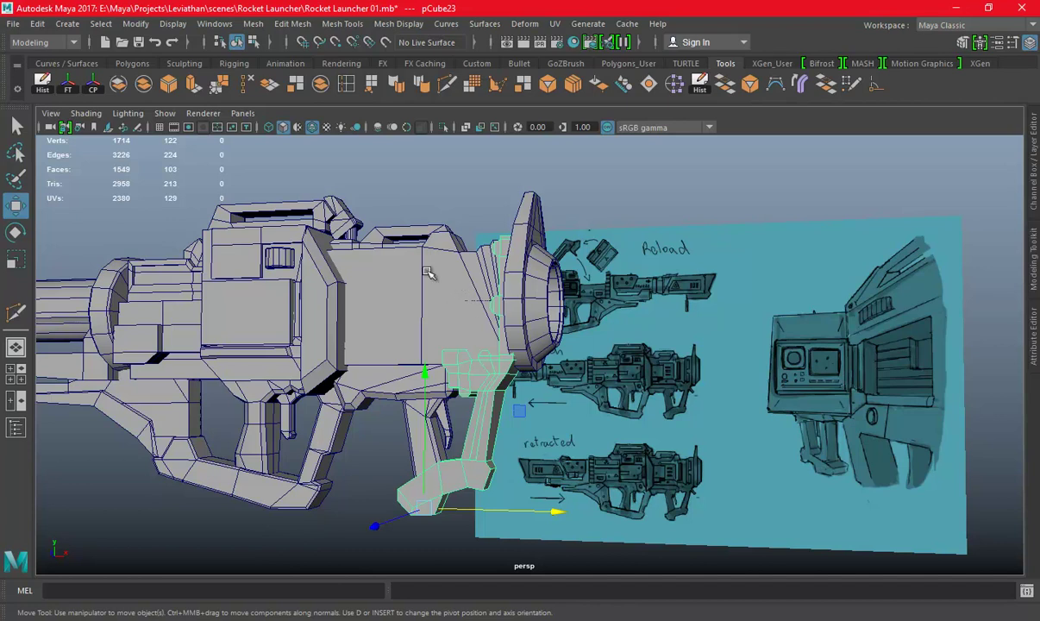
Scale grip piece pCube23 along Z to about 1.417 beneath the launcher body
{"action": "left_click_drag", "start_coordinate": [603, 354], "coordinate": [573, 357], "text": "alt"}
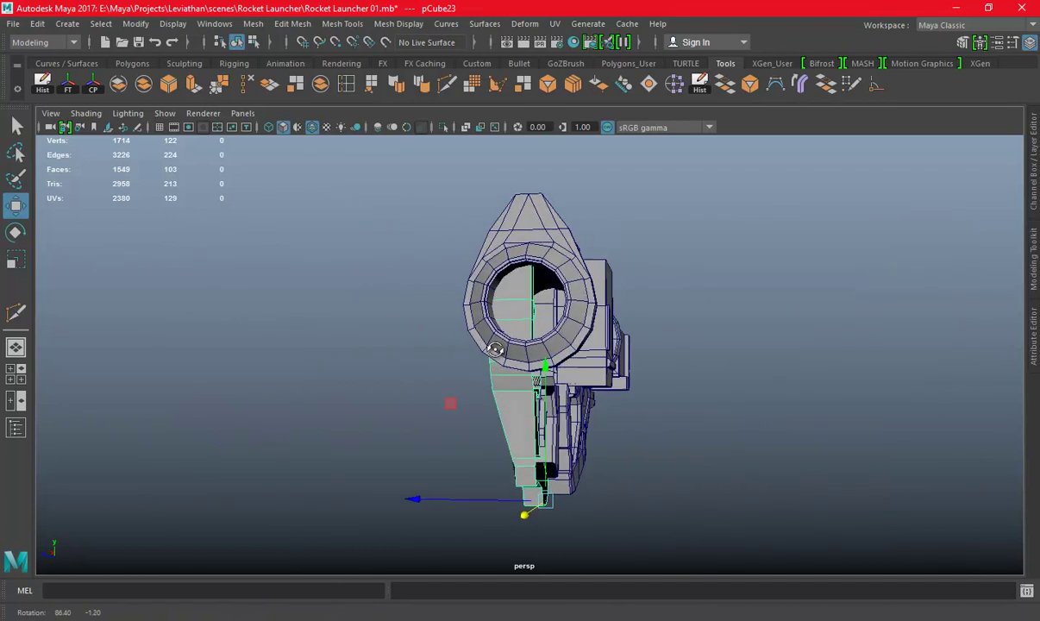
{"action": "key", "text": "e"}
{"action": "key", "text": "r"}
{"action": "mouse_move", "coordinate": [347, 506]}
{"action": "left_mouse_down"}
{"action": "mouse_move", "coordinate": [335, 509]}
{"action": "mouse_move", "coordinate": [350, 487]}
{"action": "mouse_move", "coordinate": [563, 463]}
{"action": "mouse_move", "coordinate": [631, 480]}
{"action": "mouse_move", "coordinate": [538, 541]}
{"action": "left_mouse_up"}
{"action": "left_click_drag", "start_coordinate": [518, 500], "coordinate": [574, 514], "text": "alt"}
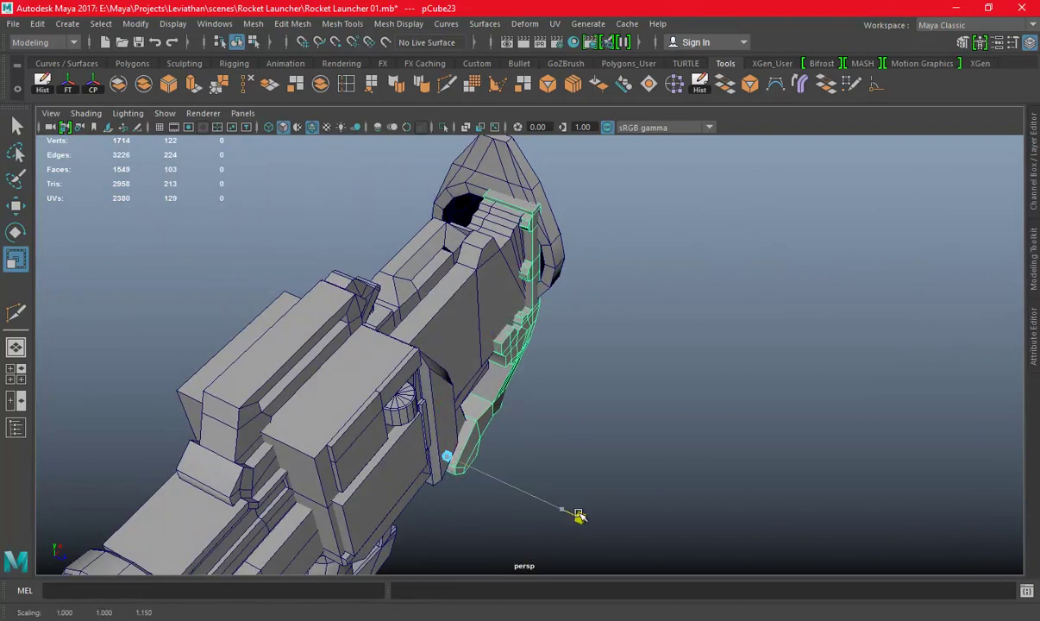
{"action": "mouse_move", "coordinate": [610, 377]}
{"action": "left_mouse_down", "text": "alt"}
{"action": "mouse_move", "coordinate": [682, 388]}
{"action": "mouse_move", "coordinate": [553, 364]}
{"action": "mouse_move", "coordinate": [631, 382]}
{"action": "left_mouse_up", "text": "alt"}
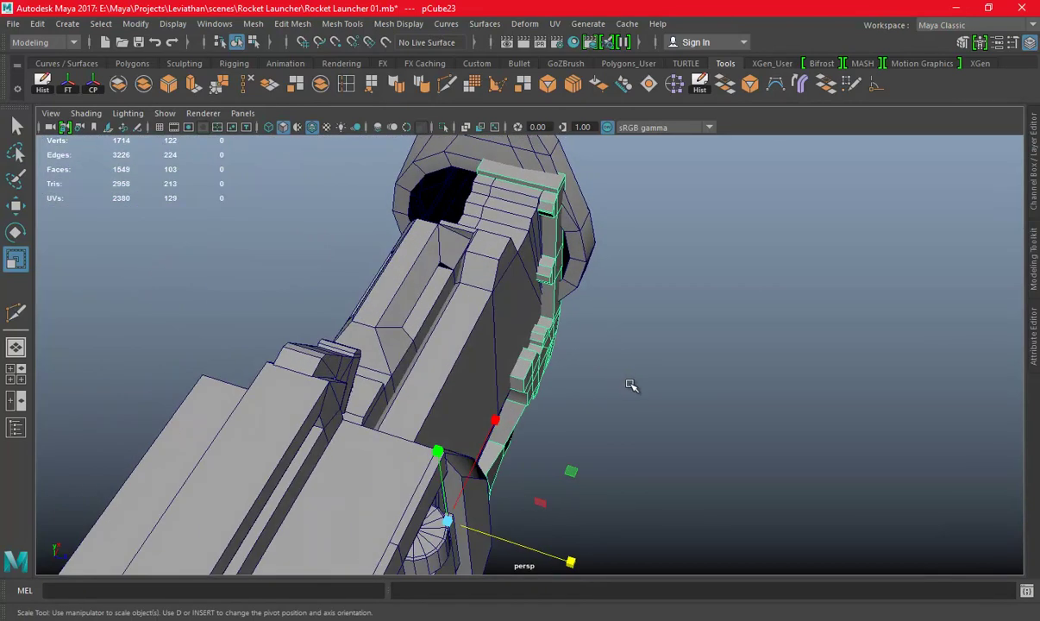
{"action": "mouse_move", "coordinate": [577, 550]}
{"action": "left_mouse_down"}
{"action": "mouse_move", "coordinate": [513, 439]}
{"action": "mouse_move", "coordinate": [397, 437]}
{"action": "mouse_move", "coordinate": [595, 438]}
{"action": "mouse_move", "coordinate": [541, 431]}
{"action": "mouse_move", "coordinate": [601, 531]}
{"action": "mouse_move", "coordinate": [582, 528]}
{"action": "left_mouse_up"}
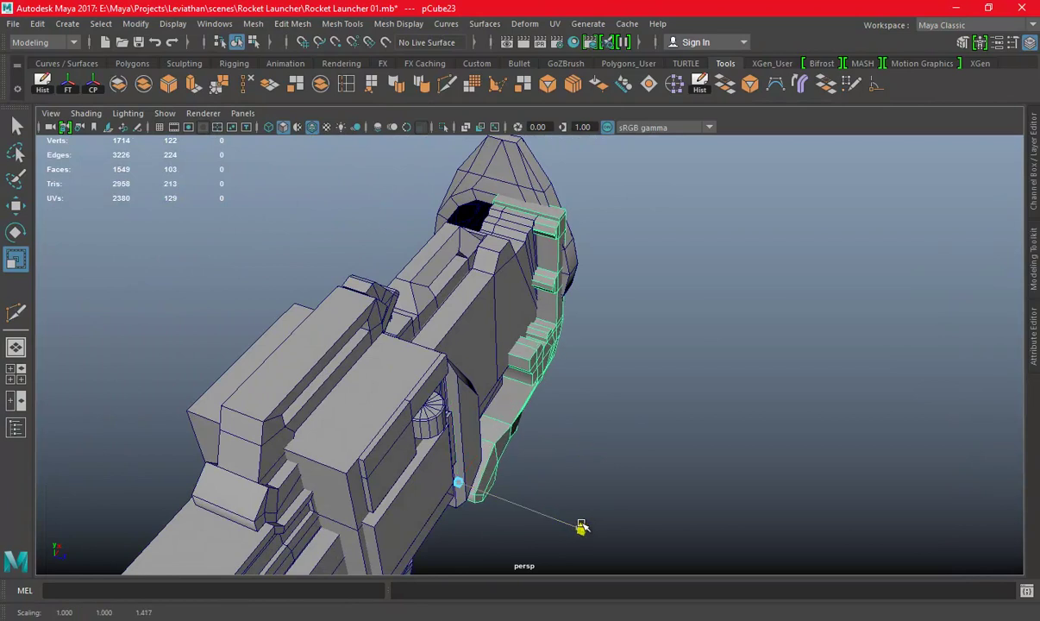
{"action": "mouse_move", "coordinate": [658, 401]}
{"action": "left_mouse_down", "text": "alt"}
{"action": "mouse_move", "coordinate": [565, 339]}
{"action": "mouse_move", "coordinate": [599, 377]}
{"action": "mouse_move", "coordinate": [622, 309]}
{"action": "left_mouse_up", "text": "alt"}
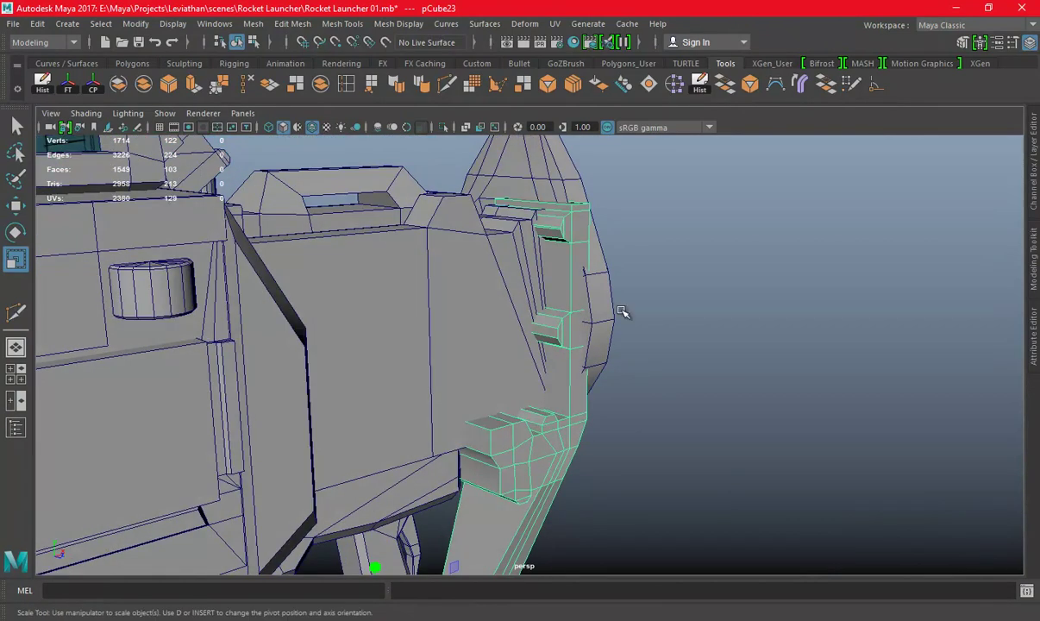
{"action": "key", "text": "space"}
{"action": "key", "text": "space"}
{"action": "scroll", "coordinate": [434, 293], "scroll_direction": "down", "scroll_amount": 3}
Select the grip's top vertices, then move and tilt them to fit the barrel rim
{"action": "right_click", "coordinate": [702, 186]}
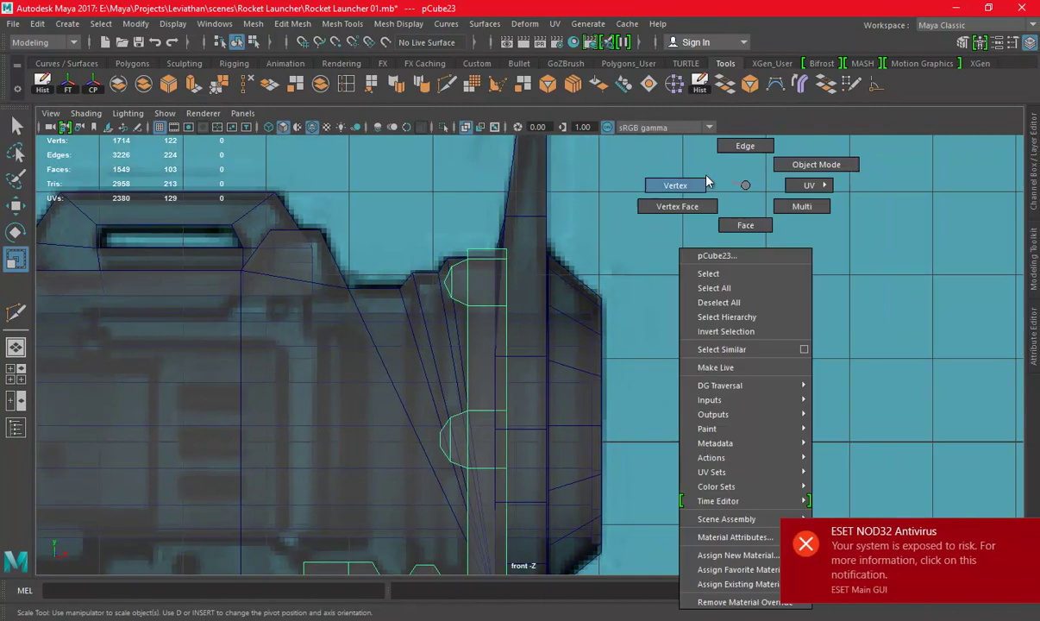
{"action": "left_click_drag", "start_coordinate": [488, 271], "coordinate": [518, 306]}
{"action": "key", "text": "space"}
{"action": "key", "text": "space"}
{"action": "mouse_move", "coordinate": [678, 304]}
{"action": "left_mouse_down", "text": "alt"}
{"action": "mouse_move", "coordinate": [627, 298]}
{"action": "mouse_move", "coordinate": [658, 211]}
{"action": "left_mouse_up", "text": "alt"}
{"action": "left_click_drag", "start_coordinate": [608, 297], "coordinate": [730, 356], "text": "alt"}
{"action": "key", "text": "w"}
{"action": "key", "text": "e"}
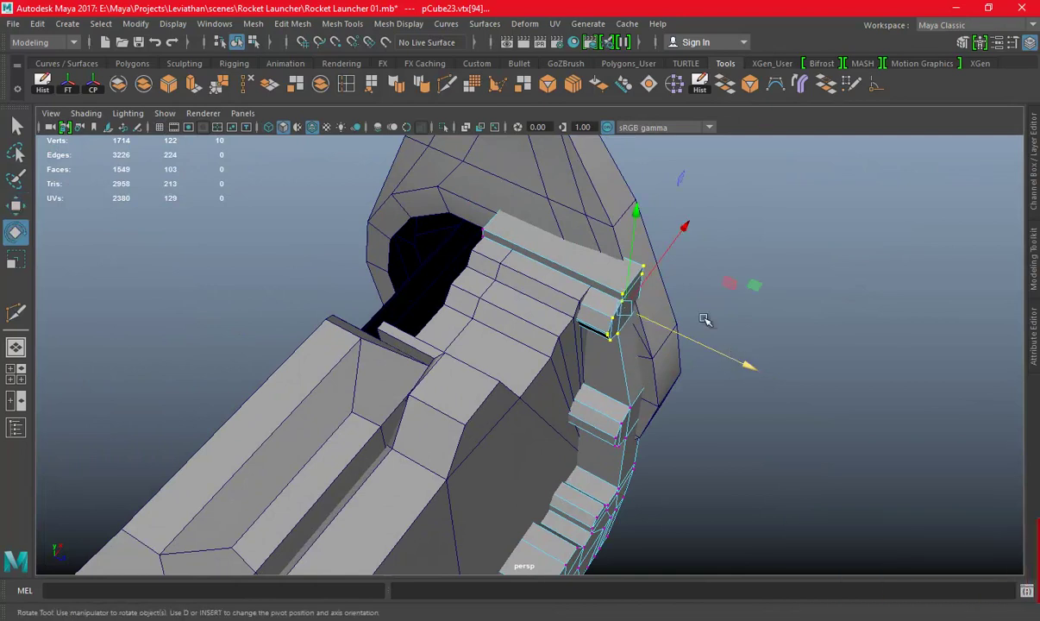
{"action": "left_click_drag", "start_coordinate": [696, 256], "coordinate": [666, 231]}
{"action": "key", "text": "w"}
{"action": "left_click_drag", "start_coordinate": [731, 348], "coordinate": [726, 355]}
Return the grip piece to object mode and save the scene
{"action": "left_click_drag", "start_coordinate": [641, 342], "coordinate": [710, 262], "text": "alt"}
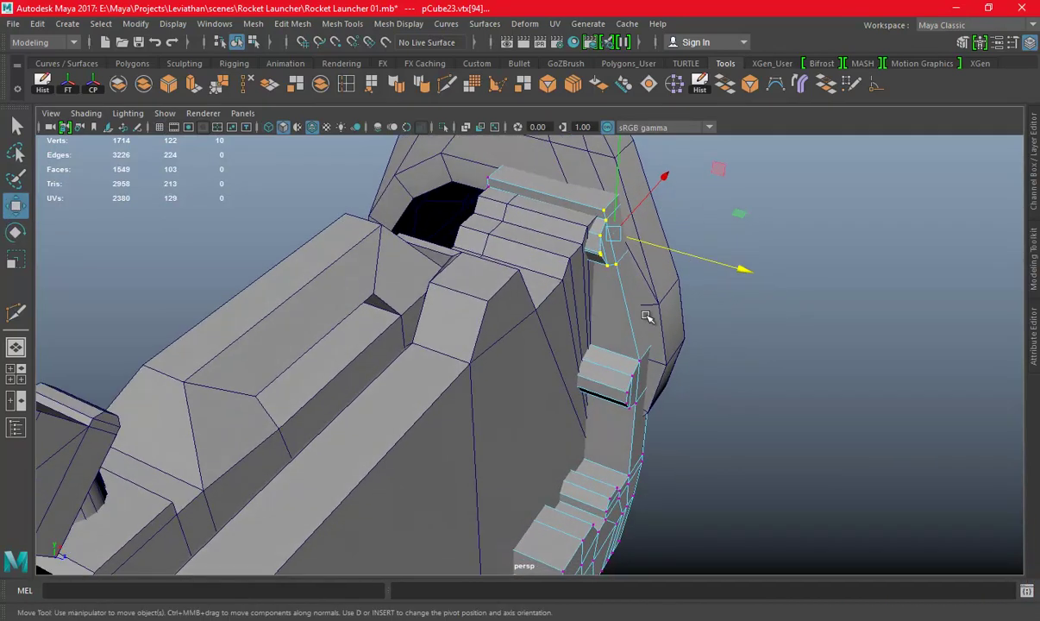
{"action": "mouse_move", "coordinate": [636, 397]}
{"action": "left_mouse_down", "text": "alt"}
{"action": "mouse_move", "coordinate": [409, 363]}
{"action": "mouse_move", "coordinate": [517, 327]}
{"action": "mouse_move", "coordinate": [545, 219]}
{"action": "left_mouse_up", "text": "alt"}
{"action": "mouse_move", "coordinate": [546, 219]}
{"action": "right_mouse_down"}
{"action": "mouse_move", "coordinate": [547, 276]}
{"action": "mouse_move", "coordinate": [708, 225]}
{"action": "right_mouse_up"}
{"action": "mouse_move", "coordinate": [707, 225]}
{"action": "left_mouse_down", "text": "alt"}
{"action": "mouse_move", "coordinate": [588, 244]}
{"action": "mouse_move", "coordinate": [560, 380]}
{"action": "mouse_move", "coordinate": [726, 268]}
{"action": "mouse_move", "coordinate": [638, 281]}
{"action": "mouse_move", "coordinate": [679, 274]}
{"action": "left_mouse_up", "text": "alt"}
{"action": "key", "text": "ctrl+s"}
Select pCube23 and switch to face selection, viewing the side panel
{"action": "left_click", "coordinate": [518, 379]}
{"action": "key", "text": "w"}
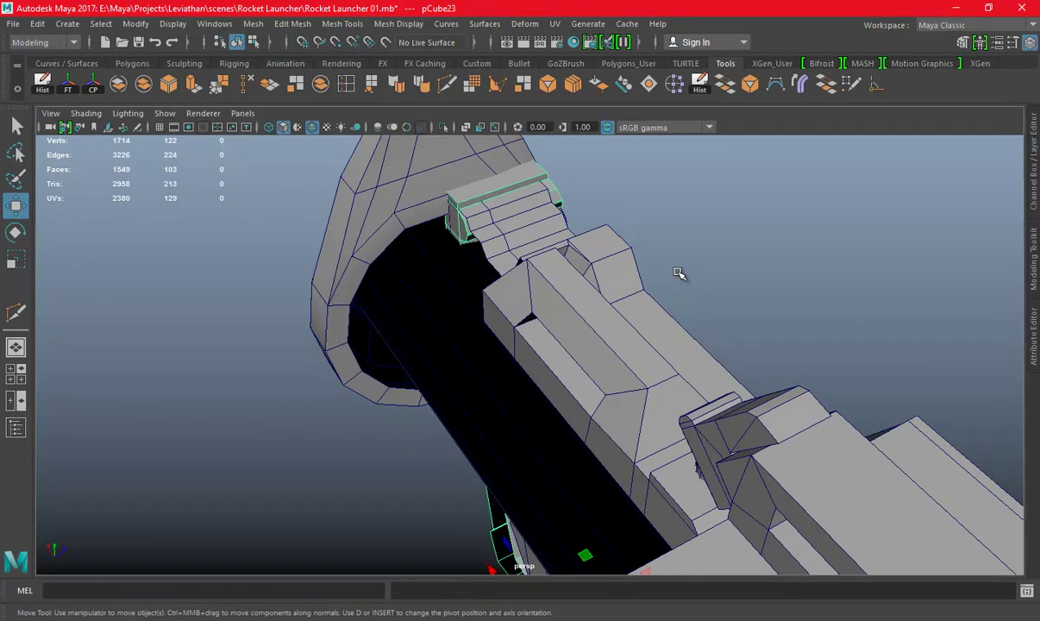
{"action": "mouse_move", "coordinate": [510, 274]}
{"action": "left_mouse_down", "text": "alt"}
{"action": "mouse_move", "coordinate": [754, 260]}
{"action": "mouse_move", "coordinate": [734, 342]}
{"action": "left_mouse_up", "text": "alt"}
{"action": "right_click_drag", "start_coordinate": [650, 226], "coordinate": [657, 259]}
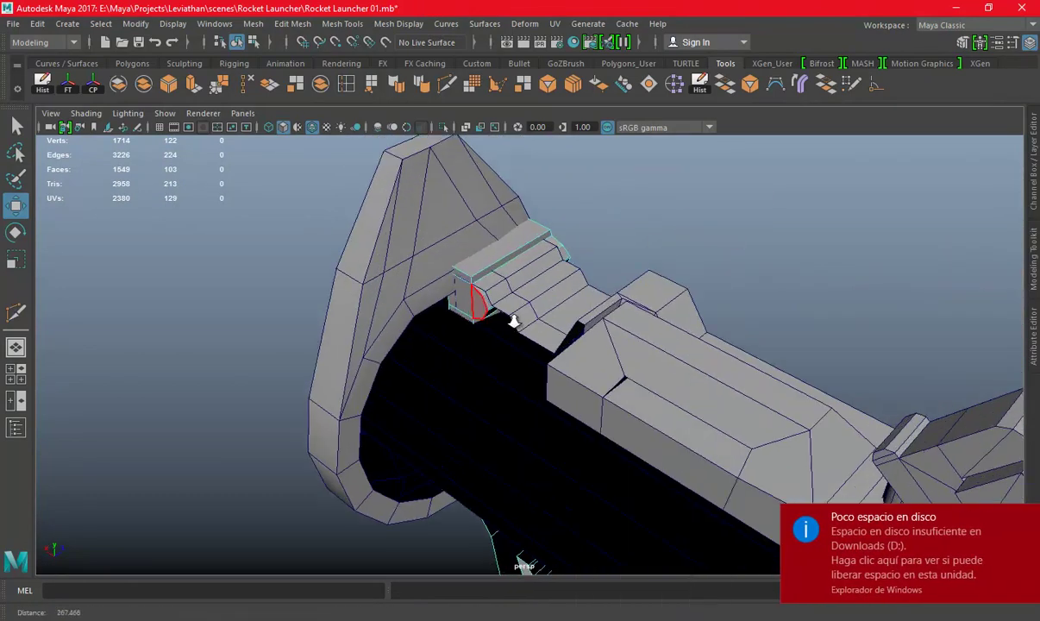
{"action": "scroll", "coordinate": [638, 215], "scroll_direction": "up", "scroll_amount": 3}
{"action": "mouse_move", "coordinate": [632, 129]}
{"action": "left_mouse_down", "text": "alt"}
{"action": "mouse_move", "coordinate": [598, 285]}
{"action": "mouse_move", "coordinate": [546, 309]}
{"action": "mouse_move", "coordinate": [546, 321]}
{"action": "mouse_move", "coordinate": [615, 298]}
{"action": "mouse_move", "coordinate": [608, 316]}
{"action": "mouse_move", "coordinate": [495, 339]}
{"action": "mouse_move", "coordinate": [590, 332]}
{"action": "mouse_move", "coordinate": [602, 348]}
{"action": "mouse_move", "coordinate": [634, 329]}
{"action": "mouse_move", "coordinate": [552, 327]}
{"action": "mouse_move", "coordinate": [641, 290]}
{"action": "mouse_move", "coordinate": [573, 290]}
{"action": "mouse_move", "coordinate": [401, 422]}
{"action": "left_mouse_up", "text": "alt"}
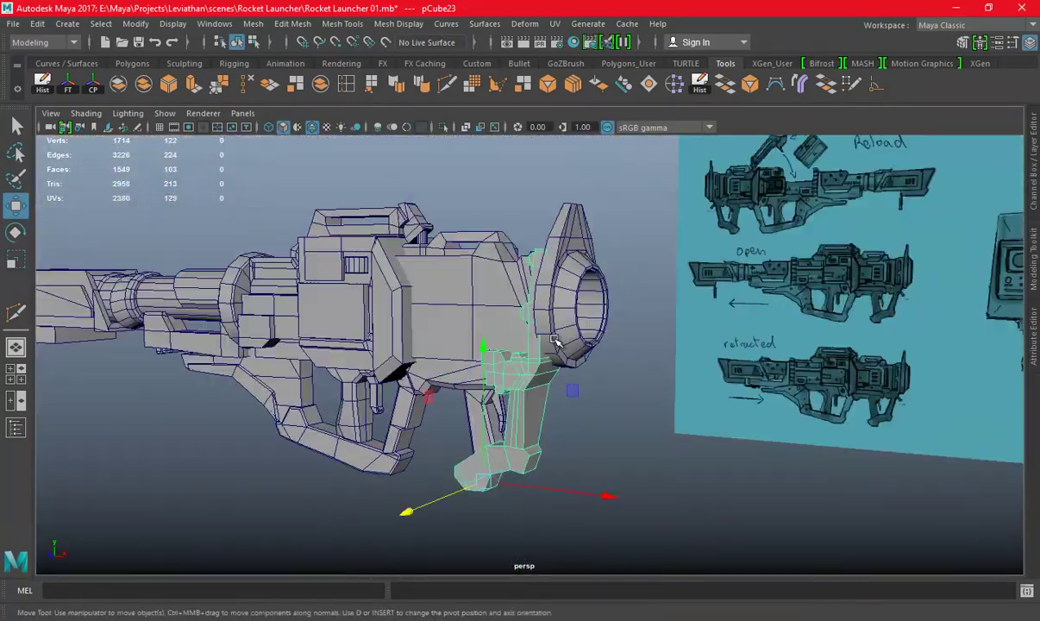
{"action": "key", "text": "space"}
{"action": "mouse_move", "coordinate": [514, 558]}
{"action": "middle_mouse_down", "text": "alt"}
{"action": "mouse_move", "coordinate": [463, 383]}
{"action": "mouse_move", "coordinate": [534, 316]}
{"action": "middle_mouse_up", "text": "alt"}
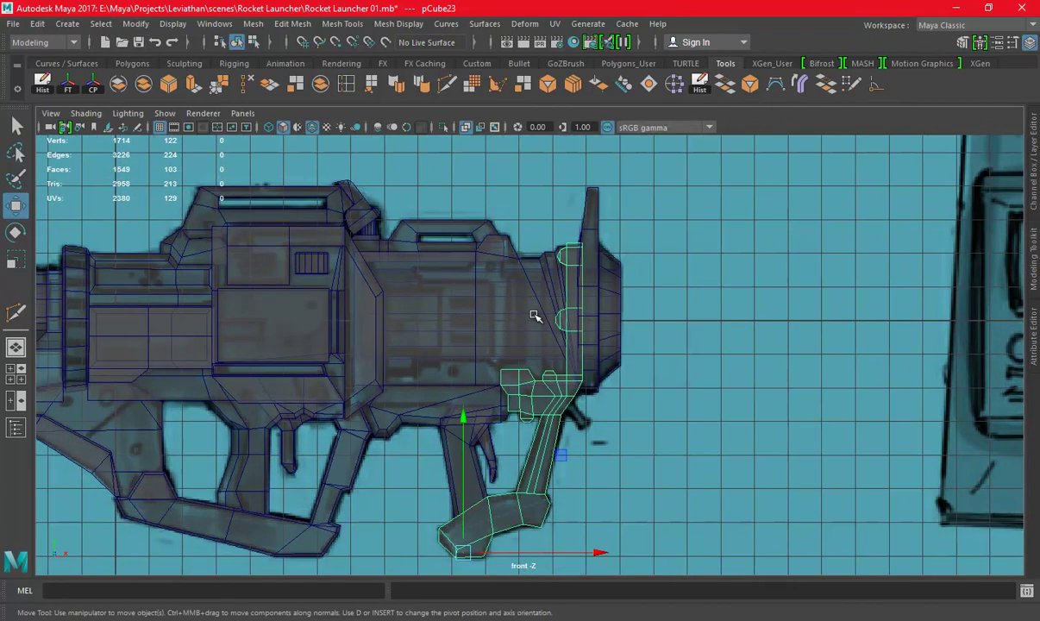
{"action": "scroll", "coordinate": [541, 324], "scroll_direction": "up", "scroll_amount": 2}
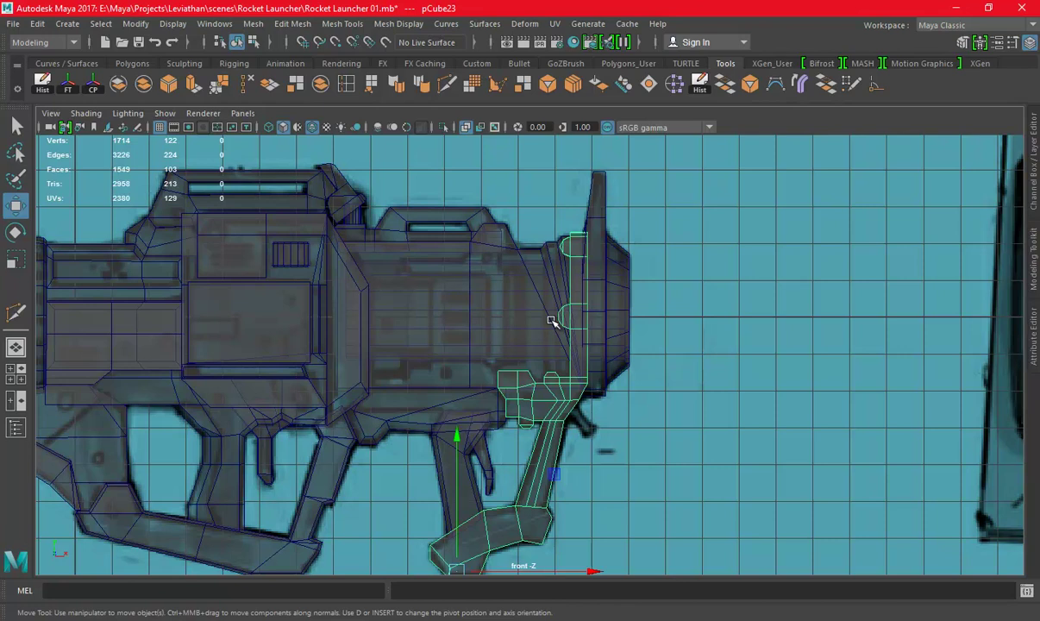
{"action": "scroll", "coordinate": [523, 333], "scroll_direction": "up", "scroll_amount": 1}
{"action": "scroll", "coordinate": [622, 294], "scroll_direction": "up", "scroll_amount": 2}
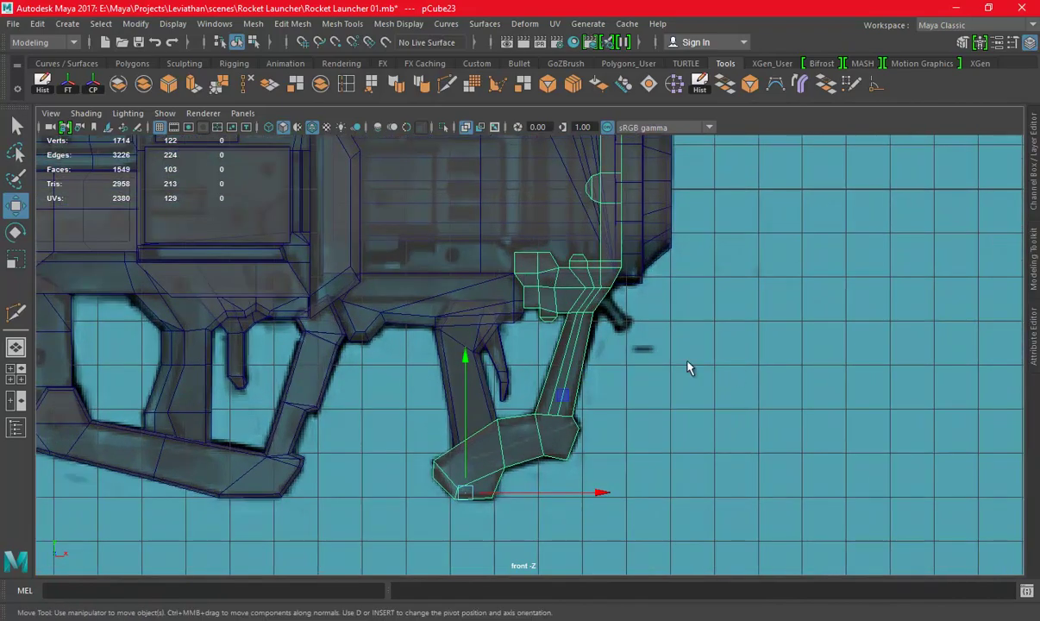
{"action": "key", "text": "ctrl+s"}
{"action": "key", "text": "space"}
{"action": "left_click_drag", "start_coordinate": [714, 302], "coordinate": [598, 395], "text": "alt"}
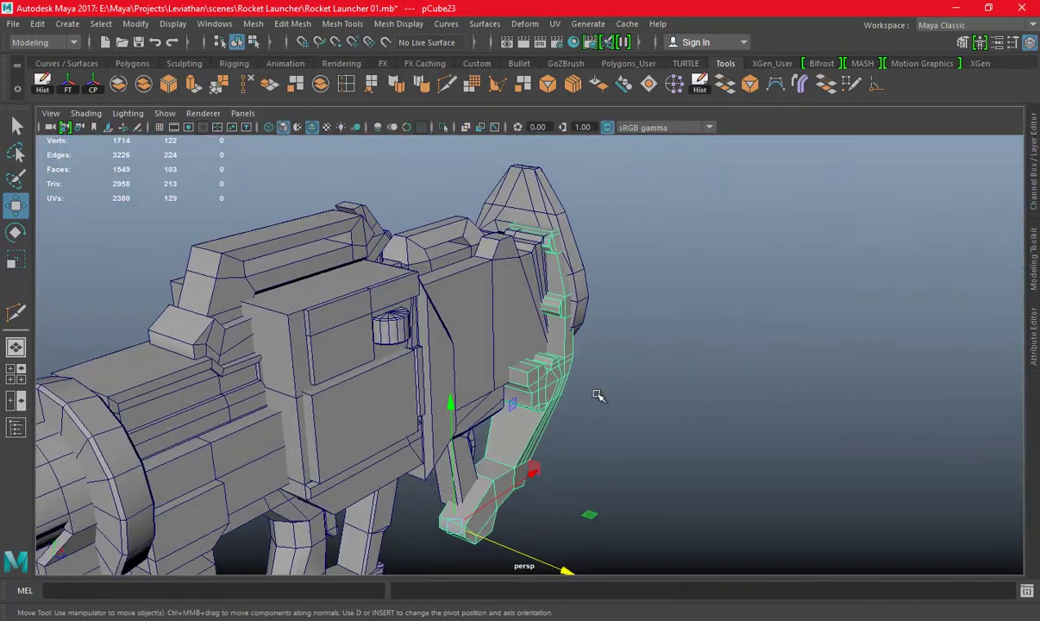
{"action": "scroll", "coordinate": [750, 334], "scroll_direction": "up", "scroll_amount": 3}
{"action": "mouse_move", "coordinate": [750, 335]}
{"action": "left_mouse_down", "text": "alt"}
{"action": "mouse_move", "coordinate": [696, 283]}
{"action": "mouse_move", "coordinate": [643, 354]}
{"action": "mouse_move", "coordinate": [367, 345]}
{"action": "left_mouse_up", "text": "alt"}
{"action": "right_click_drag", "start_coordinate": [358, 292], "coordinate": [308, 225]}
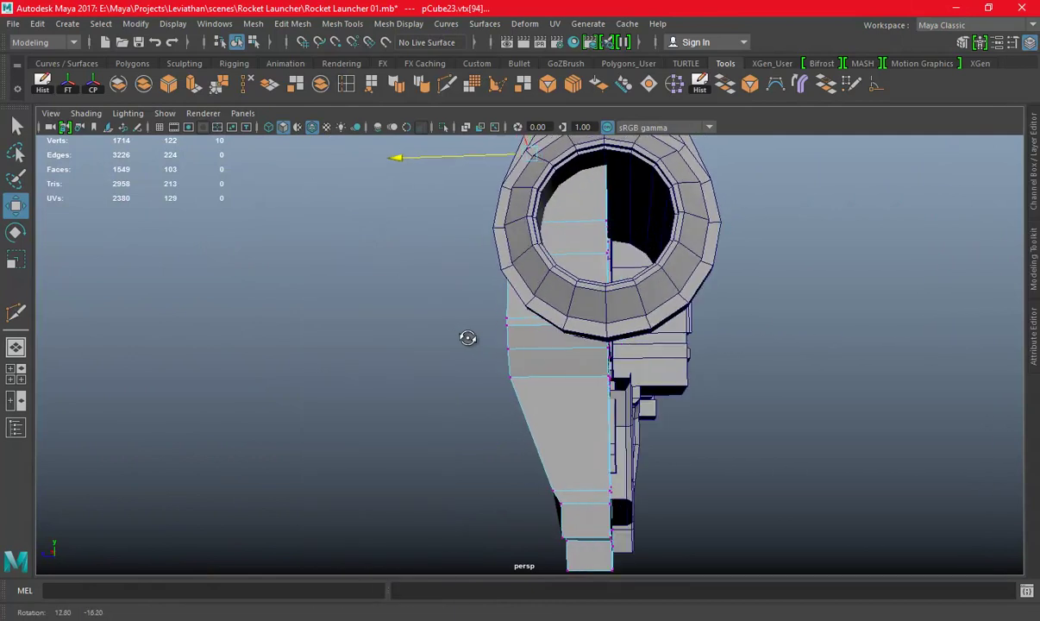
Select the panel's middle vertices and rotate and move them to hug the launcher body
{"action": "left_click_drag", "start_coordinate": [475, 340], "coordinate": [484, 323], "text": "alt"}
{"action": "left_click_drag", "start_coordinate": [534, 404], "coordinate": [793, 427]}
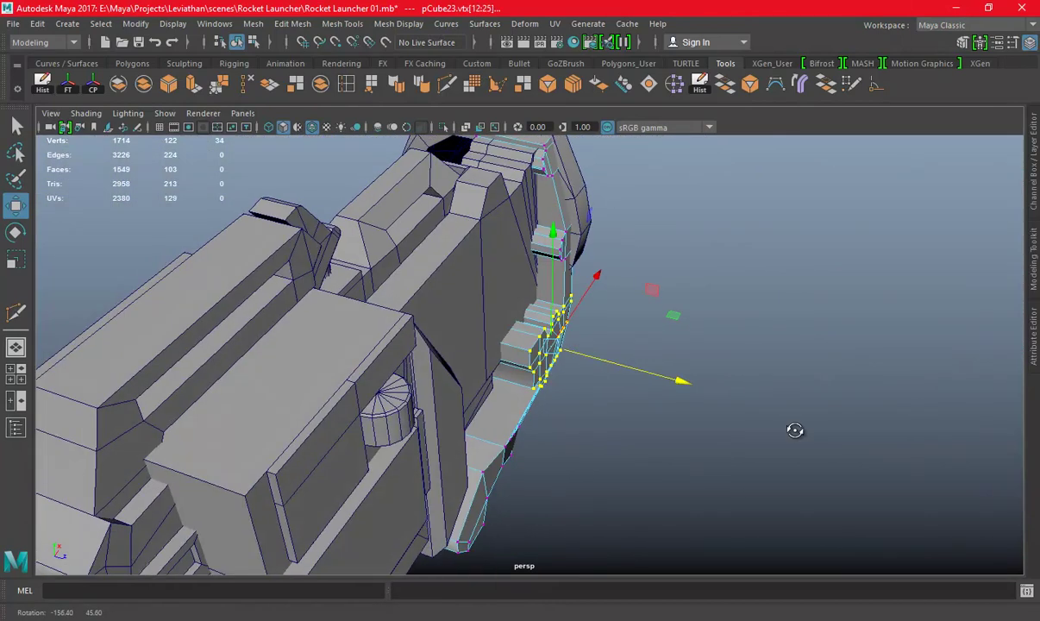
{"action": "left_click_drag", "start_coordinate": [651, 377], "coordinate": [621, 339], "text": "alt"}
{"action": "key", "text": "e"}
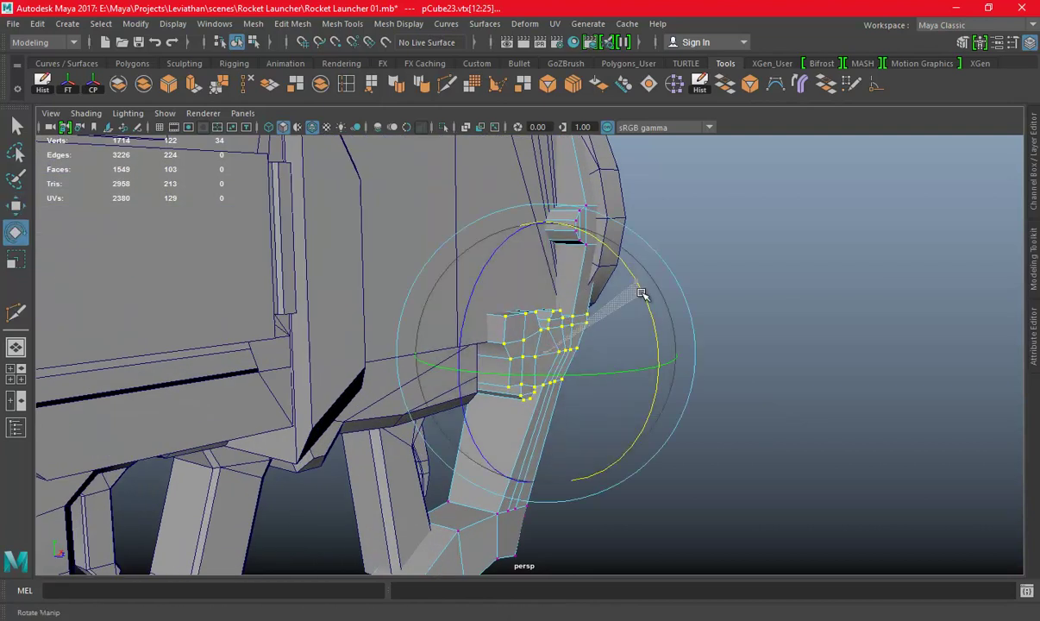
{"action": "mouse_move", "coordinate": [644, 297]}
{"action": "left_mouse_down", "text": "alt"}
{"action": "mouse_move", "coordinate": [718, 311]}
{"action": "mouse_move", "coordinate": [522, 398]}
{"action": "mouse_move", "coordinate": [571, 409]}
{"action": "left_mouse_up", "text": "alt"}
{"action": "left_click", "coordinate": [521, 398]}
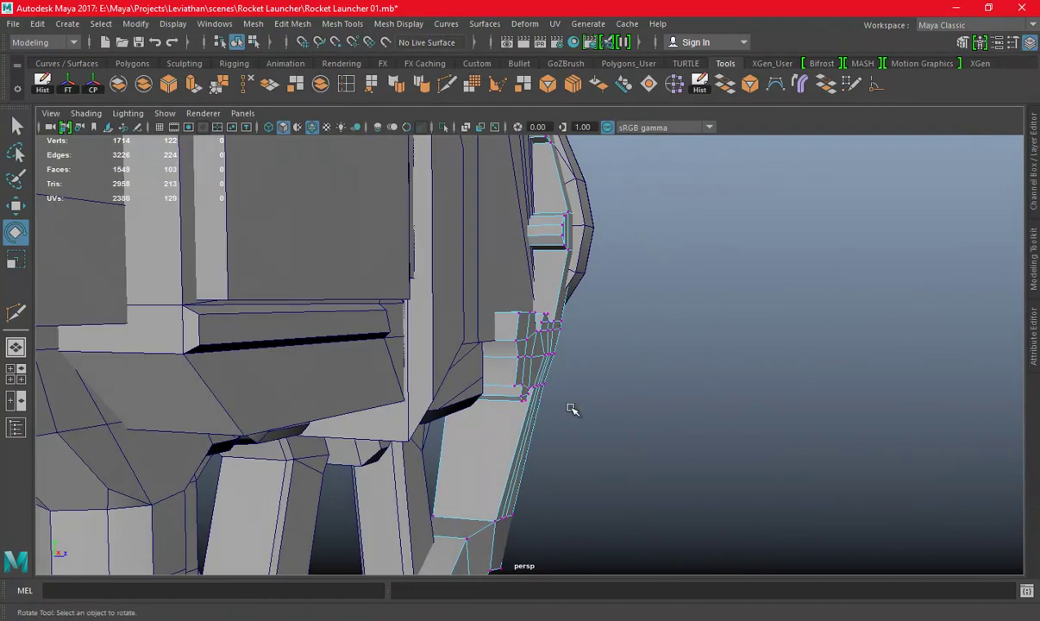
{"action": "left_click_drag", "start_coordinate": [512, 383], "coordinate": [513, 384]}
{"action": "mouse_move", "coordinate": [719, 390]}
{"action": "left_mouse_down", "text": "alt"}
{"action": "mouse_move", "coordinate": [447, 387]}
{"action": "mouse_move", "coordinate": [417, 397]}
{"action": "mouse_move", "coordinate": [733, 383]}
{"action": "left_mouse_up", "text": "alt"}
{"action": "key", "text": "w"}
{"action": "right_click_drag", "start_coordinate": [732, 382], "coordinate": [759, 343], "text": "alt"}
{"action": "left_click_drag", "start_coordinate": [759, 343], "coordinate": [552, 345], "text": "alt"}
Deselect everything and inspect the panel's fit from several angles, including below
{"action": "key", "text": "F8"}
{"action": "left_click", "coordinate": [745, 248]}
{"action": "mouse_move", "coordinate": [744, 249]}
{"action": "left_mouse_down", "text": "alt"}
{"action": "mouse_move", "coordinate": [768, 341]}
{"action": "mouse_move", "coordinate": [622, 292]}
{"action": "mouse_move", "coordinate": [614, 323]}
{"action": "left_mouse_up", "text": "alt"}
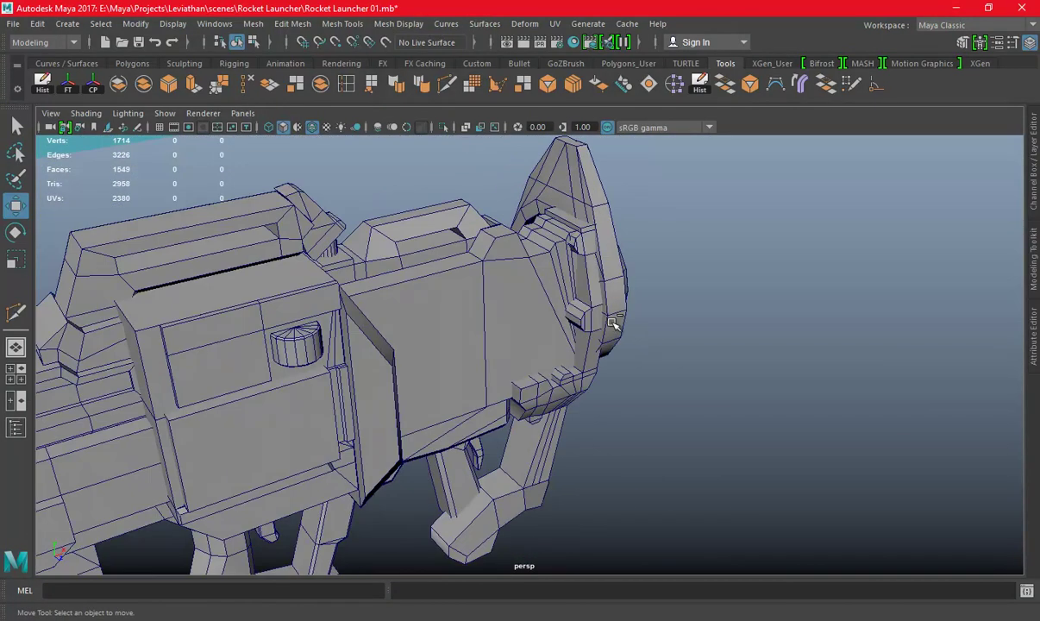
{"action": "mouse_move", "coordinate": [762, 353]}
{"action": "left_mouse_down", "text": "alt"}
{"action": "mouse_move", "coordinate": [604, 345]}
{"action": "mouse_move", "coordinate": [772, 333]}
{"action": "mouse_move", "coordinate": [691, 343]}
{"action": "mouse_move", "coordinate": [718, 358]}
{"action": "left_mouse_up", "text": "alt"}
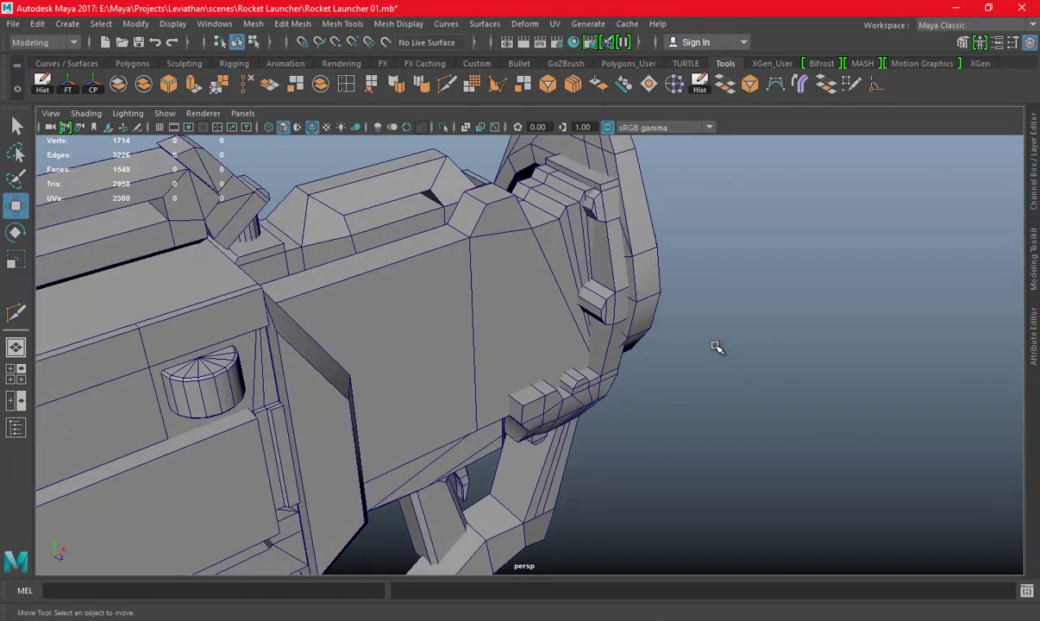
{"action": "mouse_move", "coordinate": [675, 369]}
{"action": "left_mouse_down", "text": "alt"}
{"action": "mouse_move", "coordinate": [562, 366]}
{"action": "mouse_move", "coordinate": [557, 332]}
{"action": "mouse_move", "coordinate": [422, 343]}
{"action": "mouse_move", "coordinate": [517, 388]}
{"action": "mouse_move", "coordinate": [595, 351]}
{"action": "mouse_move", "coordinate": [536, 332]}
{"action": "mouse_move", "coordinate": [785, 315]}
{"action": "mouse_move", "coordinate": [633, 327]}
{"action": "mouse_move", "coordinate": [745, 363]}
{"action": "mouse_move", "coordinate": [659, 309]}
{"action": "mouse_move", "coordinate": [717, 299]}
{"action": "mouse_move", "coordinate": [422, 187]}
{"action": "mouse_move", "coordinate": [578, 293]}
{"action": "left_mouse_up", "text": "alt"}
Save the scene and select the grip piece for moving
{"action": "key", "text": "q"}
{"action": "key", "text": "ctrl+s"}
{"action": "left_click", "coordinate": [562, 365]}
{"action": "key", "text": "w"}
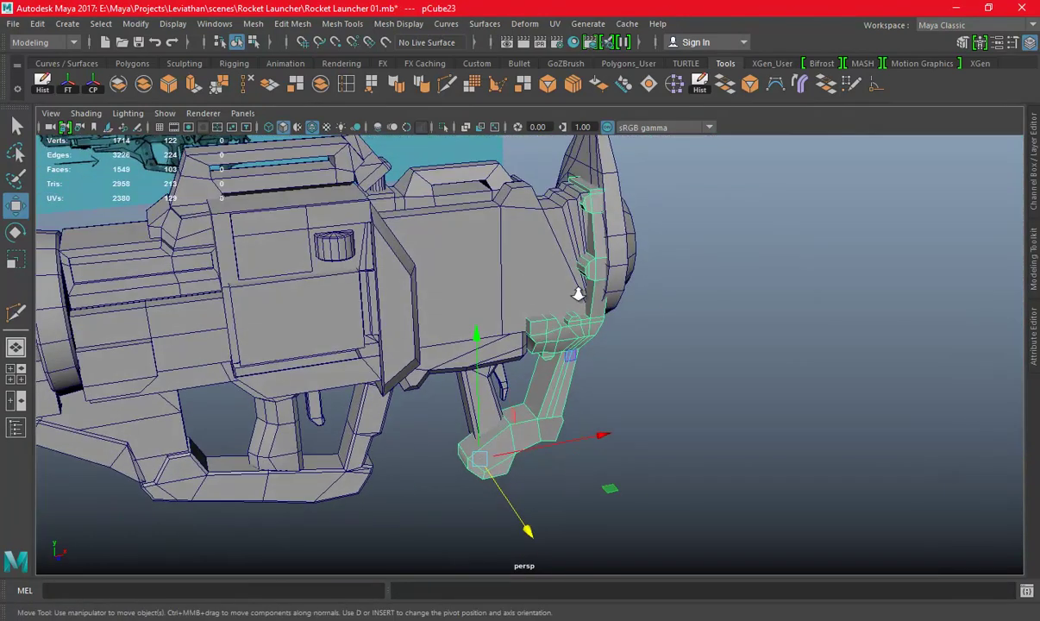
Save the scene and marquee-select the grip parts from the maximised top view
{"action": "key", "text": "ctrl+s"}
{"action": "key", "text": "space"}
{"action": "key", "text": "space"}
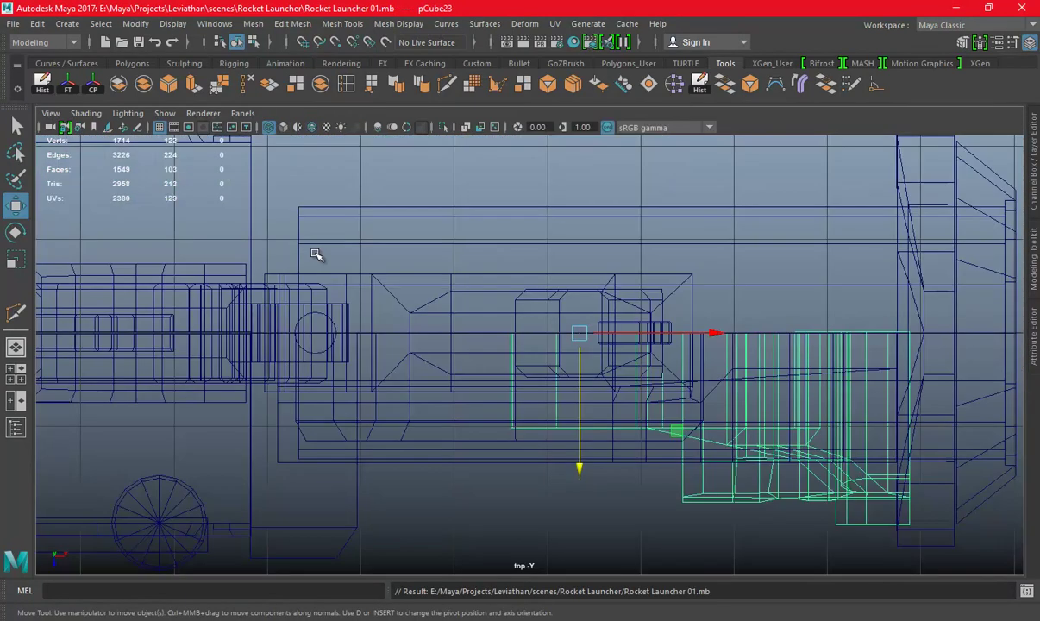
{"action": "scroll", "coordinate": [620, 244], "scroll_direction": "down", "scroll_amount": 2}
{"action": "scroll", "coordinate": [589, 186], "scroll_direction": "down", "scroll_amount": 2}
{"action": "left_click", "coordinate": [591, 207]}
{"action": "mouse_move", "coordinate": [413, 252]}
{"action": "left_mouse_down"}
{"action": "mouse_move", "coordinate": [835, 530]}
{"action": "mouse_move", "coordinate": [792, 477]}
{"action": "left_mouse_up"}
{"action": "left_click_drag", "start_coordinate": [445, 356], "coordinate": [446, 355]}
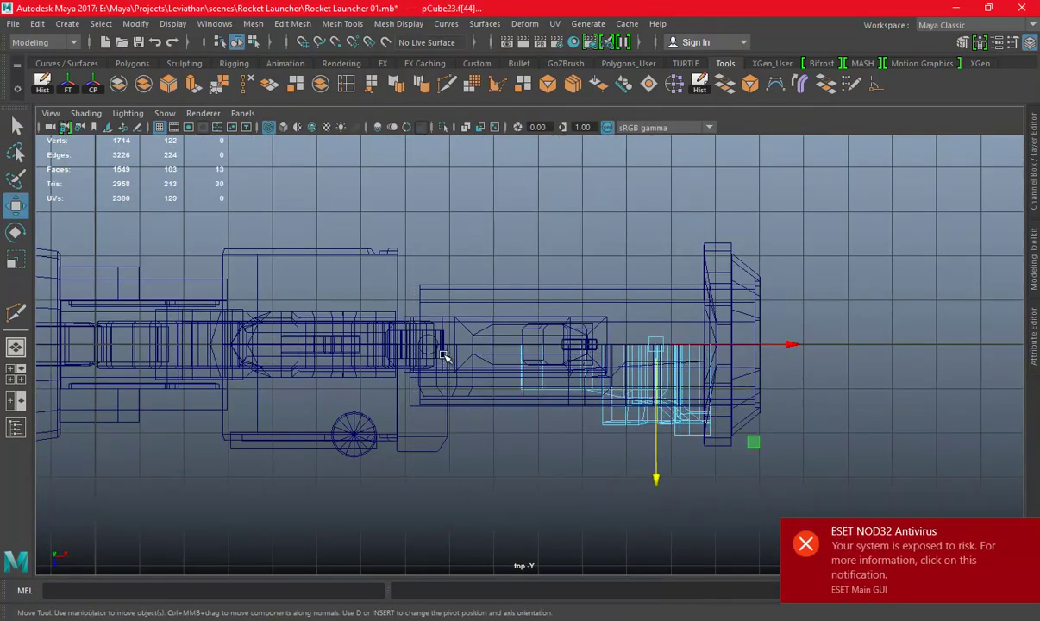
{"action": "key", "text": "space"}
{"action": "key", "text": "space"}
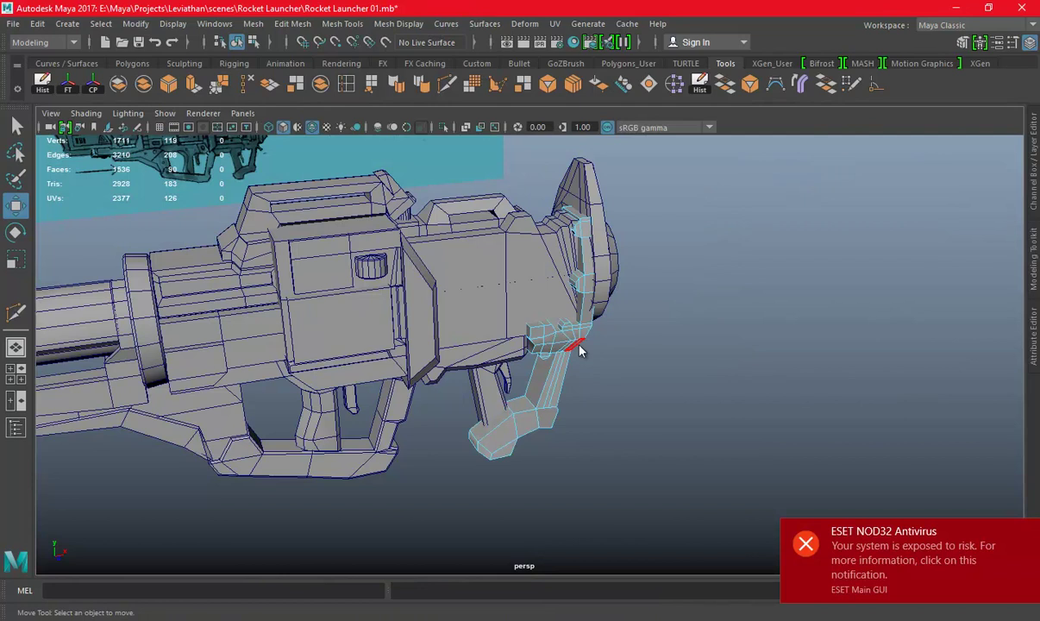
Deselect the grip, dismiss the antivirus notification and orbit the perspective view
{"action": "left_click", "coordinate": [700, 205]}
{"action": "left_click_drag", "start_coordinate": [700, 204], "coordinate": [604, 259], "text": "alt"}
{"action": "scroll", "coordinate": [604, 259], "scroll_direction": "up", "scroll_amount": 3}
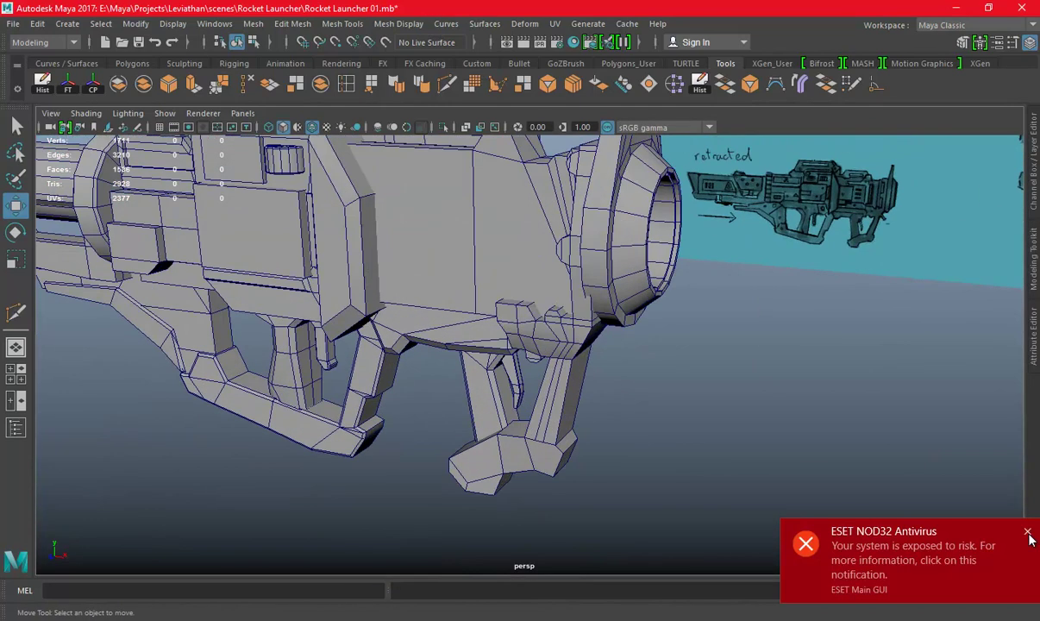
{"action": "left_click", "coordinate": [1028, 532]}
{"action": "left_click_drag", "start_coordinate": [532, 331], "coordinate": [631, 355], "text": "alt"}
Maximise the front view and select body box pCube22
{"action": "key", "text": "space"}
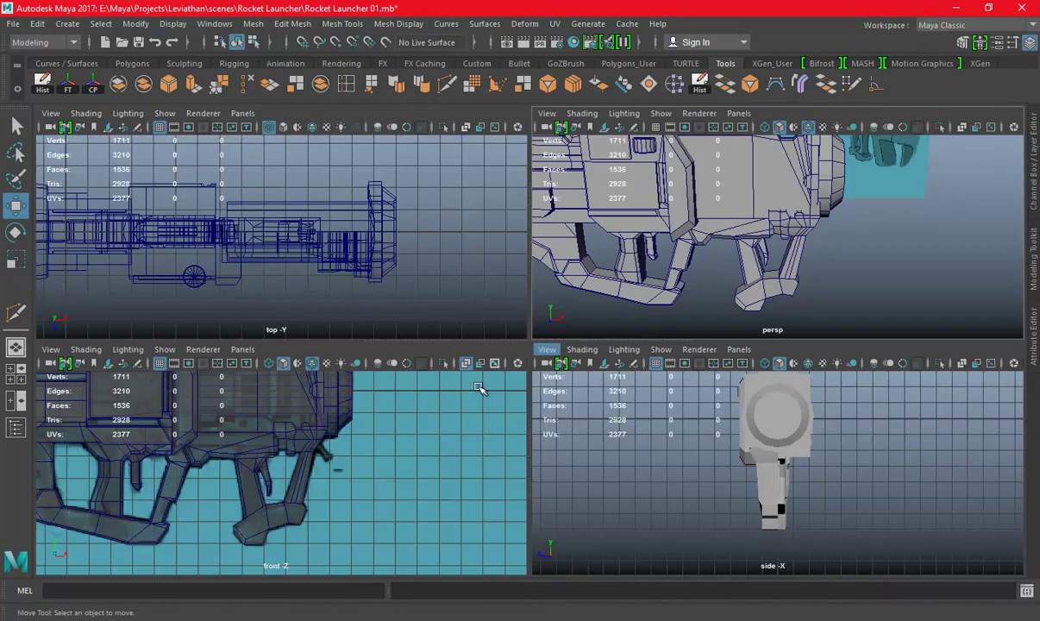
{"action": "key", "text": "space"}
{"action": "scroll", "coordinate": [454, 290], "scroll_direction": "down", "scroll_amount": 2}
{"action": "scroll", "coordinate": [747, 410], "scroll_direction": "up", "scroll_amount": 3}
{"action": "scroll", "coordinate": [500, 349], "scroll_direction": "up", "scroll_amount": 2}
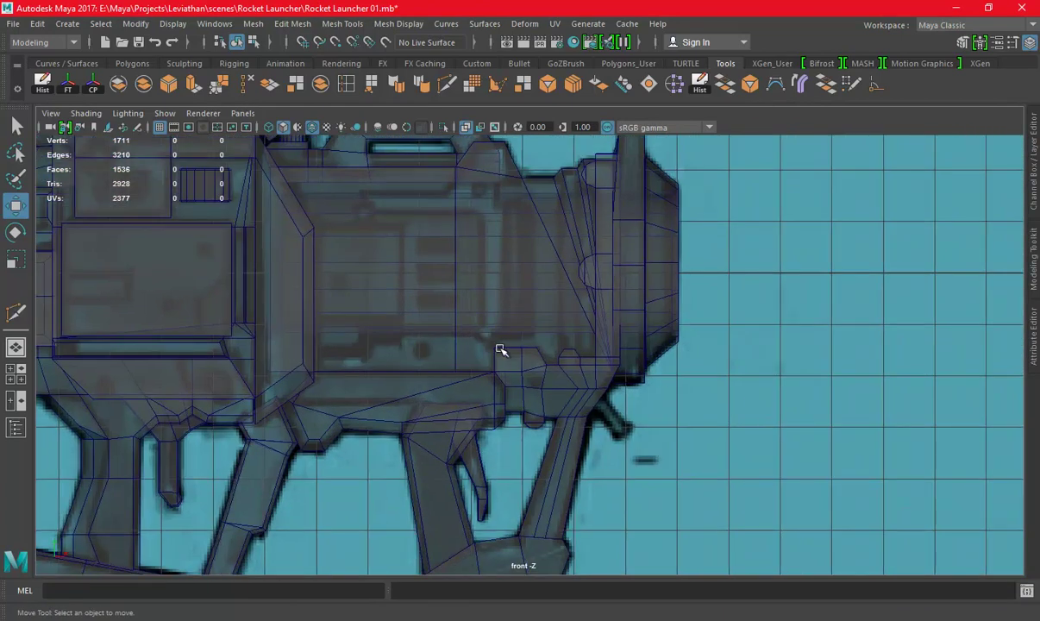
{"action": "scroll", "coordinate": [722, 399], "scroll_direction": "up", "scroll_amount": 3}
{"action": "scroll", "coordinate": [477, 348], "scroll_direction": "down", "scroll_amount": 1}
{"action": "scroll", "coordinate": [634, 389], "scroll_direction": "up", "scroll_amount": 2}
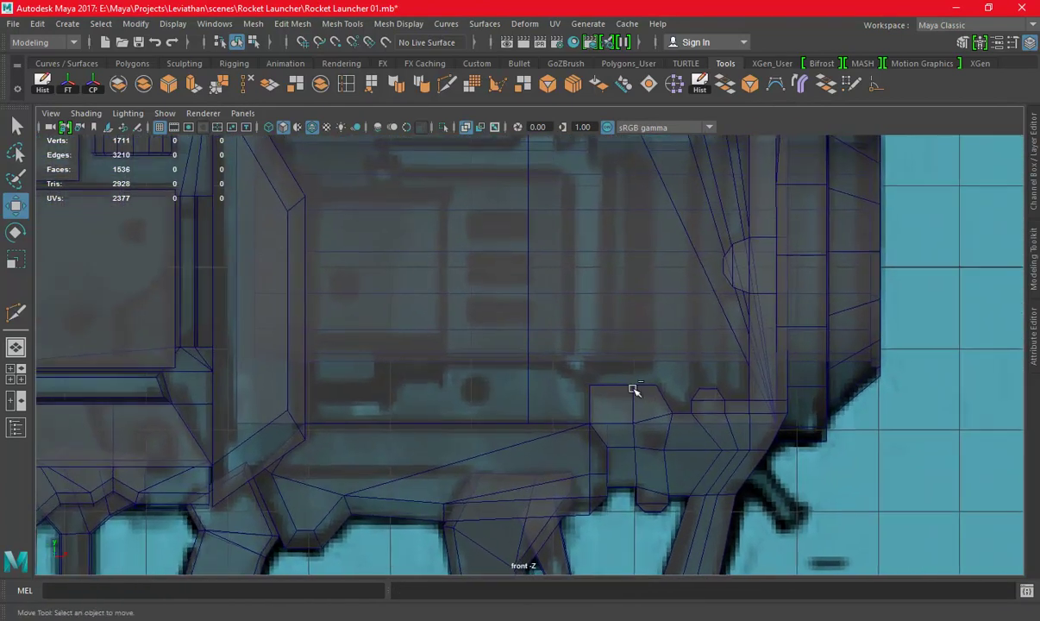
{"action": "scroll", "coordinate": [530, 355], "scroll_direction": "down", "scroll_amount": 1}
{"action": "left_click", "coordinate": [470, 285]}
Save the scene and make pCube22 the live surface
{"action": "key", "text": "space"}
{"action": "key", "text": "space"}
{"action": "mouse_move", "coordinate": [722, 303]}
{"action": "left_mouse_down", "text": "alt"}
{"action": "mouse_move", "coordinate": [779, 311]}
{"action": "mouse_move", "coordinate": [823, 237]}
{"action": "mouse_move", "coordinate": [809, 218]}
{"action": "mouse_move", "coordinate": [709, 258]}
{"action": "left_mouse_up", "text": "alt"}
{"action": "key", "text": "ctrl+s"}
{"action": "key", "text": "space"}
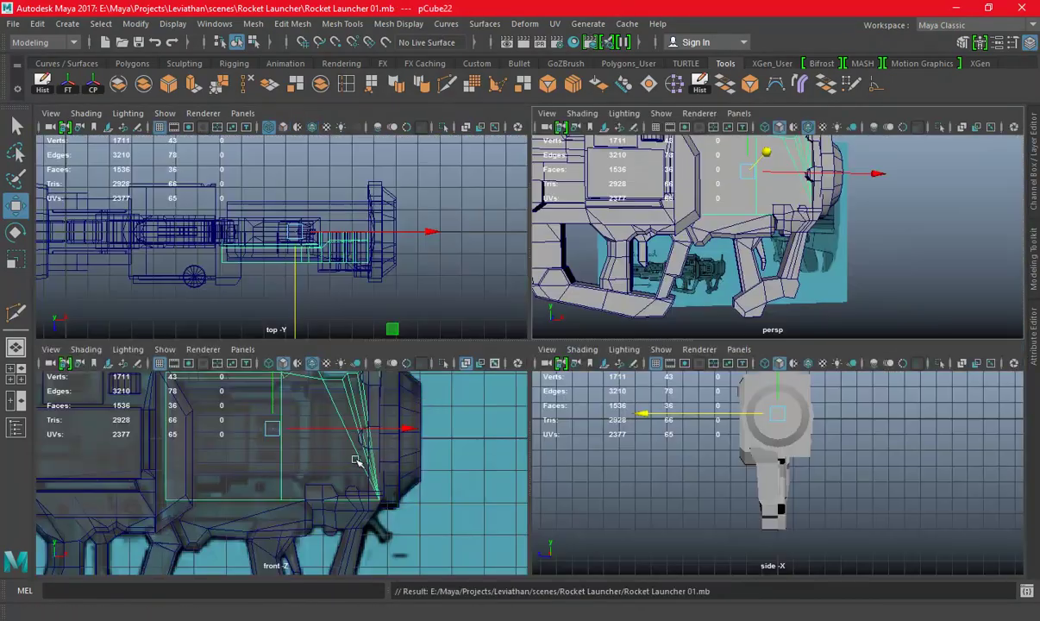
{"action": "key", "text": "space"}
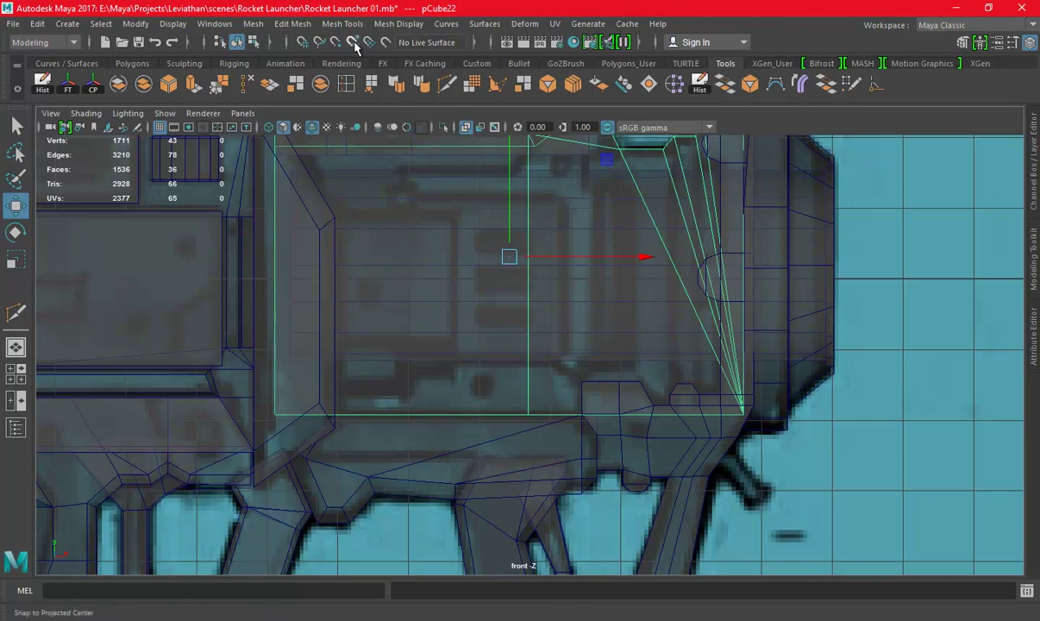
{"action": "left_click", "coordinate": [386, 43]}
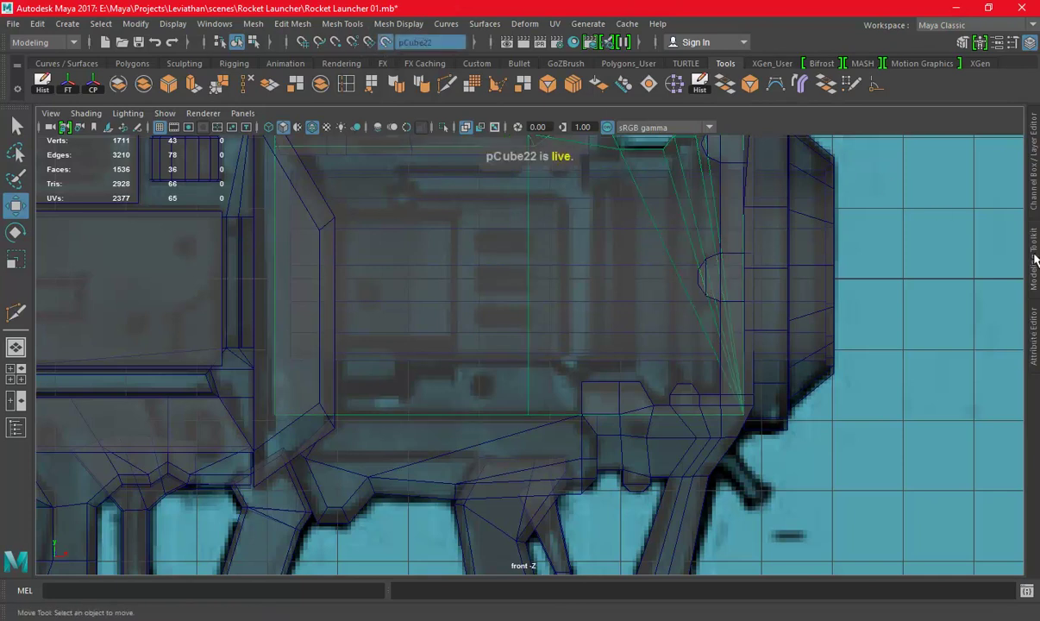
Start Quad Draw from the Modeling Toolkit and draw the first two quads on pCube22
{"action": "left_click", "coordinate": [1034, 258]}
{"action": "left_click", "coordinate": [977, 553]}
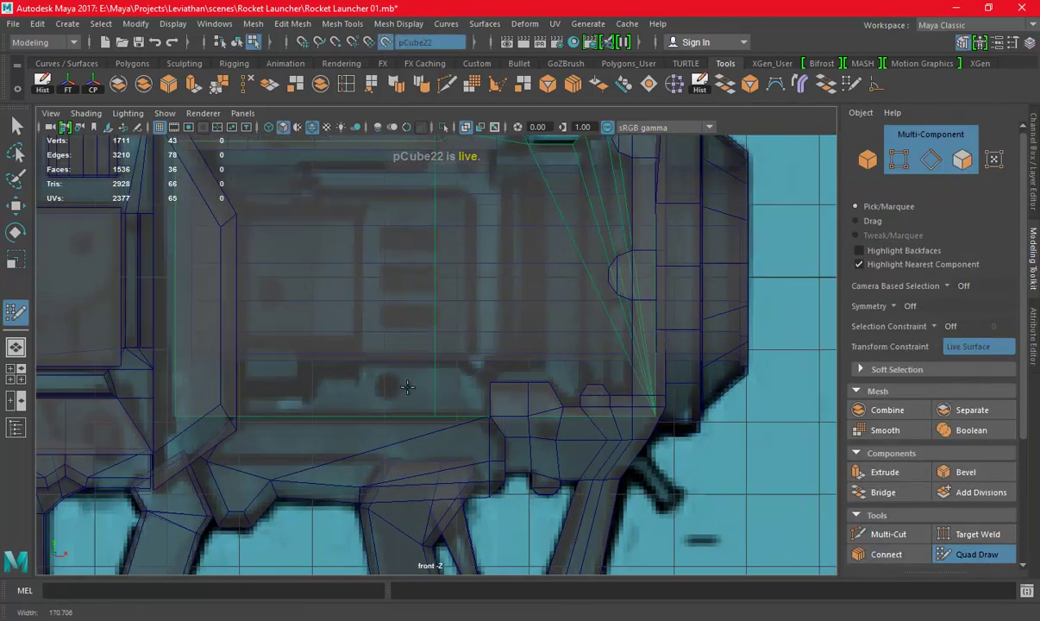
{"action": "scroll", "coordinate": [408, 387], "scroll_direction": "up", "scroll_amount": 2}
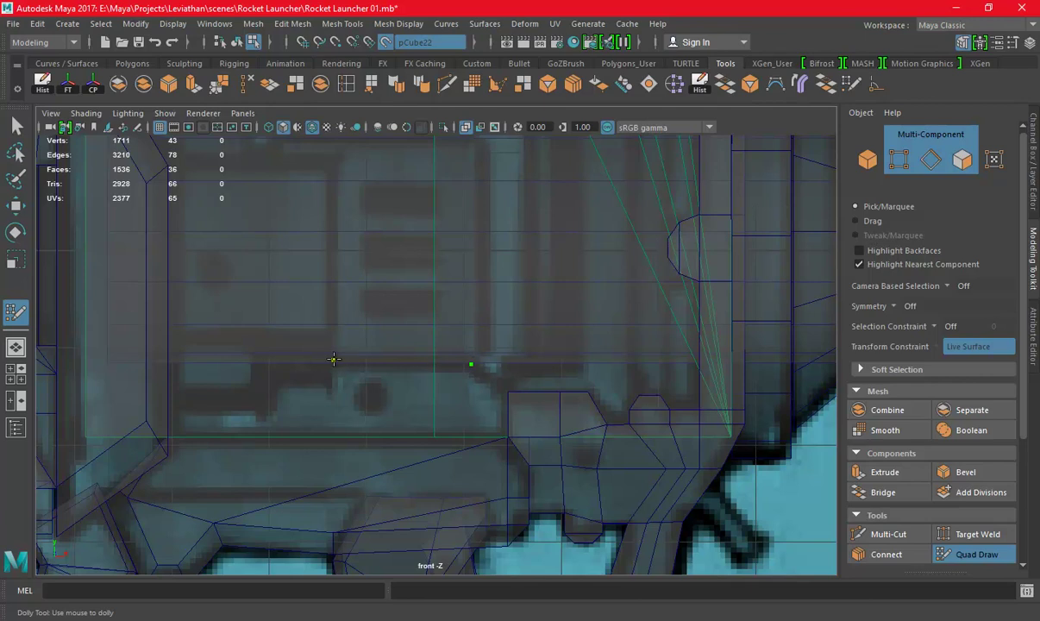
{"action": "left_click", "coordinate": [499, 401]}
{"action": "left_click", "coordinate": [434, 380], "text": "shift"}
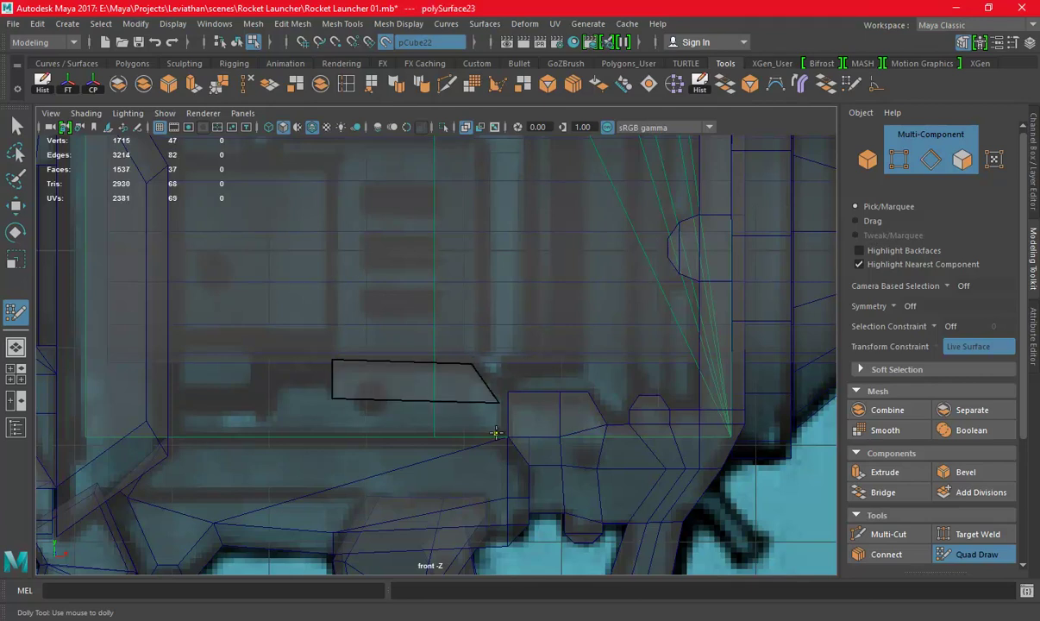
{"action": "left_click", "coordinate": [329, 435]}
{"action": "left_click", "coordinate": [293, 429], "text": "shift"}
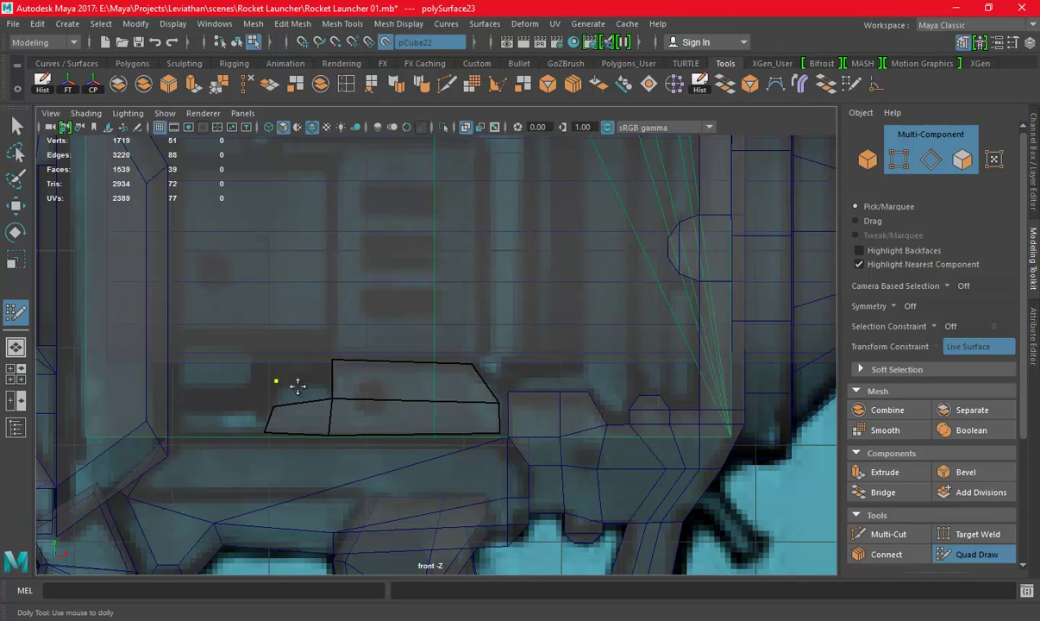
Add a quad along the panel's left edge, then switch the patch to vertex editing
{"action": "scroll", "coordinate": [309, 389], "scroll_direction": "up", "scroll_amount": 1}
{"action": "middle_click_drag", "start_coordinate": [309, 390], "coordinate": [464, 415], "text": "alt"}
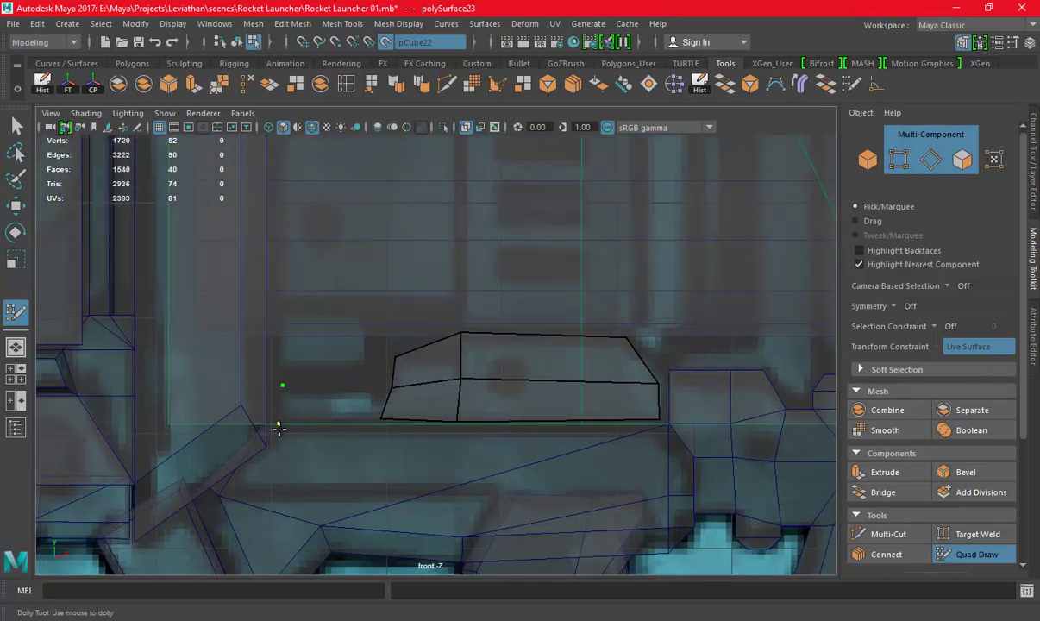
{"action": "left_click", "coordinate": [279, 424]}
{"action": "left_click", "coordinate": [324, 399], "text": "shift"}
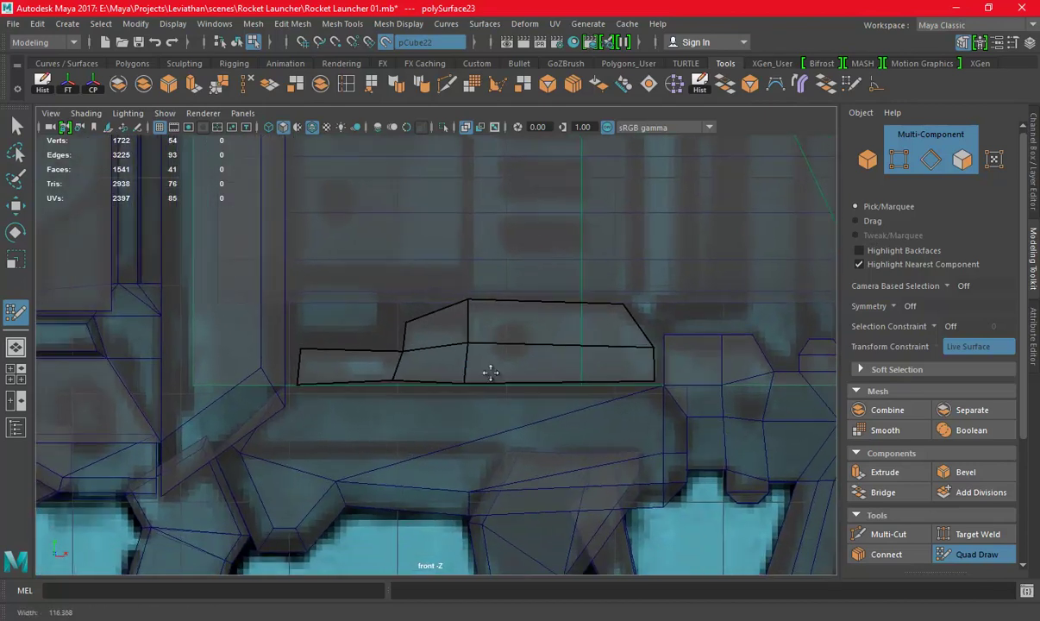
{"action": "key", "text": "w"}
{"action": "right_click", "coordinate": [496, 346]}
{"action": "left_click", "coordinate": [426, 219]}
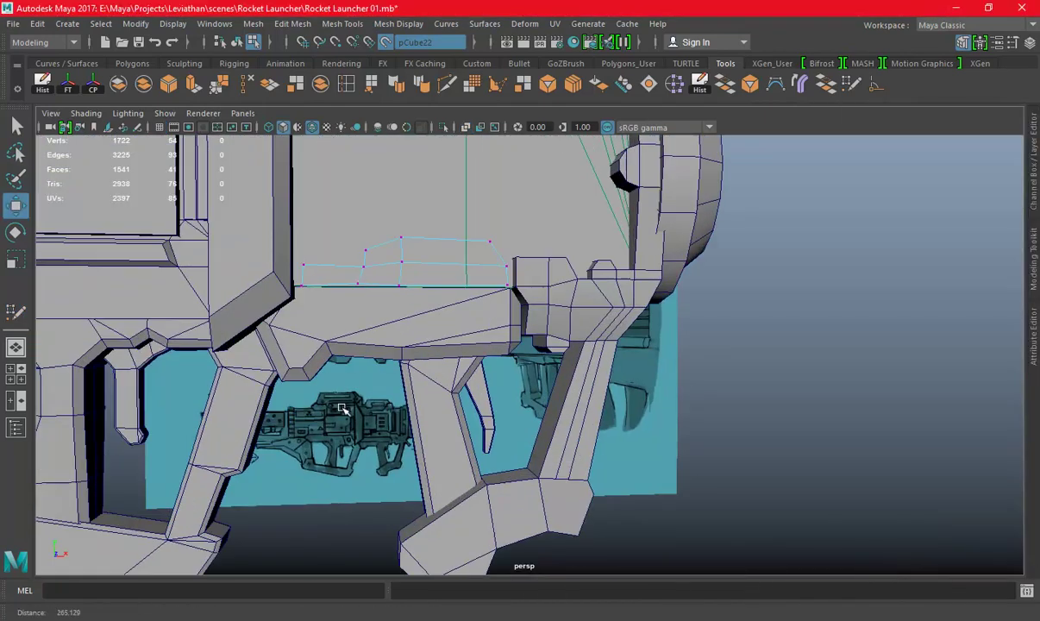
In the front view, lower the side panel's bottom-edge vertices slightly
{"action": "left_click_drag", "start_coordinate": [301, 342], "coordinate": [361, 284], "text": "alt"}
{"action": "key", "text": "space"}
{"action": "key", "text": "space"}
{"action": "mouse_move", "coordinate": [274, 391]}
{"action": "right_mouse_down", "text": "alt"}
{"action": "mouse_move", "coordinate": [460, 395]}
{"action": "mouse_move", "coordinate": [576, 183]}
{"action": "right_mouse_up", "text": "alt"}
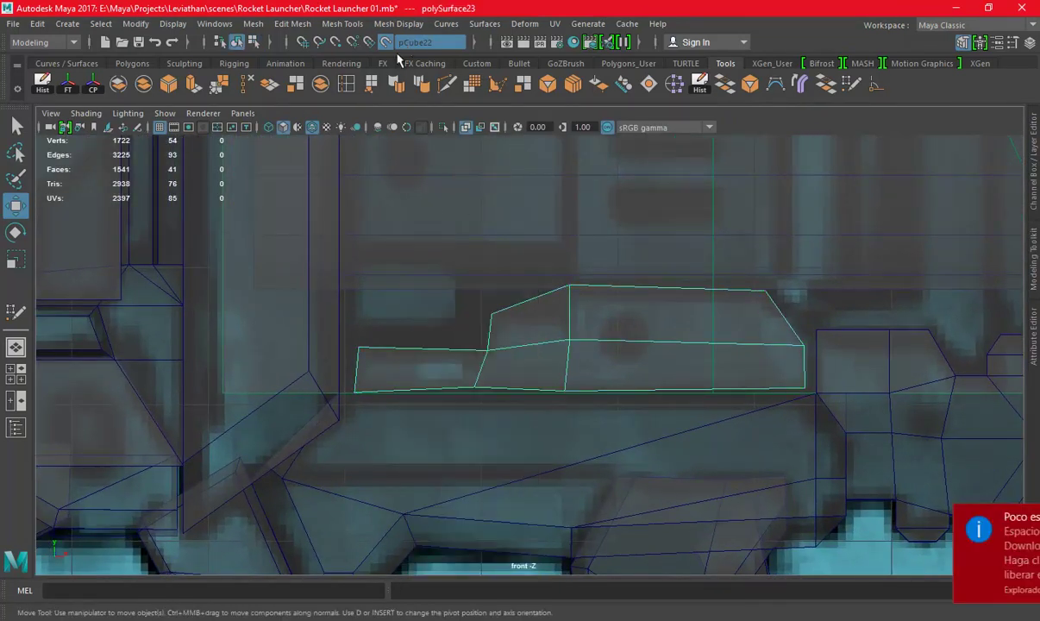
{"action": "scroll", "coordinate": [707, 345], "scroll_direction": "down", "scroll_amount": 2}
{"action": "scroll", "coordinate": [740, 360], "scroll_direction": "down", "scroll_amount": 3}
{"action": "right_click_drag", "start_coordinate": [870, 276], "coordinate": [815, 283]}
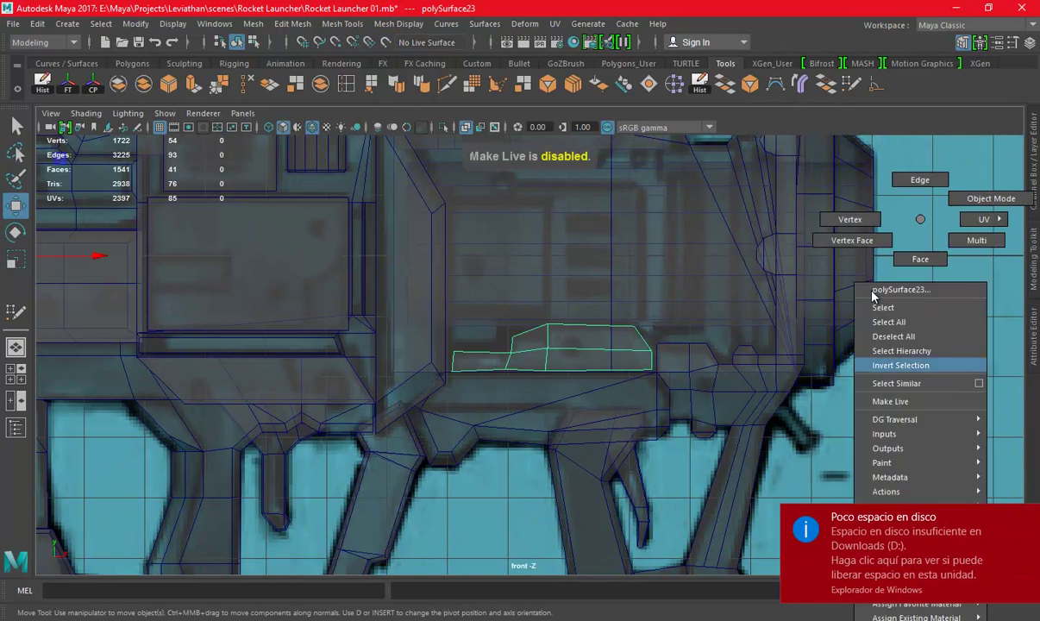
{"action": "scroll", "coordinate": [638, 432], "scroll_direction": "up", "scroll_amount": 4}
{"action": "left_click_drag", "start_coordinate": [317, 379], "coordinate": [888, 472]}
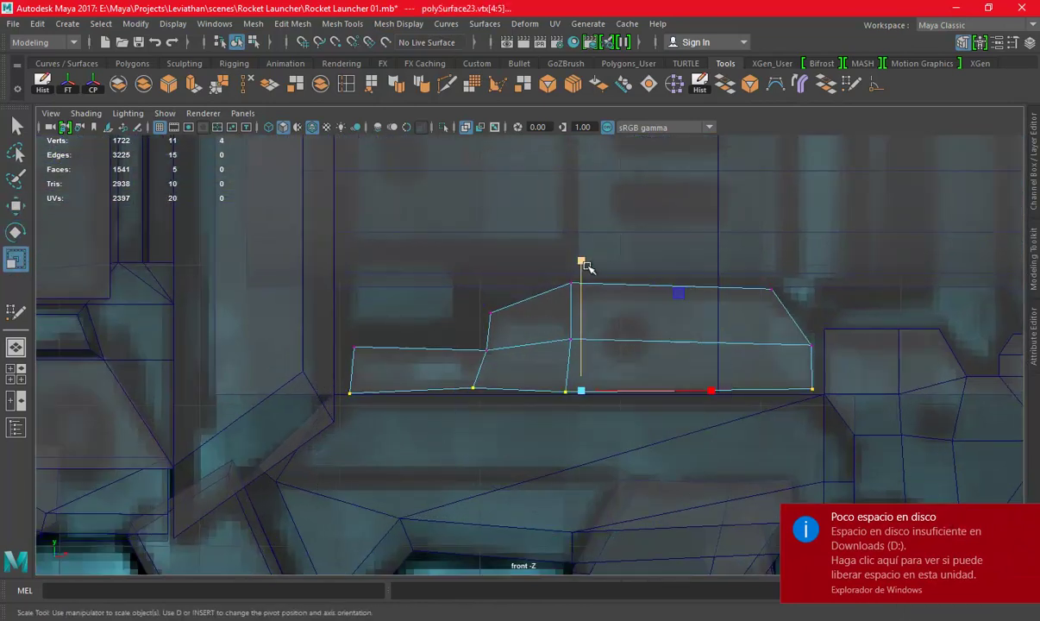
{"action": "left_click_drag", "start_coordinate": [574, 306], "coordinate": [581, 309]}
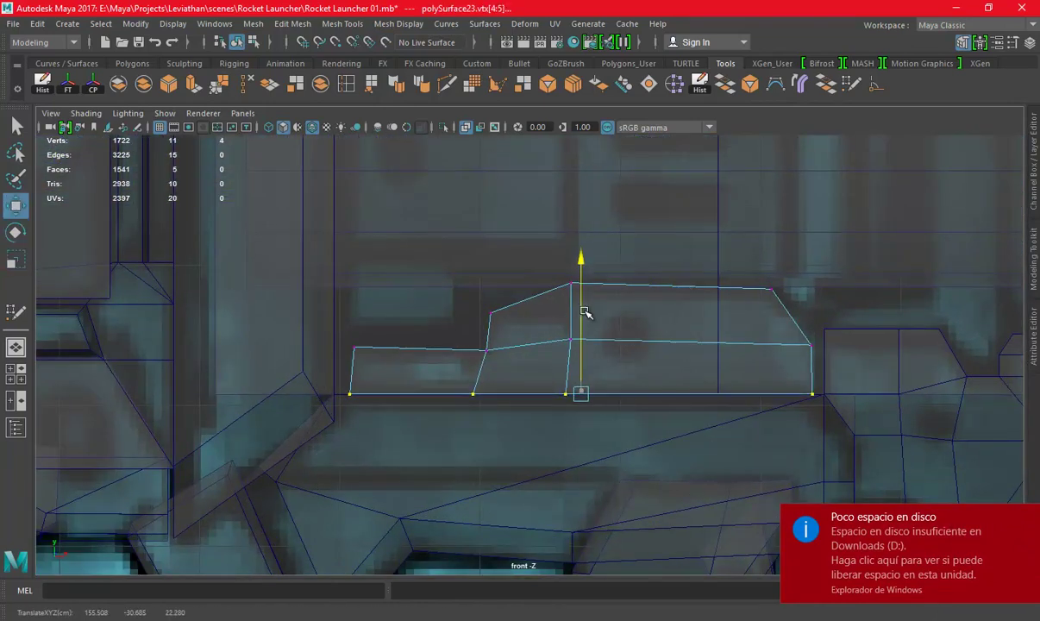
Shift the panel's left-edge vertices left horizontally and raise the step-corner vertices
{"action": "left_click_drag", "start_coordinate": [312, 327], "coordinate": [413, 447]}
{"action": "left_click", "coordinate": [482, 366]}
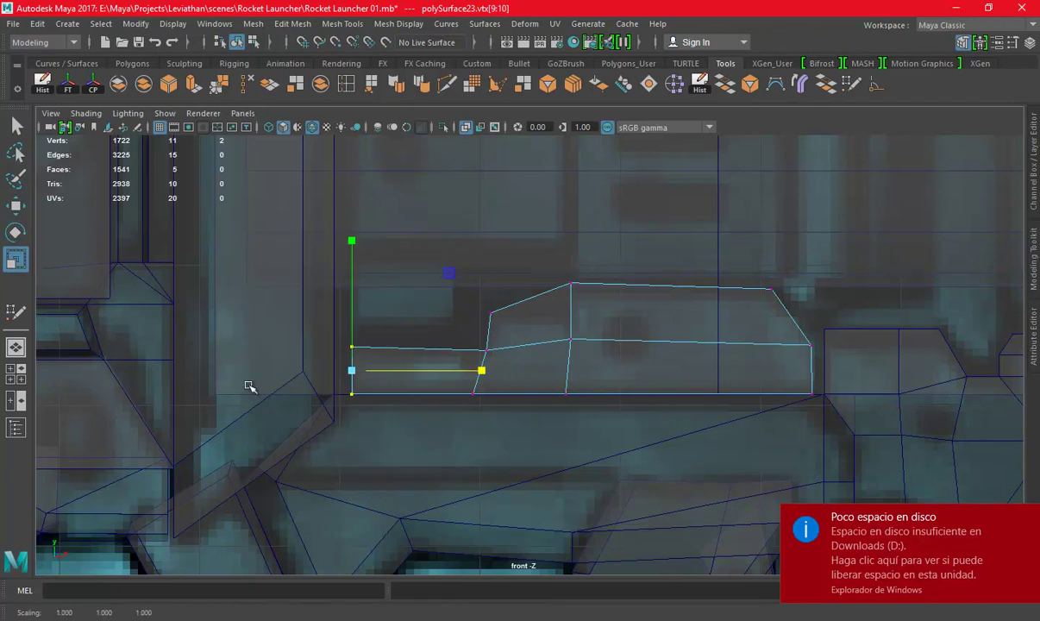
{"action": "left_click_drag", "start_coordinate": [498, 375], "coordinate": [475, 367]}
{"action": "mouse_move", "coordinate": [289, 332]}
{"action": "left_mouse_down"}
{"action": "mouse_move", "coordinate": [622, 364]}
{"action": "mouse_move", "coordinate": [609, 376]}
{"action": "mouse_move", "coordinate": [512, 366]}
{"action": "left_mouse_up"}
{"action": "key", "text": "e"}
{"action": "key", "text": "r"}
{"action": "key", "text": "w"}
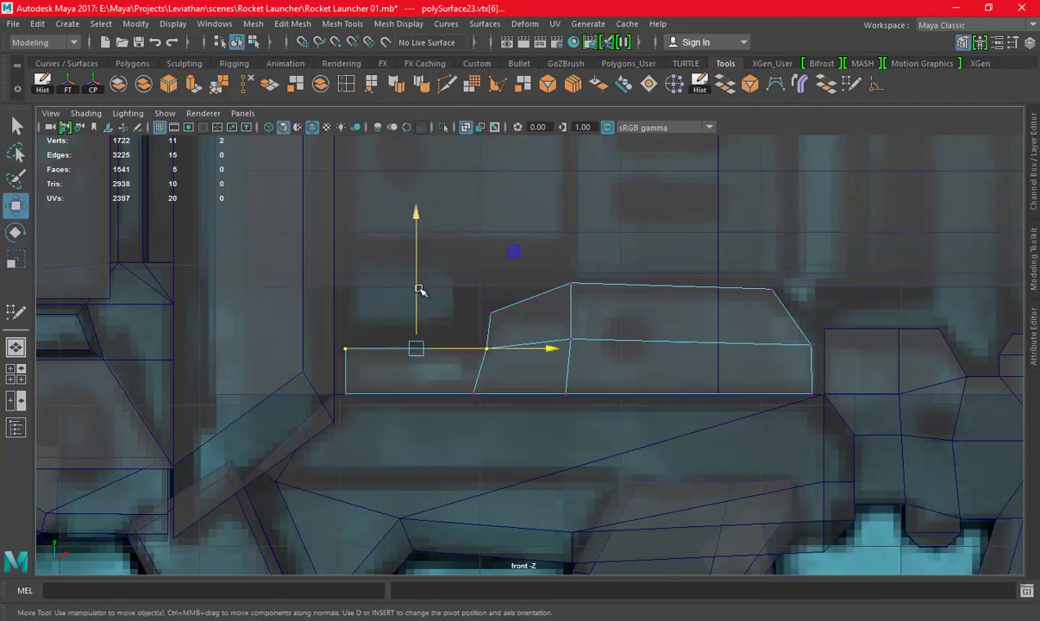
{"action": "left_click_drag", "start_coordinate": [419, 290], "coordinate": [424, 279]}
{"action": "middle_click_drag", "start_coordinate": [571, 329], "coordinate": [296, 308], "text": "alt"}
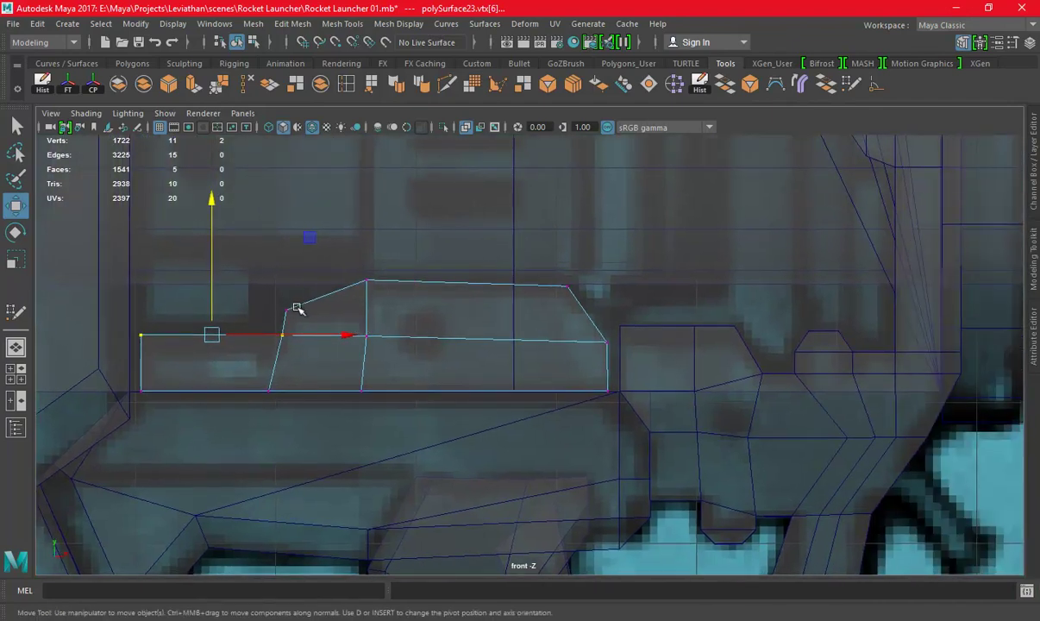
{"action": "left_click_drag", "start_coordinate": [313, 322], "coordinate": [302, 312]}
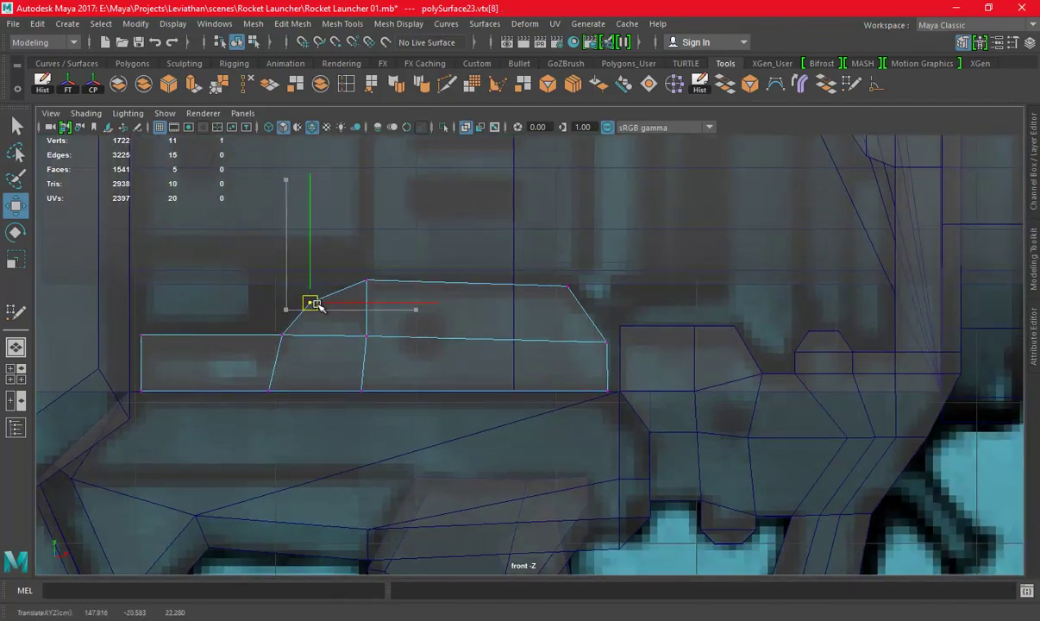
Return the panel to Object Mode, save, and extrude it into a 20-face solid
{"action": "key", "text": "space"}
{"action": "key", "text": "space"}
{"action": "left_click_drag", "start_coordinate": [483, 293], "coordinate": [449, 284], "text": "alt"}
{"action": "right_click_drag", "start_coordinate": [457, 219], "coordinate": [594, 183]}
{"action": "mouse_move", "coordinate": [593, 184]}
{"action": "left_mouse_down", "text": "alt"}
{"action": "mouse_move", "coordinate": [475, 279]}
{"action": "mouse_move", "coordinate": [517, 284]}
{"action": "left_mouse_up", "text": "alt"}
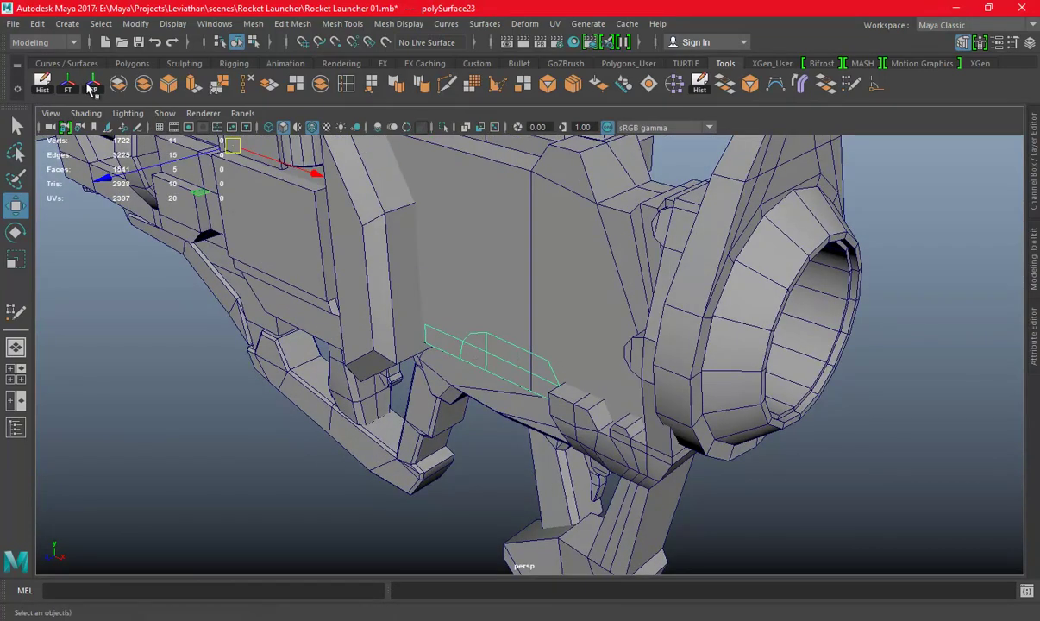
{"action": "scroll", "coordinate": [693, 418], "scroll_direction": "up", "scroll_amount": 3}
{"action": "scroll", "coordinate": [693, 417], "scroll_direction": "up", "scroll_amount": 3}
{"action": "key", "text": "ctrl+s"}
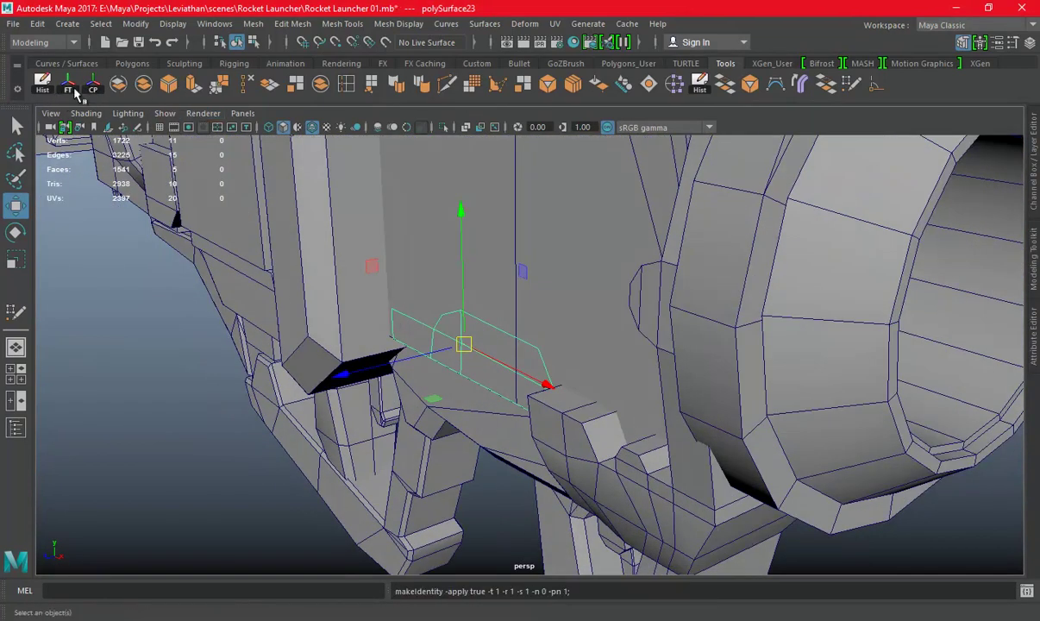
{"action": "left_click", "coordinate": [191, 93]}
{"action": "mouse_move", "coordinate": [465, 362]}
{"action": "left_mouse_down", "text": "alt"}
{"action": "mouse_move", "coordinate": [416, 355]}
{"action": "mouse_move", "coordinate": [586, 474]}
{"action": "mouse_move", "coordinate": [677, 489]}
{"action": "mouse_move", "coordinate": [668, 429]}
{"action": "mouse_move", "coordinate": [575, 394]}
{"action": "left_mouse_up", "text": "alt"}
Push polySurface23's right-end vertices along X to reach the neighbouring block, back in Object Mode
{"action": "key", "text": "space"}
{"action": "key", "text": "space"}
{"action": "mouse_move", "coordinate": [673, 284]}
{"action": "left_mouse_down", "text": "alt"}
{"action": "mouse_move", "coordinate": [564, 332]}
{"action": "mouse_move", "coordinate": [550, 359]}
{"action": "mouse_move", "coordinate": [385, 453]}
{"action": "mouse_move", "coordinate": [386, 428]}
{"action": "left_mouse_up", "text": "alt"}
{"action": "left_click", "coordinate": [376, 436]}
{"action": "left_click_drag", "start_coordinate": [457, 396], "coordinate": [458, 448]}
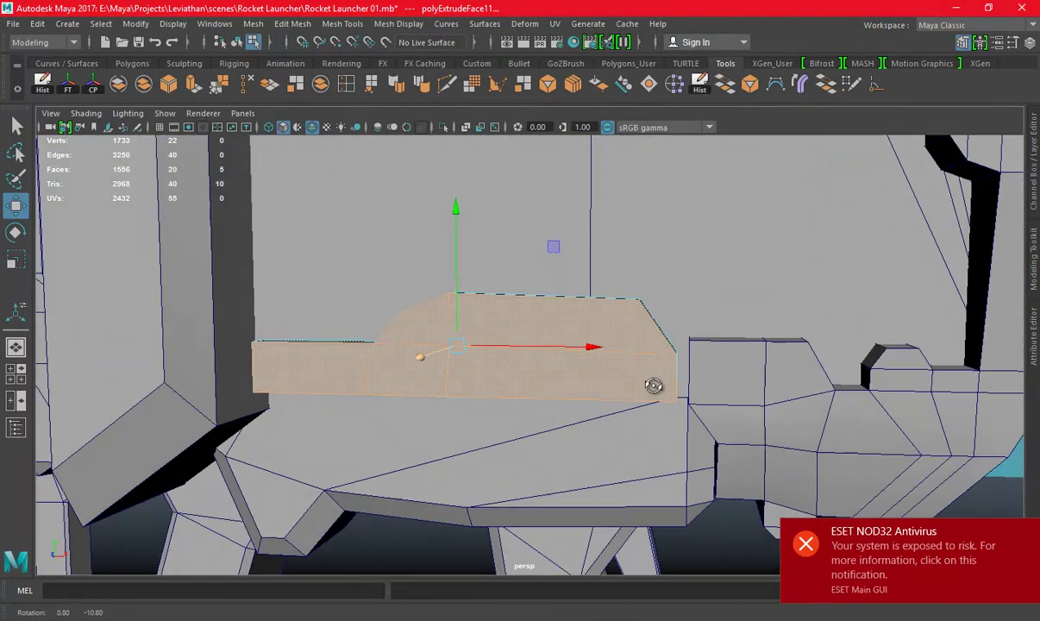
{"action": "key", "text": "space"}
{"action": "key", "text": "space"}
{"action": "scroll", "coordinate": [550, 353], "scroll_direction": "down", "scroll_amount": 1}
{"action": "key", "text": "F8"}
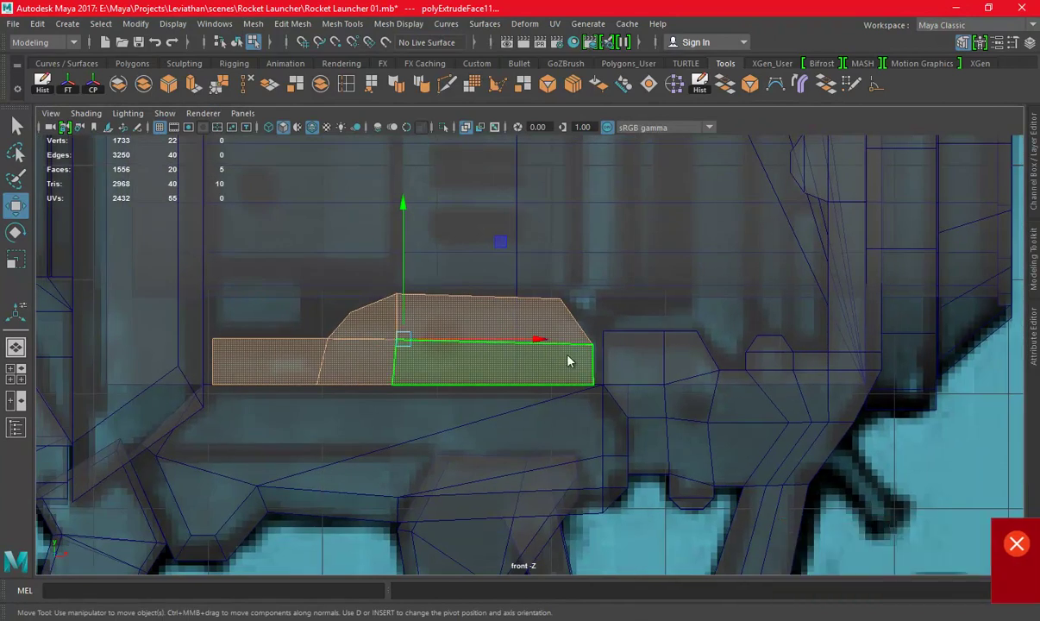
{"action": "key", "text": "F9"}
{"action": "left_click_drag", "start_coordinate": [624, 345], "coordinate": [626, 342]}
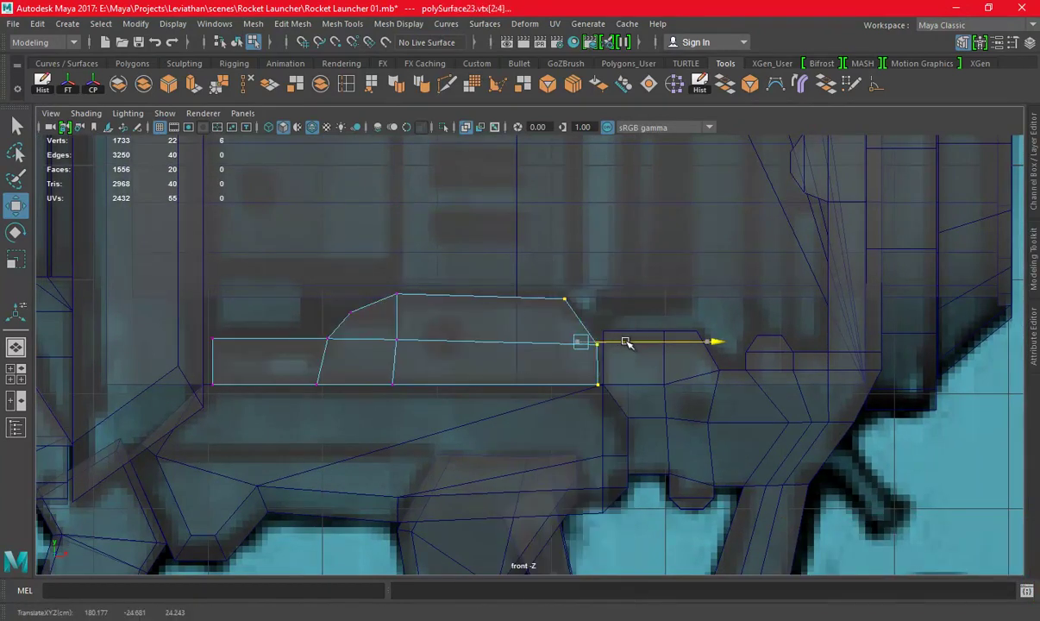
{"action": "key", "text": "space"}
{"action": "key", "text": "space"}
{"action": "mouse_move", "coordinate": [696, 298]}
{"action": "left_mouse_down", "text": "alt"}
{"action": "mouse_move", "coordinate": [469, 349]}
{"action": "mouse_move", "coordinate": [638, 222]}
{"action": "left_mouse_up", "text": "alt"}
{"action": "key", "text": "F8"}
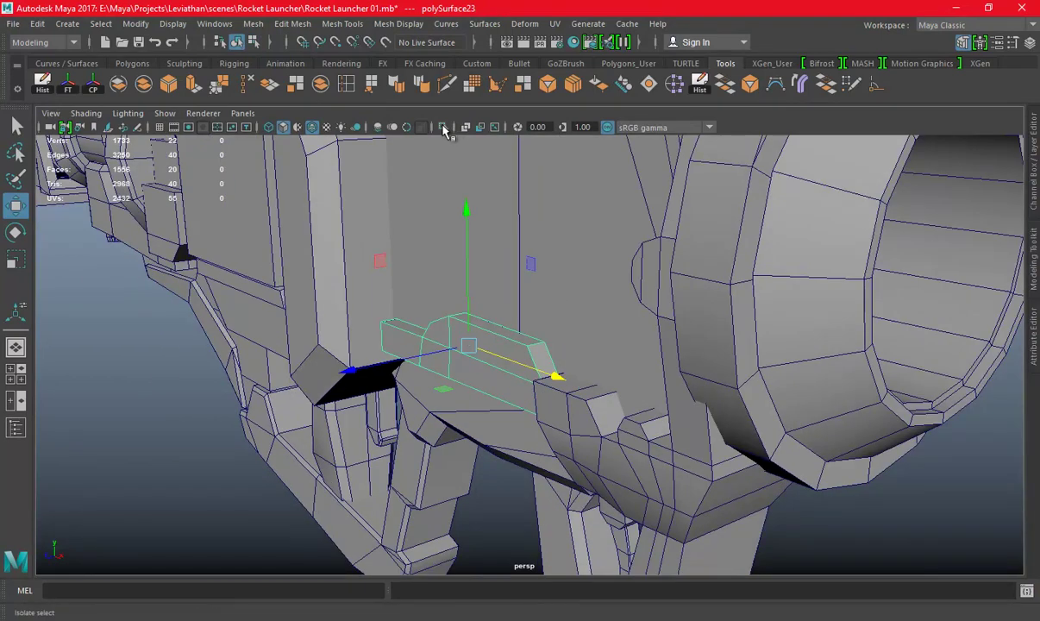
With the panel isolated, delete its right end, front side and upper front faces
{"action": "left_click", "coordinate": [443, 127]}
{"action": "right_click_drag", "start_coordinate": [560, 220], "coordinate": [575, 255]}
{"action": "left_click", "coordinate": [552, 291]}
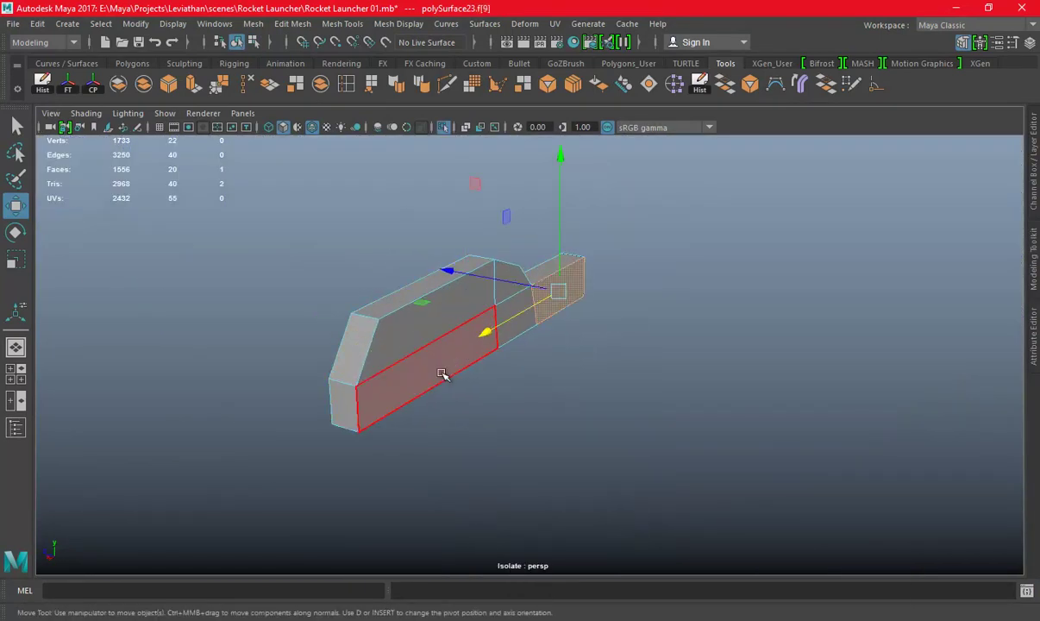
{"action": "left_click", "coordinate": [441, 373], "text": "shift"}
{"action": "key", "text": "Delete"}
{"action": "left_click", "coordinate": [480, 313]}
{"action": "key", "text": "Delete"}
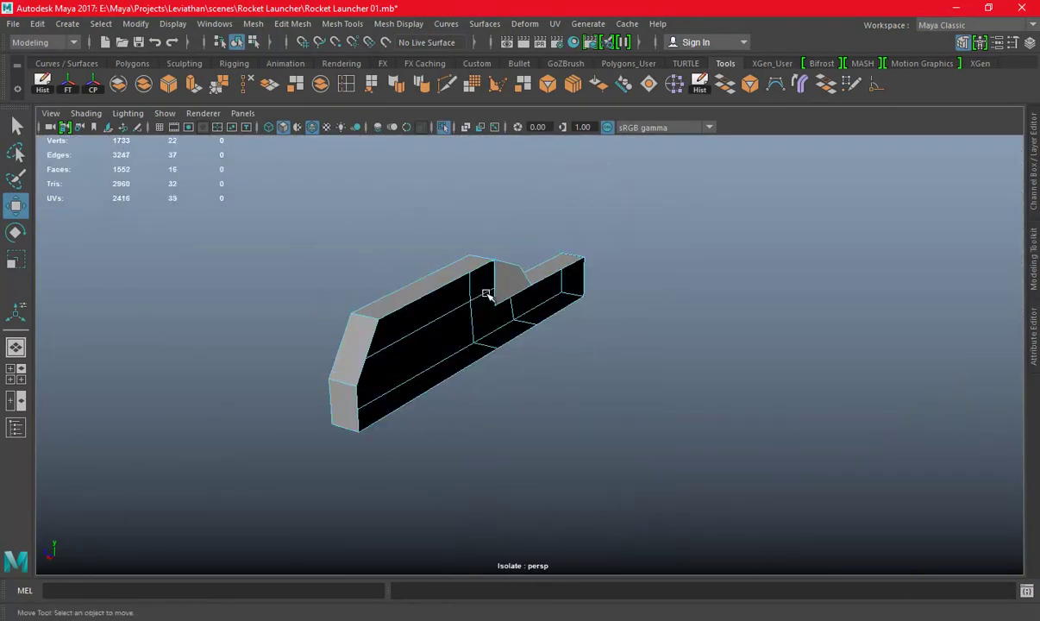
{"action": "mouse_move", "coordinate": [375, 332]}
{"action": "left_mouse_down", "text": "alt"}
{"action": "mouse_move", "coordinate": [515, 325]}
{"action": "mouse_move", "coordinate": [370, 262]}
{"action": "left_mouse_up", "text": "alt"}
Exit isolation, reselect polySurface23, pick its left end face, then return to Object Mode
{"action": "key", "text": "F8"}
{"action": "left_click", "coordinate": [615, 163]}
{"action": "left_click", "coordinate": [445, 127]}
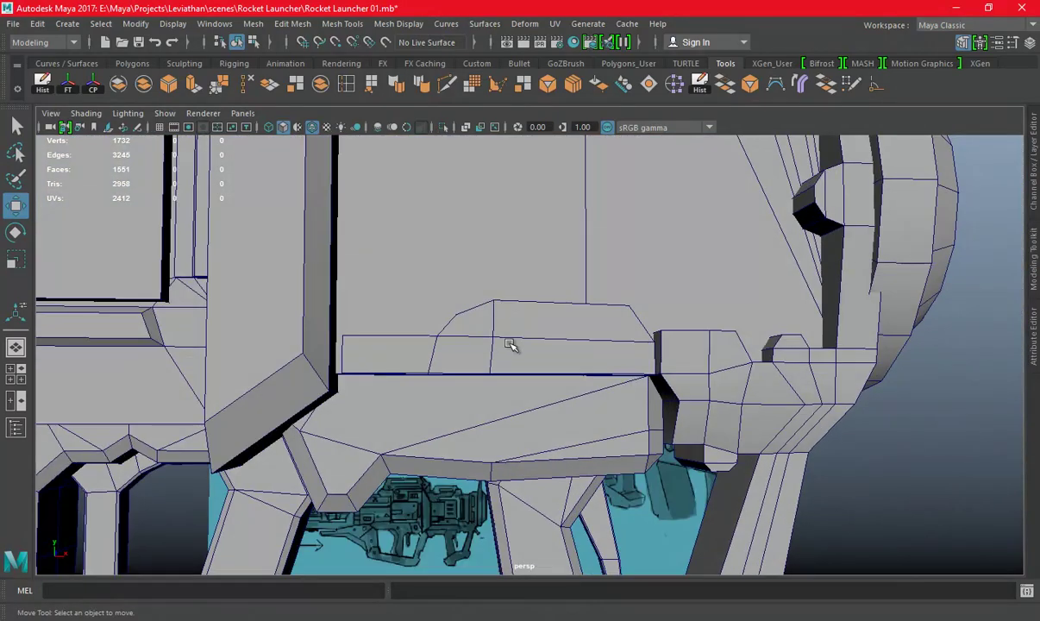
{"action": "left_click", "coordinate": [511, 343]}
{"action": "right_click", "coordinate": [897, 219]}
{"action": "right_click_drag", "start_coordinate": [899, 377], "coordinate": [896, 179]}
{"action": "mouse_move", "coordinate": [747, 308]}
{"action": "left_mouse_down", "text": "alt"}
{"action": "mouse_move", "coordinate": [348, 388]}
{"action": "mouse_move", "coordinate": [418, 383]}
{"action": "left_mouse_up", "text": "alt"}
{"action": "left_click", "coordinate": [351, 388]}
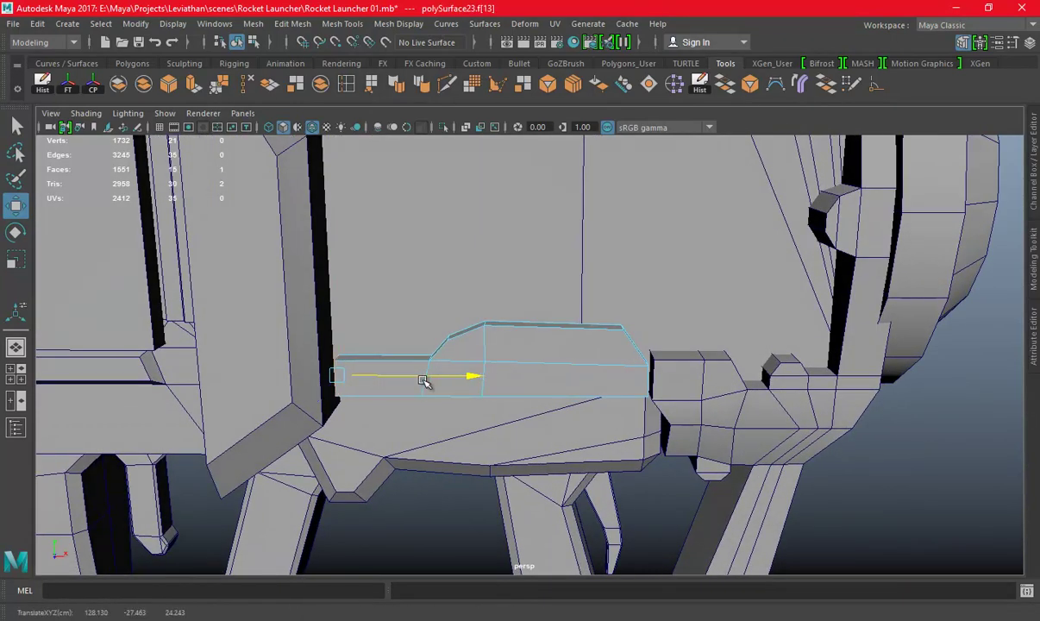
{"action": "right_click_drag", "start_coordinate": [506, 216], "coordinate": [573, 195]}
{"action": "mouse_move", "coordinate": [939, 474]}
{"action": "left_mouse_down", "text": "alt"}
{"action": "mouse_move", "coordinate": [654, 424]}
{"action": "mouse_move", "coordinate": [592, 470]}
{"action": "mouse_move", "coordinate": [575, 330]}
{"action": "left_mouse_up", "text": "alt"}
Maximise the front view, zoom and pan onto the rear housing, and save the scene
{"action": "key", "text": "space"}
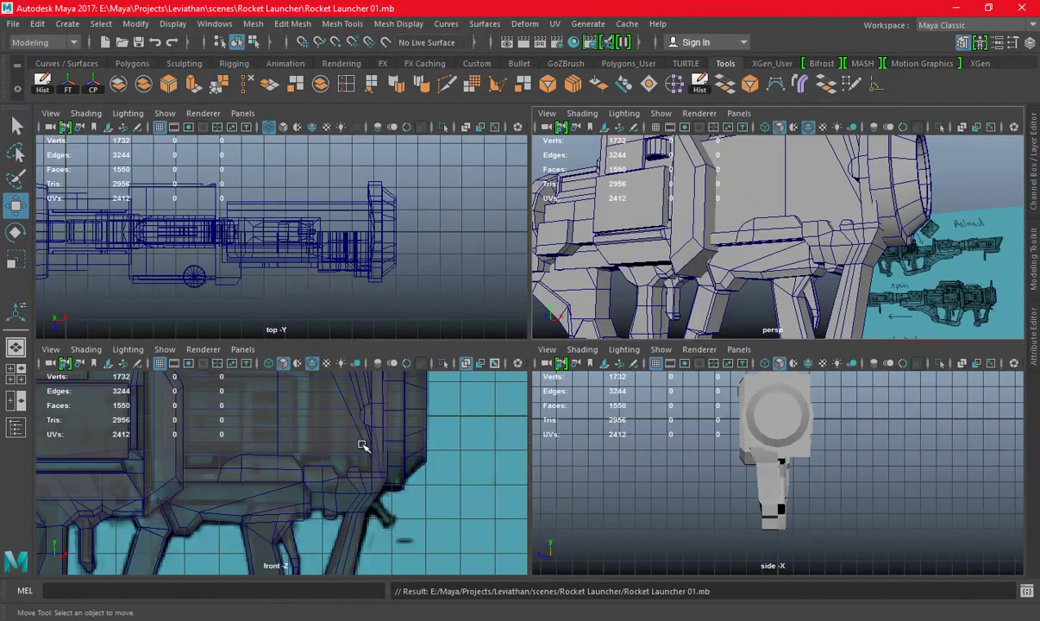
{"action": "key", "text": "space"}
{"action": "right_click_drag", "start_coordinate": [461, 294], "coordinate": [623, 380], "text": "alt"}
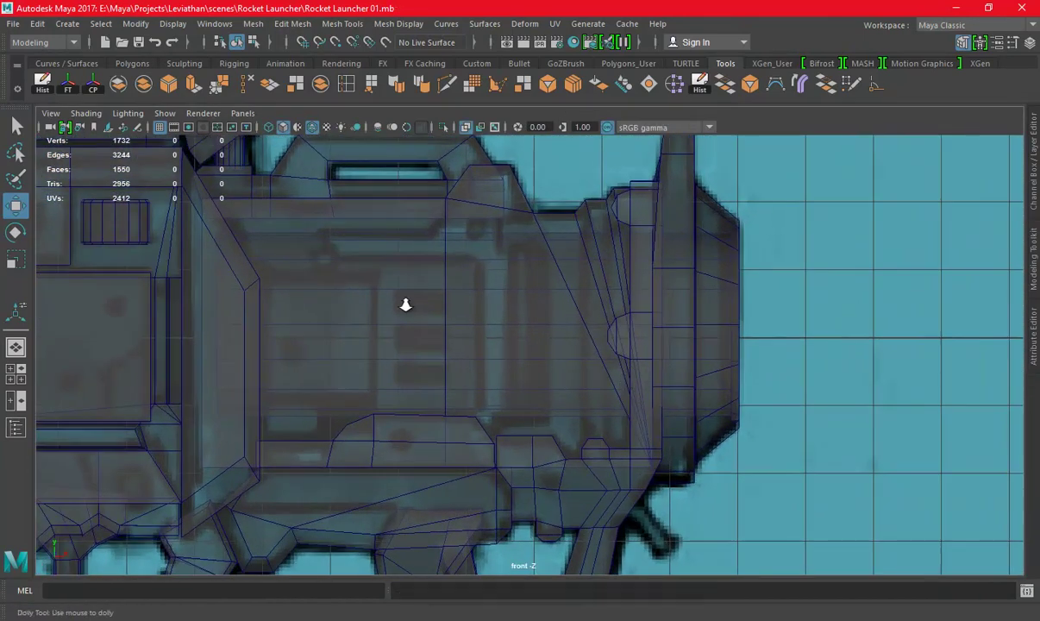
{"action": "scroll", "coordinate": [490, 309], "scroll_direction": "down", "scroll_amount": 3}
{"action": "scroll", "coordinate": [650, 348], "scroll_direction": "down", "scroll_amount": 2}
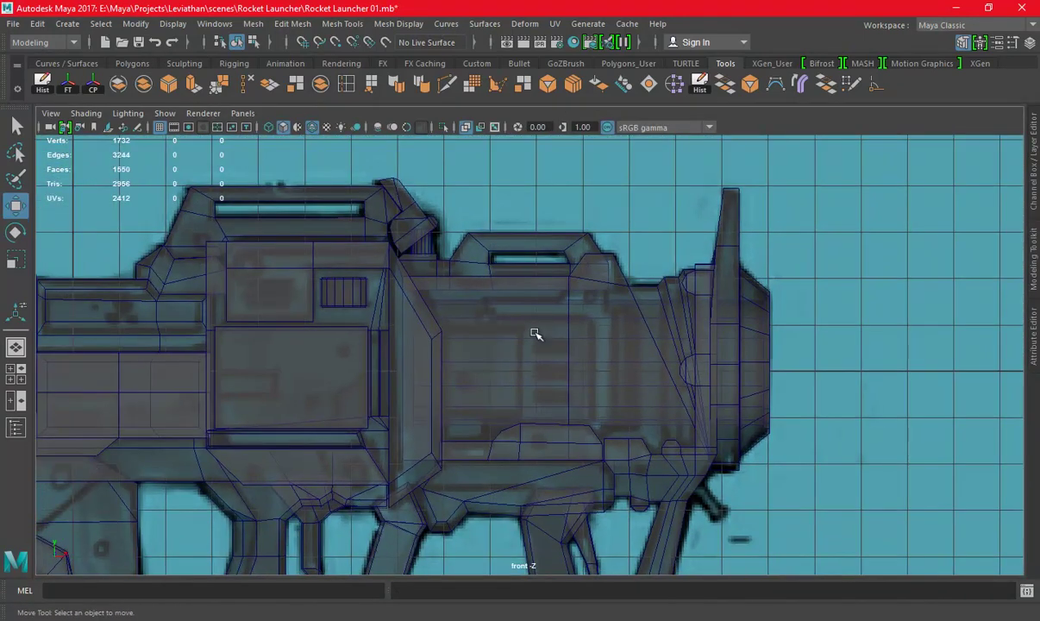
{"action": "middle_click_drag", "start_coordinate": [534, 333], "coordinate": [608, 318], "text": "alt"}
{"action": "scroll", "coordinate": [497, 339], "scroll_direction": "up", "scroll_amount": 1}
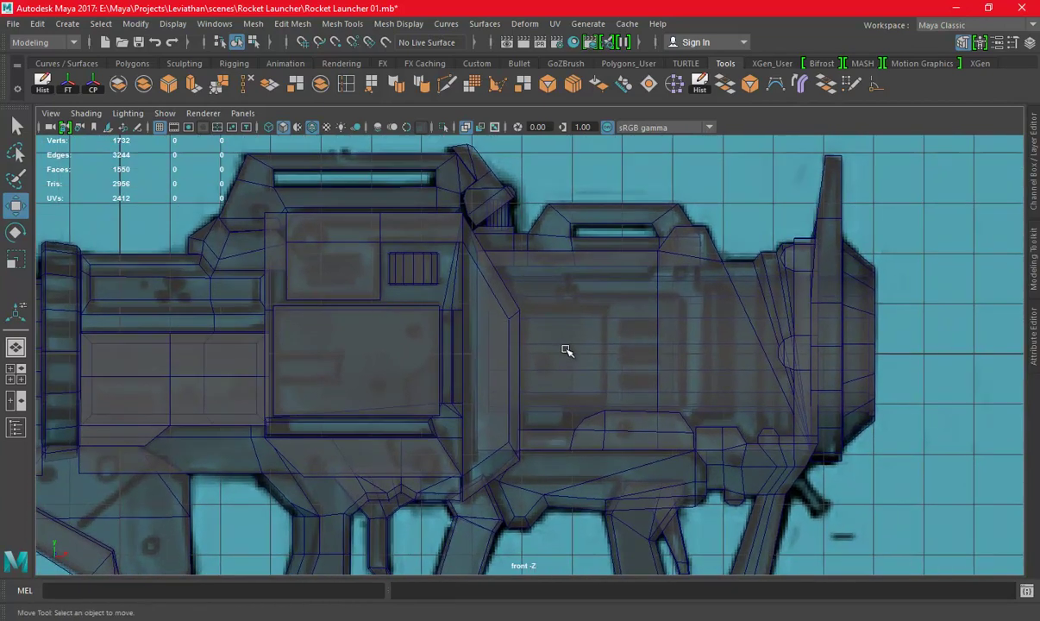
{"action": "scroll", "coordinate": [535, 341], "scroll_direction": "up", "scroll_amount": 2}
{"action": "middle_click_drag", "start_coordinate": [711, 343], "coordinate": [695, 326], "text": "alt"}
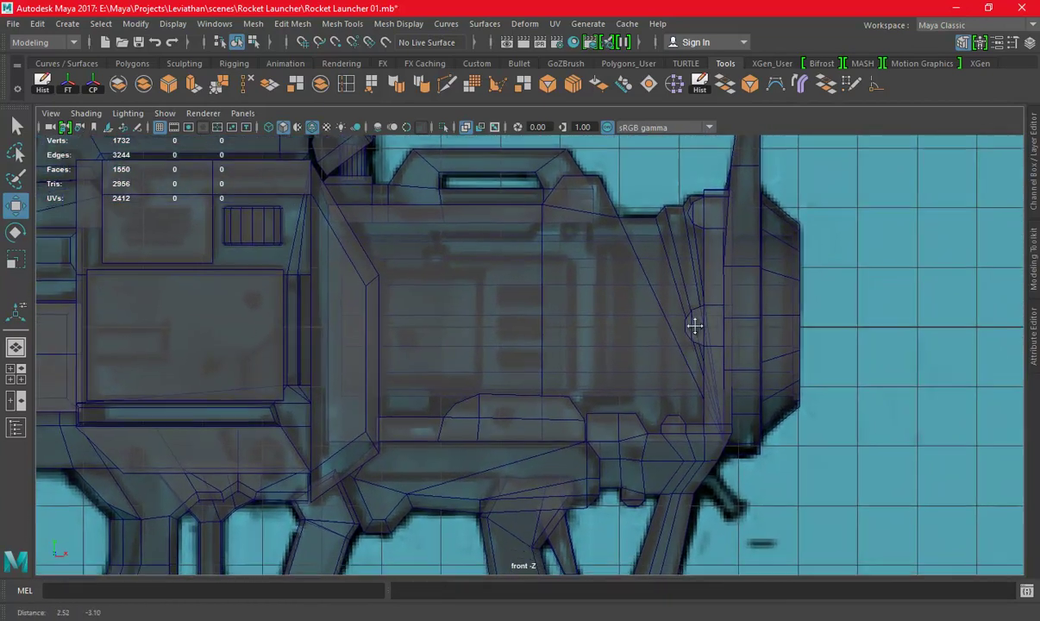
{"action": "scroll", "coordinate": [695, 326], "scroll_direction": "up", "scroll_amount": 2}
{"action": "scroll", "coordinate": [550, 284], "scroll_direction": "down", "scroll_amount": 2}
{"action": "scroll", "coordinate": [631, 399], "scroll_direction": "down", "scroll_amount": 1}
{"action": "key", "text": "ctrl+s"}
Orbit the perspective view around the launcher, then return to the front view on the housing
{"action": "key", "text": "space"}
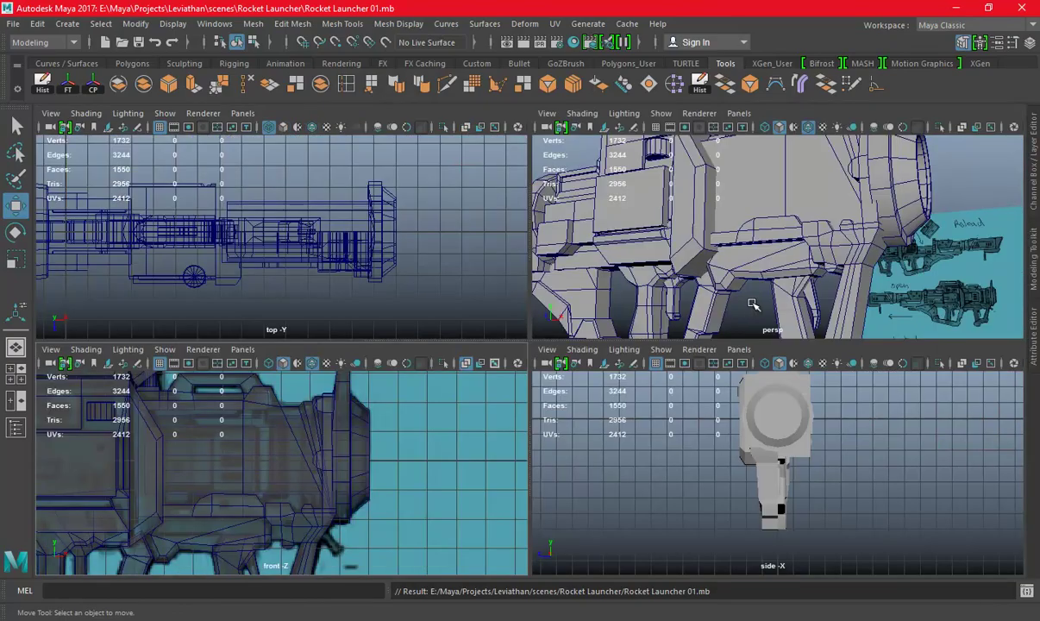
{"action": "key", "text": "space"}
{"action": "mouse_move", "coordinate": [655, 290]}
{"action": "left_mouse_down", "text": "alt"}
{"action": "mouse_move", "coordinate": [560, 268]}
{"action": "mouse_move", "coordinate": [432, 300]}
{"action": "left_mouse_up", "text": "alt"}
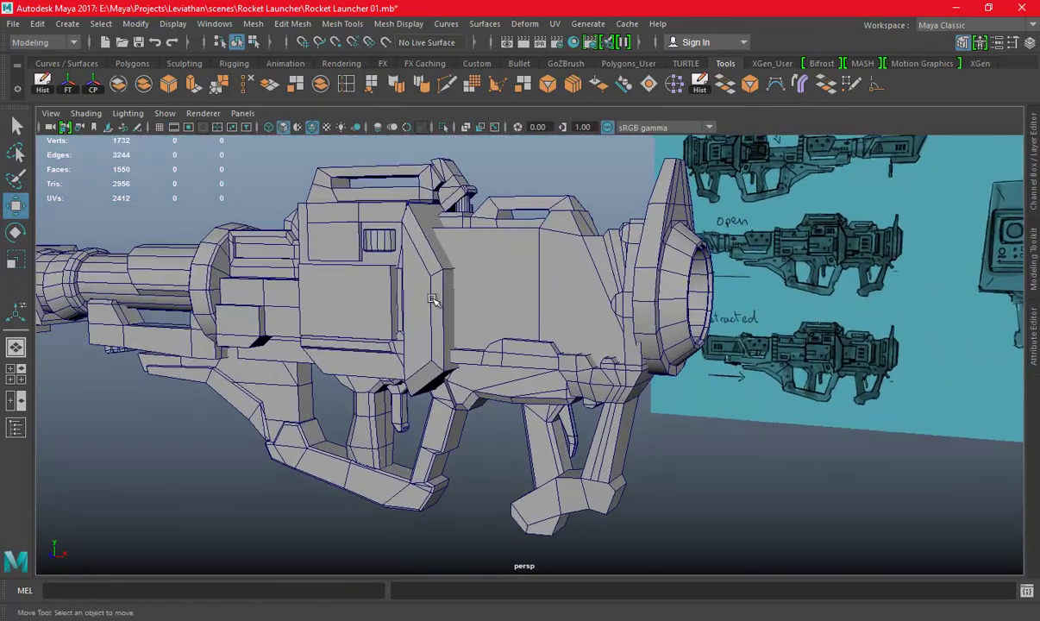
{"action": "scroll", "coordinate": [433, 299], "scroll_direction": "up", "scroll_amount": 2}
{"action": "key", "text": "space"}
{"action": "key", "text": "space"}
{"action": "mouse_move", "coordinate": [398, 372]}
{"action": "right_mouse_down", "text": "alt"}
{"action": "mouse_move", "coordinate": [511, 401]}
{"action": "mouse_move", "coordinate": [497, 369]}
{"action": "right_mouse_up", "text": "alt"}
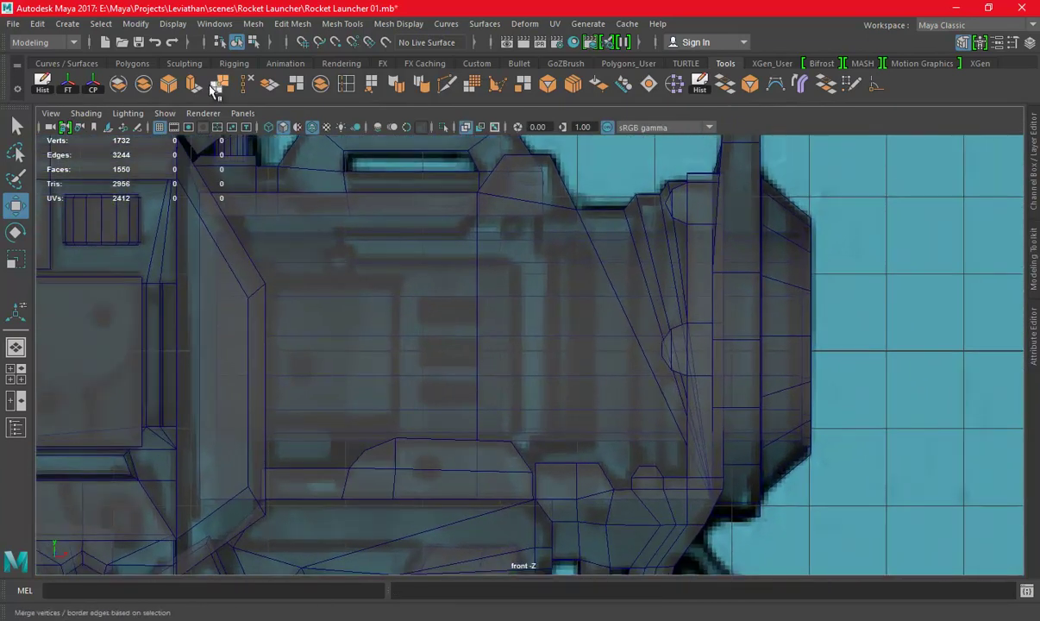
Create a polygon cube from the Polygons shelf, scale it up and move it over the housing
{"action": "left_click", "coordinate": [132, 64]}
{"action": "left_click", "coordinate": [76, 85]}
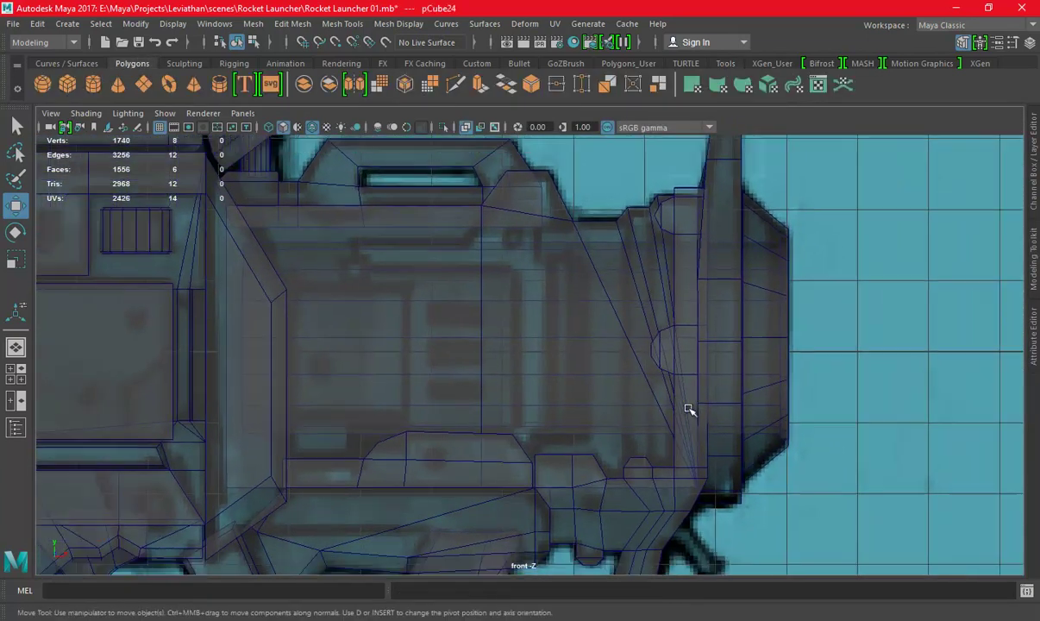
{"action": "right_click_drag", "start_coordinate": [689, 412], "coordinate": [418, 348], "text": "alt"}
{"action": "key", "text": "r"}
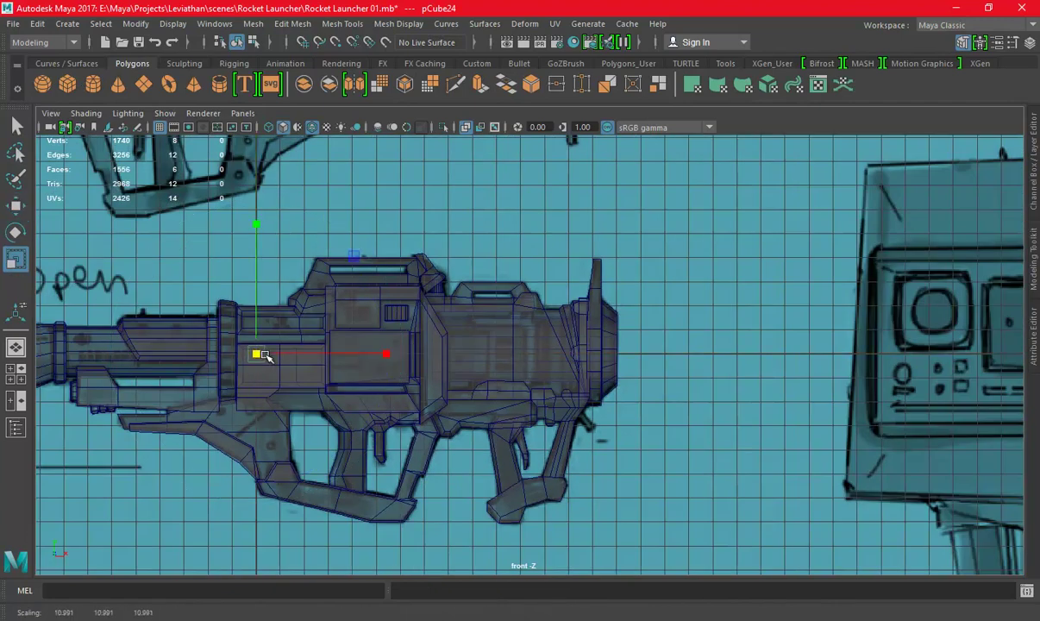
{"action": "key", "text": "w"}
{"action": "left_click_drag", "start_coordinate": [258, 356], "coordinate": [459, 356]}
{"action": "right_click_drag", "start_coordinate": [460, 355], "coordinate": [561, 356], "text": "alt"}
{"action": "middle_click_drag", "start_coordinate": [560, 356], "coordinate": [622, 364], "text": "alt"}
{"action": "right_click_drag", "start_coordinate": [621, 365], "coordinate": [645, 382], "text": "alt"}
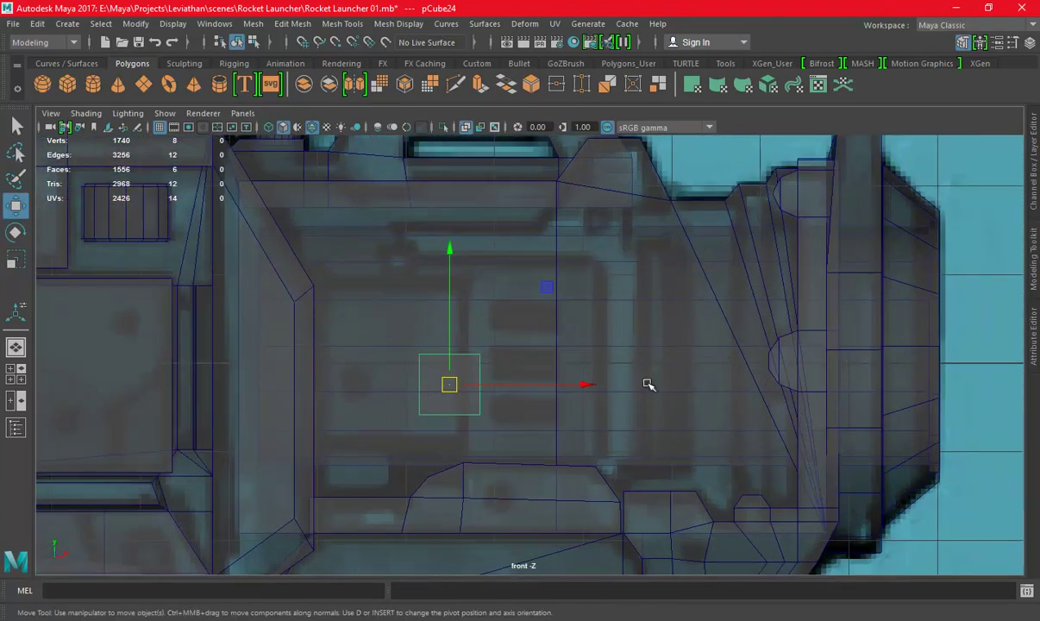
{"action": "scroll", "coordinate": [513, 386], "scroll_direction": "up", "scroll_amount": 1}
{"action": "mouse_move", "coordinate": [445, 383]}
{"action": "left_mouse_down"}
{"action": "mouse_move", "coordinate": [569, 320]}
{"action": "mouse_move", "coordinate": [578, 299]}
{"action": "left_mouse_up"}
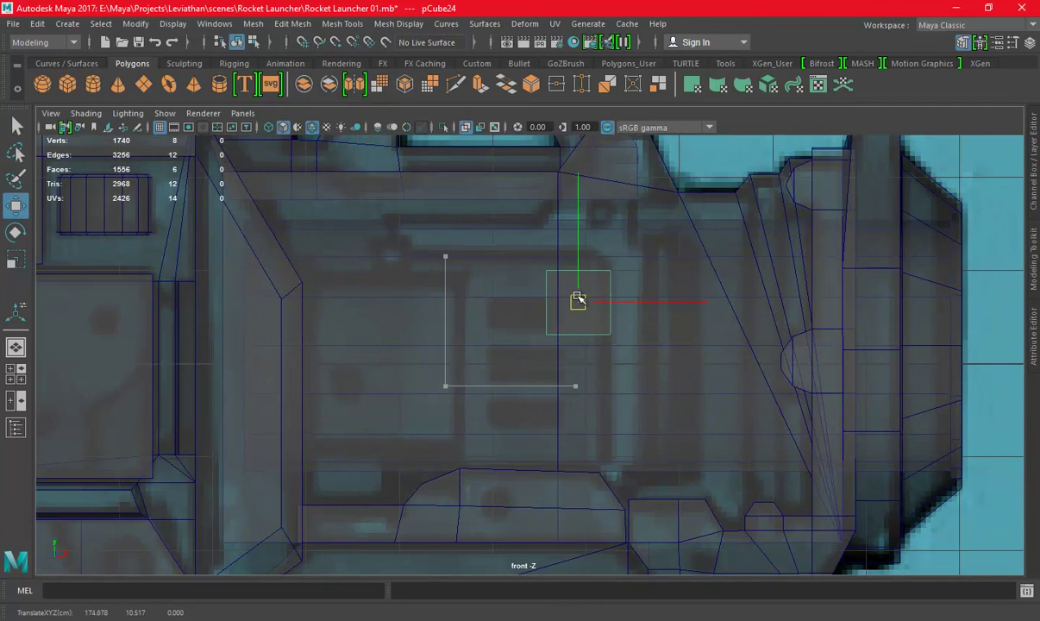
{"action": "right_click", "coordinate": [595, 310]}
{"action": "key", "text": "ctrl+z"}
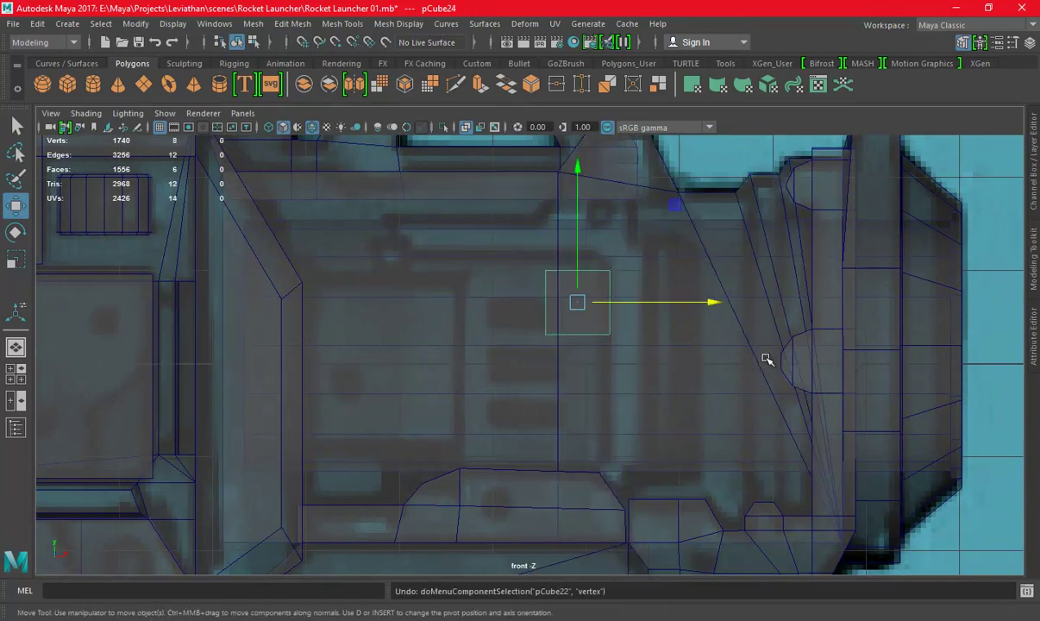
Move the cube against the housing side and scale it flat into a thin plate
{"action": "key", "text": "space"}
{"action": "key", "text": "space"}
{"action": "left_click_drag", "start_coordinate": [534, 251], "coordinate": [413, 281]}
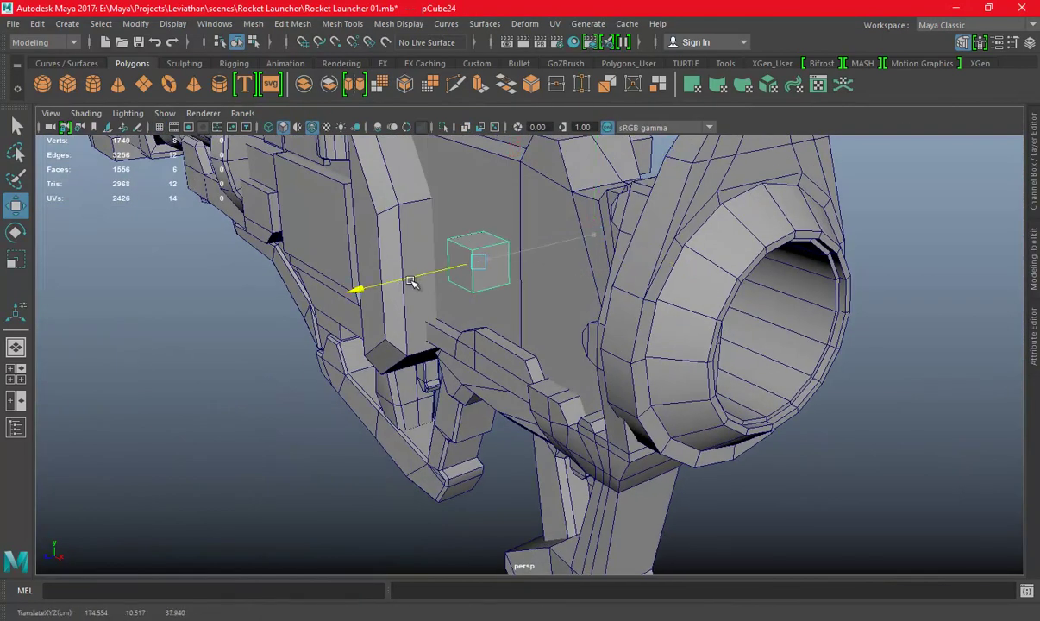
{"action": "key", "text": "space"}
{"action": "key", "text": "space"}
{"action": "key", "text": "e"}
{"action": "key", "text": "r"}
{"action": "mouse_move", "coordinate": [371, 312]}
{"action": "left_mouse_down"}
{"action": "mouse_move", "coordinate": [412, 310]}
{"action": "mouse_move", "coordinate": [457, 291]}
{"action": "left_mouse_up"}
{"action": "key", "text": "w"}
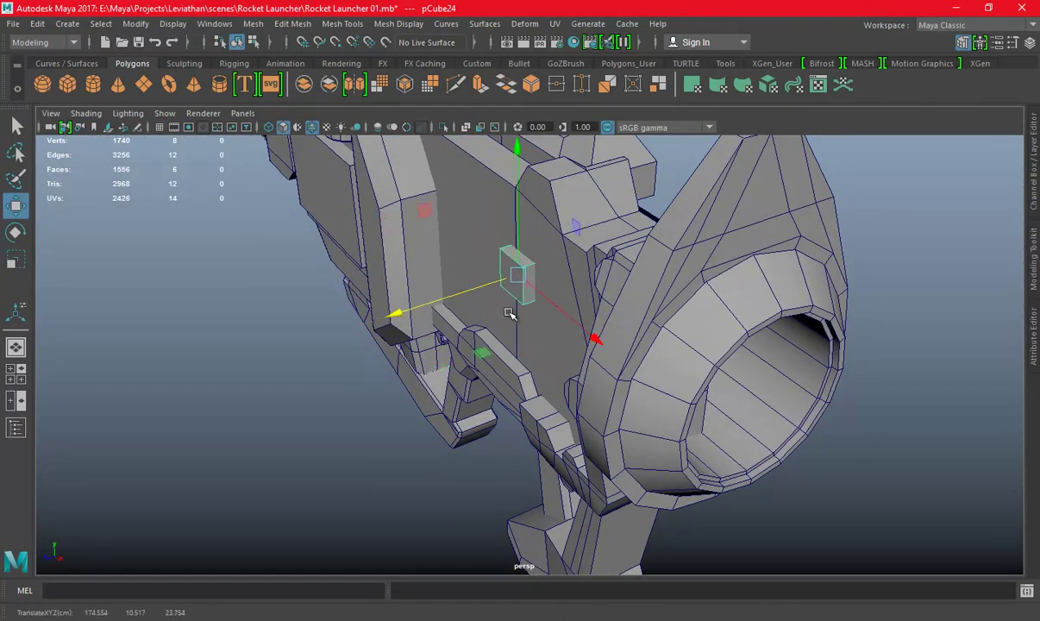
Reshape the plate's vertices: lower the bottom, raise the top, and widen the left edge
{"action": "key", "text": "space"}
{"action": "key", "text": "space"}
{"action": "left_click", "coordinate": [963, 390]}
{"action": "scroll", "coordinate": [530, 316], "scroll_direction": "up", "scroll_amount": 2}
{"action": "left_click_drag", "start_coordinate": [573, 287], "coordinate": [575, 319]}
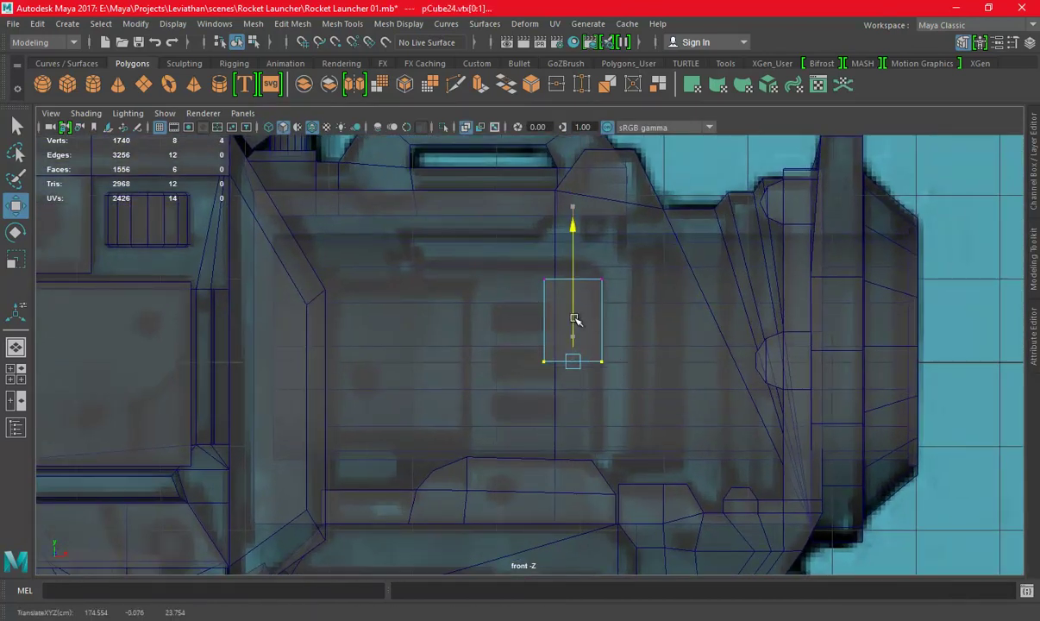
{"action": "left_click_drag", "start_coordinate": [480, 249], "coordinate": [621, 301]}
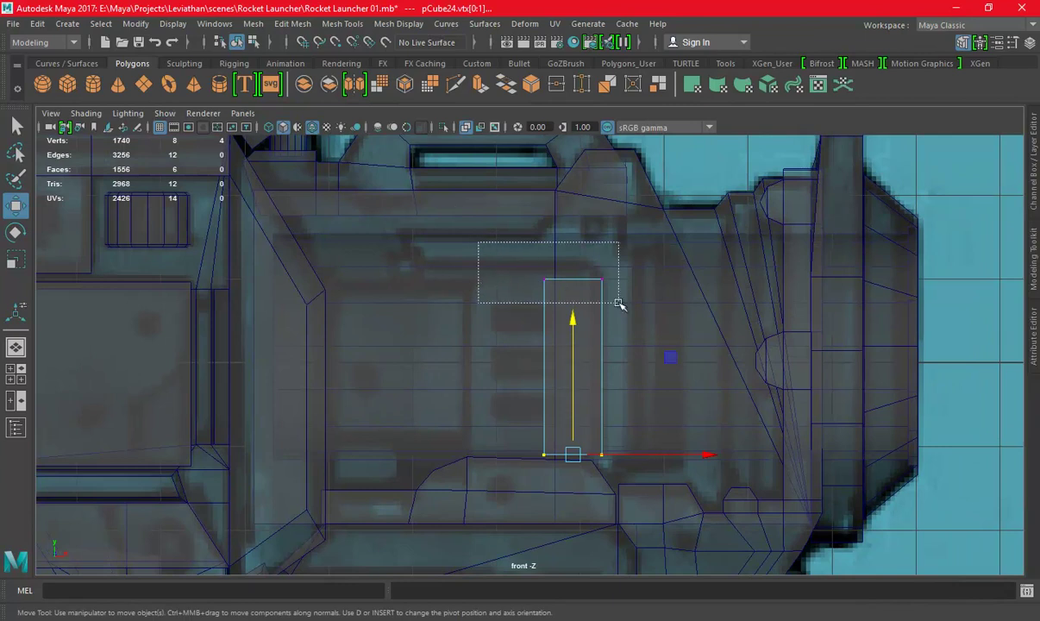
{"action": "left_click_drag", "start_coordinate": [569, 248], "coordinate": [584, 230]}
{"action": "left_click_drag", "start_coordinate": [500, 230], "coordinate": [586, 464]}
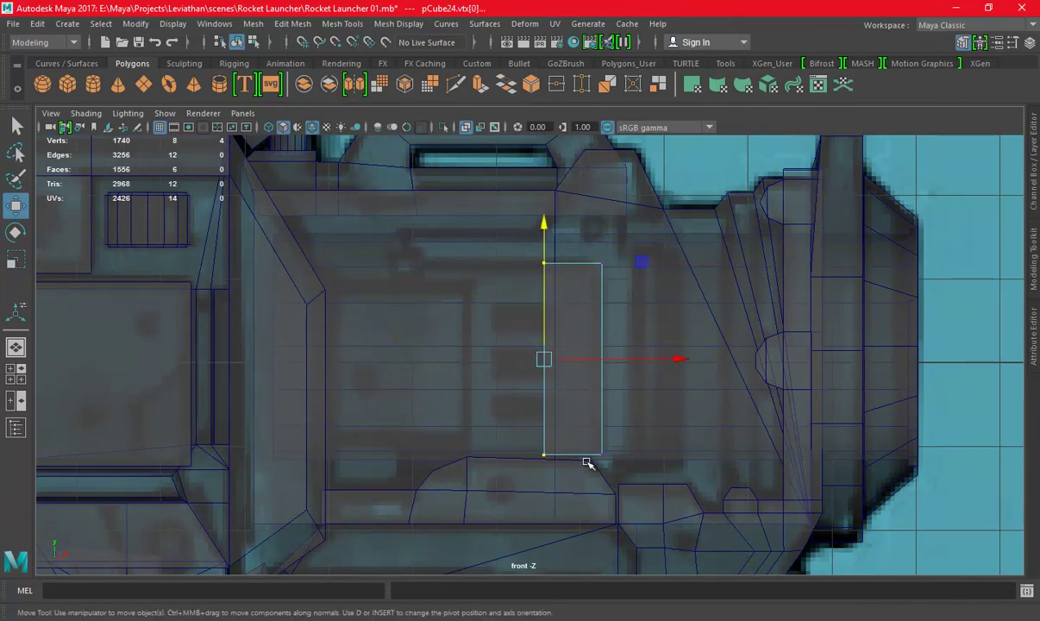
{"action": "mouse_move", "coordinate": [665, 362]}
{"action": "left_mouse_down"}
{"action": "mouse_move", "coordinate": [541, 363]}
{"action": "mouse_move", "coordinate": [559, 364]}
{"action": "mouse_move", "coordinate": [551, 370]}
{"action": "left_mouse_up"}
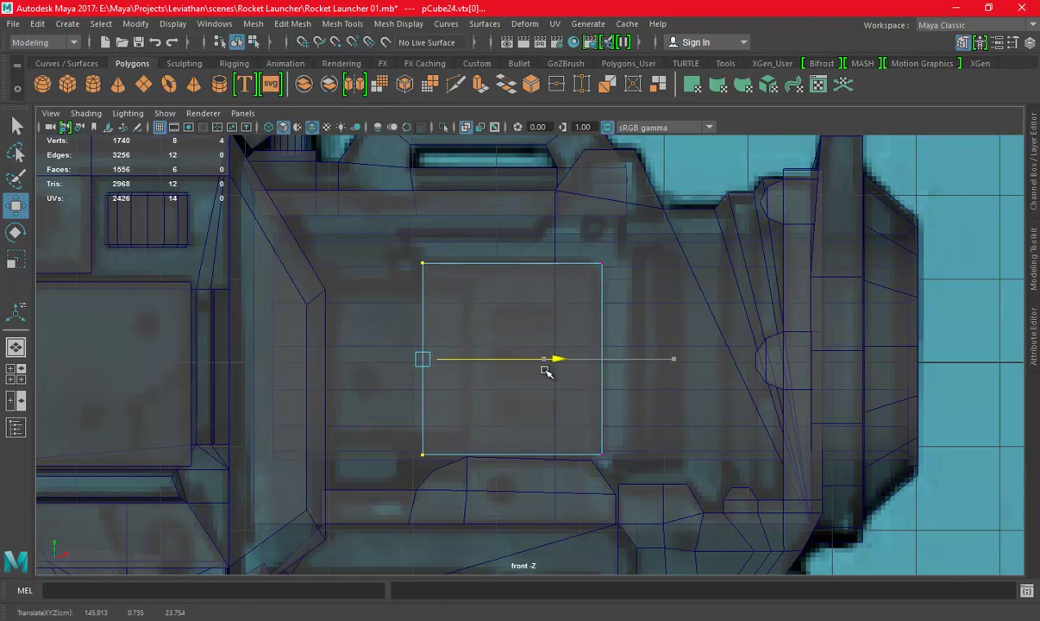
{"action": "right_click_drag", "start_coordinate": [586, 233], "coordinate": [750, 190]}
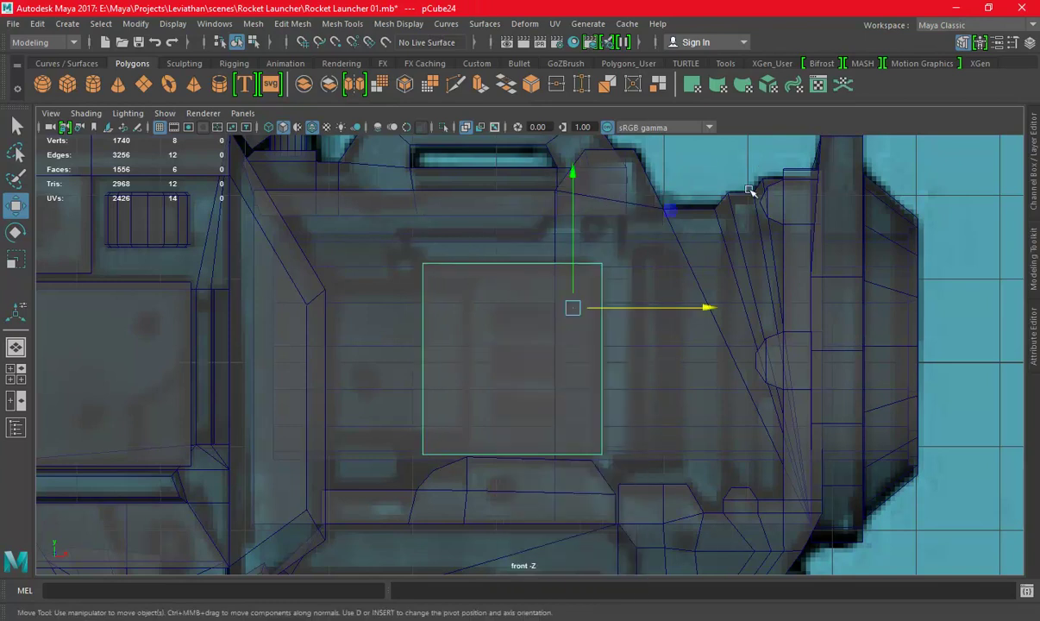
Delete the plate pCube24, select pCube22 and save the scene
{"action": "key", "text": "Delete"}
{"action": "scroll", "coordinate": [557, 279], "scroll_direction": "down", "scroll_amount": 4}
{"action": "left_click", "coordinate": [515, 266]}
{"action": "key", "text": "ctrl+s"}
{"action": "left_click", "coordinate": [447, 129]}
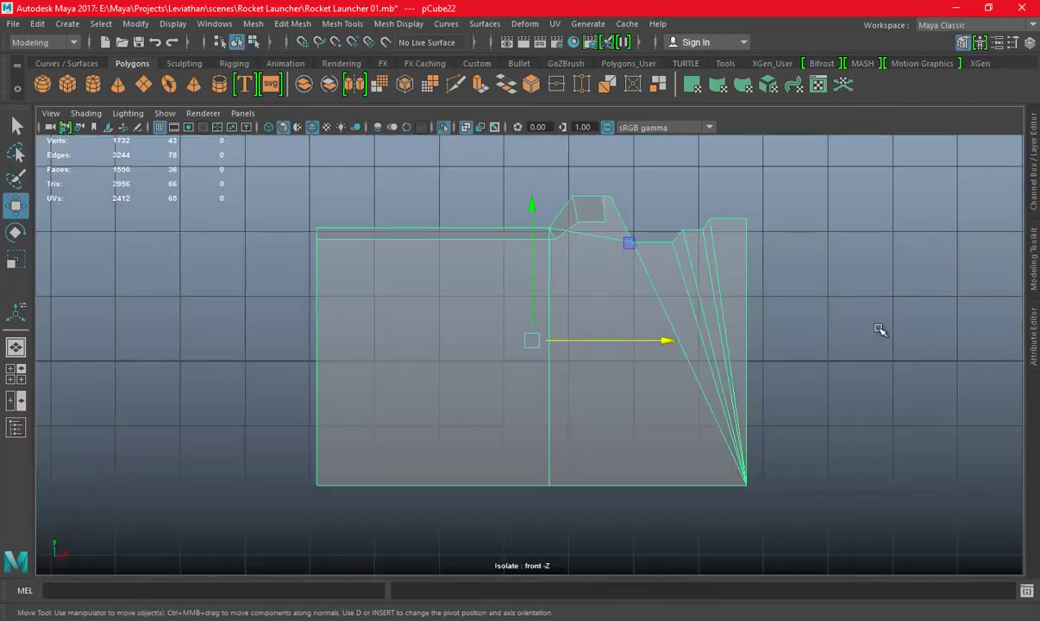
{"action": "left_click", "coordinate": [445, 129]}
{"action": "scroll", "coordinate": [931, 387], "scroll_direction": "up", "scroll_amount": 2}
{"action": "scroll", "coordinate": [931, 387], "scroll_direction": "up", "scroll_amount": 1}
{"action": "mouse_move", "coordinate": [667, 332]}
{"action": "middle_mouse_down", "text": "alt"}
{"action": "mouse_move", "coordinate": [629, 297]}
{"action": "mouse_move", "coordinate": [547, 268]}
{"action": "middle_mouse_up", "text": "alt"}
{"action": "scroll", "coordinate": [585, 272], "scroll_direction": "down", "scroll_amount": 1}
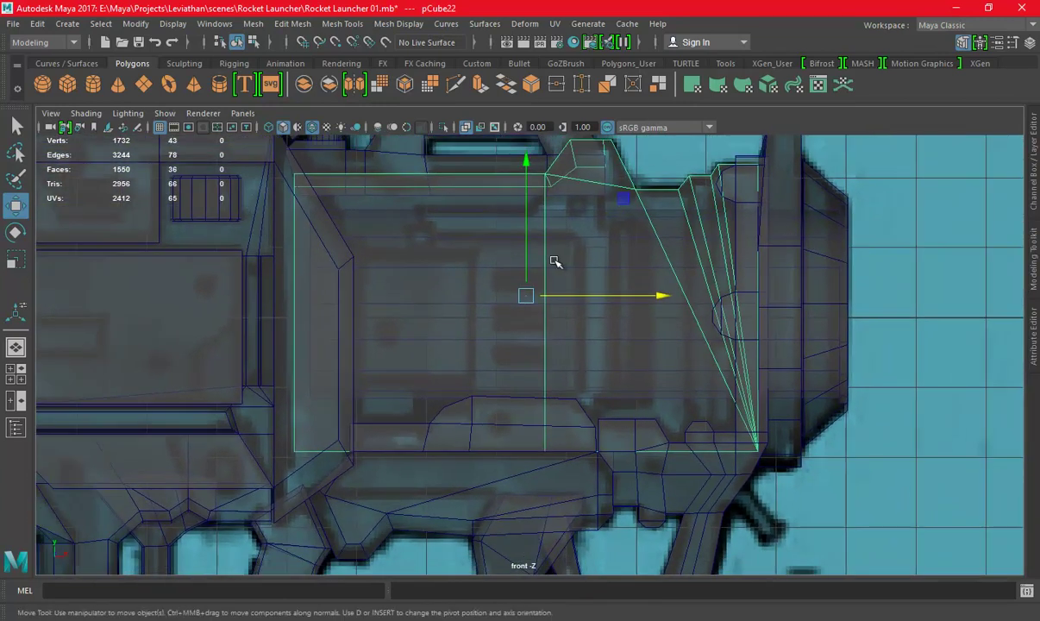
{"action": "scroll", "coordinate": [552, 259], "scroll_direction": "down", "scroll_amount": 1}
{"action": "key", "text": "ctrl+s"}
Make pCube22 live and start Quad Draw from the Modeling Toolkit
{"action": "left_click", "coordinate": [390, 45]}
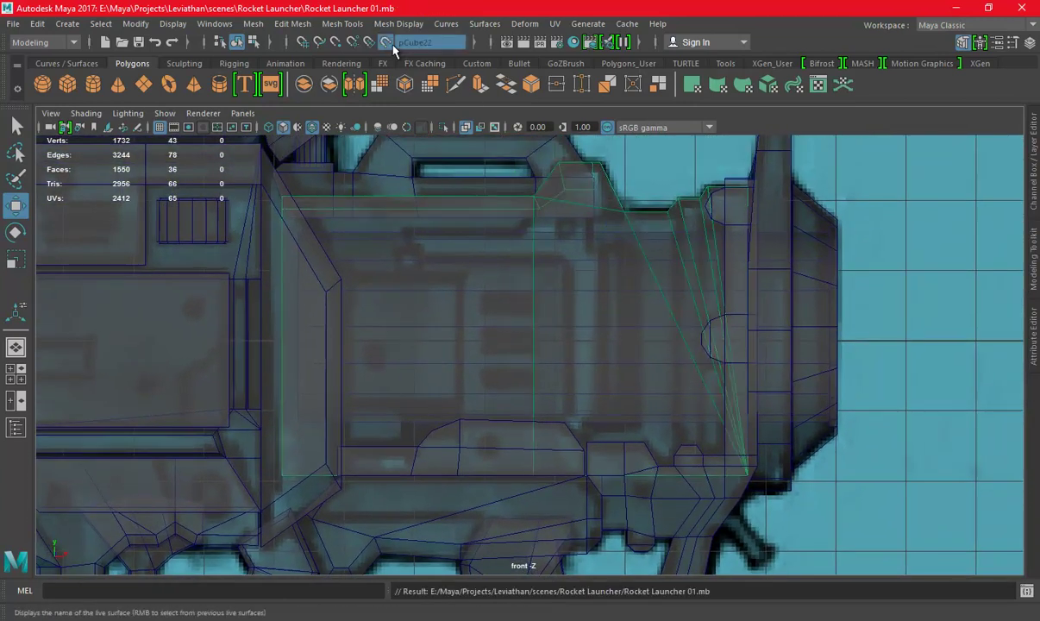
{"action": "left_click", "coordinate": [1033, 263]}
{"action": "left_click", "coordinate": [977, 554]}
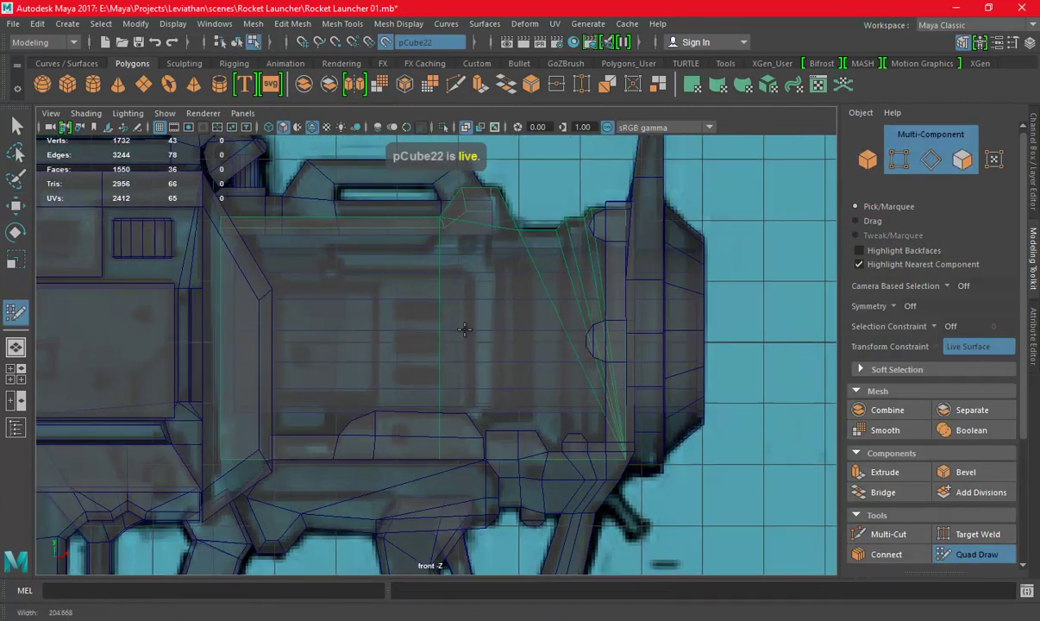
{"action": "scroll", "coordinate": [457, 276], "scroll_direction": "up", "scroll_amount": 3}
{"action": "scroll", "coordinate": [246, 269], "scroll_direction": "up", "scroll_amount": 2}
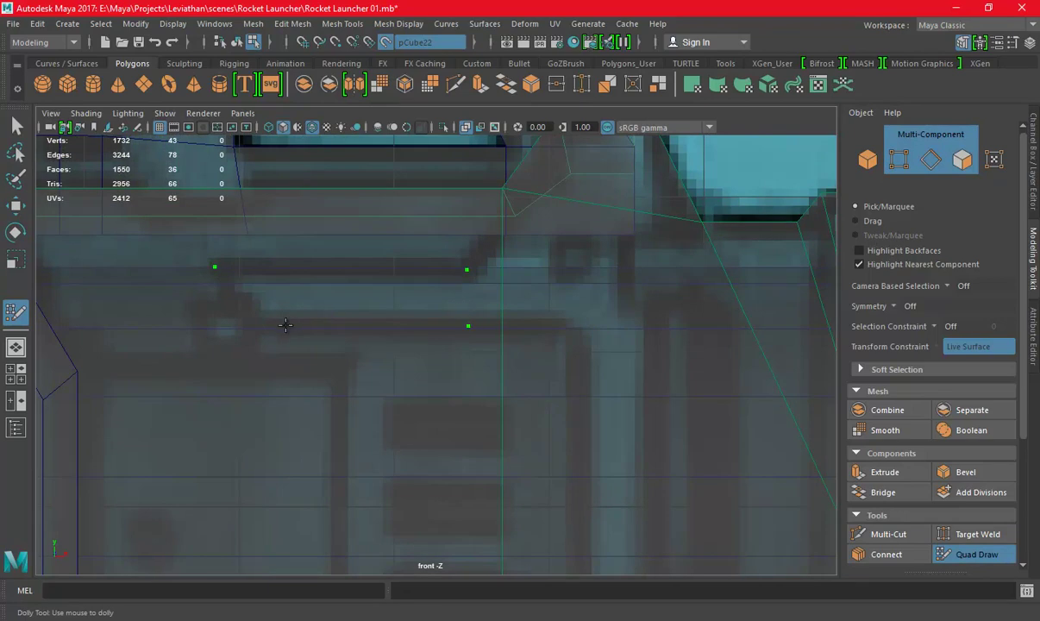
Quad-draw the slanted foregrip block with four quads rising to its slanted top
{"action": "left_click", "coordinate": [255, 328], "text": "shift"}
{"action": "scroll", "coordinate": [518, 319], "scroll_direction": "down", "scroll_amount": 2}
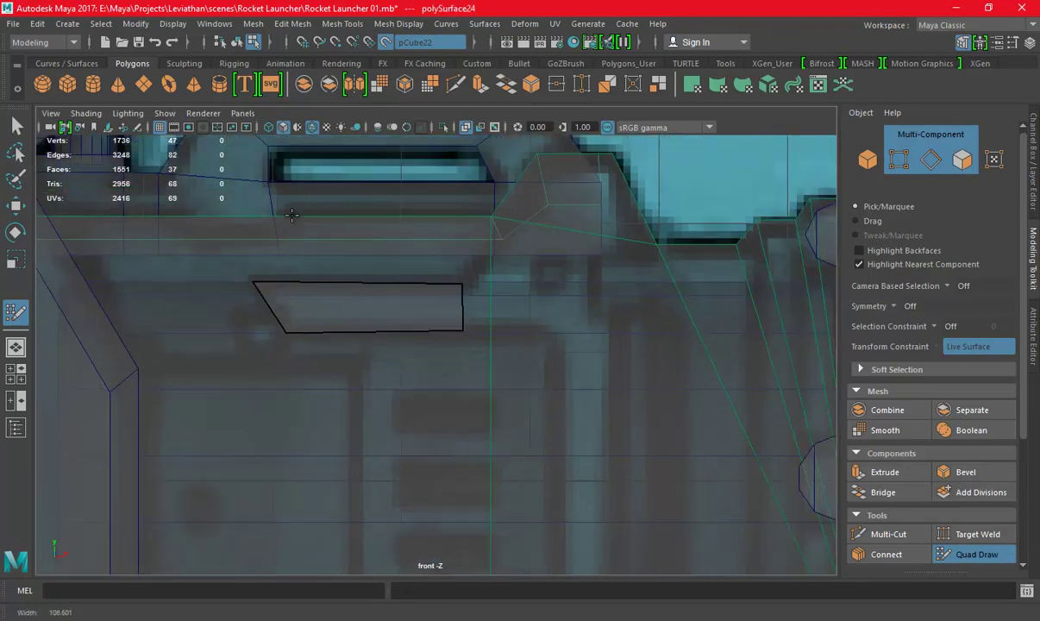
{"action": "scroll", "coordinate": [614, 315], "scroll_direction": "down", "scroll_amount": 3}
{"action": "scroll", "coordinate": [613, 314], "scroll_direction": "up", "scroll_amount": 3}
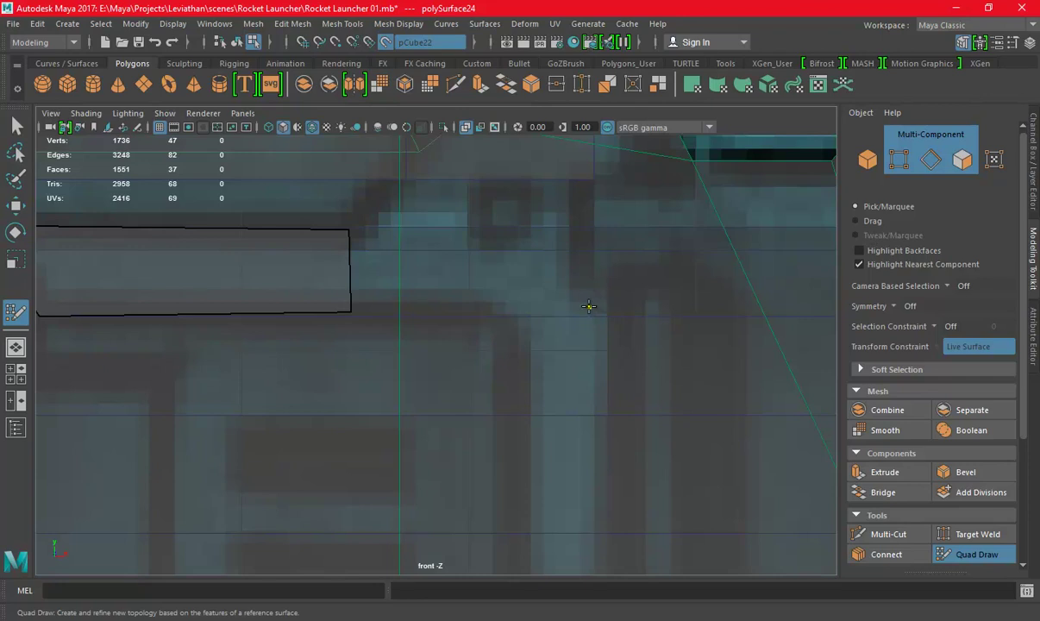
{"action": "left_click", "coordinate": [466, 263], "text": "shift"}
{"action": "scroll", "coordinate": [521, 250], "scroll_direction": "down", "scroll_amount": 1}
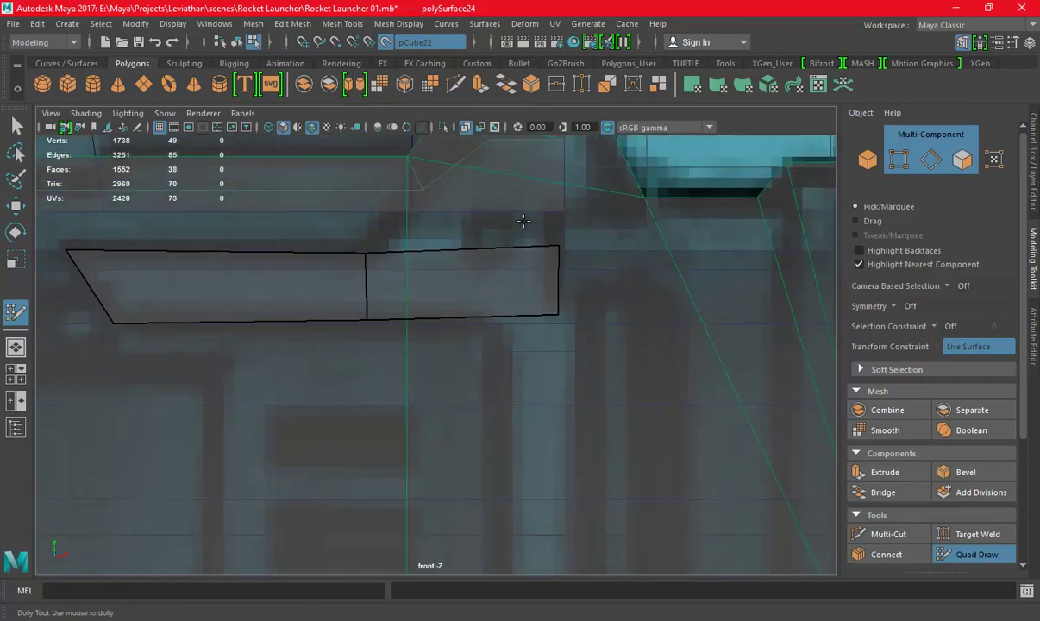
{"action": "scroll", "coordinate": [534, 281], "scroll_direction": "down", "scroll_amount": 1}
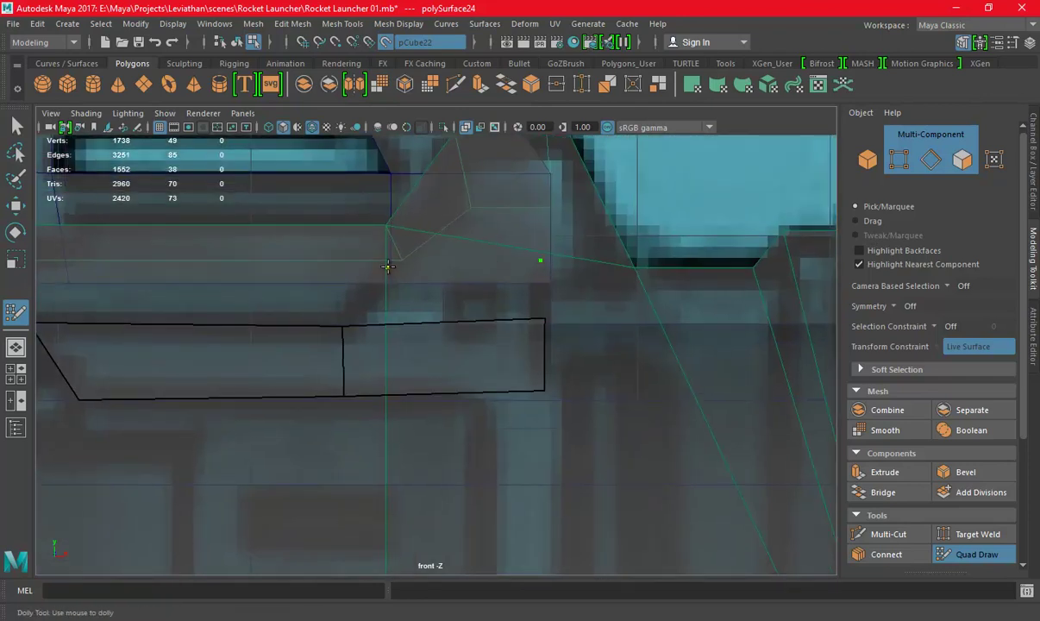
{"action": "left_click", "coordinate": [441, 284], "text": "shift"}
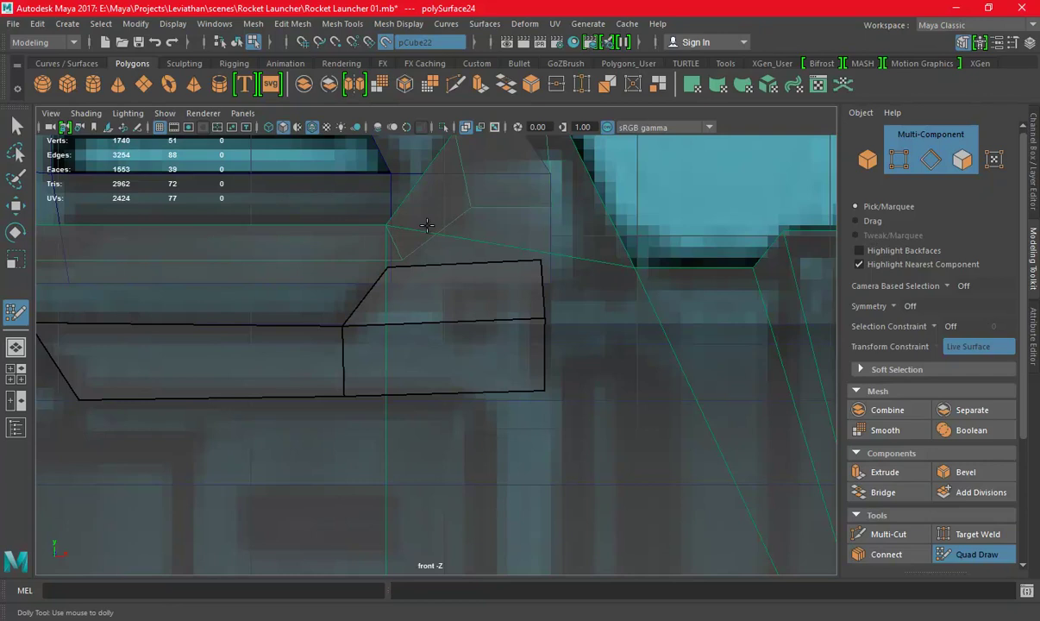
{"action": "left_click", "coordinate": [522, 231], "text": "shift"}
Add a vertical strip of three quads below the block, extending downward
{"action": "middle_click_drag", "start_coordinate": [484, 357], "coordinate": [458, 249], "text": "alt"}
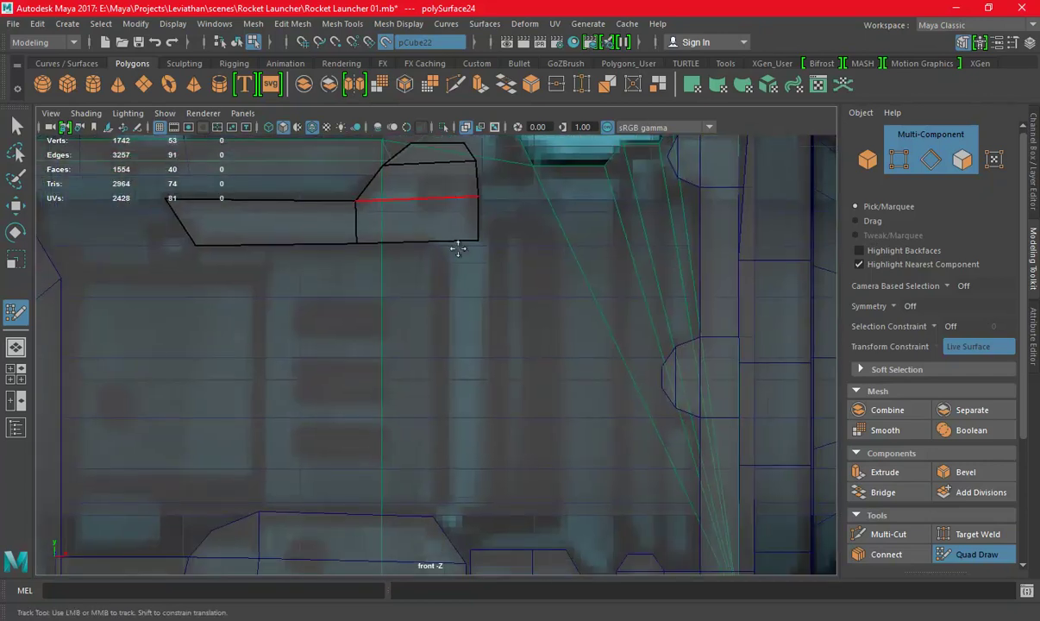
{"action": "left_click", "coordinate": [439, 318]}
{"action": "left_click", "coordinate": [438, 259], "text": "shift"}
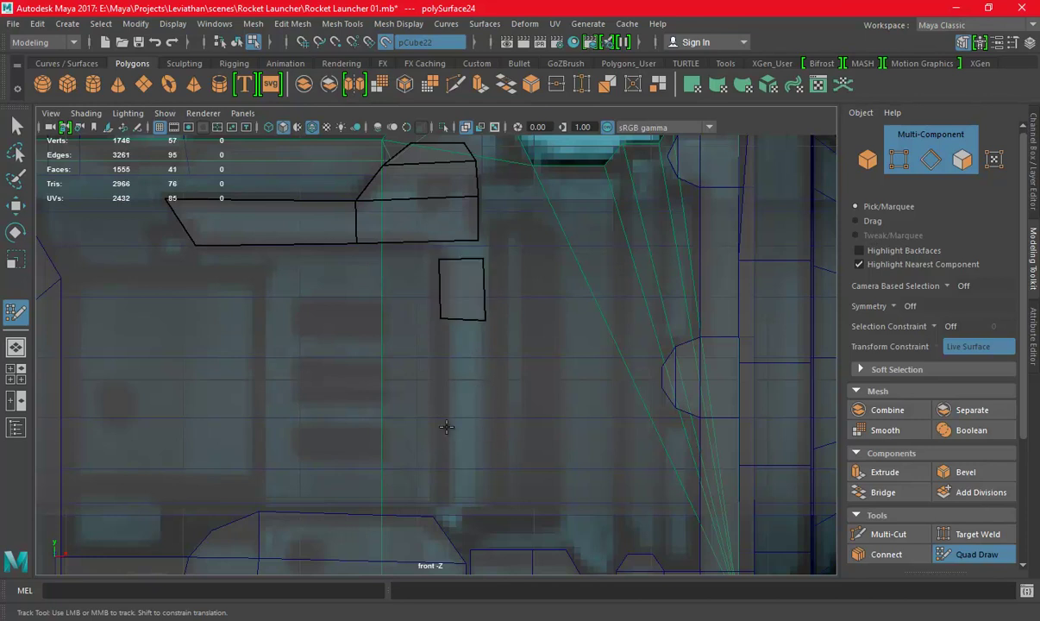
{"action": "left_click", "coordinate": [469, 375], "text": "shift"}
{"action": "middle_click_drag", "start_coordinate": [567, 374], "coordinate": [538, 251], "text": "alt"}
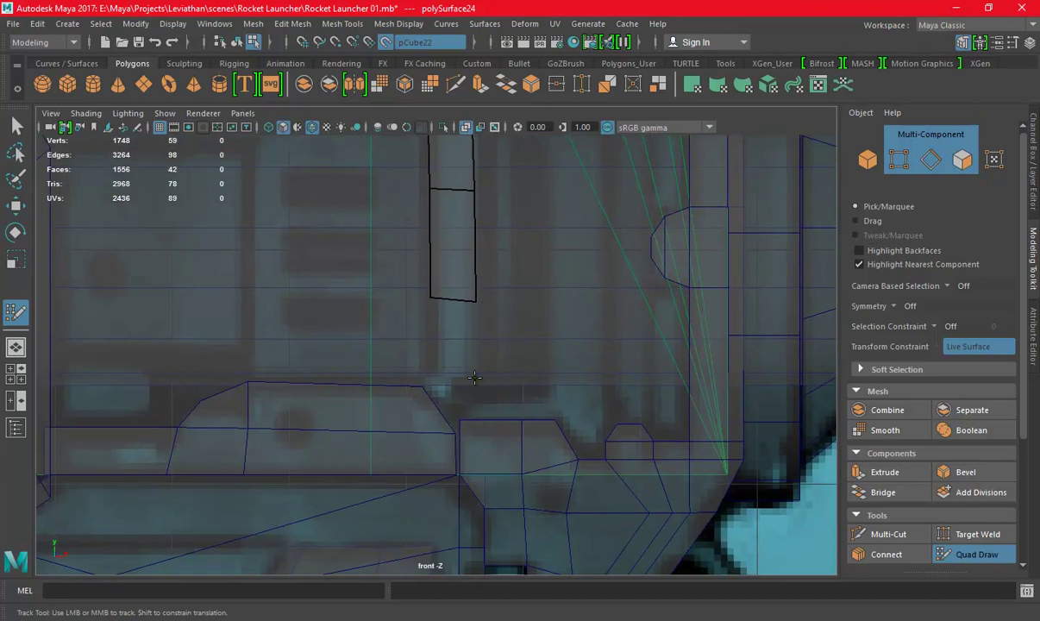
{"action": "left_click", "coordinate": [463, 341], "text": "shift"}
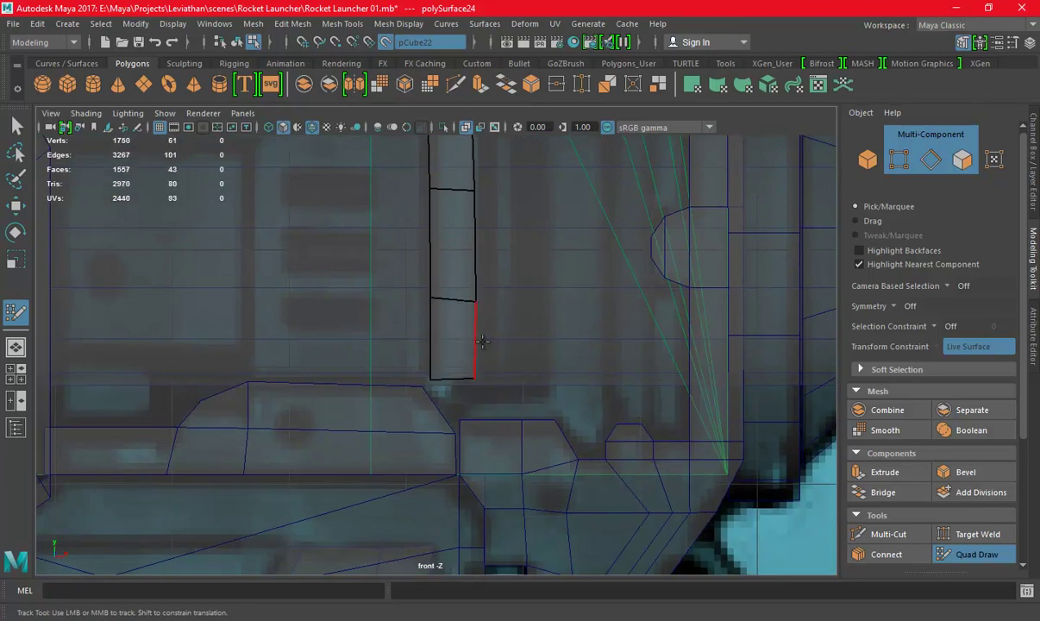
{"action": "scroll", "coordinate": [362, 289], "scroll_direction": "down", "scroll_amount": 3}
{"action": "scroll", "coordinate": [388, 293], "scroll_direction": "up", "scroll_amount": 2}
{"action": "scroll", "coordinate": [416, 296], "scroll_direction": "up", "scroll_amount": 1}
{"action": "scroll", "coordinate": [415, 296], "scroll_direction": "up", "scroll_amount": 2}
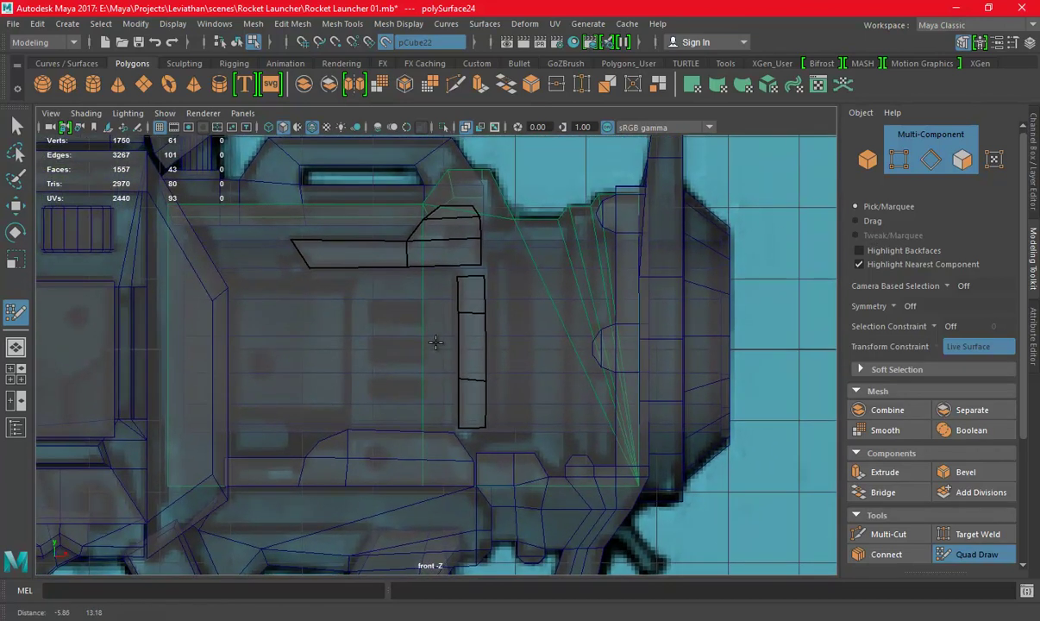
{"action": "scroll", "coordinate": [465, 298], "scroll_direction": "up", "scroll_amount": 1}
{"action": "scroll", "coordinate": [529, 298], "scroll_direction": "up", "scroll_amount": 1}
Leave Quad Draw for Object Mode and freeze the new mesh's transformations
{"action": "right_click_drag", "start_coordinate": [489, 201], "coordinate": [470, 176]}
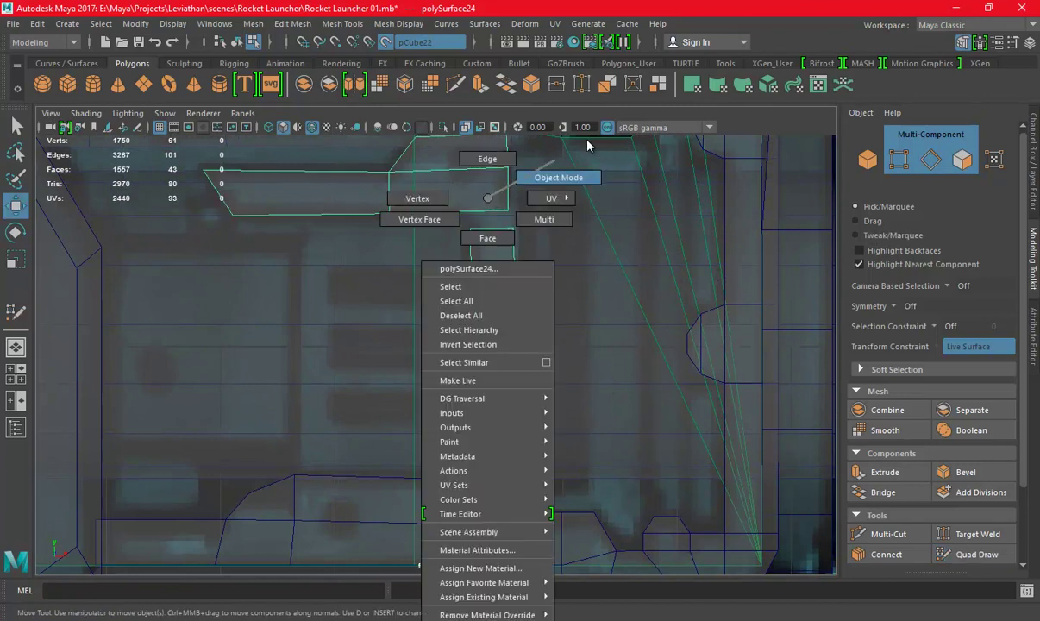
{"action": "scroll", "coordinate": [470, 176], "scroll_direction": "down", "scroll_amount": 1}
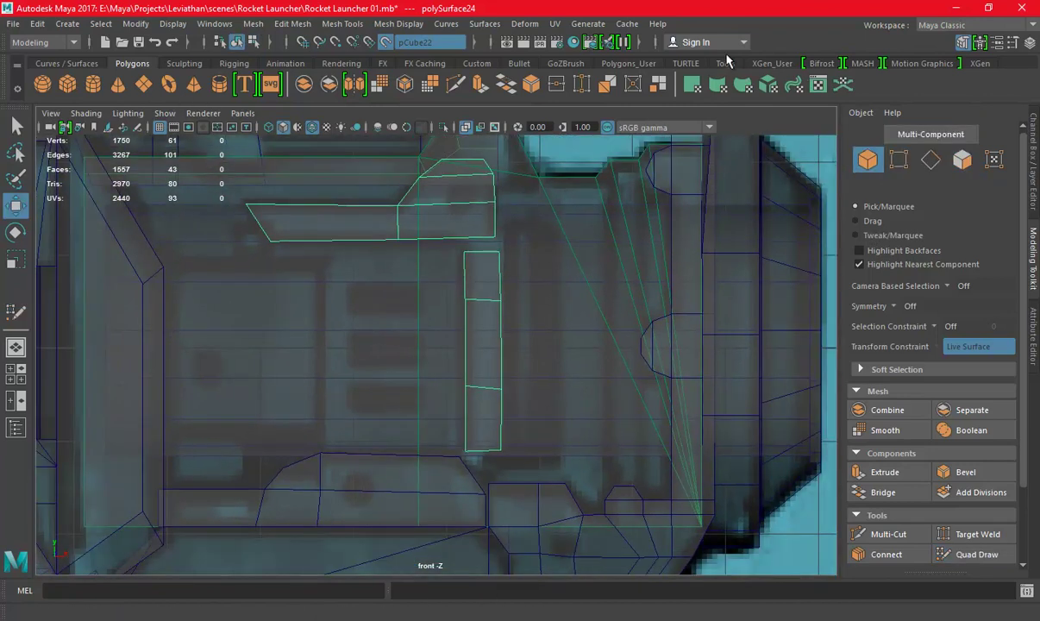
{"action": "left_click", "coordinate": [725, 63]}
{"action": "left_click", "coordinate": [47, 81]}
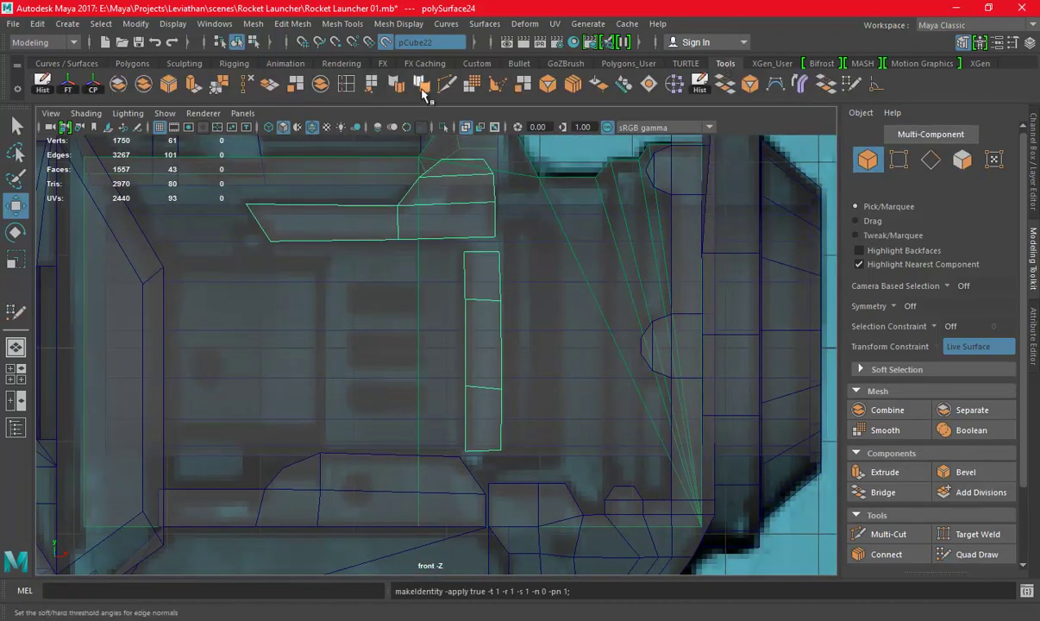
Insert an edge loop through the foregrip block
{"action": "right_click_drag", "start_coordinate": [448, 199], "coordinate": [485, 238], "text": "shift"}
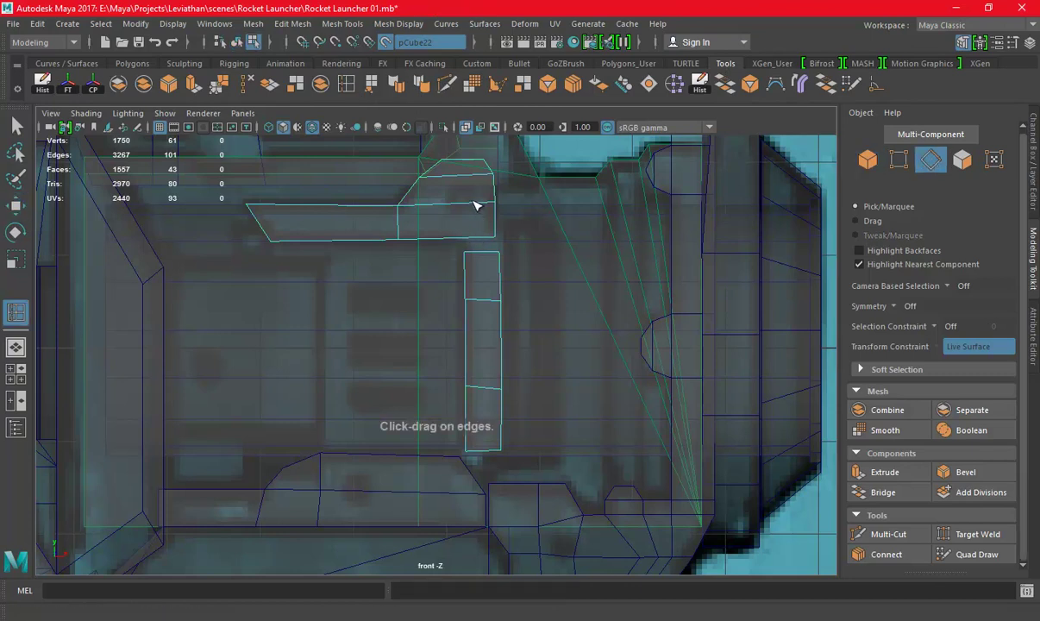
{"action": "scroll", "coordinate": [474, 205], "scroll_direction": "up", "scroll_amount": 1}
{"action": "scroll", "coordinate": [482, 242], "scroll_direction": "up", "scroll_amount": 1}
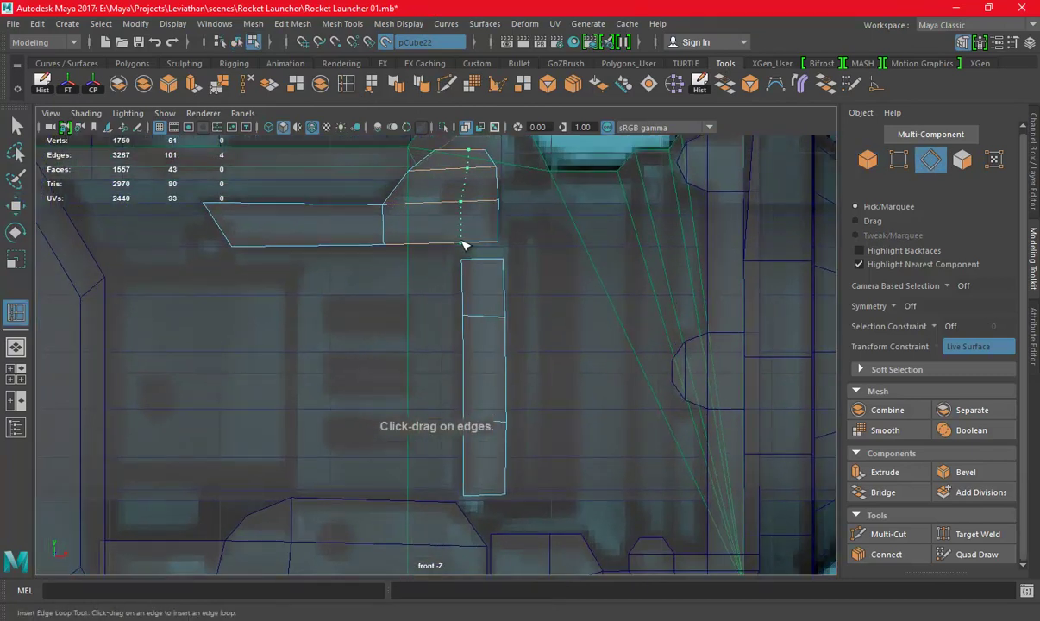
{"action": "left_click_drag", "start_coordinate": [464, 246], "coordinate": [479, 244]}
Turn off reference snapping and bridge the block's lower edge to the strip's top edge
{"action": "key", "text": "w"}
{"action": "right_click_drag", "start_coordinate": [465, 220], "coordinate": [486, 176]}
{"action": "left_click", "coordinate": [485, 259]}
{"action": "left_click", "coordinate": [486, 258], "text": "shift"}
{"action": "left_click", "coordinate": [385, 43]}
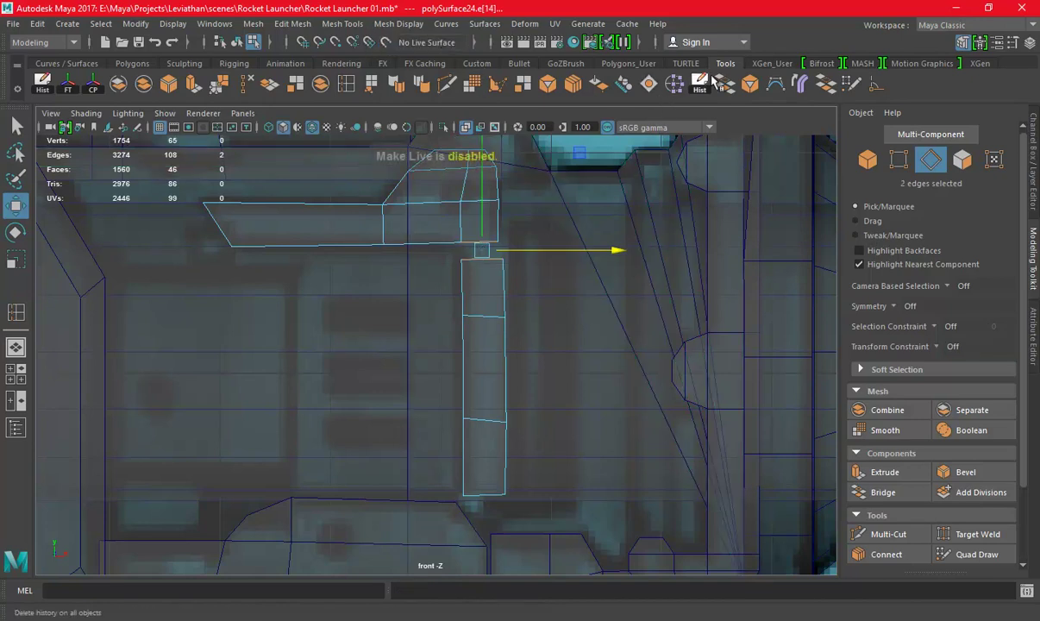
{"action": "left_click", "coordinate": [695, 83]}
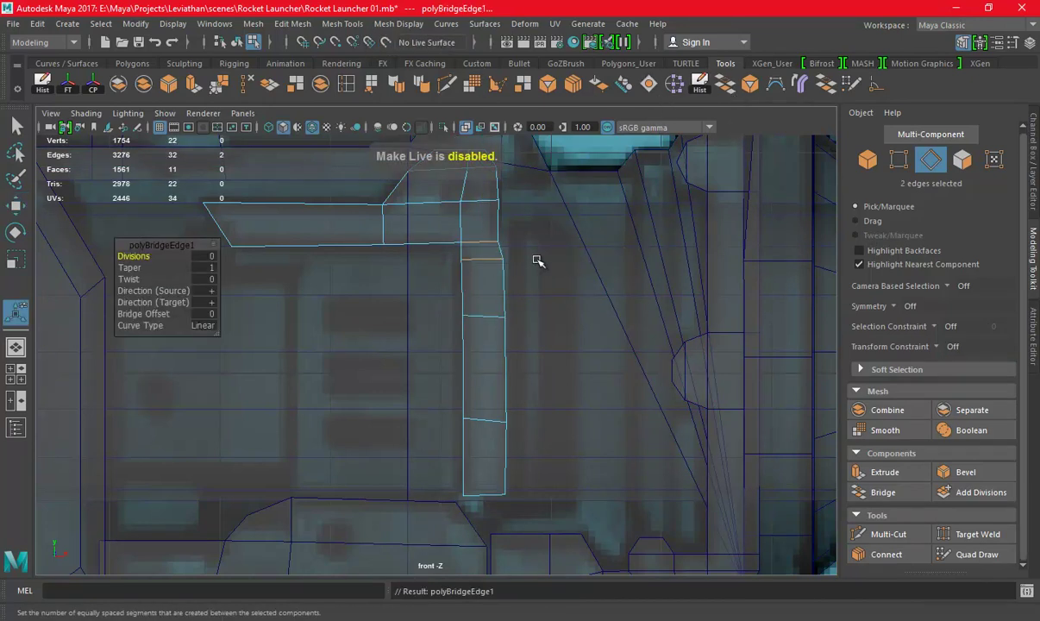
{"action": "middle_click_drag", "start_coordinate": [537, 260], "coordinate": [494, 301], "text": "alt"}
Select the strip's right and left side vertices and scale them to taper
{"action": "right_click_drag", "start_coordinate": [515, 200], "coordinate": [479, 198]}
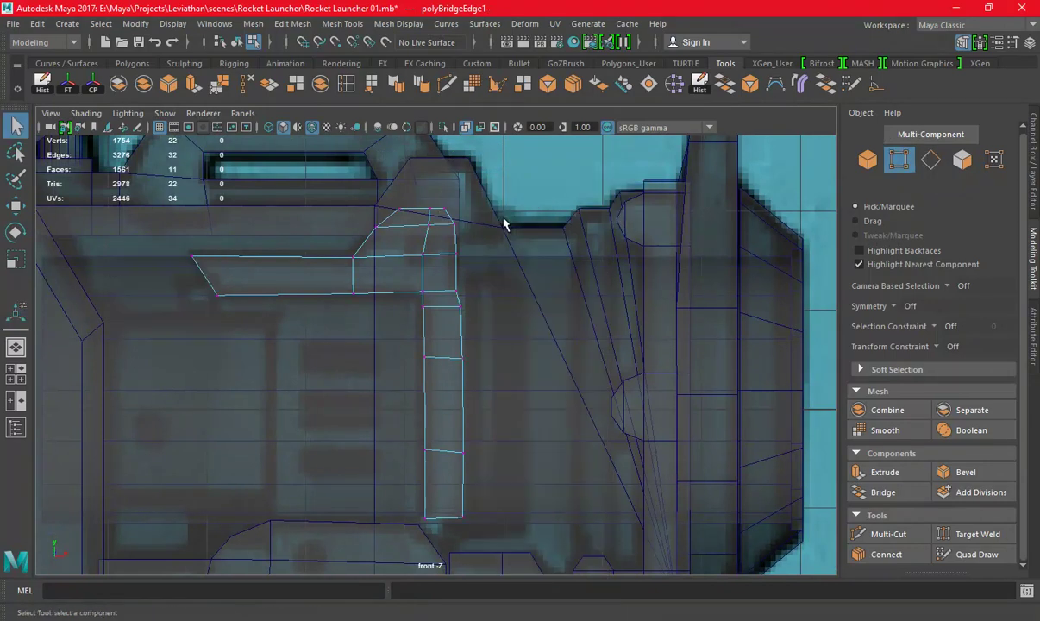
{"action": "left_click_drag", "start_coordinate": [458, 545], "coordinate": [459, 543]}
{"action": "key", "text": "e"}
{"action": "key", "text": "r"}
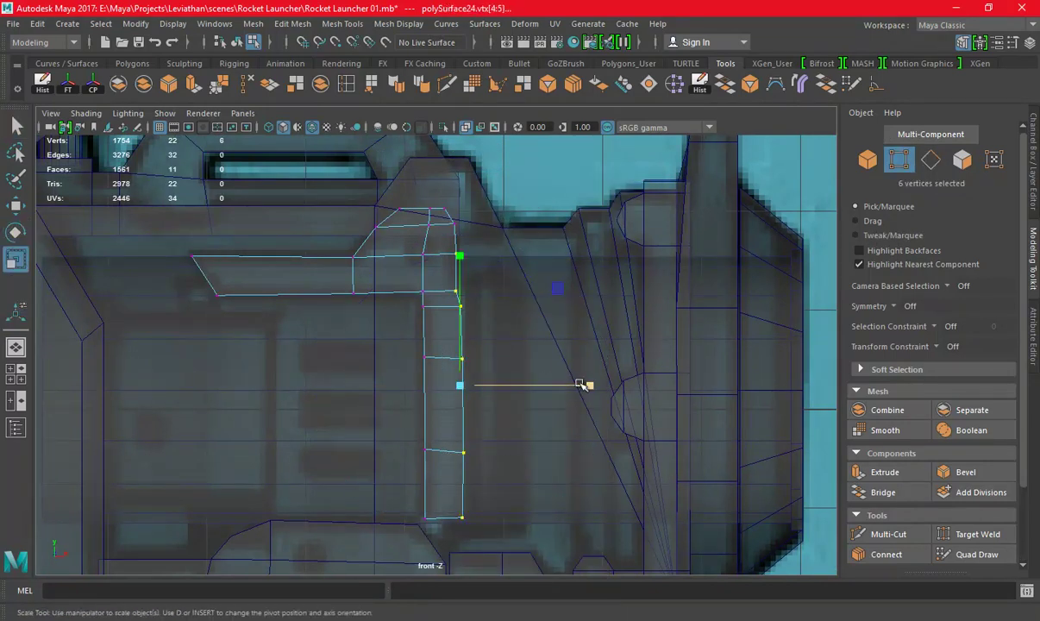
{"action": "key", "text": "w"}
{"action": "left_click_drag", "start_coordinate": [404, 282], "coordinate": [415, 393]}
{"action": "left_click_drag", "start_coordinate": [438, 531], "coordinate": [440, 530]}
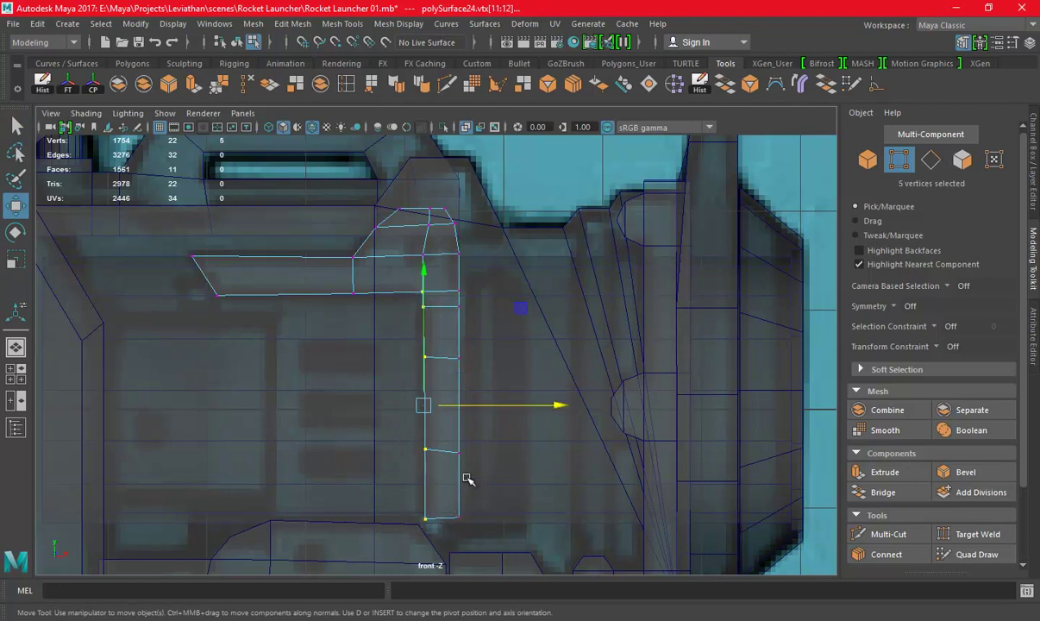
{"action": "key", "text": "e"}
{"action": "key", "text": "r"}
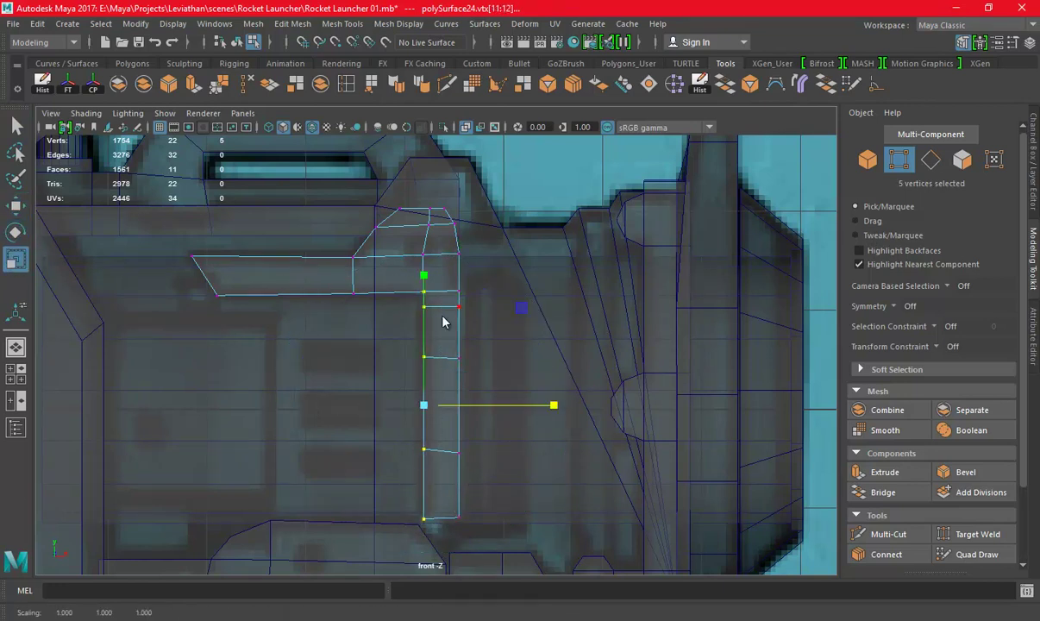
Delete the extra horizontal edges from the strip
{"action": "left_click", "coordinate": [449, 285]}
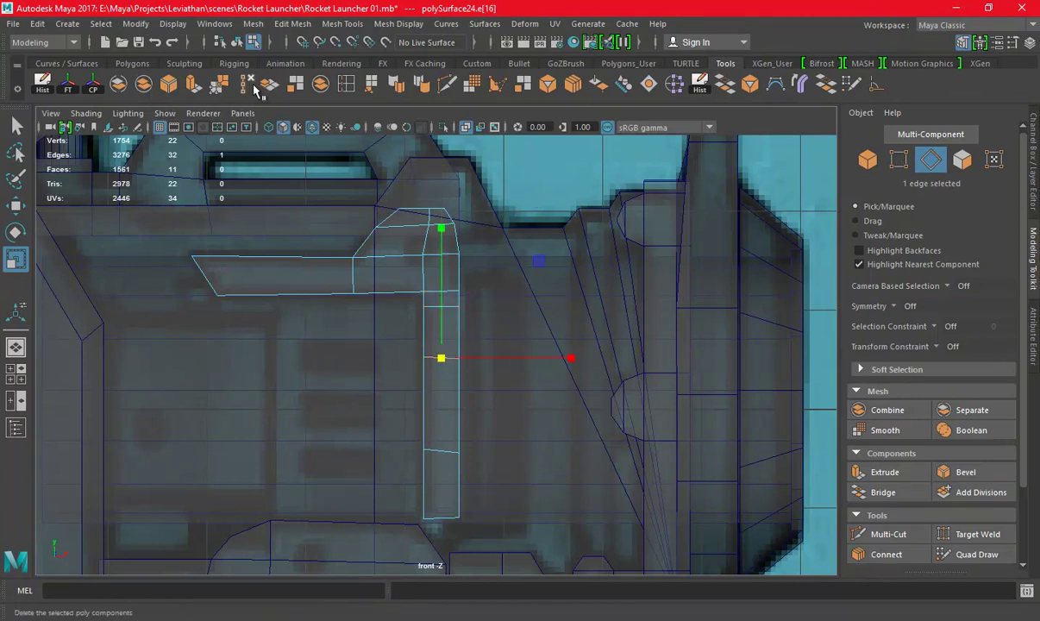
{"action": "key", "text": "Delete"}
{"action": "key", "text": "w"}
{"action": "key", "text": "Delete"}
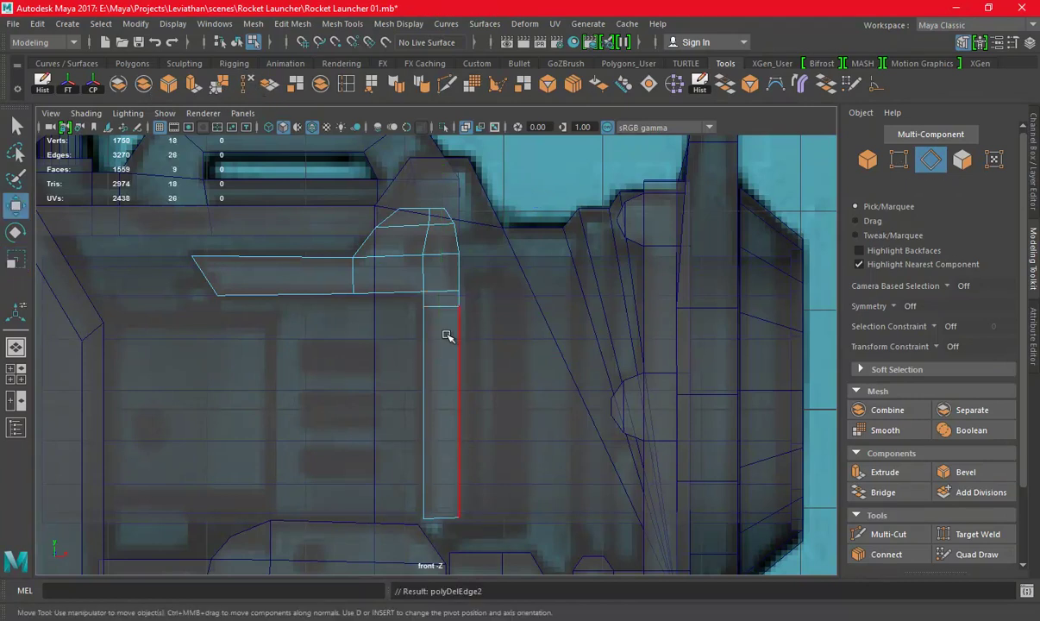
Move the strip's two bottom vertices along the vertical axis
{"action": "key", "text": "F9"}
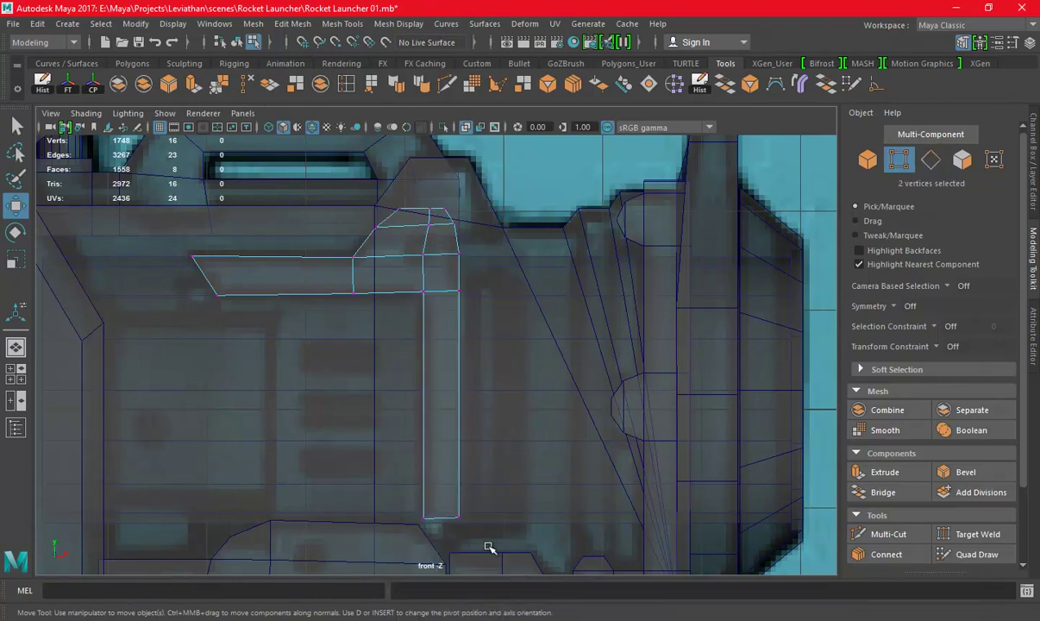
{"action": "left_click_drag", "start_coordinate": [488, 548], "coordinate": [412, 506]}
{"action": "middle_click_drag", "start_coordinate": [431, 415], "coordinate": [474, 326], "text": "alt"}
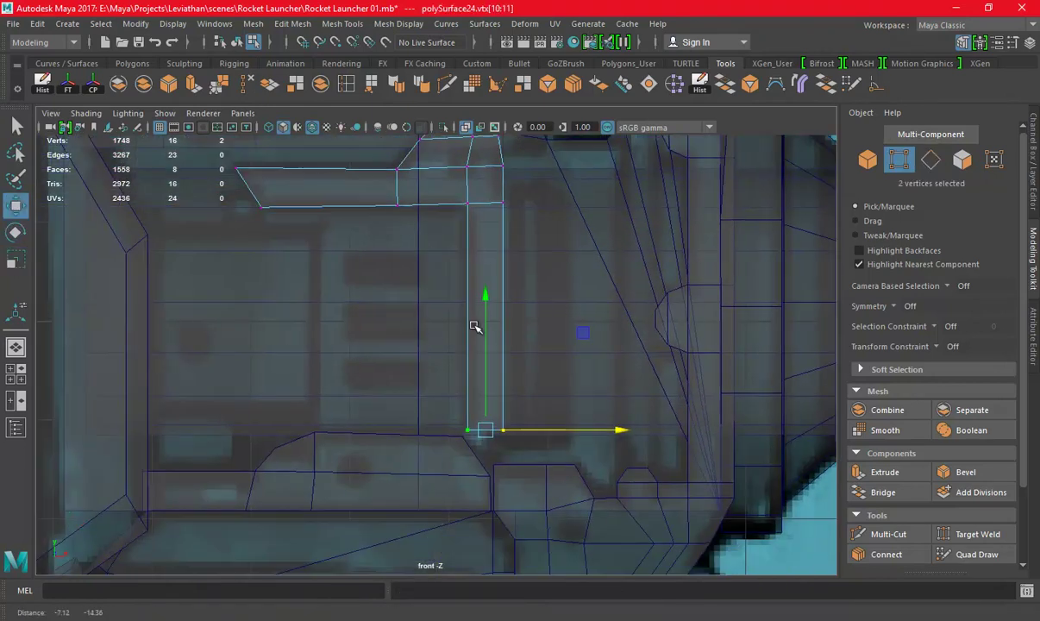
{"action": "left_click", "coordinate": [485, 297]}
{"action": "scroll", "coordinate": [530, 413], "scroll_direction": "up", "scroll_amount": 3}
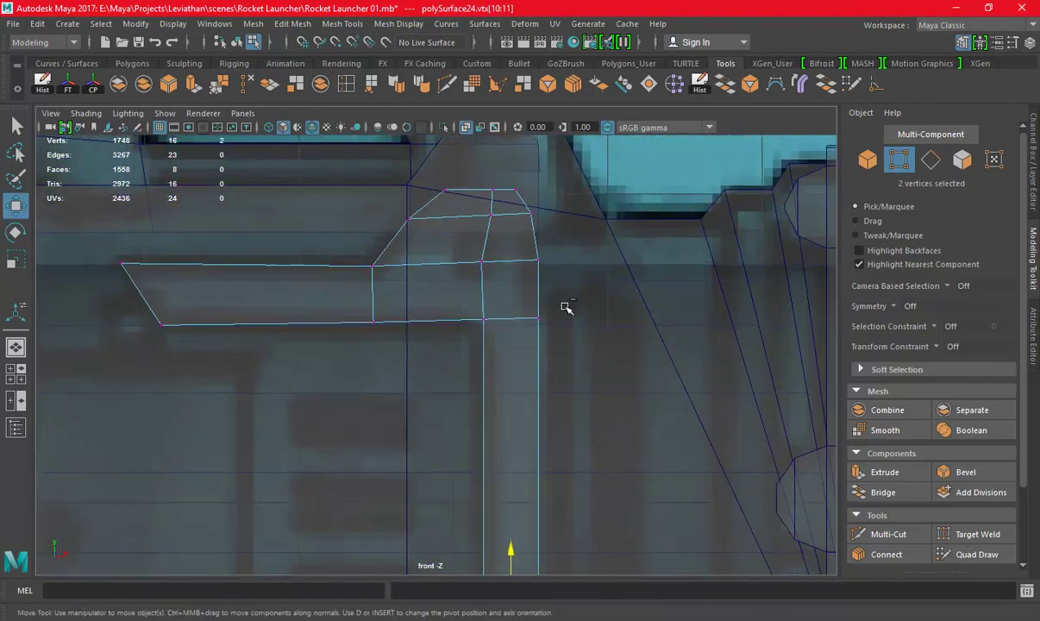
{"action": "scroll", "coordinate": [447, 260], "scroll_direction": "up", "scroll_amount": 1}
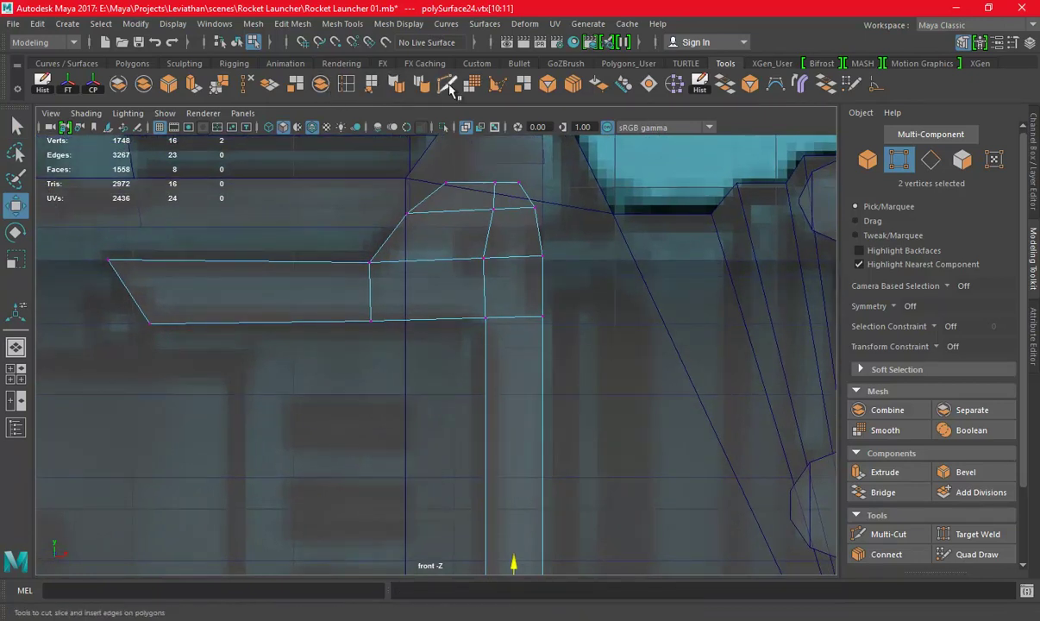
Cut a diagonal edge into the block and delete three extra edges
{"action": "left_click", "coordinate": [449, 89]}
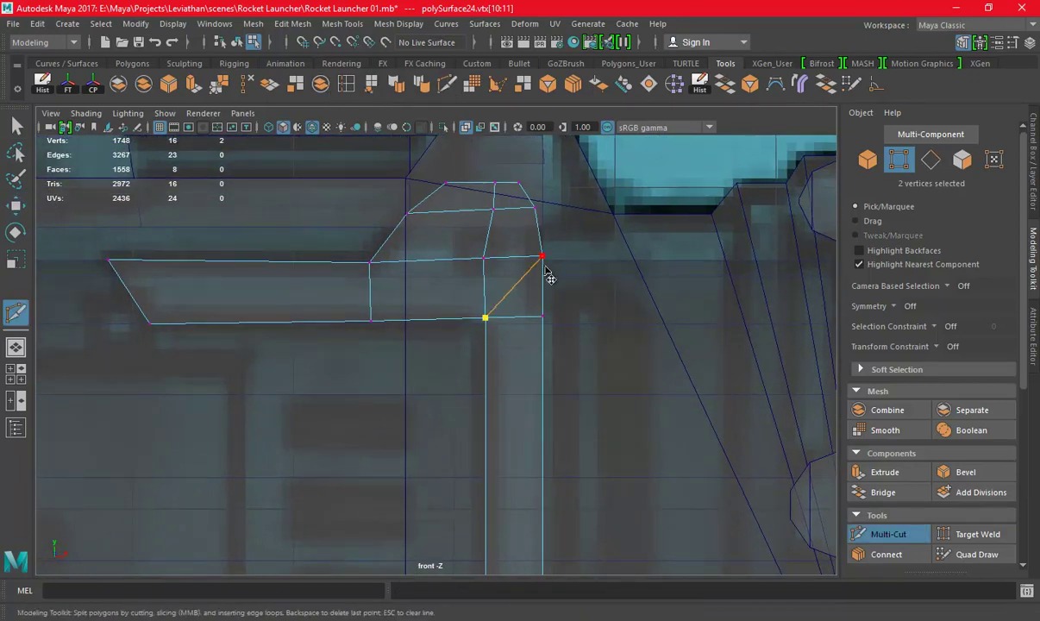
{"action": "key", "text": "F10"}
{"action": "double_click", "coordinate": [484, 226]}
{"action": "key", "text": "w"}
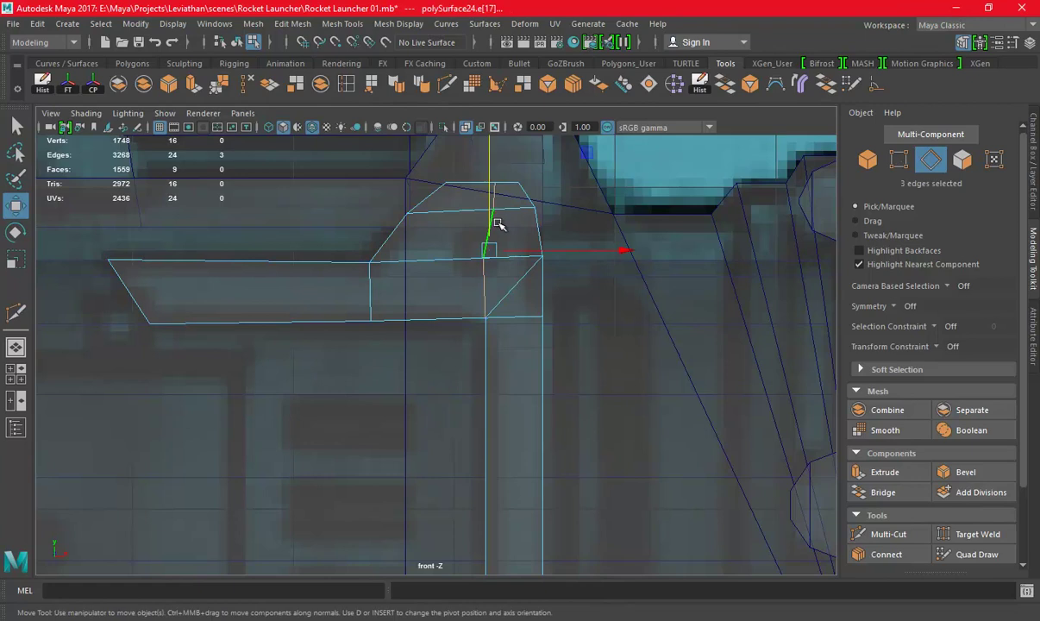
{"action": "left_click", "coordinate": [251, 93]}
Save the scene and frame the whole foregrip over the reference
{"action": "key", "text": "ctrl+s"}
{"action": "mouse_move", "coordinate": [569, 343]}
{"action": "right_mouse_down", "text": "alt"}
{"action": "mouse_move", "coordinate": [464, 352]}
{"action": "mouse_move", "coordinate": [274, 223]}
{"action": "right_mouse_up", "text": "alt"}
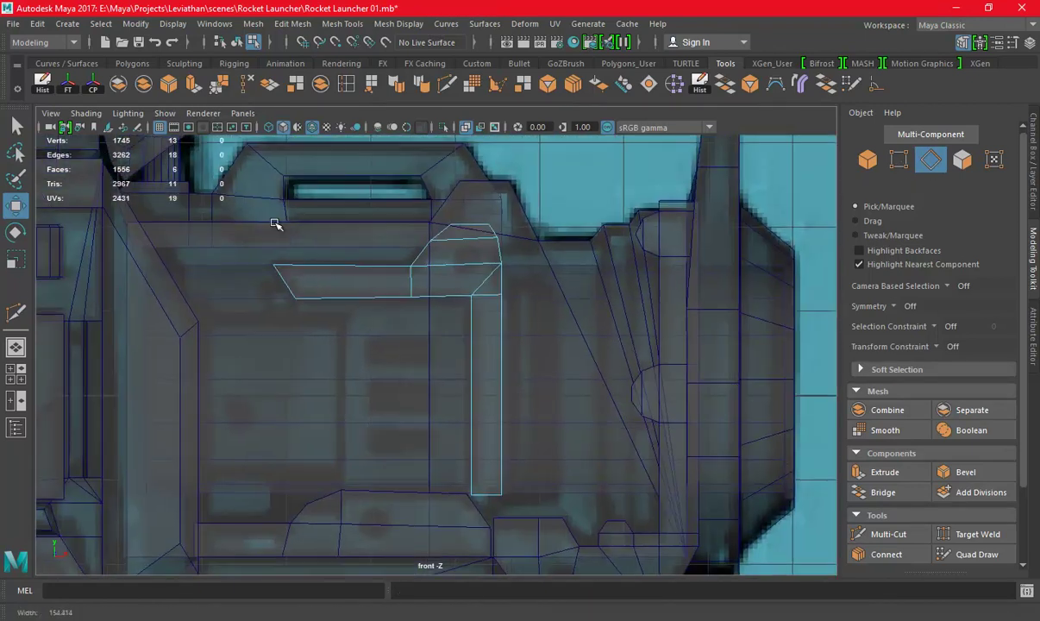
{"action": "middle_click_drag", "start_coordinate": [274, 223], "coordinate": [617, 362], "text": "alt"}
{"action": "right_click_drag", "start_coordinate": [618, 363], "coordinate": [513, 322], "text": "alt"}
{"action": "right_click_drag", "start_coordinate": [463, 277], "coordinate": [563, 274]}
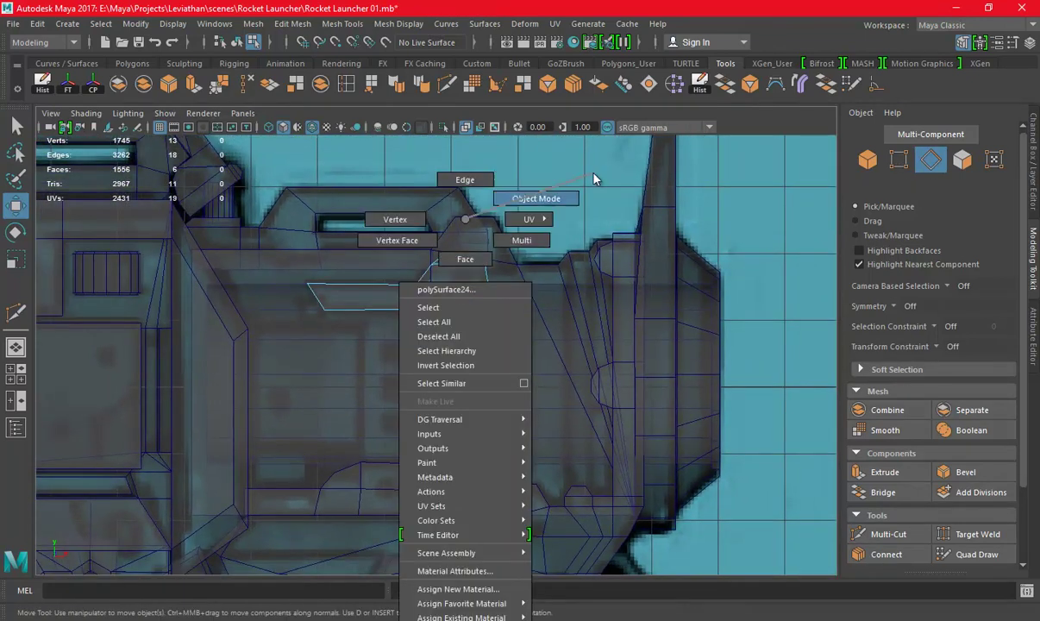
Frame the bracket in perspective and save; a trial extrusion is undone
{"action": "key", "text": "space"}
{"action": "key", "text": "space"}
{"action": "left_click_drag", "start_coordinate": [517, 301], "coordinate": [603, 293], "text": "alt"}
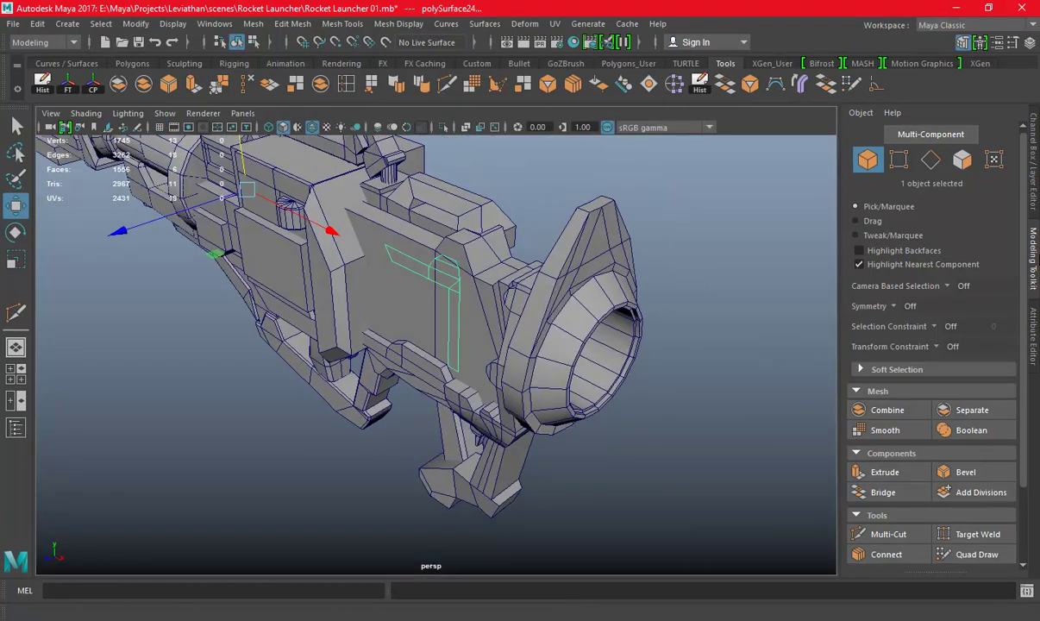
{"action": "key", "text": "f"}
{"action": "mouse_move", "coordinate": [370, 319]}
{"action": "left_mouse_down", "text": "alt"}
{"action": "mouse_move", "coordinate": [483, 340]}
{"action": "mouse_move", "coordinate": [382, 353]}
{"action": "left_mouse_up", "text": "alt"}
{"action": "key", "text": "ctrl+s"}
{"action": "left_click", "coordinate": [194, 89]}
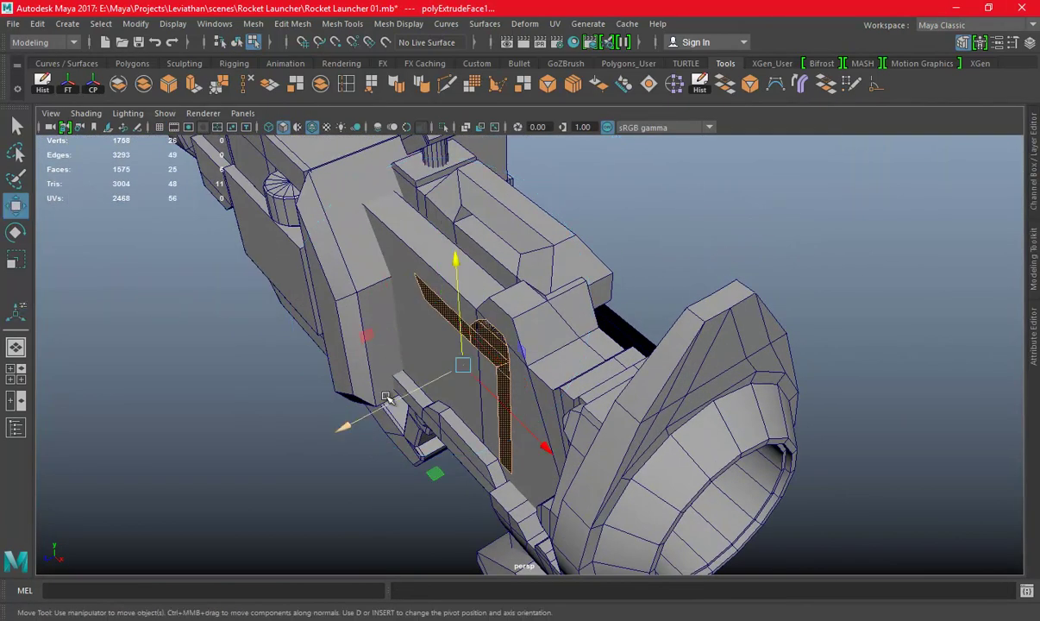
{"action": "key", "text": "ctrl+z"}
Select the whole bracket and isolate it for face picking
{"action": "mouse_move", "coordinate": [371, 391]}
{"action": "left_mouse_down", "text": "alt"}
{"action": "mouse_move", "coordinate": [487, 326]}
{"action": "mouse_move", "coordinate": [497, 308]}
{"action": "mouse_move", "coordinate": [448, 339]}
{"action": "mouse_move", "coordinate": [674, 389]}
{"action": "mouse_move", "coordinate": [689, 362]}
{"action": "mouse_move", "coordinate": [660, 291]}
{"action": "left_mouse_up", "text": "alt"}
{"action": "right_click", "coordinate": [660, 291]}
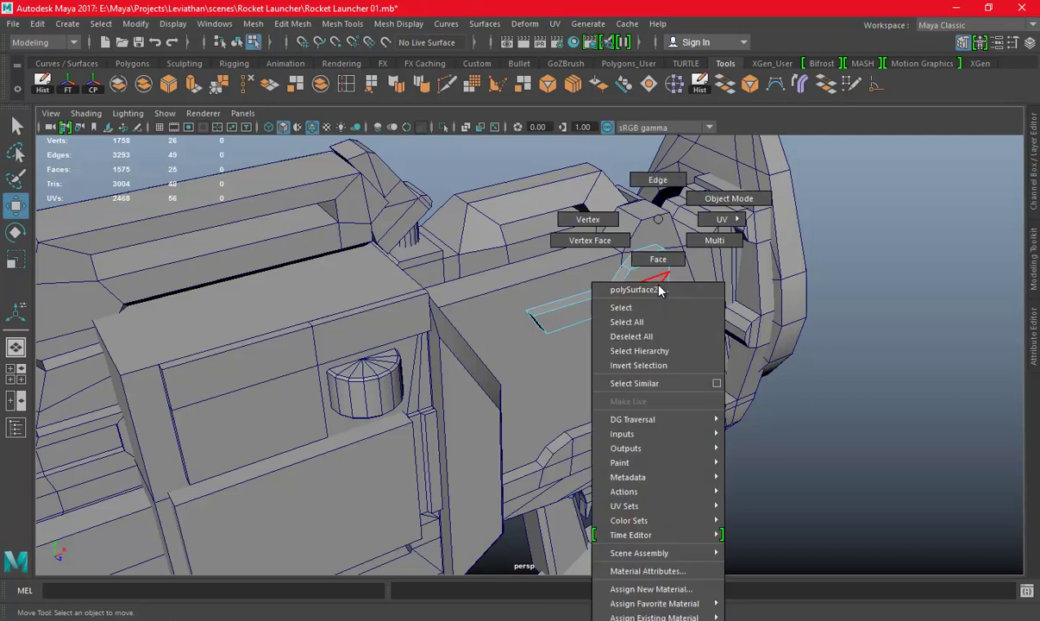
{"action": "left_click", "coordinate": [660, 289]}
{"action": "key", "text": "ctrl+1"}
{"action": "mouse_move", "coordinate": [552, 250]}
{"action": "left_mouse_down", "text": "alt"}
{"action": "mouse_move", "coordinate": [559, 218]}
{"action": "mouse_move", "coordinate": [548, 251]}
{"action": "mouse_move", "coordinate": [705, 322]}
{"action": "mouse_move", "coordinate": [559, 301]}
{"action": "left_mouse_up", "text": "alt"}
{"action": "key", "text": "F11"}
{"action": "scroll", "coordinate": [560, 302], "scroll_direction": "up", "scroll_amount": 3}
{"action": "scroll", "coordinate": [630, 320], "scroll_direction": "up", "scroll_amount": 1}
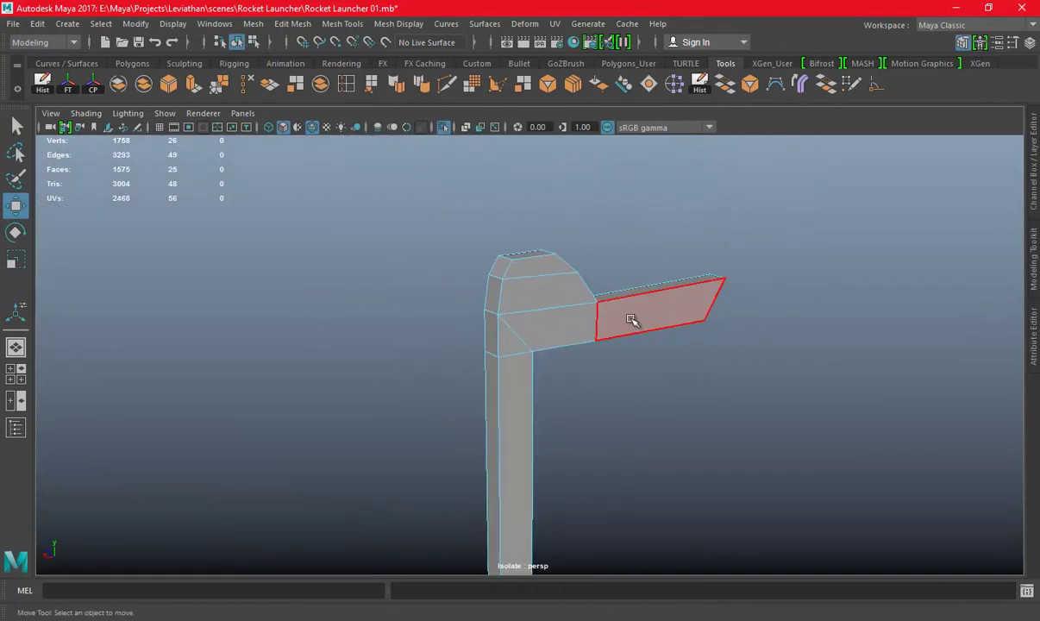
Delete the column's front face from the bracket
{"action": "left_click", "coordinate": [630, 320]}
{"action": "left_click", "coordinate": [546, 291], "text": "shift"}
{"action": "left_click", "coordinate": [541, 272], "text": "shift"}
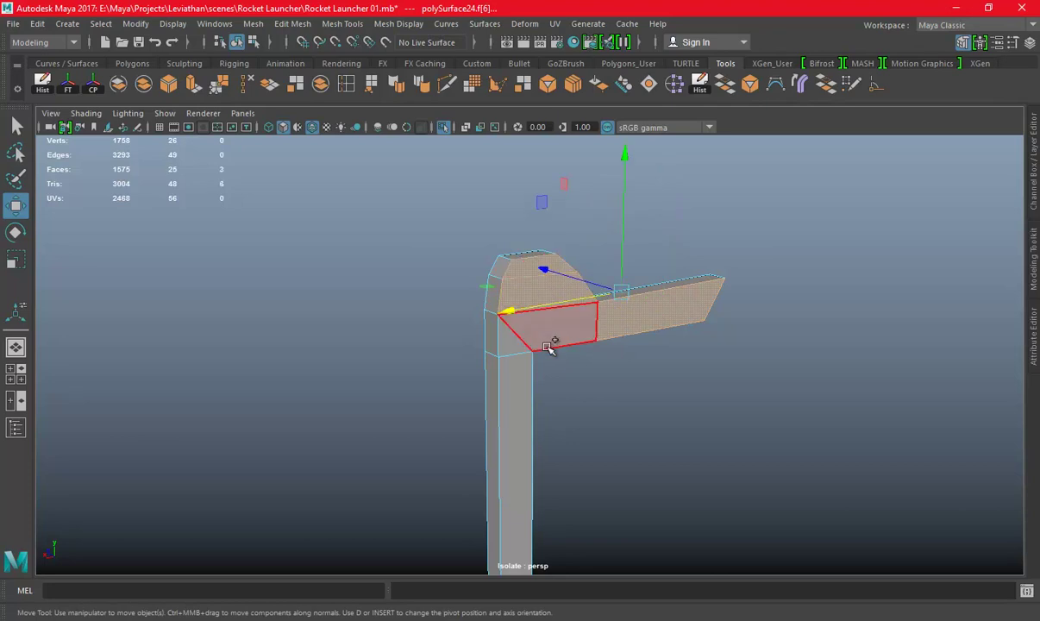
{"action": "left_click", "coordinate": [522, 378]}
{"action": "key", "text": "Delete"}
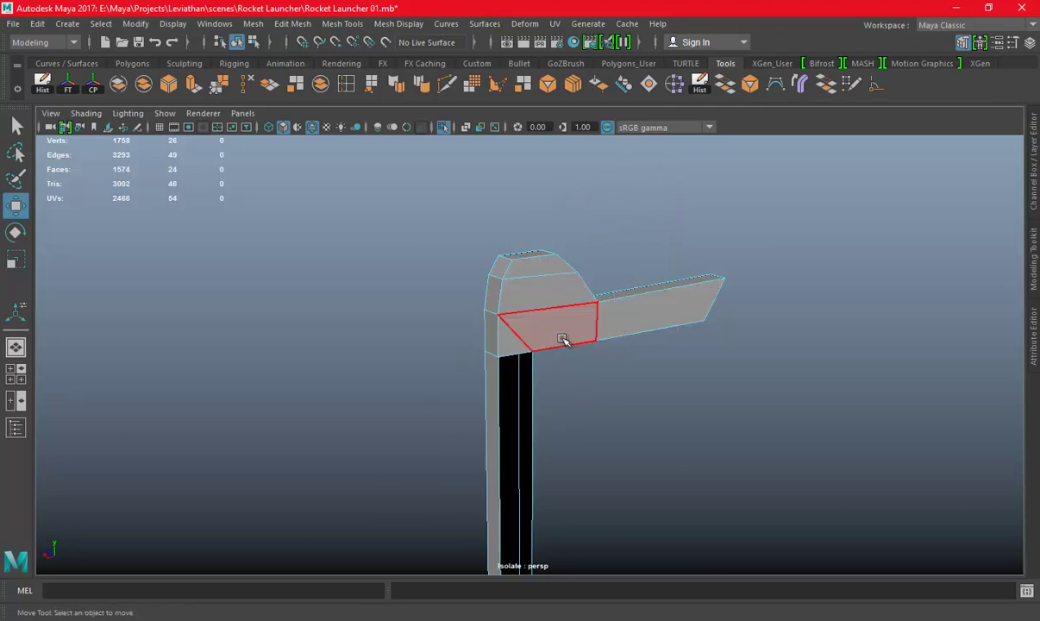
Delete the three hidden head faces of the bracket
{"action": "left_click", "coordinate": [562, 339]}
{"action": "left_click", "coordinate": [518, 317], "text": "shift"}
{"action": "left_click", "coordinate": [528, 266], "text": "shift"}
{"action": "key", "text": "Delete"}
Return to Object Mode and end isolation to show the full launcher
{"action": "mouse_move", "coordinate": [591, 332]}
{"action": "left_mouse_down", "text": "alt"}
{"action": "mouse_move", "coordinate": [692, 373]}
{"action": "mouse_move", "coordinate": [629, 286]}
{"action": "left_mouse_up", "text": "alt"}
{"action": "right_click_drag", "start_coordinate": [624, 219], "coordinate": [742, 164]}
{"action": "left_click", "coordinate": [443, 127]}
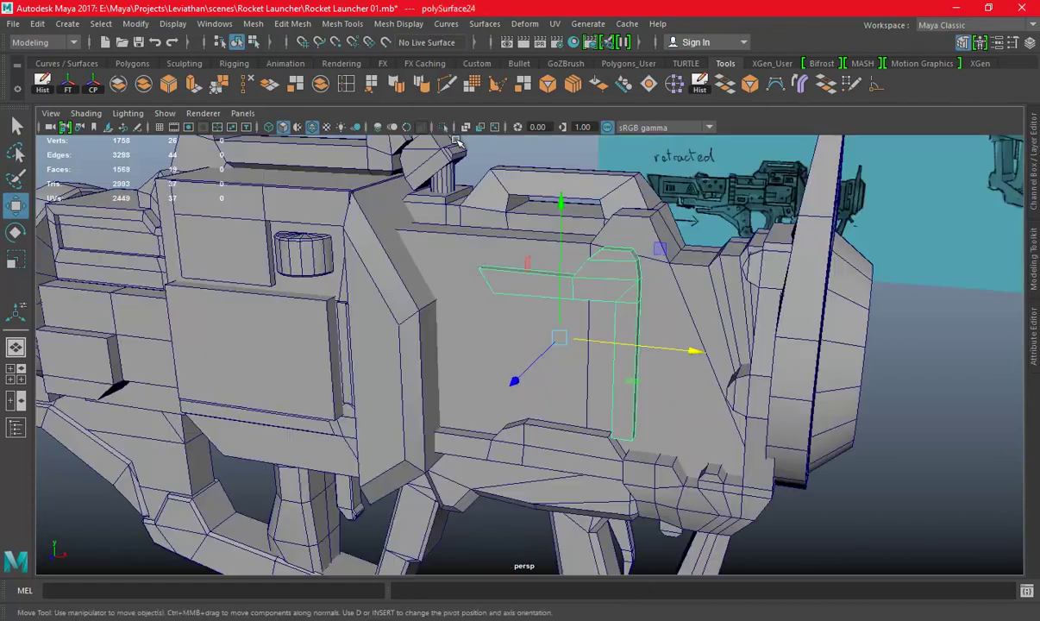
{"action": "left_click_drag", "start_coordinate": [449, 173], "coordinate": [541, 329], "text": "alt"}
Save the scene, return to the front view and clear the face selection
{"action": "key", "text": "ctrl+s"}
{"action": "key", "text": "space"}
{"action": "key", "text": "space"}
{"action": "key", "text": "space"}
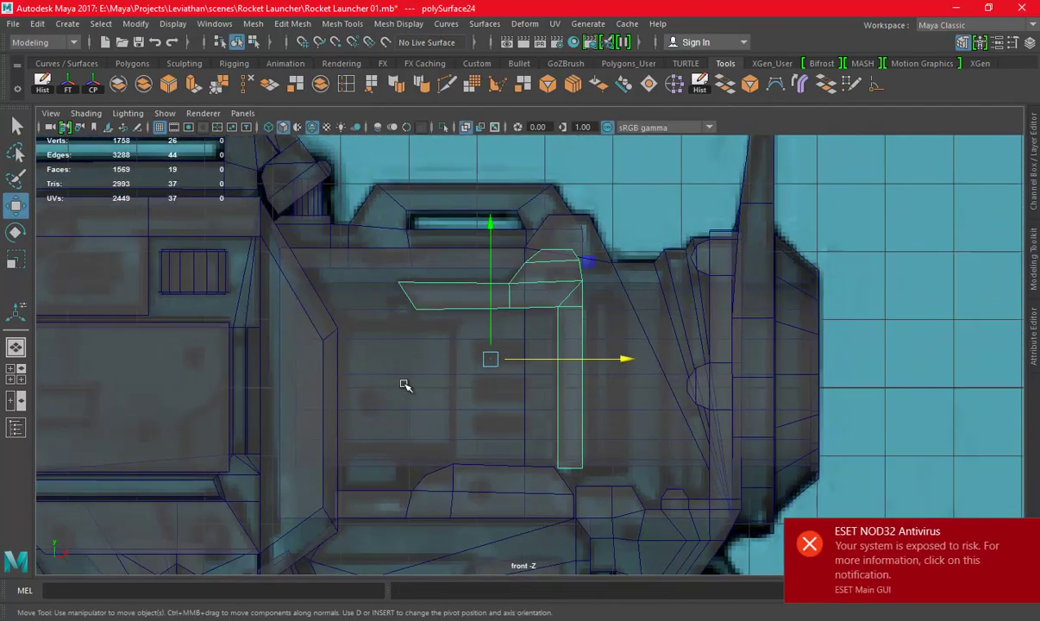
{"action": "left_click", "coordinate": [1027, 531]}
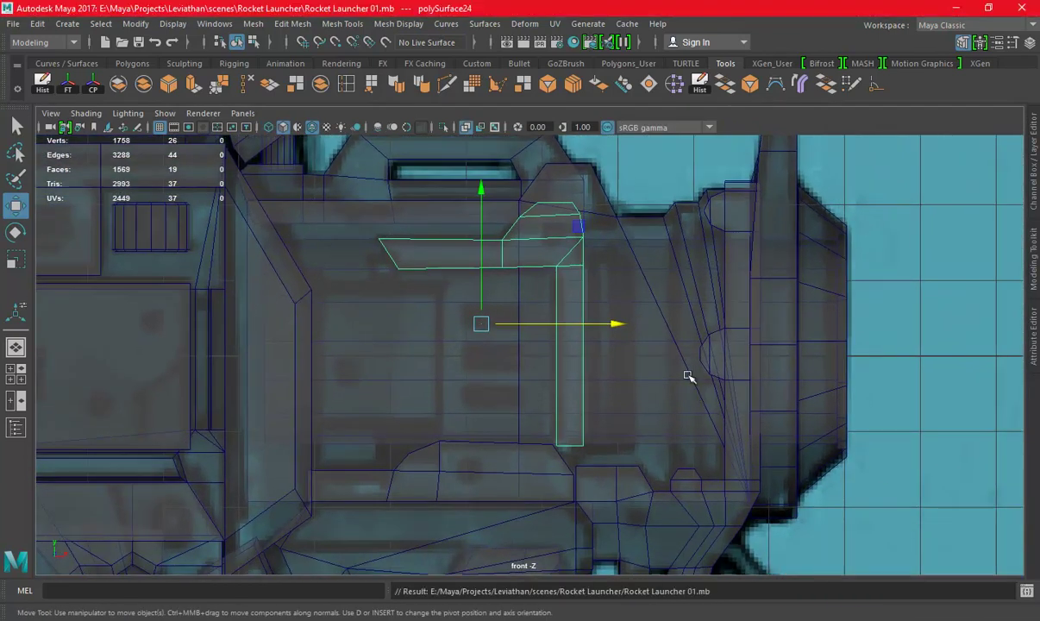
{"action": "left_click", "coordinate": [369, 238]}
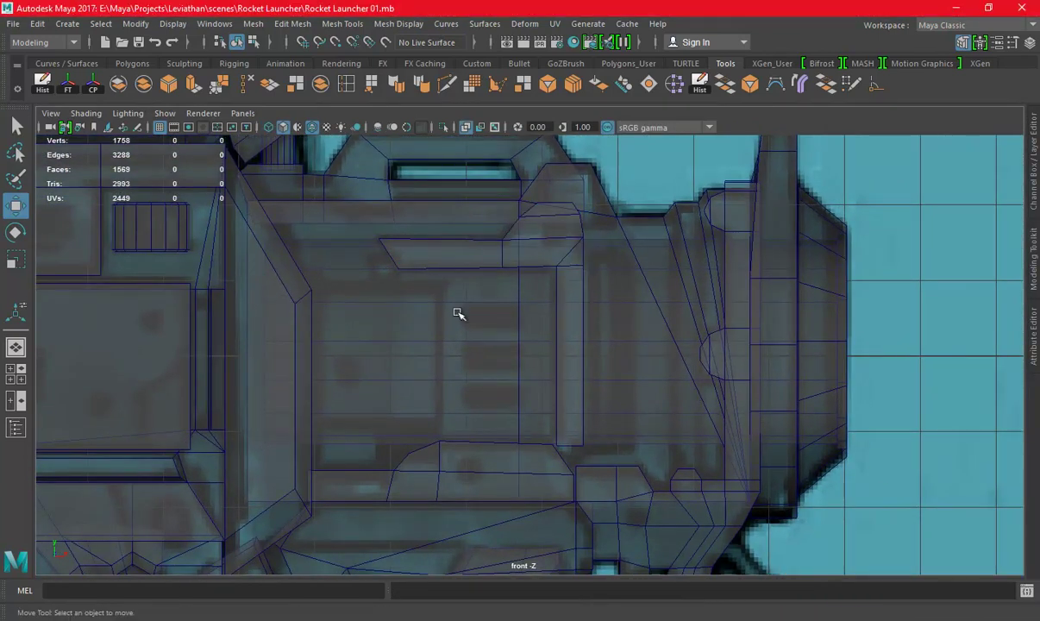
{"action": "scroll", "coordinate": [464, 311], "scroll_direction": "up", "scroll_amount": 1}
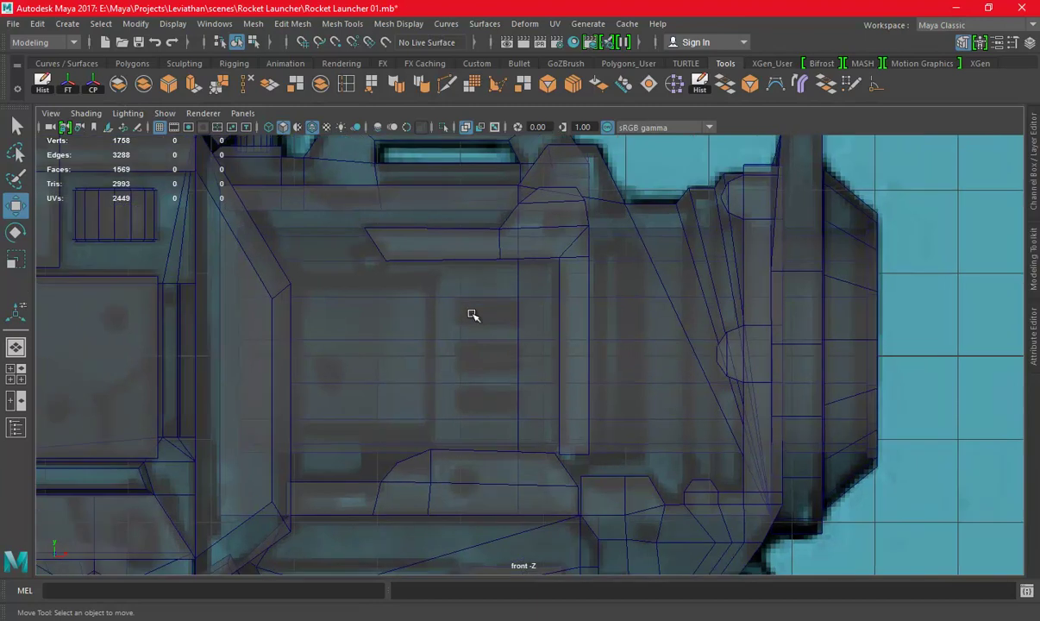
Create a polygon cube and move it under the bracket's arm
{"action": "left_click", "coordinate": [132, 63]}
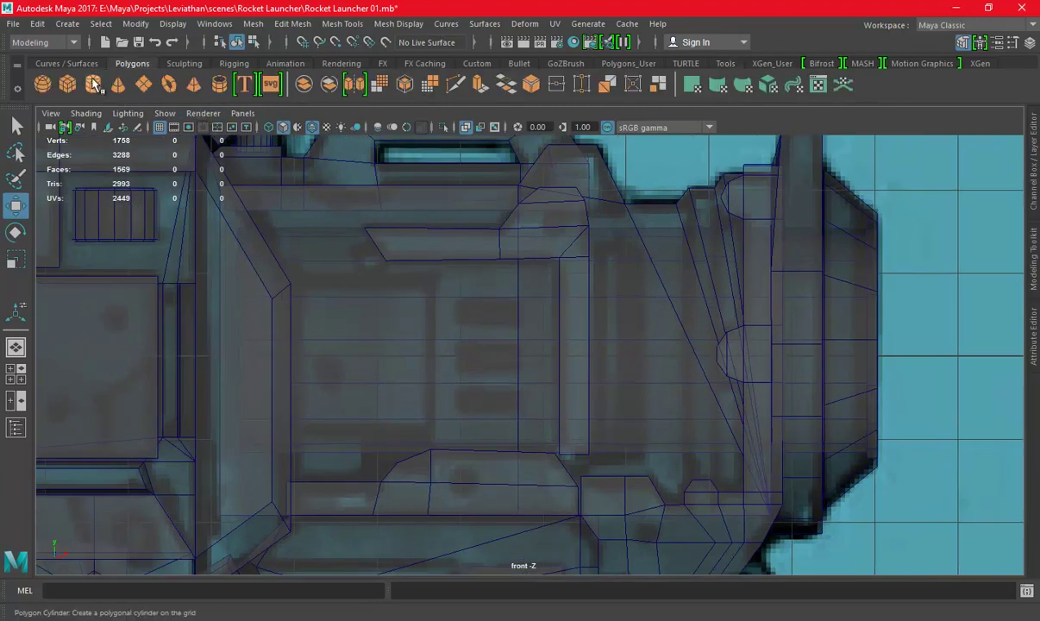
{"action": "left_click", "coordinate": [67, 84]}
{"action": "scroll", "coordinate": [431, 317], "scroll_direction": "down", "scroll_amount": 5}
{"action": "scroll", "coordinate": [345, 337], "scroll_direction": "down", "scroll_amount": 2}
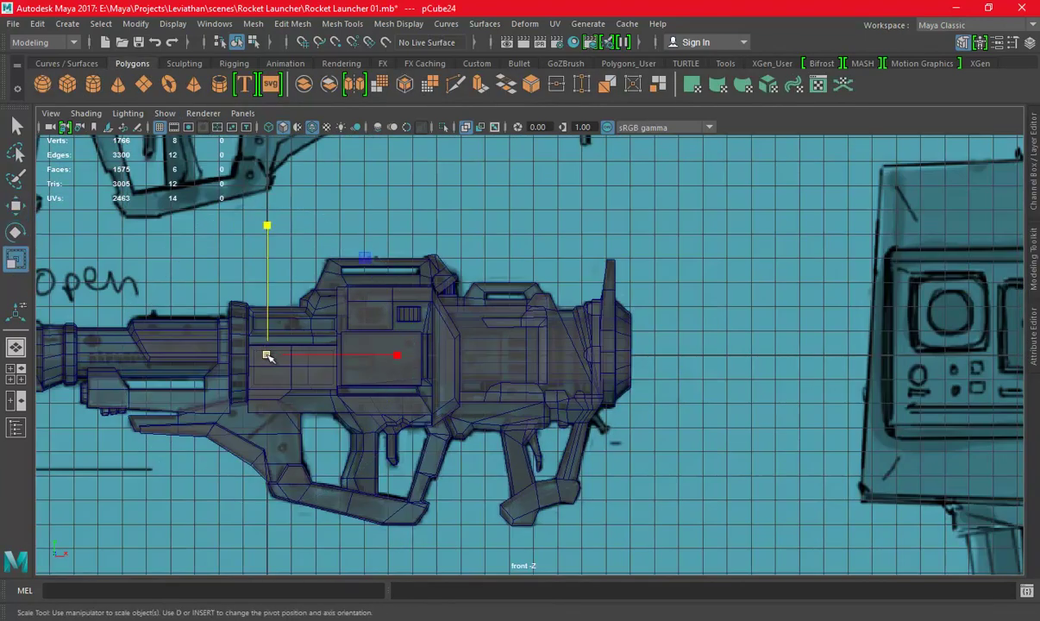
{"action": "left_click_drag", "start_coordinate": [272, 356], "coordinate": [464, 354]}
{"action": "scroll", "coordinate": [810, 419], "scroll_direction": "up", "scroll_amount": 3}
{"action": "scroll", "coordinate": [448, 327], "scroll_direction": "up", "scroll_amount": 2}
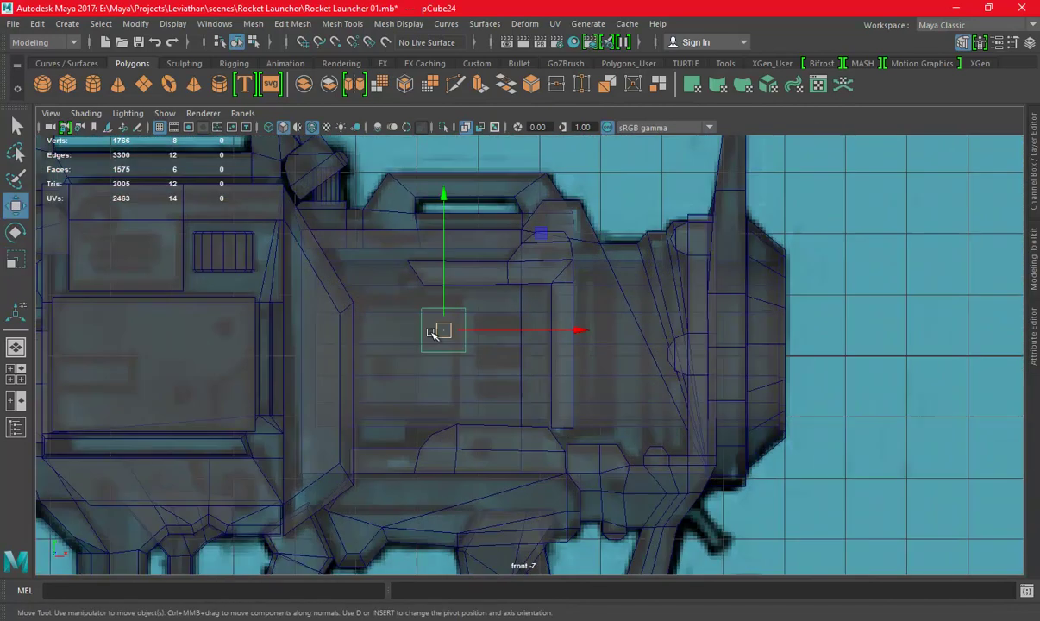
{"action": "scroll", "coordinate": [426, 315], "scroll_direction": "up", "scroll_amount": 1}
{"action": "mouse_move", "coordinate": [426, 315]}
{"action": "left_mouse_down"}
{"action": "mouse_move", "coordinate": [624, 395]}
{"action": "mouse_move", "coordinate": [540, 291]}
{"action": "left_mouse_up"}
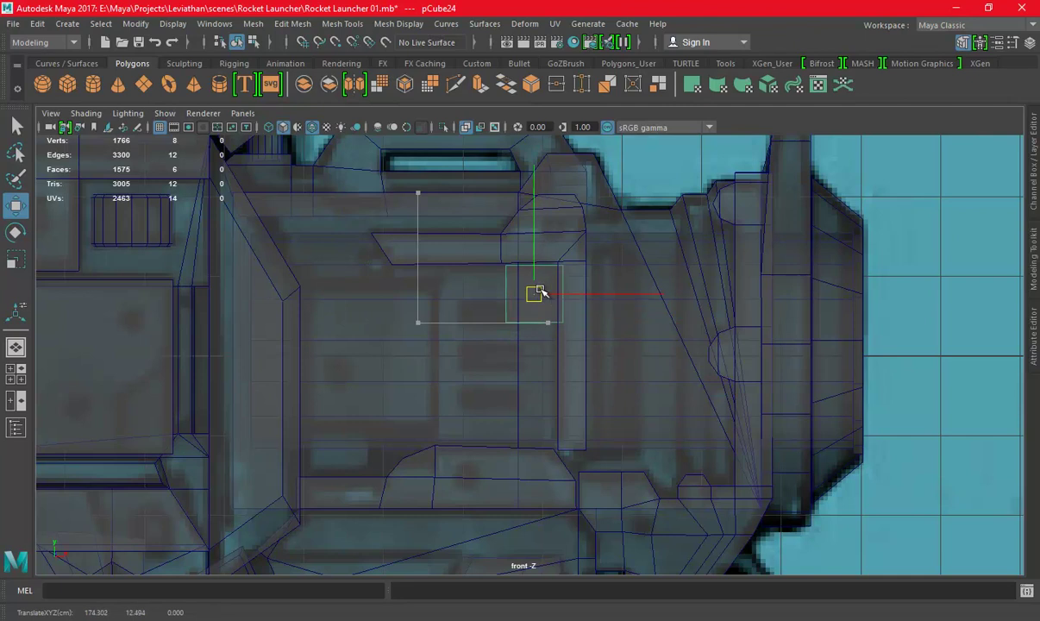
{"action": "scroll", "coordinate": [552, 319], "scroll_direction": "down", "scroll_amount": 3}
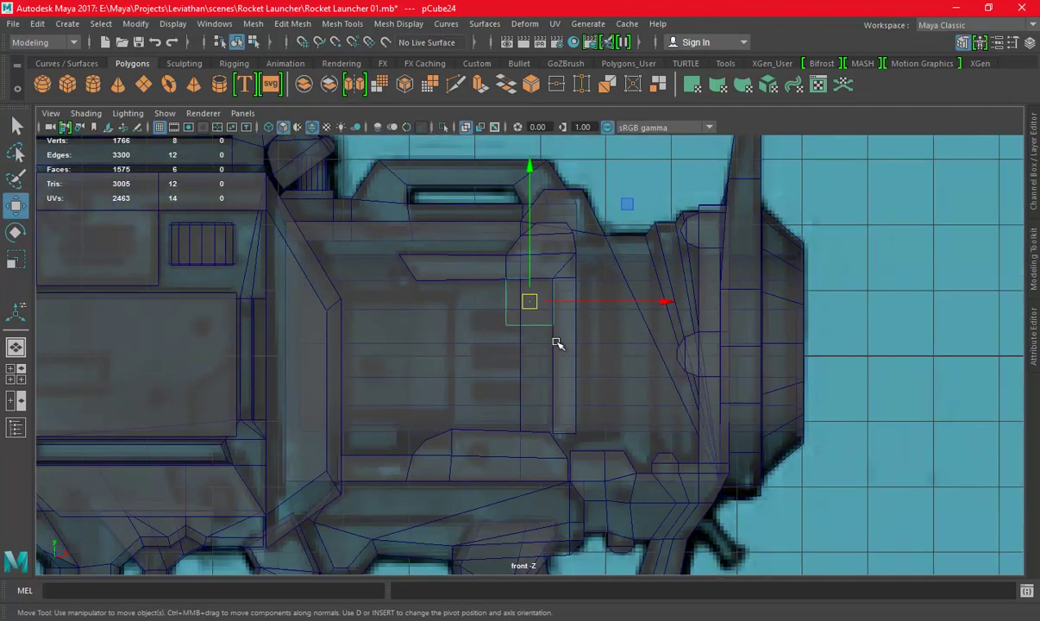
Stretch the cube's bottom and left vertices into a longer, wider panel block
{"action": "key", "text": "space"}
{"action": "key", "text": "space"}
{"action": "left_click_drag", "start_coordinate": [655, 328], "coordinate": [468, 382], "text": "alt"}
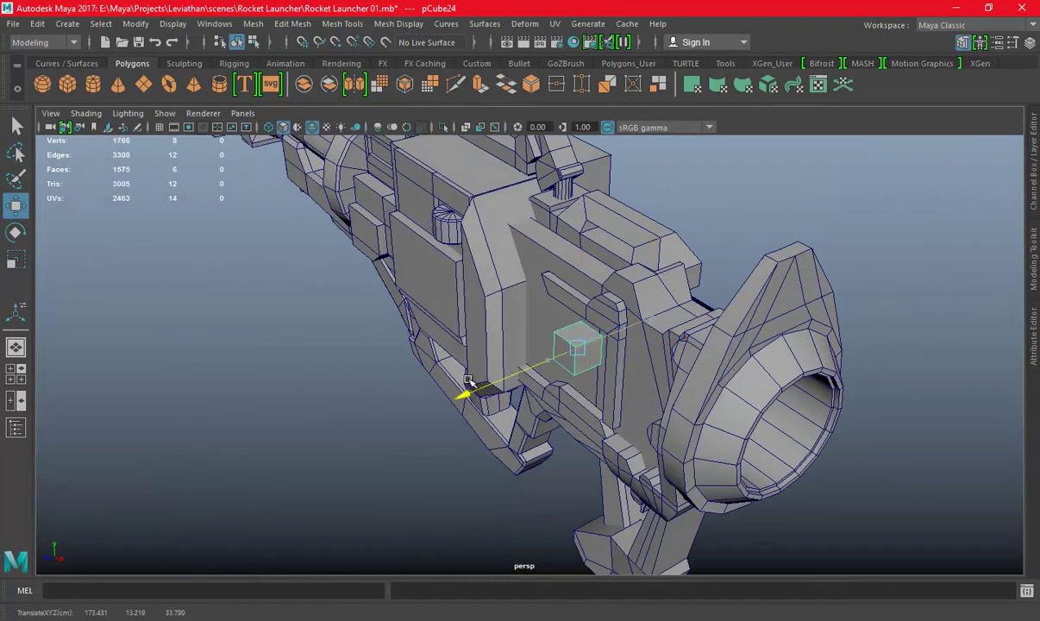
{"action": "key", "text": "space"}
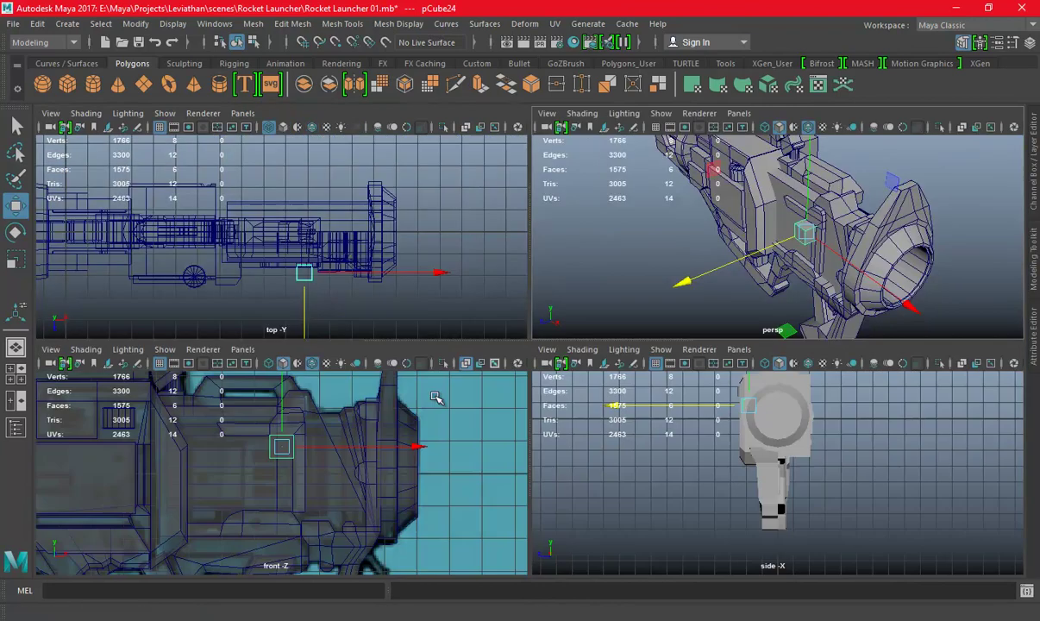
{"action": "key", "text": "space"}
{"action": "left_click_drag", "start_coordinate": [485, 309], "coordinate": [517, 341]}
{"action": "left_click_drag", "start_coordinate": [530, 282], "coordinate": [536, 344]}
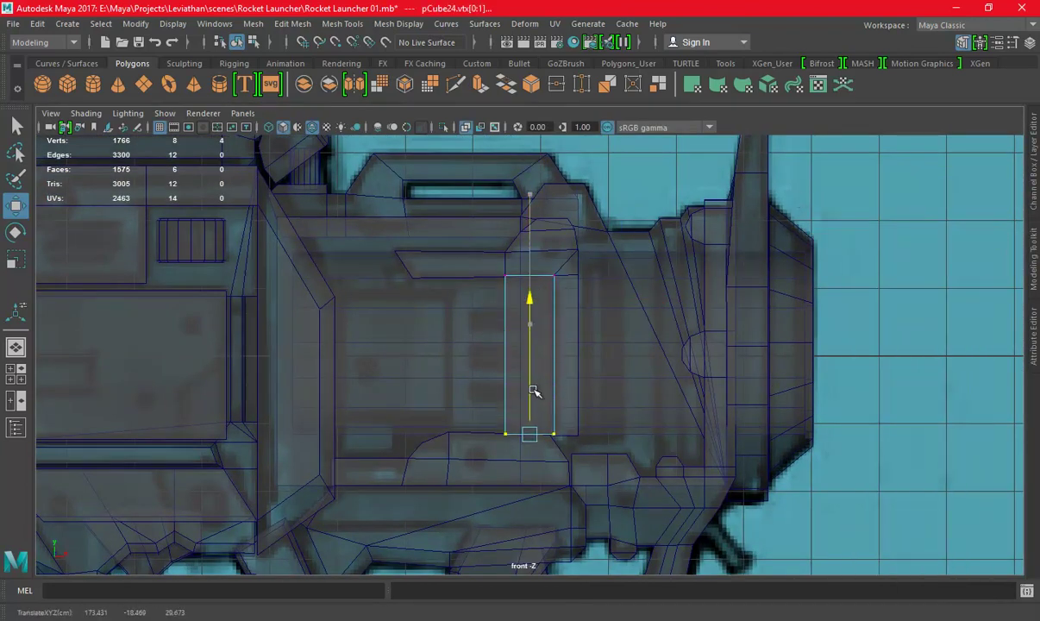
{"action": "left_click_drag", "start_coordinate": [460, 253], "coordinate": [518, 461]}
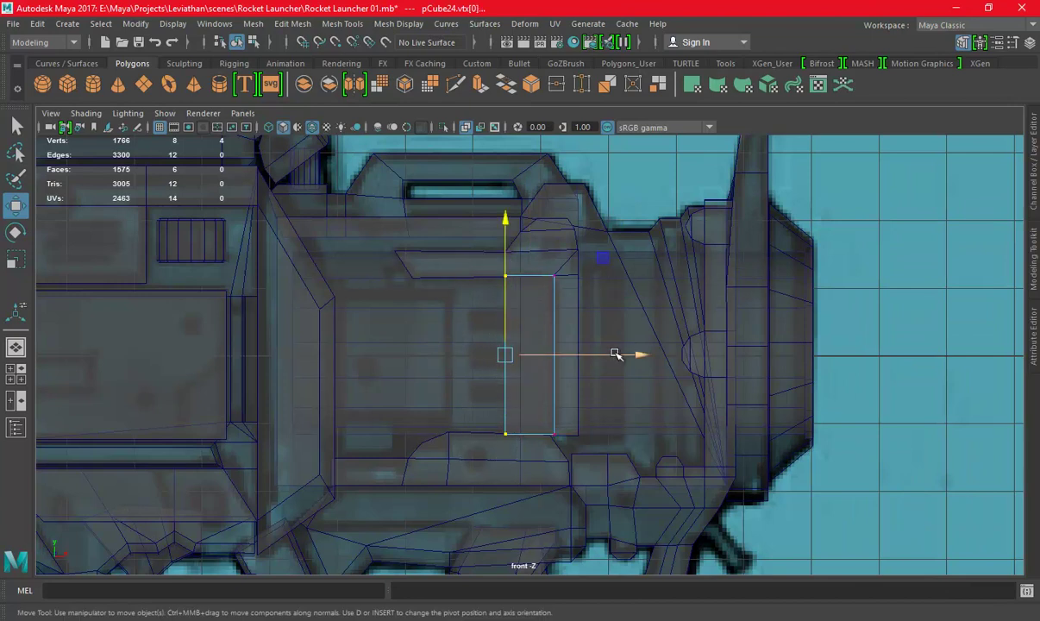
{"action": "left_click_drag", "start_coordinate": [616, 354], "coordinate": [534, 355]}
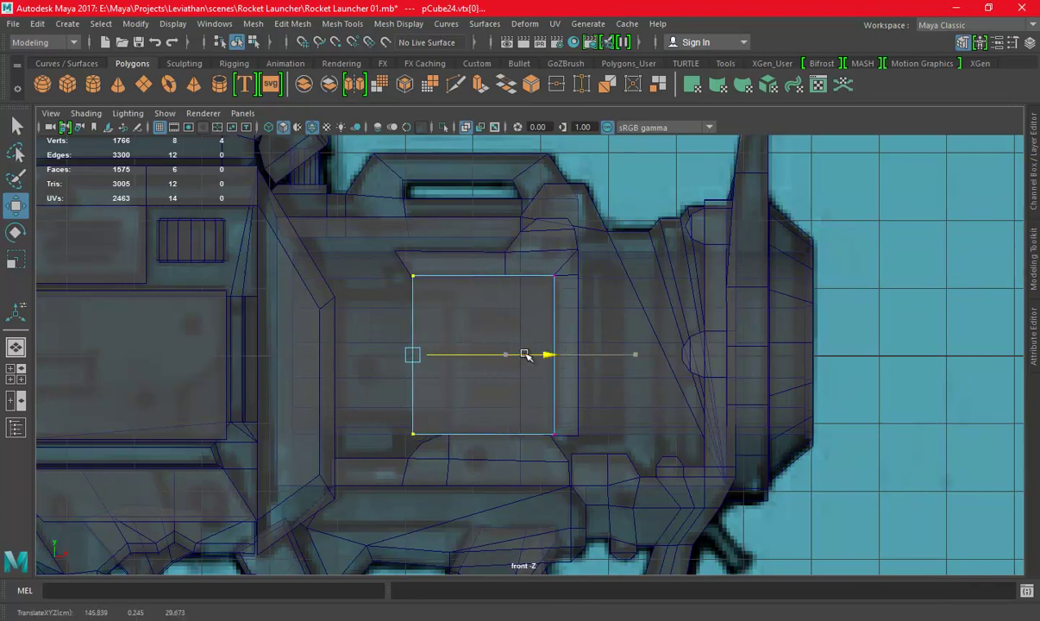
{"action": "mouse_move", "coordinate": [525, 355]}
{"action": "left_mouse_down"}
{"action": "mouse_move", "coordinate": [566, 353]}
{"action": "mouse_move", "coordinate": [524, 358]}
{"action": "left_mouse_up"}
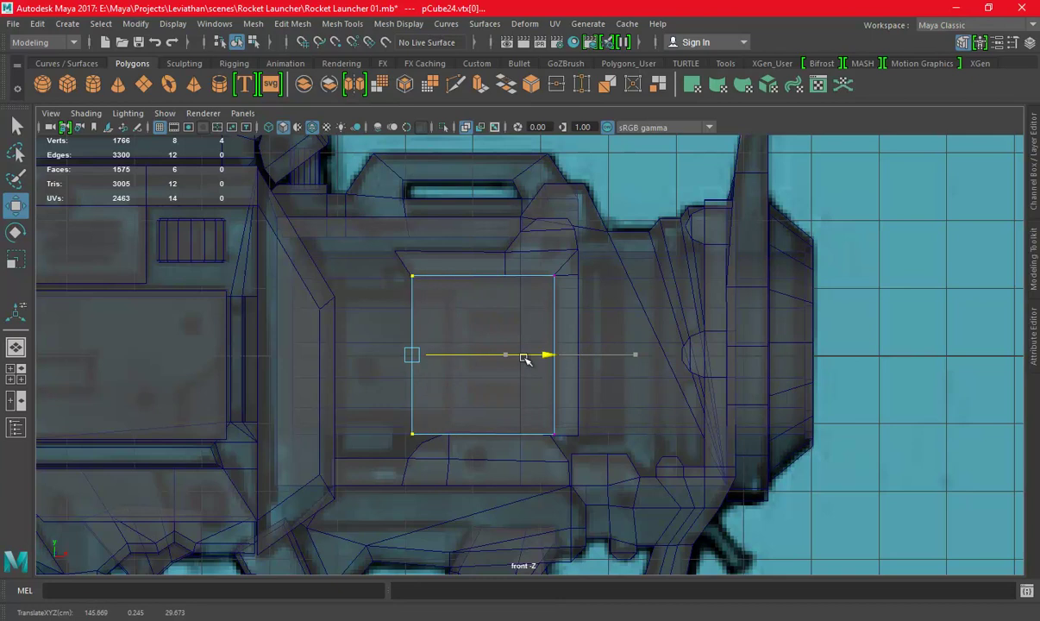
Isolate the pCube24 panel in perspective and delete one of its faces
{"action": "key", "text": "space"}
{"action": "key", "text": "space"}
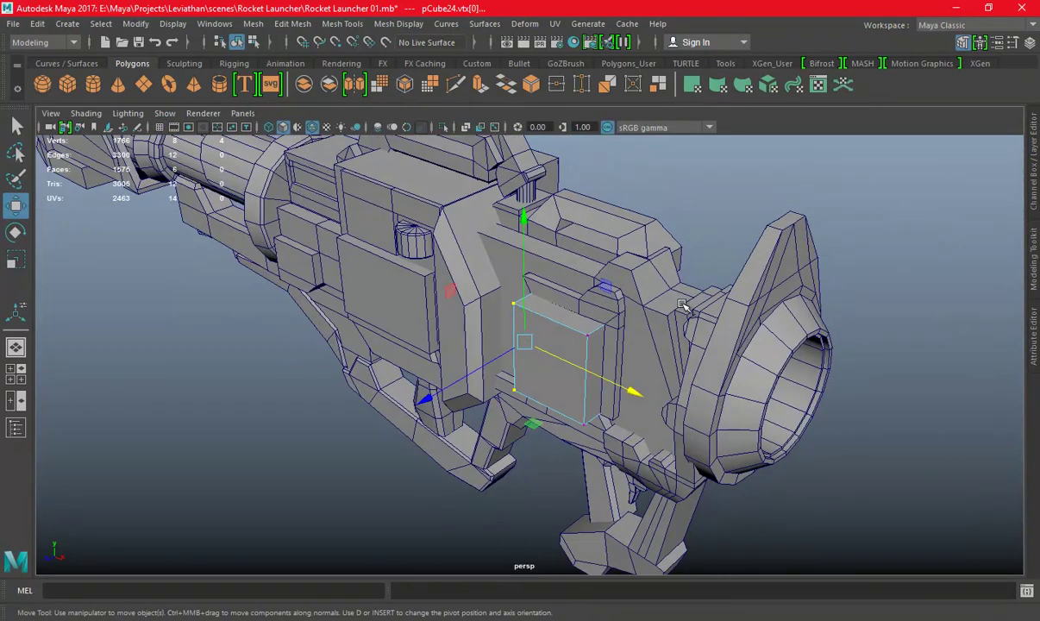
{"action": "key", "text": "F11"}
{"action": "left_click", "coordinate": [547, 341]}
{"action": "mouse_move", "coordinate": [547, 343]}
{"action": "left_mouse_down", "text": "alt"}
{"action": "mouse_move", "coordinate": [546, 370]}
{"action": "mouse_move", "coordinate": [557, 369]}
{"action": "mouse_move", "coordinate": [511, 388]}
{"action": "left_mouse_up", "text": "alt"}
{"action": "right_click_drag", "start_coordinate": [514, 388], "coordinate": [780, 395], "text": "alt"}
{"action": "left_click_drag", "start_coordinate": [781, 395], "coordinate": [680, 356], "text": "alt"}
{"action": "right_click_drag", "start_coordinate": [610, 221], "coordinate": [689, 197]}
{"action": "mouse_move", "coordinate": [689, 196]}
{"action": "left_mouse_down", "text": "alt"}
{"action": "mouse_move", "coordinate": [549, 257]}
{"action": "mouse_move", "coordinate": [522, 220]}
{"action": "left_mouse_up", "text": "alt"}
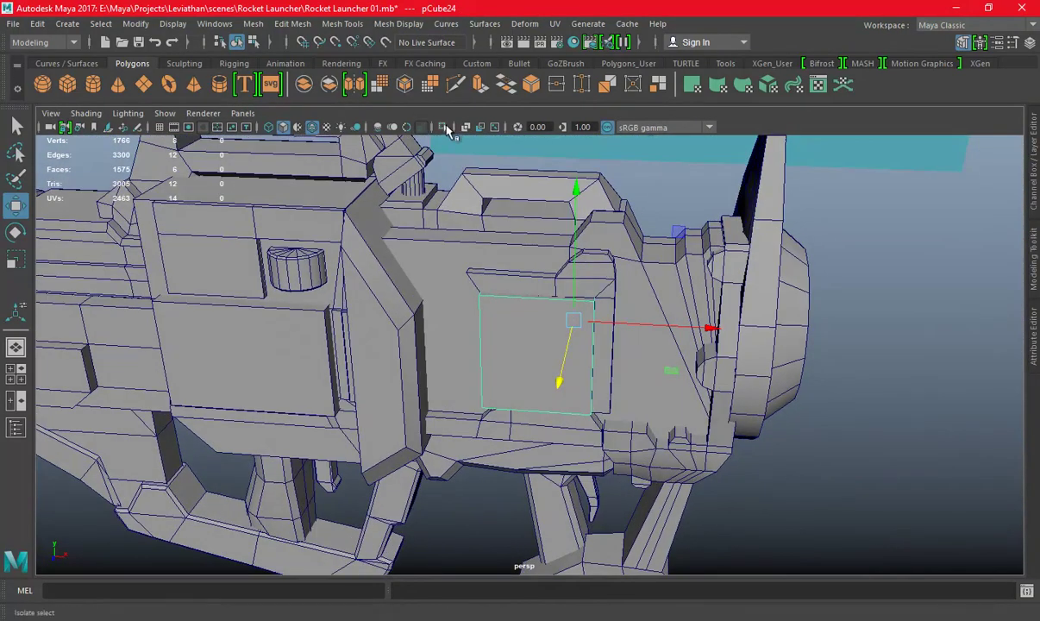
{"action": "left_click", "coordinate": [444, 127]}
{"action": "mouse_move", "coordinate": [712, 230]}
{"action": "left_mouse_down", "text": "alt"}
{"action": "mouse_move", "coordinate": [765, 323]}
{"action": "mouse_move", "coordinate": [597, 387]}
{"action": "left_mouse_up", "text": "alt"}
{"action": "left_click", "coordinate": [603, 375]}
{"action": "key", "text": "Delete"}
Select the whole panel, show the full launcher and return to front view
{"action": "left_click_drag", "start_coordinate": [417, 371], "coordinate": [563, 340], "text": "alt"}
{"action": "left_click", "coordinate": [563, 340]}
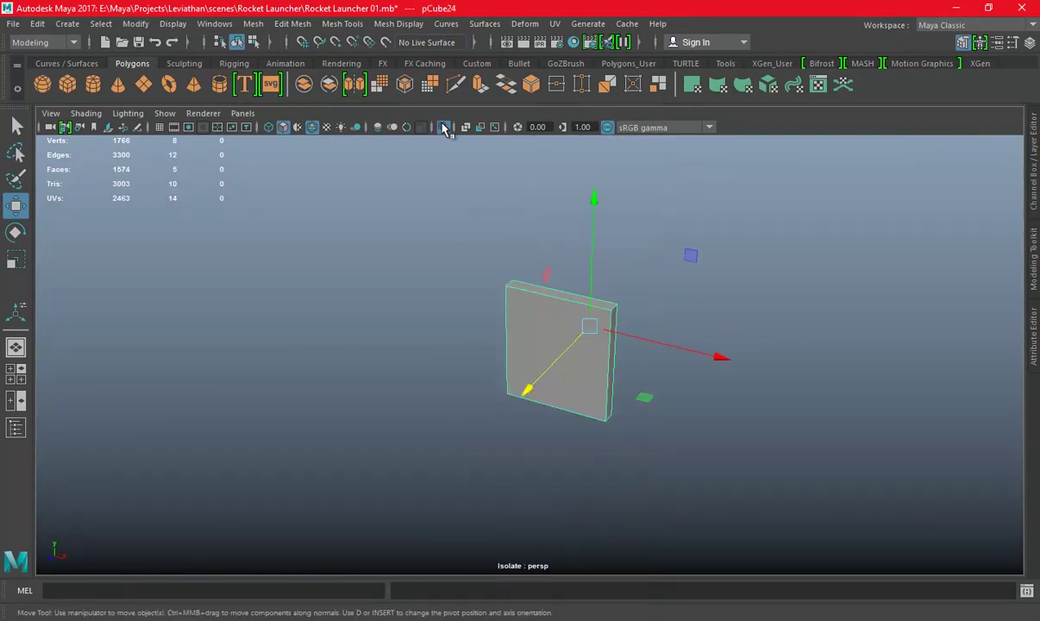
{"action": "left_click", "coordinate": [443, 127]}
{"action": "mouse_move", "coordinate": [583, 288]}
{"action": "left_mouse_down", "text": "alt"}
{"action": "mouse_move", "coordinate": [575, 364]}
{"action": "mouse_move", "coordinate": [489, 302]}
{"action": "mouse_move", "coordinate": [533, 353]}
{"action": "left_mouse_up", "text": "alt"}
{"action": "key", "text": "space"}
{"action": "key", "text": "space"}
{"action": "right_click_drag", "start_coordinate": [901, 310], "coordinate": [504, 246]}
Scale the vertices along the arm's bottom flat into a level line
{"action": "left_click_drag", "start_coordinate": [384, 264], "coordinate": [589, 308]}
{"action": "key", "text": "e"}
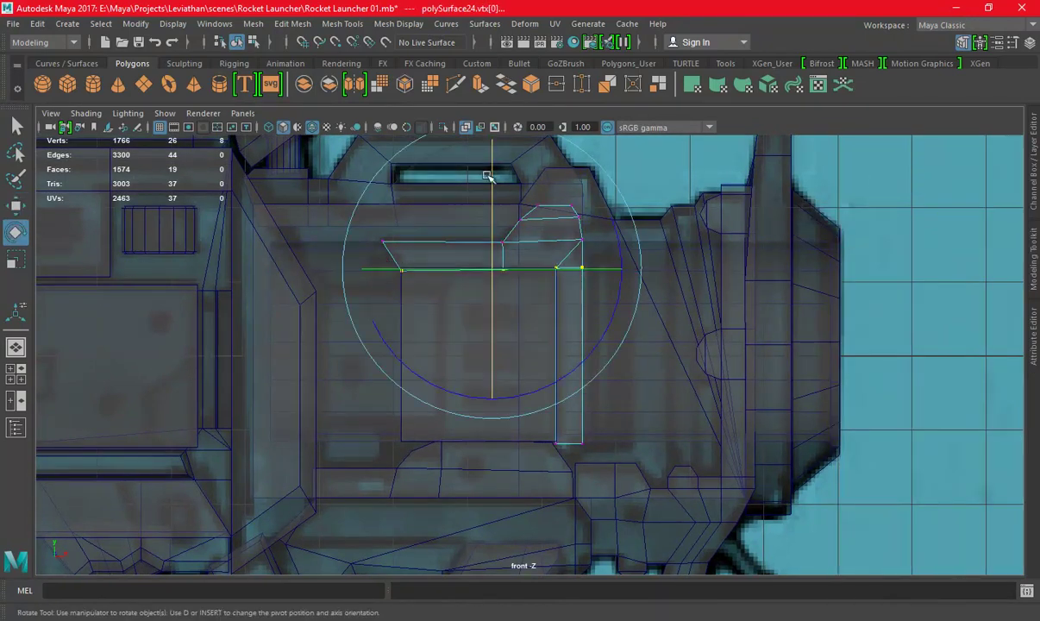
{"action": "key", "text": "r"}
{"action": "left_click_drag", "start_coordinate": [492, 140], "coordinate": [506, 271]}
{"action": "key", "text": "w"}
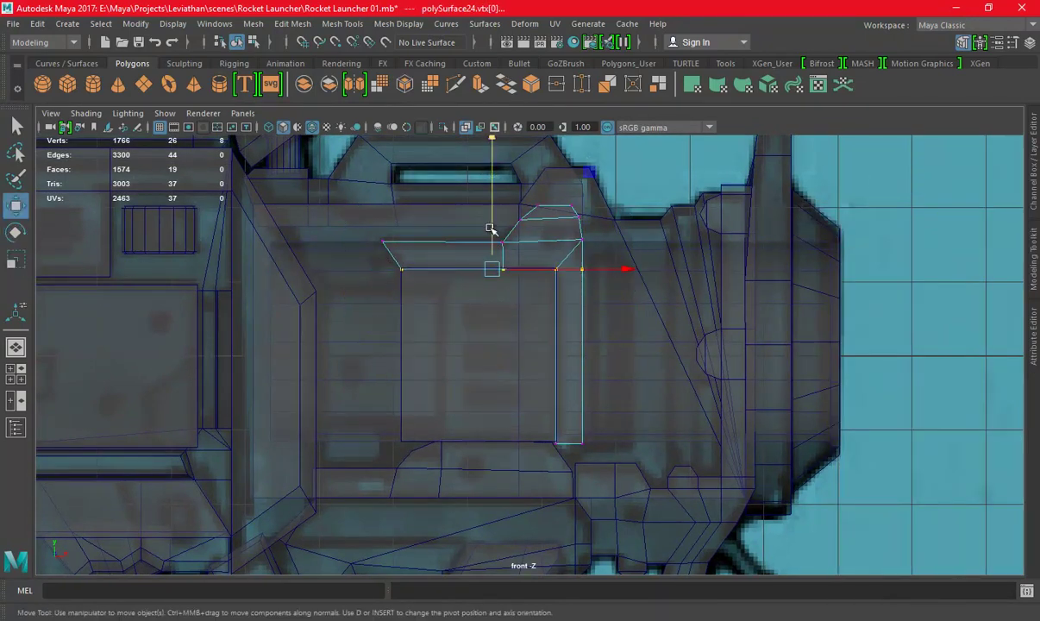
Slide the bracket column's right-edge vertices along the launcher
{"action": "key", "text": "space"}
{"action": "key", "text": "space"}
{"action": "mouse_move", "coordinate": [621, 271]}
{"action": "left_mouse_down", "text": "alt"}
{"action": "mouse_move", "coordinate": [517, 280]}
{"action": "mouse_move", "coordinate": [691, 241]}
{"action": "mouse_move", "coordinate": [584, 302]}
{"action": "mouse_move", "coordinate": [649, 302]}
{"action": "left_mouse_up", "text": "alt"}
{"action": "key", "text": "F8"}
{"action": "key", "text": "space"}
{"action": "key", "text": "space"}
{"action": "right_click_drag", "start_coordinate": [938, 285], "coordinate": [866, 220]}
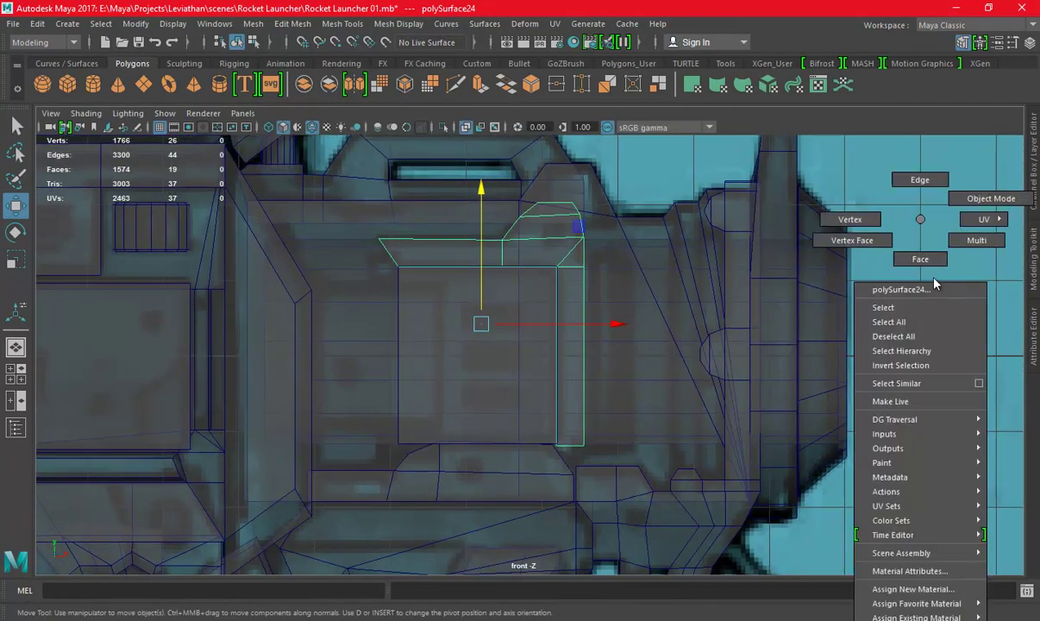
{"action": "left_click_drag", "start_coordinate": [540, 256], "coordinate": [564, 482]}
{"action": "left_click_drag", "start_coordinate": [669, 344], "coordinate": [681, 353]}
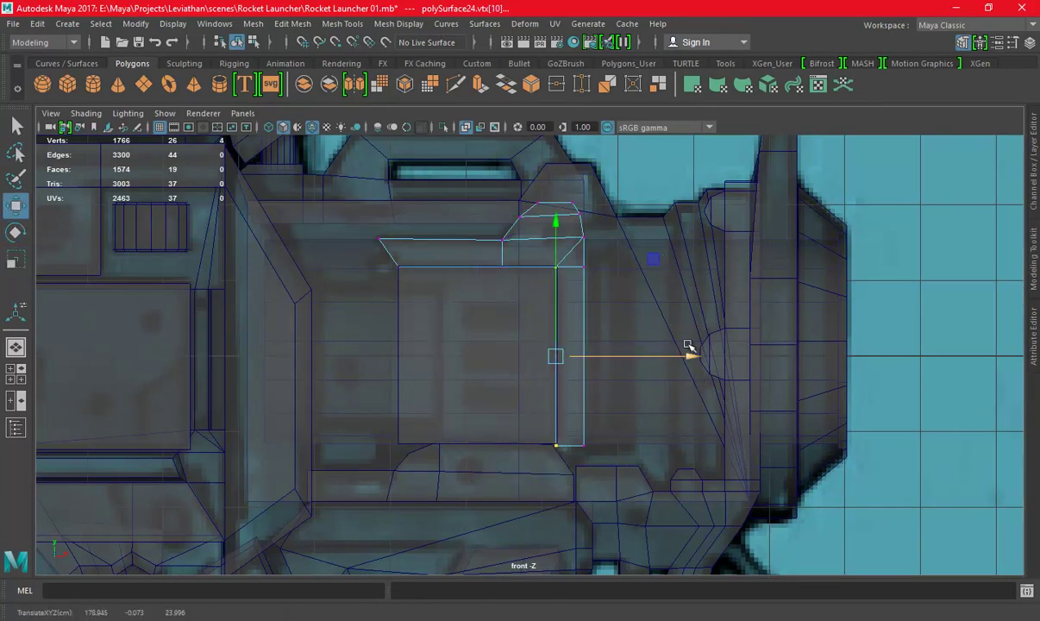
In the isolated bracket, delete the joint's side face and two beam underside faces
{"action": "key", "text": "space"}
{"action": "key", "text": "space"}
{"action": "left_click_drag", "start_coordinate": [691, 290], "coordinate": [523, 285], "text": "alt"}
{"action": "key", "text": "F8"}
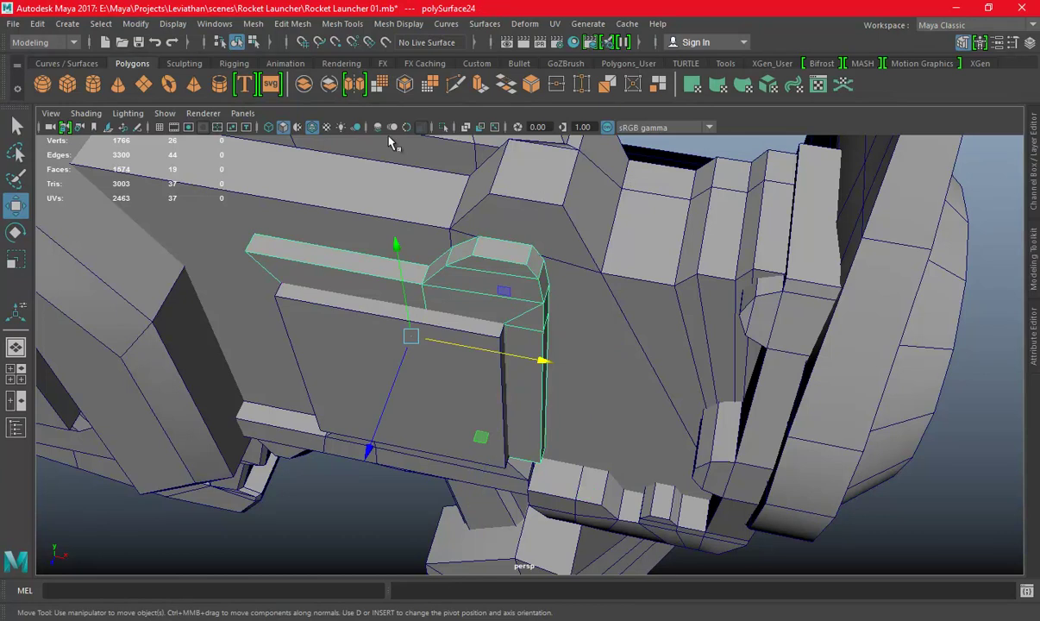
{"action": "left_click", "coordinate": [442, 127]}
{"action": "left_click_drag", "start_coordinate": [399, 354], "coordinate": [544, 261], "text": "alt"}
{"action": "right_click_drag", "start_coordinate": [544, 261], "coordinate": [519, 312]}
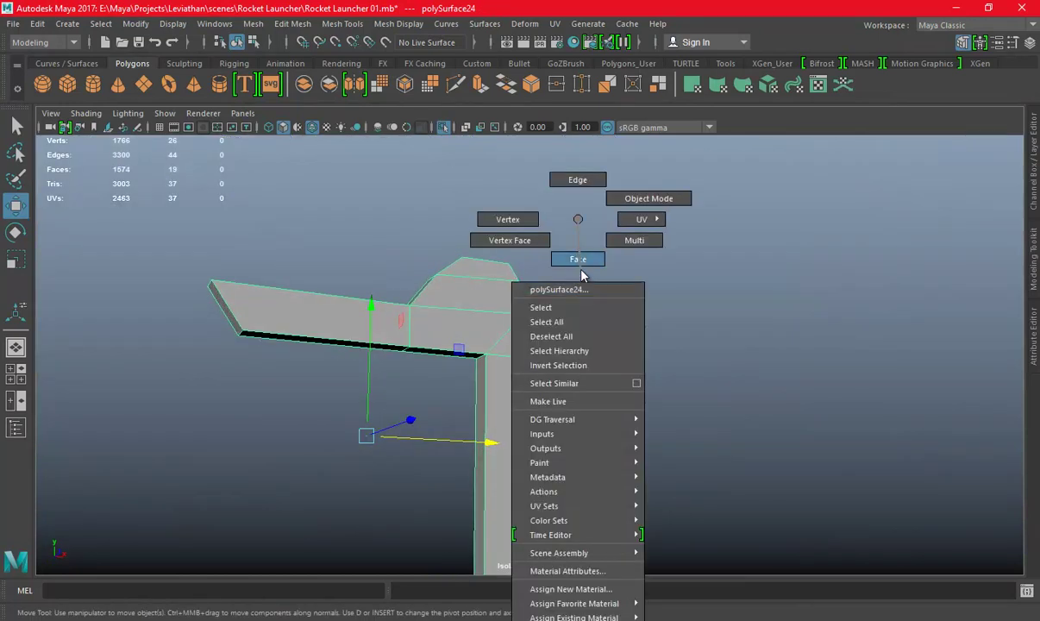
{"action": "mouse_move", "coordinate": [520, 312]}
{"action": "left_mouse_down", "text": "alt"}
{"action": "mouse_move", "coordinate": [533, 343]}
{"action": "mouse_move", "coordinate": [472, 289]}
{"action": "left_mouse_up", "text": "alt"}
{"action": "left_click", "coordinate": [534, 343]}
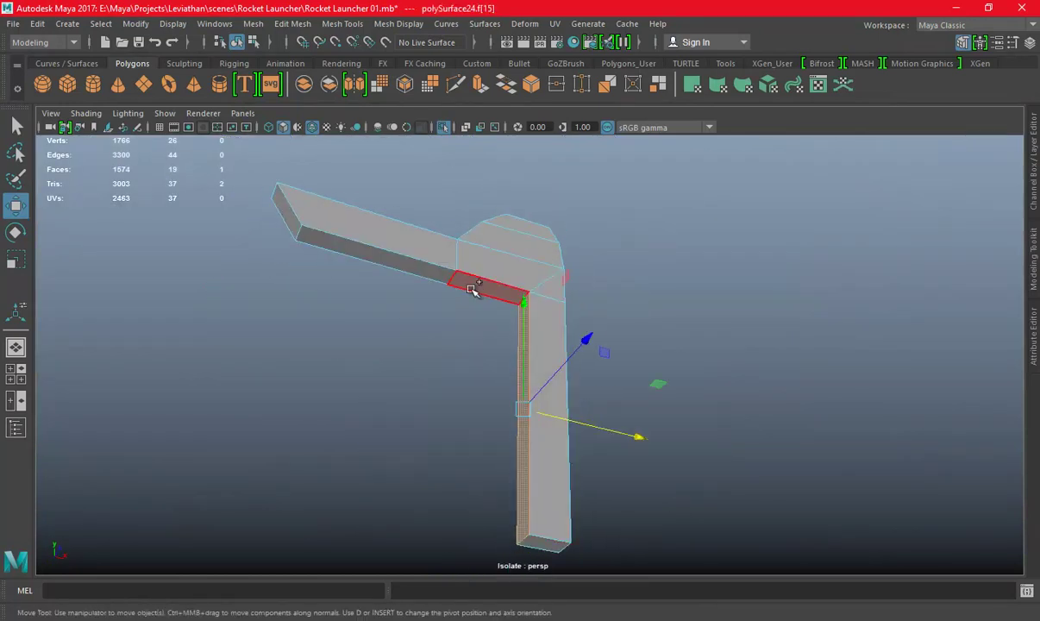
{"action": "left_click", "coordinate": [466, 284], "text": "shift"}
{"action": "left_click", "coordinate": [425, 274], "text": "shift"}
{"action": "key", "text": "Delete"}
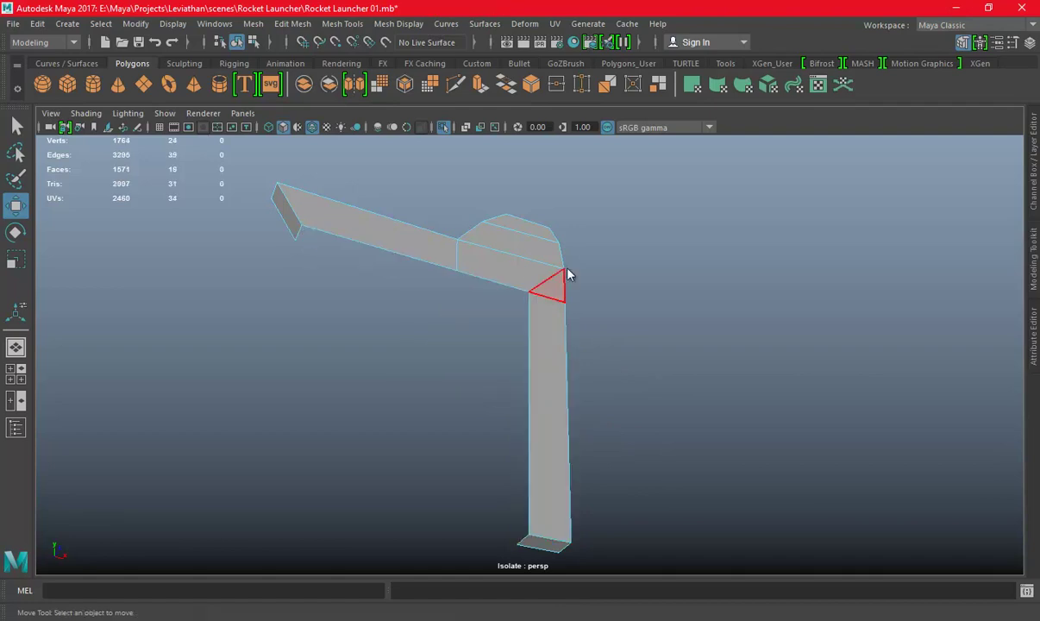
{"action": "left_click", "coordinate": [441, 127]}
Briefly isolate the side box and inspect its front face from several angles
{"action": "mouse_move", "coordinate": [371, 267]}
{"action": "left_mouse_down", "text": "alt"}
{"action": "mouse_move", "coordinate": [376, 304]}
{"action": "mouse_move", "coordinate": [438, 286]}
{"action": "left_mouse_up", "text": "alt"}
{"action": "left_click", "coordinate": [443, 127]}
{"action": "mouse_move", "coordinate": [590, 304]}
{"action": "left_mouse_down", "text": "alt"}
{"action": "mouse_move", "coordinate": [657, 214]}
{"action": "mouse_move", "coordinate": [505, 179]}
{"action": "left_mouse_up", "text": "alt"}
{"action": "left_click", "coordinate": [443, 127]}
{"action": "mouse_move", "coordinate": [464, 274]}
{"action": "left_mouse_down", "text": "alt"}
{"action": "mouse_move", "coordinate": [638, 420]}
{"action": "mouse_move", "coordinate": [642, 410]}
{"action": "left_mouse_up", "text": "alt"}
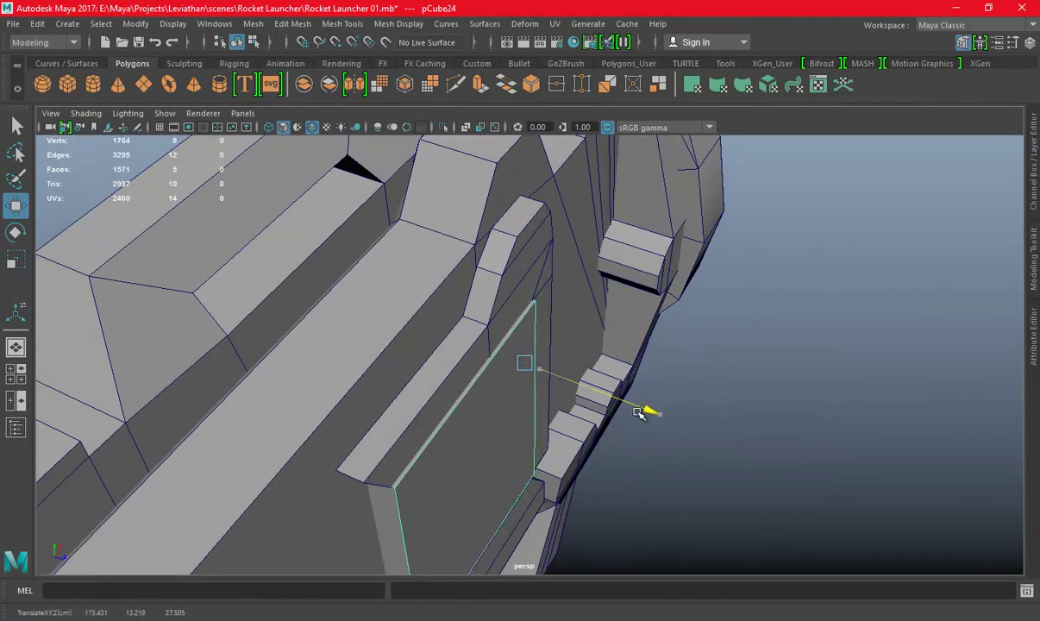
{"action": "right_click_drag", "start_coordinate": [833, 222], "coordinate": [831, 258]}
{"action": "left_click", "coordinate": [529, 436]}
{"action": "mouse_move", "coordinate": [530, 436]}
{"action": "left_mouse_down", "text": "alt"}
{"action": "mouse_move", "coordinate": [607, 413]}
{"action": "mouse_move", "coordinate": [613, 451]}
{"action": "left_mouse_up", "text": "alt"}
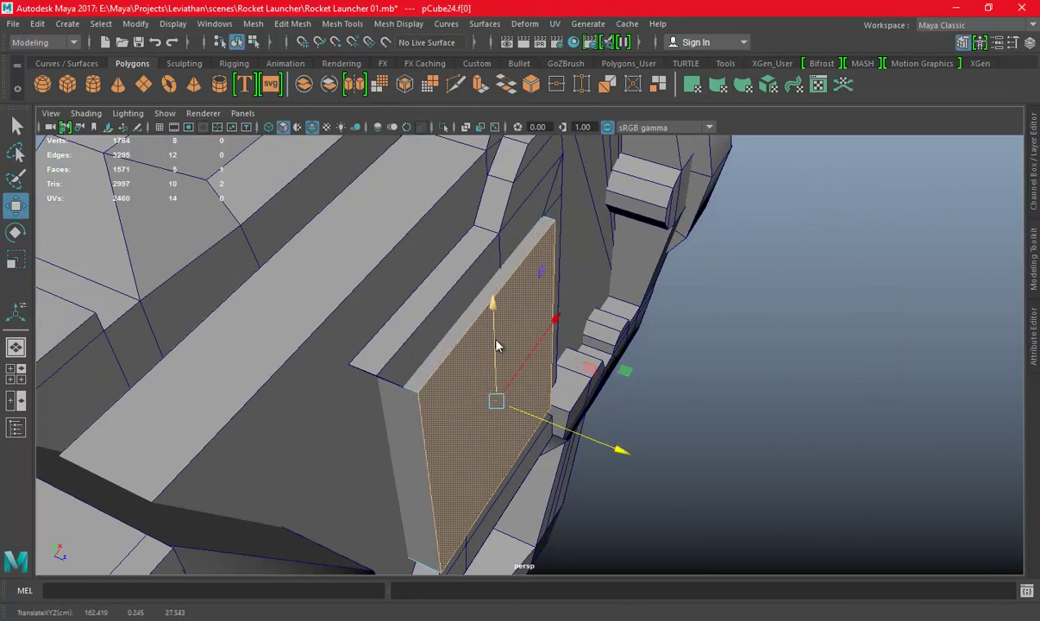
{"action": "left_click_drag", "start_coordinate": [657, 259], "coordinate": [723, 404], "text": "alt"}
Maximise the front view, dismiss the low disk space notice, and select pCube24
{"action": "scroll", "coordinate": [441, 306], "scroll_direction": "down", "scroll_amount": 5}
{"action": "key", "text": "space"}
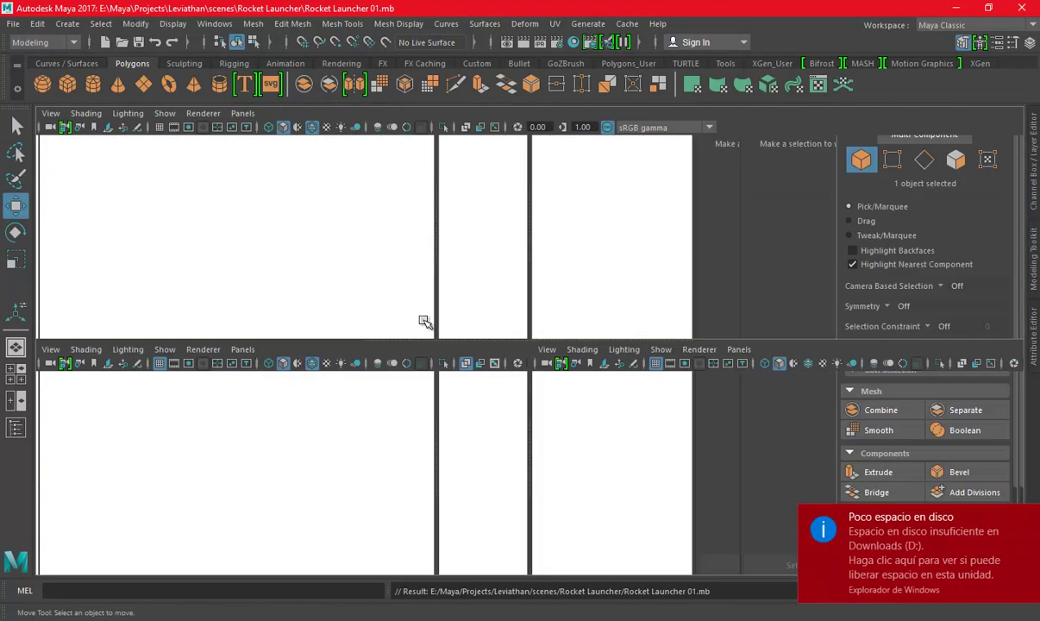
{"action": "key", "text": "space"}
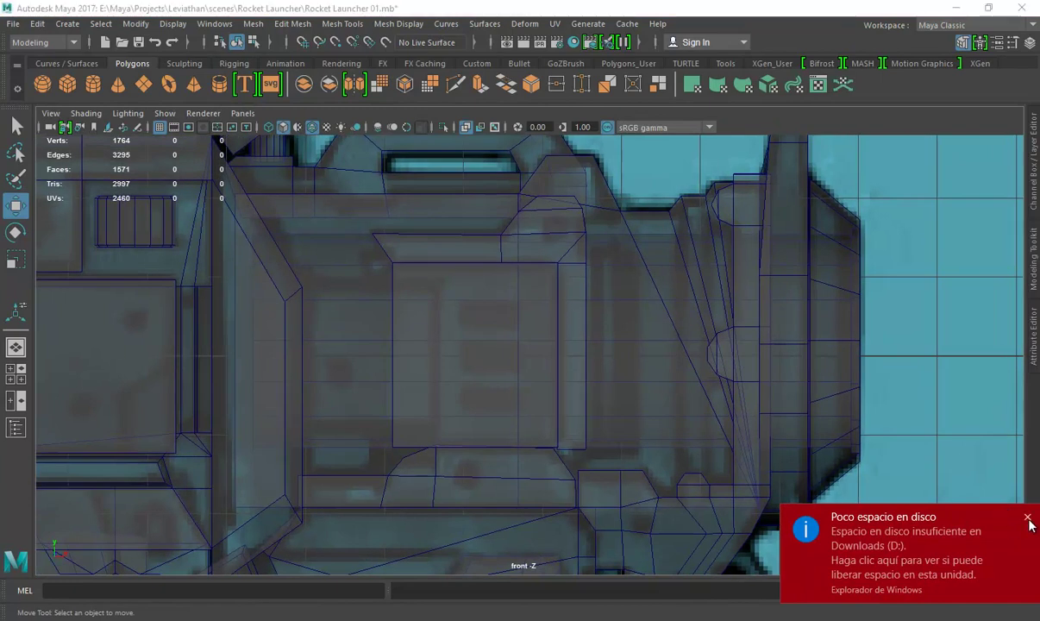
{"action": "left_click", "coordinate": [1027, 518]}
{"action": "left_click", "coordinate": [526, 325]}
Duplicate pCube24, centre its pivot, shrink it, and move it left along the launcher
{"action": "key", "text": "ctrl+d"}
{"action": "left_click", "coordinate": [724, 63]}
{"action": "left_click", "coordinate": [93, 83]}
{"action": "key", "text": "r"}
{"action": "left_click_drag", "start_coordinate": [470, 353], "coordinate": [442, 353]}
{"action": "key", "text": "w"}
{"action": "left_click_drag", "start_coordinate": [578, 355], "coordinate": [455, 358]}
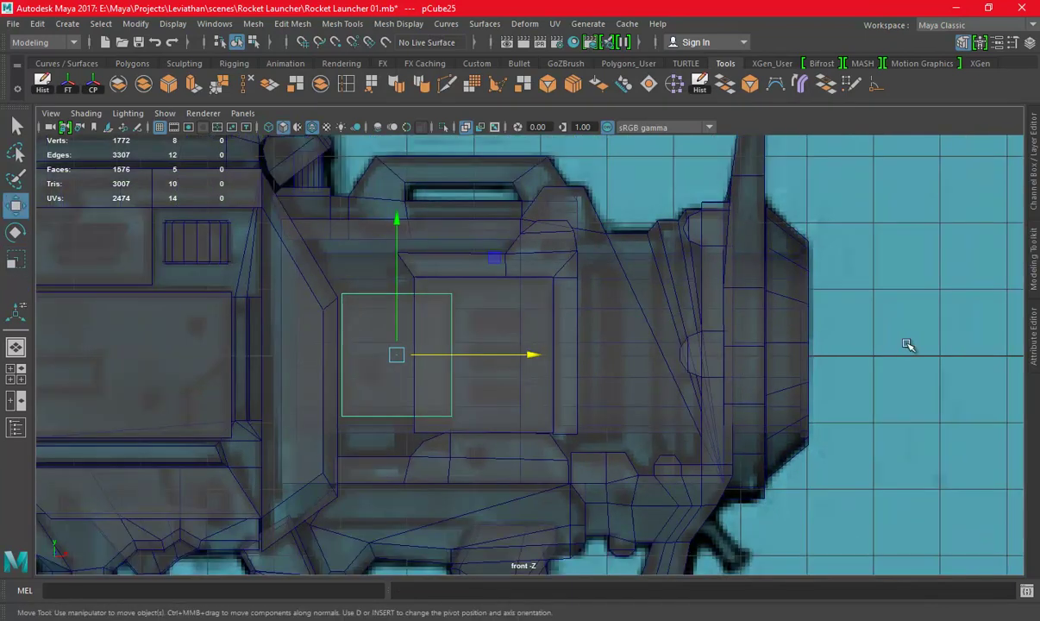
Adjust the height of the copy's bottom vertices and select its top vertices
{"action": "right_click", "coordinate": [854, 216]}
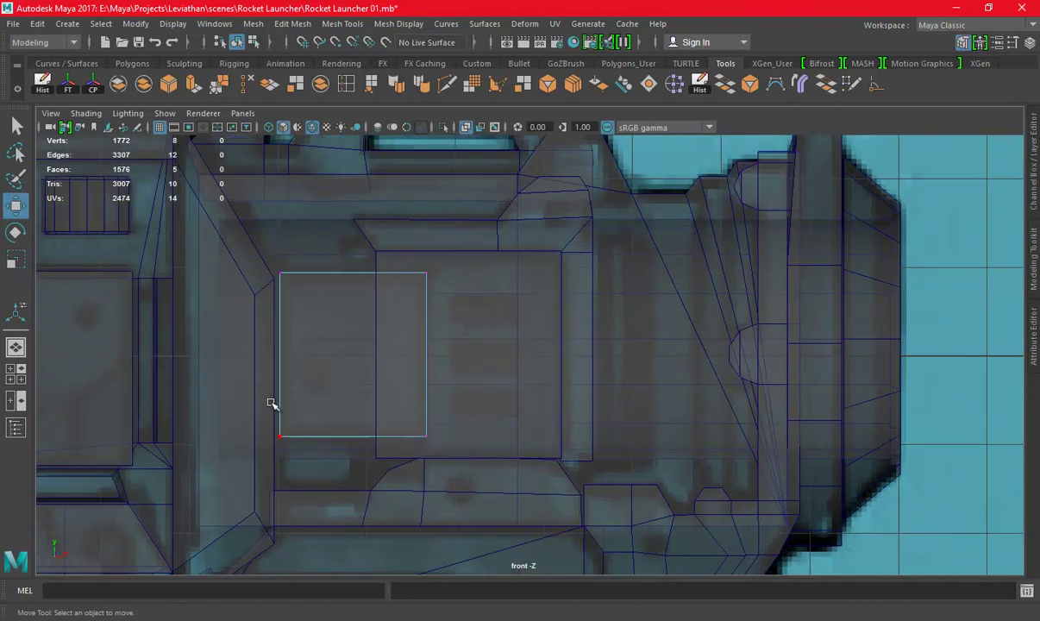
{"action": "left_click_drag", "start_coordinate": [450, 468], "coordinate": [448, 465]}
{"action": "left_click_drag", "start_coordinate": [356, 359], "coordinate": [359, 359]}
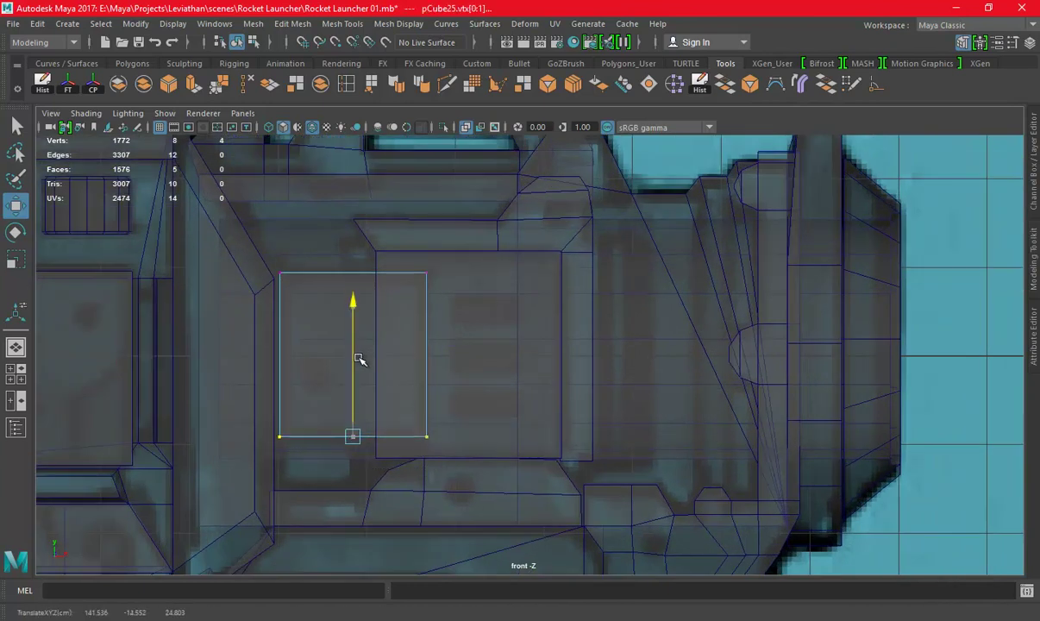
{"action": "left_click_drag", "start_coordinate": [256, 247], "coordinate": [480, 308]}
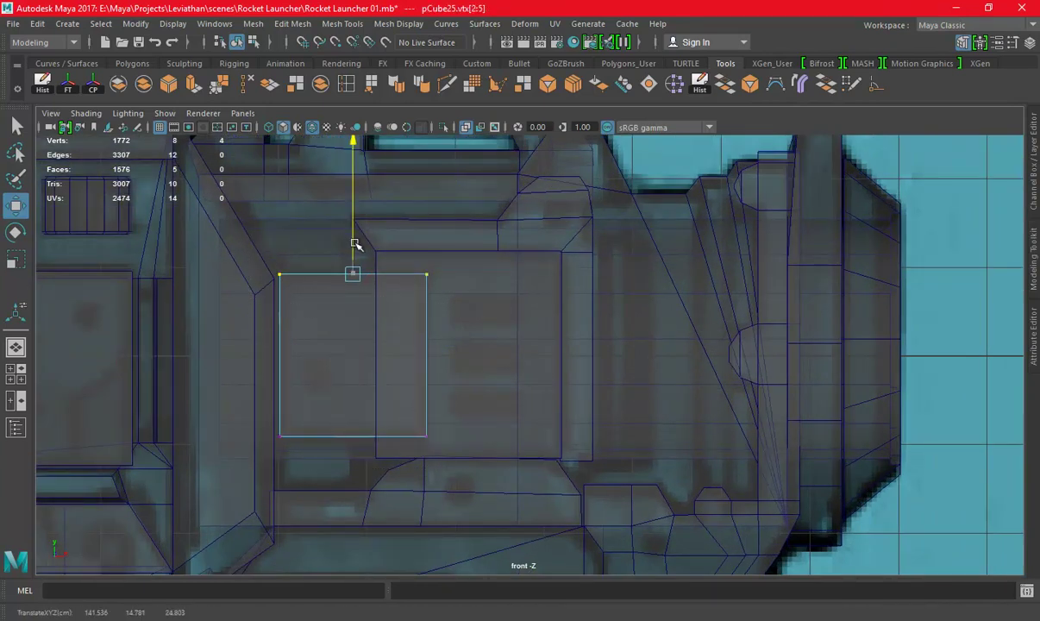
Check the copy's front face in the perspective view
{"action": "key", "text": "space"}
{"action": "key", "text": "space"}
{"action": "left_click_drag", "start_coordinate": [510, 325], "coordinate": [476, 320], "text": "alt"}
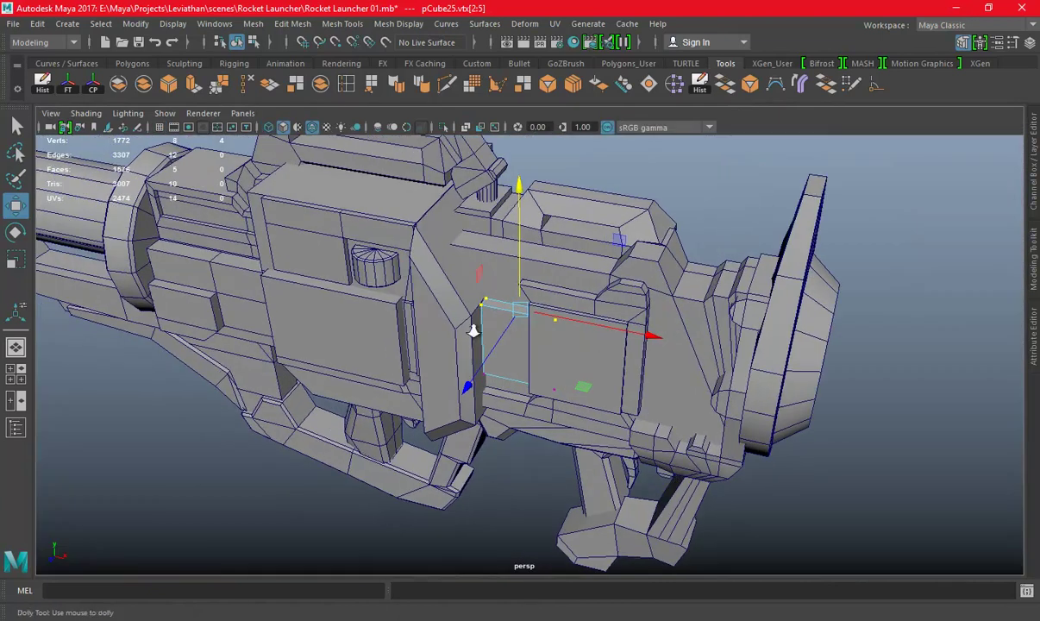
{"action": "scroll", "coordinate": [463, 280], "scroll_direction": "up", "scroll_amount": 3}
{"action": "right_click_drag", "start_coordinate": [457, 218], "coordinate": [457, 258]}
{"action": "left_click", "coordinate": [491, 336]}
{"action": "mouse_move", "coordinate": [491, 336]}
{"action": "left_mouse_down", "text": "alt"}
{"action": "mouse_move", "coordinate": [502, 356]}
{"action": "mouse_move", "coordinate": [481, 365]}
{"action": "left_mouse_up", "text": "alt"}
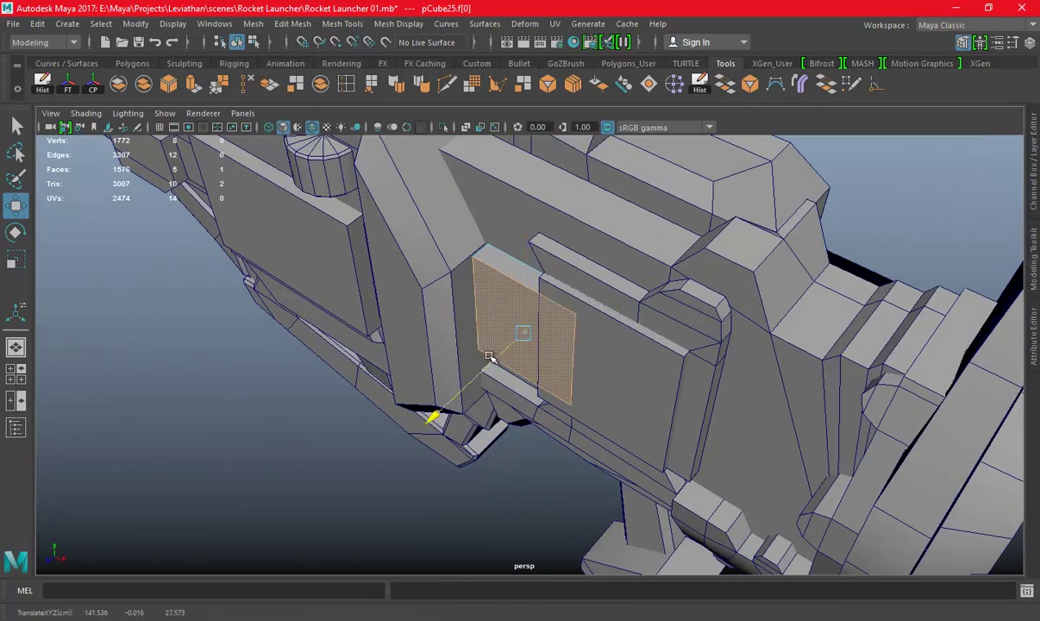
{"action": "right_click_drag", "start_coordinate": [501, 296], "coordinate": [500, 259]}
Re-inspect the copy's front face from another angle, then select the larger side box
{"action": "mouse_move", "coordinate": [501, 297]}
{"action": "left_mouse_down", "text": "alt"}
{"action": "mouse_move", "coordinate": [519, 303]}
{"action": "mouse_move", "coordinate": [510, 297]}
{"action": "left_mouse_up", "text": "alt"}
{"action": "right_click_drag", "start_coordinate": [511, 297], "coordinate": [510, 337]}
{"action": "left_click", "coordinate": [510, 298]}
{"action": "left_click_drag", "start_coordinate": [511, 297], "coordinate": [495, 354], "text": "alt"}
{"action": "left_click", "coordinate": [582, 200]}
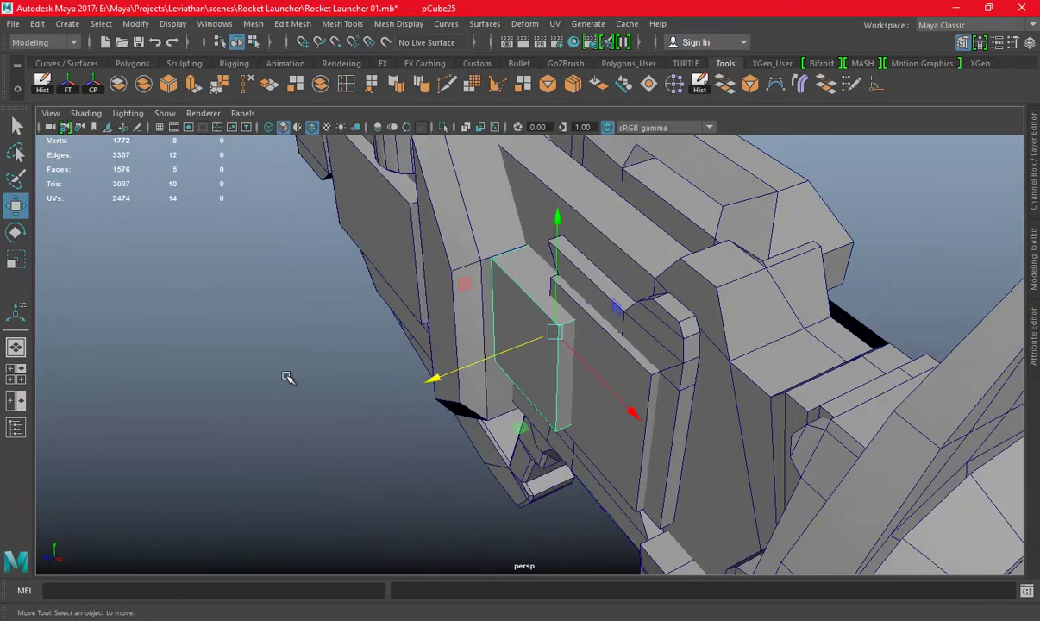
{"action": "left_click_drag", "start_coordinate": [287, 376], "coordinate": [594, 353], "text": "alt"}
{"action": "left_click", "coordinate": [612, 405]}
Inspect the larger side box's front face from a few angles
{"action": "left_click_drag", "start_coordinate": [611, 405], "coordinate": [496, 358], "text": "alt"}
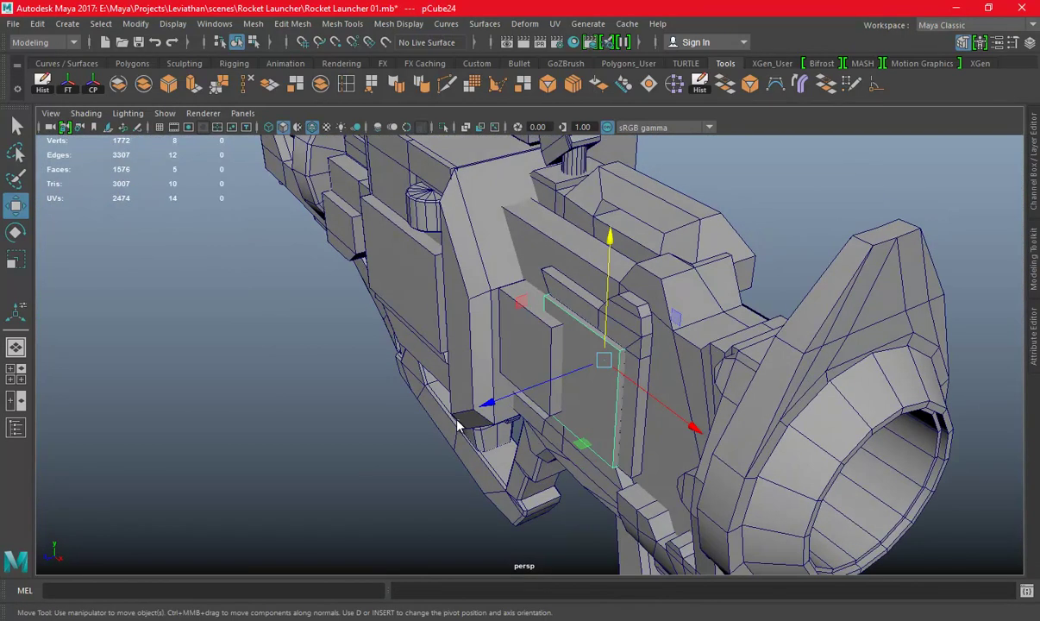
{"action": "right_click_drag", "start_coordinate": [259, 231], "coordinate": [266, 260]}
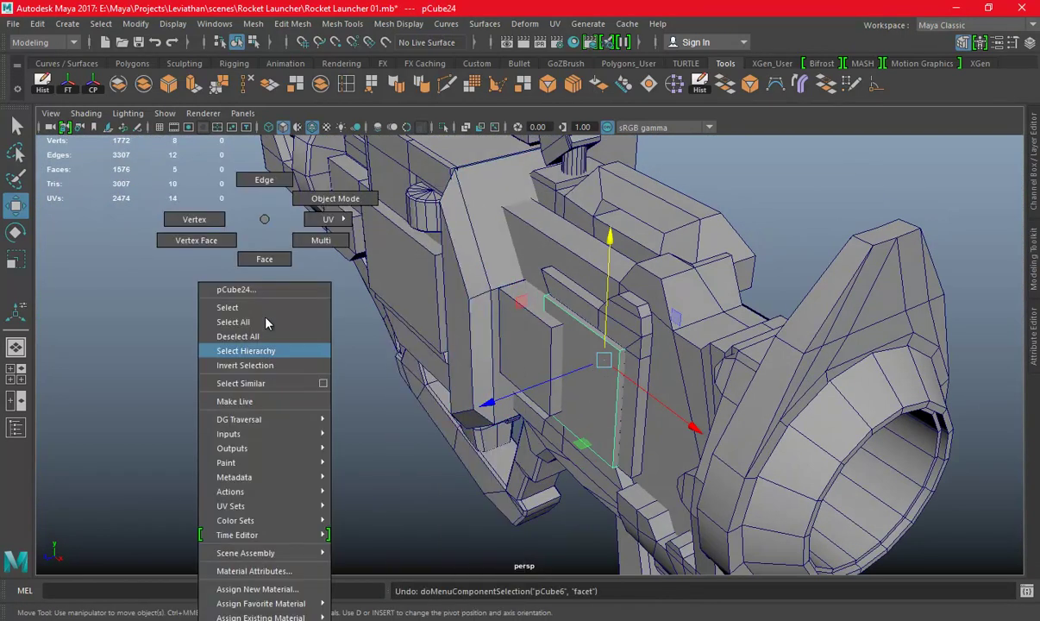
{"action": "left_click", "coordinate": [544, 373]}
{"action": "left_click_drag", "start_coordinate": [533, 397], "coordinate": [552, 413], "text": "alt"}
{"action": "right_click_drag", "start_coordinate": [581, 220], "coordinate": [621, 194]}
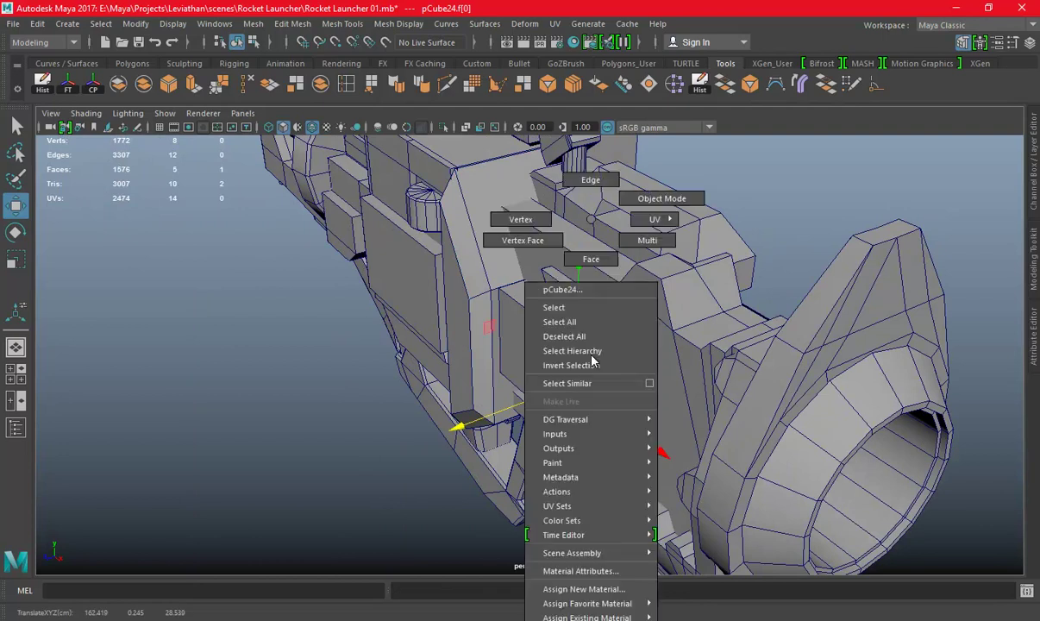
{"action": "left_click_drag", "start_coordinate": [747, 225], "coordinate": [672, 342], "text": "alt"}
{"action": "key", "text": "space"}
{"action": "key", "text": "space"}
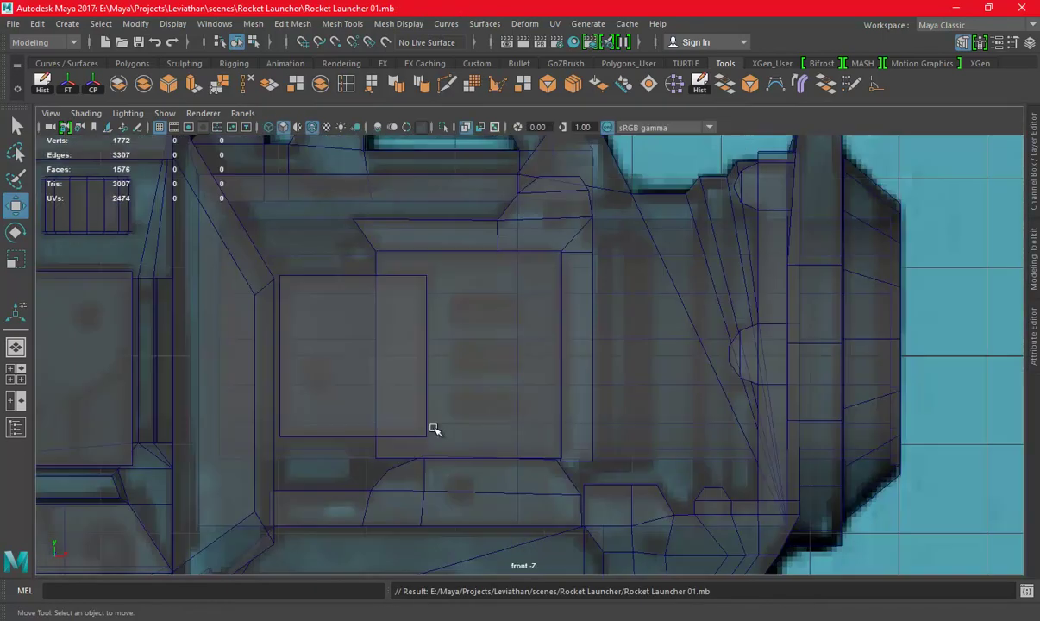
{"action": "scroll", "coordinate": [388, 389], "scroll_direction": "up", "scroll_amount": 1}
{"action": "scroll", "coordinate": [468, 347], "scroll_direction": "up", "scroll_amount": 2}
Save the scene and select the larger side box in the maximised front view
{"action": "key", "text": "ctrl+s"}
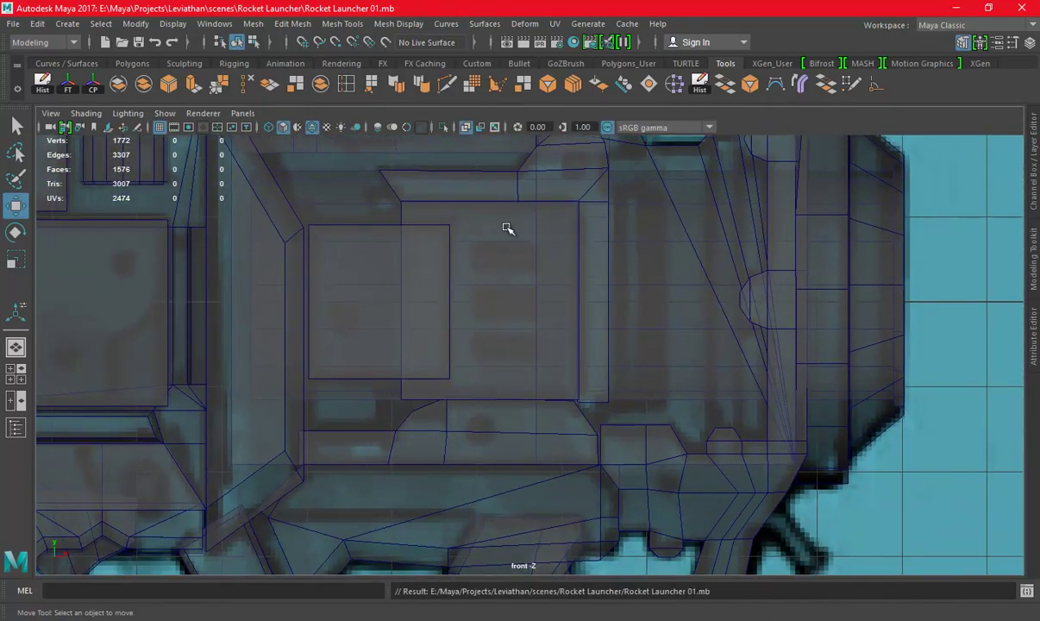
{"action": "key", "text": "space"}
{"action": "key", "text": "space"}
{"action": "mouse_move", "coordinate": [507, 228]}
{"action": "left_mouse_down", "text": "alt"}
{"action": "mouse_move", "coordinate": [531, 300]}
{"action": "mouse_move", "coordinate": [492, 325]}
{"action": "left_mouse_up", "text": "alt"}
{"action": "left_click", "coordinate": [589, 305]}
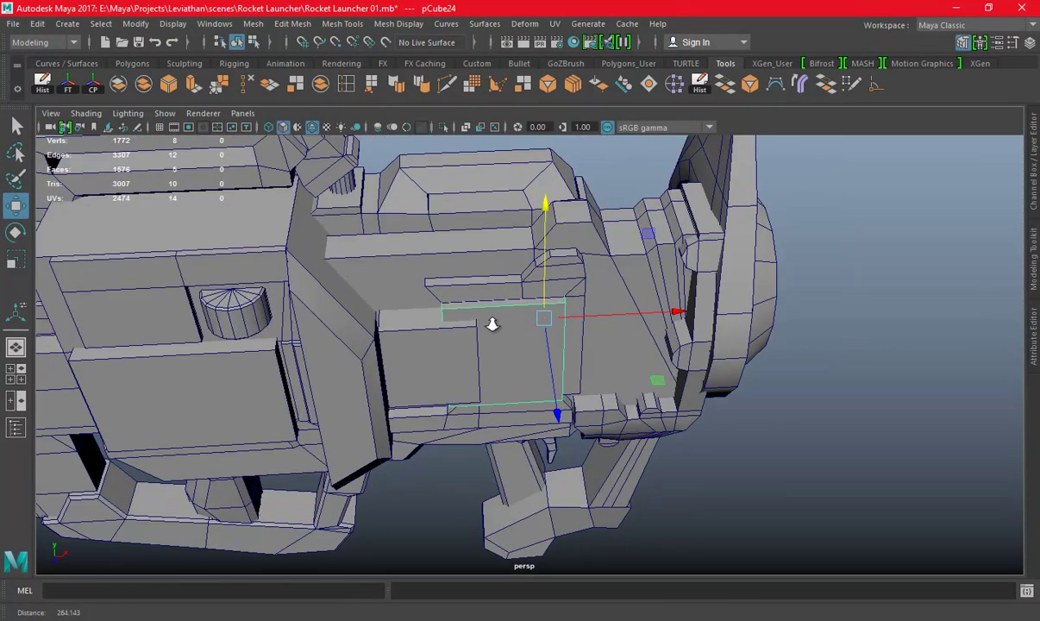
{"action": "key", "text": "space"}
{"action": "key", "text": "space"}
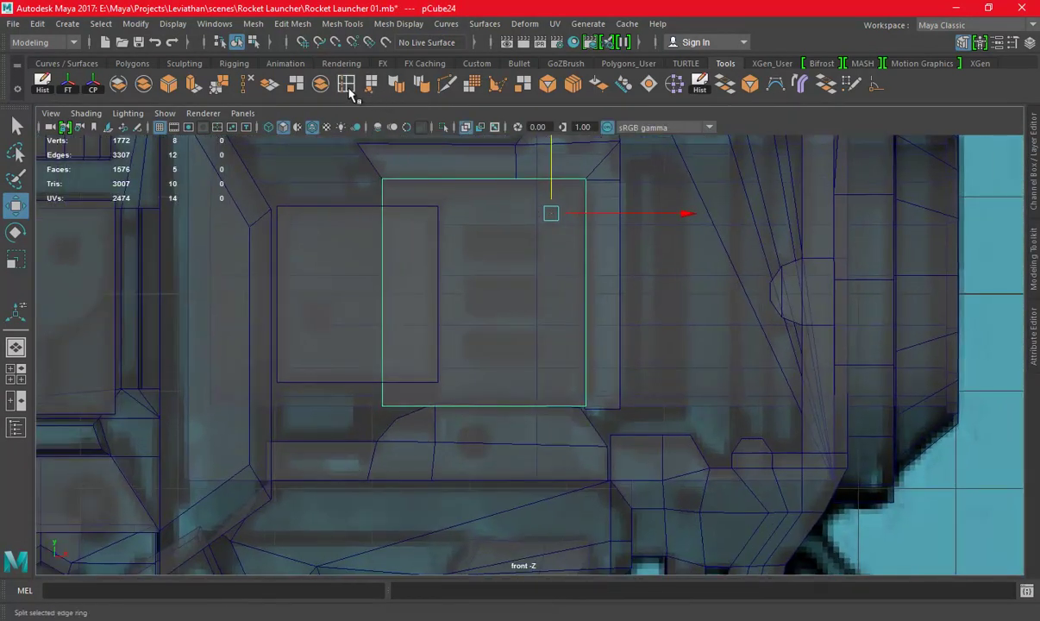
Insert two vertical edge loops across the larger side box
{"action": "left_click", "coordinate": [347, 87]}
{"action": "left_click", "coordinate": [467, 181]}
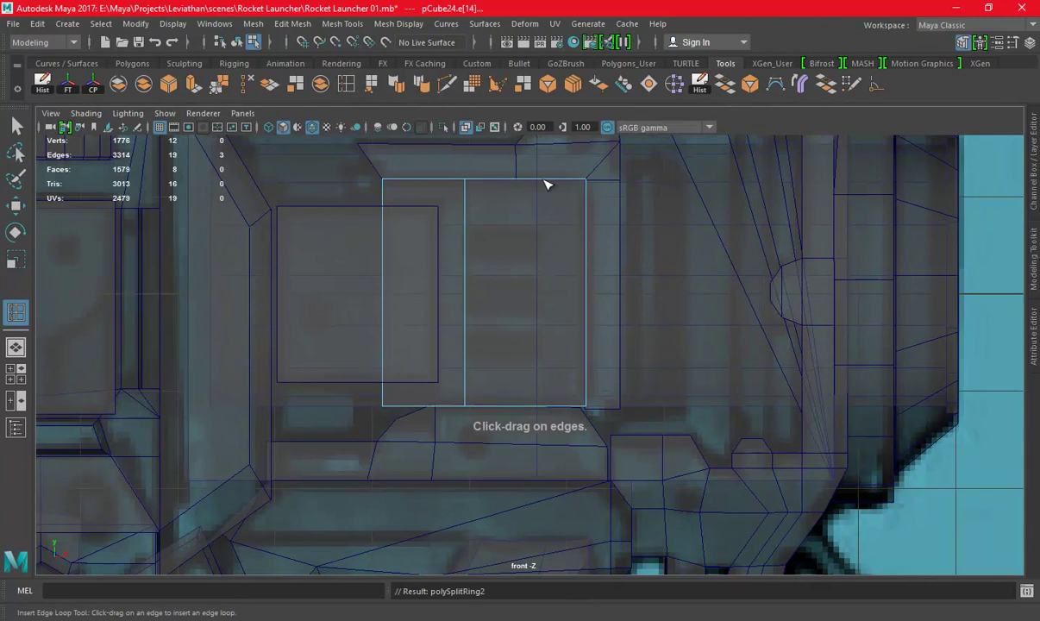
{"action": "left_click", "coordinate": [540, 184]}
{"action": "key", "text": "w"}
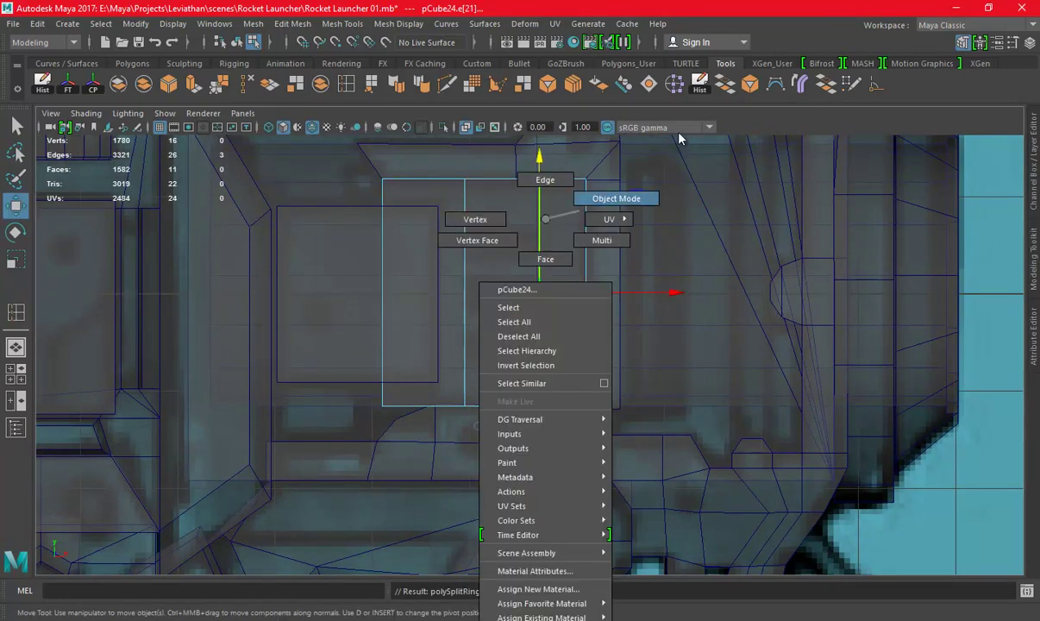
{"action": "right_click_drag", "start_coordinate": [538, 222], "coordinate": [559, 197]}
{"action": "scroll", "coordinate": [648, 244], "scroll_direction": "down", "scroll_amount": 1}
Connect the selected edges with 4 horizontal segments using the Modeling Toolkit's Connect
{"action": "left_click", "coordinate": [1034, 336]}
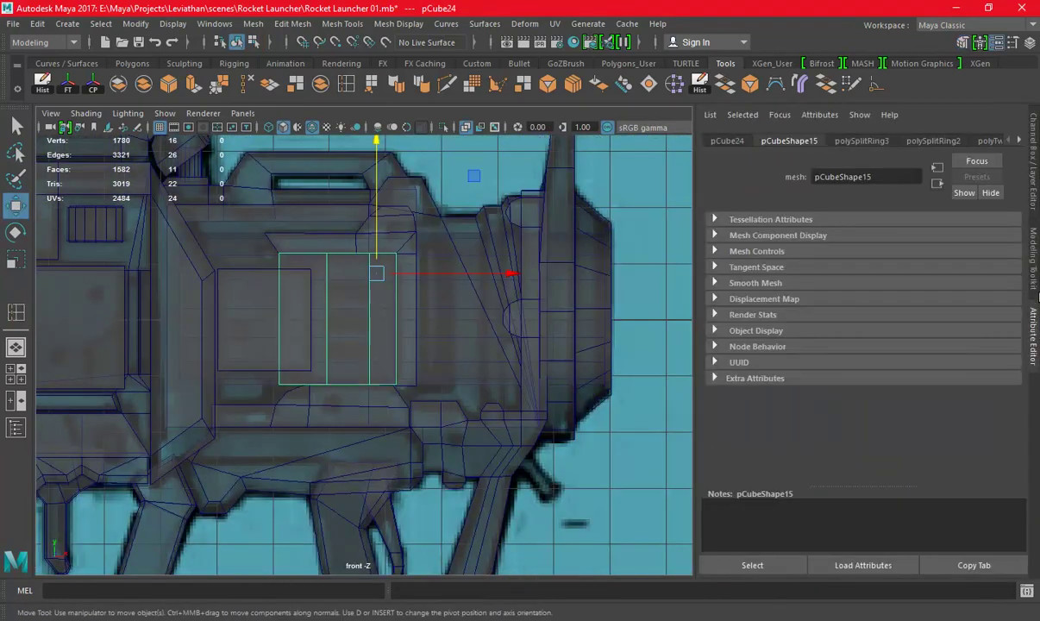
{"action": "left_click", "coordinate": [1033, 259]}
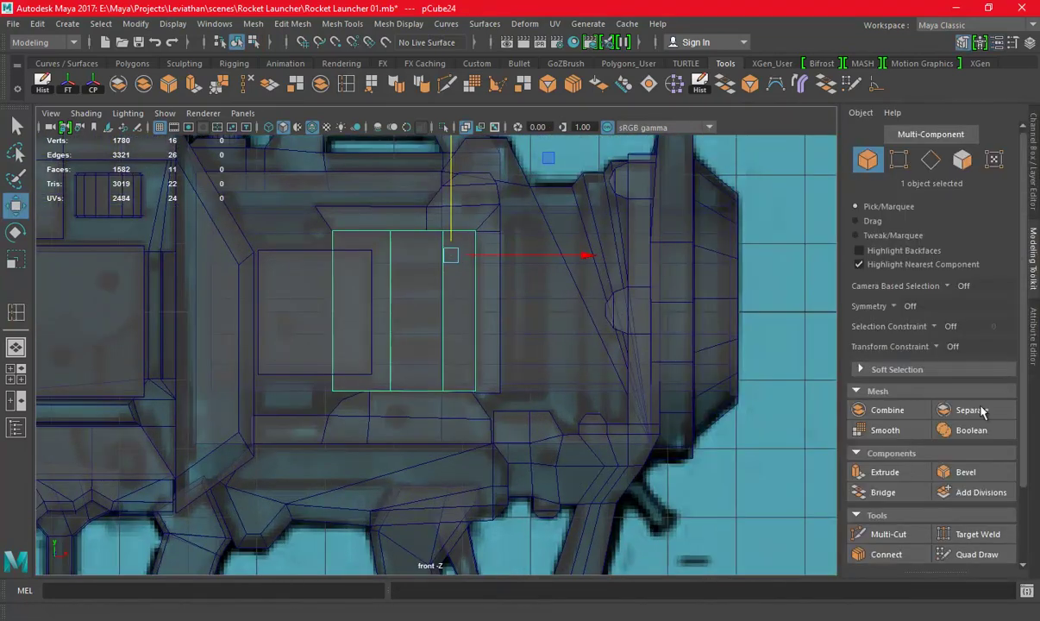
{"action": "left_click", "coordinate": [888, 554]}
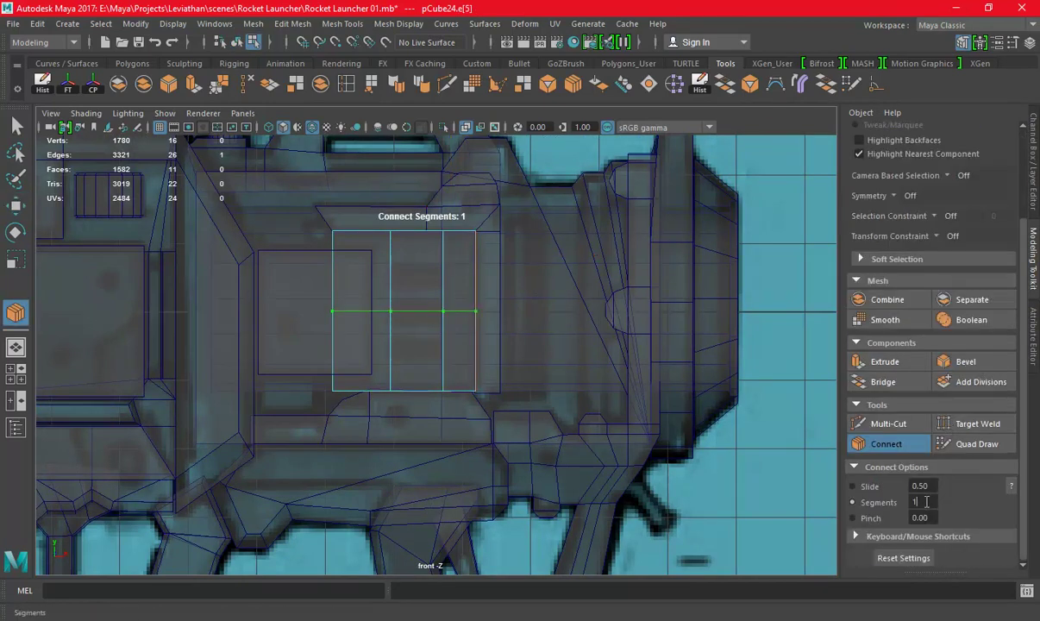
{"action": "type", "text": "2"}
{"action": "key", "text": "Return"}
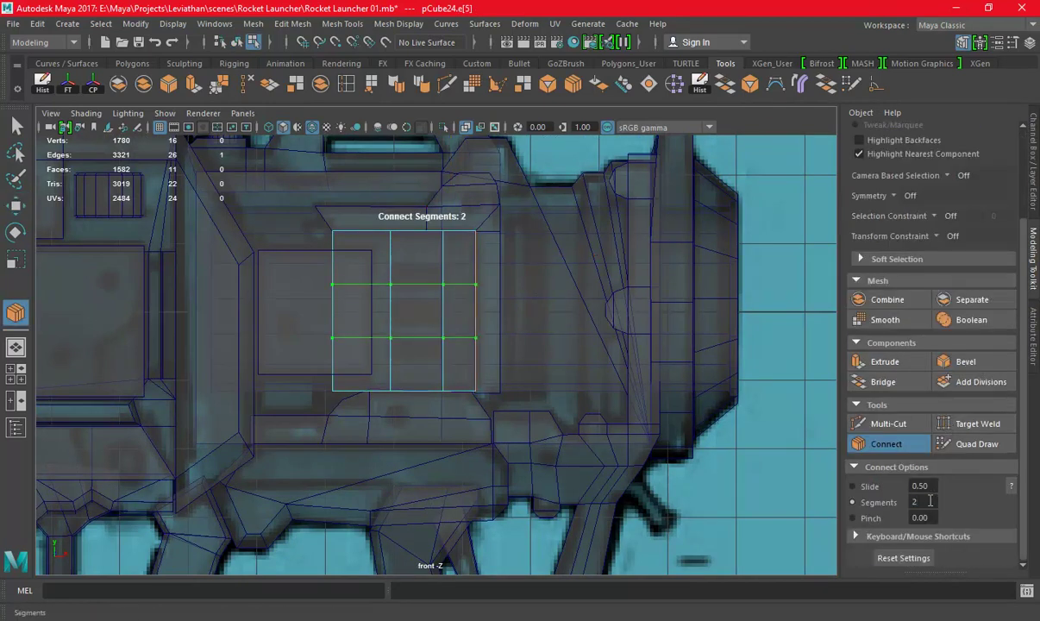
{"action": "type", "text": "3"}
{"action": "key", "text": "Return"}
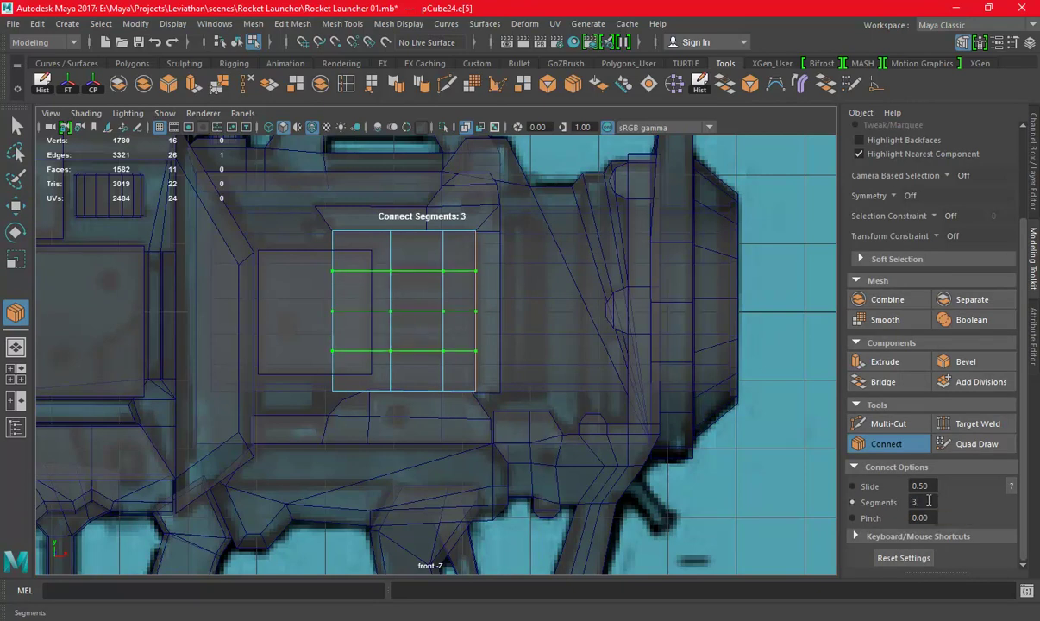
{"action": "type", "text": "4"}
{"action": "key", "text": "Return"}
{"action": "key", "text": "w"}
Select three faces in the box's middle column, frame them, and extrude with Ctrl+E
{"action": "scroll", "coordinate": [531, 345], "scroll_direction": "up", "scroll_amount": 1}
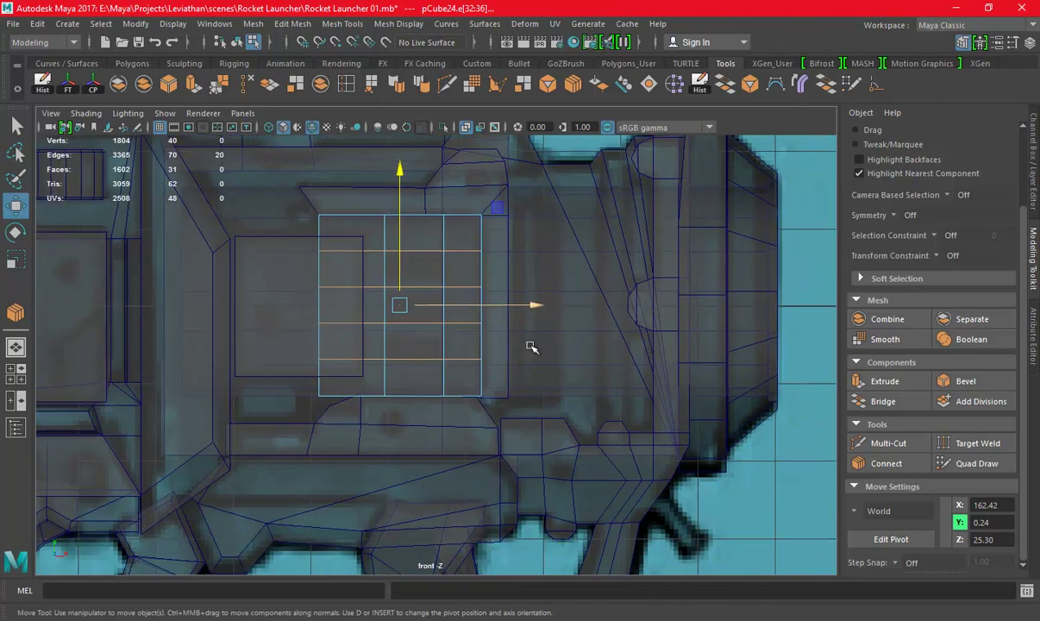
{"action": "right_click_drag", "start_coordinate": [735, 270], "coordinate": [738, 262]}
{"action": "left_click", "coordinate": [408, 272]}
{"action": "left_click_drag", "start_coordinate": [429, 307], "coordinate": [425, 340], "text": "shift"}
{"action": "key", "text": "space"}
{"action": "key", "text": "space"}
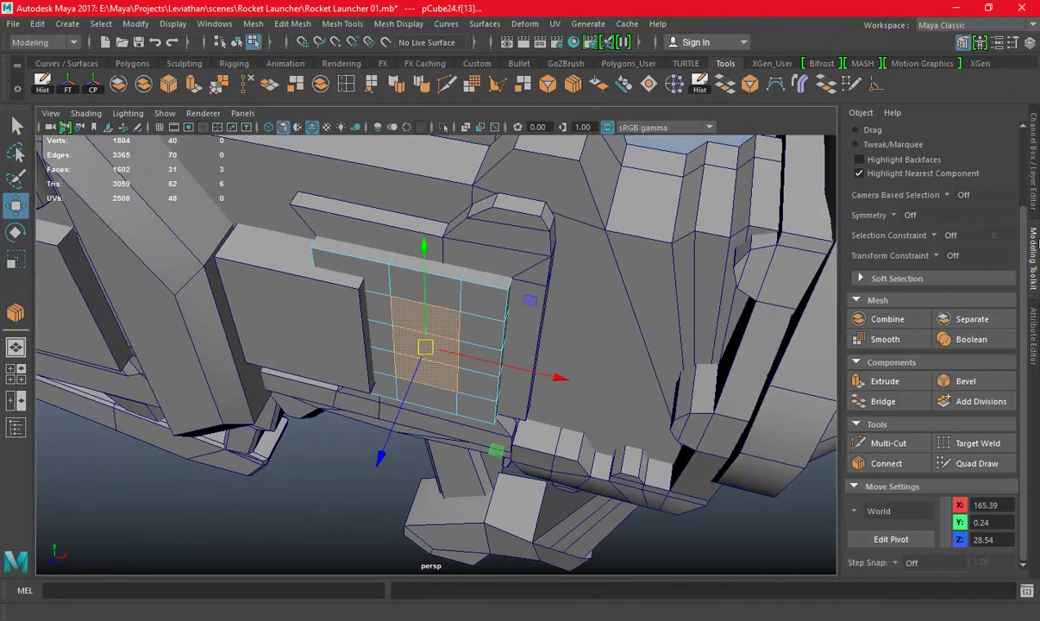
{"action": "key", "text": "f"}
{"action": "key", "text": "ctrl+e"}
Turn Keep Faces Together off and shrink each extruded face individually
{"action": "left_click", "coordinate": [1032, 155]}
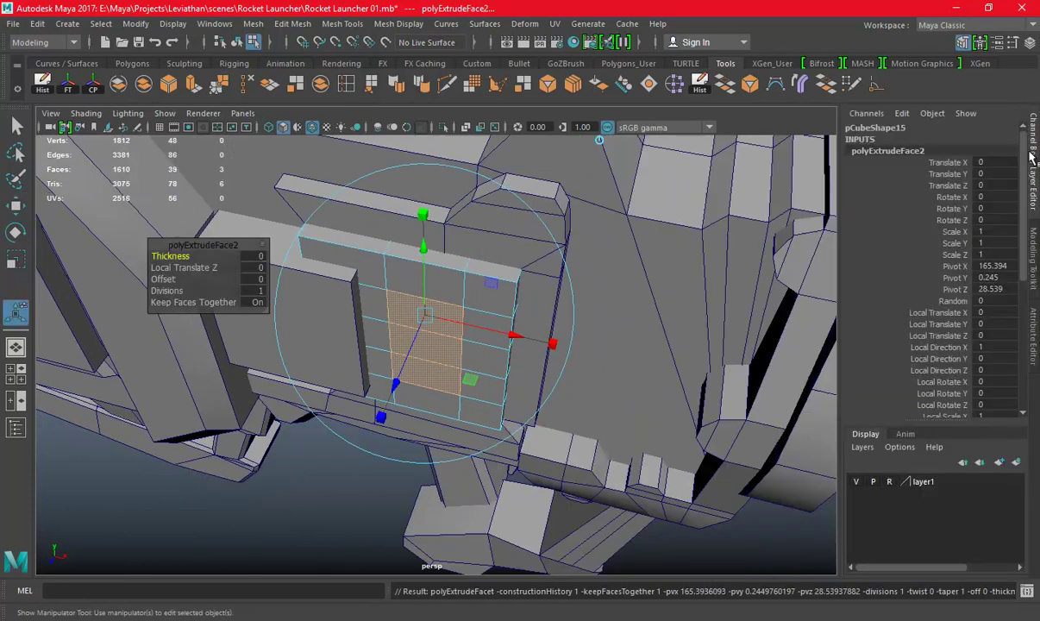
{"action": "scroll", "coordinate": [1002, 319], "scroll_direction": "down", "scroll_amount": 5}
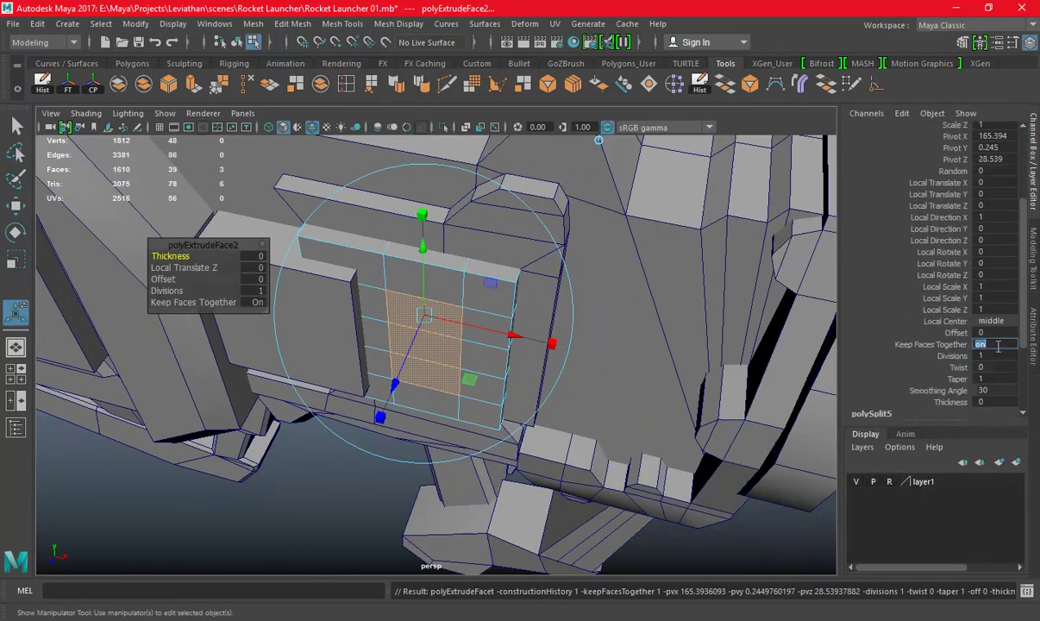
{"action": "key", "text": "Return"}
{"action": "key", "text": "space"}
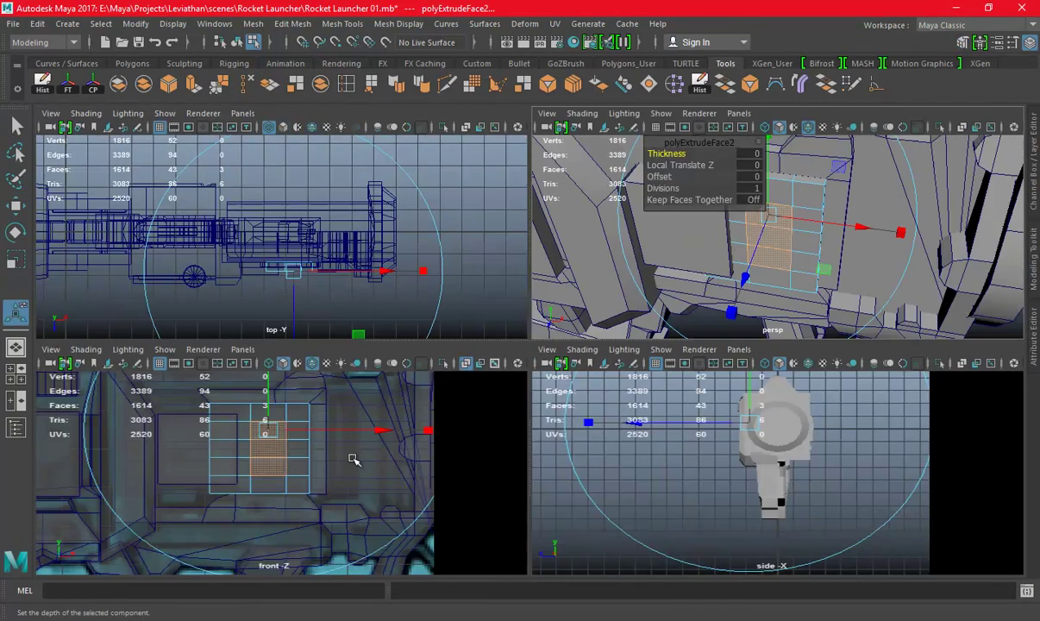
{"action": "key", "text": "space"}
{"action": "key", "text": "space"}
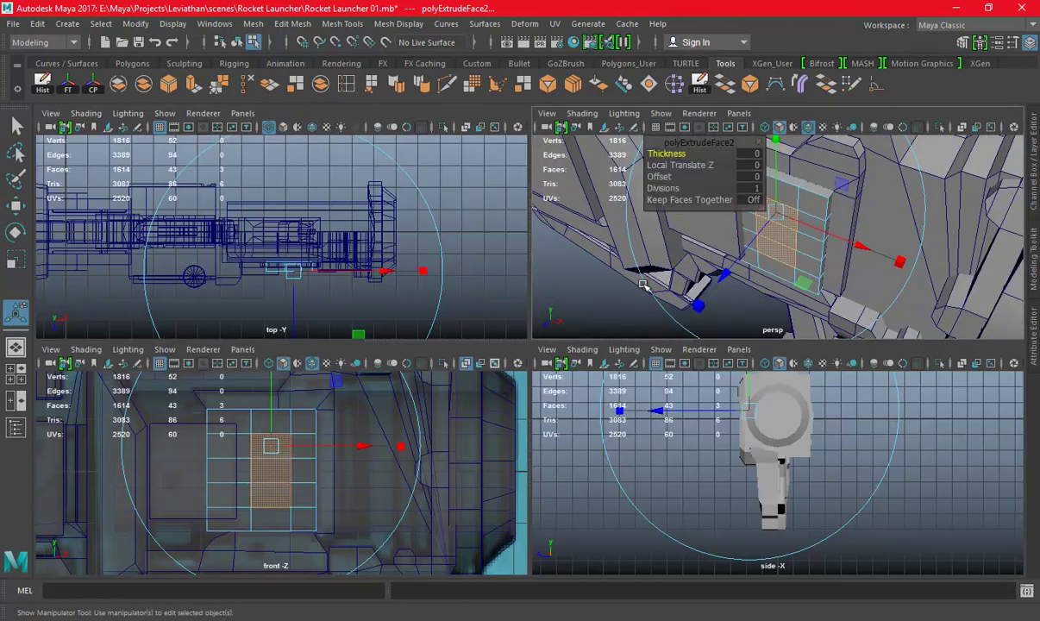
{"action": "left_click_drag", "start_coordinate": [743, 232], "coordinate": [773, 214]}
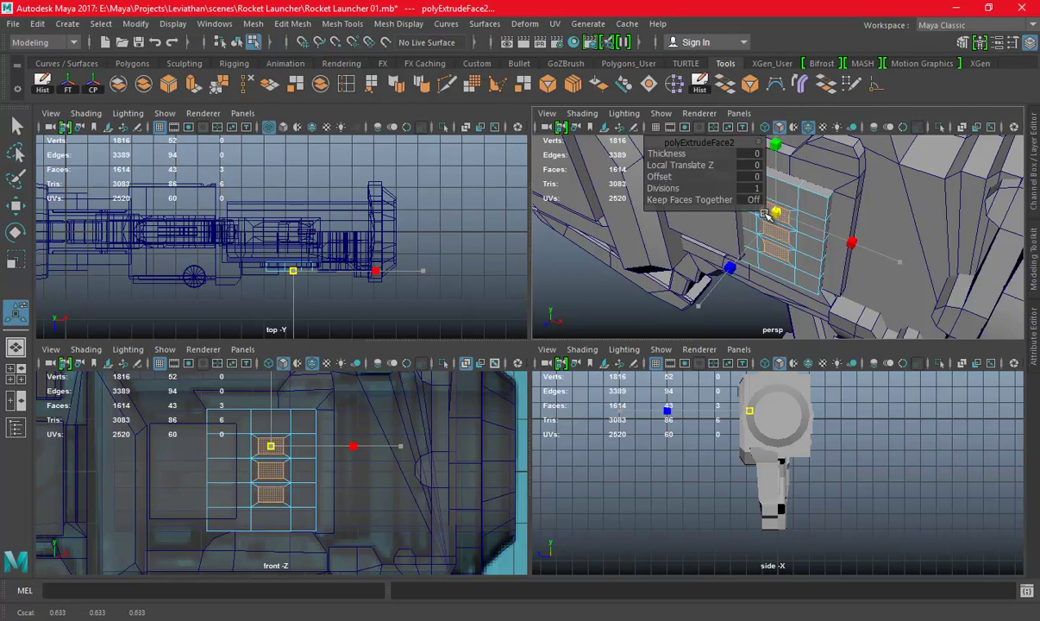
In the front view, flatten the three faces vertically and widen them horizontally
{"action": "key", "text": "t"}
{"action": "key", "text": "space"}
{"action": "middle_click_drag", "start_coordinate": [539, 290], "coordinate": [529, 301], "text": "alt"}
{"action": "left_click_drag", "start_coordinate": [505, 176], "coordinate": [513, 218]}
{"action": "left_click_drag", "start_coordinate": [638, 304], "coordinate": [655, 310]}
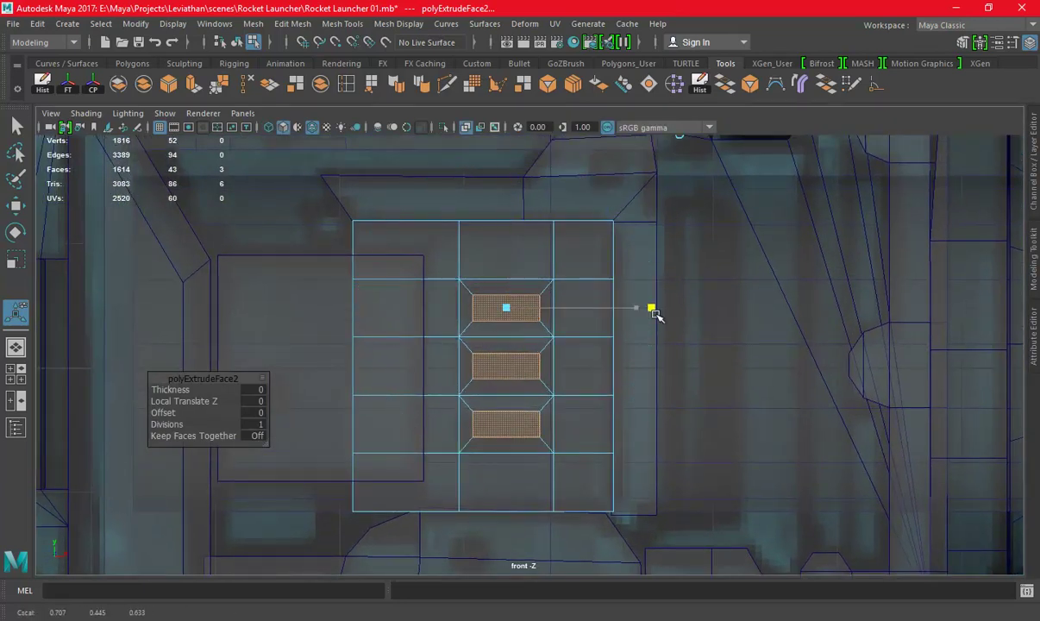
{"action": "key", "text": "space"}
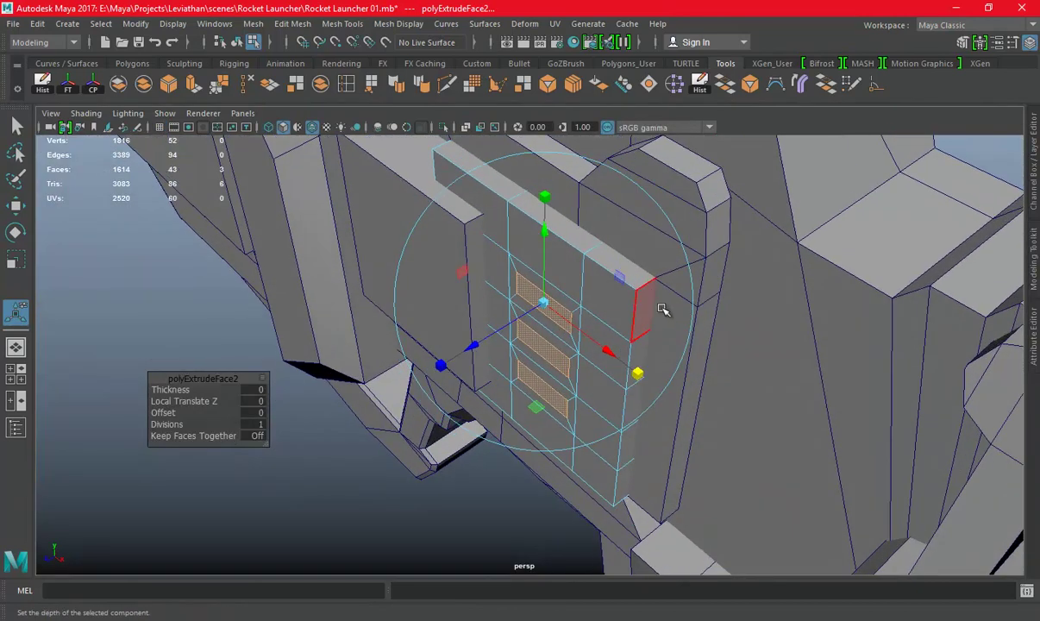
Extrude the flattened faces again and push them inward into recessed slots
{"action": "key", "text": "ctrl+e"}
{"action": "mouse_move", "coordinate": [471, 338]}
{"action": "left_mouse_down"}
{"action": "mouse_move", "coordinate": [487, 336]}
{"action": "mouse_move", "coordinate": [552, 258]}
{"action": "left_mouse_up"}
{"action": "left_click_drag", "start_coordinate": [550, 203], "coordinate": [556, 227]}
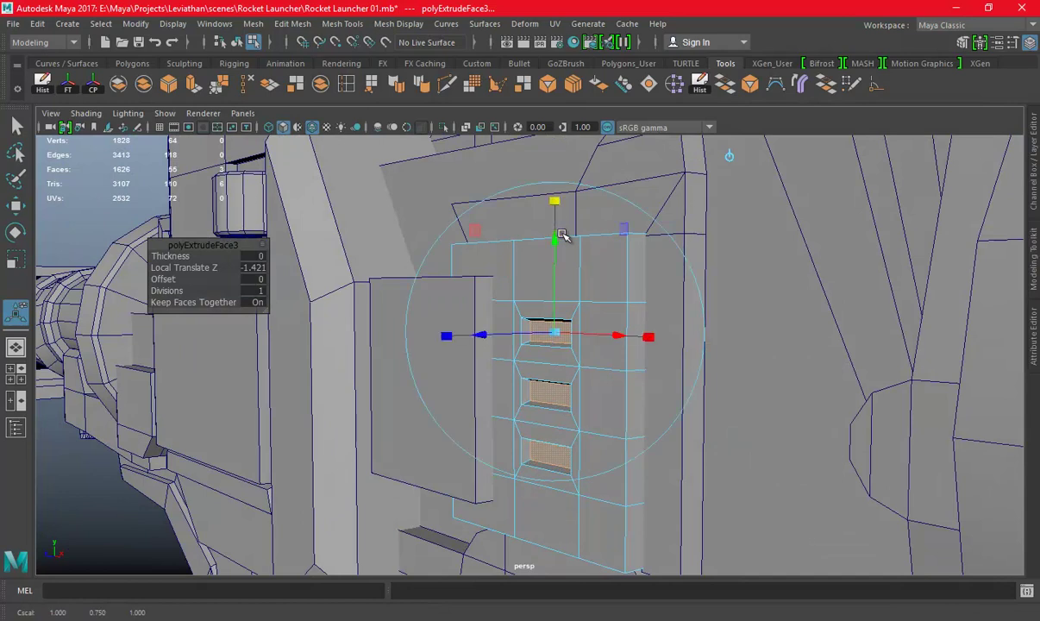
{"action": "mouse_move", "coordinate": [631, 290]}
{"action": "left_mouse_down", "text": "alt"}
{"action": "mouse_move", "coordinate": [690, 327]}
{"action": "mouse_move", "coordinate": [603, 285]}
{"action": "mouse_move", "coordinate": [595, 259]}
{"action": "left_mouse_up", "text": "alt"}
{"action": "right_click_drag", "start_coordinate": [500, 276], "coordinate": [638, 199]}
{"action": "left_click_drag", "start_coordinate": [638, 199], "coordinate": [485, 153], "text": "alt"}
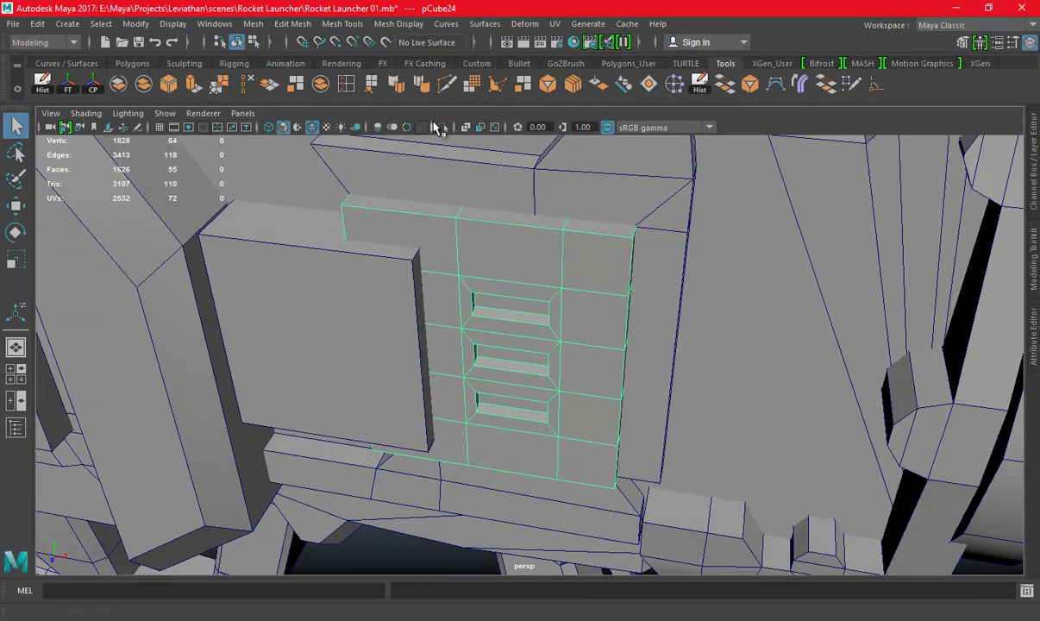
Isolate the slotted block, save, and Multi-Cut a diagonal from the slot frame's lower corner
{"action": "left_click", "coordinate": [437, 126]}
{"action": "key", "text": "ctrl+s"}
{"action": "mouse_move", "coordinate": [502, 244]}
{"action": "left_mouse_down", "text": "alt"}
{"action": "mouse_move", "coordinate": [494, 276]}
{"action": "mouse_move", "coordinate": [540, 294]}
{"action": "left_mouse_up", "text": "alt"}
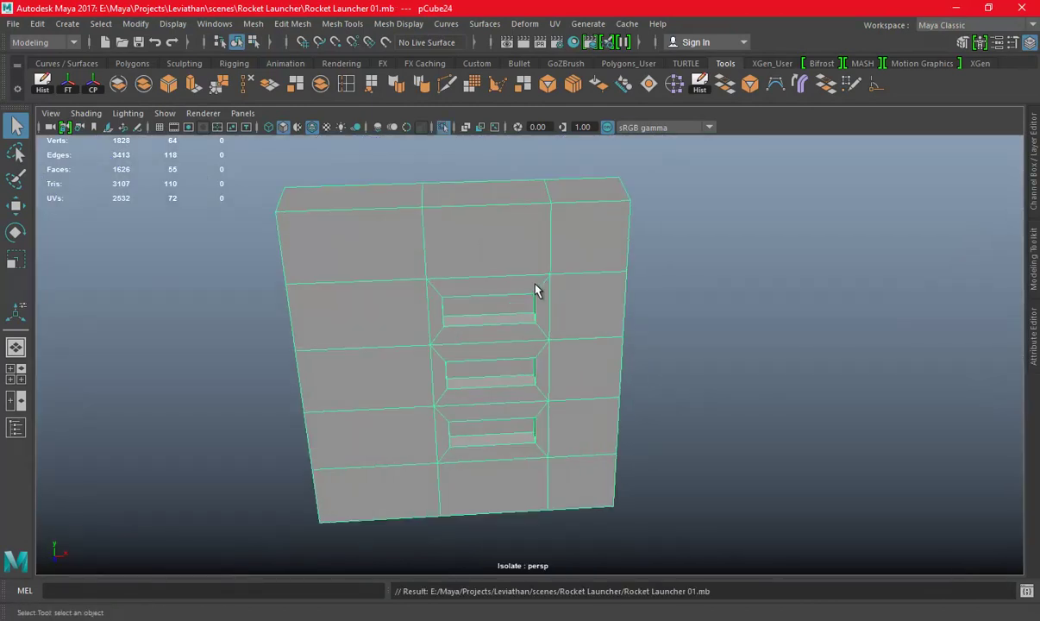
{"action": "left_click", "coordinate": [444, 83]}
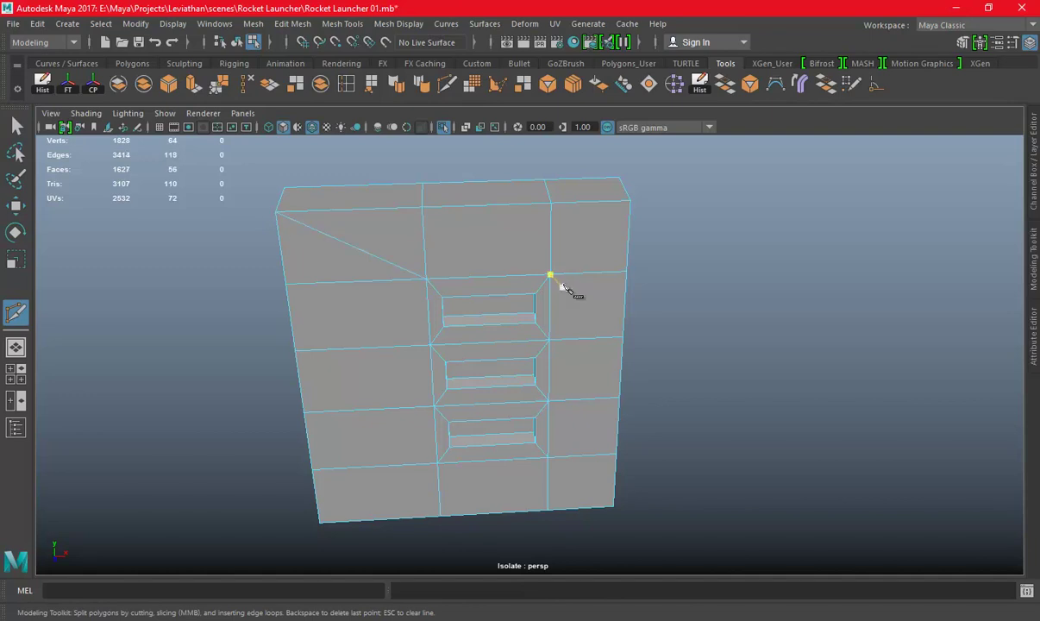
{"action": "left_click", "coordinate": [561, 469]}
{"action": "mouse_move", "coordinate": [601, 401]}
{"action": "left_mouse_down", "text": "alt"}
{"action": "mouse_move", "coordinate": [392, 452]}
{"action": "mouse_move", "coordinate": [371, 400]}
{"action": "left_mouse_up", "text": "alt"}
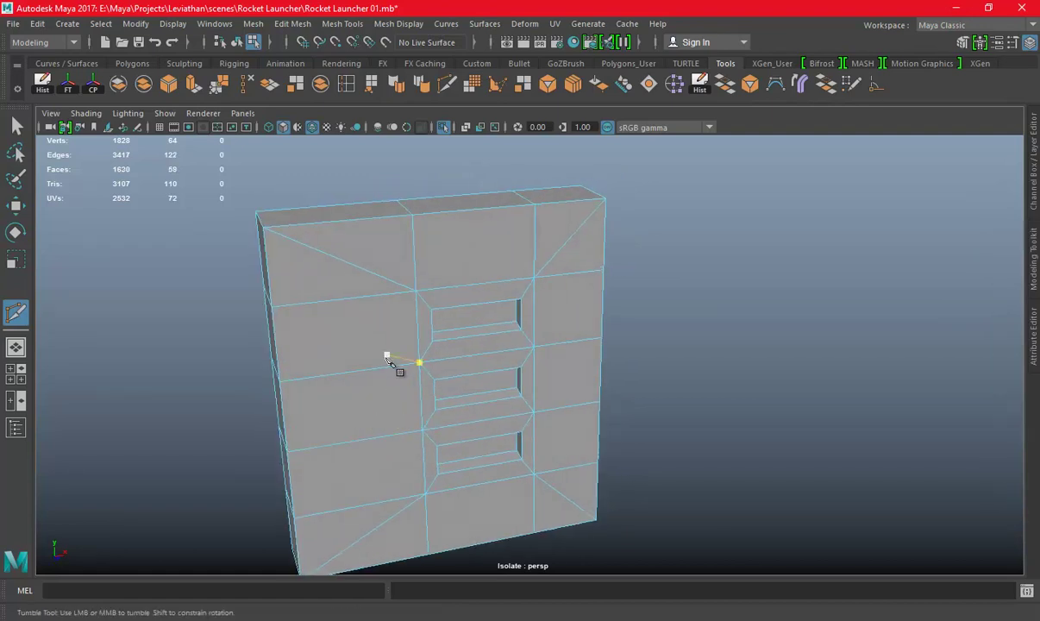
{"action": "left_click_drag", "start_coordinate": [387, 358], "coordinate": [399, 348], "text": "alt"}
Select two redundant edges left by the cut and delete them with Ctrl+Delete
{"action": "right_click_drag", "start_coordinate": [395, 220], "coordinate": [452, 181]}
{"action": "left_click", "coordinate": [379, 250]}
{"action": "key", "text": "w"}
{"action": "mouse_move", "coordinate": [378, 250]}
{"action": "left_mouse_down", "text": "alt"}
{"action": "mouse_move", "coordinate": [675, 275]}
{"action": "mouse_move", "coordinate": [661, 256]}
{"action": "left_mouse_up", "text": "alt"}
{"action": "left_click", "coordinate": [659, 250], "text": "shift"}
{"action": "left_click_drag", "start_coordinate": [749, 308], "coordinate": [640, 296], "text": "alt"}
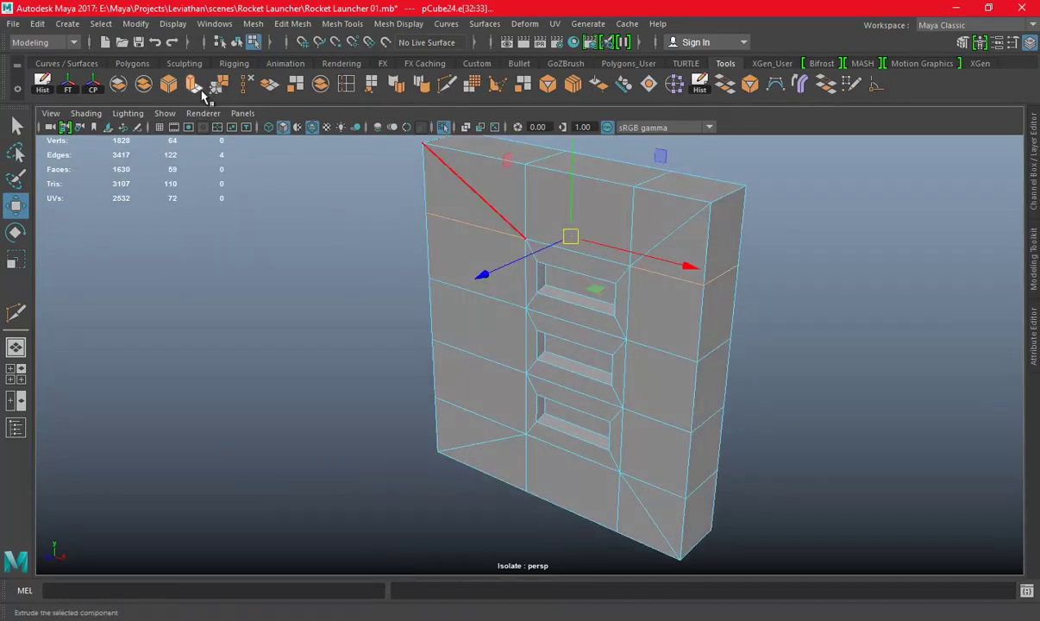
{"action": "key", "text": "ctrl+Delete"}
Delete the horizontal edge on the block's left side
{"action": "mouse_move", "coordinate": [534, 293]}
{"action": "left_mouse_down", "text": "alt"}
{"action": "mouse_move", "coordinate": [603, 294]}
{"action": "mouse_move", "coordinate": [643, 417]}
{"action": "left_mouse_up", "text": "alt"}
{"action": "left_click", "coordinate": [642, 416]}
{"action": "left_click_drag", "start_coordinate": [524, 367], "coordinate": [387, 343], "text": "alt"}
{"action": "key", "text": "ctrl+Delete"}
{"action": "left_click_drag", "start_coordinate": [394, 241], "coordinate": [379, 336], "text": "alt"}
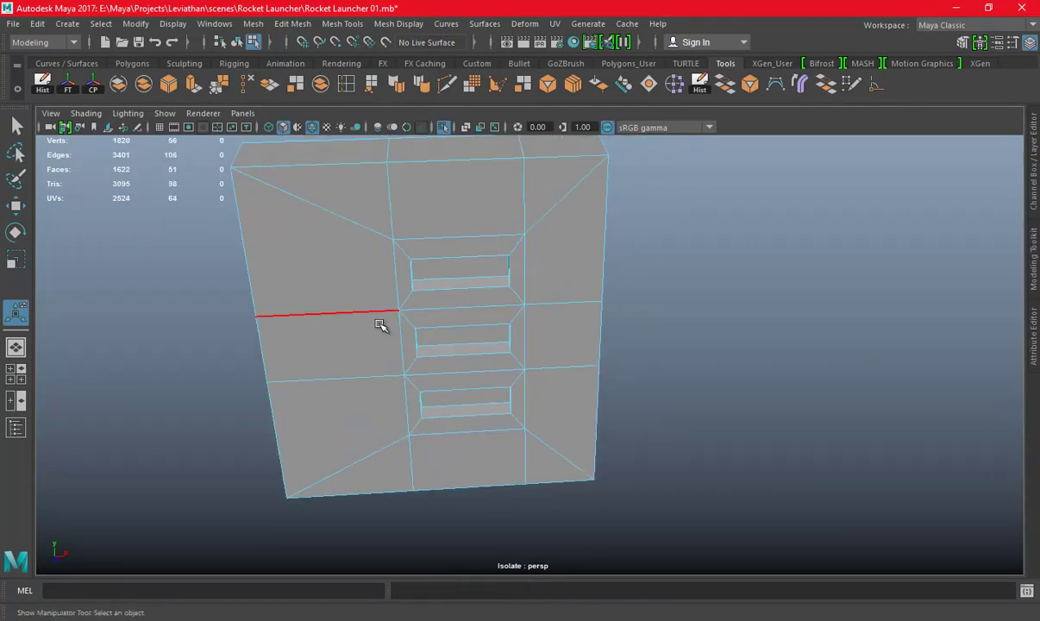
{"action": "mouse_move", "coordinate": [502, 359]}
{"action": "left_mouse_down", "text": "alt"}
{"action": "mouse_move", "coordinate": [493, 359]}
{"action": "mouse_move", "coordinate": [518, 365]}
{"action": "left_mouse_up", "text": "alt"}
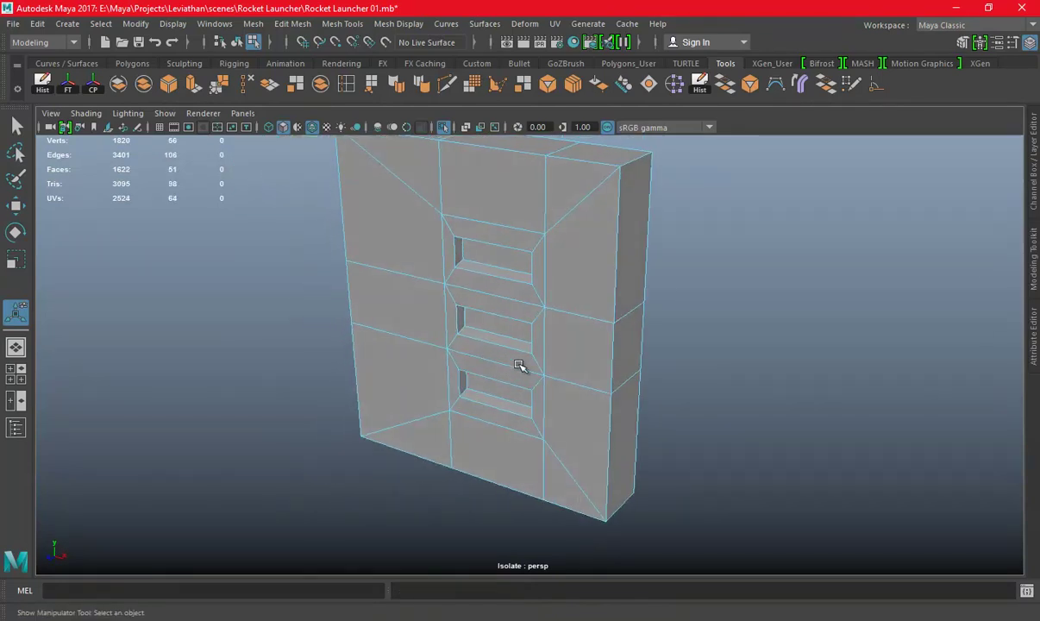
Multi-Cut a new diagonal edge starting from the right-side vertex
{"action": "left_click", "coordinate": [447, 83]}
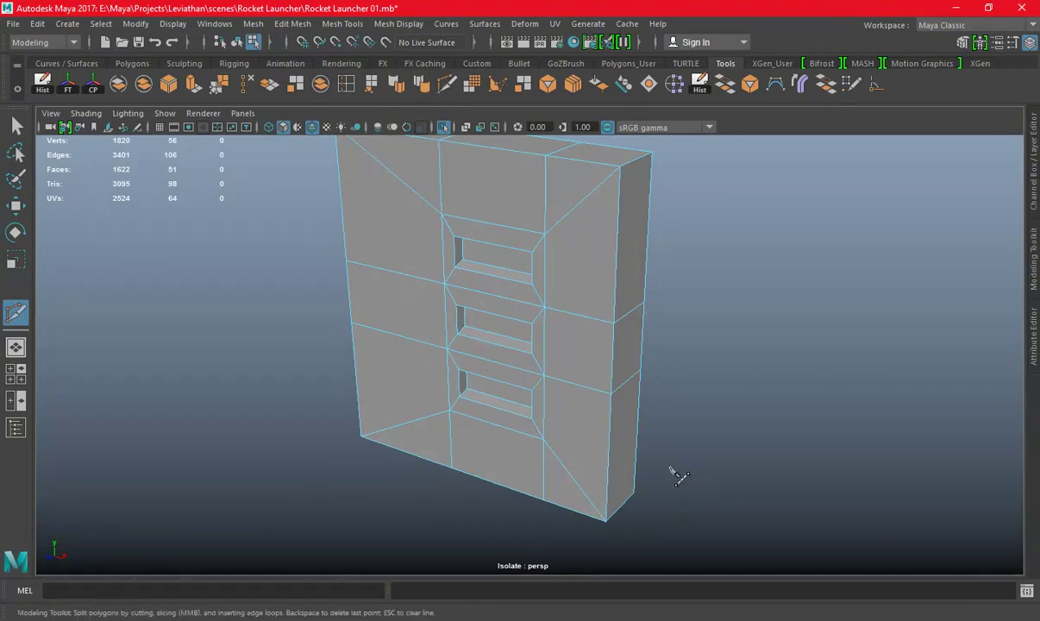
{"action": "left_click", "coordinate": [552, 380]}
{"action": "left_click_drag", "start_coordinate": [319, 412], "coordinate": [459, 422], "text": "alt"}
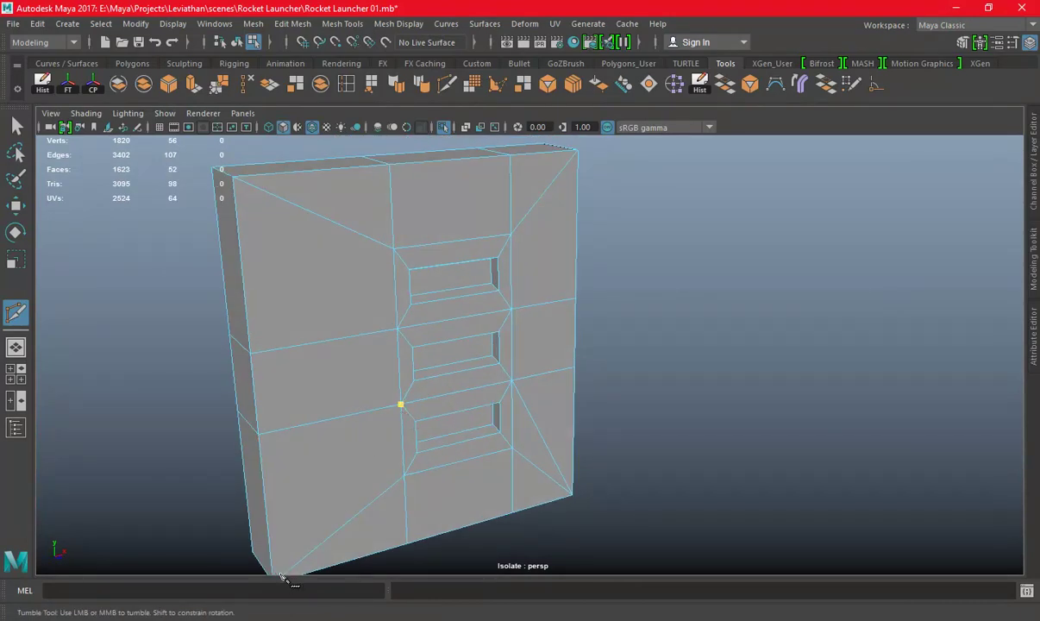
{"action": "right_click_drag", "start_coordinate": [284, 578], "coordinate": [371, 474], "text": "alt"}
{"action": "scroll", "coordinate": [466, 475], "scroll_direction": "up", "scroll_amount": 3}
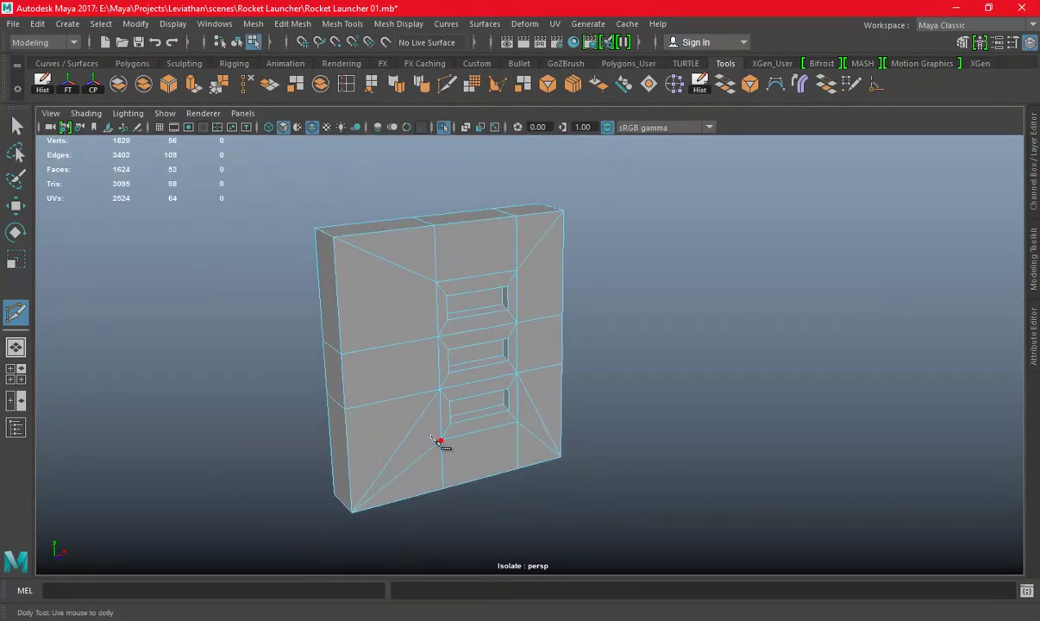
Select the left horizontal edge and its matching edge on the other side, then delete both
{"action": "key", "text": "w"}
{"action": "right_click", "coordinate": [405, 381]}
{"action": "left_click", "coordinate": [405, 381]}
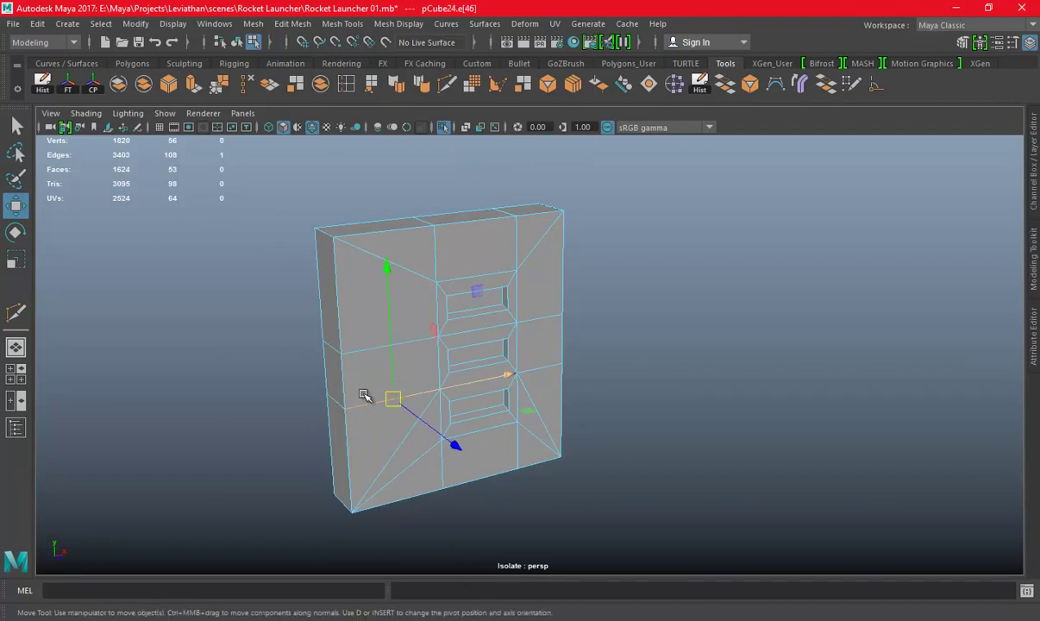
{"action": "left_click_drag", "start_coordinate": [373, 395], "coordinate": [627, 390], "text": "alt"}
{"action": "left_click", "coordinate": [564, 371], "text": "shift"}
{"action": "left_click", "coordinate": [246, 95]}
Multi-Cut a diagonal edge anchored at the block's top-left corner
{"action": "left_click_drag", "start_coordinate": [587, 348], "coordinate": [546, 240], "text": "alt"}
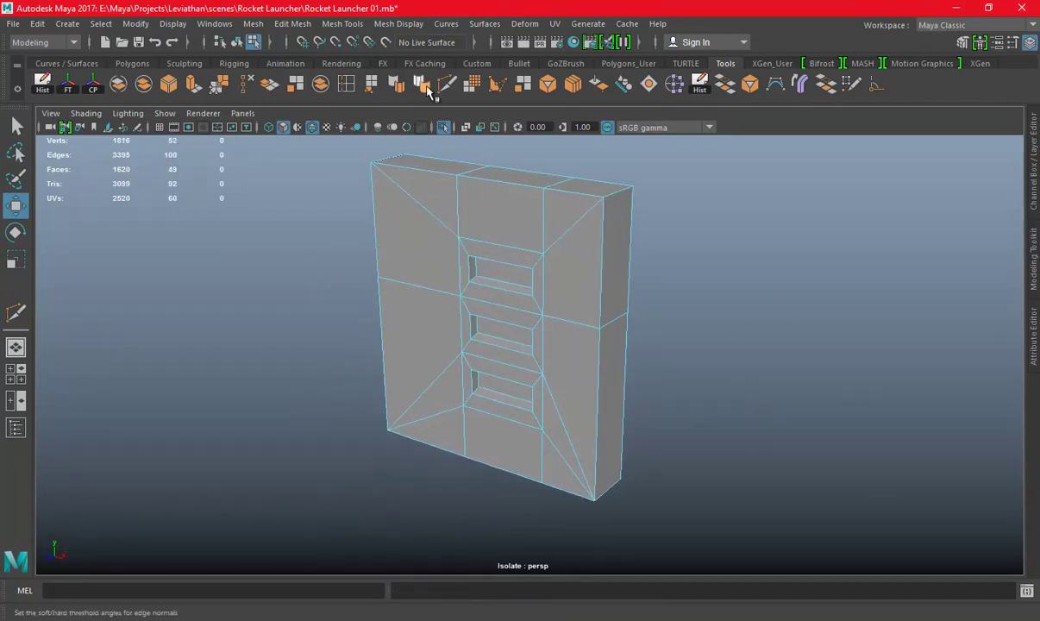
{"action": "right_click_drag", "start_coordinate": [547, 240], "coordinate": [556, 324], "text": "shift"}
{"action": "left_click", "coordinate": [603, 197]}
{"action": "mouse_move", "coordinate": [628, 257]}
{"action": "left_mouse_down", "text": "alt"}
{"action": "mouse_move", "coordinate": [348, 318]}
{"action": "mouse_move", "coordinate": [433, 343]}
{"action": "left_mouse_up", "text": "alt"}
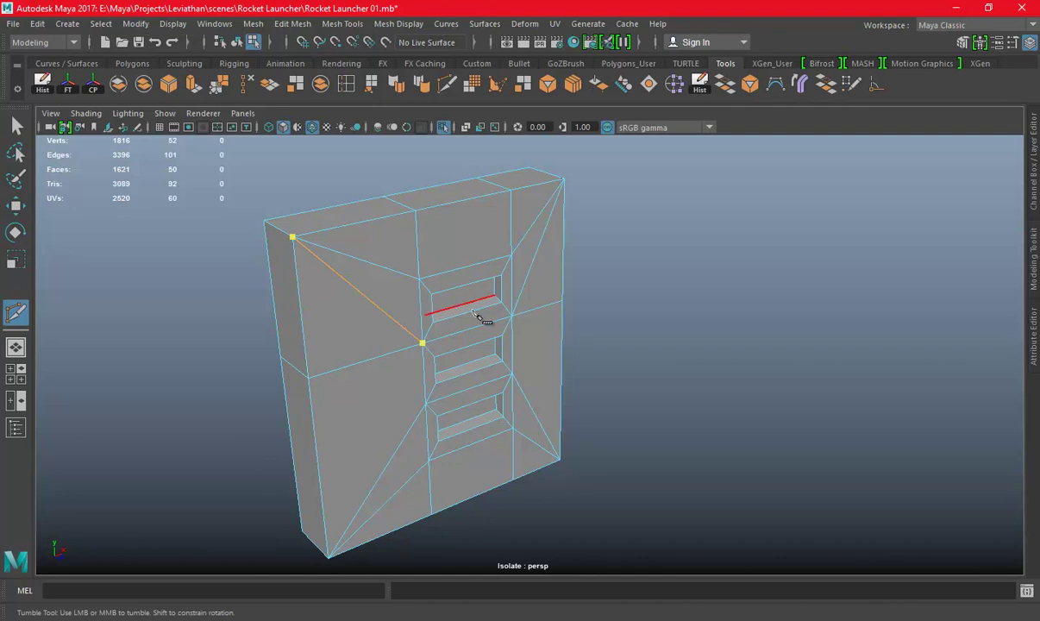
{"action": "key", "text": "w"}
Delete the horizontal edge loop beside the slots
{"action": "left_click", "coordinate": [363, 364]}
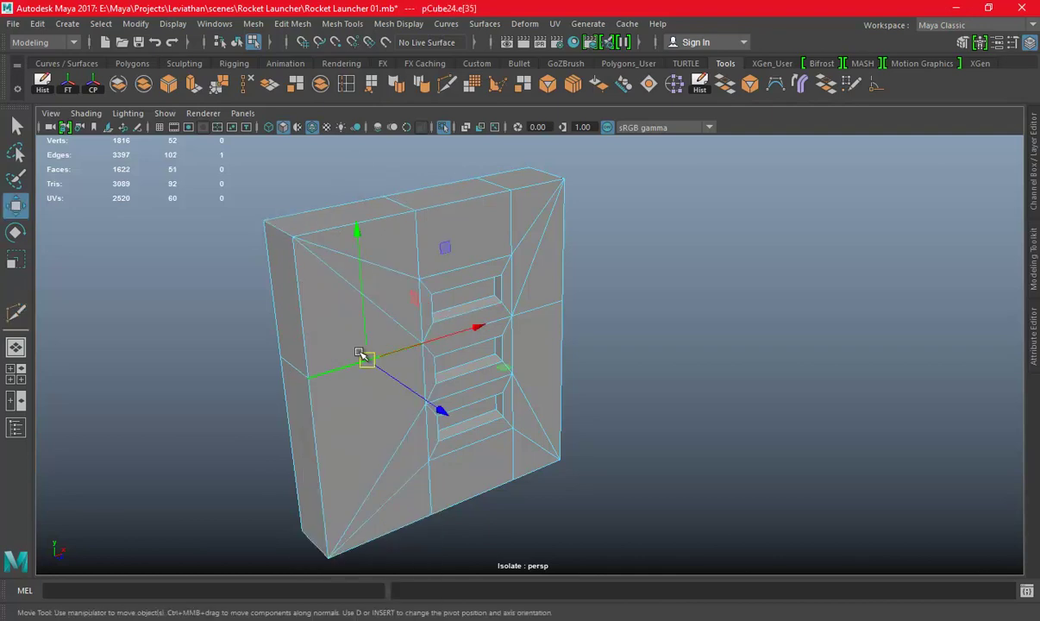
{"action": "left_click_drag", "start_coordinate": [363, 357], "coordinate": [606, 317], "text": "alt"}
{"action": "key", "text": "ctrl+Delete"}
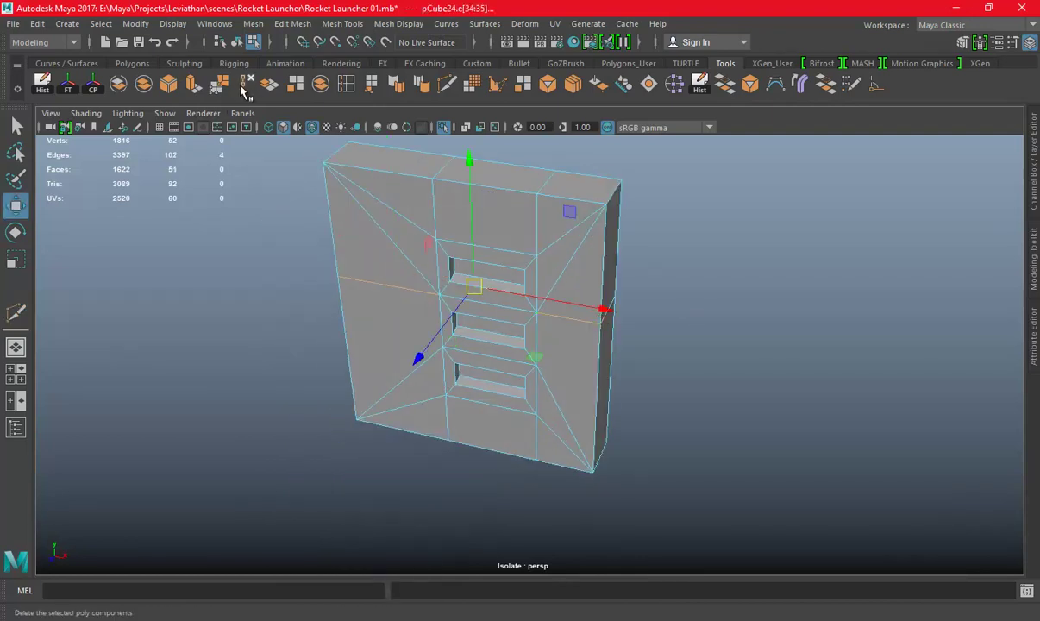
{"action": "left_click_drag", "start_coordinate": [463, 252], "coordinate": [427, 261], "text": "alt"}
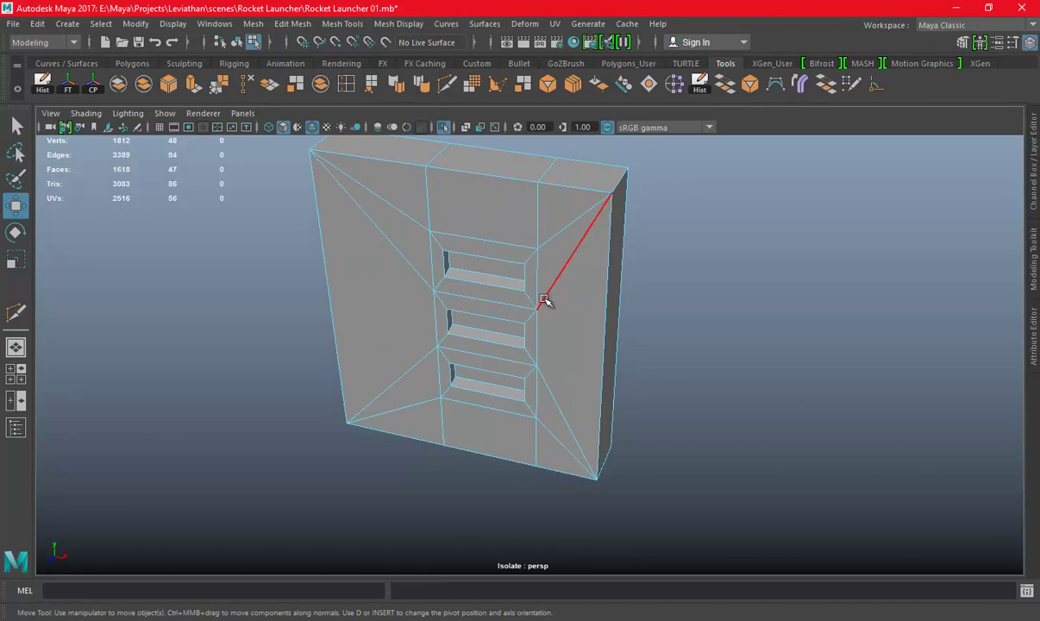
{"action": "left_click_drag", "start_coordinate": [544, 299], "coordinate": [531, 297], "text": "alt"}
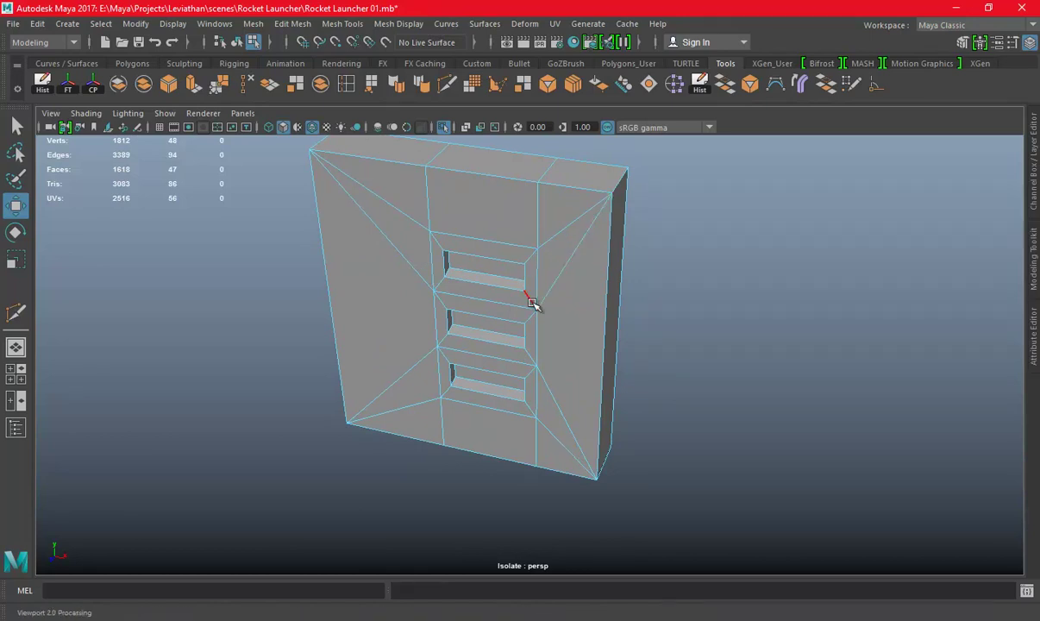
{"action": "left_click_drag", "start_coordinate": [621, 274], "coordinate": [601, 298], "text": "alt"}
Multi-Cut another diagonal from the slot frame edge to the top-left corner
{"action": "right_click", "coordinate": [526, 219]}
{"action": "left_click", "coordinate": [598, 199]}
{"action": "mouse_move", "coordinate": [619, 242]}
{"action": "left_mouse_down", "text": "alt"}
{"action": "mouse_move", "coordinate": [515, 248]}
{"action": "mouse_move", "coordinate": [490, 239]}
{"action": "left_mouse_up", "text": "alt"}
{"action": "left_click", "coordinate": [450, 87]}
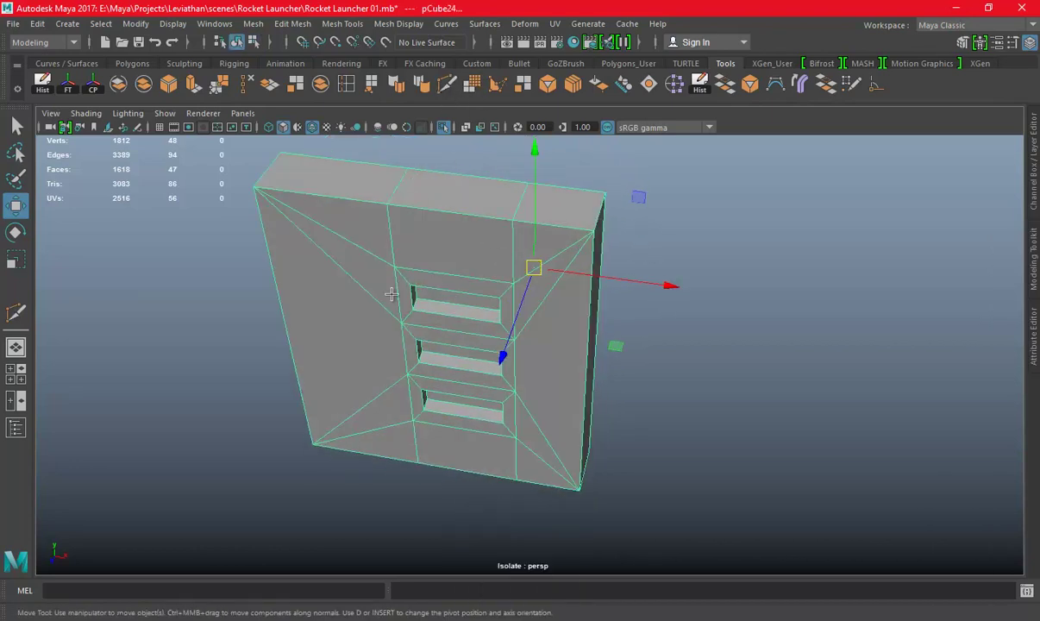
{"action": "left_click", "coordinate": [394, 268]}
{"action": "right_click", "coordinate": [267, 199]}
Delete the top dividing edges and the bottom edges, then return to Object Mode with the block reselected
{"action": "key", "text": "w"}
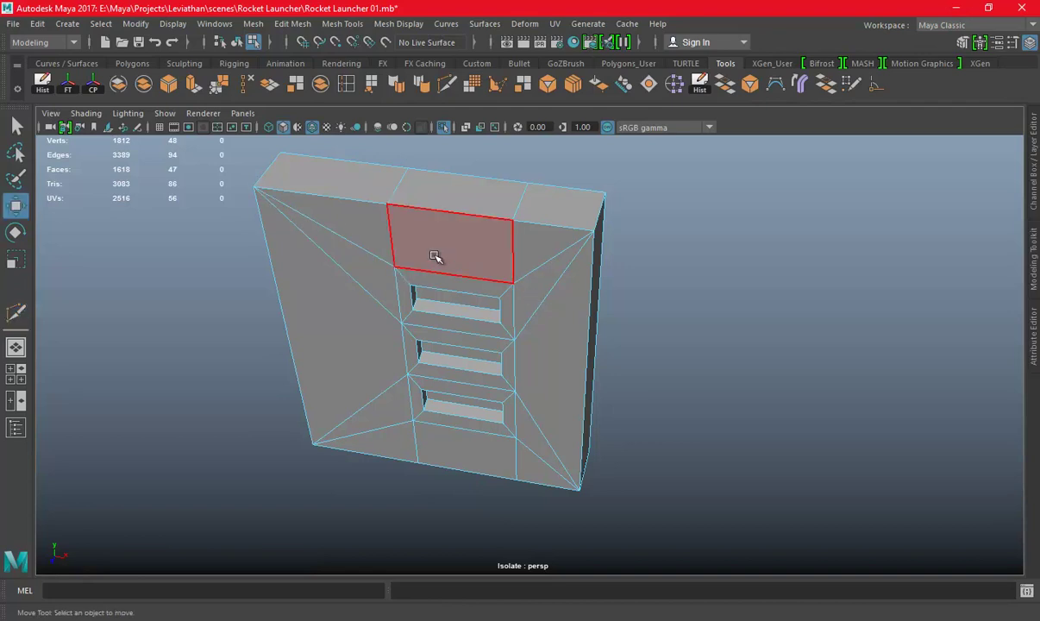
{"action": "left_click", "coordinate": [411, 234]}
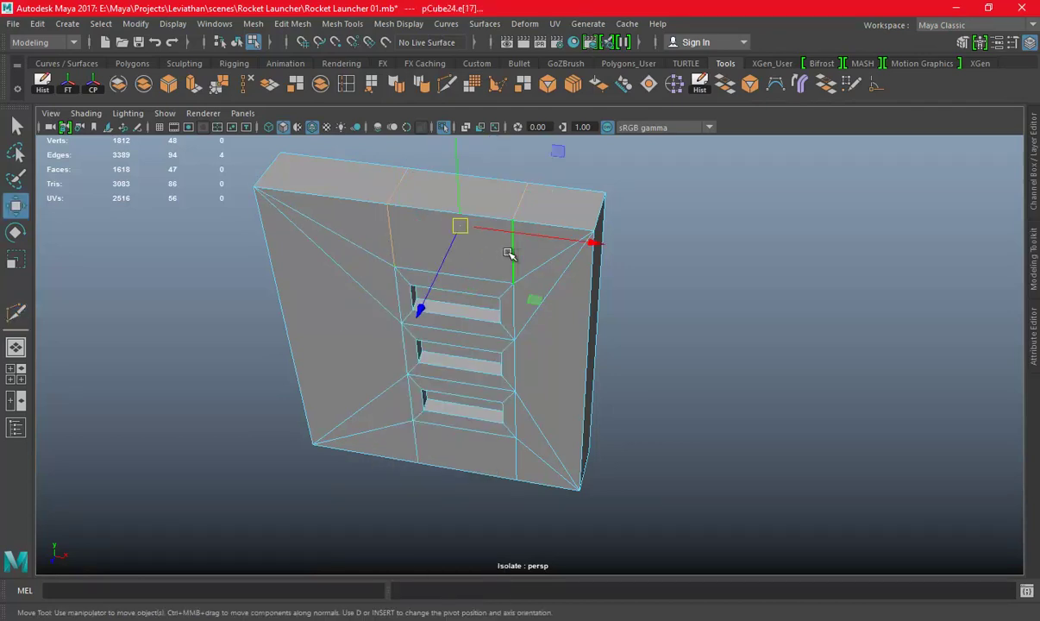
{"action": "left_click", "coordinate": [226, 83]}
{"action": "left_click_drag", "start_coordinate": [503, 319], "coordinate": [453, 360], "text": "alt"}
{"action": "double_click", "coordinate": [412, 483]}
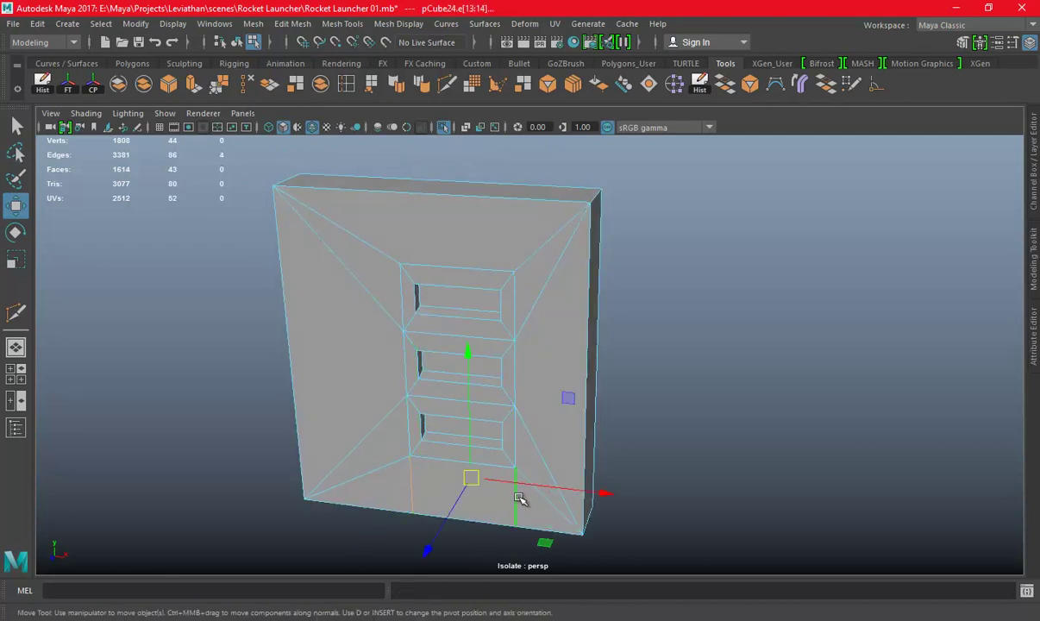
{"action": "key", "text": "ctrl+Delete"}
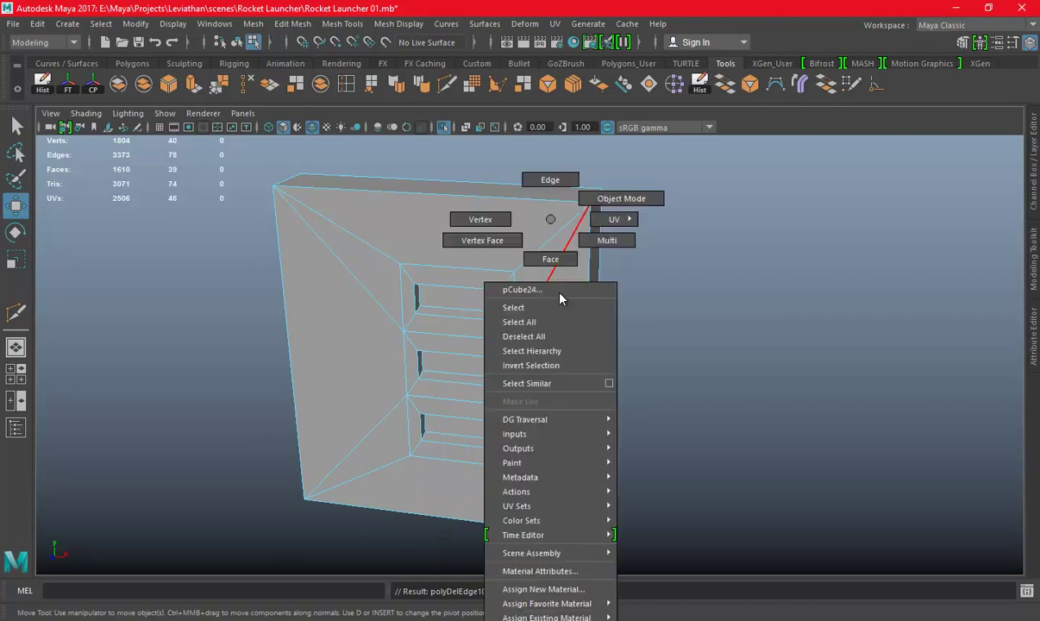
{"action": "right_click_drag", "start_coordinate": [553, 232], "coordinate": [608, 205]}
{"action": "left_click", "coordinate": [699, 215]}
{"action": "left_click", "coordinate": [562, 317]}
Freeze the block's transformations and bring the whole rocket launcher back into view
{"action": "left_click_drag", "start_coordinate": [562, 316], "coordinate": [508, 284], "text": "alt"}
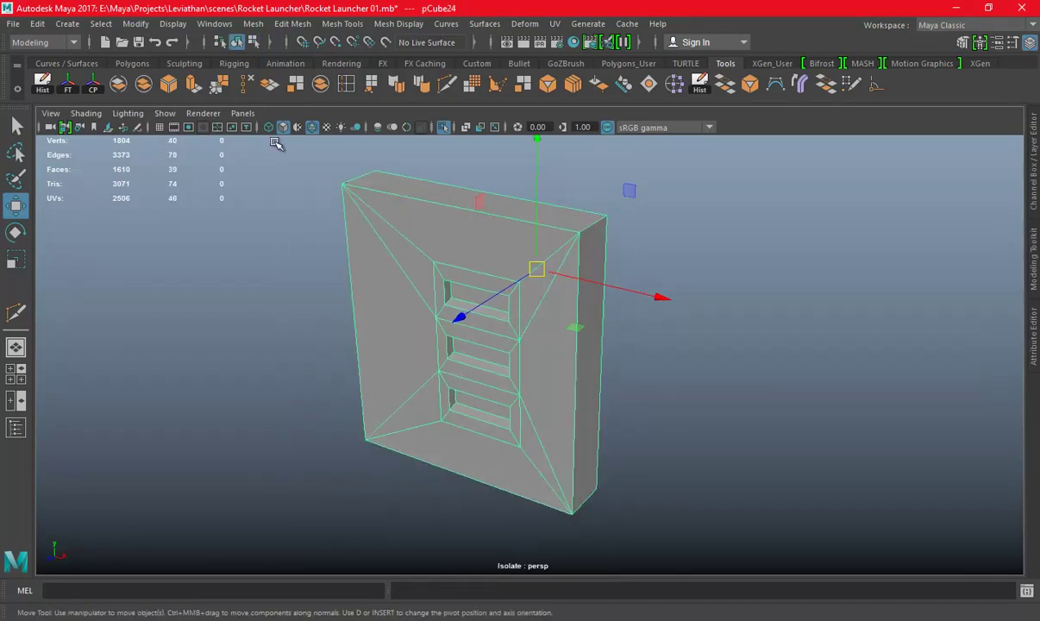
{"action": "left_click", "coordinate": [76, 93]}
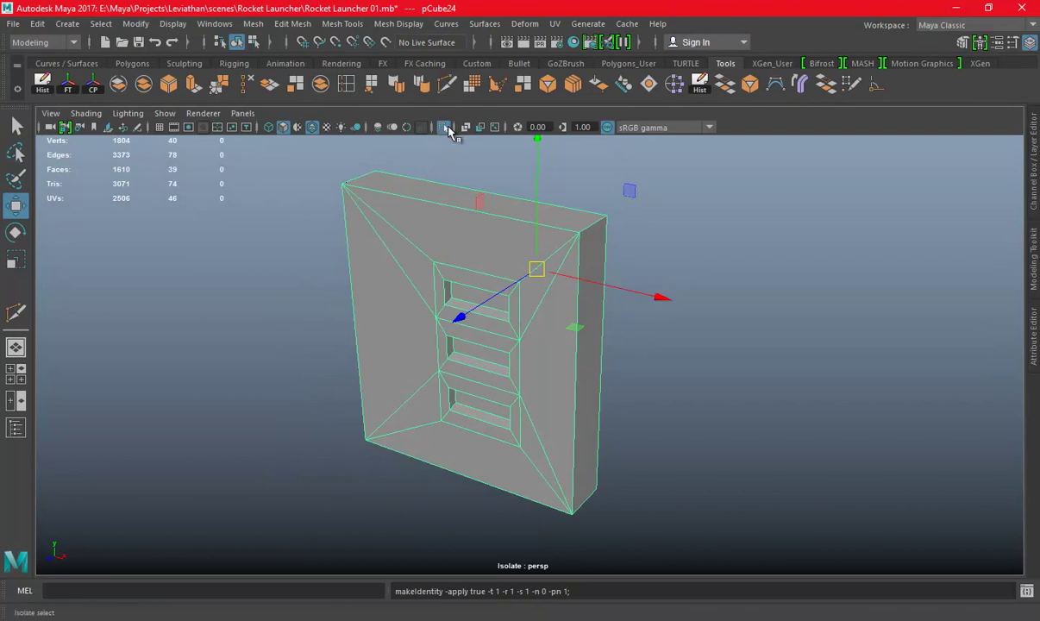
{"action": "left_click", "coordinate": [448, 129]}
{"action": "mouse_move", "coordinate": [741, 362]}
{"action": "left_mouse_down", "text": "alt"}
{"action": "mouse_move", "coordinate": [854, 439]}
{"action": "mouse_move", "coordinate": [657, 405]}
{"action": "mouse_move", "coordinate": [742, 332]}
{"action": "mouse_move", "coordinate": [615, 390]}
{"action": "mouse_move", "coordinate": [716, 362]}
{"action": "left_mouse_up", "text": "alt"}
{"action": "left_click", "coordinate": [853, 439]}
Save the scene, maximize the front view, and dismiss the antivirus notification
{"action": "key", "text": "ctrl+s"}
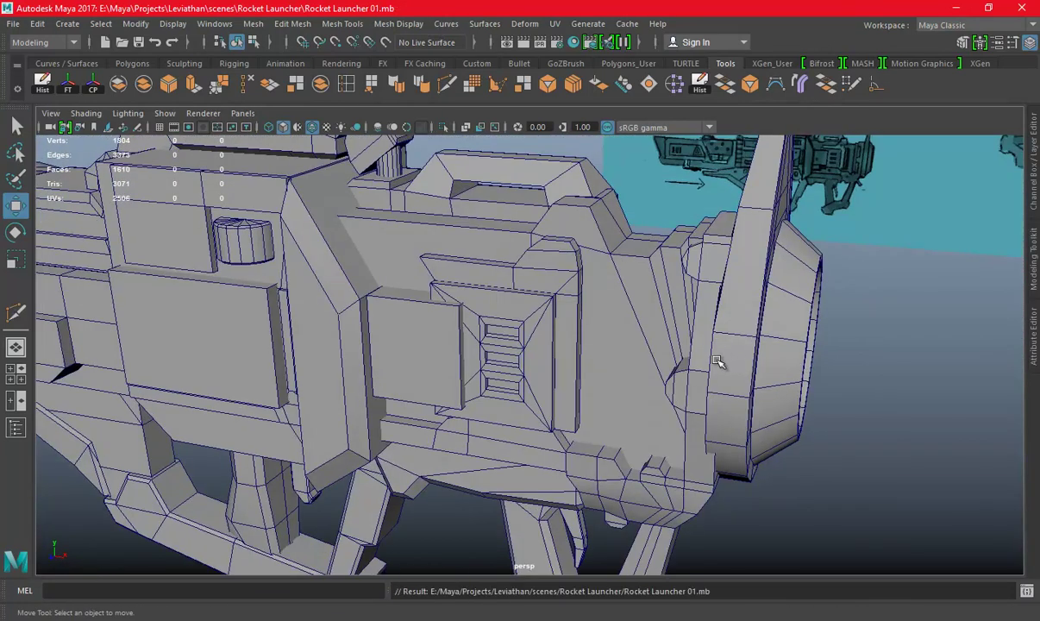
{"action": "scroll", "coordinate": [652, 371], "scroll_direction": "up", "scroll_amount": 2}
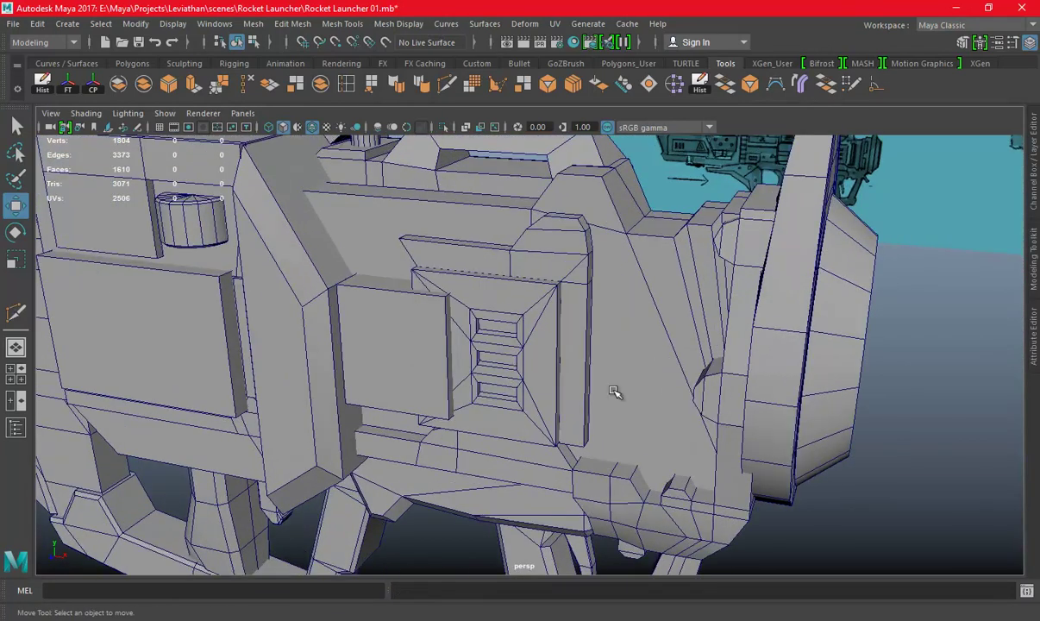
{"action": "key", "text": "space"}
{"action": "key", "text": "space"}
{"action": "scroll", "coordinate": [634, 427], "scroll_direction": "down", "scroll_amount": 2}
{"action": "key", "text": "ctrl+s"}
{"action": "left_click", "coordinate": [1028, 533]}
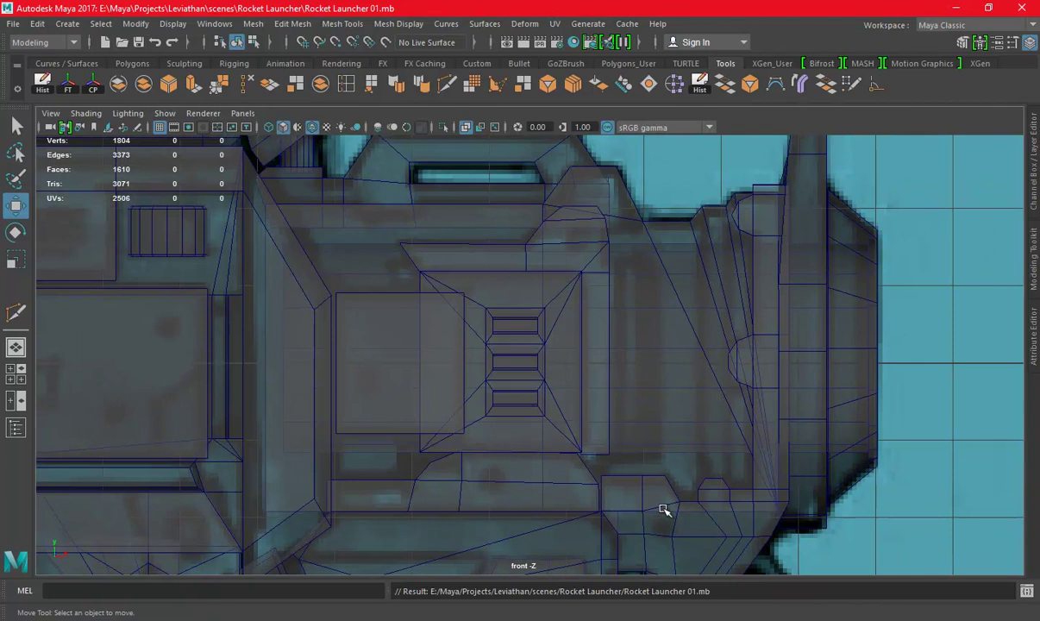
{"action": "left_click", "coordinate": [970, 572]}
Duplicate the square panel box pCube25 and scale the copy down into a flat block
{"action": "left_click", "coordinate": [400, 328]}
{"action": "key", "text": "ctrl+d"}
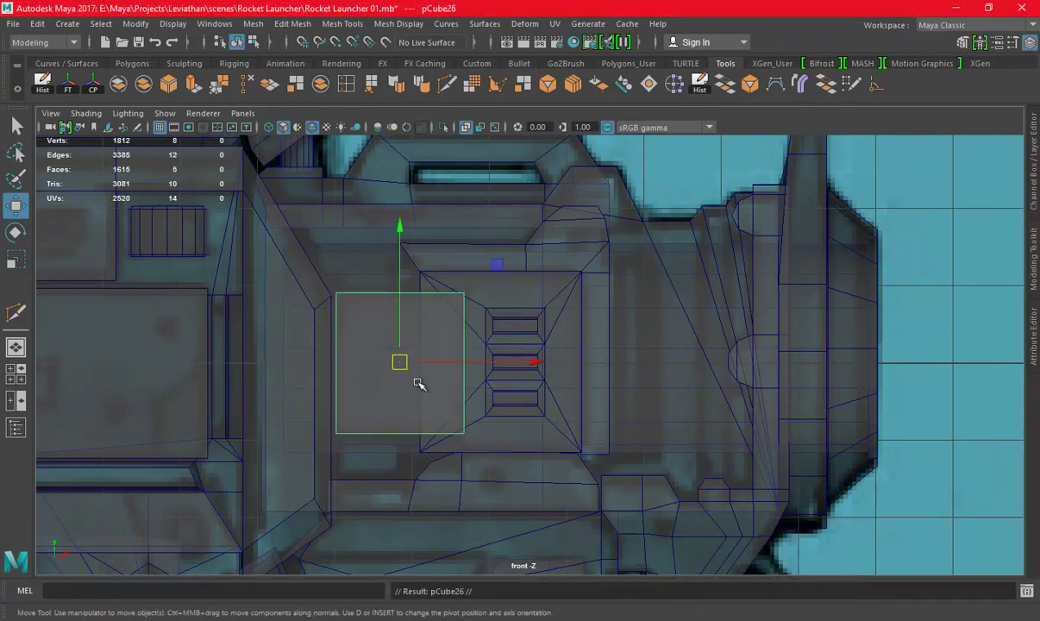
{"action": "key", "text": "r"}
{"action": "mouse_move", "coordinate": [402, 360]}
{"action": "left_mouse_down"}
{"action": "mouse_move", "coordinate": [373, 360]}
{"action": "mouse_move", "coordinate": [375, 450]}
{"action": "left_mouse_up"}
{"action": "key", "text": "w"}
{"action": "key", "text": "r"}
{"action": "left_click_drag", "start_coordinate": [377, 326], "coordinate": [382, 382]}
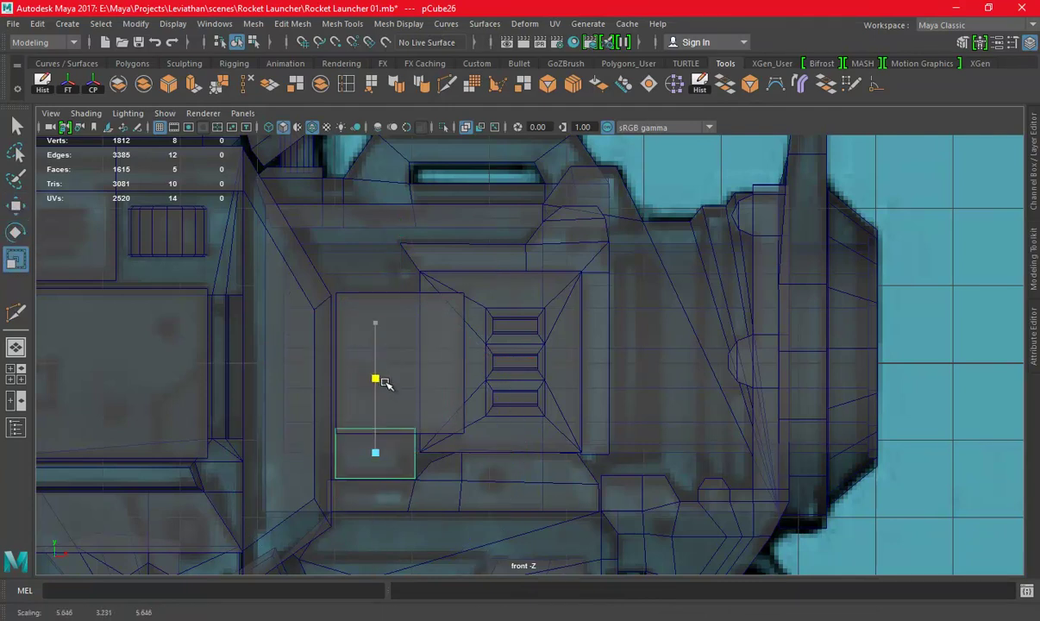
{"action": "left_click_drag", "start_coordinate": [385, 381], "coordinate": [389, 396]}
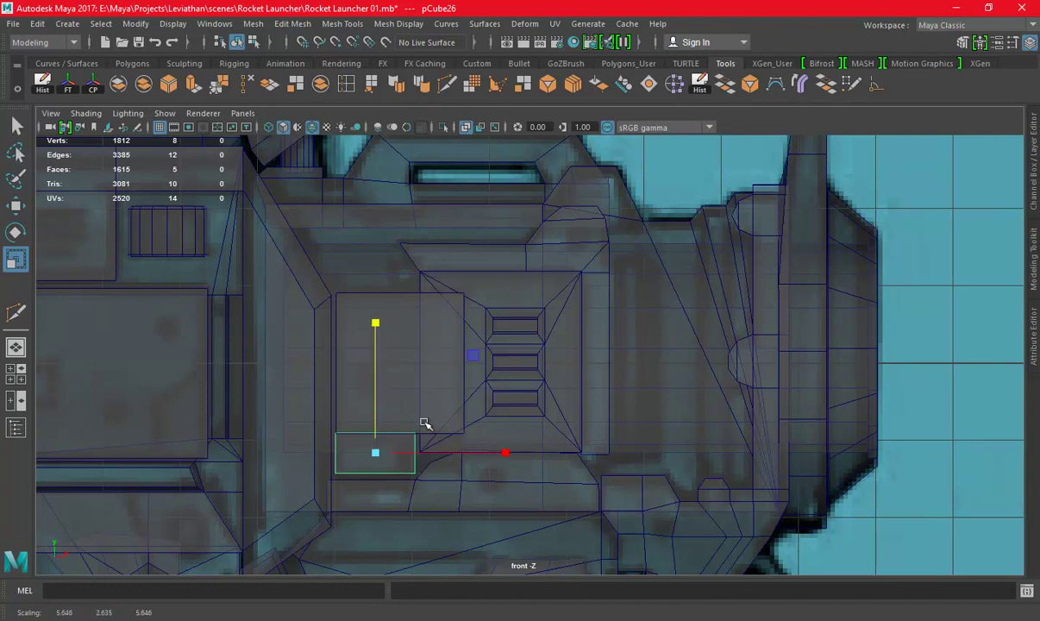
Lower the flat block below the panel and nudge it along X to match the reference
{"action": "middle_click_drag", "start_coordinate": [424, 423], "coordinate": [720, 251], "text": "alt"}
{"action": "key", "text": "space"}
{"action": "key", "text": "space"}
{"action": "mouse_move", "coordinate": [808, 305]}
{"action": "left_mouse_down", "text": "alt"}
{"action": "mouse_move", "coordinate": [750, 318]}
{"action": "mouse_move", "coordinate": [684, 290]}
{"action": "left_mouse_up", "text": "alt"}
{"action": "key", "text": "w"}
{"action": "mouse_move", "coordinate": [550, 269]}
{"action": "left_mouse_down"}
{"action": "mouse_move", "coordinate": [544, 279]}
{"action": "mouse_move", "coordinate": [624, 303]}
{"action": "mouse_move", "coordinate": [619, 288]}
{"action": "mouse_move", "coordinate": [598, 332]}
{"action": "mouse_move", "coordinate": [484, 339]}
{"action": "mouse_move", "coordinate": [554, 353]}
{"action": "left_mouse_up"}
{"action": "key", "text": "space"}
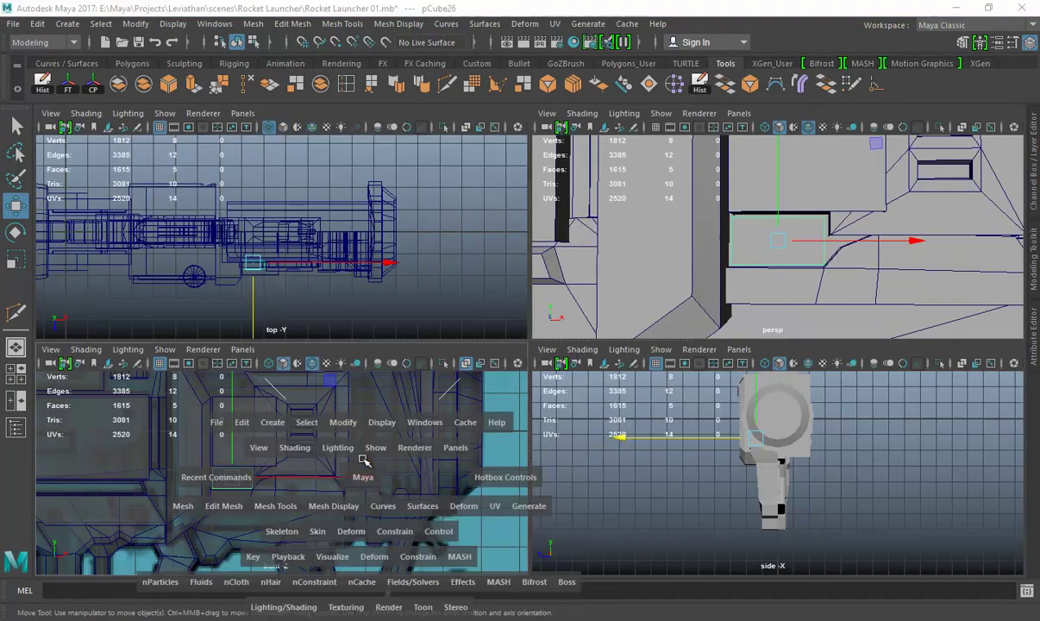
{"action": "key", "text": "space"}
{"action": "middle_click_drag", "start_coordinate": [371, 366], "coordinate": [592, 383], "text": "alt"}
{"action": "scroll", "coordinate": [555, 369], "scroll_direction": "up", "scroll_amount": 2}
{"action": "left_click_drag", "start_coordinate": [547, 365], "coordinate": [547, 372]}
Slide a side face of the small block along X to adjust its length, then save
{"action": "key", "text": "e"}
{"action": "key", "text": "r"}
{"action": "key", "text": "w"}
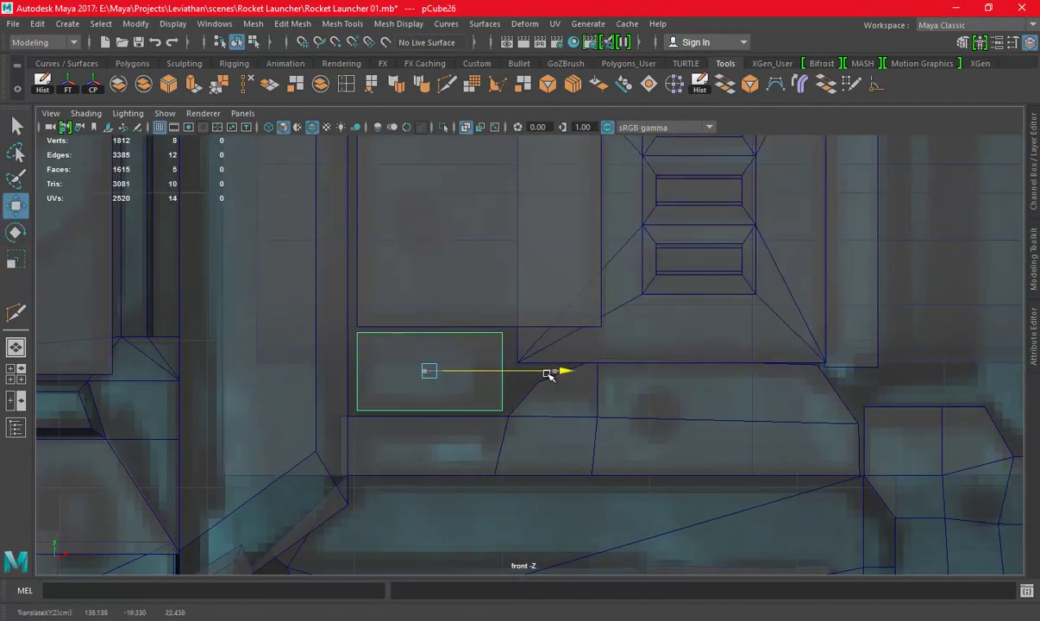
{"action": "key", "text": "space"}
{"action": "key", "text": "space"}
{"action": "left_click_drag", "start_coordinate": [603, 269], "coordinate": [213, 241], "text": "alt"}
{"action": "right_click_drag", "start_coordinate": [134, 164], "coordinate": [134, 203]}
{"action": "left_click", "coordinate": [559, 345]}
{"action": "mouse_move", "coordinate": [559, 345]}
{"action": "left_mouse_down", "text": "alt"}
{"action": "mouse_move", "coordinate": [454, 354]}
{"action": "mouse_move", "coordinate": [483, 354]}
{"action": "left_mouse_up", "text": "alt"}
{"action": "key", "text": "ctrl+s"}
{"action": "left_click_drag", "start_coordinate": [529, 325], "coordinate": [511, 313], "text": "alt"}
Select the four front border edges of the square panel box pCube25
{"action": "left_click", "coordinate": [534, 291]}
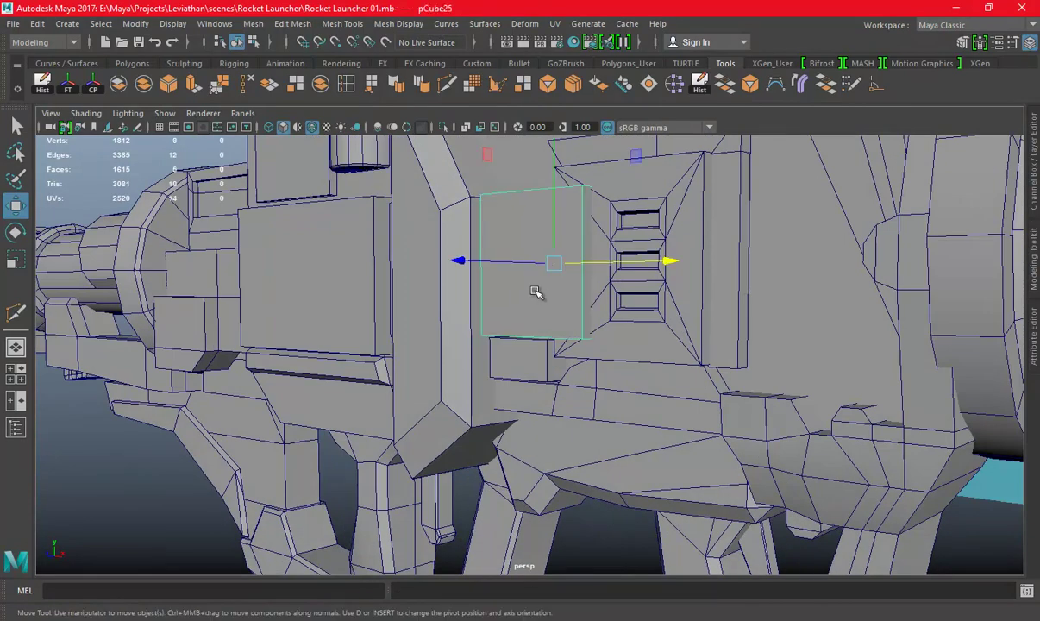
{"action": "scroll", "coordinate": [594, 328], "scroll_direction": "down", "scroll_amount": 5}
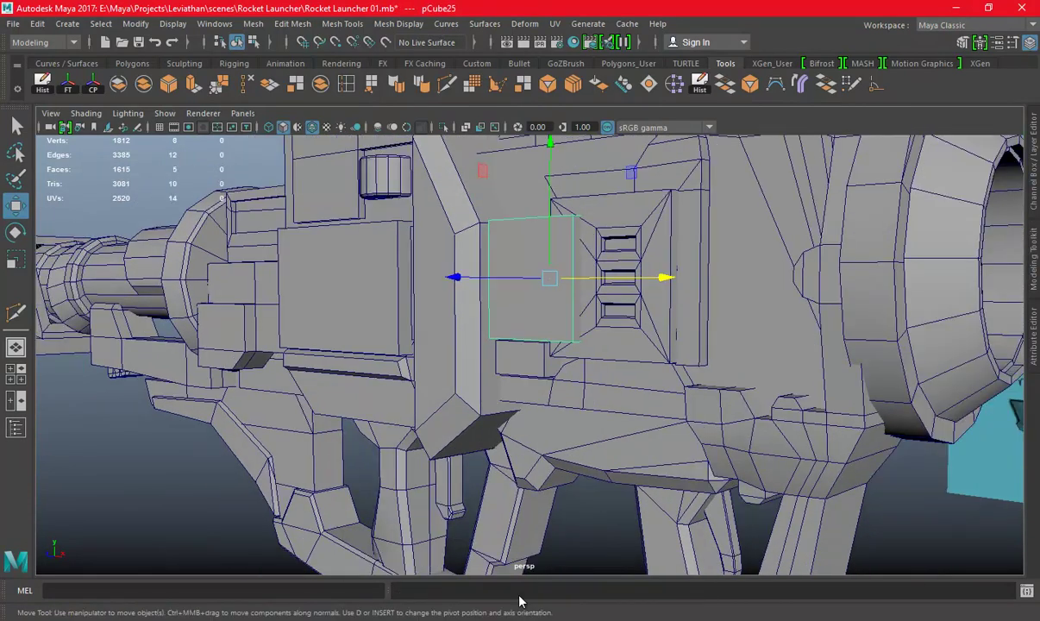
{"action": "scroll", "coordinate": [563, 310], "scroll_direction": "up", "scroll_amount": 5}
{"action": "left_click_drag", "start_coordinate": [563, 310], "coordinate": [529, 302], "text": "alt"}
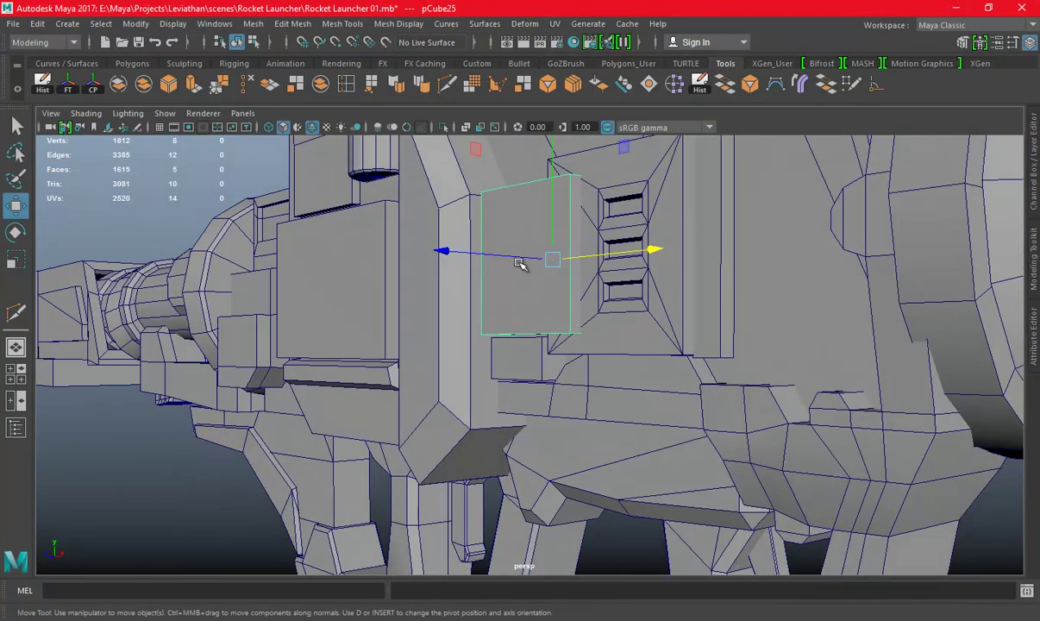
{"action": "right_click_drag", "start_coordinate": [486, 219], "coordinate": [487, 260]}
{"action": "left_click", "coordinate": [492, 223]}
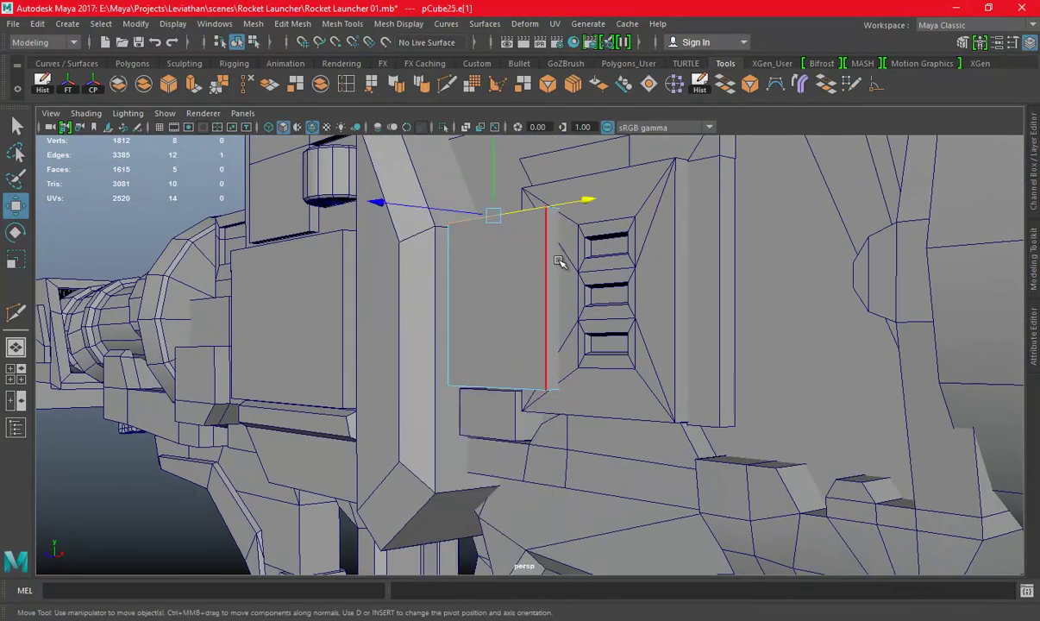
{"action": "left_click_drag", "start_coordinate": [563, 259], "coordinate": [439, 250], "text": "alt"}
{"action": "left_click_drag", "start_coordinate": [656, 414], "coordinate": [656, 413]}
{"action": "mouse_move", "coordinate": [655, 414]}
{"action": "left_mouse_down", "text": "alt"}
{"action": "mouse_move", "coordinate": [508, 299]}
{"action": "mouse_move", "coordinate": [1022, 207]}
{"action": "left_mouse_up", "text": "alt"}
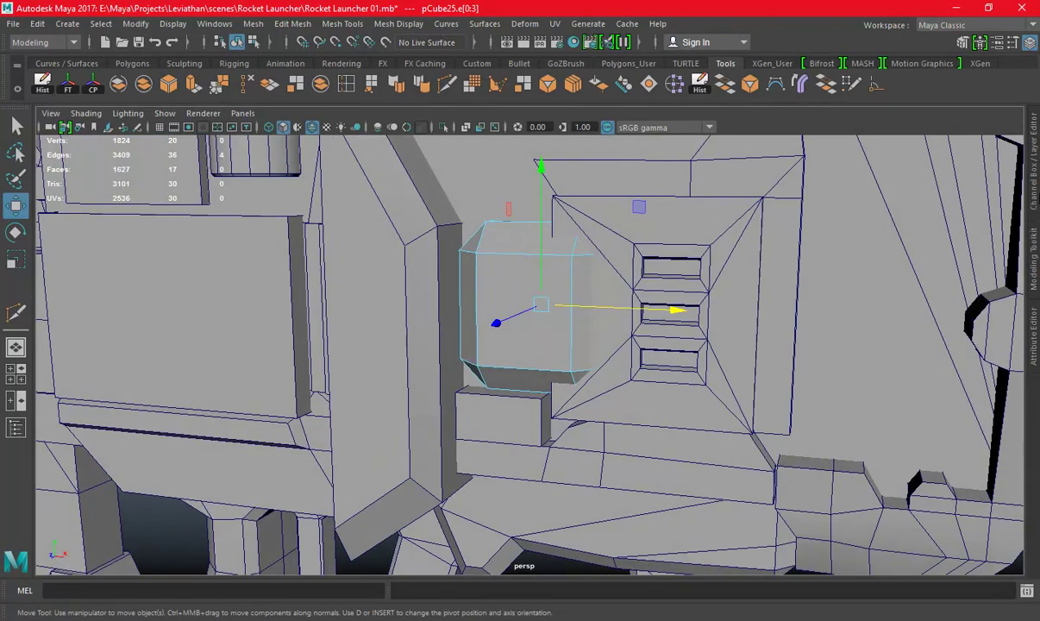
Bevel the border edges with Fraction 0.1 and return to object mode
{"action": "left_click", "coordinate": [1032, 172]}
{"action": "left_click", "coordinate": [873, 151]}
{"action": "left_click", "coordinate": [961, 197]}
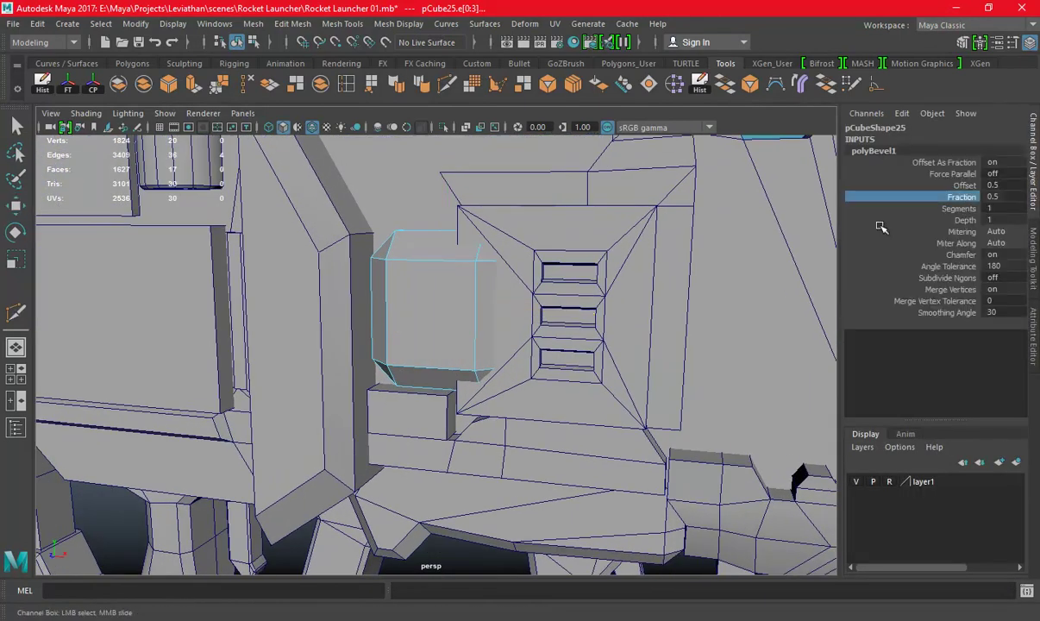
{"action": "left_click_drag", "start_coordinate": [517, 276], "coordinate": [483, 273], "text": "alt"}
{"action": "middle_click_drag", "start_coordinate": [483, 274], "coordinate": [473, 271]}
{"action": "key", "text": "F8"}
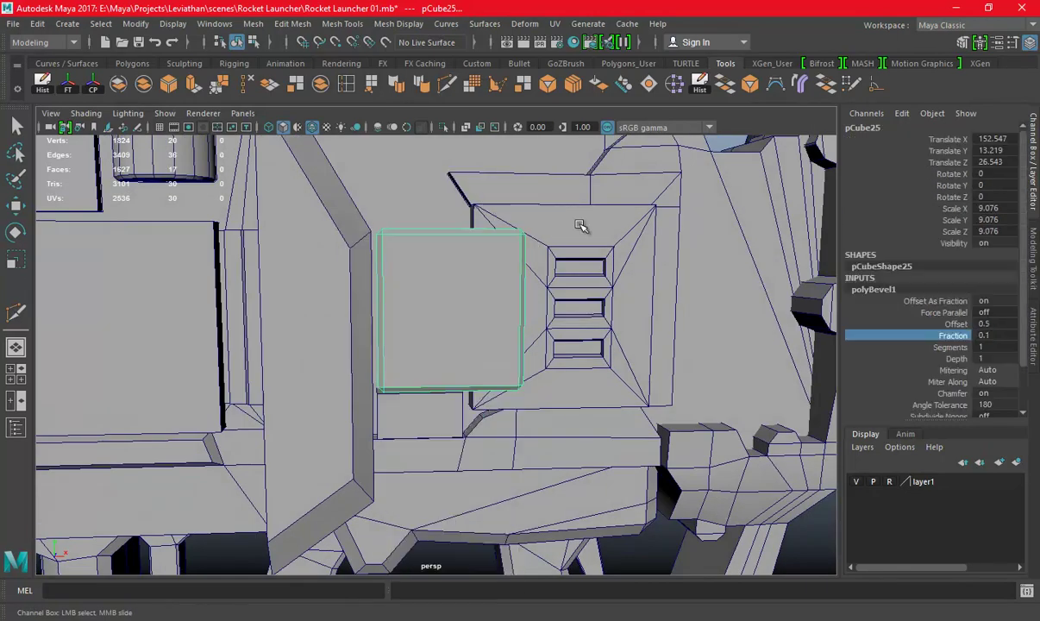
Clear the selection, hide the Channel Box, view the launcher from the front, and save
{"action": "scroll", "coordinate": [580, 225], "scroll_direction": "down", "scroll_amount": 5}
{"action": "left_click", "coordinate": [777, 508]}
{"action": "left_click", "coordinate": [1037, 196]}
{"action": "scroll", "coordinate": [696, 301], "scroll_direction": "up", "scroll_amount": 3}
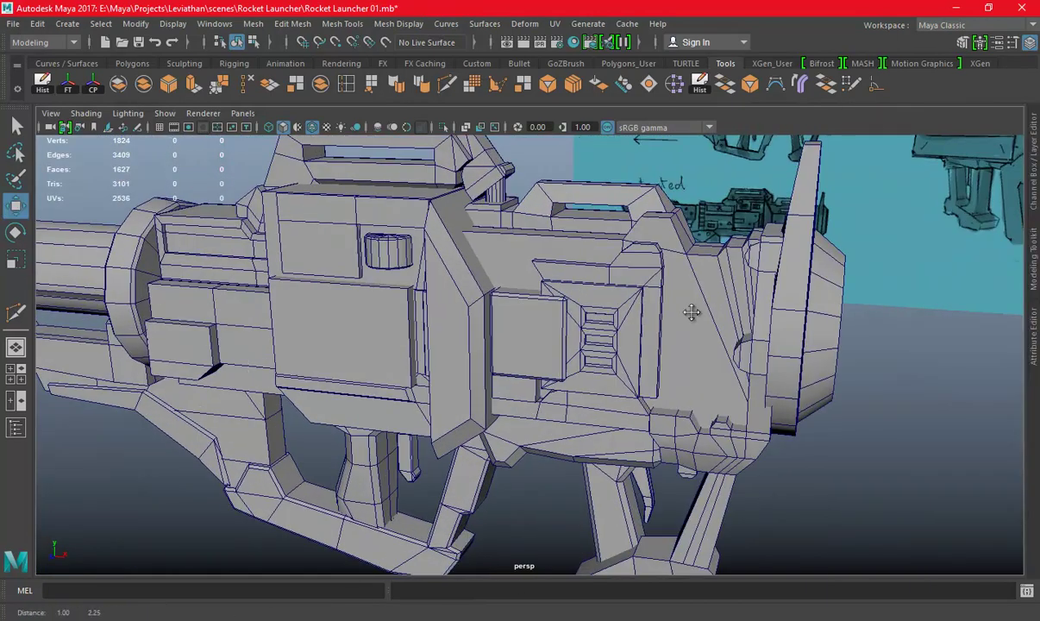
{"action": "scroll", "coordinate": [582, 355], "scroll_direction": "up", "scroll_amount": 3}
{"action": "key", "text": "space"}
{"action": "key", "text": "space"}
{"action": "scroll", "coordinate": [316, 233], "scroll_direction": "down", "scroll_amount": 3}
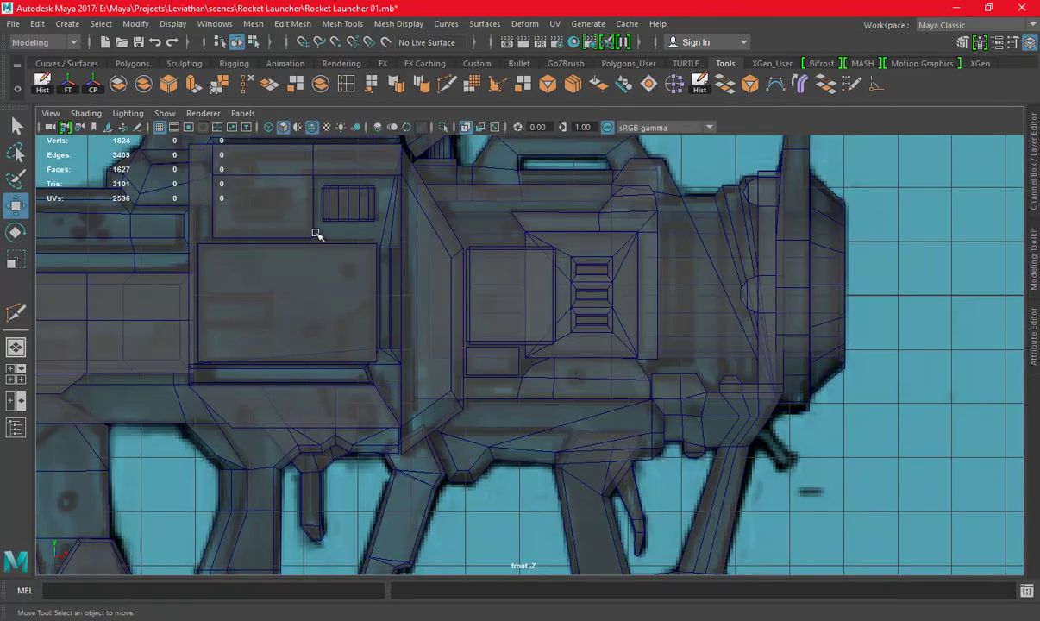
{"action": "scroll", "coordinate": [441, 341], "scroll_direction": "up", "scroll_amount": 2}
{"action": "scroll", "coordinate": [694, 390], "scroll_direction": "up", "scroll_amount": 2}
{"action": "scroll", "coordinate": [672, 350], "scroll_direction": "up", "scroll_amount": 2}
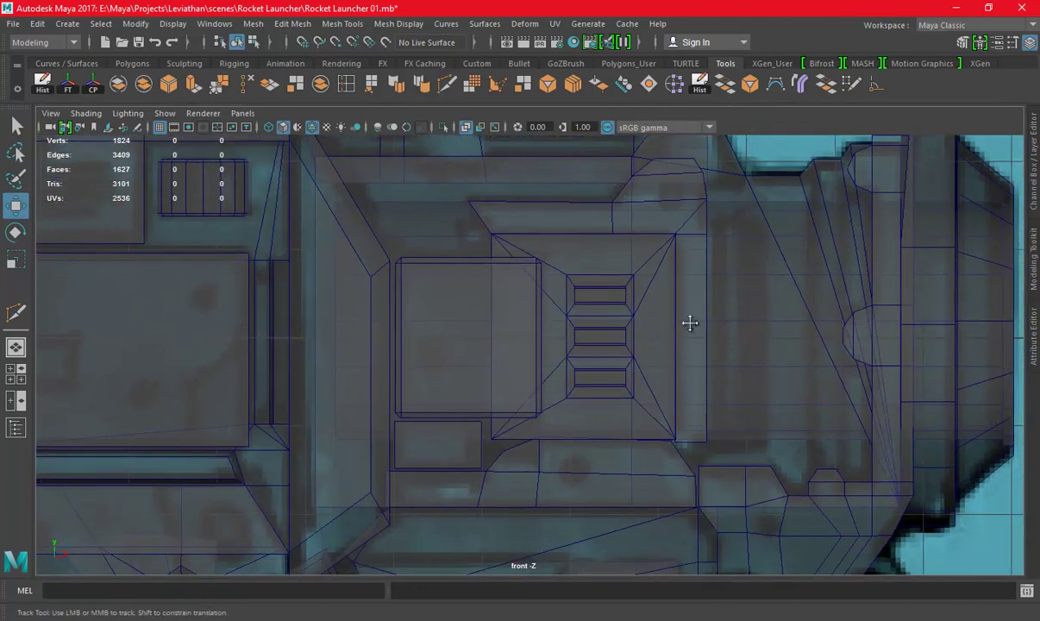
{"action": "scroll", "coordinate": [686, 321], "scroll_direction": "down", "scroll_amount": 2}
{"action": "scroll", "coordinate": [677, 323], "scroll_direction": "down", "scroll_amount": 2}
{"action": "key", "text": "ctrl+s"}
Create a new polygon cylinder from the primitives shelf
{"action": "left_click", "coordinate": [132, 63]}
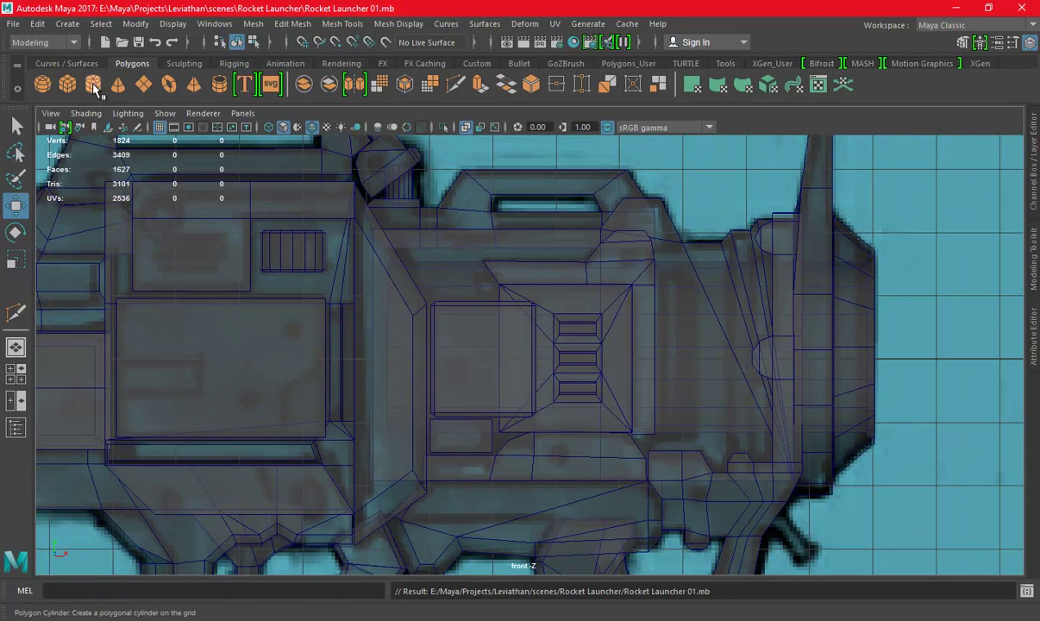
{"action": "left_click", "coordinate": [95, 91]}
{"action": "scroll", "coordinate": [671, 356], "scroll_direction": "down", "scroll_amount": 2}
{"action": "left_click", "coordinate": [1036, 180]}
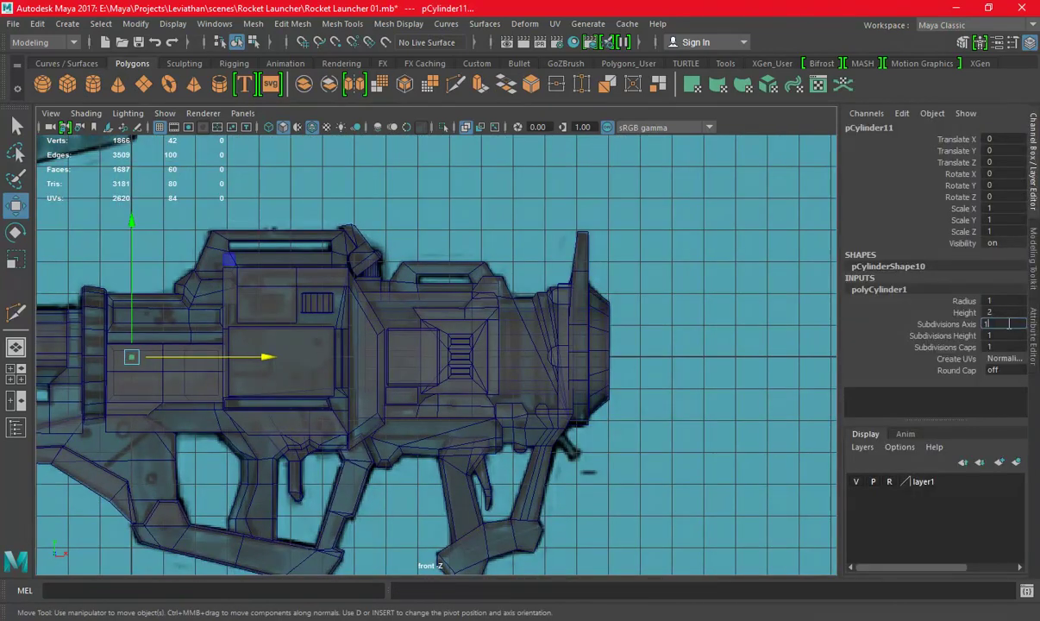
{"action": "left_click", "coordinate": [1035, 207]}
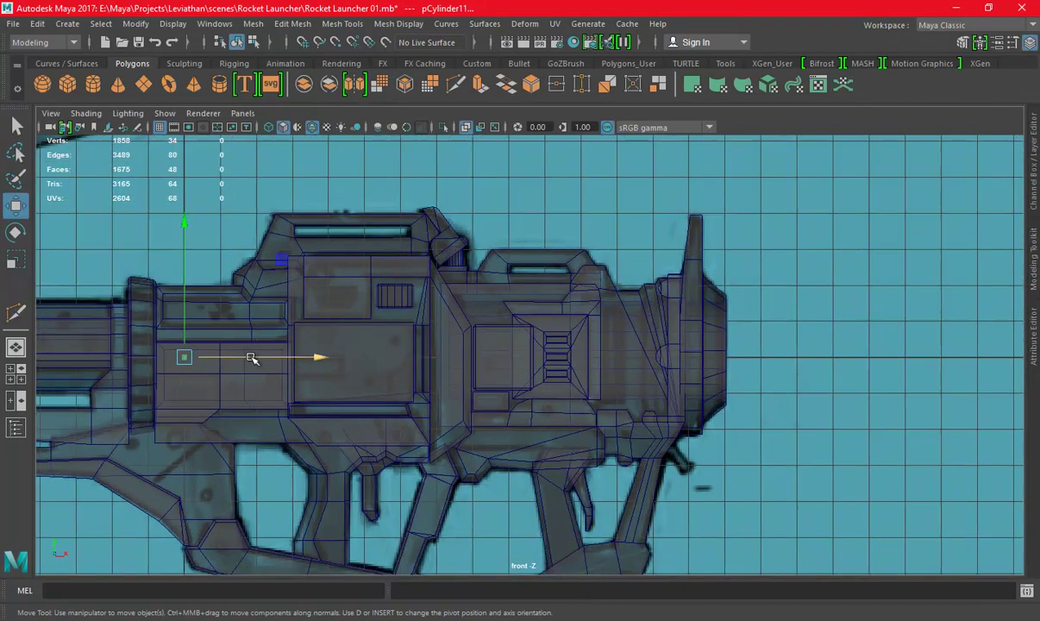
Move the cylinder onto the front housing, just right of the ribbed vent
{"action": "left_click_drag", "start_coordinate": [226, 362], "coordinate": [592, 362]}
{"action": "scroll", "coordinate": [893, 378], "scroll_direction": "up", "scroll_amount": 3}
{"action": "middle_click_drag", "start_coordinate": [893, 378], "coordinate": [541, 364], "text": "alt"}
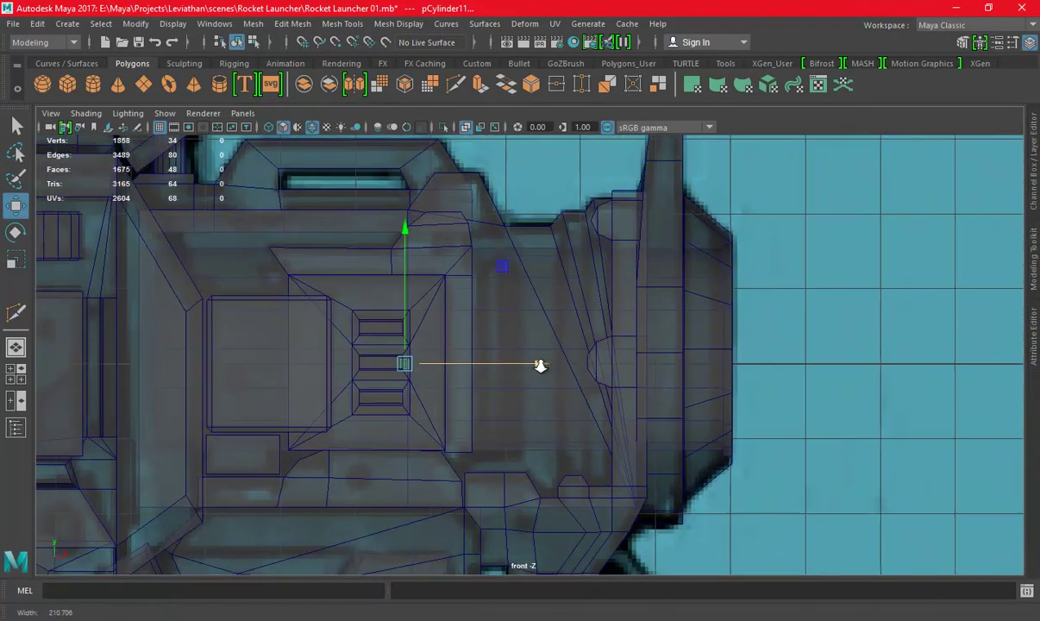
{"action": "scroll", "coordinate": [540, 364], "scroll_direction": "up", "scroll_amount": 2}
{"action": "key", "text": "e"}
{"action": "key", "text": "w"}
{"action": "mouse_move", "coordinate": [362, 369]}
{"action": "left_mouse_down"}
{"action": "mouse_move", "coordinate": [494, 369]}
{"action": "mouse_move", "coordinate": [483, 257]}
{"action": "left_mouse_up"}
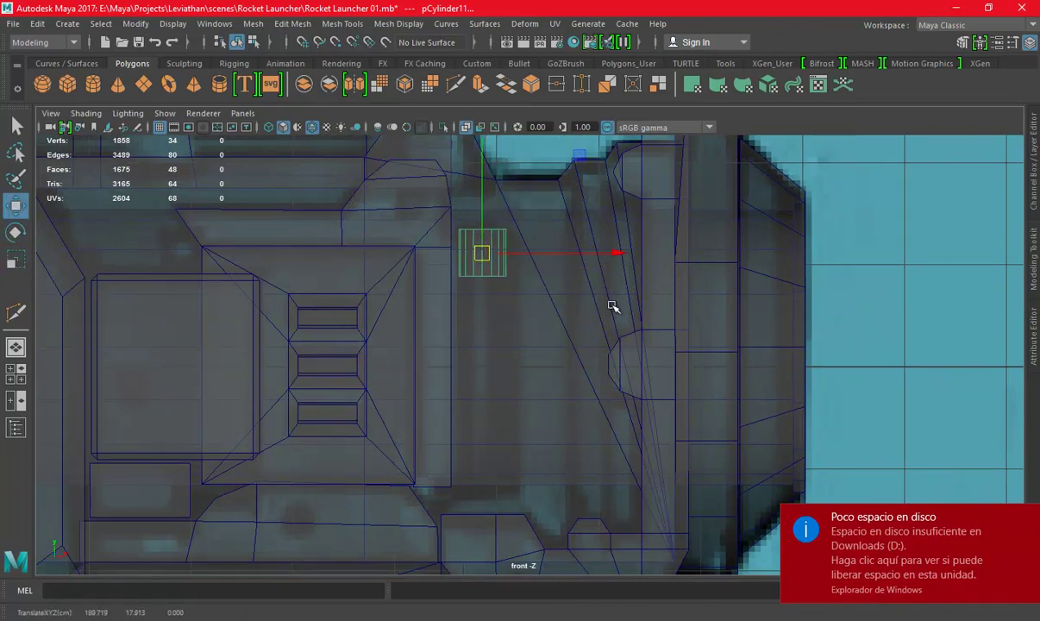
Select the cylinder's bottom row of vertices and shift them along Z
{"action": "key", "text": "F9"}
{"action": "mouse_move", "coordinate": [448, 263]}
{"action": "left_mouse_down"}
{"action": "mouse_move", "coordinate": [517, 284]}
{"action": "mouse_move", "coordinate": [481, 451]}
{"action": "left_mouse_up"}
{"action": "key", "text": "space"}
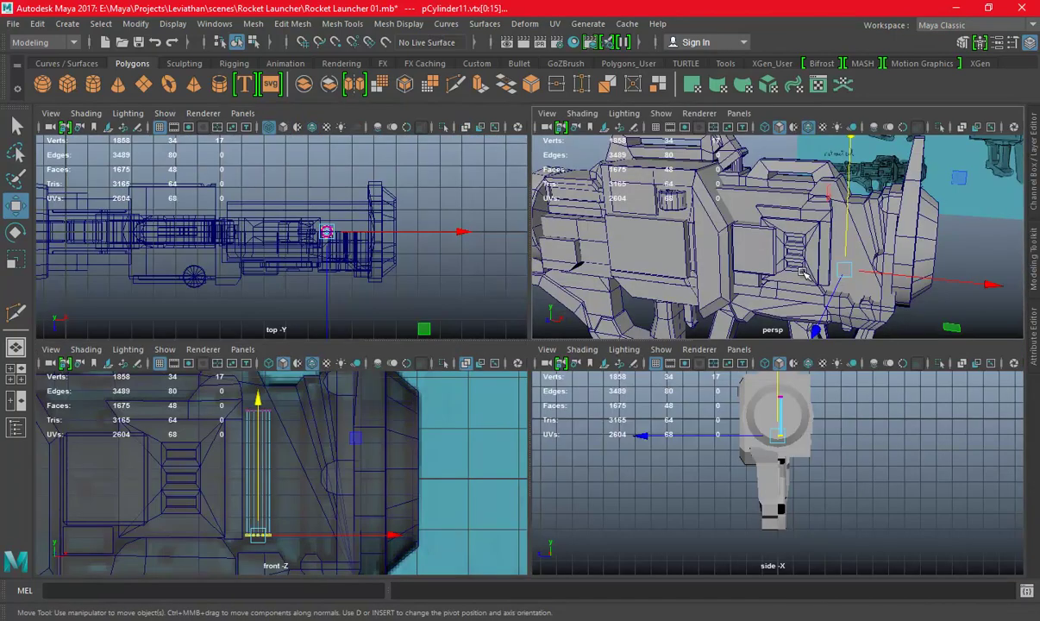
{"action": "key", "text": "space"}
{"action": "scroll", "coordinate": [661, 266], "scroll_direction": "down", "scroll_amount": 3}
{"action": "scroll", "coordinate": [660, 266], "scroll_direction": "down", "scroll_amount": 5}
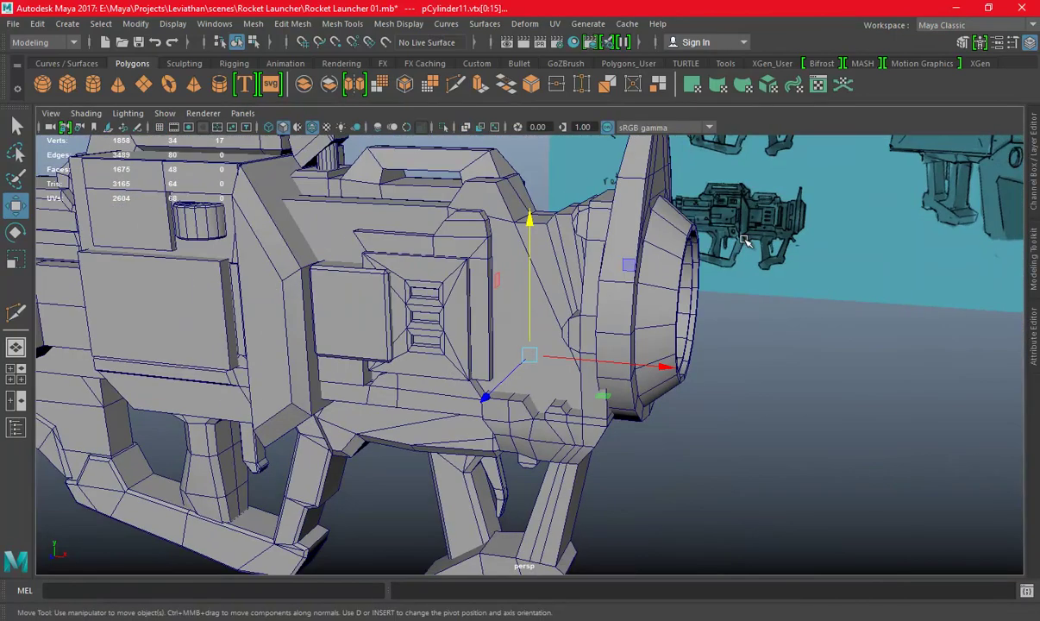
{"action": "left_click_drag", "start_coordinate": [731, 295], "coordinate": [517, 291], "text": "alt"}
{"action": "scroll", "coordinate": [517, 292], "scroll_direction": "up", "scroll_amount": 2}
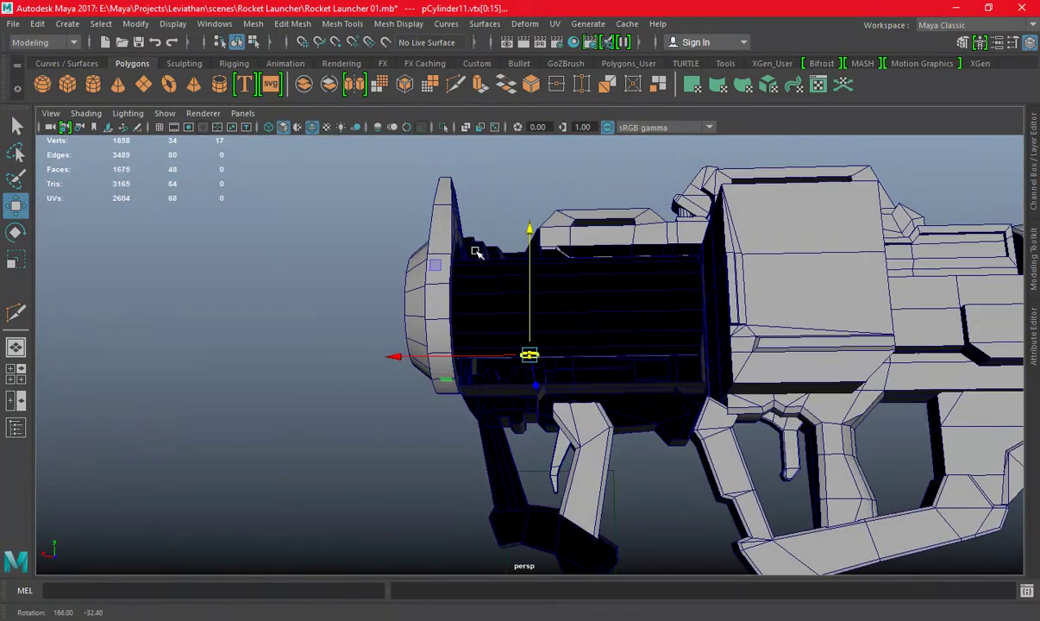
{"action": "scroll", "coordinate": [517, 291], "scroll_direction": "up", "scroll_amount": 2}
{"action": "scroll", "coordinate": [518, 292], "scroll_direction": "up", "scroll_amount": 3}
{"action": "right_click_drag", "start_coordinate": [539, 219], "coordinate": [541, 345]}
{"action": "mouse_move", "coordinate": [668, 239]}
{"action": "left_mouse_down", "text": "alt"}
{"action": "mouse_move", "coordinate": [615, 296]}
{"action": "mouse_move", "coordinate": [779, 355]}
{"action": "mouse_move", "coordinate": [305, 344]}
{"action": "left_mouse_up", "text": "alt"}
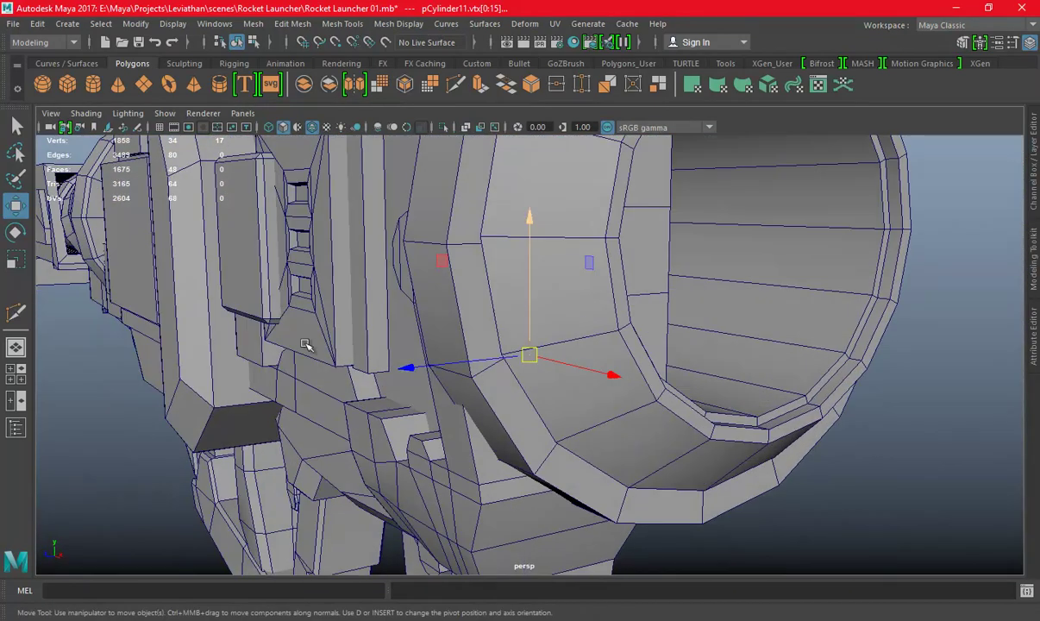
{"action": "left_click_drag", "start_coordinate": [404, 362], "coordinate": [301, 371]}
Zoom in on the cylinder in top view and dismiss the antivirus notification
{"action": "key", "text": "space"}
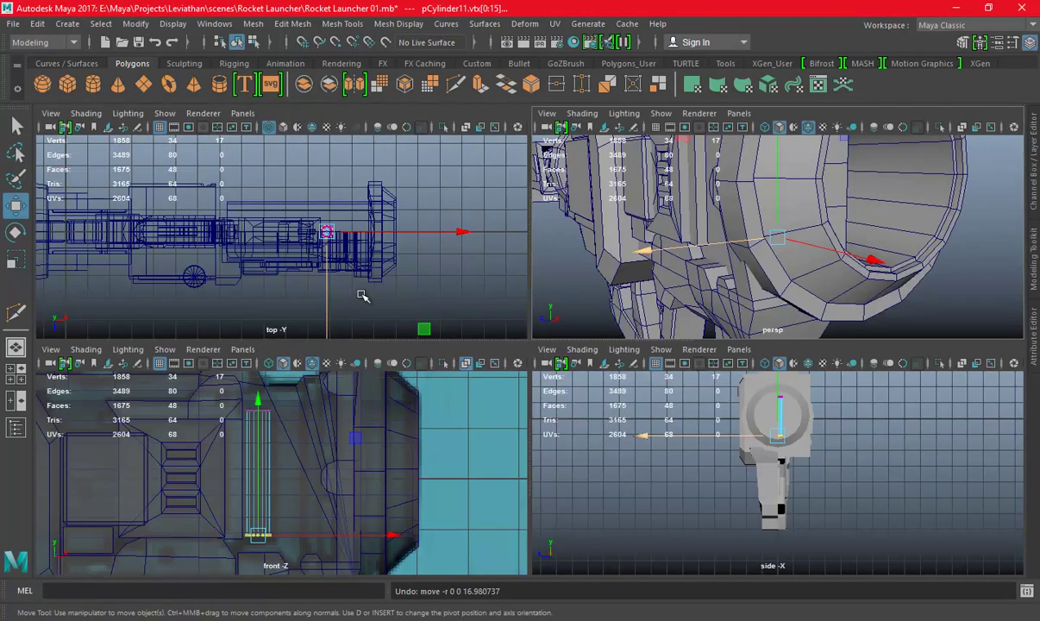
{"action": "key", "text": "space"}
{"action": "right_click_drag", "start_coordinate": [332, 283], "coordinate": [643, 321], "text": "alt"}
{"action": "right_click_drag", "start_coordinate": [692, 215], "coordinate": [757, 200]}
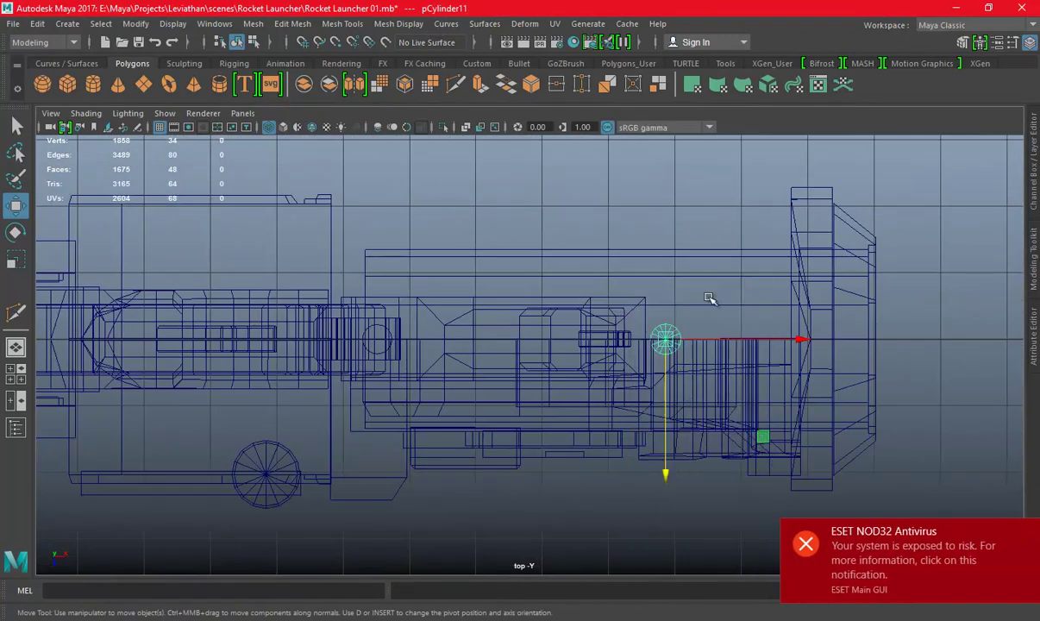
{"action": "key", "text": "space"}
{"action": "key", "text": "space"}
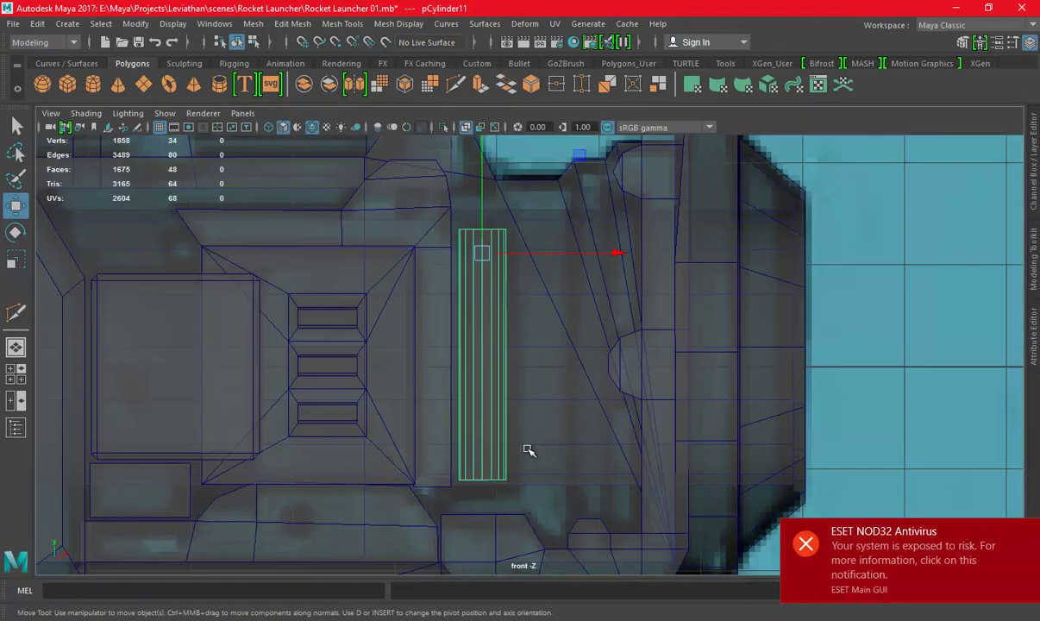
{"action": "left_click", "coordinate": [1025, 534]}
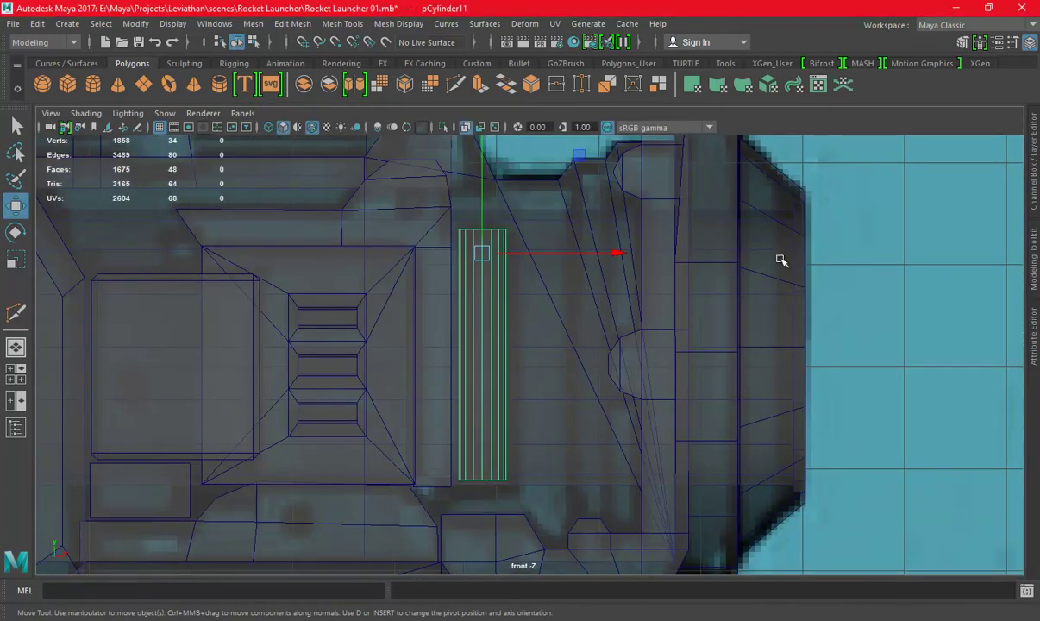
Slide the cylinder along its axis and select its end faces
{"action": "key", "text": "space"}
{"action": "key", "text": "space"}
{"action": "mouse_move", "coordinate": [518, 245]}
{"action": "left_mouse_down", "text": "alt"}
{"action": "mouse_move", "coordinate": [429, 224]}
{"action": "mouse_move", "coordinate": [484, 259]}
{"action": "mouse_move", "coordinate": [514, 442]}
{"action": "mouse_move", "coordinate": [485, 291]}
{"action": "left_mouse_up", "text": "alt"}
{"action": "mouse_move", "coordinate": [506, 345]}
{"action": "left_mouse_down"}
{"action": "mouse_move", "coordinate": [521, 308]}
{"action": "mouse_move", "coordinate": [562, 302]}
{"action": "left_mouse_up"}
{"action": "key", "text": "space"}
{"action": "key", "text": "space"}
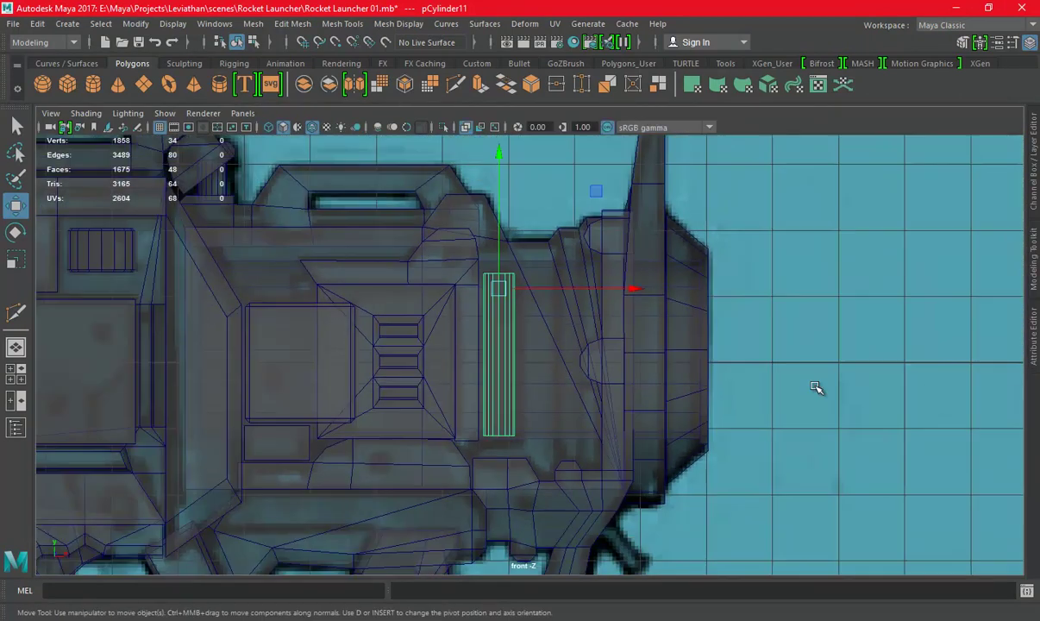
{"action": "right_click_drag", "start_coordinate": [845, 220], "coordinate": [843, 257]}
{"action": "left_click_drag", "start_coordinate": [469, 258], "coordinate": [658, 369]}
Extrude the cylinder's end faces, shrink the caps slightly and pull them along the cylinder
{"action": "key", "text": "F8"}
{"action": "left_click", "coordinate": [724, 63]}
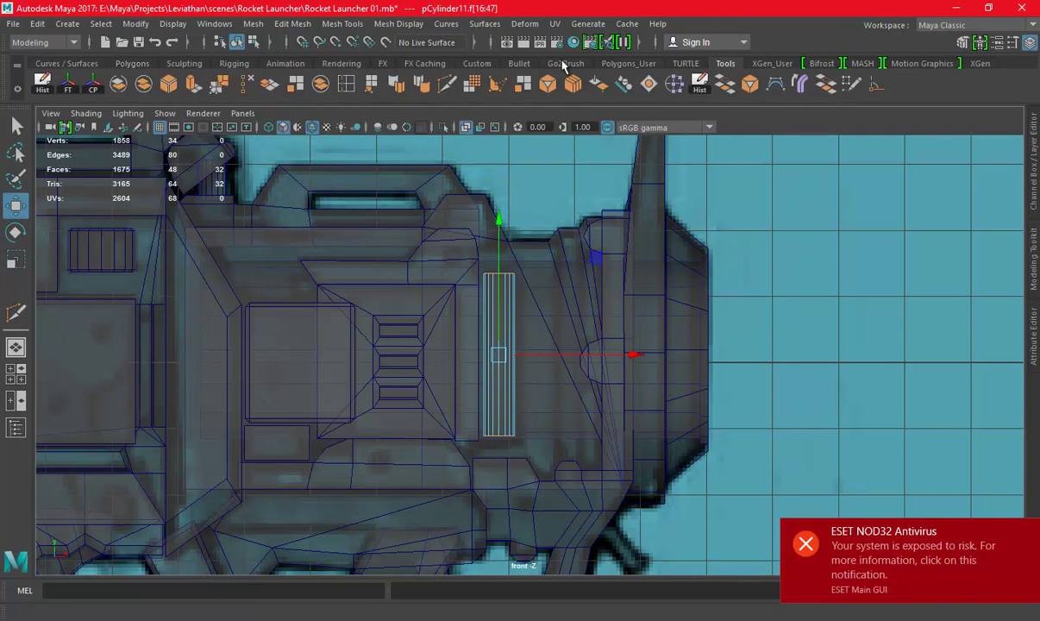
{"action": "left_click", "coordinate": [195, 85]}
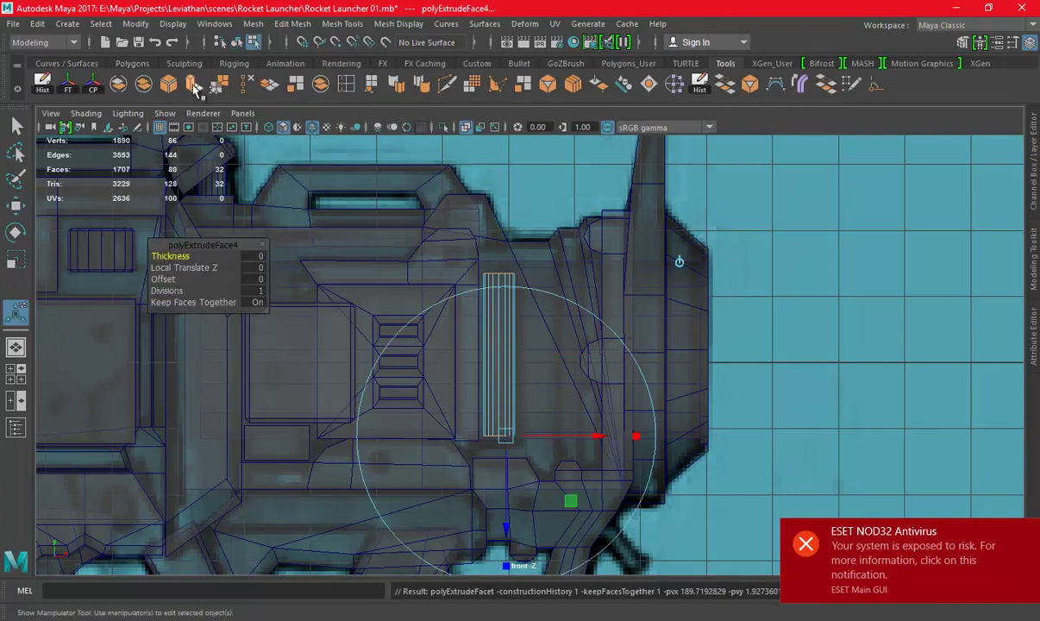
{"action": "left_click_drag", "start_coordinate": [504, 522], "coordinate": [534, 541]}
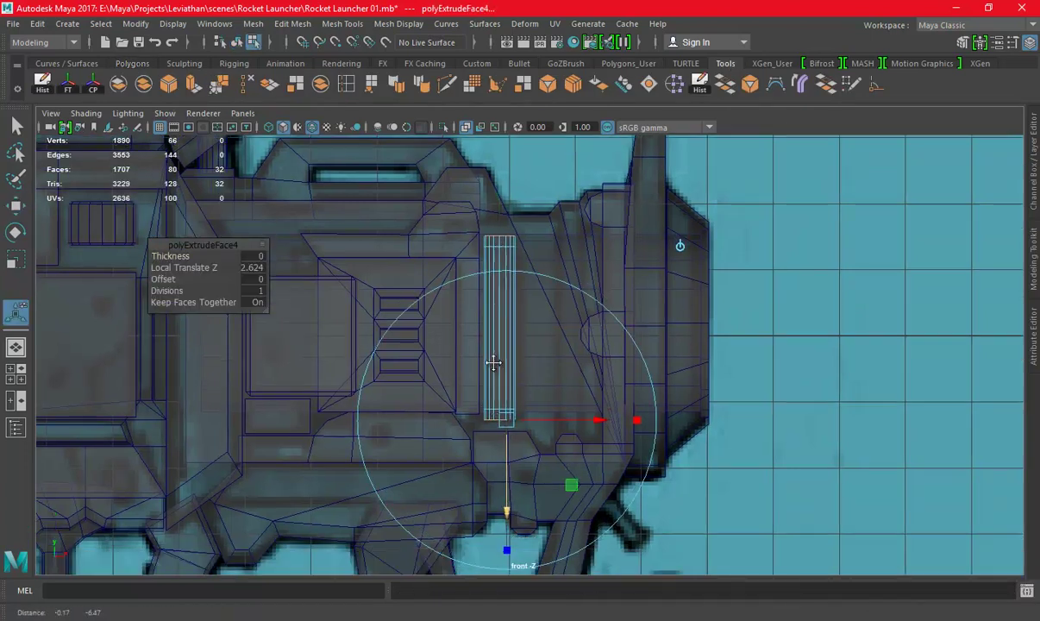
{"action": "left_click_drag", "start_coordinate": [507, 395], "coordinate": [505, 394]}
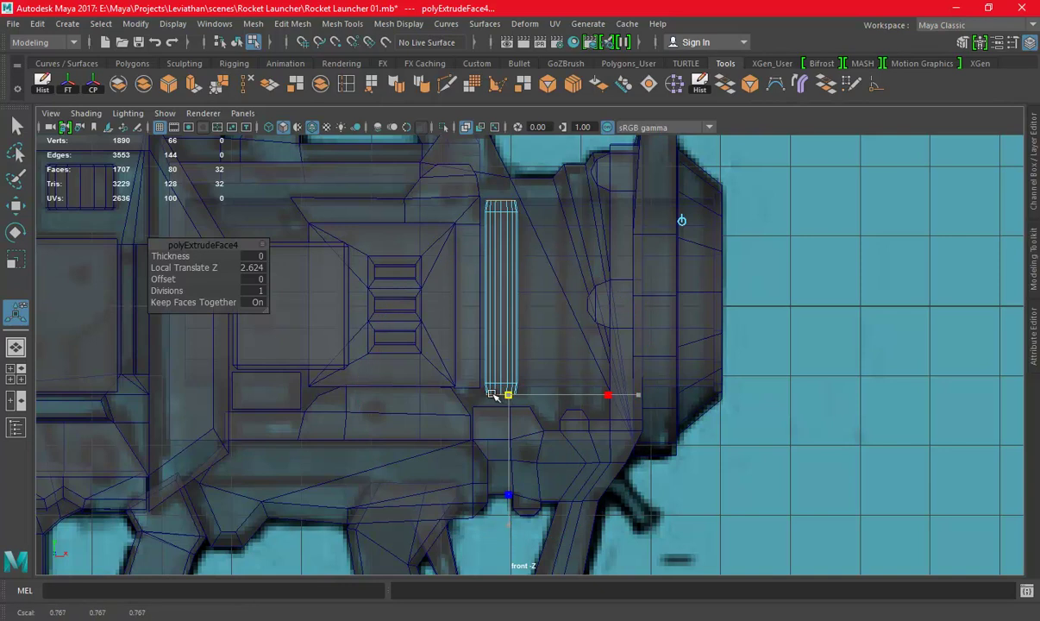
{"action": "scroll", "coordinate": [505, 457], "scroll_direction": "up", "scroll_amount": 1}
{"action": "left_click_drag", "start_coordinate": [505, 457], "coordinate": [509, 485]}
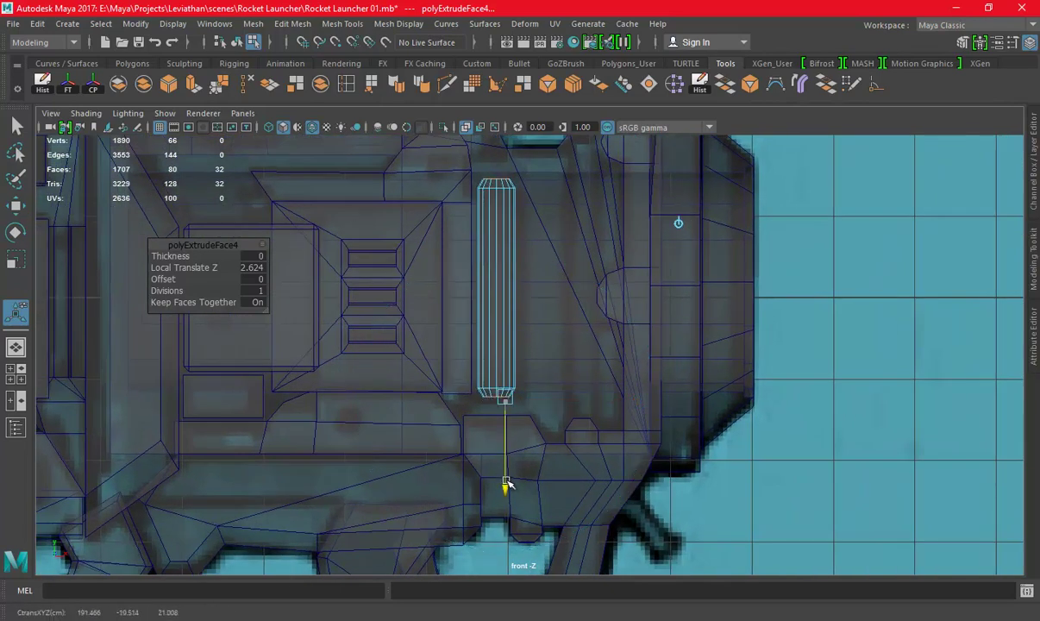
{"action": "key", "text": "space"}
{"action": "key", "text": "space"}
{"action": "mouse_move", "coordinate": [655, 370]}
{"action": "left_mouse_down", "text": "alt"}
{"action": "mouse_move", "coordinate": [719, 359]}
{"action": "mouse_move", "coordinate": [522, 295]}
{"action": "left_mouse_up", "text": "alt"}
Select the cylinder's faces from the top view, then clear the selection
{"action": "key", "text": "F8"}
{"action": "left_click_drag", "start_coordinate": [631, 154], "coordinate": [547, 248], "text": "alt"}
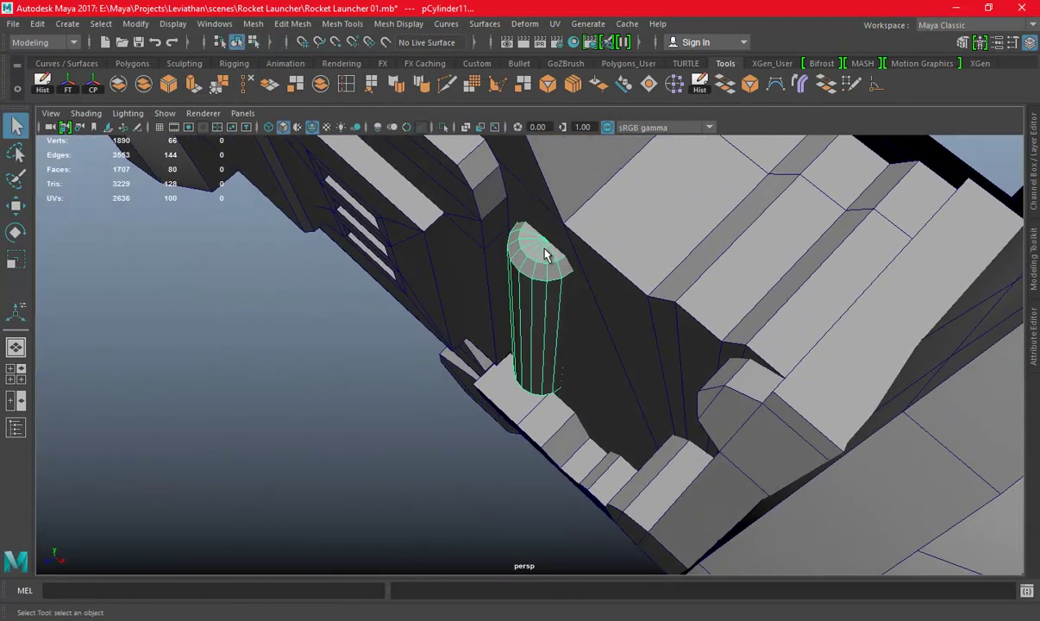
{"action": "key", "text": "space"}
{"action": "key", "text": "space"}
{"action": "right_click_drag", "start_coordinate": [608, 197], "coordinate": [653, 360]}
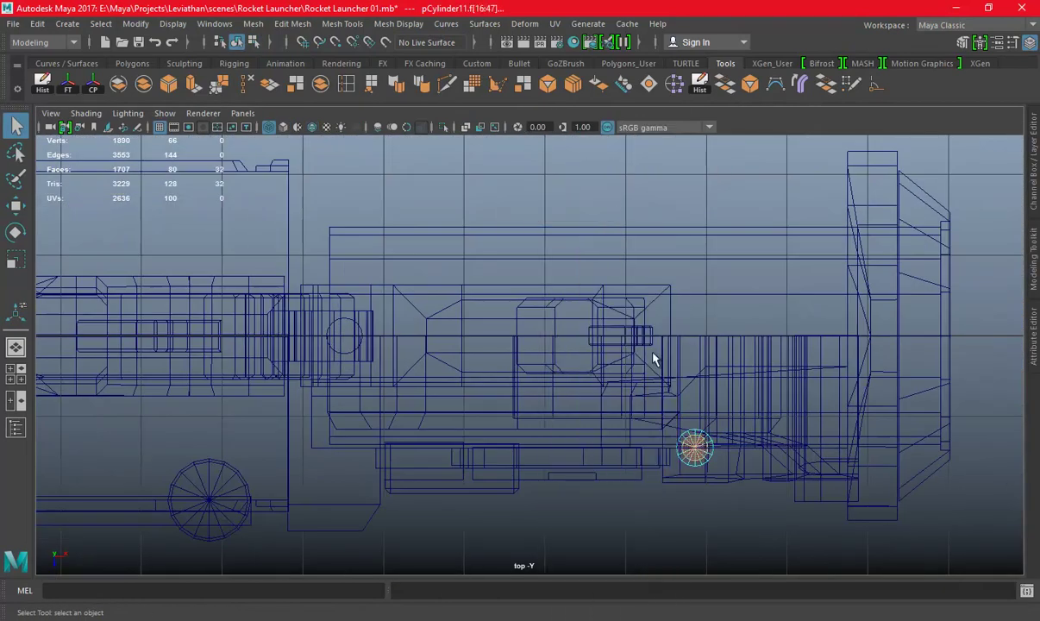
{"action": "left_click_drag", "start_coordinate": [771, 446], "coordinate": [774, 449], "text": "shift"}
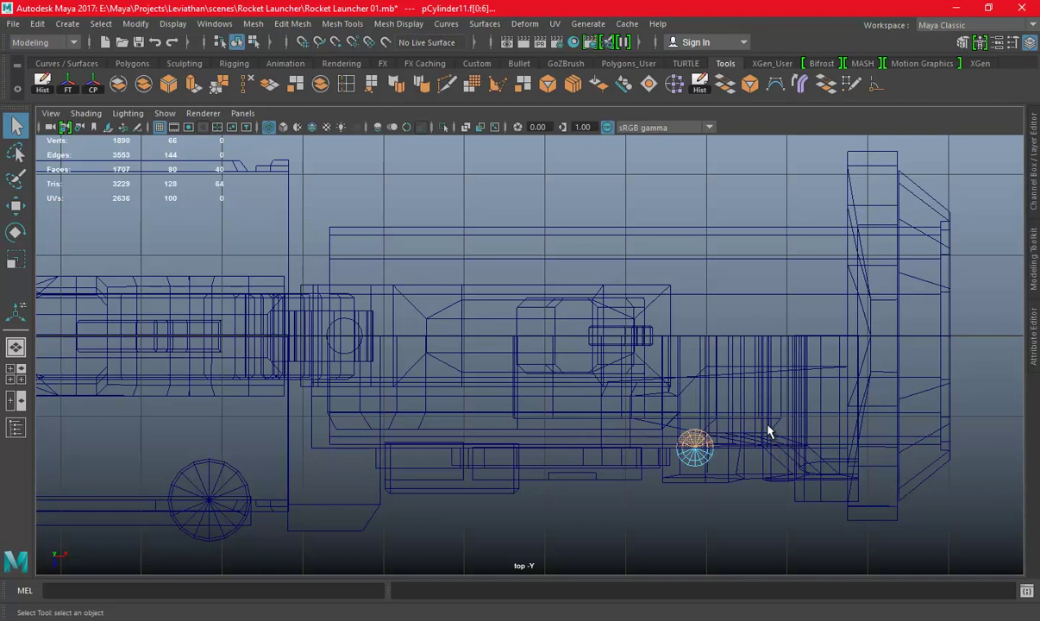
{"action": "key", "text": "space"}
Save the scene and frame the front view on the launcher
{"action": "key", "text": "space"}
{"action": "mouse_move", "coordinate": [541, 266]}
{"action": "left_mouse_down", "text": "alt"}
{"action": "mouse_move", "coordinate": [626, 301]}
{"action": "mouse_move", "coordinate": [750, 447]}
{"action": "mouse_move", "coordinate": [625, 313]}
{"action": "mouse_move", "coordinate": [518, 331]}
{"action": "mouse_move", "coordinate": [525, 379]}
{"action": "left_mouse_up", "text": "alt"}
{"action": "left_click", "coordinate": [750, 447]}
{"action": "key", "text": "ctrl+s"}
{"action": "scroll", "coordinate": [537, 399], "scroll_direction": "up", "scroll_amount": 3}
{"action": "key", "text": "space"}
{"action": "key", "text": "space"}
{"action": "mouse_move", "coordinate": [263, 267]}
{"action": "right_mouse_down", "text": "alt"}
{"action": "mouse_move", "coordinate": [534, 302]}
{"action": "mouse_move", "coordinate": [680, 340]}
{"action": "right_mouse_up", "text": "alt"}
{"action": "middle_click_drag", "start_coordinate": [733, 317], "coordinate": [755, 346], "text": "alt"}
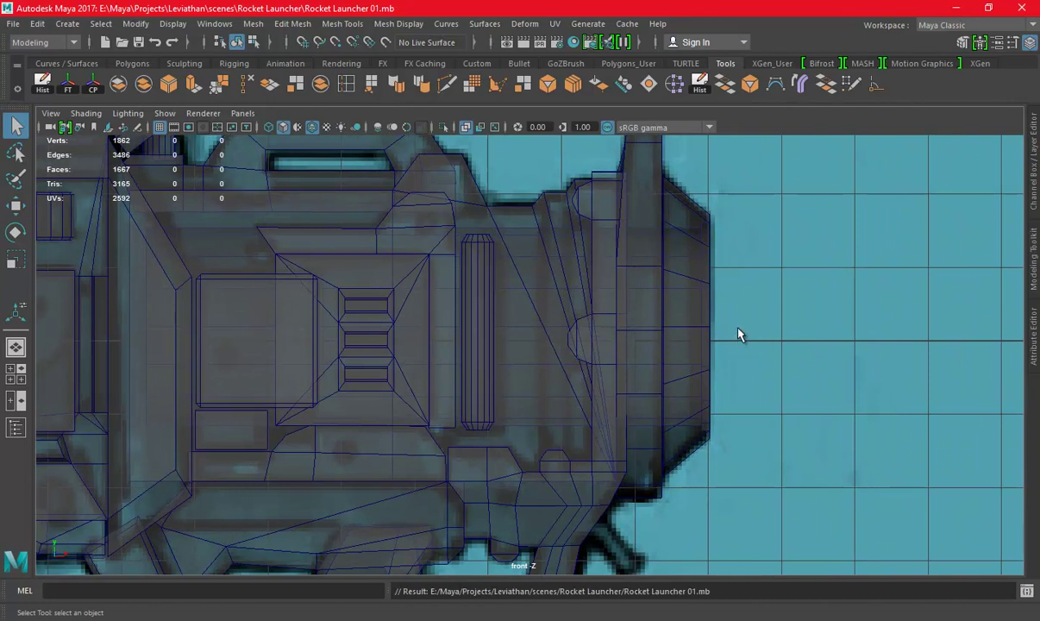
{"action": "scroll", "coordinate": [739, 334], "scroll_direction": "down", "scroll_amount": 2}
{"action": "left_click", "coordinate": [588, 217]}
{"action": "key", "text": "space"}
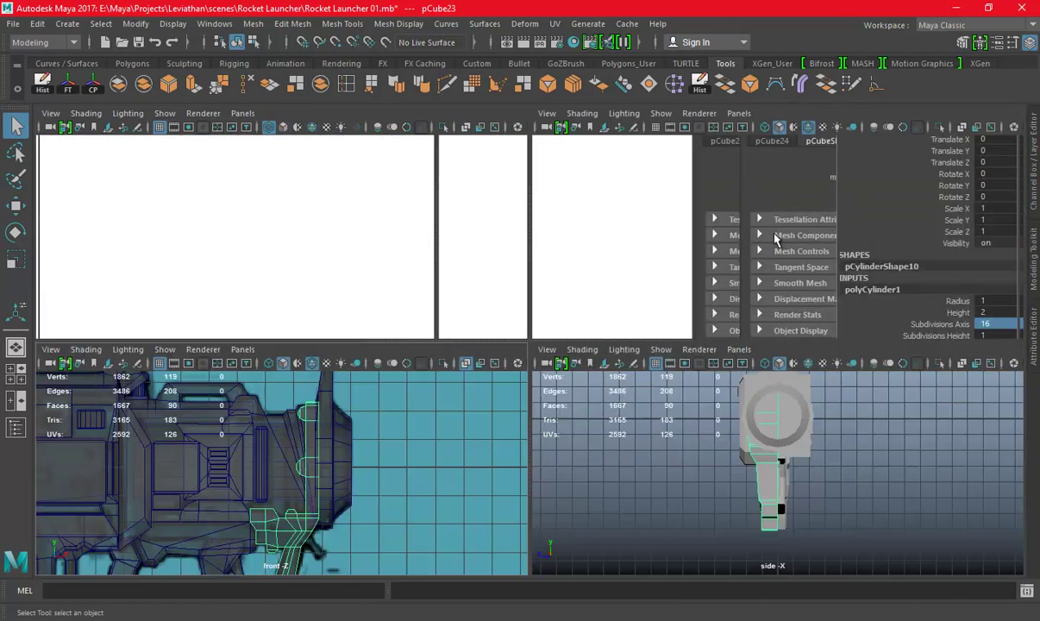
{"action": "key", "text": "space"}
{"action": "left_click_drag", "start_coordinate": [776, 293], "coordinate": [922, 291], "text": "alt"}
{"action": "mouse_move", "coordinate": [844, 293]}
{"action": "left_mouse_down", "text": "alt"}
{"action": "mouse_move", "coordinate": [633, 301]}
{"action": "mouse_move", "coordinate": [552, 262]}
{"action": "mouse_move", "coordinate": [406, 290]}
{"action": "mouse_move", "coordinate": [402, 304]}
{"action": "mouse_move", "coordinate": [437, 278]}
{"action": "left_mouse_up", "text": "alt"}
{"action": "mouse_move", "coordinate": [437, 278]}
{"action": "right_mouse_down", "text": "alt"}
{"action": "mouse_move", "coordinate": [541, 290]}
{"action": "mouse_move", "coordinate": [612, 274]}
{"action": "mouse_move", "coordinate": [415, 307]}
{"action": "right_mouse_up", "text": "alt"}
{"action": "key", "text": "ctrl+s"}
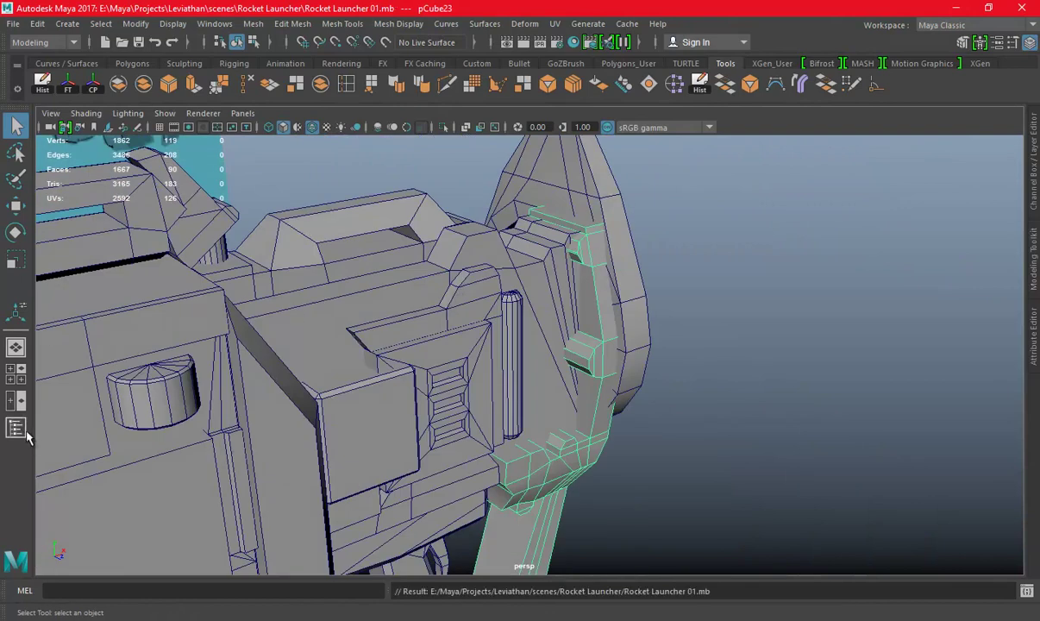
{"action": "left_click_drag", "start_coordinate": [75, 415], "coordinate": [726, 445], "text": "alt"}
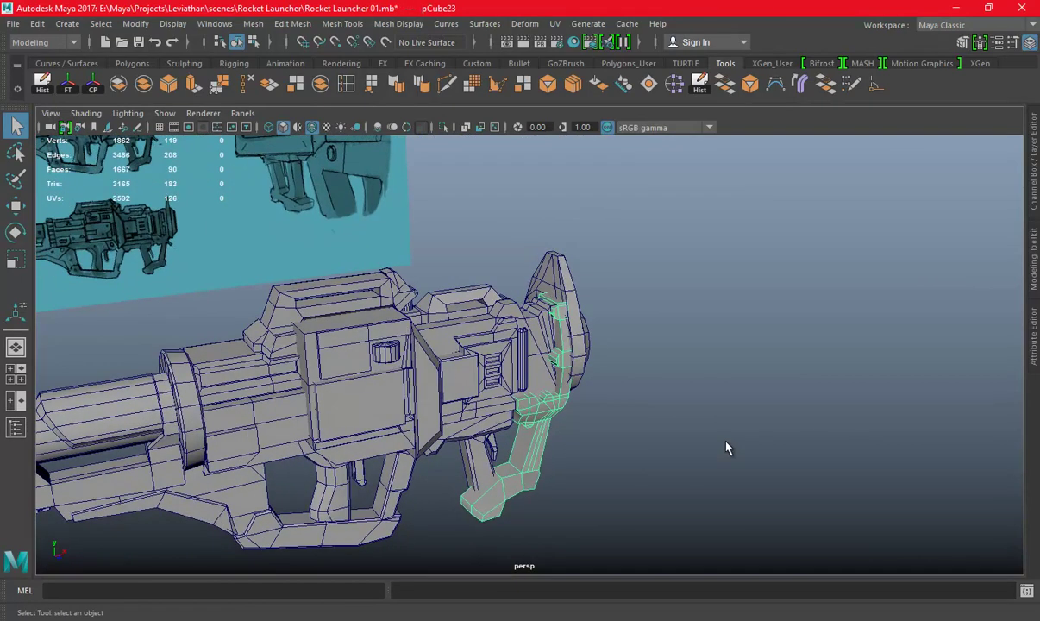
{"action": "left_click", "coordinate": [726, 446]}
{"action": "mouse_move", "coordinate": [520, 413]}
{"action": "left_mouse_down", "text": "alt"}
{"action": "mouse_move", "coordinate": [645, 412]}
{"action": "mouse_move", "coordinate": [634, 396]}
{"action": "left_mouse_up", "text": "alt"}
{"action": "key", "text": "ctrl+s"}
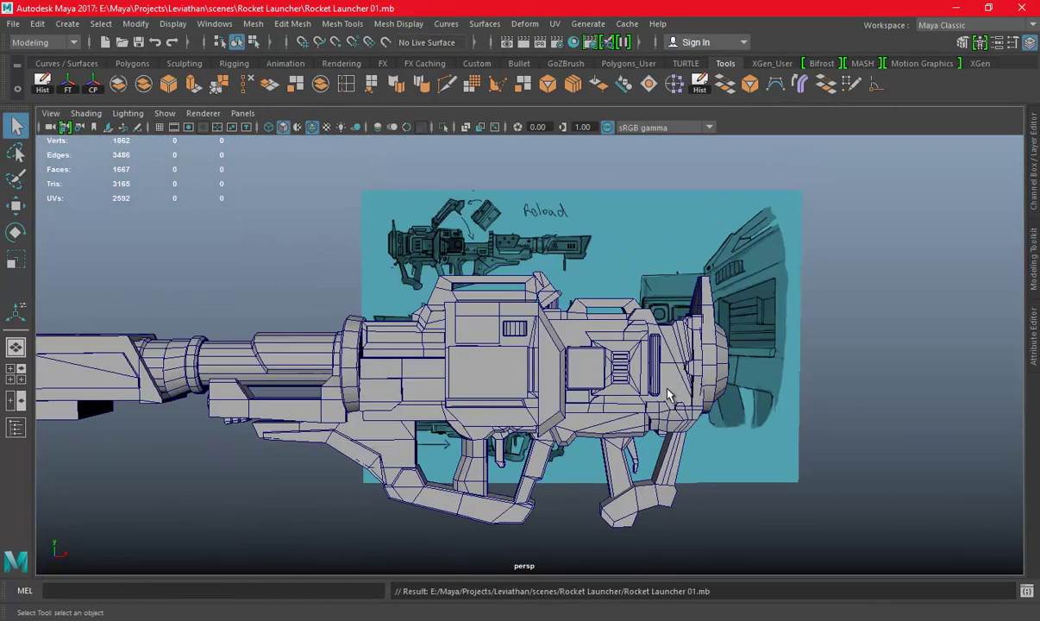
{"action": "right_click_drag", "start_coordinate": [633, 396], "coordinate": [754, 430], "text": "alt"}
{"action": "key", "text": "space"}
{"action": "key", "text": "space"}
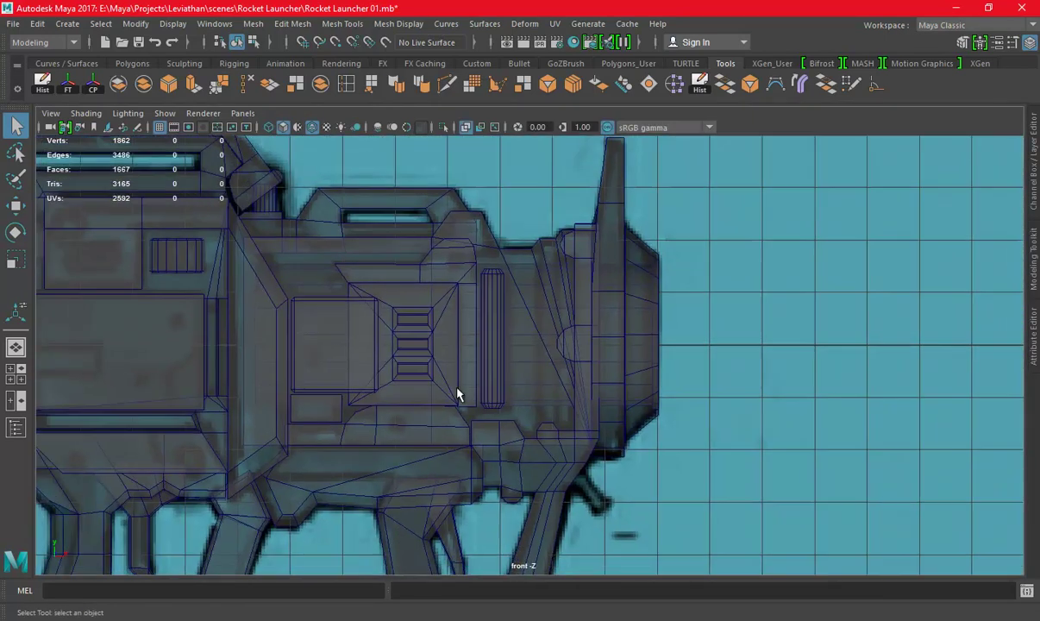
{"action": "scroll", "coordinate": [501, 385], "scroll_direction": "up", "scroll_amount": 3}
{"action": "key", "text": "ctrl+s"}
{"action": "left_click", "coordinate": [549, 290]}
Make pCube22 the live surface and quad-draw a first polygon under the barrel front
{"action": "middle_click_drag", "start_coordinate": [548, 291], "coordinate": [500, 302], "text": "alt"}
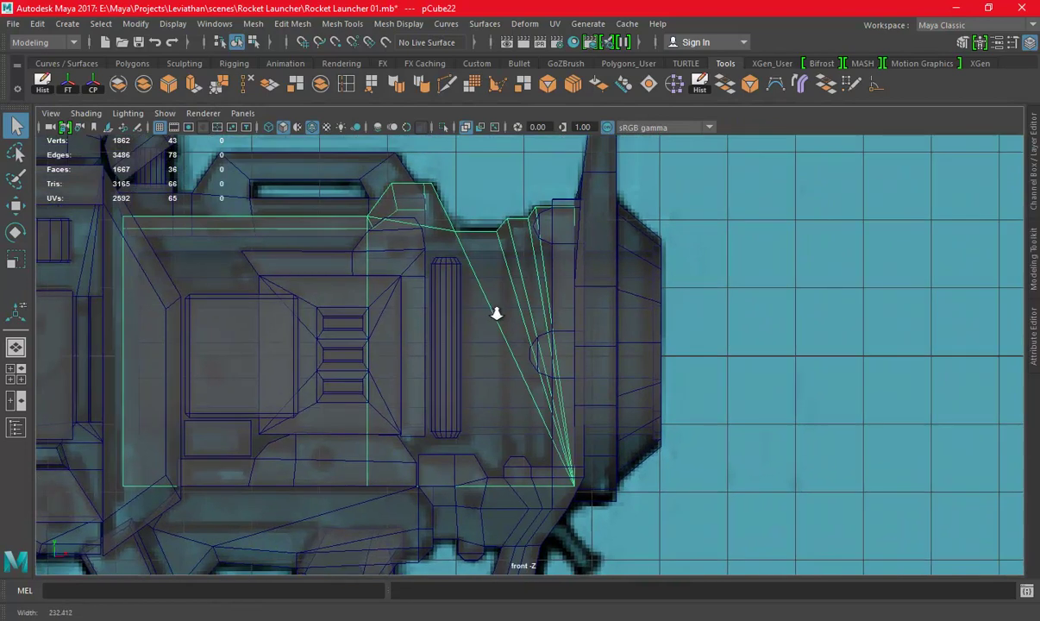
{"action": "scroll", "coordinate": [488, 169], "scroll_direction": "up", "scroll_amount": 2}
{"action": "left_click", "coordinate": [385, 42]}
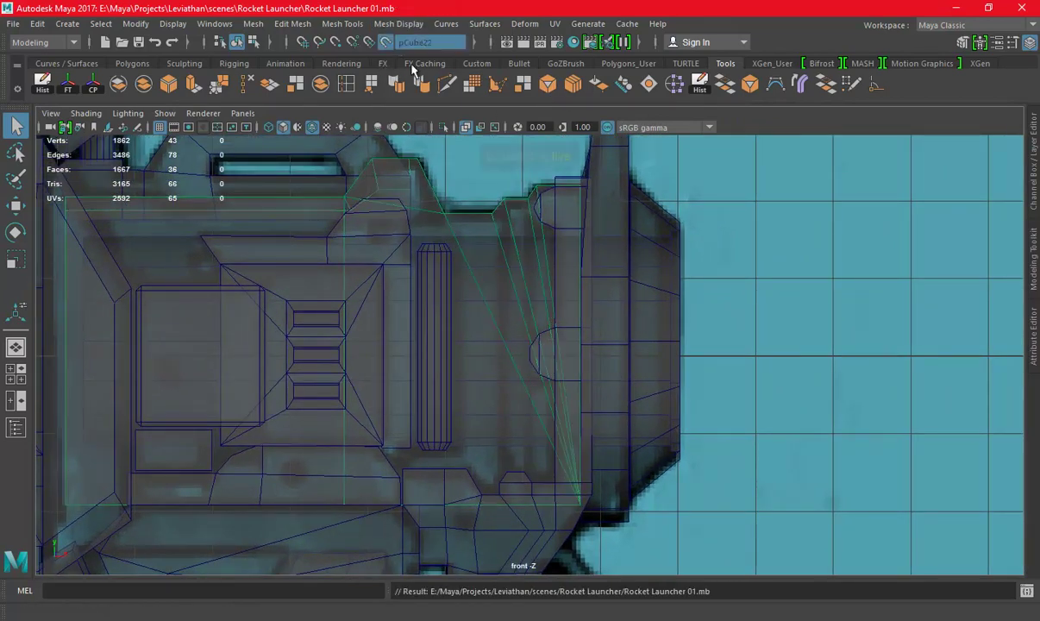
{"action": "left_click", "coordinate": [1035, 273]}
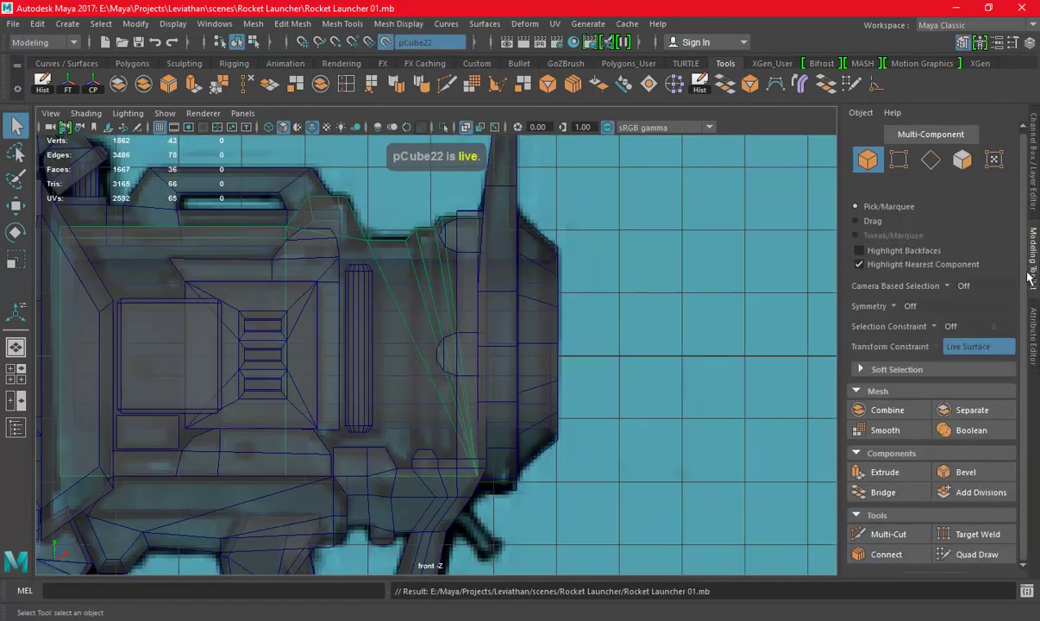
{"action": "left_click", "coordinate": [985, 554]}
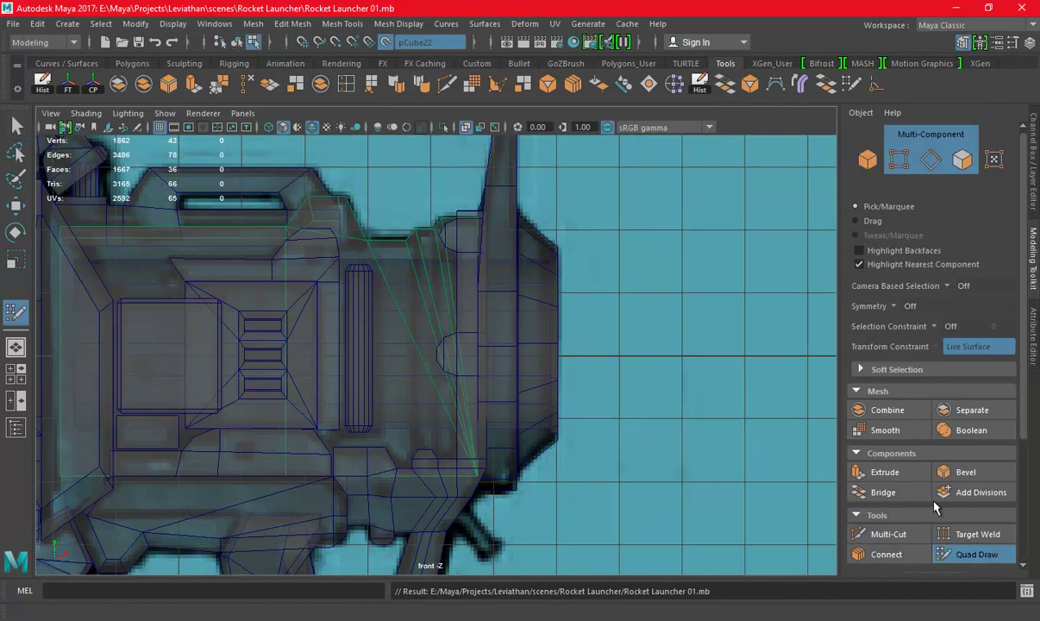
{"action": "scroll", "coordinate": [676, 392], "scroll_direction": "up", "scroll_amount": 2}
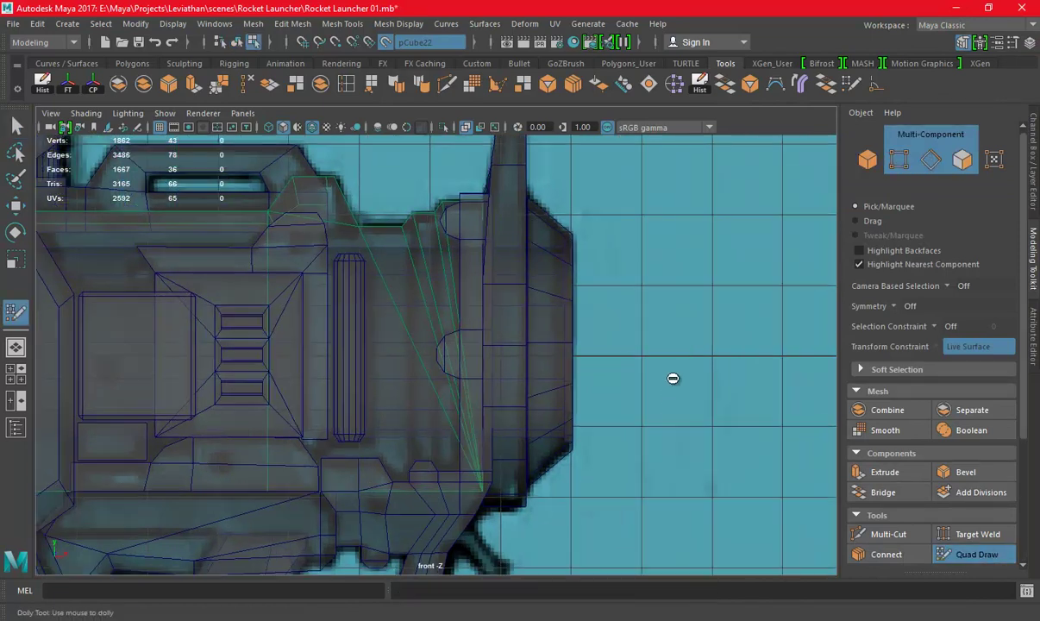
{"action": "scroll", "coordinate": [537, 274], "scroll_direction": "up", "scroll_amount": 2}
{"action": "scroll", "coordinate": [638, 285], "scroll_direction": "up", "scroll_amount": 1}
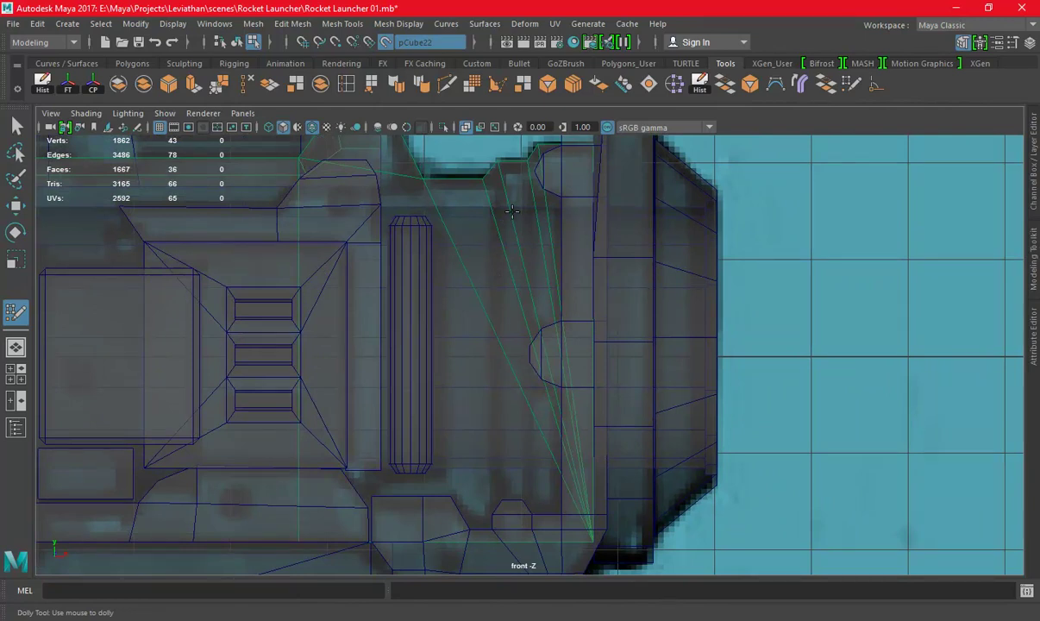
{"action": "scroll", "coordinate": [512, 211], "scroll_direction": "up", "scroll_amount": 3}
{"action": "scroll", "coordinate": [555, 356], "scroll_direction": "down", "scroll_amount": 2}
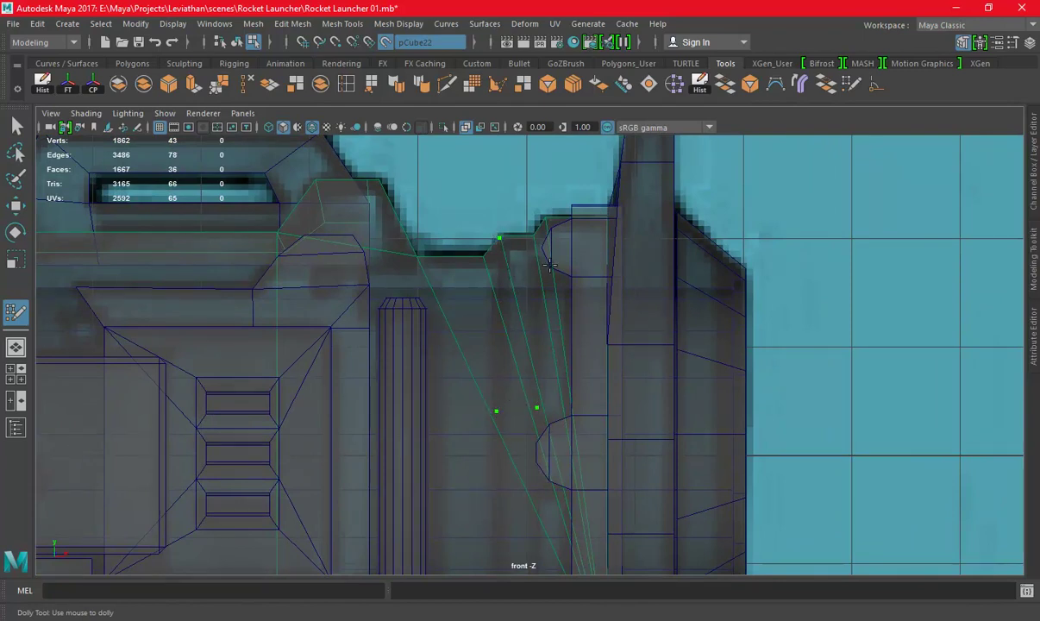
{"action": "left_click", "coordinate": [537, 239]}
{"action": "key", "text": "Return"}
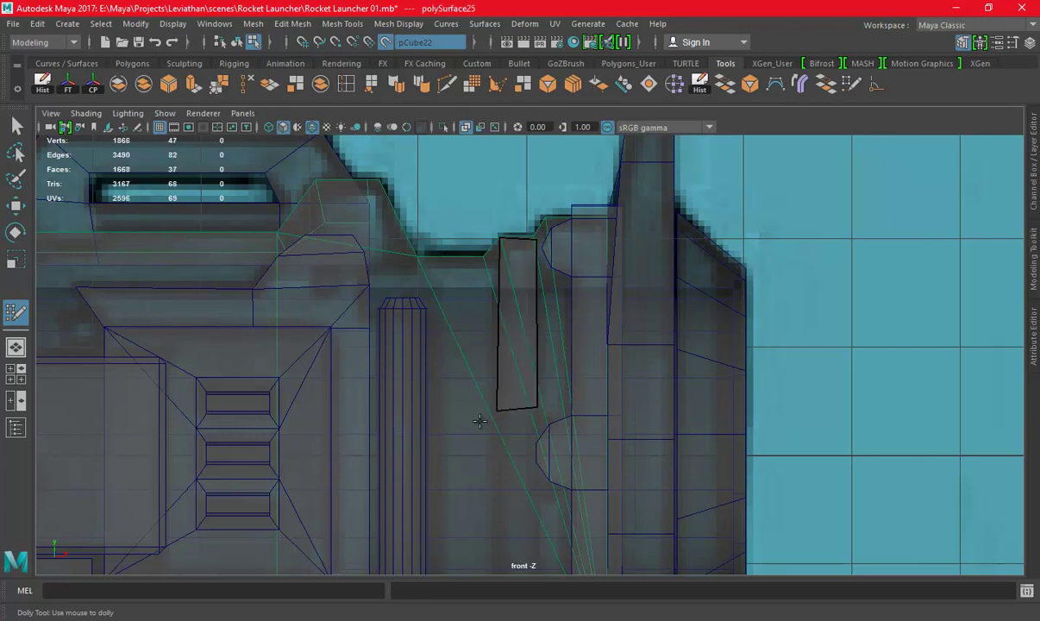
Add two more quads below the first to extend the strip down the housing
{"action": "middle_click_drag", "start_coordinate": [479, 421], "coordinate": [473, 323], "text": "alt"}
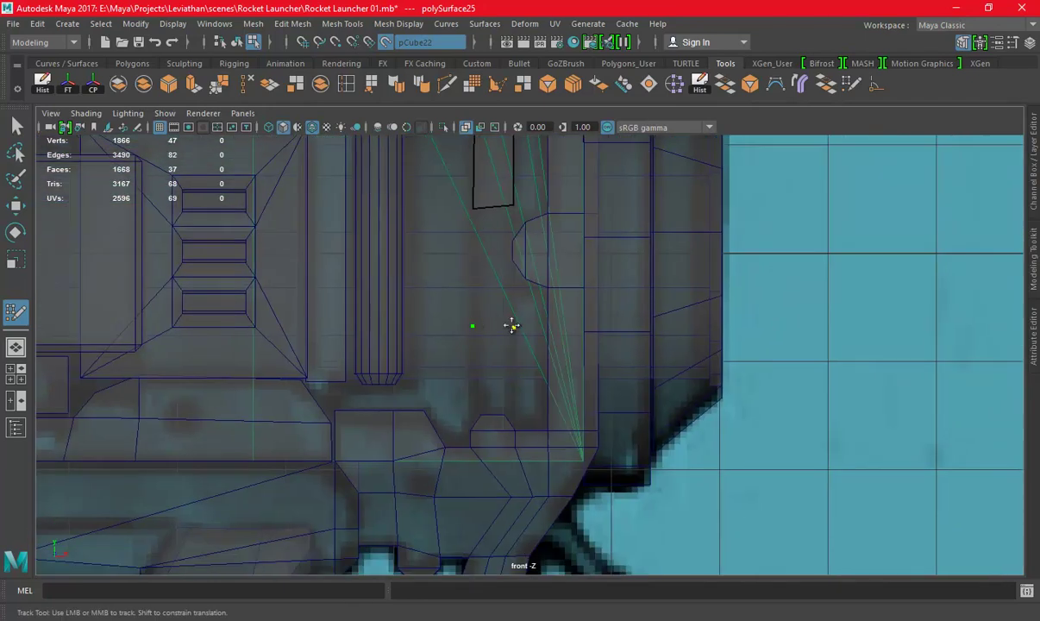
{"action": "left_click", "coordinate": [513, 325]}
{"action": "key", "text": "Return"}
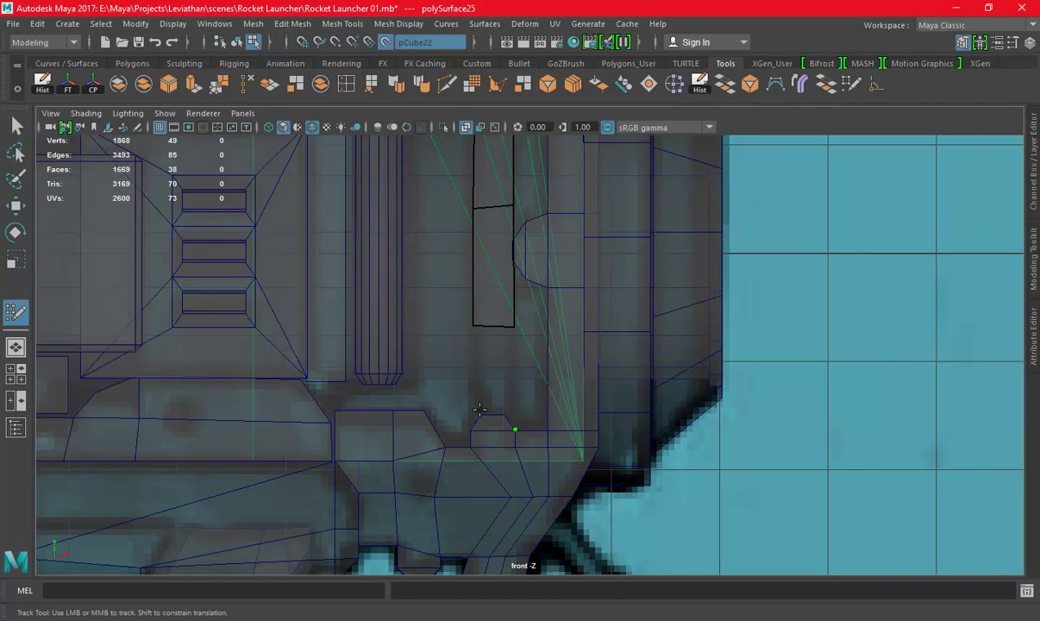
{"action": "left_click", "coordinate": [500, 366], "text": "shift"}
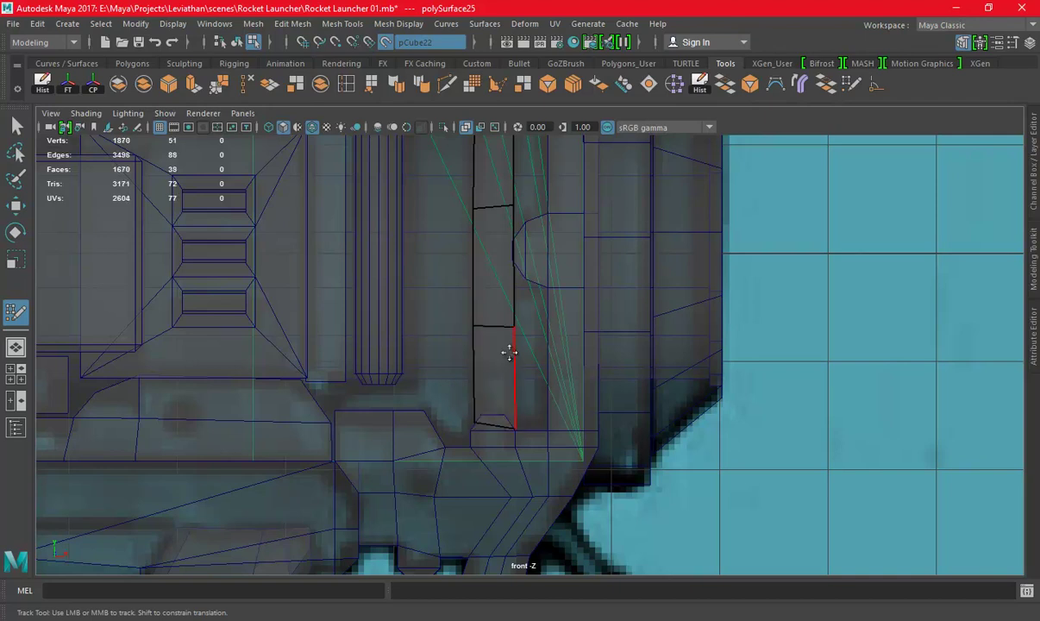
{"action": "mouse_move", "coordinate": [658, 340]}
{"action": "middle_mouse_down", "text": "alt"}
{"action": "mouse_move", "coordinate": [499, 205]}
{"action": "mouse_move", "coordinate": [520, 343]}
{"action": "mouse_move", "coordinate": [495, 282]}
{"action": "middle_mouse_up", "text": "alt"}
Turn off the live surface and delete an edge of the new strip
{"action": "key", "text": "w"}
{"action": "right_click_drag", "start_coordinate": [457, 228], "coordinate": [466, 146]}
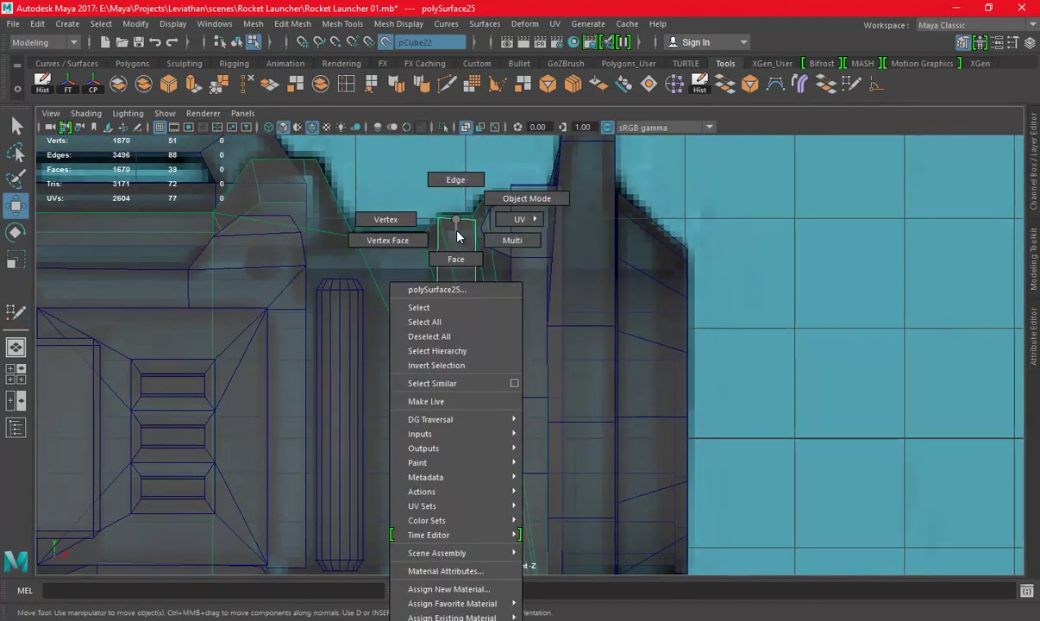
{"action": "left_click", "coordinate": [388, 42]}
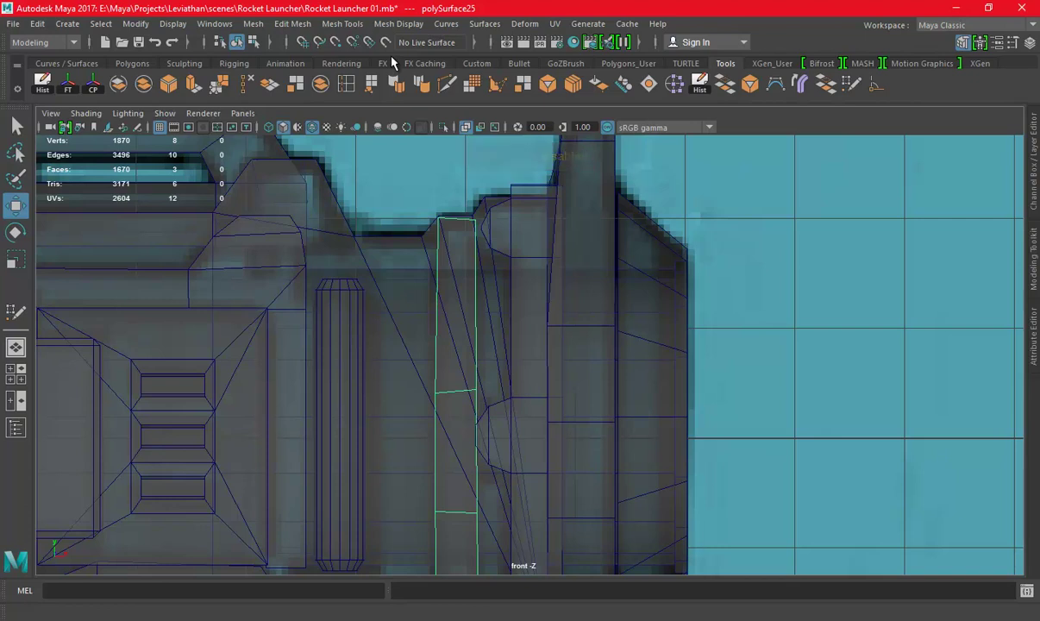
{"action": "key", "text": "space"}
{"action": "key", "text": "space"}
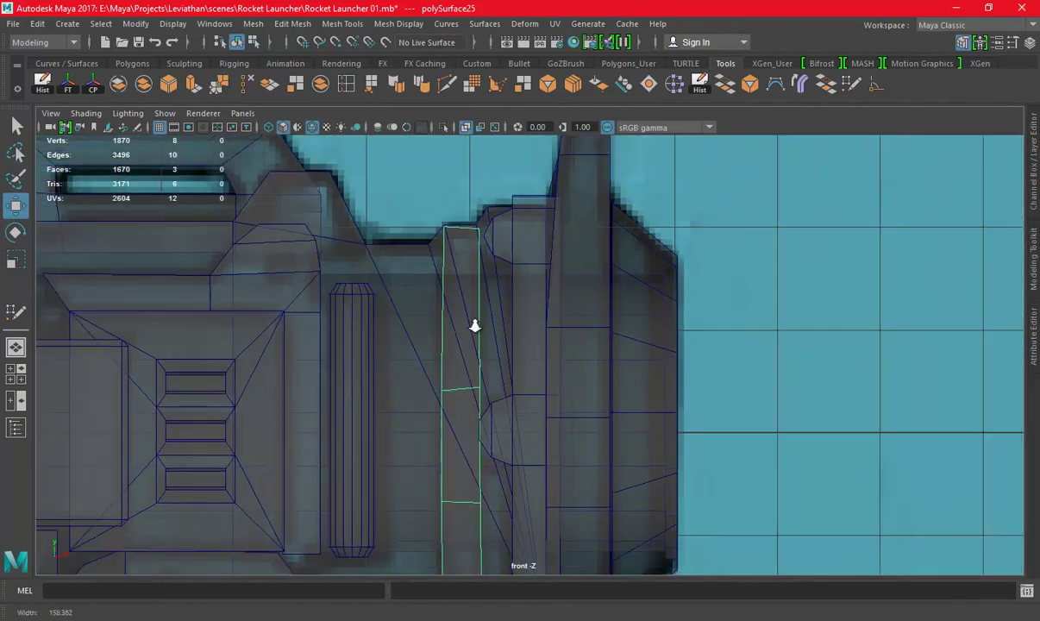
{"action": "right_click_drag", "start_coordinate": [873, 219], "coordinate": [860, 158]}
{"action": "left_click", "coordinate": [475, 466]}
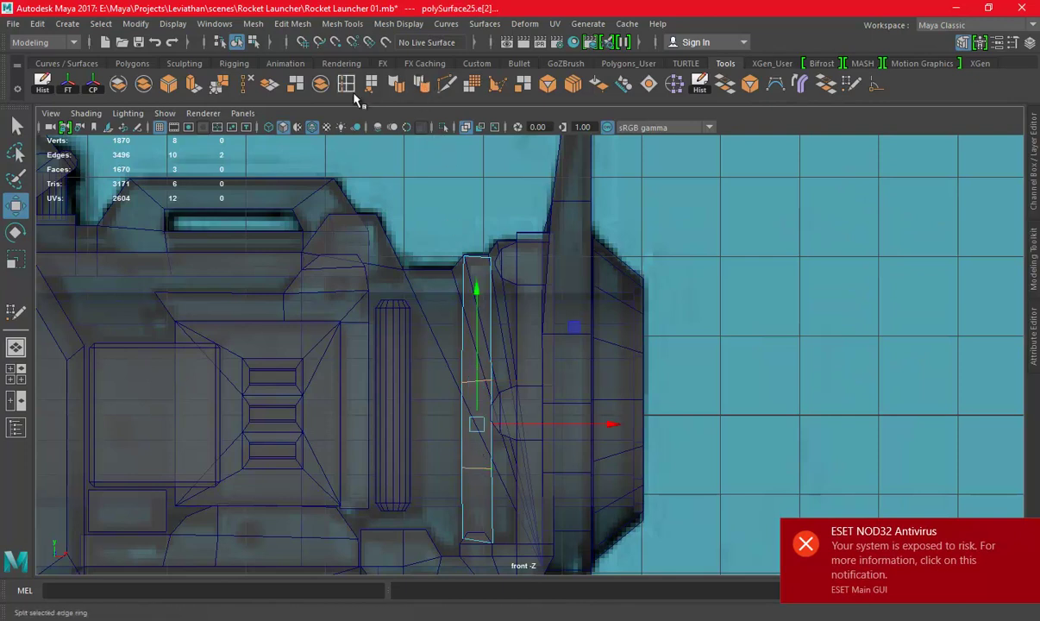
{"action": "left_click", "coordinate": [193, 83]}
Scale pairs of strip vertices to zero in X so the strip's sides are straight
{"action": "right_click_drag", "start_coordinate": [725, 219], "coordinate": [720, 261]}
{"action": "left_click_drag", "start_coordinate": [413, 199], "coordinate": [483, 569]}
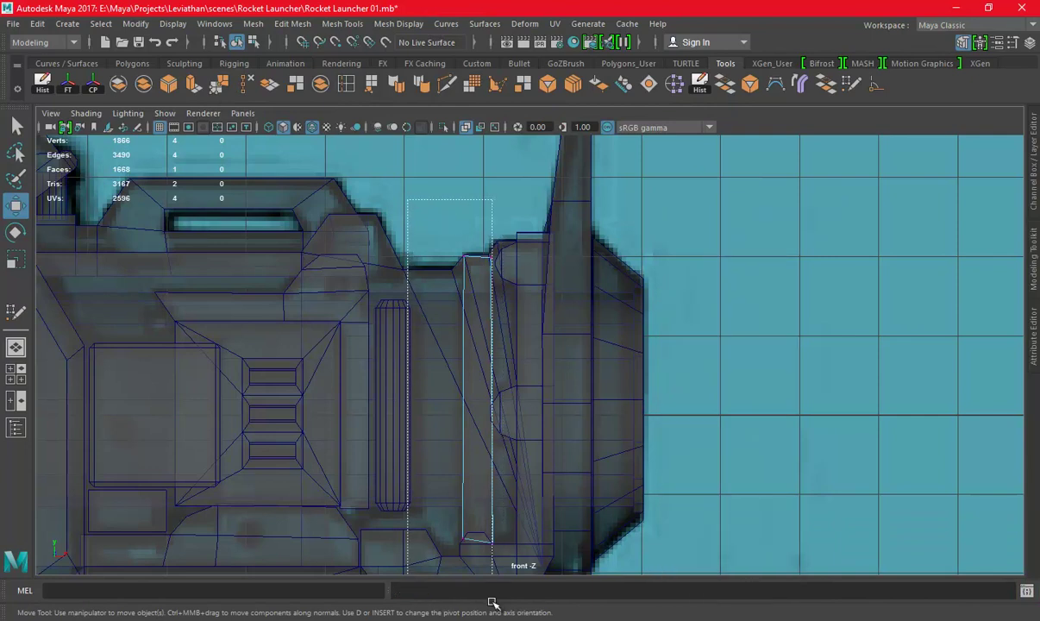
{"action": "key", "text": "e"}
{"action": "key", "text": "r"}
{"action": "left_click_drag", "start_coordinate": [586, 400], "coordinate": [327, 414]}
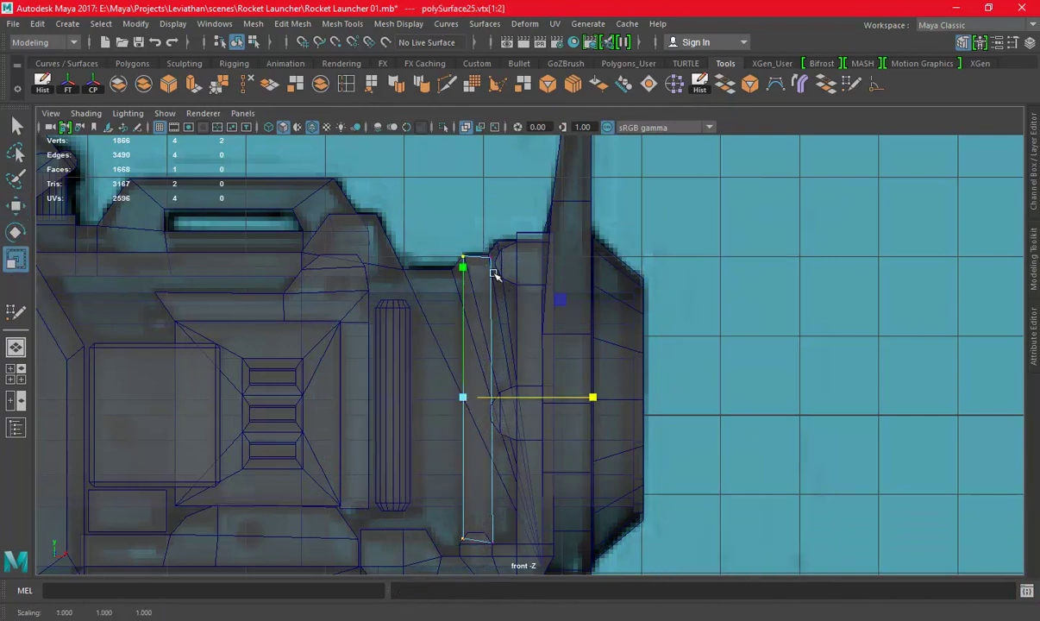
{"action": "middle_click_drag", "start_coordinate": [534, 429], "coordinate": [603, 449]}
{"action": "left_click_drag", "start_coordinate": [624, 399], "coordinate": [249, 402]}
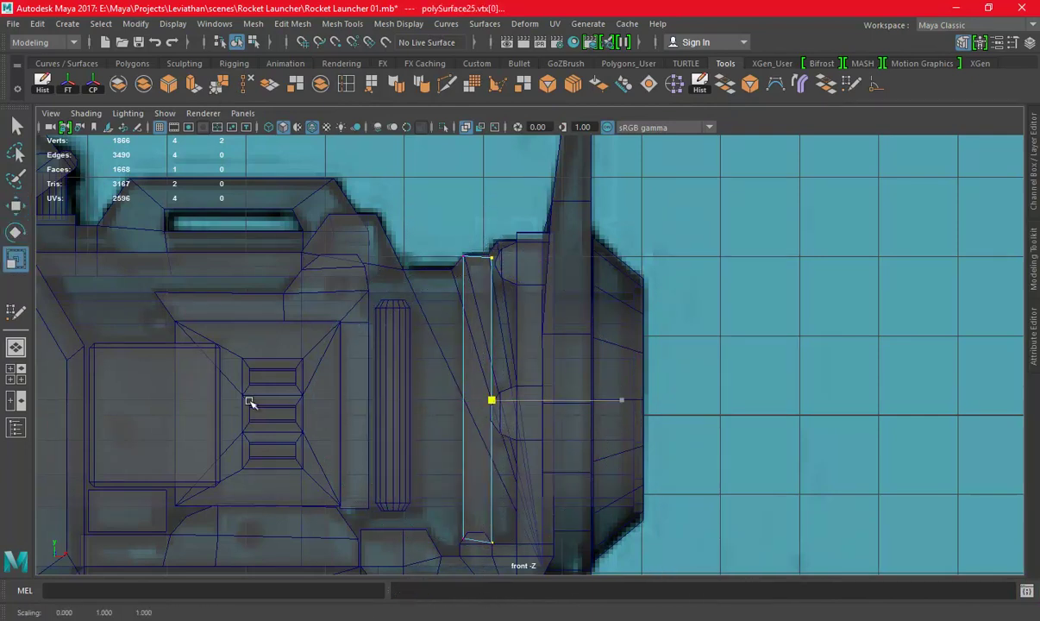
{"action": "middle_click_drag", "start_coordinate": [490, 447], "coordinate": [520, 389], "text": "alt"}
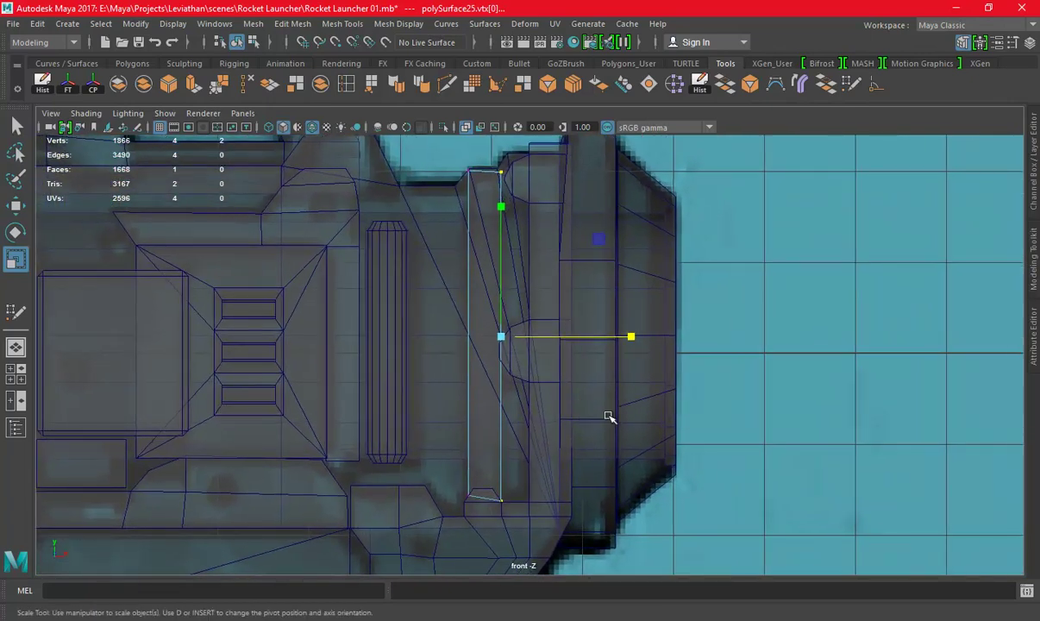
{"action": "left_click_drag", "start_coordinate": [432, 466], "coordinate": [517, 518]}
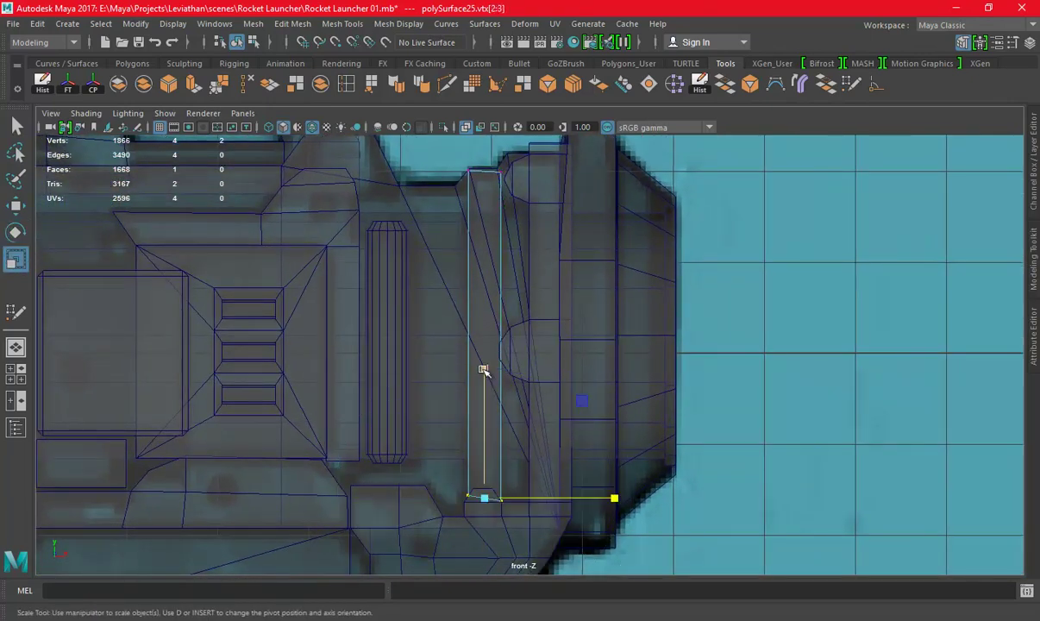
{"action": "key", "text": "w"}
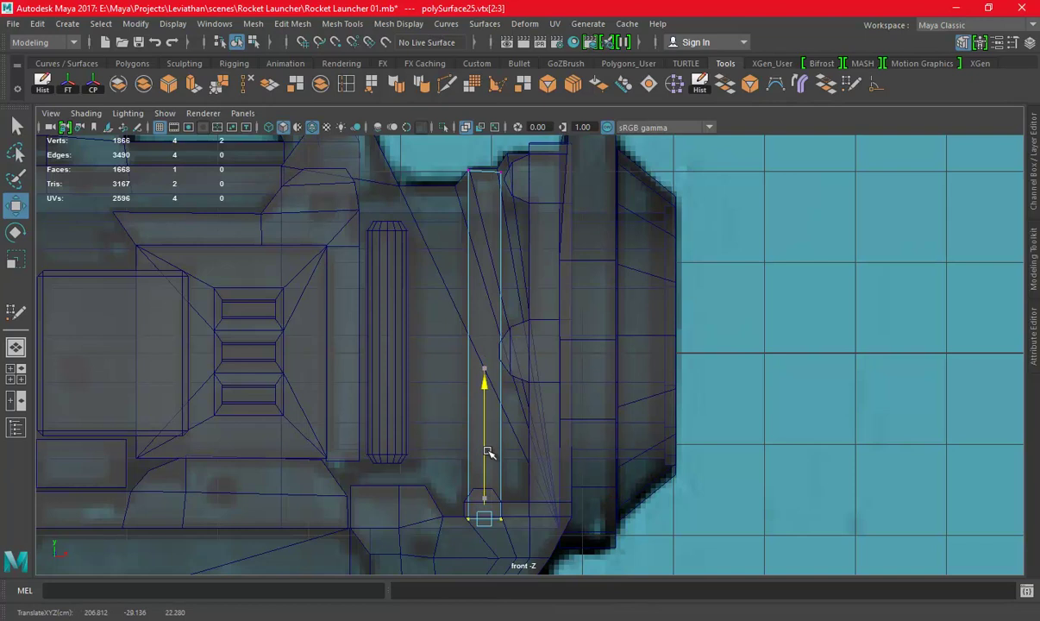
{"action": "key", "text": "space"}
{"action": "key", "text": "space"}
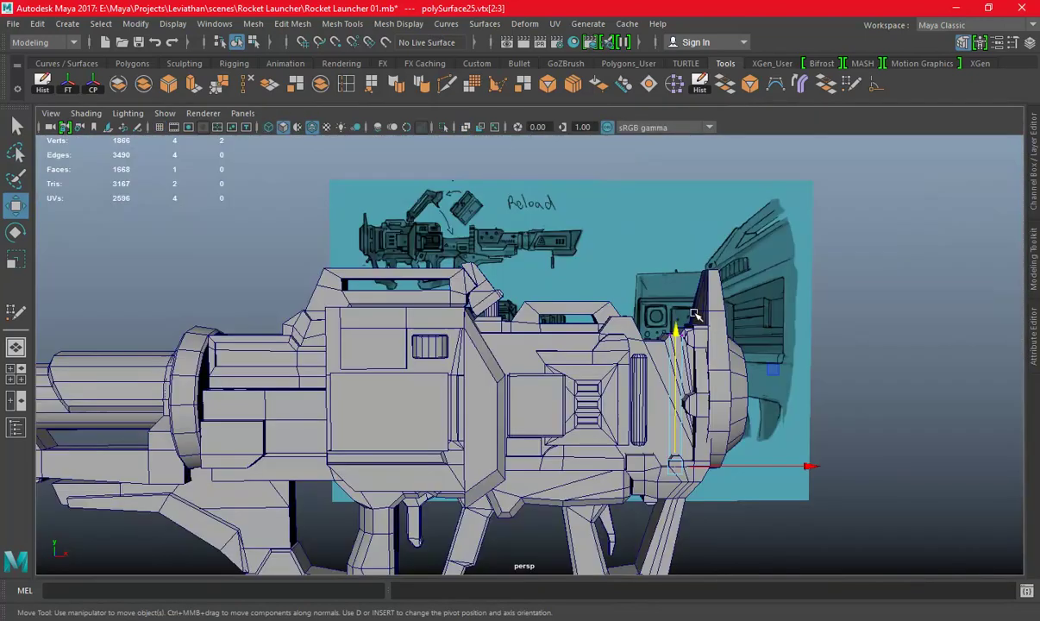
{"action": "key", "text": "space"}
{"action": "key", "text": "space"}
Raise the strip's two top vertices to meet the barrel underside
{"action": "middle_click_drag", "start_coordinate": [313, 342], "coordinate": [441, 367], "text": "alt"}
{"action": "scroll", "coordinate": [442, 367], "scroll_direction": "up", "scroll_amount": 2}
{"action": "left_click_drag", "start_coordinate": [456, 248], "coordinate": [547, 301]}
{"action": "key", "text": "r"}
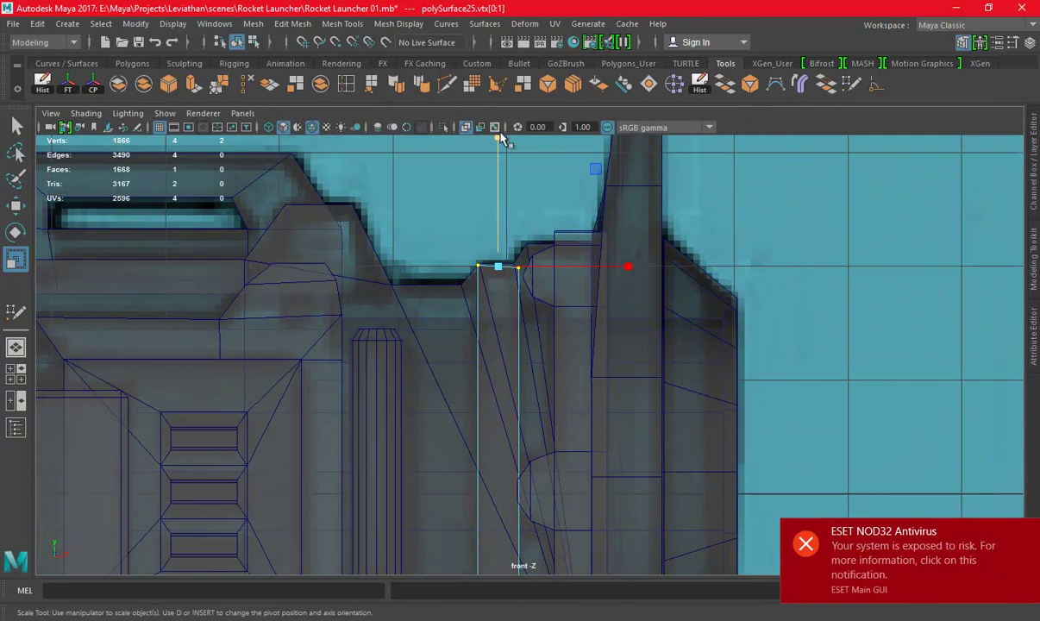
{"action": "mouse_move", "coordinate": [498, 145]}
{"action": "left_mouse_down"}
{"action": "mouse_move", "coordinate": [498, 251]}
{"action": "mouse_move", "coordinate": [498, 239]}
{"action": "left_mouse_up"}
{"action": "key", "text": "w"}
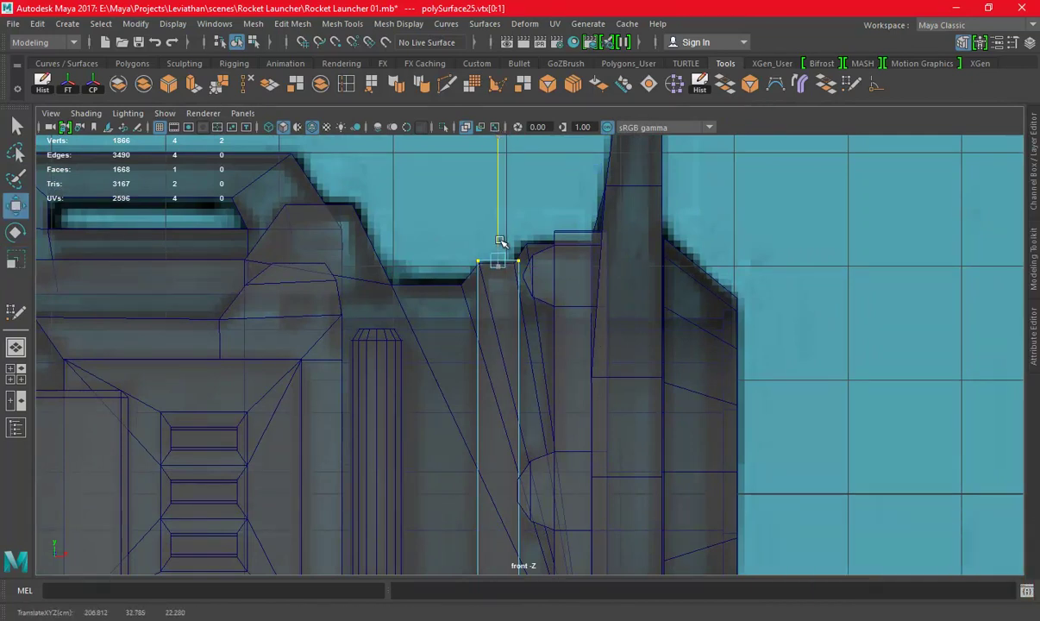
{"action": "key", "text": "space"}
{"action": "key", "text": "space"}
{"action": "mouse_move", "coordinate": [552, 362]}
{"action": "left_mouse_down", "text": "alt"}
{"action": "mouse_move", "coordinate": [649, 398]}
{"action": "mouse_move", "coordinate": [453, 216]}
{"action": "mouse_move", "coordinate": [396, 185]}
{"action": "left_mouse_up", "text": "alt"}
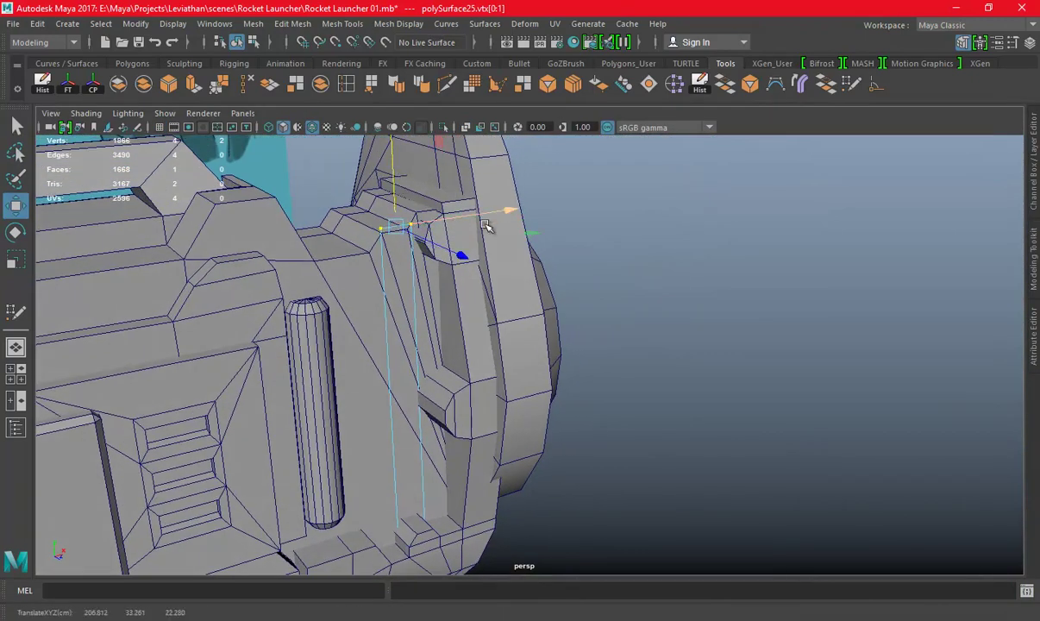
{"action": "key", "text": "f"}
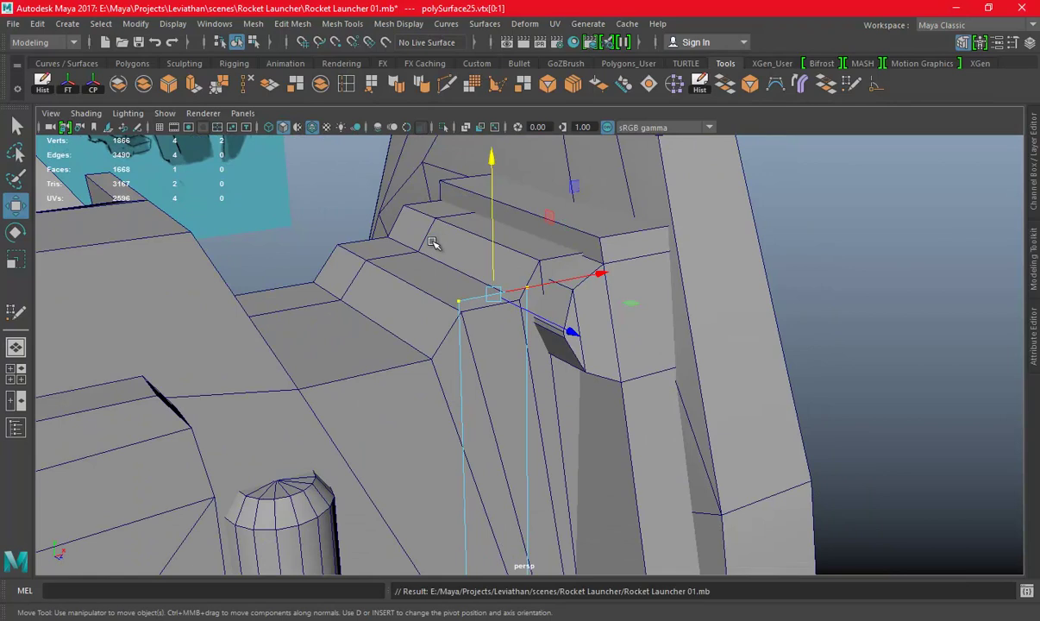
{"action": "mouse_move", "coordinate": [436, 249]}
{"action": "left_mouse_down", "text": "alt"}
{"action": "mouse_move", "coordinate": [564, 296]}
{"action": "mouse_move", "coordinate": [765, 220]}
{"action": "left_mouse_up", "text": "alt"}
{"action": "left_click", "coordinate": [766, 220]}
Extrude the strip's top edge and push it back under the barrel
{"action": "left_click", "coordinate": [452, 356]}
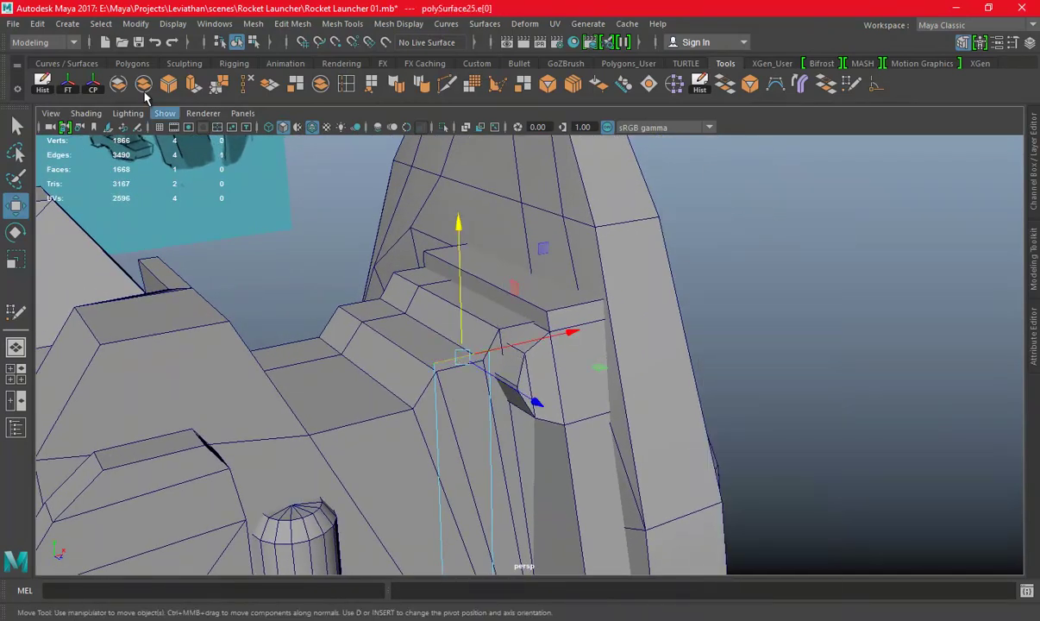
{"action": "key", "text": "ctrl+e"}
{"action": "left_click_drag", "start_coordinate": [750, 390], "coordinate": [523, 371], "text": "alt"}
{"action": "key", "text": "w"}
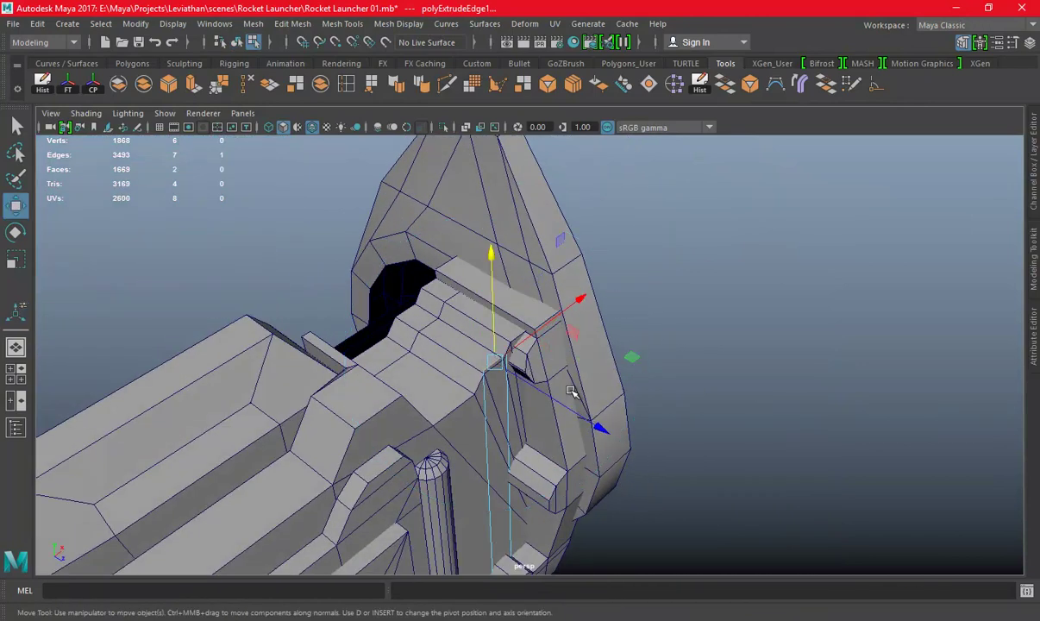
{"action": "mouse_move", "coordinate": [591, 415]}
{"action": "left_mouse_down"}
{"action": "mouse_move", "coordinate": [411, 360]}
{"action": "mouse_move", "coordinate": [511, 387]}
{"action": "left_mouse_up"}
{"action": "right_click_drag", "start_coordinate": [493, 219], "coordinate": [496, 392]}
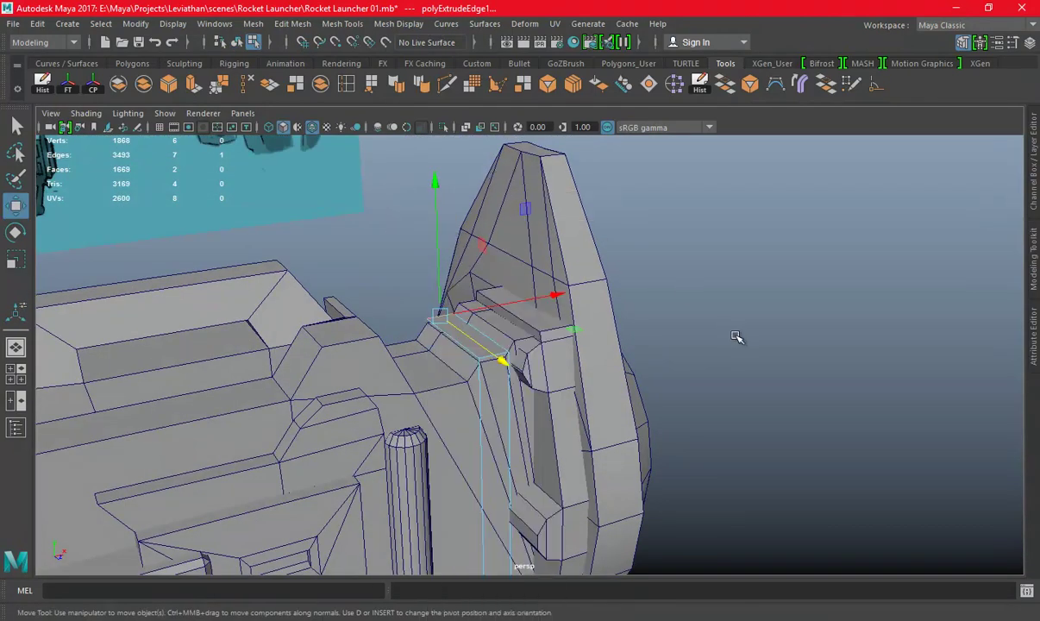
Select the strip's top face, then the edge loop around the strip
{"action": "left_click", "coordinate": [470, 332]}
{"action": "right_click_drag", "start_coordinate": [482, 219], "coordinate": [678, 165]}
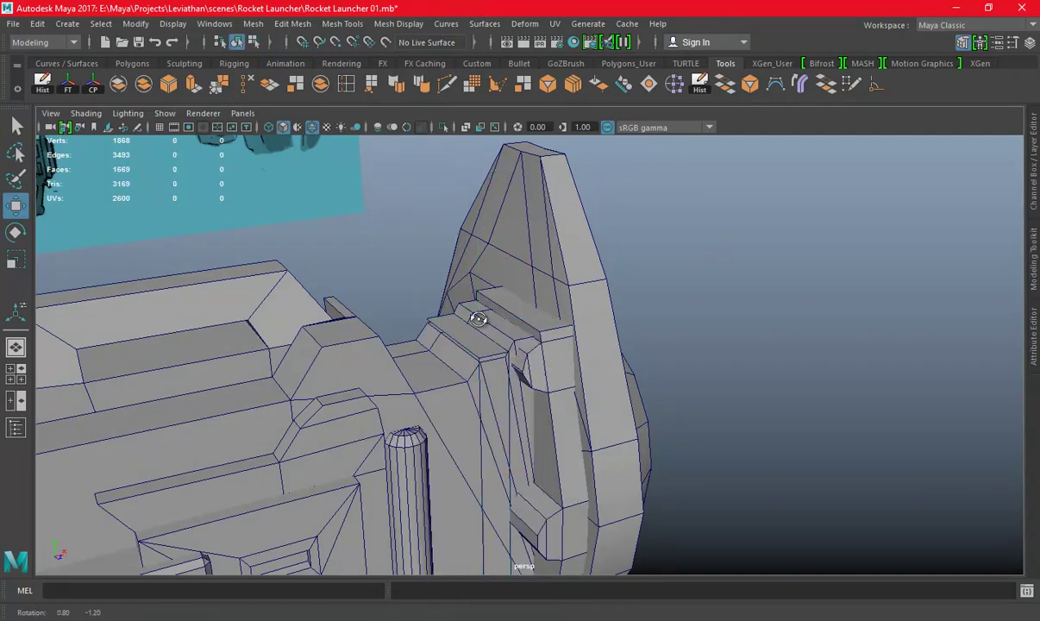
{"action": "left_click_drag", "start_coordinate": [483, 328], "coordinate": [494, 360], "text": "alt"}
{"action": "right_click_drag", "start_coordinate": [336, 219], "coordinate": [336, 246]}
{"action": "left_click", "coordinate": [422, 326]}
{"action": "left_click_drag", "start_coordinate": [431, 304], "coordinate": [433, 297]}
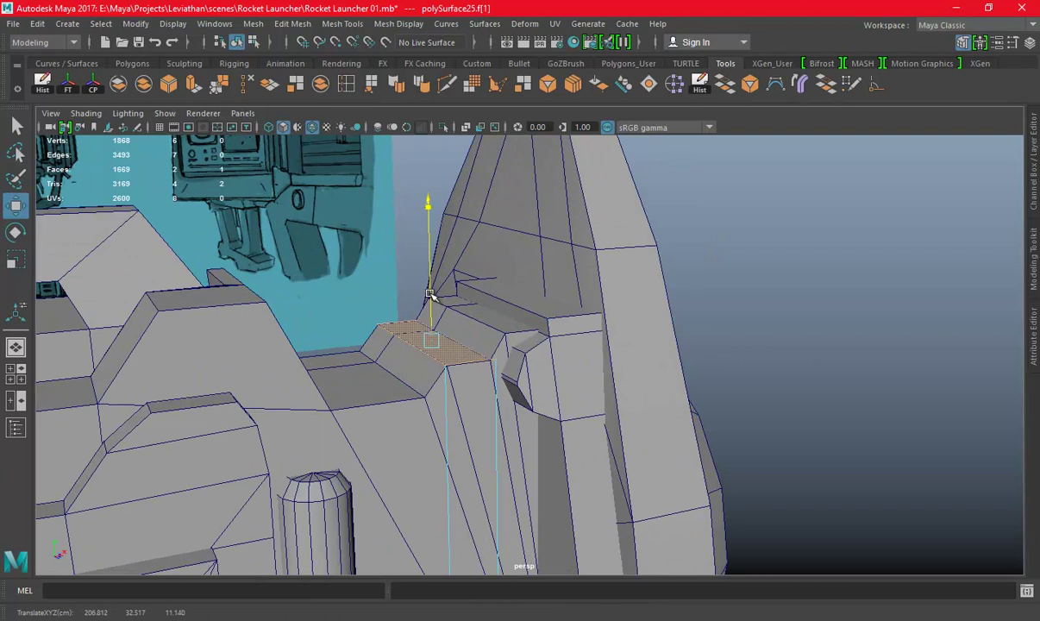
{"action": "right_click_drag", "start_coordinate": [466, 259], "coordinate": [483, 237]}
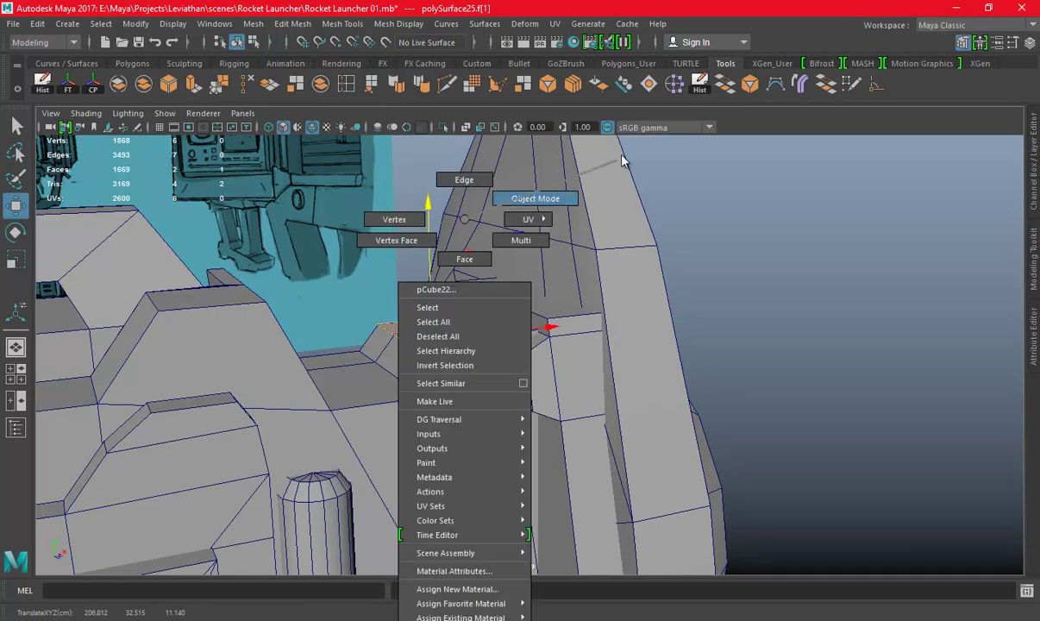
{"action": "middle_click_drag", "start_coordinate": [488, 235], "coordinate": [487, 227], "text": "alt"}
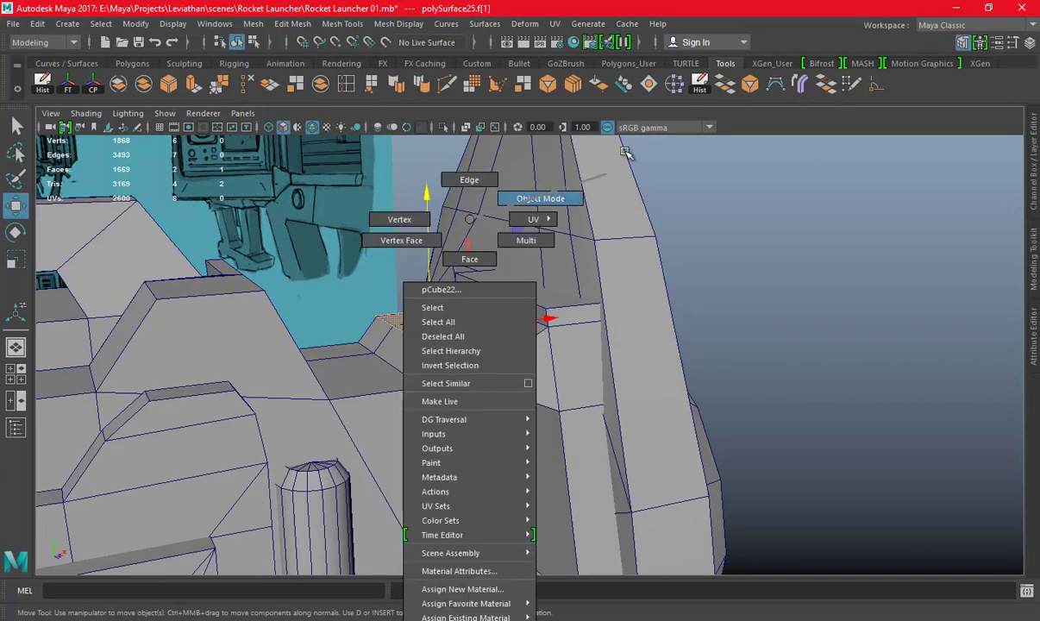
{"action": "right_click_drag", "start_coordinate": [470, 222], "coordinate": [475, 181]}
{"action": "double_click", "coordinate": [463, 356]}
{"action": "mouse_move", "coordinate": [715, 267]}
{"action": "left_mouse_down", "text": "alt"}
{"action": "mouse_move", "coordinate": [615, 337]}
{"action": "mouse_move", "coordinate": [440, 318]}
{"action": "left_mouse_up", "text": "alt"}
Save the scene and select the strip's front faces in the four-view layout
{"action": "key", "text": "ctrl+s"}
{"action": "key", "text": "space"}
{"action": "key", "text": "space"}
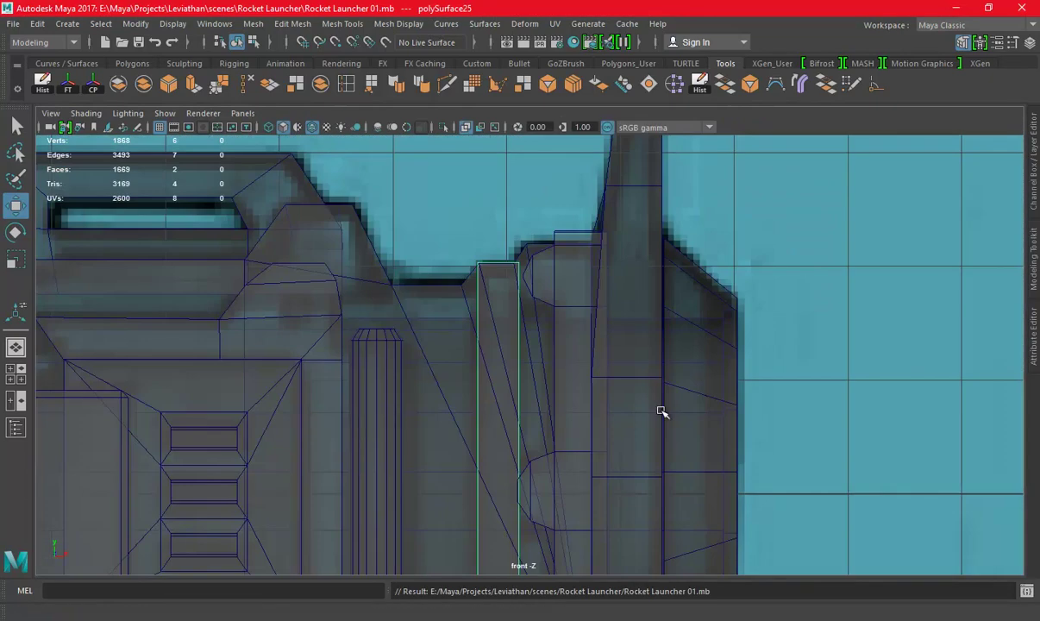
{"action": "scroll", "coordinate": [417, 328], "scroll_direction": "up", "scroll_amount": 3}
{"action": "scroll", "coordinate": [578, 338], "scroll_direction": "up", "scroll_amount": 3}
{"action": "scroll", "coordinate": [577, 338], "scroll_direction": "down", "scroll_amount": 1}
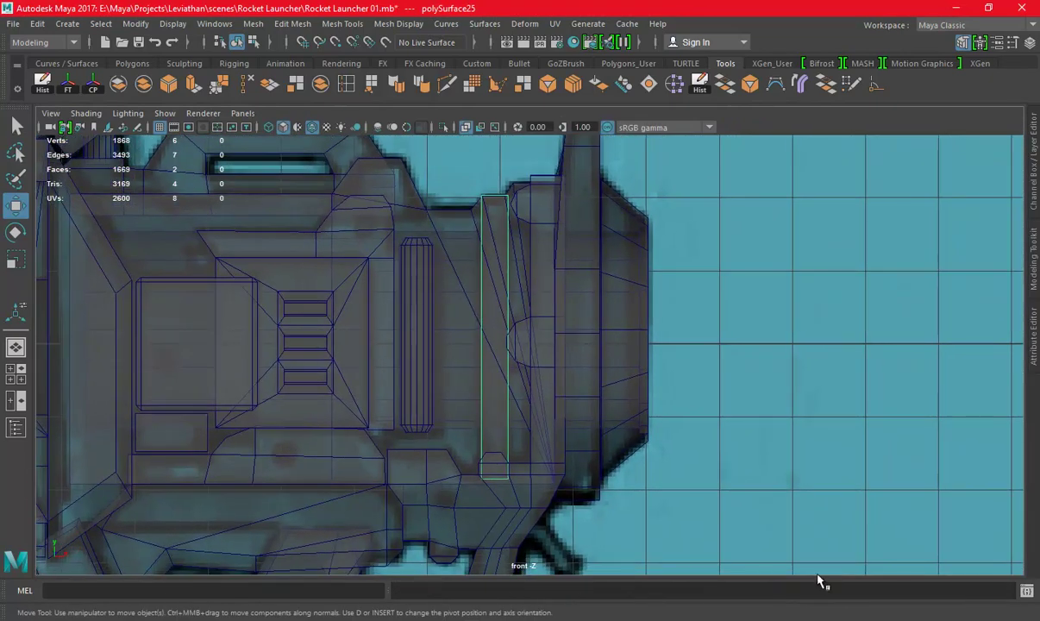
{"action": "left_click", "coordinate": [977, 565]}
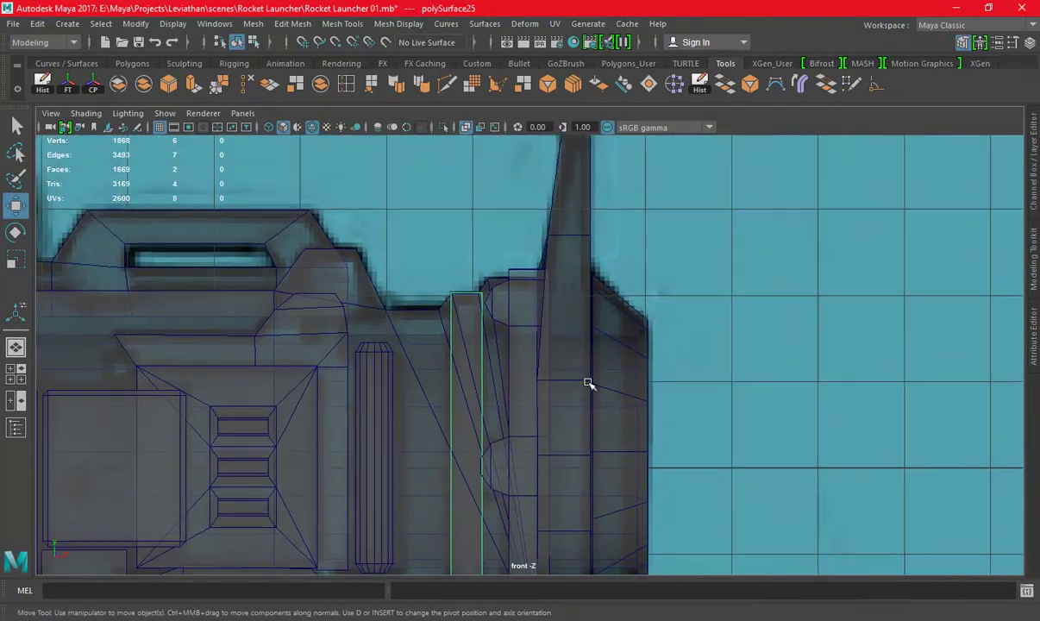
{"action": "key", "text": "space"}
{"action": "key", "text": "space"}
{"action": "left_click_drag", "start_coordinate": [698, 309], "coordinate": [772, 369], "text": "alt"}
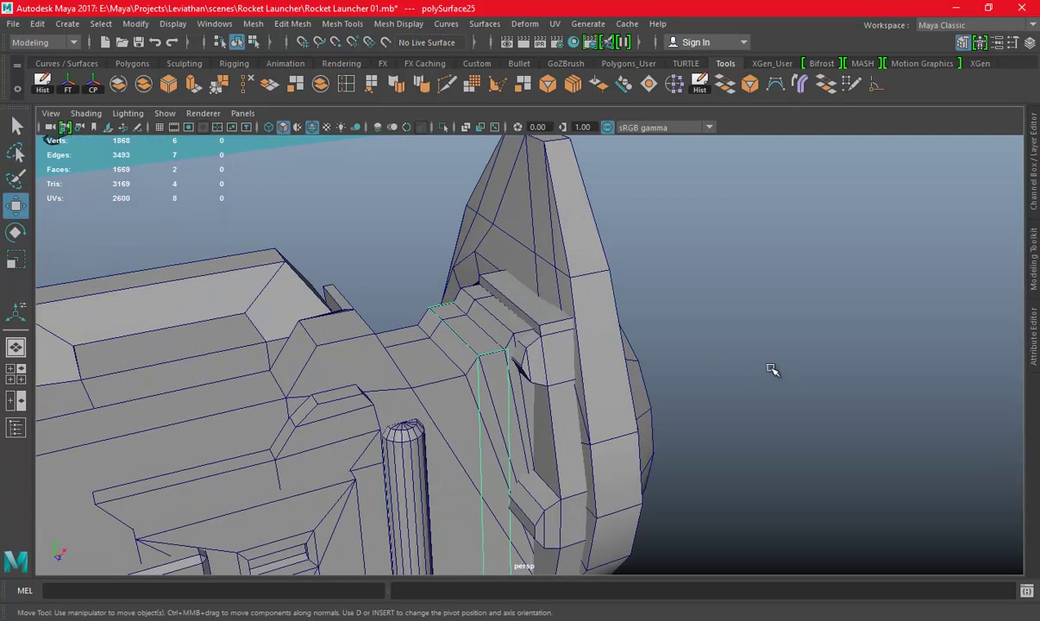
{"action": "left_click", "coordinate": [488, 343]}
{"action": "key", "text": "space"}
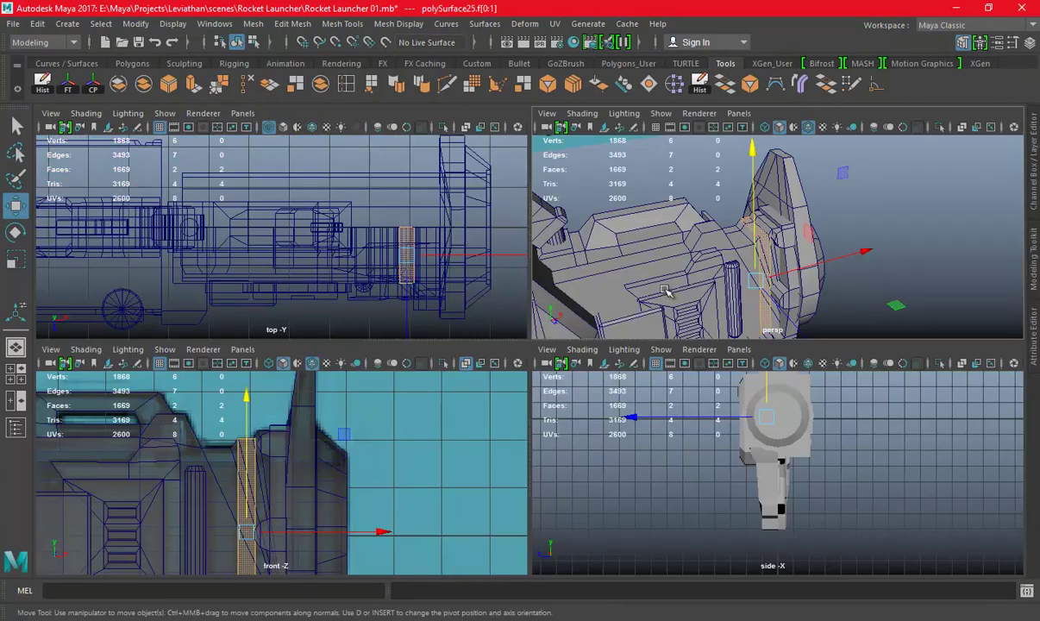
{"action": "key", "text": "space"}
Extrude the selected strip faces to give the bent strip thickness
{"action": "left_click_drag", "start_coordinate": [751, 262], "coordinate": [726, 355], "text": "alt"}
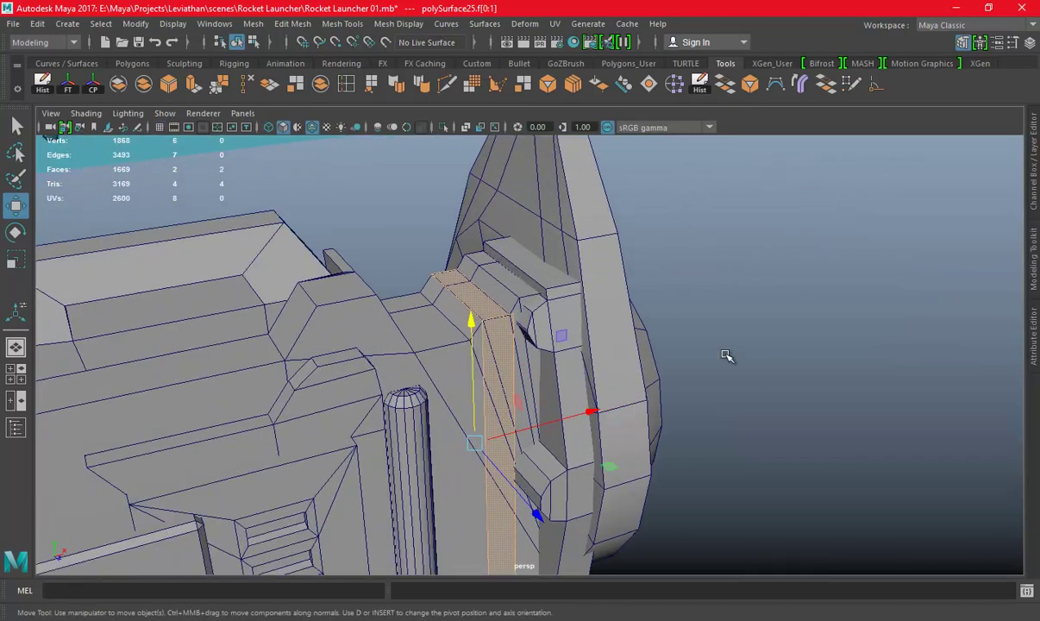
{"action": "left_click", "coordinate": [194, 84]}
{"action": "mouse_move", "coordinate": [557, 362]}
{"action": "left_mouse_down", "text": "alt"}
{"action": "mouse_move", "coordinate": [565, 483]}
{"action": "mouse_move", "coordinate": [598, 372]}
{"action": "left_mouse_up", "text": "alt"}
Delete the extruded strip's unneeded top face
{"action": "left_click", "coordinate": [495, 293]}
{"action": "left_click", "coordinate": [494, 293]}
{"action": "mouse_move", "coordinate": [494, 293]}
{"action": "left_mouse_down", "text": "alt"}
{"action": "mouse_move", "coordinate": [661, 390]}
{"action": "mouse_move", "coordinate": [668, 441]}
{"action": "mouse_move", "coordinate": [449, 391]}
{"action": "mouse_move", "coordinate": [598, 418]}
{"action": "mouse_move", "coordinate": [573, 397]}
{"action": "mouse_move", "coordinate": [559, 338]}
{"action": "mouse_move", "coordinate": [473, 263]}
{"action": "mouse_move", "coordinate": [520, 329]}
{"action": "mouse_move", "coordinate": [506, 352]}
{"action": "mouse_move", "coordinate": [582, 342]}
{"action": "left_mouse_up", "text": "alt"}
{"action": "key", "text": "e"}
{"action": "key", "text": "r"}
{"action": "left_click", "coordinate": [473, 264]}
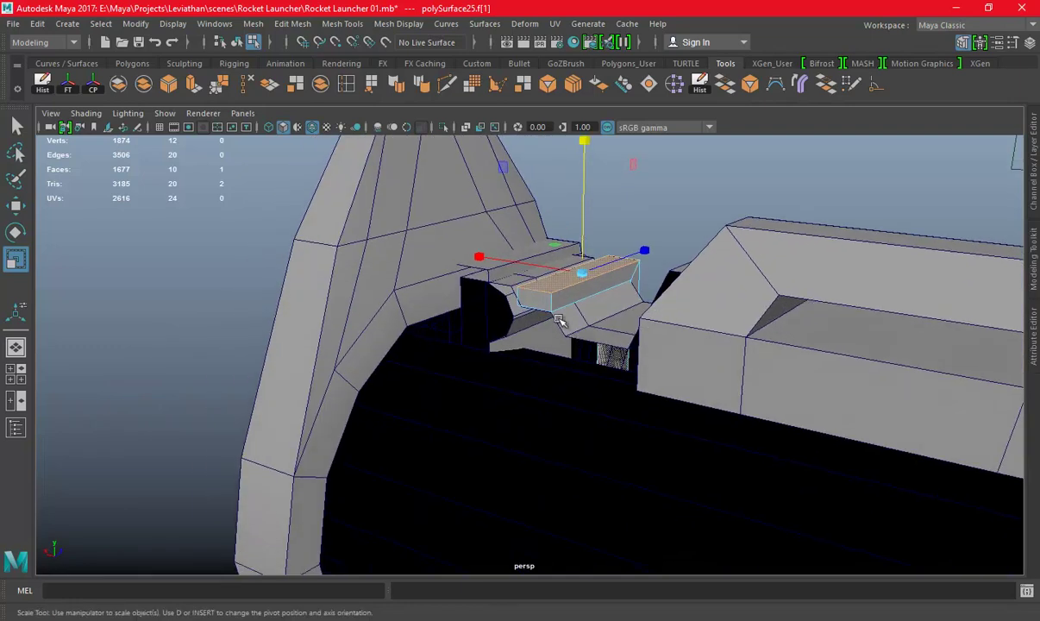
{"action": "key", "text": "Delete"}
{"action": "left_click_drag", "start_coordinate": [688, 280], "coordinate": [491, 301], "text": "alt"}
Bevel the corner edge where the strip bends and show the Channel Box
{"action": "right_click_drag", "start_coordinate": [694, 228], "coordinate": [707, 164]}
{"action": "left_click", "coordinate": [469, 302]}
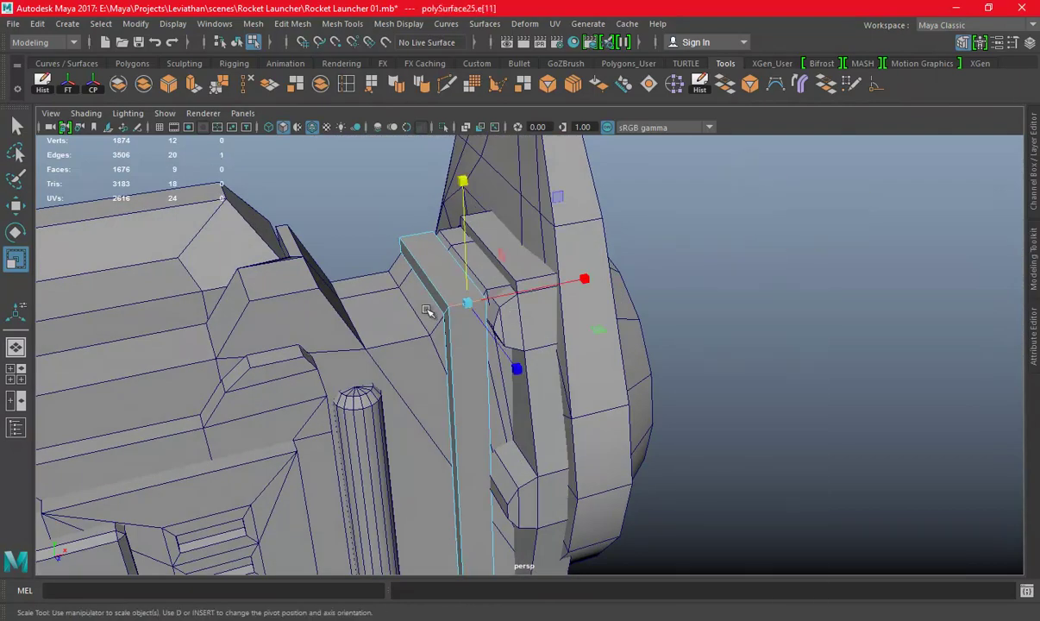
{"action": "left_click_drag", "start_coordinate": [429, 309], "coordinate": [222, 116], "text": "alt"}
{"action": "left_click", "coordinate": [169, 84]}
{"action": "left_click_drag", "start_coordinate": [483, 310], "coordinate": [613, 301], "text": "alt"}
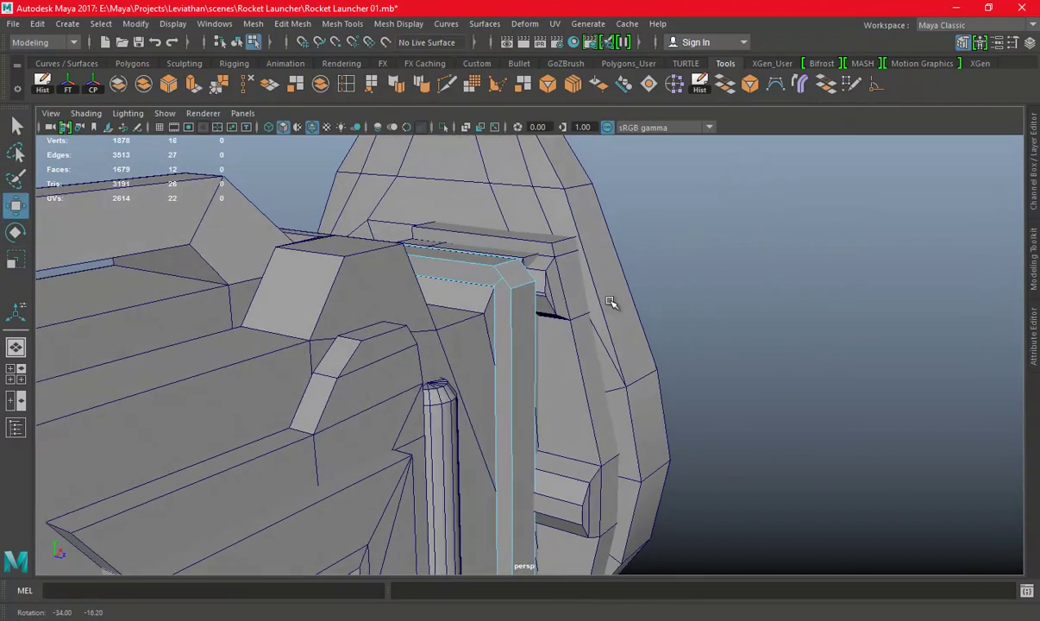
{"action": "key", "text": "ctrl+a"}
Set the bevel's Fraction in the Channel Box and return to object selection
{"action": "left_click", "coordinate": [865, 152]}
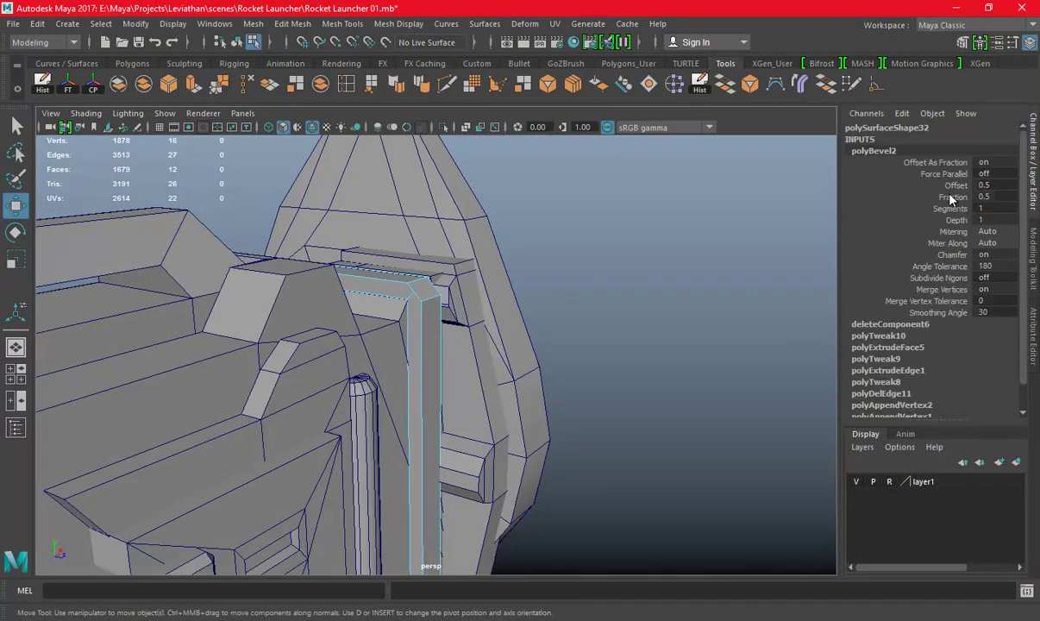
{"action": "left_click", "coordinate": [900, 196]}
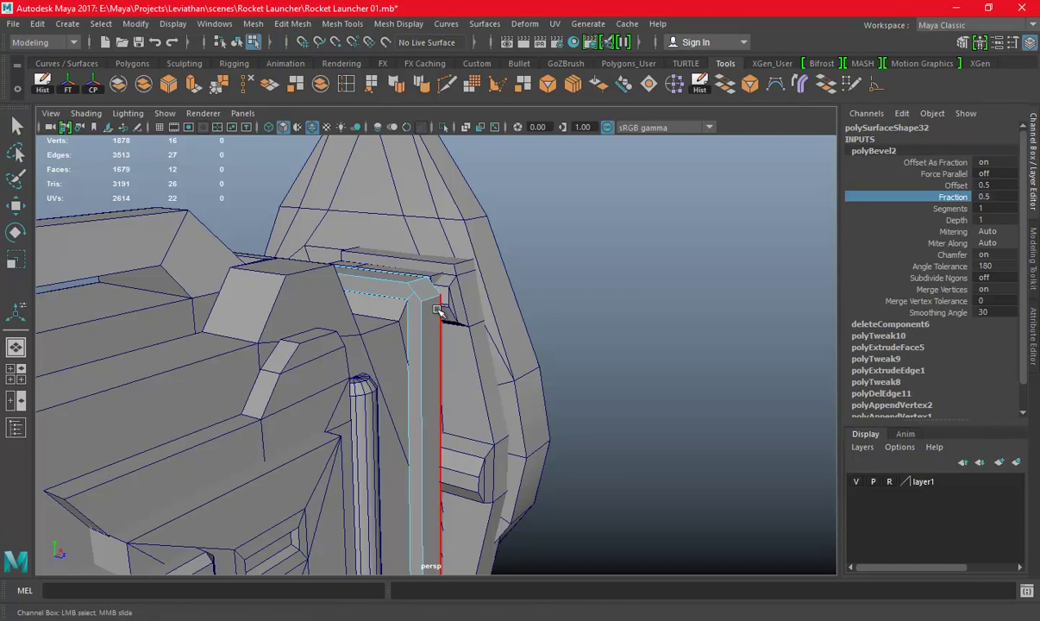
{"action": "key", "text": "F8"}
{"action": "left_click", "coordinate": [608, 162]}
{"action": "key", "text": "ctrl+a"}
Select the bent strip and isolate it in the viewport
{"action": "mouse_move", "coordinate": [552, 298]}
{"action": "left_mouse_down", "text": "alt"}
{"action": "mouse_move", "coordinate": [582, 286]}
{"action": "mouse_move", "coordinate": [506, 320]}
{"action": "left_mouse_up", "text": "alt"}
{"action": "left_click", "coordinate": [503, 333]}
{"action": "right_click_drag", "start_coordinate": [477, 328], "coordinate": [438, 138], "text": "alt"}
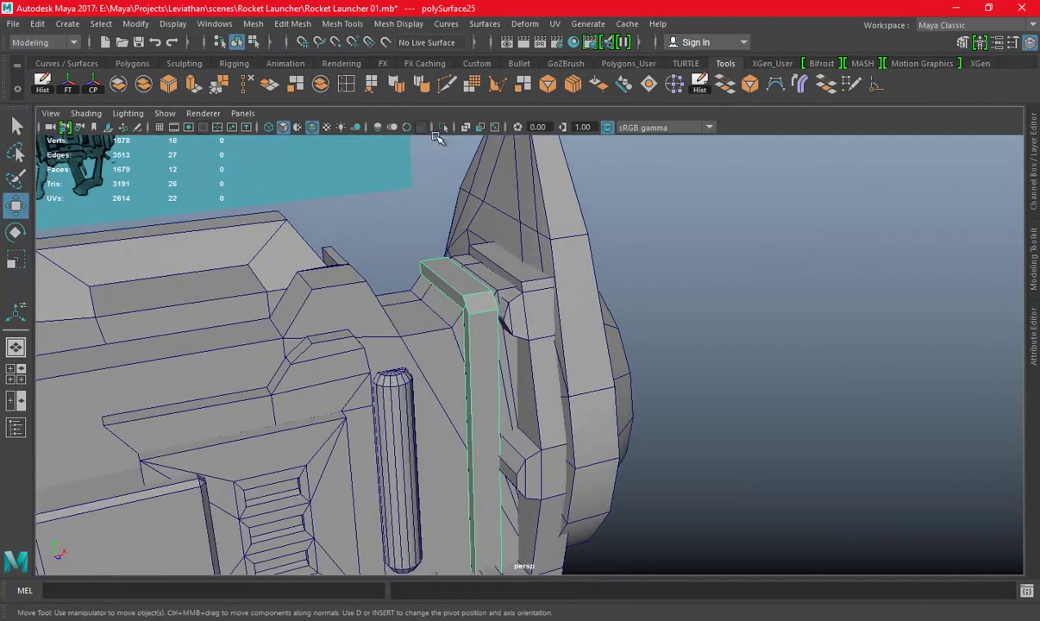
{"action": "left_click", "coordinate": [441, 126]}
{"action": "left_click_drag", "start_coordinate": [643, 284], "coordinate": [687, 239], "text": "alt"}
Delete the strip's two inward-facing faces and its bottom end-cap face
{"action": "key", "text": "F11"}
{"action": "left_click", "coordinate": [610, 314]}
{"action": "left_click_drag", "start_coordinate": [610, 313], "coordinate": [548, 265], "text": "alt"}
{"action": "left_click", "coordinate": [548, 265], "text": "shift"}
{"action": "key", "text": "Delete"}
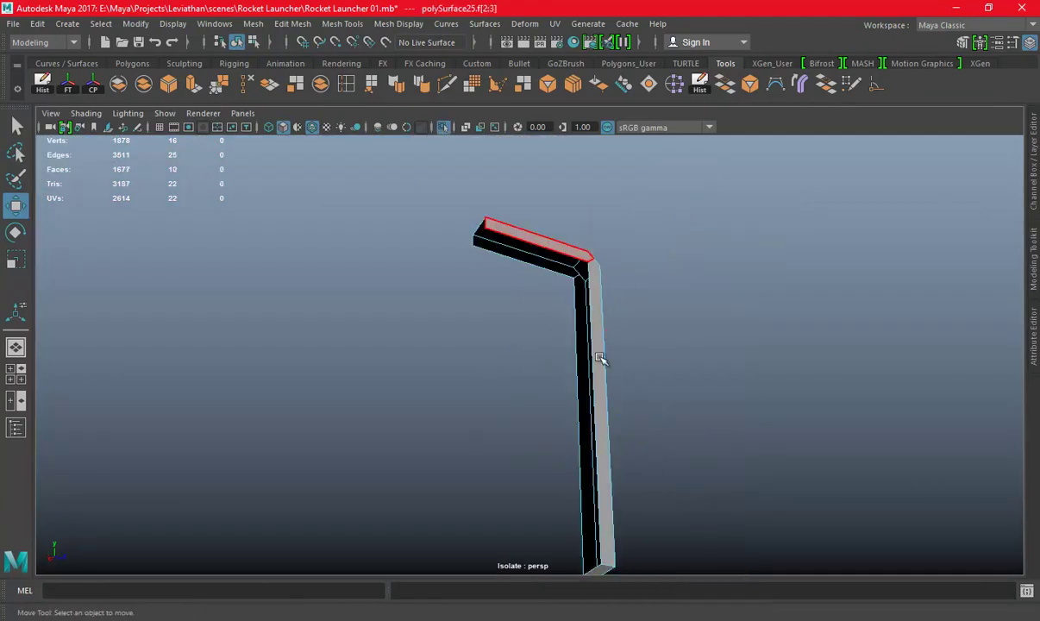
{"action": "mouse_move", "coordinate": [598, 418]}
{"action": "left_mouse_down", "text": "alt"}
{"action": "mouse_move", "coordinate": [557, 245]}
{"action": "mouse_move", "coordinate": [528, 399]}
{"action": "left_mouse_up", "text": "alt"}
{"action": "left_click", "coordinate": [532, 368]}
{"action": "key", "text": "Delete"}
Turn off Isolate Select to show the full launcher with the strip
{"action": "mouse_move", "coordinate": [612, 216]}
{"action": "left_mouse_down", "text": "alt"}
{"action": "mouse_move", "coordinate": [638, 379]}
{"action": "mouse_move", "coordinate": [539, 327]}
{"action": "mouse_move", "coordinate": [527, 343]}
{"action": "mouse_move", "coordinate": [520, 293]}
{"action": "mouse_move", "coordinate": [561, 284]}
{"action": "left_mouse_up", "text": "alt"}
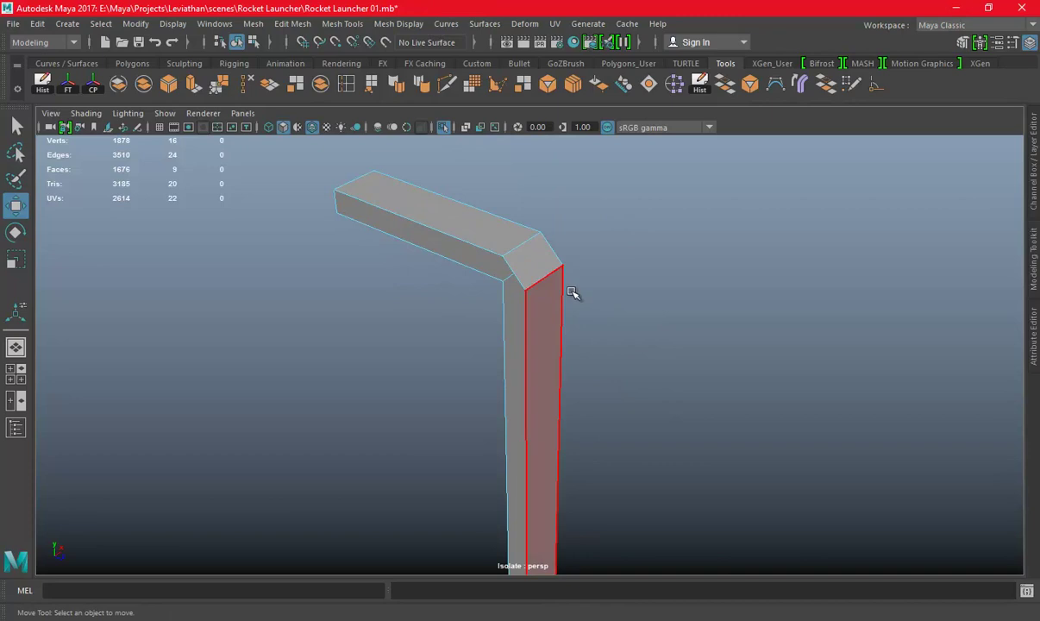
{"action": "right_click_drag", "start_coordinate": [534, 284], "coordinate": [560, 196]}
{"action": "left_click", "coordinate": [441, 126]}
{"action": "mouse_move", "coordinate": [569, 328]}
{"action": "left_mouse_down", "text": "alt"}
{"action": "mouse_move", "coordinate": [606, 325]}
{"action": "mouse_move", "coordinate": [701, 445]}
{"action": "mouse_move", "coordinate": [542, 405]}
{"action": "left_mouse_up", "text": "alt"}
{"action": "key", "text": "space"}
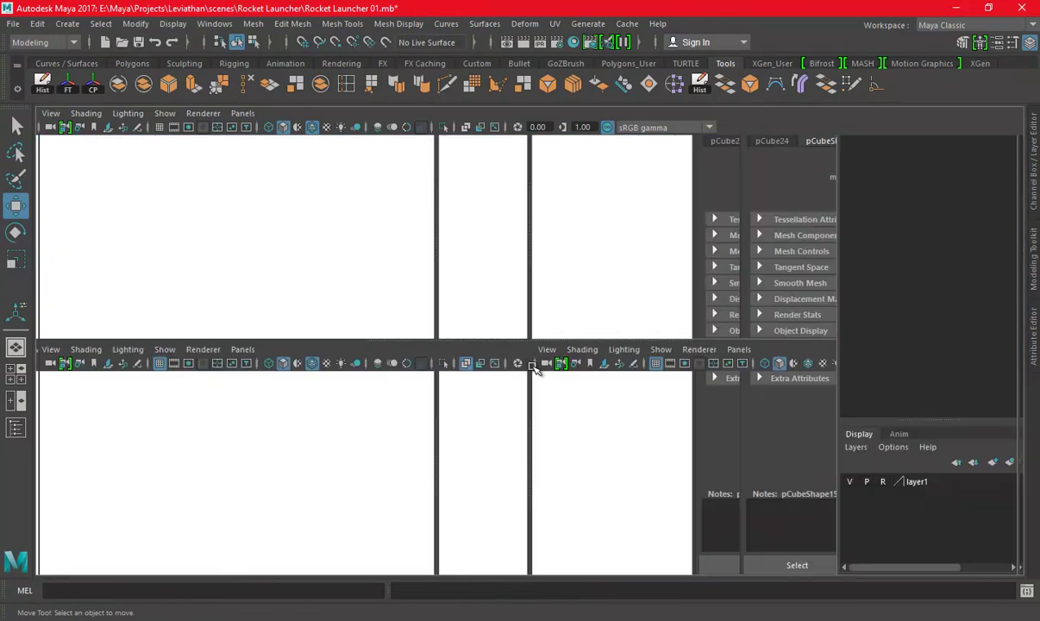
{"action": "key", "text": "space"}
{"action": "mouse_move", "coordinate": [448, 303]}
{"action": "right_mouse_down", "text": "alt"}
{"action": "mouse_move", "coordinate": [512, 319]}
{"action": "mouse_move", "coordinate": [511, 270]}
{"action": "right_mouse_up", "text": "alt"}
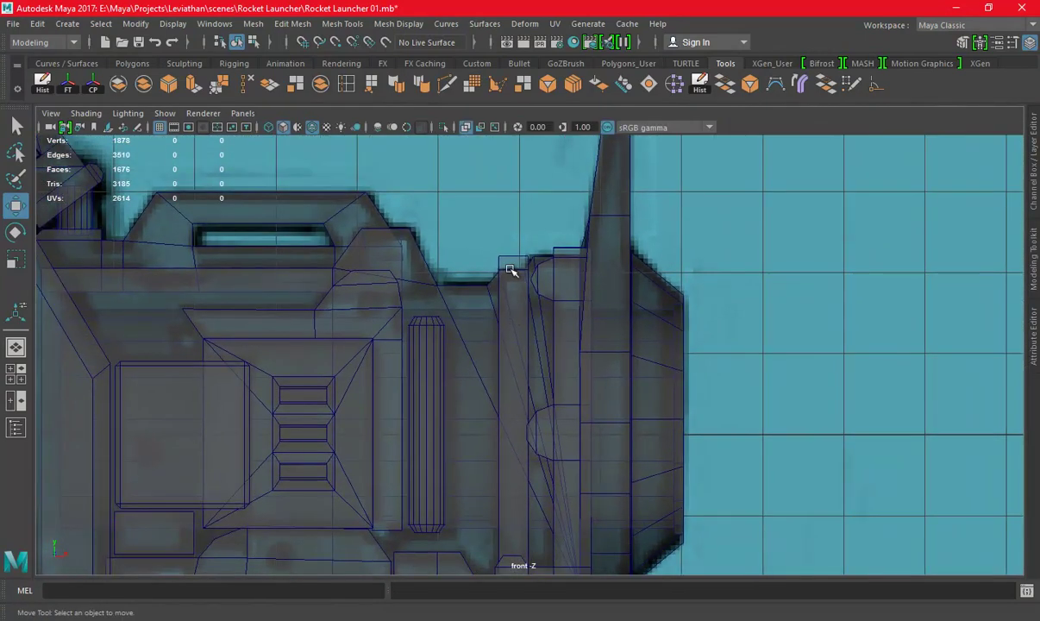
{"action": "right_click_drag", "start_coordinate": [484, 226], "coordinate": [409, 157]}
{"action": "left_click_drag", "start_coordinate": [466, 204], "coordinate": [548, 297]}
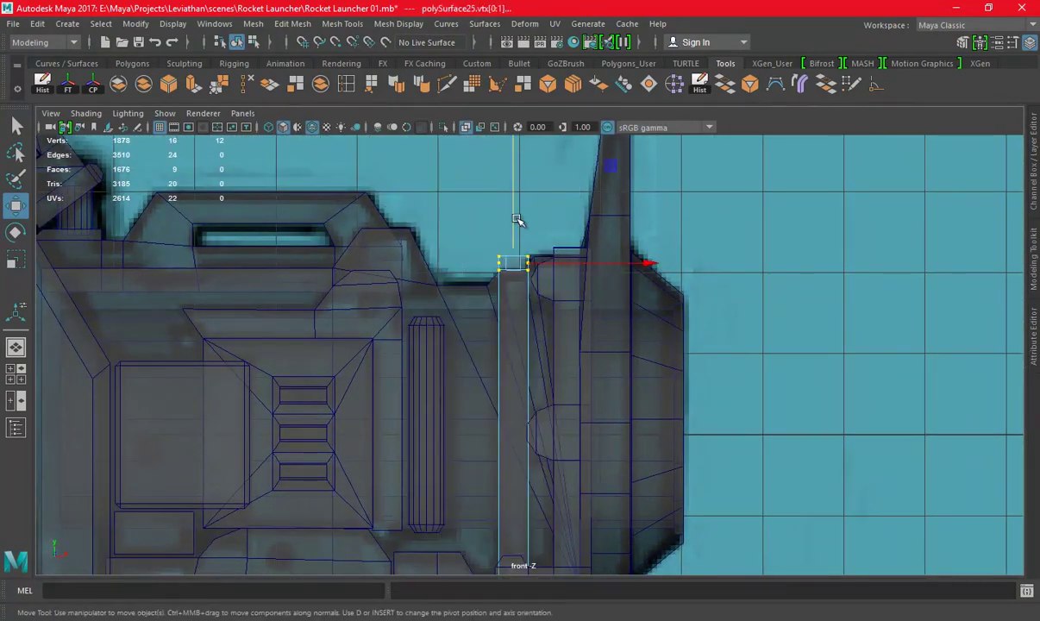
{"action": "key", "text": "space"}
{"action": "key", "text": "space"}
{"action": "mouse_move", "coordinate": [715, 288]}
{"action": "left_mouse_down", "text": "alt"}
{"action": "mouse_move", "coordinate": [506, 267]}
{"action": "mouse_move", "coordinate": [446, 188]}
{"action": "mouse_move", "coordinate": [450, 212]}
{"action": "mouse_move", "coordinate": [462, 214]}
{"action": "left_mouse_up", "text": "alt"}
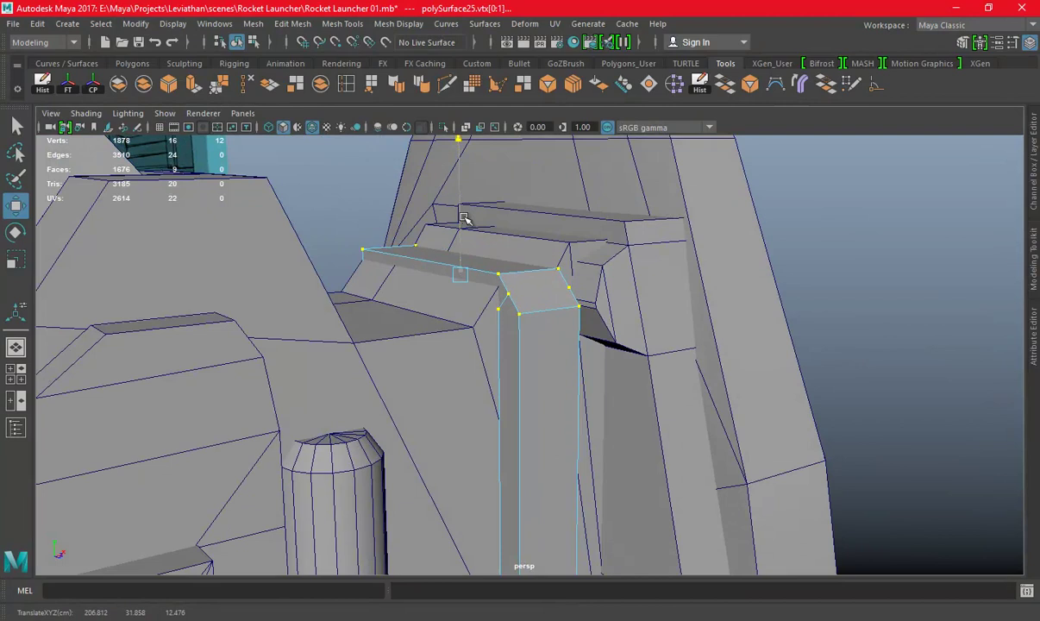
{"action": "mouse_move", "coordinate": [535, 333]}
{"action": "left_mouse_down", "text": "alt"}
{"action": "mouse_move", "coordinate": [829, 269]}
{"action": "mouse_move", "coordinate": [772, 295]}
{"action": "mouse_move", "coordinate": [511, 318]}
{"action": "left_mouse_up", "text": "alt"}
{"action": "left_click", "coordinate": [829, 269]}
{"action": "key", "text": "space"}
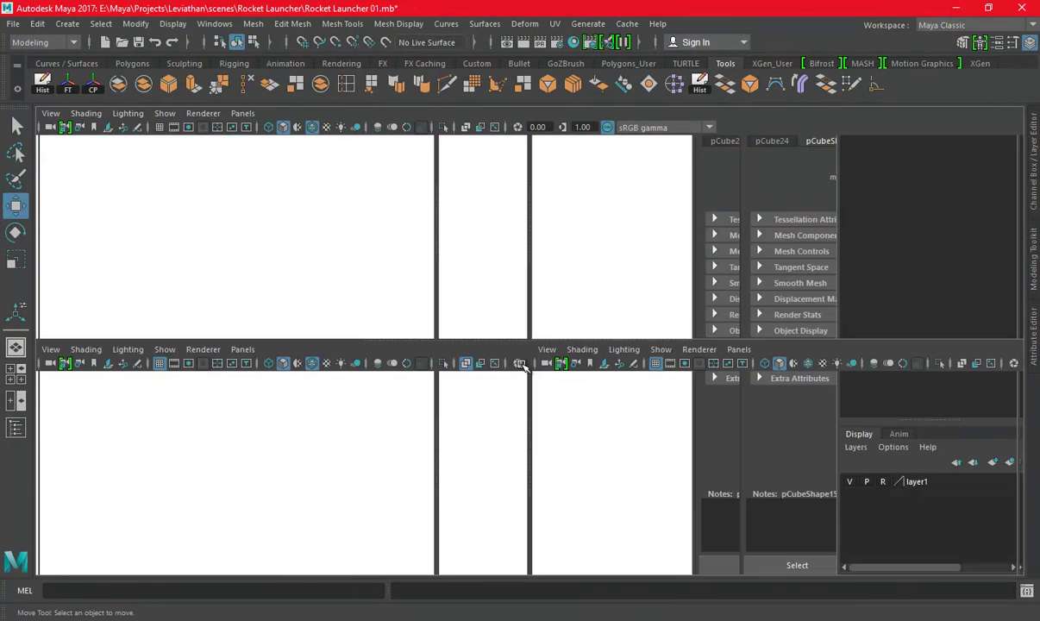
{"action": "key", "text": "space"}
{"action": "scroll", "coordinate": [480, 385], "scroll_direction": "down", "scroll_amount": 3}
{"action": "scroll", "coordinate": [483, 286], "scroll_direction": "up", "scroll_amount": 2}
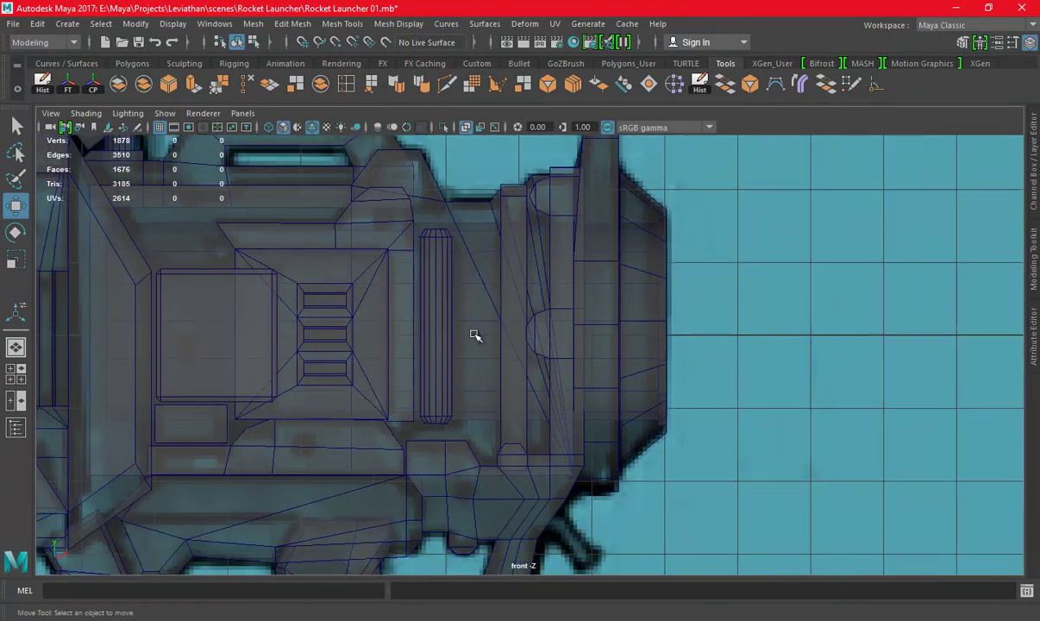
{"action": "scroll", "coordinate": [475, 336], "scroll_direction": "up", "scroll_amount": 2}
{"action": "scroll", "coordinate": [625, 388], "scroll_direction": "down", "scroll_amount": 3}
{"action": "scroll", "coordinate": [578, 327], "scroll_direction": "up", "scroll_amount": 2}
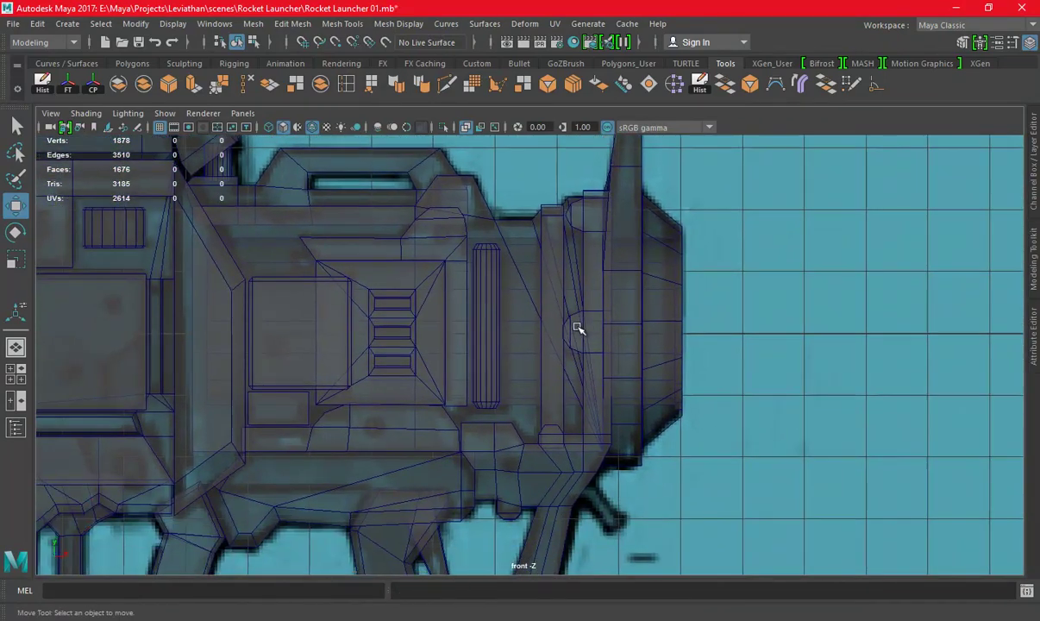
{"action": "key", "text": "space"}
{"action": "key", "text": "space"}
{"action": "mouse_move", "coordinate": [576, 278]}
{"action": "left_mouse_down", "text": "alt"}
{"action": "mouse_move", "coordinate": [590, 372]}
{"action": "mouse_move", "coordinate": [438, 336]}
{"action": "mouse_move", "coordinate": [562, 362]}
{"action": "left_mouse_up", "text": "alt"}
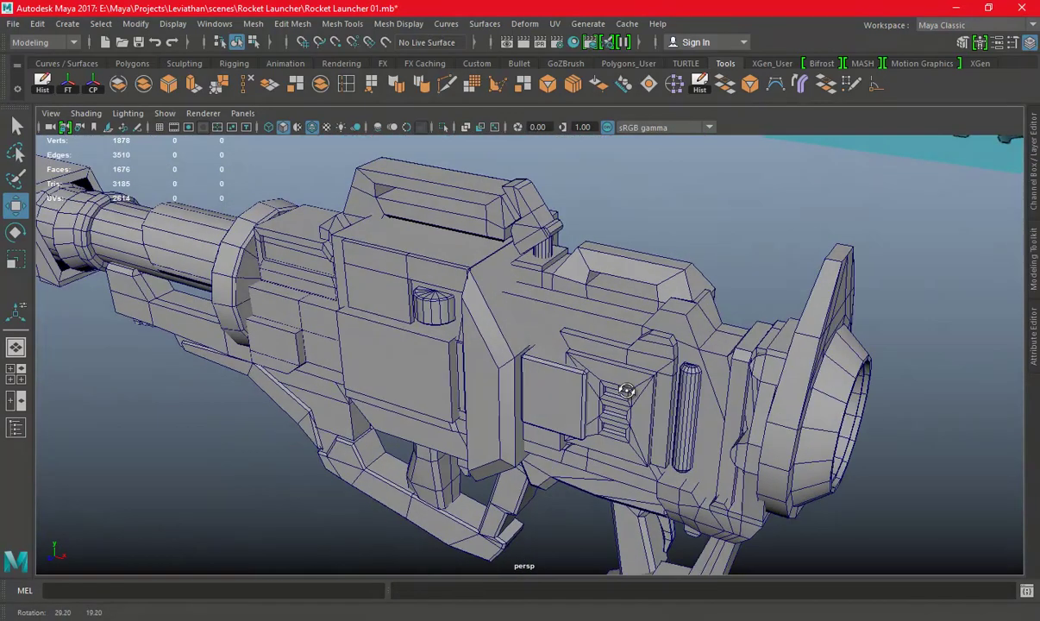
{"action": "key", "text": "space"}
{"action": "key", "text": "space"}
{"action": "scroll", "coordinate": [453, 400], "scroll_direction": "down", "scroll_amount": 1}
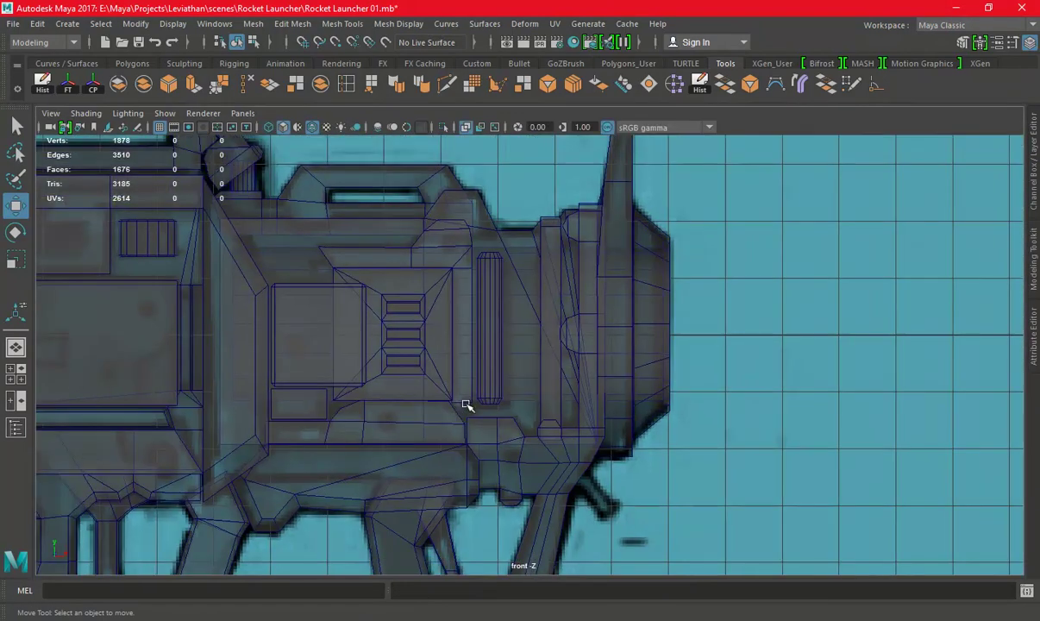
{"action": "scroll", "coordinate": [473, 398], "scroll_direction": "down", "scroll_amount": 1}
{"action": "middle_click_drag", "start_coordinate": [376, 378], "coordinate": [418, 413], "text": "alt"}
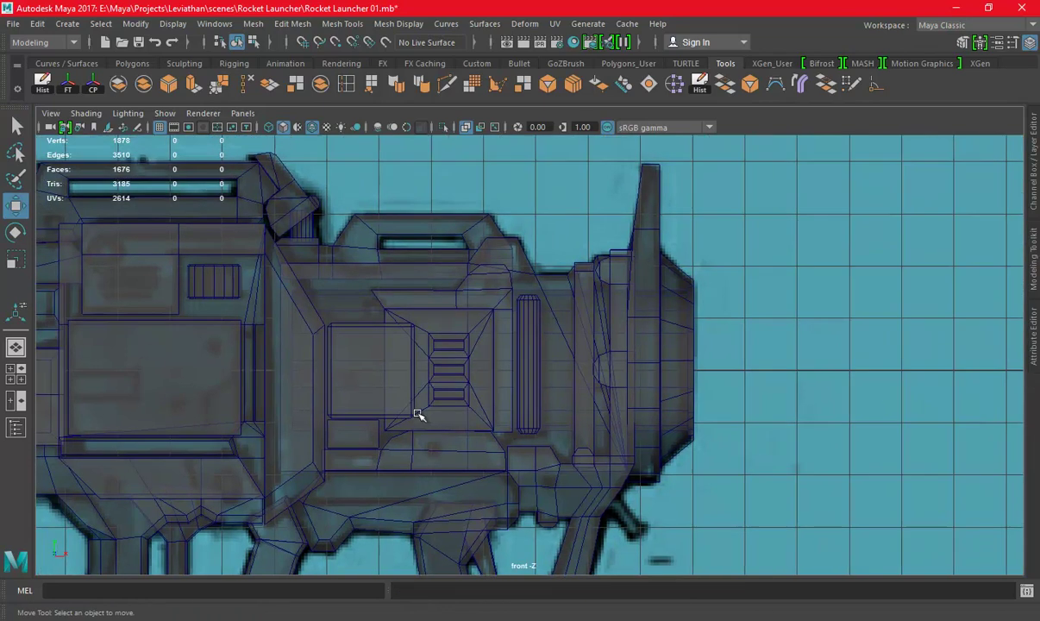
{"action": "mouse_move", "coordinate": [273, 356]}
{"action": "middle_mouse_down", "text": "alt"}
{"action": "mouse_move", "coordinate": [417, 369]}
{"action": "mouse_move", "coordinate": [515, 361]}
{"action": "middle_mouse_up", "text": "alt"}
{"action": "key", "text": "space"}
{"action": "mouse_move", "coordinate": [603, 259]}
{"action": "left_mouse_down", "text": "alt"}
{"action": "mouse_move", "coordinate": [367, 263]}
{"action": "mouse_move", "coordinate": [572, 278]}
{"action": "mouse_move", "coordinate": [529, 302]}
{"action": "left_mouse_up", "text": "alt"}
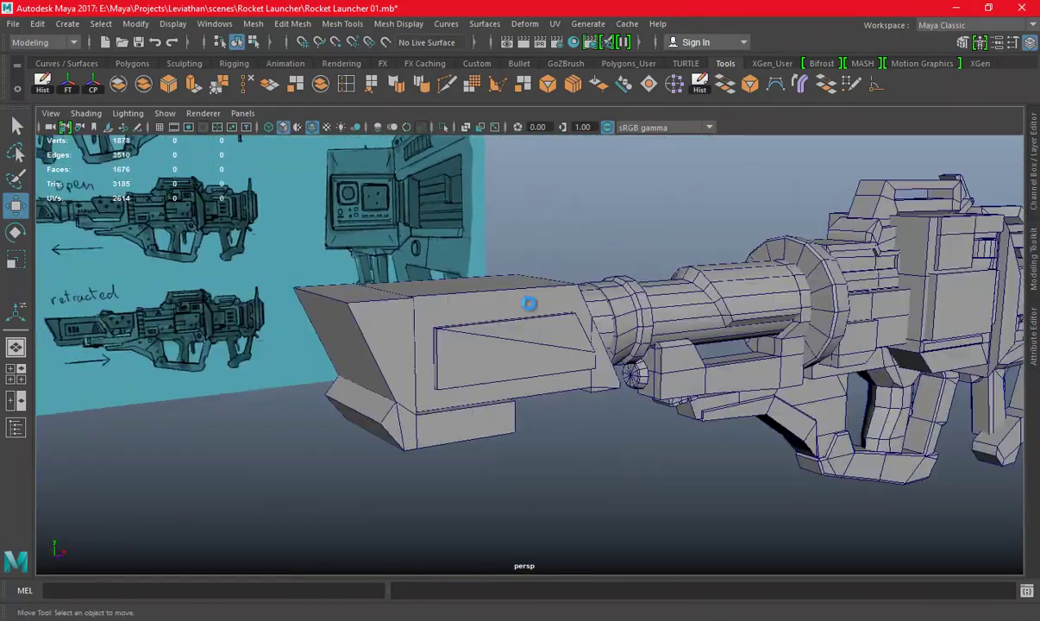
Create a polygon cube and move it toward the grip sketch under the barrel
{"action": "key", "text": "space"}
{"action": "key", "text": "space"}
{"action": "middle_click_drag", "start_coordinate": [449, 382], "coordinate": [511, 279], "text": "alt"}
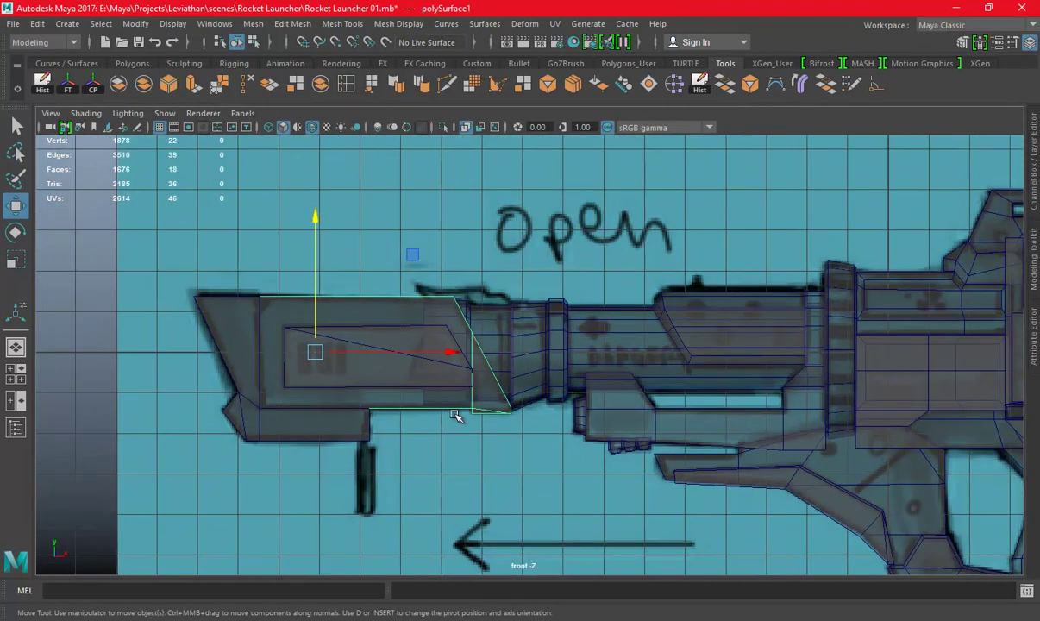
{"action": "left_click", "coordinate": [131, 63]}
{"action": "left_click", "coordinate": [42, 84]}
{"action": "scroll", "coordinate": [594, 339], "scroll_direction": "down", "scroll_amount": 3}
{"action": "key", "text": "r"}
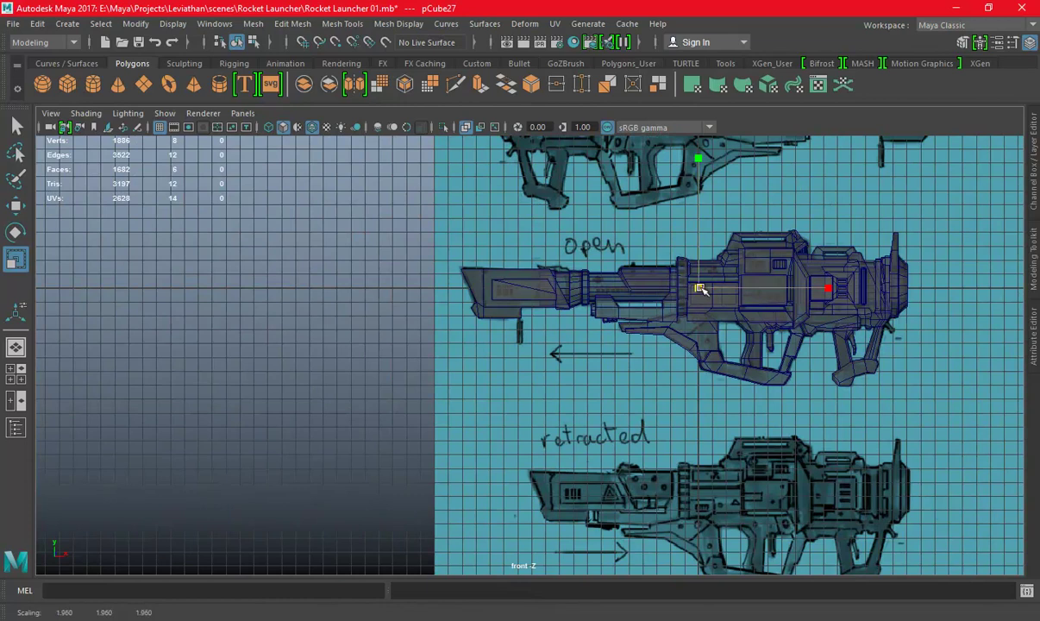
{"action": "key", "text": "w"}
{"action": "left_click_drag", "start_coordinate": [711, 288], "coordinate": [589, 344]}
{"action": "scroll", "coordinate": [575, 345], "scroll_direction": "up", "scroll_amount": 2}
{"action": "scroll", "coordinate": [552, 336], "scroll_direction": "up", "scroll_amount": 2}
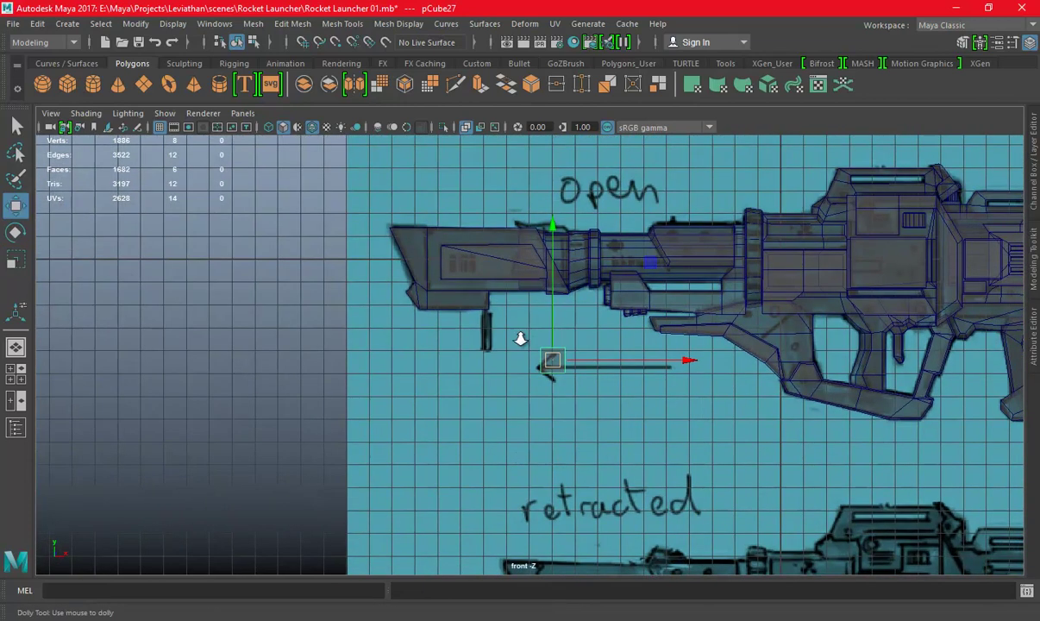
{"action": "scroll", "coordinate": [528, 325], "scroll_direction": "up", "scroll_amount": 2}
{"action": "scroll", "coordinate": [418, 364], "scroll_direction": "up", "scroll_amount": 2}
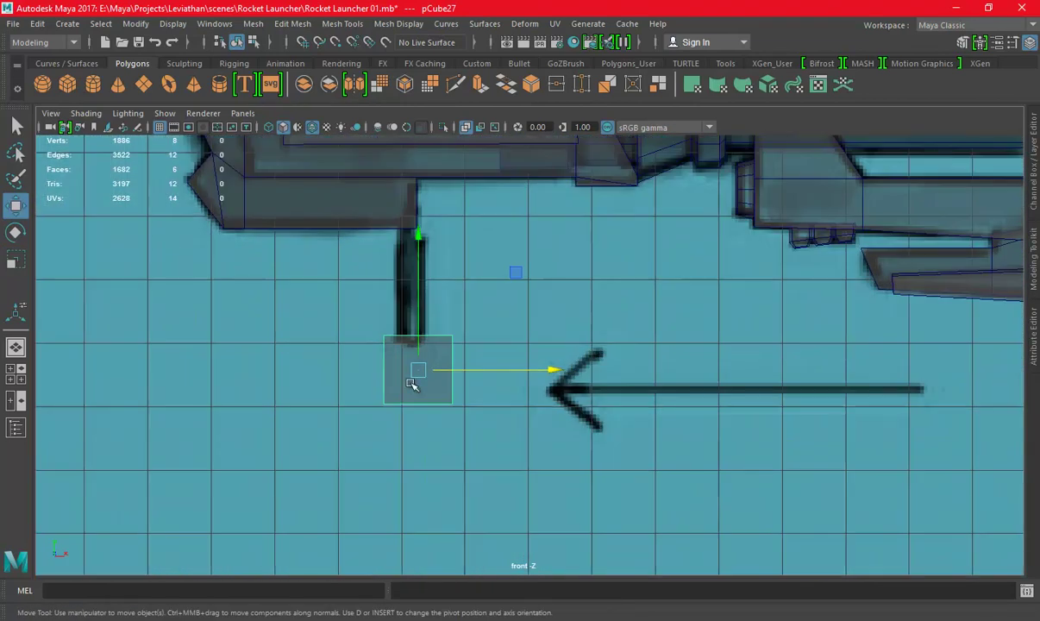
{"action": "scroll", "coordinate": [405, 371], "scroll_direction": "up", "scroll_amount": 2}
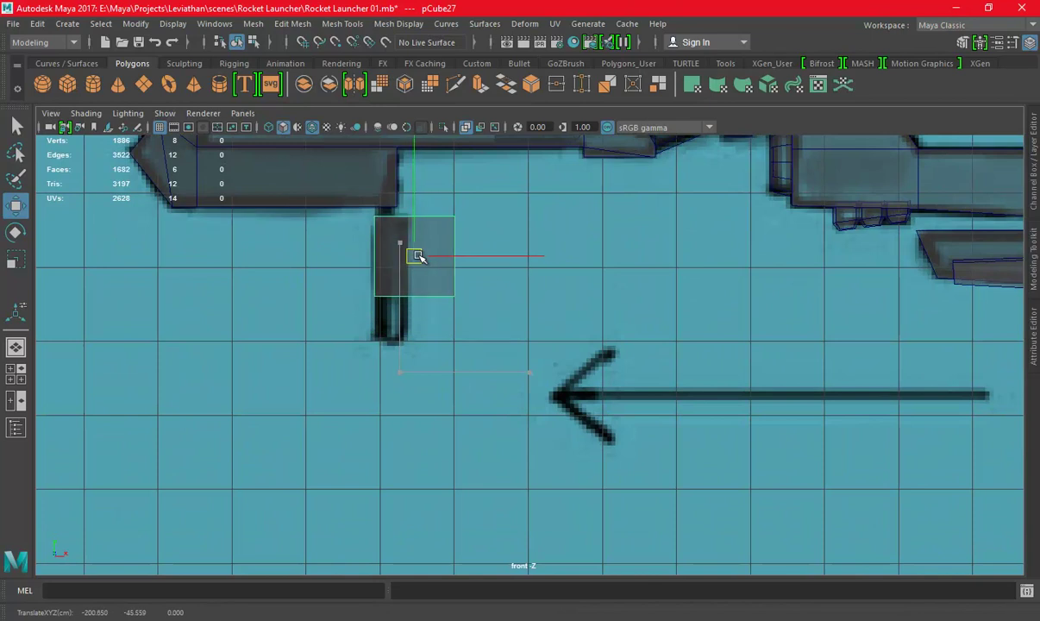
{"action": "scroll", "coordinate": [417, 256], "scroll_direction": "down", "scroll_amount": 2}
{"action": "scroll", "coordinate": [494, 272], "scroll_direction": "down", "scroll_amount": 2}
{"action": "scroll", "coordinate": [538, 323], "scroll_direction": "down", "scroll_amount": 2}
{"action": "mouse_move", "coordinate": [577, 404]}
{"action": "middle_mouse_down", "text": "alt"}
{"action": "mouse_move", "coordinate": [578, 162]}
{"action": "mouse_move", "coordinate": [568, 274]}
{"action": "middle_mouse_up", "text": "alt"}
{"action": "scroll", "coordinate": [568, 274], "scroll_direction": "up", "scroll_amount": 5}
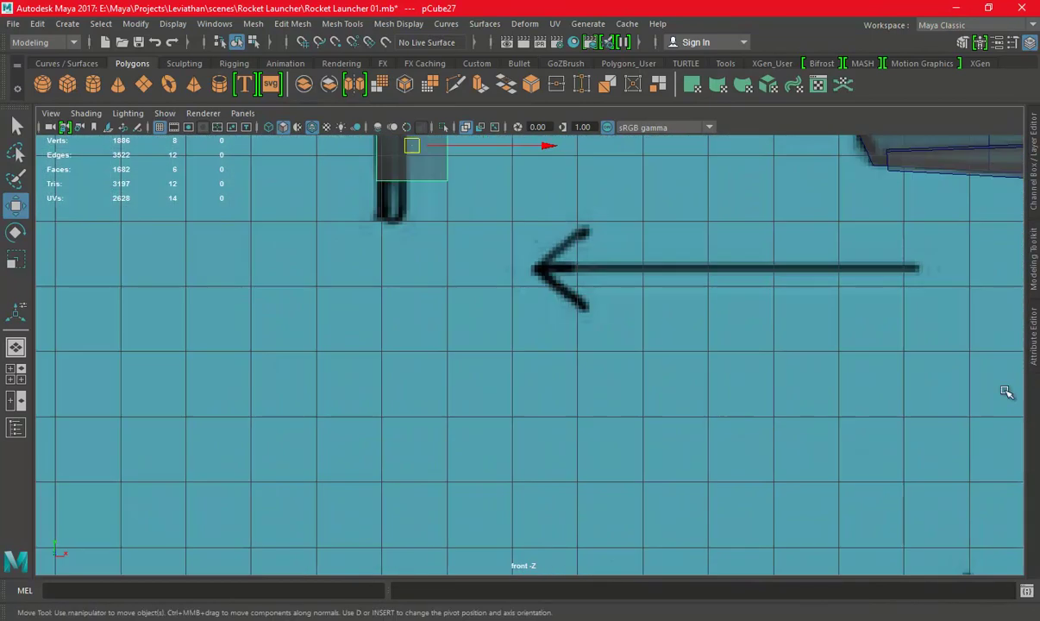
{"action": "middle_click_drag", "start_coordinate": [382, 217], "coordinate": [399, 325], "text": "alt"}
{"action": "scroll", "coordinate": [430, 263], "scroll_direction": "down", "scroll_amount": 1}
{"action": "scroll", "coordinate": [221, 230], "scroll_direction": "down", "scroll_amount": 1}
{"action": "scroll", "coordinate": [733, 432], "scroll_direction": "down", "scroll_amount": 3}
{"action": "mouse_move", "coordinate": [733, 432]}
{"action": "middle_mouse_down", "text": "alt"}
{"action": "mouse_move", "coordinate": [621, 281]}
{"action": "mouse_move", "coordinate": [553, 267]}
{"action": "mouse_move", "coordinate": [541, 376]}
{"action": "mouse_move", "coordinate": [552, 384]}
{"action": "middle_mouse_up", "text": "alt"}
Pull the cube's right vertices in and bottom vertices down into a slim upright post
{"action": "middle_click_drag", "start_coordinate": [530, 323], "coordinate": [538, 387], "text": "alt"}
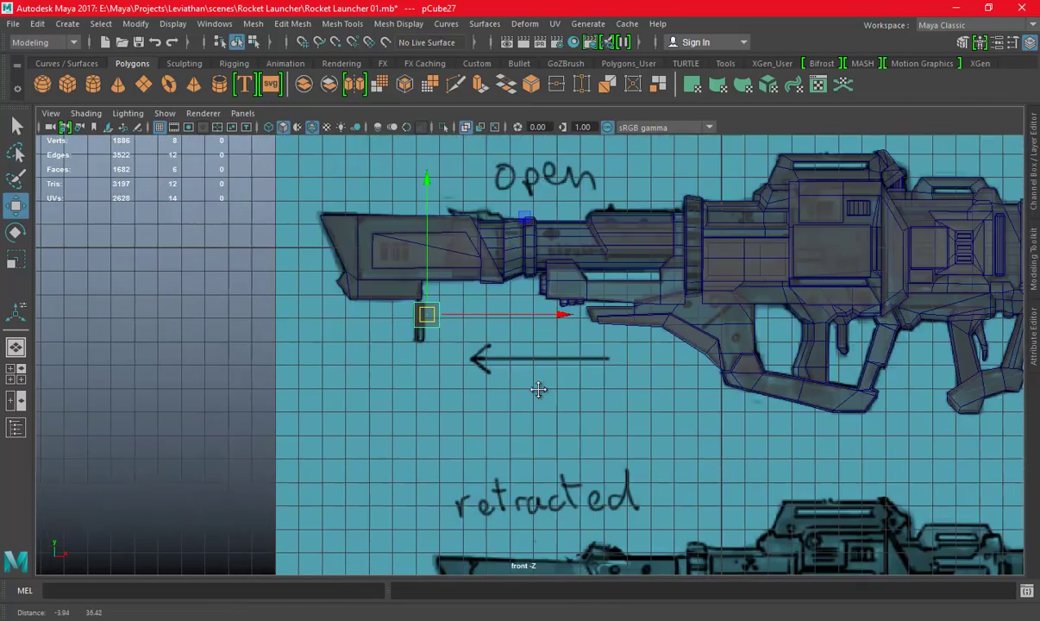
{"action": "scroll", "coordinate": [538, 387], "scroll_direction": "up", "scroll_amount": 2}
{"action": "middle_click_drag", "start_coordinate": [604, 370], "coordinate": [474, 338], "text": "alt"}
{"action": "scroll", "coordinate": [531, 345], "scroll_direction": "up", "scroll_amount": 3}
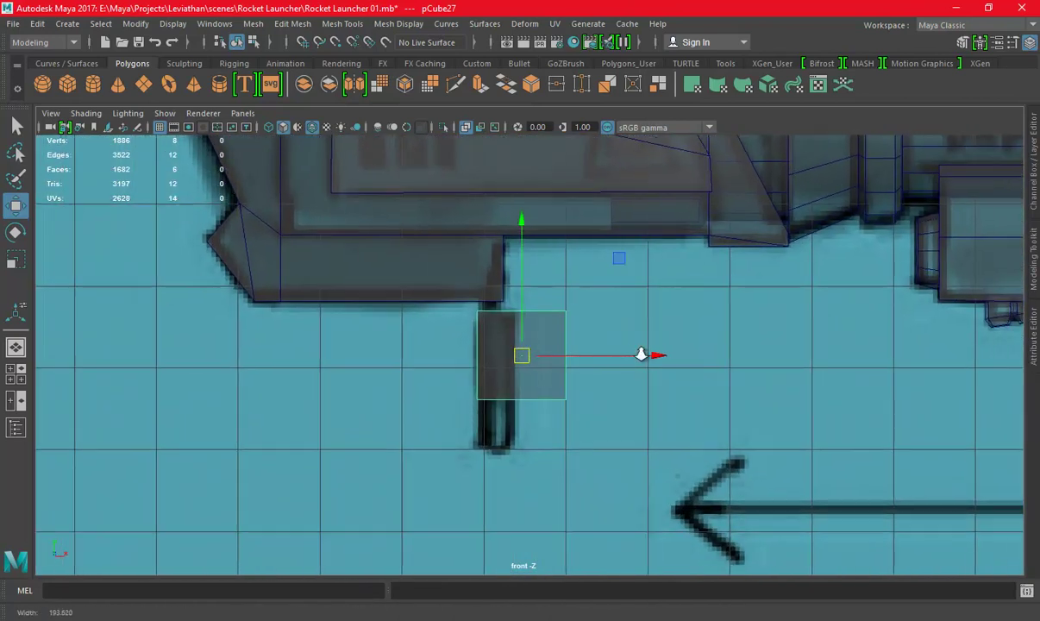
{"action": "middle_click_drag", "start_coordinate": [640, 352], "coordinate": [564, 322], "text": "alt"}
{"action": "right_click_drag", "start_coordinate": [552, 219], "coordinate": [483, 213]}
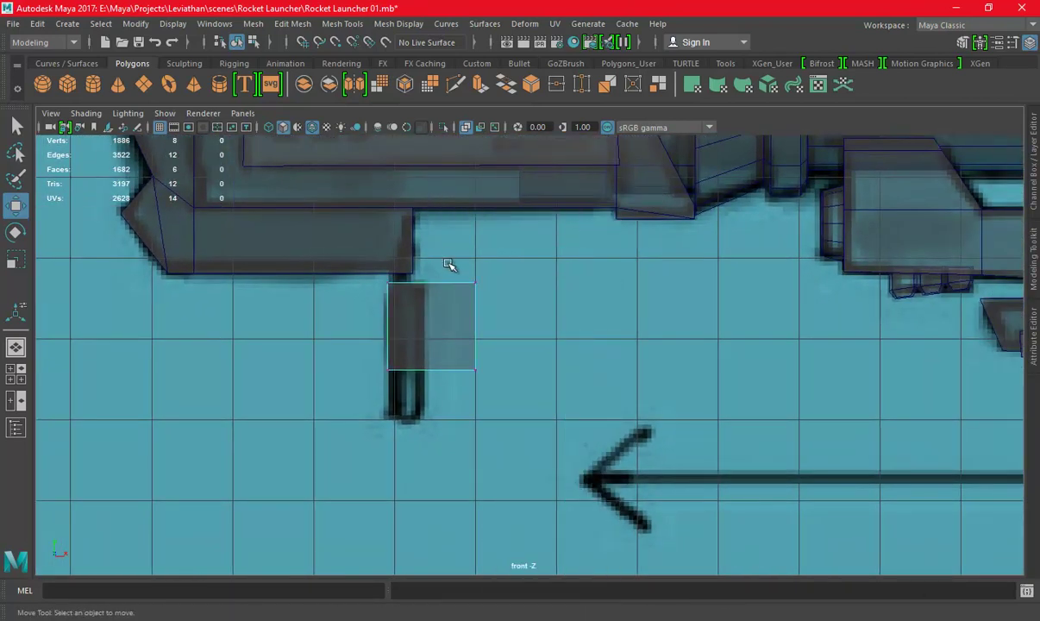
{"action": "left_click_drag", "start_coordinate": [450, 262], "coordinate": [535, 380]}
{"action": "scroll", "coordinate": [538, 345], "scroll_direction": "up", "scroll_amount": 1}
{"action": "left_click_drag", "start_coordinate": [571, 320], "coordinate": [525, 327]}
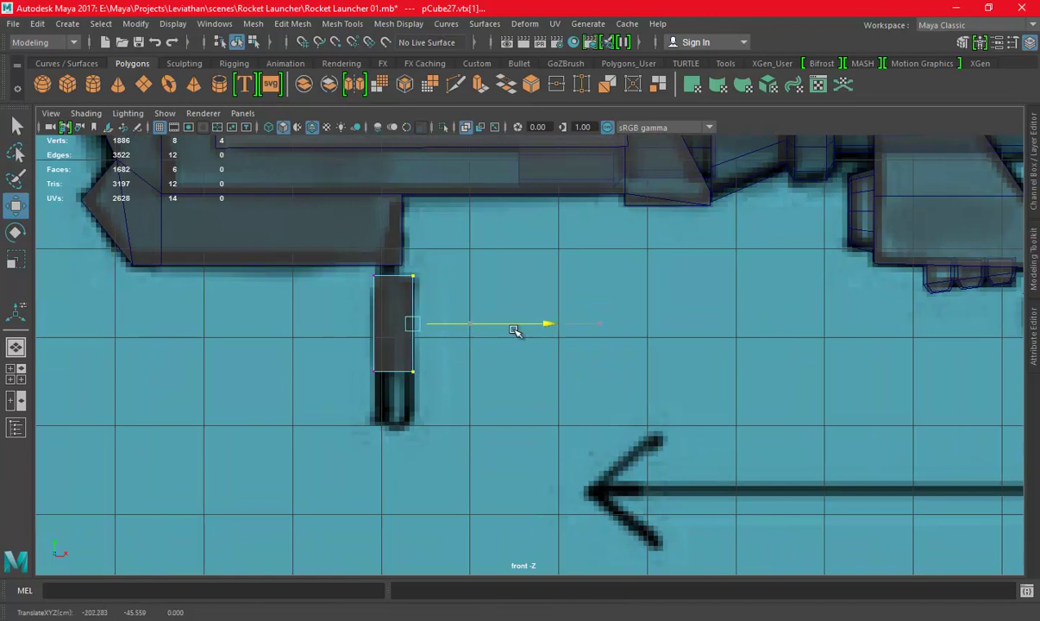
{"action": "left_click_drag", "start_coordinate": [337, 369], "coordinate": [426, 383]}
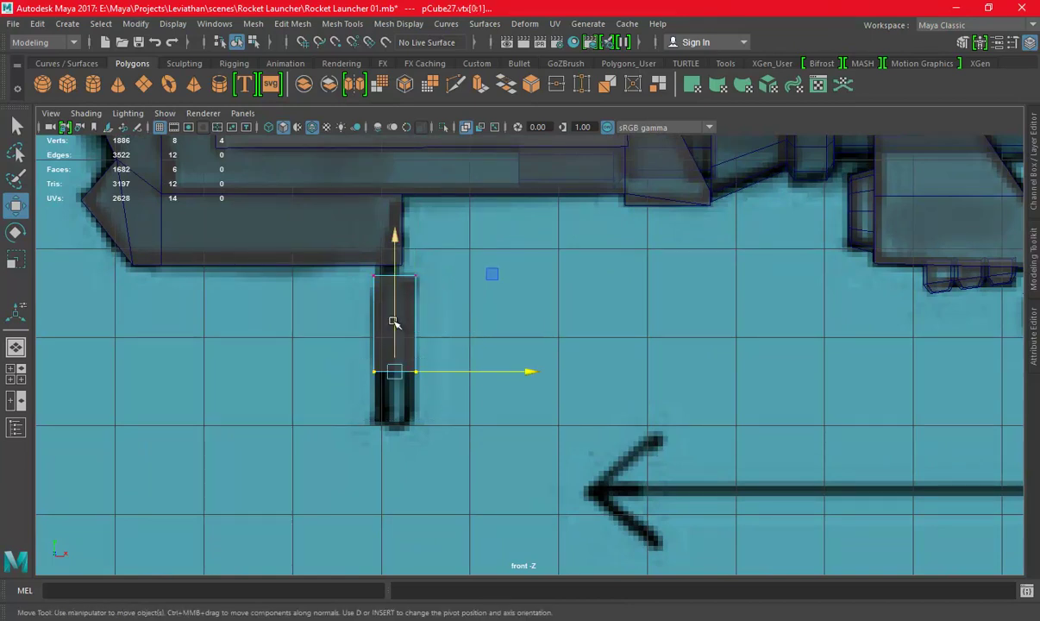
{"action": "left_click_drag", "start_coordinate": [393, 321], "coordinate": [392, 362]}
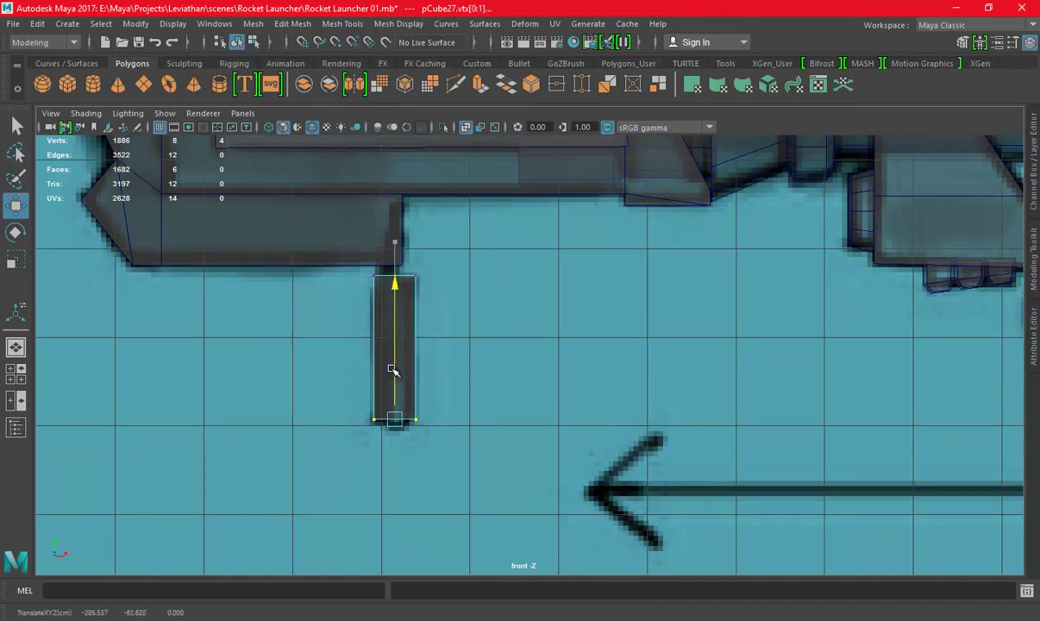
Select the box's bottom edges in perspective, then maximize the front view
{"action": "middle_click_drag", "start_coordinate": [437, 355], "coordinate": [430, 318], "text": "alt"}
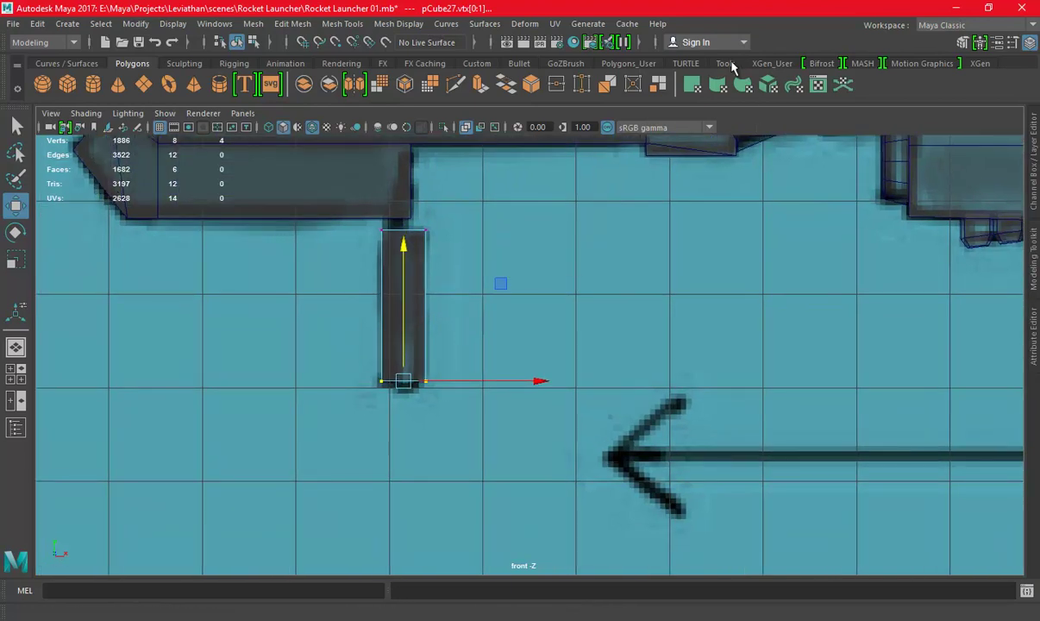
{"action": "left_click", "coordinate": [724, 63]}
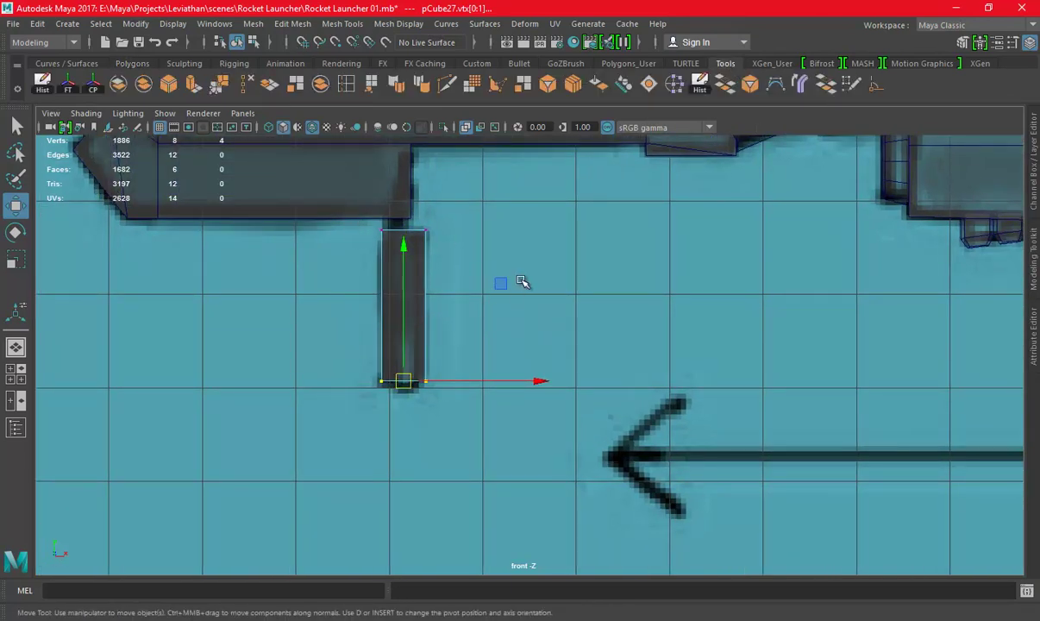
{"action": "key", "text": "space"}
{"action": "key", "text": "space"}
{"action": "key", "text": "f"}
{"action": "right_click_drag", "start_coordinate": [504, 320], "coordinate": [325, 314], "text": "alt"}
{"action": "mouse_move", "coordinate": [325, 313]}
{"action": "left_mouse_down", "text": "alt"}
{"action": "mouse_move", "coordinate": [281, 288]}
{"action": "mouse_move", "coordinate": [545, 331]}
{"action": "left_mouse_up", "text": "alt"}
{"action": "right_click_drag", "start_coordinate": [538, 294], "coordinate": [540, 181]}
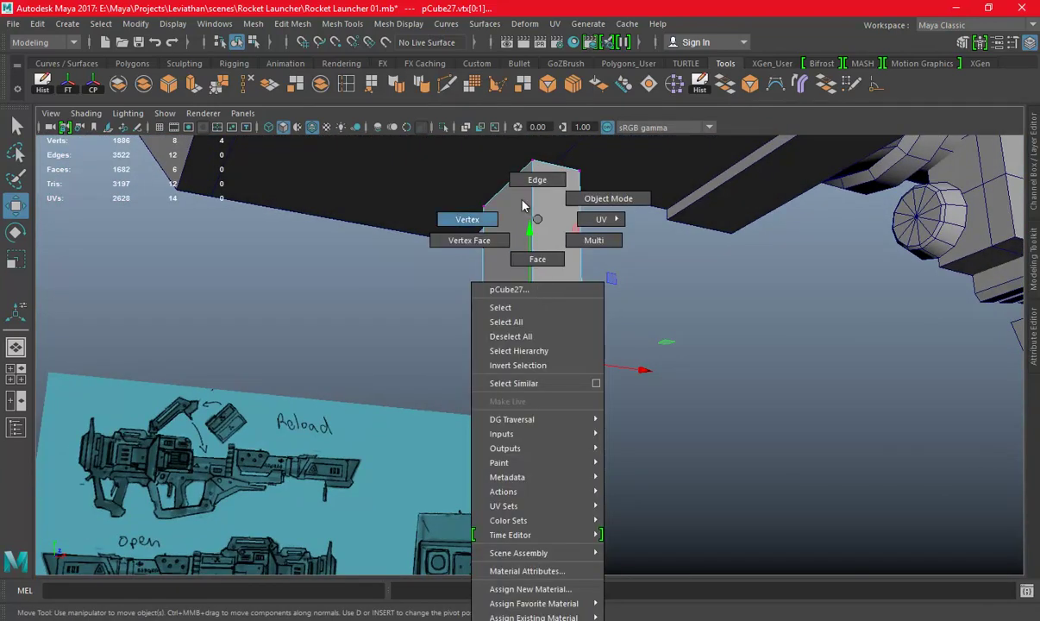
{"action": "left_click", "coordinate": [511, 336]}
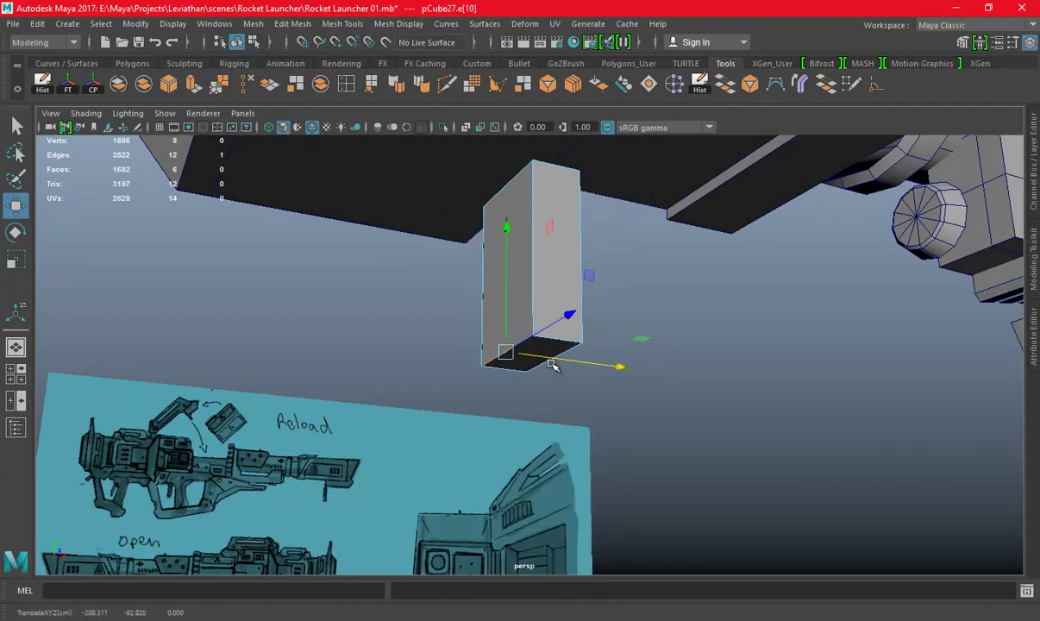
{"action": "key", "text": "space"}
{"action": "left_click_drag", "start_coordinate": [541, 368], "coordinate": [199, 376]}
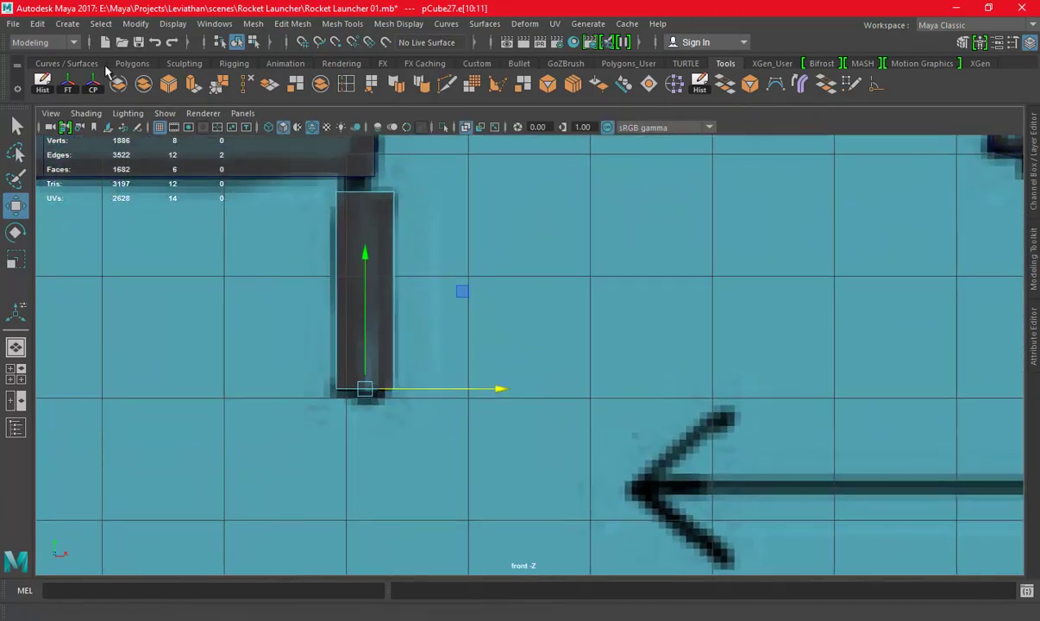
Bevel the box's bottom edges at Fraction 0.5, undoing the Offset change
{"action": "left_click", "coordinate": [178, 90]}
{"action": "left_click", "coordinate": [1032, 172]}
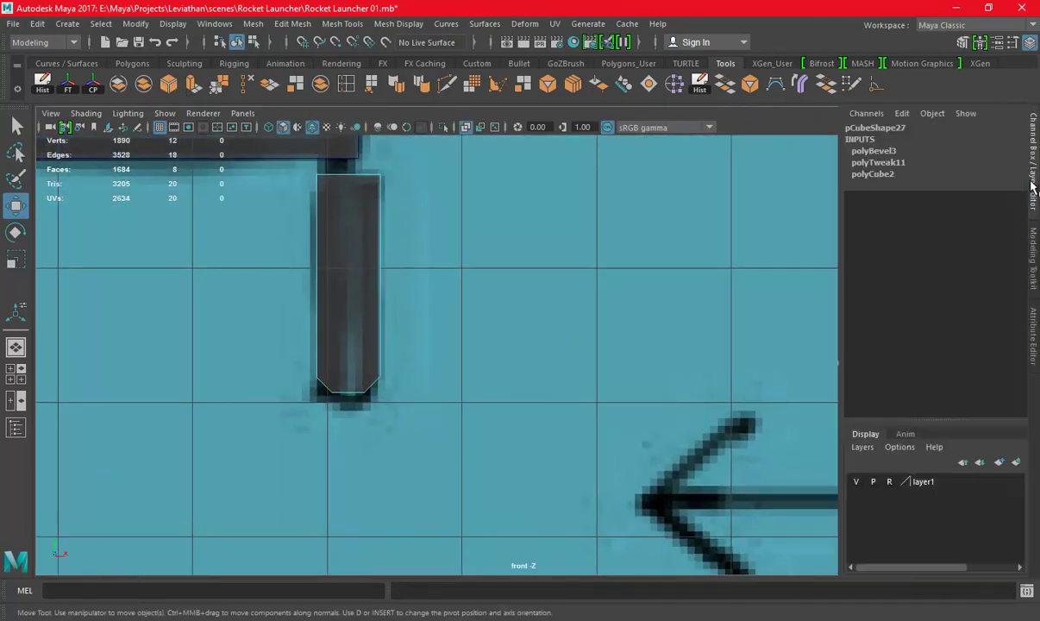
{"action": "left_click", "coordinate": [873, 151]}
{"action": "left_click", "coordinate": [964, 186]}
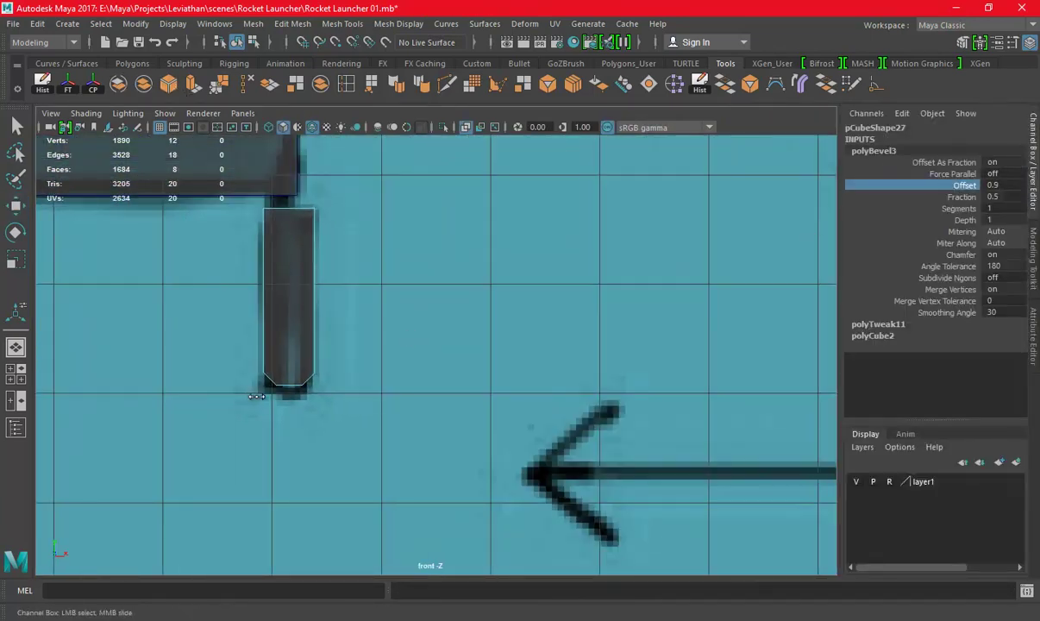
{"action": "left_click", "coordinate": [964, 201]}
{"action": "key", "text": "ctrl+z"}
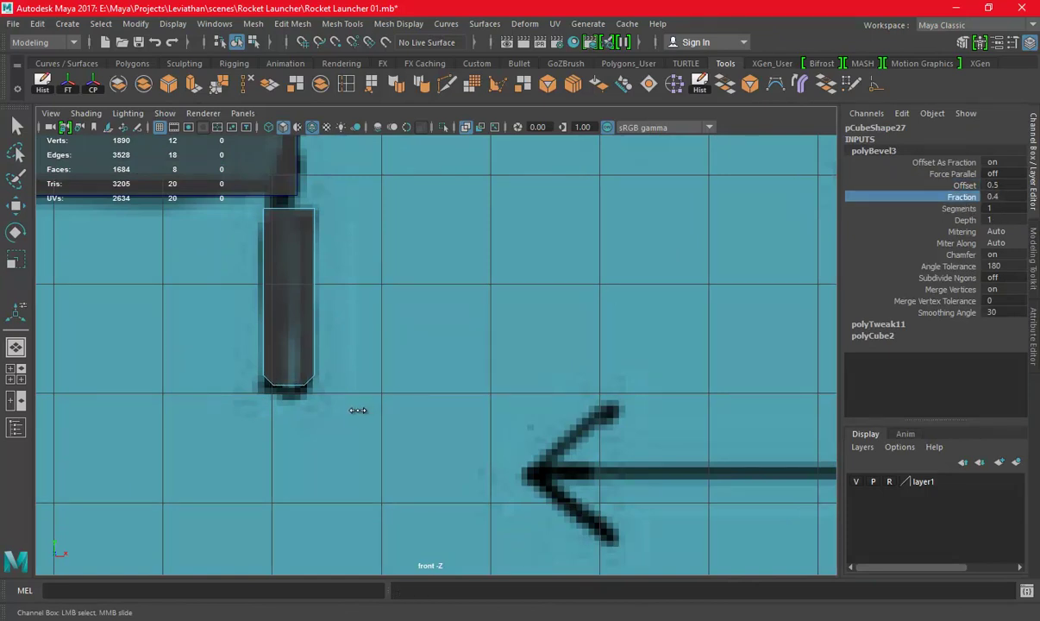
{"action": "right_click_drag", "start_coordinate": [302, 276], "coordinate": [263, 233]}
{"action": "left_click_drag", "start_coordinate": [205, 364], "coordinate": [487, 517]}
Add Multi-Cut cuts across the box's side faces, undoing a stray cut
{"action": "key", "text": "w"}
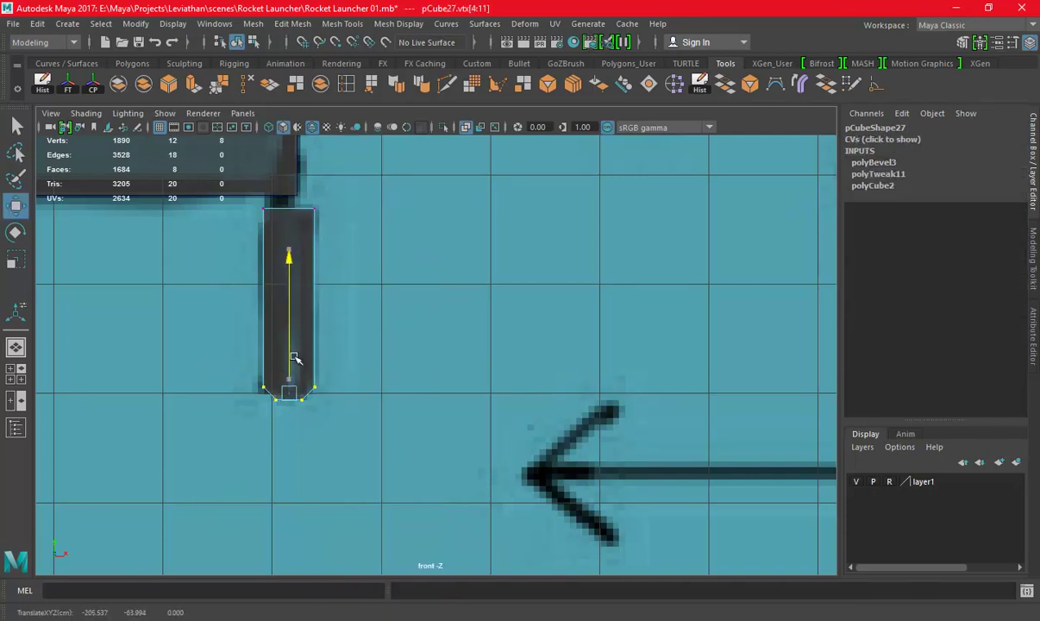
{"action": "key", "text": "space"}
{"action": "key", "text": "space"}
{"action": "left_click_drag", "start_coordinate": [511, 285], "coordinate": [466, 95], "text": "alt"}
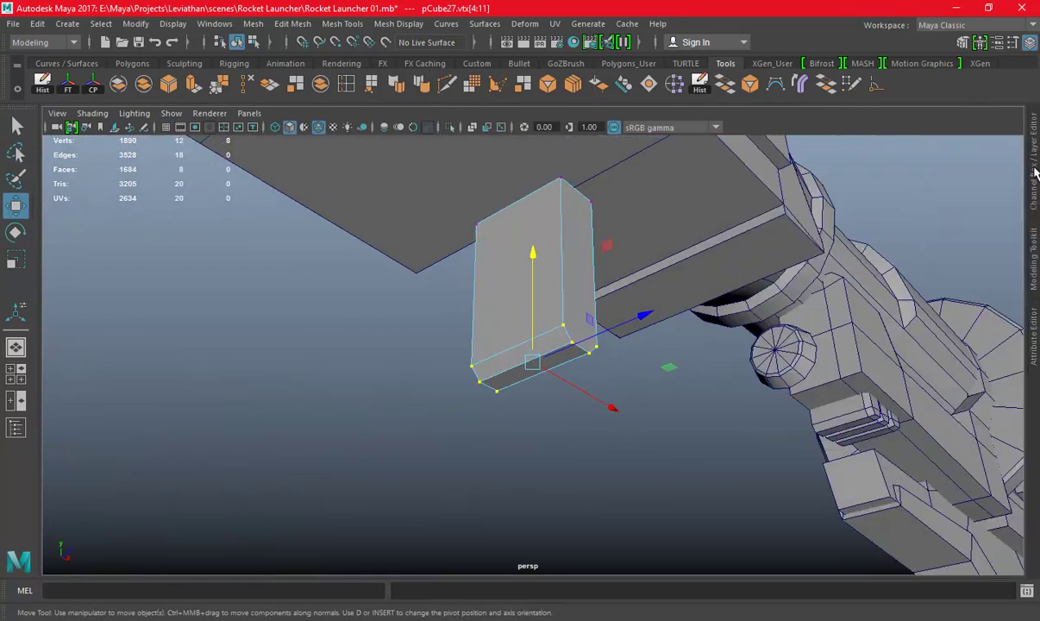
{"action": "left_click", "coordinate": [446, 83]}
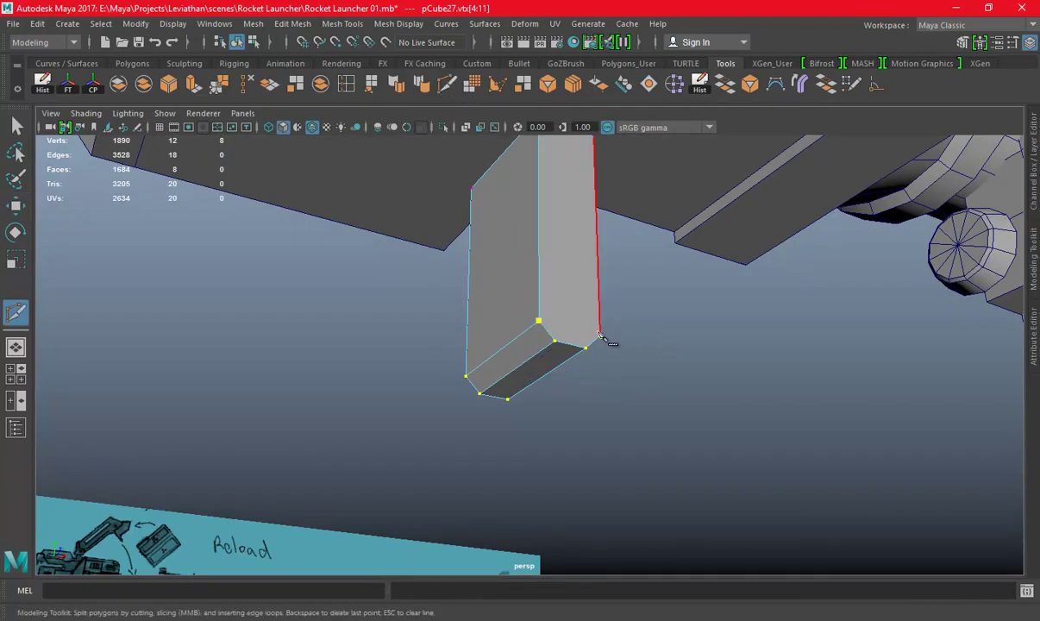
{"action": "key", "text": "ctrl+z"}
{"action": "left_click_drag", "start_coordinate": [655, 338], "coordinate": [608, 349], "text": "alt"}
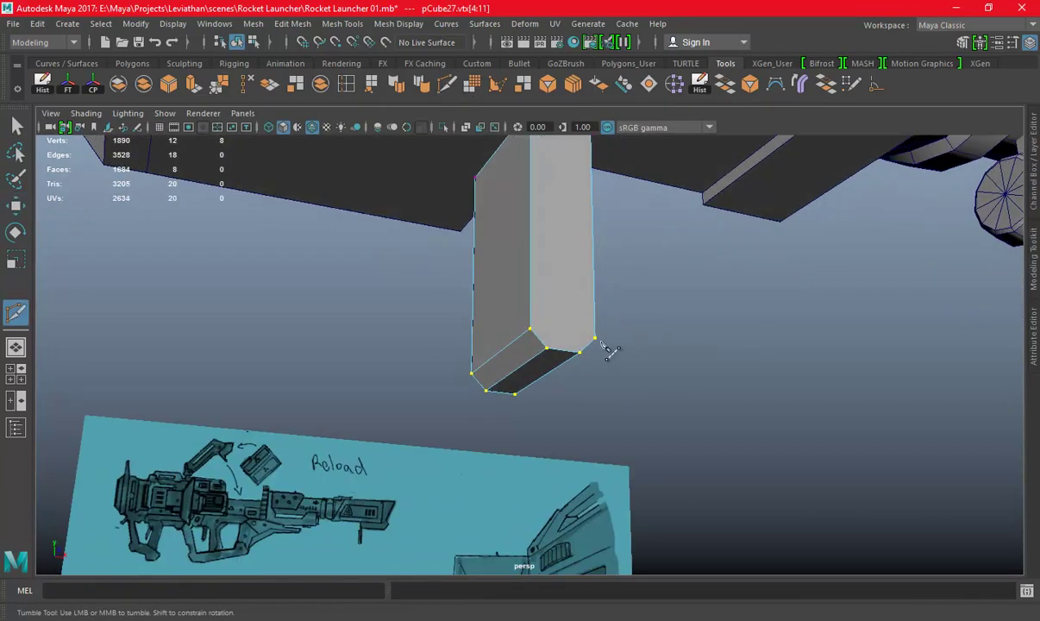
{"action": "mouse_move", "coordinate": [496, 360]}
{"action": "left_mouse_down", "text": "alt"}
{"action": "mouse_move", "coordinate": [687, 371]}
{"action": "mouse_move", "coordinate": [543, 342]}
{"action": "left_mouse_up", "text": "alt"}
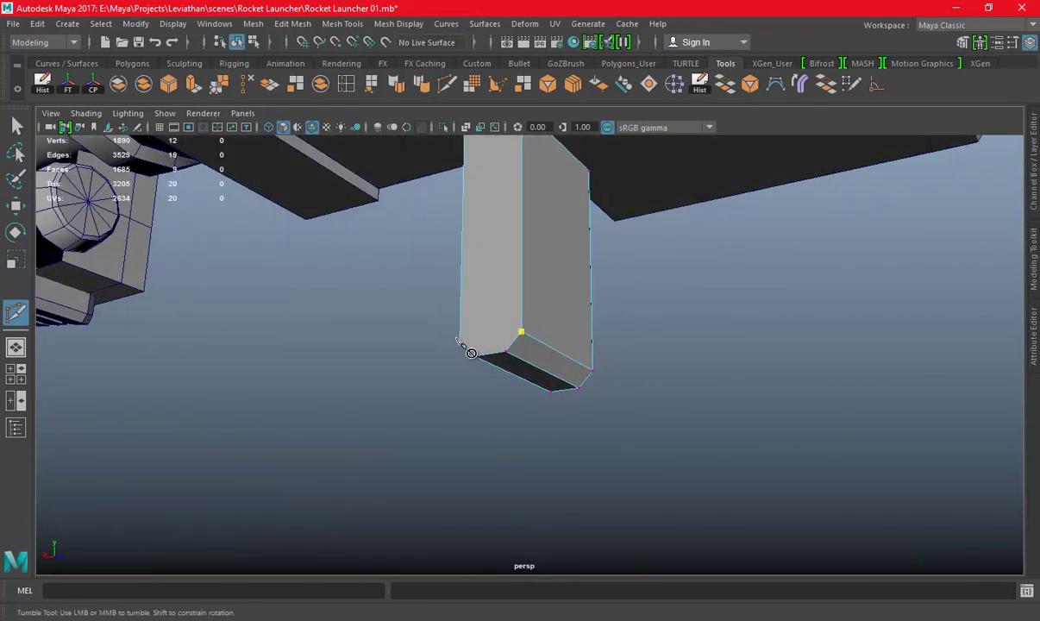
{"action": "mouse_move", "coordinate": [743, 361]}
{"action": "left_mouse_down", "text": "alt"}
{"action": "mouse_move", "coordinate": [611, 336]}
{"action": "mouse_move", "coordinate": [556, 274]}
{"action": "left_mouse_up", "text": "alt"}
Select pCube27 in object mode and maximize the front view
{"action": "key", "text": "w"}
{"action": "key", "text": "F8"}
{"action": "left_click", "coordinate": [708, 388]}
{"action": "mouse_move", "coordinate": [754, 282]}
{"action": "left_mouse_down", "text": "alt"}
{"action": "mouse_move", "coordinate": [708, 388]}
{"action": "mouse_move", "coordinate": [547, 283]}
{"action": "left_mouse_up", "text": "alt"}
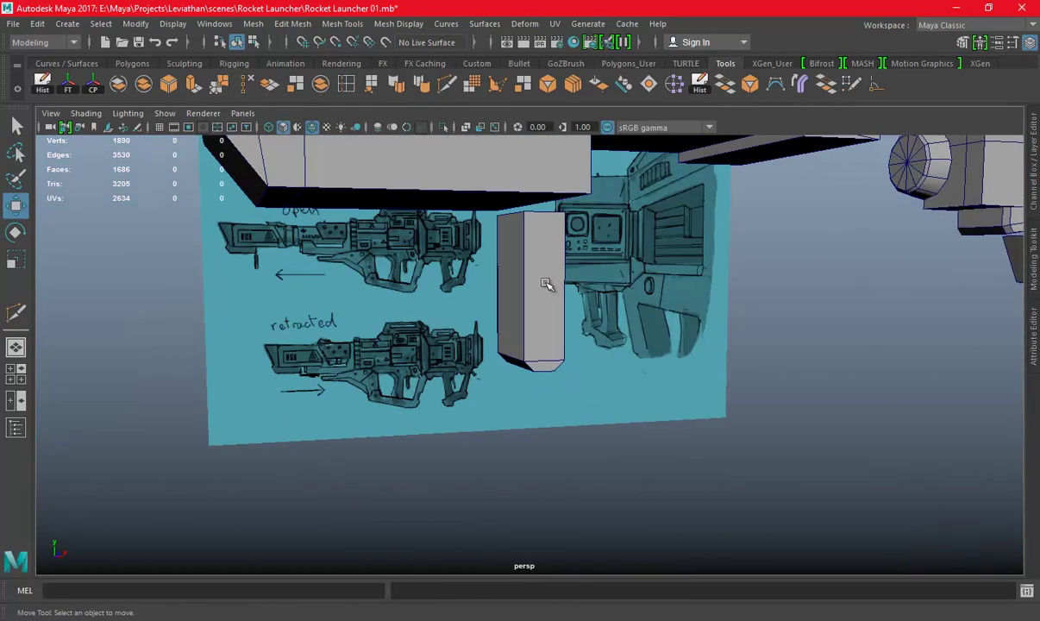
{"action": "left_click", "coordinate": [547, 282]}
{"action": "key", "text": "space"}
{"action": "key", "text": "space"}
Insert a vertical edge loop down the foregrip box
{"action": "middle_click_drag", "start_coordinate": [267, 306], "coordinate": [487, 337], "text": "alt"}
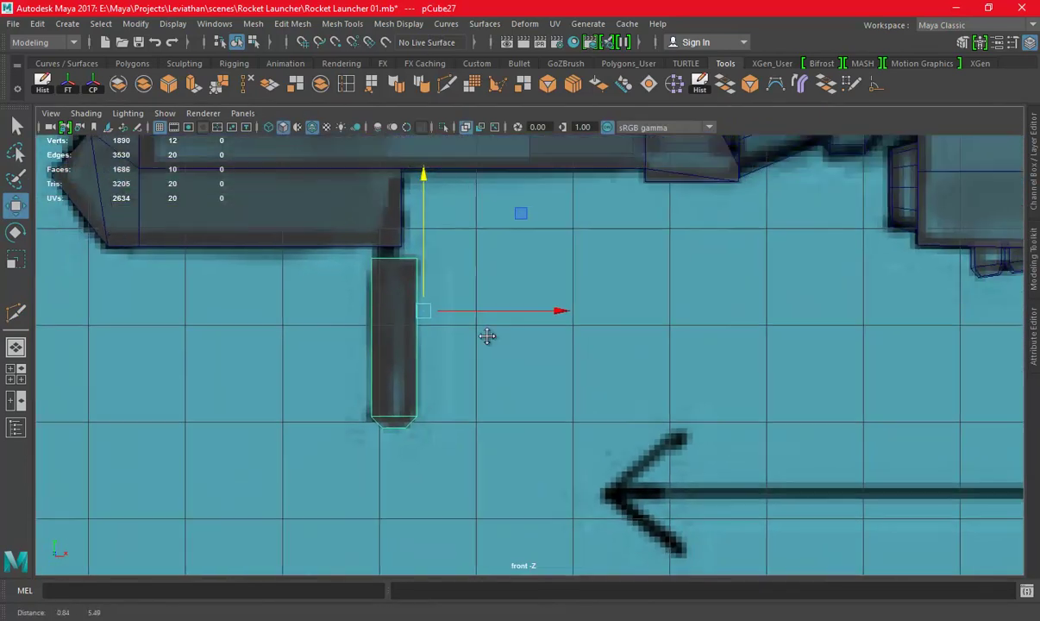
{"action": "scroll", "coordinate": [644, 372], "scroll_direction": "up", "scroll_amount": 2}
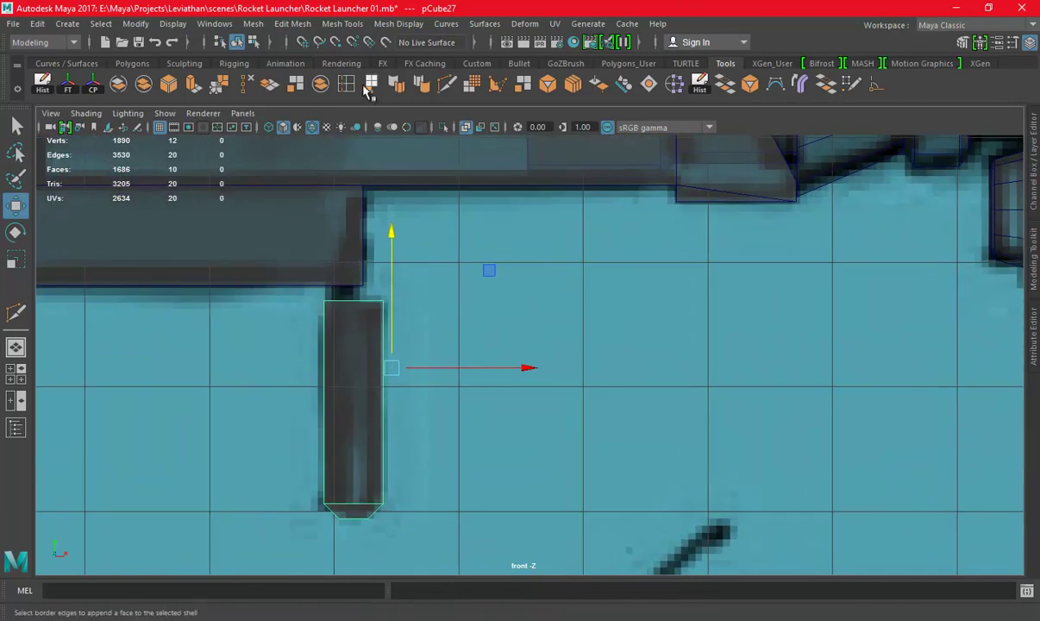
{"action": "left_click", "coordinate": [360, 303]}
{"action": "key", "text": "w"}
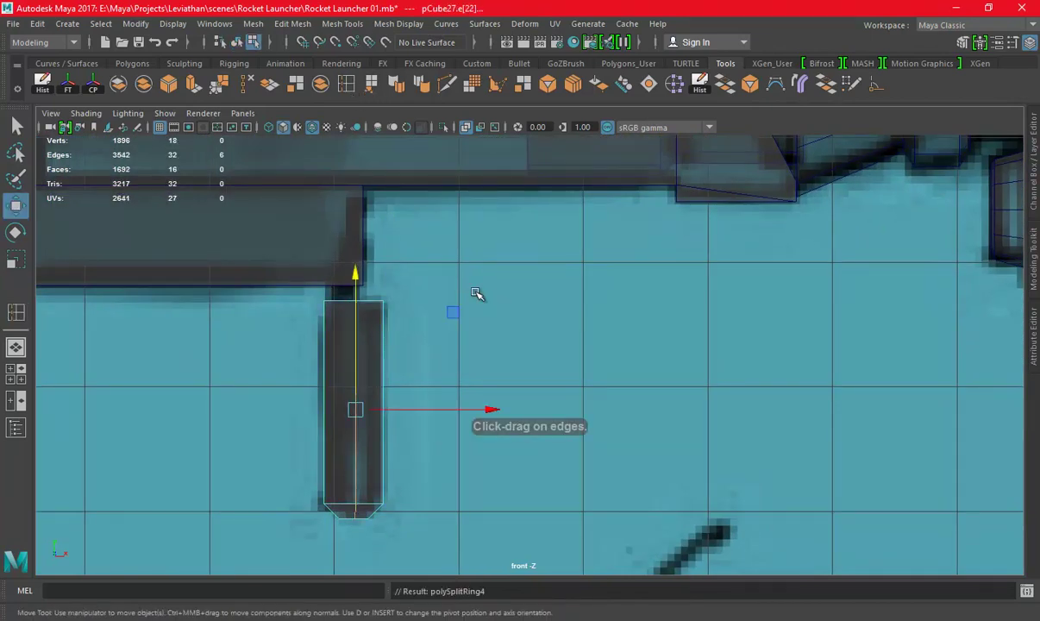
{"action": "key", "text": "space"}
Extrude the box's top face up to the barrel
{"action": "key", "text": "space"}
{"action": "right_click_drag", "start_coordinate": [550, 222], "coordinate": [562, 250]}
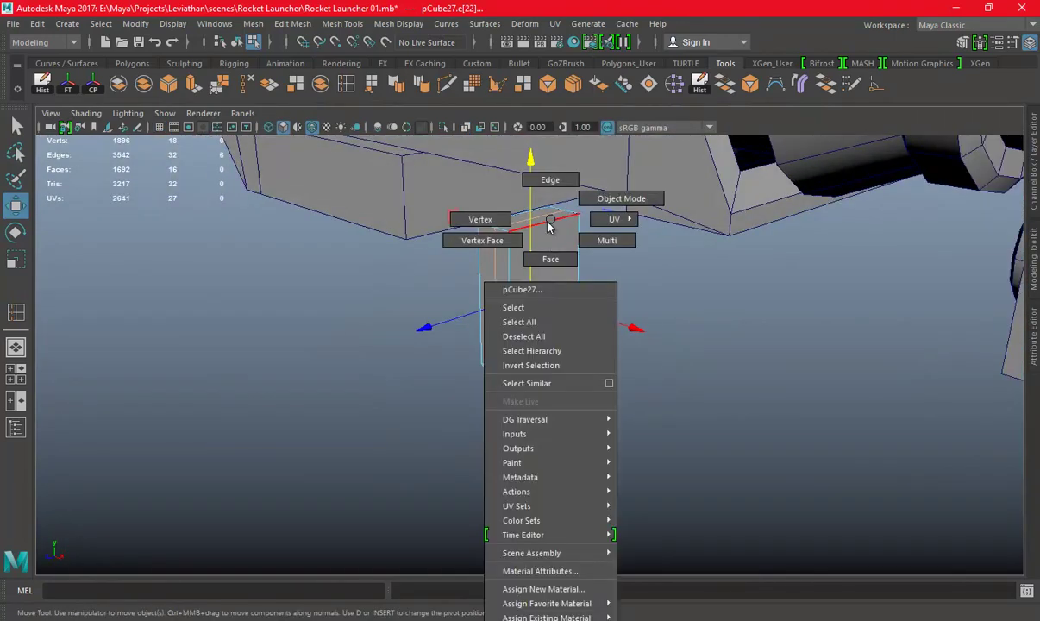
{"action": "left_click", "coordinate": [494, 297]}
{"action": "key", "text": "space"}
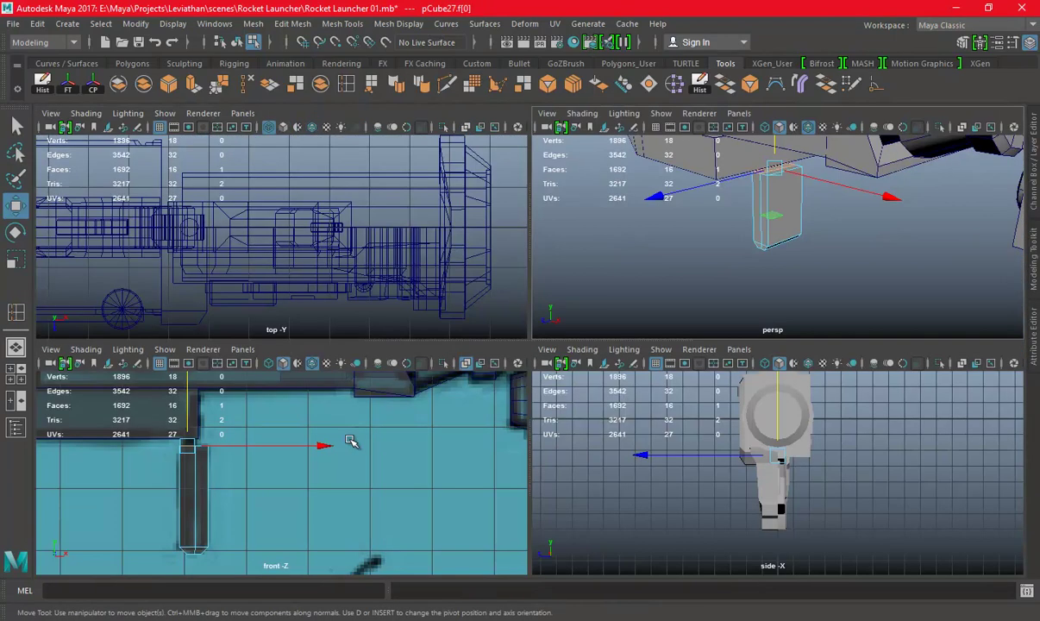
{"action": "key", "text": "space"}
{"action": "middle_click_drag", "start_coordinate": [289, 345], "coordinate": [413, 389], "text": "alt"}
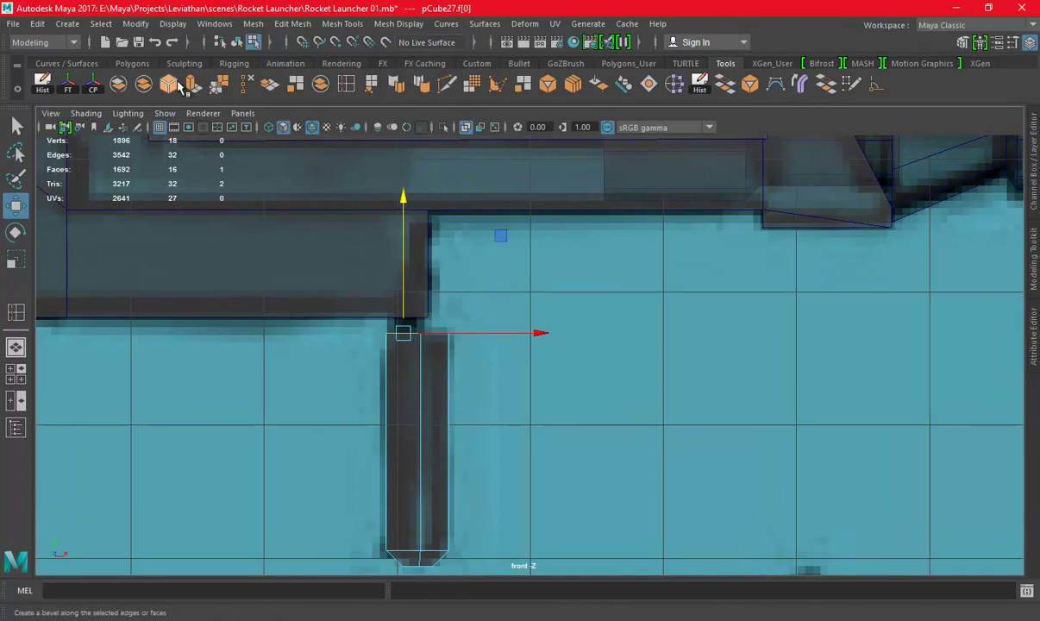
{"action": "key", "text": "ctrl+e"}
{"action": "left_click_drag", "start_coordinate": [403, 259], "coordinate": [424, 94]}
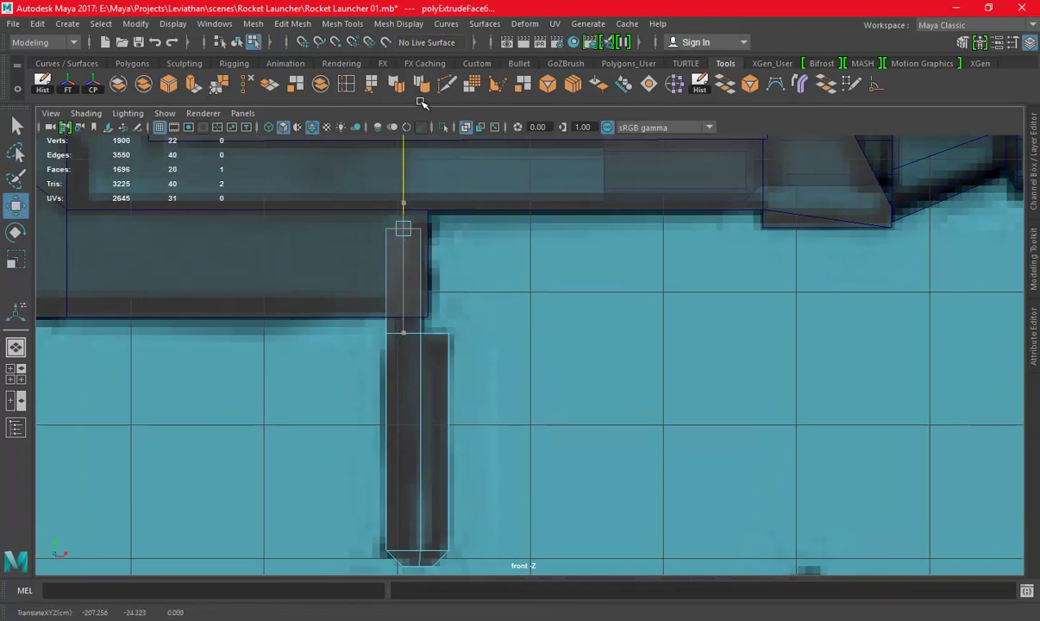
Slant the extension by moving its top vertices left, then shift the block right along X
{"action": "right_click_drag", "start_coordinate": [431, 220], "coordinate": [345, 204]}
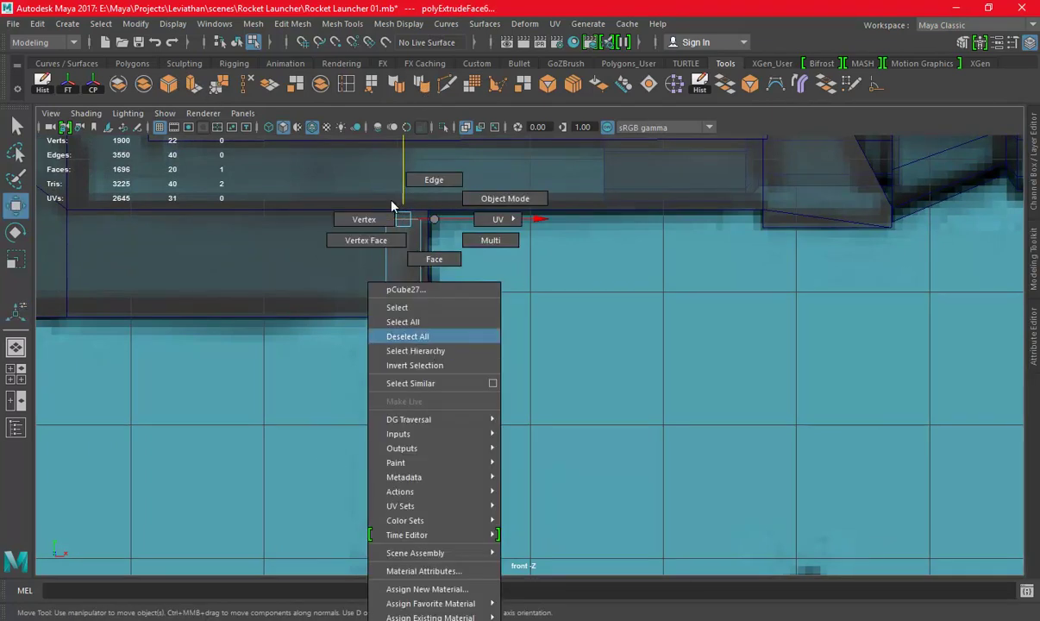
{"action": "right_click_drag", "start_coordinate": [464, 218], "coordinate": [362, 211]}
{"action": "left_click_drag", "start_coordinate": [343, 196], "coordinate": [455, 259]}
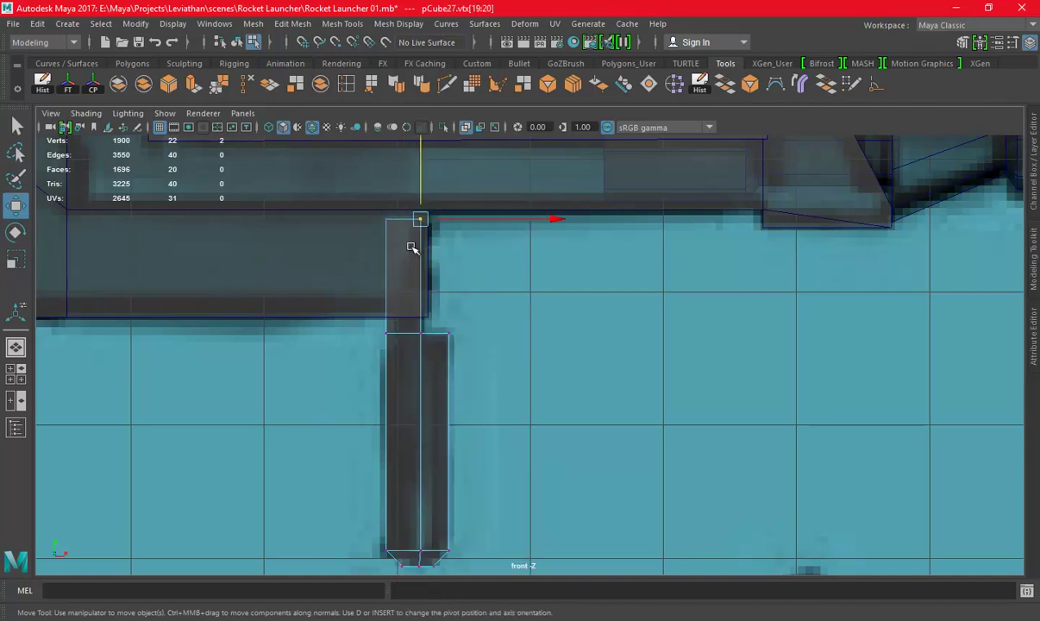
{"action": "left_click_drag", "start_coordinate": [506, 218], "coordinate": [490, 220]}
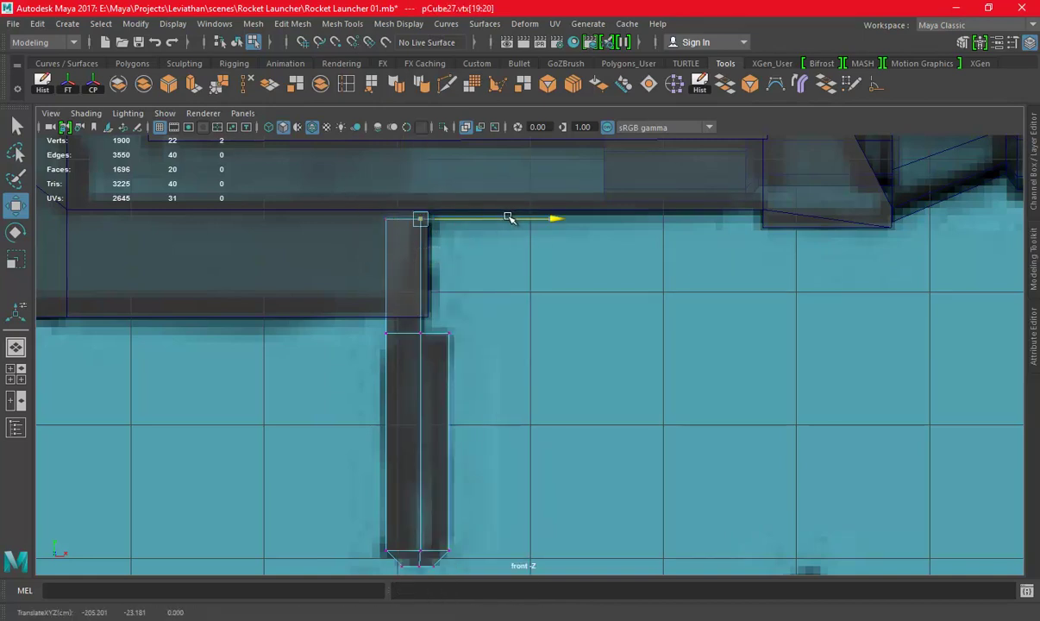
{"action": "right_click_drag", "start_coordinate": [413, 223], "coordinate": [481, 197]}
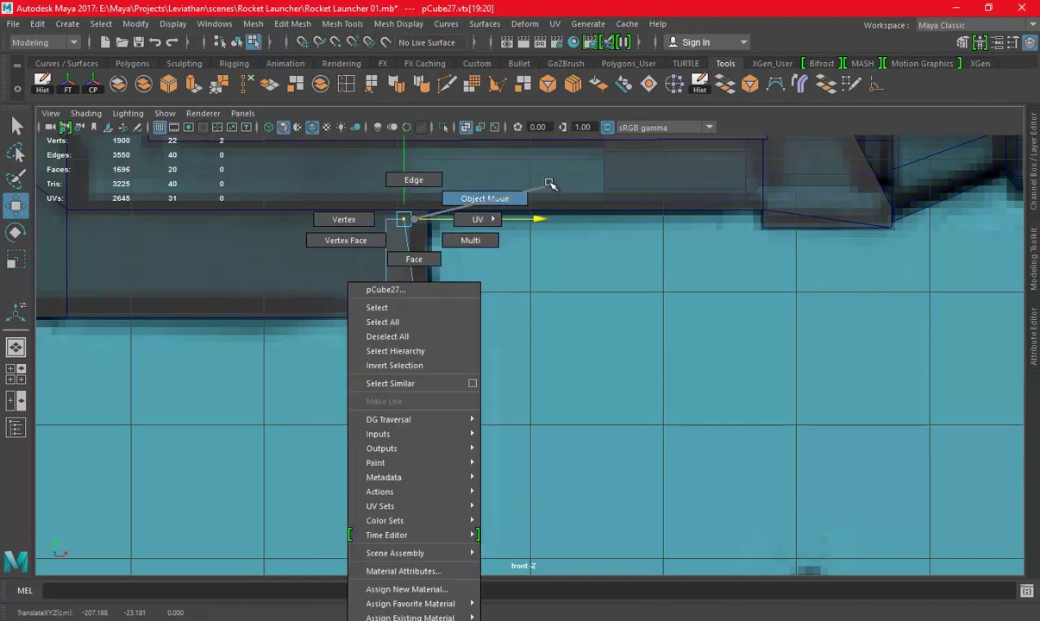
{"action": "left_click_drag", "start_coordinate": [517, 404], "coordinate": [561, 403]}
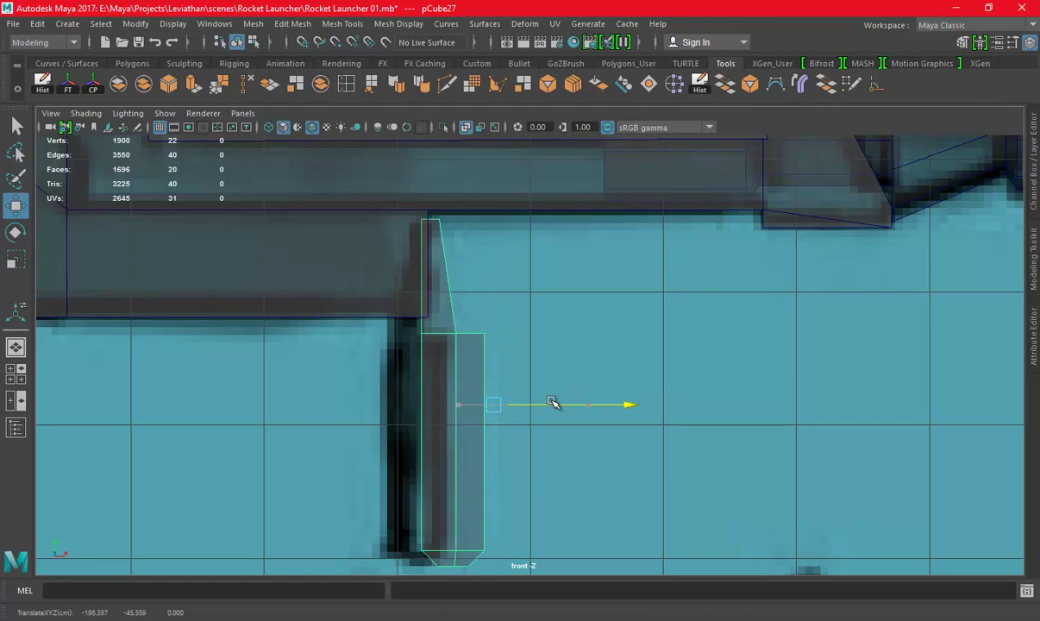
Orbit around pCube27 in perspective and dismiss the low disk space notification
{"action": "key", "text": "space"}
{"action": "key", "text": "space"}
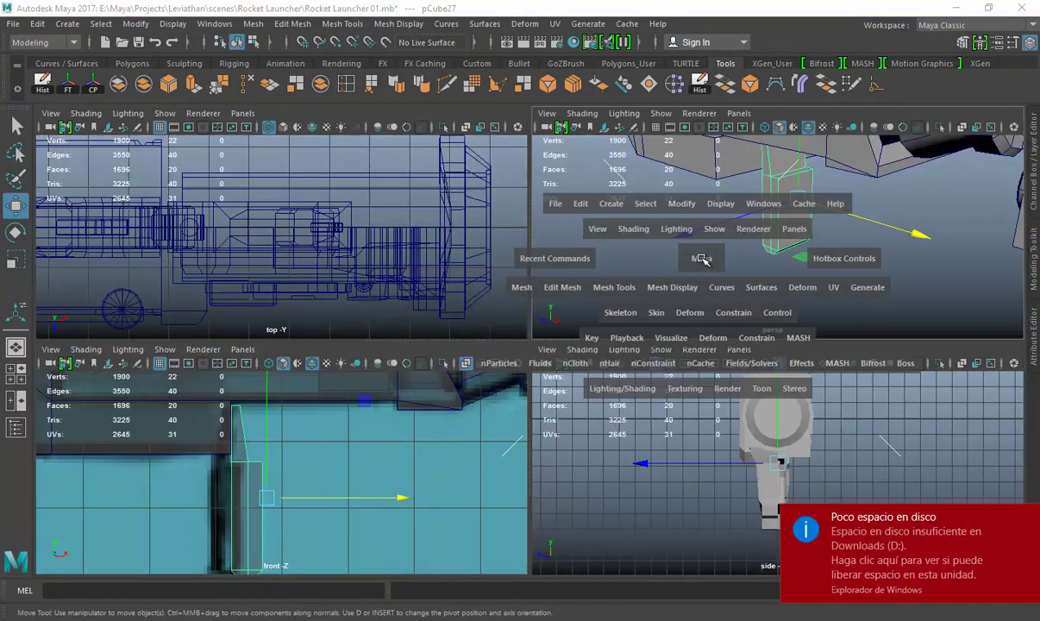
{"action": "left_click_drag", "start_coordinate": [578, 261], "coordinate": [584, 314], "text": "alt"}
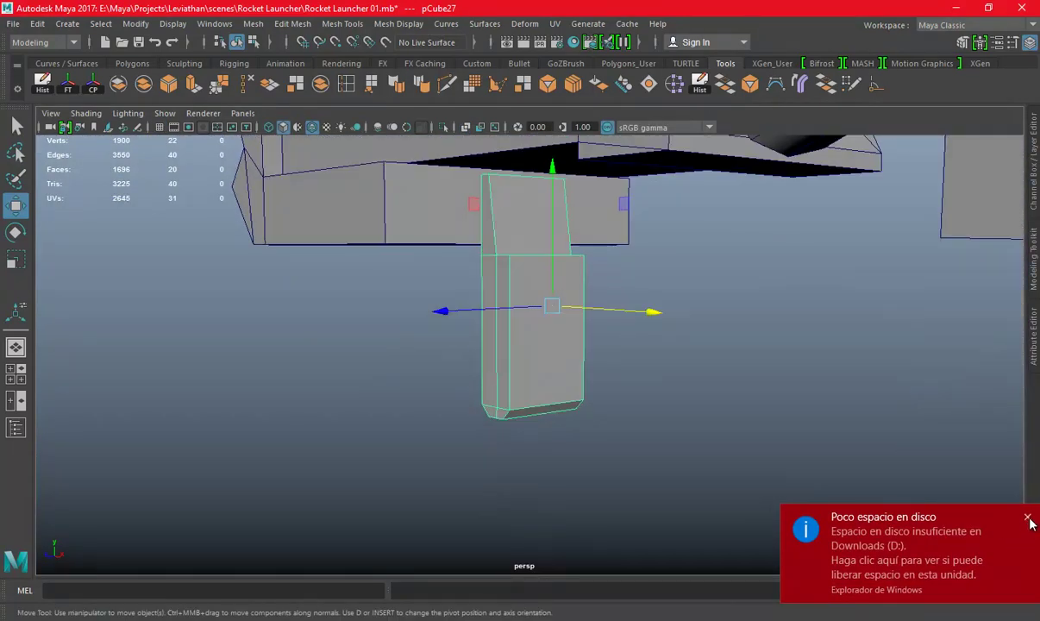
{"action": "left_click", "coordinate": [1026, 515]}
{"action": "left_click_drag", "start_coordinate": [610, 214], "coordinate": [587, 281], "text": "alt"}
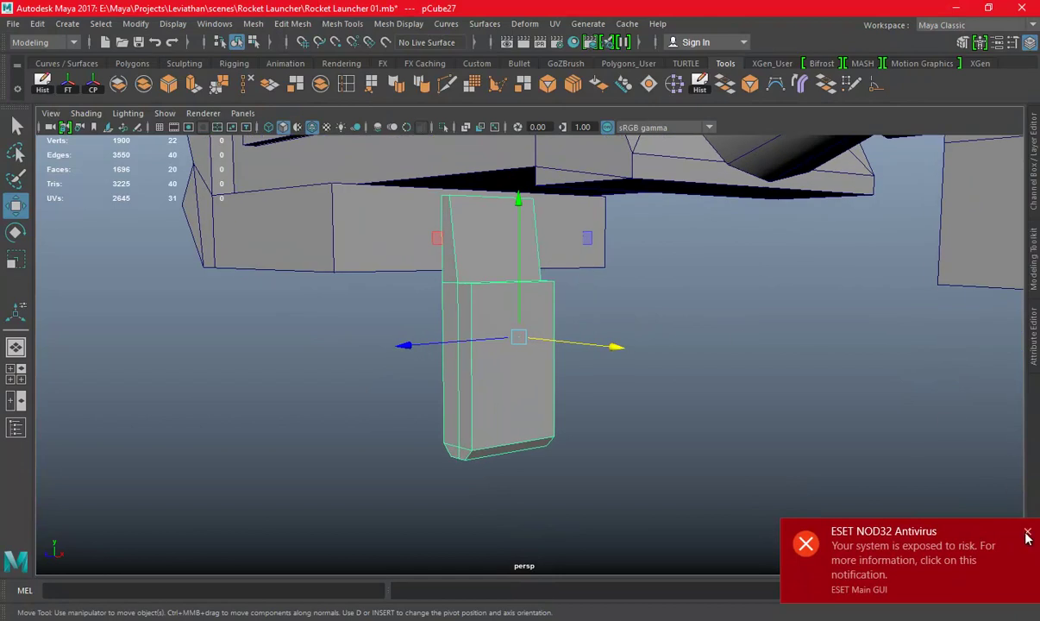
View the foregrip block from the top view, zoomed out, then return to perspective
{"action": "key", "text": "space"}
{"action": "key", "text": "space"}
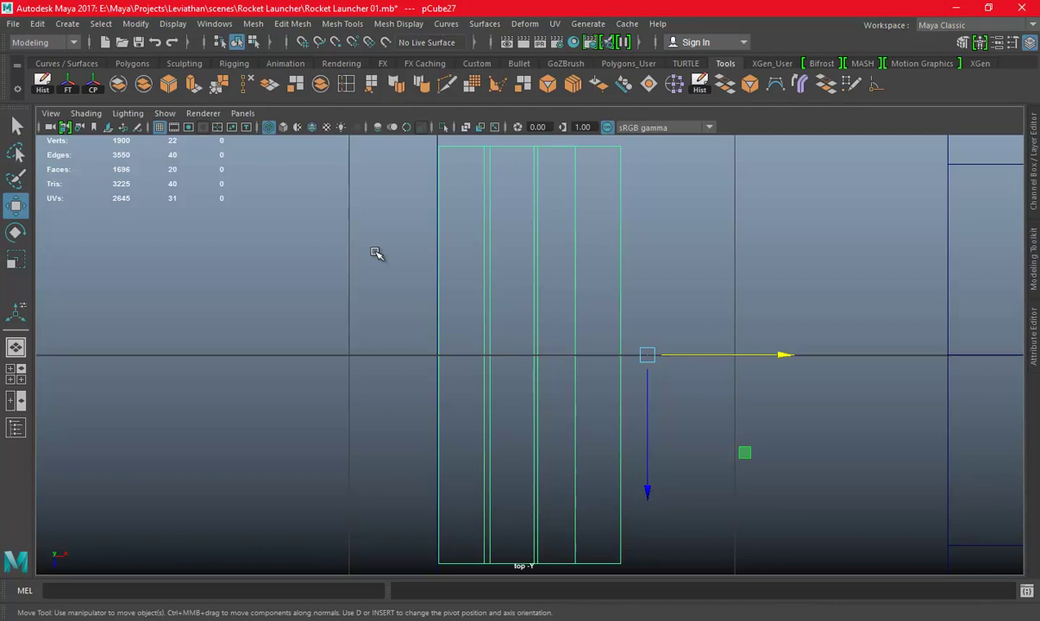
{"action": "scroll", "coordinate": [638, 310], "scroll_direction": "down", "scroll_amount": 3}
{"action": "scroll", "coordinate": [65, 190], "scroll_direction": "down", "scroll_amount": 2}
{"action": "scroll", "coordinate": [268, 205], "scroll_direction": "down", "scroll_amount": 1}
{"action": "scroll", "coordinate": [638, 311], "scroll_direction": "up", "scroll_amount": 3}
{"action": "key", "text": "space"}
{"action": "key", "text": "space"}
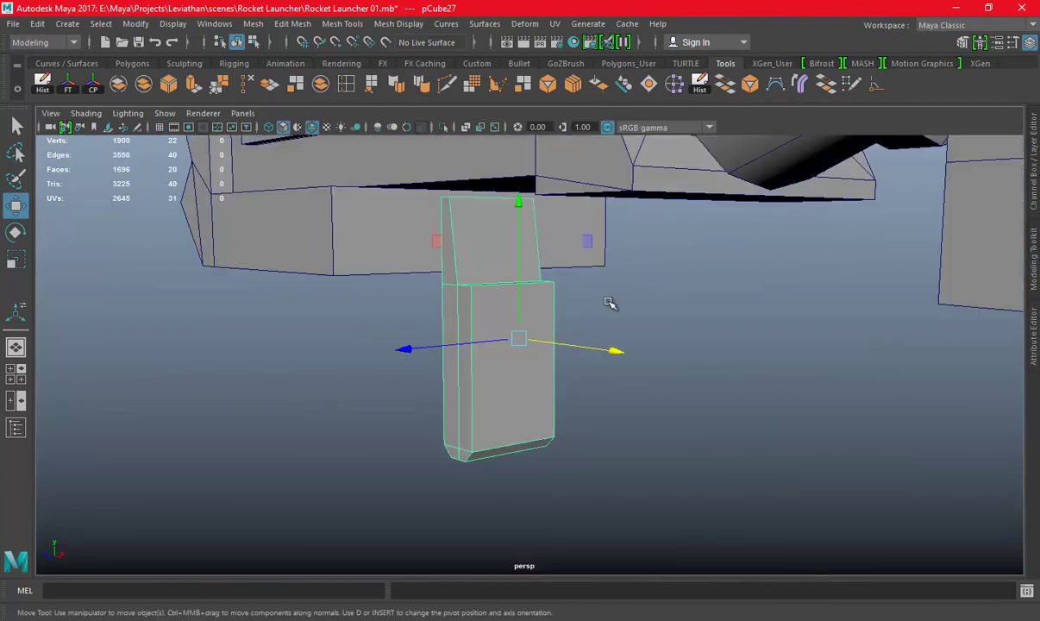
{"action": "key", "text": "space"}
{"action": "key", "text": "space"}
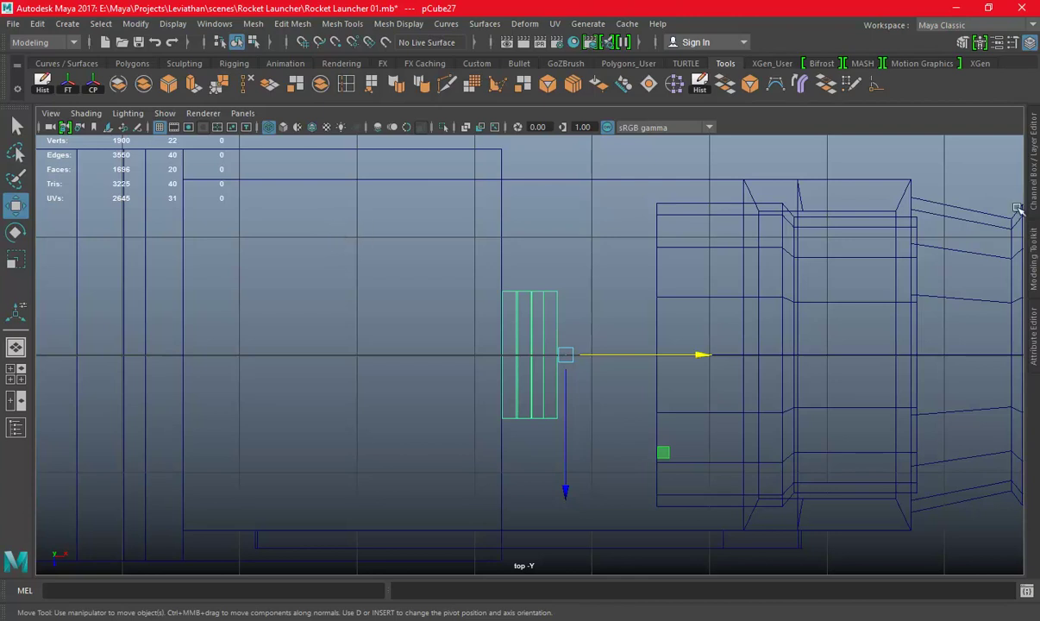
Open the Modeling Toolkit, try a 2-segment Connect across pCube27, then undo it
{"action": "left_click", "coordinate": [1036, 256]}
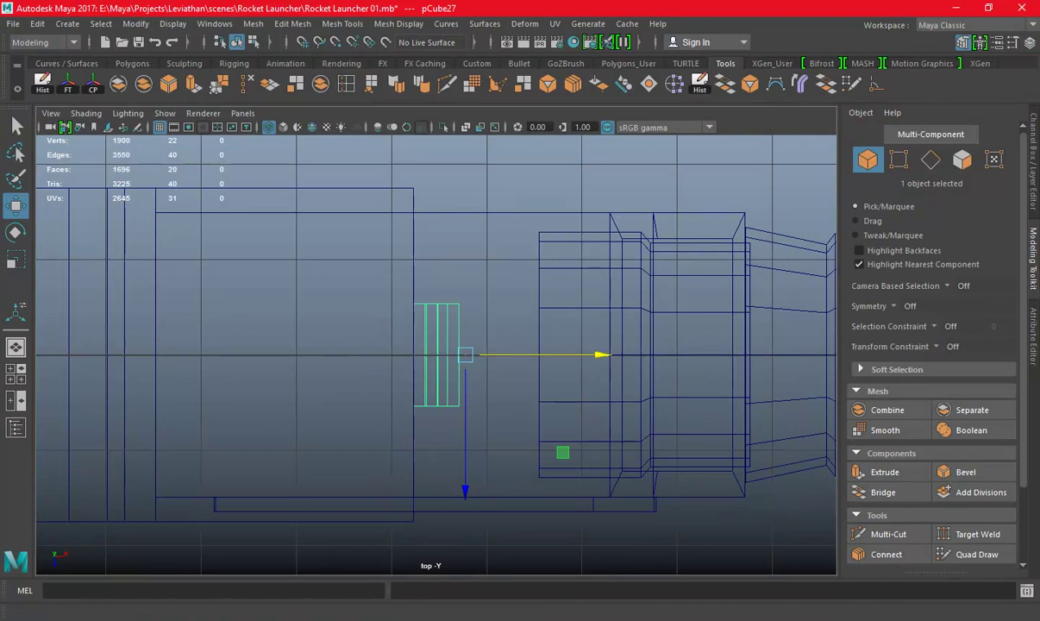
{"action": "left_click", "coordinate": [886, 553]}
{"action": "left_click", "coordinate": [440, 358]}
{"action": "scroll", "coordinate": [931, 431], "scroll_direction": "down", "scroll_amount": 3}
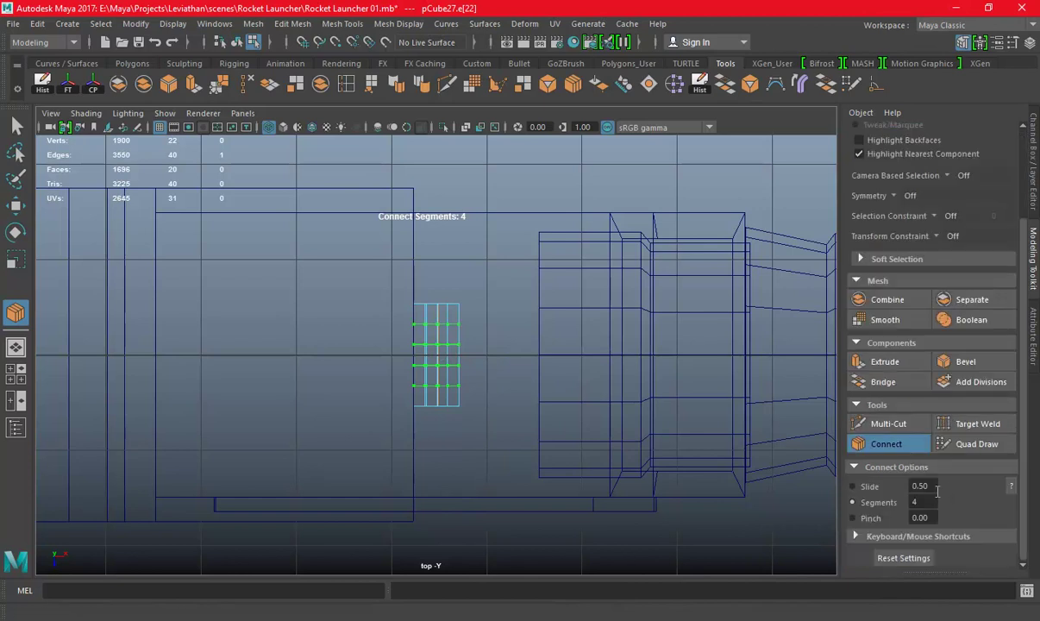
{"action": "type", "text": "2"}
{"action": "key", "text": "Return"}
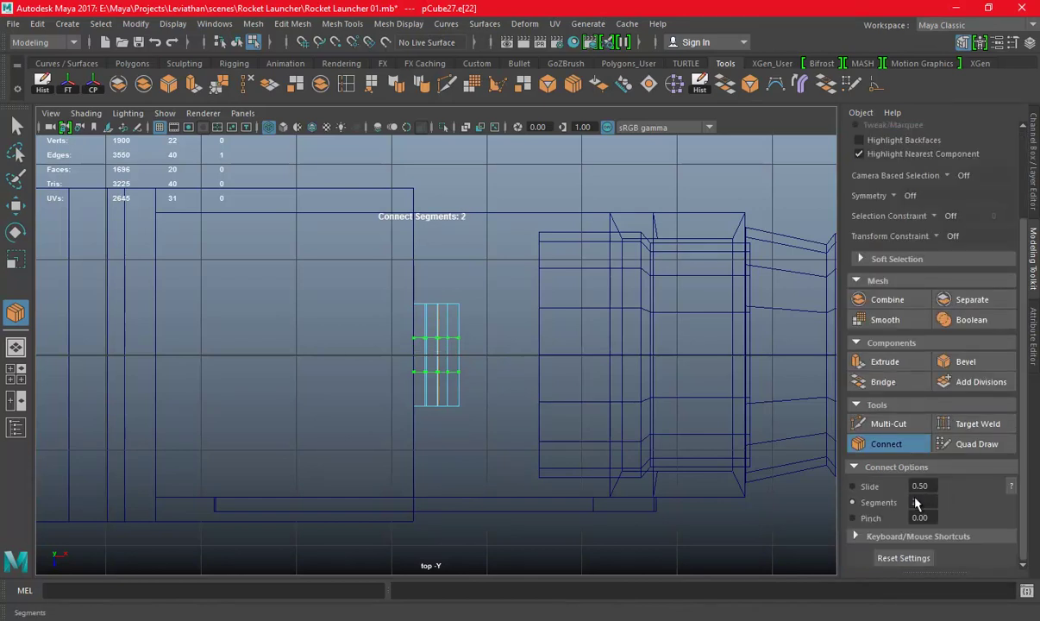
{"action": "key", "text": "w"}
{"action": "scroll", "coordinate": [572, 399], "scroll_direction": "up", "scroll_amount": 1}
{"action": "key", "text": "ctrl+z"}
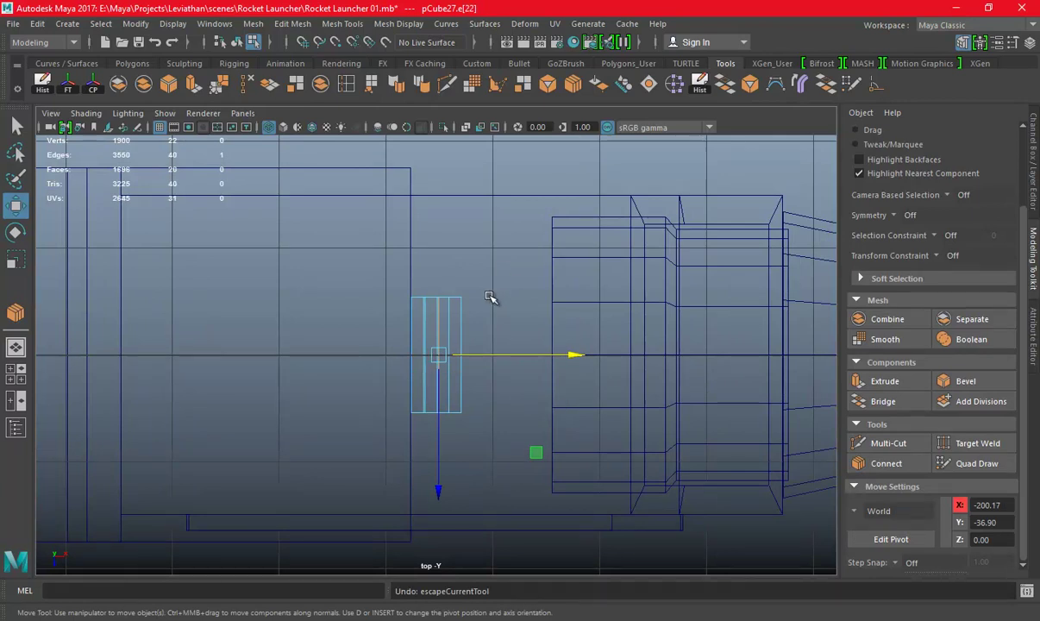
Retry Connect on pCube27 twice from its outer edge, undoing each result
{"action": "left_click", "coordinate": [880, 463]}
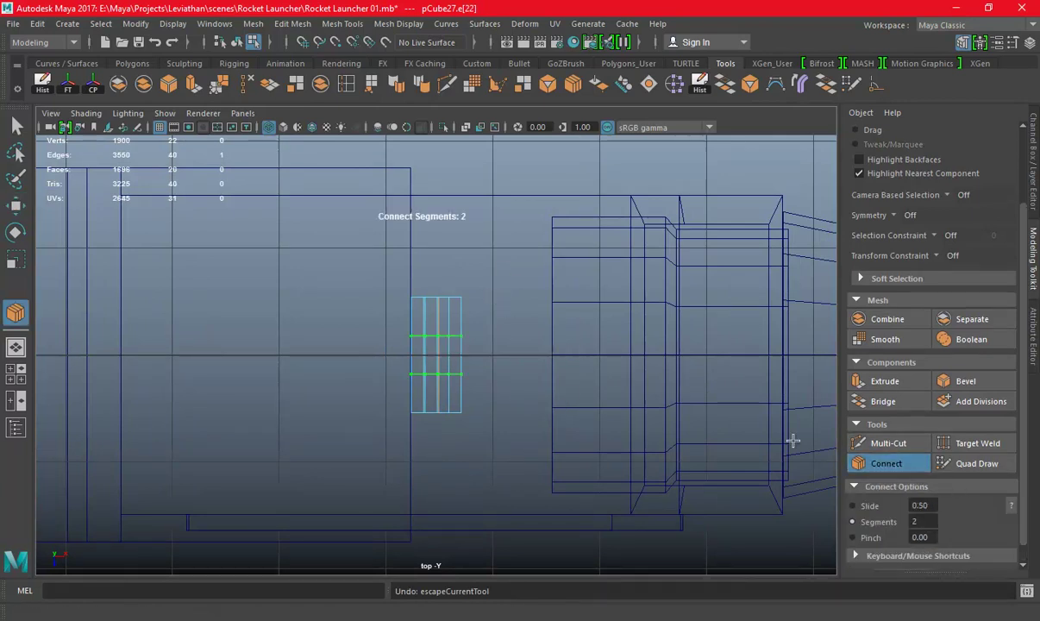
{"action": "key", "text": "w"}
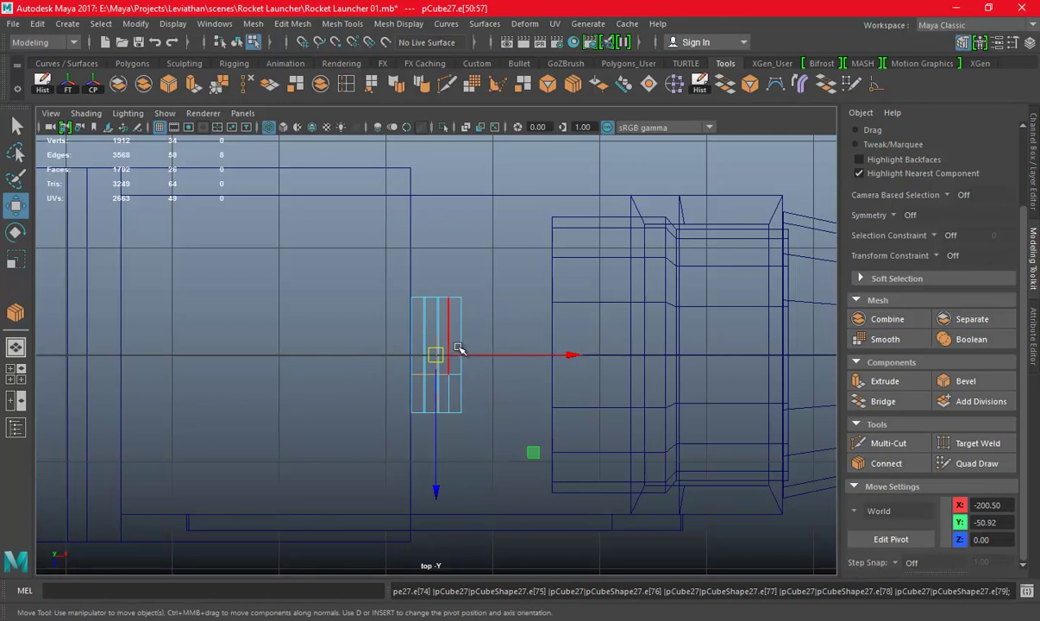
{"action": "key", "text": "ctrl+z"}
{"action": "right_click_drag", "start_coordinate": [471, 237], "coordinate": [468, 247]}
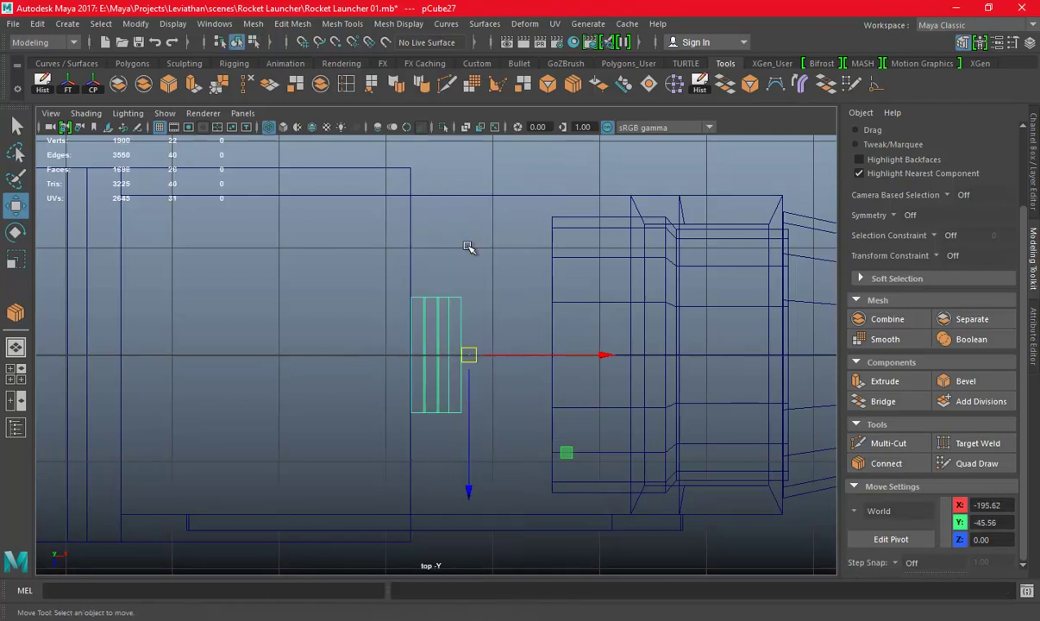
{"action": "left_click", "coordinate": [881, 463]}
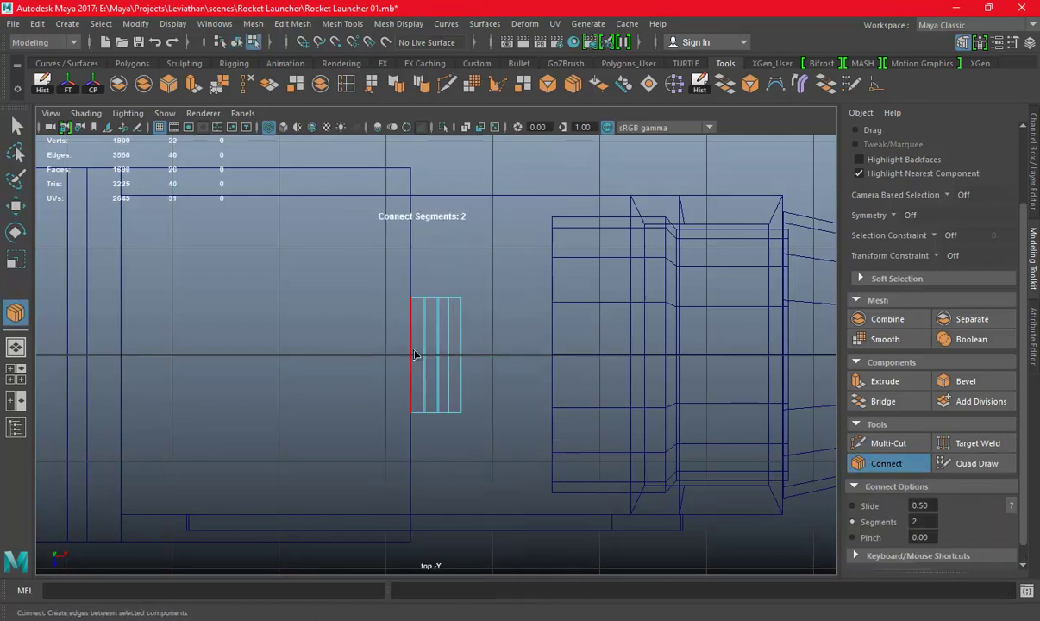
{"action": "left_click", "coordinate": [415, 353]}
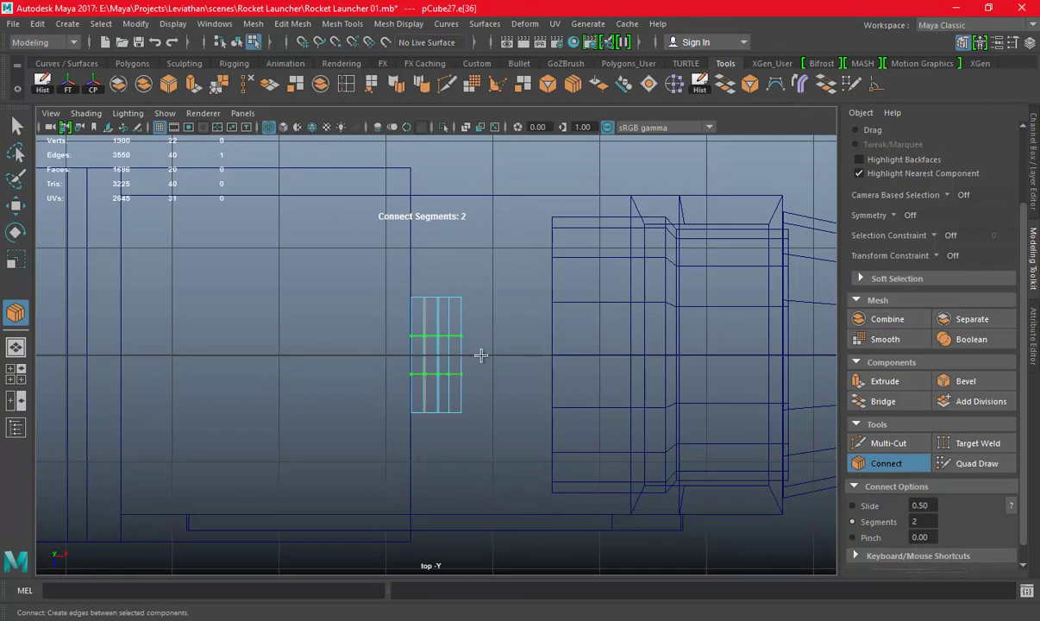
{"action": "key", "text": "w"}
{"action": "key", "text": "ctrl+z"}
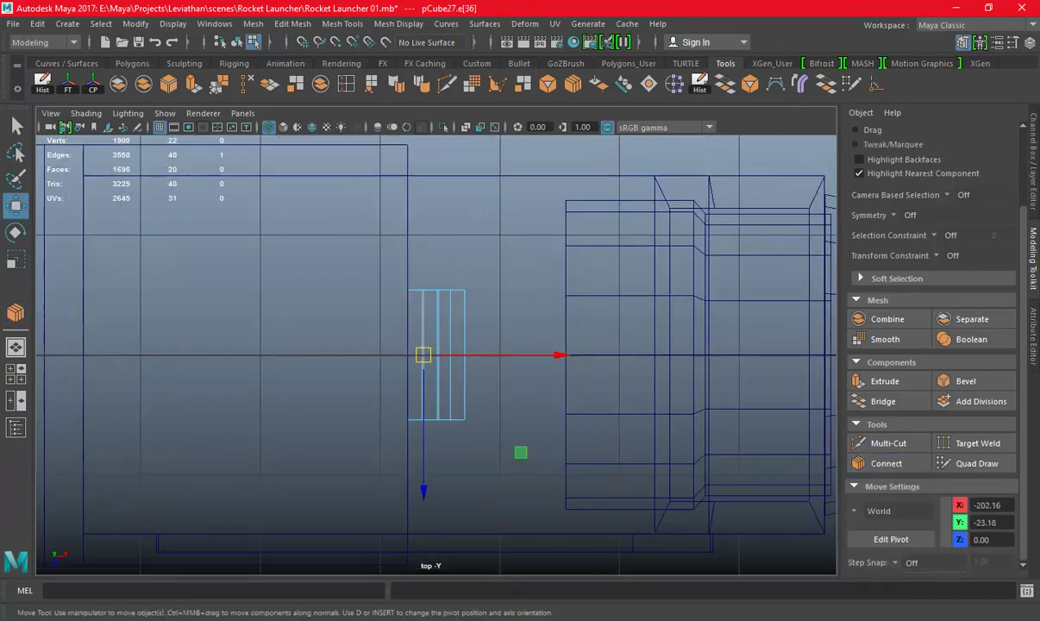
Select the whole strip, test Connect once more and undo, then maximize the top view
{"action": "key", "text": "space"}
{"action": "key", "text": "space"}
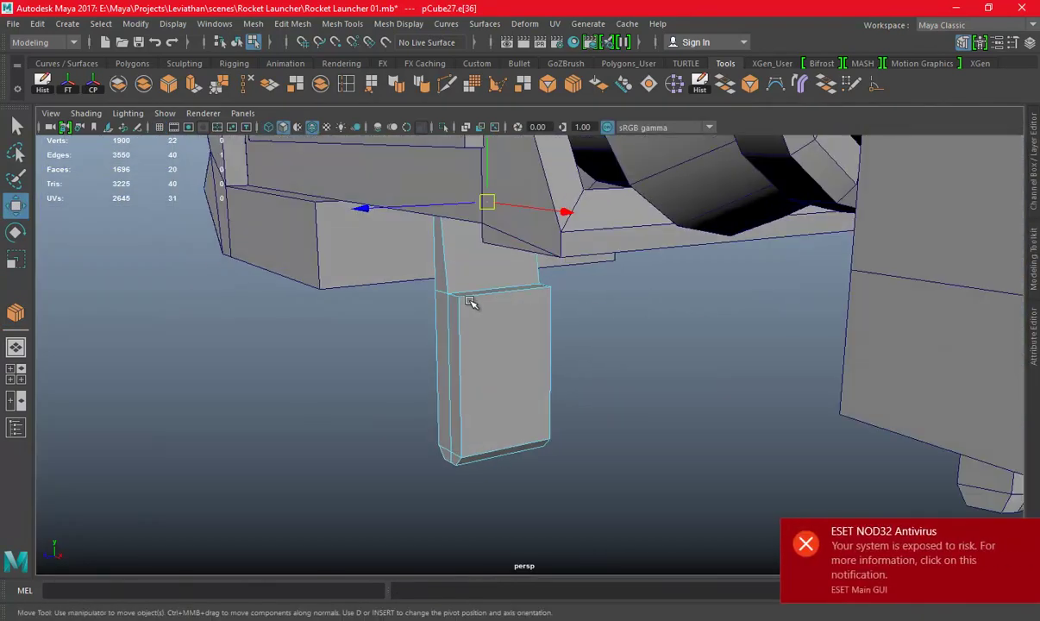
{"action": "scroll", "coordinate": [470, 302], "scroll_direction": "up", "scroll_amount": 1}
{"action": "key", "text": "F8"}
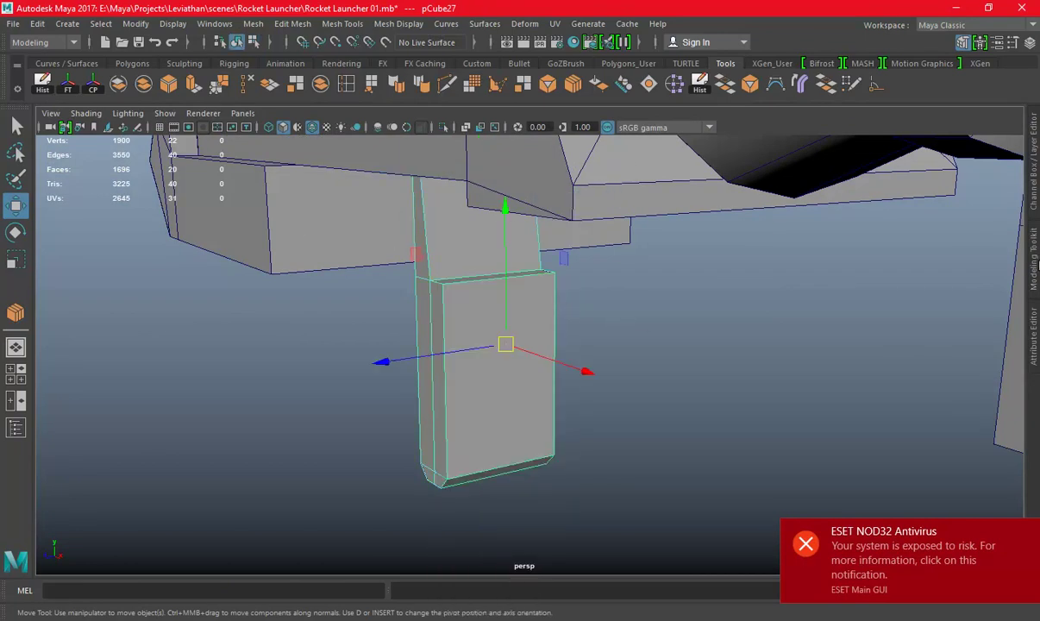
{"action": "left_click", "coordinate": [1035, 258]}
{"action": "left_click", "coordinate": [886, 463]}
{"action": "left_click", "coordinate": [408, 294]}
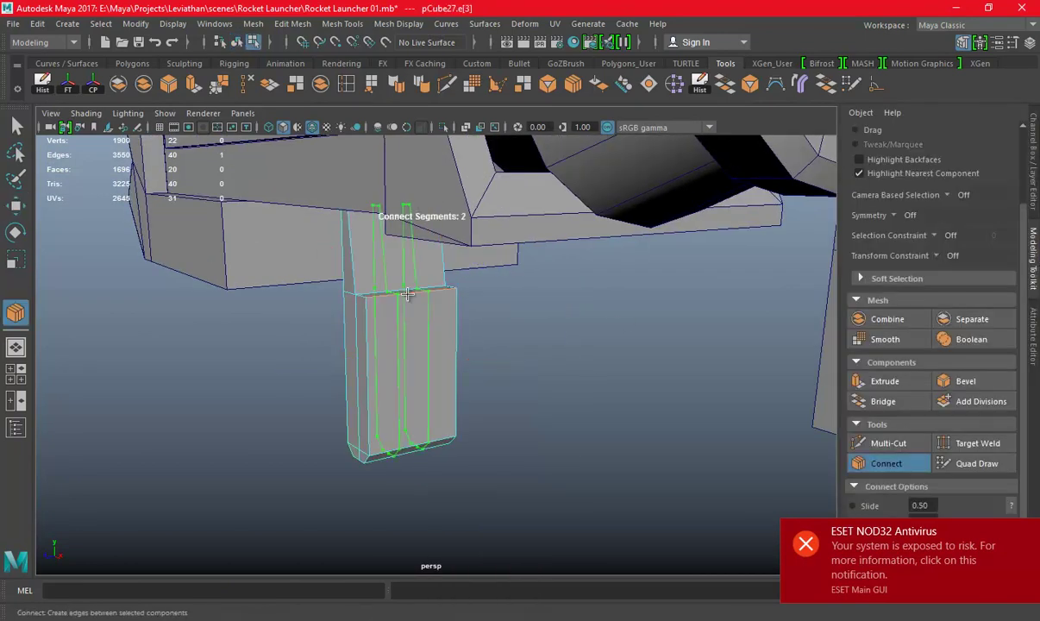
{"action": "key", "text": "w"}
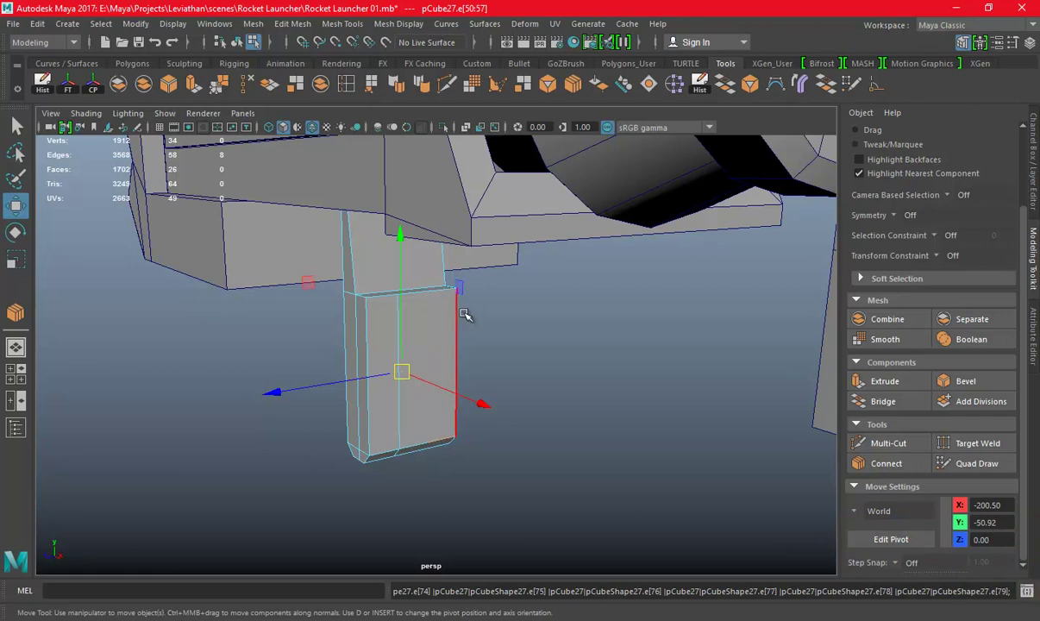
{"action": "key", "text": "ctrl+z"}
{"action": "key", "text": "ctrl+z"}
{"action": "key", "text": "ctrl+z"}
{"action": "key", "text": "space"}
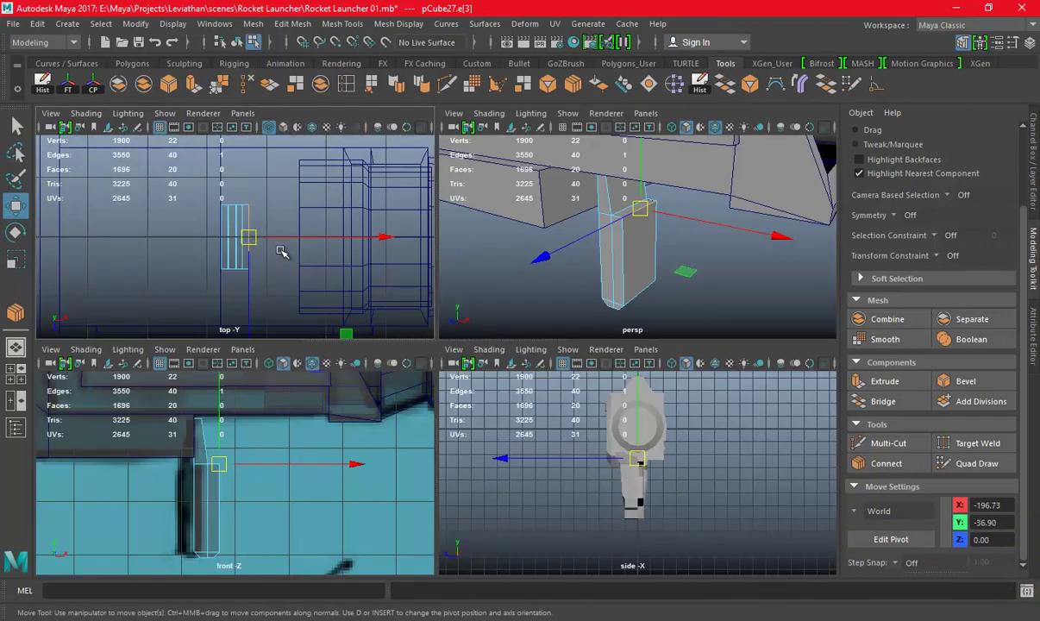
{"action": "key", "text": "space"}
Reselect the strip and connect two vertical edges across it
{"action": "right_click_drag", "start_coordinate": [444, 259], "coordinate": [545, 210]}
{"action": "left_click", "coordinate": [545, 210]}
{"action": "left_click", "coordinate": [481, 283]}
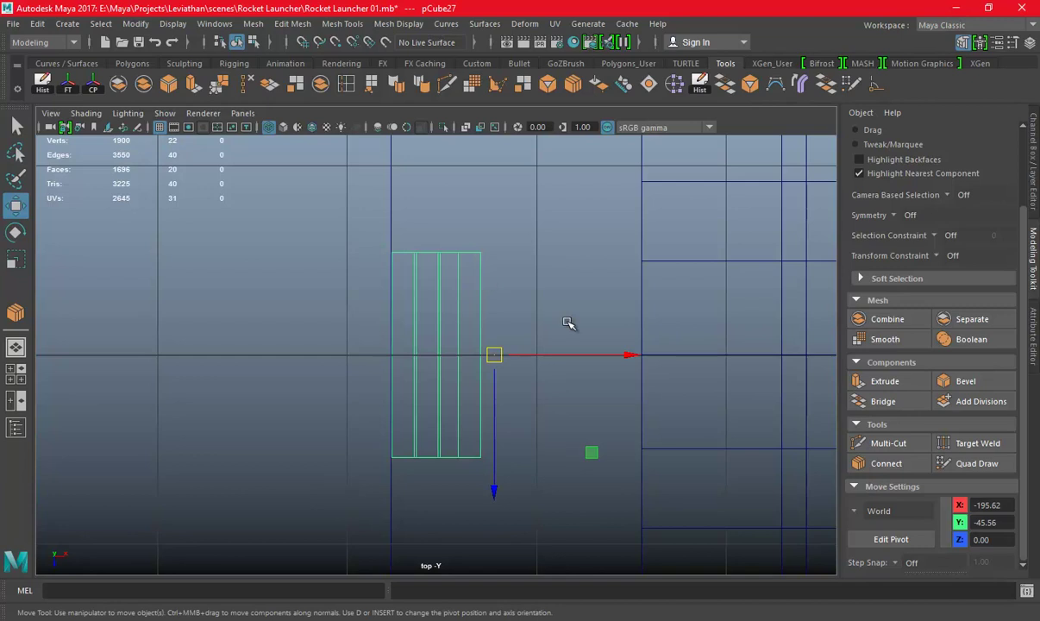
{"action": "left_click", "coordinate": [865, 464]}
{"action": "left_click", "coordinate": [455, 356]}
{"action": "key", "text": "w"}
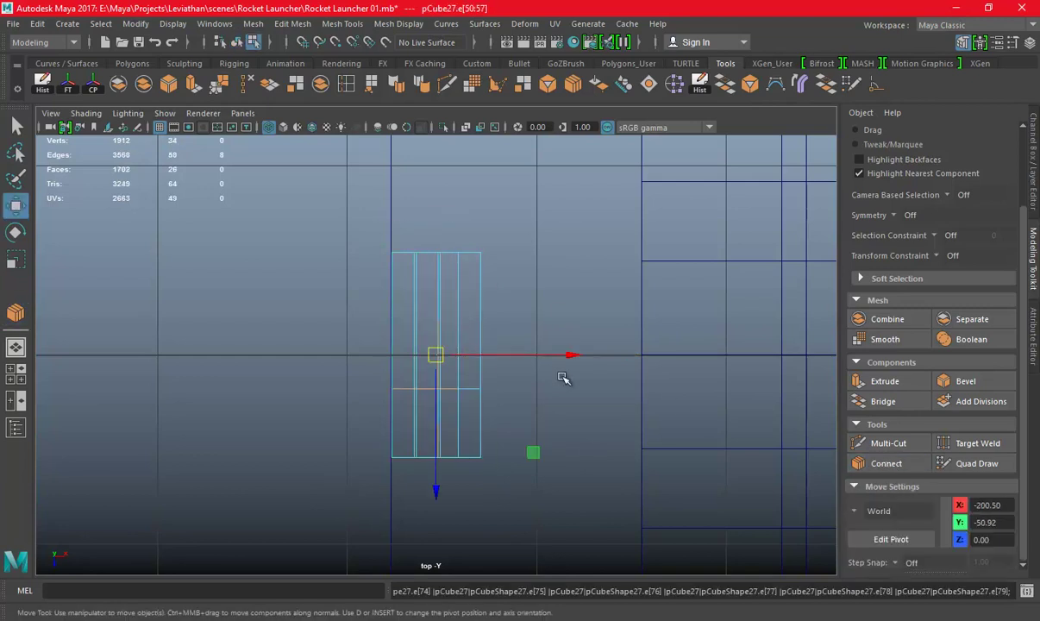
{"action": "left_click", "coordinate": [495, 328]}
Connect edges from the strip's right outer edge, dismissing the disk-space notification
{"action": "right_click_drag", "start_coordinate": [451, 219], "coordinate": [608, 170]}
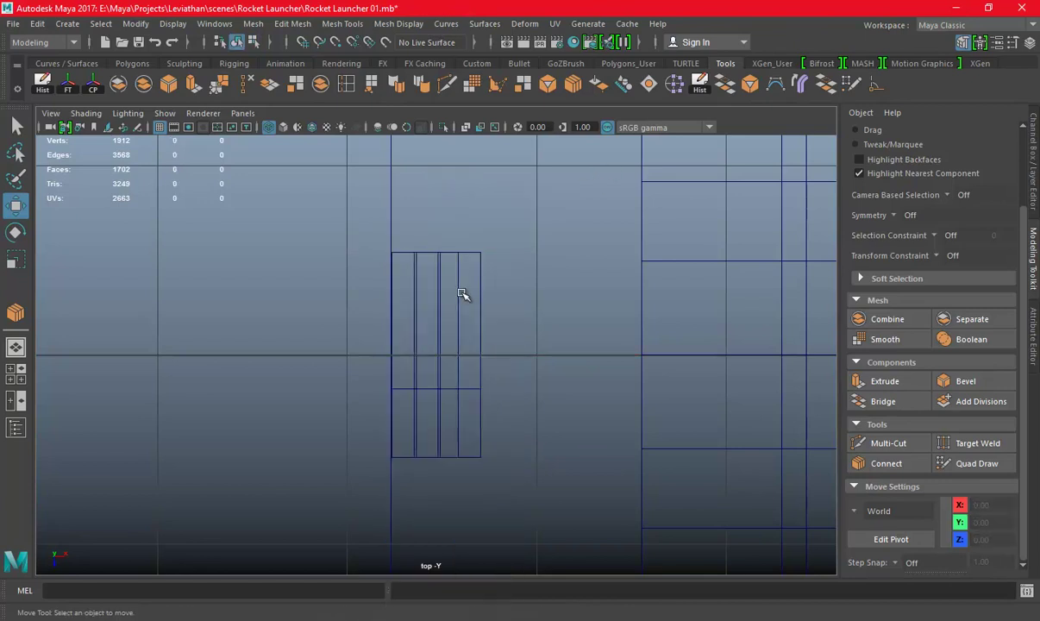
{"action": "left_click", "coordinate": [461, 296]}
{"action": "left_click", "coordinate": [896, 464]}
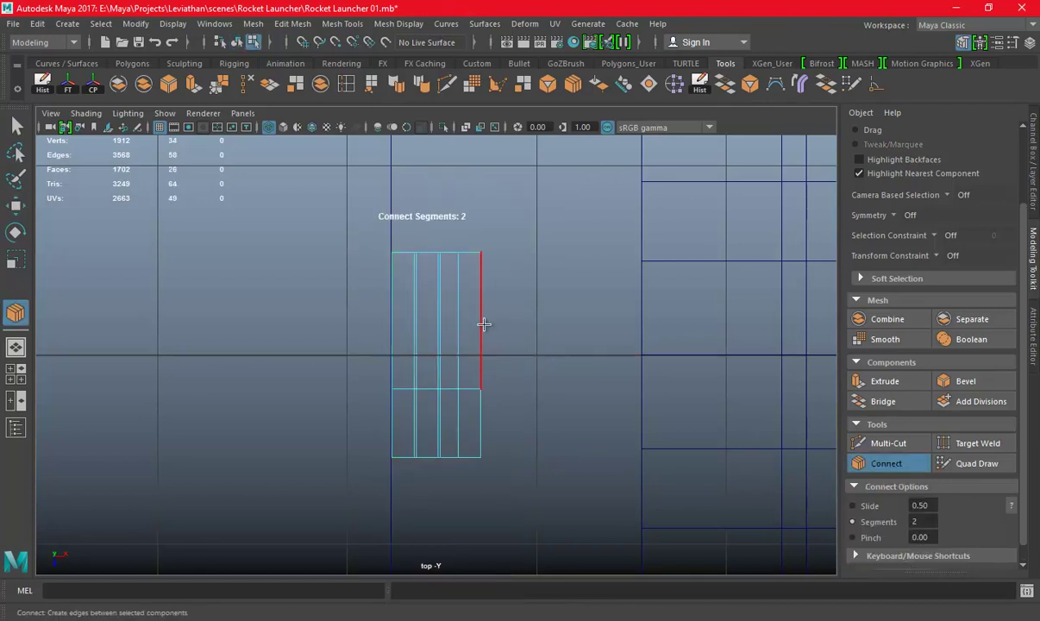
{"action": "left_click", "coordinate": [439, 312]}
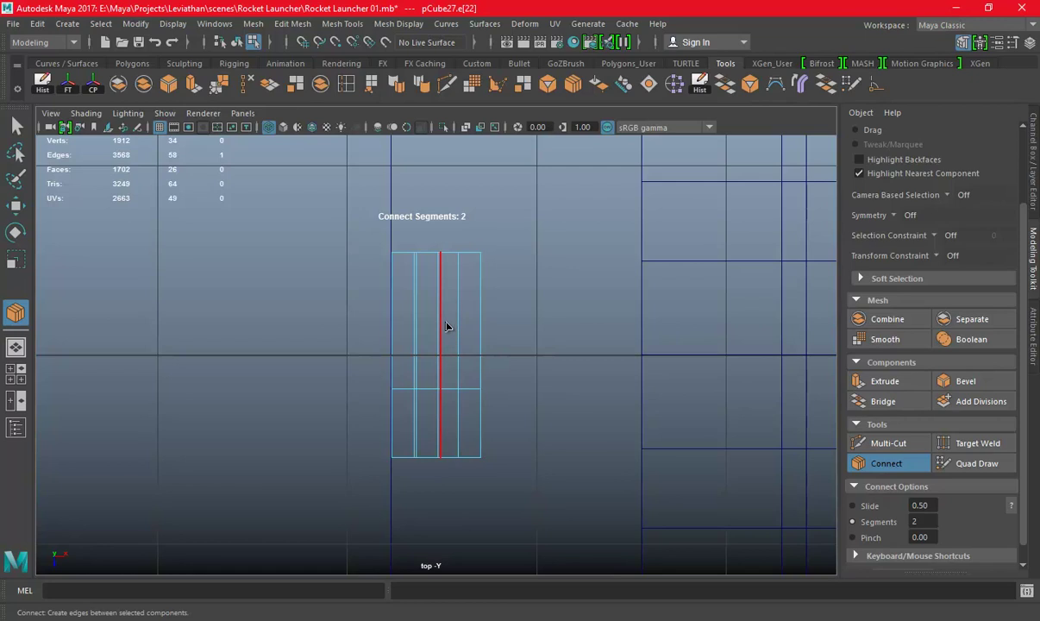
{"action": "left_click", "coordinate": [491, 317]}
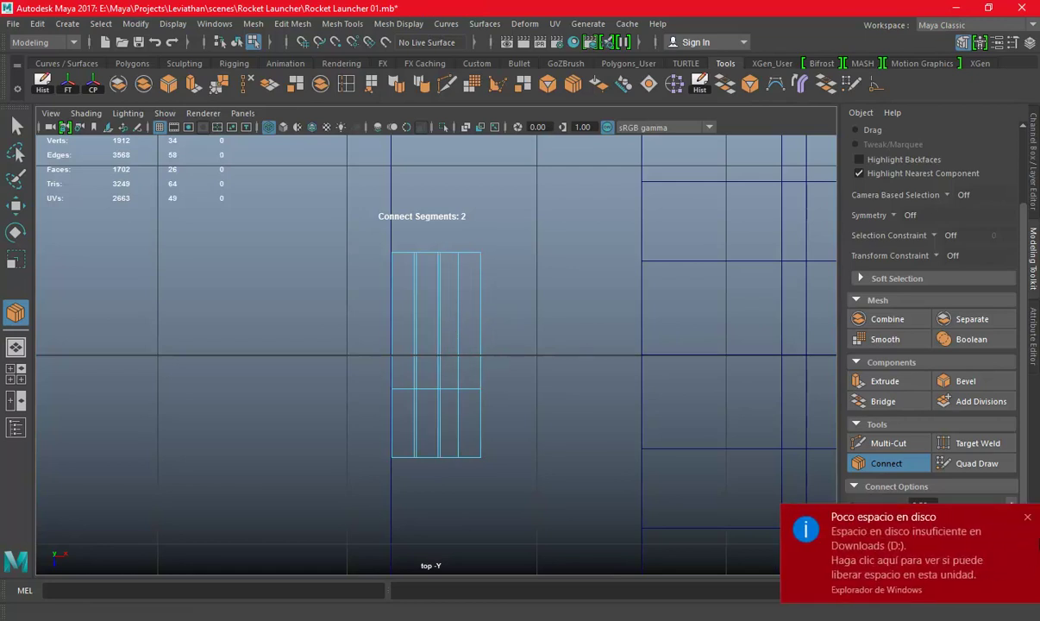
{"action": "left_click", "coordinate": [1028, 518]}
{"action": "left_click", "coordinate": [479, 314]}
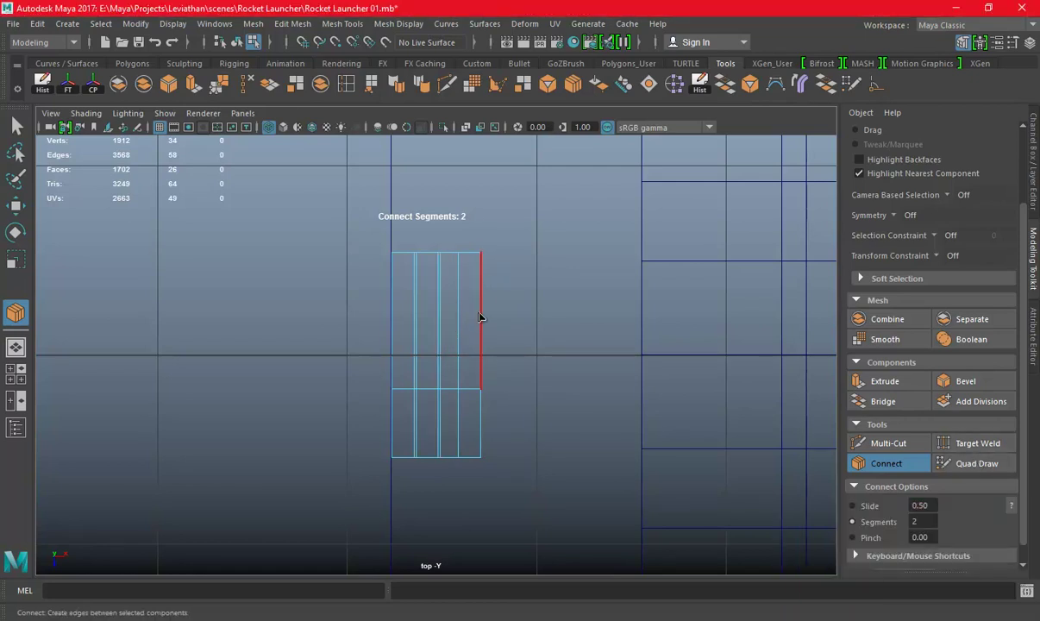
{"action": "key", "text": "w"}
Inspect the block in perspective and delete its middle vertical edge loop
{"action": "key", "text": "space"}
{"action": "key", "text": "space"}
{"action": "mouse_move", "coordinate": [537, 286]}
{"action": "left_mouse_down", "text": "alt"}
{"action": "mouse_move", "coordinate": [509, 318]}
{"action": "mouse_move", "coordinate": [516, 341]}
{"action": "mouse_move", "coordinate": [534, 349]}
{"action": "mouse_move", "coordinate": [496, 314]}
{"action": "left_mouse_up", "text": "alt"}
{"action": "mouse_move", "coordinate": [506, 365]}
{"action": "left_mouse_down", "text": "alt"}
{"action": "mouse_move", "coordinate": [532, 328]}
{"action": "mouse_move", "coordinate": [620, 349]}
{"action": "mouse_move", "coordinate": [494, 371]}
{"action": "left_mouse_up", "text": "alt"}
{"action": "key", "text": "ctrl+z"}
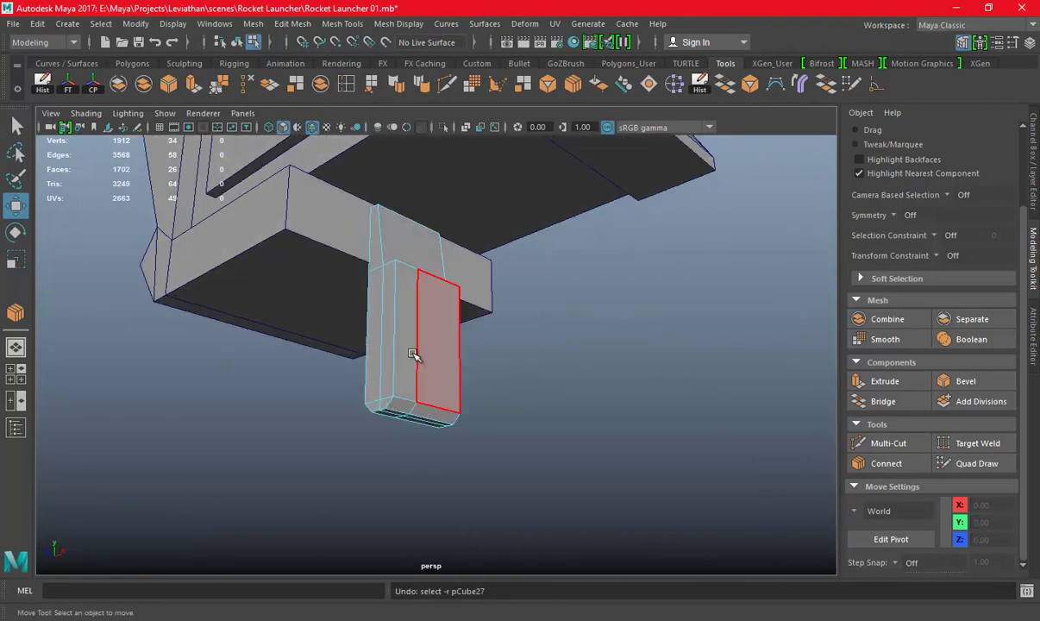
{"action": "double_click", "coordinate": [417, 327]}
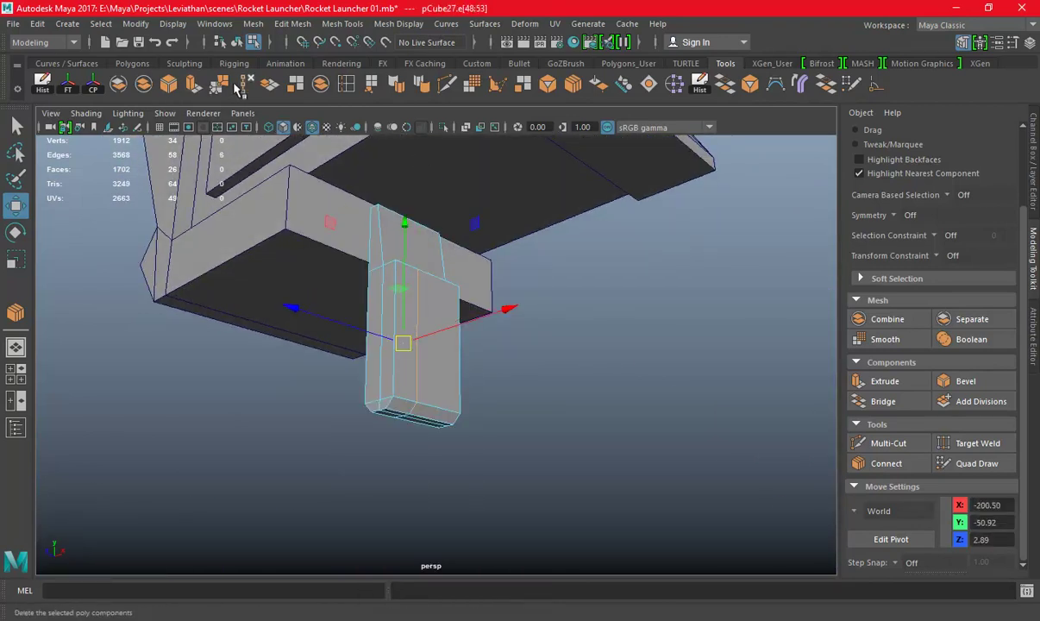
{"action": "key", "text": "ctrl+Delete"}
Slice the strip horizontally near its top with Multi-Cut in the top view
{"action": "key", "text": "space"}
{"action": "key", "text": "space"}
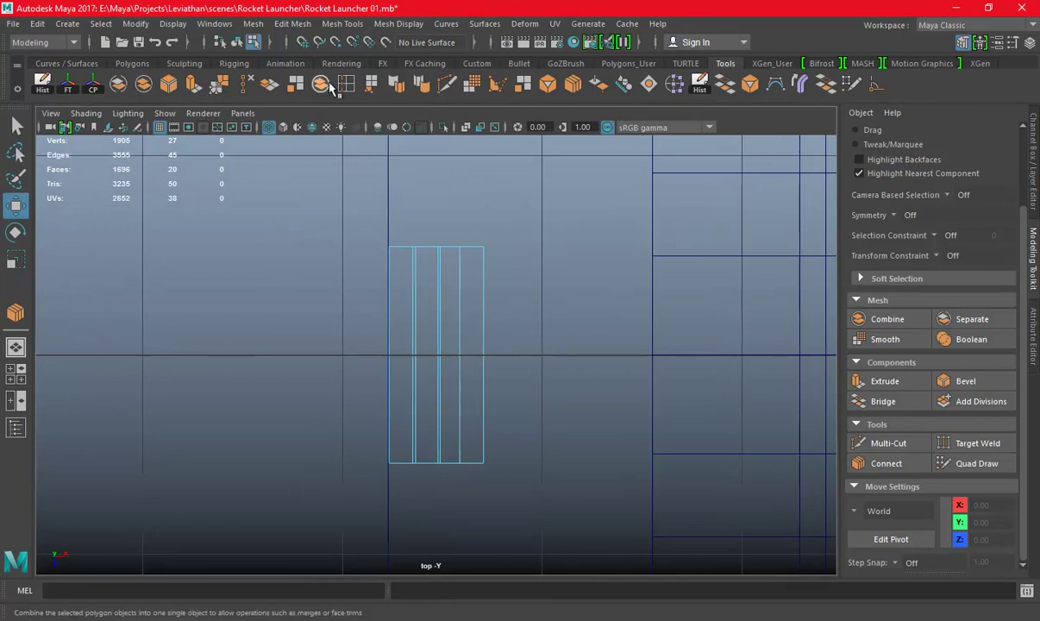
{"action": "left_click", "coordinate": [346, 87]}
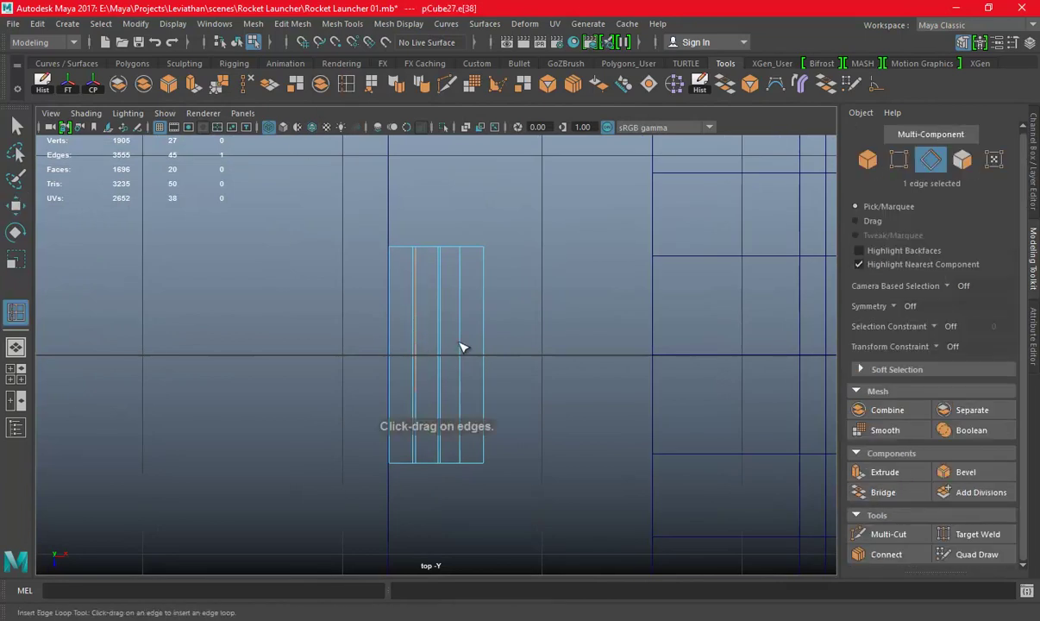
{"action": "left_click", "coordinate": [395, 85]}
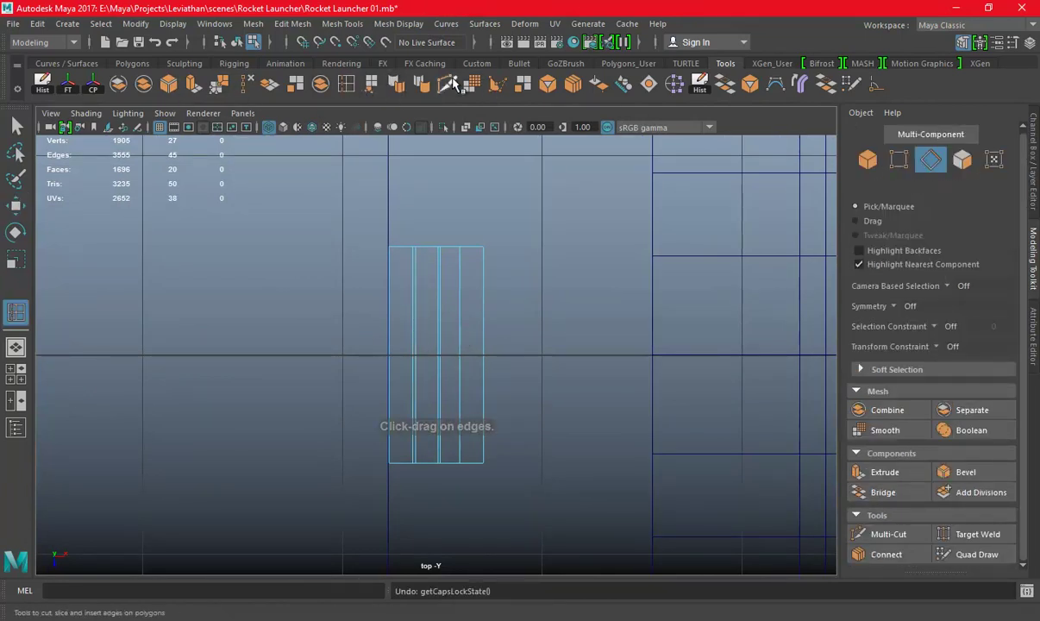
{"action": "left_click_drag", "start_coordinate": [356, 354], "coordinate": [606, 353]}
{"action": "key", "text": "w"}
Delete the faces above the slice and re-centre the handle in the top view
{"action": "key", "text": "F11"}
{"action": "left_click_drag", "start_coordinate": [333, 180], "coordinate": [569, 300]}
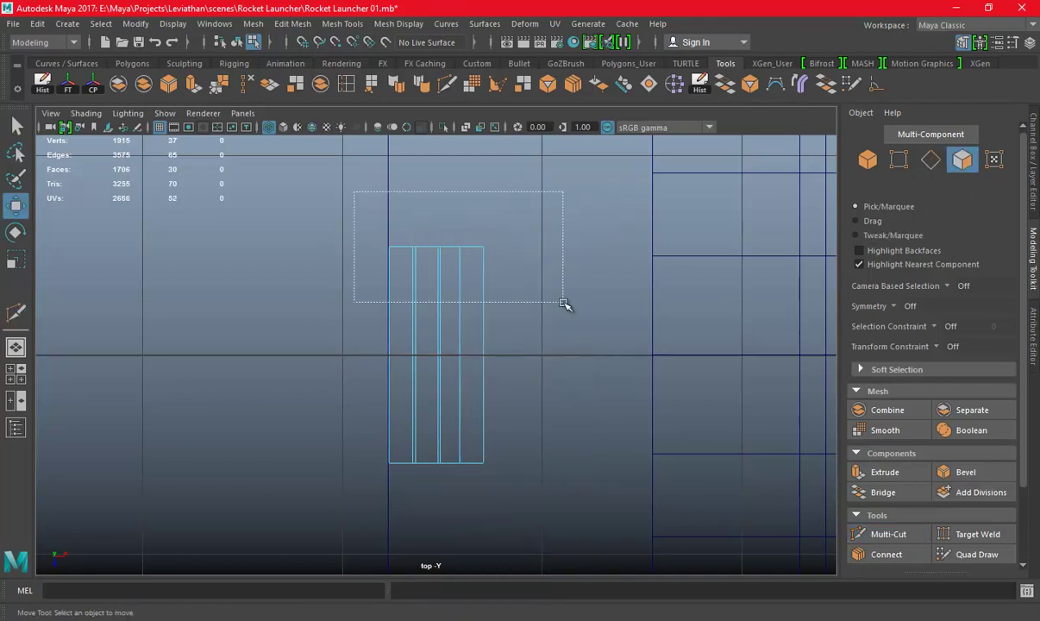
{"action": "key", "text": "Delete"}
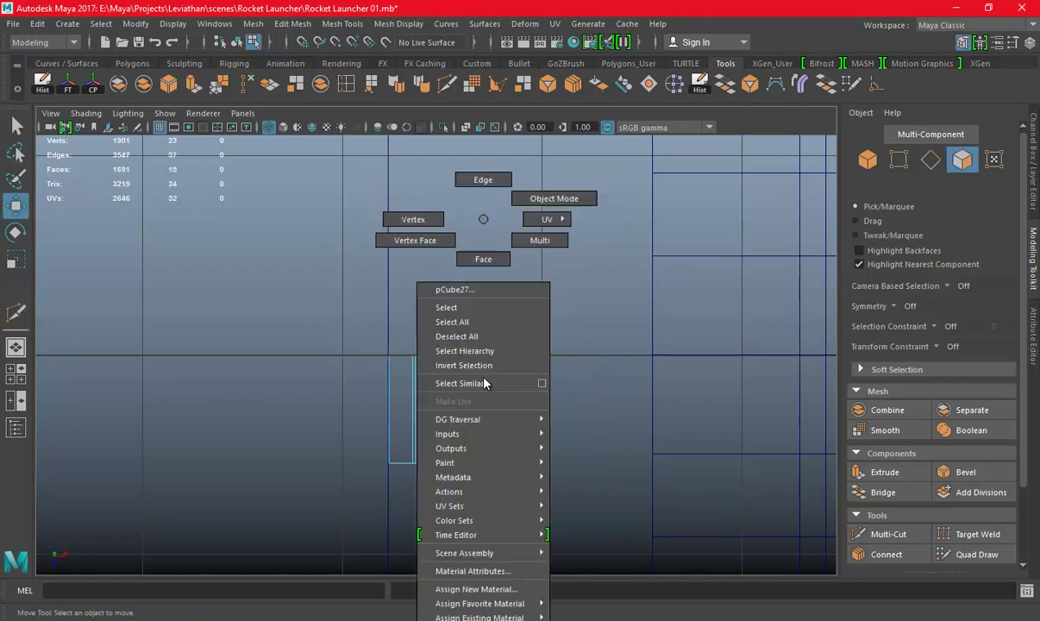
{"action": "right_click_drag", "start_coordinate": [478, 220], "coordinate": [526, 188]}
{"action": "key", "text": "space"}
{"action": "key", "text": "space"}
{"action": "left_click_drag", "start_coordinate": [607, 244], "coordinate": [476, 260], "text": "alt"}
{"action": "key", "text": "space"}
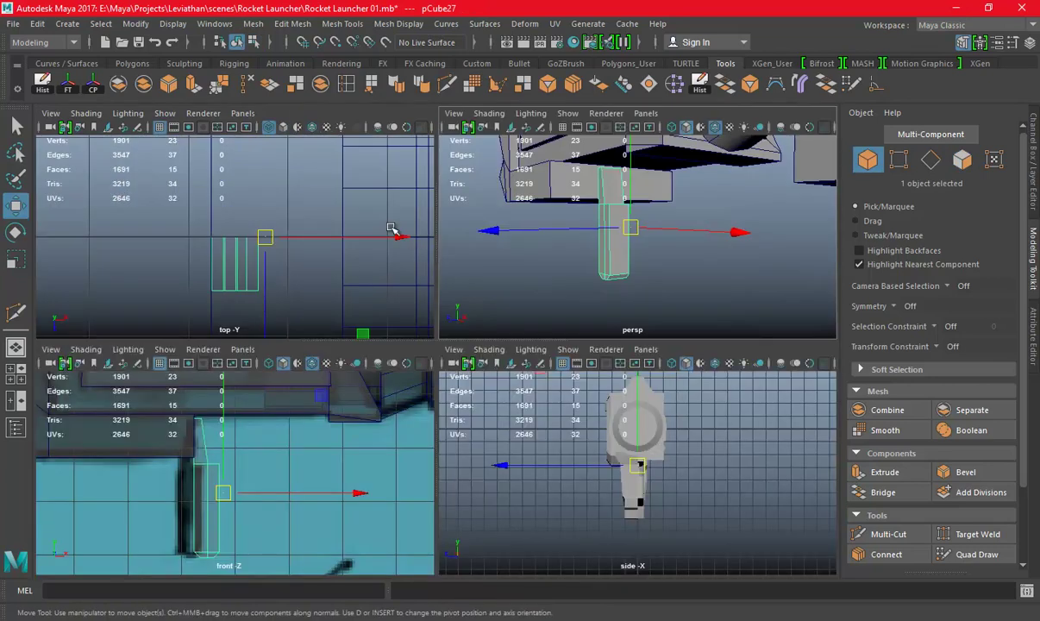
{"action": "key", "text": "space"}
{"action": "middle_click_drag", "start_coordinate": [390, 262], "coordinate": [464, 244], "text": "alt"}
{"action": "scroll", "coordinate": [463, 244], "scroll_direction": "up", "scroll_amount": 2}
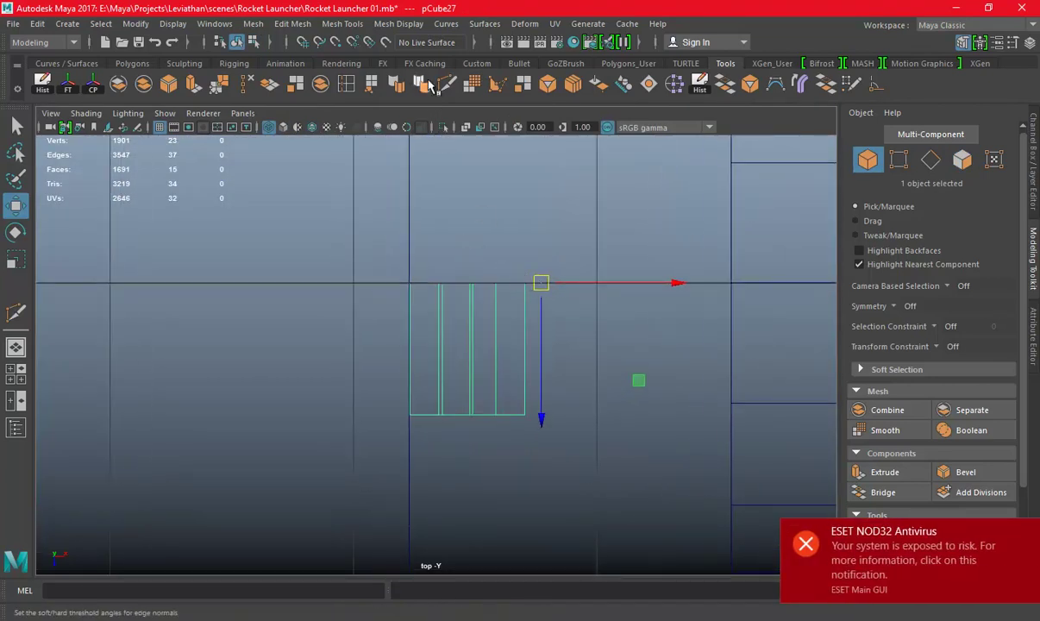
Add a horizontal edge loop across the handle and check it in perspective
{"action": "left_click", "coordinate": [607, 333], "text": "ctrl"}
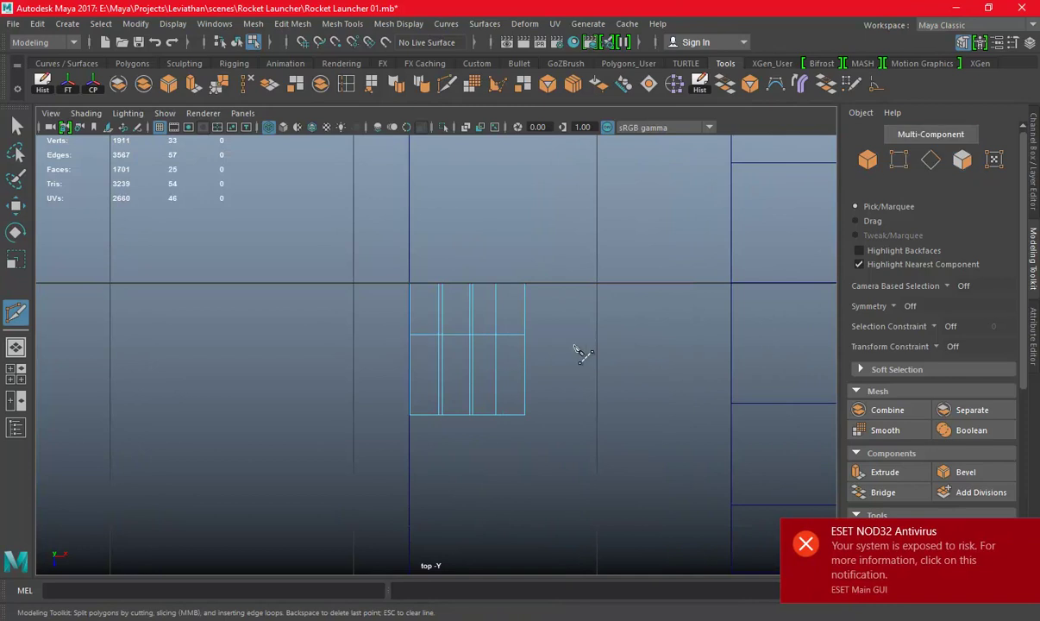
{"action": "key", "text": "w"}
{"action": "key", "text": "space"}
{"action": "key", "text": "space"}
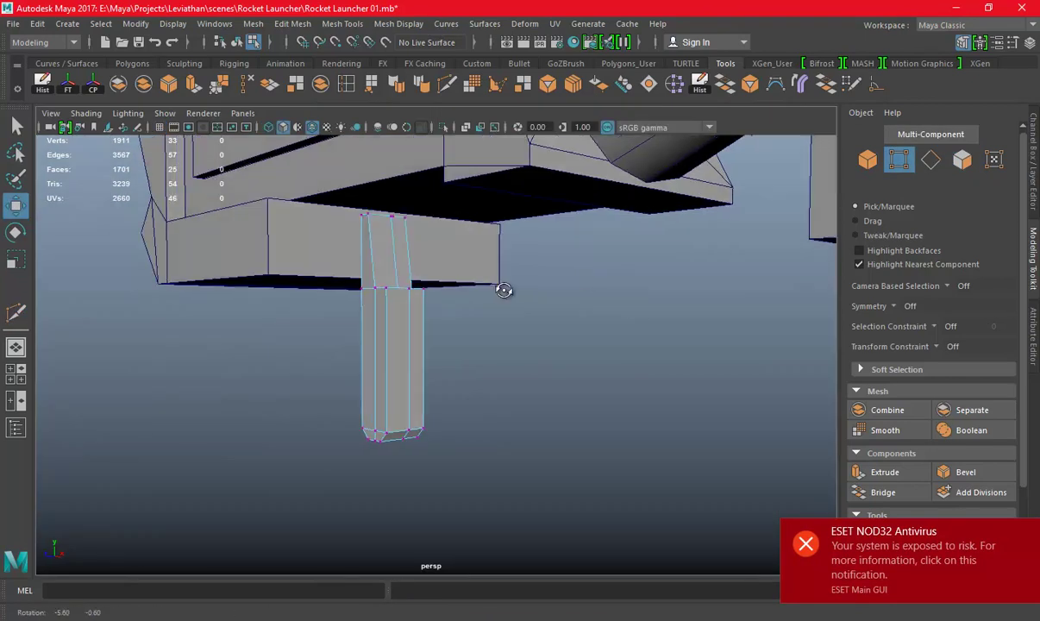
{"action": "mouse_move", "coordinate": [429, 330]}
{"action": "left_mouse_down", "text": "alt"}
{"action": "mouse_move", "coordinate": [453, 306]}
{"action": "mouse_move", "coordinate": [425, 294]}
{"action": "mouse_move", "coordinate": [389, 310]}
{"action": "left_mouse_up", "text": "alt"}
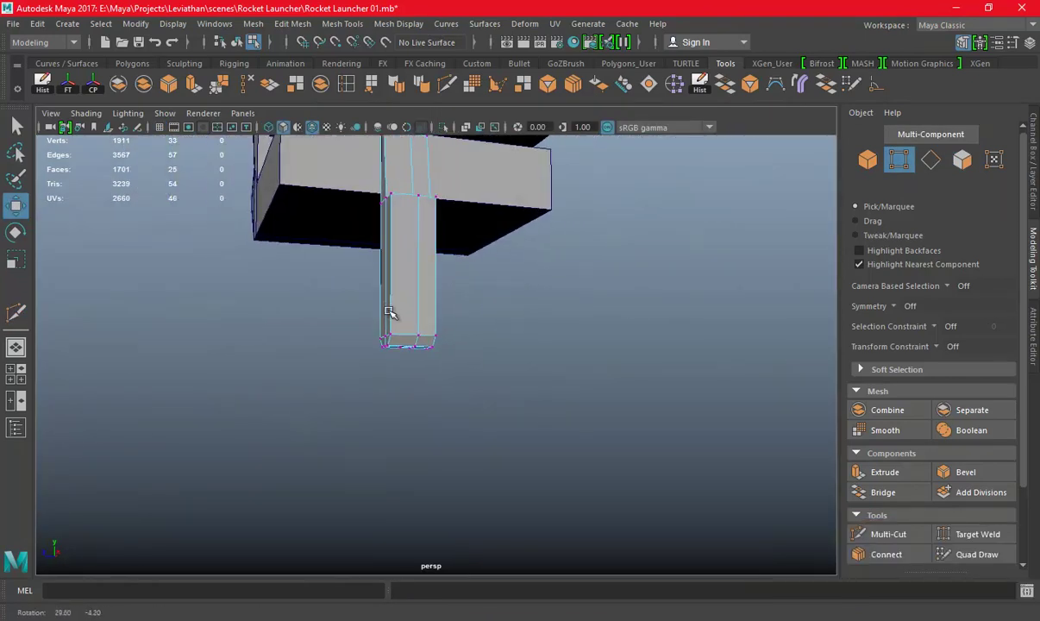
{"action": "key", "text": "space"}
In wireframe side view, select the new loop's six vertices and move them downward
{"action": "key", "text": "space"}
{"action": "right_click_drag", "start_coordinate": [454, 302], "coordinate": [550, 370], "text": "alt"}
{"action": "key", "text": "space"}
{"action": "key", "text": "space"}
{"action": "scroll", "coordinate": [465, 334], "scroll_direction": "up", "scroll_amount": 2}
{"action": "left_click", "coordinate": [269, 127]}
{"action": "mouse_move", "coordinate": [561, 363]}
{"action": "middle_mouse_down", "text": "alt"}
{"action": "mouse_move", "coordinate": [686, 476]}
{"action": "mouse_move", "coordinate": [650, 325]}
{"action": "middle_mouse_up", "text": "alt"}
{"action": "scroll", "coordinate": [400, 269], "scroll_direction": "up", "scroll_amount": 2}
{"action": "scroll", "coordinate": [399, 248], "scroll_direction": "up", "scroll_amount": 2}
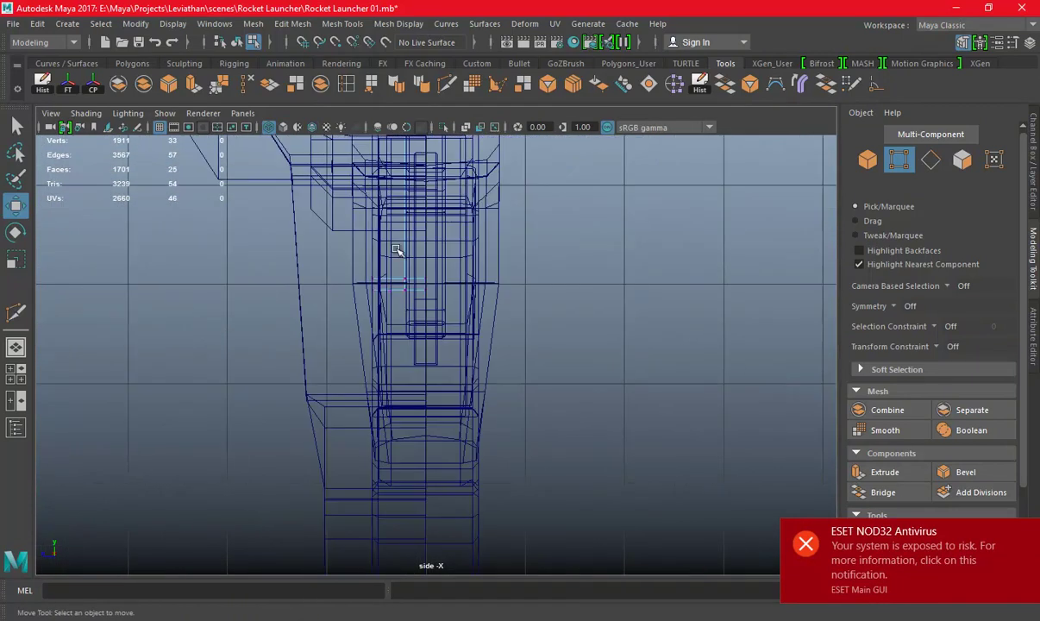
{"action": "scroll", "coordinate": [313, 224], "scroll_direction": "up", "scroll_amount": 2}
{"action": "left_click_drag", "start_coordinate": [313, 224], "coordinate": [361, 274]}
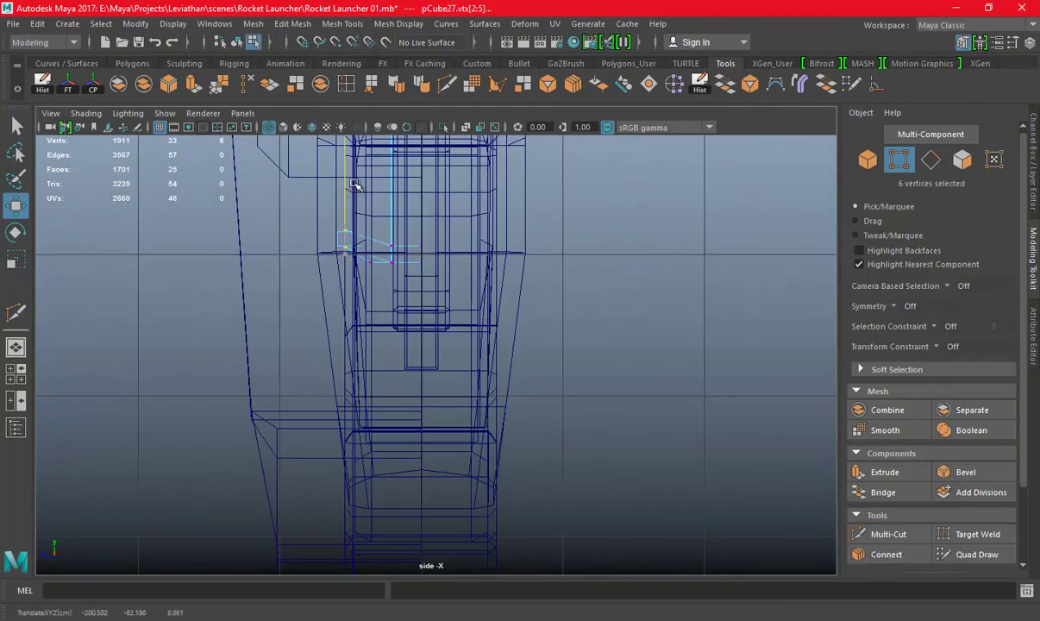
{"action": "left_click_drag", "start_coordinate": [356, 180], "coordinate": [369, 244]}
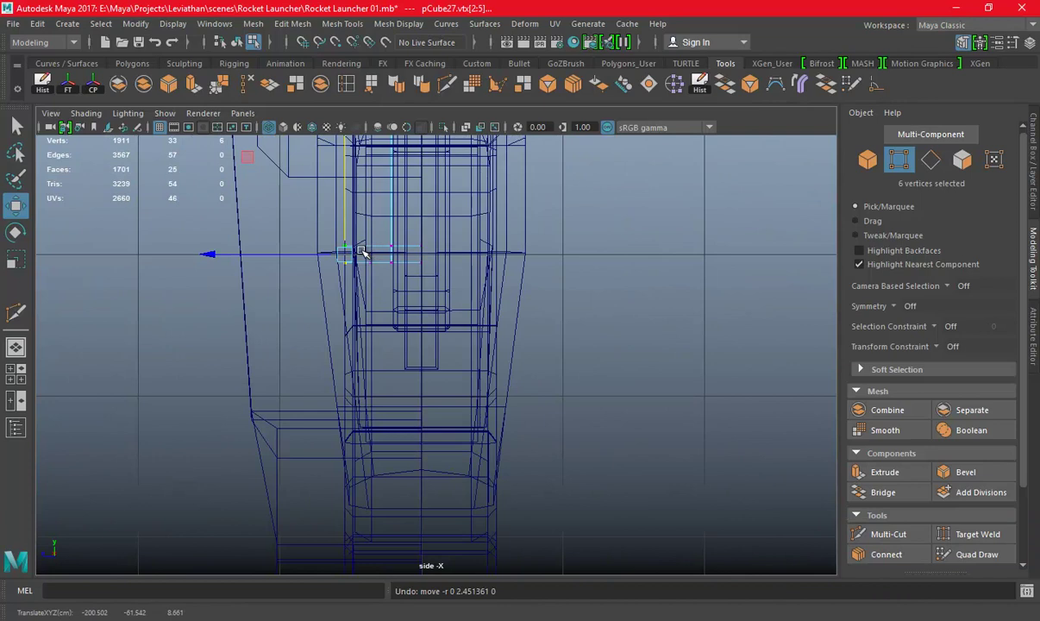
Delete the stray vertex at the bottom of the handle
{"action": "left_click_drag", "start_coordinate": [376, 290], "coordinate": [310, 211], "text": "shift"}
{"action": "key", "text": "space"}
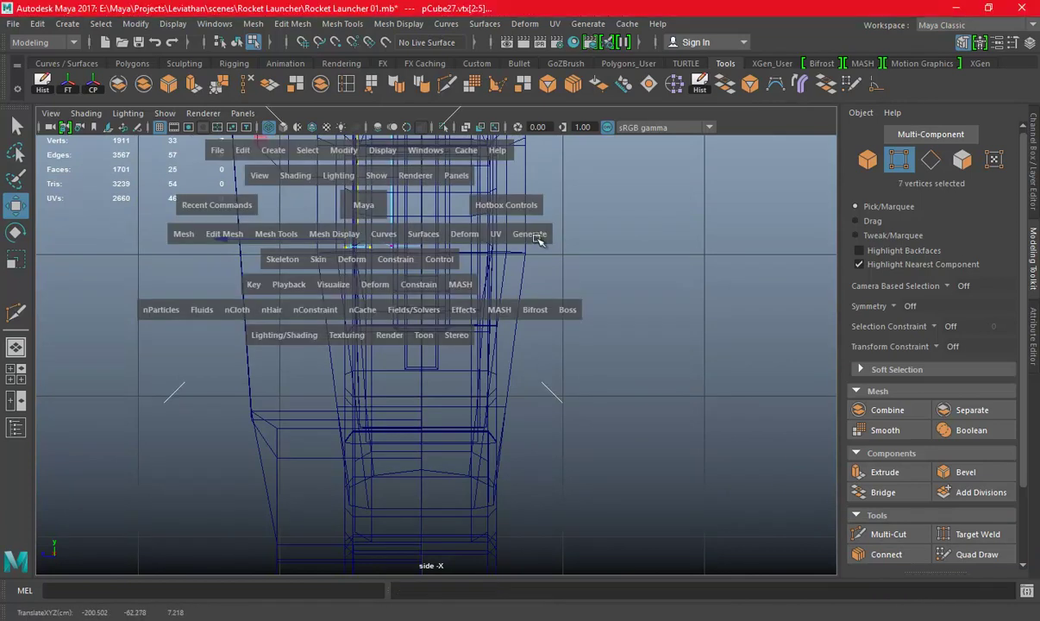
{"action": "left_click_drag", "start_coordinate": [520, 293], "coordinate": [580, 274], "text": "alt"}
{"action": "key", "text": "ctrl+z"}
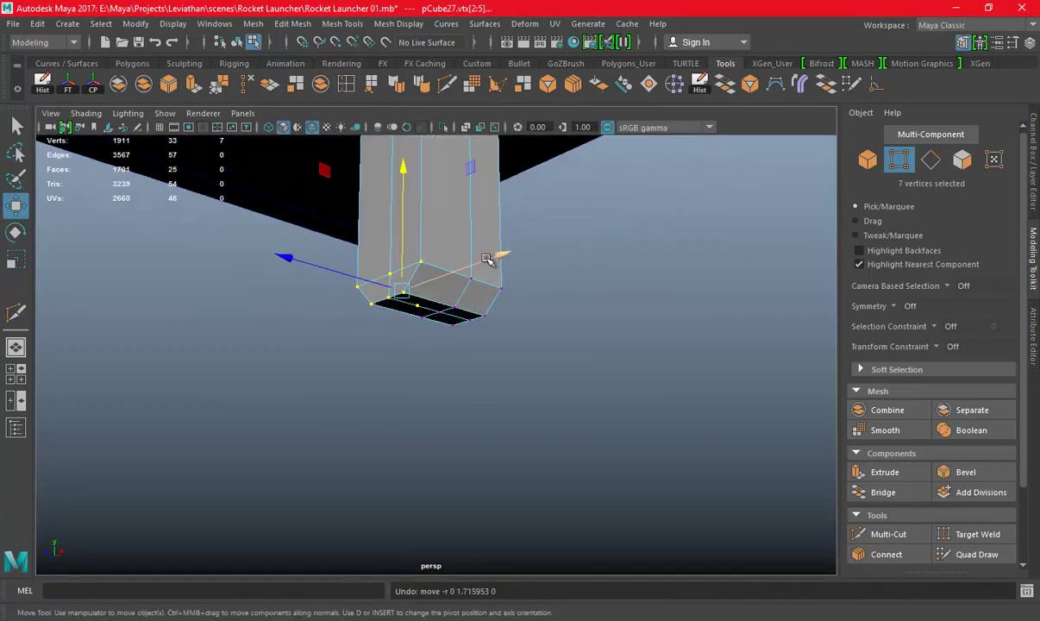
{"action": "left_click_drag", "start_coordinate": [487, 259], "coordinate": [506, 234], "text": "alt"}
{"action": "right_click_drag", "start_coordinate": [606, 218], "coordinate": [535, 205]}
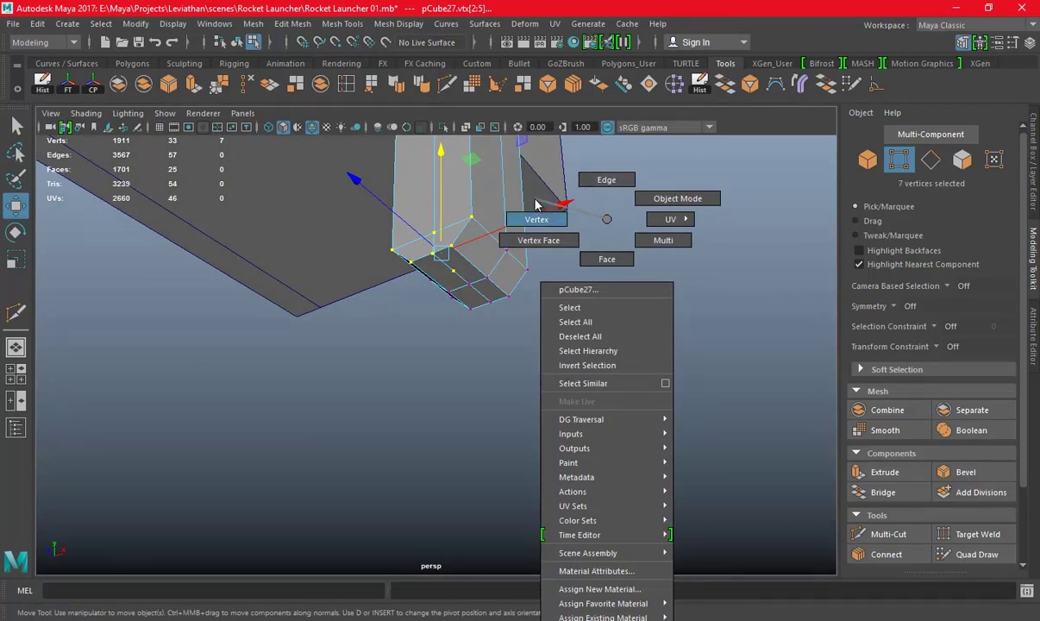
{"action": "left_click", "coordinate": [453, 271]}
{"action": "key", "text": "Delete"}
{"action": "mouse_move", "coordinate": [543, 266]}
{"action": "left_mouse_down", "text": "alt"}
{"action": "mouse_move", "coordinate": [547, 249]}
{"action": "mouse_move", "coordinate": [591, 258]}
{"action": "left_mouse_up", "text": "alt"}
{"action": "key", "text": "space"}
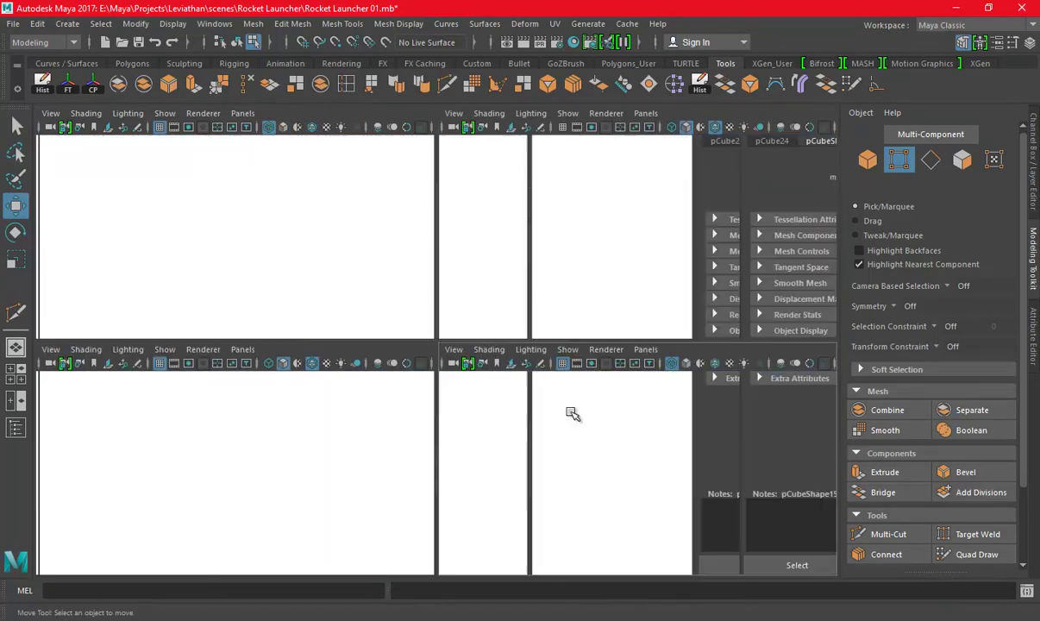
{"action": "key", "text": "space"}
Reselect the six loop vertices, then select the whole handle piece and inspect it
{"action": "mouse_move", "coordinate": [340, 272]}
{"action": "left_mouse_down"}
{"action": "mouse_move", "coordinate": [349, 205]}
{"action": "mouse_move", "coordinate": [361, 200]}
{"action": "left_mouse_up"}
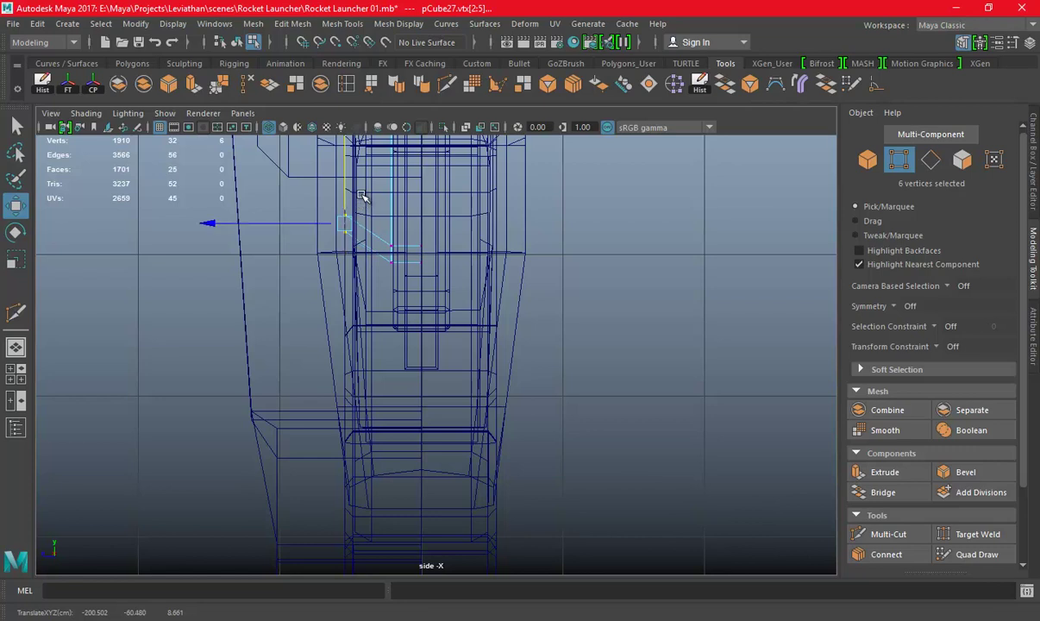
{"action": "key", "text": "space"}
{"action": "key", "text": "space"}
{"action": "mouse_move", "coordinate": [532, 254]}
{"action": "left_mouse_down", "text": "alt"}
{"action": "mouse_move", "coordinate": [499, 256]}
{"action": "mouse_move", "coordinate": [466, 309]}
{"action": "left_mouse_up", "text": "alt"}
{"action": "right_click_drag", "start_coordinate": [466, 308], "coordinate": [496, 275]}
{"action": "left_click", "coordinate": [460, 291]}
{"action": "left_click", "coordinate": [1033, 259]}
{"action": "mouse_move", "coordinate": [734, 274]}
{"action": "left_mouse_down", "text": "alt"}
{"action": "mouse_move", "coordinate": [476, 281]}
{"action": "mouse_move", "coordinate": [432, 301]}
{"action": "left_mouse_up", "text": "alt"}
{"action": "key", "text": "space"}
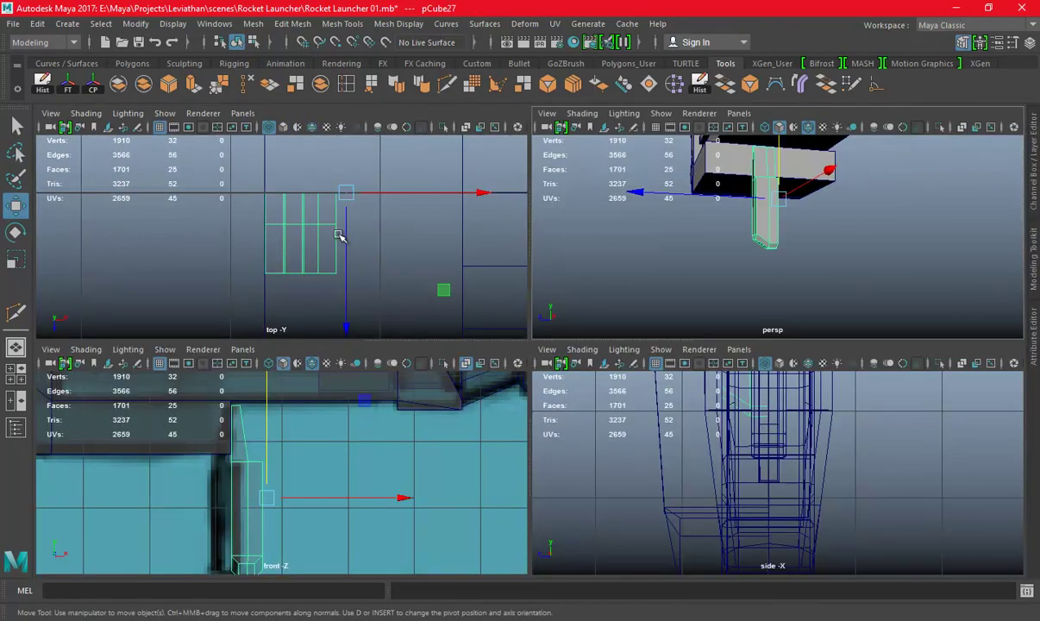
{"action": "key", "text": "space"}
{"action": "key", "text": "space"}
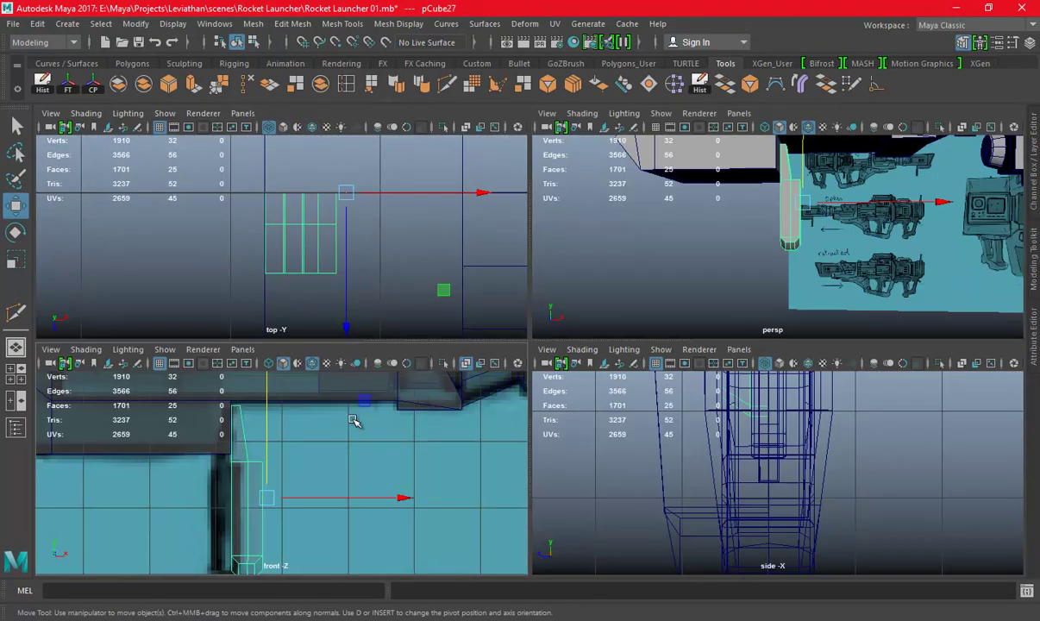
{"action": "key", "text": "space"}
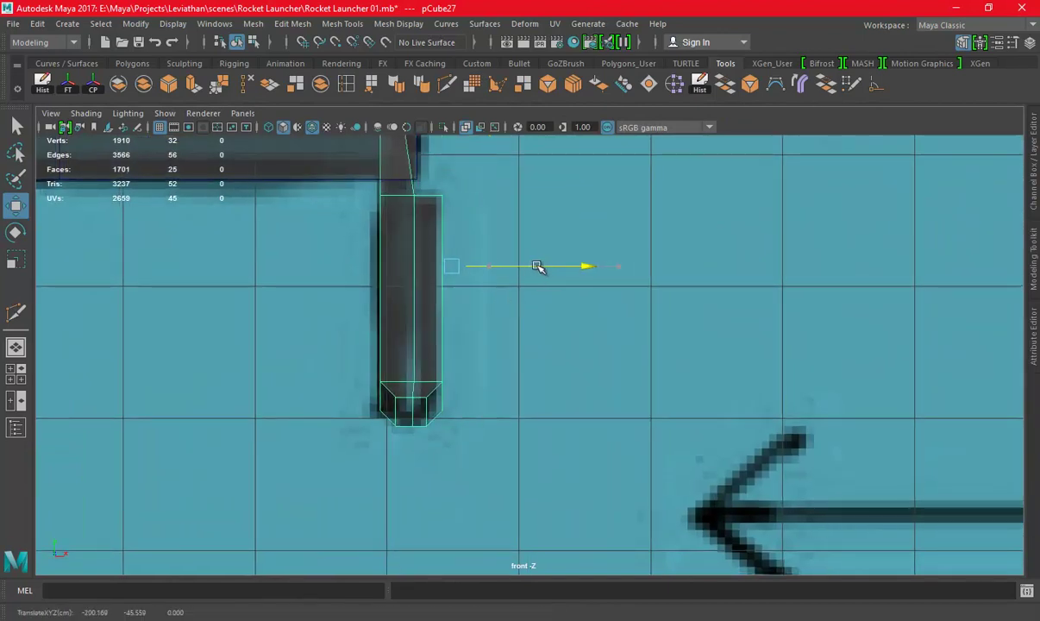
Cut a vertical edge loop down the column face with Multi-Cut
{"action": "scroll", "coordinate": [604, 302], "scroll_direction": "down", "scroll_amount": 1}
{"action": "scroll", "coordinate": [561, 286], "scroll_direction": "down", "scroll_amount": 1}
{"action": "scroll", "coordinate": [560, 286], "scroll_direction": "down", "scroll_amount": 1}
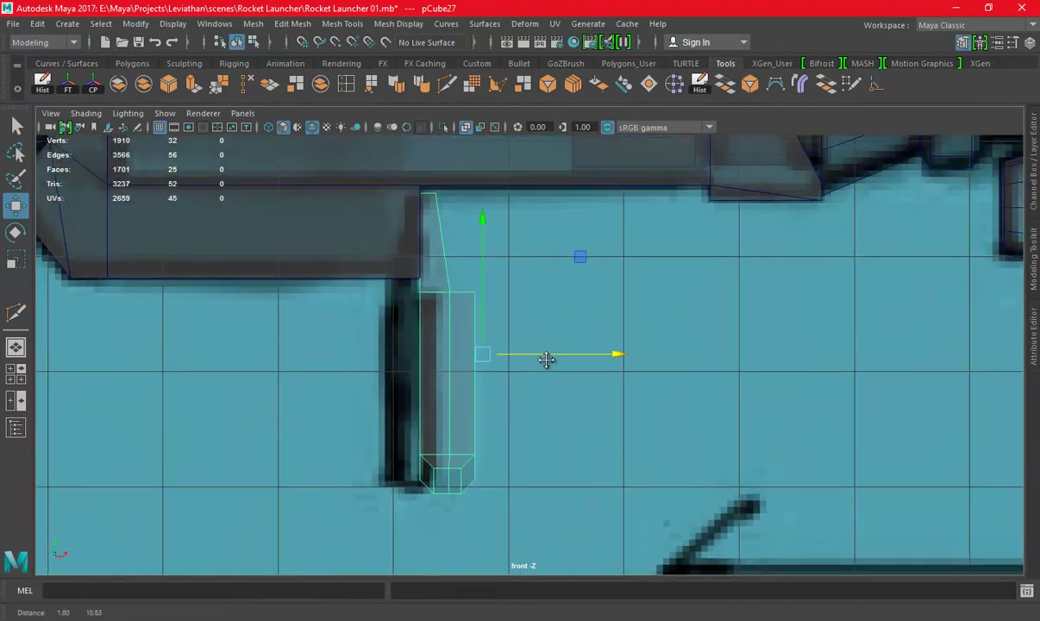
{"action": "scroll", "coordinate": [569, 285], "scroll_direction": "down", "scroll_amount": 1}
{"action": "key", "text": "space"}
{"action": "key", "text": "space"}
{"action": "mouse_move", "coordinate": [642, 247]}
{"action": "left_mouse_down", "text": "alt"}
{"action": "mouse_move", "coordinate": [490, 248]}
{"action": "mouse_move", "coordinate": [513, 362]}
{"action": "mouse_move", "coordinate": [596, 383]}
{"action": "mouse_move", "coordinate": [534, 259]}
{"action": "left_mouse_up", "text": "alt"}
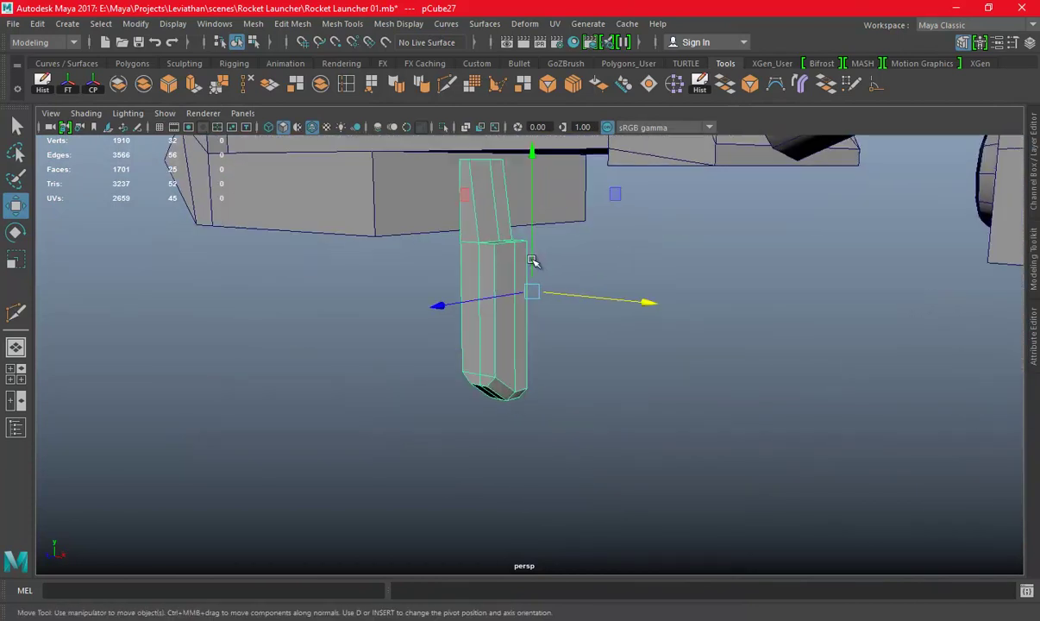
{"action": "scroll", "coordinate": [564, 287], "scroll_direction": "up", "scroll_amount": 2}
{"action": "left_click", "coordinate": [446, 84]}
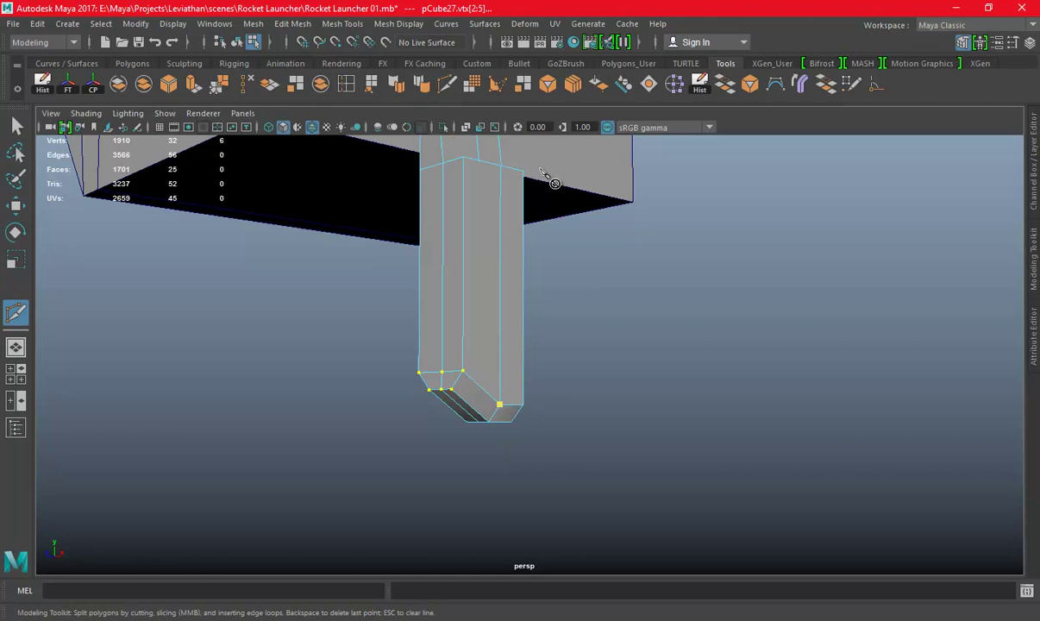
{"action": "left_click", "coordinate": [498, 274], "text": "ctrl"}
{"action": "key", "text": "w"}
{"action": "left_click_drag", "start_coordinate": [483, 227], "coordinate": [550, 292], "text": "alt"}
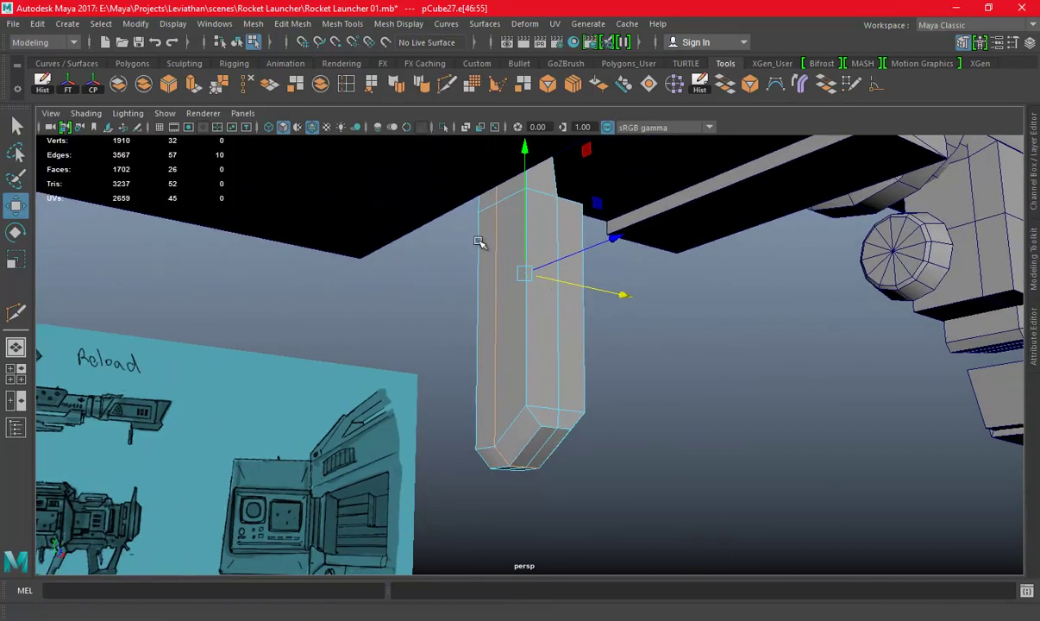
Insert another vertical loop on the column, delete the unwanted loop, and reselect the column
{"action": "key", "text": "ctrl+shift+x"}
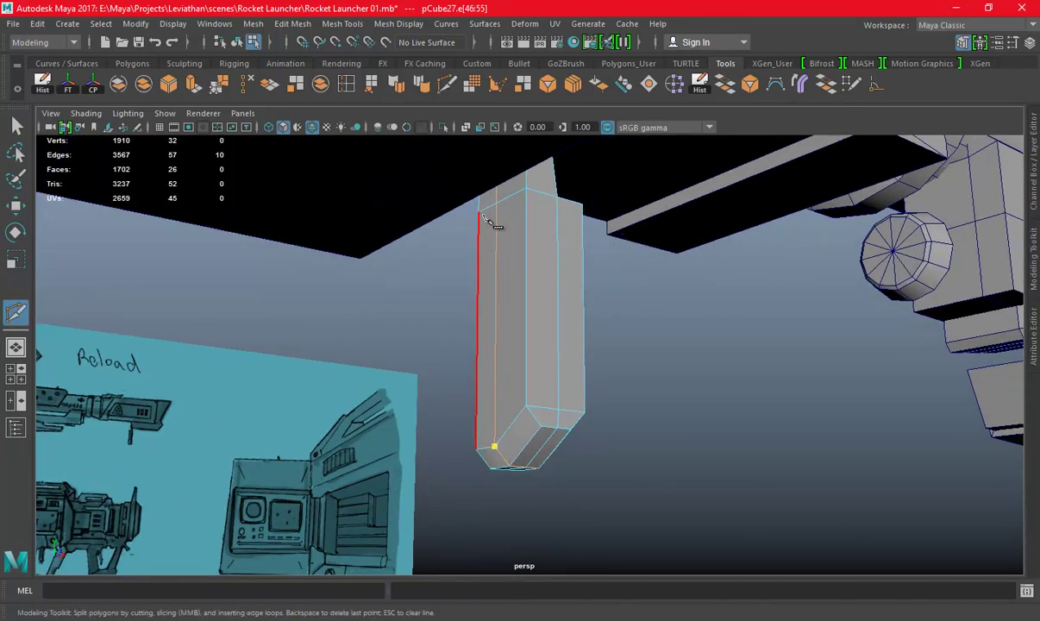
{"action": "left_click", "coordinate": [500, 197], "text": "ctrl"}
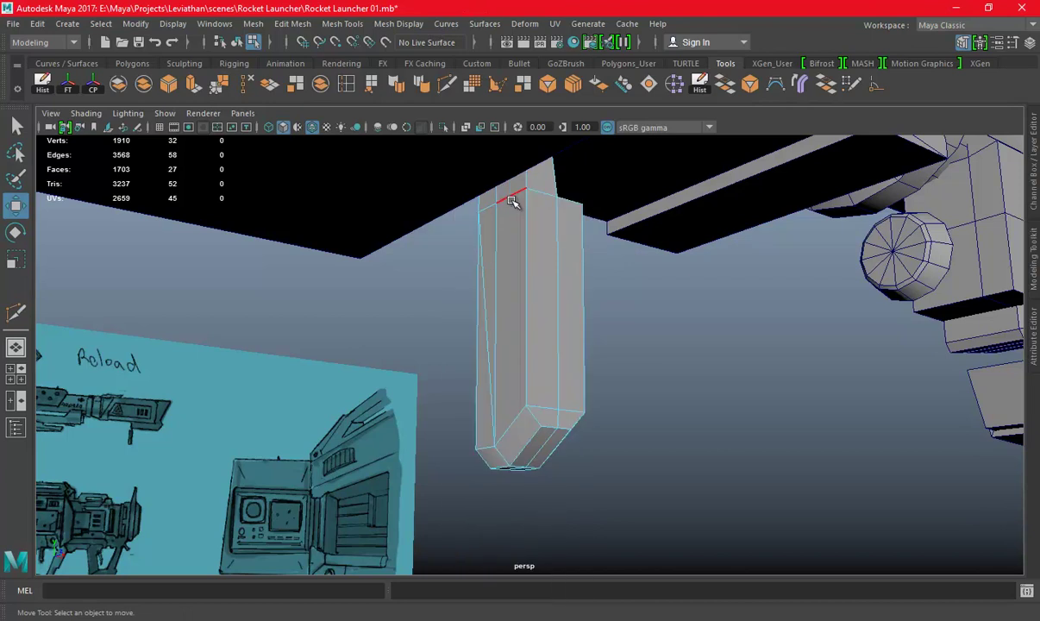
{"action": "key", "text": "w"}
{"action": "left_click", "coordinate": [246, 86]}
{"action": "mouse_move", "coordinate": [620, 288]}
{"action": "left_mouse_down", "text": "alt"}
{"action": "mouse_move", "coordinate": [519, 269]}
{"action": "mouse_move", "coordinate": [455, 272]}
{"action": "mouse_move", "coordinate": [449, 295]}
{"action": "mouse_move", "coordinate": [470, 283]}
{"action": "mouse_move", "coordinate": [467, 267]}
{"action": "mouse_move", "coordinate": [492, 292]}
{"action": "mouse_move", "coordinate": [473, 258]}
{"action": "left_mouse_up", "text": "alt"}
{"action": "key", "text": "F8"}
{"action": "left_click", "coordinate": [619, 223]}
{"action": "left_click_drag", "start_coordinate": [620, 223], "coordinate": [476, 286], "text": "alt"}
{"action": "left_click", "coordinate": [472, 243]}
{"action": "mouse_move", "coordinate": [541, 266]}
{"action": "left_mouse_down", "text": "alt"}
{"action": "mouse_move", "coordinate": [556, 278]}
{"action": "mouse_move", "coordinate": [481, 266]}
{"action": "mouse_move", "coordinate": [521, 272]}
{"action": "left_mouse_up", "text": "alt"}
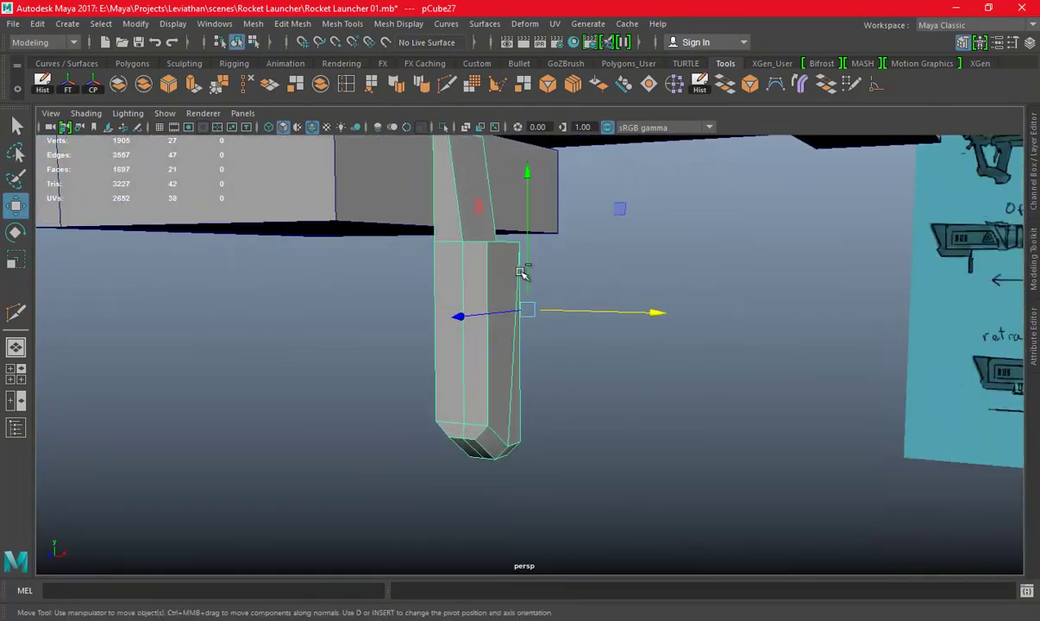
Mirror the duplicate handle with Scale Z -1, undoing the X attempt, and add pCube27 to the selection
{"action": "left_click_drag", "start_coordinate": [645, 278], "coordinate": [1037, 211], "text": "alt"}
{"action": "left_click", "coordinate": [1037, 198]}
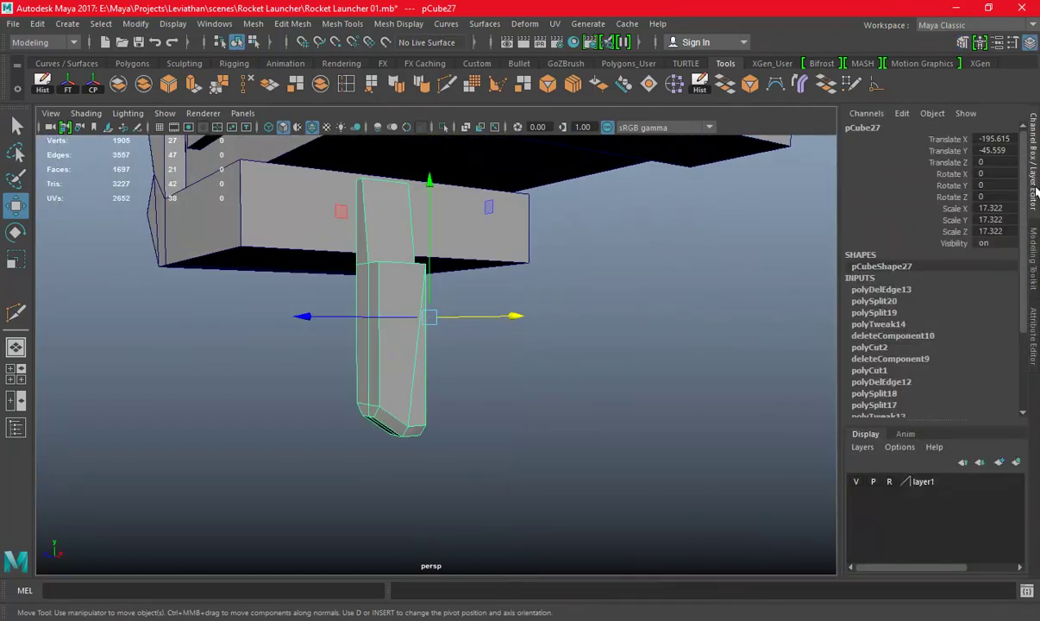
{"action": "left_click_drag", "start_coordinate": [517, 267], "coordinate": [399, 262], "text": "alt"}
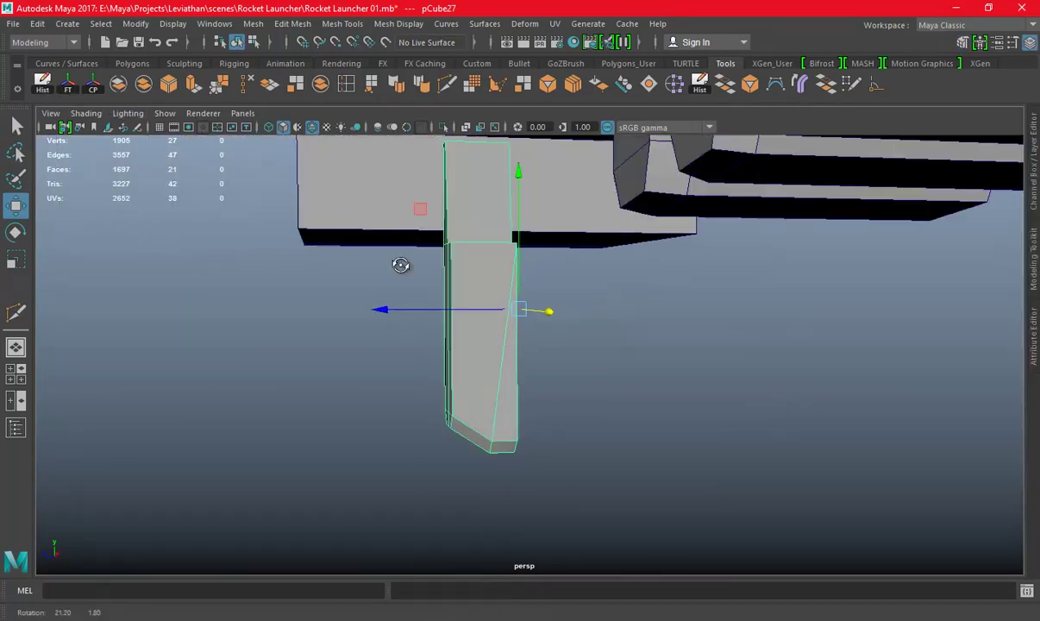
{"action": "left_click", "coordinate": [1036, 212]}
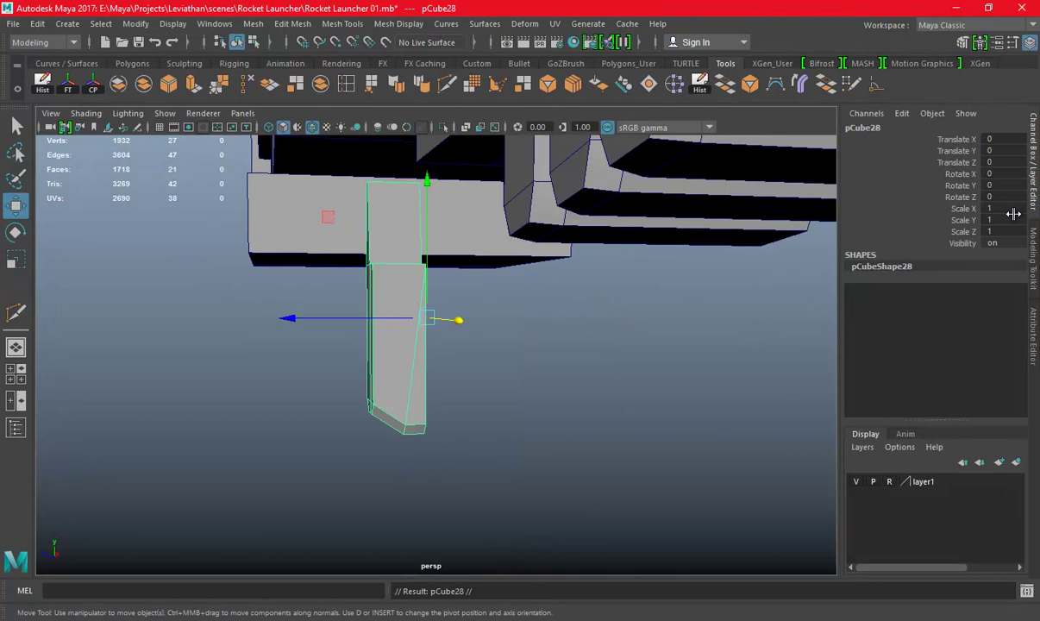
{"action": "type", "text": "-1"}
{"action": "key", "text": "Return"}
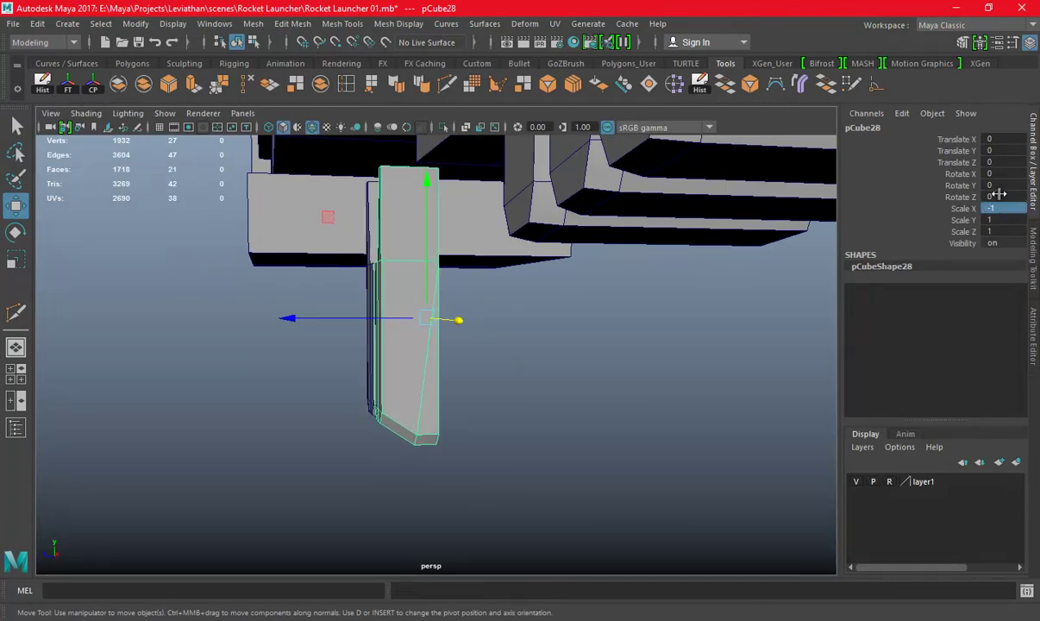
{"action": "key", "text": "ctrl+z"}
{"action": "key", "text": "Return"}
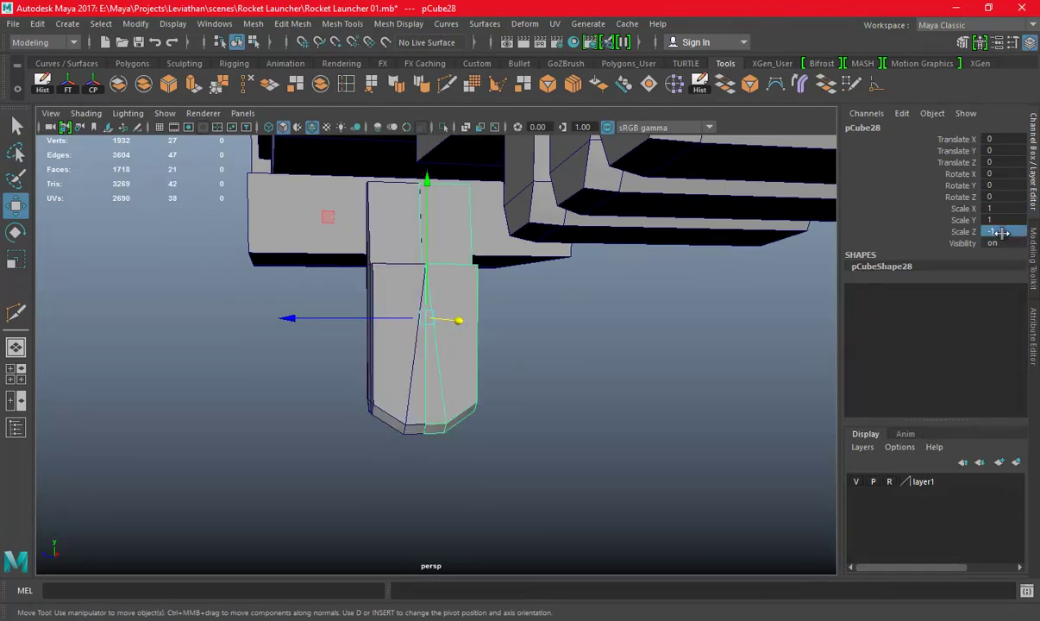
{"action": "mouse_move", "coordinate": [605, 372]}
{"action": "left_mouse_down", "text": "alt"}
{"action": "mouse_move", "coordinate": [364, 327]}
{"action": "mouse_move", "coordinate": [383, 372]}
{"action": "mouse_move", "coordinate": [378, 316]}
{"action": "left_mouse_up", "text": "alt"}
{"action": "left_click", "coordinate": [383, 371], "text": "shift"}
Combine the two grip halves into one mesh and merge their seam vertices
{"action": "left_click", "coordinate": [253, 23]}
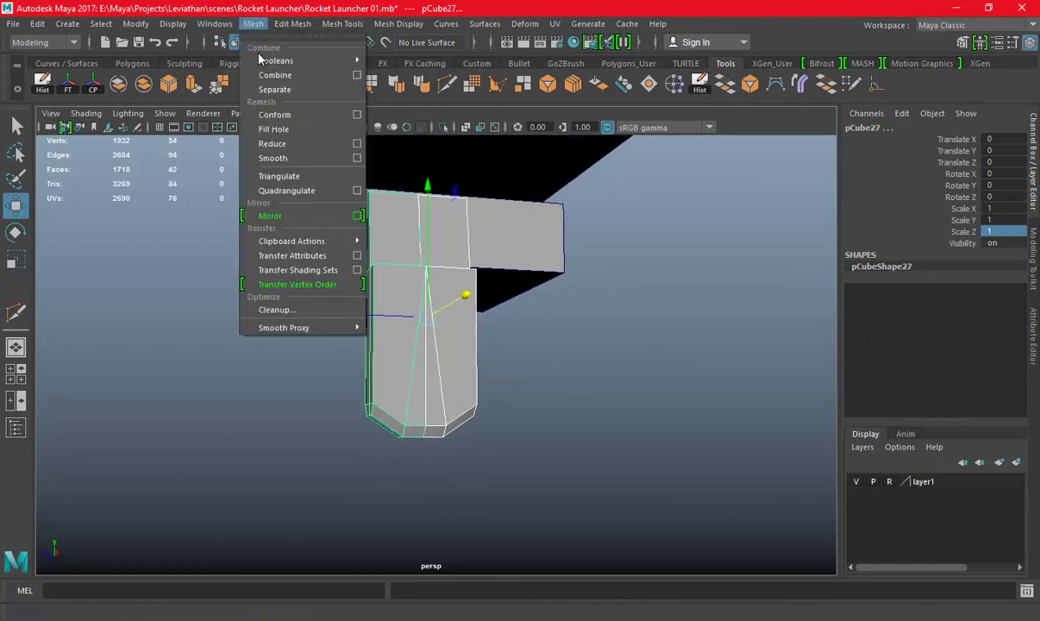
{"action": "left_click", "coordinate": [263, 74]}
{"action": "left_click", "coordinate": [212, 84]}
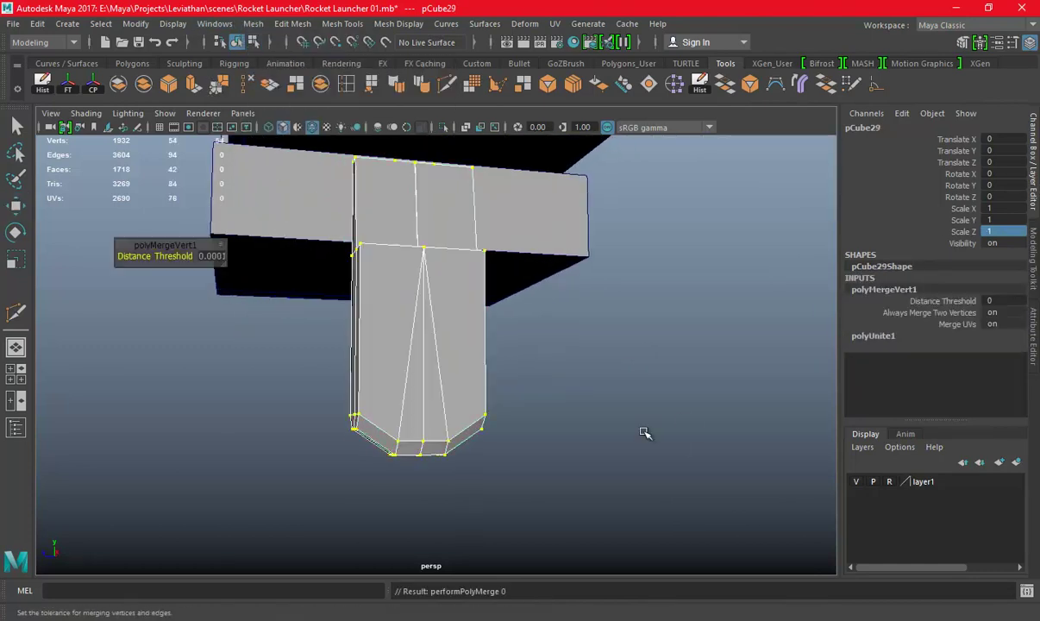
{"action": "key", "text": "3"}
{"action": "key", "text": "1"}
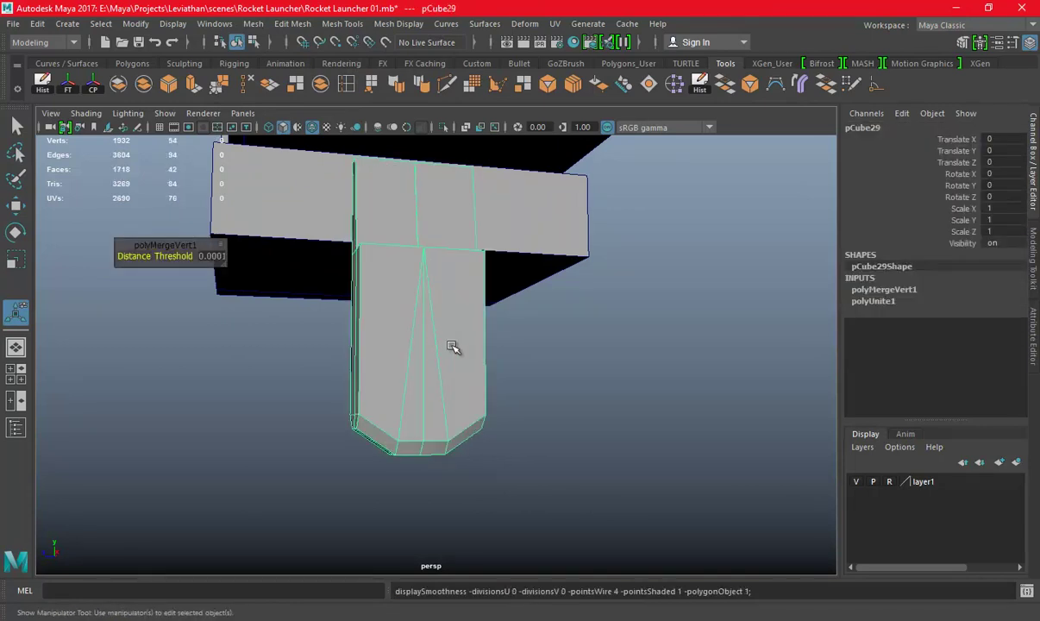
Save the scene file while looking over the launcher and sketch
{"action": "left_click_drag", "start_coordinate": [631, 284], "coordinate": [596, 313], "text": "alt"}
{"action": "right_click_drag", "start_coordinate": [597, 314], "coordinate": [559, 277], "text": "alt"}
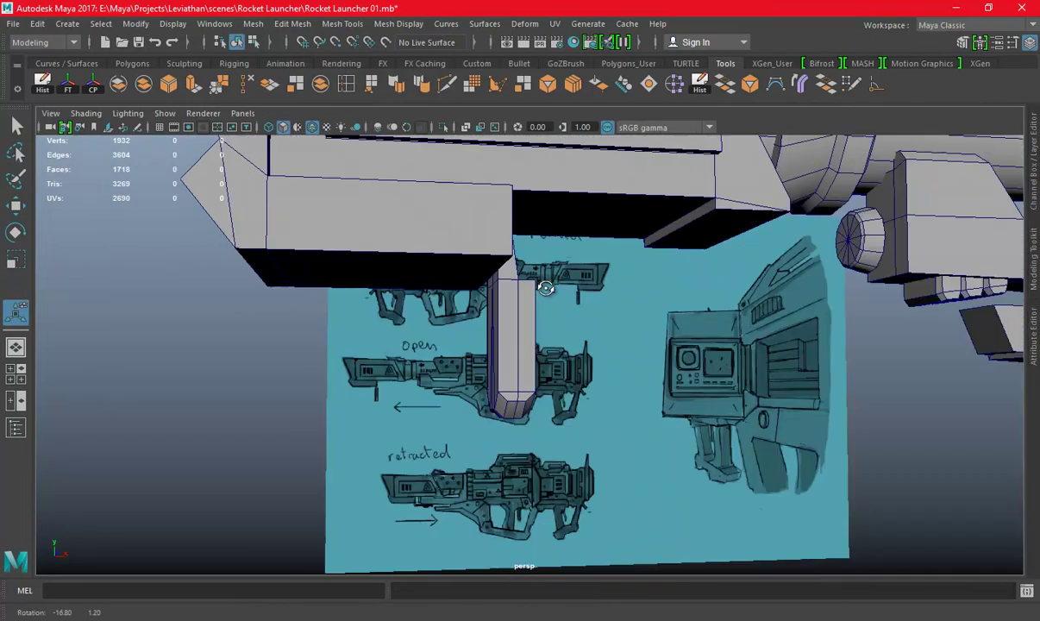
{"action": "key", "text": "ctrl+s"}
{"action": "mouse_move", "coordinate": [559, 277]}
{"action": "left_mouse_down", "text": "alt"}
{"action": "mouse_move", "coordinate": [594, 269]}
{"action": "mouse_move", "coordinate": [476, 291]}
{"action": "mouse_move", "coordinate": [622, 295]}
{"action": "mouse_move", "coordinate": [614, 272]}
{"action": "mouse_move", "coordinate": [574, 281]}
{"action": "mouse_move", "coordinate": [604, 326]}
{"action": "left_mouse_up", "text": "alt"}
{"action": "scroll", "coordinate": [573, 281], "scroll_direction": "up", "scroll_amount": 3}
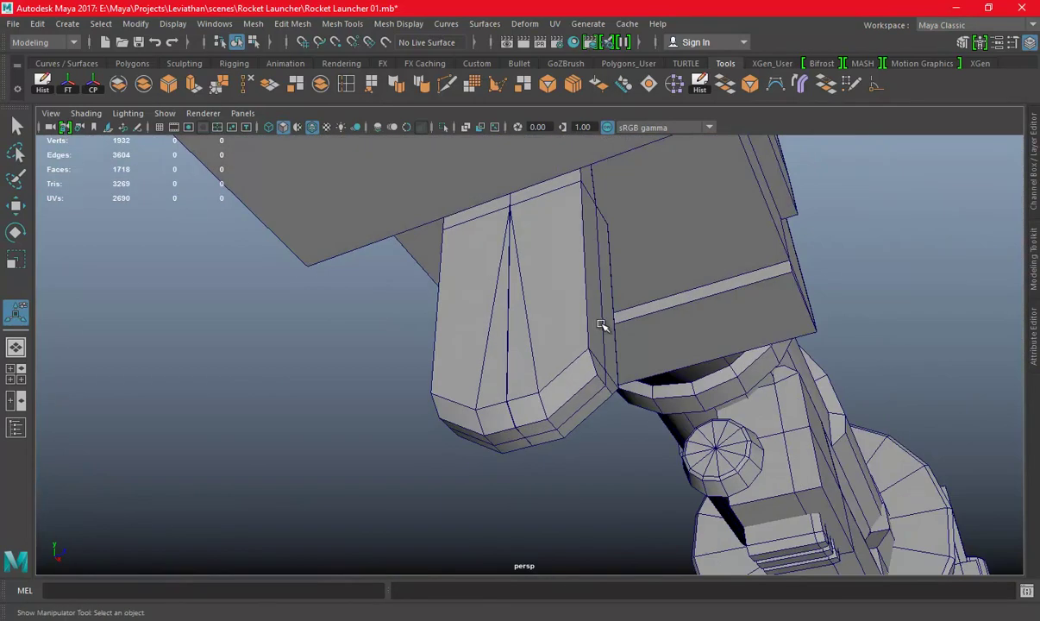
{"action": "scroll", "coordinate": [603, 326], "scroll_direction": "up", "scroll_amount": 2}
Find the doubled vertex on the grip and merge the two coincident vertices into one
{"action": "key", "text": "q"}
{"action": "left_click", "coordinate": [597, 330]}
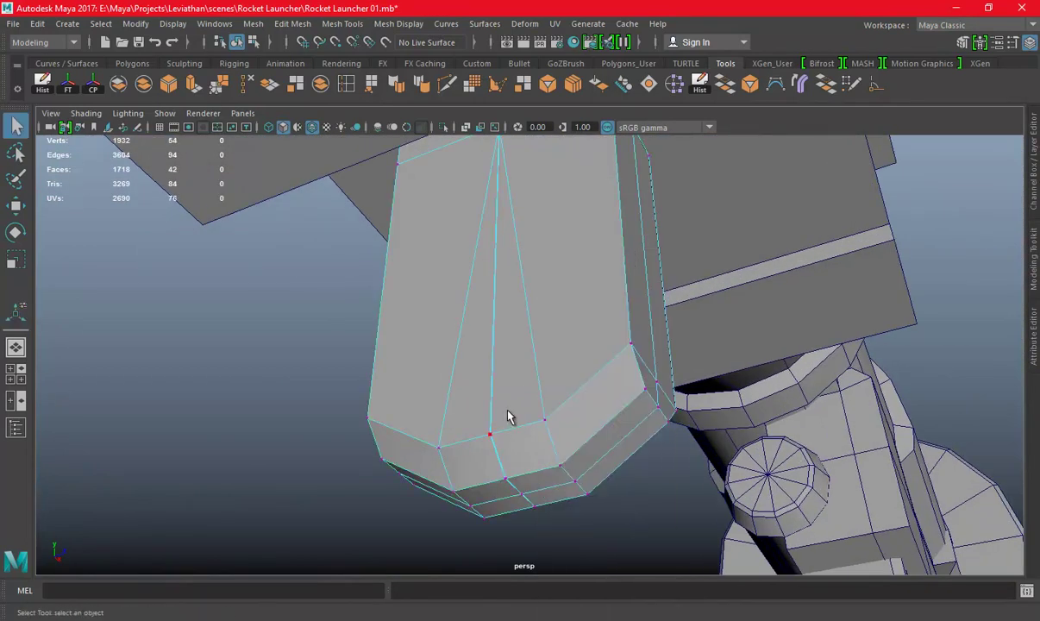
{"action": "key", "text": "w"}
{"action": "left_click_drag", "start_coordinate": [510, 424], "coordinate": [539, 423]}
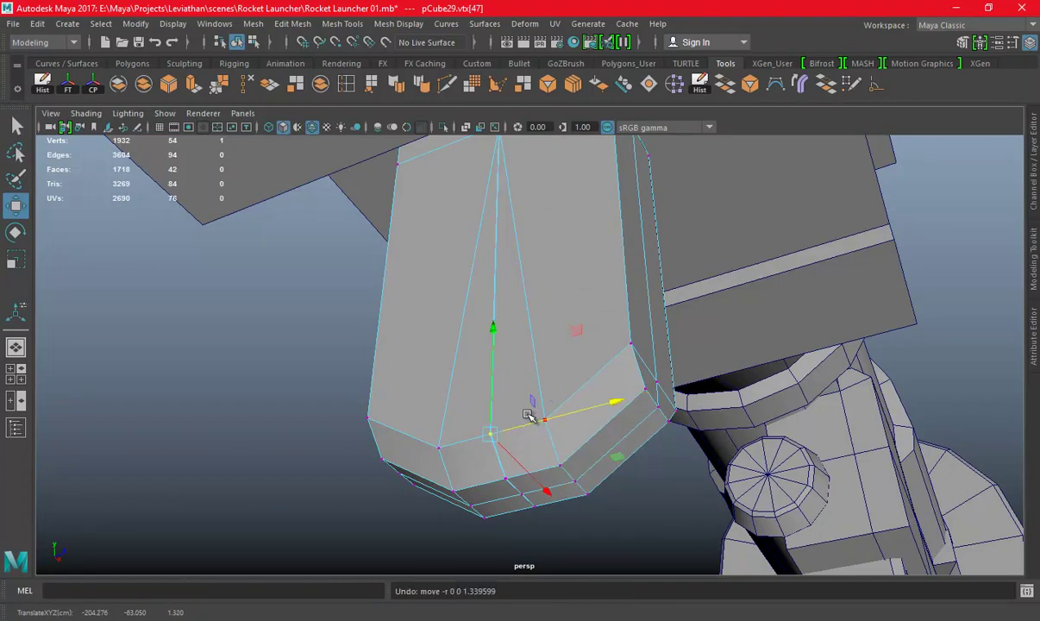
{"action": "key", "text": "f"}
{"action": "scroll", "coordinate": [517, 418], "scroll_direction": "up", "scroll_amount": 3}
{"action": "scroll", "coordinate": [435, 397], "scroll_direction": "up", "scroll_amount": 3}
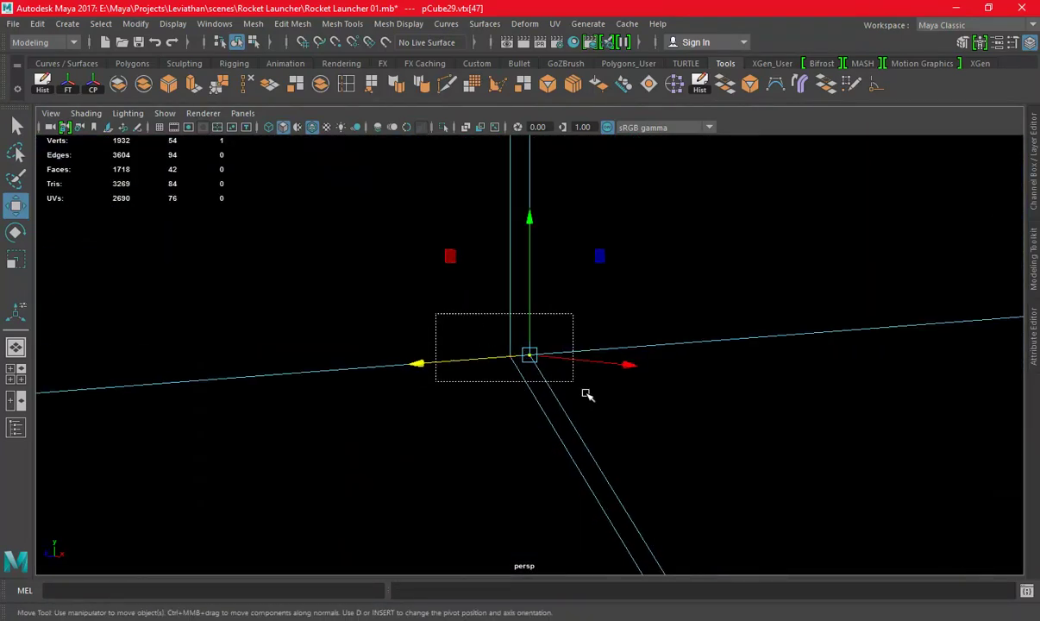
{"action": "left_click_drag", "start_coordinate": [435, 314], "coordinate": [586, 394]}
{"action": "left_click", "coordinate": [226, 86]}
Delete the stray seam edge from the grip's face, leaving pCube29 with 53 vertices
{"action": "scroll", "coordinate": [505, 377], "scroll_direction": "down", "scroll_amount": 2}
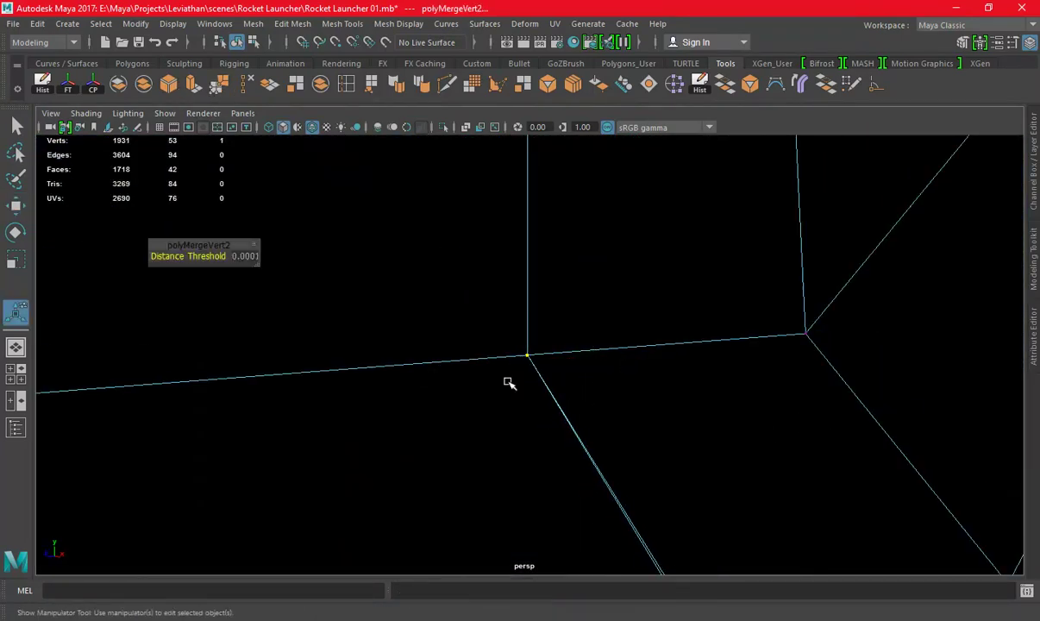
{"action": "scroll", "coordinate": [598, 380], "scroll_direction": "down", "scroll_amount": 3}
{"action": "scroll", "coordinate": [763, 385], "scroll_direction": "down", "scroll_amount": 2}
{"action": "left_click_drag", "start_coordinate": [763, 385], "coordinate": [548, 408], "text": "alt"}
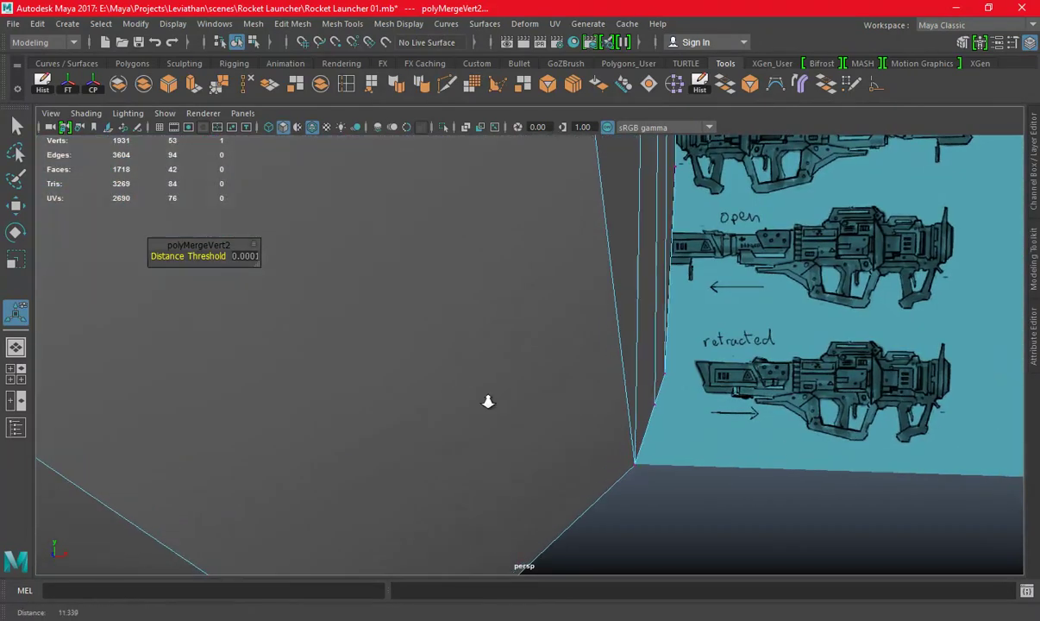
{"action": "scroll", "coordinate": [487, 399], "scroll_direction": "up", "scroll_amount": 4}
{"action": "mouse_move", "coordinate": [631, 413]}
{"action": "left_mouse_down", "text": "alt"}
{"action": "mouse_move", "coordinate": [648, 410]}
{"action": "mouse_move", "coordinate": [634, 377]}
{"action": "mouse_move", "coordinate": [239, 274]}
{"action": "mouse_move", "coordinate": [564, 260]}
{"action": "mouse_move", "coordinate": [550, 364]}
{"action": "left_mouse_up", "text": "alt"}
{"action": "scroll", "coordinate": [648, 411], "scroll_direction": "down", "scroll_amount": 4}
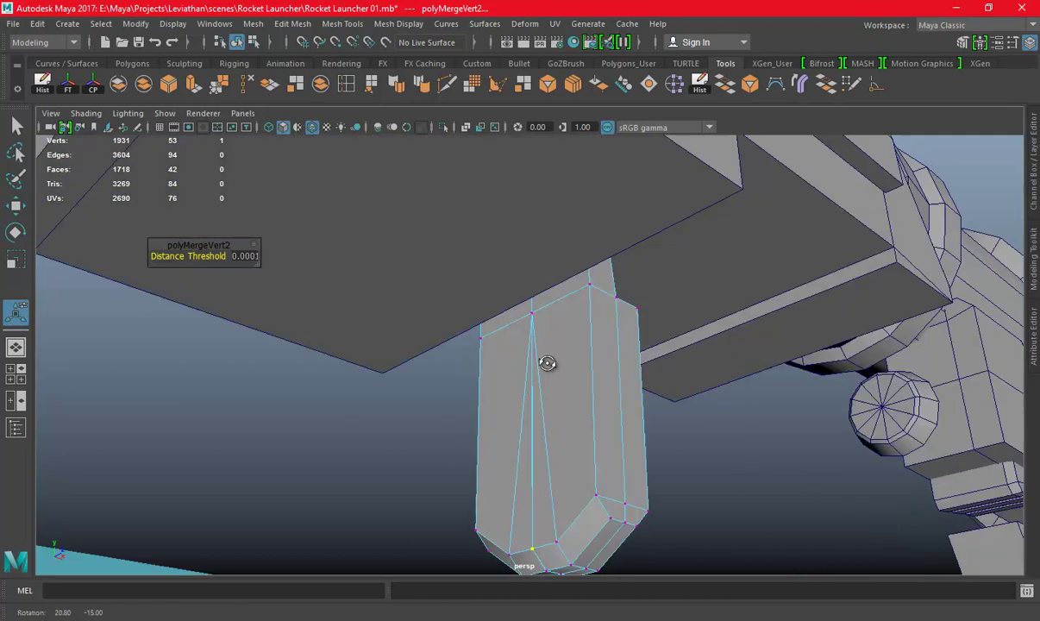
{"action": "right_click_drag", "start_coordinate": [550, 218], "coordinate": [621, 198]}
{"action": "left_click", "coordinate": [685, 453]}
{"action": "mouse_move", "coordinate": [686, 454]}
{"action": "left_mouse_down", "text": "alt"}
{"action": "mouse_move", "coordinate": [654, 408]}
{"action": "mouse_move", "coordinate": [550, 382]}
{"action": "mouse_move", "coordinate": [531, 436]}
{"action": "mouse_move", "coordinate": [457, 334]}
{"action": "mouse_move", "coordinate": [553, 383]}
{"action": "left_mouse_up", "text": "alt"}
{"action": "left_click", "coordinate": [529, 267]}
{"action": "right_click_drag", "start_coordinate": [530, 267], "coordinate": [527, 226]}
{"action": "mouse_move", "coordinate": [515, 387]}
{"action": "left_mouse_down", "text": "alt"}
{"action": "mouse_move", "coordinate": [483, 282]}
{"action": "mouse_move", "coordinate": [576, 304]}
{"action": "mouse_move", "coordinate": [602, 345]}
{"action": "left_mouse_up", "text": "alt"}
{"action": "left_click", "coordinate": [244, 83]}
{"action": "mouse_move", "coordinate": [614, 369]}
{"action": "left_mouse_down", "text": "alt"}
{"action": "mouse_move", "coordinate": [638, 353]}
{"action": "mouse_move", "coordinate": [552, 309]}
{"action": "left_mouse_up", "text": "alt"}
{"action": "right_click_drag", "start_coordinate": [550, 260], "coordinate": [628, 198]}
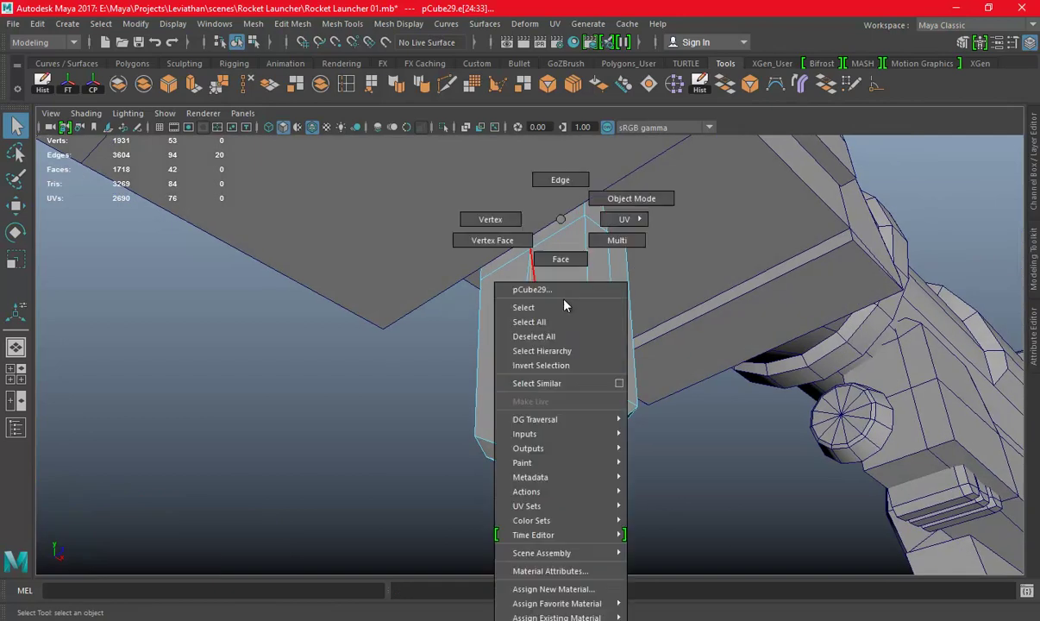
Merge the grip's overlapping vertices and scale its middle vertex row flat in the top view
{"action": "left_click", "coordinate": [211, 88]}
{"action": "key", "text": "space"}
{"action": "key", "text": "space"}
{"action": "key", "text": "t"}
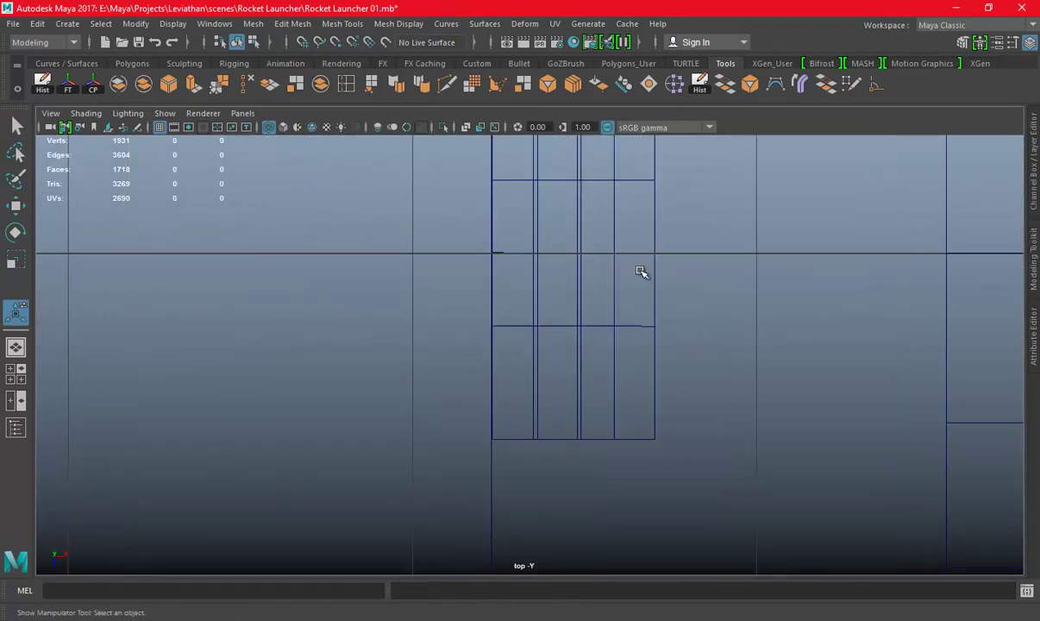
{"action": "left_click", "coordinate": [654, 179]}
{"action": "key", "text": "q"}
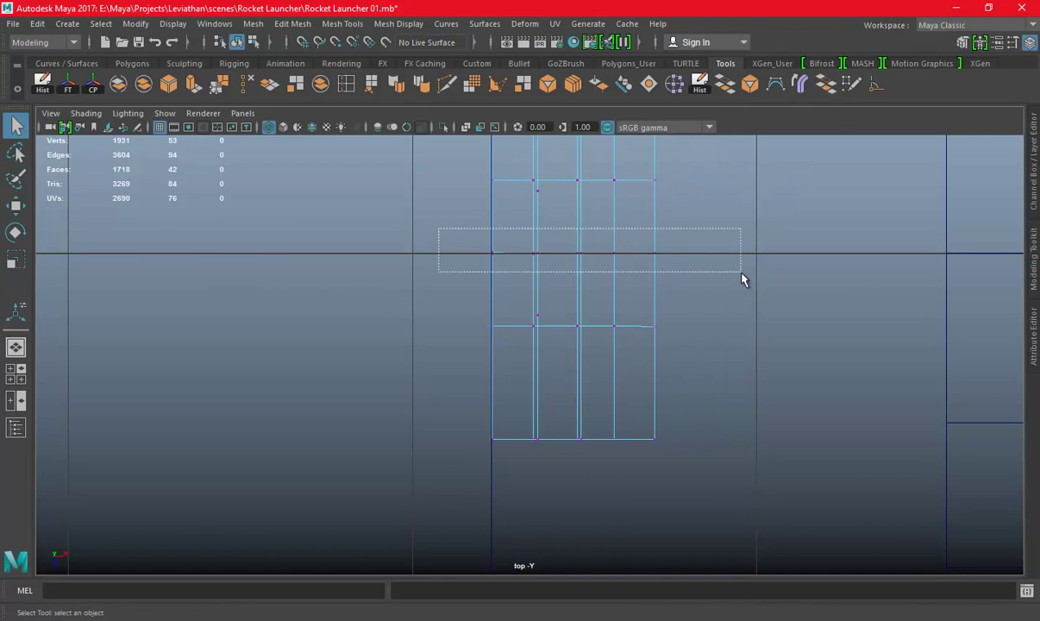
{"action": "left_click_drag", "start_coordinate": [744, 279], "coordinate": [749, 285]}
{"action": "key", "text": "r"}
{"action": "left_click", "coordinate": [573, 382]}
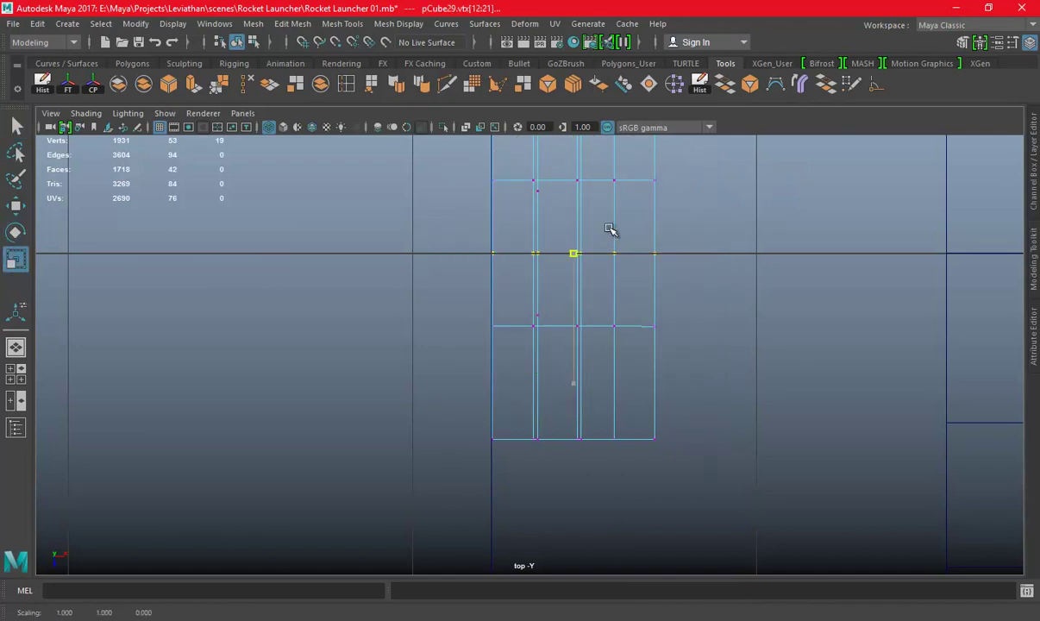
Put the grip in edge selection to remove leftover edges, down to 39 vertices
{"action": "key", "text": "space"}
{"action": "key", "text": "space"}
{"action": "right_click_drag", "start_coordinate": [557, 215], "coordinate": [631, 195]}
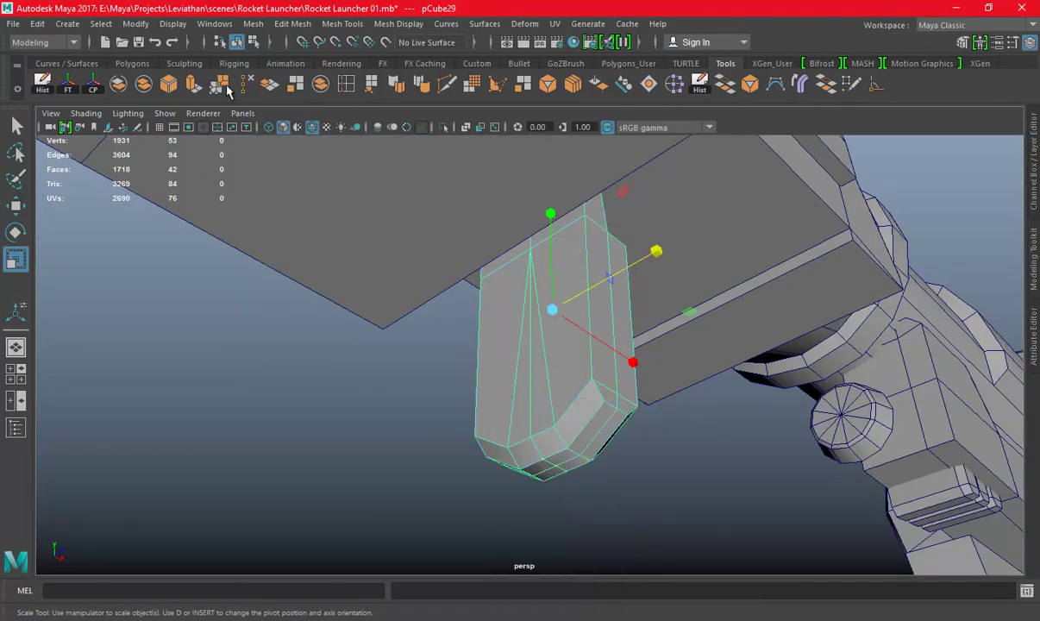
{"action": "key", "text": "q"}
{"action": "right_click_drag", "start_coordinate": [531, 251], "coordinate": [508, 169]}
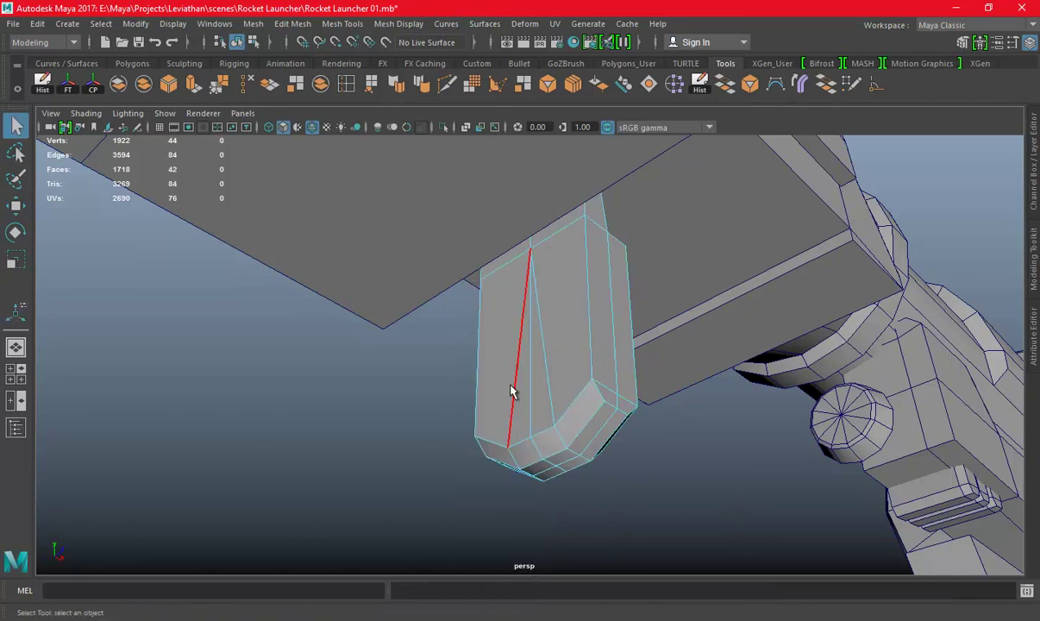
{"action": "right_click_drag", "start_coordinate": [531, 221], "coordinate": [546, 276]}
{"action": "mouse_move", "coordinate": [692, 494]}
{"action": "left_mouse_down", "text": "alt"}
{"action": "mouse_move", "coordinate": [598, 420]}
{"action": "mouse_move", "coordinate": [506, 423]}
{"action": "left_mouse_up", "text": "alt"}
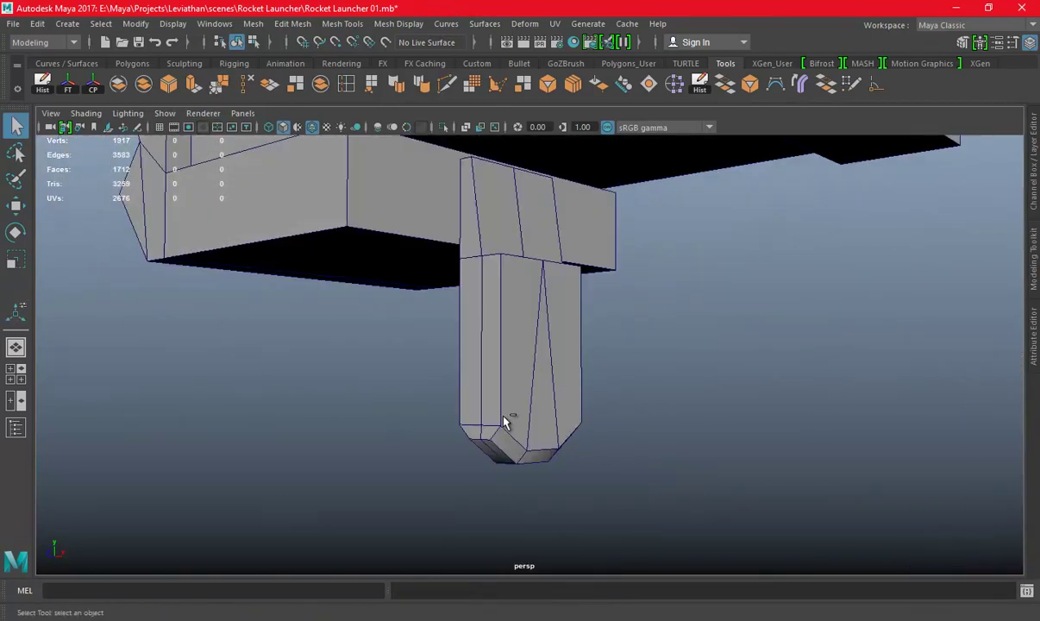
{"action": "key", "text": "space"}
{"action": "key", "text": "space"}
Select the grip's three front faces and extrude them
{"action": "left_click", "coordinate": [481, 341]}
{"action": "key", "text": "space"}
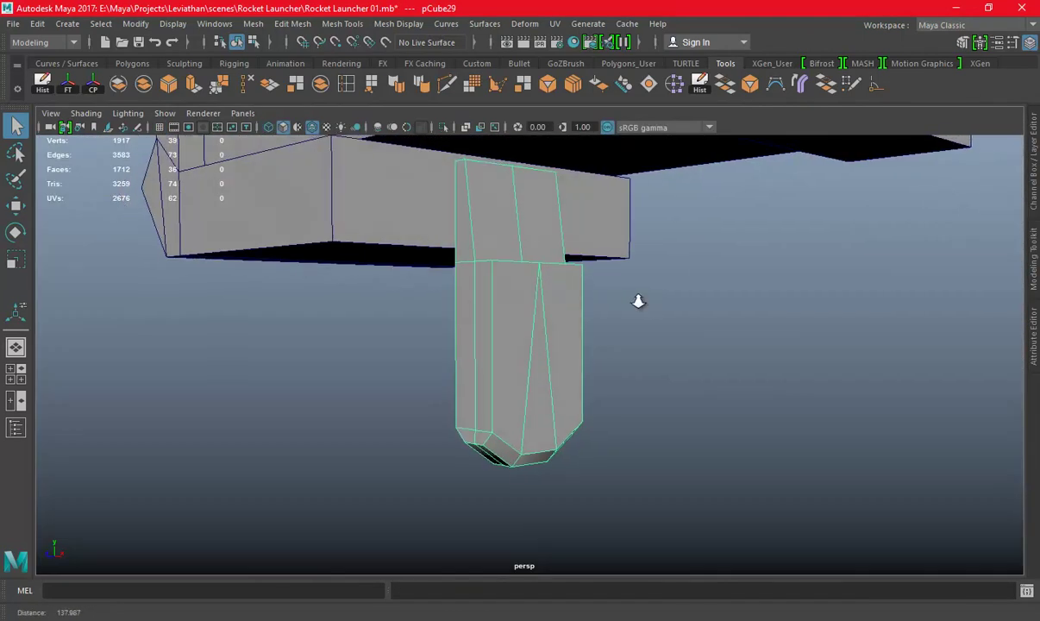
{"action": "mouse_move", "coordinate": [618, 380]}
{"action": "left_mouse_down", "text": "alt"}
{"action": "mouse_move", "coordinate": [541, 320]}
{"action": "mouse_move", "coordinate": [605, 242]}
{"action": "left_mouse_up", "text": "alt"}
{"action": "right_click_drag", "start_coordinate": [543, 371], "coordinate": [542, 448]}
{"action": "left_click", "coordinate": [515, 284]}
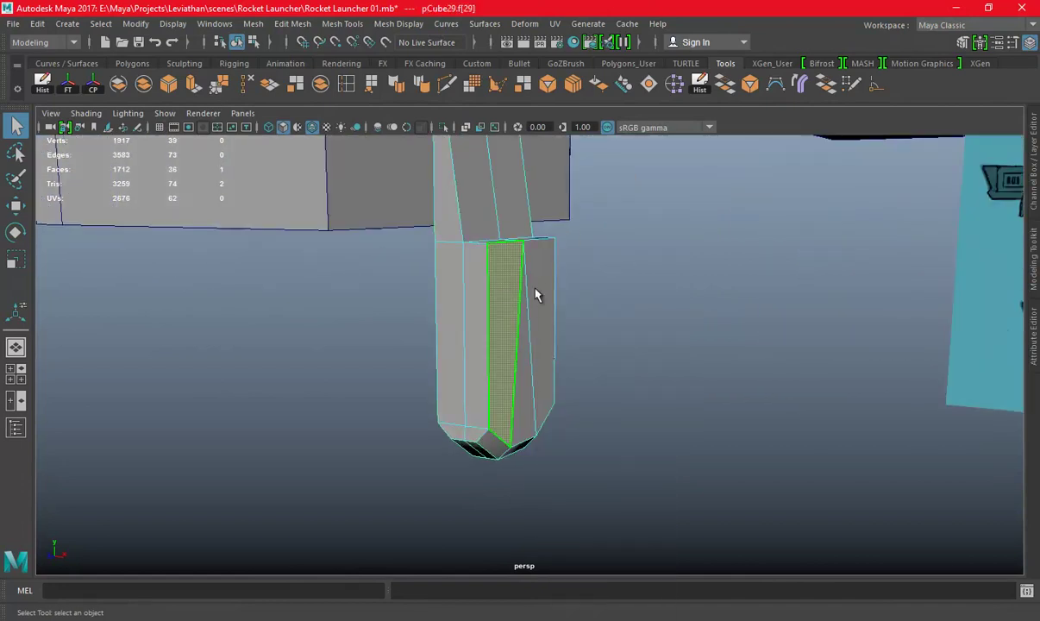
{"action": "mouse_move", "coordinate": [520, 345]}
{"action": "left_mouse_down", "text": "shift"}
{"action": "mouse_move", "coordinate": [573, 306]}
{"action": "mouse_move", "coordinate": [351, 197]}
{"action": "left_mouse_up", "text": "shift"}
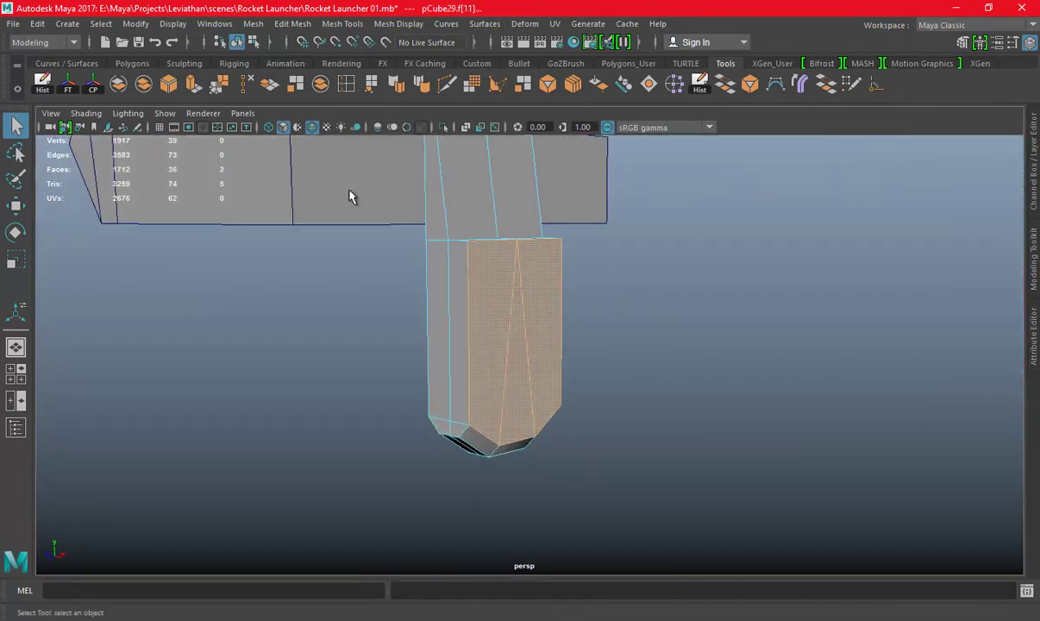
{"action": "left_click", "coordinate": [191, 84]}
Scale the extruded faces to 0.930 in Y to form an inset border
{"action": "left_click_drag", "start_coordinate": [538, 263], "coordinate": [573, 276], "text": "alt"}
{"action": "key", "text": "r"}
{"action": "mouse_move", "coordinate": [512, 214]}
{"action": "left_mouse_down"}
{"action": "mouse_move", "coordinate": [395, 358]}
{"action": "mouse_move", "coordinate": [622, 318]}
{"action": "mouse_move", "coordinate": [557, 312]}
{"action": "mouse_move", "coordinate": [621, 309]}
{"action": "mouse_move", "coordinate": [428, 333]}
{"action": "mouse_move", "coordinate": [517, 345]}
{"action": "left_mouse_up"}
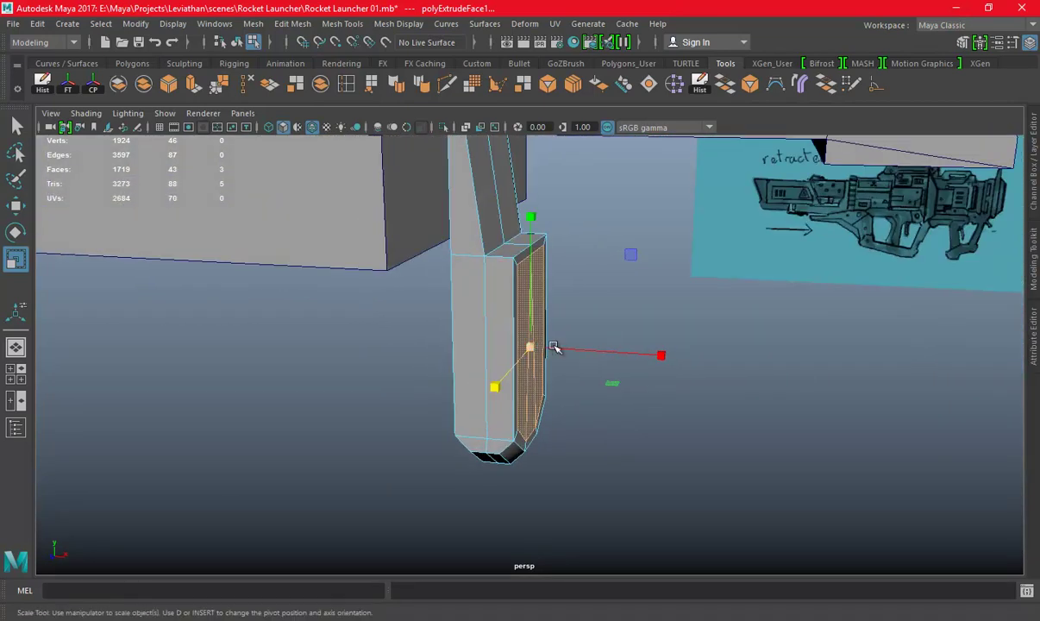
Extrude the inset faces again and push them inward to recess the panel
{"action": "key", "text": "ctrl+e"}
{"action": "key", "text": "w"}
{"action": "mouse_move", "coordinate": [657, 357]}
{"action": "left_mouse_down"}
{"action": "mouse_move", "coordinate": [487, 291]}
{"action": "mouse_move", "coordinate": [529, 228]}
{"action": "mouse_move", "coordinate": [545, 274]}
{"action": "left_mouse_up"}
{"action": "mouse_move", "coordinate": [668, 327]}
{"action": "left_mouse_down", "text": "alt"}
{"action": "mouse_move", "coordinate": [538, 352]}
{"action": "mouse_move", "coordinate": [592, 343]}
{"action": "mouse_move", "coordinate": [535, 316]}
{"action": "mouse_move", "coordinate": [492, 327]}
{"action": "mouse_move", "coordinate": [557, 343]}
{"action": "mouse_move", "coordinate": [674, 325]}
{"action": "mouse_move", "coordinate": [674, 314]}
{"action": "mouse_move", "coordinate": [524, 350]}
{"action": "mouse_move", "coordinate": [517, 329]}
{"action": "mouse_move", "coordinate": [604, 366]}
{"action": "left_mouse_up", "text": "alt"}
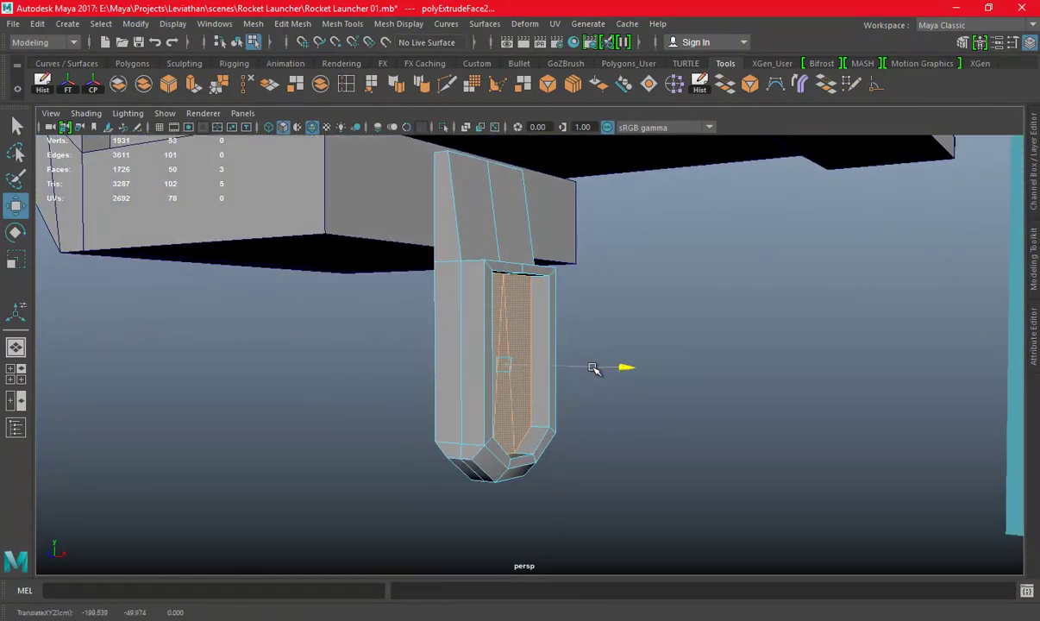
{"action": "right_click_drag", "start_coordinate": [512, 310], "coordinate": [584, 199]}
{"action": "left_click_drag", "start_coordinate": [584, 200], "coordinate": [505, 302], "text": "alt"}
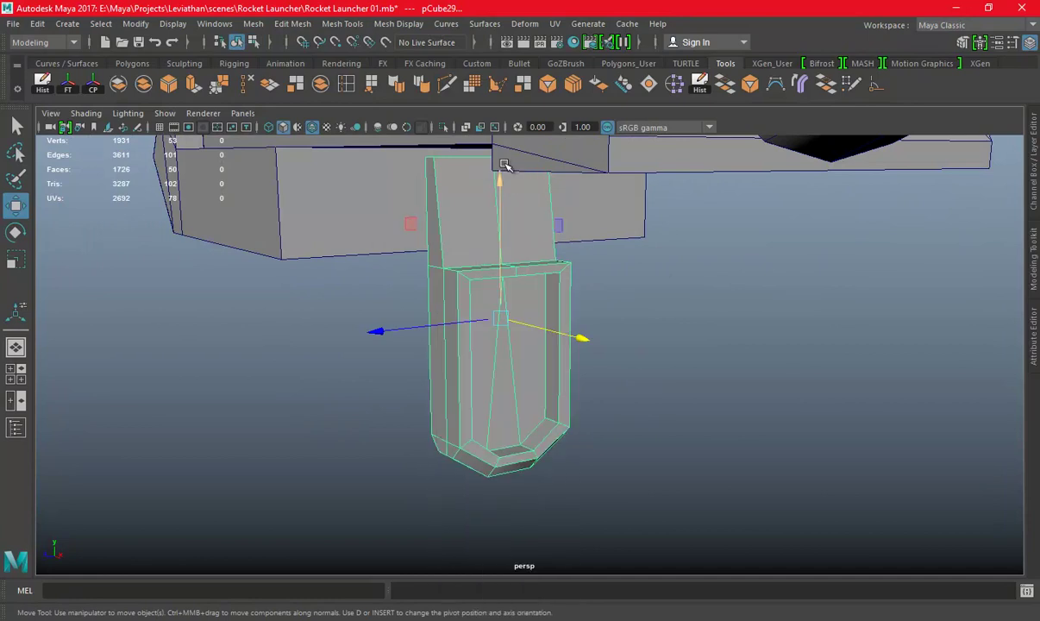
{"action": "mouse_move", "coordinate": [510, 217]}
{"action": "left_mouse_down", "text": "alt"}
{"action": "mouse_move", "coordinate": [533, 225]}
{"action": "mouse_move", "coordinate": [544, 209]}
{"action": "mouse_move", "coordinate": [604, 226]}
{"action": "mouse_move", "coordinate": [521, 251]}
{"action": "left_mouse_up", "text": "alt"}
Add a Multi-Cut edge across the grip's recessed panel
{"action": "key", "text": "r"}
{"action": "mouse_move", "coordinate": [561, 300]}
{"action": "left_mouse_down", "text": "alt"}
{"action": "mouse_move", "coordinate": [654, 348]}
{"action": "mouse_move", "coordinate": [526, 334]}
{"action": "left_mouse_up", "text": "alt"}
{"action": "right_click_drag", "start_coordinate": [506, 216], "coordinate": [574, 196]}
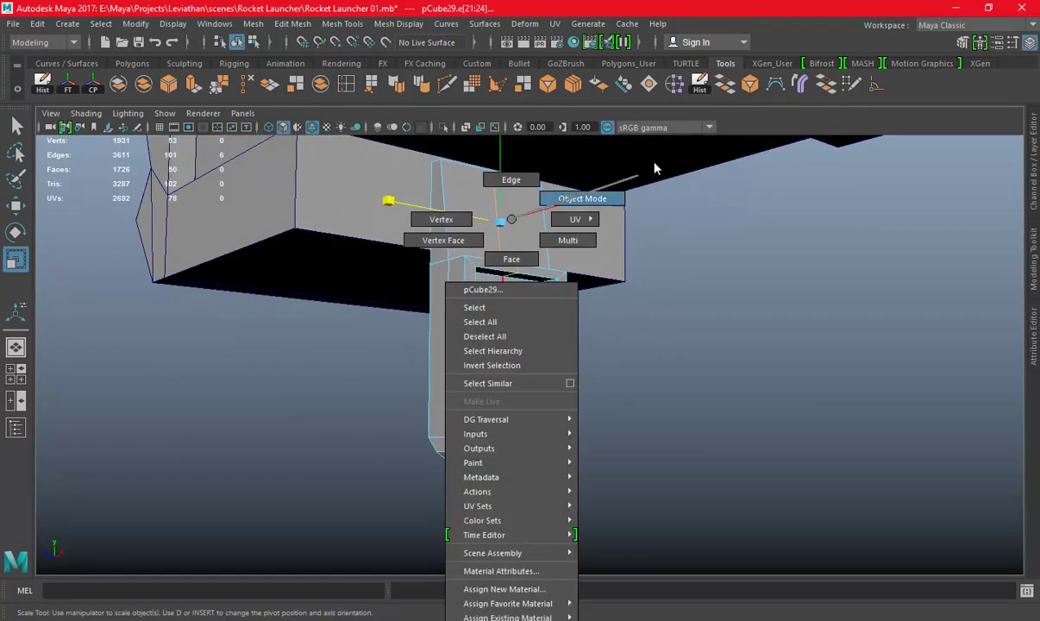
{"action": "mouse_move", "coordinate": [580, 341]}
{"action": "left_mouse_down", "text": "alt"}
{"action": "mouse_move", "coordinate": [513, 323]}
{"action": "mouse_move", "coordinate": [576, 345]}
{"action": "mouse_move", "coordinate": [552, 415]}
{"action": "mouse_move", "coordinate": [515, 388]}
{"action": "left_mouse_up", "text": "alt"}
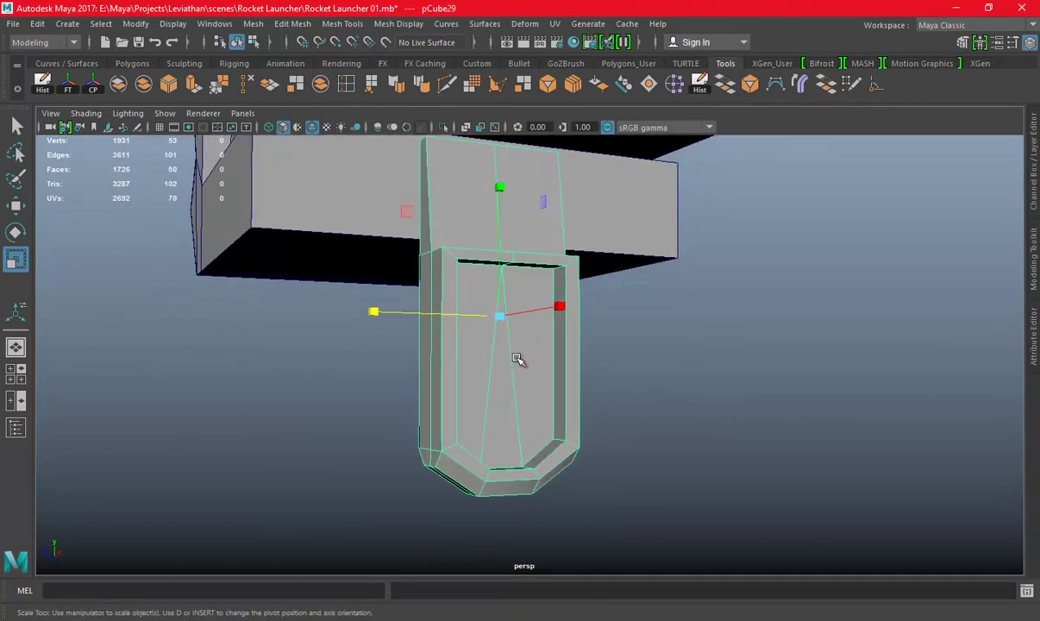
{"action": "left_click_drag", "start_coordinate": [561, 253], "coordinate": [543, 463], "text": "alt"}
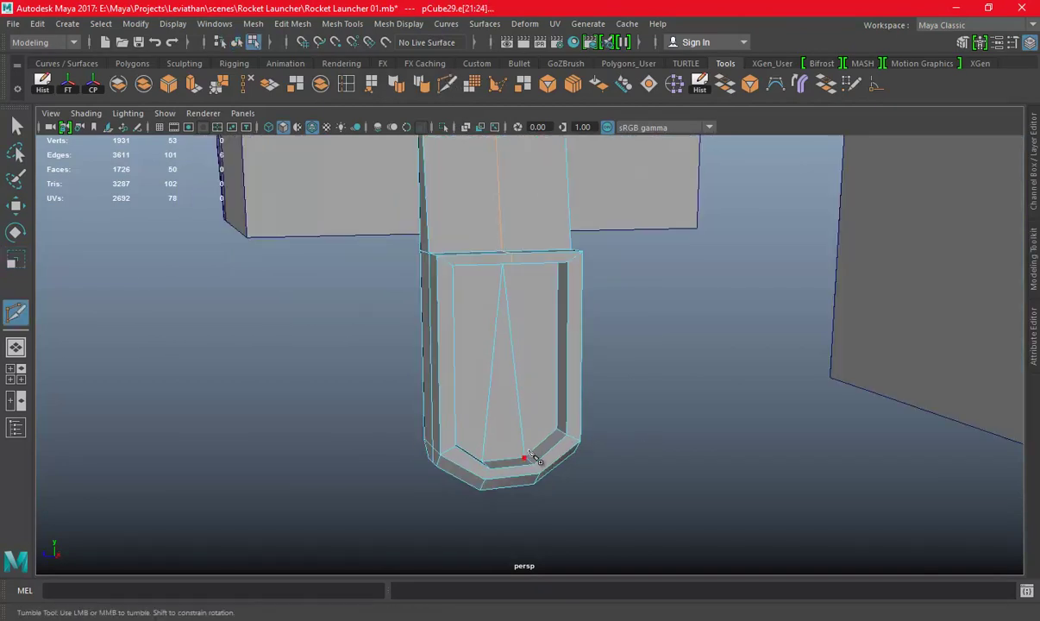
{"action": "left_click_drag", "start_coordinate": [577, 308], "coordinate": [562, 287], "text": "alt"}
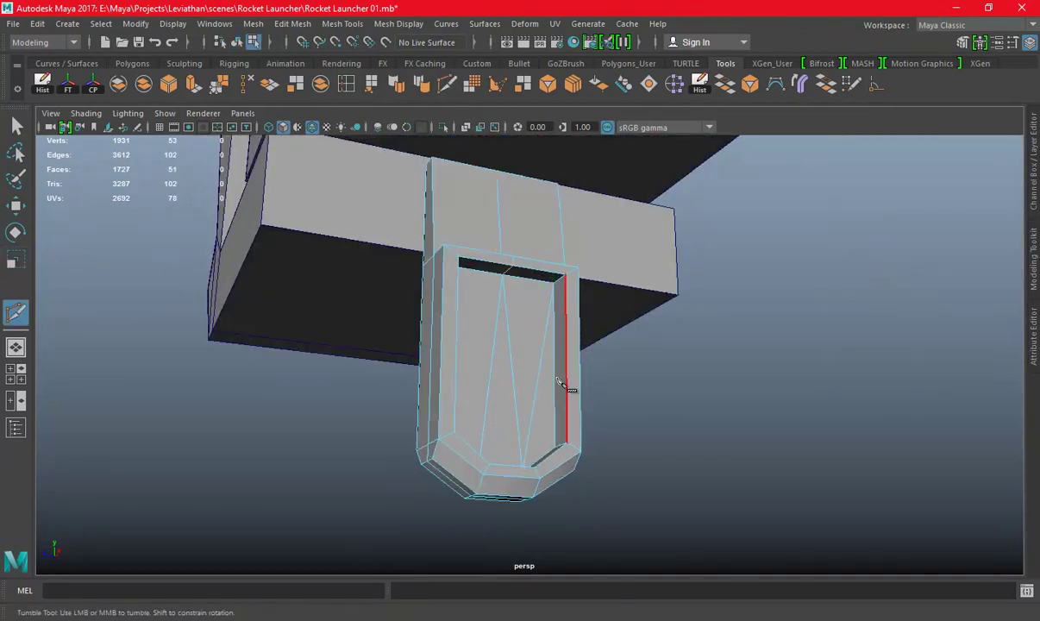
{"action": "left_click_drag", "start_coordinate": [496, 444], "coordinate": [484, 462], "text": "alt"}
{"action": "mouse_move", "coordinate": [531, 433]}
{"action": "left_mouse_down", "text": "alt"}
{"action": "mouse_move", "coordinate": [420, 441]}
{"action": "mouse_move", "coordinate": [511, 448]}
{"action": "left_mouse_up", "text": "alt"}
{"action": "left_click_drag", "start_coordinate": [554, 414], "coordinate": [513, 319], "text": "alt"}
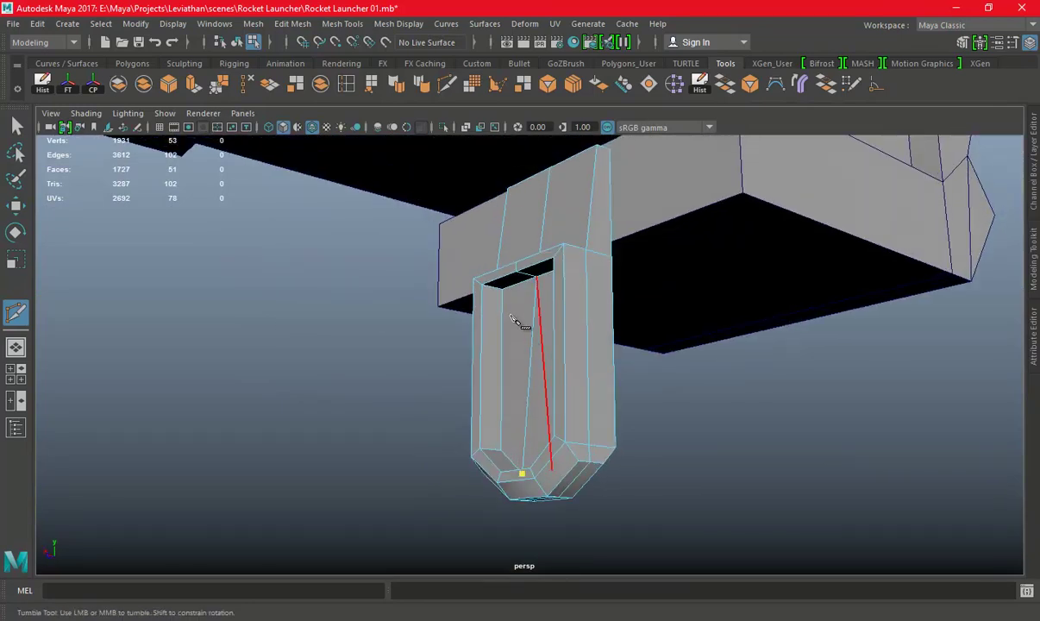
{"action": "mouse_move", "coordinate": [608, 373]}
{"action": "left_mouse_down", "text": "alt"}
{"action": "mouse_move", "coordinate": [531, 395]}
{"action": "mouse_move", "coordinate": [548, 328]}
{"action": "left_mouse_up", "text": "alt"}
Delete the diagonal edge across the panel, leaving 47 vertices and 44 faces
{"action": "key", "text": "w"}
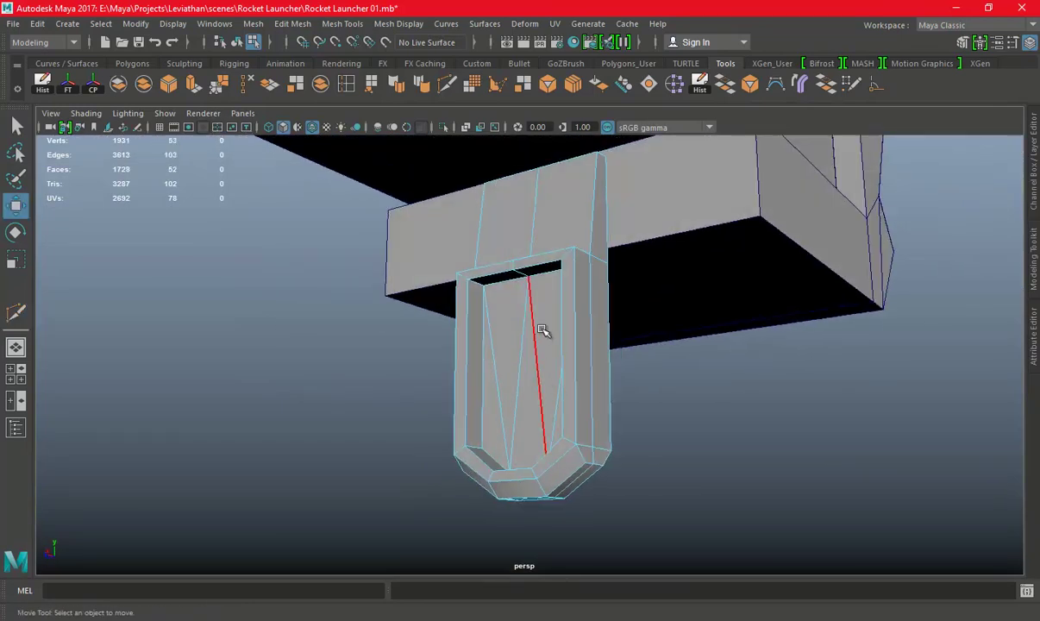
{"action": "left_click", "coordinate": [529, 328]}
{"action": "left_click", "coordinate": [217, 86]}
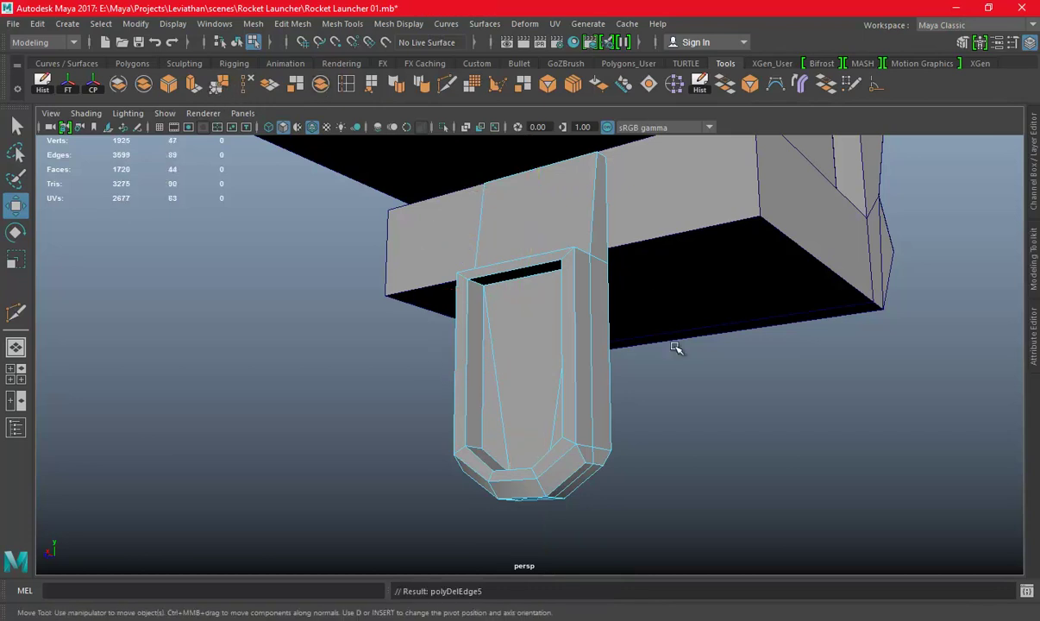
{"action": "mouse_move", "coordinate": [365, 333]}
{"action": "left_mouse_down", "text": "alt"}
{"action": "mouse_move", "coordinate": [592, 349]}
{"action": "mouse_move", "coordinate": [651, 330]}
{"action": "mouse_move", "coordinate": [635, 328]}
{"action": "left_mouse_up", "text": "alt"}
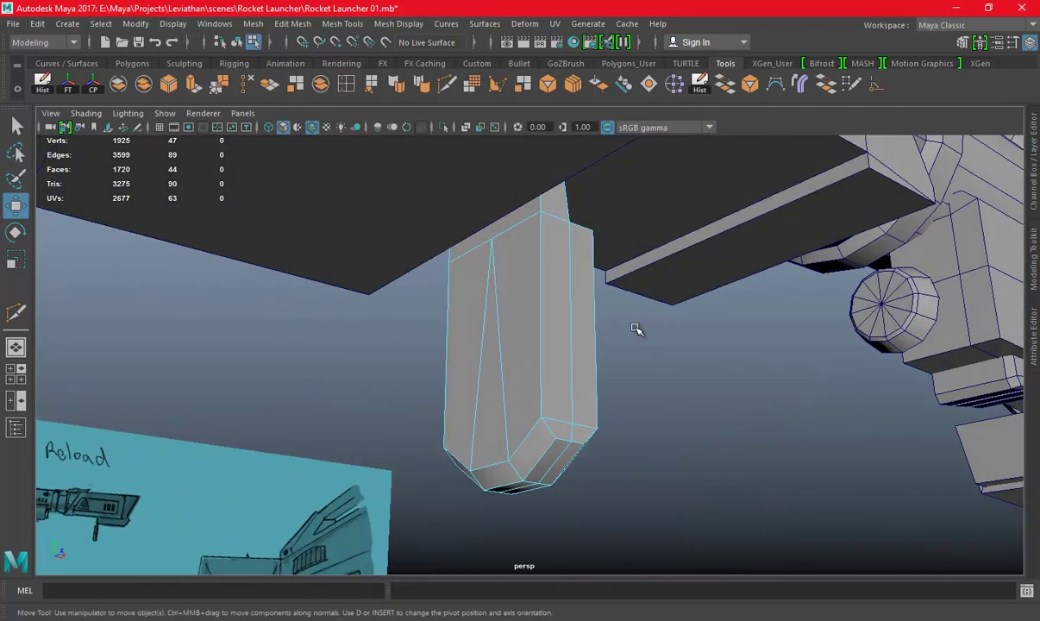
Cut a new edge across the grip with Multi-Cut and merge the stray vertices
{"action": "left_click_drag", "start_coordinate": [522, 278], "coordinate": [412, 101], "text": "alt"}
{"action": "left_click", "coordinate": [446, 85]}
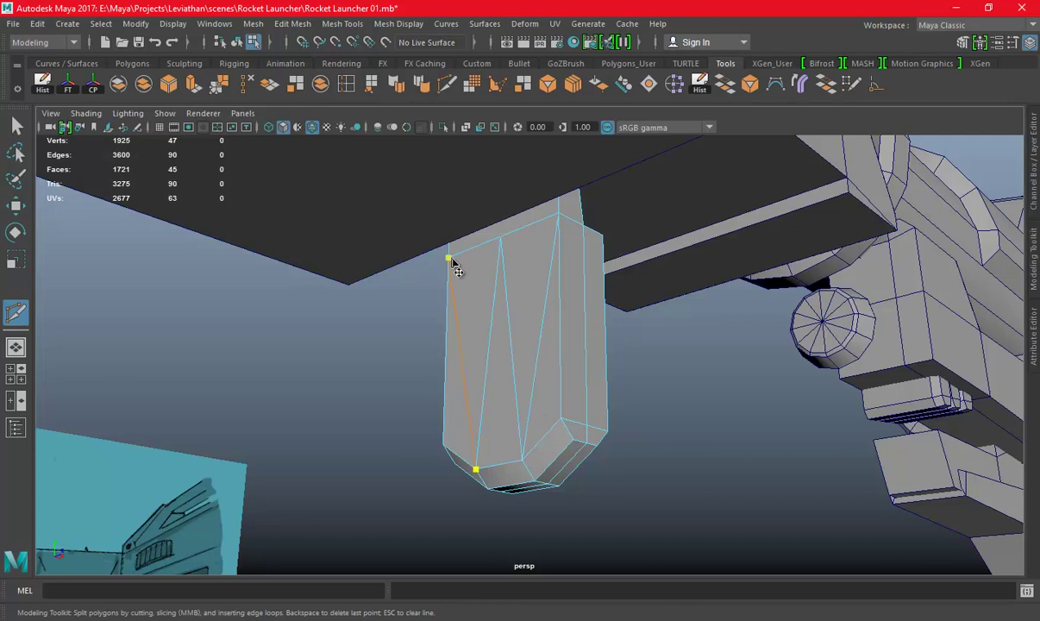
{"action": "left_click", "coordinate": [500, 293]}
{"action": "key", "text": "w"}
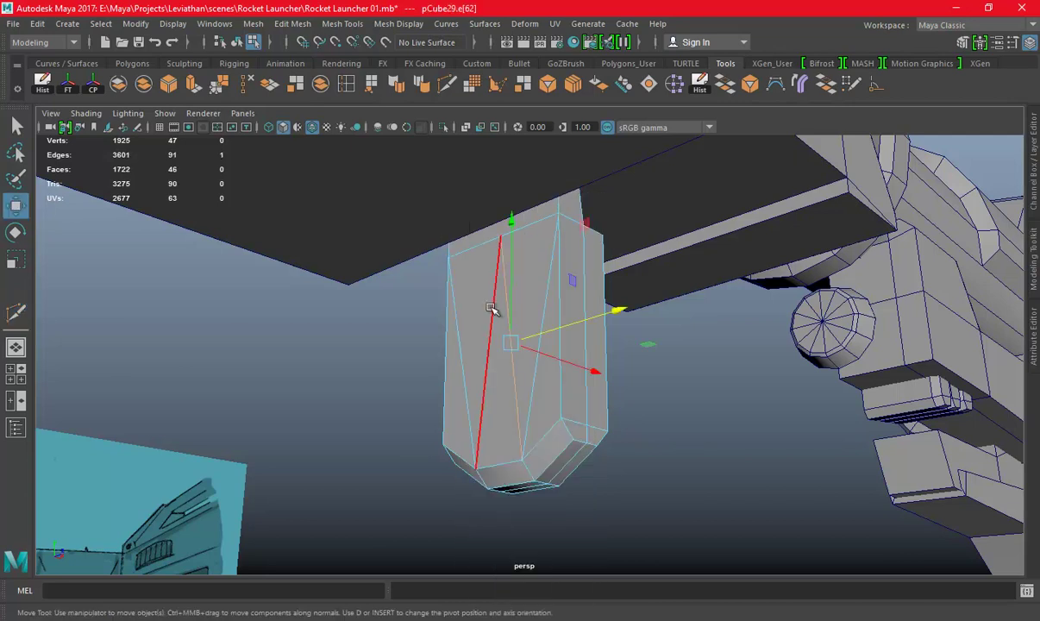
{"action": "left_click", "coordinate": [231, 90]}
Make further Multi-Cut cuts on pCube29 and delete the two unwanted edges
{"action": "right_click_drag", "start_coordinate": [548, 224], "coordinate": [621, 200]}
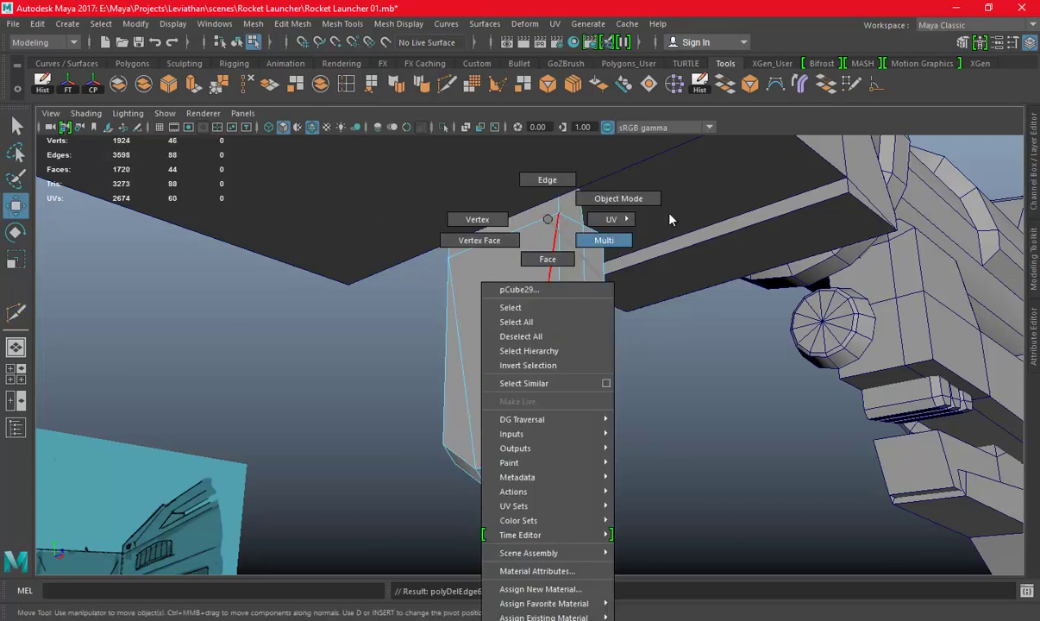
{"action": "left_click_drag", "start_coordinate": [726, 407], "coordinate": [559, 352], "text": "alt"}
{"action": "left_click", "coordinate": [539, 354]}
{"action": "mouse_move", "coordinate": [642, 365]}
{"action": "left_mouse_down", "text": "alt"}
{"action": "mouse_move", "coordinate": [578, 377]}
{"action": "mouse_move", "coordinate": [481, 342]}
{"action": "left_mouse_up", "text": "alt"}
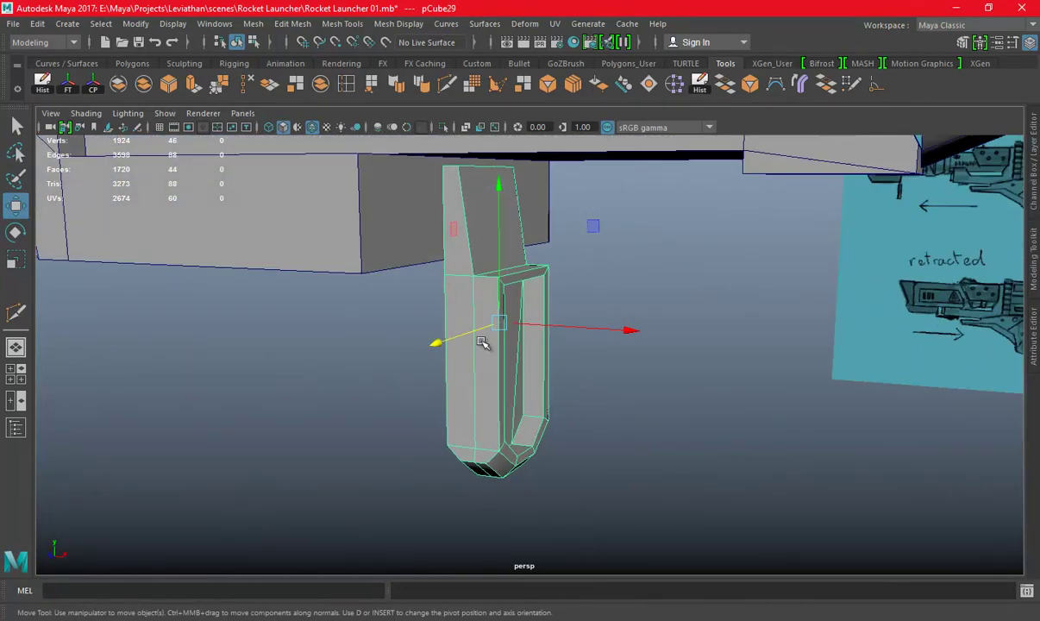
{"action": "left_click", "coordinate": [447, 84]}
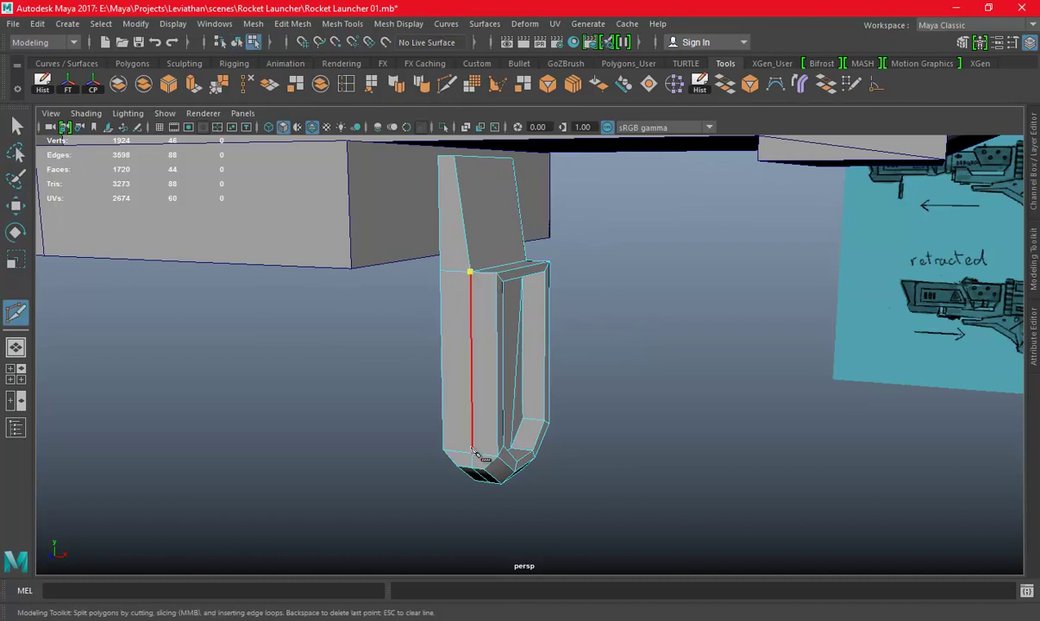
{"action": "mouse_move", "coordinate": [664, 344]}
{"action": "left_mouse_down", "text": "alt"}
{"action": "mouse_move", "coordinate": [531, 353]}
{"action": "mouse_move", "coordinate": [552, 291]}
{"action": "left_mouse_up", "text": "alt"}
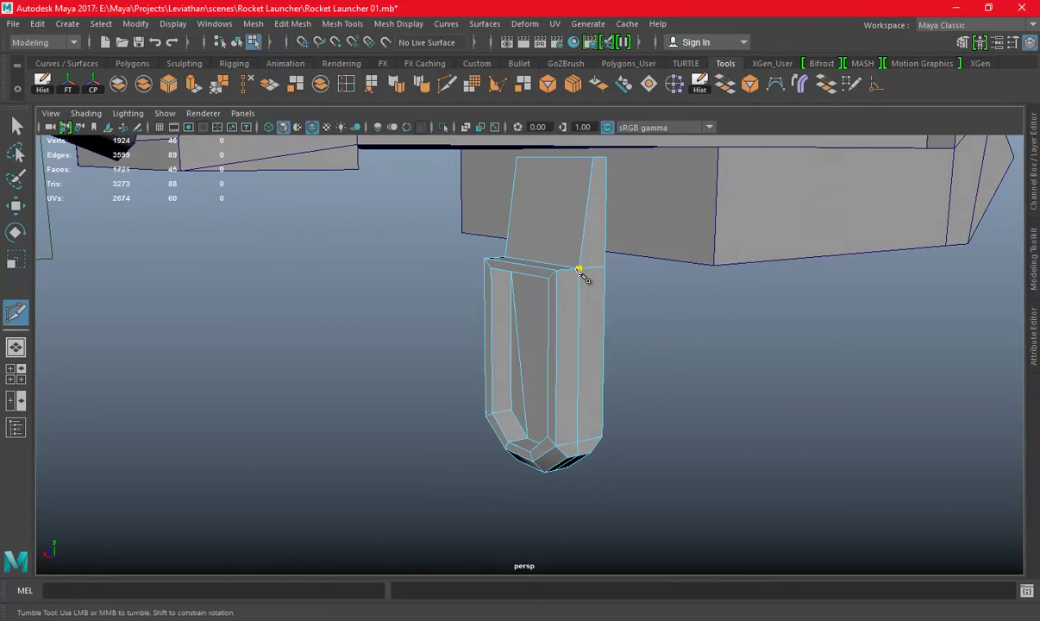
{"action": "left_click_drag", "start_coordinate": [688, 419], "coordinate": [647, 383], "text": "alt"}
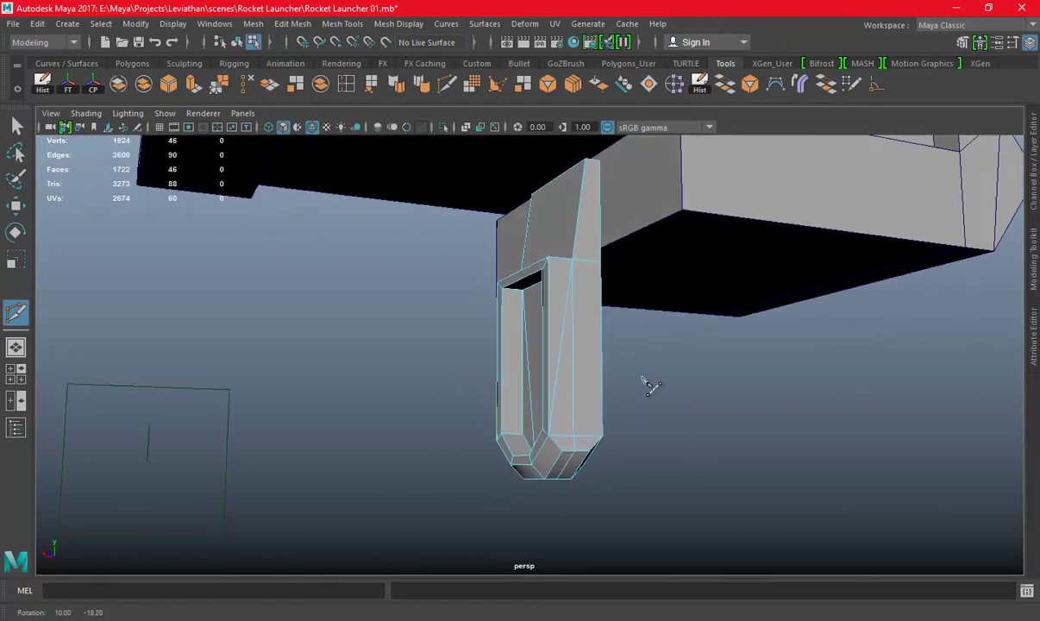
{"action": "right_click_drag", "start_coordinate": [587, 313], "coordinate": [587, 179]}
{"action": "left_click", "coordinate": [541, 327]}
{"action": "left_click_drag", "start_coordinate": [582, 327], "coordinate": [531, 243], "text": "alt"}
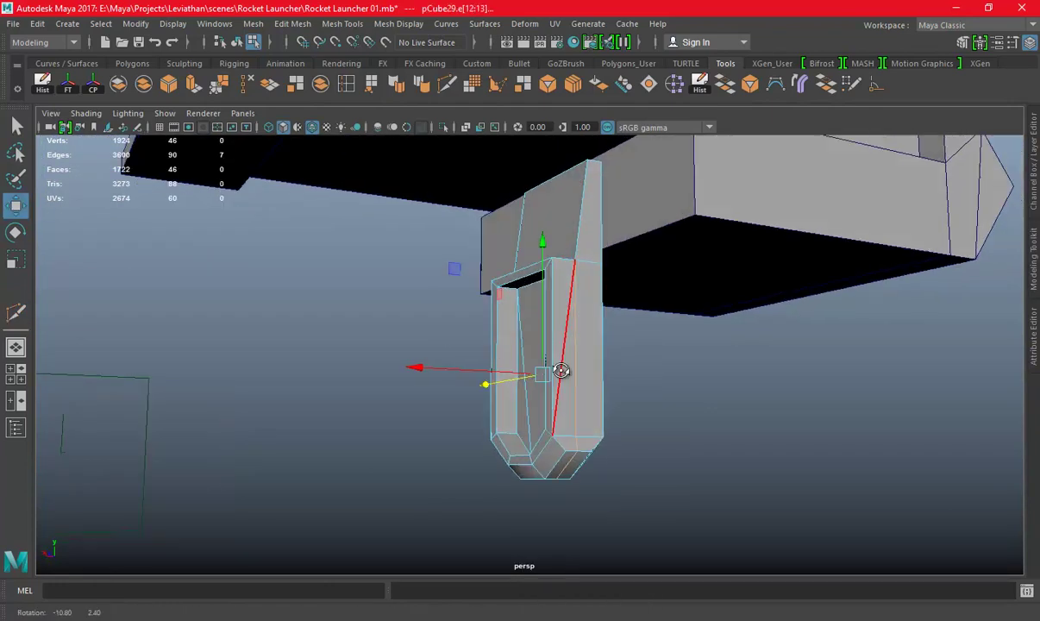
{"action": "left_click", "coordinate": [242, 86]}
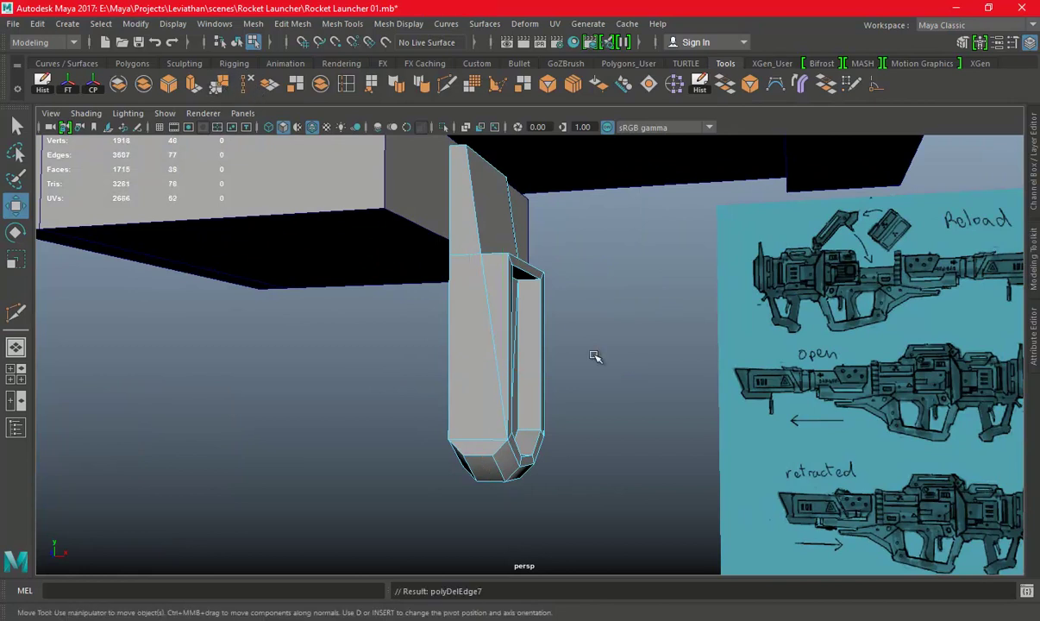
Select and frame the grip piece, then pick Insert Edge Loop
{"action": "left_click_drag", "start_coordinate": [595, 355], "coordinate": [492, 296], "text": "alt"}
{"action": "mouse_move", "coordinate": [626, 269]}
{"action": "left_mouse_down", "text": "alt"}
{"action": "mouse_move", "coordinate": [452, 271]}
{"action": "mouse_move", "coordinate": [508, 345]}
{"action": "left_mouse_up", "text": "alt"}
{"action": "left_click", "coordinate": [517, 325]}
{"action": "key", "text": "f"}
{"action": "left_click", "coordinate": [327, 84]}
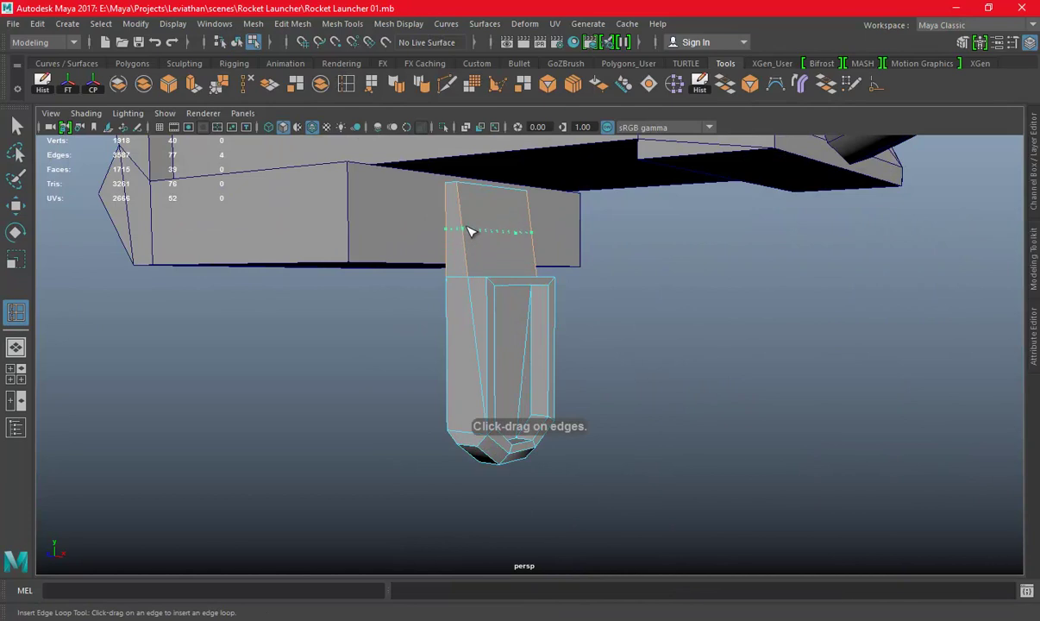
Save the scene and switch to the enlarged front view
{"action": "right_click_drag", "start_coordinate": [496, 282], "coordinate": [572, 198]}
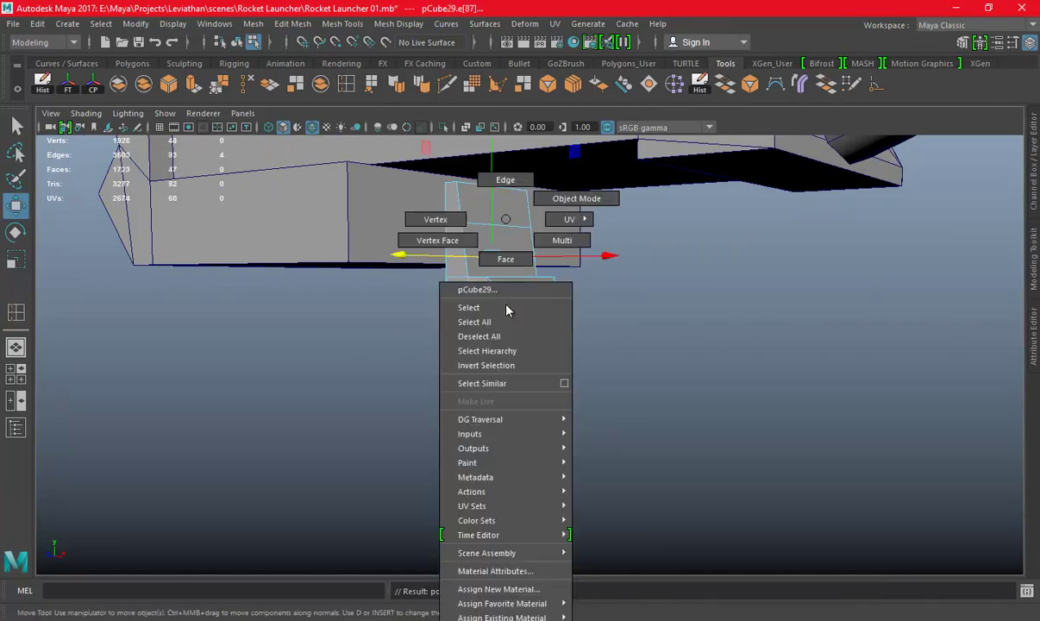
{"action": "key", "text": "w"}
{"action": "left_click_drag", "start_coordinate": [621, 300], "coordinate": [507, 325], "text": "alt"}
{"action": "key", "text": "ctrl+s"}
{"action": "key", "text": "space"}
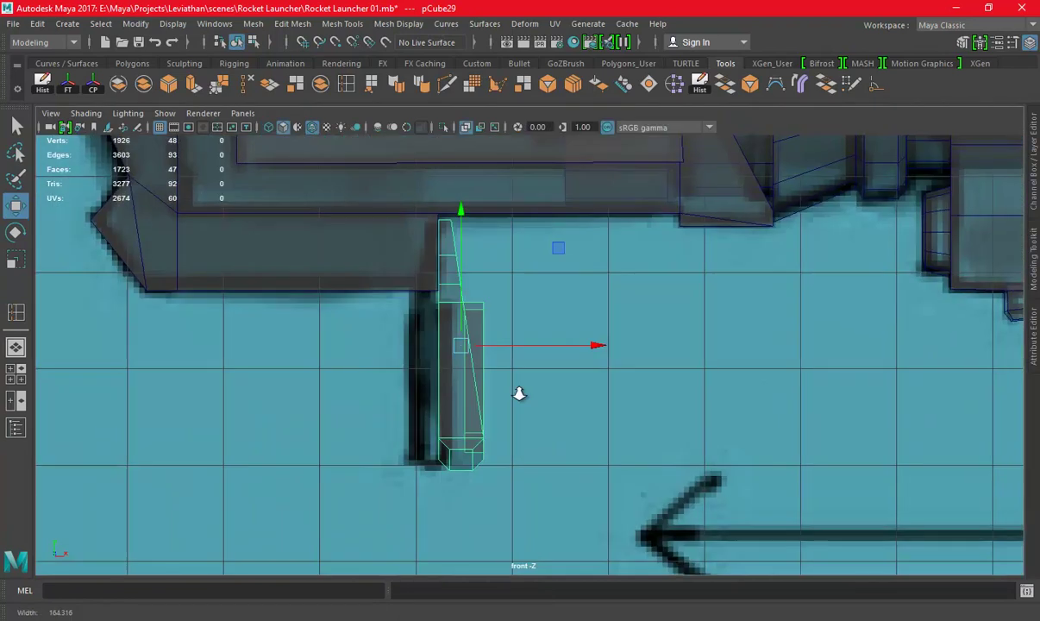
{"action": "scroll", "coordinate": [517, 393], "scroll_direction": "down", "scroll_amount": 3}
{"action": "scroll", "coordinate": [541, 309], "scroll_direction": "up", "scroll_amount": 2}
{"action": "scroll", "coordinate": [603, 328], "scroll_direction": "up", "scroll_amount": 2}
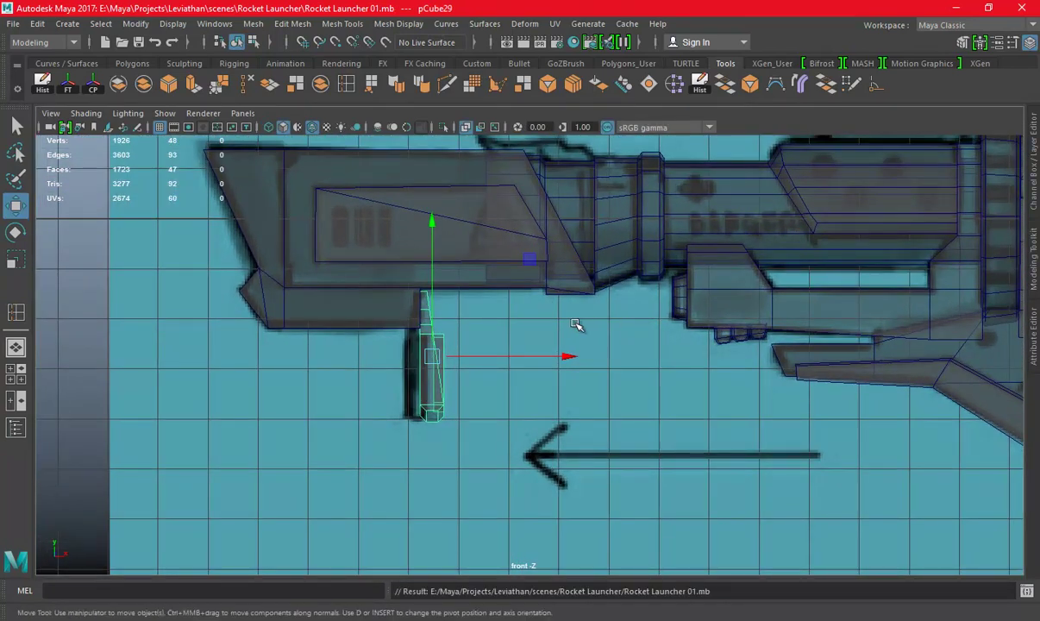
{"action": "scroll", "coordinate": [560, 362], "scroll_direction": "up", "scroll_amount": 3}
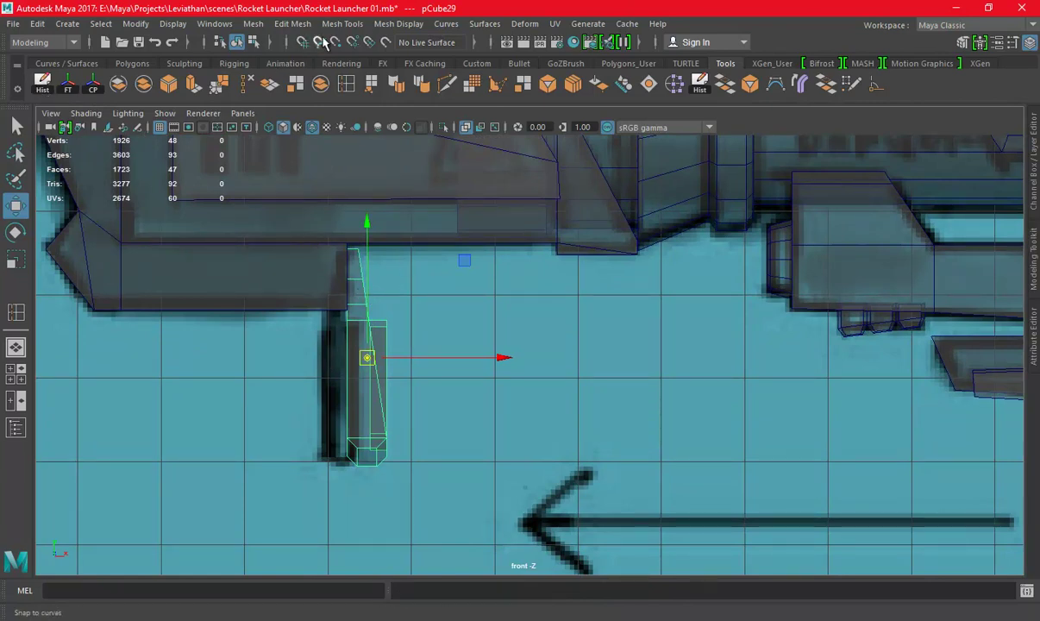
Snap the grip's pivot to its top corner and slide it along the barrel
{"action": "middle_click_drag", "start_coordinate": [431, 281], "coordinate": [358, 249]}
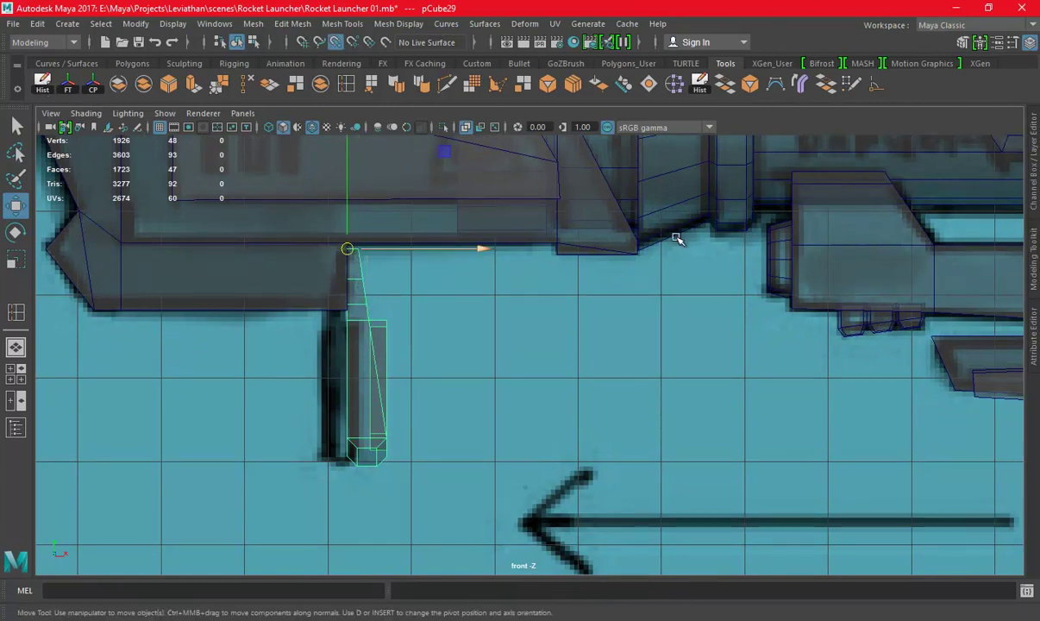
{"action": "key", "text": "ctrl+a"}
{"action": "key", "text": "ctrl+a"}
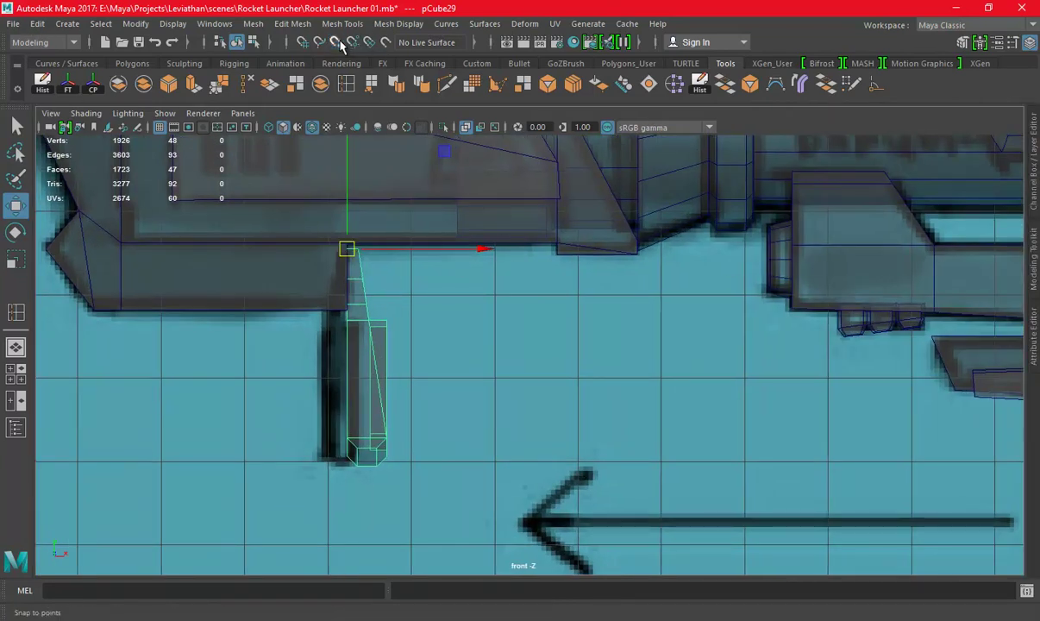
{"action": "left_click_drag", "start_coordinate": [455, 250], "coordinate": [814, 249]}
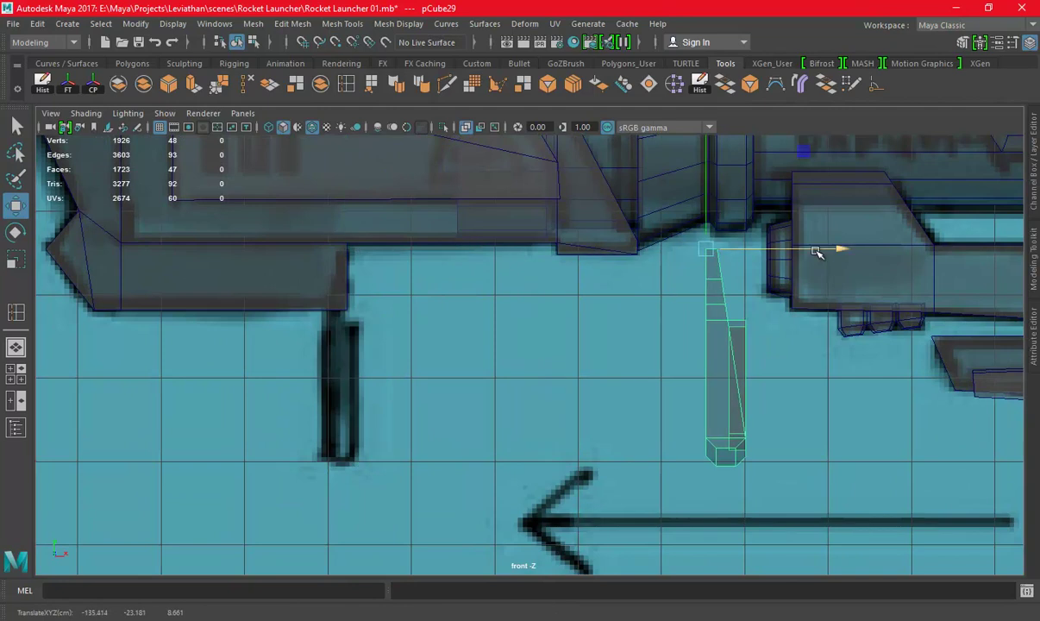
{"action": "middle_click_drag", "start_coordinate": [815, 249], "coordinate": [517, 249], "text": "alt"}
Rotate the grip 90° to horizontal and move it beneath the barrel to -128.040, -43.133, 8.661
{"action": "key", "text": "e"}
{"action": "left_click_drag", "start_coordinate": [532, 276], "coordinate": [556, 174]}
{"action": "key", "text": "w"}
{"action": "left_click_drag", "start_coordinate": [413, 225], "coordinate": [401, 326]}
{"action": "left_click_drag", "start_coordinate": [528, 346], "coordinate": [569, 361]}
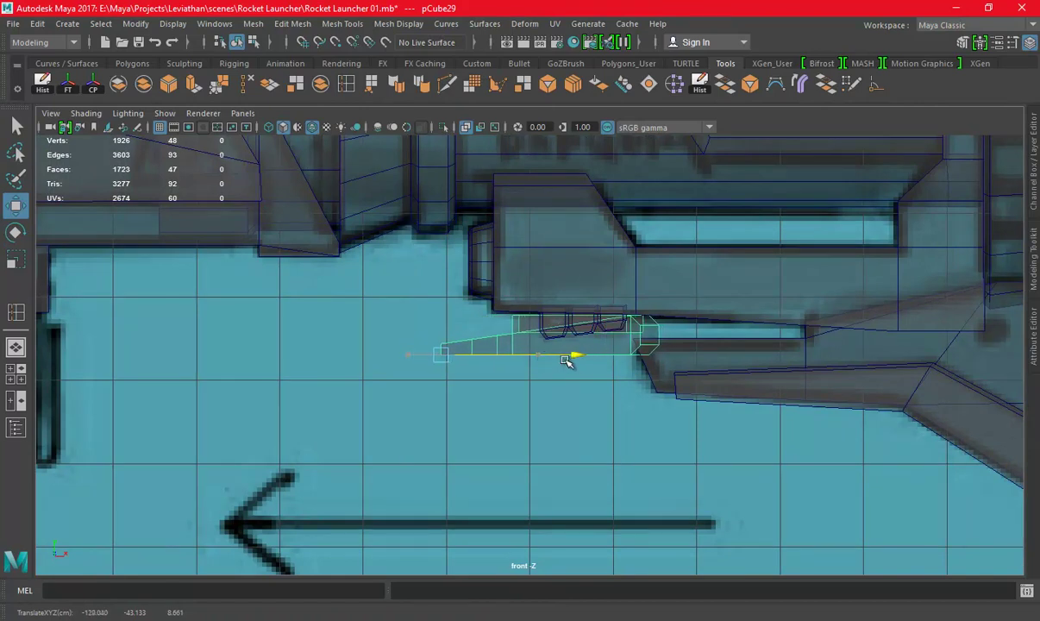
{"action": "middle_click_drag", "start_coordinate": [569, 362], "coordinate": [500, 361], "text": "alt"}
{"action": "scroll", "coordinate": [662, 383], "scroll_direction": "up", "scroll_amount": 3}
Move a group of the grip's vertices down and tilt them into a wedge
{"action": "right_click_drag", "start_coordinate": [394, 233], "coordinate": [293, 223]}
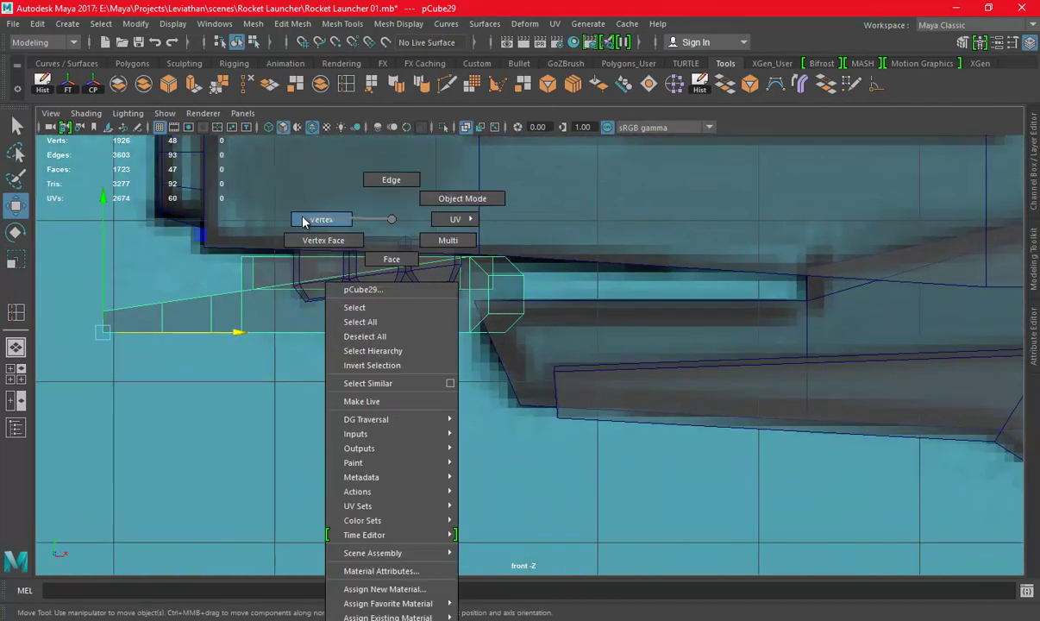
{"action": "mouse_move", "coordinate": [244, 278]}
{"action": "left_mouse_down"}
{"action": "mouse_move", "coordinate": [504, 307]}
{"action": "mouse_move", "coordinate": [449, 291]}
{"action": "left_mouse_up"}
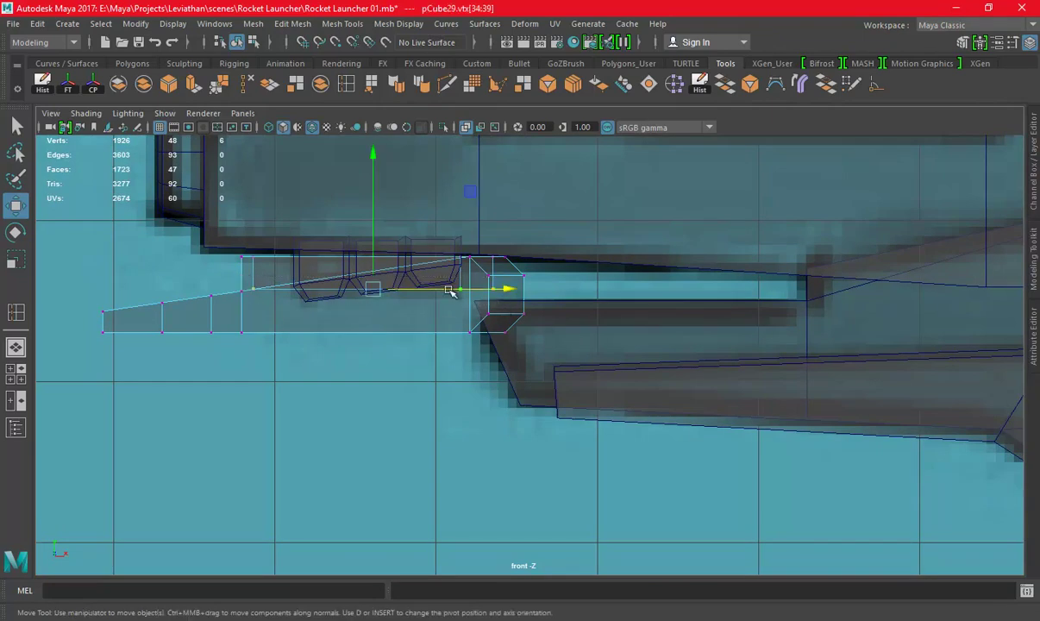
{"action": "left_click_drag", "start_coordinate": [367, 256], "coordinate": [382, 277]}
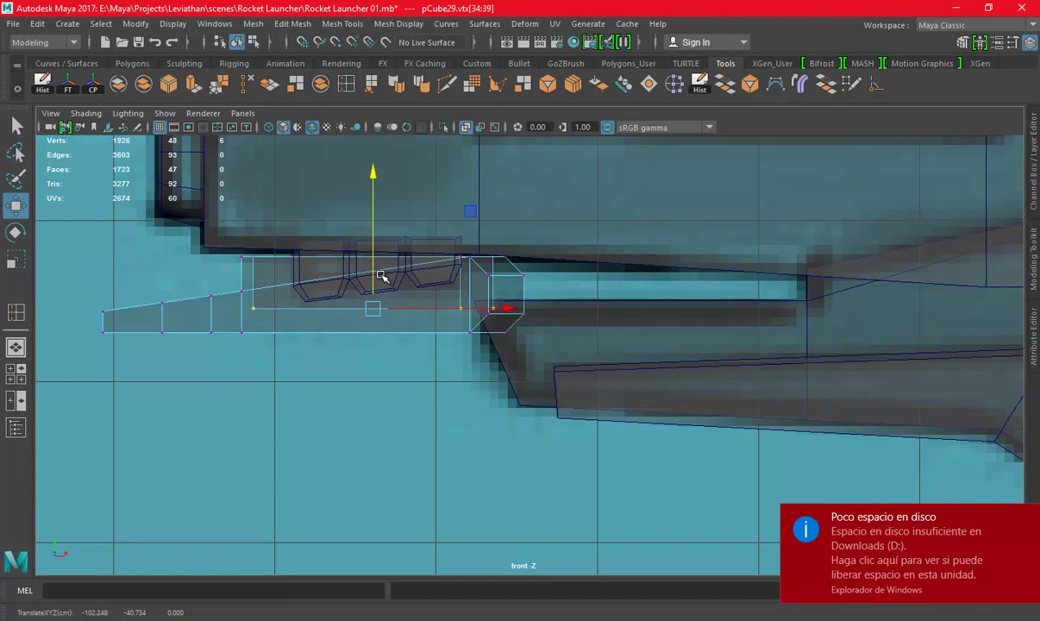
{"action": "scroll", "coordinate": [409, 258], "scroll_direction": "up", "scroll_amount": 1}
{"action": "key", "text": "e"}
{"action": "left_click_drag", "start_coordinate": [477, 250], "coordinate": [469, 231]}
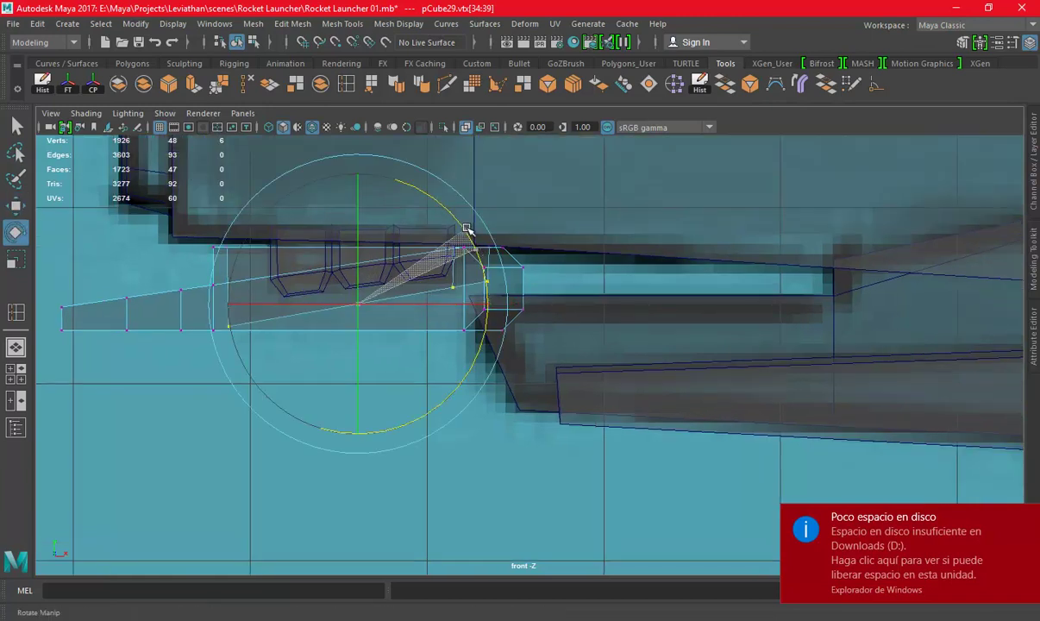
Lower the grip's vertices further, adjust their tilt, and reselect vertices near the barrel teeth
{"action": "key", "text": "w"}
{"action": "left_click_drag", "start_coordinate": [352, 259], "coordinate": [441, 274]}
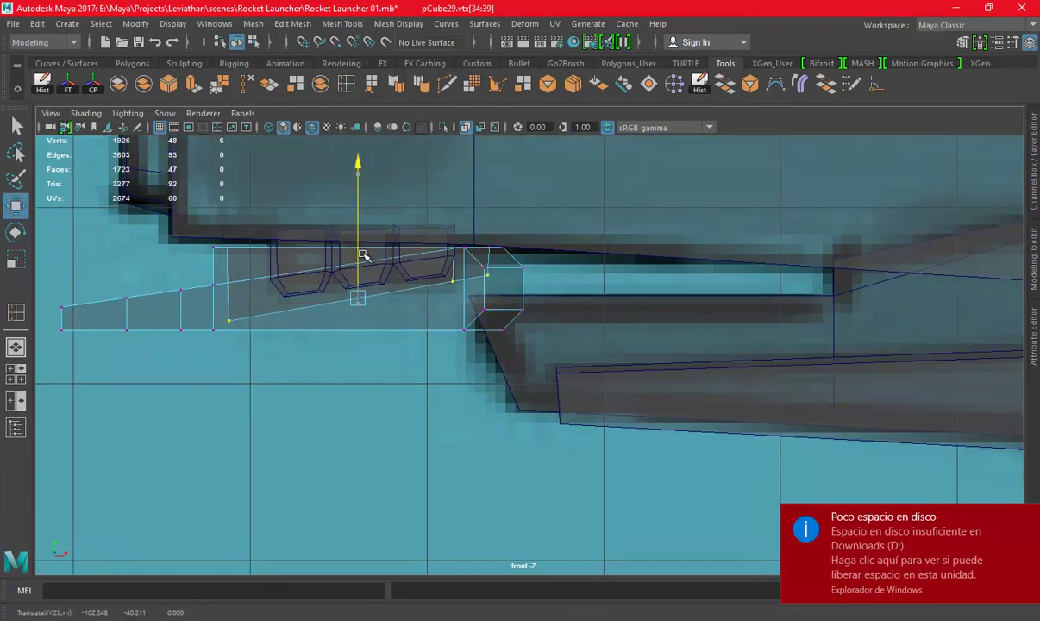
{"action": "key", "text": "e"}
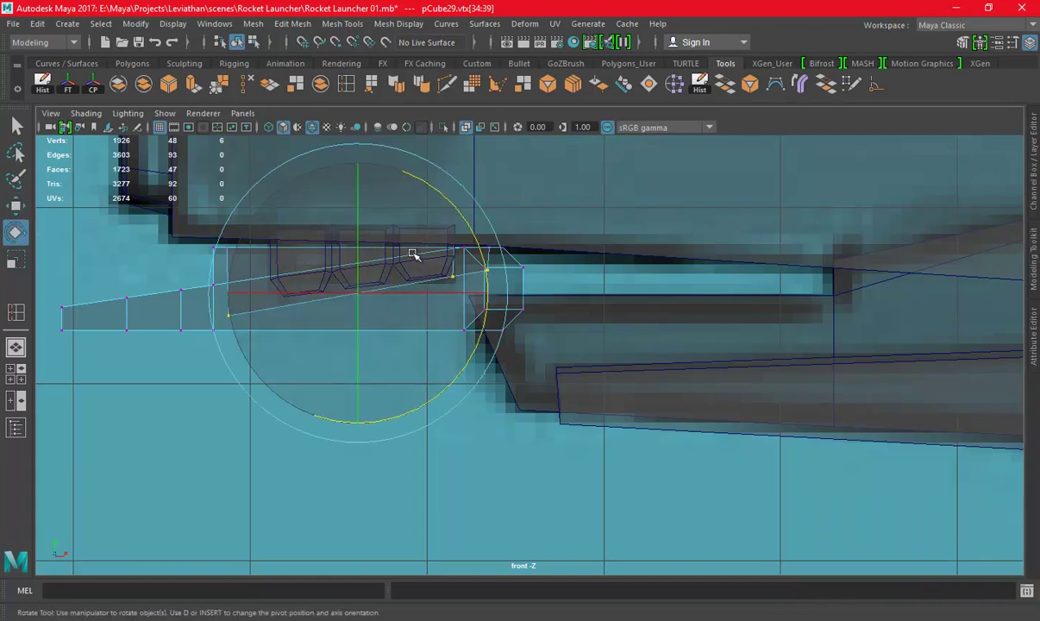
{"action": "left_click_drag", "start_coordinate": [476, 245], "coordinate": [477, 250]}
{"action": "key", "text": "w"}
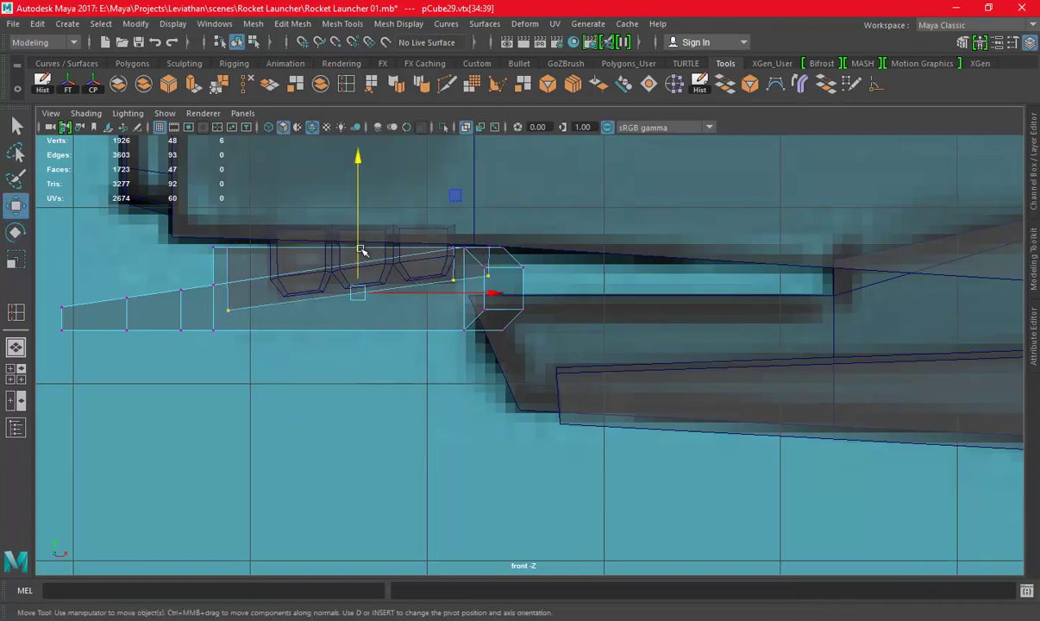
{"action": "left_click_drag", "start_coordinate": [222, 229], "coordinate": [263, 323]}
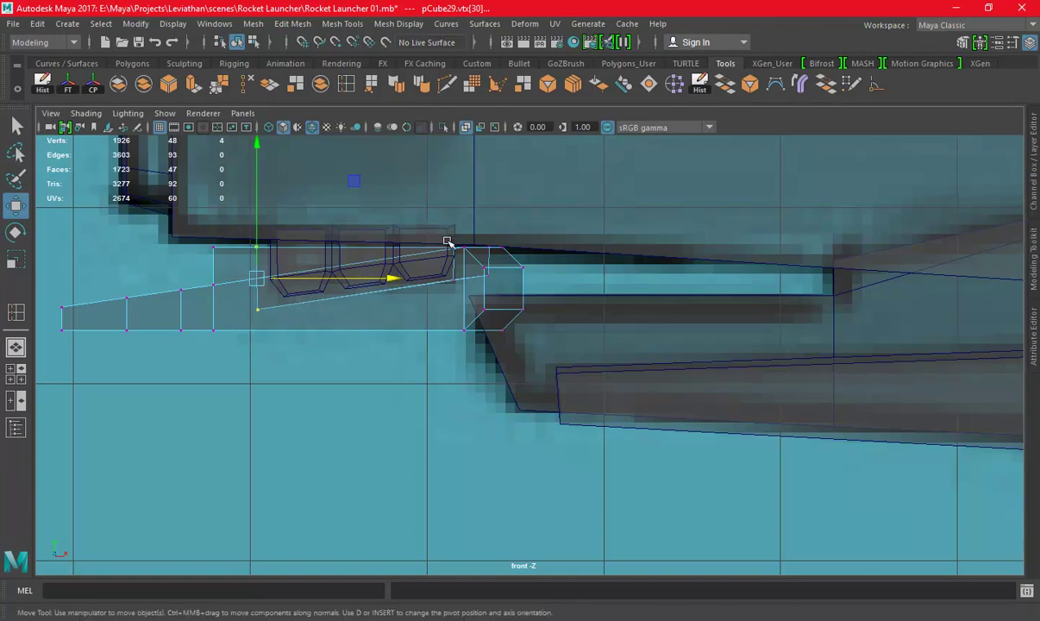
{"action": "left_click_drag", "start_coordinate": [461, 294], "coordinate": [479, 258]}
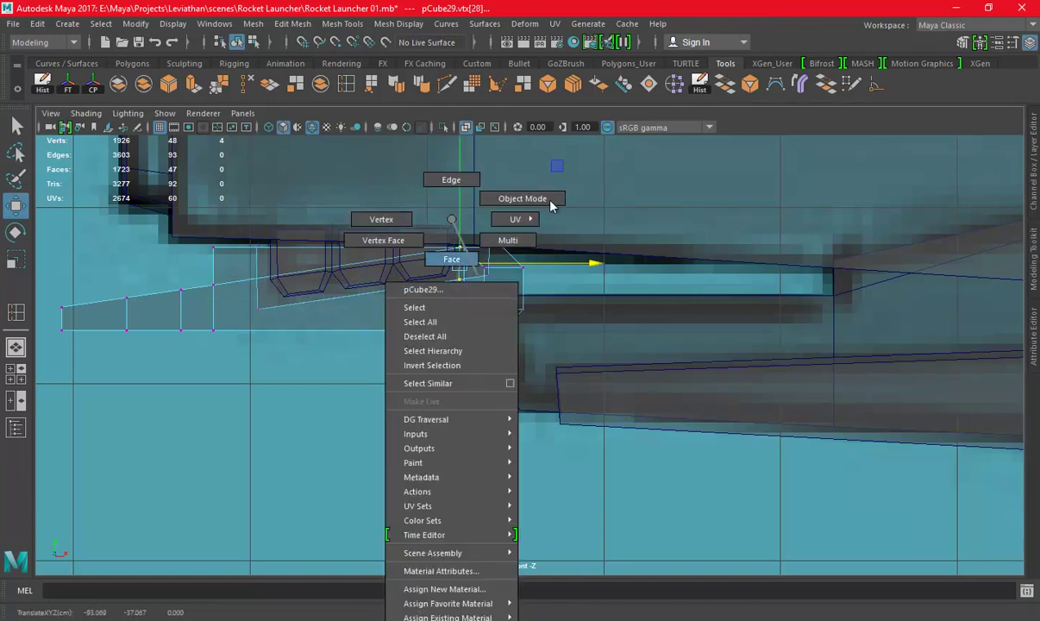
Return the grip to object mode and reset its translate values to 0
{"action": "right_click_drag", "start_coordinate": [483, 257], "coordinate": [508, 200]}
{"action": "scroll", "coordinate": [414, 245], "scroll_direction": "down", "scroll_amount": 2}
{"action": "key", "text": "ctrl+a"}
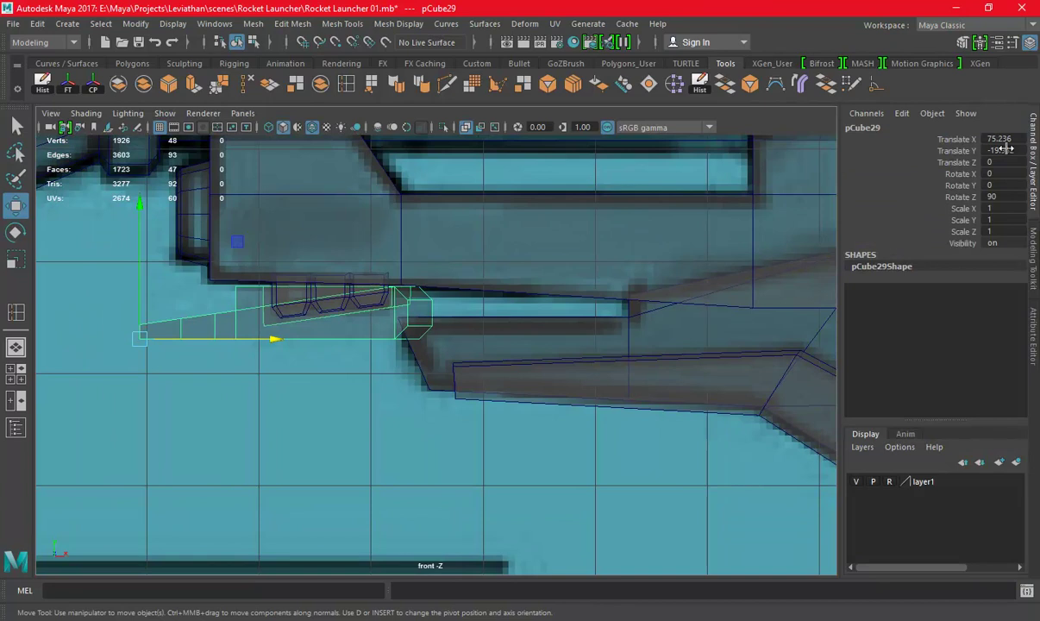
{"action": "key", "text": "Return"}
{"action": "double_click", "coordinate": [995, 139]}
{"action": "type", "text": "0"}
{"action": "key", "text": "Return"}
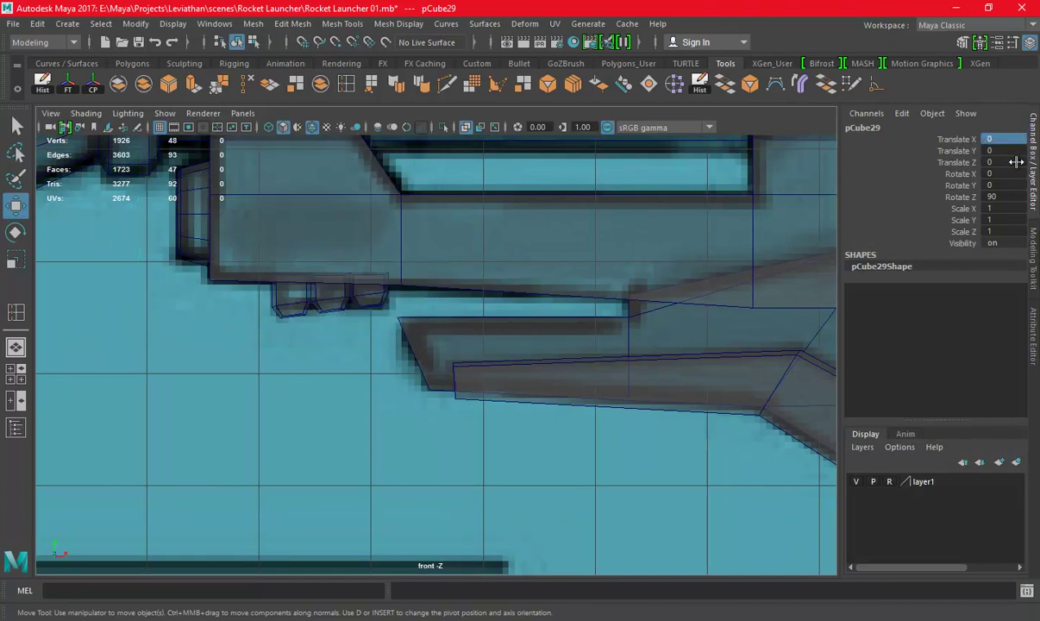
Commit the grip's upright rotation, frame it, and freeze its transformations
{"action": "scroll", "coordinate": [332, 297], "scroll_direction": "down", "scroll_amount": 2}
{"action": "scroll", "coordinate": [239, 362], "scroll_direction": "down", "scroll_amount": 2}
{"action": "middle_click_drag", "start_coordinate": [239, 361], "coordinate": [365, 359], "text": "alt"}
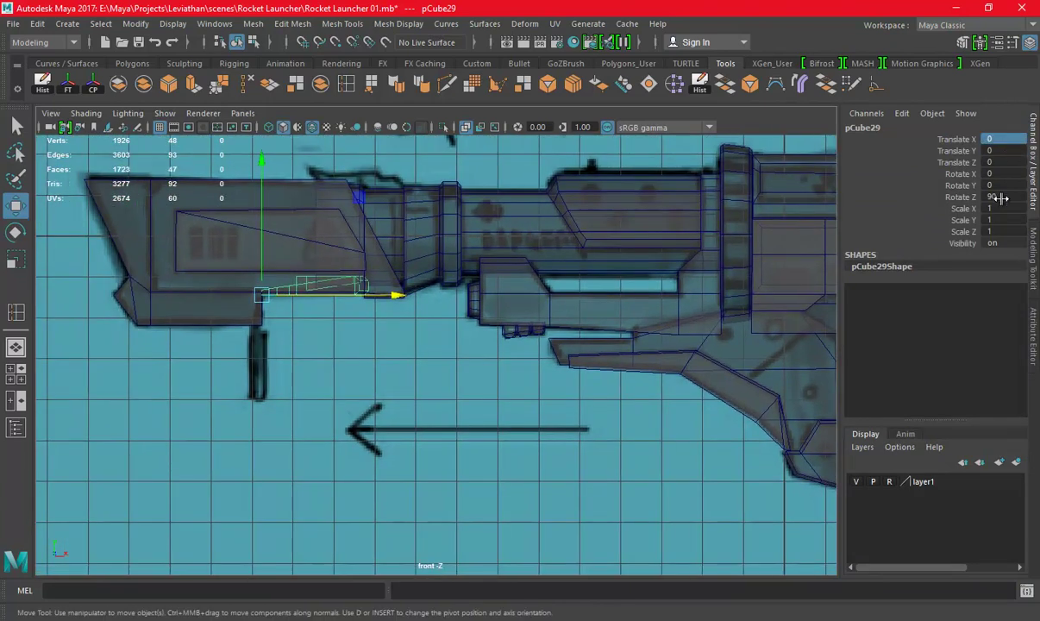
{"action": "left_click", "coordinate": [1004, 196]}
{"action": "type", "text": "0"}
{"action": "key", "text": "Return"}
{"action": "key", "text": "f"}
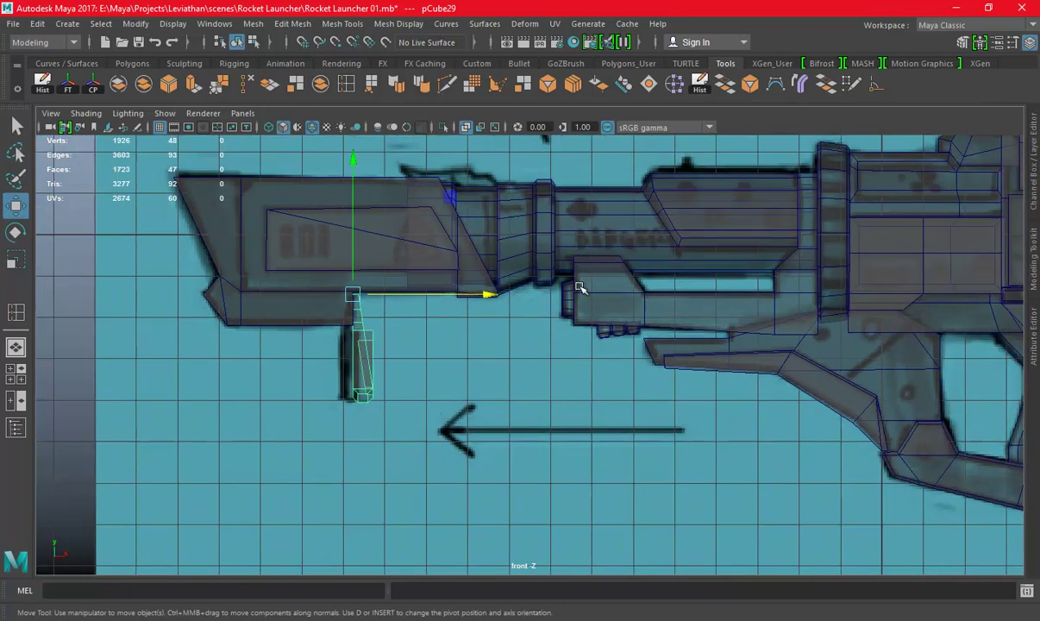
{"action": "key", "text": "ctrl+a"}
{"action": "left_click_drag", "start_coordinate": [774, 270], "coordinate": [506, 262], "text": "alt"}
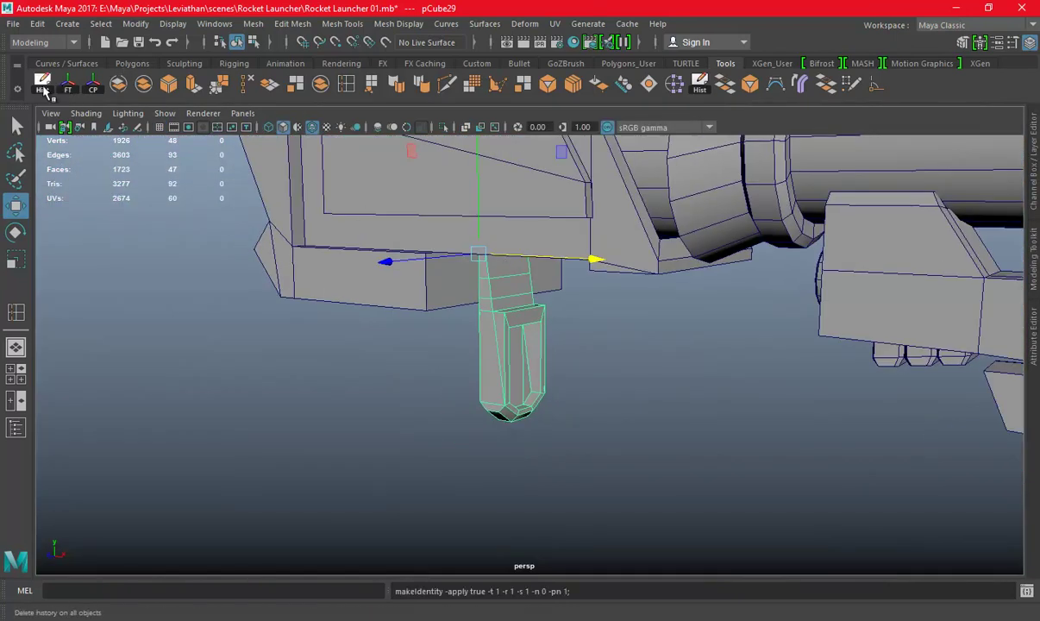
Deselect the grip, orbit to a side angle beside the sketch, and save
{"action": "left_click", "coordinate": [649, 422]}
{"action": "left_click_drag", "start_coordinate": [649, 422], "coordinate": [517, 306], "text": "alt"}
{"action": "key", "text": "ctrl+s"}
Inspect the front barrel piece up close in the front view and save again
{"action": "mouse_move", "coordinate": [728, 298]}
{"action": "left_mouse_down", "text": "alt"}
{"action": "mouse_move", "coordinate": [407, 304]}
{"action": "mouse_move", "coordinate": [551, 336]}
{"action": "left_mouse_up", "text": "alt"}
{"action": "key", "text": "space"}
{"action": "key", "text": "space"}
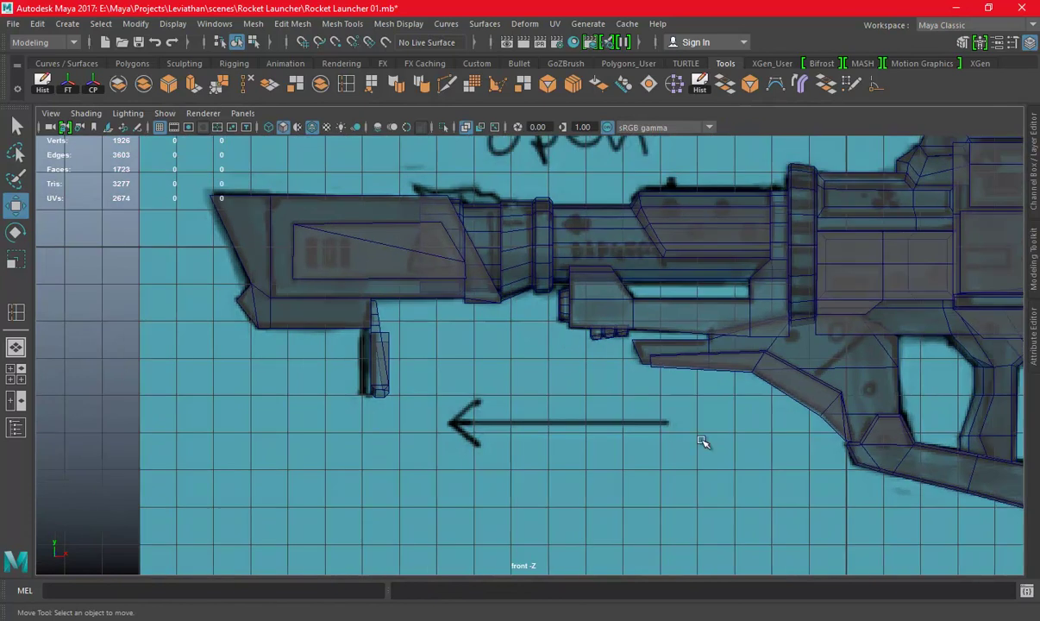
{"action": "scroll", "coordinate": [703, 441], "scroll_direction": "up", "scroll_amount": 2}
{"action": "scroll", "coordinate": [510, 255], "scroll_direction": "up", "scroll_amount": 2}
{"action": "left_click", "coordinate": [512, 265]}
{"action": "middle_click_drag", "start_coordinate": [512, 269], "coordinate": [459, 259], "text": "alt"}
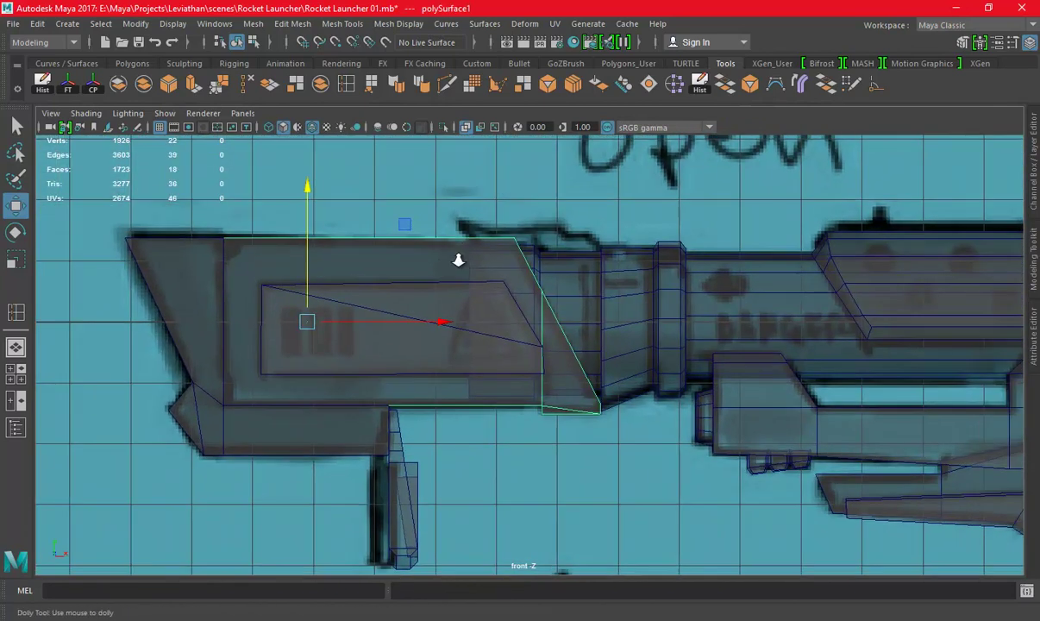
{"action": "right_click_drag", "start_coordinate": [459, 259], "coordinate": [666, 282], "text": "alt"}
{"action": "scroll", "coordinate": [573, 249], "scroll_direction": "up", "scroll_amount": 1}
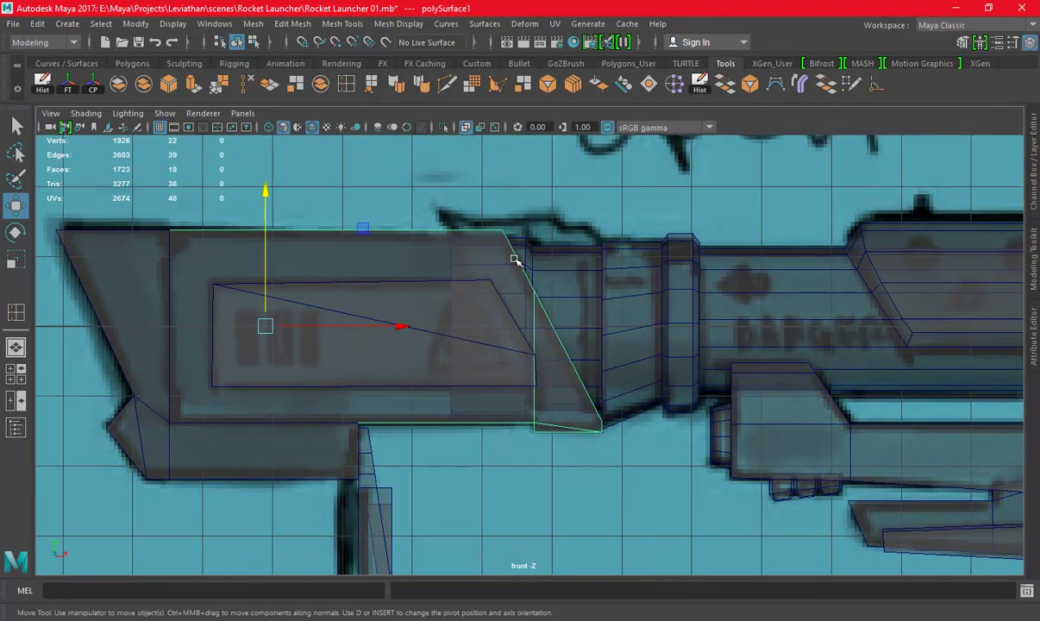
{"action": "key", "text": "ctrl+s"}
Orbit around the rocket launcher in perspective and save once more
{"action": "mouse_move", "coordinate": [697, 299]}
{"action": "middle_mouse_down", "text": "alt"}
{"action": "mouse_move", "coordinate": [641, 262]}
{"action": "mouse_move", "coordinate": [553, 281]}
{"action": "mouse_move", "coordinate": [541, 299]}
{"action": "middle_mouse_up", "text": "alt"}
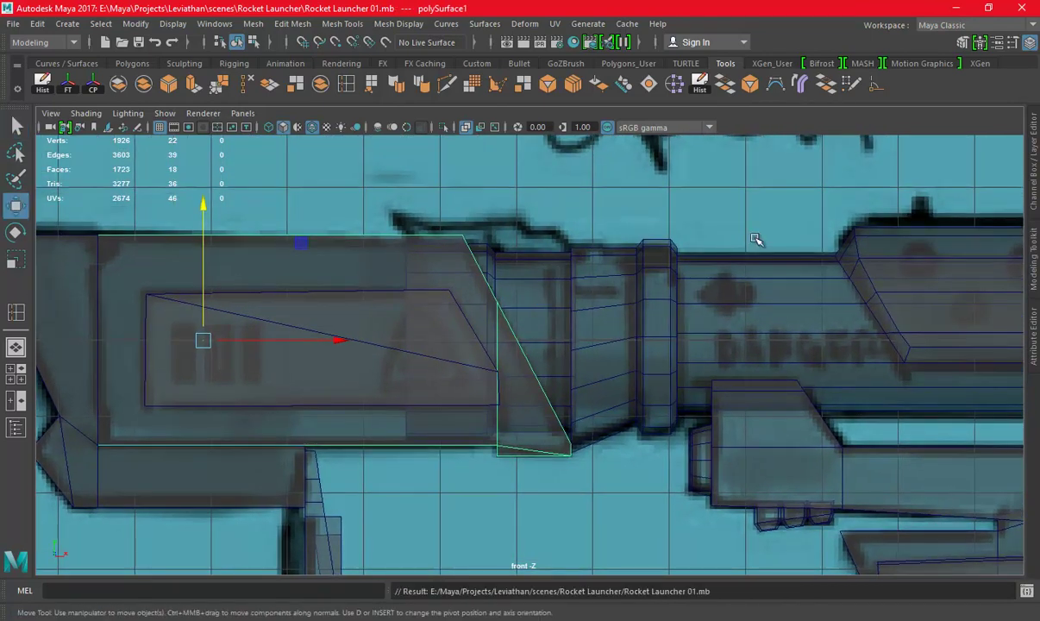
{"action": "key", "text": "space"}
{"action": "key", "text": "space"}
{"action": "mouse_move", "coordinate": [756, 240]}
{"action": "left_mouse_down", "text": "alt"}
{"action": "mouse_move", "coordinate": [689, 339]}
{"action": "mouse_move", "coordinate": [753, 324]}
{"action": "mouse_move", "coordinate": [525, 354]}
{"action": "left_mouse_up", "text": "alt"}
{"action": "key", "text": "ctrl+s"}
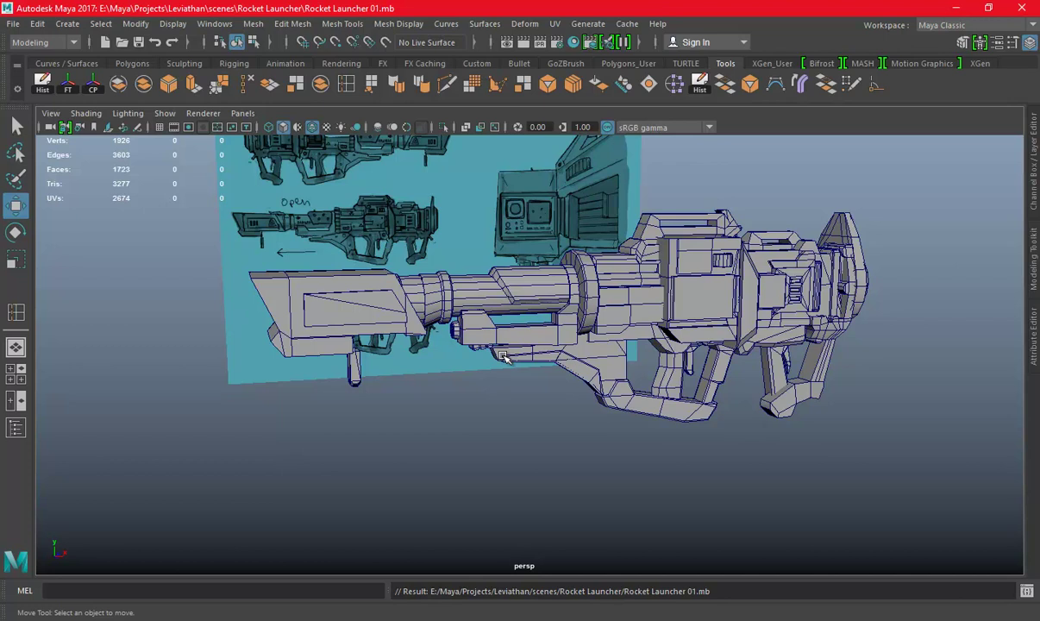
Frame the launcher drawing on the reference sheet in front view and save Rocket Launcher 01
{"action": "key", "text": "space"}
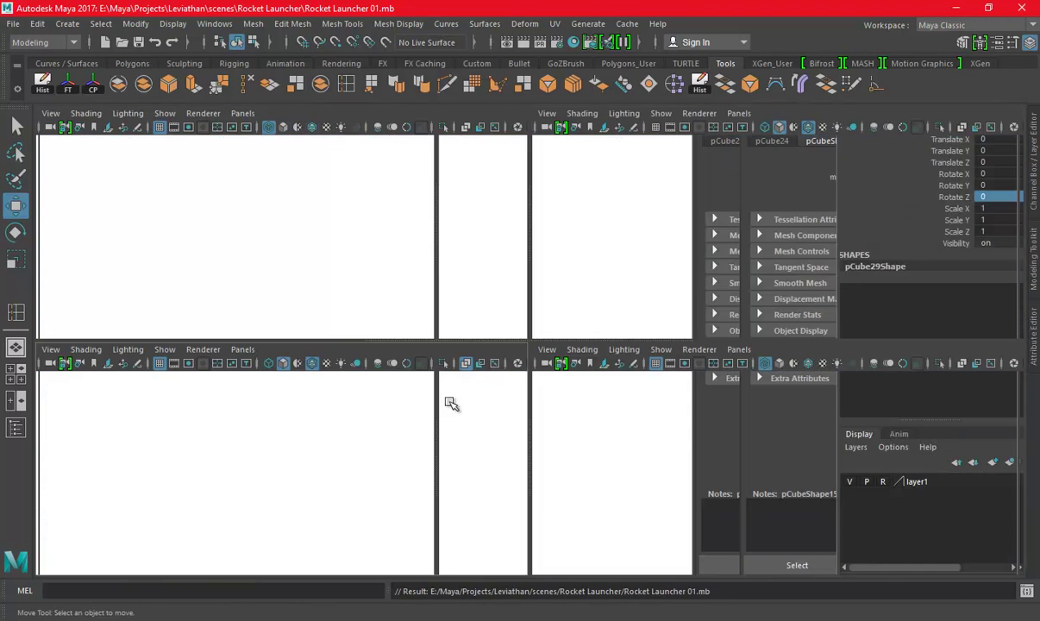
{"action": "key", "text": "space"}
{"action": "mouse_move", "coordinate": [428, 256]}
{"action": "right_mouse_down", "text": "alt"}
{"action": "mouse_move", "coordinate": [299, 313]}
{"action": "mouse_move", "coordinate": [594, 335]}
{"action": "mouse_move", "coordinate": [584, 341]}
{"action": "right_mouse_up", "text": "alt"}
{"action": "middle_click_drag", "start_coordinate": [585, 342], "coordinate": [443, 350], "text": "alt"}
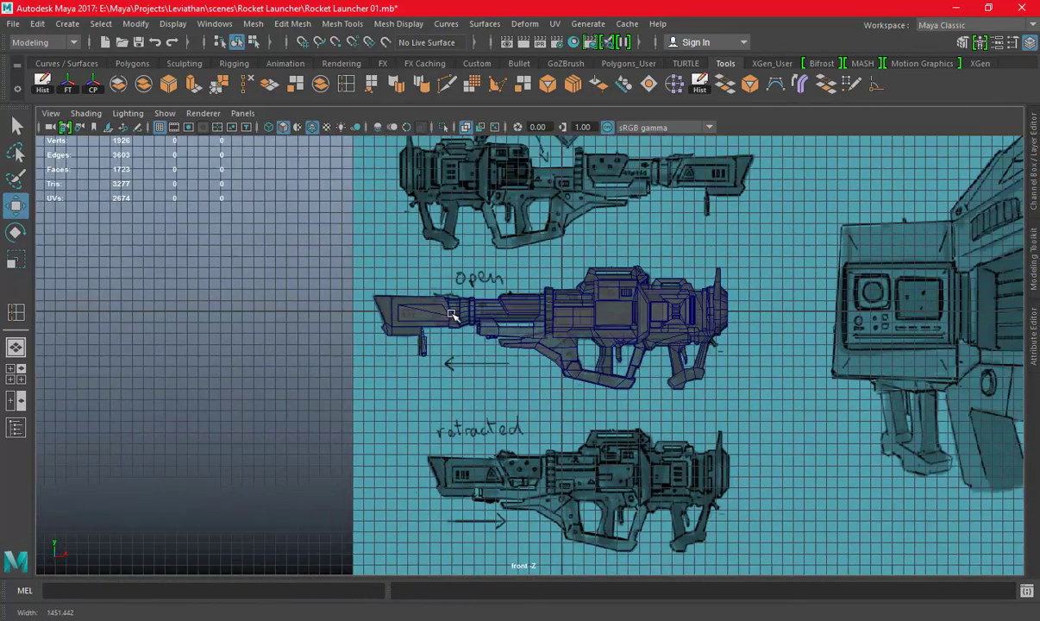
{"action": "right_click_drag", "start_coordinate": [443, 350], "coordinate": [494, 377], "text": "alt"}
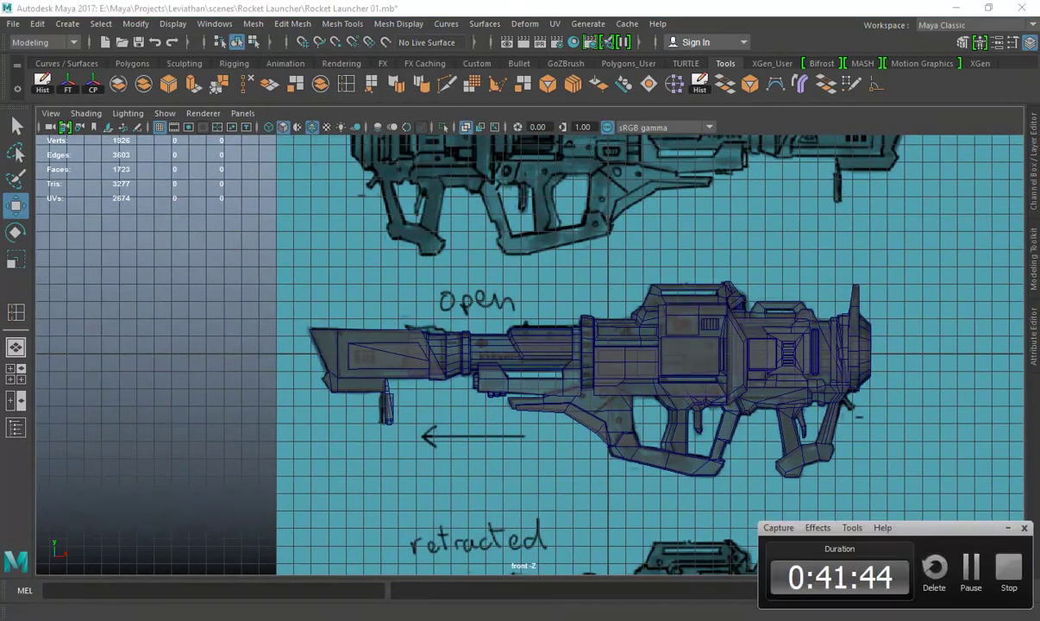
{"action": "scroll", "coordinate": [574, 390], "scroll_direction": "up", "scroll_amount": 3}
{"action": "mouse_move", "coordinate": [267, 305]}
{"action": "right_mouse_down", "text": "alt"}
{"action": "mouse_move", "coordinate": [456, 360]}
{"action": "mouse_move", "coordinate": [201, 291]}
{"action": "right_mouse_up", "text": "alt"}
{"action": "scroll", "coordinate": [483, 304], "scroll_direction": "up", "scroll_amount": 3}
{"action": "scroll", "coordinate": [441, 298], "scroll_direction": "up", "scroll_amount": 2}
{"action": "key", "text": "ctrl+s"}
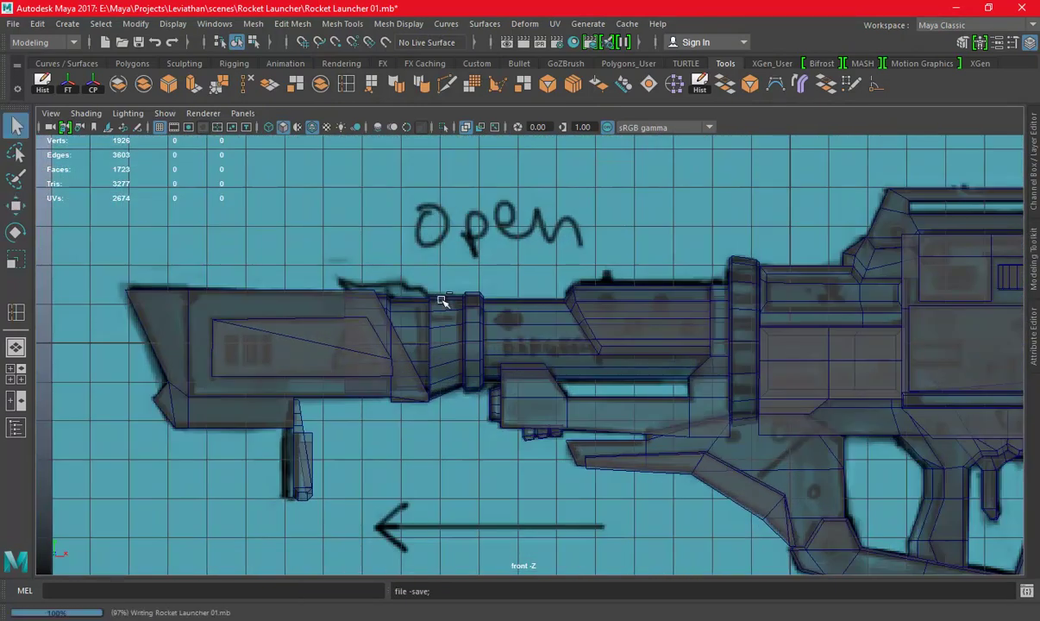
{"action": "scroll", "coordinate": [442, 298], "scroll_direction": "up", "scroll_amount": 2}
Create a new polygon cube and place it on the barrel's top edge near Open
{"action": "left_click", "coordinate": [132, 63]}
{"action": "left_click", "coordinate": [67, 82]}
{"action": "scroll", "coordinate": [402, 326], "scroll_direction": "down", "scroll_amount": 3}
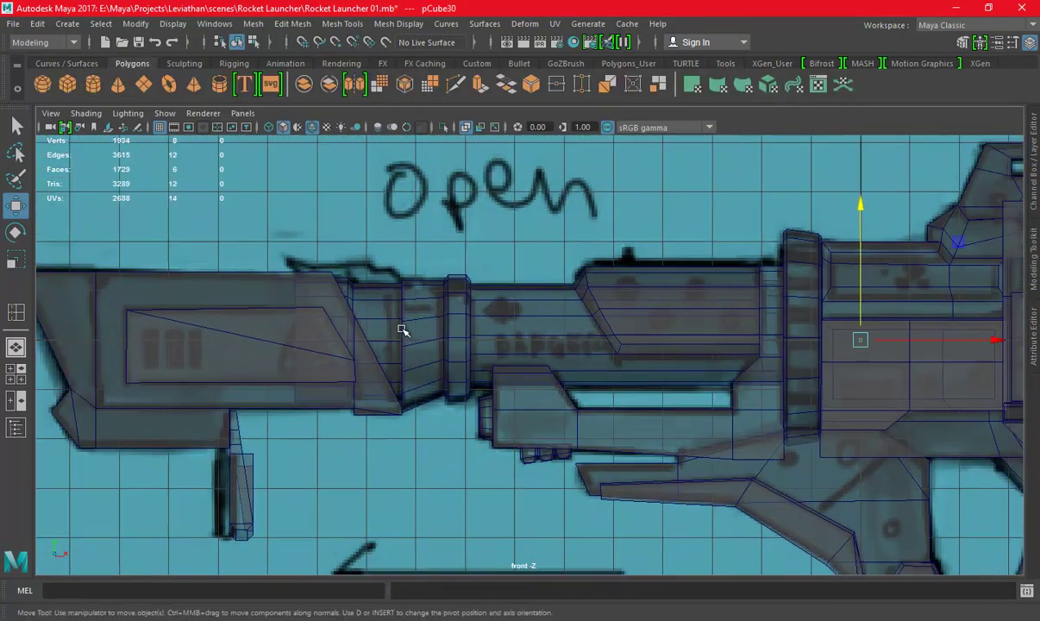
{"action": "key", "text": "e"}
{"action": "key", "text": "w"}
{"action": "left_click_drag", "start_coordinate": [692, 346], "coordinate": [440, 293]}
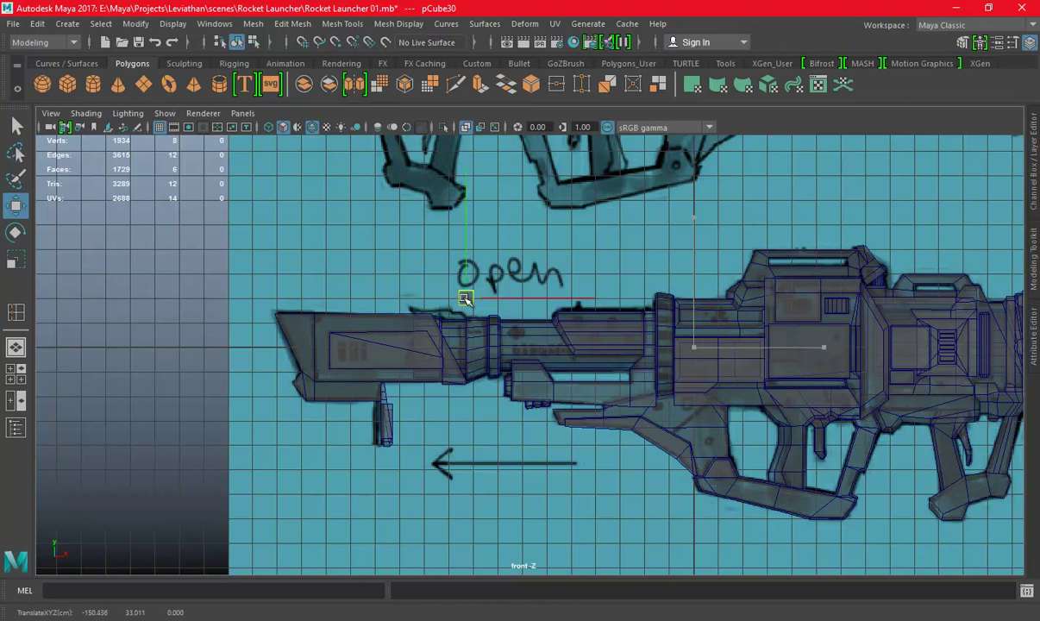
{"action": "scroll", "coordinate": [463, 297], "scroll_direction": "up", "scroll_amount": 3}
{"action": "middle_click_drag", "start_coordinate": [425, 295], "coordinate": [457, 394], "text": "alt"}
{"action": "scroll", "coordinate": [457, 394], "scroll_direction": "up", "scroll_amount": 2}
{"action": "middle_click_drag", "start_coordinate": [654, 429], "coordinate": [641, 383], "text": "alt"}
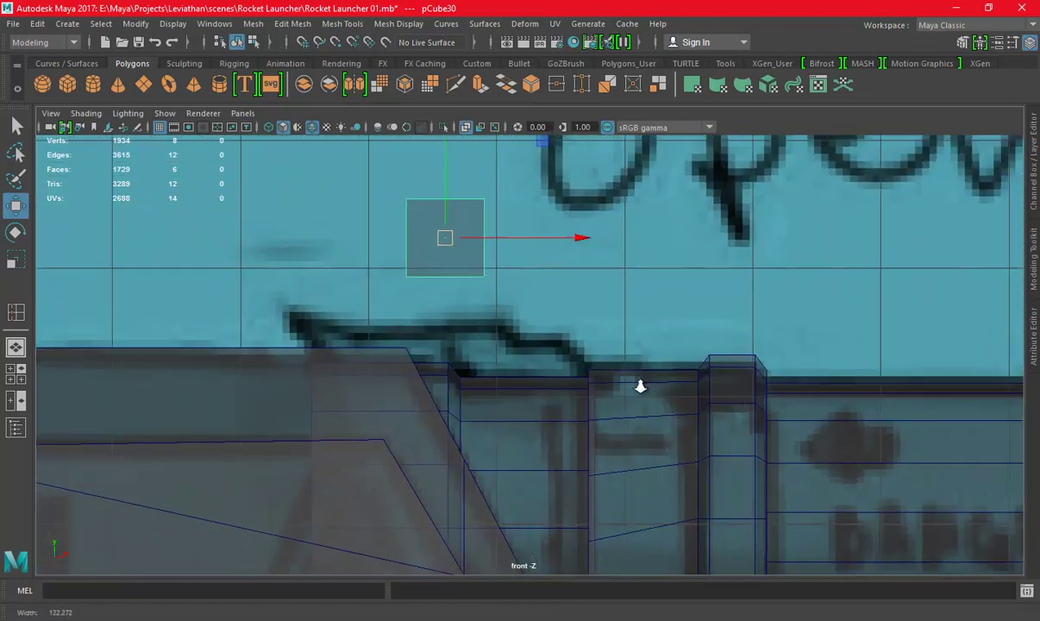
{"action": "left_click_drag", "start_coordinate": [446, 239], "coordinate": [527, 380]}
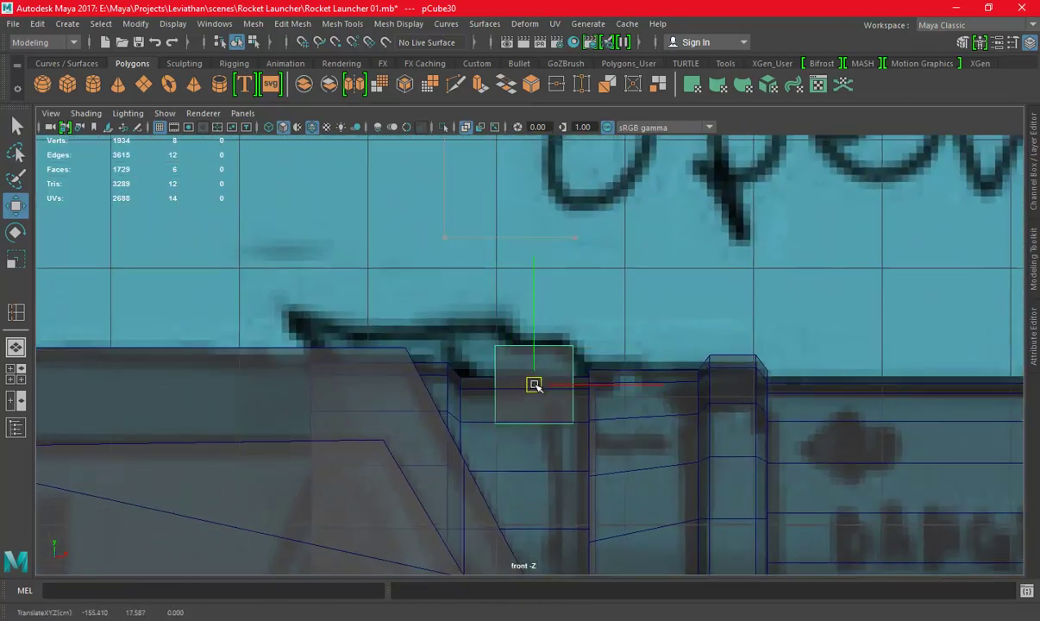
Raise the cube's bottom vertices slightly
{"action": "key", "text": "F9"}
{"action": "left_click_drag", "start_coordinate": [425, 361], "coordinate": [661, 507]}
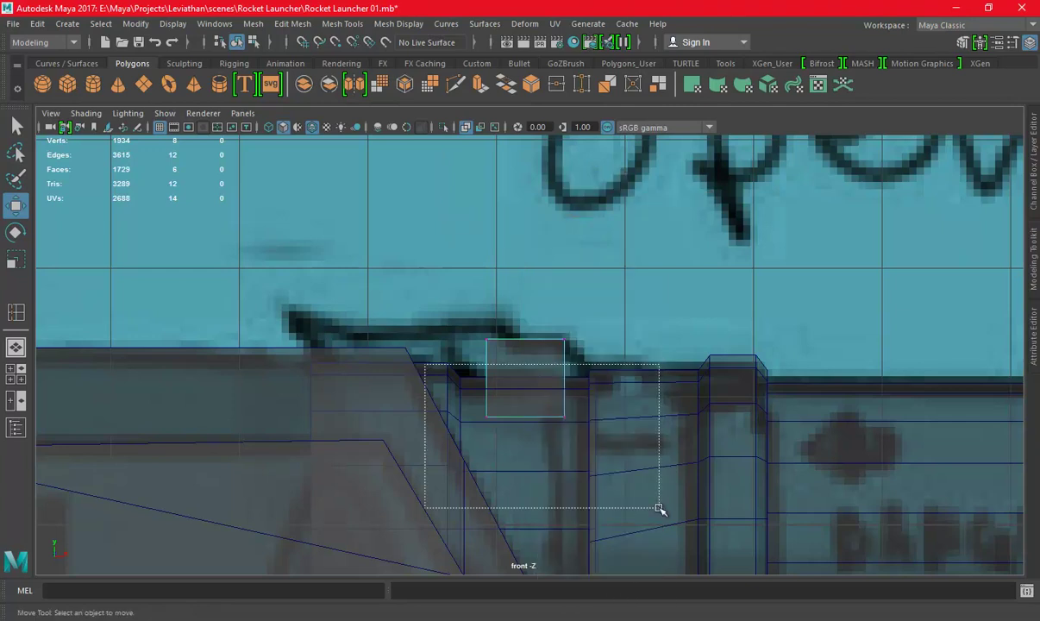
{"action": "left_click_drag", "start_coordinate": [527, 354], "coordinate": [531, 331]}
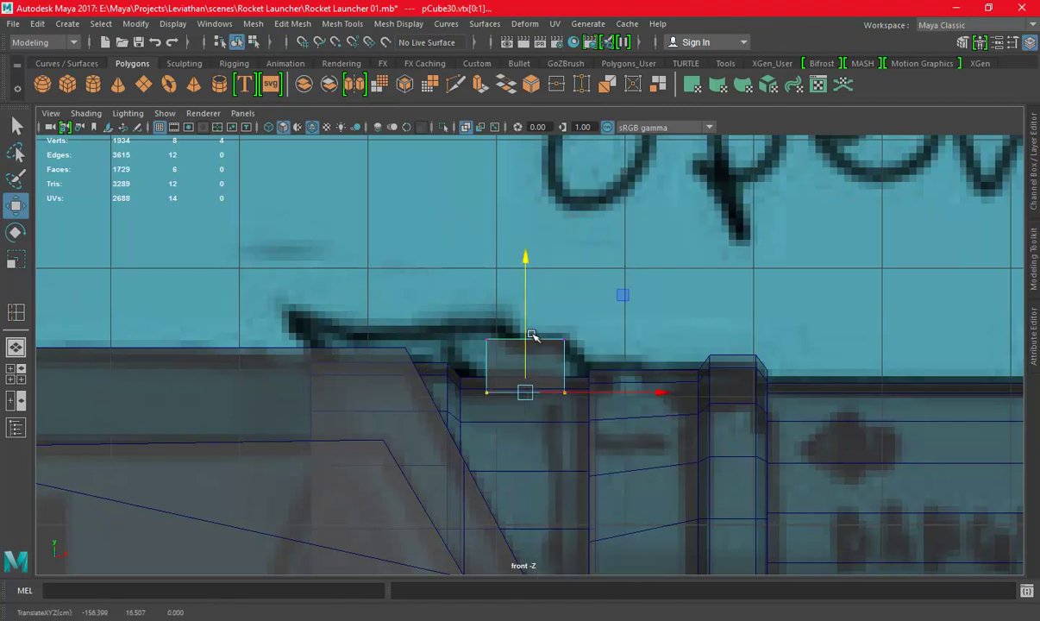
Extrude the cube's right face and stretch it to the right
{"action": "right_click_drag", "start_coordinate": [585, 316], "coordinate": [597, 257]}
{"action": "left_click_drag", "start_coordinate": [419, 279], "coordinate": [626, 433]}
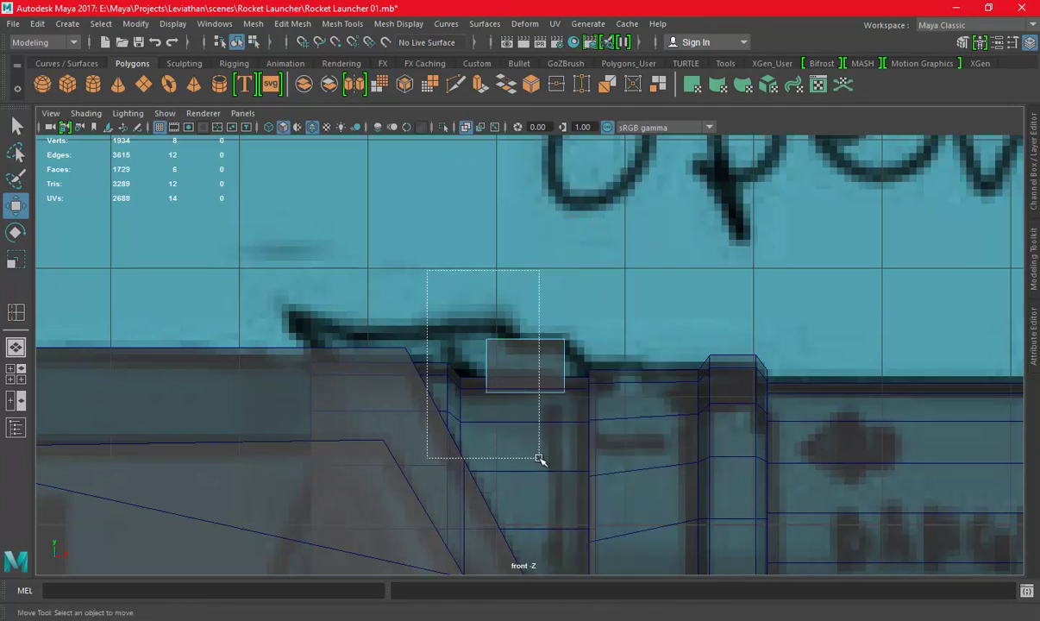
{"action": "left_click", "coordinate": [725, 63]}
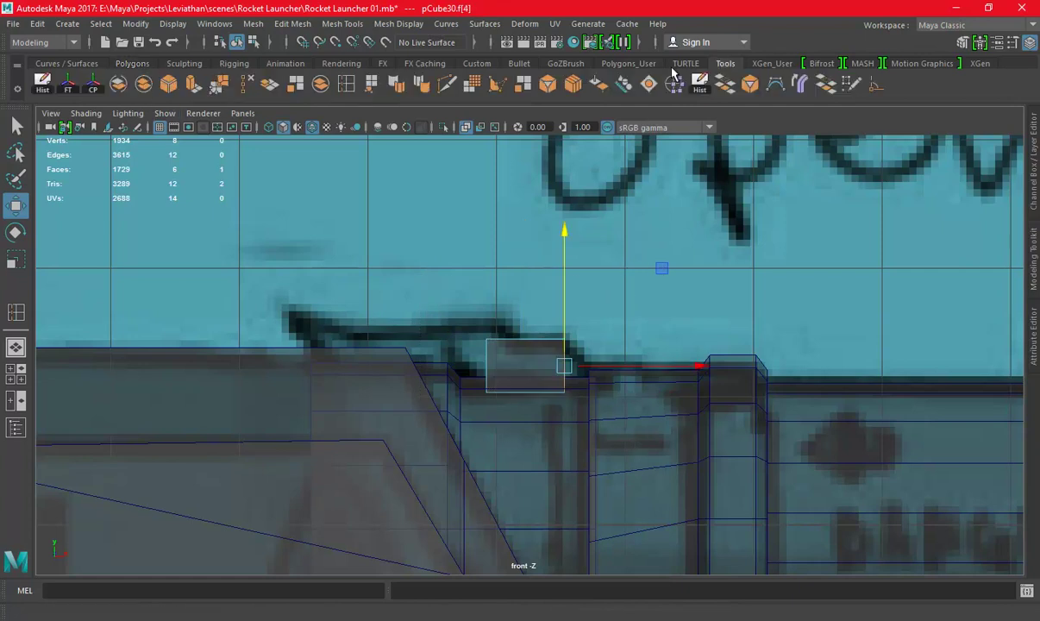
{"action": "left_click", "coordinate": [191, 86]}
{"action": "scroll", "coordinate": [598, 364], "scroll_direction": "up", "scroll_amount": 2}
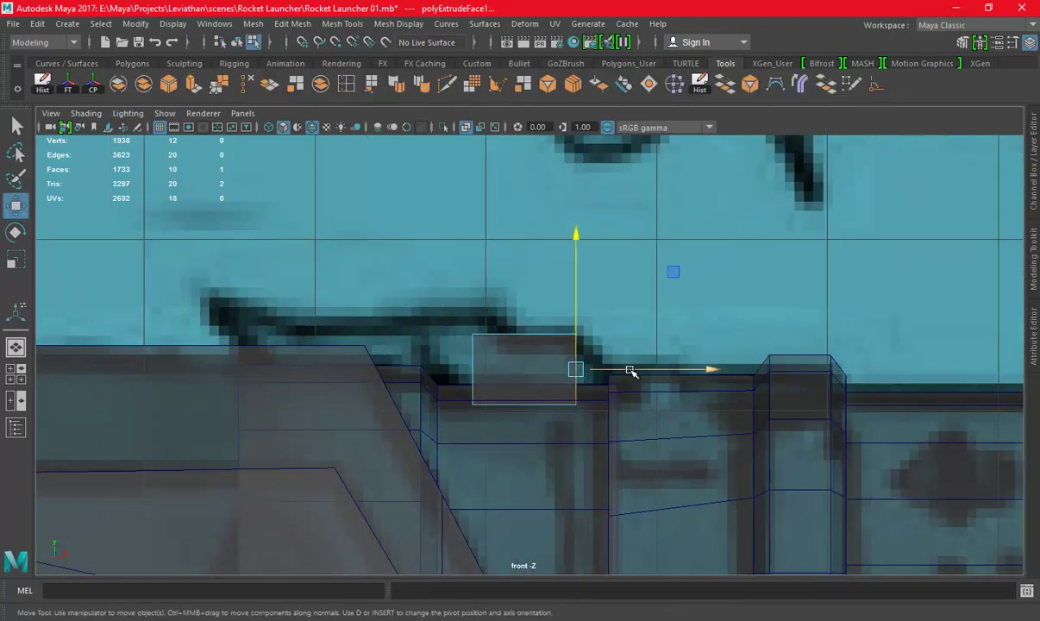
{"action": "left_click_drag", "start_coordinate": [627, 369], "coordinate": [658, 373]}
Slant the top right corner down and shift the left-side vertices right
{"action": "right_click_drag", "start_coordinate": [638, 218], "coordinate": [619, 325]}
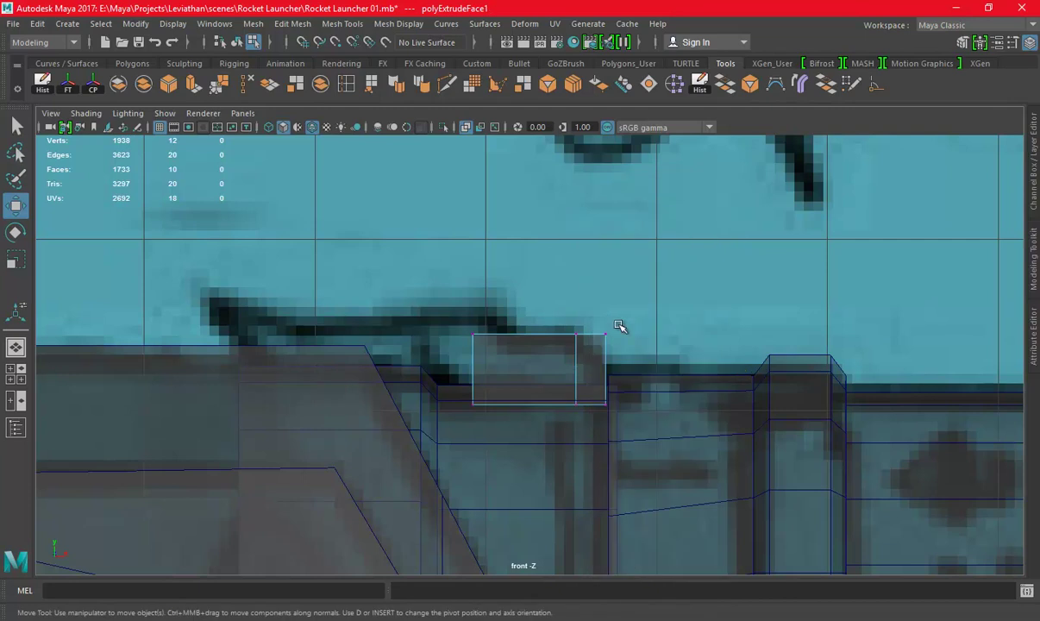
{"action": "left_click_drag", "start_coordinate": [633, 368], "coordinate": [632, 366]}
{"action": "left_click_drag", "start_coordinate": [604, 291], "coordinate": [601, 296]}
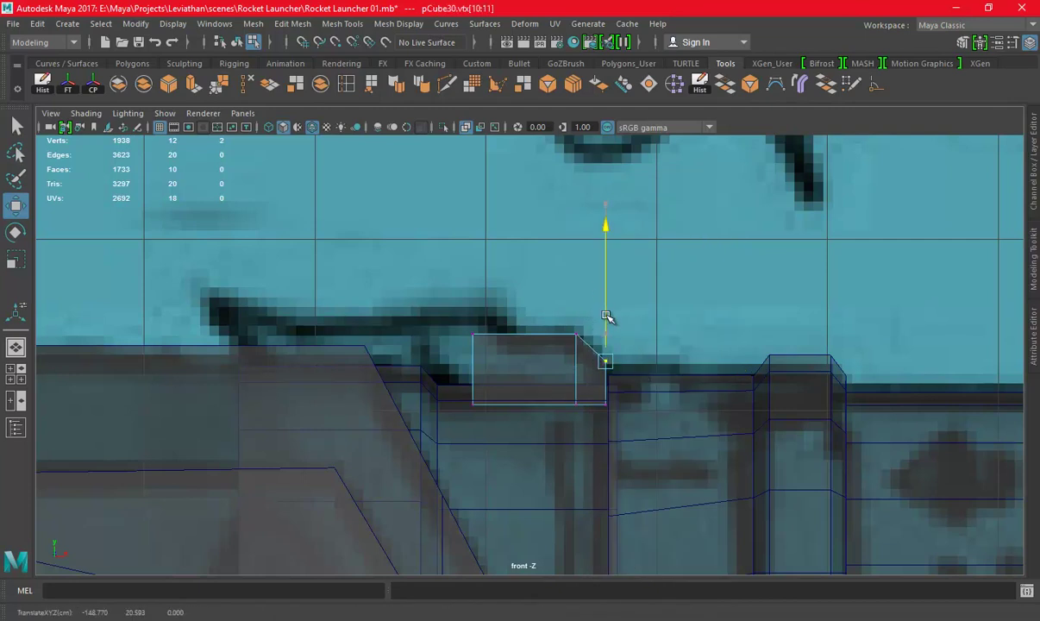
{"action": "right_click_drag", "start_coordinate": [664, 222], "coordinate": [667, 261]}
{"action": "right_click_drag", "start_coordinate": [565, 277], "coordinate": [437, 314]}
{"action": "left_click_drag", "start_coordinate": [436, 314], "coordinate": [515, 405]}
{"action": "left_click_drag", "start_coordinate": [523, 367], "coordinate": [541, 370]}
Extrude the left end face and move it left and up along the sketch
{"action": "right_click_drag", "start_coordinate": [471, 222], "coordinate": [457, 289]}
{"action": "left_click_drag", "start_coordinate": [455, 293], "coordinate": [549, 369]}
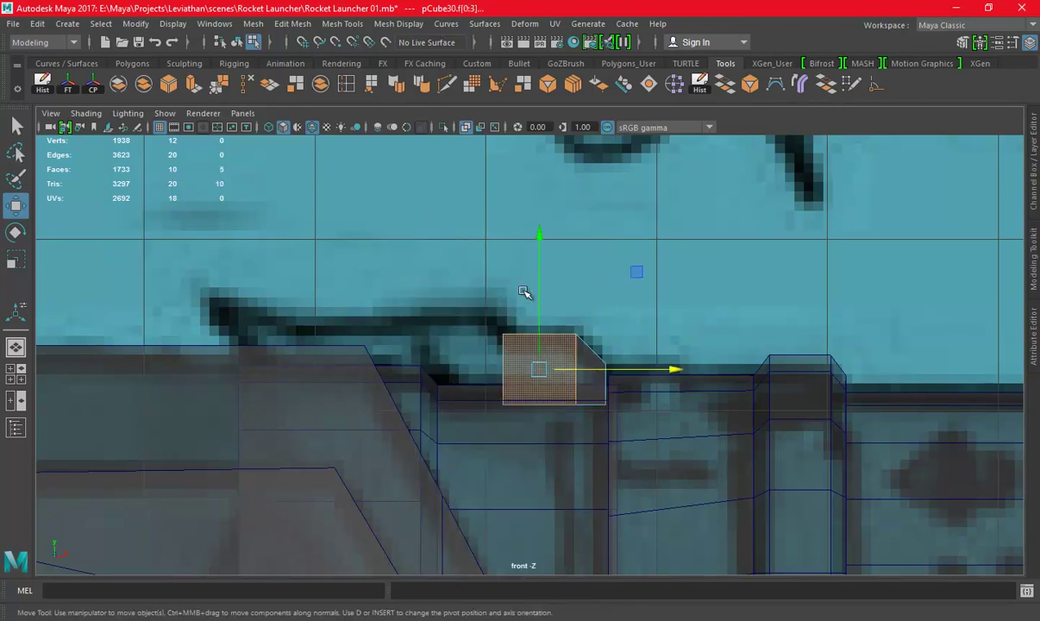
{"action": "left_click_drag", "start_coordinate": [478, 286], "coordinate": [627, 469]}
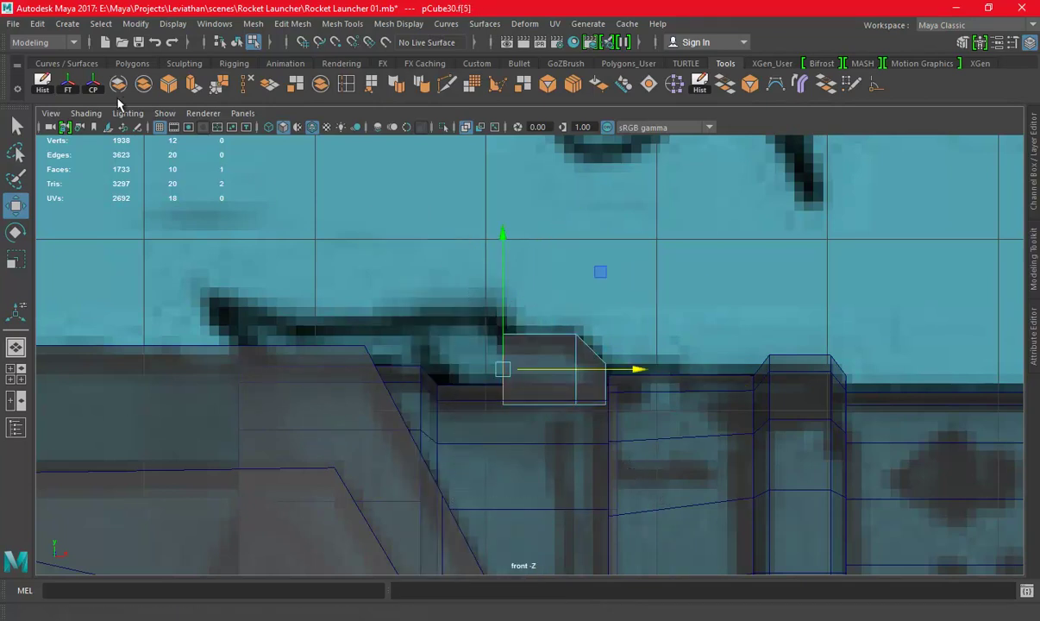
{"action": "left_click", "coordinate": [201, 81]}
{"action": "left_click_drag", "start_coordinate": [583, 371], "coordinate": [531, 364]}
{"action": "left_click_drag", "start_coordinate": [447, 330], "coordinate": [447, 295]}
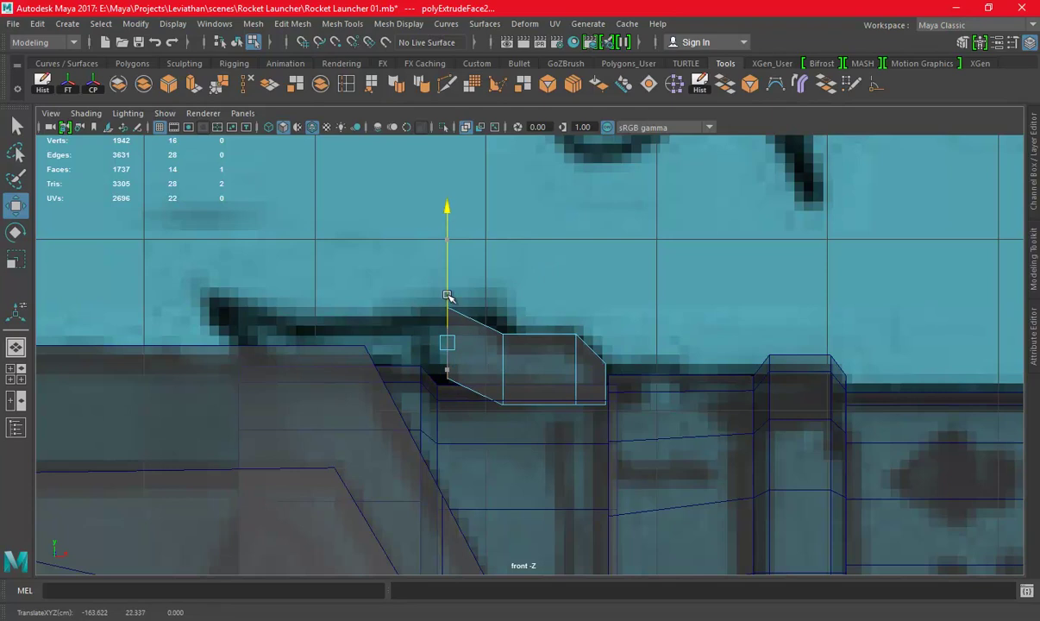
Insert an edge loop through the new section and raise its vertices to the sketch line
{"action": "right_click_drag", "start_coordinate": [458, 307], "coordinate": [476, 309], "text": "shift"}
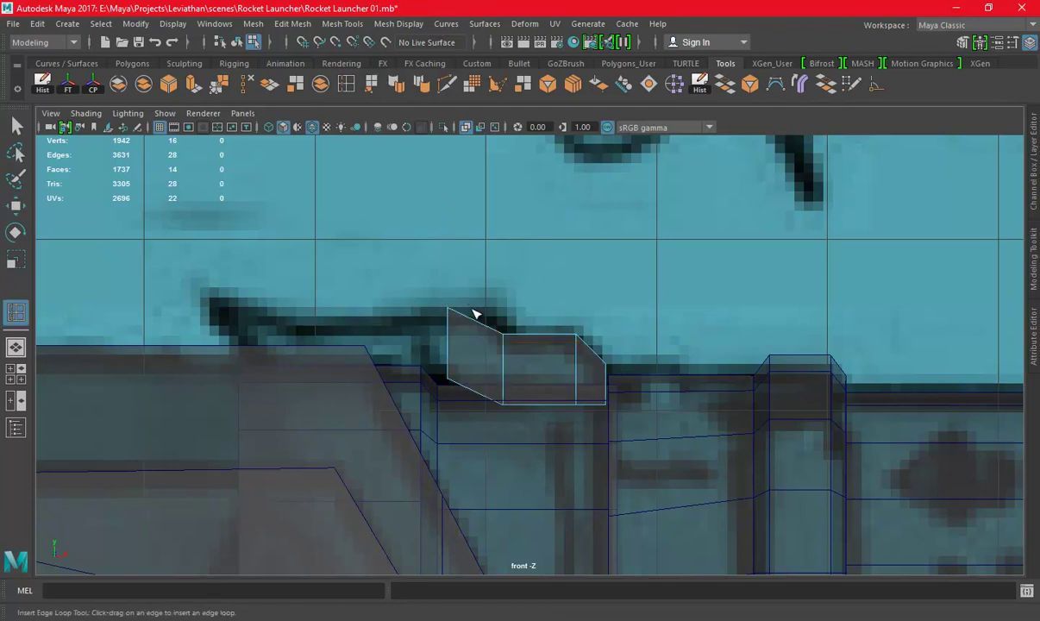
{"action": "left_click", "coordinate": [487, 325]}
{"action": "key", "text": "w"}
{"action": "right_click_drag", "start_coordinate": [552, 218], "coordinate": [490, 217]}
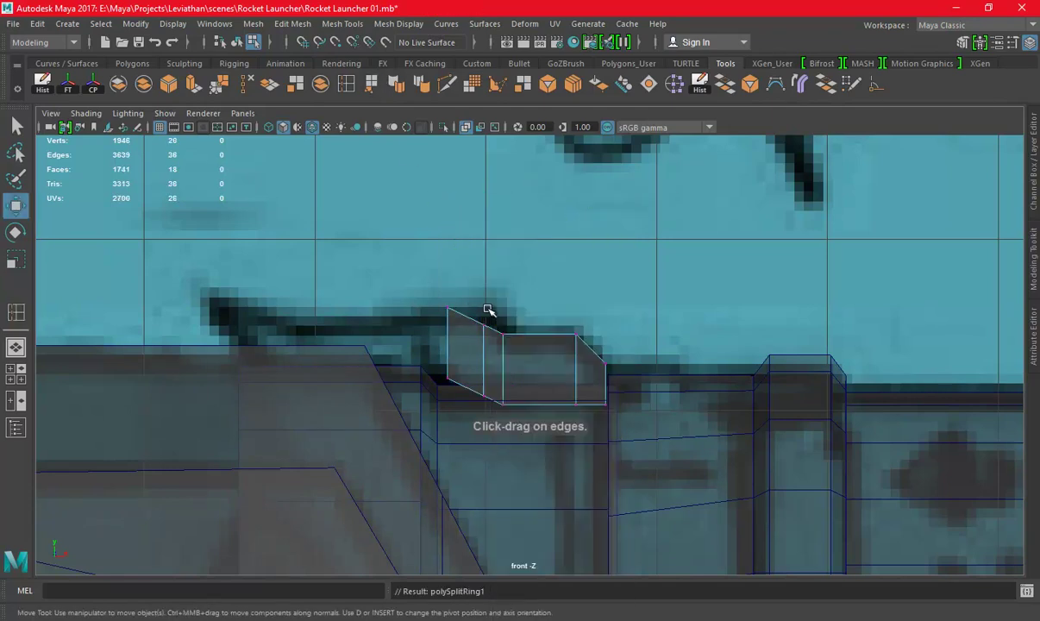
{"action": "left_click_drag", "start_coordinate": [501, 330], "coordinate": [491, 292]}
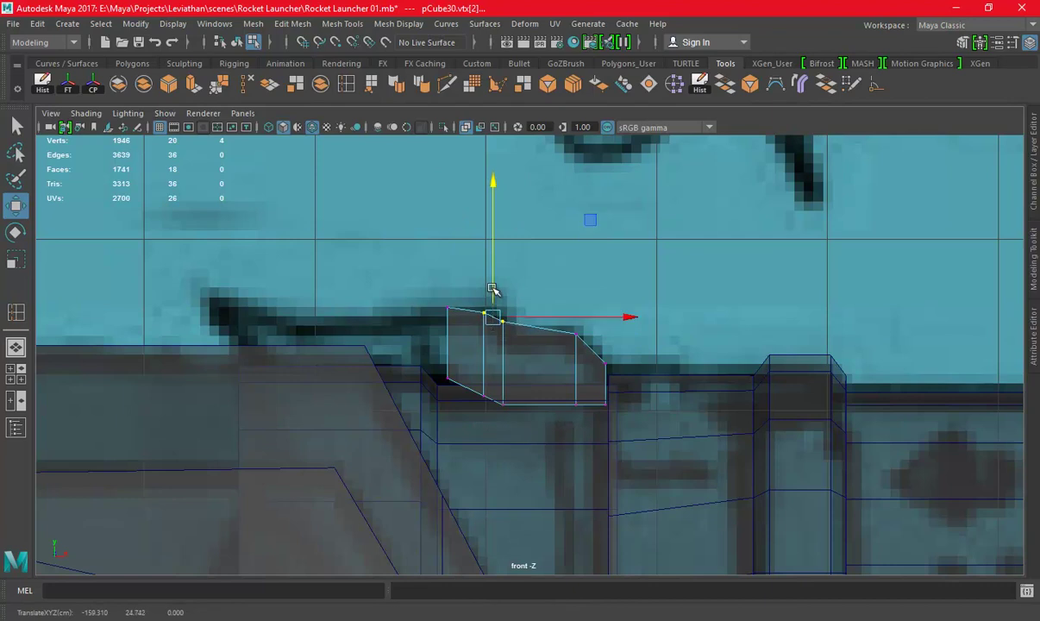
{"action": "left_click_drag", "start_coordinate": [497, 336], "coordinate": [505, 304]}
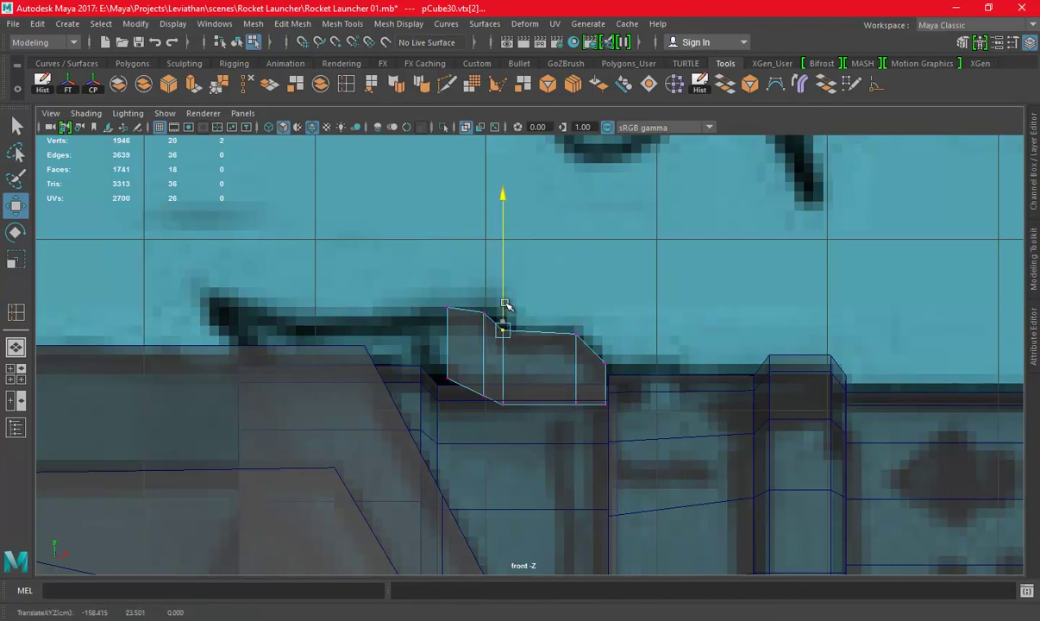
{"action": "left_click_drag", "start_coordinate": [435, 367], "coordinate": [459, 392]}
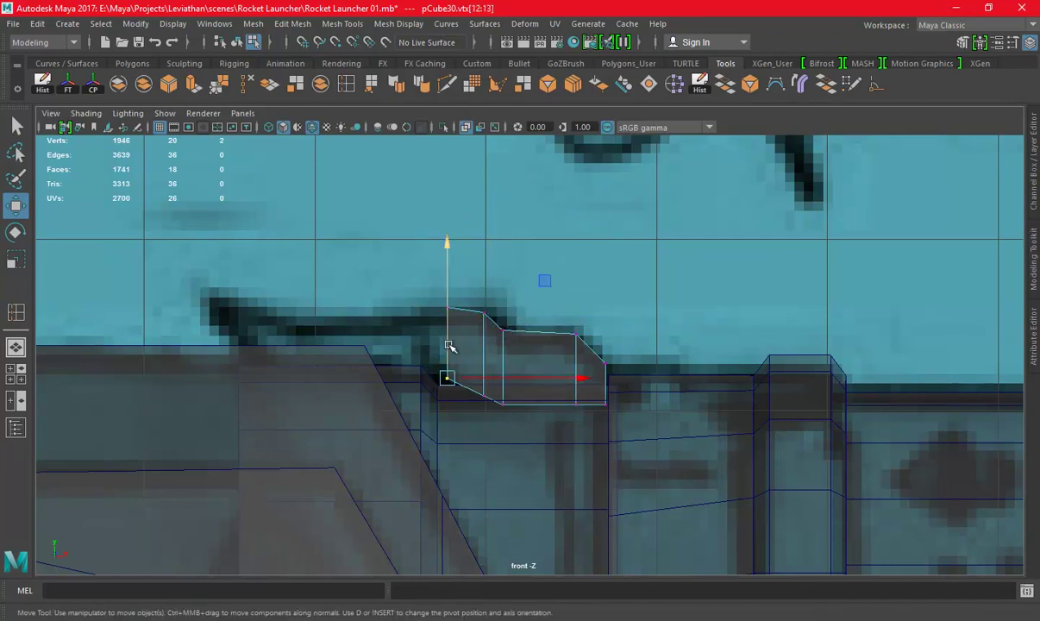
{"action": "left_click_drag", "start_coordinate": [498, 422], "coordinate": [485, 347]}
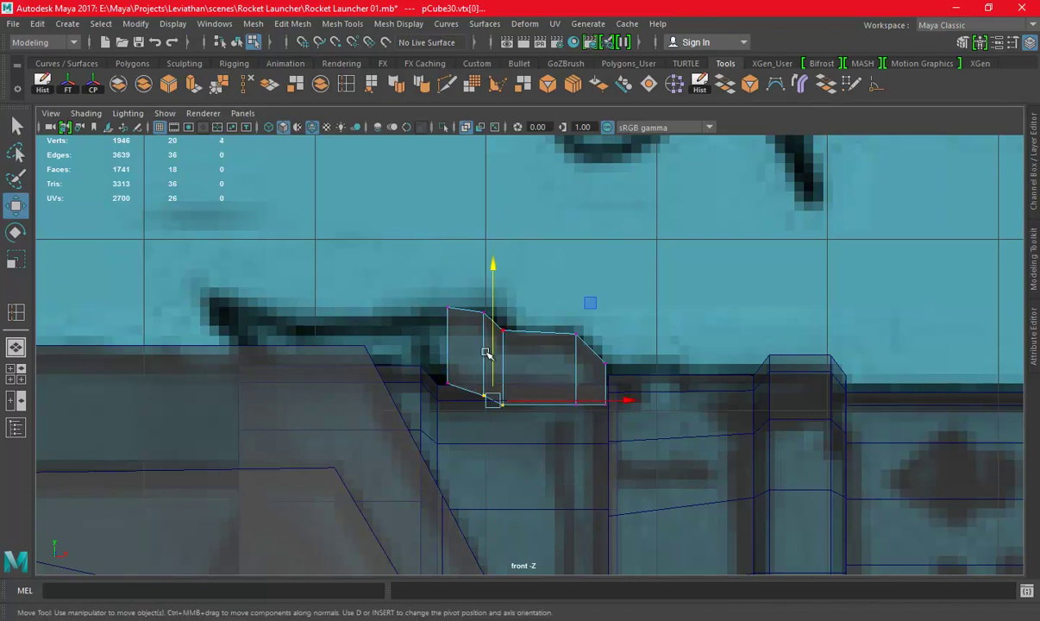
{"action": "left_click_drag", "start_coordinate": [457, 389], "coordinate": [425, 350]}
Extrude the left end face again, pull it left, and raise the new end vertices
{"action": "right_click_drag", "start_coordinate": [522, 220], "coordinate": [523, 258]}
{"action": "left_click_drag", "start_coordinate": [399, 250], "coordinate": [731, 464]}
{"action": "left_click_drag", "start_coordinate": [671, 276], "coordinate": [461, 441]}
{"action": "left_click_drag", "start_coordinate": [394, 286], "coordinate": [486, 360], "text": "shift"}
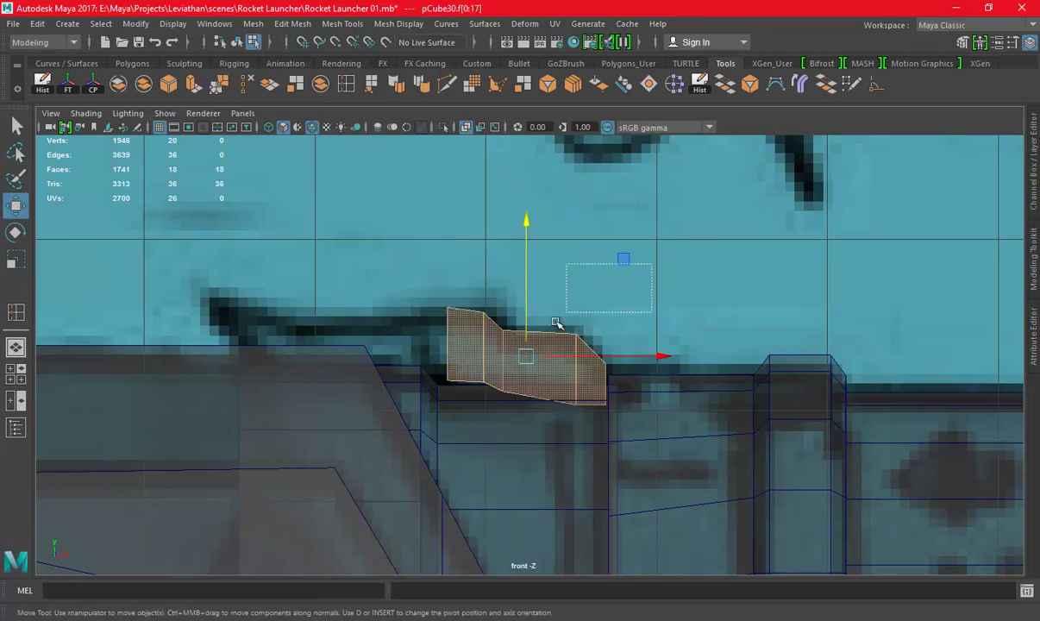
{"action": "left_click_drag", "start_coordinate": [556, 322], "coordinate": [476, 429]}
{"action": "left_click", "coordinate": [192, 84]}
{"action": "left_click_drag", "start_coordinate": [449, 347], "coordinate": [423, 353]}
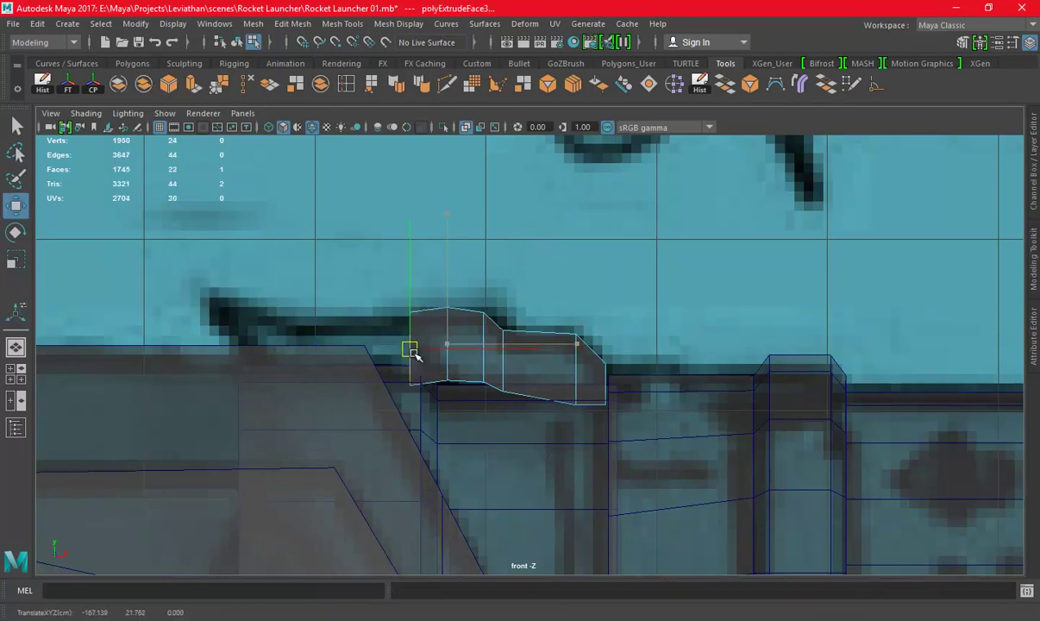
{"action": "left_click", "coordinate": [382, 187]}
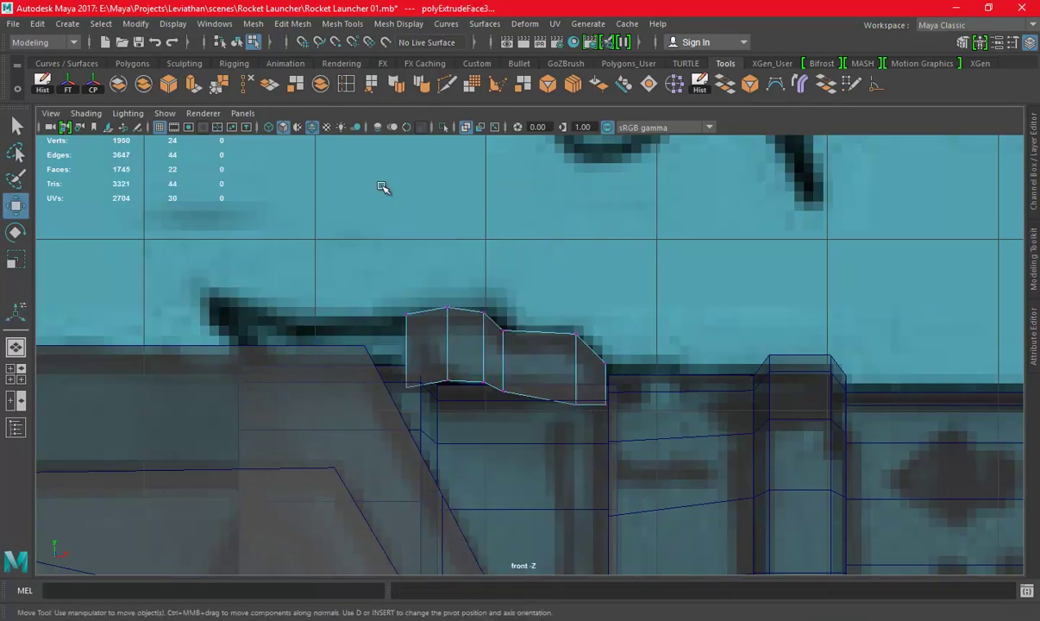
{"action": "left_click_drag", "start_coordinate": [426, 426], "coordinate": [426, 426]}
{"action": "left_click_drag", "start_coordinate": [410, 362], "coordinate": [424, 315]}
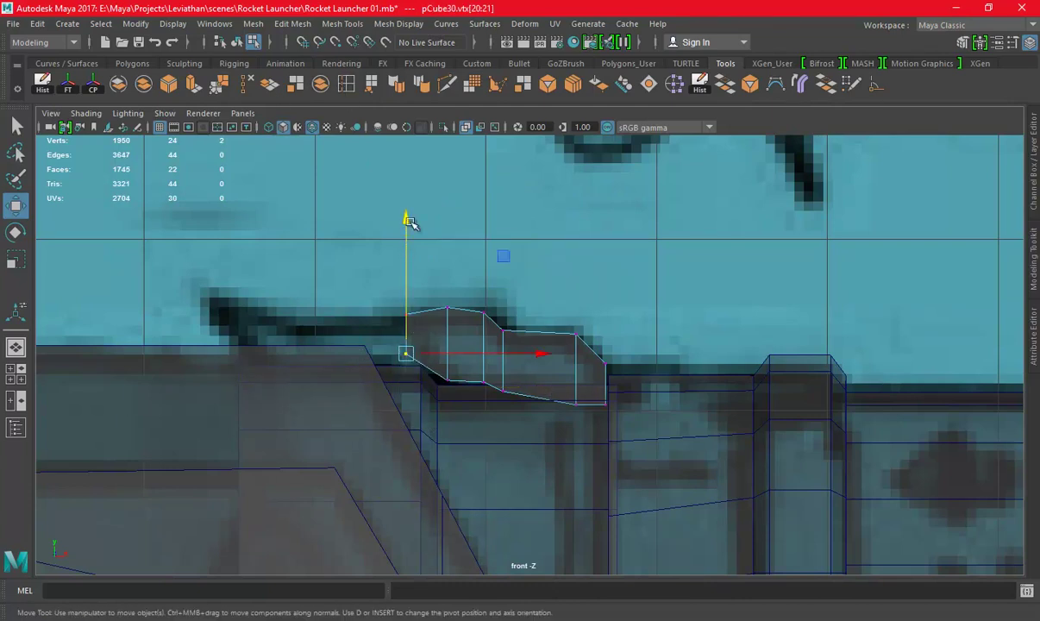
{"action": "right_click_drag", "start_coordinate": [424, 325], "coordinate": [431, 322], "text": "shift"}
Insert an edge loop across the new section and select the left corner vertices
{"action": "left_click", "coordinate": [430, 314]}
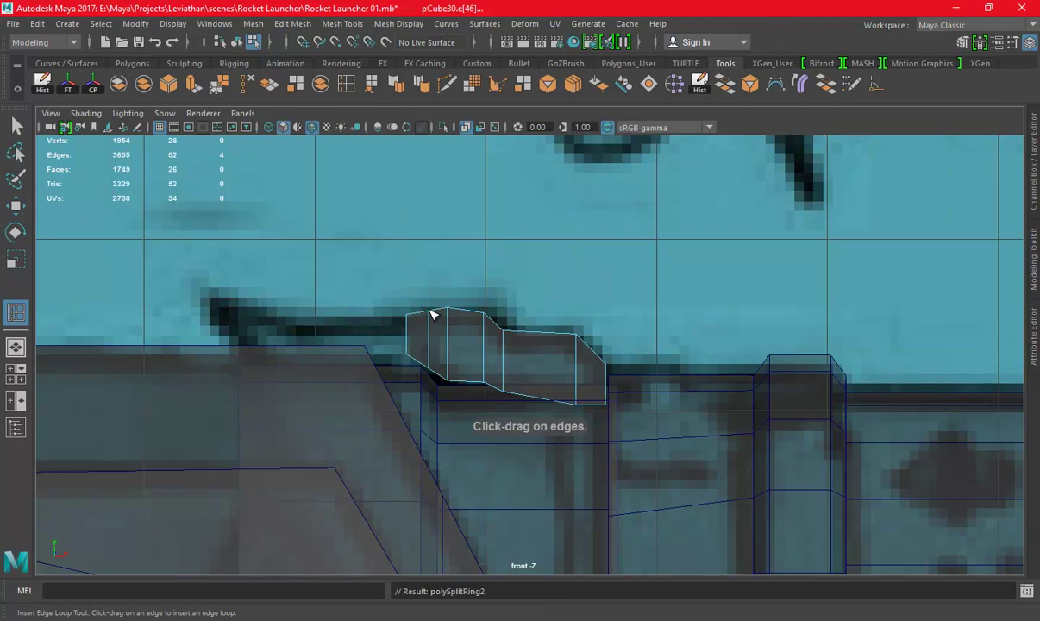
{"action": "key", "text": "w"}
{"action": "right_click", "coordinate": [485, 215]}
{"action": "scroll", "coordinate": [375, 342], "scroll_direction": "up", "scroll_amount": 2}
{"action": "left_click_drag", "start_coordinate": [365, 338], "coordinate": [411, 358]}
{"action": "left_click_drag", "start_coordinate": [354, 328], "coordinate": [386, 361]}
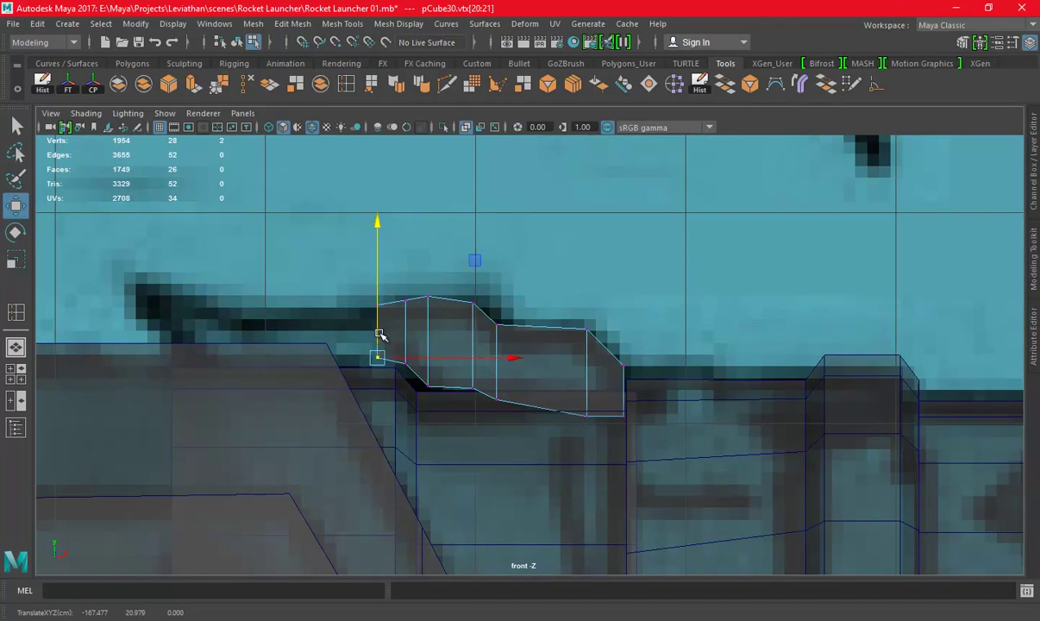
Extrude the left end face far left into a long section, raising it slightly
{"action": "right_click_drag", "start_coordinate": [433, 221], "coordinate": [431, 320]}
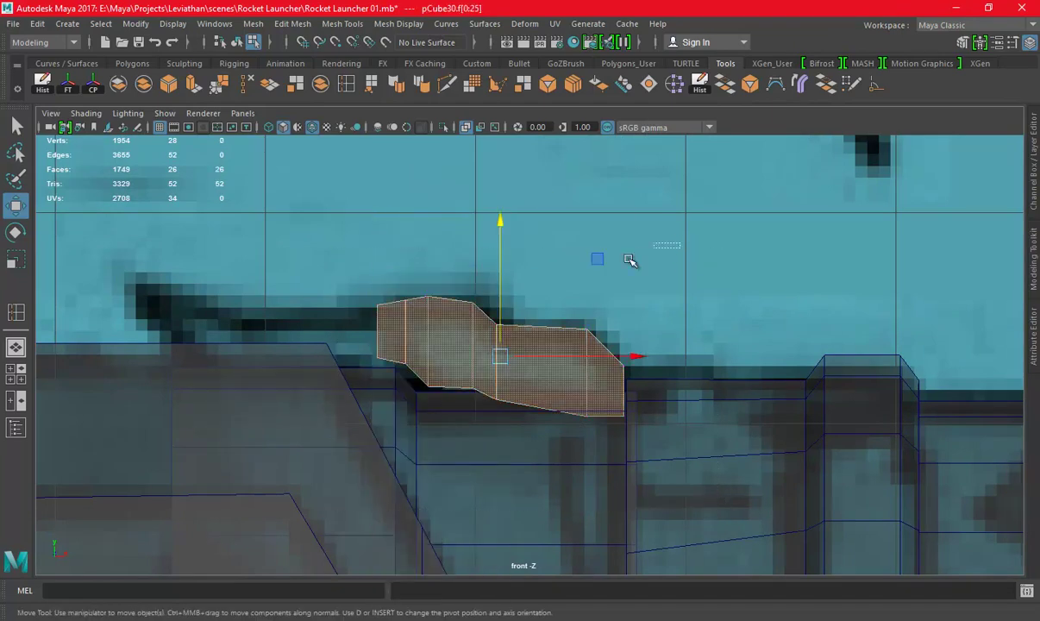
{"action": "left_click_drag", "start_coordinate": [395, 451], "coordinate": [367, 315]}
{"action": "left_click", "coordinate": [197, 86]}
{"action": "key", "text": "w"}
{"action": "left_click_drag", "start_coordinate": [510, 332], "coordinate": [354, 358]}
{"action": "left_click_drag", "start_coordinate": [221, 279], "coordinate": [224, 258]}
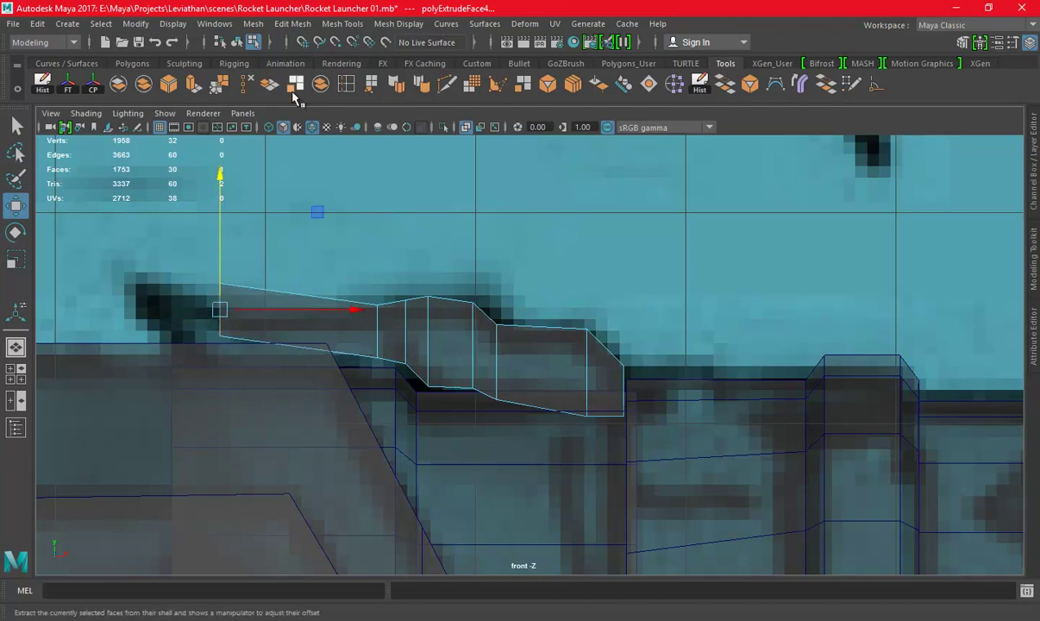
Add an edge loop in the long section and raise its vertices
{"action": "right_click_drag", "start_coordinate": [371, 239], "coordinate": [362, 308], "text": "shift"}
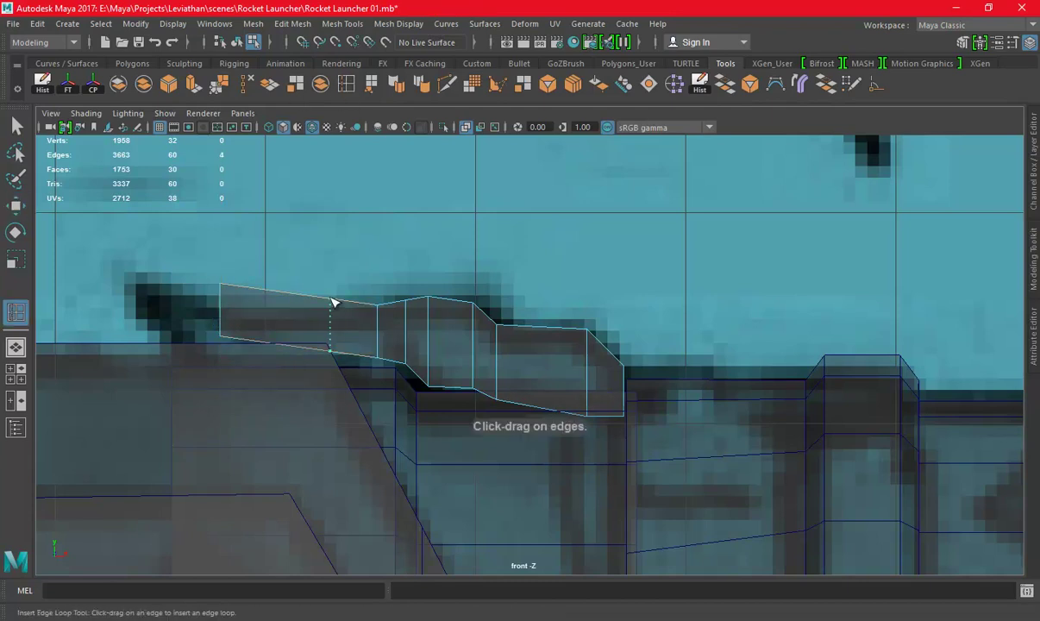
{"action": "left_click", "coordinate": [334, 302]}
{"action": "key", "text": "w"}
{"action": "left_click_drag", "start_coordinate": [322, 273], "coordinate": [336, 260]}
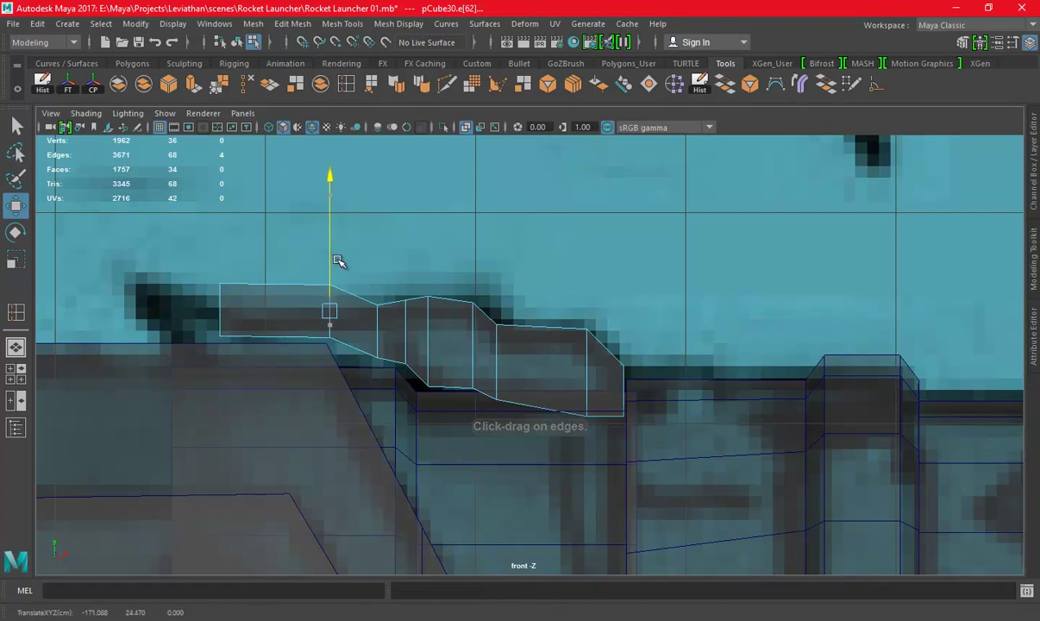
{"action": "right_click_drag", "start_coordinate": [207, 255], "coordinate": [184, 255]}
{"action": "left_click_drag", "start_coordinate": [325, 328], "coordinate": [278, 250]}
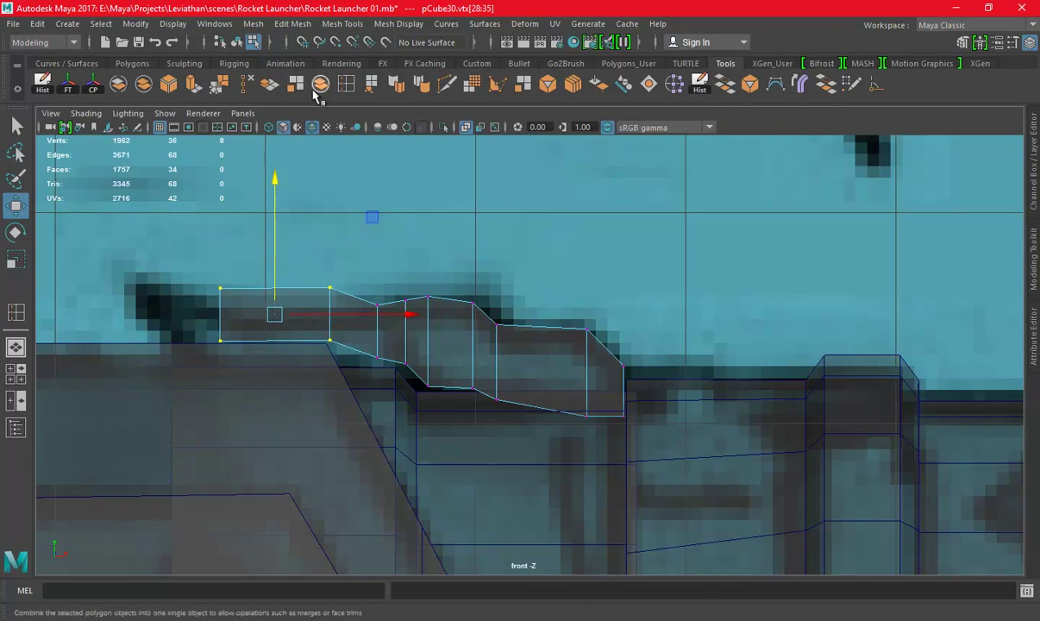
Insert another edge loop near the bend and lower vertices to flatten the top edge
{"action": "right_click_drag", "start_coordinate": [395, 209], "coordinate": [358, 301], "text": "shift"}
{"action": "left_click", "coordinate": [356, 299]}
{"action": "key", "text": "w"}
{"action": "right_click_drag", "start_coordinate": [436, 222], "coordinate": [356, 226]}
{"action": "left_click", "coordinate": [330, 287]}
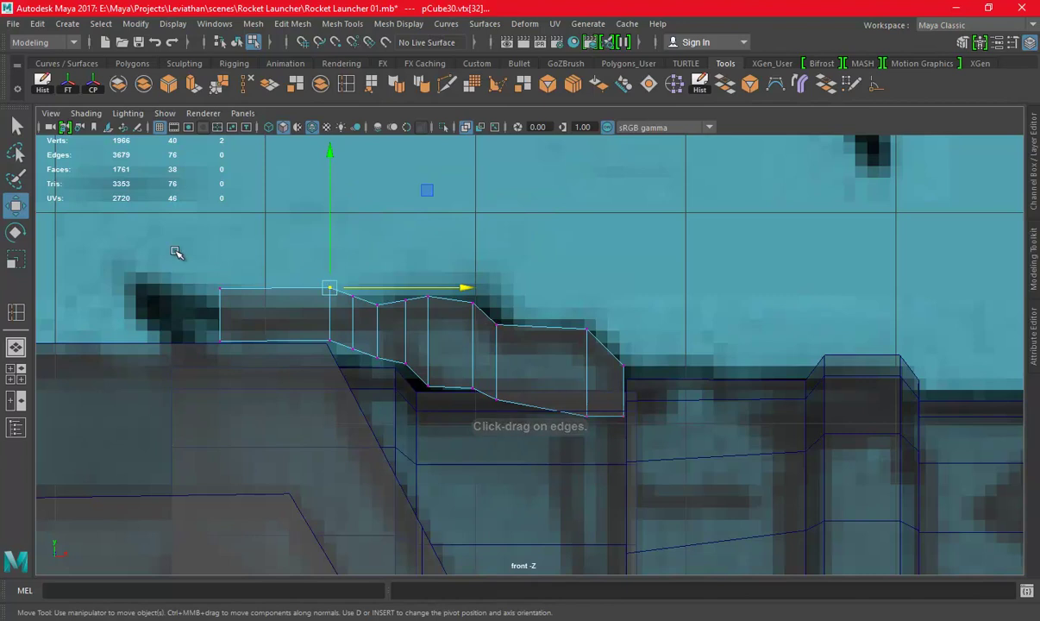
{"action": "left_click_drag", "start_coordinate": [273, 248], "coordinate": [276, 259]}
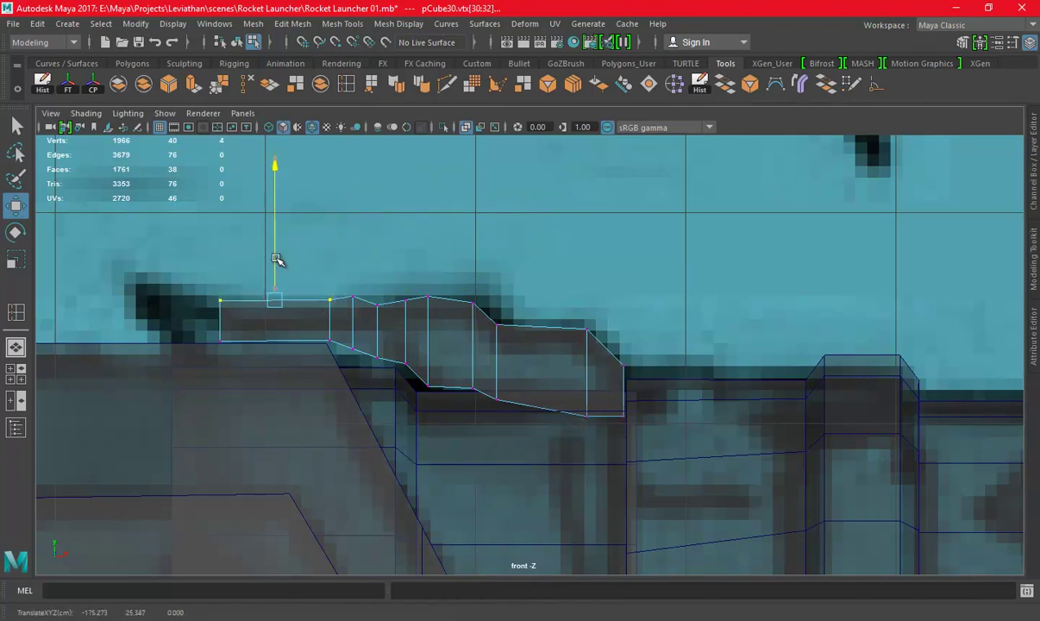
{"action": "left_click_drag", "start_coordinate": [351, 276], "coordinate": [357, 287]}
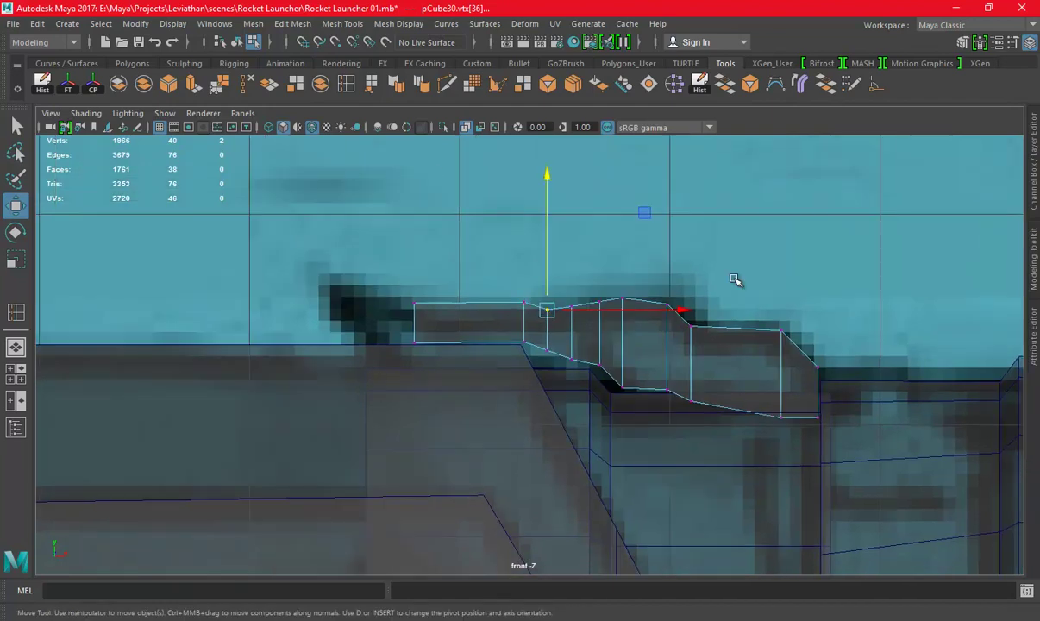
{"action": "key", "text": "space"}
{"action": "key", "text": "space"}
{"action": "left_click_drag", "start_coordinate": [603, 345], "coordinate": [783, 369], "text": "alt"}
Extrude the bracket's left end face and pull it out to the left and upward
{"action": "right_click_drag", "start_coordinate": [430, 295], "coordinate": [517, 335], "text": "alt"}
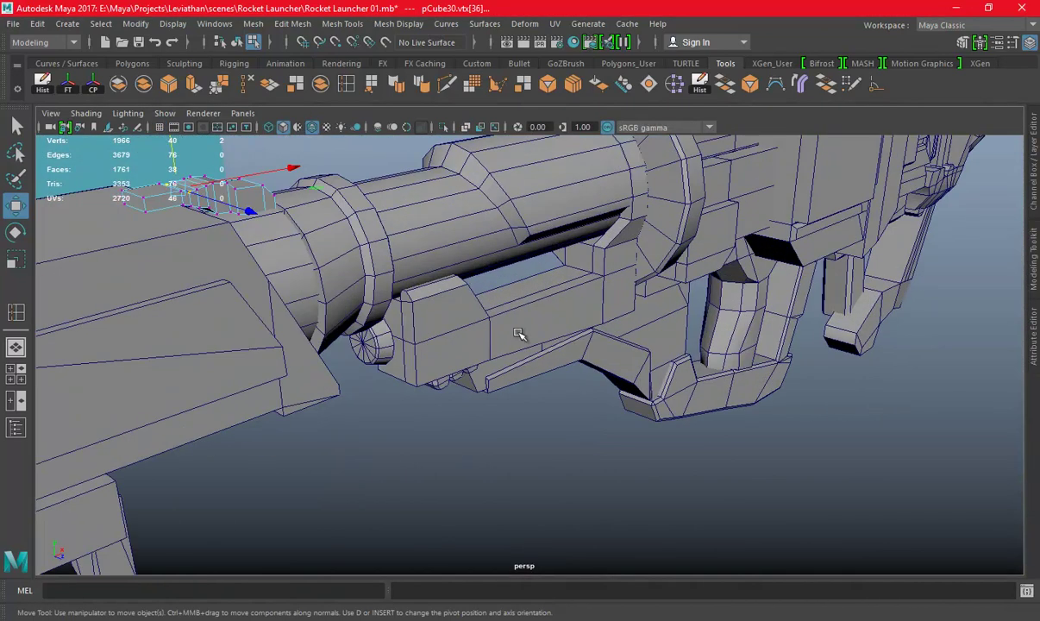
{"action": "right_click_drag", "start_coordinate": [148, 205], "coordinate": [143, 238]}
{"action": "left_click", "coordinate": [130, 216]}
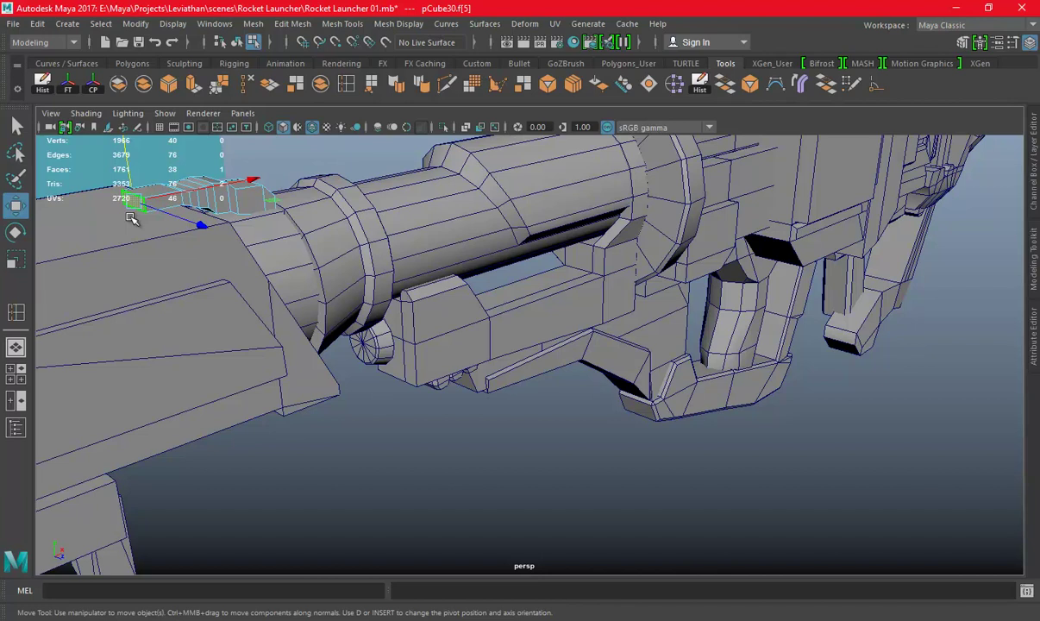
{"action": "key", "text": "space"}
{"action": "key", "text": "space"}
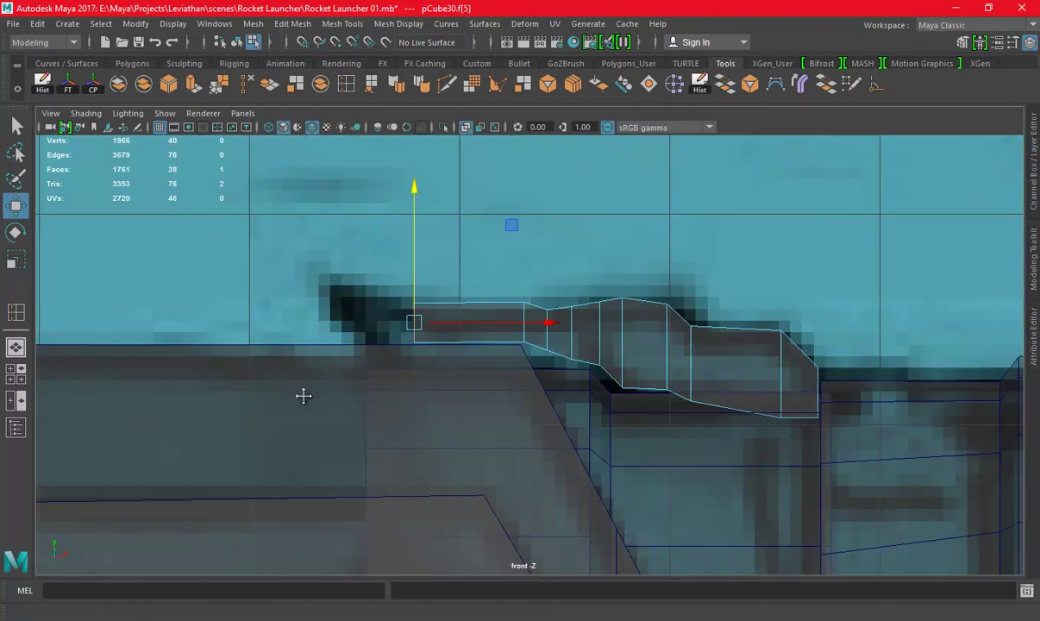
{"action": "key", "text": "ctrl+e"}
{"action": "key", "text": "w"}
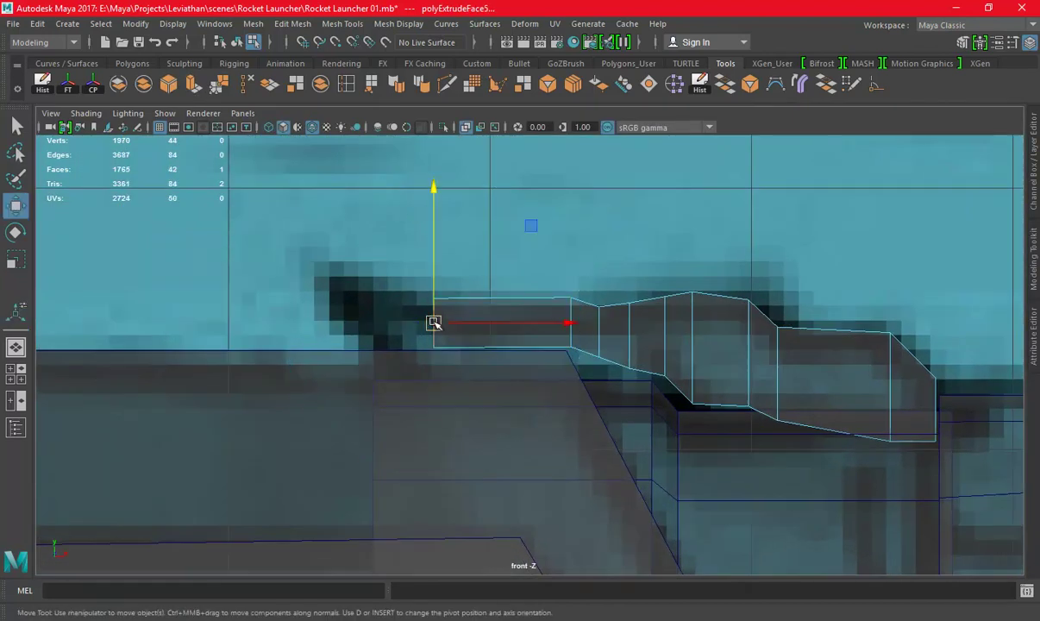
{"action": "left_click_drag", "start_coordinate": [550, 324], "coordinate": [515, 325]}
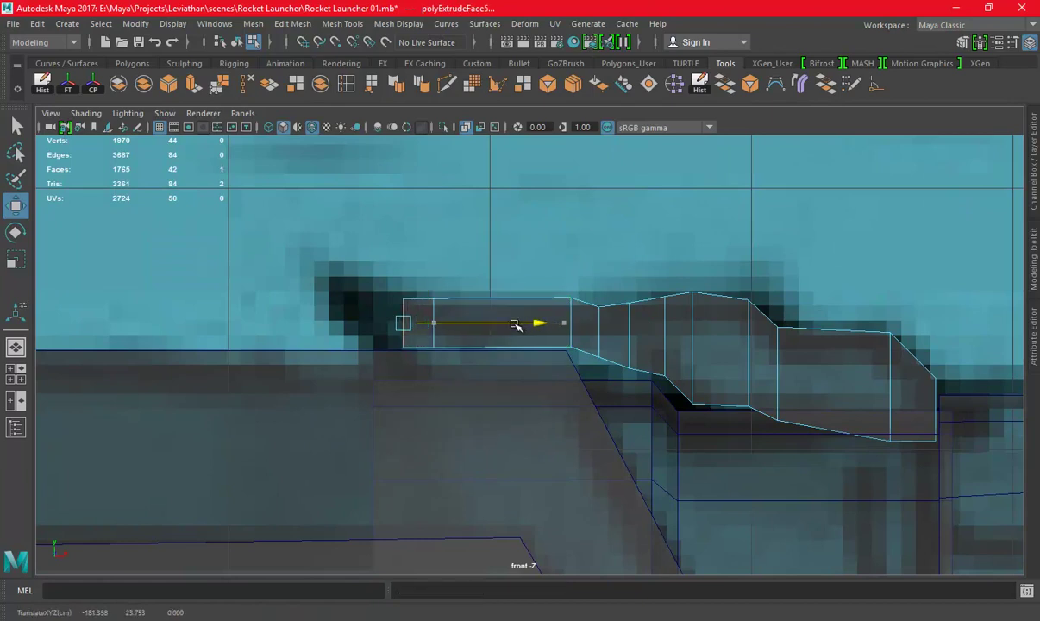
{"action": "left_click_drag", "start_coordinate": [341, 322], "coordinate": [327, 285]}
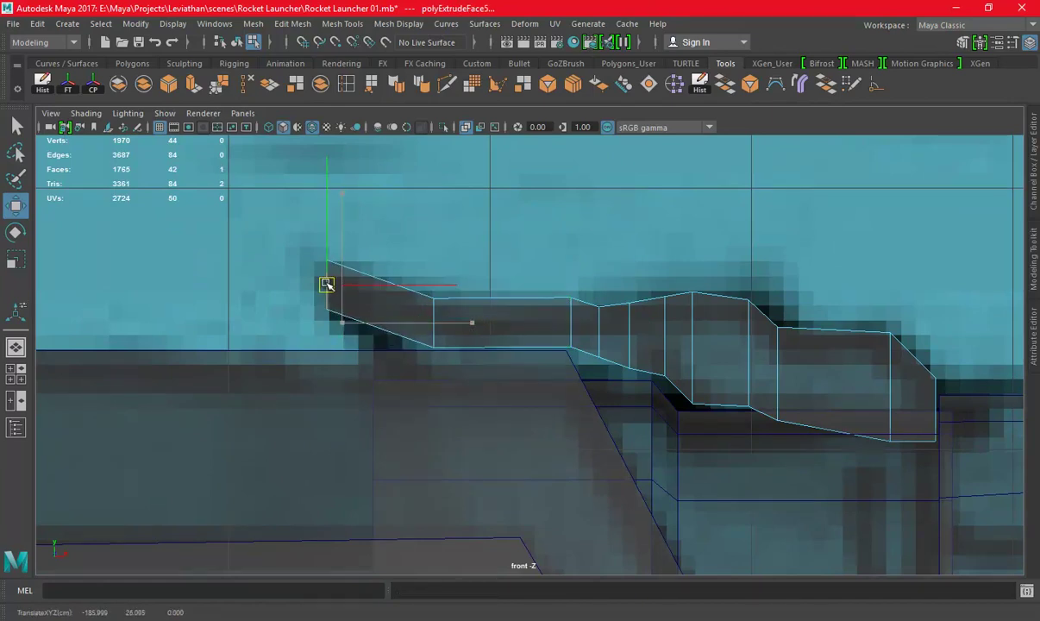
Tilt the extruded end face upward and shift it further up-left along the sketch
{"action": "key", "text": "e"}
{"action": "left_click_drag", "start_coordinate": [440, 198], "coordinate": [461, 228]}
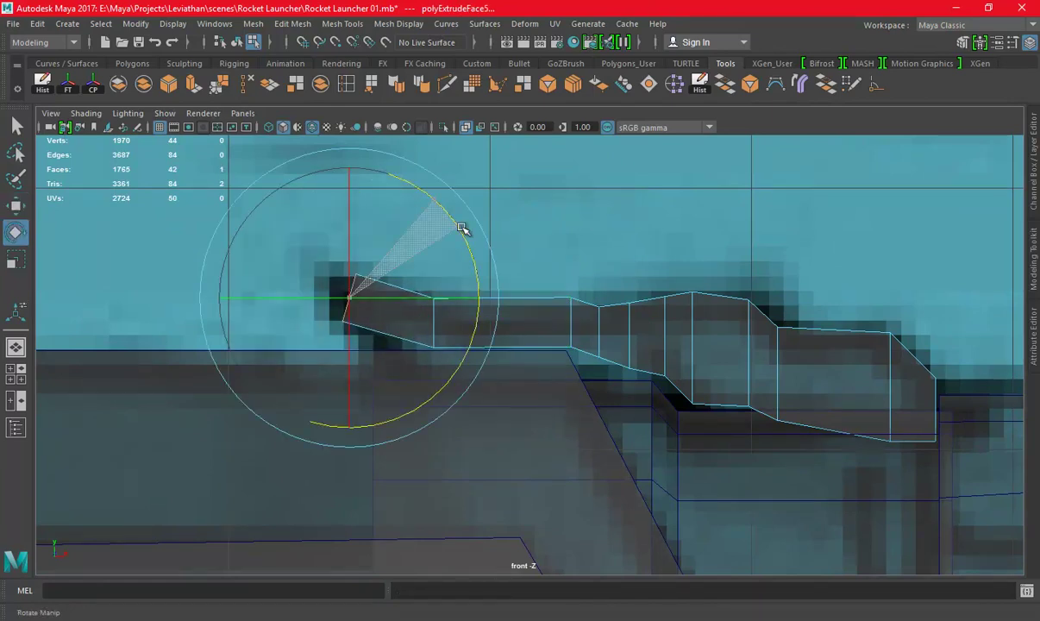
{"action": "key", "text": "w"}
{"action": "left_click_drag", "start_coordinate": [348, 296], "coordinate": [327, 269]}
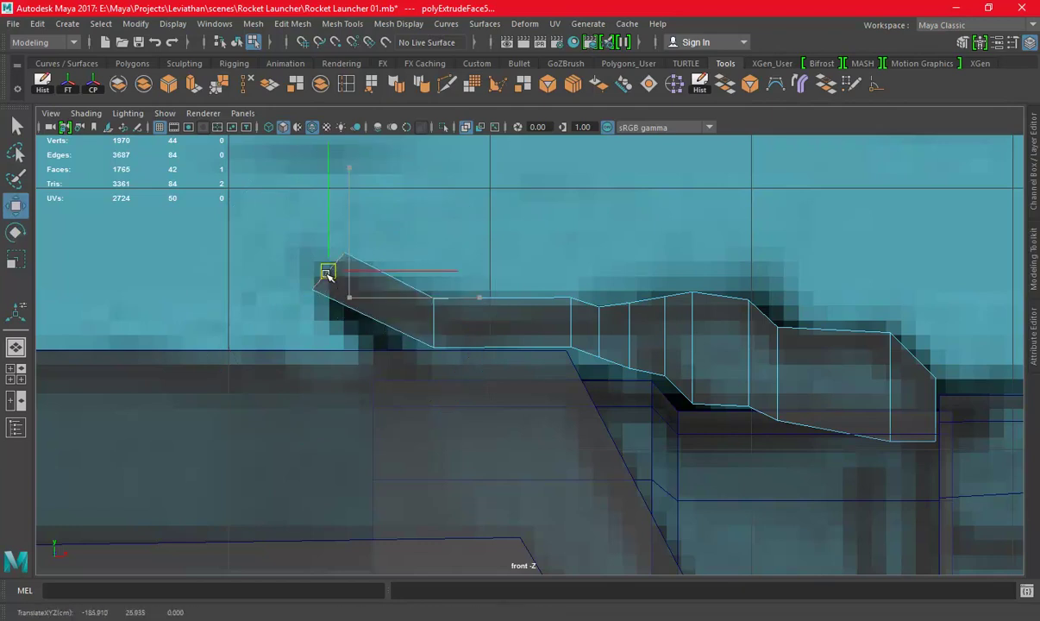
{"action": "key", "text": "r"}
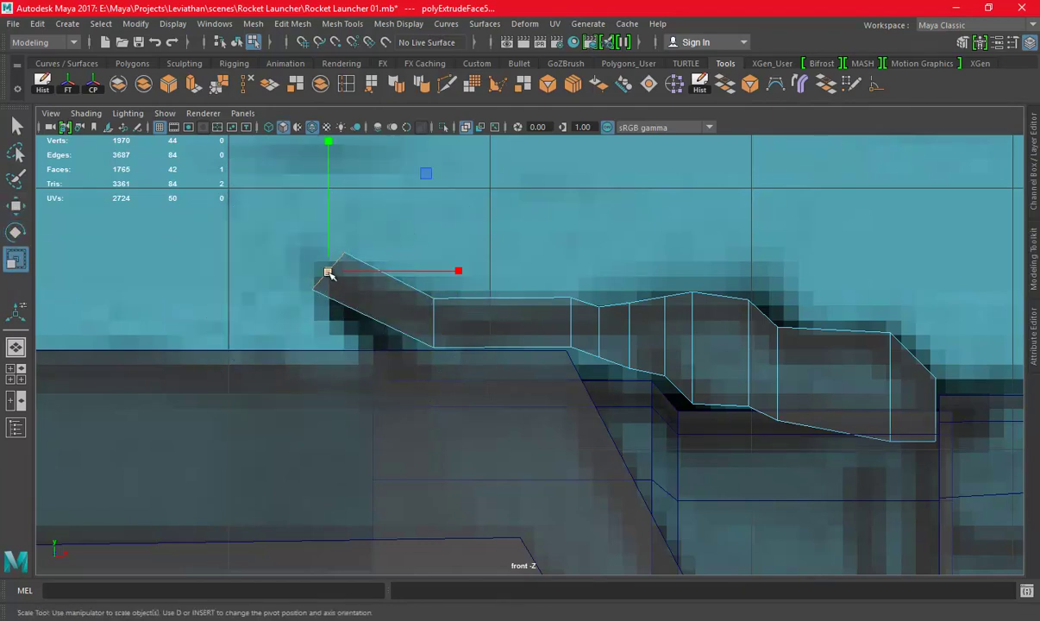
Add an edge loop near the tip, lower it, and pull the top-left tip vertices down-left
{"action": "right_click_drag", "start_coordinate": [408, 285], "coordinate": [398, 284], "text": "shift"}
{"action": "left_click", "coordinate": [392, 282]}
{"action": "key", "text": "w"}
{"action": "left_click_drag", "start_coordinate": [385, 300], "coordinate": [388, 319]}
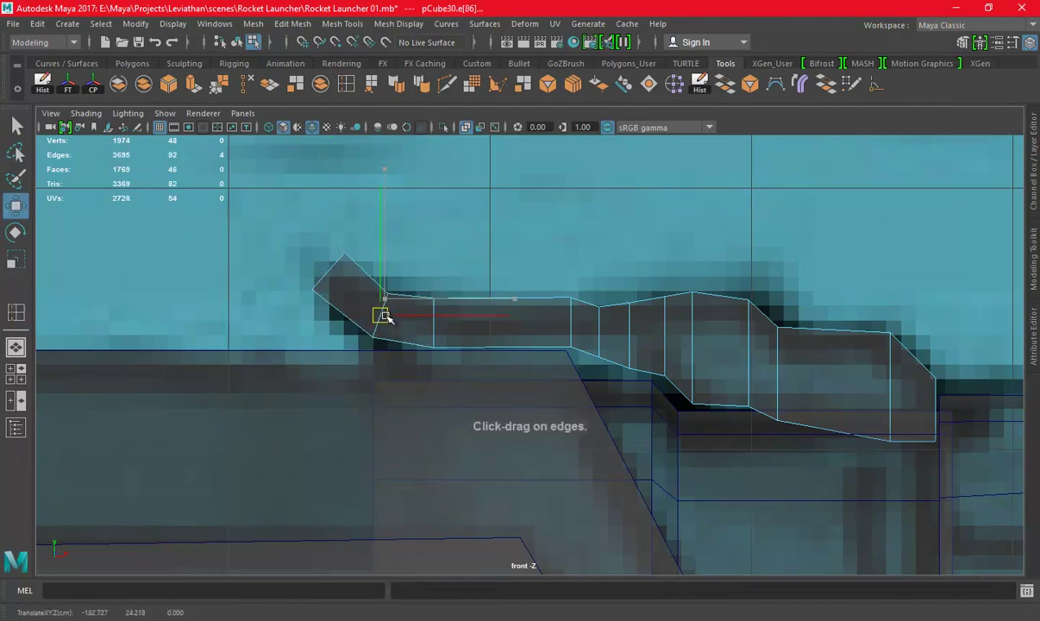
{"action": "right_click_drag", "start_coordinate": [368, 265], "coordinate": [311, 241]}
{"action": "left_click_drag", "start_coordinate": [345, 261], "coordinate": [319, 290]}
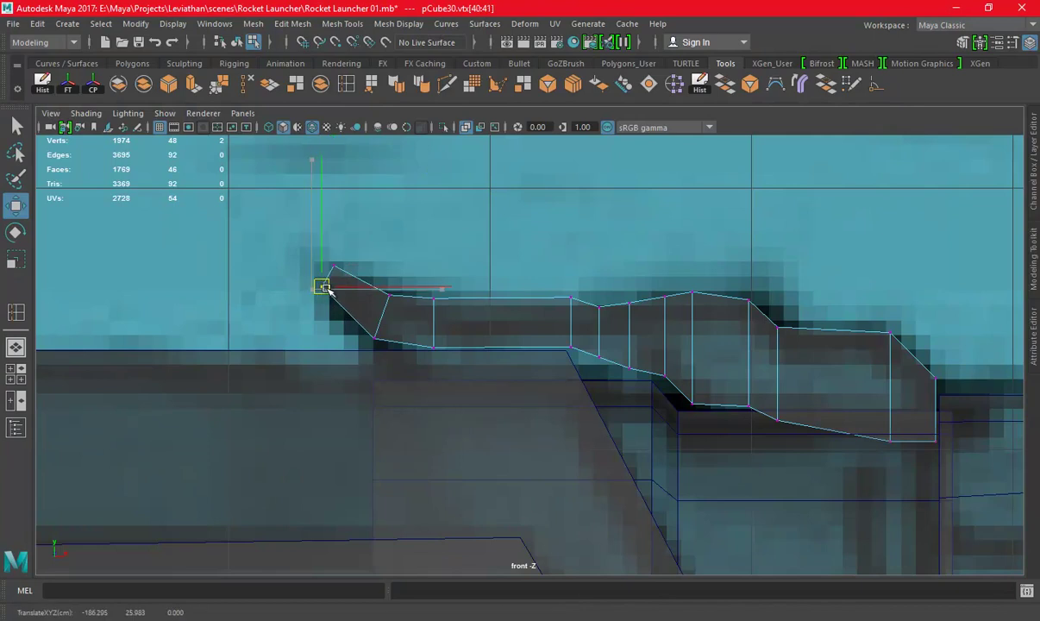
{"action": "middle_click_drag", "start_coordinate": [652, 350], "coordinate": [667, 370], "text": "alt"}
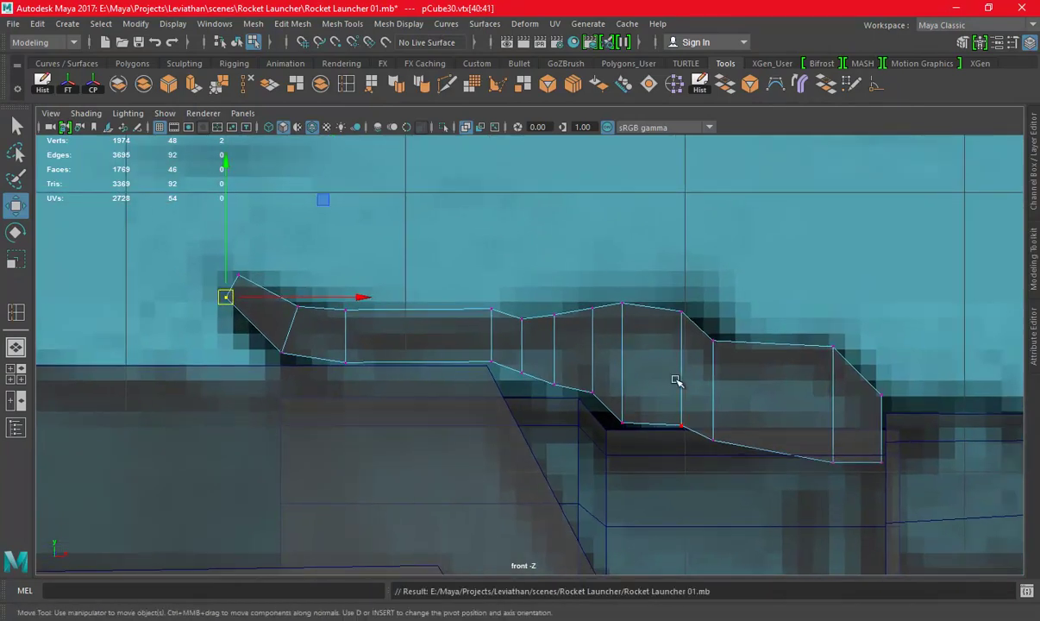
{"action": "key", "text": "space"}
{"action": "key", "text": "space"}
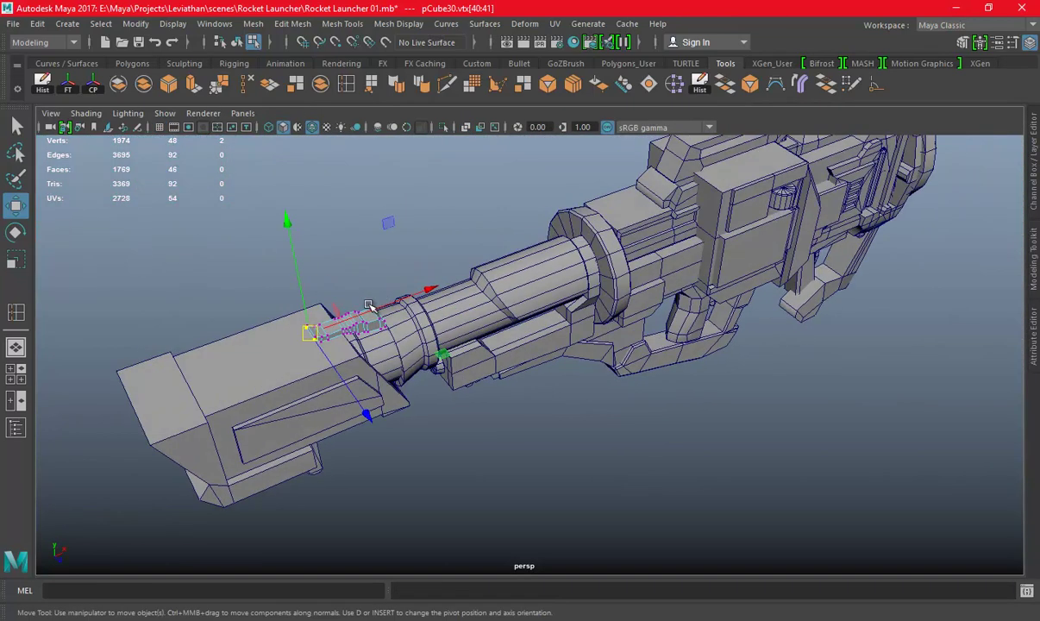
{"action": "right_click_drag", "start_coordinate": [368, 306], "coordinate": [665, 393], "text": "alt"}
{"action": "mouse_move", "coordinate": [591, 297]}
{"action": "left_mouse_down", "text": "alt"}
{"action": "mouse_move", "coordinate": [562, 251]}
{"action": "mouse_move", "coordinate": [482, 206]}
{"action": "left_mouse_up", "text": "alt"}
{"action": "left_click", "coordinate": [386, 138]}
{"action": "key", "text": "f"}
{"action": "mouse_move", "coordinate": [657, 283]}
{"action": "left_mouse_down", "text": "alt"}
{"action": "mouse_move", "coordinate": [428, 284]}
{"action": "mouse_move", "coordinate": [513, 332]}
{"action": "left_mouse_up", "text": "alt"}
{"action": "key", "text": "space"}
{"action": "key", "text": "space"}
{"action": "mouse_move", "coordinate": [469, 344]}
{"action": "right_mouse_down", "text": "alt"}
{"action": "mouse_move", "coordinate": [506, 331]}
{"action": "mouse_move", "coordinate": [558, 353]}
{"action": "right_mouse_up", "text": "alt"}
{"action": "key", "text": "ctrl+s"}
{"action": "right_click_drag", "start_coordinate": [703, 274], "coordinate": [566, 254], "text": "alt"}
{"action": "middle_click_drag", "start_coordinate": [669, 308], "coordinate": [673, 244], "text": "alt"}
{"action": "key", "text": "space"}
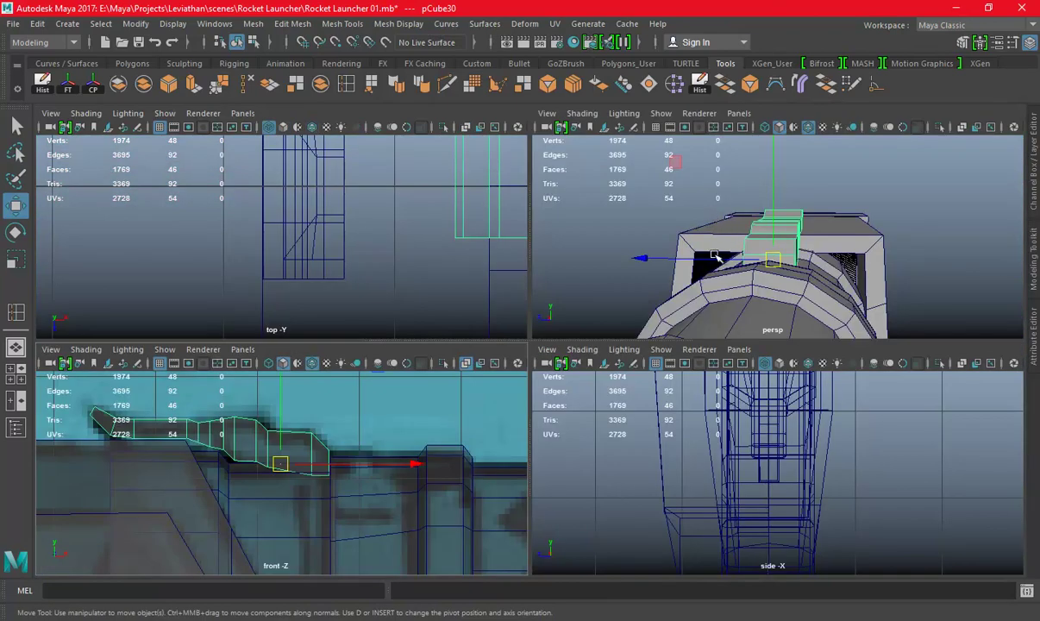
{"action": "key", "text": "space"}
{"action": "mouse_move", "coordinate": [610, 283]}
{"action": "left_mouse_down", "text": "alt"}
{"action": "mouse_move", "coordinate": [777, 278]}
{"action": "mouse_move", "coordinate": [620, 370]}
{"action": "left_mouse_up", "text": "alt"}
{"action": "key", "text": "space"}
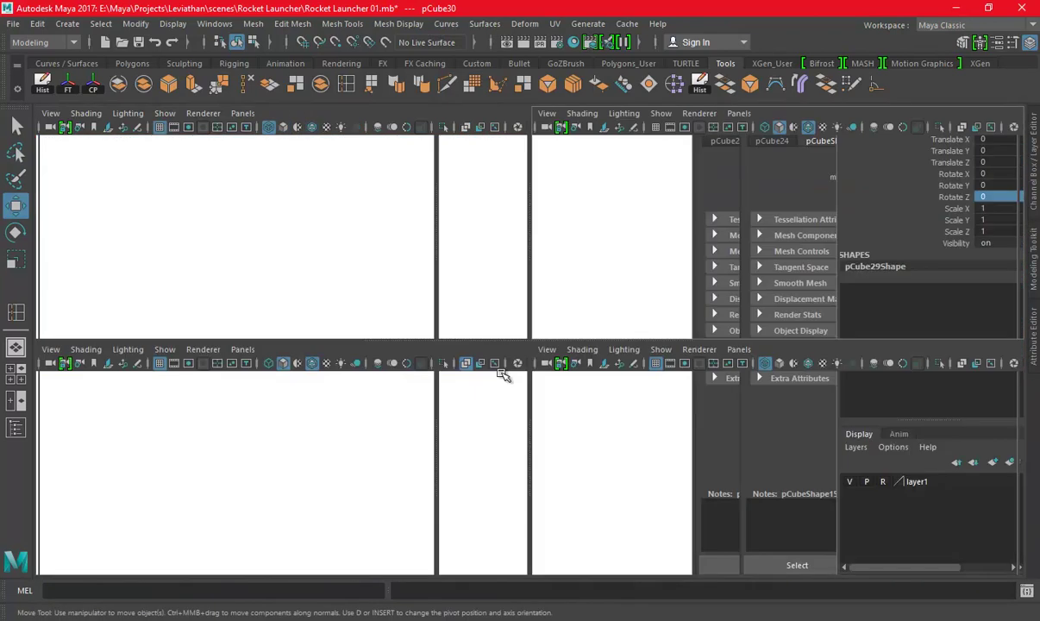
{"action": "key", "text": "space"}
{"action": "right_click_drag", "start_coordinate": [557, 372], "coordinate": [104, 155], "text": "alt"}
{"action": "scroll", "coordinate": [515, 304], "scroll_direction": "down", "scroll_amount": 3}
{"action": "right_click_drag", "start_coordinate": [515, 304], "coordinate": [279, 246], "text": "alt"}
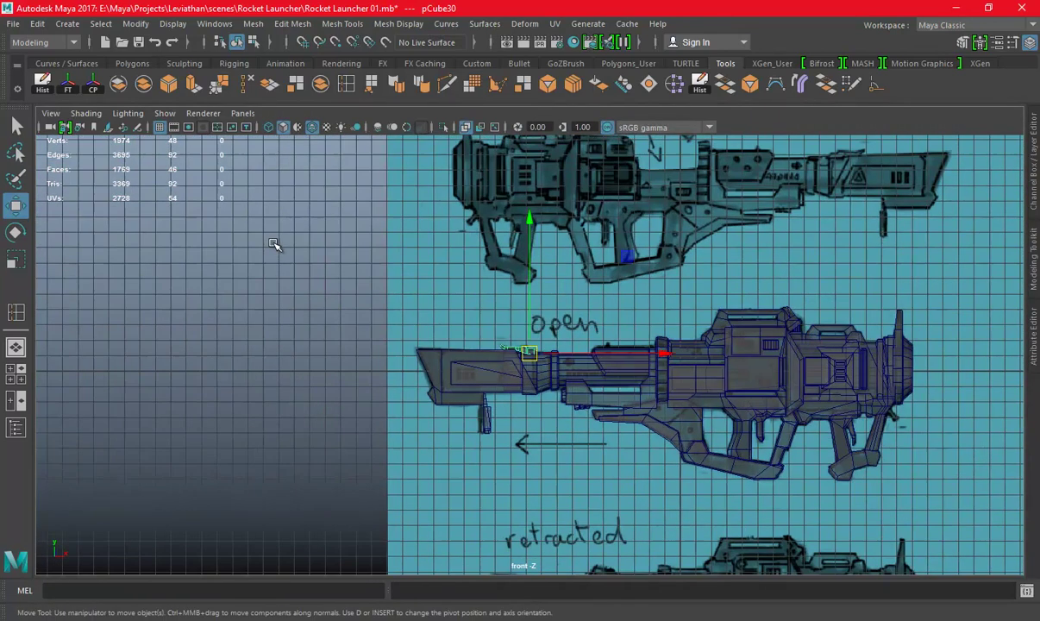
{"action": "middle_click_drag", "start_coordinate": [279, 246], "coordinate": [174, 350], "text": "alt"}
{"action": "middle_click_drag", "start_coordinate": [568, 530], "coordinate": [592, 287], "text": "alt"}
{"action": "right_click_drag", "start_coordinate": [592, 287], "coordinate": [560, 293], "text": "alt"}
{"action": "middle_click_drag", "start_coordinate": [560, 293], "coordinate": [552, 285], "text": "alt"}
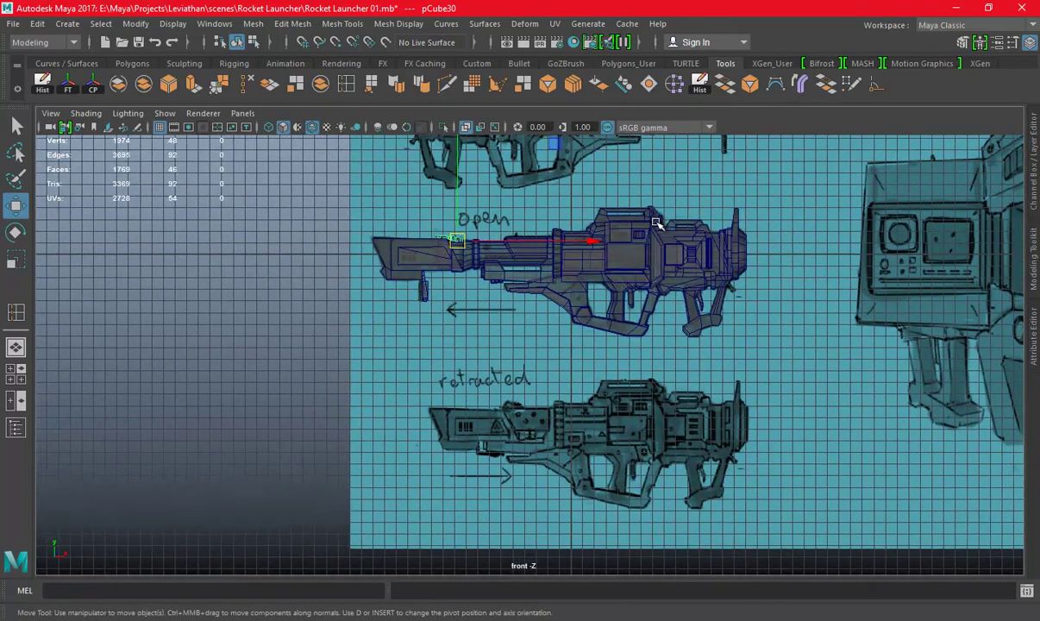
{"action": "right_click_drag", "start_coordinate": [551, 284], "coordinate": [529, 297], "text": "alt"}
{"action": "mouse_move", "coordinate": [529, 297]}
{"action": "middle_mouse_down", "text": "alt"}
{"action": "mouse_move", "coordinate": [526, 313]}
{"action": "mouse_move", "coordinate": [436, 305]}
{"action": "middle_mouse_up", "text": "alt"}
{"action": "mouse_move", "coordinate": [437, 304]}
{"action": "right_mouse_down", "text": "alt"}
{"action": "mouse_move", "coordinate": [472, 310]}
{"action": "mouse_move", "coordinate": [423, 269]}
{"action": "right_mouse_up", "text": "alt"}
{"action": "mouse_move", "coordinate": [420, 263]}
{"action": "middle_mouse_down", "text": "alt"}
{"action": "mouse_move", "coordinate": [429, 235]}
{"action": "mouse_move", "coordinate": [386, 295]}
{"action": "middle_mouse_up", "text": "alt"}
{"action": "mouse_move", "coordinate": [385, 295]}
{"action": "right_mouse_down", "text": "alt"}
{"action": "mouse_move", "coordinate": [564, 269]}
{"action": "mouse_move", "coordinate": [558, 335]}
{"action": "mouse_move", "coordinate": [572, 329]}
{"action": "right_mouse_up", "text": "alt"}
{"action": "scroll", "coordinate": [529, 285], "scroll_direction": "up", "scroll_amount": 2}
{"action": "key", "text": "space"}
{"action": "key", "text": "space"}
{"action": "mouse_move", "coordinate": [658, 255]}
{"action": "left_mouse_down", "text": "alt"}
{"action": "mouse_move", "coordinate": [587, 300]}
{"action": "mouse_move", "coordinate": [608, 304]}
{"action": "mouse_move", "coordinate": [585, 313]}
{"action": "mouse_move", "coordinate": [437, 284]}
{"action": "mouse_move", "coordinate": [437, 343]}
{"action": "mouse_move", "coordinate": [385, 352]}
{"action": "mouse_move", "coordinate": [362, 377]}
{"action": "left_mouse_up", "text": "alt"}
{"action": "key", "text": "e"}
{"action": "key", "text": "r"}
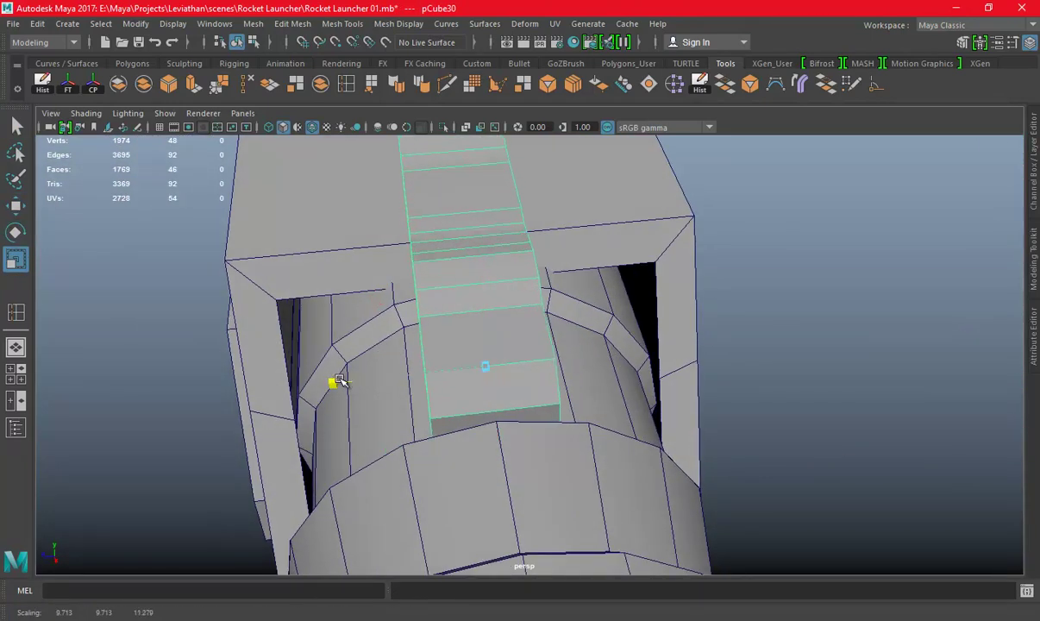
Isolate the bracket strip, delete its end faces, then show the whole model again
{"action": "mouse_move", "coordinate": [293, 381]}
{"action": "left_mouse_down", "text": "alt"}
{"action": "mouse_move", "coordinate": [603, 301]}
{"action": "mouse_move", "coordinate": [591, 296]}
{"action": "left_mouse_up", "text": "alt"}
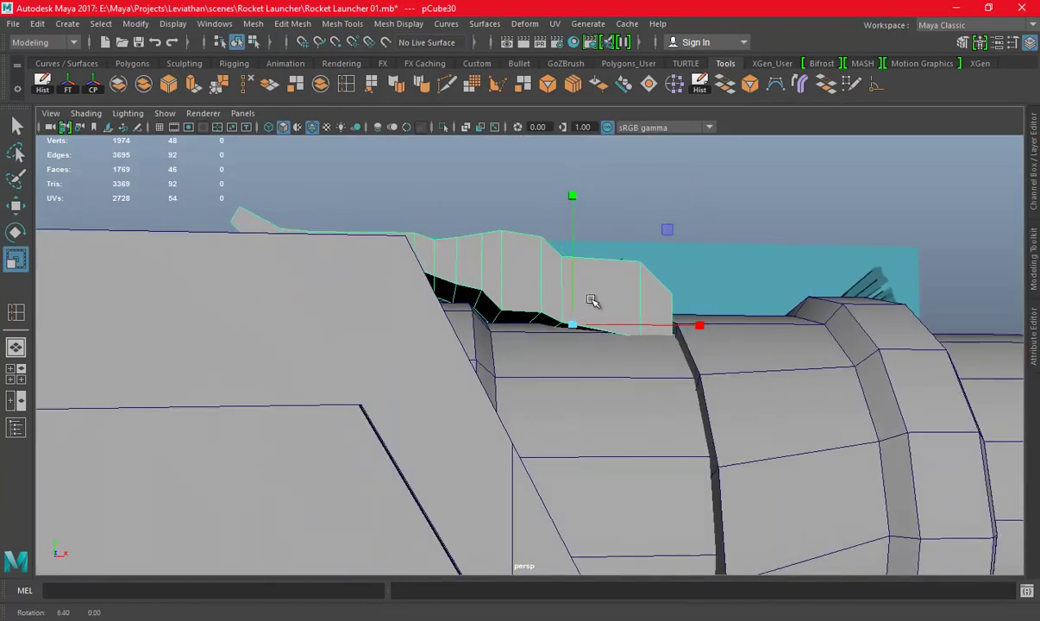
{"action": "left_click", "coordinate": [444, 127]}
{"action": "left_click_drag", "start_coordinate": [483, 172], "coordinate": [757, 214], "text": "alt"}
{"action": "left_click", "coordinate": [743, 245]}
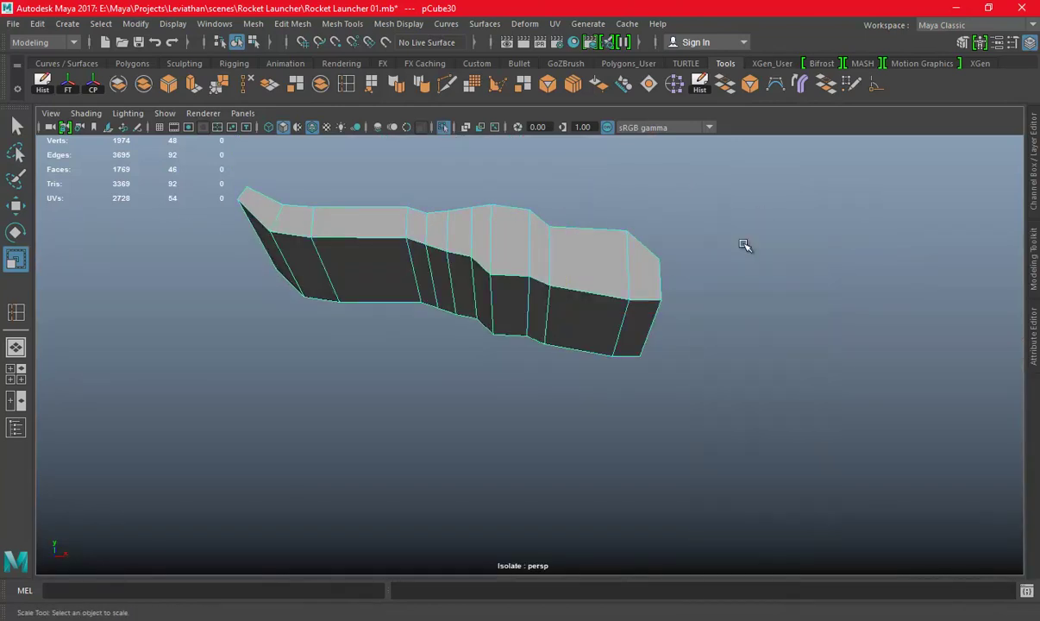
{"action": "key", "text": "Delete"}
{"action": "right_click_drag", "start_coordinate": [598, 306], "coordinate": [690, 173]}
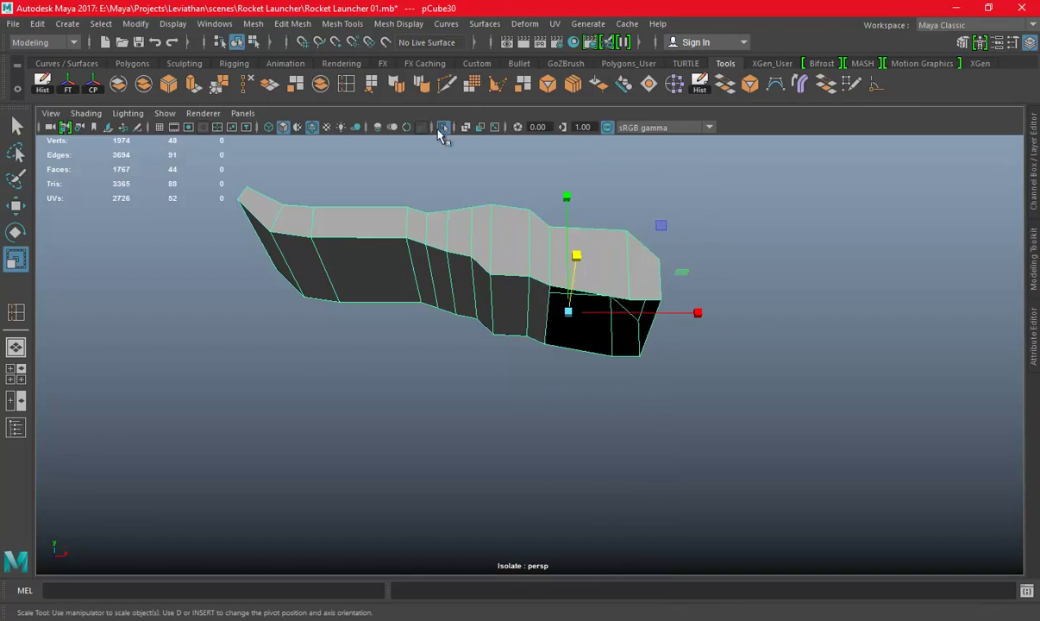
{"action": "left_click", "coordinate": [444, 127]}
Move a lower bracket edge snug against the barrel top and save Rocket Launcher 01.mb
{"action": "mouse_move", "coordinate": [627, 262]}
{"action": "left_mouse_down", "text": "alt"}
{"action": "mouse_move", "coordinate": [638, 287]}
{"action": "mouse_move", "coordinate": [640, 274]}
{"action": "left_mouse_up", "text": "alt"}
{"action": "right_click_drag", "start_coordinate": [659, 224], "coordinate": [569, 293]}
{"action": "mouse_move", "coordinate": [573, 290]}
{"action": "left_mouse_down", "text": "alt"}
{"action": "mouse_move", "coordinate": [817, 283]}
{"action": "mouse_move", "coordinate": [481, 204]}
{"action": "left_mouse_up", "text": "alt"}
{"action": "left_click_drag", "start_coordinate": [496, 337], "coordinate": [476, 258], "text": "alt"}
{"action": "key", "text": "w"}
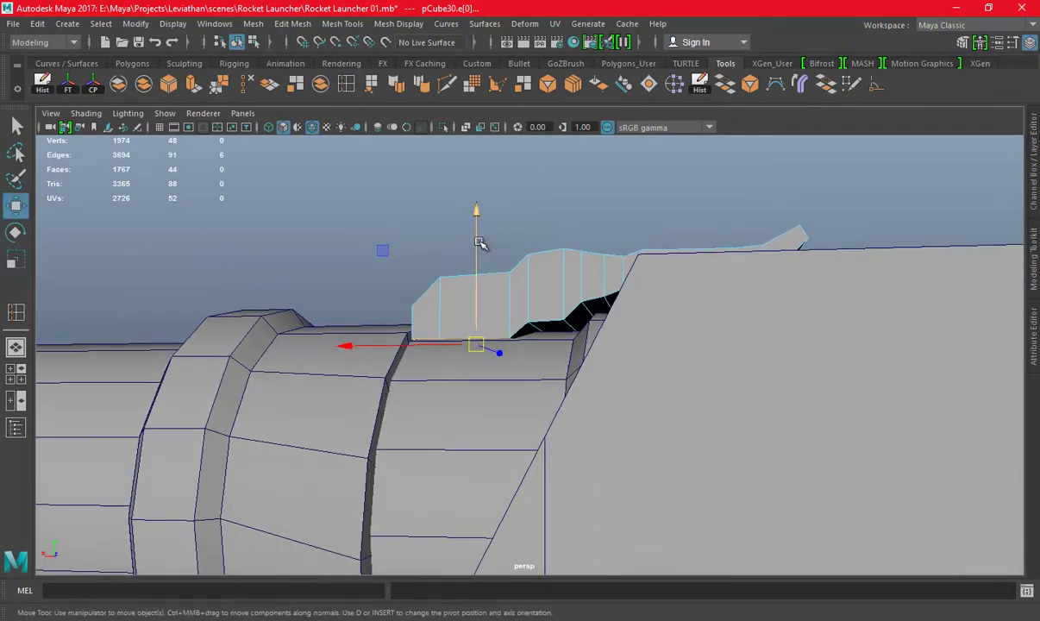
{"action": "left_click", "coordinate": [710, 223]}
{"action": "mouse_move", "coordinate": [710, 223]}
{"action": "left_mouse_down", "text": "alt"}
{"action": "mouse_move", "coordinate": [441, 232]}
{"action": "mouse_move", "coordinate": [547, 269]}
{"action": "mouse_move", "coordinate": [626, 279]}
{"action": "mouse_move", "coordinate": [638, 295]}
{"action": "mouse_move", "coordinate": [495, 279]}
{"action": "mouse_move", "coordinate": [466, 229]}
{"action": "left_mouse_up", "text": "alt"}
{"action": "key", "text": "ctrl+s"}
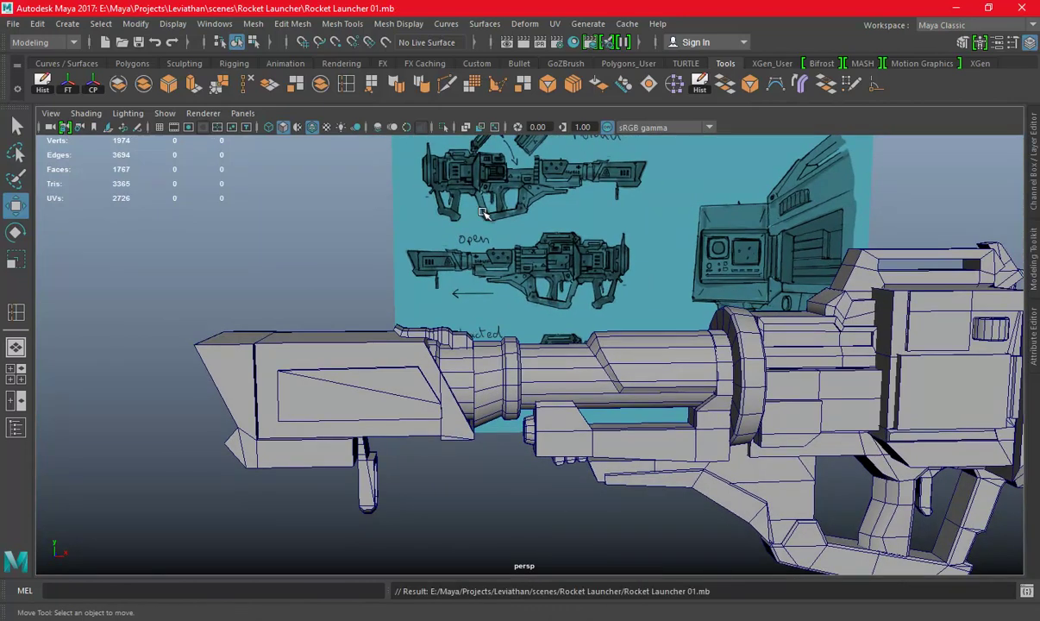
Maximize the front view and pan and zoom onto the rear grip and trigger area
{"action": "mouse_move", "coordinate": [660, 336]}
{"action": "left_mouse_down", "text": "alt"}
{"action": "mouse_move", "coordinate": [494, 289]}
{"action": "mouse_move", "coordinate": [592, 289]}
{"action": "mouse_move", "coordinate": [714, 257]}
{"action": "mouse_move", "coordinate": [534, 296]}
{"action": "left_mouse_up", "text": "alt"}
{"action": "key", "text": "space"}
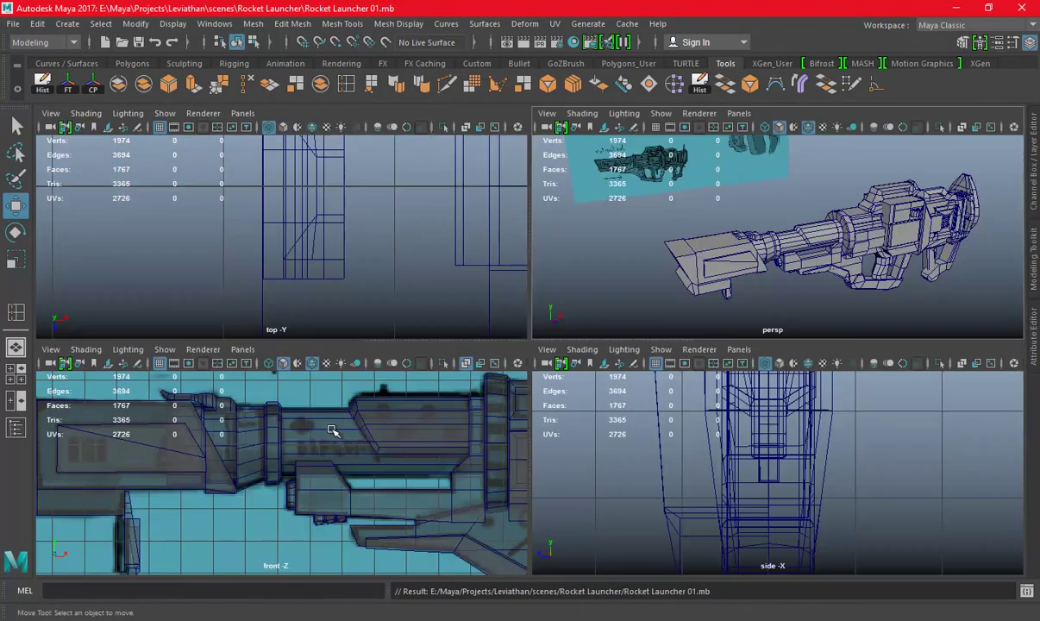
{"action": "key", "text": "space"}
{"action": "scroll", "coordinate": [528, 332], "scroll_direction": "down", "scroll_amount": 2}
{"action": "middle_click_drag", "start_coordinate": [510, 325], "coordinate": [392, 293], "text": "alt"}
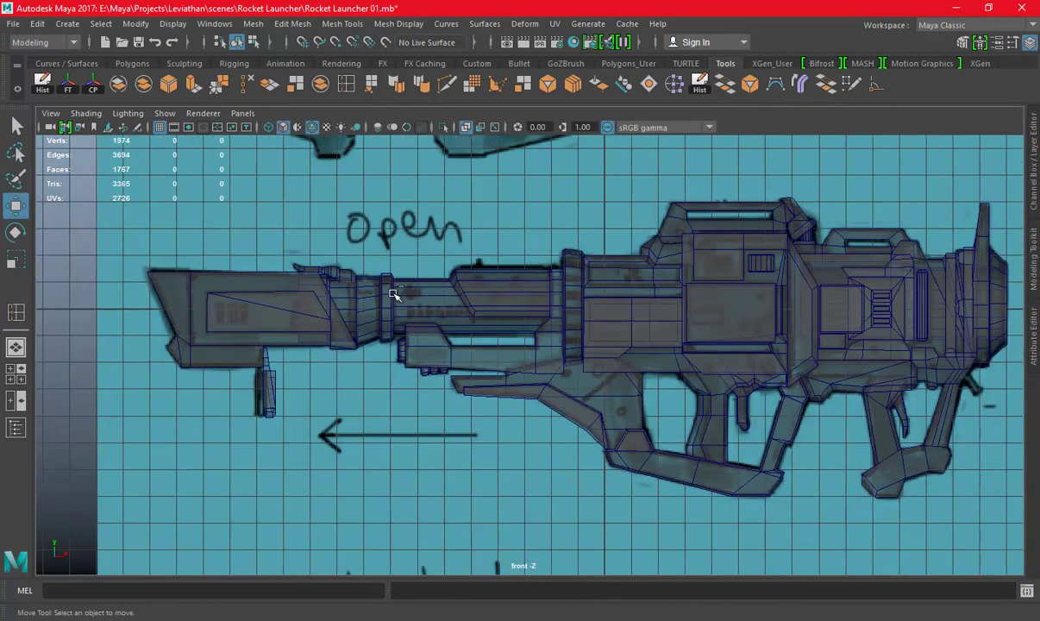
{"action": "middle_click_drag", "start_coordinate": [670, 355], "coordinate": [604, 348], "text": "alt"}
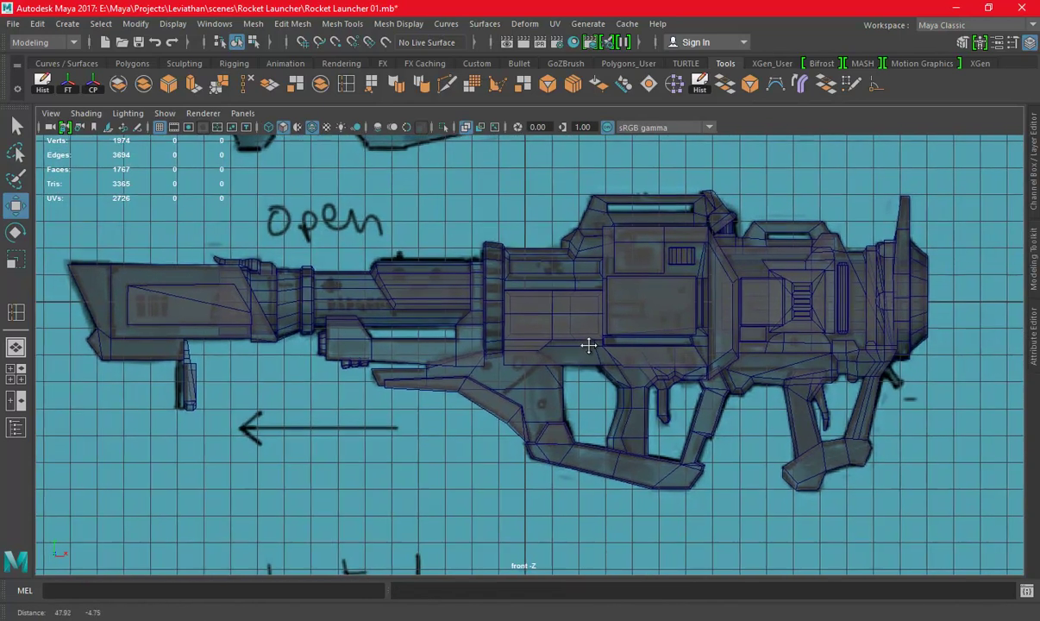
{"action": "scroll", "coordinate": [483, 317], "scroll_direction": "down", "scroll_amount": 2}
{"action": "middle_click_drag", "start_coordinate": [483, 318], "coordinate": [332, 297], "text": "alt"}
{"action": "scroll", "coordinate": [633, 308], "scroll_direction": "up", "scroll_amount": 5}
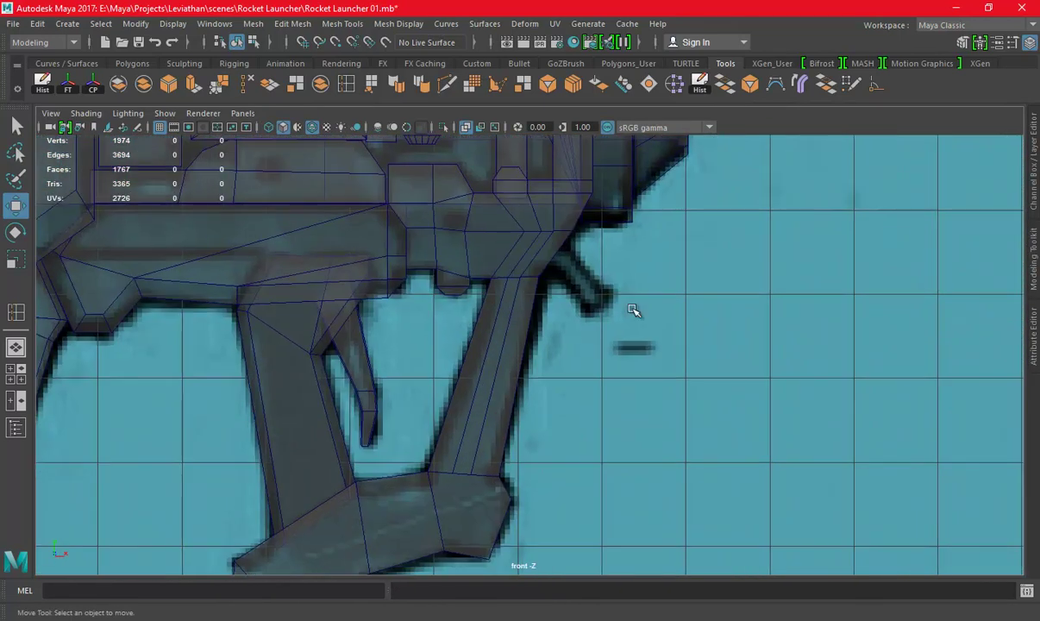
Select the rear grip pCube23 and frame it in the perspective view
{"action": "left_click", "coordinate": [577, 281]}
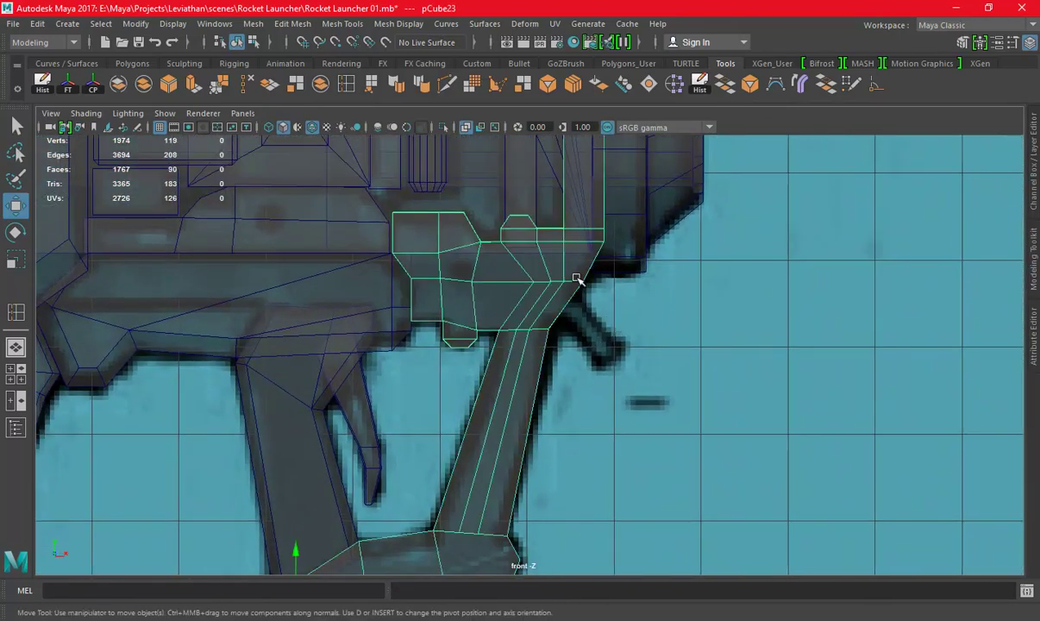
{"action": "key", "text": "space"}
{"action": "key", "text": "space"}
{"action": "mouse_move", "coordinate": [595, 283]}
{"action": "left_mouse_down", "text": "alt"}
{"action": "mouse_move", "coordinate": [648, 284]}
{"action": "mouse_move", "coordinate": [598, 288]}
{"action": "left_mouse_up", "text": "alt"}
{"action": "key", "text": "f"}
{"action": "mouse_move", "coordinate": [810, 348]}
{"action": "left_mouse_down", "text": "alt"}
{"action": "mouse_move", "coordinate": [661, 325]}
{"action": "mouse_move", "coordinate": [692, 380]}
{"action": "mouse_move", "coordinate": [614, 275]}
{"action": "left_mouse_up", "text": "alt"}
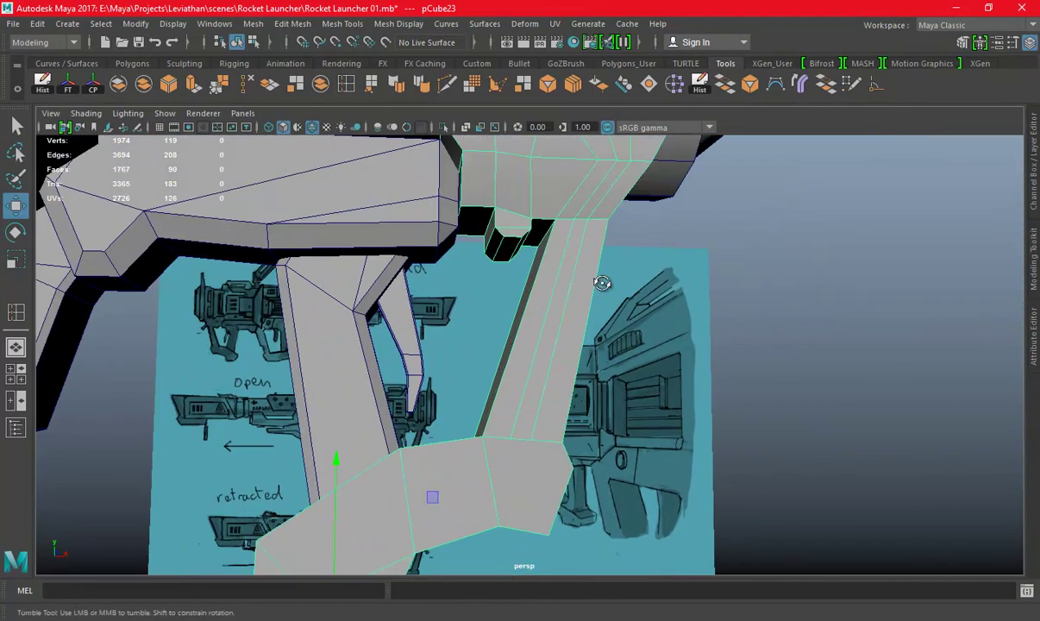
Cut new edges into the grip with Multi-Cut and tidy the edges along its top
{"action": "left_click", "coordinate": [448, 82]}
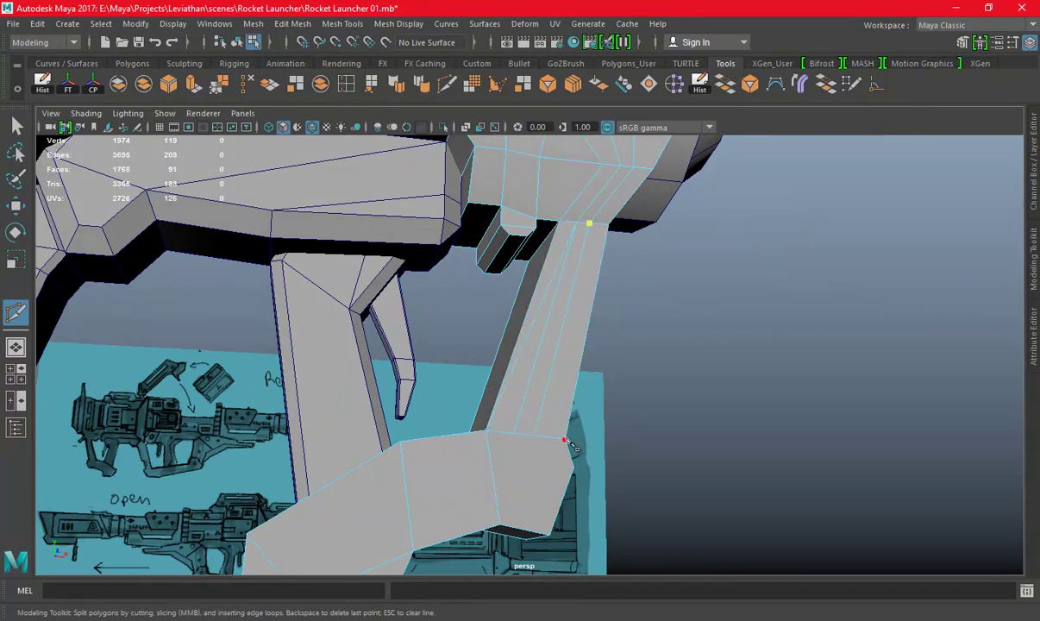
{"action": "key", "text": "w"}
{"action": "right_click_drag", "start_coordinate": [556, 232], "coordinate": [558, 177]}
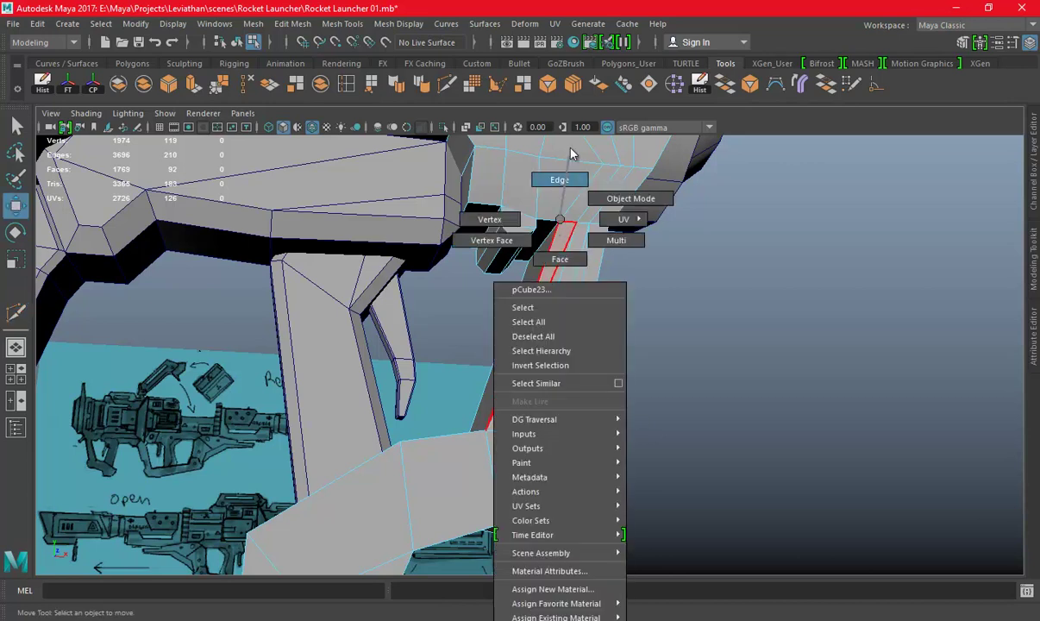
{"action": "left_click", "coordinate": [558, 347]}
{"action": "left_click", "coordinate": [673, 274]}
{"action": "mouse_move", "coordinate": [672, 274]}
{"action": "left_mouse_down", "text": "alt"}
{"action": "mouse_move", "coordinate": [594, 266]}
{"action": "mouse_move", "coordinate": [605, 271]}
{"action": "mouse_move", "coordinate": [592, 334]}
{"action": "mouse_move", "coordinate": [618, 298]}
{"action": "mouse_move", "coordinate": [562, 298]}
{"action": "mouse_move", "coordinate": [579, 220]}
{"action": "mouse_move", "coordinate": [552, 325]}
{"action": "mouse_move", "coordinate": [527, 320]}
{"action": "mouse_move", "coordinate": [640, 371]}
{"action": "mouse_move", "coordinate": [766, 332]}
{"action": "mouse_move", "coordinate": [604, 302]}
{"action": "left_mouse_up", "text": "alt"}
{"action": "right_click_drag", "start_coordinate": [598, 218], "coordinate": [709, 187]}
{"action": "mouse_move", "coordinate": [710, 186]}
{"action": "left_mouse_down", "text": "alt"}
{"action": "mouse_move", "coordinate": [742, 343]}
{"action": "mouse_move", "coordinate": [733, 322]}
{"action": "left_mouse_up", "text": "alt"}
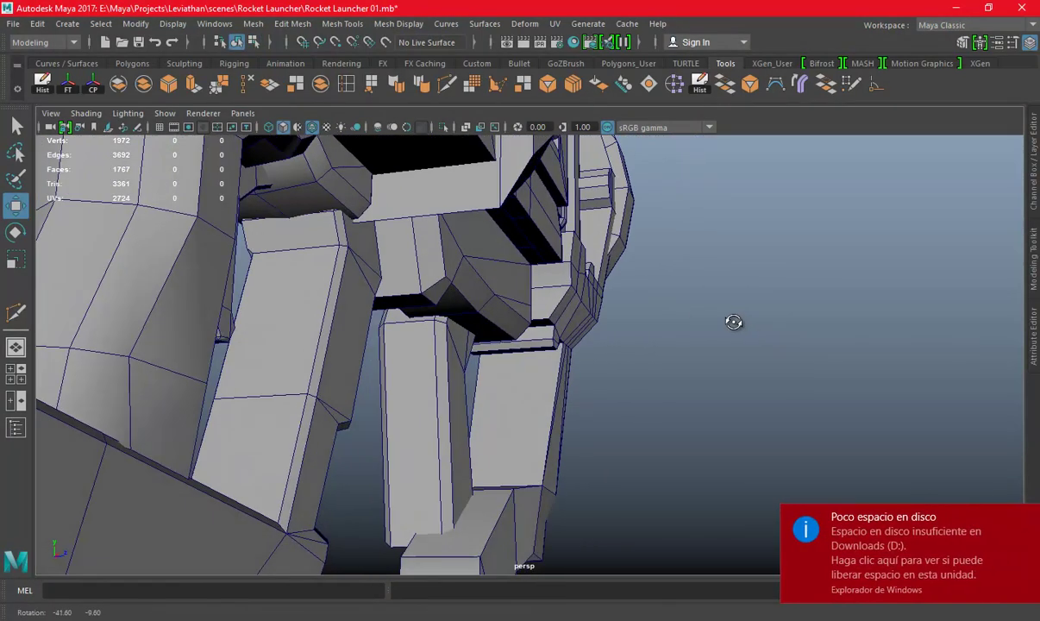
Soften the shading of the selected edges on the grip's top block
{"action": "left_click", "coordinate": [1028, 520]}
{"action": "left_click_drag", "start_coordinate": [626, 327], "coordinate": [631, 274], "text": "alt"}
{"action": "right_click_drag", "start_coordinate": [631, 216], "coordinate": [631, 174]}
{"action": "left_click", "coordinate": [546, 244]}
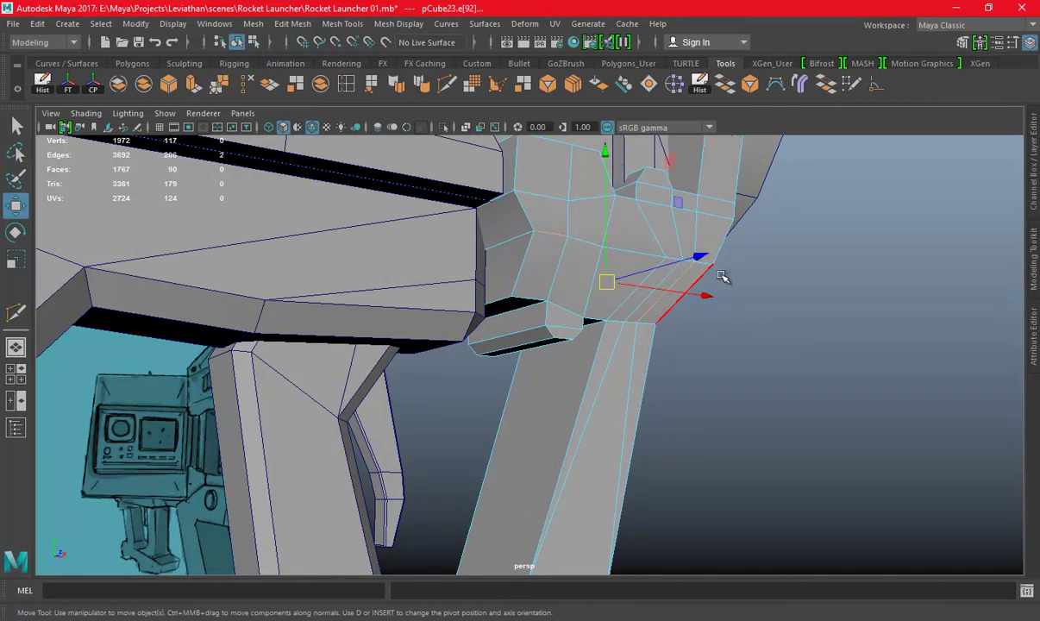
{"action": "mouse_move", "coordinate": [708, 263]}
{"action": "left_mouse_down", "text": "alt"}
{"action": "mouse_move", "coordinate": [529, 230]}
{"action": "mouse_move", "coordinate": [399, 230]}
{"action": "left_mouse_up", "text": "alt"}
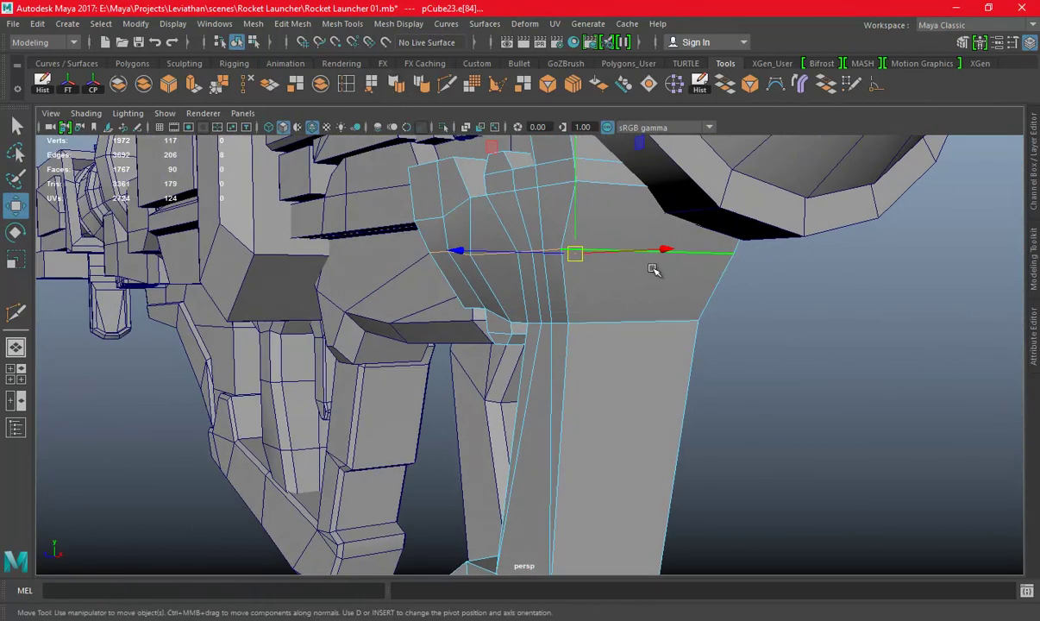
{"action": "mouse_move", "coordinate": [598, 299]}
{"action": "left_mouse_down", "text": "alt"}
{"action": "mouse_move", "coordinate": [550, 300]}
{"action": "mouse_move", "coordinate": [497, 251]}
{"action": "left_mouse_up", "text": "alt"}
{"action": "left_click", "coordinate": [445, 90]}
{"action": "left_click", "coordinate": [819, 318]}
Scale an edge loop across the grip block flat along one axis so the joint sits level
{"action": "mouse_move", "coordinate": [819, 318]}
{"action": "left_mouse_down", "text": "alt"}
{"action": "mouse_move", "coordinate": [604, 355]}
{"action": "mouse_move", "coordinate": [573, 339]}
{"action": "mouse_move", "coordinate": [601, 336]}
{"action": "mouse_move", "coordinate": [548, 260]}
{"action": "mouse_move", "coordinate": [557, 288]}
{"action": "mouse_move", "coordinate": [531, 286]}
{"action": "mouse_move", "coordinate": [548, 294]}
{"action": "left_mouse_up", "text": "alt"}
{"action": "left_click", "coordinate": [533, 251]}
{"action": "mouse_move", "coordinate": [533, 251]}
{"action": "left_mouse_down", "text": "alt"}
{"action": "mouse_move", "coordinate": [592, 251]}
{"action": "mouse_move", "coordinate": [634, 223]}
{"action": "mouse_move", "coordinate": [626, 284]}
{"action": "mouse_move", "coordinate": [563, 287]}
{"action": "left_mouse_up", "text": "alt"}
{"action": "key", "text": "e"}
{"action": "key", "text": "r"}
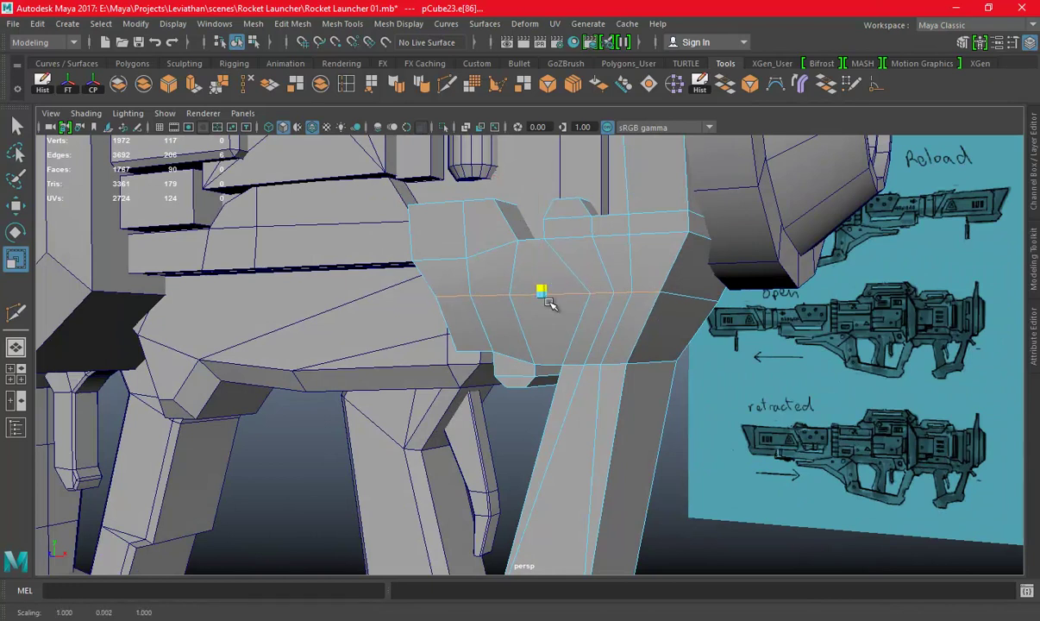
{"action": "mouse_move", "coordinate": [550, 366]}
{"action": "left_mouse_down", "text": "alt"}
{"action": "mouse_move", "coordinate": [529, 316]}
{"action": "mouse_move", "coordinate": [374, 343]}
{"action": "left_mouse_up", "text": "alt"}
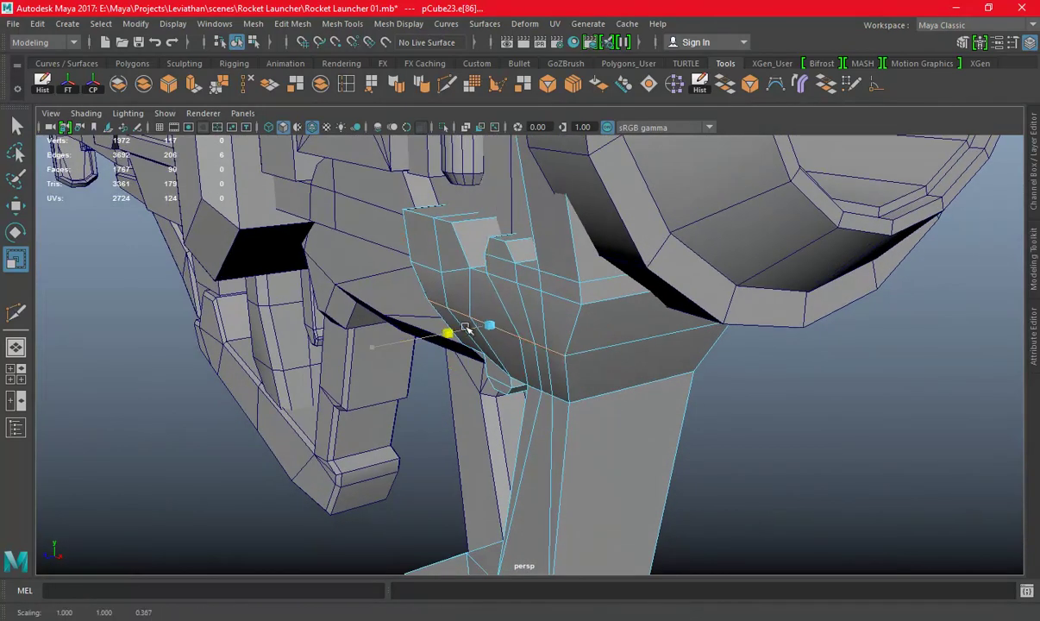
{"action": "mouse_move", "coordinate": [511, 334]}
{"action": "left_mouse_down", "text": "alt"}
{"action": "mouse_move", "coordinate": [782, 399]}
{"action": "mouse_move", "coordinate": [610, 376]}
{"action": "left_mouse_up", "text": "alt"}
{"action": "left_click", "coordinate": [782, 399]}
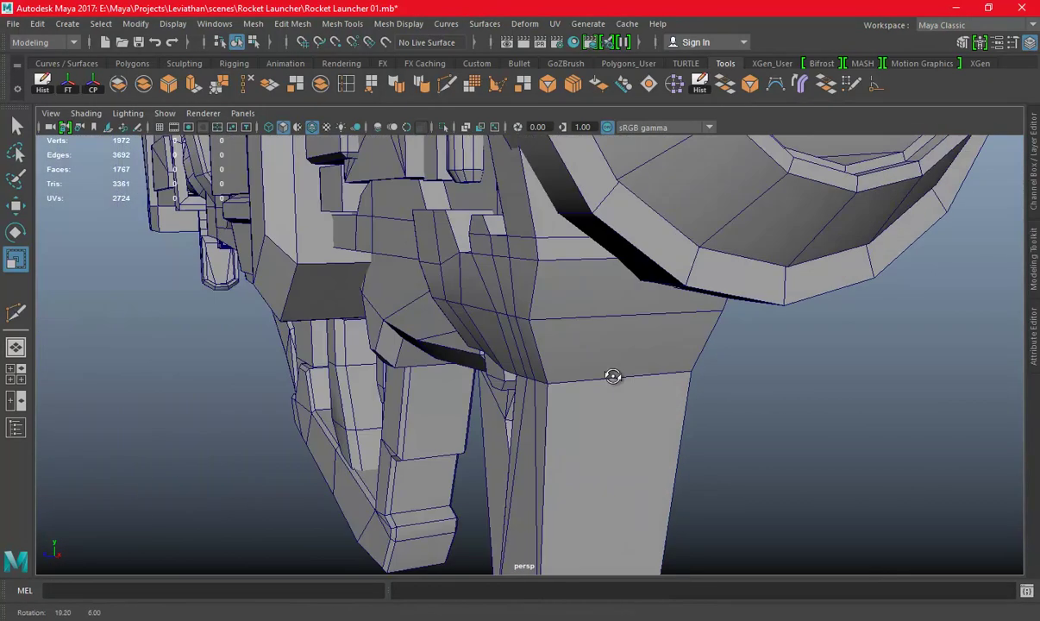
{"action": "right_click_drag", "start_coordinate": [611, 376], "coordinate": [622, 374], "text": "alt"}
{"action": "scroll", "coordinate": [623, 374], "scroll_direction": "down", "scroll_amount": 5}
{"action": "mouse_move", "coordinate": [598, 355]}
{"action": "left_mouse_down", "text": "alt"}
{"action": "mouse_move", "coordinate": [230, 306]}
{"action": "mouse_move", "coordinate": [557, 383]}
{"action": "mouse_move", "coordinate": [337, 302]}
{"action": "left_mouse_up", "text": "alt"}
{"action": "left_click", "coordinate": [557, 383]}
{"action": "key", "text": "space"}
{"action": "key", "text": "space"}
Duplicate the grip pCube23, delete its history, and mirror the copy with Scale Z -1
{"action": "scroll", "coordinate": [455, 272], "scroll_direction": "down", "scroll_amount": 3}
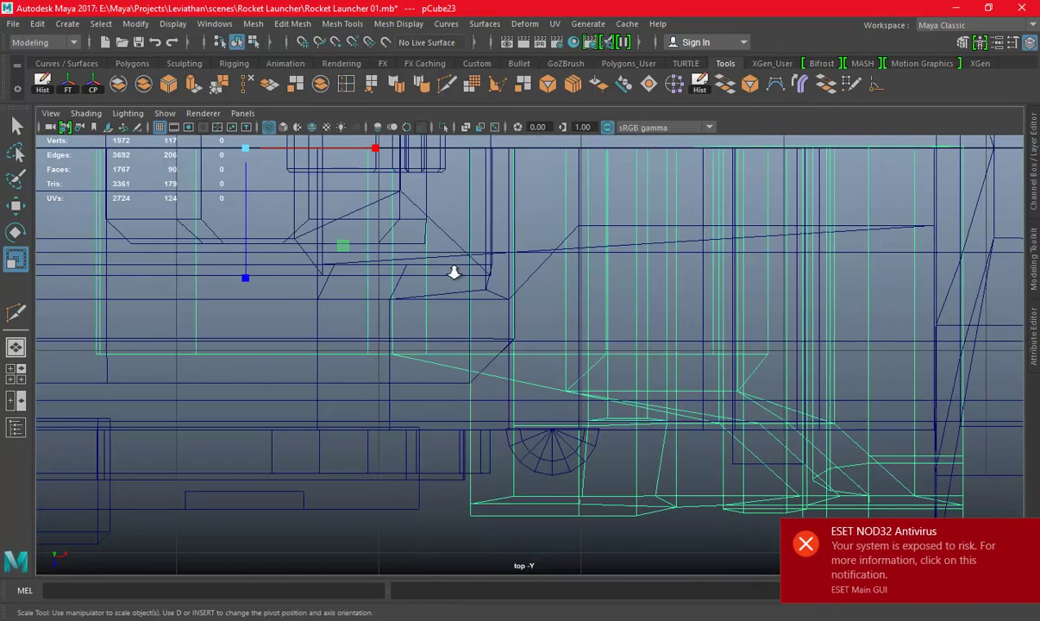
{"action": "scroll", "coordinate": [457, 278], "scroll_direction": "down", "scroll_amount": 2}
{"action": "key", "text": "ctrl+a"}
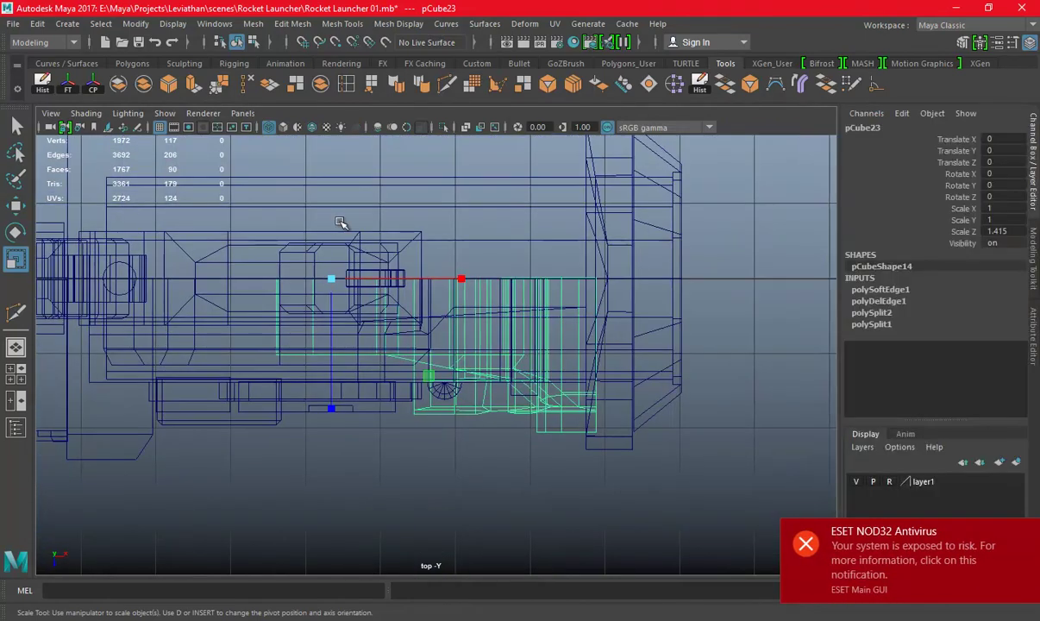
{"action": "left_click", "coordinate": [67, 83]}
{"action": "left_click", "coordinate": [53, 87]}
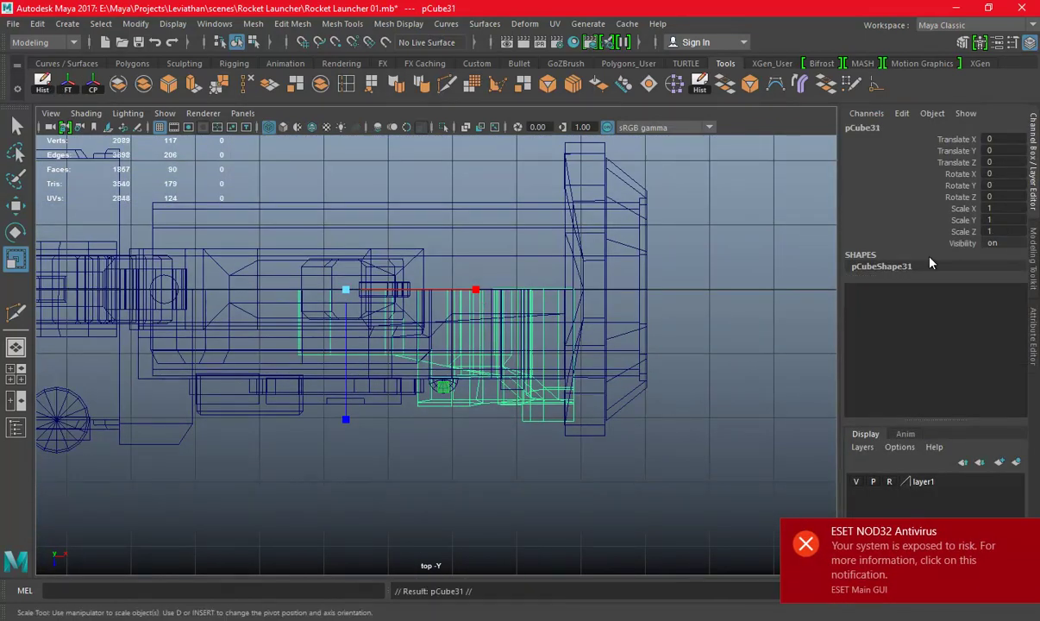
{"action": "double_click", "coordinate": [1004, 233]}
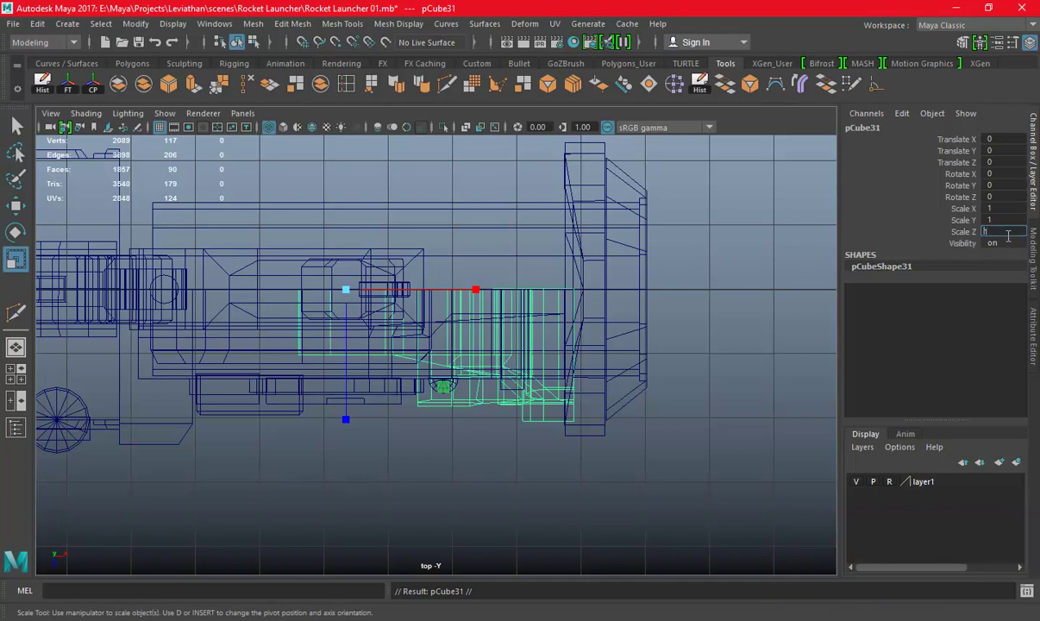
{"action": "type", "text": "-1"}
{"action": "key", "text": "Return"}
{"action": "left_click", "coordinate": [1038, 224]}
Zoom in on the muzzle ring and select a muzzle-bracket vertex to move
{"action": "left_click_drag", "start_coordinate": [847, 256], "coordinate": [818, 395], "text": "alt"}
{"action": "left_click", "coordinate": [643, 388]}
{"action": "mouse_move", "coordinate": [643, 388]}
{"action": "left_mouse_down", "text": "alt"}
{"action": "mouse_move", "coordinate": [840, 382]}
{"action": "mouse_move", "coordinate": [655, 345]}
{"action": "left_mouse_up", "text": "alt"}
{"action": "left_click", "coordinate": [504, 271]}
{"action": "mouse_move", "coordinate": [504, 271]}
{"action": "left_mouse_down", "text": "alt"}
{"action": "mouse_move", "coordinate": [588, 301]}
{"action": "mouse_move", "coordinate": [476, 363]}
{"action": "left_mouse_up", "text": "alt"}
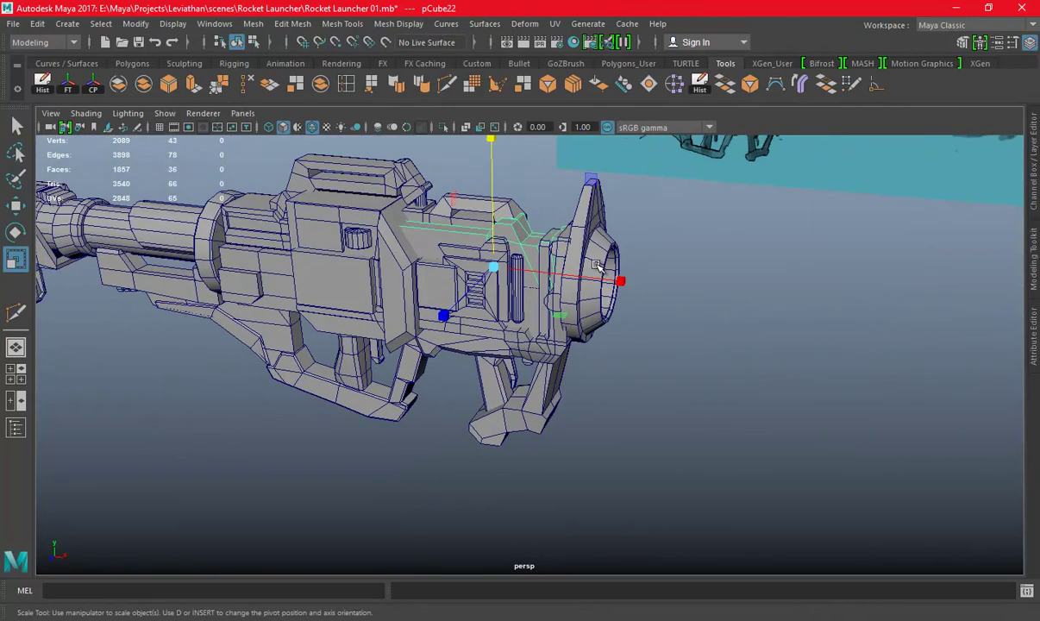
{"action": "right_click_drag", "start_coordinate": [476, 364], "coordinate": [718, 363], "text": "alt"}
{"action": "mouse_move", "coordinate": [718, 363]}
{"action": "left_mouse_down", "text": "alt"}
{"action": "mouse_move", "coordinate": [638, 302]}
{"action": "mouse_move", "coordinate": [677, 267]}
{"action": "mouse_move", "coordinate": [648, 352]}
{"action": "mouse_move", "coordinate": [658, 289]}
{"action": "mouse_move", "coordinate": [643, 283]}
{"action": "left_mouse_up", "text": "alt"}
{"action": "left_click", "coordinate": [678, 266]}
{"action": "left_click", "coordinate": [708, 297]}
{"action": "mouse_move", "coordinate": [708, 297]}
{"action": "left_mouse_down", "text": "alt"}
{"action": "mouse_move", "coordinate": [622, 304]}
{"action": "mouse_move", "coordinate": [600, 291]}
{"action": "mouse_move", "coordinate": [719, 325]}
{"action": "mouse_move", "coordinate": [724, 298]}
{"action": "mouse_move", "coordinate": [627, 308]}
{"action": "mouse_move", "coordinate": [770, 340]}
{"action": "mouse_move", "coordinate": [527, 232]}
{"action": "mouse_move", "coordinate": [514, 287]}
{"action": "mouse_move", "coordinate": [456, 276]}
{"action": "mouse_move", "coordinate": [517, 291]}
{"action": "mouse_move", "coordinate": [599, 274]}
{"action": "mouse_move", "coordinate": [496, 272]}
{"action": "left_mouse_up", "text": "alt"}
{"action": "left_click", "coordinate": [527, 232]}
{"action": "key", "text": "w"}
{"action": "mouse_move", "coordinate": [384, 264]}
{"action": "left_mouse_down", "text": "alt"}
{"action": "mouse_move", "coordinate": [492, 240]}
{"action": "mouse_move", "coordinate": [550, 259]}
{"action": "mouse_move", "coordinate": [607, 297]}
{"action": "mouse_move", "coordinate": [516, 295]}
{"action": "left_mouse_up", "text": "alt"}
Inspect the muzzle from several angles, save the scene, and select the muzzle-wrapping bracket
{"action": "key", "text": "e"}
{"action": "key", "text": "r"}
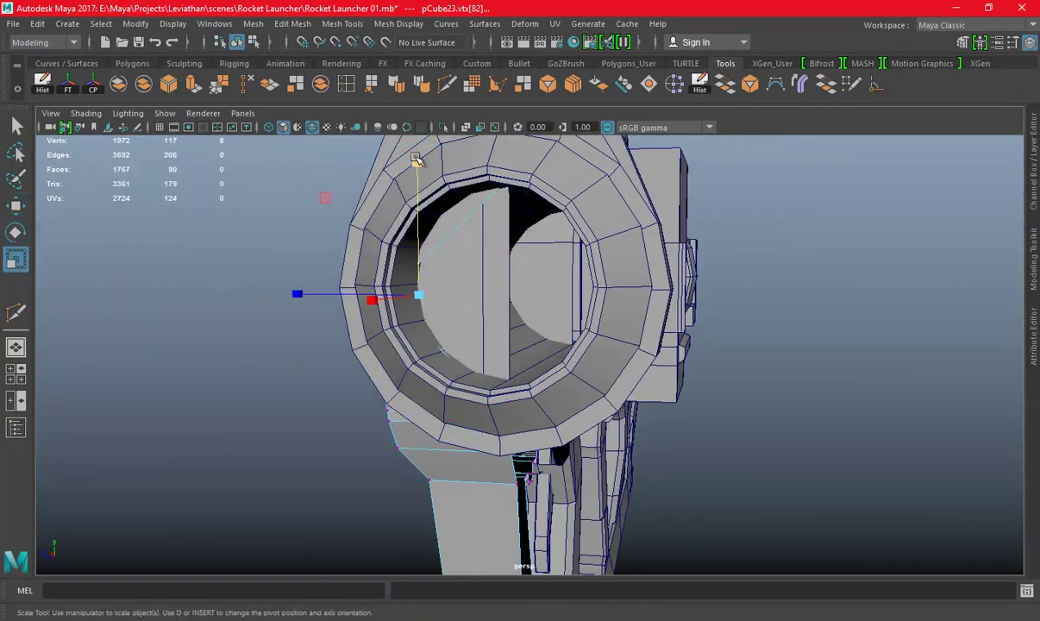
{"action": "mouse_move", "coordinate": [474, 272]}
{"action": "left_mouse_down", "text": "alt"}
{"action": "mouse_move", "coordinate": [774, 310]}
{"action": "mouse_move", "coordinate": [591, 284]}
{"action": "left_mouse_up", "text": "alt"}
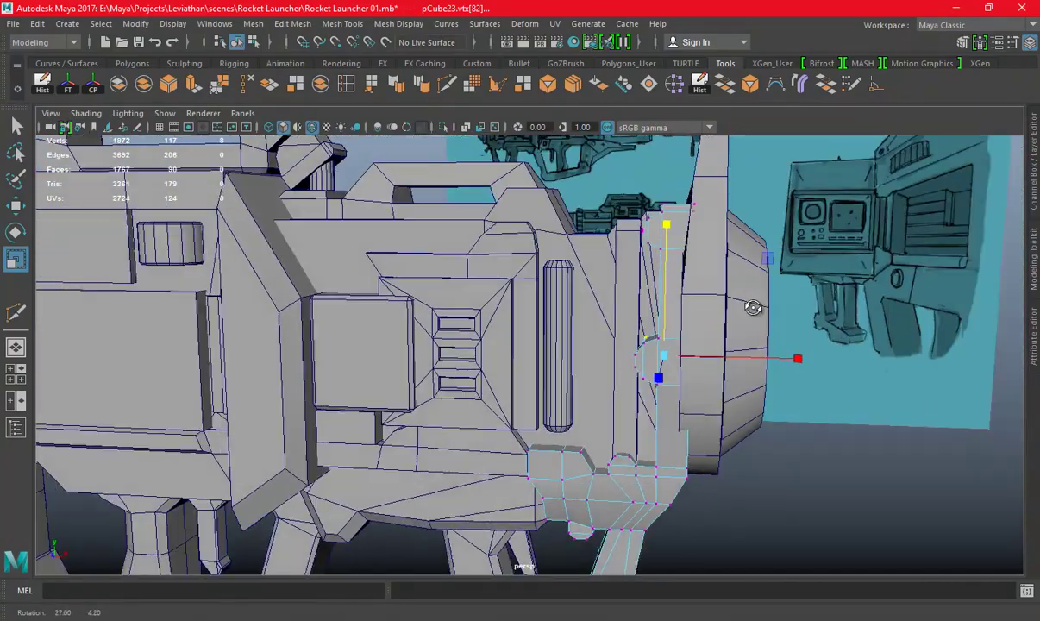
{"action": "mouse_move", "coordinate": [623, 320]}
{"action": "left_mouse_down", "text": "alt"}
{"action": "mouse_move", "coordinate": [810, 309]}
{"action": "mouse_move", "coordinate": [587, 308]}
{"action": "mouse_move", "coordinate": [666, 271]}
{"action": "mouse_move", "coordinate": [569, 218]}
{"action": "left_mouse_up", "text": "alt"}
{"action": "right_click_drag", "start_coordinate": [569, 218], "coordinate": [636, 198]}
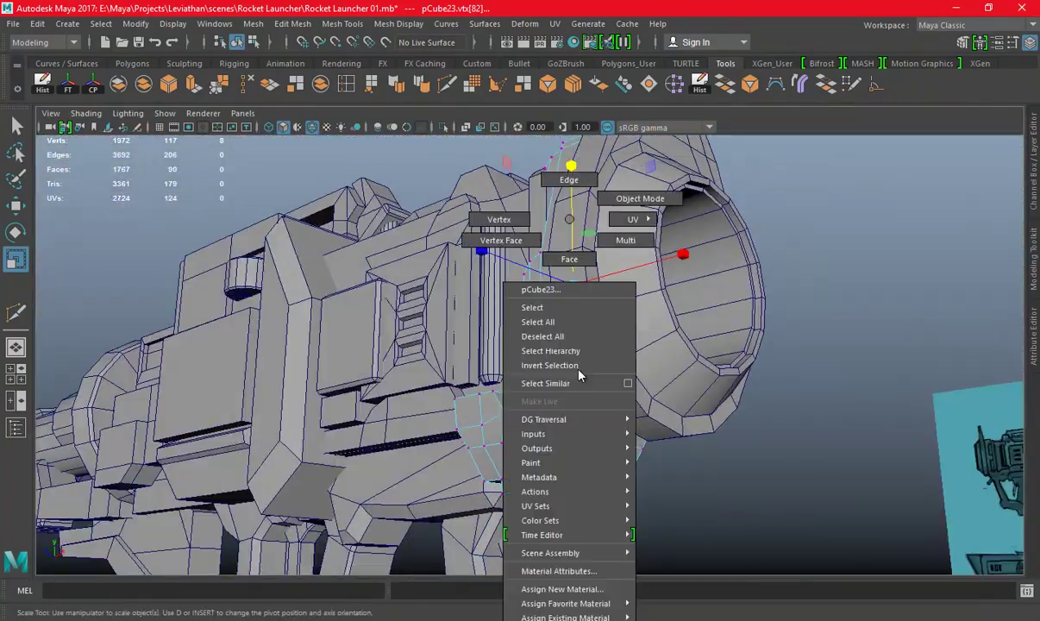
{"action": "mouse_move", "coordinate": [593, 248]}
{"action": "left_mouse_down", "text": "alt"}
{"action": "mouse_move", "coordinate": [476, 279]}
{"action": "mouse_move", "coordinate": [482, 289]}
{"action": "mouse_move", "coordinate": [506, 281]}
{"action": "mouse_move", "coordinate": [757, 306]}
{"action": "mouse_move", "coordinate": [499, 286]}
{"action": "mouse_move", "coordinate": [244, 219]}
{"action": "left_mouse_up", "text": "alt"}
{"action": "right_click_drag", "start_coordinate": [244, 220], "coordinate": [266, 260]}
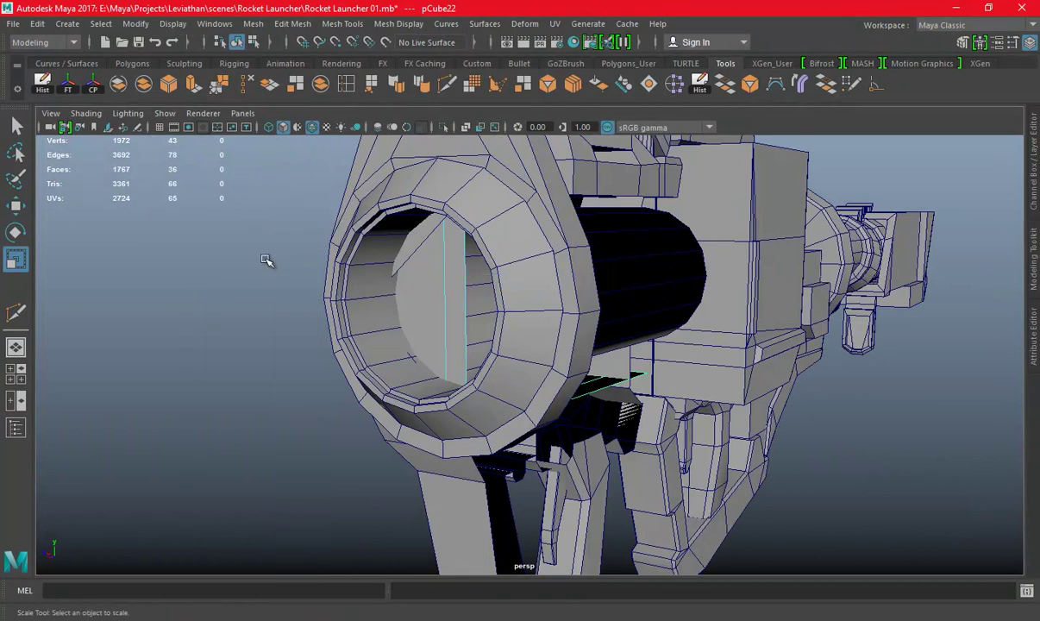
{"action": "mouse_move", "coordinate": [407, 326]}
{"action": "left_mouse_down", "text": "alt"}
{"action": "mouse_move", "coordinate": [527, 332]}
{"action": "mouse_move", "coordinate": [615, 250]}
{"action": "left_mouse_up", "text": "alt"}
{"action": "mouse_move", "coordinate": [737, 143]}
{"action": "left_mouse_down", "text": "alt"}
{"action": "mouse_move", "coordinate": [789, 243]}
{"action": "mouse_move", "coordinate": [308, 284]}
{"action": "left_mouse_up", "text": "alt"}
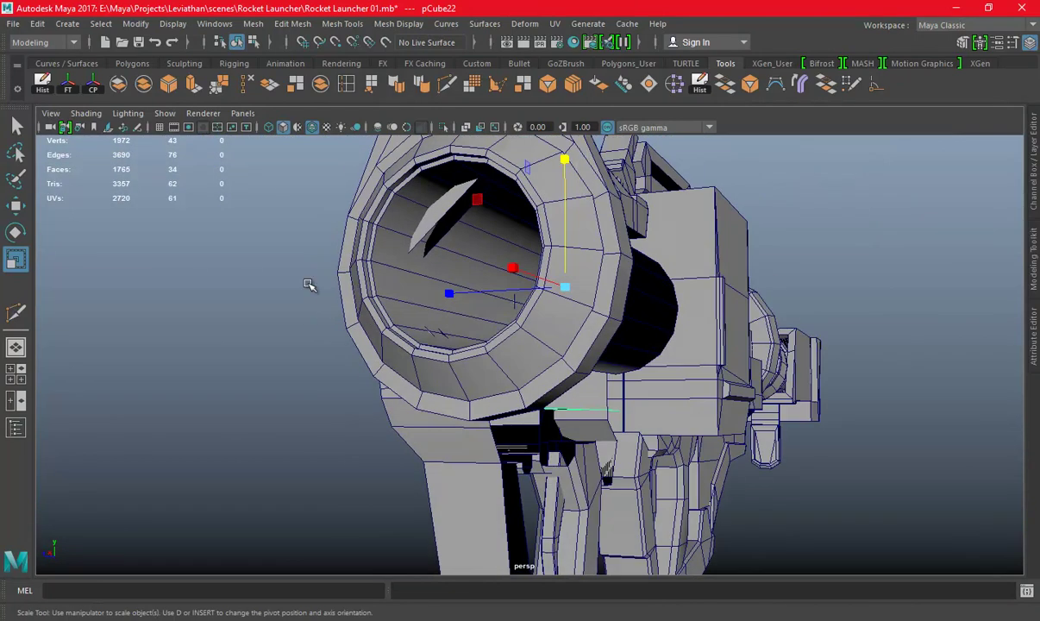
{"action": "mouse_move", "coordinate": [390, 304]}
{"action": "left_mouse_down", "text": "alt"}
{"action": "mouse_move", "coordinate": [442, 214]}
{"action": "mouse_move", "coordinate": [482, 288]}
{"action": "mouse_move", "coordinate": [599, 296]}
{"action": "mouse_move", "coordinate": [542, 247]}
{"action": "left_mouse_up", "text": "alt"}
{"action": "key", "text": "ctrl+s"}
{"action": "left_click", "coordinate": [483, 288]}
Isolate pCube23 and select its top corner vertices
{"action": "left_click", "coordinate": [443, 127]}
{"action": "key", "text": "f"}
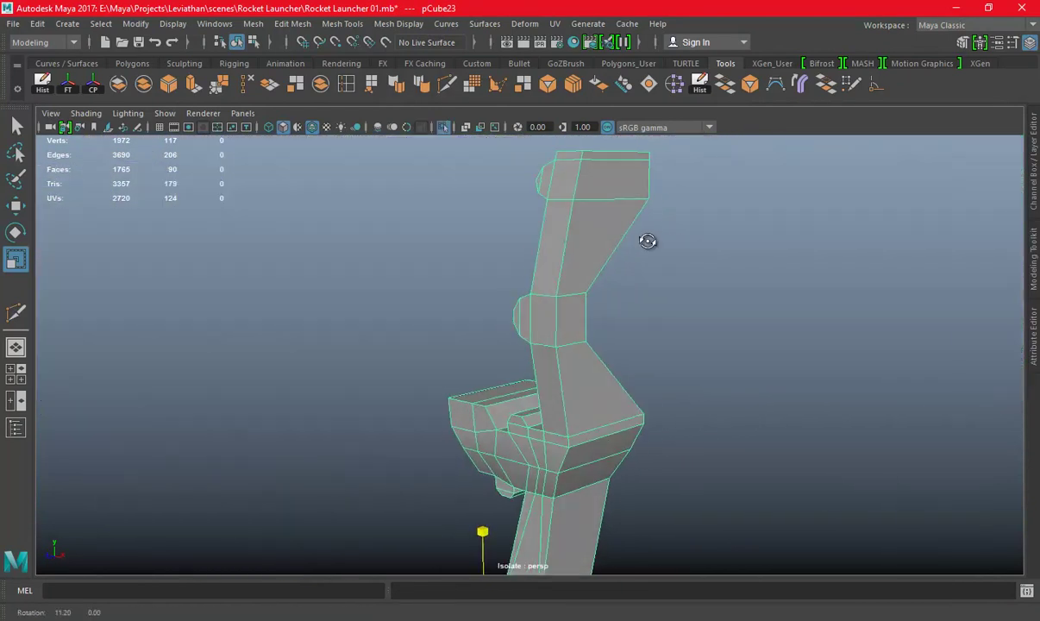
{"action": "left_click_drag", "start_coordinate": [581, 288], "coordinate": [494, 169], "text": "alt"}
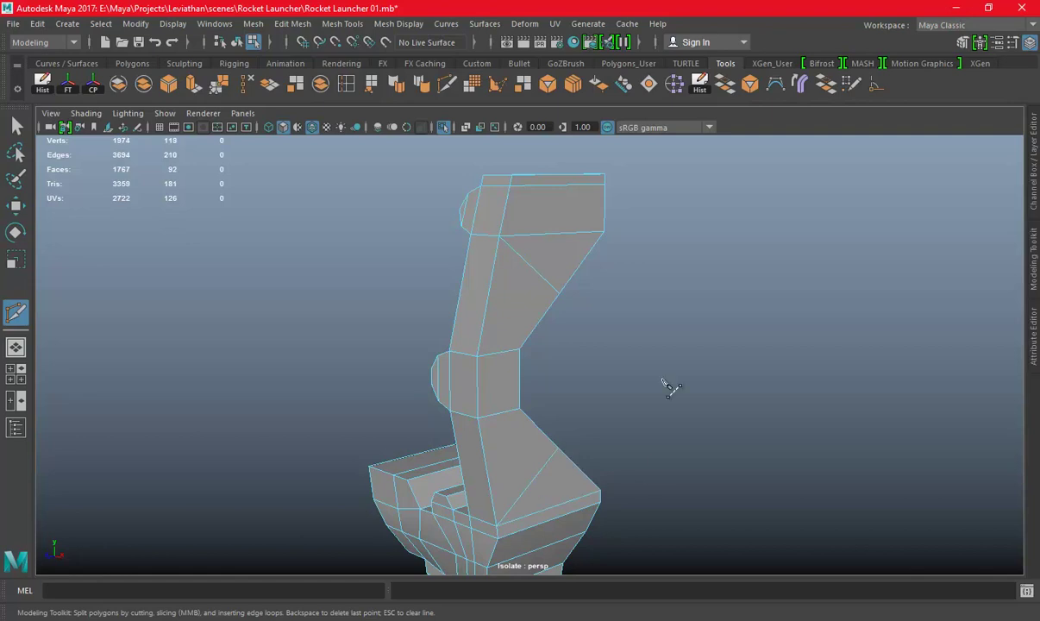
{"action": "key", "text": "F9"}
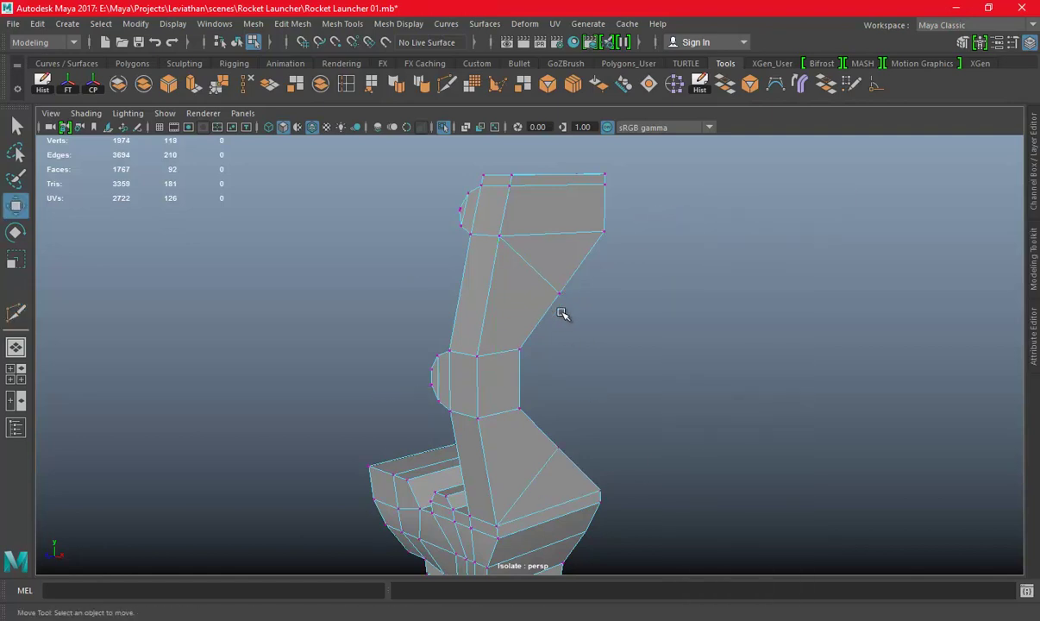
{"action": "mouse_move", "coordinate": [550, 455]}
{"action": "left_mouse_down", "text": "alt"}
{"action": "mouse_move", "coordinate": [563, 380]}
{"action": "mouse_move", "coordinate": [480, 377]}
{"action": "left_mouse_up", "text": "alt"}
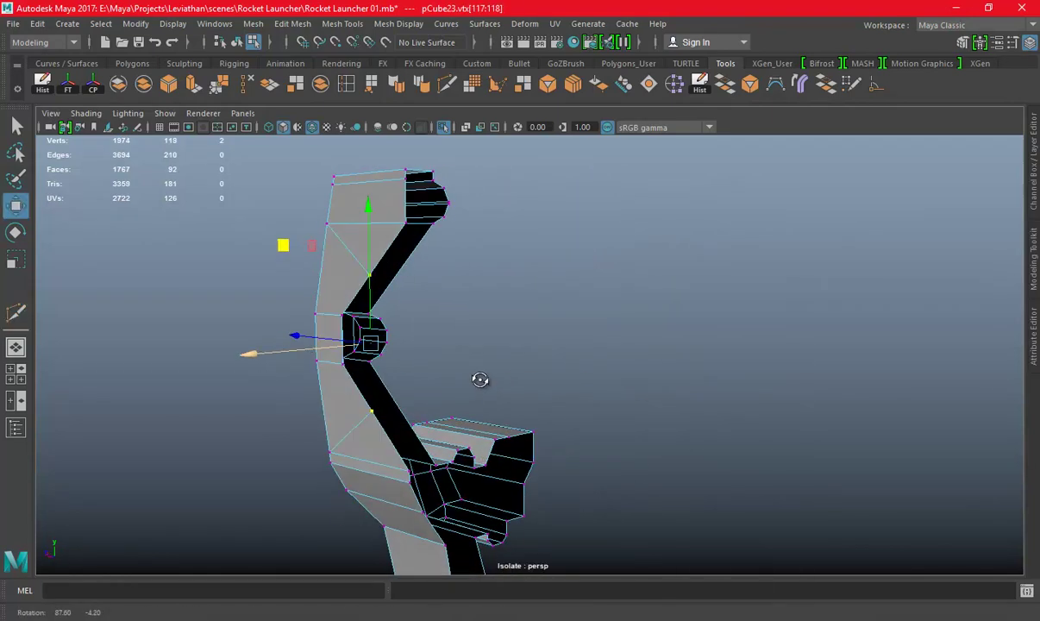
{"action": "left_click", "coordinate": [479, 168], "text": "shift"}
{"action": "left_click_drag", "start_coordinate": [475, 313], "coordinate": [510, 341], "text": "alt"}
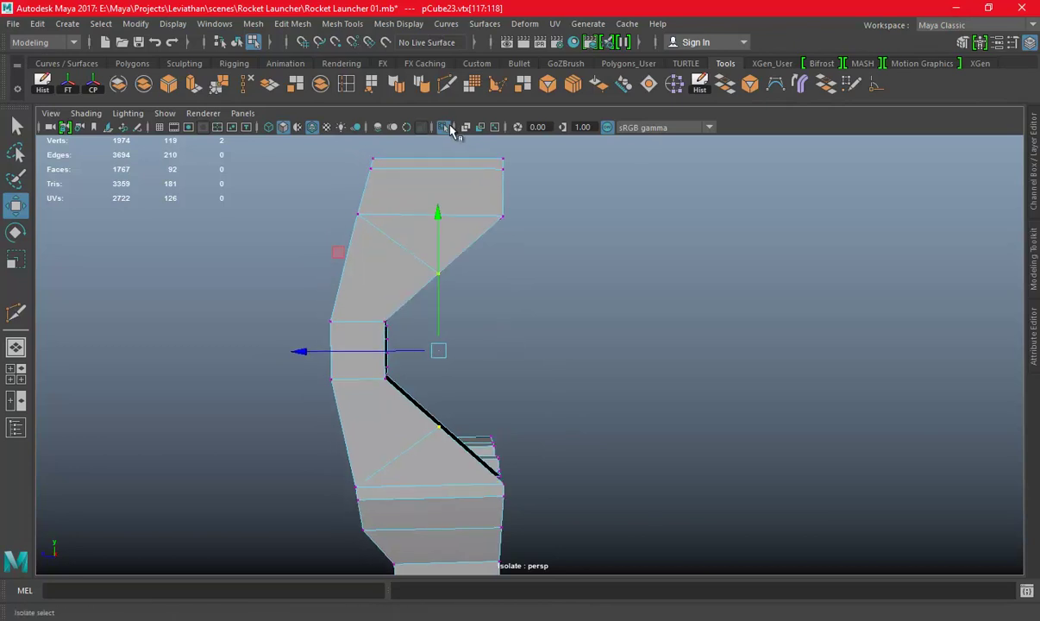
Adjust the selected corner vertices against the barrel with the move, rotate and scale tools
{"action": "left_click", "coordinate": [450, 127]}
{"action": "left_click_drag", "start_coordinate": [487, 298], "coordinate": [406, 333], "text": "alt"}
{"action": "key", "text": "e"}
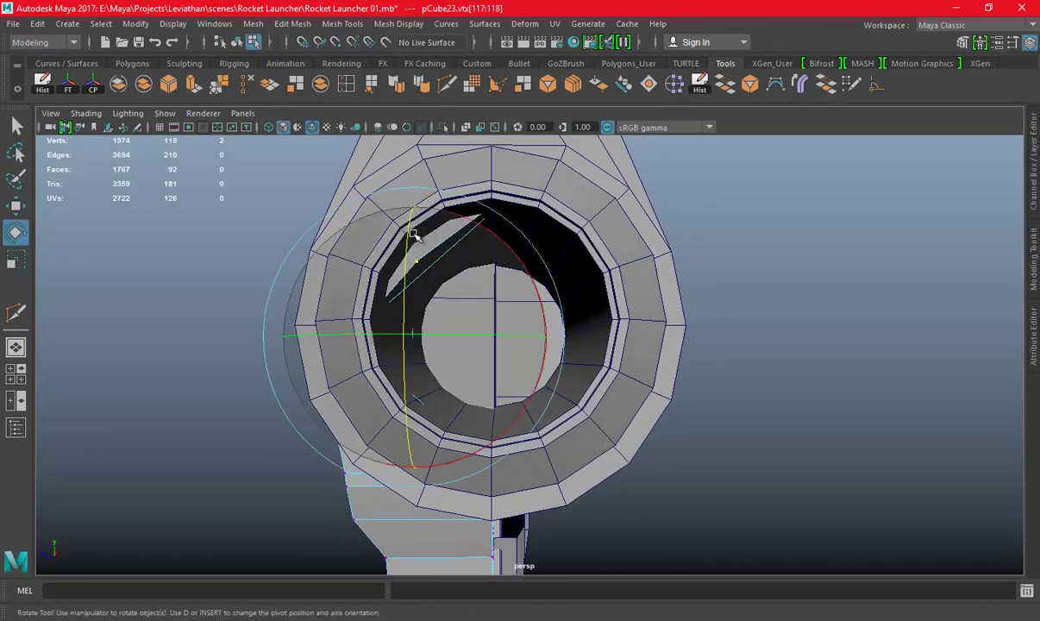
{"action": "key", "text": "r"}
{"action": "key", "text": "w"}
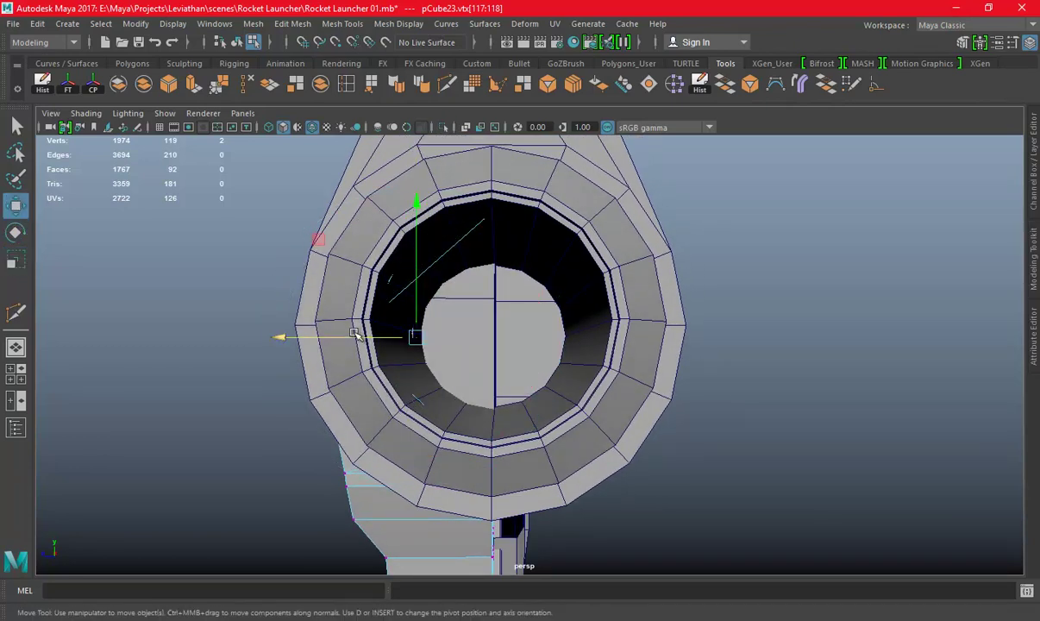
{"action": "mouse_move", "coordinate": [412, 339]}
{"action": "left_mouse_down", "text": "alt"}
{"action": "mouse_move", "coordinate": [383, 318]}
{"action": "mouse_move", "coordinate": [557, 332]}
{"action": "mouse_move", "coordinate": [547, 362]}
{"action": "mouse_move", "coordinate": [440, 340]}
{"action": "mouse_move", "coordinate": [529, 344]}
{"action": "left_mouse_up", "text": "alt"}
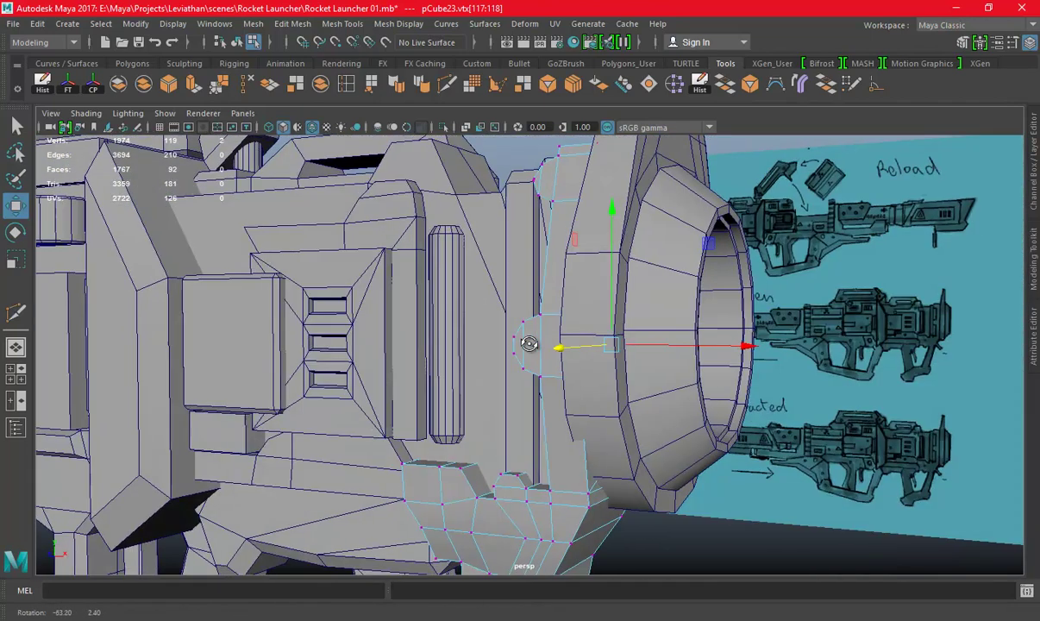
{"action": "key", "text": "F8"}
Re-isolate the bracket and inspect its vertices from the opposite side
{"action": "mouse_move", "coordinate": [582, 178]}
{"action": "left_mouse_down", "text": "alt"}
{"action": "mouse_move", "coordinate": [552, 243]}
{"action": "mouse_move", "coordinate": [379, 241]}
{"action": "mouse_move", "coordinate": [494, 297]}
{"action": "mouse_move", "coordinate": [545, 291]}
{"action": "left_mouse_up", "text": "alt"}
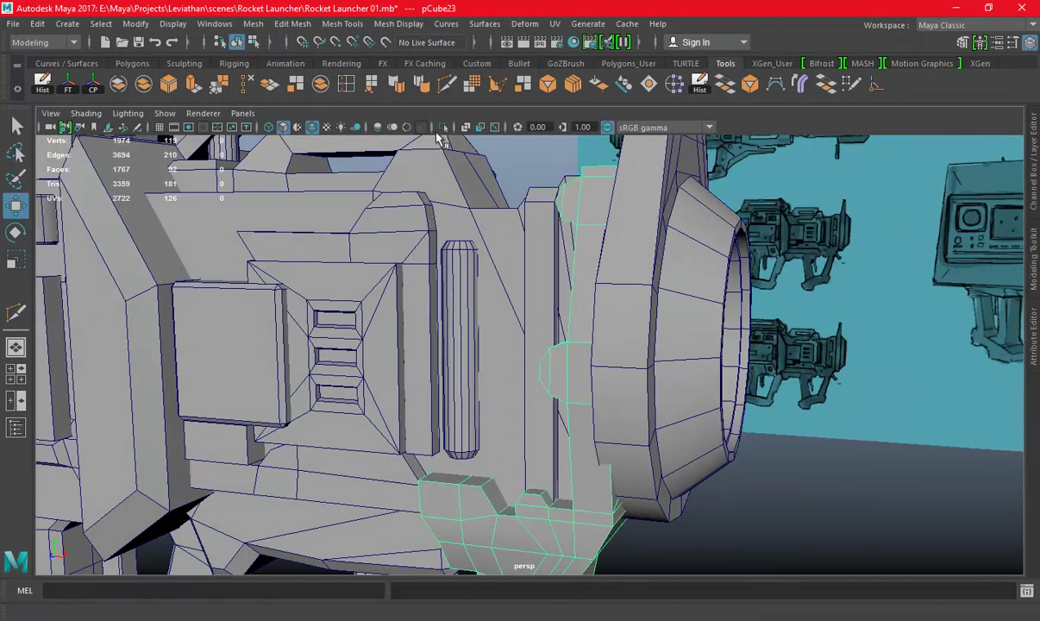
{"action": "left_click", "coordinate": [442, 127]}
{"action": "mouse_move", "coordinate": [616, 274]}
{"action": "left_mouse_down", "text": "alt"}
{"action": "mouse_move", "coordinate": [750, 274]}
{"action": "mouse_move", "coordinate": [449, 118]}
{"action": "left_mouse_up", "text": "alt"}
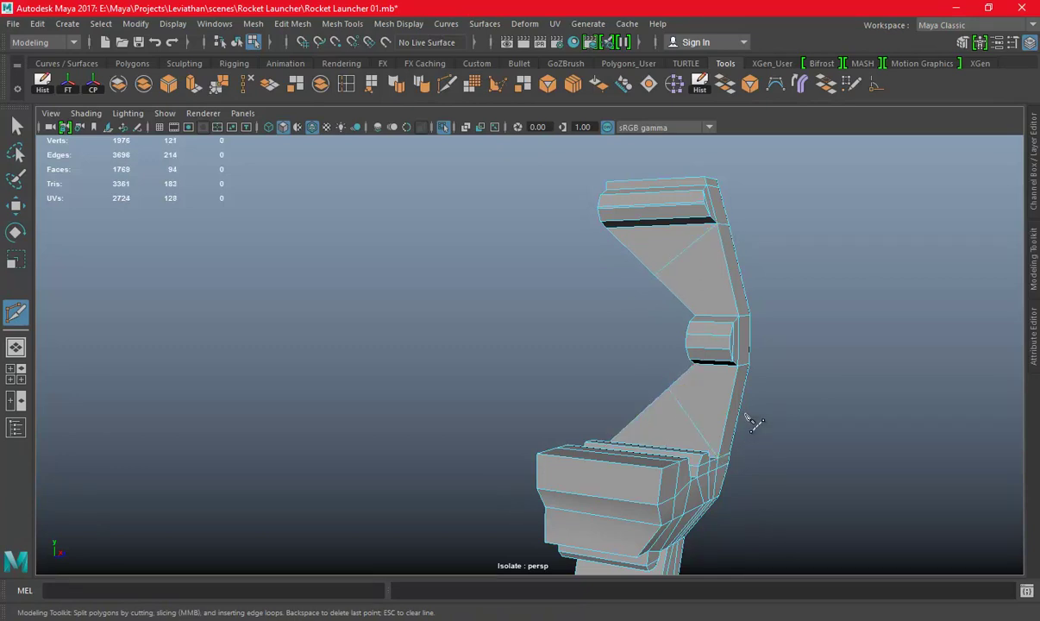
{"action": "right_click_drag", "start_coordinate": [801, 220], "coordinate": [714, 218]}
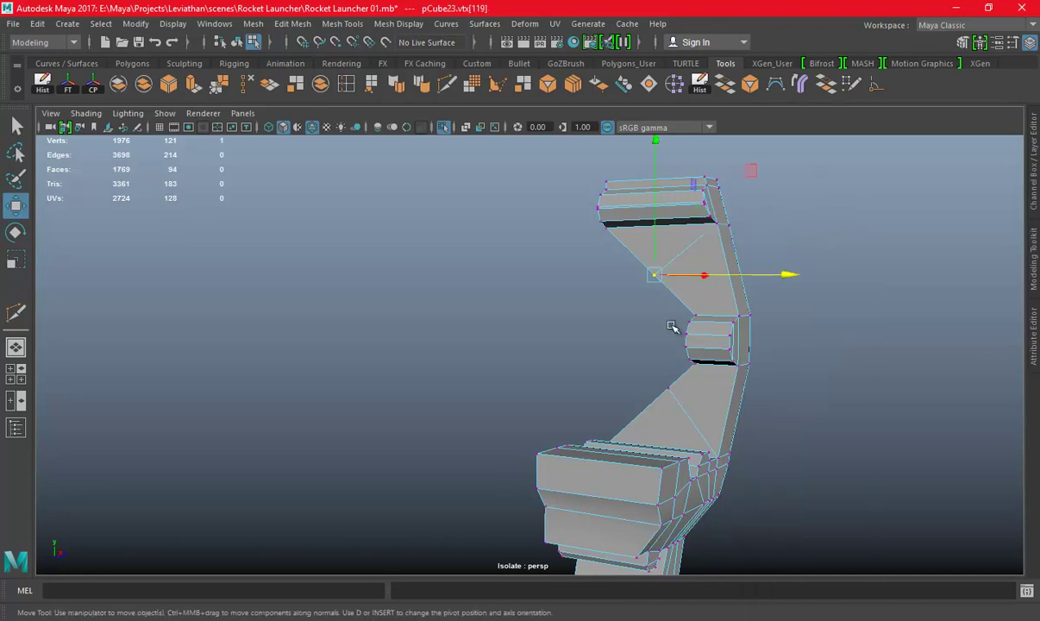
{"action": "left_click_drag", "start_coordinate": [720, 386], "coordinate": [366, 128], "text": "alt"}
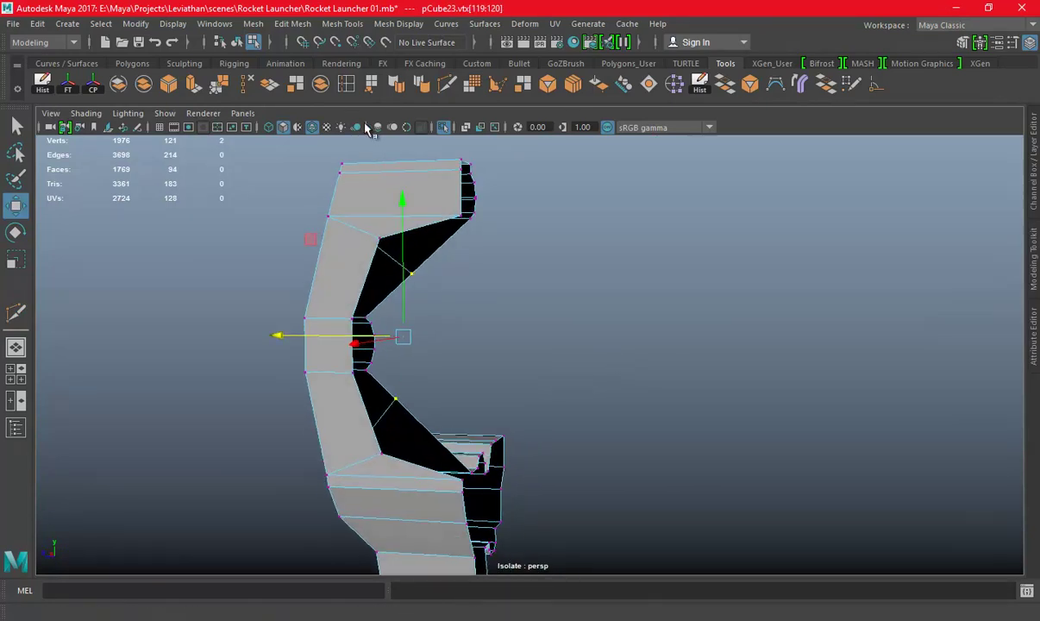
Reshape the bracket's vertices around the barrel ring and check the fit from the side
{"action": "left_click", "coordinate": [445, 127]}
{"action": "mouse_move", "coordinate": [447, 130]}
{"action": "left_mouse_down", "text": "alt"}
{"action": "mouse_move", "coordinate": [459, 281]}
{"action": "mouse_move", "coordinate": [434, 322]}
{"action": "left_mouse_up", "text": "alt"}
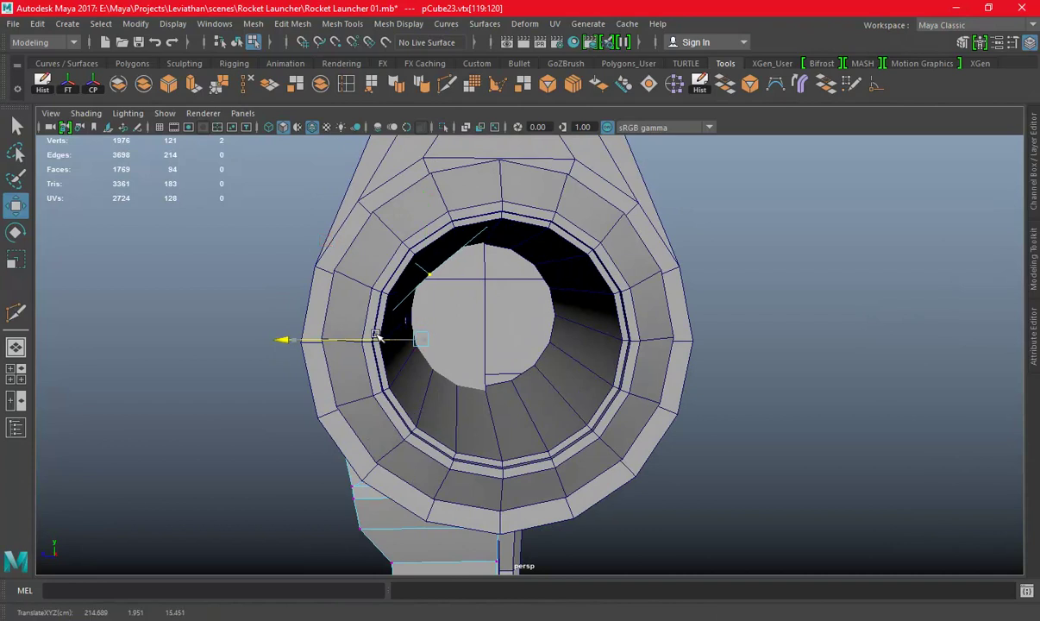
{"action": "key", "text": "e"}
{"action": "key", "text": "r"}
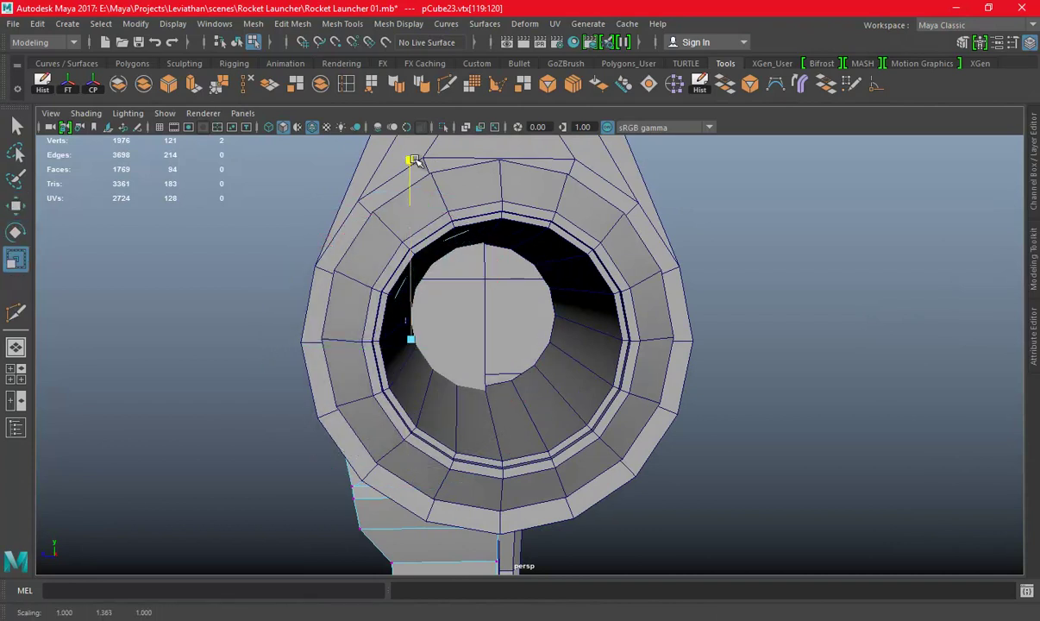
{"action": "key", "text": "w"}
{"action": "mouse_move", "coordinate": [364, 339]}
{"action": "left_mouse_down", "text": "alt"}
{"action": "mouse_move", "coordinate": [524, 305]}
{"action": "mouse_move", "coordinate": [574, 318]}
{"action": "left_mouse_up", "text": "alt"}
{"action": "mouse_move", "coordinate": [628, 398]}
{"action": "left_mouse_down", "text": "alt"}
{"action": "mouse_move", "coordinate": [501, 311]}
{"action": "mouse_move", "coordinate": [631, 352]}
{"action": "mouse_move", "coordinate": [483, 363]}
{"action": "mouse_move", "coordinate": [413, 331]}
{"action": "mouse_move", "coordinate": [441, 353]}
{"action": "mouse_move", "coordinate": [423, 319]}
{"action": "left_mouse_up", "text": "alt"}
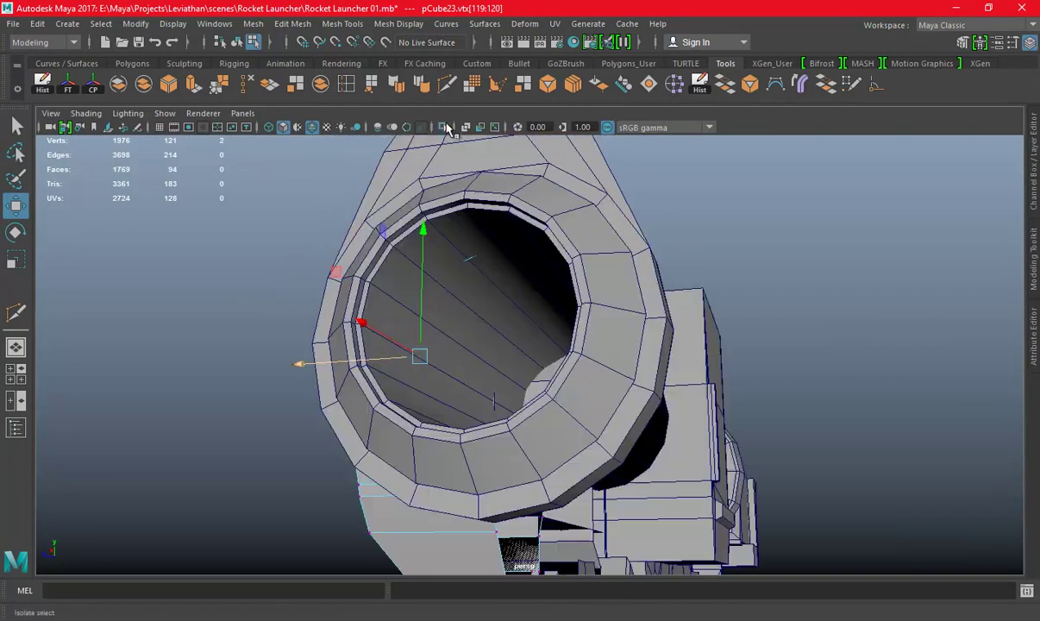
{"action": "left_click_drag", "start_coordinate": [263, 285], "coordinate": [463, 266], "text": "alt"}
{"action": "right_click_drag", "start_coordinate": [463, 199], "coordinate": [533, 158]}
{"action": "mouse_move", "coordinate": [534, 158]}
{"action": "left_mouse_down", "text": "alt"}
{"action": "mouse_move", "coordinate": [702, 299]}
{"action": "mouse_move", "coordinate": [584, 248]}
{"action": "mouse_move", "coordinate": [499, 251]}
{"action": "left_mouse_up", "text": "alt"}
Select the inner ring of faces on the barrel cylinder pCylinder4 and adjust it slightly
{"action": "left_click", "coordinate": [487, 262]}
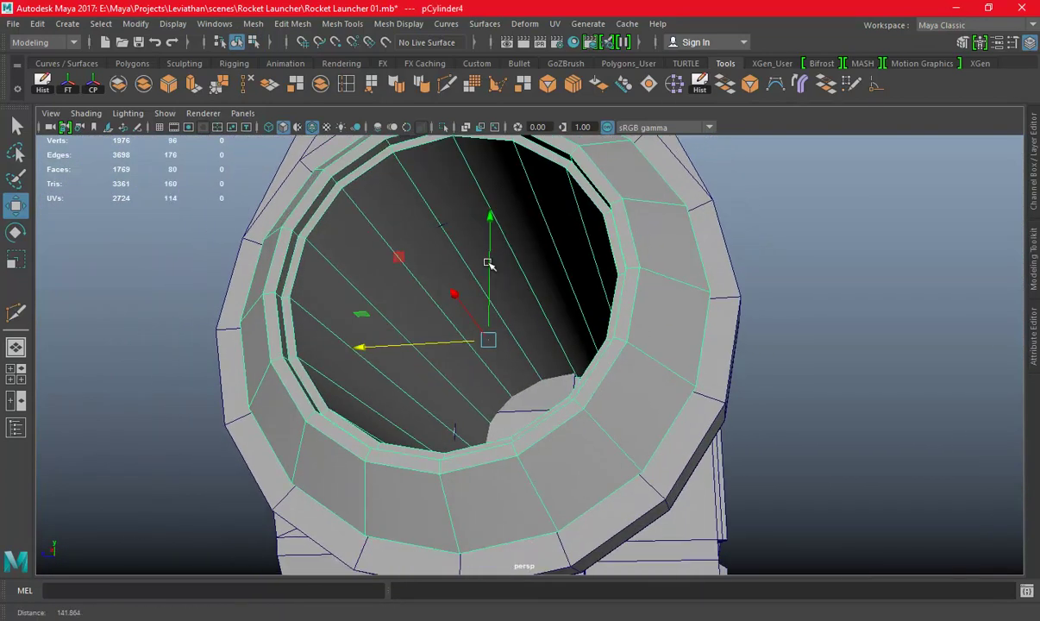
{"action": "key", "text": "F11"}
{"action": "double_click", "coordinate": [421, 228]}
{"action": "mouse_move", "coordinate": [420, 228]}
{"action": "left_mouse_down", "text": "alt"}
{"action": "mouse_move", "coordinate": [503, 304]}
{"action": "mouse_move", "coordinate": [511, 342]}
{"action": "mouse_move", "coordinate": [440, 304]}
{"action": "mouse_move", "coordinate": [441, 330]}
{"action": "mouse_move", "coordinate": [497, 340]}
{"action": "mouse_move", "coordinate": [448, 331]}
{"action": "mouse_move", "coordinate": [409, 343]}
{"action": "left_mouse_up", "text": "alt"}
{"action": "key", "text": "e"}
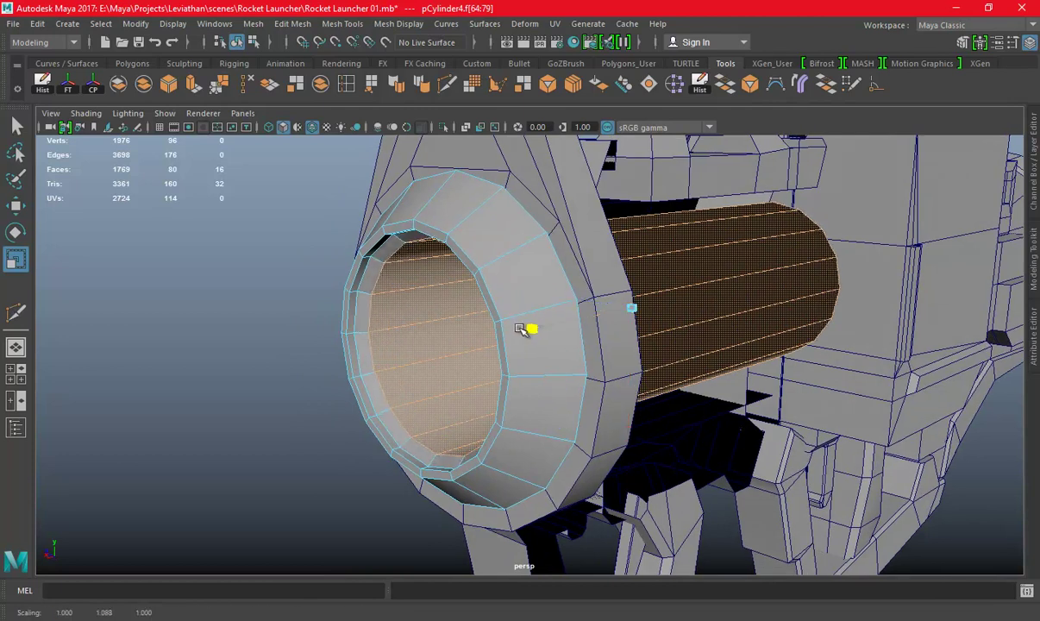
{"action": "left_click_drag", "start_coordinate": [518, 329], "coordinate": [561, 287], "text": "alt"}
Select pCube23 and switch to the front view over the concept sketch
{"action": "right_click_drag", "start_coordinate": [441, 231], "coordinate": [539, 289]}
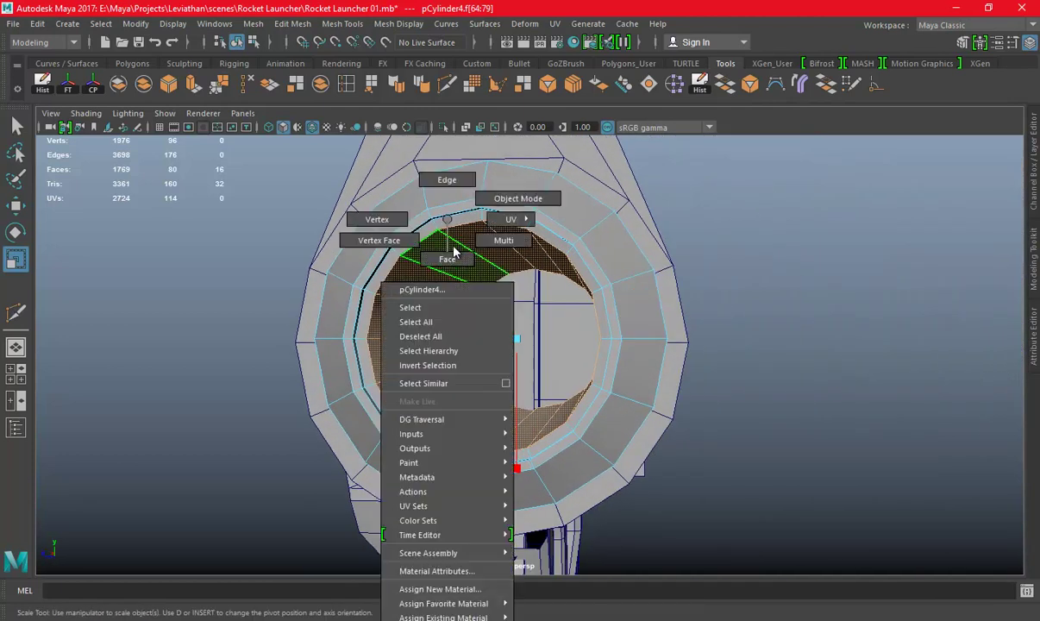
{"action": "mouse_move", "coordinate": [539, 289]}
{"action": "left_mouse_down", "text": "alt"}
{"action": "mouse_move", "coordinate": [672, 290]}
{"action": "mouse_move", "coordinate": [615, 308]}
{"action": "mouse_move", "coordinate": [571, 297]}
{"action": "mouse_move", "coordinate": [603, 317]}
{"action": "left_mouse_up", "text": "alt"}
{"action": "left_click", "coordinate": [571, 298]}
{"action": "key", "text": "space"}
{"action": "key", "text": "space"}
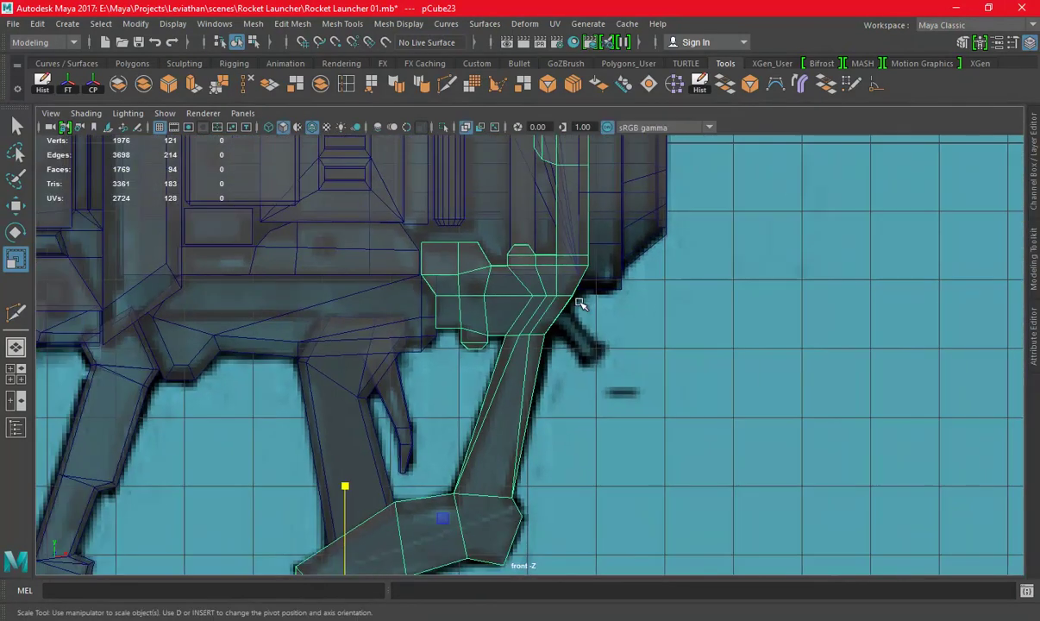
Select pCube23's front vertices beside the muzzle ring and prepare to move them outward
{"action": "scroll", "coordinate": [573, 433], "scroll_direction": "down", "scroll_amount": 2}
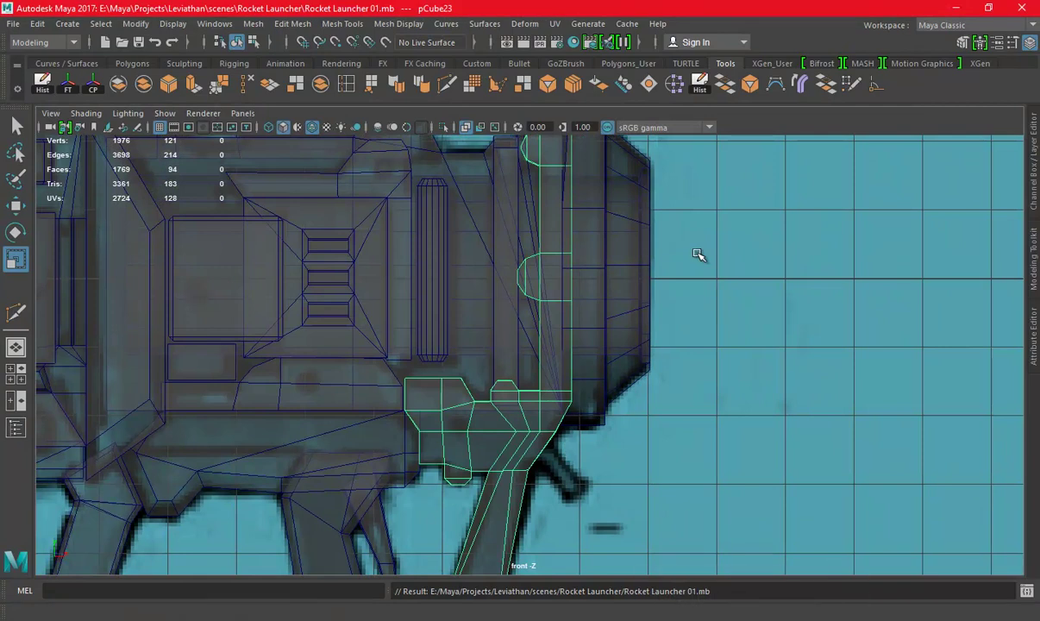
{"action": "middle_click_drag", "start_coordinate": [698, 252], "coordinate": [745, 229], "text": "alt"}
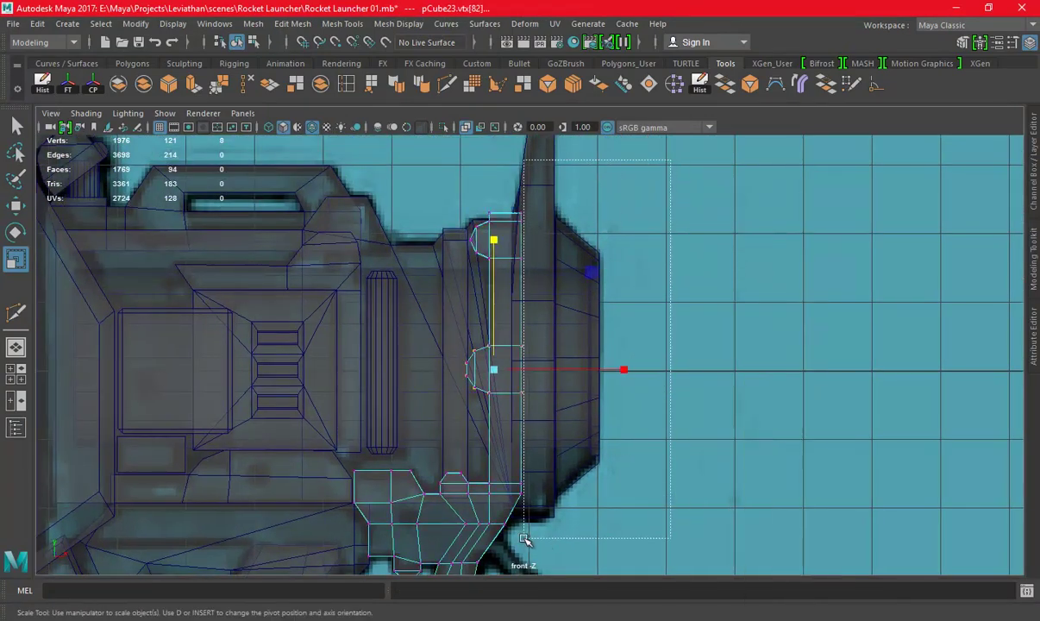
{"action": "left_click_drag", "start_coordinate": [523, 539], "coordinate": [523, 539]}
{"action": "key", "text": "space"}
{"action": "left_click_drag", "start_coordinate": [655, 251], "coordinate": [681, 382], "text": "alt"}
{"action": "key", "text": "w"}
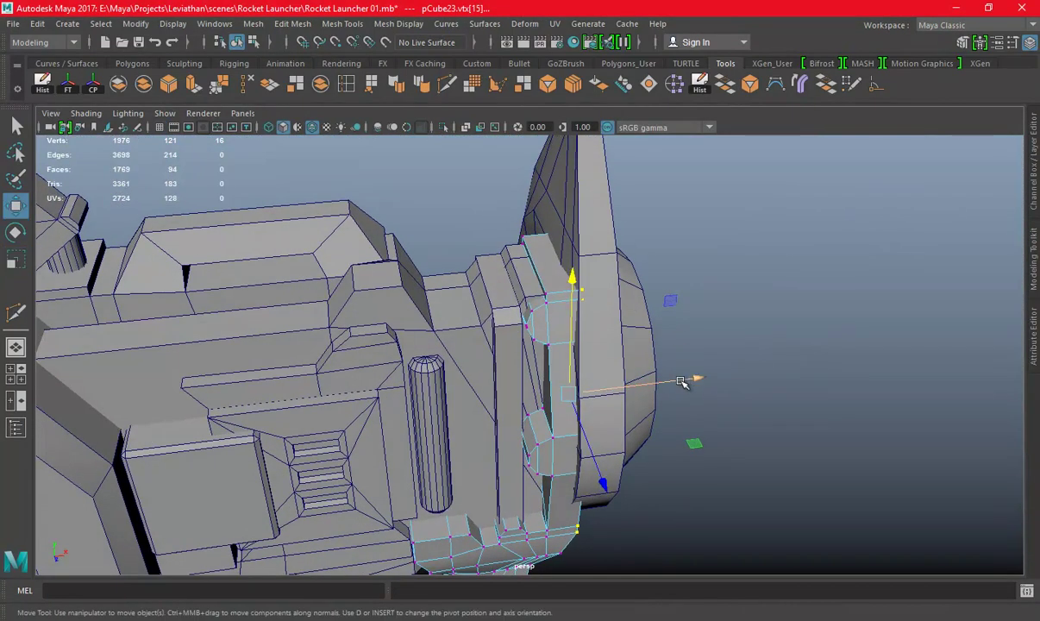
{"action": "key", "text": "r"}
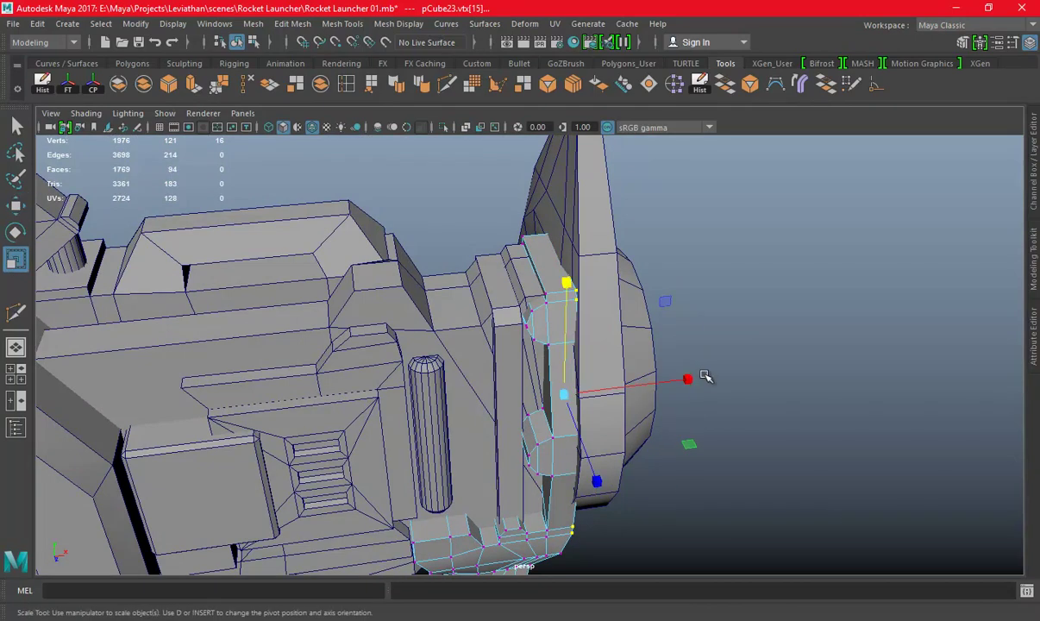
{"action": "key", "text": "w"}
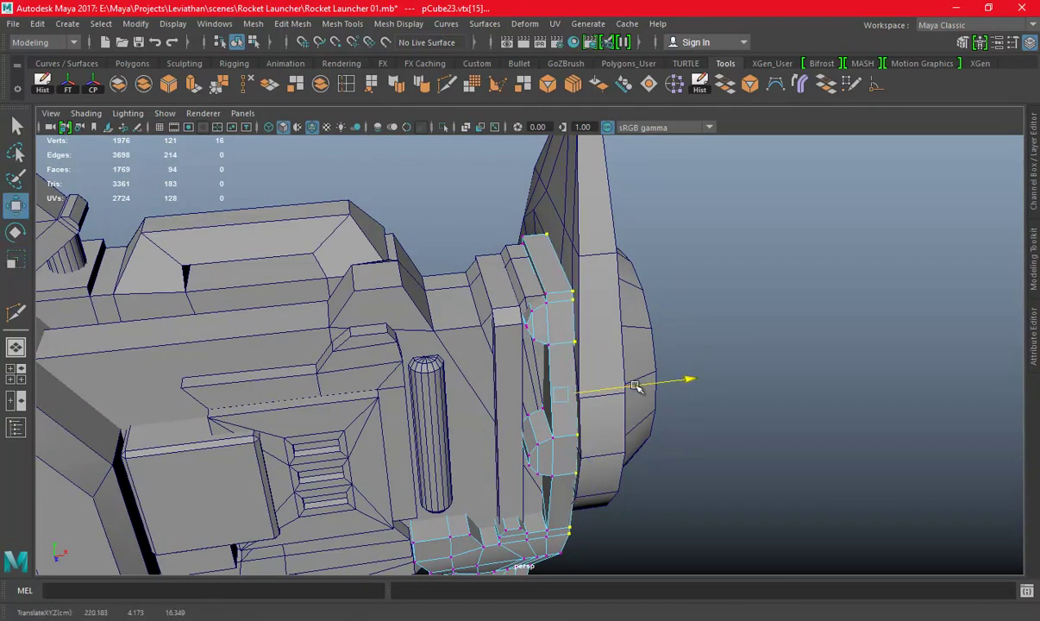
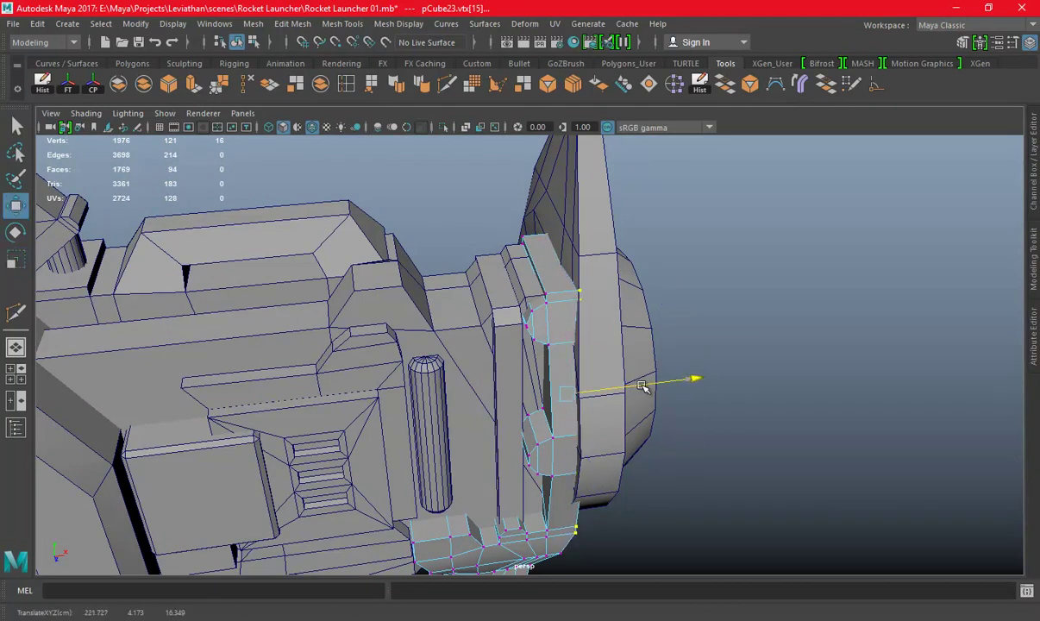
Return to Object Mode and save the Rocket Launcher 01 scene with Ctrl+S
{"action": "right_click_drag", "start_coordinate": [556, 305], "coordinate": [622, 197]}
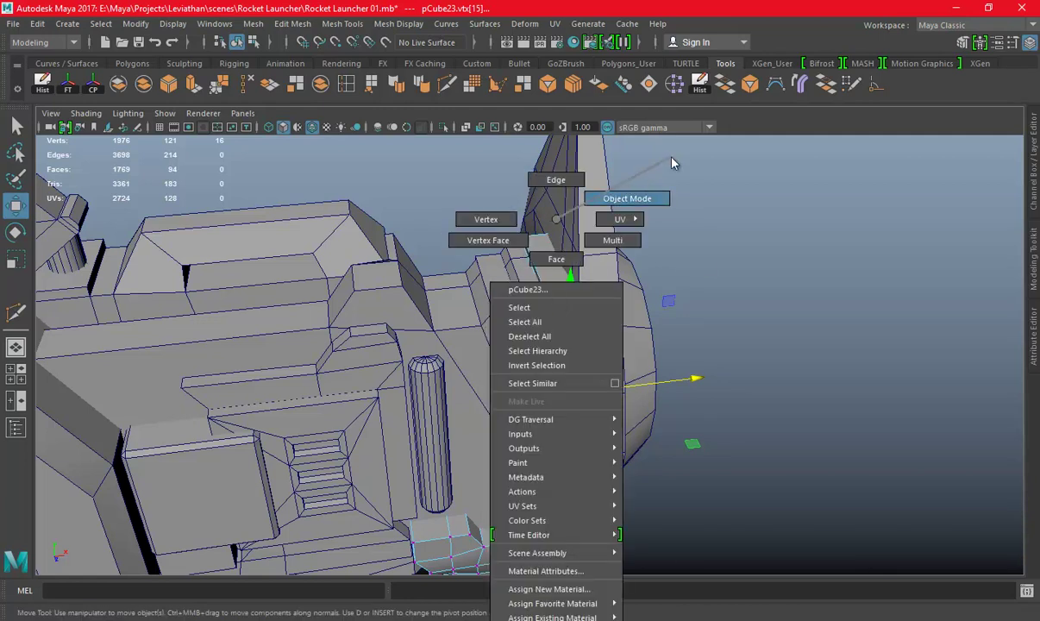
{"action": "mouse_move", "coordinate": [817, 348]}
{"action": "left_mouse_down", "text": "alt"}
{"action": "mouse_move", "coordinate": [675, 342]}
{"action": "mouse_move", "coordinate": [600, 325]}
{"action": "left_mouse_up", "text": "alt"}
{"action": "key", "text": "ctrl+s"}
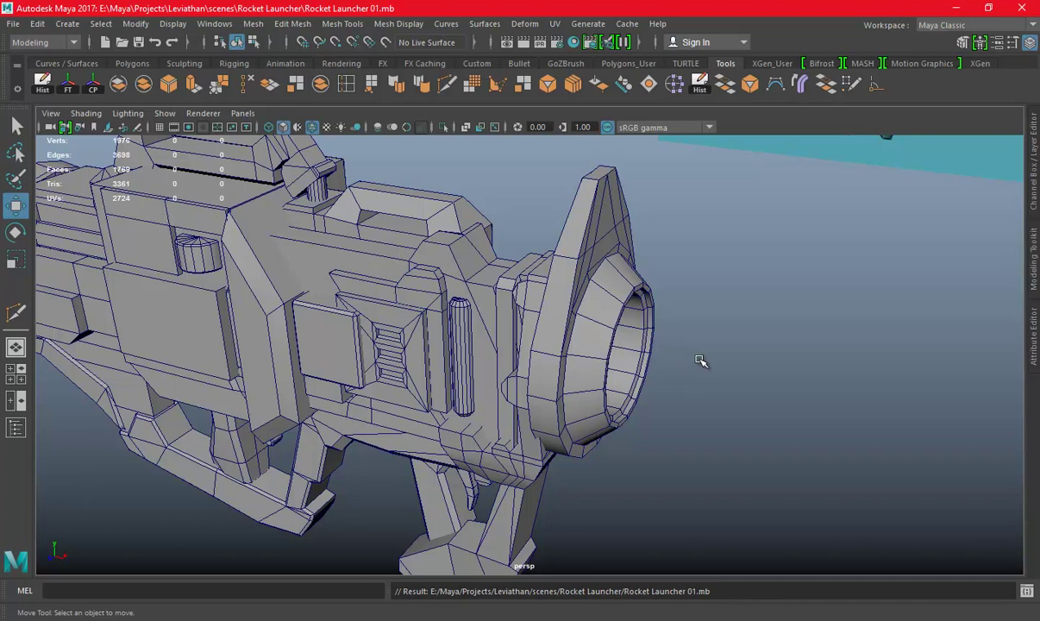
Inspect the launcher from the barrel, top, low, three-quarter and opposite sides
{"action": "left_click_drag", "start_coordinate": [739, 370], "coordinate": [606, 328], "text": "alt"}
{"action": "mouse_move", "coordinate": [525, 335]}
{"action": "left_mouse_down", "text": "alt"}
{"action": "mouse_move", "coordinate": [604, 328]}
{"action": "mouse_move", "coordinate": [552, 285]}
{"action": "mouse_move", "coordinate": [597, 350]}
{"action": "mouse_move", "coordinate": [685, 302]}
{"action": "mouse_move", "coordinate": [974, 267]}
{"action": "mouse_move", "coordinate": [583, 308]}
{"action": "mouse_move", "coordinate": [735, 333]}
{"action": "mouse_move", "coordinate": [320, 324]}
{"action": "mouse_move", "coordinate": [458, 328]}
{"action": "mouse_move", "coordinate": [411, 308]}
{"action": "left_mouse_up", "text": "alt"}
{"action": "left_click", "coordinate": [518, 263]}
{"action": "mouse_move", "coordinate": [512, 322]}
{"action": "left_mouse_down", "text": "alt"}
{"action": "mouse_move", "coordinate": [571, 447]}
{"action": "mouse_move", "coordinate": [639, 429]}
{"action": "mouse_move", "coordinate": [473, 418]}
{"action": "mouse_move", "coordinate": [613, 401]}
{"action": "left_mouse_up", "text": "alt"}
{"action": "left_click", "coordinate": [571, 447]}
{"action": "mouse_move", "coordinate": [681, 397]}
{"action": "left_mouse_down", "text": "alt"}
{"action": "mouse_move", "coordinate": [556, 304]}
{"action": "mouse_move", "coordinate": [682, 368]}
{"action": "left_mouse_up", "text": "alt"}
{"action": "left_click", "coordinate": [556, 305]}
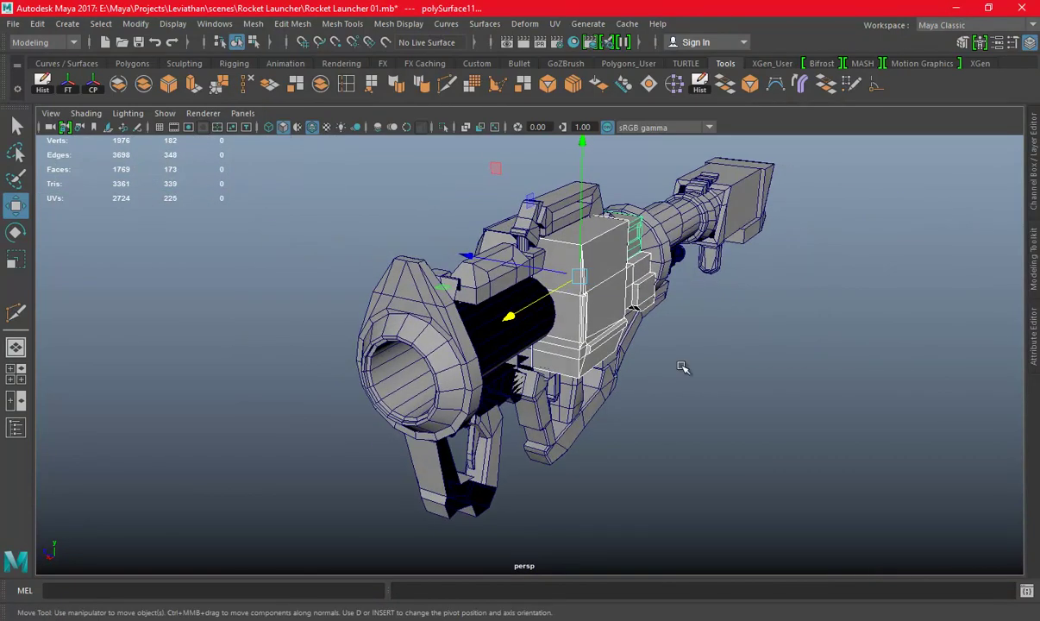
{"action": "left_click_drag", "start_coordinate": [550, 308], "coordinate": [731, 330], "text": "alt"}
Select the muzzle-end side parts in the front view and orbit around the launcher
{"action": "key", "text": "space"}
{"action": "key", "text": "space"}
{"action": "scroll", "coordinate": [327, 250], "scroll_direction": "down", "scroll_amount": 2}
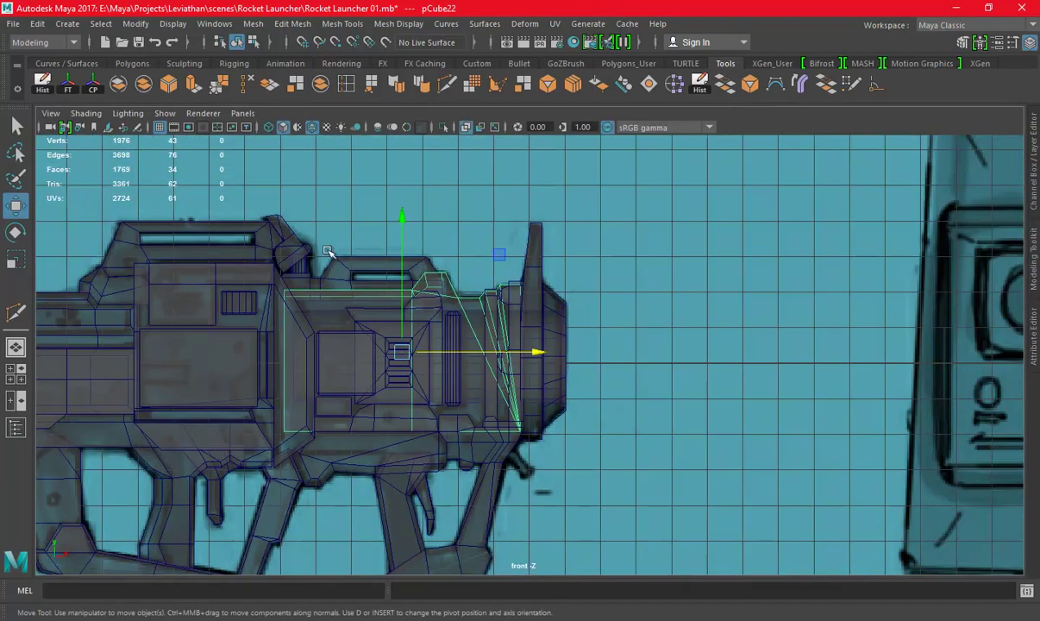
{"action": "left_click_drag", "start_coordinate": [454, 497], "coordinate": [454, 498]}
{"action": "key", "text": "space"}
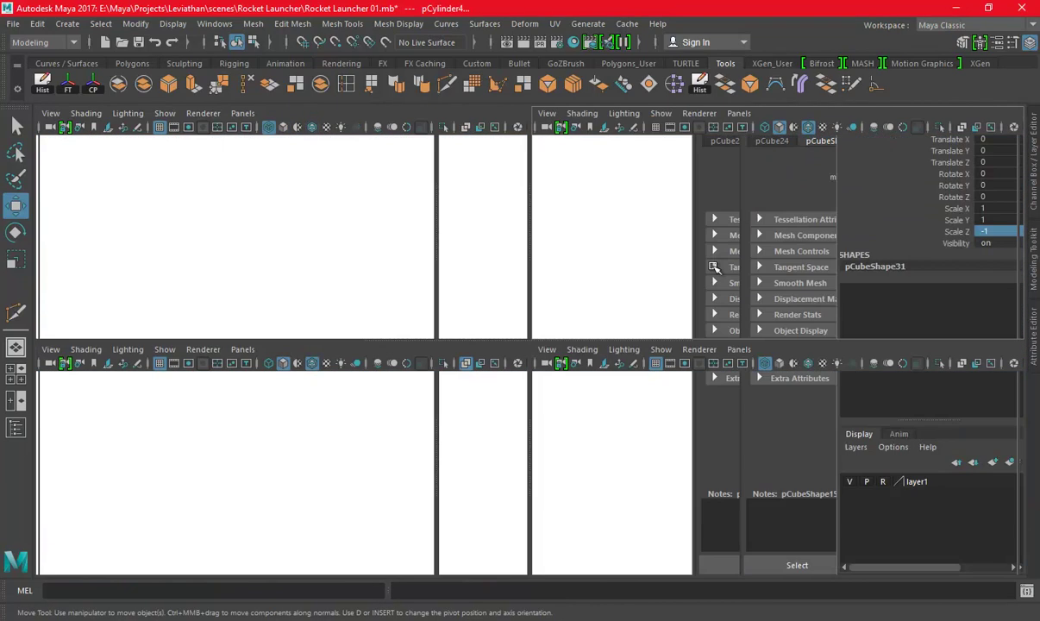
{"action": "key", "text": "space"}
{"action": "left_click_drag", "start_coordinate": [361, 299], "coordinate": [466, 362], "text": "alt"}
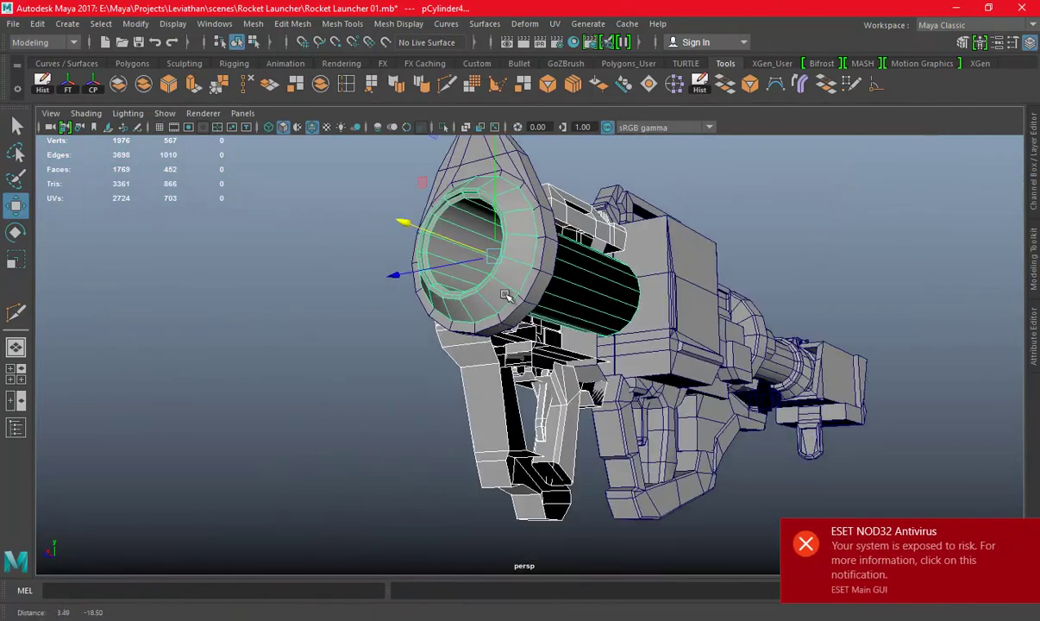
{"action": "scroll", "coordinate": [584, 418], "scroll_direction": "up", "scroll_amount": 5}
{"action": "scroll", "coordinate": [621, 423], "scroll_direction": "down", "scroll_amount": 5}
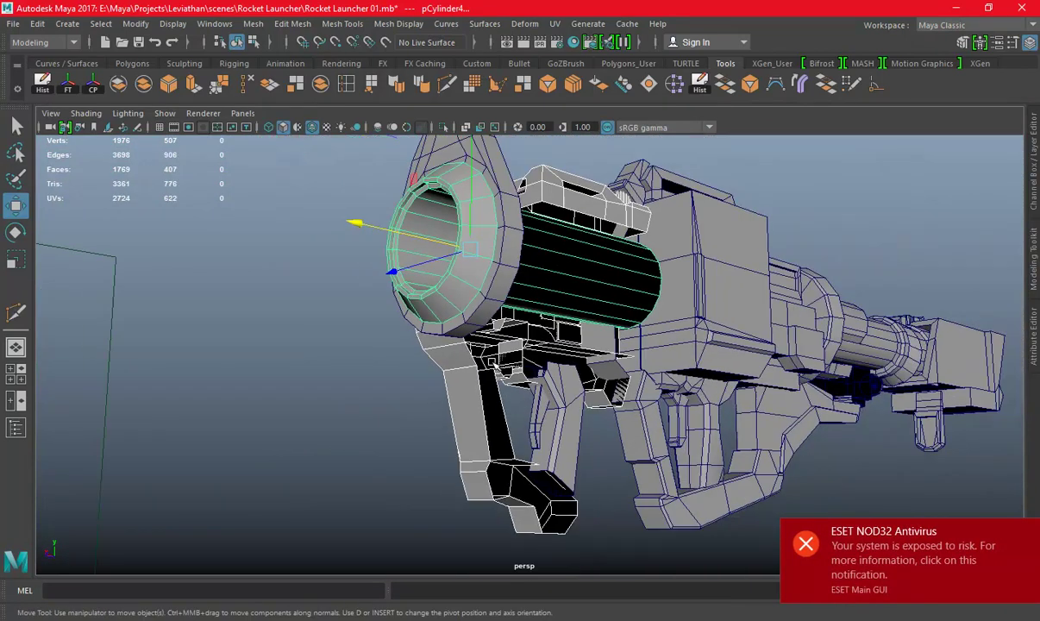
{"action": "left_click_drag", "start_coordinate": [493, 312], "coordinate": [638, 362], "text": "alt"}
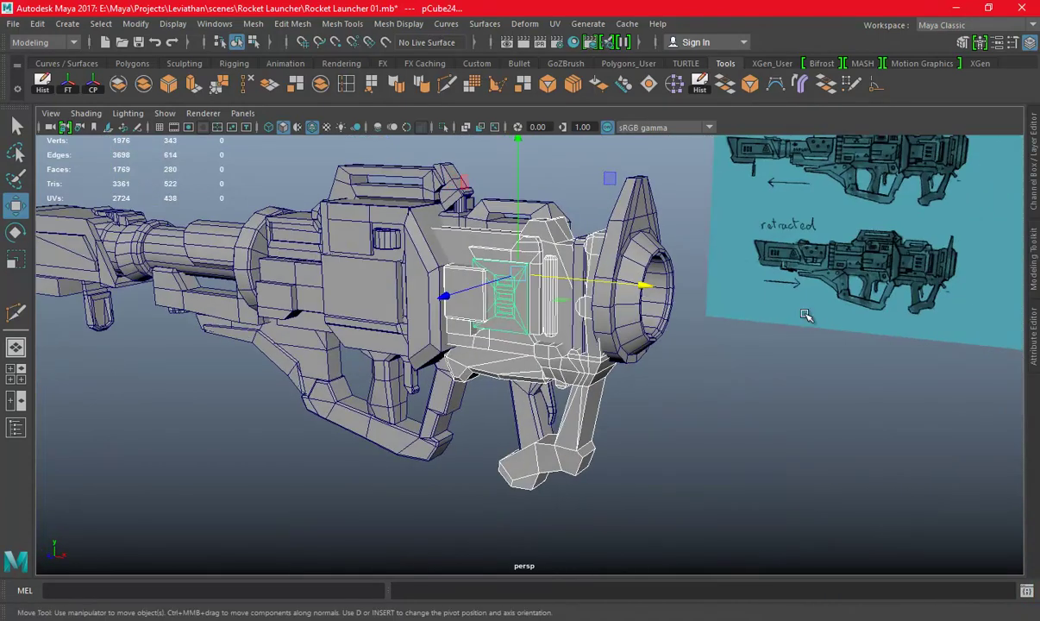
Bring up the reference sketch and frame the front view in the four-view layout
{"action": "left_click", "coordinate": [253, 24]}
{"action": "mouse_move", "coordinate": [483, 259]}
{"action": "left_mouse_down", "text": "alt"}
{"action": "mouse_move", "coordinate": [527, 249]}
{"action": "mouse_move", "coordinate": [580, 262]}
{"action": "mouse_move", "coordinate": [551, 250]}
{"action": "left_mouse_up", "text": "alt"}
{"action": "key", "text": "space"}
{"action": "key", "text": "space"}
{"action": "mouse_move", "coordinate": [252, 246]}
{"action": "middle_mouse_down", "text": "alt"}
{"action": "mouse_move", "coordinate": [293, 284]}
{"action": "mouse_move", "coordinate": [341, 233]}
{"action": "middle_mouse_up", "text": "alt"}
{"action": "key", "text": "space"}
{"action": "key", "text": "space"}
{"action": "scroll", "coordinate": [336, 259], "scroll_direction": "down", "scroll_amount": 2}
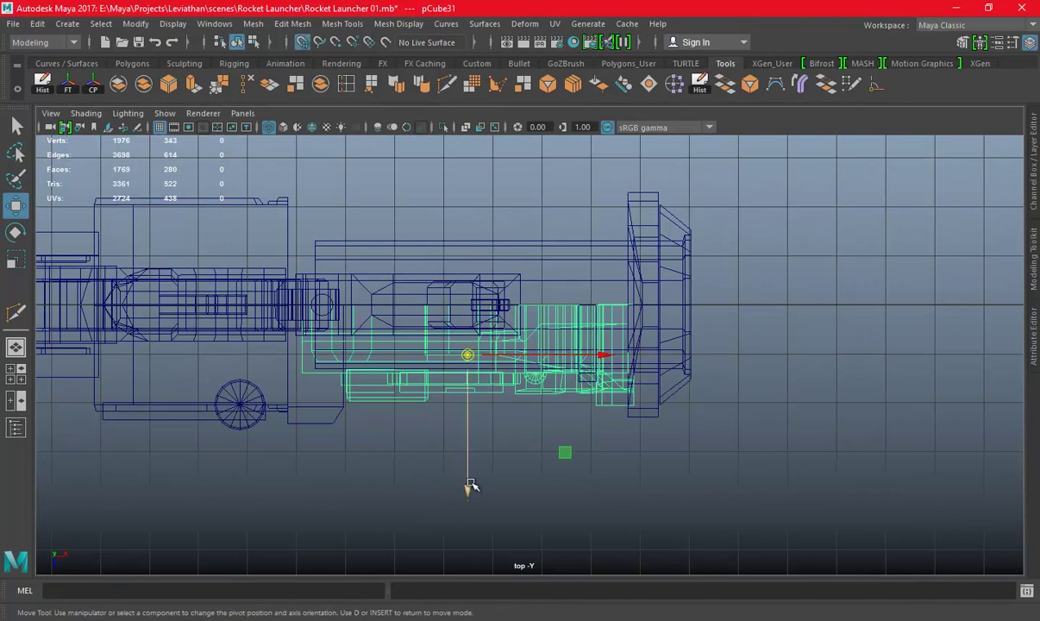
{"action": "scroll", "coordinate": [503, 311], "scroll_direction": "down", "scroll_amount": 1}
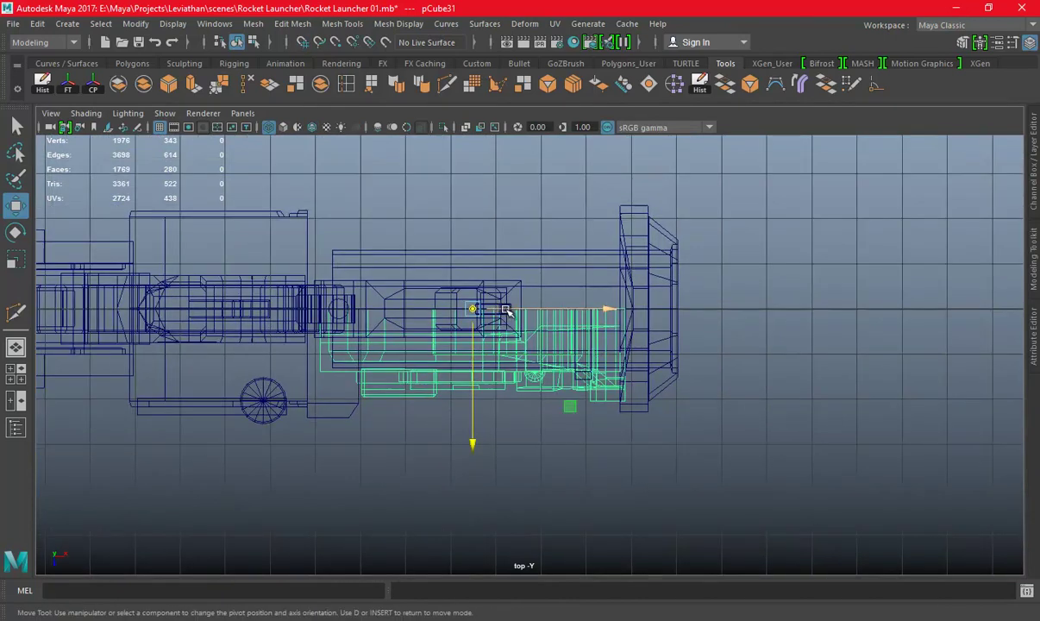
Delete the side parts' construction history and mirror the copy with Scale Z -1
{"action": "left_click", "coordinate": [1036, 142]}
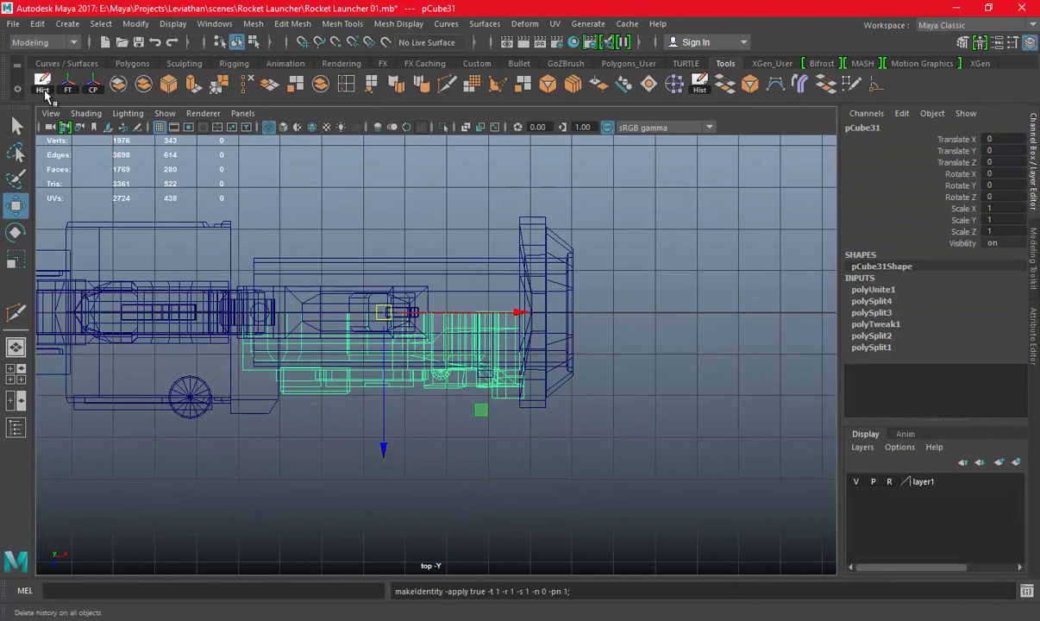
{"action": "left_click", "coordinate": [42, 84]}
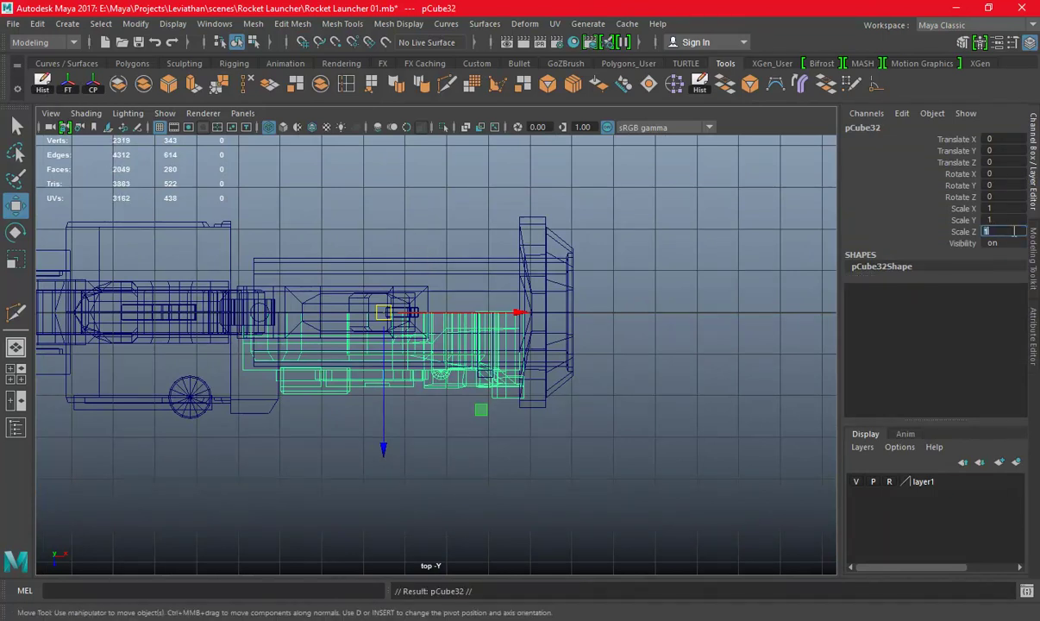
{"action": "type", "text": "-1"}
{"action": "key", "text": "Return"}
Orbit around the launcher in perspective to check the mirrored copy from above
{"action": "key", "text": "space"}
{"action": "key", "text": "space"}
{"action": "mouse_move", "coordinate": [603, 311]}
{"action": "left_mouse_down", "text": "alt"}
{"action": "mouse_move", "coordinate": [646, 305]}
{"action": "mouse_move", "coordinate": [514, 383]}
{"action": "mouse_move", "coordinate": [566, 342]}
{"action": "mouse_move", "coordinate": [622, 328]}
{"action": "mouse_move", "coordinate": [499, 372]}
{"action": "left_mouse_up", "text": "alt"}
{"action": "scroll", "coordinate": [607, 334], "scroll_direction": "up", "scroll_amount": 3}
{"action": "left_click", "coordinate": [501, 206]}
{"action": "mouse_move", "coordinate": [502, 205]}
{"action": "left_mouse_down", "text": "alt"}
{"action": "mouse_move", "coordinate": [493, 313]}
{"action": "mouse_move", "coordinate": [464, 299]}
{"action": "left_mouse_up", "text": "alt"}
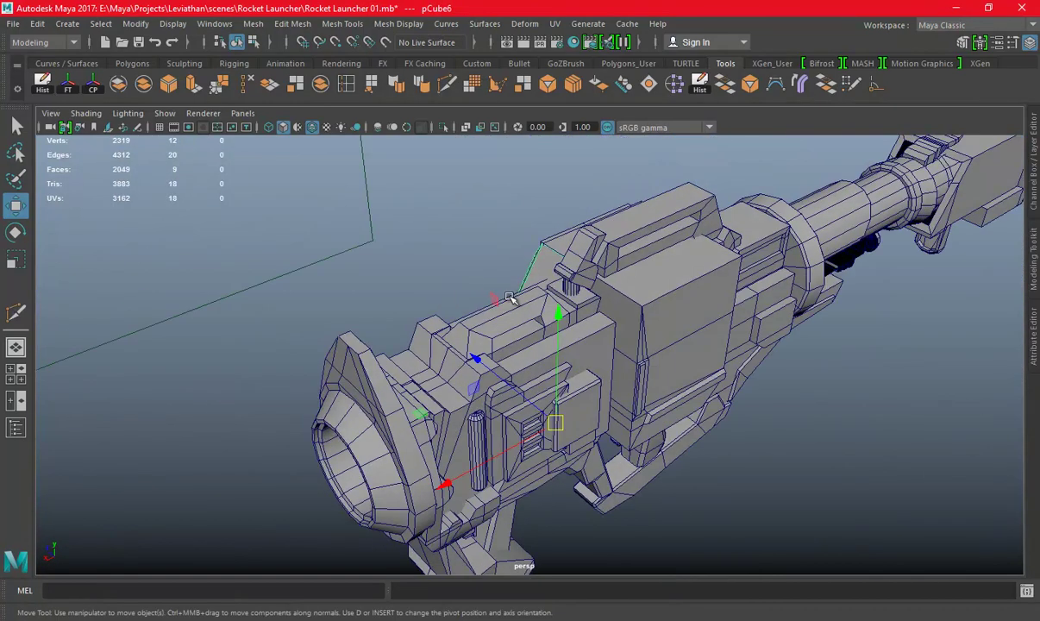
Check the top part's channels, then select the boxy block on the side
{"action": "left_click", "coordinate": [1035, 188]}
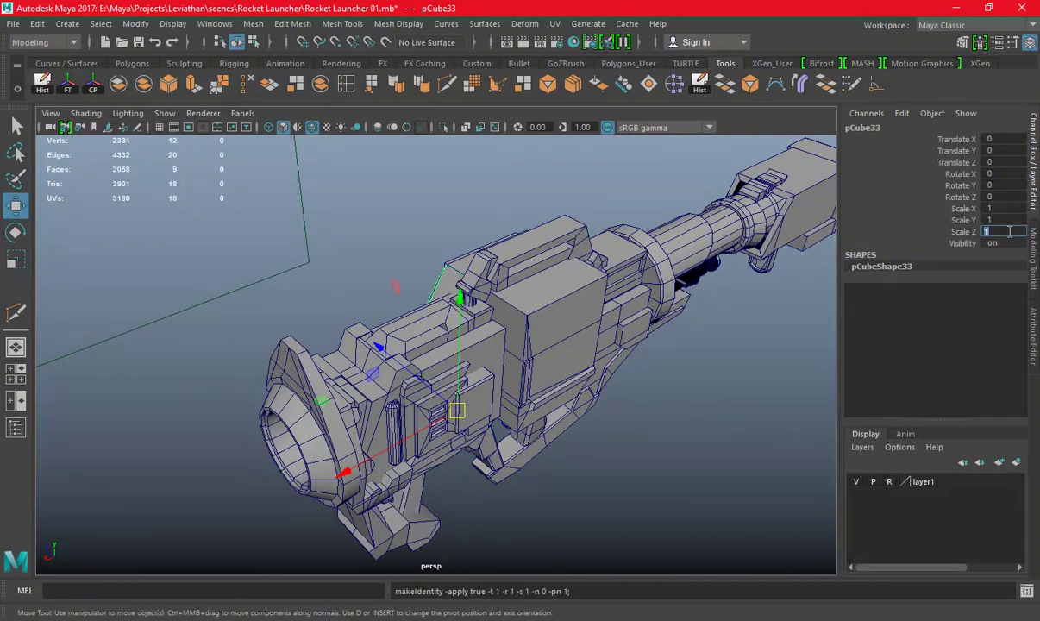
{"action": "type", "text": "-1"}
{"action": "left_click", "coordinate": [1034, 172]}
{"action": "mouse_move", "coordinate": [604, 345]}
{"action": "left_mouse_down", "text": "alt"}
{"action": "mouse_move", "coordinate": [801, 379]}
{"action": "mouse_move", "coordinate": [525, 299]}
{"action": "mouse_move", "coordinate": [663, 310]}
{"action": "mouse_move", "coordinate": [641, 309]}
{"action": "mouse_move", "coordinate": [731, 341]}
{"action": "mouse_move", "coordinate": [734, 360]}
{"action": "mouse_move", "coordinate": [720, 329]}
{"action": "mouse_move", "coordinate": [621, 371]}
{"action": "mouse_move", "coordinate": [511, 274]}
{"action": "left_mouse_up", "text": "alt"}
{"action": "left_click", "coordinate": [801, 378]}
{"action": "left_click", "coordinate": [511, 308]}
Isolate the boxy side block to inspect it, then show the whole launcher again
{"action": "scroll", "coordinate": [511, 308], "scroll_direction": "up", "scroll_amount": 1}
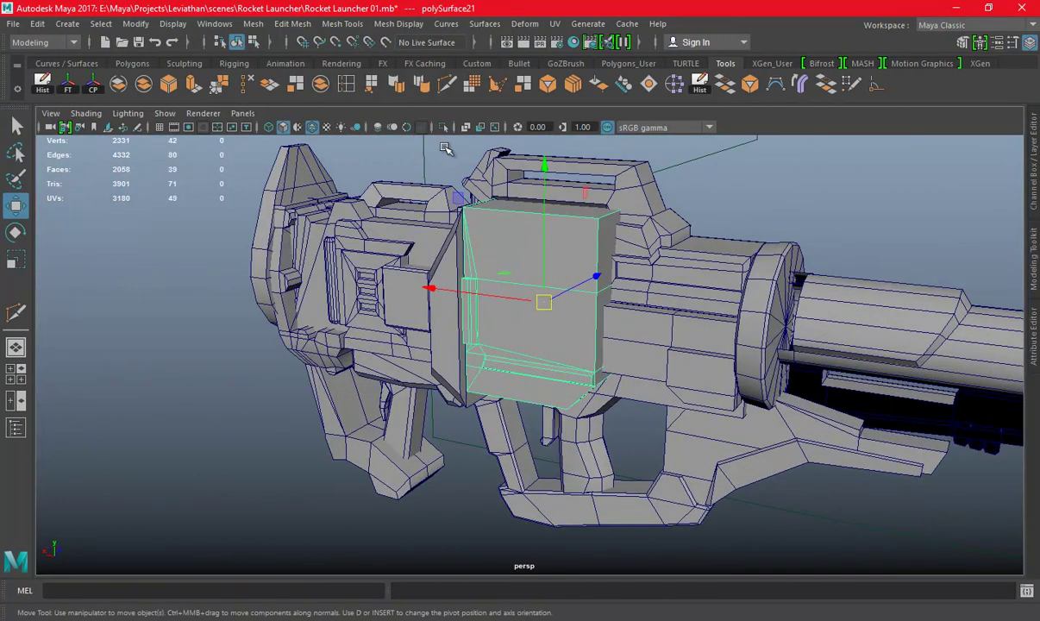
{"action": "left_click", "coordinate": [444, 128]}
{"action": "mouse_move", "coordinate": [615, 255]}
{"action": "left_mouse_down", "text": "alt"}
{"action": "mouse_move", "coordinate": [703, 259]}
{"action": "mouse_move", "coordinate": [618, 347]}
{"action": "left_mouse_up", "text": "alt"}
{"action": "left_click", "coordinate": [445, 127]}
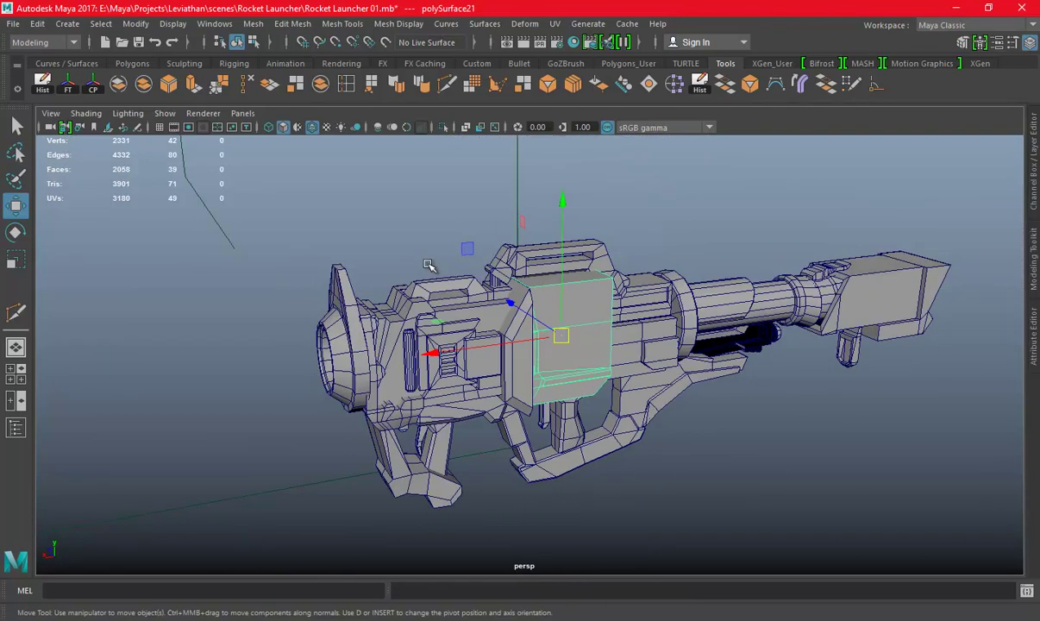
{"action": "left_click_drag", "start_coordinate": [518, 284], "coordinate": [662, 261], "text": "alt"}
Move the block onto the gun in the Reload sketch in the front view
{"action": "key", "text": "space"}
{"action": "key", "text": "space"}
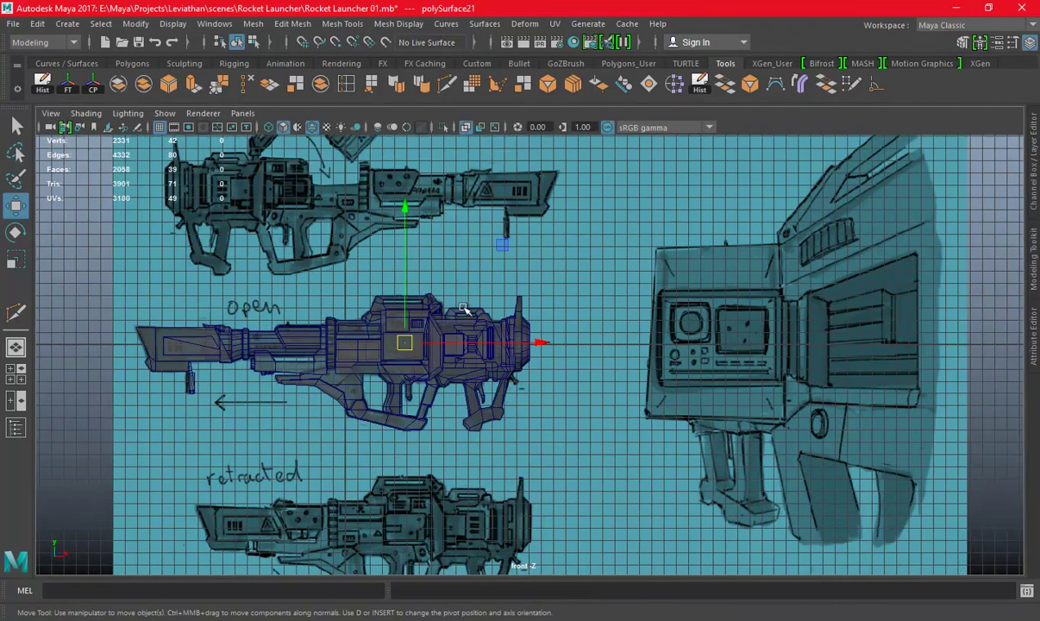
{"action": "middle_click_drag", "start_coordinate": [374, 434], "coordinate": [374, 488], "text": "alt"}
{"action": "left_click", "coordinate": [1032, 149]}
{"action": "left_click", "coordinate": [1032, 148]}
{"action": "scroll", "coordinate": [466, 382], "scroll_direction": "up", "scroll_amount": 1}
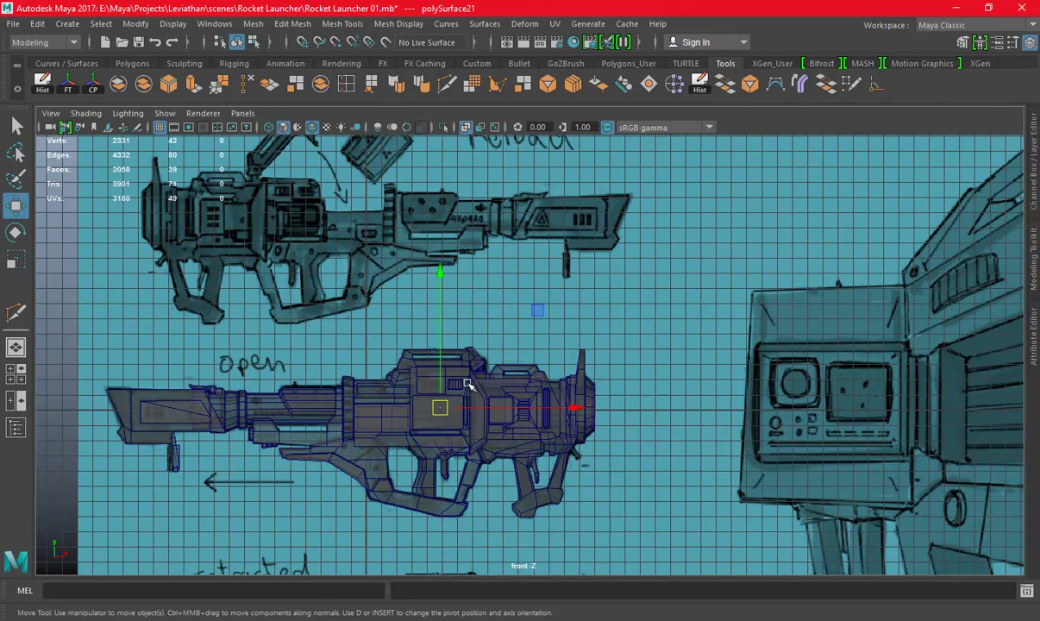
{"action": "left_click_drag", "start_coordinate": [418, 353], "coordinate": [204, 213]}
{"action": "right_click_drag", "start_coordinate": [399, 289], "coordinate": [474, 247], "text": "alt"}
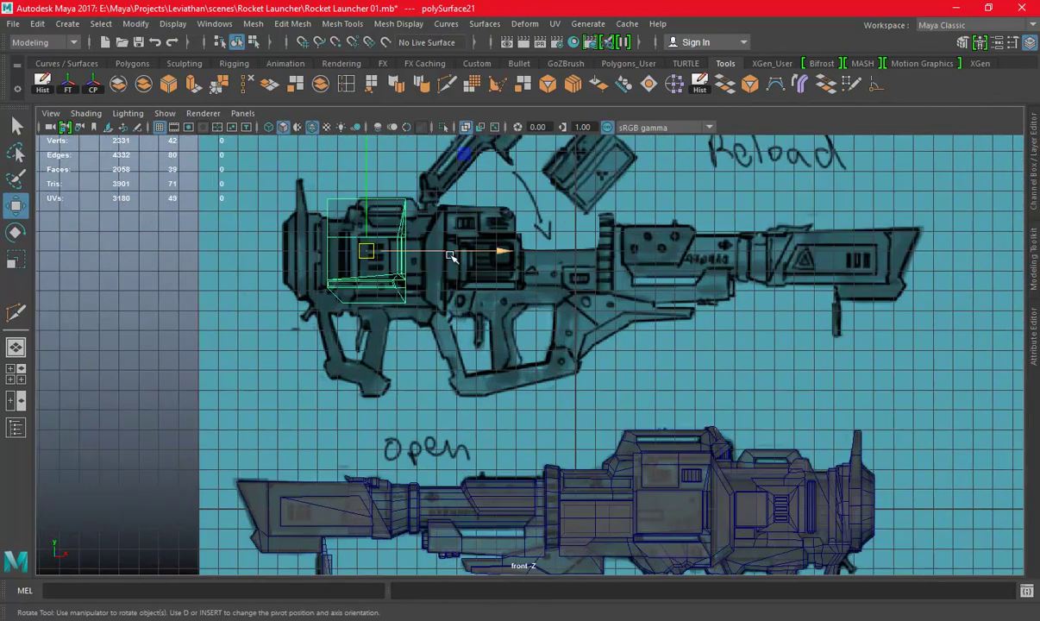
Rotate the block -180 degrees in Y and slide it right along the gun
{"action": "key", "text": "e"}
{"action": "left_click_drag", "start_coordinate": [473, 248], "coordinate": [269, 257]}
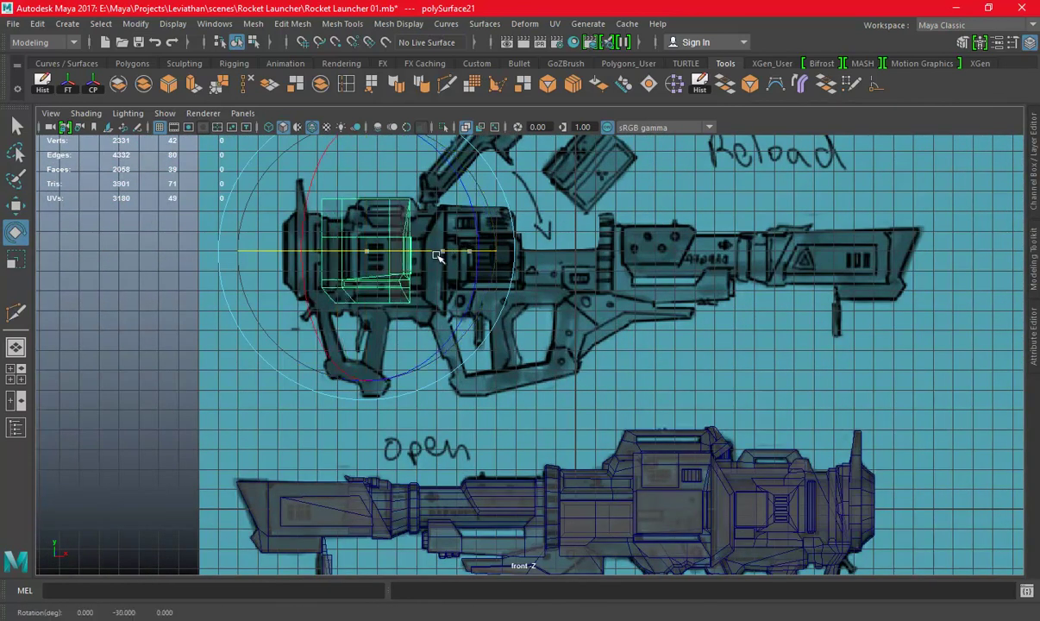
{"action": "right_click_drag", "start_coordinate": [269, 257], "coordinate": [413, 242], "text": "alt"}
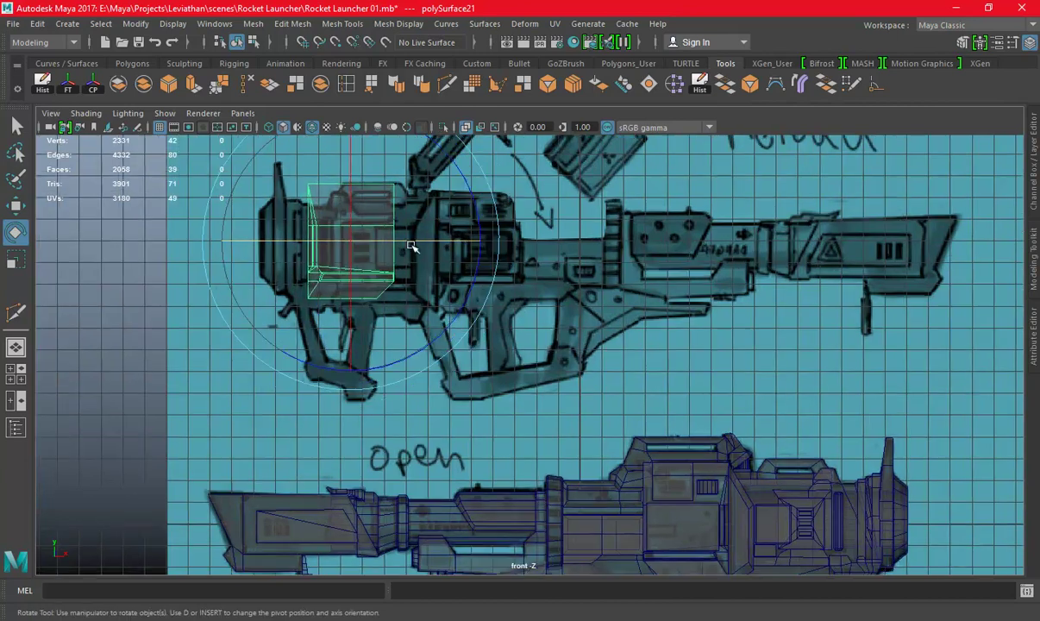
{"action": "key", "text": "w"}
{"action": "mouse_move", "coordinate": [433, 244]}
{"action": "left_mouse_down"}
{"action": "mouse_move", "coordinate": [589, 250]}
{"action": "mouse_move", "coordinate": [452, 253]}
{"action": "left_mouse_up"}
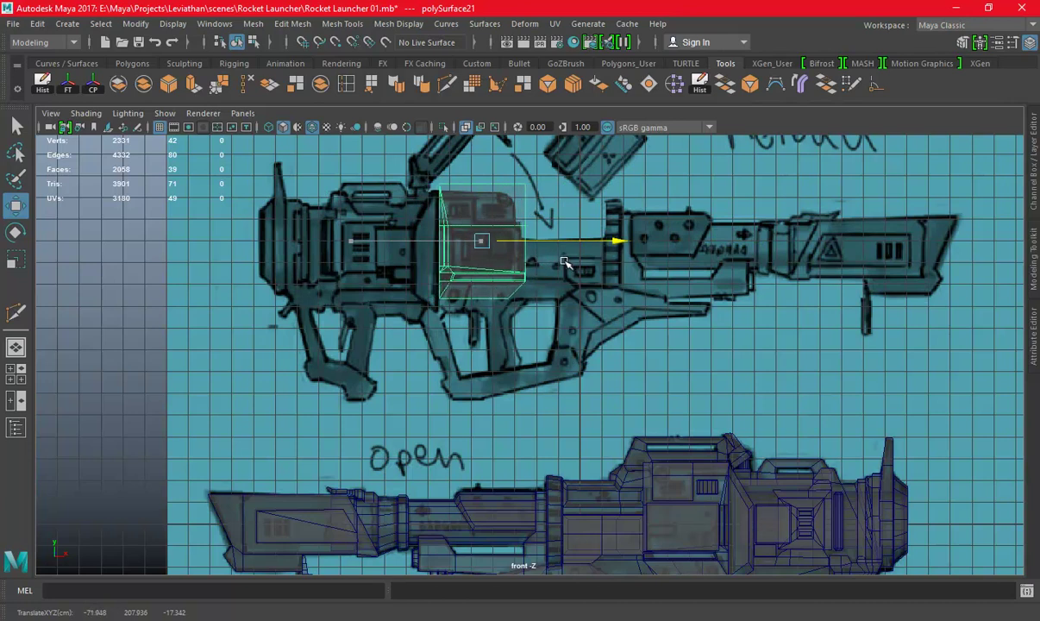
Nudge the block along X to match the sketched receiver section
{"action": "mouse_move", "coordinate": [668, 276]}
{"action": "right_mouse_down", "text": "alt"}
{"action": "mouse_move", "coordinate": [549, 245]}
{"action": "mouse_move", "coordinate": [661, 319]}
{"action": "right_mouse_up", "text": "alt"}
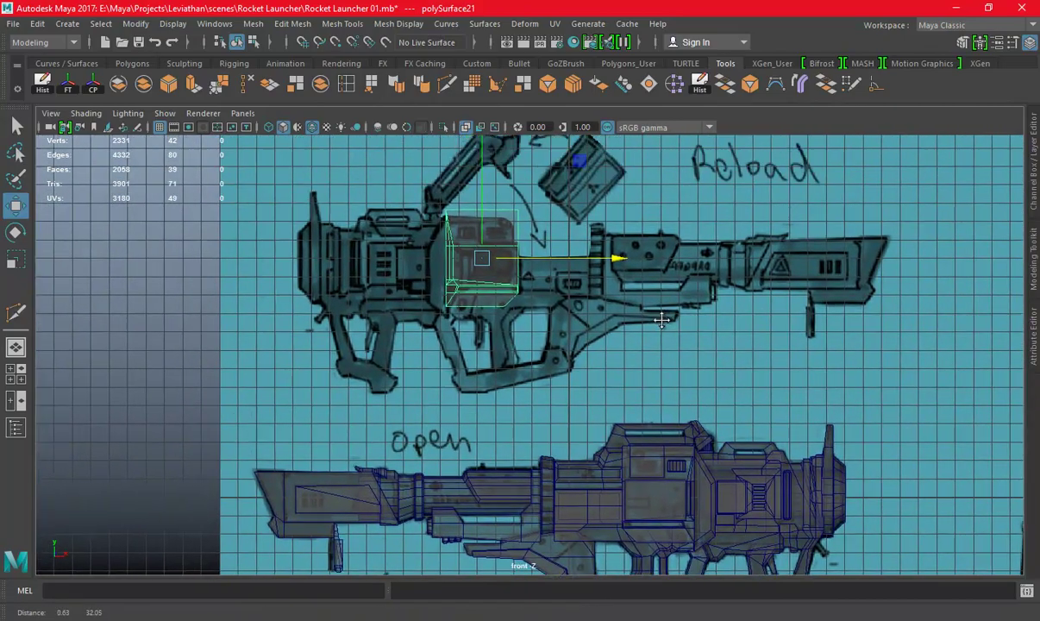
{"action": "middle_click_drag", "start_coordinate": [661, 319], "coordinate": [608, 334], "text": "alt"}
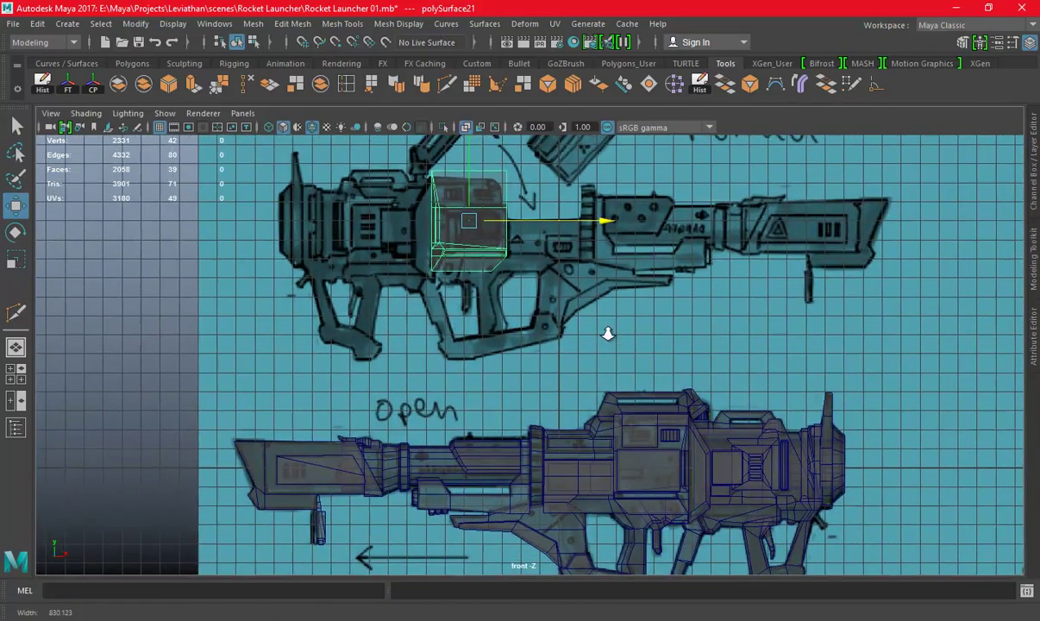
{"action": "right_click_drag", "start_coordinate": [608, 333], "coordinate": [569, 344], "text": "alt"}
{"action": "mouse_move", "coordinate": [569, 345]}
{"action": "middle_mouse_down", "text": "alt"}
{"action": "mouse_move", "coordinate": [514, 372]}
{"action": "mouse_move", "coordinate": [580, 379]}
{"action": "mouse_move", "coordinate": [540, 367]}
{"action": "mouse_move", "coordinate": [538, 280]}
{"action": "mouse_move", "coordinate": [613, 337]}
{"action": "mouse_move", "coordinate": [641, 511]}
{"action": "middle_mouse_up", "text": "alt"}
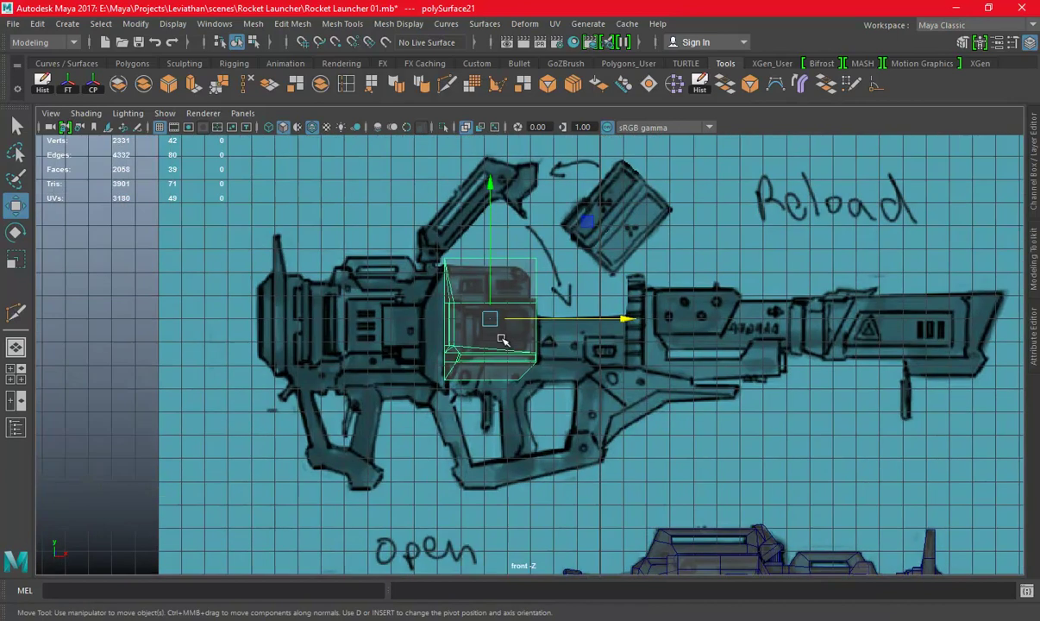
{"action": "right_click_drag", "start_coordinate": [503, 339], "coordinate": [666, 360], "text": "alt"}
{"action": "scroll", "coordinate": [573, 341], "scroll_direction": "up", "scroll_amount": 2}
{"action": "left_click_drag", "start_coordinate": [580, 319], "coordinate": [586, 318]}
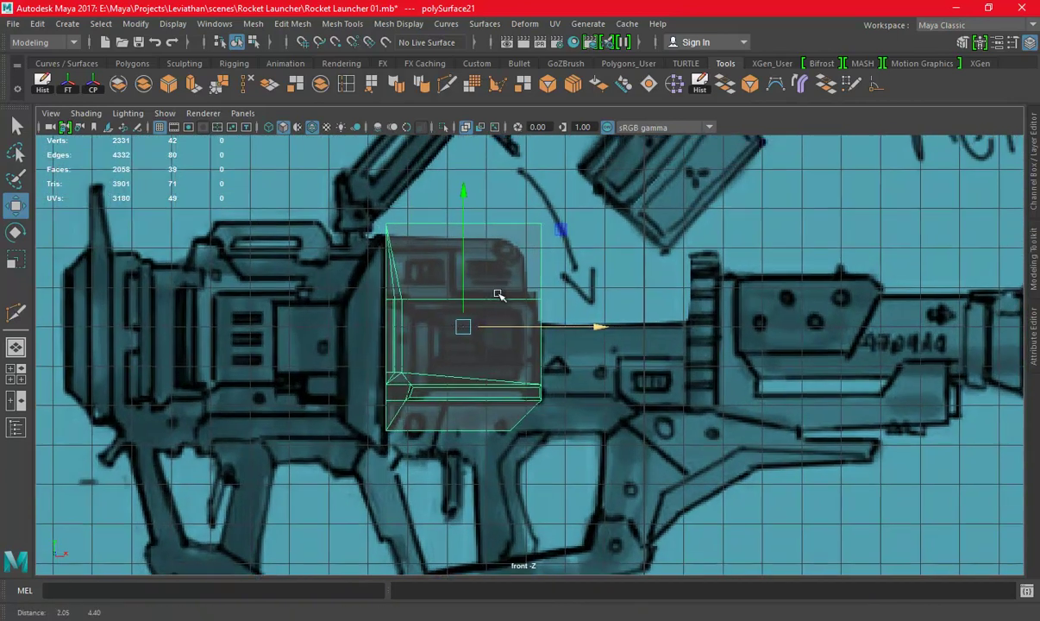
{"action": "right_click_drag", "start_coordinate": [501, 295], "coordinate": [619, 275], "text": "alt"}
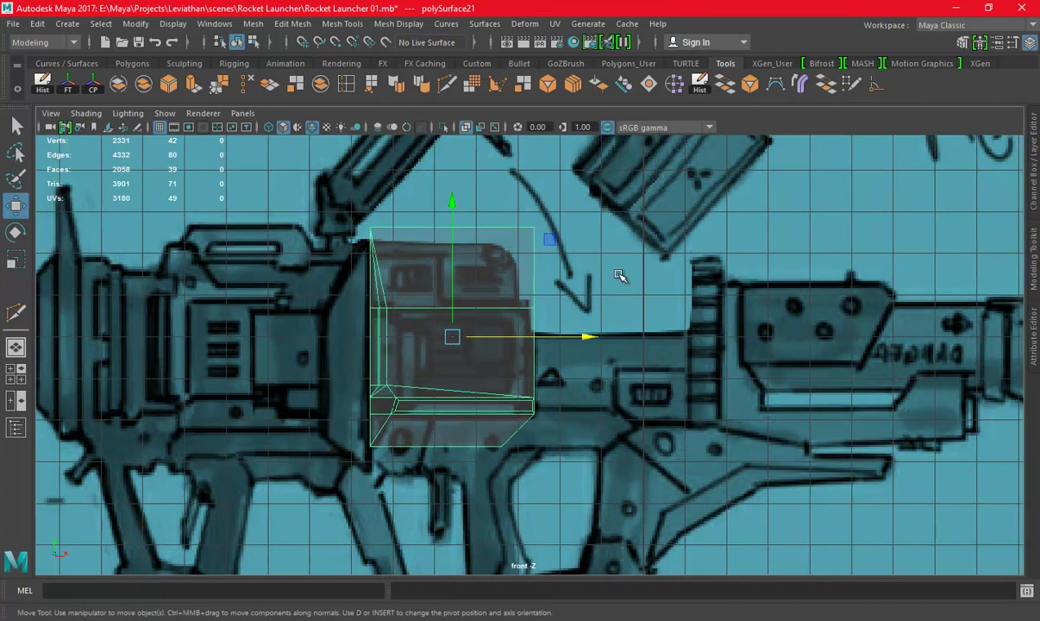
{"action": "scroll", "coordinate": [618, 274], "scroll_direction": "up", "scroll_amount": 1}
{"action": "right_click_drag", "start_coordinate": [580, 218], "coordinate": [659, 197]}
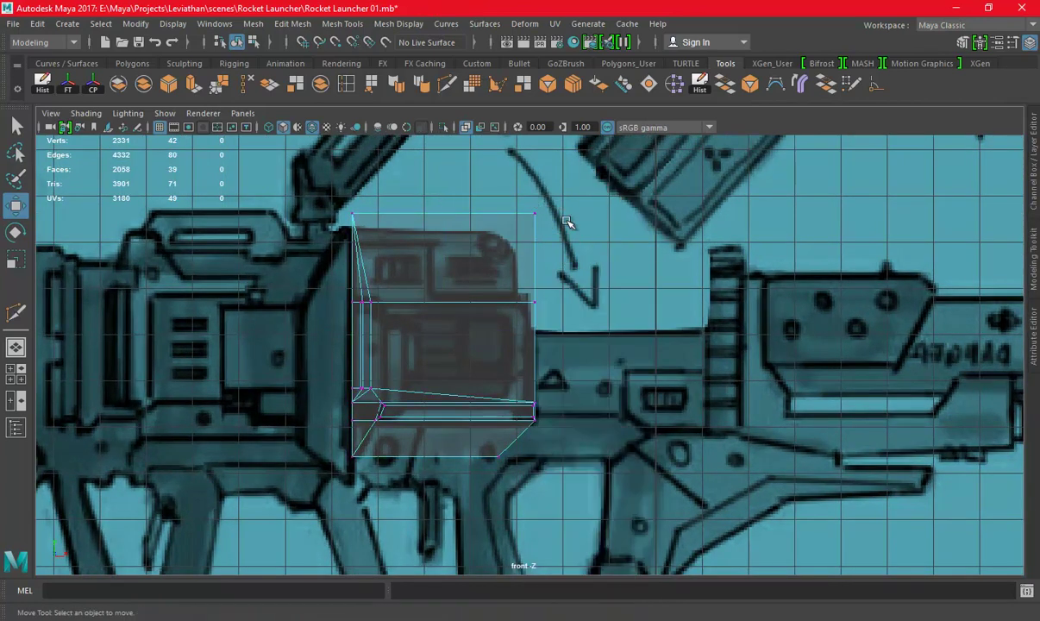
{"action": "key", "text": "space"}
{"action": "key", "text": "space"}
Frame the magazine cap block and delete a stray edge running across it
{"action": "scroll", "coordinate": [346, 342], "scroll_direction": "down", "scroll_amount": 5}
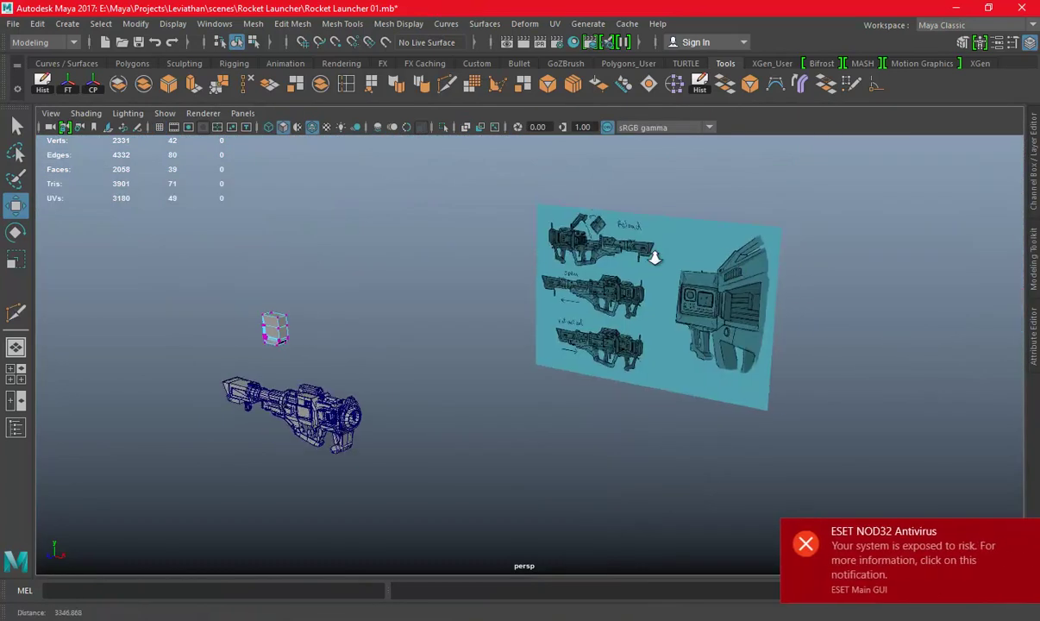
{"action": "left_click", "coordinate": [343, 336]}
{"action": "key", "text": "f"}
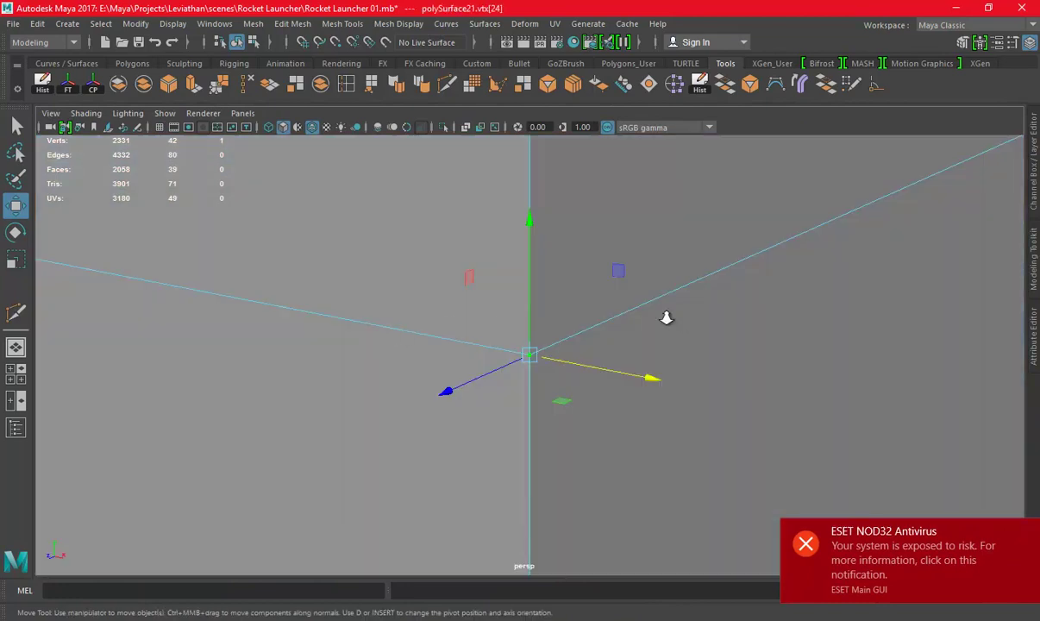
{"action": "right_click_drag", "start_coordinate": [666, 318], "coordinate": [178, 227], "text": "alt"}
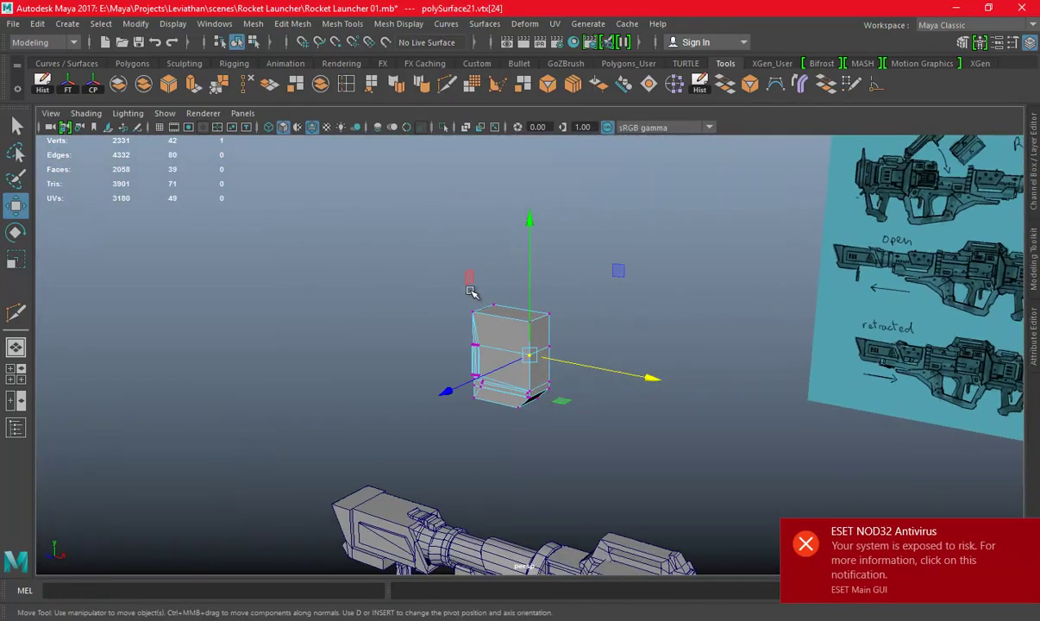
{"action": "scroll", "coordinate": [469, 291], "scroll_direction": "up", "scroll_amount": 5}
{"action": "mouse_move", "coordinate": [483, 320]}
{"action": "left_mouse_down", "text": "alt"}
{"action": "mouse_move", "coordinate": [506, 343]}
{"action": "mouse_move", "coordinate": [508, 308]}
{"action": "mouse_move", "coordinate": [450, 343]}
{"action": "left_mouse_up", "text": "alt"}
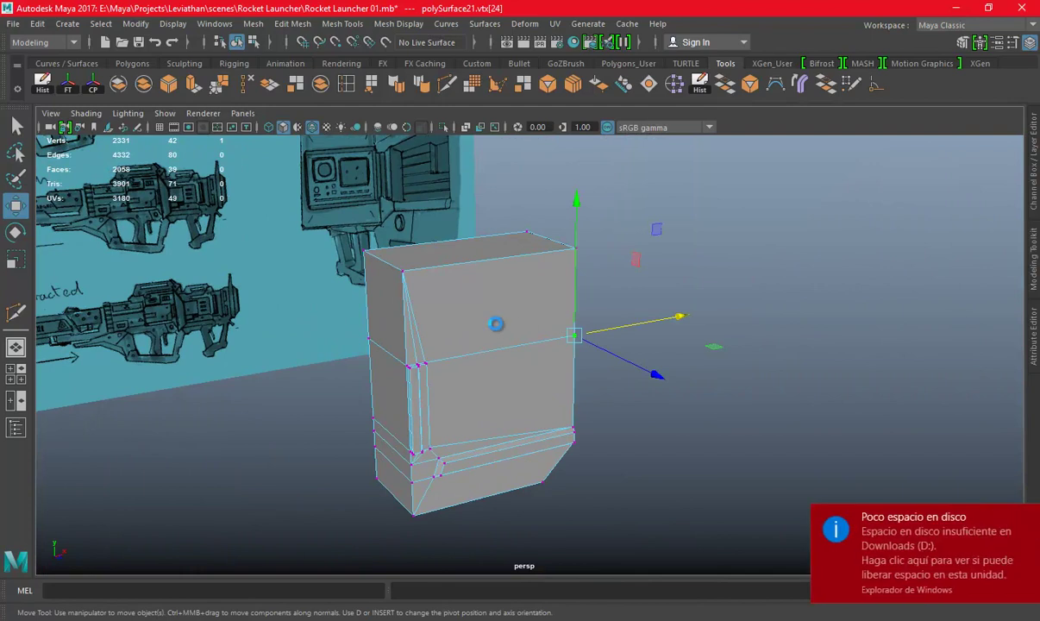
{"action": "right_click_drag", "start_coordinate": [452, 228], "coordinate": [453, 186]}
{"action": "left_click", "coordinate": [490, 350]}
{"action": "left_click_drag", "start_coordinate": [531, 362], "coordinate": [411, 372], "text": "alt"}
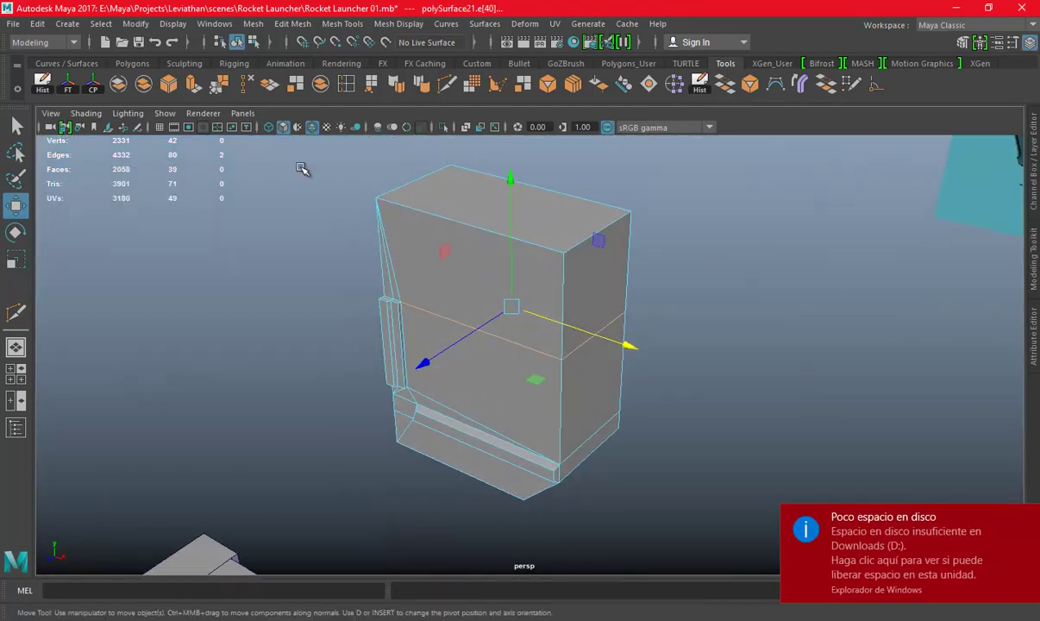
{"action": "right_click", "coordinate": [450, 220]}
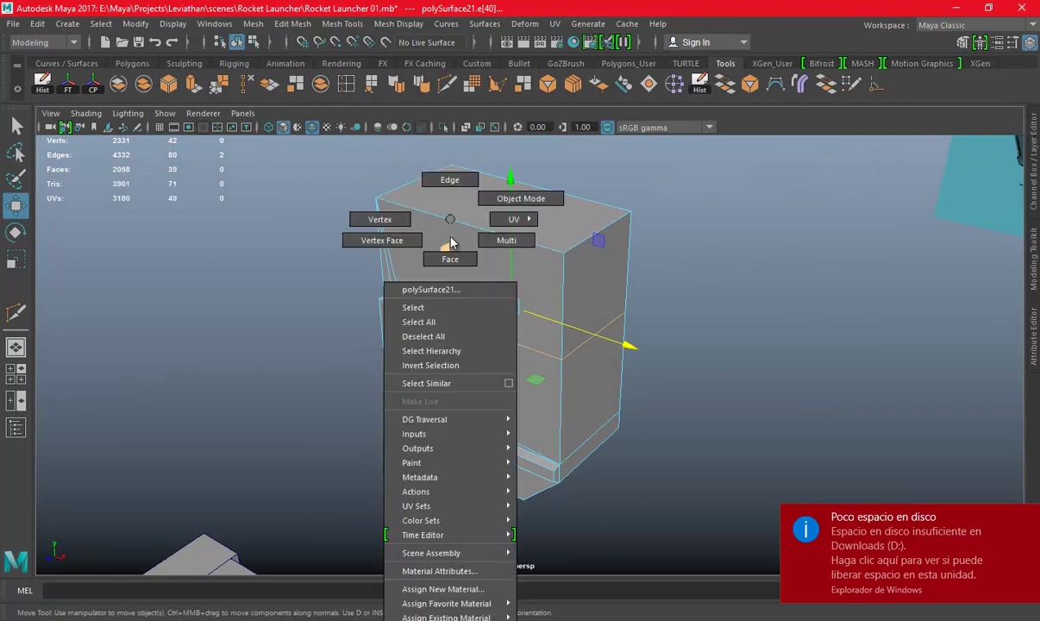
{"action": "left_click", "coordinate": [447, 221]}
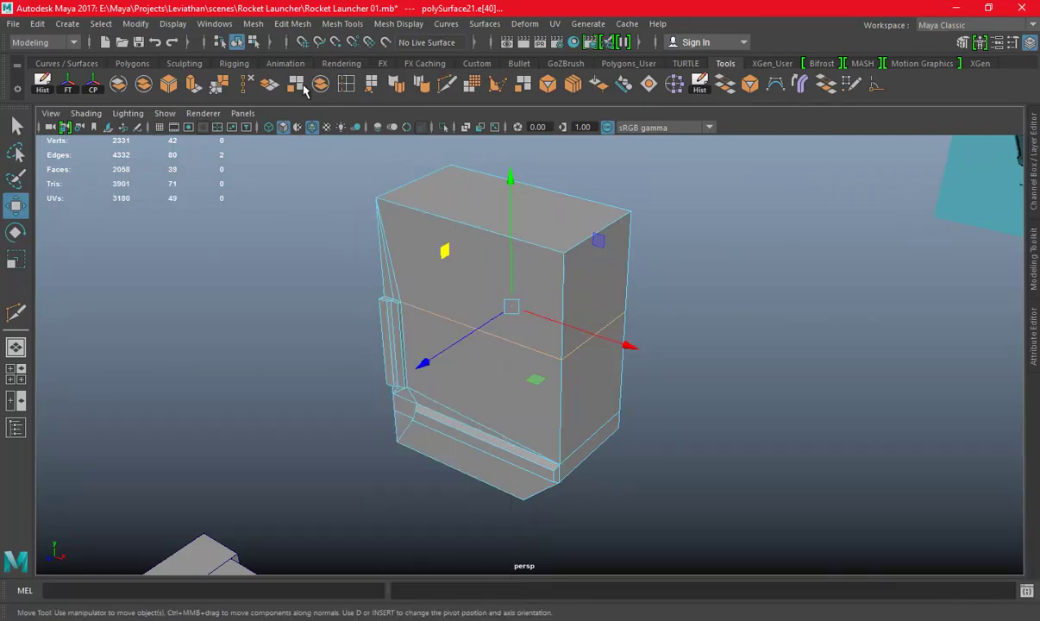
{"action": "key", "text": "Delete"}
Delete the thin faces inside and around the side slot
{"action": "left_click_drag", "start_coordinate": [522, 348], "coordinate": [419, 340], "text": "alt"}
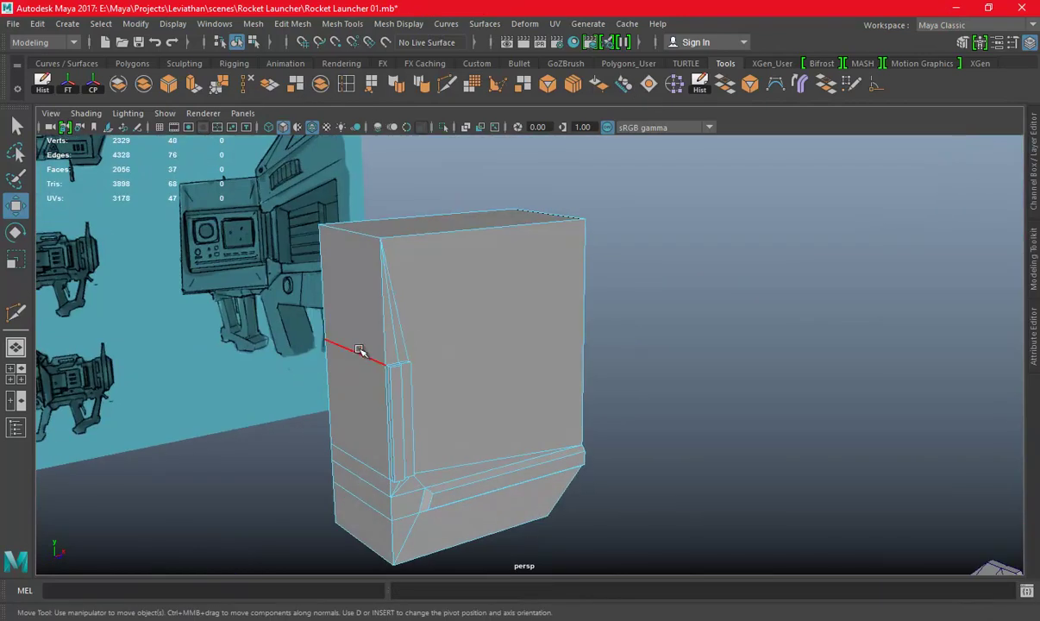
{"action": "left_click", "coordinate": [359, 350]}
{"action": "scroll", "coordinate": [534, 376], "scroll_direction": "up", "scroll_amount": 3}
{"action": "right_click", "coordinate": [525, 219]}
{"action": "left_click", "coordinate": [525, 259]}
{"action": "left_click", "coordinate": [454, 318]}
{"action": "key", "text": "Delete"}
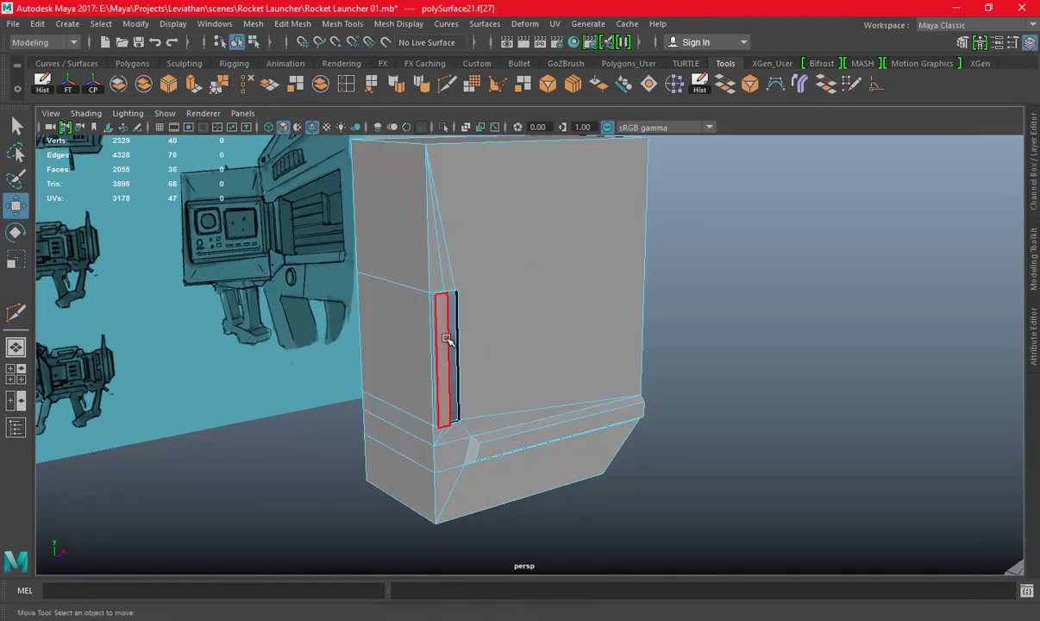
{"action": "mouse_move", "coordinate": [480, 317]}
{"action": "left_mouse_down", "text": "alt"}
{"action": "mouse_move", "coordinate": [548, 429]}
{"action": "mouse_move", "coordinate": [457, 364]}
{"action": "mouse_move", "coordinate": [457, 325]}
{"action": "left_mouse_up", "text": "alt"}
{"action": "left_click", "coordinate": [368, 320]}
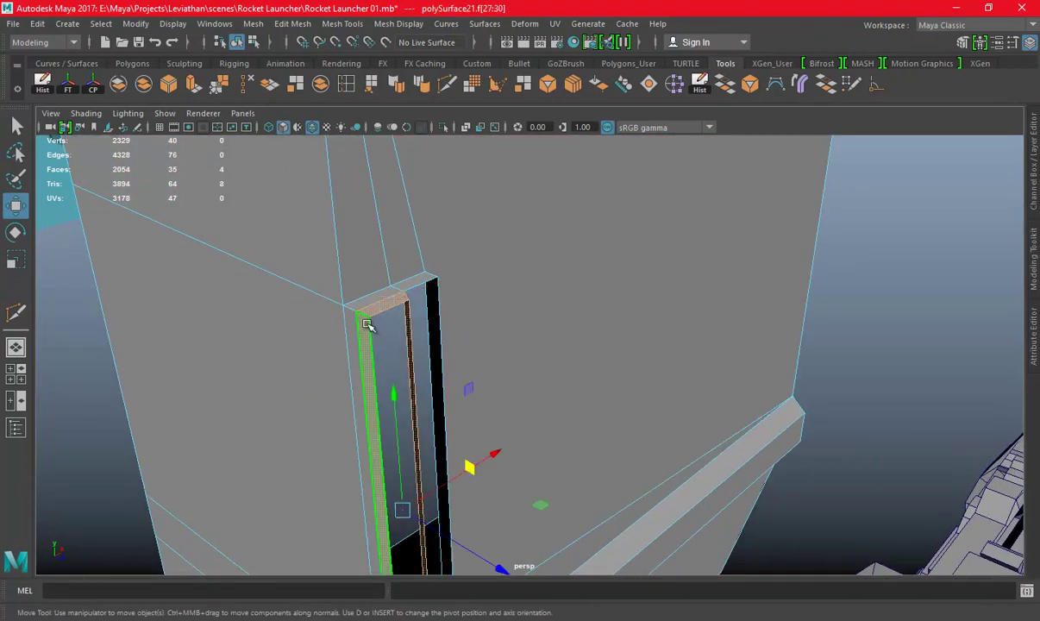
{"action": "key", "text": "Delete"}
{"action": "left_click", "coordinate": [372, 316]}
{"action": "left_click", "coordinate": [367, 328]}
{"action": "key", "text": "Delete"}
Delete the leftover vertical edges and the diagonal edge to the ledge corner
{"action": "left_click_drag", "start_coordinate": [364, 332], "coordinate": [529, 344], "text": "alt"}
{"action": "mouse_move", "coordinate": [523, 219]}
{"action": "right_mouse_down"}
{"action": "mouse_move", "coordinate": [524, 273]}
{"action": "mouse_move", "coordinate": [523, 179]}
{"action": "right_mouse_up"}
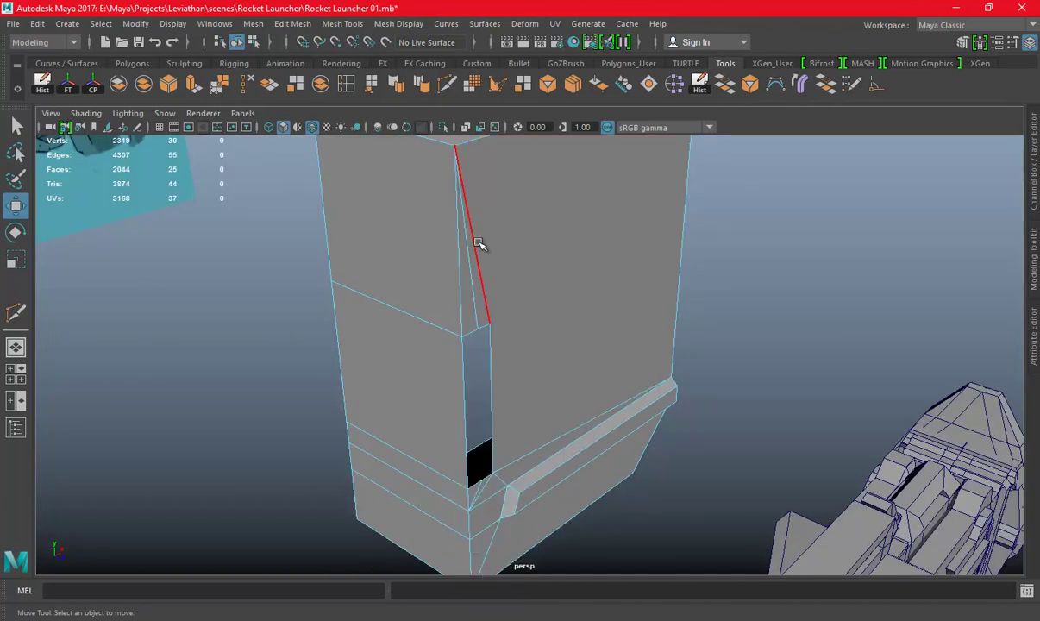
{"action": "left_click", "coordinate": [470, 256]}
{"action": "key", "text": "Delete"}
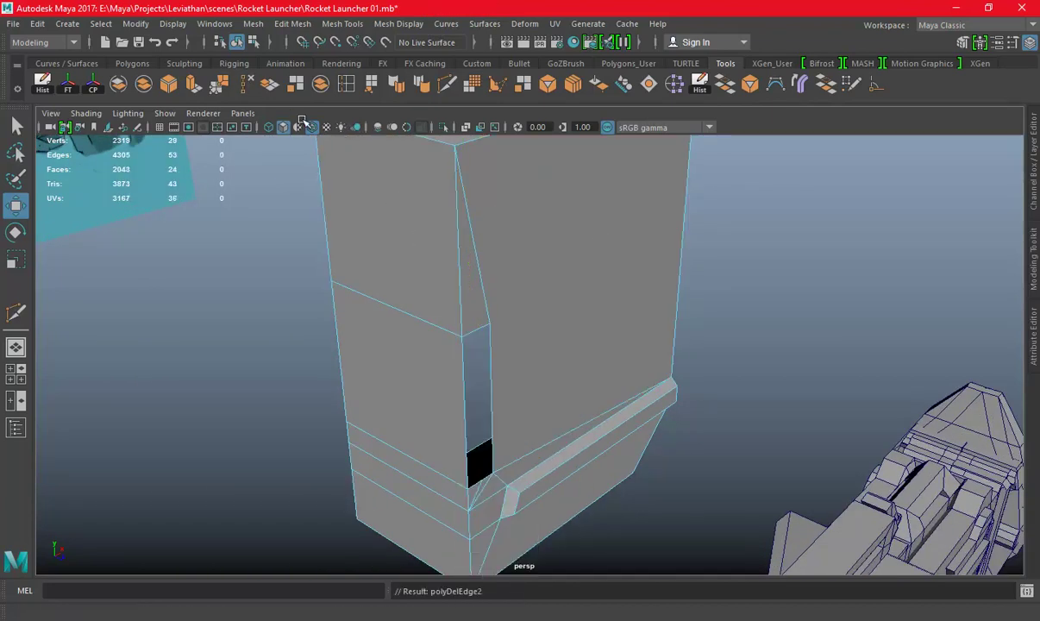
{"action": "left_click", "coordinate": [500, 291]}
{"action": "key", "text": "Delete"}
{"action": "left_click_drag", "start_coordinate": [673, 337], "coordinate": [505, 355], "text": "alt"}
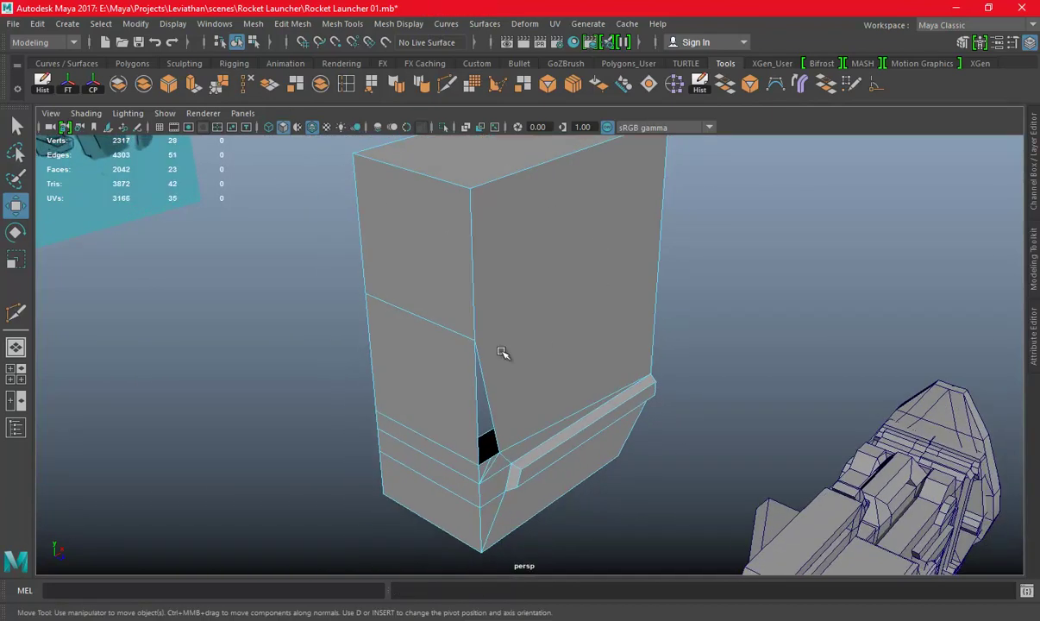
{"action": "left_click", "coordinate": [509, 408]}
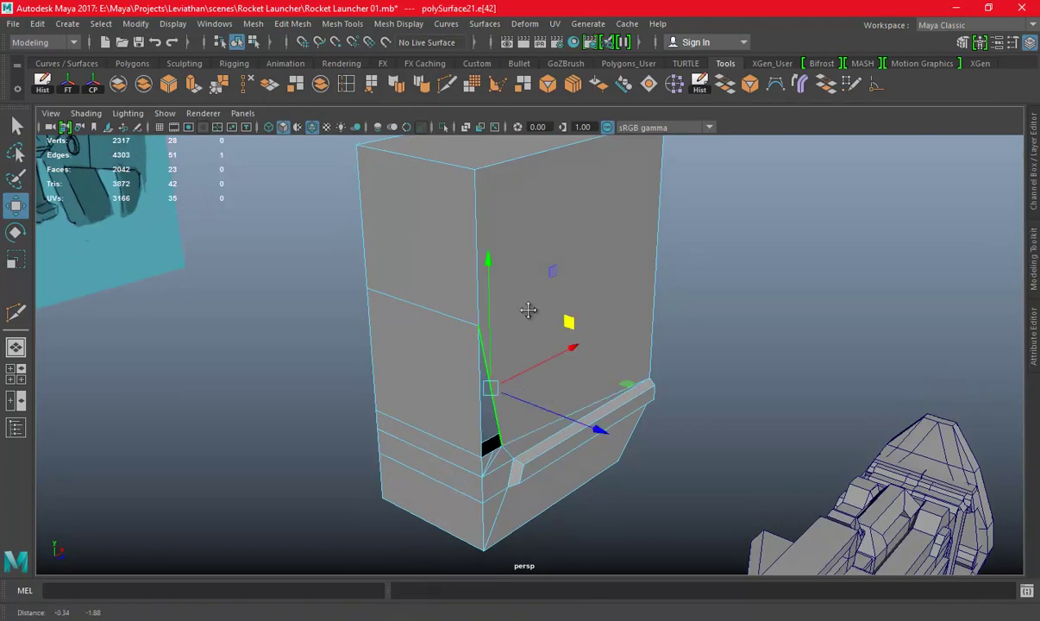
{"action": "left_click_drag", "start_coordinate": [531, 309], "coordinate": [509, 415], "text": "alt"}
{"action": "scroll", "coordinate": [509, 415], "scroll_direction": "up", "scroll_amount": 2}
{"action": "key", "text": "Delete"}
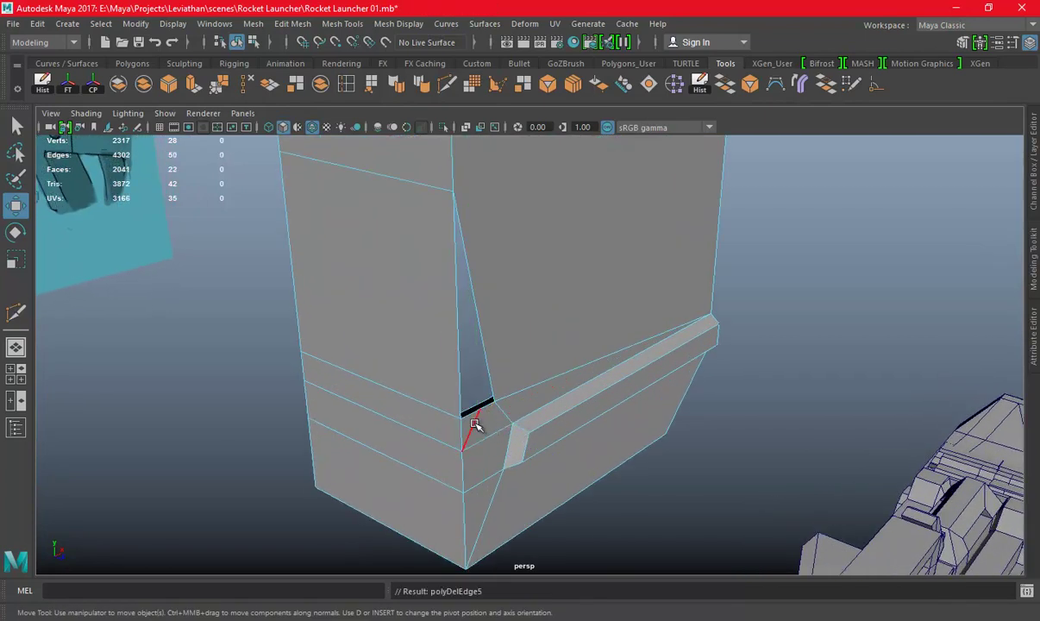
{"action": "left_click", "coordinate": [509, 409]}
{"action": "key", "text": "Delete"}
Delete the three horizontal edges, the leftover vertical edge and the ledge-end edge on the left face
{"action": "left_click", "coordinate": [431, 413]}
{"action": "key", "text": "Delete"}
{"action": "left_click", "coordinate": [434, 441]}
{"action": "key", "text": "Delete"}
{"action": "left_click", "coordinate": [434, 478]}
{"action": "key", "text": "Delete"}
{"action": "left_click", "coordinate": [487, 482]}
{"action": "key", "text": "Delete"}
{"action": "left_click", "coordinate": [484, 448]}
{"action": "key", "text": "Delete"}
Delete the edge near the ledge and the long diagonal edge
{"action": "left_click_drag", "start_coordinate": [569, 423], "coordinate": [579, 408], "text": "alt"}
{"action": "left_click", "coordinate": [580, 409]}
{"action": "key", "text": "f"}
{"action": "key", "text": "Delete"}
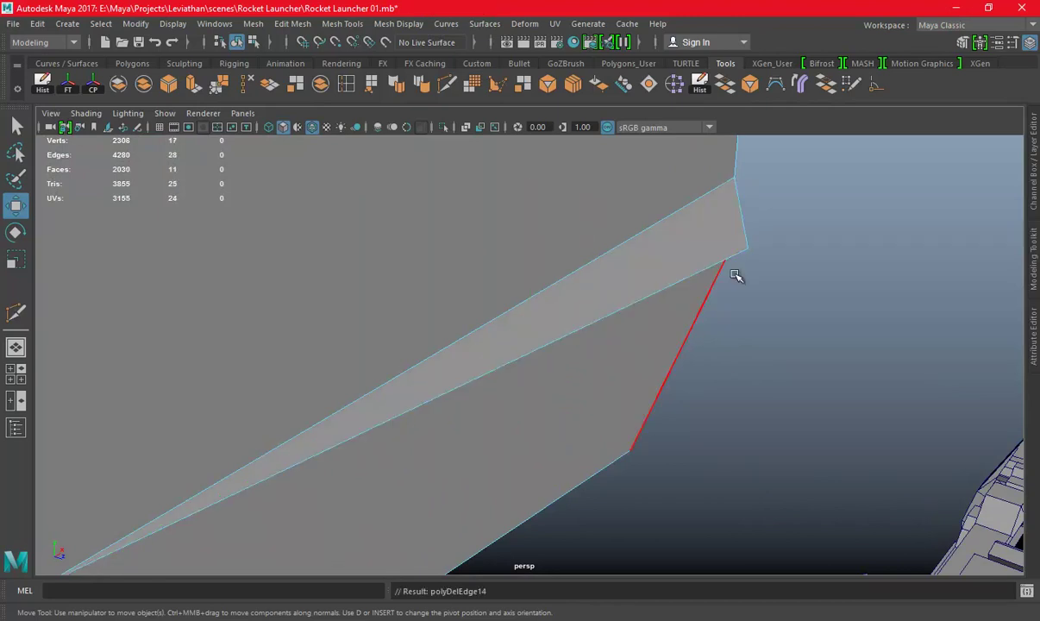
{"action": "left_click", "coordinate": [720, 263]}
{"action": "key", "text": "Delete"}
Check the faces around the chamfer corner and delete the lower-right edge
{"action": "mouse_move", "coordinate": [696, 256]}
{"action": "left_mouse_down", "text": "alt"}
{"action": "mouse_move", "coordinate": [691, 269]}
{"action": "mouse_move", "coordinate": [622, 289]}
{"action": "mouse_move", "coordinate": [641, 310]}
{"action": "mouse_move", "coordinate": [707, 292]}
{"action": "left_mouse_up", "text": "alt"}
{"action": "left_click", "coordinate": [708, 291]}
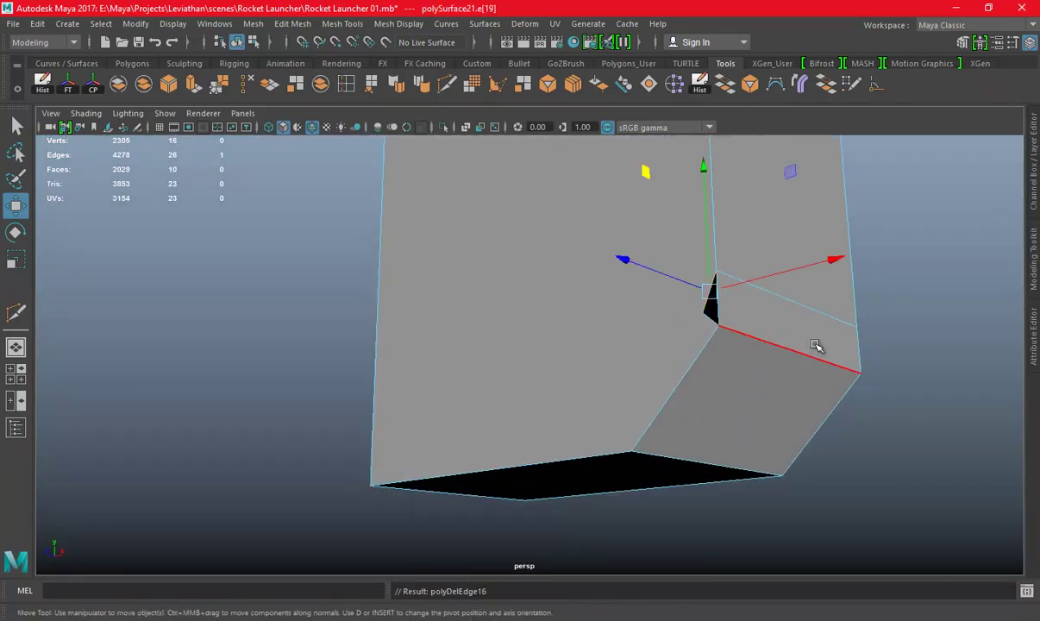
{"action": "right_click_drag", "start_coordinate": [747, 217], "coordinate": [722, 302]}
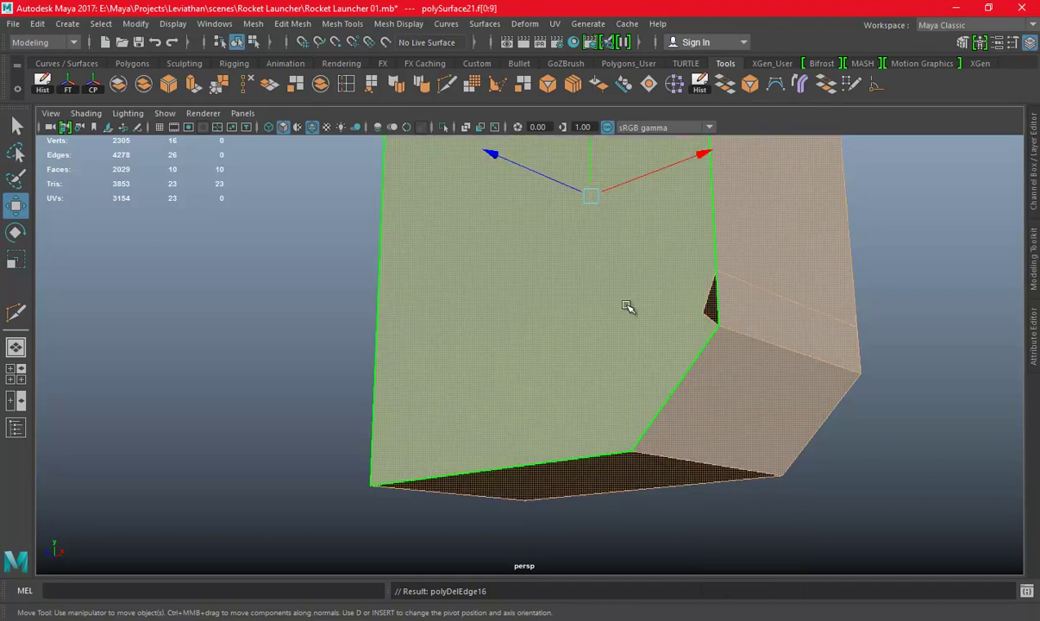
{"action": "left_click", "coordinate": [672, 355]}
{"action": "left_click", "coordinate": [732, 341]}
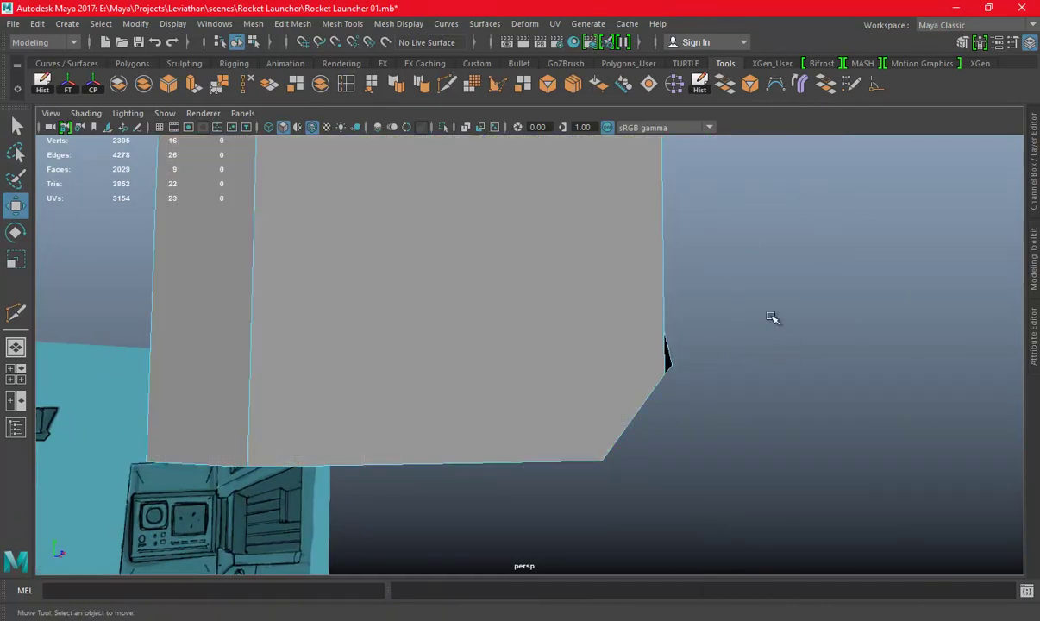
{"action": "mouse_move", "coordinate": [675, 362]}
{"action": "left_mouse_down", "text": "alt"}
{"action": "mouse_move", "coordinate": [559, 371]}
{"action": "mouse_move", "coordinate": [575, 378]}
{"action": "left_mouse_up", "text": "alt"}
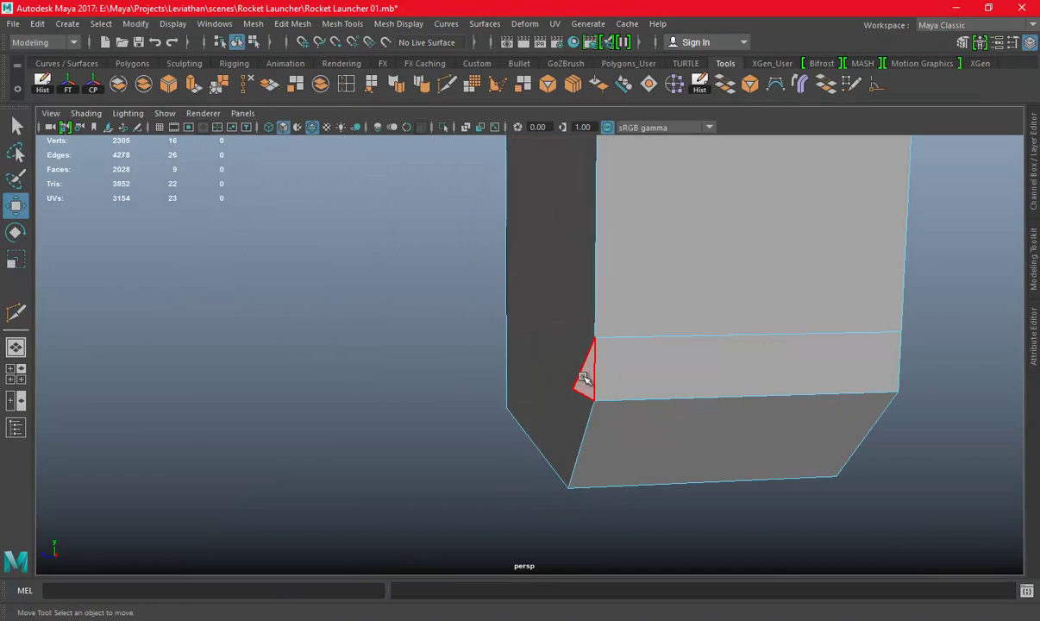
{"action": "mouse_move", "coordinate": [727, 401]}
{"action": "left_mouse_down", "text": "alt"}
{"action": "mouse_move", "coordinate": [589, 318]}
{"action": "mouse_move", "coordinate": [617, 301]}
{"action": "mouse_move", "coordinate": [660, 409]}
{"action": "left_mouse_up", "text": "alt"}
{"action": "right_click_drag", "start_coordinate": [673, 220], "coordinate": [678, 179]}
{"action": "left_click", "coordinate": [690, 462]}
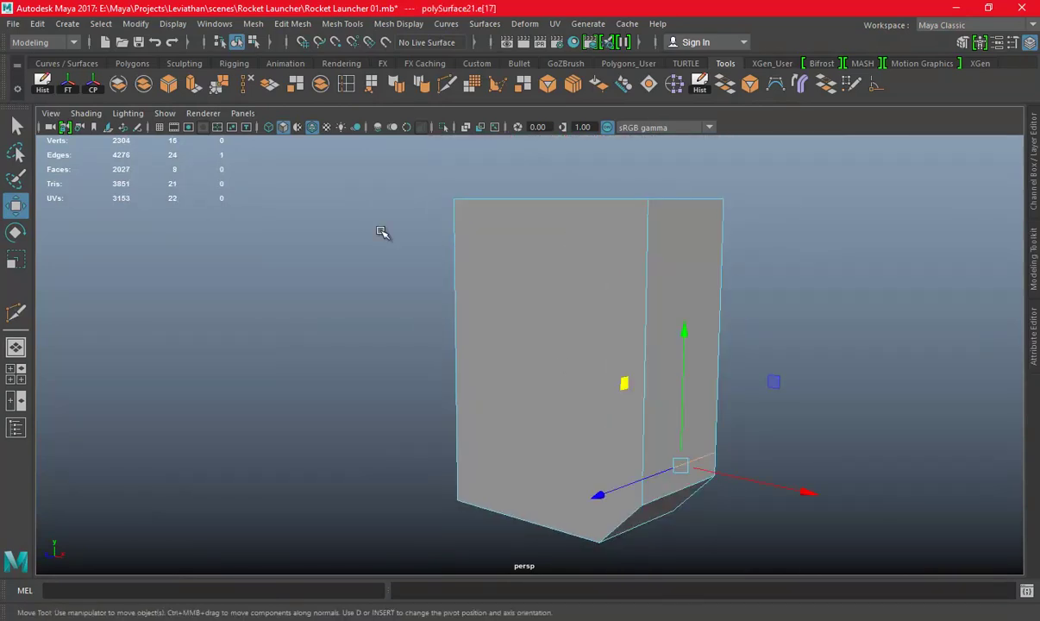
{"action": "key", "text": "Delete"}
Delete the horizontal edge on the block's side and save the scene
{"action": "left_click_drag", "start_coordinate": [422, 209], "coordinate": [634, 347], "text": "alt"}
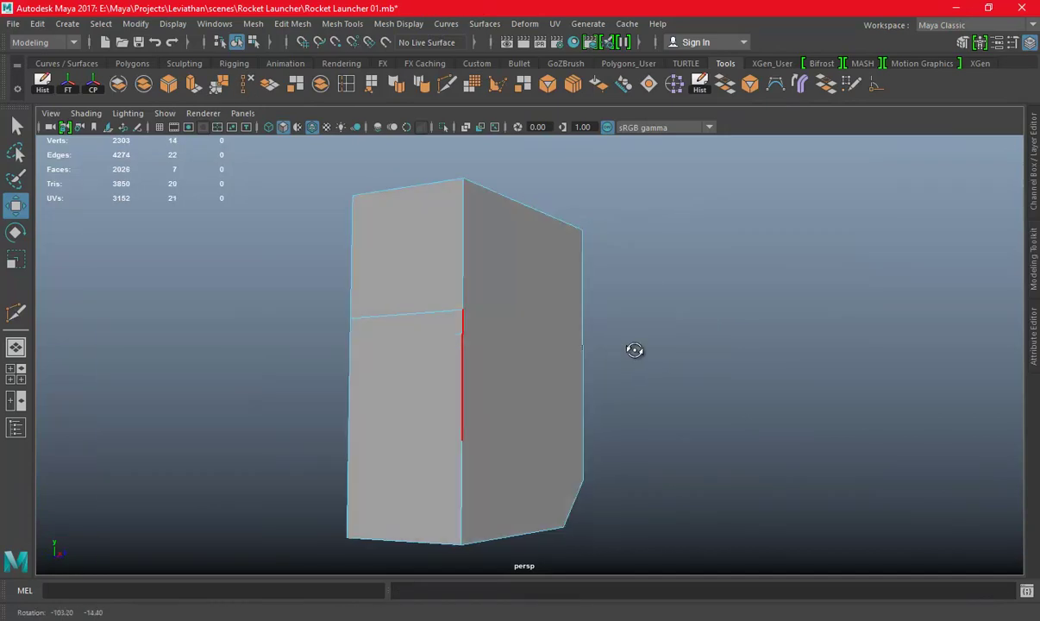
{"action": "left_click", "coordinate": [421, 319]}
{"action": "key", "text": "Delete"}
{"action": "mouse_move", "coordinate": [470, 358]}
{"action": "left_mouse_down", "text": "alt"}
{"action": "mouse_move", "coordinate": [471, 296]}
{"action": "mouse_move", "coordinate": [443, 350]}
{"action": "left_mouse_up", "text": "alt"}
{"action": "key", "text": "ctrl+s"}
Remove the stray corner vertex from the block's front
{"action": "left_click_drag", "start_coordinate": [569, 357], "coordinate": [561, 367], "text": "alt"}
{"action": "right_click_drag", "start_coordinate": [550, 220], "coordinate": [708, 140]}
{"action": "right_click_drag", "start_coordinate": [494, 176], "coordinate": [496, 147]}
{"action": "mouse_move", "coordinate": [562, 219]}
{"action": "right_mouse_down"}
{"action": "mouse_move", "coordinate": [554, 259]}
{"action": "mouse_move", "coordinate": [555, 233]}
{"action": "right_mouse_up"}
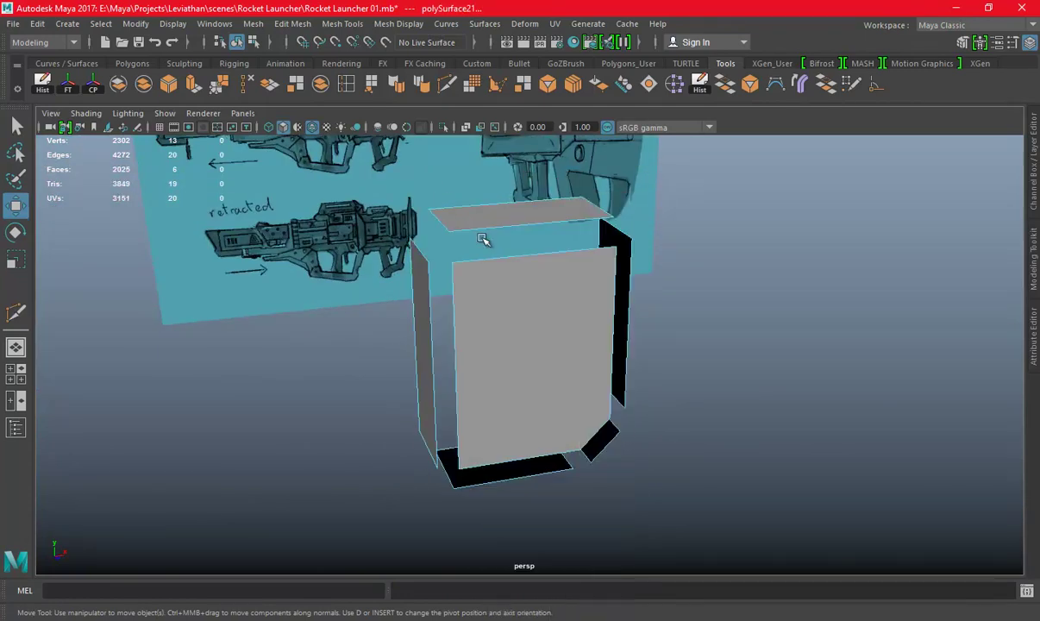
{"action": "left_click_drag", "start_coordinate": [483, 236], "coordinate": [460, 273], "text": "alt"}
{"action": "right_click_drag", "start_coordinate": [552, 219], "coordinate": [496, 268]}
{"action": "mouse_move", "coordinate": [496, 268]}
{"action": "left_mouse_down", "text": "alt"}
{"action": "mouse_move", "coordinate": [494, 319]}
{"action": "mouse_move", "coordinate": [462, 251]}
{"action": "left_mouse_up", "text": "alt"}
{"action": "left_click", "coordinate": [657, 361]}
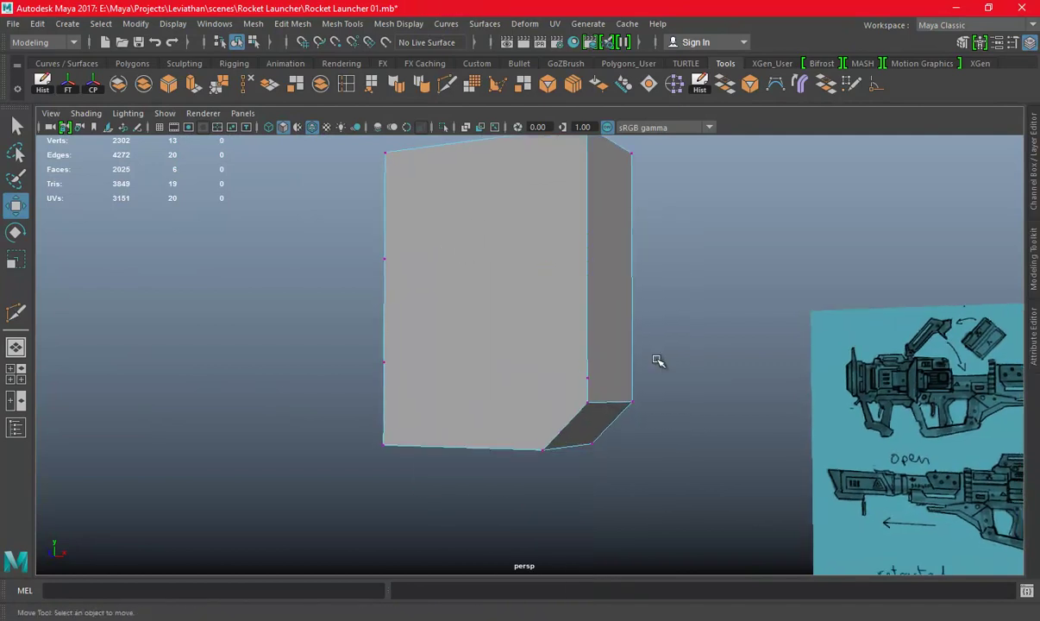
{"action": "left_click", "coordinate": [586, 377]}
{"action": "key", "text": "Delete"}
Multi-Cut a vertical edge down the face, then delete the extra vertex on the front edge
{"action": "left_click_drag", "start_coordinate": [483, 301], "coordinate": [411, 339], "text": "alt"}
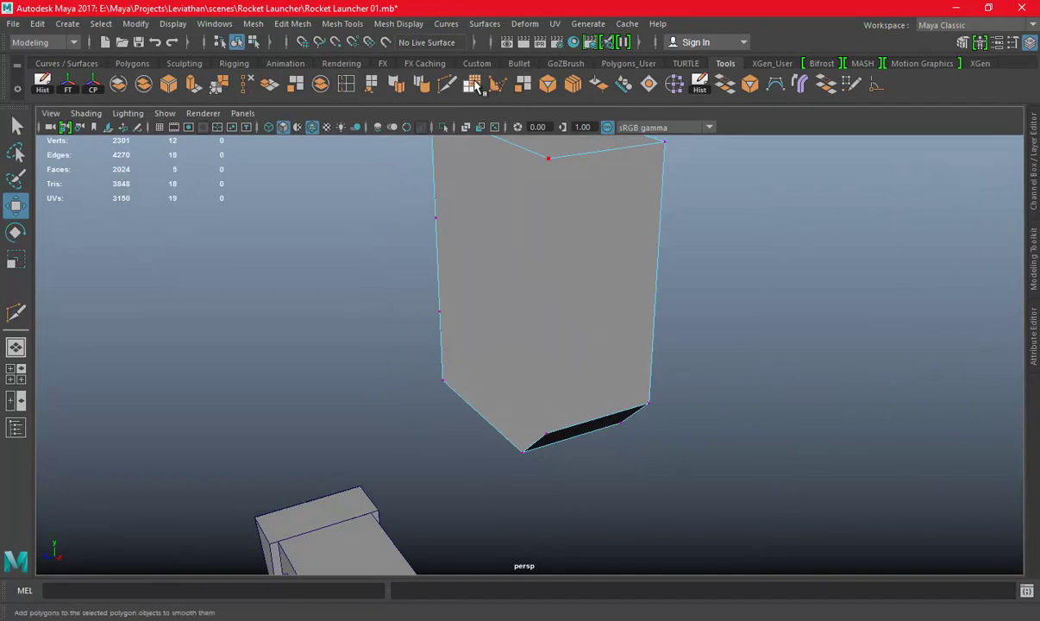
{"action": "key", "text": "ctrl+shift+x"}
{"action": "left_click", "coordinate": [536, 431]}
{"action": "key", "text": "Return"}
{"action": "mouse_move", "coordinate": [672, 432]}
{"action": "left_mouse_down", "text": "alt"}
{"action": "mouse_move", "coordinate": [541, 337]}
{"action": "mouse_move", "coordinate": [702, 319]}
{"action": "mouse_move", "coordinate": [617, 321]}
{"action": "left_mouse_up", "text": "alt"}
{"action": "key", "text": "w"}
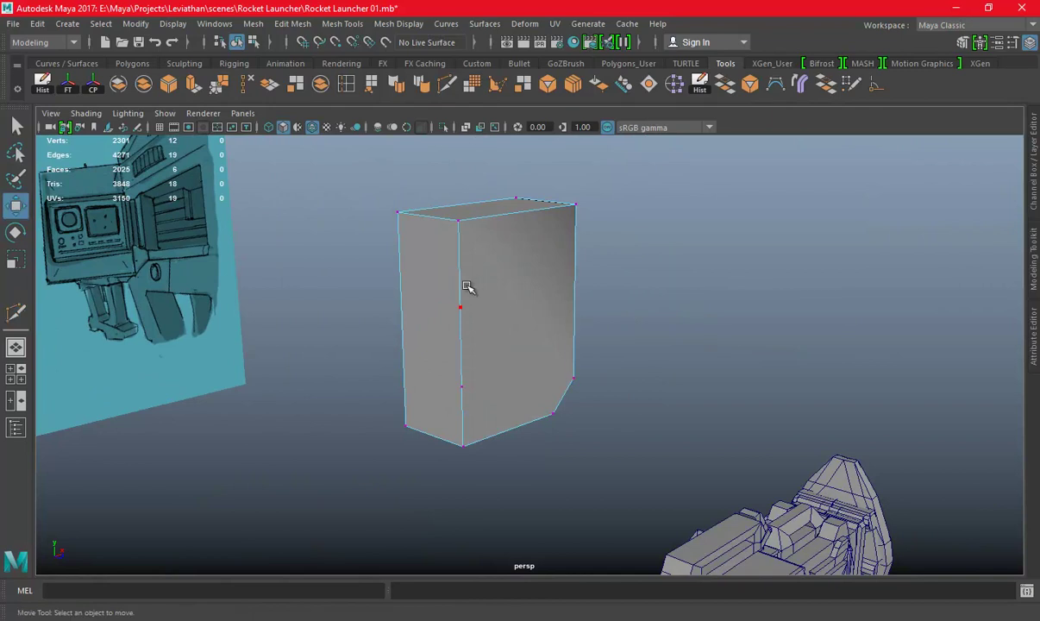
{"action": "left_click", "coordinate": [466, 287]}
{"action": "left_click", "coordinate": [246, 79]}
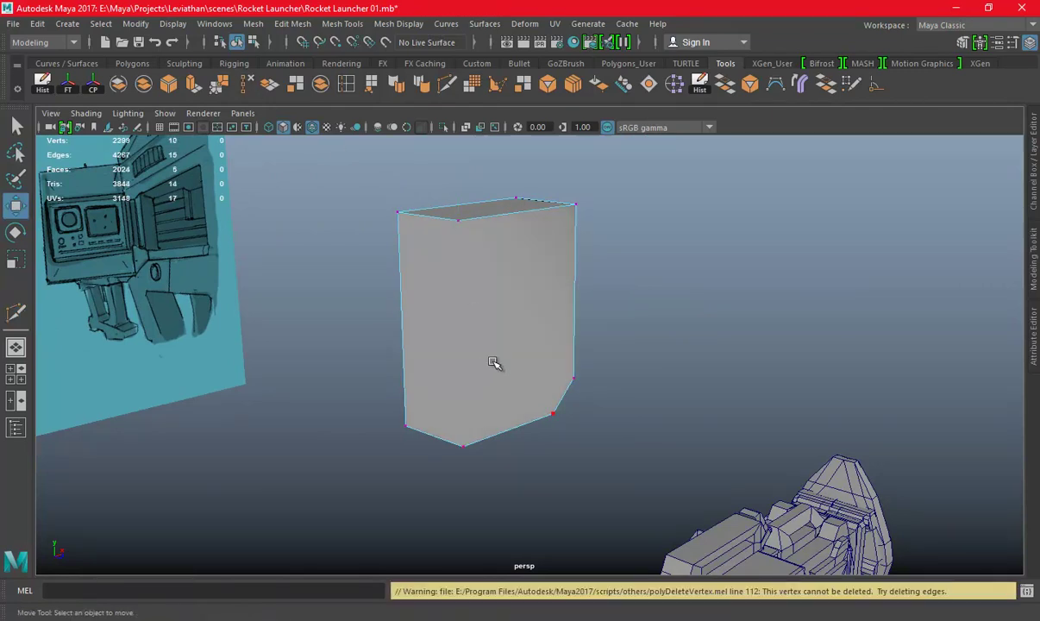
Cut a new edge across the block and set its edges to hard shading
{"action": "left_click", "coordinate": [446, 84]}
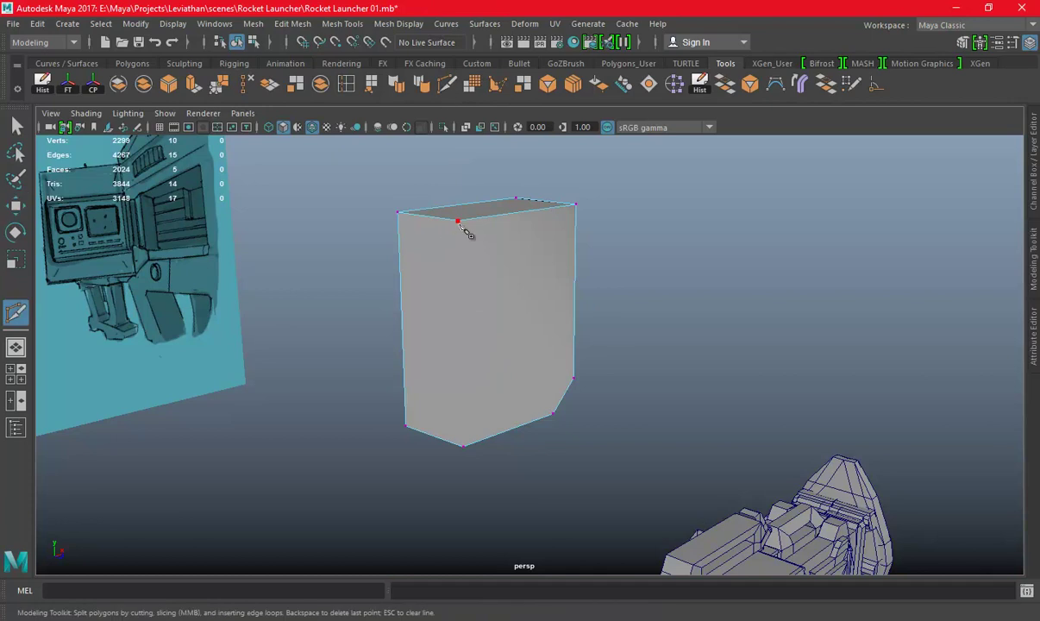
{"action": "left_click", "coordinate": [463, 446]}
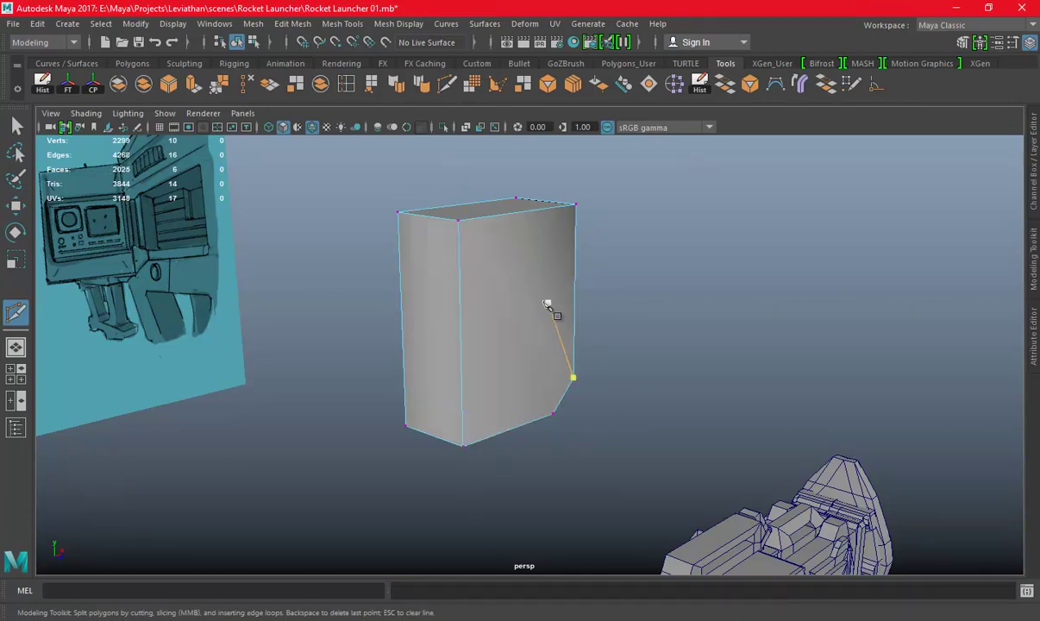
{"action": "key", "text": "w"}
{"action": "right_click_drag", "start_coordinate": [534, 235], "coordinate": [531, 212]}
{"action": "left_click", "coordinate": [421, 84]}
{"action": "left_click", "coordinate": [613, 272]}
{"action": "mouse_move", "coordinate": [613, 272]}
{"action": "left_mouse_down", "text": "alt"}
{"action": "mouse_move", "coordinate": [473, 207]}
{"action": "mouse_move", "coordinate": [519, 272]}
{"action": "left_mouse_up", "text": "alt"}
{"action": "left_click", "coordinate": [519, 272]}
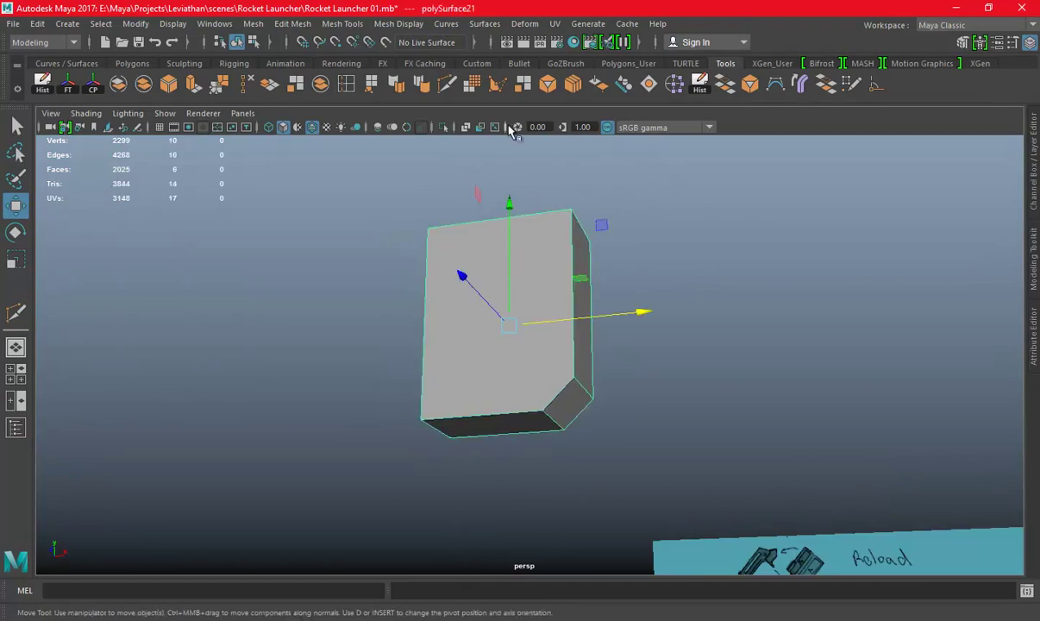
Multi-Cut a horizontal edge across the block's lower end, splitting off a thin bottom strip
{"action": "key", "text": "y"}
{"action": "left_click", "coordinate": [576, 378]}
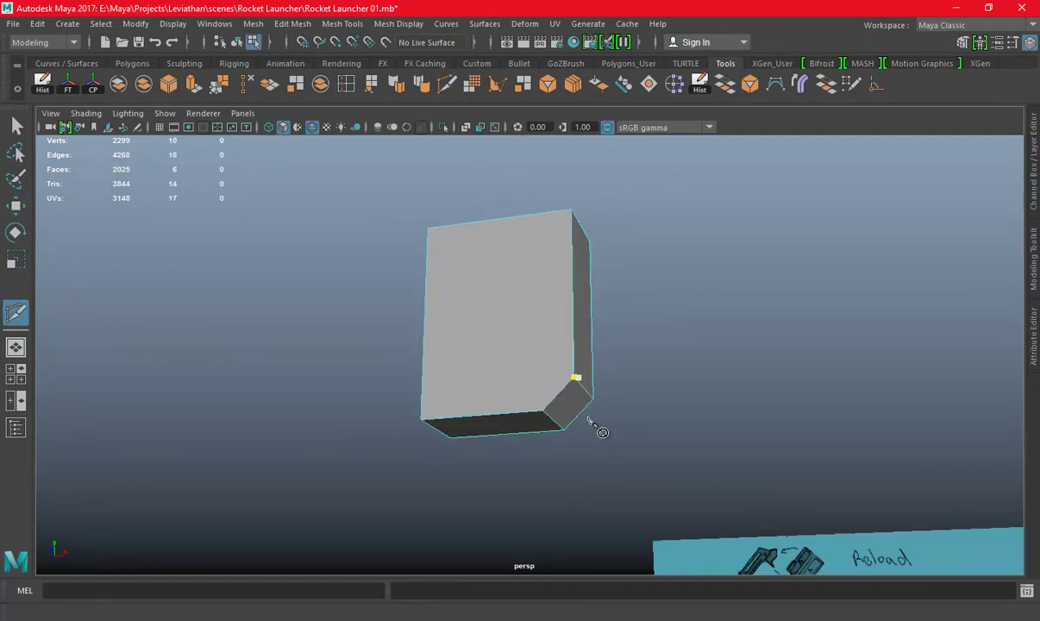
{"action": "left_click_drag", "start_coordinate": [558, 386], "coordinate": [533, 399], "text": "alt"}
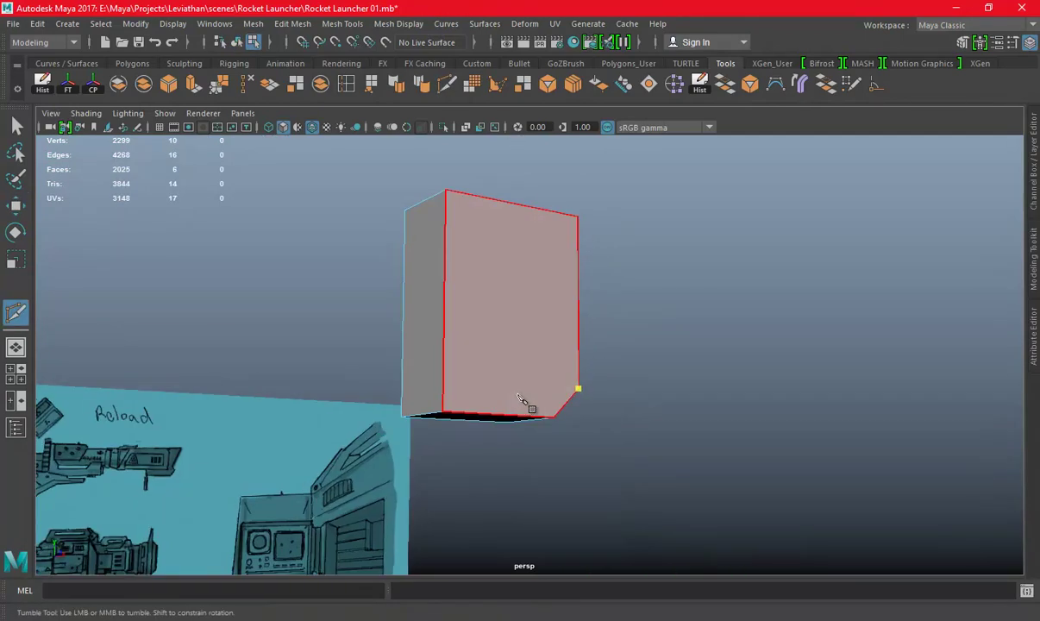
{"action": "key", "text": "ctrl+z"}
{"action": "left_click", "coordinate": [445, 379]}
{"action": "left_click_drag", "start_coordinate": [453, 379], "coordinate": [578, 390], "text": "alt"}
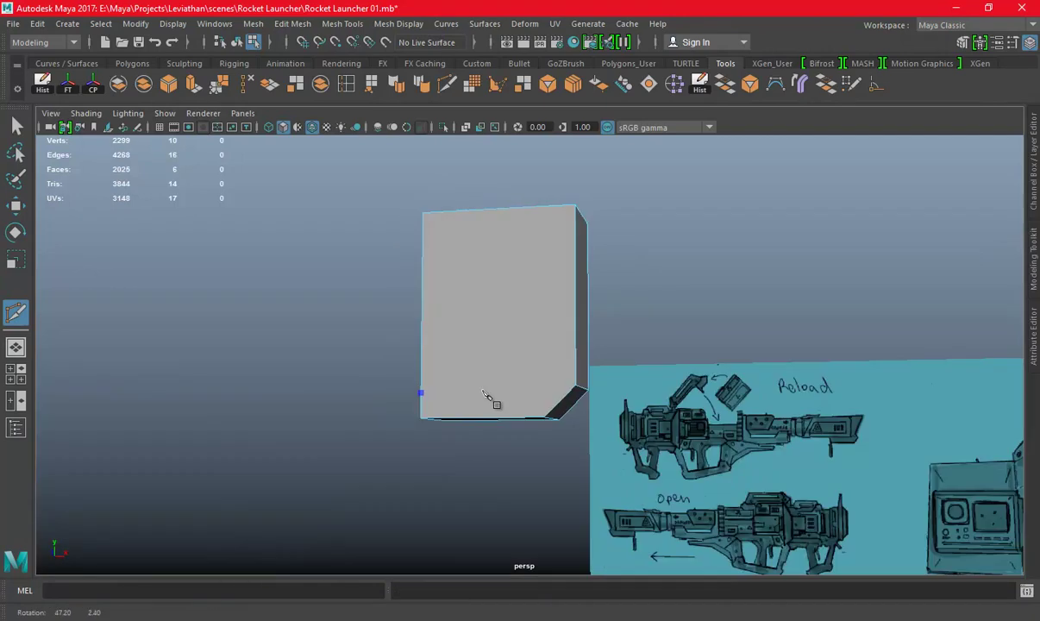
{"action": "left_click_drag", "start_coordinate": [422, 395], "coordinate": [531, 408], "text": "alt"}
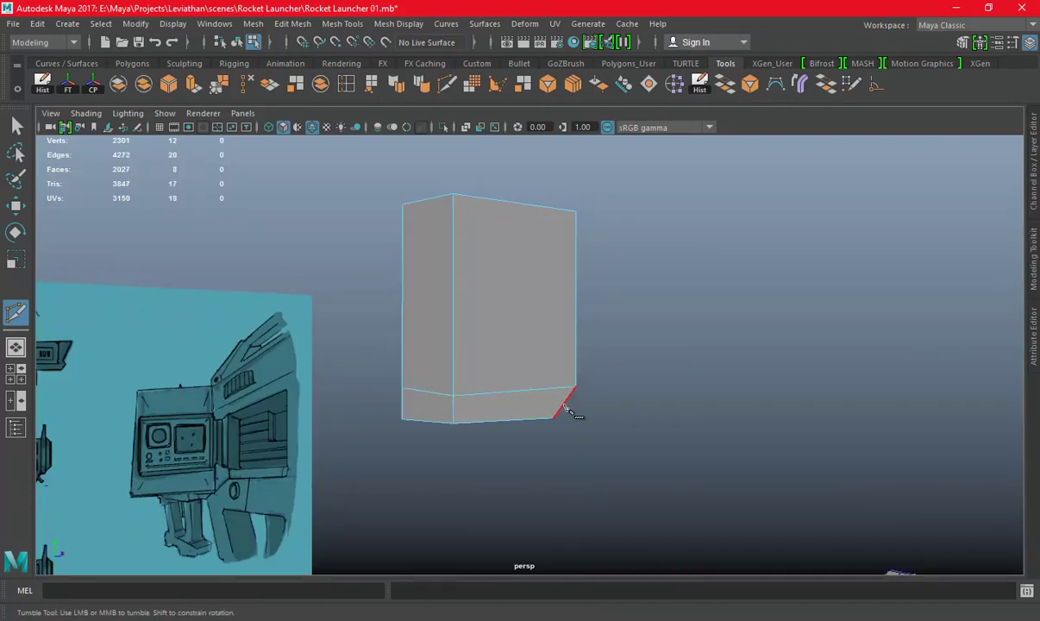
{"action": "left_click_drag", "start_coordinate": [558, 377], "coordinate": [482, 370], "text": "alt"}
{"action": "key", "text": "space"}
{"action": "key", "text": "space"}
{"action": "right_click_drag", "start_coordinate": [479, 219], "coordinate": [446, 338]}
Move the block's bottom and top vertices to match the sketch outline, then save
{"action": "key", "text": "w"}
{"action": "left_click_drag", "start_coordinate": [274, 370], "coordinate": [552, 426]}
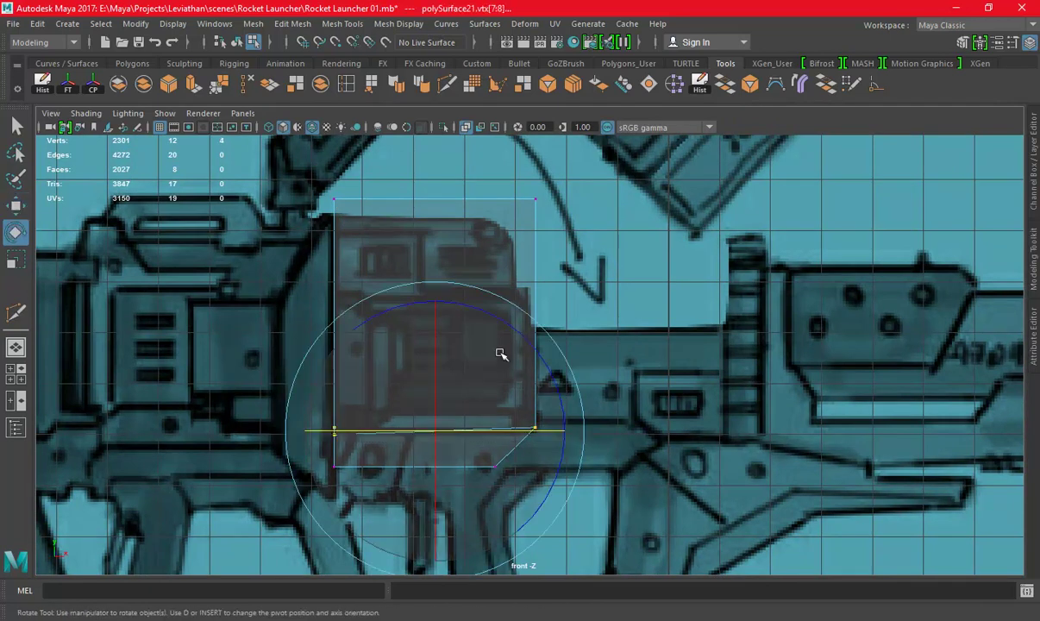
{"action": "key", "text": "r"}
{"action": "key", "text": "w"}
{"action": "left_click_drag", "start_coordinate": [436, 369], "coordinate": [438, 372]}
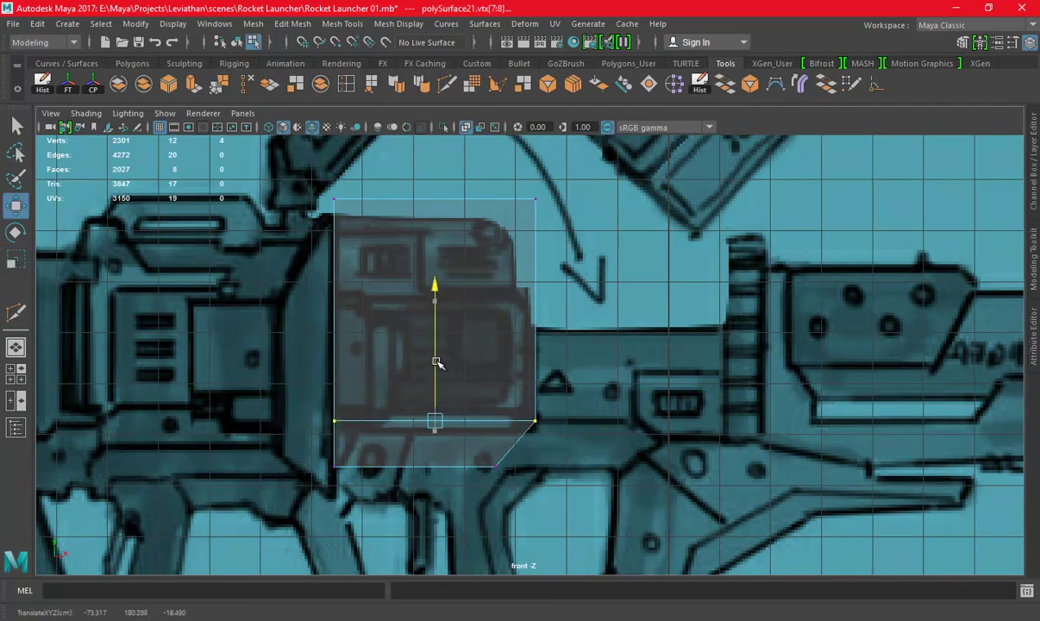
{"action": "scroll", "coordinate": [541, 337], "scroll_direction": "down", "scroll_amount": 2}
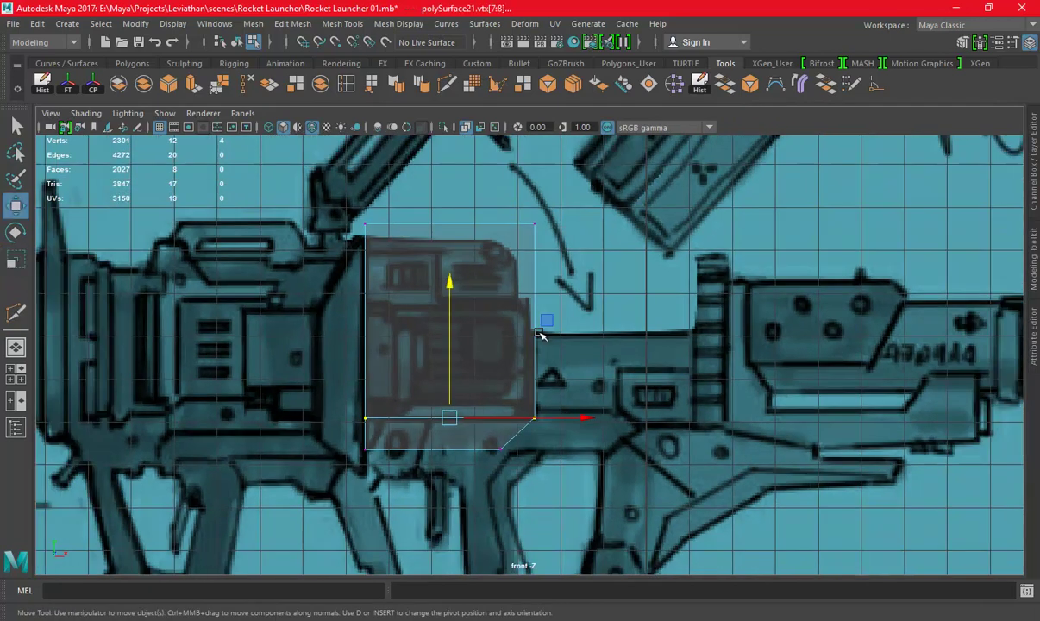
{"action": "middle_click_drag", "start_coordinate": [540, 337], "coordinate": [553, 372], "text": "alt"}
{"action": "left_click_drag", "start_coordinate": [347, 225], "coordinate": [556, 298]}
{"action": "scroll", "coordinate": [383, 276], "scroll_direction": "up", "scroll_amount": 2}
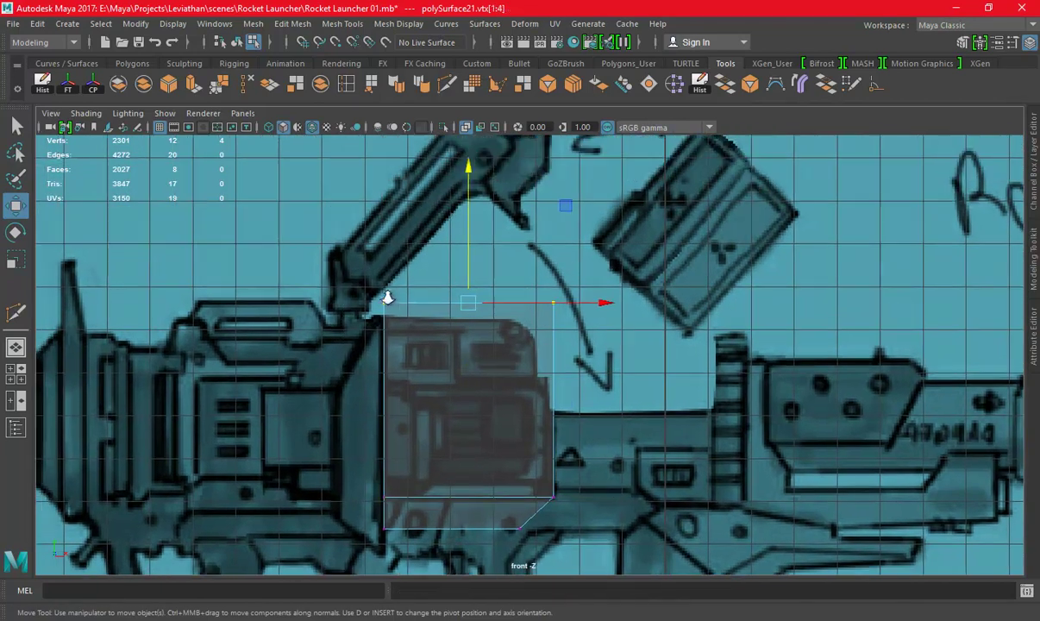
{"action": "key", "text": "ctrl+s"}
{"action": "left_click_drag", "start_coordinate": [455, 255], "coordinate": [460, 272]}
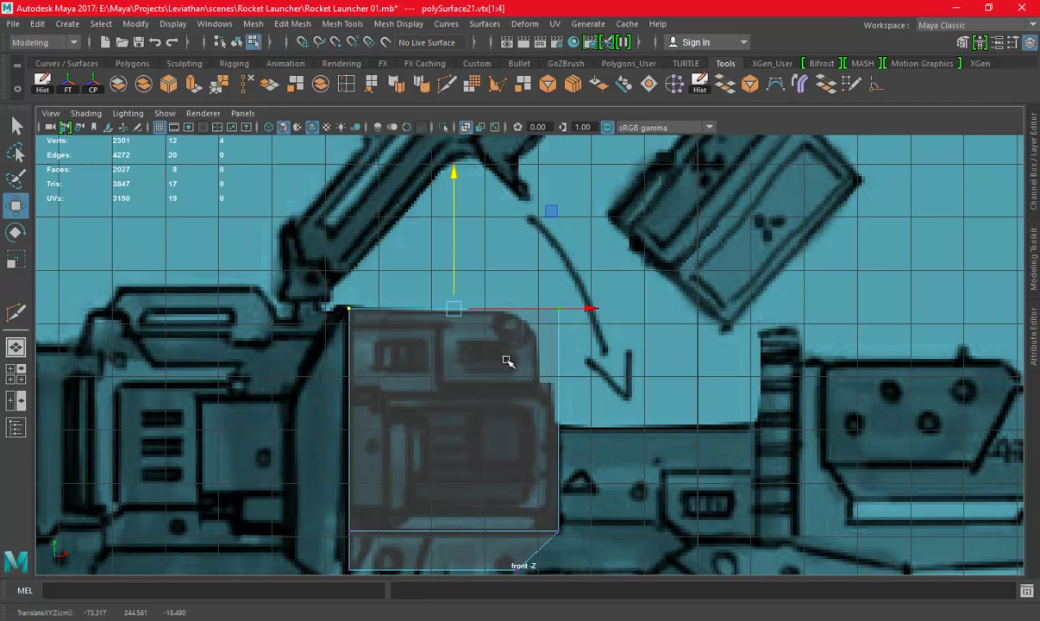
{"action": "scroll", "coordinate": [506, 360], "scroll_direction": "up", "scroll_amount": 1}
{"action": "key", "text": "ctrl+s"}
Insert a horizontal edge loop across the block and a vertical loop near its right side
{"action": "left_click", "coordinate": [349, 86]}
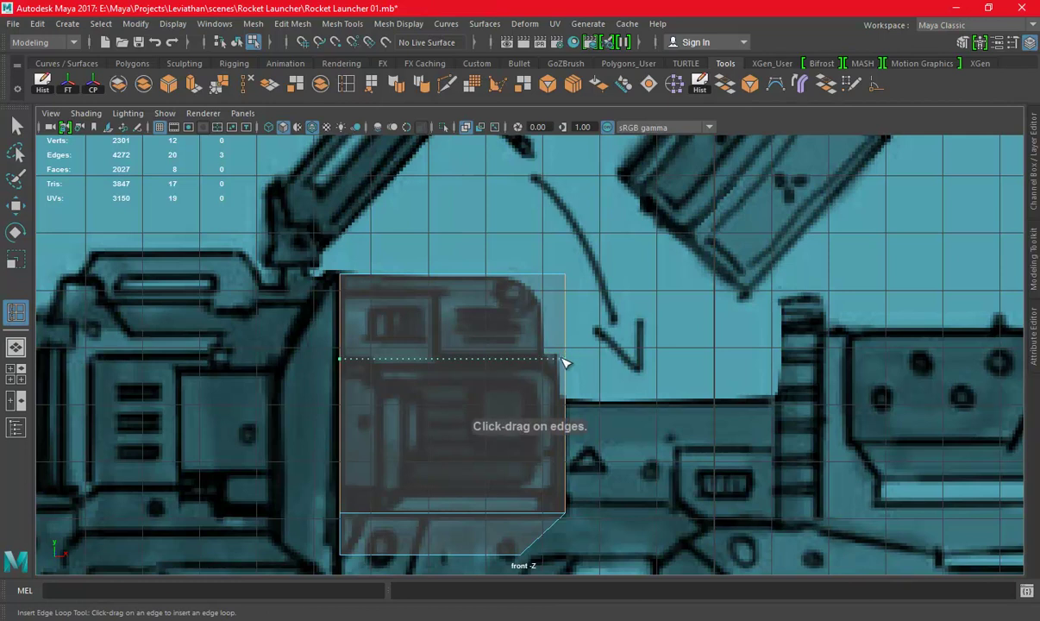
{"action": "left_click", "coordinate": [566, 358]}
{"action": "middle_click_drag", "start_coordinate": [568, 336], "coordinate": [529, 172], "text": "alt"}
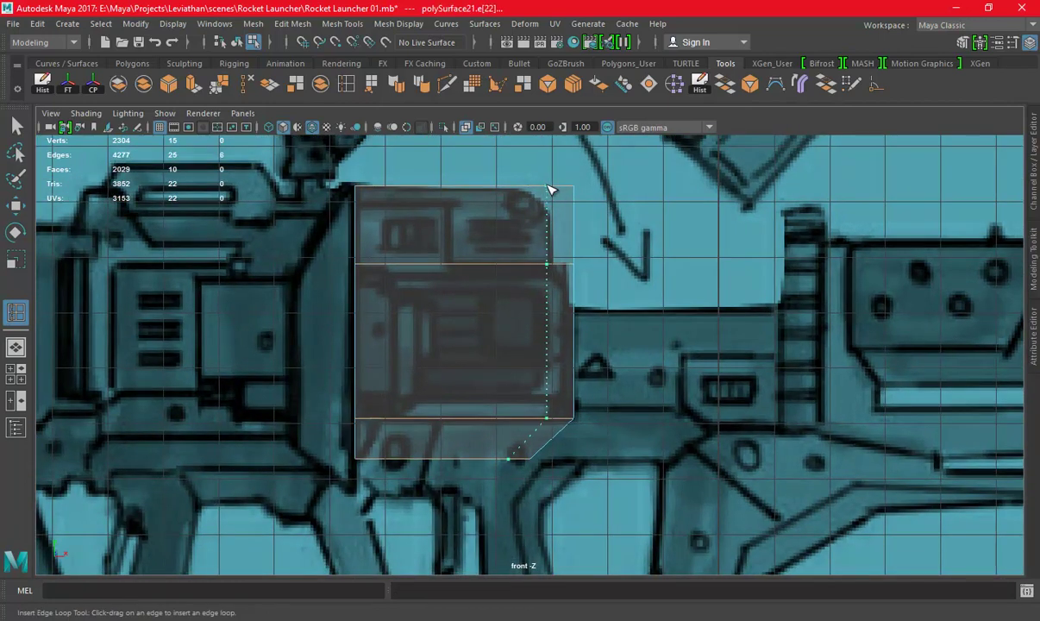
{"action": "left_click", "coordinate": [555, 189]}
{"action": "scroll", "coordinate": [503, 215], "scroll_direction": "up", "scroll_amount": 2}
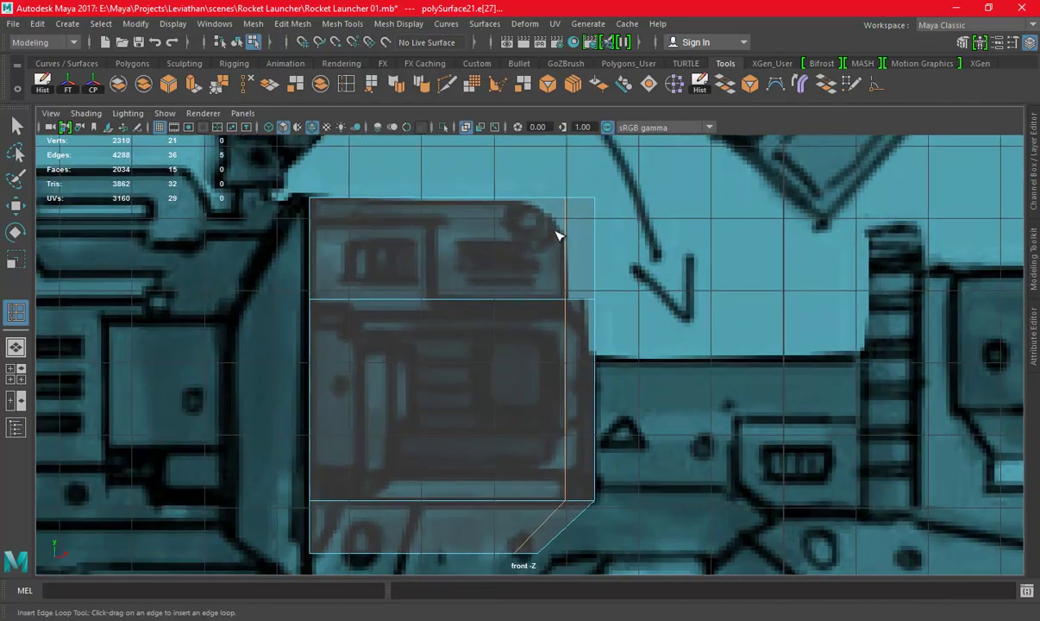
{"action": "key", "text": "w"}
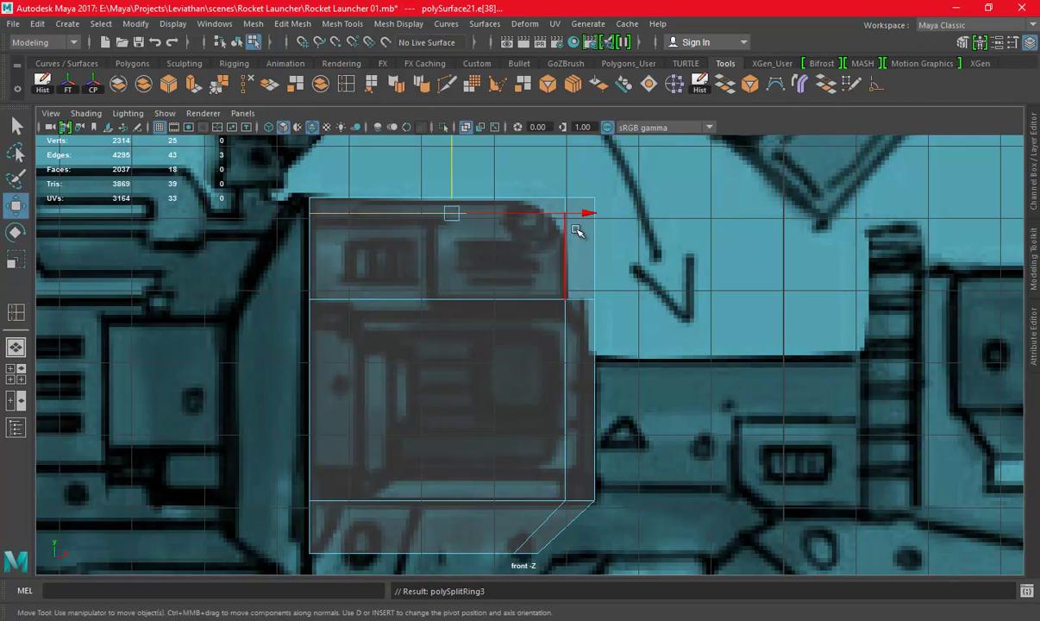
{"action": "left_click_drag", "start_coordinate": [576, 225], "coordinate": [572, 222]}
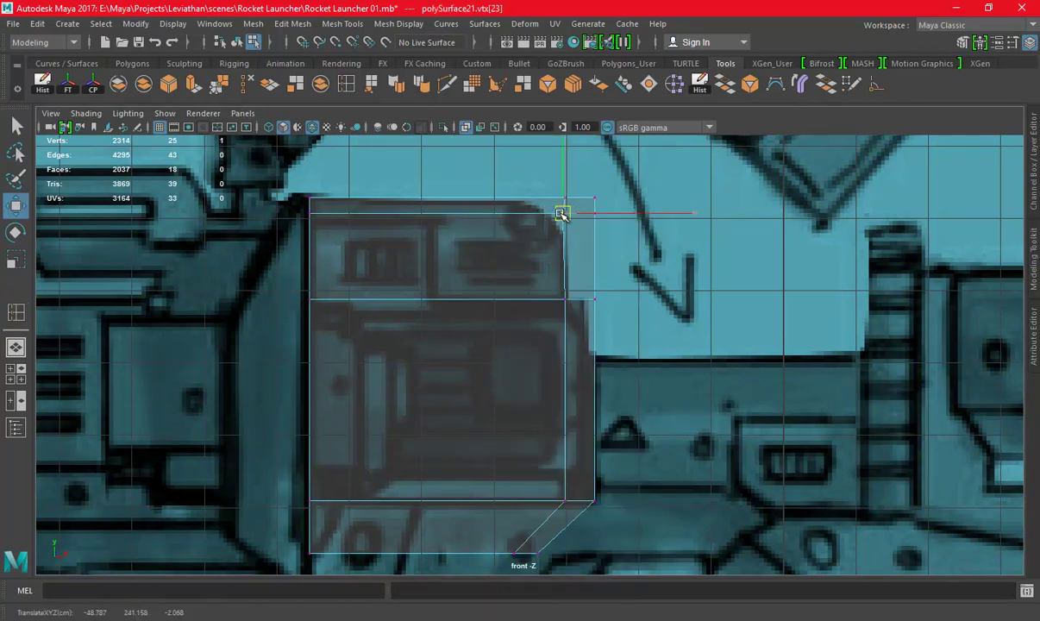
{"action": "key", "text": "ctrl+z"}
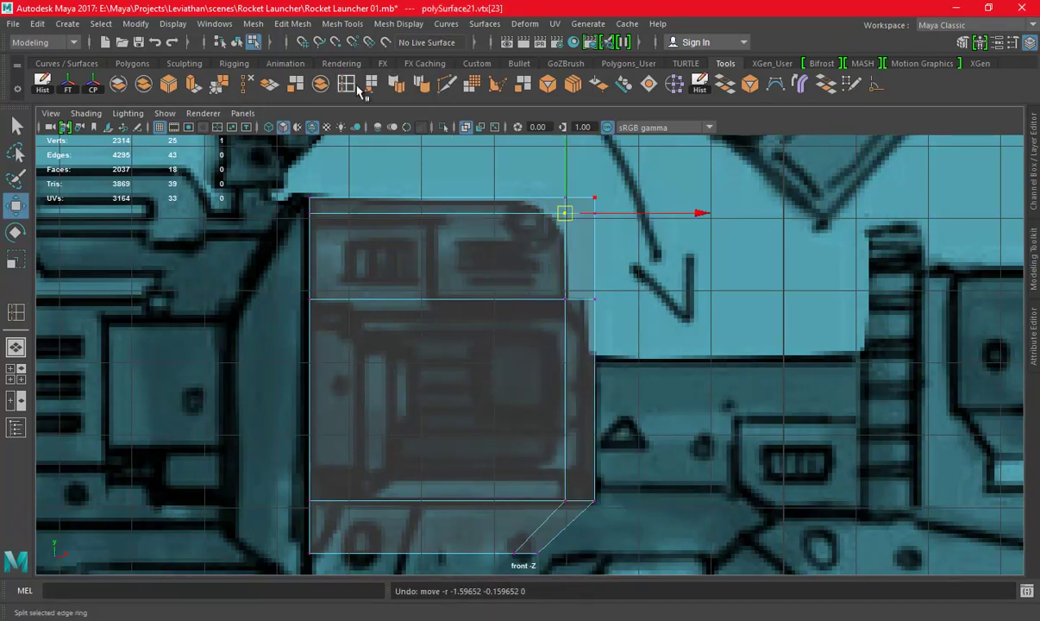
Add an edge loop near the top and pull the top-right corner vertices into a chamfer
{"action": "left_click", "coordinate": [357, 87]}
{"action": "left_click", "coordinate": [566, 235]}
{"action": "key", "text": "w"}
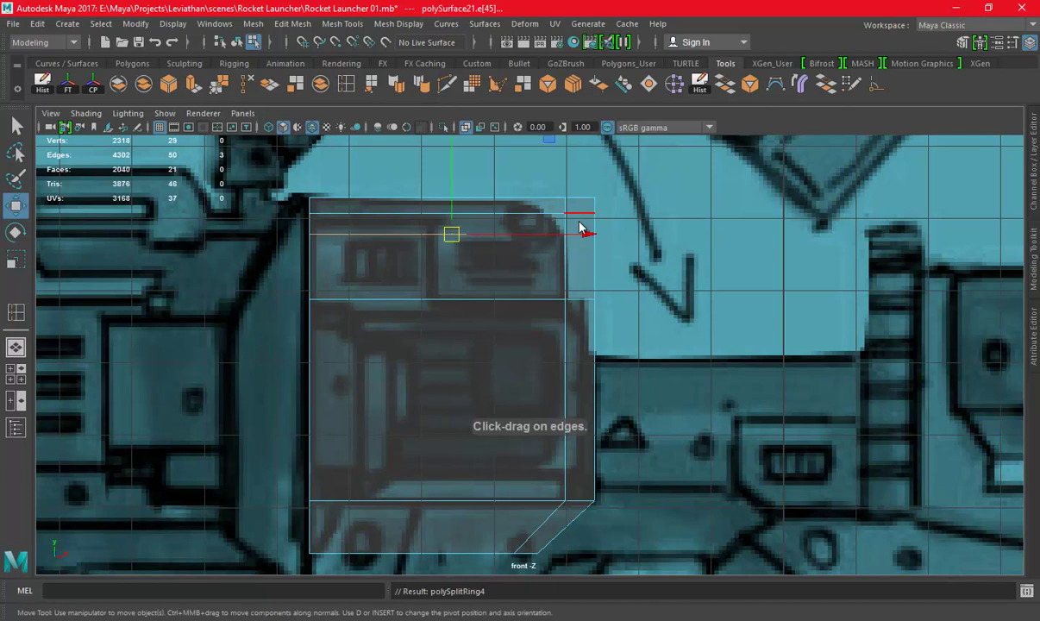
{"action": "mouse_move", "coordinate": [583, 238]}
{"action": "left_mouse_down"}
{"action": "mouse_move", "coordinate": [591, 222]}
{"action": "mouse_move", "coordinate": [577, 215]}
{"action": "left_mouse_up"}
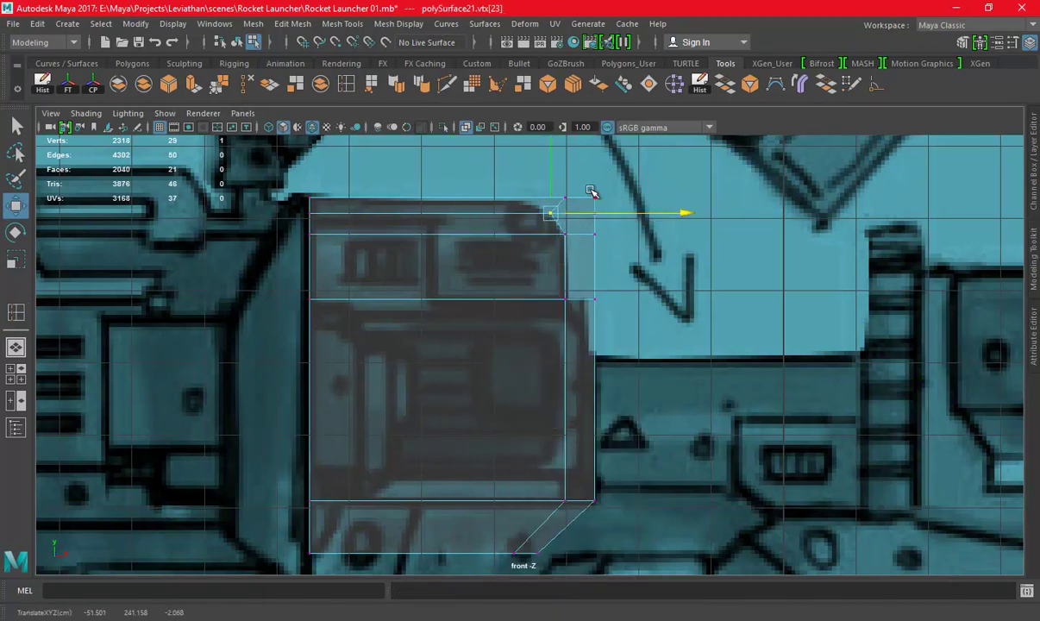
{"action": "left_click_drag", "start_coordinate": [546, 178], "coordinate": [528, 207]}
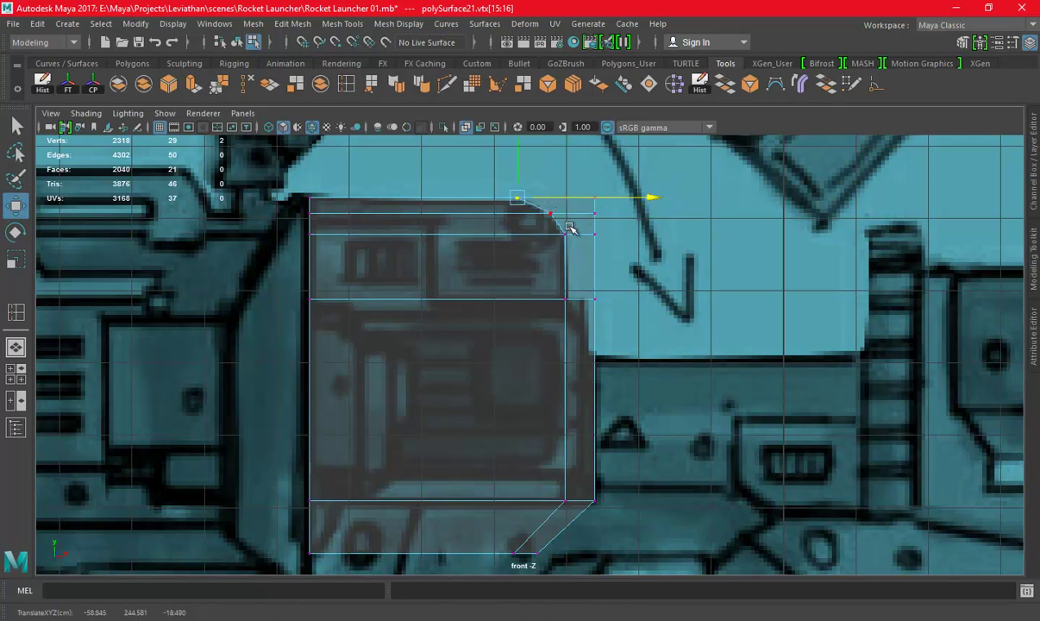
{"action": "scroll", "coordinate": [622, 233], "scroll_direction": "down", "scroll_amount": 1}
{"action": "scroll", "coordinate": [618, 239], "scroll_direction": "up", "scroll_amount": 1}
{"action": "scroll", "coordinate": [606, 251], "scroll_direction": "up", "scroll_amount": 1}
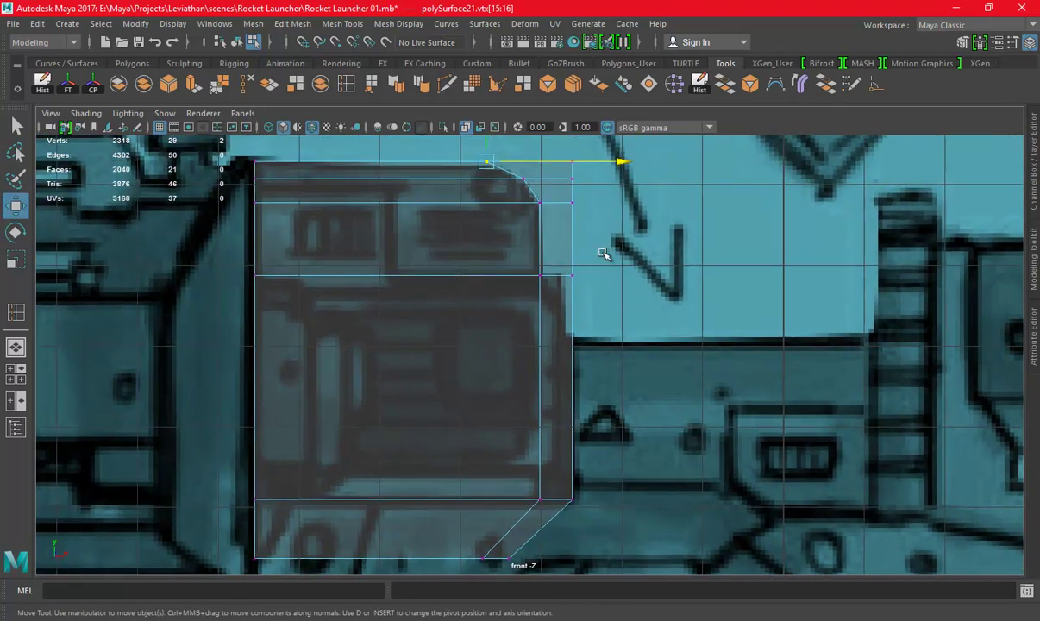
{"action": "scroll", "coordinate": [606, 263], "scroll_direction": "up", "scroll_amount": 1}
{"action": "scroll", "coordinate": [606, 263], "scroll_direction": "up", "scroll_amount": 1}
{"action": "key", "text": "F11"}
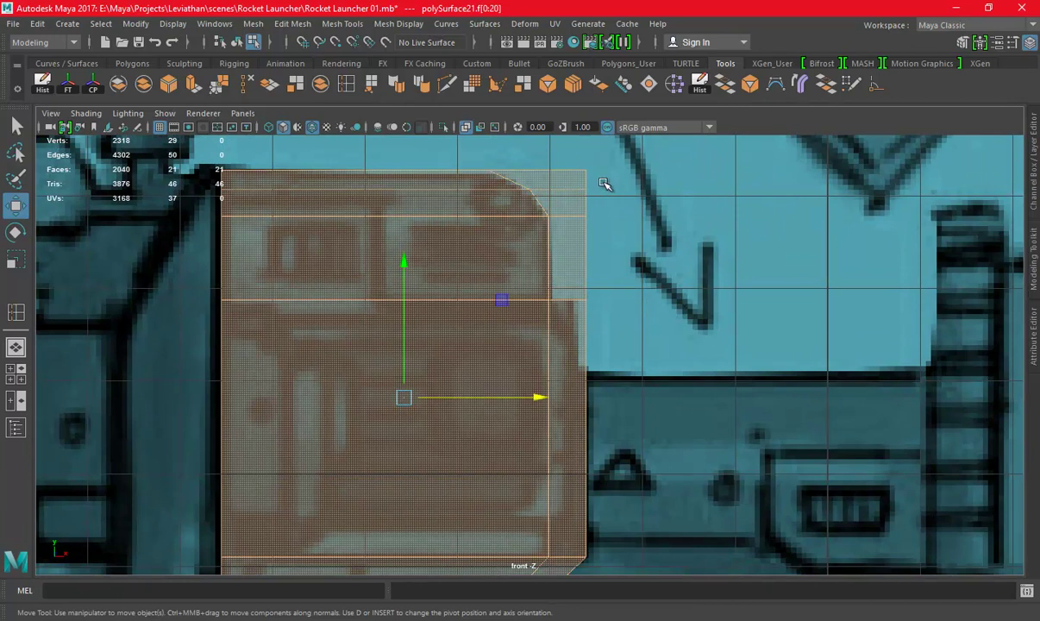
{"action": "key", "text": "F8"}
{"action": "key", "text": "space"}
{"action": "key", "text": "space"}
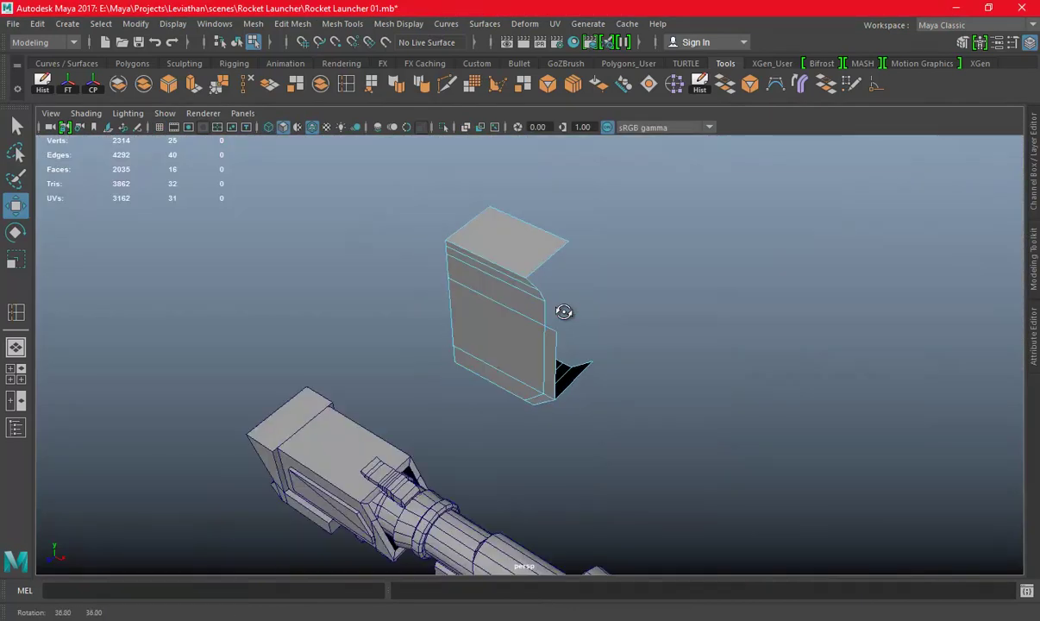
Extrude the chamfered corner's edge loop outward into a new face
{"action": "left_click_drag", "start_coordinate": [579, 262], "coordinate": [621, 267], "text": "alt"}
{"action": "right_click_drag", "start_coordinate": [622, 215], "coordinate": [621, 174]}
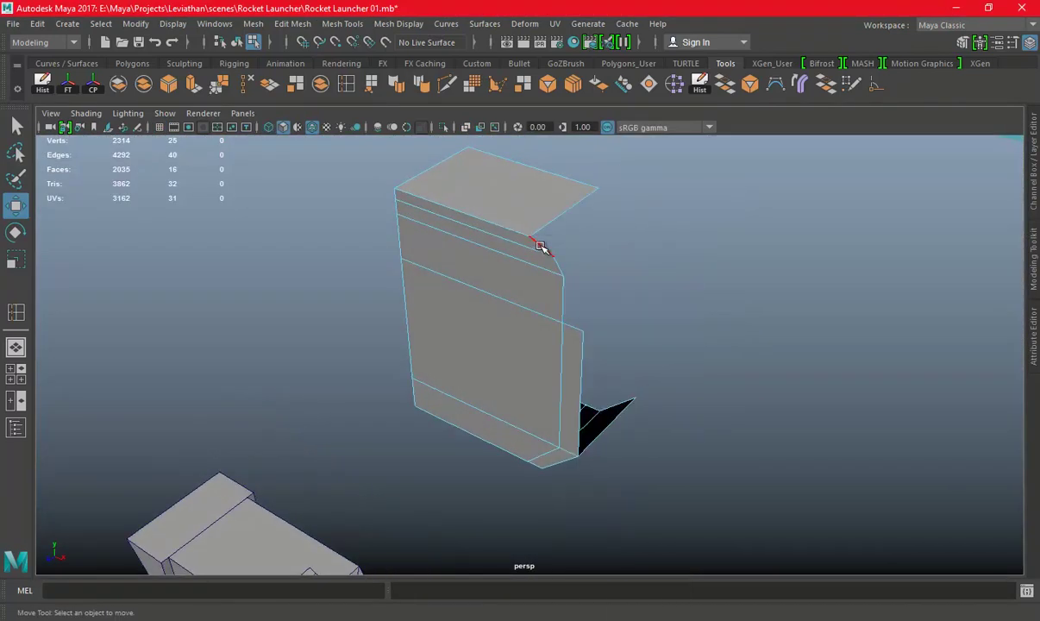
{"action": "left_click", "coordinate": [562, 278]}
{"action": "double_click", "coordinate": [569, 288]}
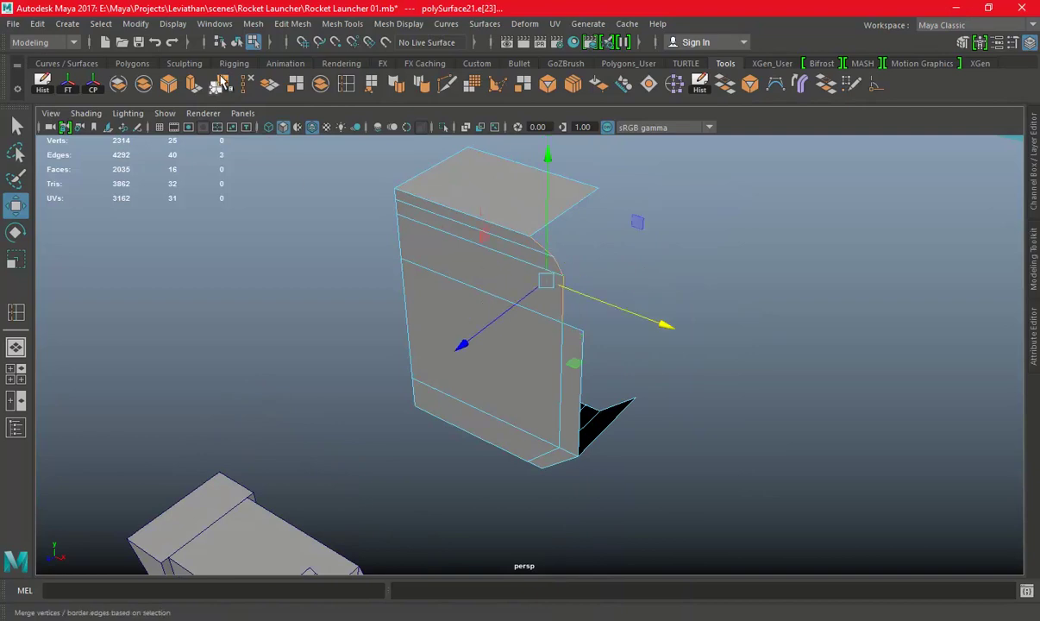
{"action": "key", "text": "ctrl+e"}
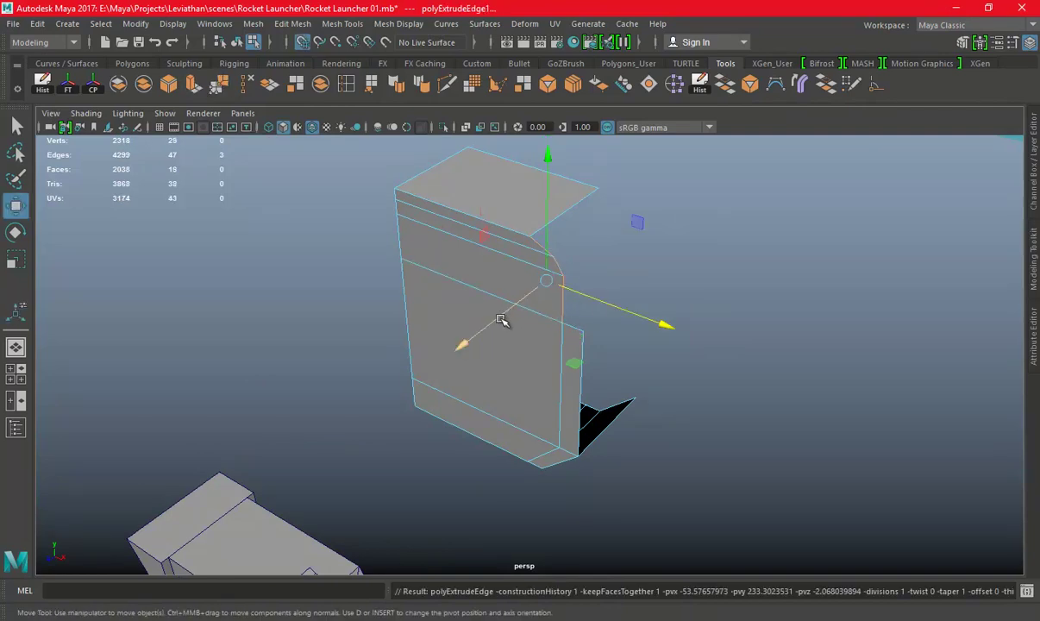
{"action": "left_click_drag", "start_coordinate": [501, 321], "coordinate": [586, 234]}
Align the extruded edge in the top view by moving it back and forward
{"action": "mouse_move", "coordinate": [649, 243]}
{"action": "left_mouse_down", "text": "alt"}
{"action": "mouse_move", "coordinate": [620, 267]}
{"action": "mouse_move", "coordinate": [567, 267]}
{"action": "mouse_move", "coordinate": [557, 249]}
{"action": "left_mouse_up", "text": "alt"}
{"action": "key", "text": "space"}
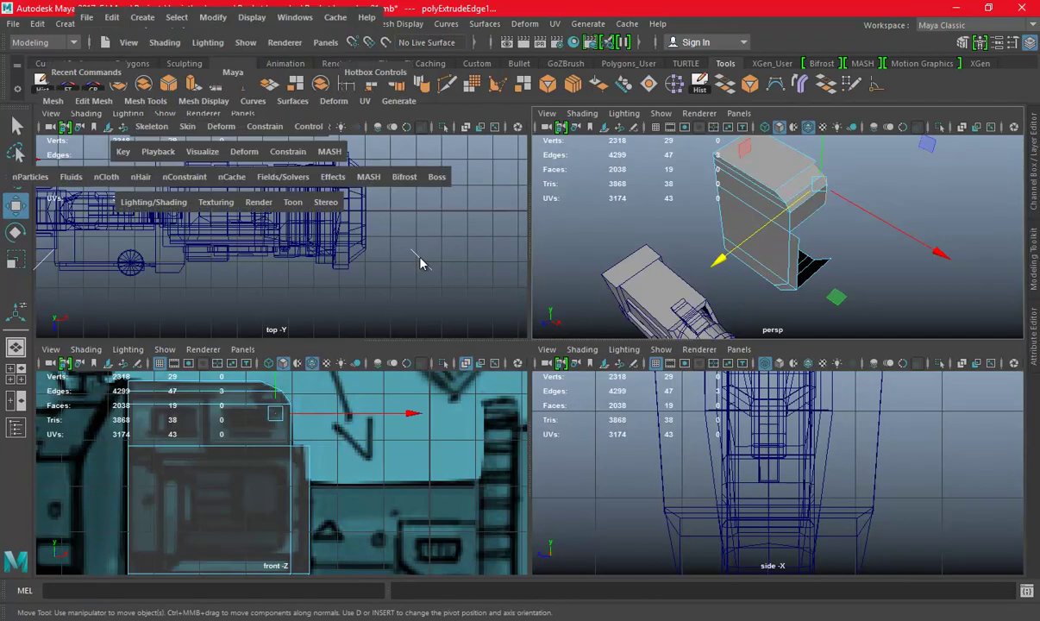
{"action": "key", "text": "space"}
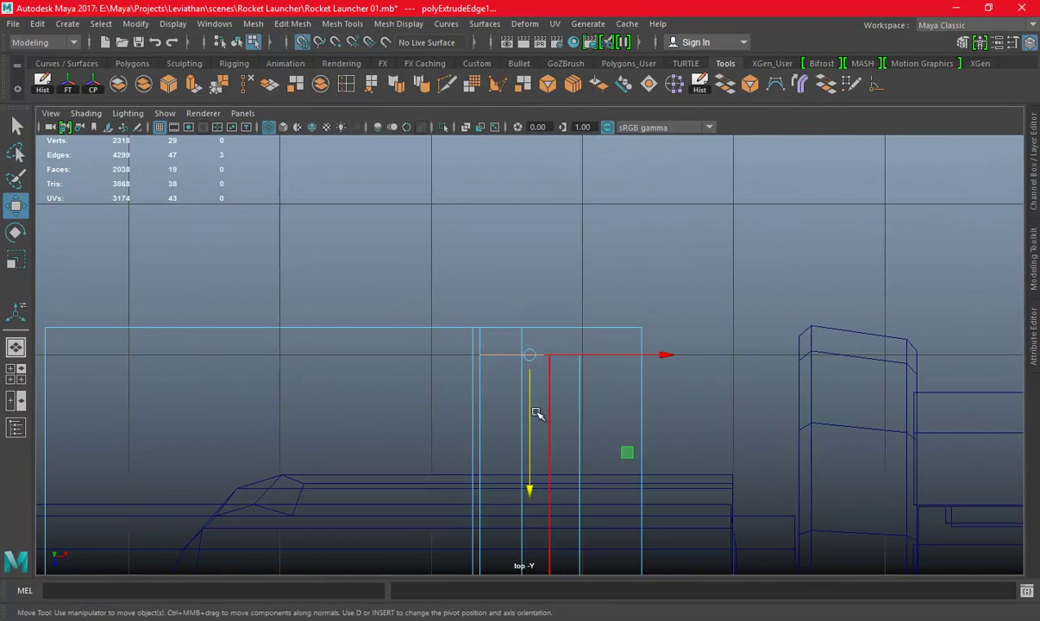
{"action": "middle_click_drag", "start_coordinate": [510, 278], "coordinate": [512, 129]}
{"action": "middle_click_drag", "start_coordinate": [529, 304], "coordinate": [529, 432]}
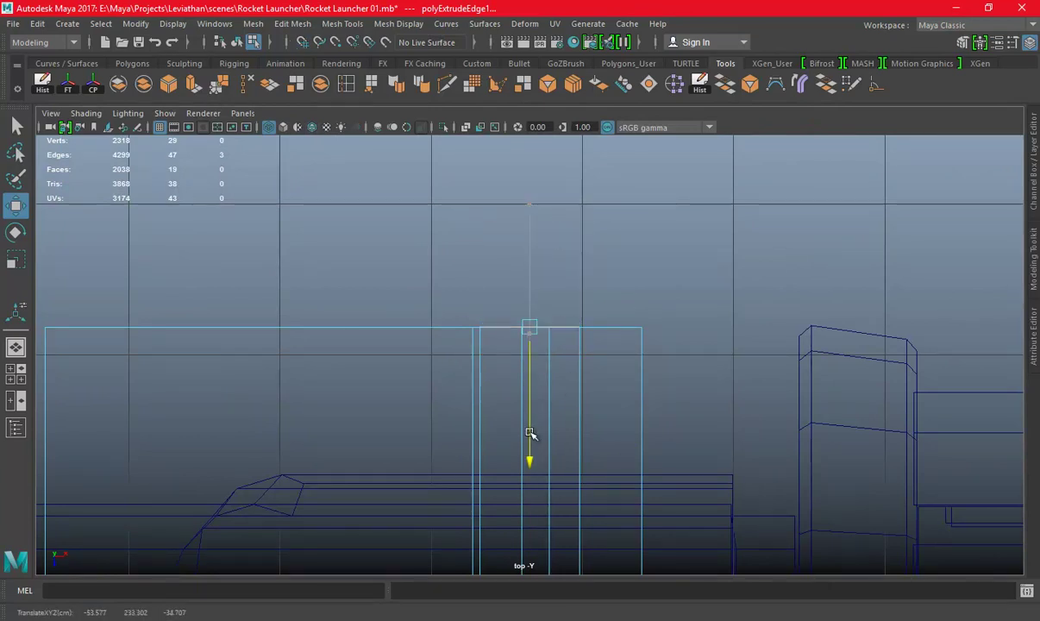
{"action": "key", "text": "space"}
{"action": "key", "text": "space"}
Merge the overlapping vertices at the extruded corner
{"action": "right_click_drag", "start_coordinate": [574, 220], "coordinate": [606, 190]}
{"action": "left_click", "coordinate": [603, 205]}
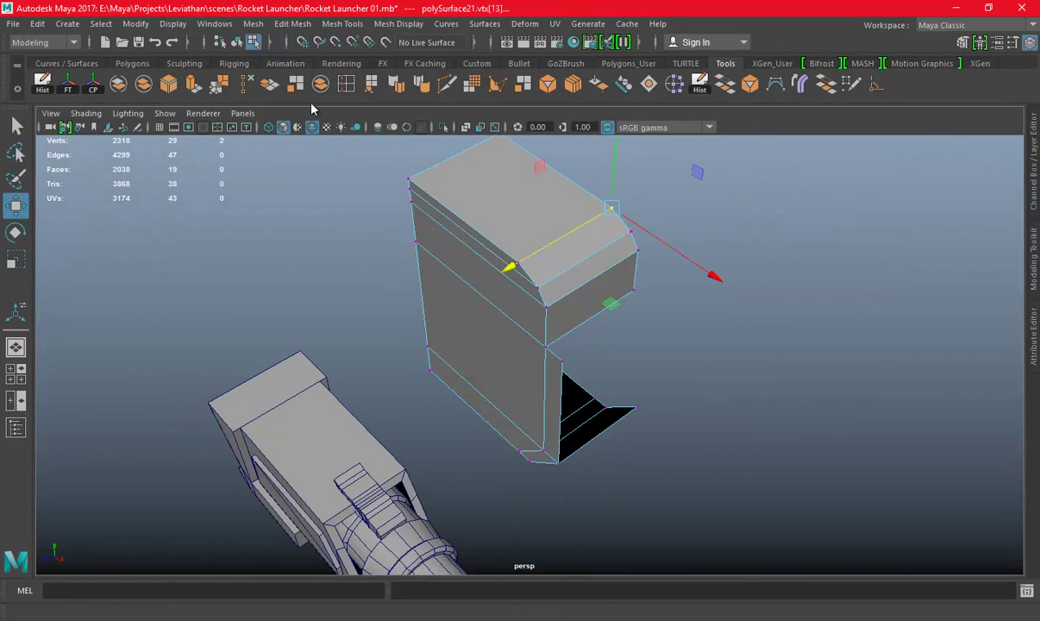
{"action": "left_click", "coordinate": [219, 84]}
{"action": "left_click_drag", "start_coordinate": [527, 332], "coordinate": [608, 275], "text": "alt"}
Extrude the side's open edge sideways into a new face
{"action": "key", "text": "space"}
{"action": "key", "text": "space"}
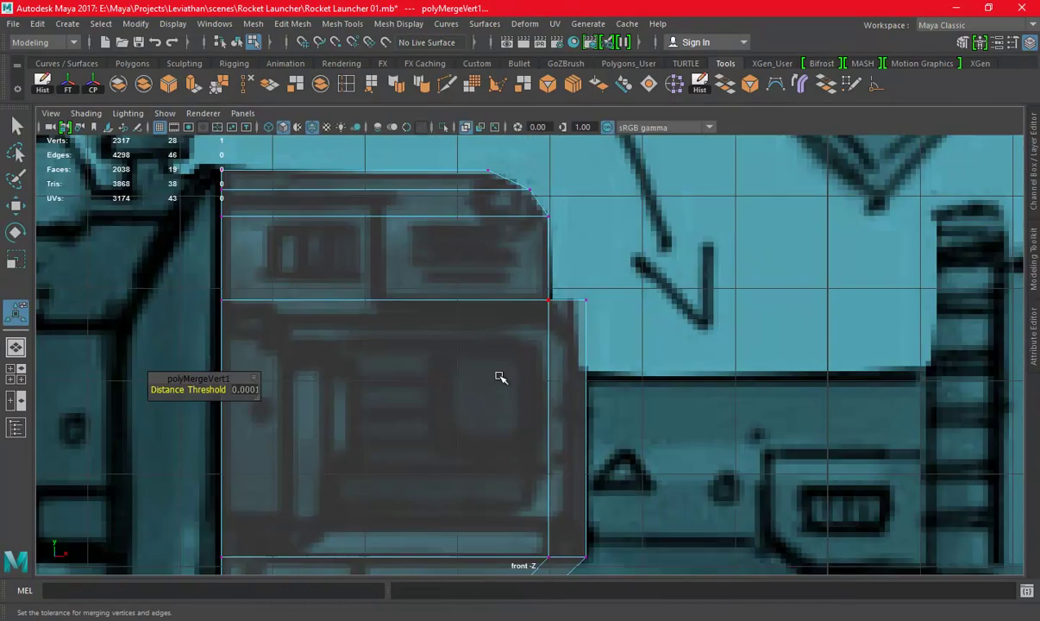
{"action": "key", "text": "space"}
{"action": "key", "text": "space"}
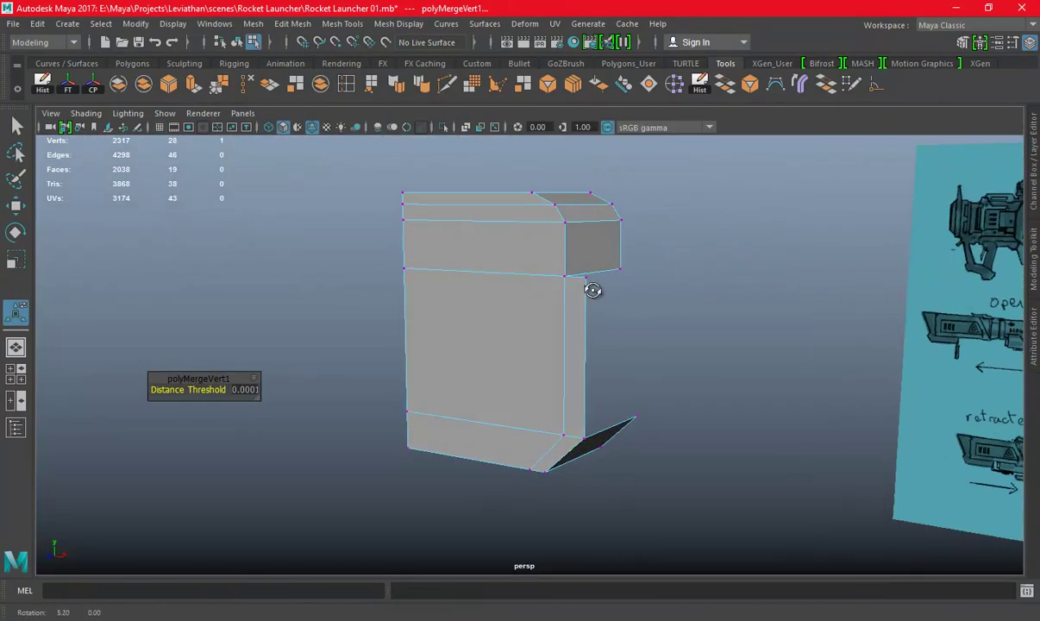
{"action": "left_click_drag", "start_coordinate": [591, 289], "coordinate": [544, 255], "text": "alt"}
{"action": "left_click", "coordinate": [583, 342]}
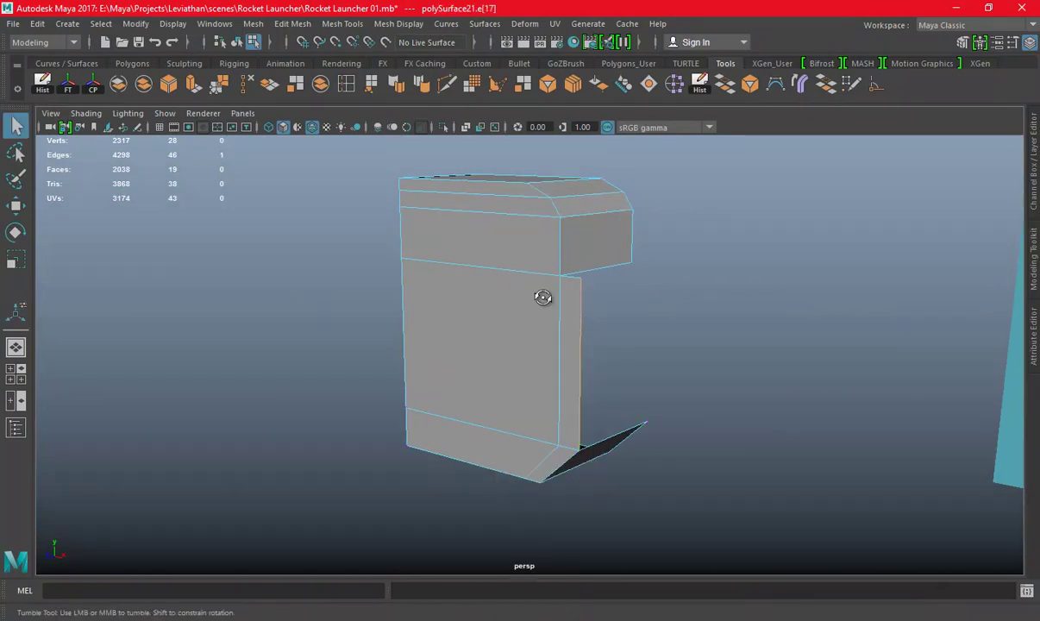
{"action": "left_click_drag", "start_coordinate": [543, 295], "coordinate": [517, 285], "text": "alt"}
{"action": "left_click", "coordinate": [185, 84]}
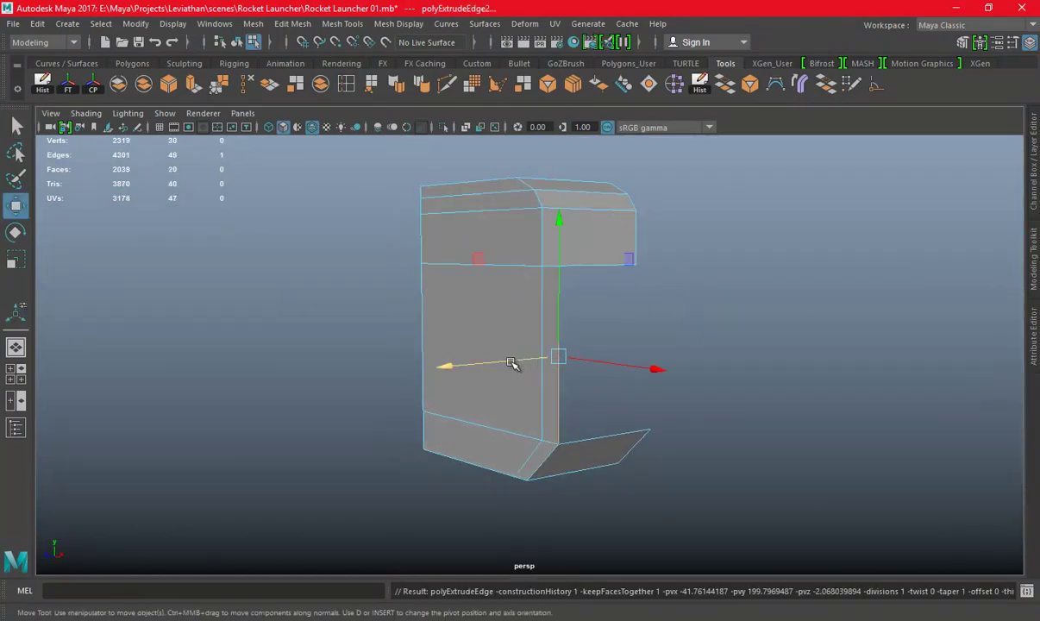
{"action": "left_click_drag", "start_coordinate": [457, 365], "coordinate": [627, 354]}
Merge the open corner vertex with its neighbour
{"action": "mouse_move", "coordinate": [681, 377]}
{"action": "left_mouse_down", "text": "alt"}
{"action": "mouse_move", "coordinate": [701, 420]}
{"action": "mouse_move", "coordinate": [492, 390]}
{"action": "mouse_move", "coordinate": [535, 407]}
{"action": "left_mouse_up", "text": "alt"}
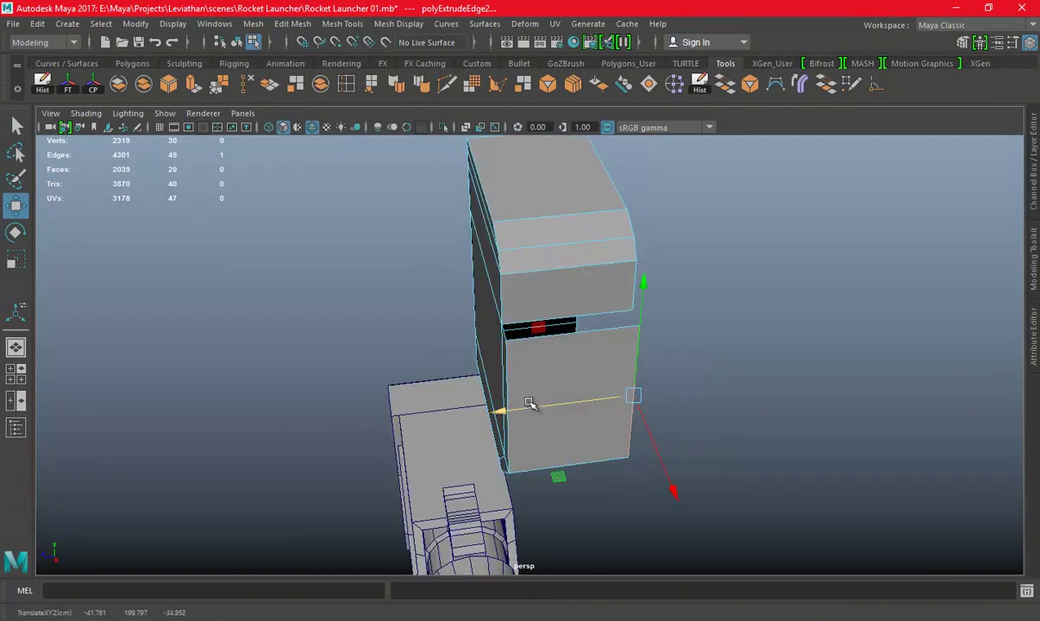
{"action": "left_click_drag", "start_coordinate": [629, 453], "coordinate": [685, 425], "text": "alt"}
{"action": "scroll", "coordinate": [685, 425], "scroll_direction": "up", "scroll_amount": 2}
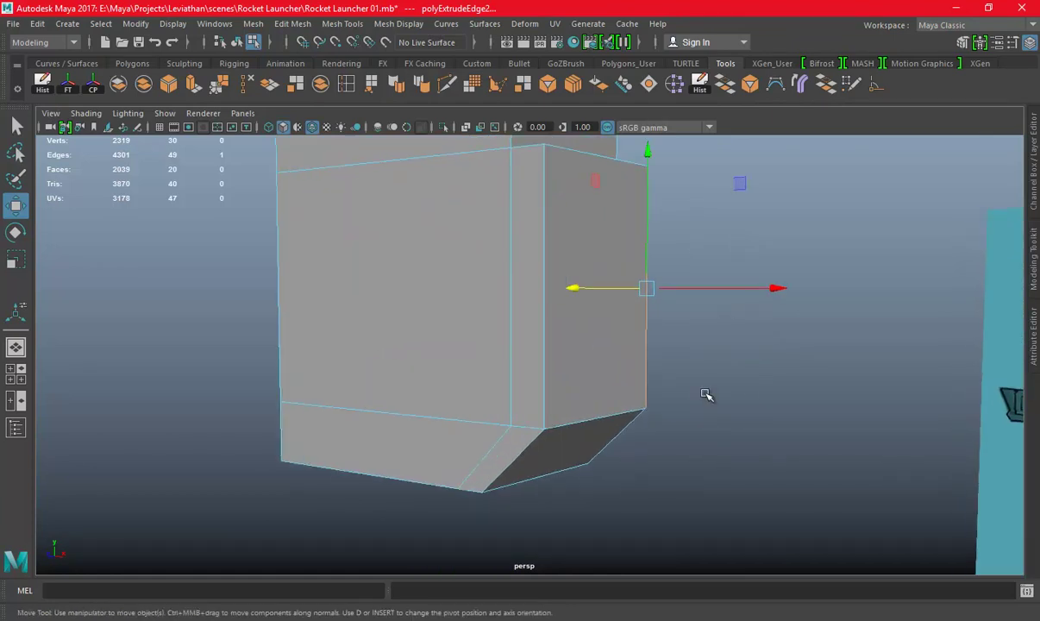
{"action": "right_click_drag", "start_coordinate": [720, 246], "coordinate": [655, 226]}
{"action": "left_click", "coordinate": [644, 406]}
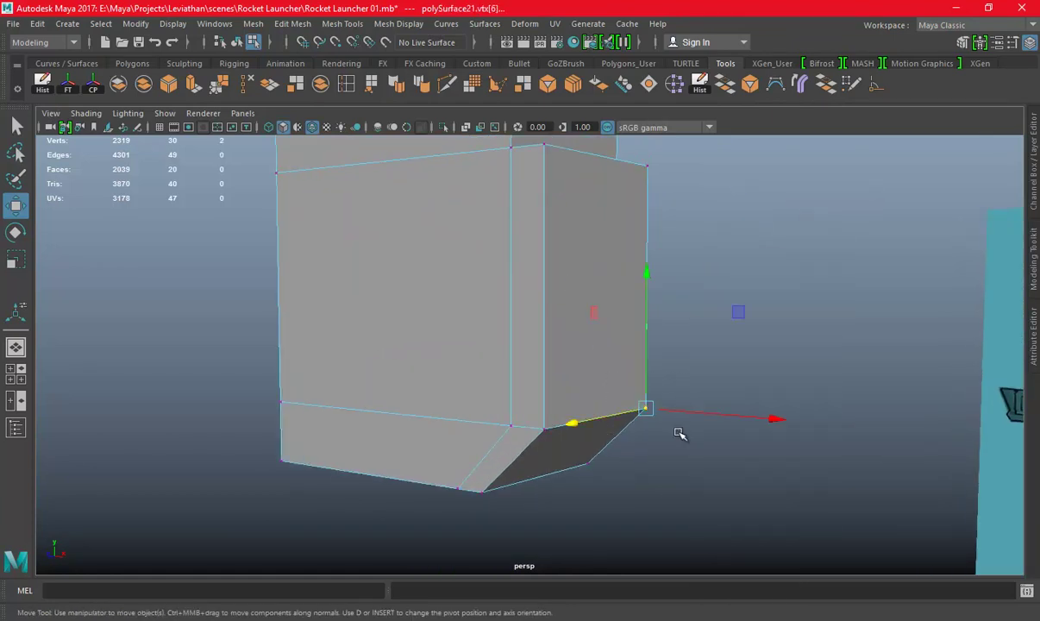
{"action": "left_click", "coordinate": [221, 84]}
{"action": "mouse_move", "coordinate": [655, 285]}
{"action": "left_mouse_down", "text": "alt"}
{"action": "mouse_move", "coordinate": [708, 329]}
{"action": "mouse_move", "coordinate": [640, 297]}
{"action": "mouse_move", "coordinate": [588, 356]}
{"action": "left_mouse_up", "text": "alt"}
Extrude the lower block's upper edge outward into a ledge
{"action": "right_click_drag", "start_coordinate": [584, 256], "coordinate": [585, 181]}
{"action": "left_click", "coordinate": [558, 291]}
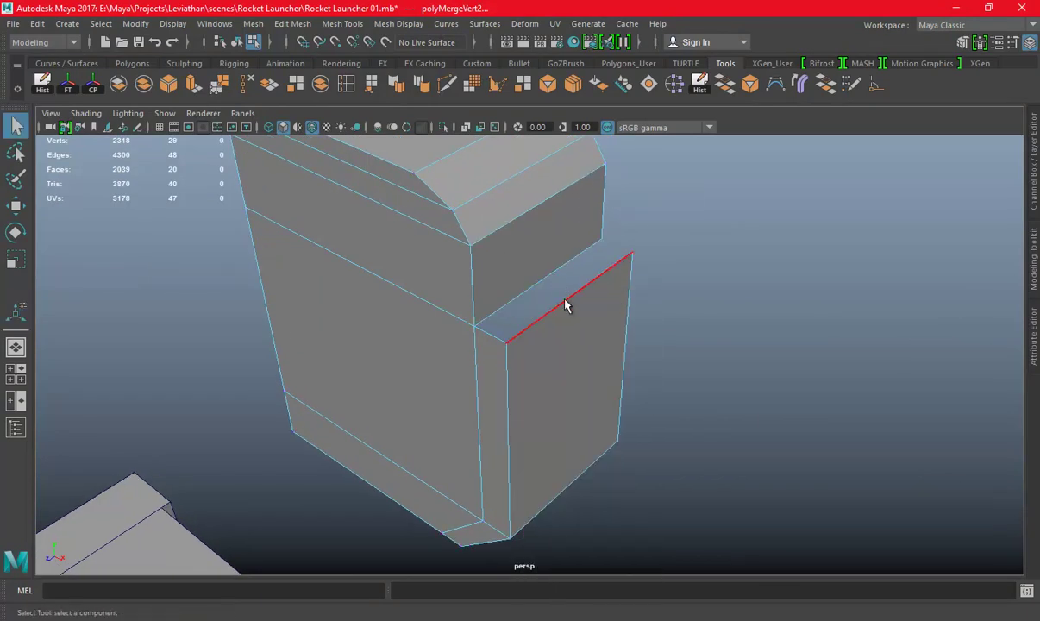
{"action": "left_click", "coordinate": [193, 84]}
{"action": "mouse_move", "coordinate": [604, 294]}
{"action": "left_mouse_down", "text": "alt"}
{"action": "mouse_move", "coordinate": [665, 309]}
{"action": "mouse_move", "coordinate": [634, 299]}
{"action": "left_mouse_up", "text": "alt"}
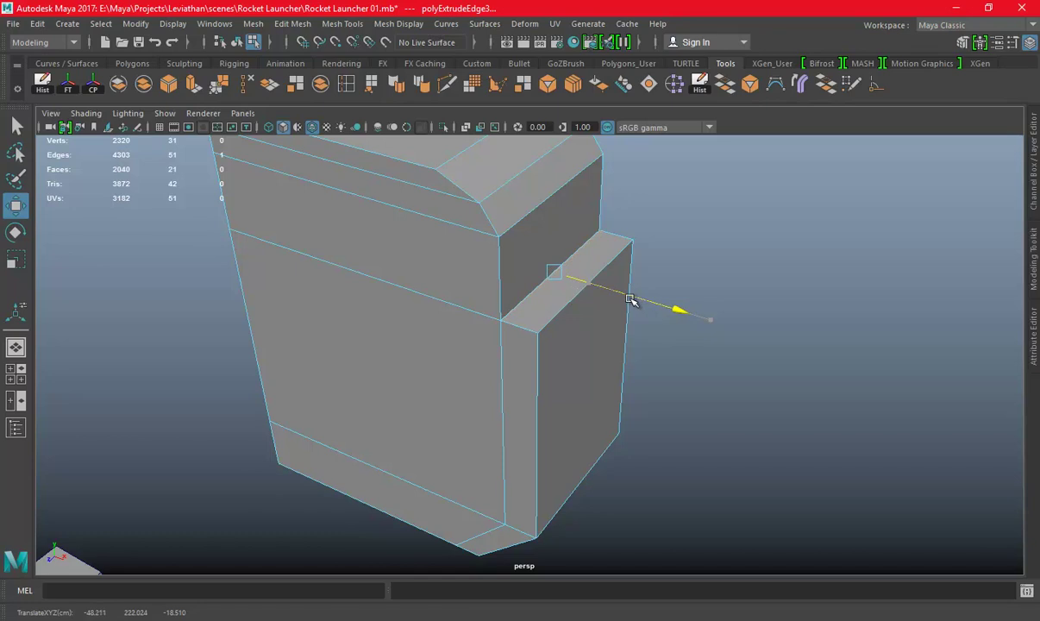
Box-select the overlapping vertices at the ledge and merge them
{"action": "right_click_drag", "start_coordinate": [607, 219], "coordinate": [539, 218]}
{"action": "mouse_move", "coordinate": [585, 239]}
{"action": "left_mouse_down"}
{"action": "mouse_move", "coordinate": [587, 250]}
{"action": "mouse_move", "coordinate": [446, 282]}
{"action": "mouse_move", "coordinate": [364, 221]}
{"action": "mouse_move", "coordinate": [392, 233]}
{"action": "left_mouse_up"}
{"action": "key", "text": "ctrl+m"}
{"action": "key", "text": "ctrl+m"}
{"action": "key", "text": "q"}
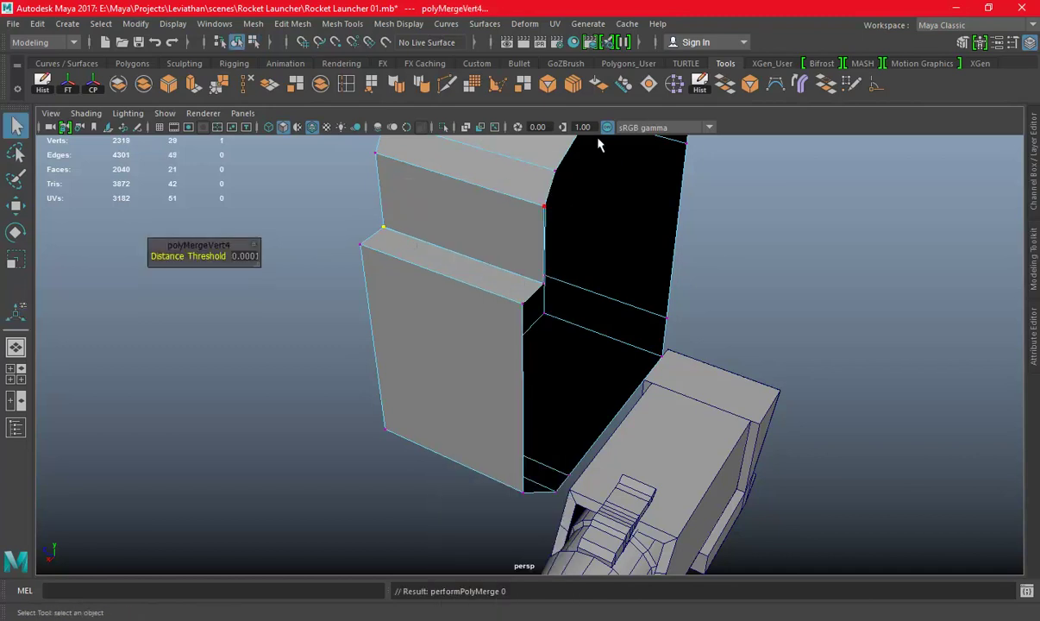
{"action": "left_click_drag", "start_coordinate": [601, 145], "coordinate": [399, 233], "text": "alt"}
{"action": "key", "text": "space"}
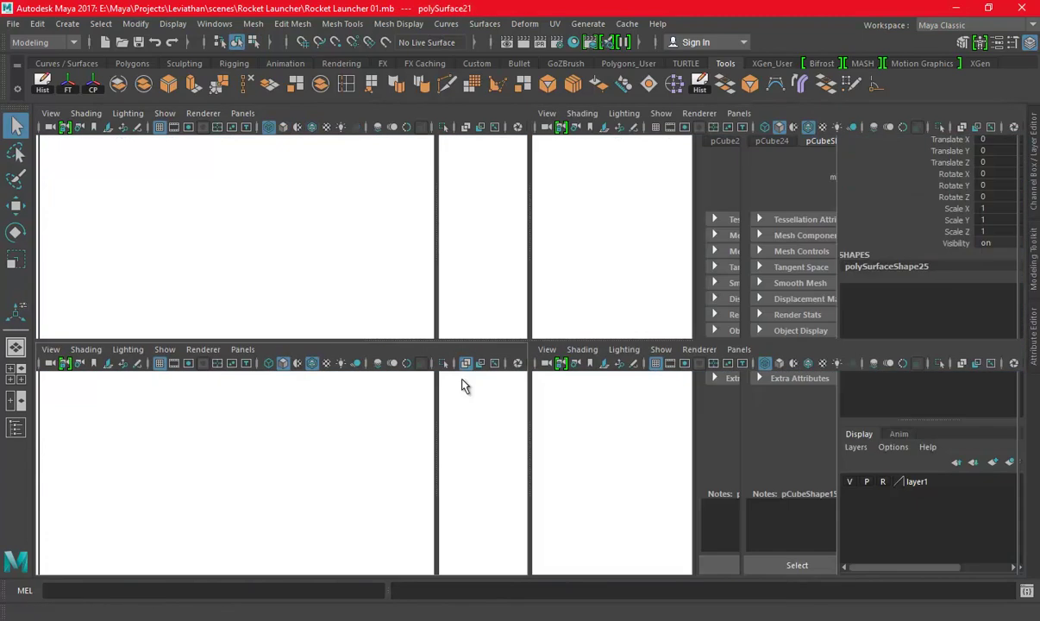
Save the scene from the single front view
{"action": "key", "text": "space"}
{"action": "scroll", "coordinate": [345, 302], "scroll_direction": "up", "scroll_amount": 1}
{"action": "key", "text": "ctrl+s"}
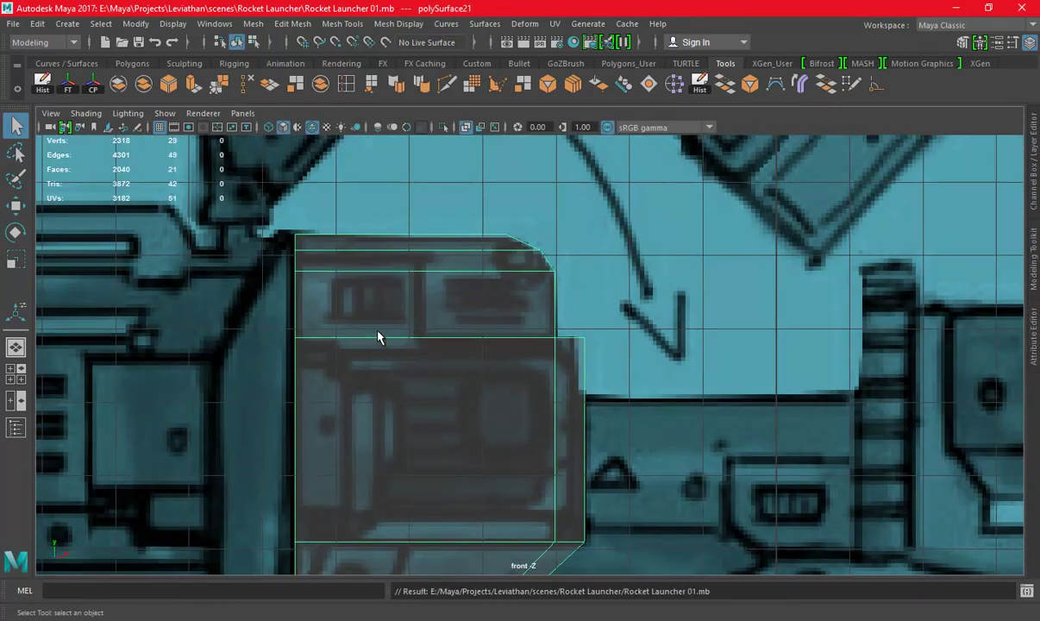
{"action": "scroll", "coordinate": [495, 342], "scroll_direction": "down", "scroll_amount": 3}
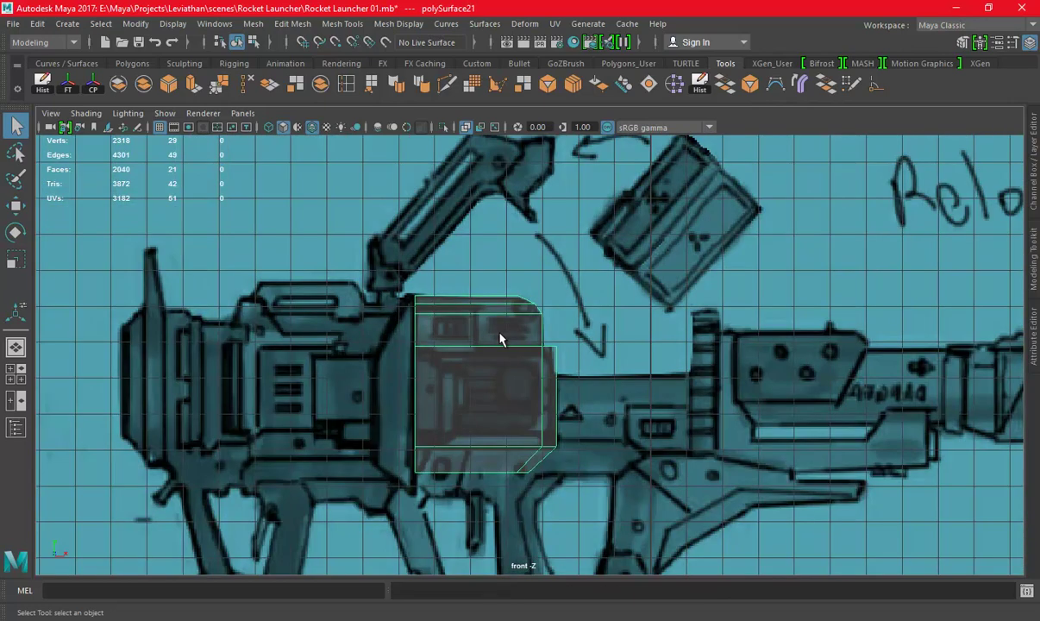
{"action": "scroll", "coordinate": [498, 337], "scroll_direction": "down", "scroll_amount": 2}
{"action": "scroll", "coordinate": [503, 338], "scroll_direction": "down", "scroll_amount": 2}
{"action": "scroll", "coordinate": [504, 336], "scroll_direction": "up", "scroll_amount": 1}
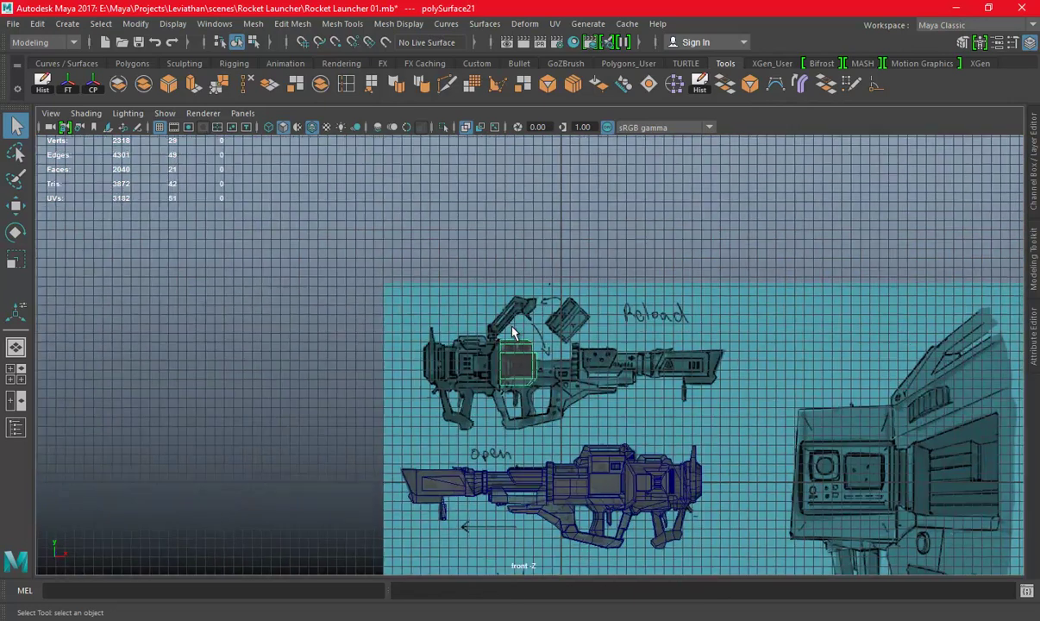
{"action": "scroll", "coordinate": [508, 335], "scroll_direction": "up", "scroll_amount": 1}
{"action": "scroll", "coordinate": [512, 332], "scroll_direction": "up", "scroll_amount": 1}
{"action": "scroll", "coordinate": [512, 331], "scroll_direction": "up", "scroll_amount": 1}
{"action": "scroll", "coordinate": [591, 363], "scroll_direction": "up", "scroll_amount": 1}
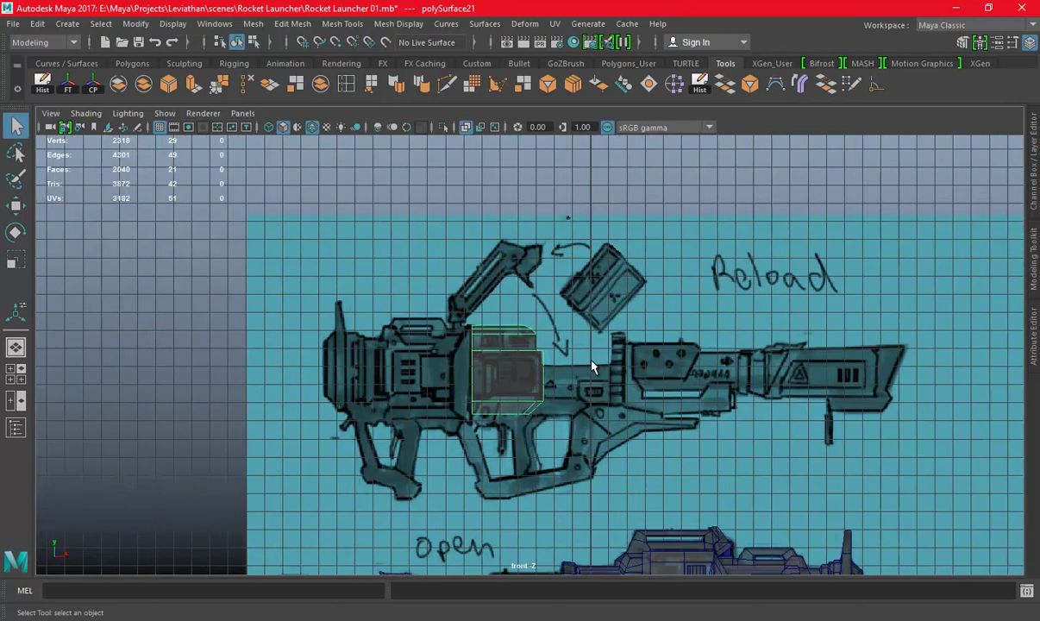
{"action": "scroll", "coordinate": [590, 363], "scroll_direction": "up", "scroll_amount": 1}
{"action": "scroll", "coordinate": [590, 363], "scroll_direction": "up", "scroll_amount": 2}
{"action": "scroll", "coordinate": [590, 363], "scroll_direction": "down", "scroll_amount": 2}
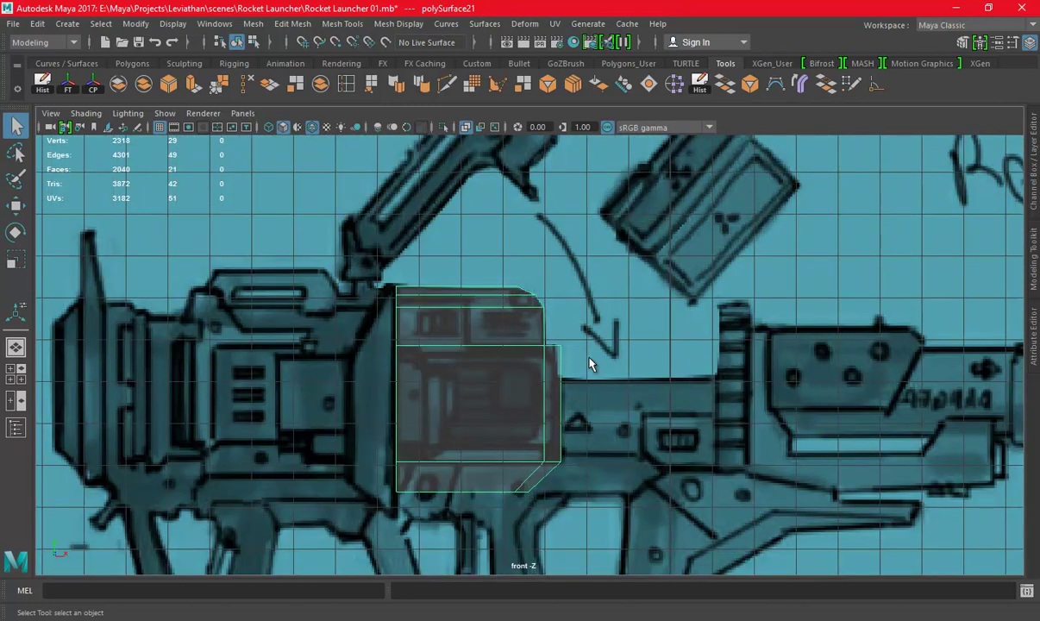
Select the magazine's top band of faces and extract it with Mesh > Extract
{"action": "middle_click_drag", "start_coordinate": [710, 458], "coordinate": [655, 286], "text": "alt"}
{"action": "scroll", "coordinate": [655, 284], "scroll_direction": "down", "scroll_amount": 2}
{"action": "scroll", "coordinate": [608, 366], "scroll_direction": "down", "scroll_amount": 1}
{"action": "mouse_move", "coordinate": [510, 340]}
{"action": "middle_mouse_down", "text": "alt"}
{"action": "mouse_move", "coordinate": [494, 279]}
{"action": "mouse_move", "coordinate": [526, 400]}
{"action": "middle_mouse_up", "text": "alt"}
{"action": "scroll", "coordinate": [526, 401], "scroll_direction": "up", "scroll_amount": 3}
{"action": "middle_click_drag", "start_coordinate": [577, 272], "coordinate": [608, 244], "text": "alt"}
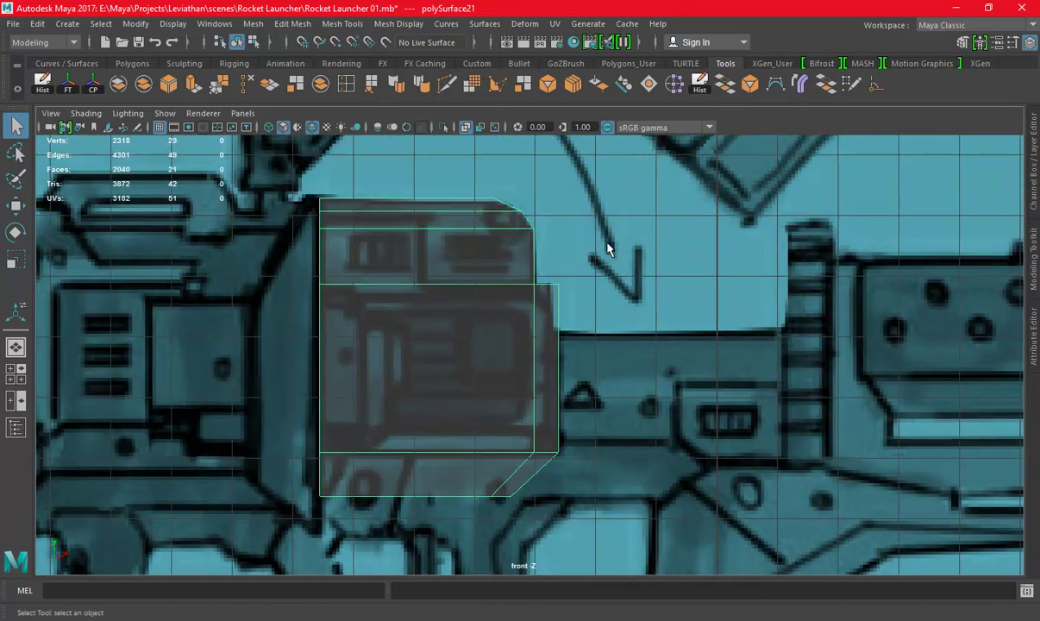
{"action": "key", "text": "ctrl+F11"}
{"action": "left_click_drag", "start_coordinate": [323, 200], "coordinate": [580, 267]}
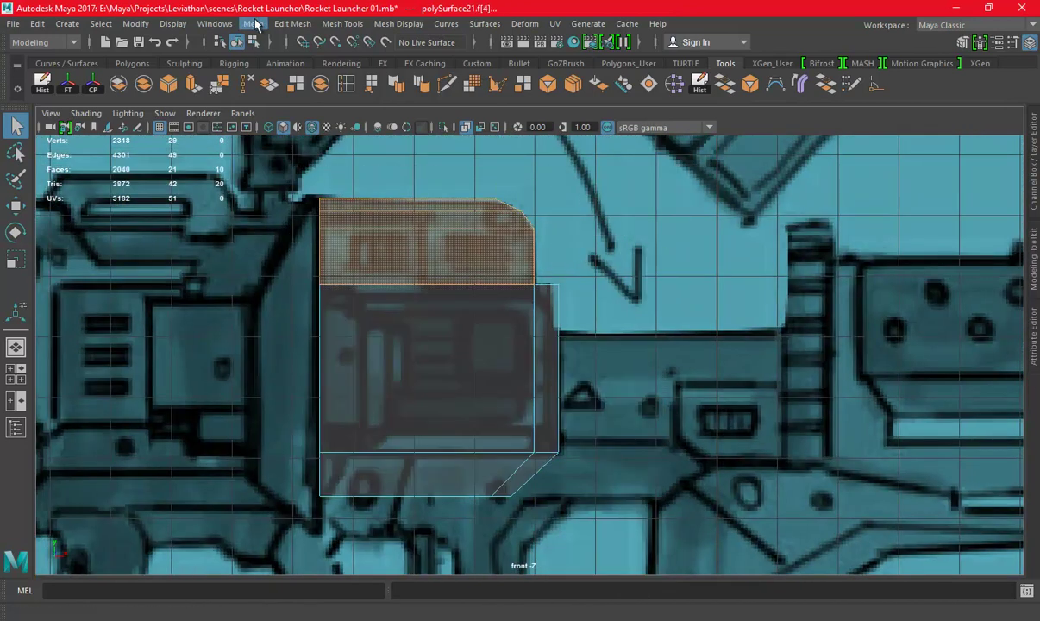
{"action": "left_click", "coordinate": [255, 25]}
{"action": "left_click", "coordinate": [304, 390]}
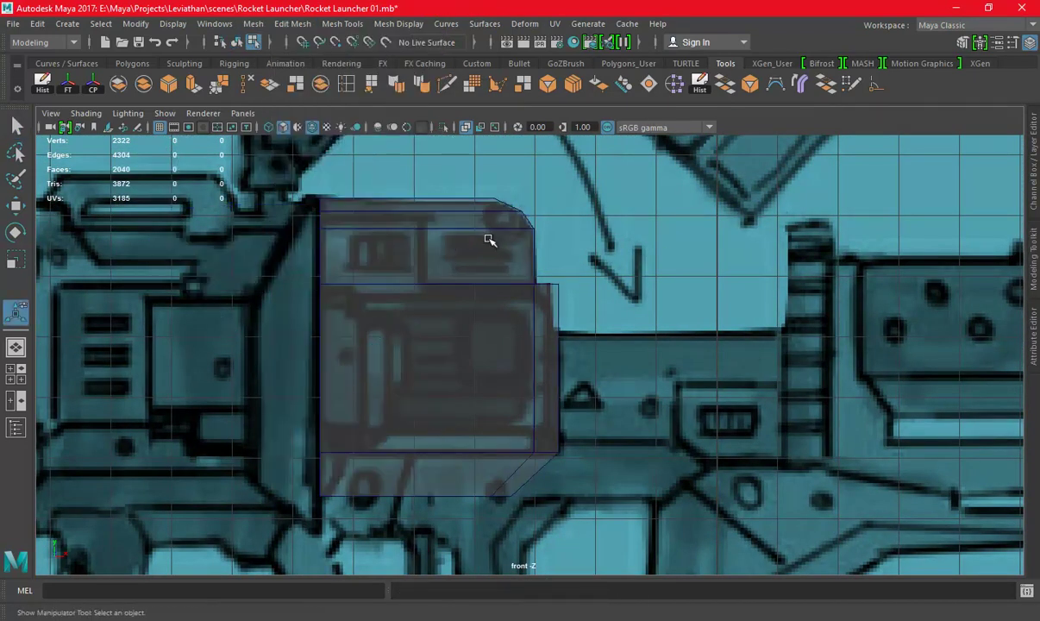
Select the extracted top band and the lower magazine block, then save
{"action": "right_click_drag", "start_coordinate": [488, 240], "coordinate": [517, 197]}
{"action": "key", "text": "q"}
{"action": "scroll", "coordinate": [607, 290], "scroll_direction": "down", "scroll_amount": 3}
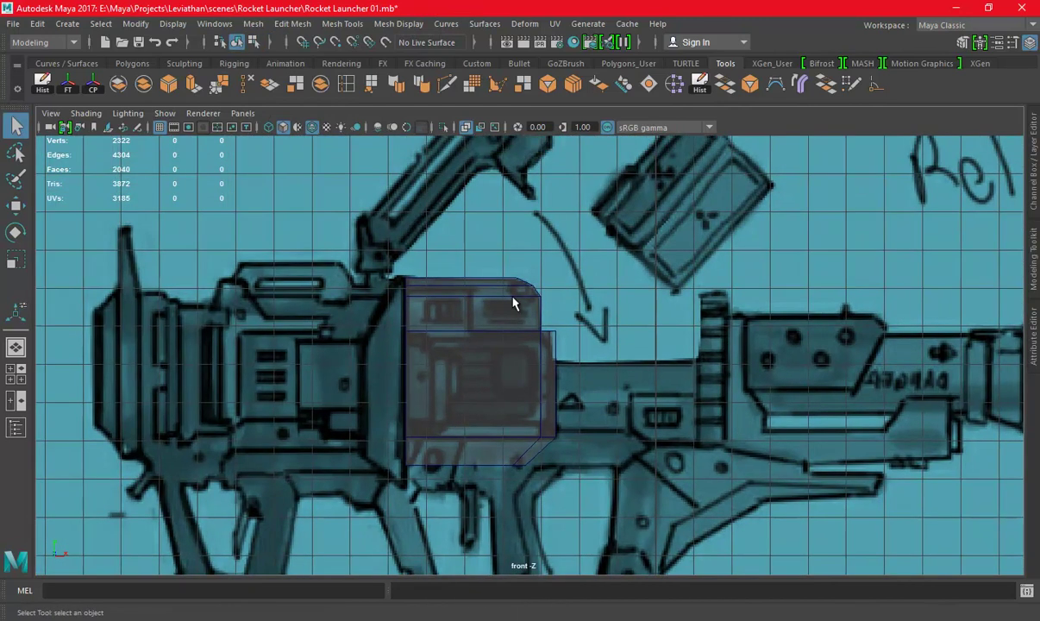
{"action": "left_click", "coordinate": [512, 302]}
{"action": "scroll", "coordinate": [599, 316], "scroll_direction": "down", "scroll_amount": 2}
{"action": "scroll", "coordinate": [597, 313], "scroll_direction": "down", "scroll_amount": 1}
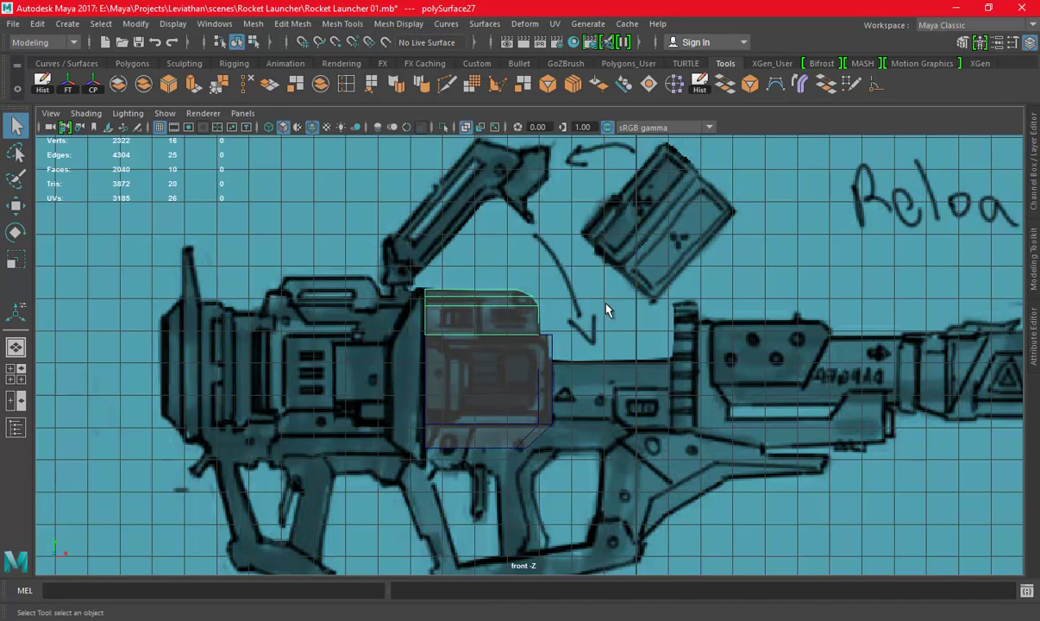
{"action": "scroll", "coordinate": [595, 319], "scroll_direction": "up", "scroll_amount": 2}
{"action": "left_click", "coordinate": [543, 362]}
{"action": "scroll", "coordinate": [539, 332], "scroll_direction": "up", "scroll_amount": 2}
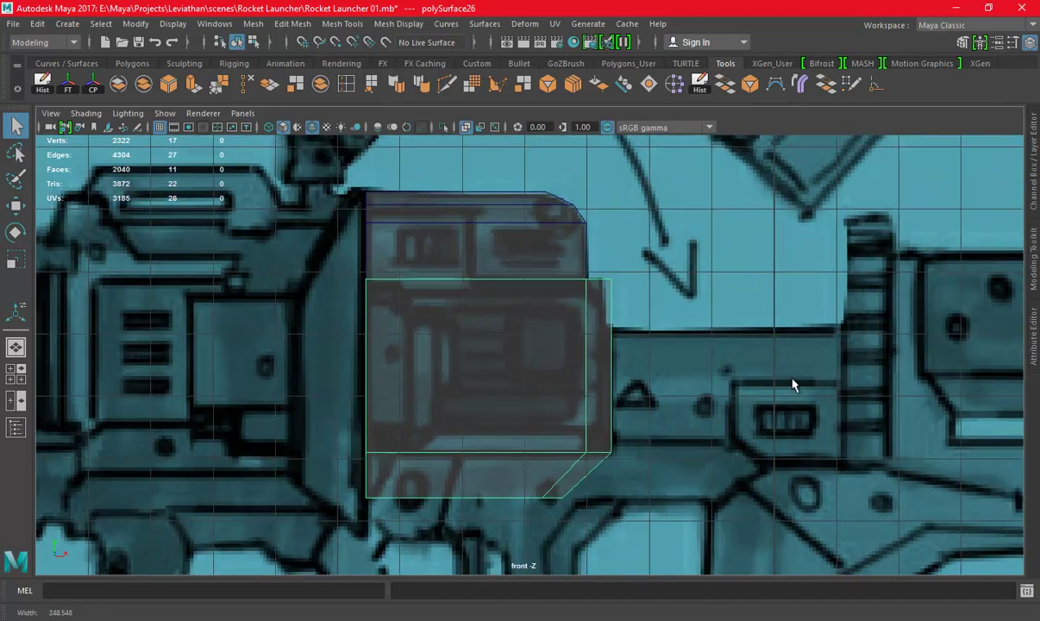
{"action": "scroll", "coordinate": [576, 345], "scroll_direction": "up", "scroll_amount": 1}
{"action": "key", "text": "ctrl+s"}
Isolate the magazine pieces in a single perspective view and orbit around them
{"action": "scroll", "coordinate": [735, 383], "scroll_direction": "down", "scroll_amount": 1}
{"action": "scroll", "coordinate": [735, 383], "scroll_direction": "down", "scroll_amount": 5}
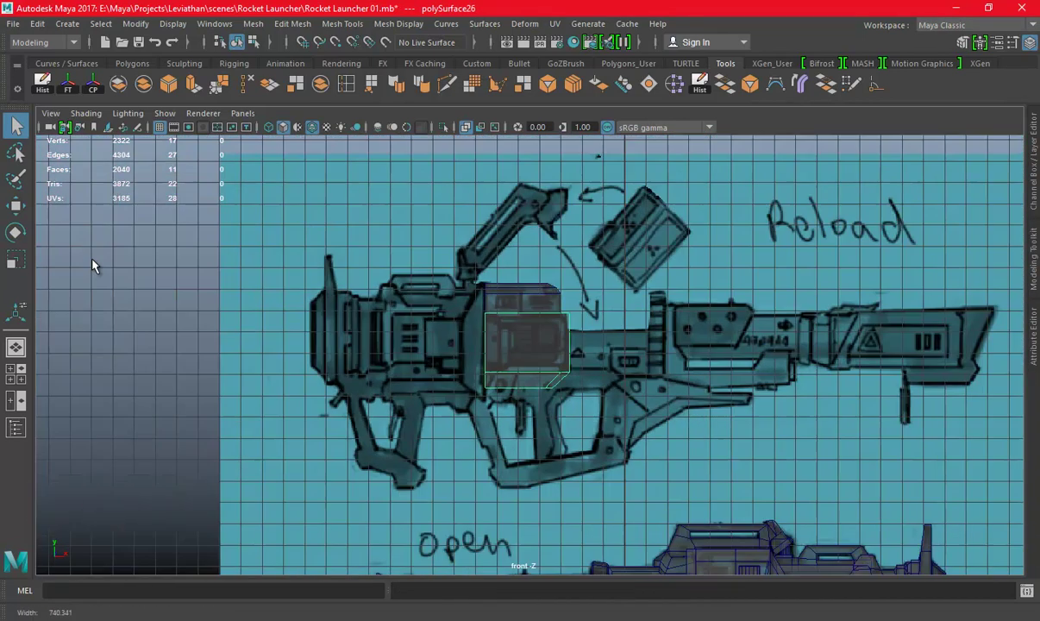
{"action": "scroll", "coordinate": [486, 416], "scroll_direction": "up", "scroll_amount": 3}
{"action": "key", "text": "space"}
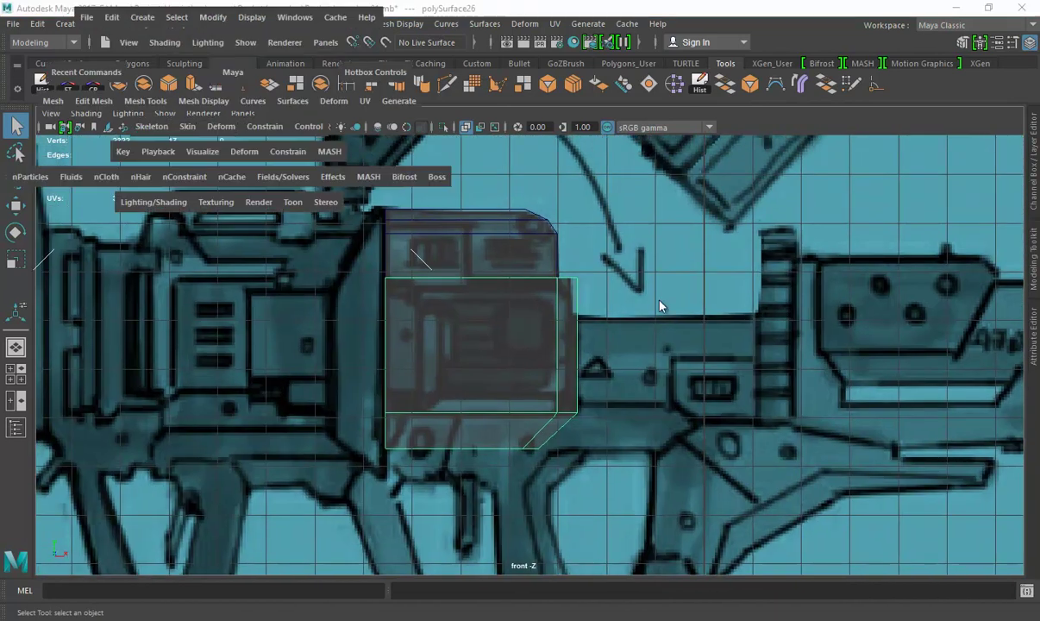
{"action": "key", "text": "space"}
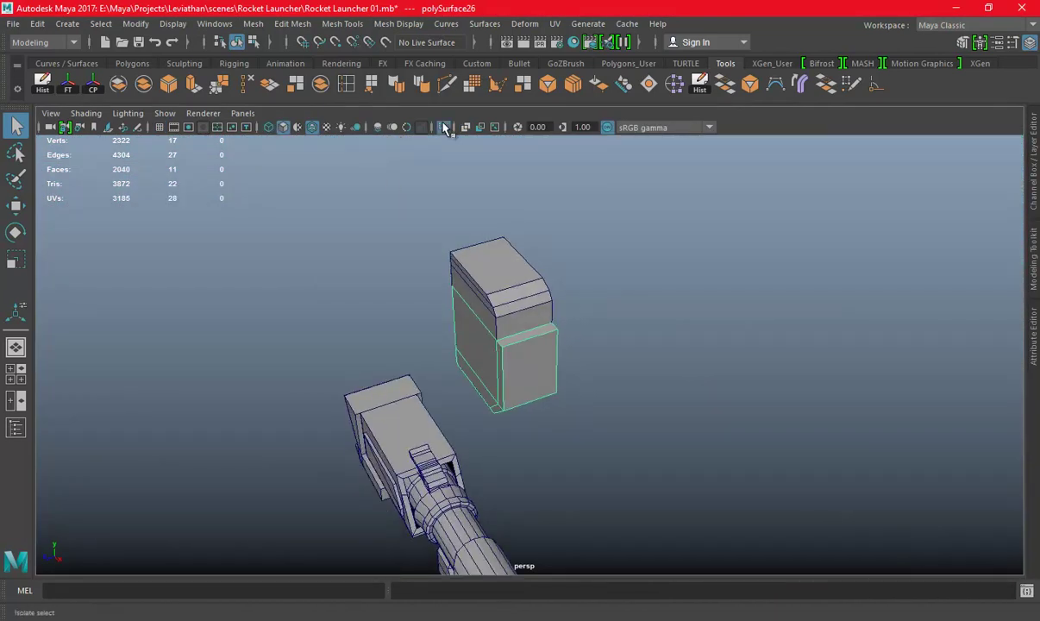
{"action": "left_click", "coordinate": [443, 127]}
{"action": "mouse_move", "coordinate": [695, 308]}
{"action": "left_mouse_down", "text": "alt"}
{"action": "mouse_move", "coordinate": [594, 337]}
{"action": "mouse_move", "coordinate": [617, 367]}
{"action": "mouse_move", "coordinate": [564, 424]}
{"action": "left_mouse_up", "text": "alt"}
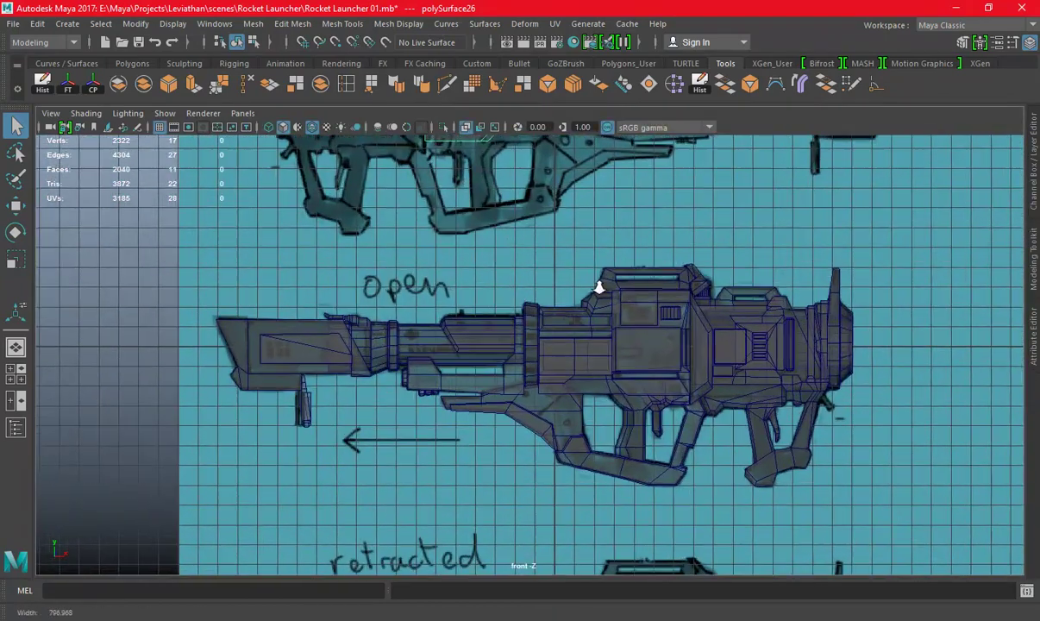
Pan the front view across the Reload and Open gun sketches
{"action": "scroll", "coordinate": [599, 287], "scroll_direction": "up", "scroll_amount": 2}
{"action": "middle_click_drag", "start_coordinate": [755, 334], "coordinate": [755, 442], "text": "alt"}
{"action": "scroll", "coordinate": [603, 345], "scroll_direction": "down", "scroll_amount": 3}
{"action": "scroll", "coordinate": [466, 311], "scroll_direction": "up", "scroll_amount": 2}
{"action": "scroll", "coordinate": [465, 311], "scroll_direction": "up", "scroll_amount": 2}
{"action": "middle_click_drag", "start_coordinate": [485, 301], "coordinate": [526, 250], "text": "alt"}
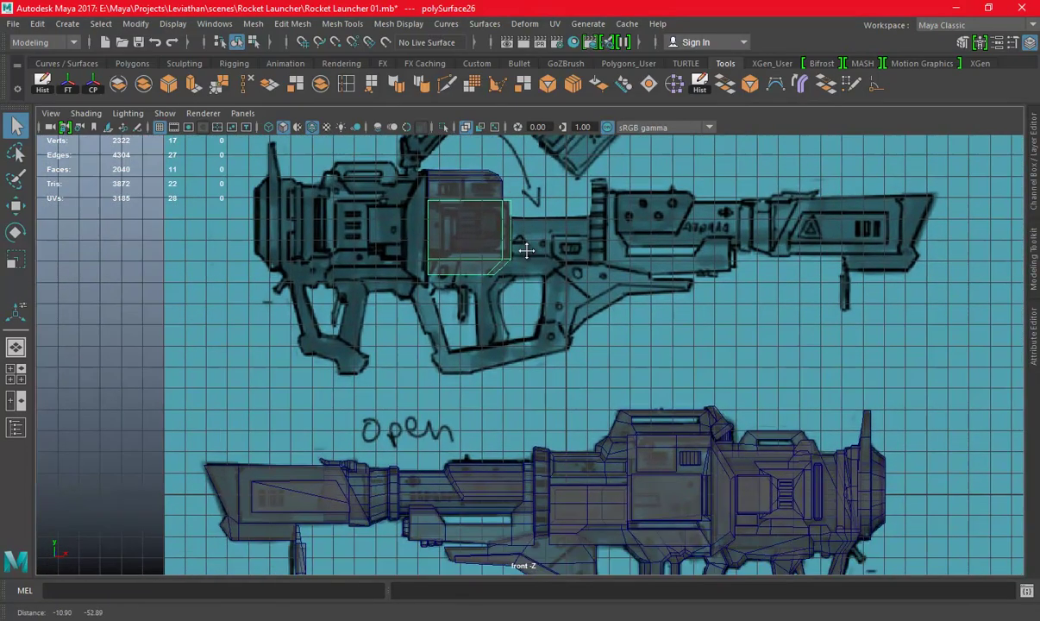
{"action": "scroll", "coordinate": [420, 290], "scroll_direction": "down", "scroll_amount": 2}
{"action": "scroll", "coordinate": [604, 292], "scroll_direction": "up", "scroll_amount": 3}
{"action": "middle_click_drag", "start_coordinate": [604, 292], "coordinate": [414, 207], "text": "alt"}
{"action": "mouse_move", "coordinate": [509, 284]}
{"action": "middle_mouse_down", "text": "alt"}
{"action": "mouse_move", "coordinate": [594, 285]}
{"action": "mouse_move", "coordinate": [363, 280]}
{"action": "middle_mouse_up", "text": "alt"}
{"action": "scroll", "coordinate": [363, 279], "scroll_direction": "up", "scroll_amount": 2}
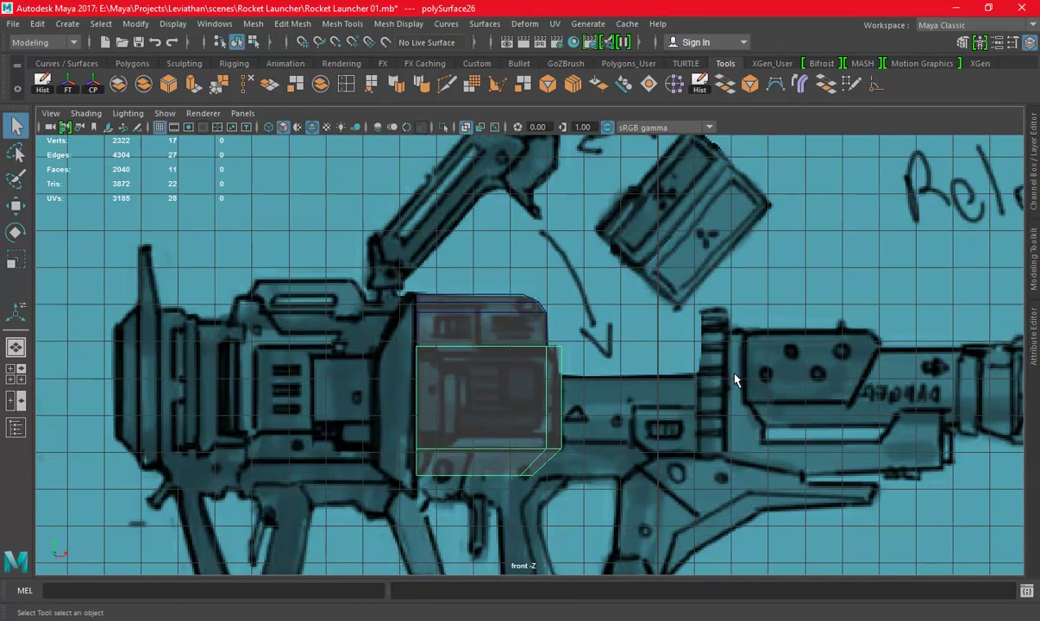
{"action": "scroll", "coordinate": [734, 379], "scroll_direction": "down", "scroll_amount": 2}
{"action": "mouse_move", "coordinate": [606, 378]}
{"action": "middle_mouse_down", "text": "alt"}
{"action": "mouse_move", "coordinate": [569, 267]}
{"action": "mouse_move", "coordinate": [561, 280]}
{"action": "middle_mouse_up", "text": "alt"}
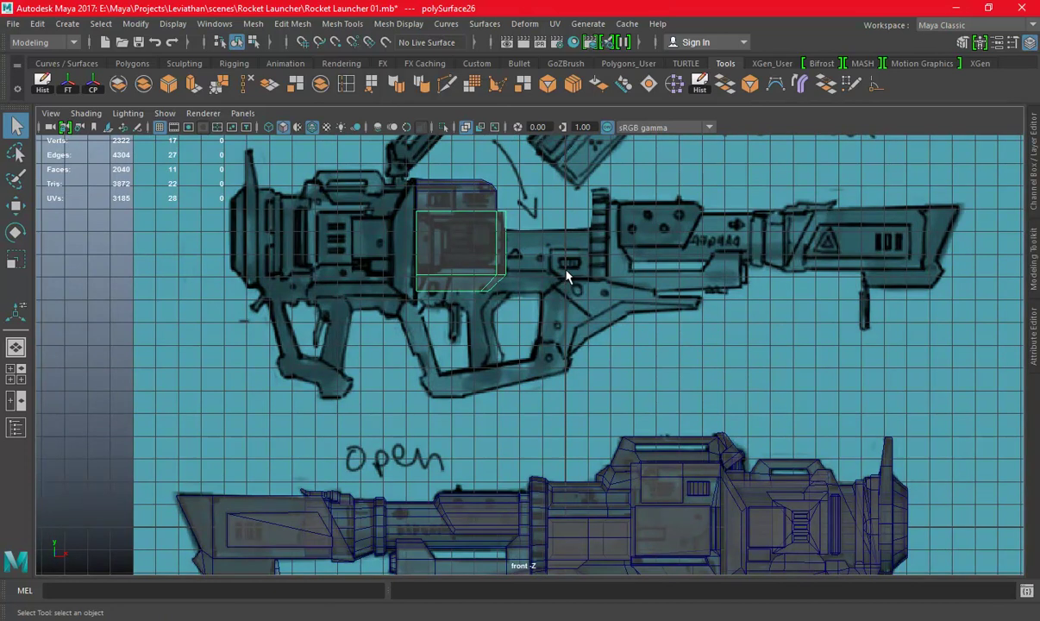
Save Rocket Launcher 01 again
{"action": "scroll", "coordinate": [567, 276], "scroll_direction": "down", "scroll_amount": 1}
{"action": "scroll", "coordinate": [517, 267], "scroll_direction": "up", "scroll_amount": 1}
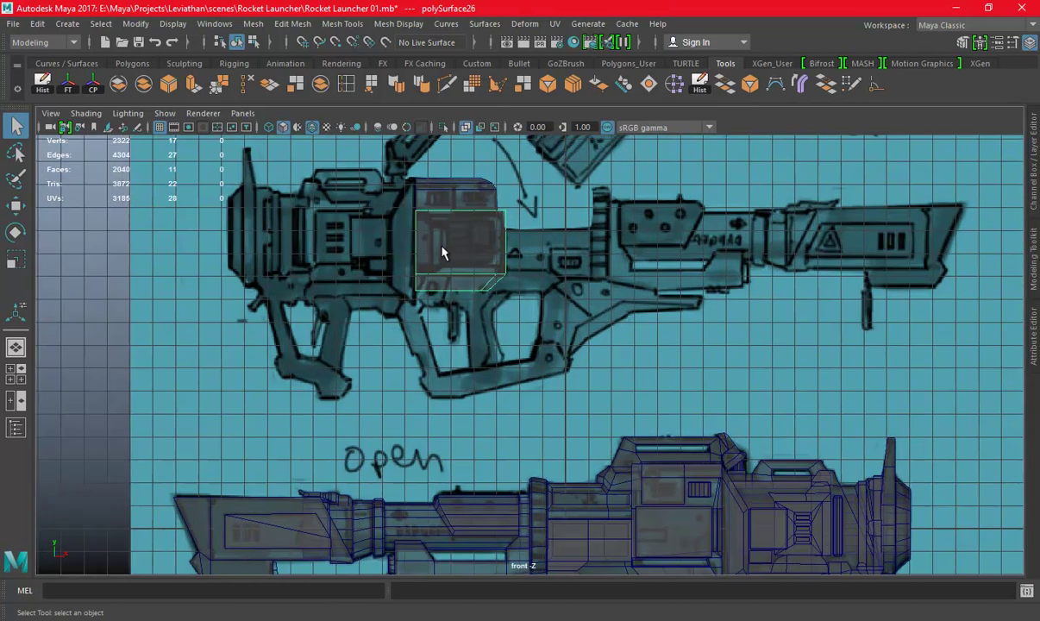
{"action": "scroll", "coordinate": [807, 409], "scroll_direction": "up", "scroll_amount": 5}
{"action": "scroll", "coordinate": [773, 373], "scroll_direction": "up", "scroll_amount": 5}
{"action": "key", "text": "ctrl+s"}
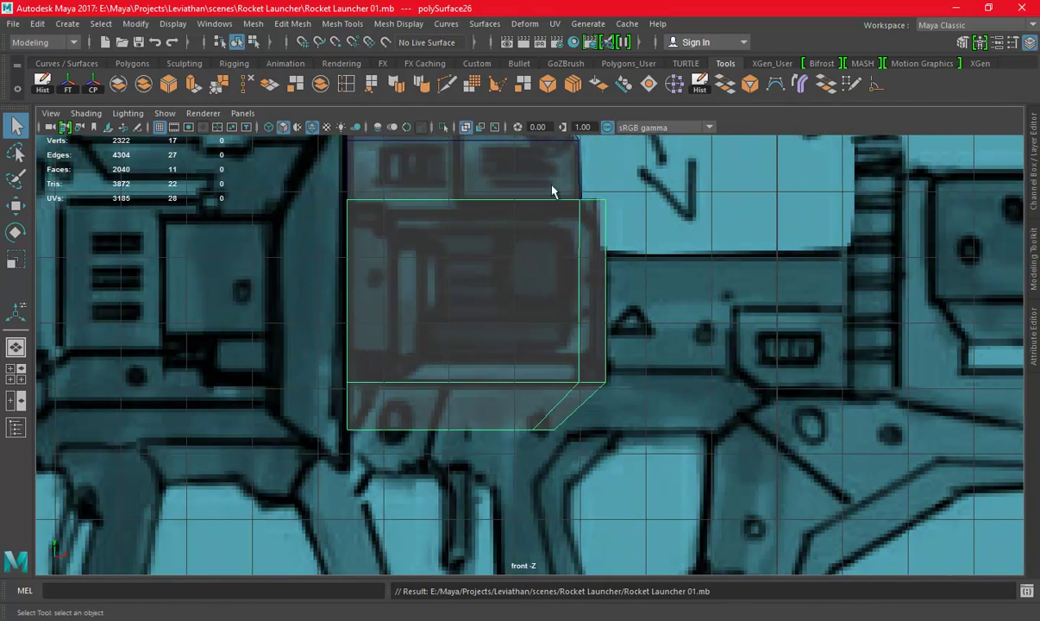
{"action": "right_click_drag", "start_coordinate": [553, 189], "coordinate": [574, 230], "text": "shift"}
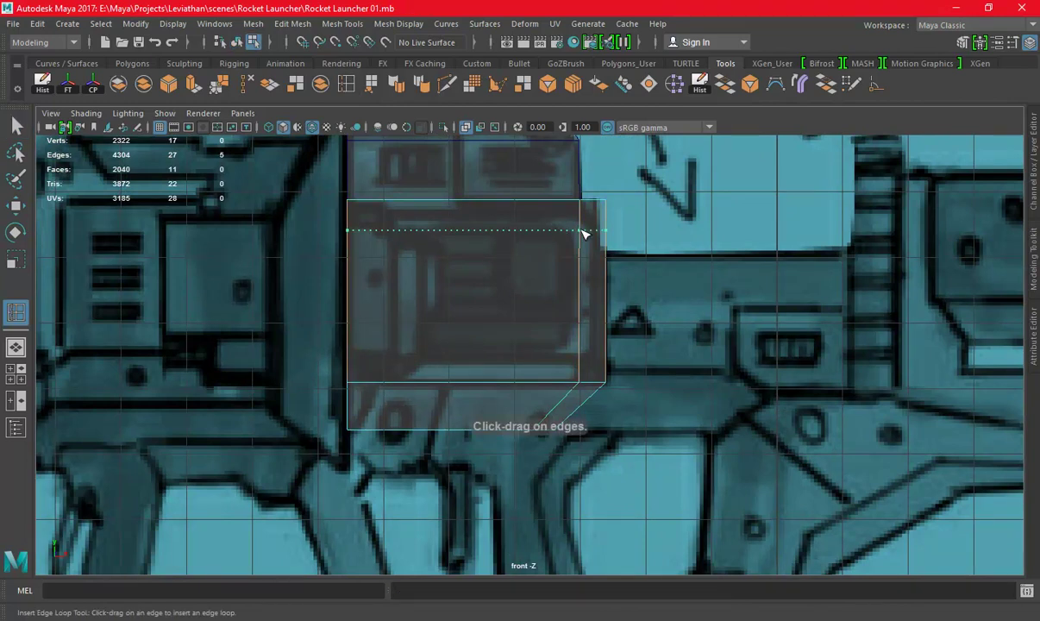
Add horizontal edge loops near the block's top and bottom and a vertical loop near its left
{"action": "left_click", "coordinate": [583, 233]}
{"action": "left_click", "coordinate": [580, 352]}
{"action": "scroll", "coordinate": [473, 316], "scroll_direction": "up", "scroll_amount": 2}
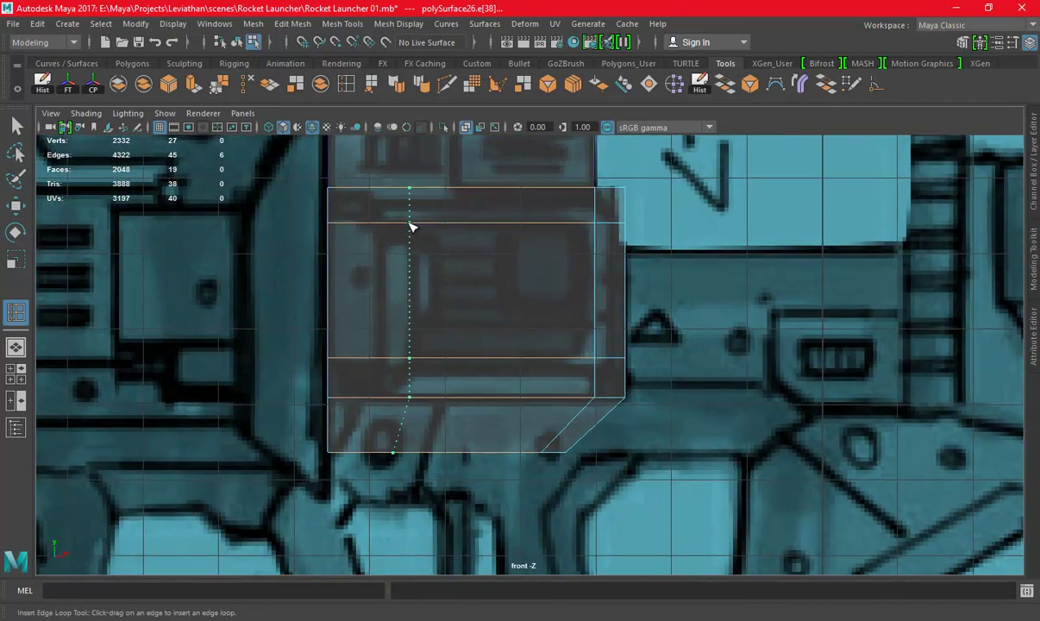
{"action": "left_click", "coordinate": [410, 226]}
{"action": "right_click_drag", "start_coordinate": [561, 279], "coordinate": [441, 325], "text": "alt"}
{"action": "middle_click_drag", "start_coordinate": [442, 325], "coordinate": [511, 249], "text": "alt"}
{"action": "mouse_move", "coordinate": [511, 249]}
{"action": "right_mouse_down", "text": "alt"}
{"action": "mouse_move", "coordinate": [708, 313]}
{"action": "mouse_move", "coordinate": [587, 292]}
{"action": "right_mouse_up", "text": "alt"}
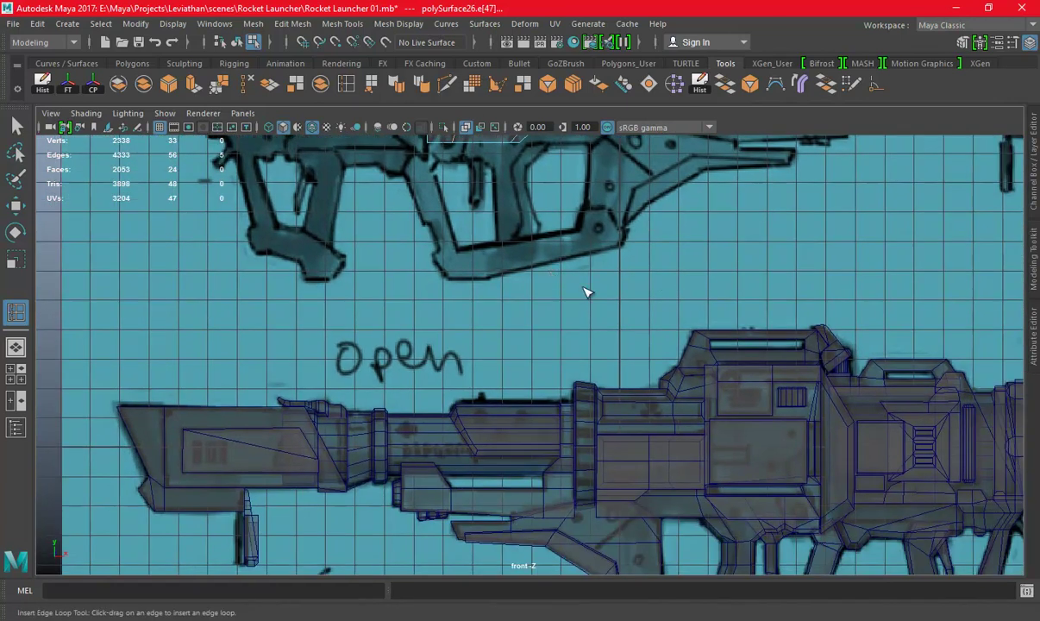
{"action": "mouse_move", "coordinate": [570, 269]}
{"action": "middle_mouse_down", "text": "alt"}
{"action": "mouse_move", "coordinate": [571, 257]}
{"action": "mouse_move", "coordinate": [594, 437]}
{"action": "middle_mouse_up", "text": "alt"}
{"action": "right_click_drag", "start_coordinate": [464, 313], "coordinate": [510, 298], "text": "alt"}
{"action": "middle_click_drag", "start_coordinate": [510, 298], "coordinate": [516, 377], "text": "alt"}
{"action": "scroll", "coordinate": [517, 376], "scroll_direction": "up", "scroll_amount": 2}
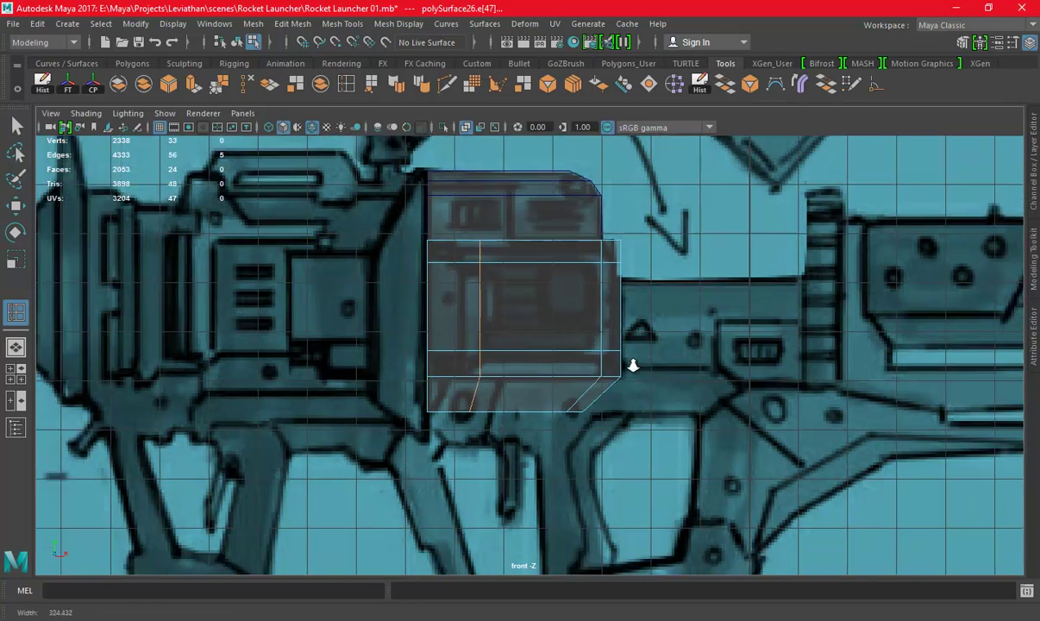
{"action": "scroll", "coordinate": [631, 362], "scroll_direction": "up", "scroll_amount": 2}
{"action": "scroll", "coordinate": [594, 325], "scroll_direction": "up", "scroll_amount": 2}
Slide a corner vertex of the new loop left along X to match the sketch
{"action": "key", "text": "w"}
{"action": "right_click_drag", "start_coordinate": [557, 217], "coordinate": [504, 218]}
{"action": "left_click", "coordinate": [443, 351]}
{"action": "left_click_drag", "start_coordinate": [475, 352], "coordinate": [444, 353]}
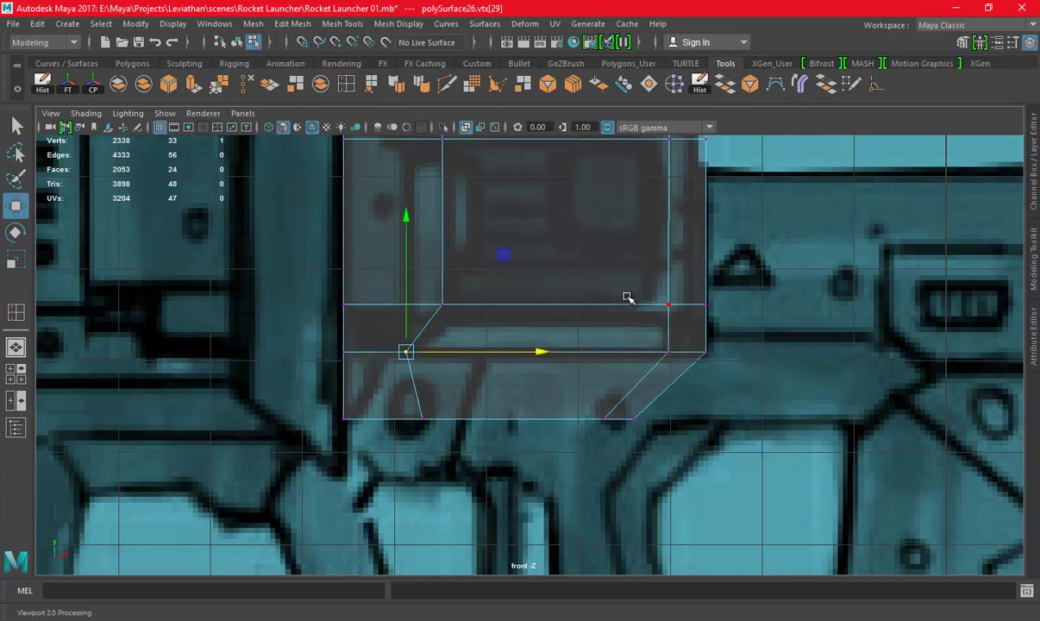
{"action": "scroll", "coordinate": [692, 347], "scroll_direction": "up", "scroll_amount": 2}
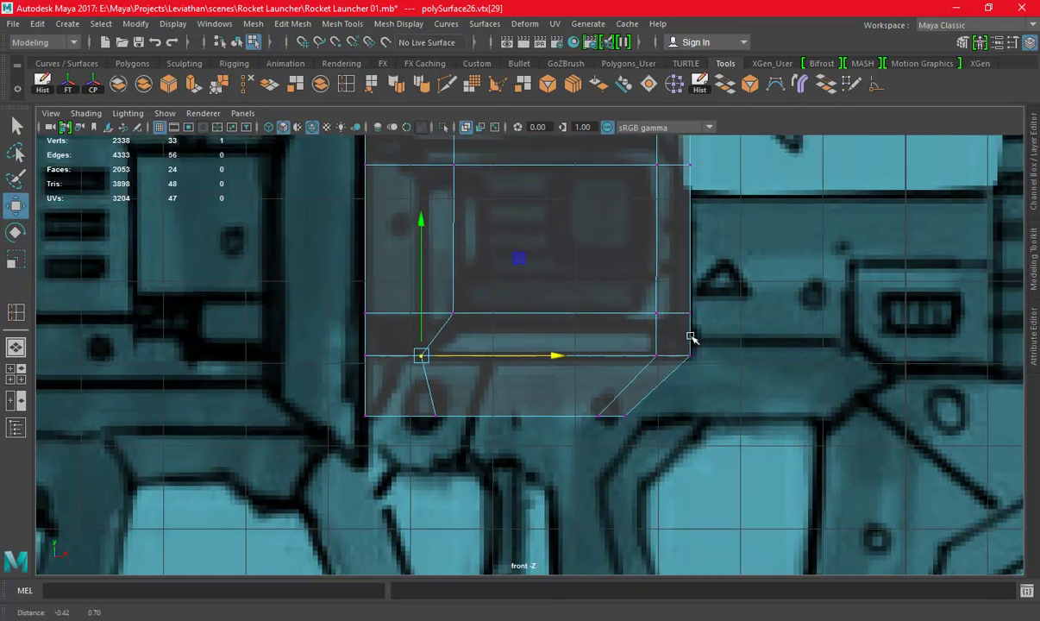
{"action": "right_click_drag", "start_coordinate": [606, 245], "coordinate": [585, 306]}
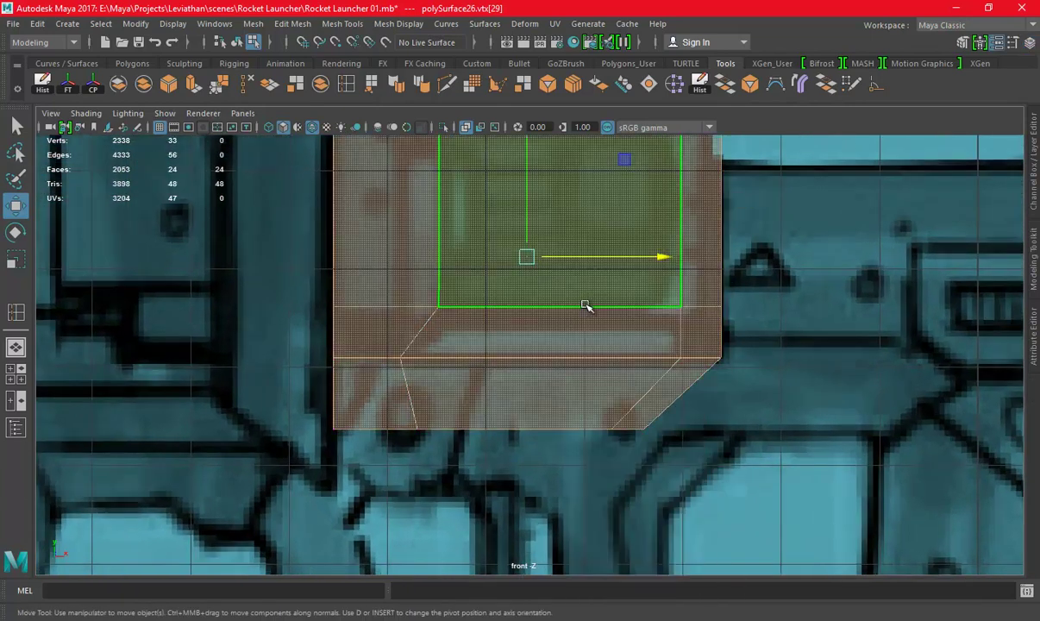
Select the stray polySurface28 block on the gun body and frame it in view
{"action": "left_click_drag", "start_coordinate": [603, 325], "coordinate": [755, 259]}
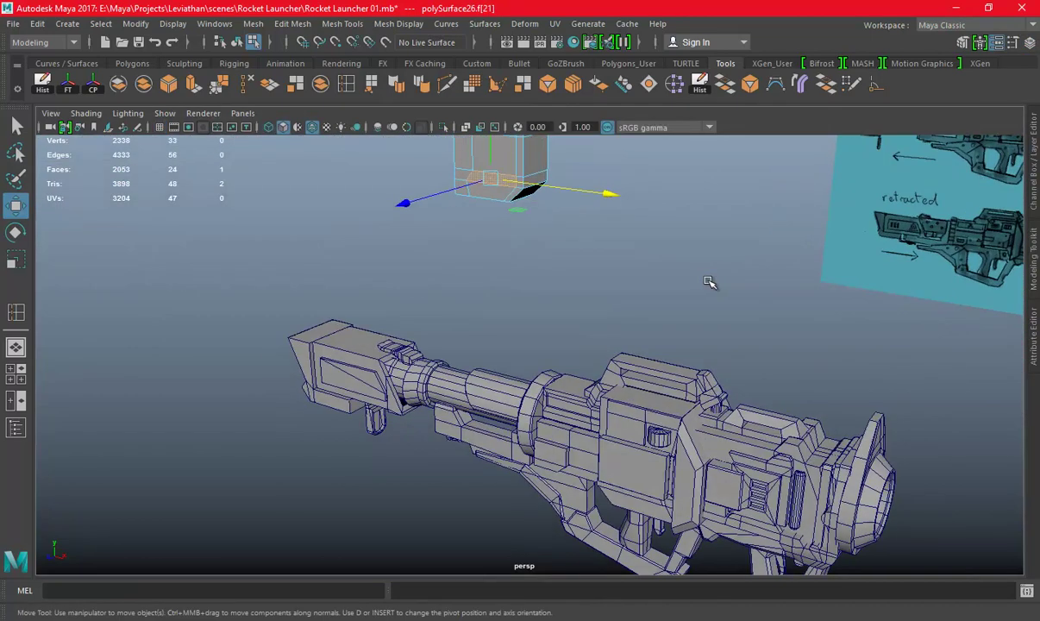
{"action": "left_click_drag", "start_coordinate": [560, 356], "coordinate": [483, 173], "text": "alt"}
{"action": "right_click_drag", "start_coordinate": [475, 167], "coordinate": [541, 145]}
{"action": "left_click", "coordinate": [659, 399]}
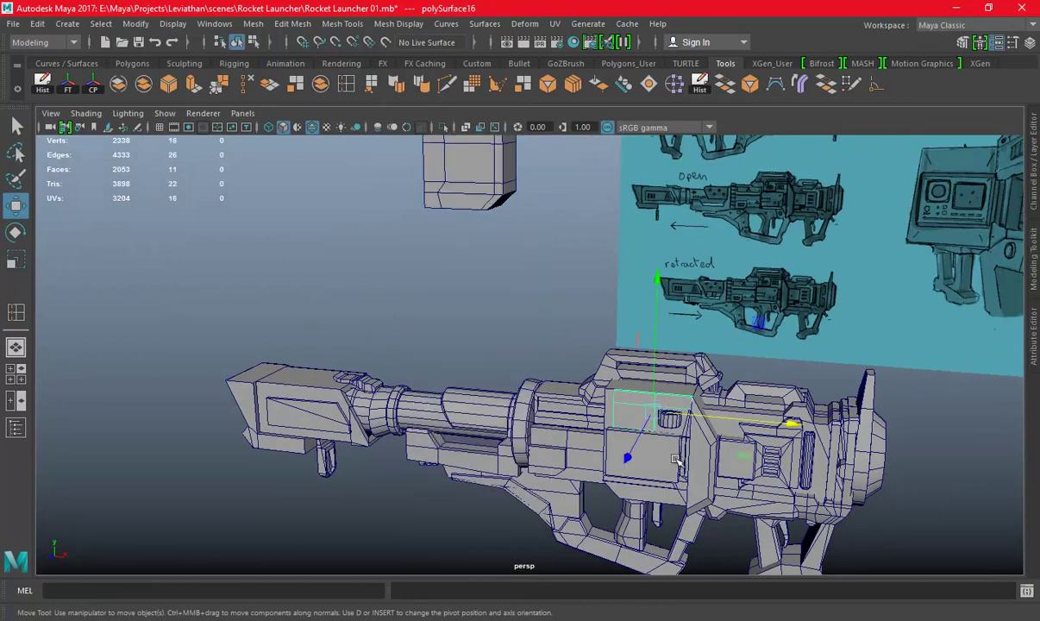
{"action": "left_click", "coordinate": [669, 495]}
{"action": "scroll", "coordinate": [669, 495], "scroll_direction": "down", "scroll_amount": 3}
{"action": "mouse_move", "coordinate": [669, 494]}
{"action": "left_mouse_down", "text": "alt"}
{"action": "mouse_move", "coordinate": [653, 380]}
{"action": "mouse_move", "coordinate": [584, 350]}
{"action": "mouse_move", "coordinate": [515, 266]}
{"action": "mouse_move", "coordinate": [496, 332]}
{"action": "mouse_move", "coordinate": [546, 357]}
{"action": "left_mouse_up", "text": "alt"}
{"action": "key", "text": "f"}
{"action": "scroll", "coordinate": [585, 348], "scroll_direction": "down", "scroll_amount": 5}
Delete the stray polySurface28 block, checking it against the sketch in the front view
{"action": "left_click_drag", "start_coordinate": [529, 250], "coordinate": [529, 129]}
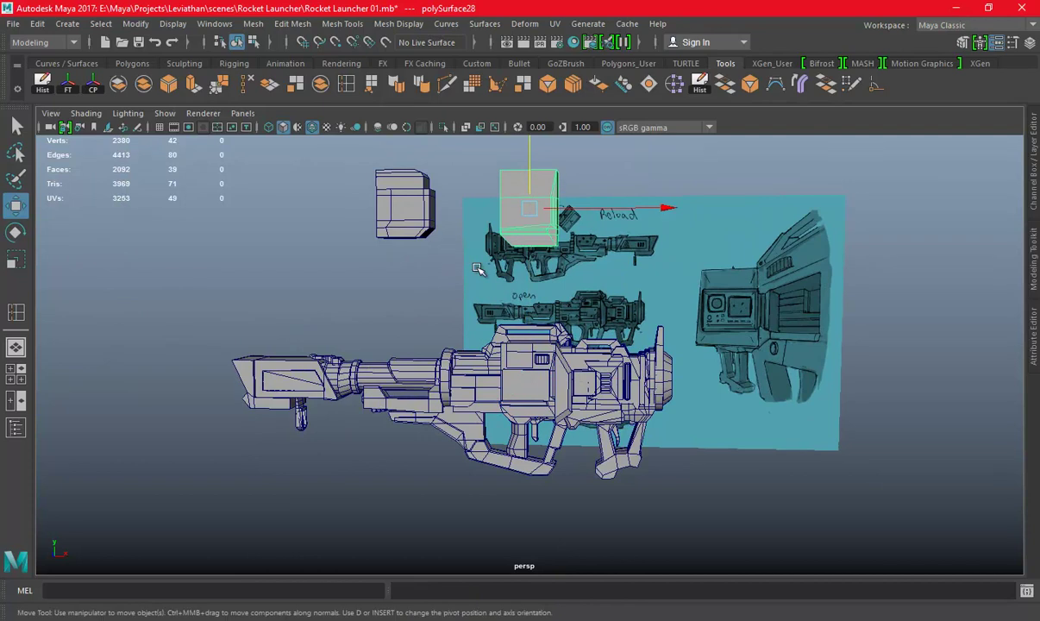
{"action": "key", "text": "space"}
{"action": "key", "text": "space"}
{"action": "right_click_drag", "start_coordinate": [592, 365], "coordinate": [181, 231], "text": "alt"}
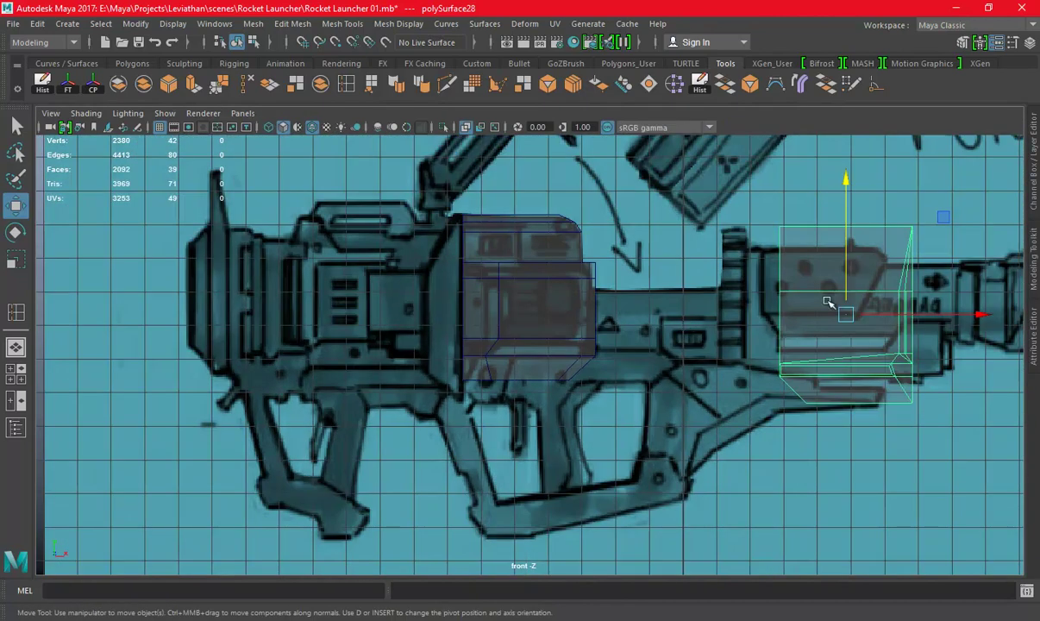
{"action": "scroll", "coordinate": [828, 302], "scroll_direction": "up", "scroll_amount": 2}
{"action": "left_click_drag", "start_coordinate": [763, 349], "coordinate": [540, 320]}
{"action": "key", "text": "Delete"}
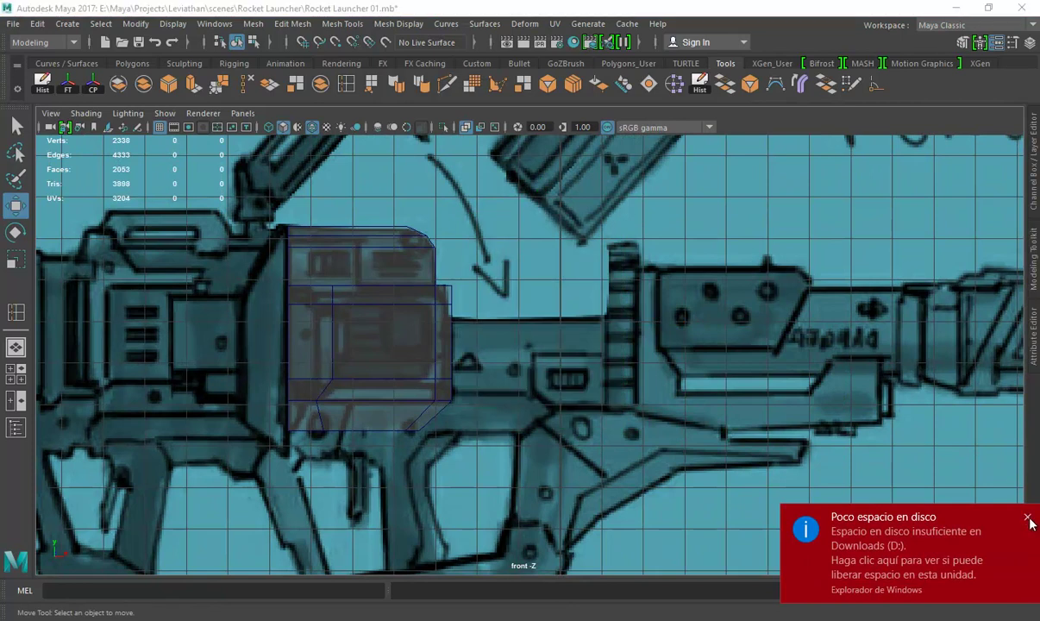
{"action": "left_click", "coordinate": [1027, 518]}
Nudge the magazine cap's two right-side vertices slightly left to match the sketch
{"action": "scroll", "coordinate": [606, 304], "scroll_direction": "up", "scroll_amount": 1}
{"action": "middle_click_drag", "start_coordinate": [416, 323], "coordinate": [681, 304], "text": "alt"}
{"action": "left_click", "coordinate": [617, 322]}
{"action": "scroll", "coordinate": [681, 305], "scroll_direction": "up", "scroll_amount": 1}
{"action": "right_click_drag", "start_coordinate": [651, 215], "coordinate": [625, 225]}
{"action": "left_click_drag", "start_coordinate": [656, 397], "coordinate": [655, 398]}
{"action": "left_click_drag", "start_coordinate": [686, 306], "coordinate": [679, 310]}
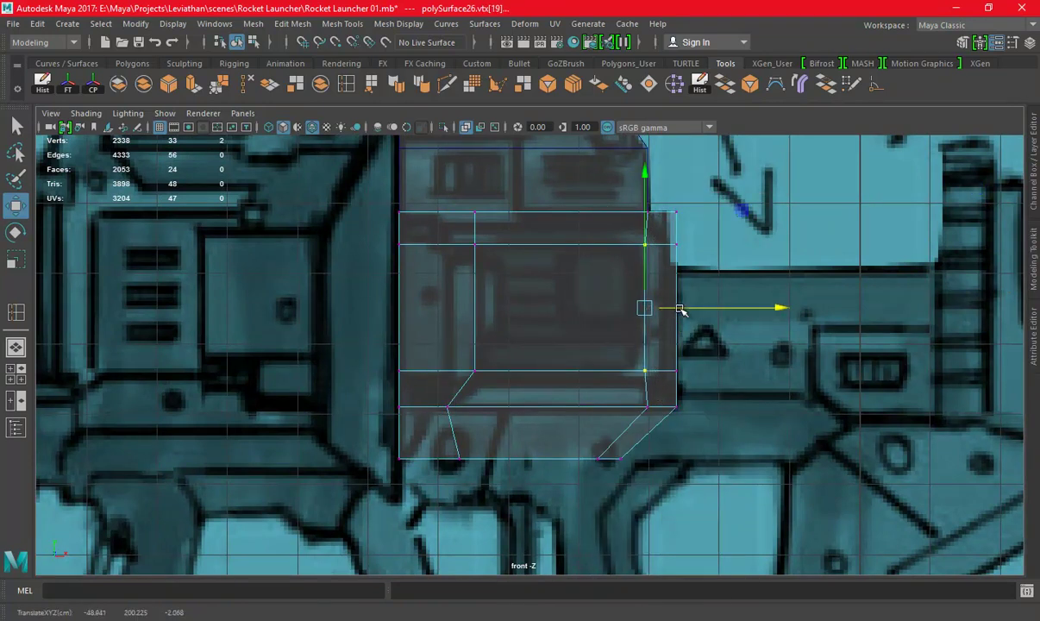
Save the scene and insert an edge loop near the magazine cap's right edge
{"action": "scroll", "coordinate": [619, 320], "scroll_direction": "up", "scroll_amount": 1}
{"action": "key", "text": "ctrl+s"}
{"action": "left_click", "coordinate": [344, 84]}
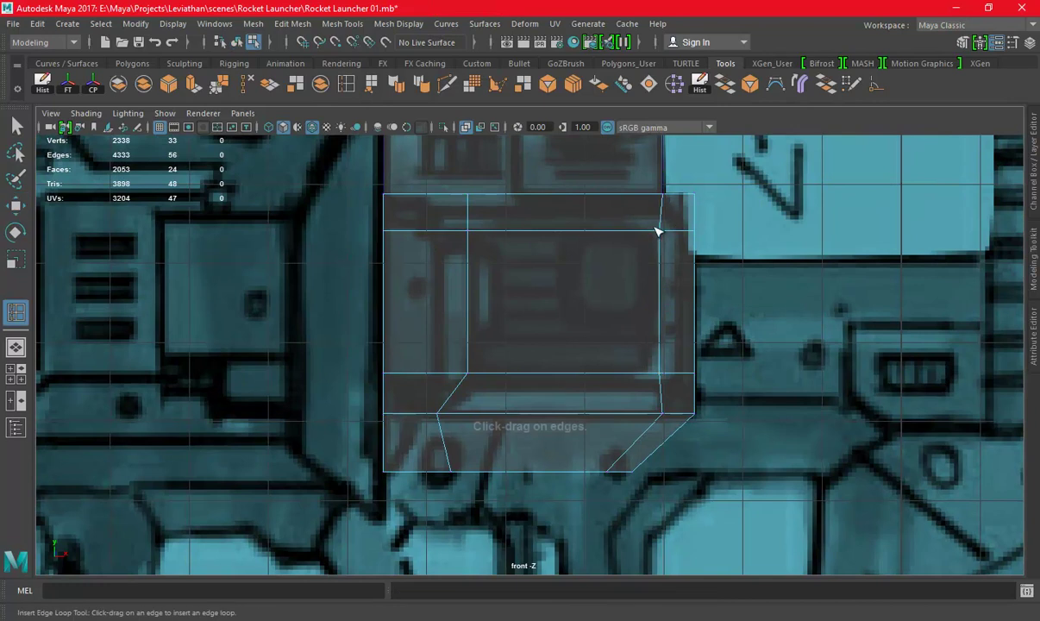
{"action": "left_click", "coordinate": [647, 233]}
{"action": "scroll", "coordinate": [674, 308], "scroll_direction": "up", "scroll_amount": 1}
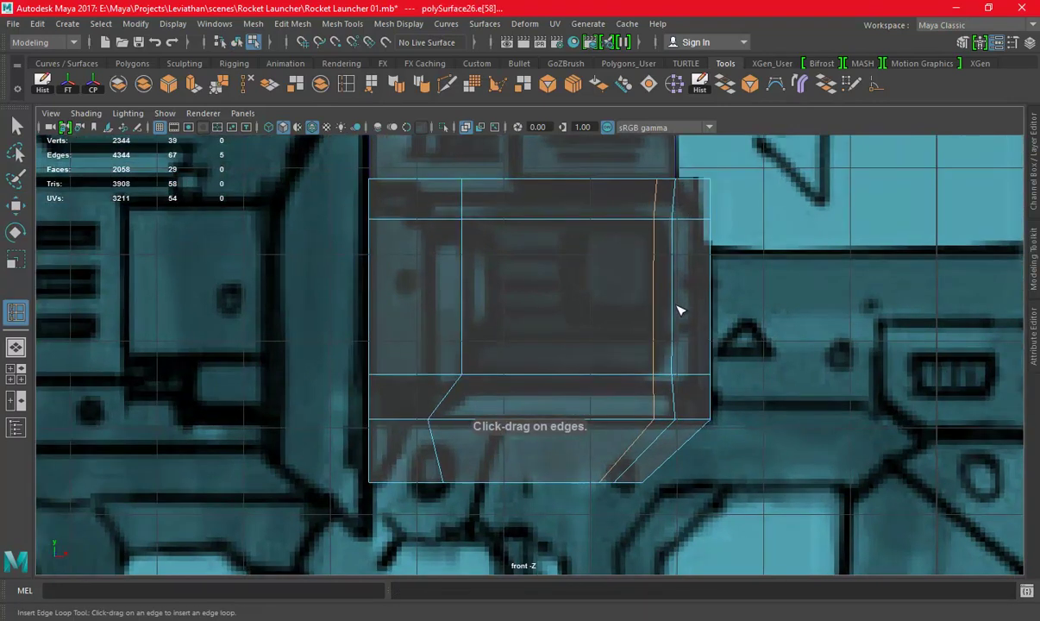
{"action": "scroll", "coordinate": [678, 307], "scroll_direction": "up", "scroll_amount": 1}
{"action": "key", "text": "ctrl+z"}
{"action": "left_click_drag", "start_coordinate": [687, 362], "coordinate": [688, 364]}
Angle the cap's right corners by pulling the top-right and lower-right vertices left
{"action": "key", "text": "w"}
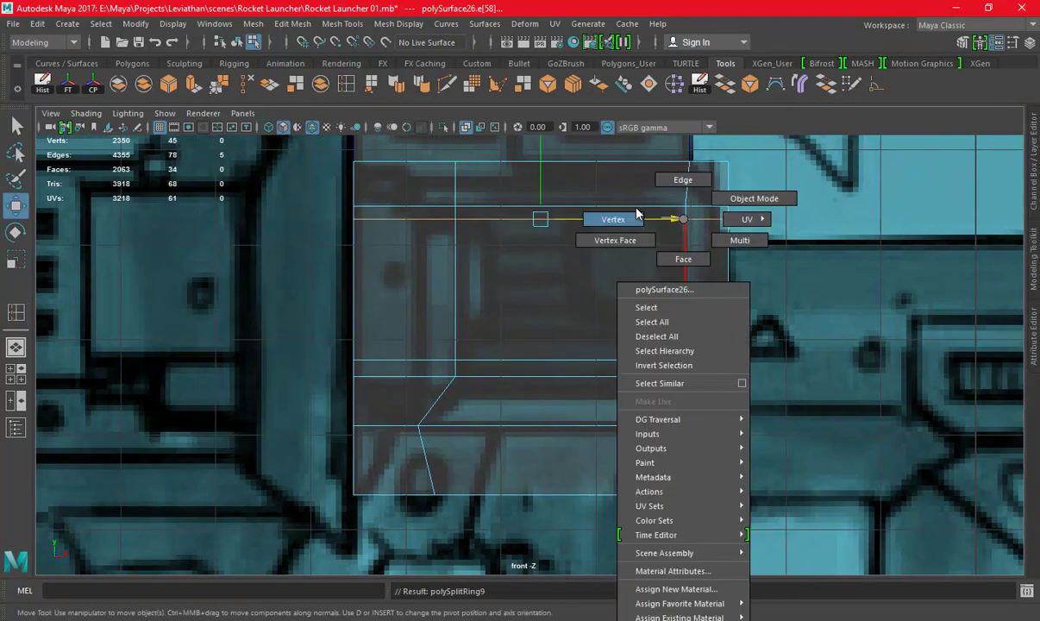
{"action": "right_click_drag", "start_coordinate": [674, 215], "coordinate": [591, 221]}
{"action": "left_click", "coordinate": [685, 206]}
{"action": "left_click_drag", "start_coordinate": [703, 214], "coordinate": [700, 207]}
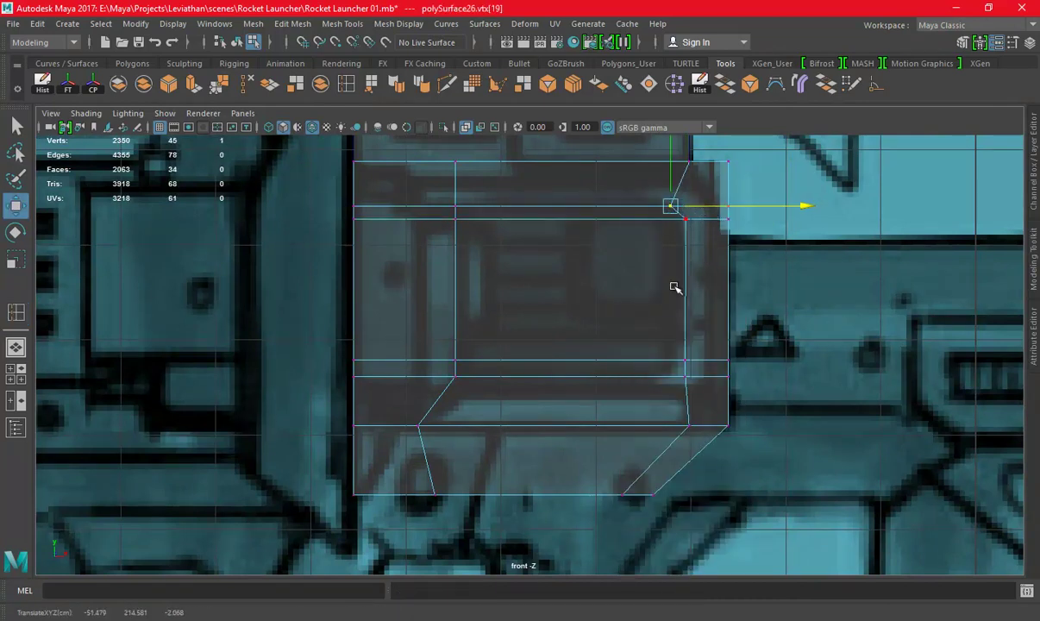
{"action": "left_click", "coordinate": [686, 377]}
{"action": "left_click_drag", "start_coordinate": [742, 376], "coordinate": [728, 377]}
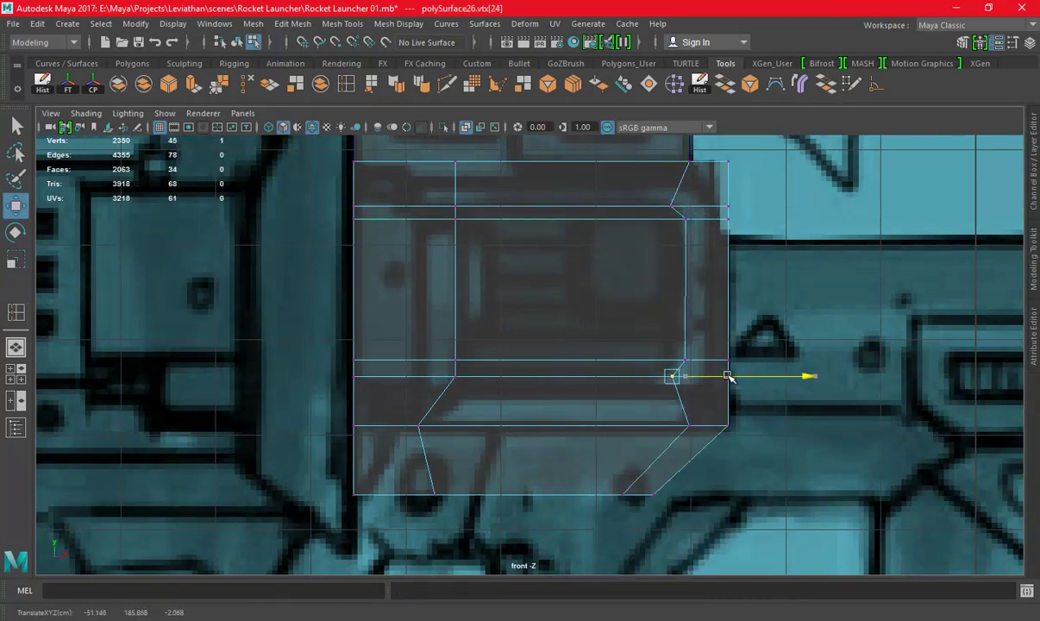
Select the three stacked central faces on the cap's side
{"action": "key", "text": "F11"}
{"action": "left_click", "coordinate": [600, 251]}
{"action": "scroll", "coordinate": [678, 237], "scroll_direction": "up", "scroll_amount": 1}
{"action": "key", "text": "F10"}
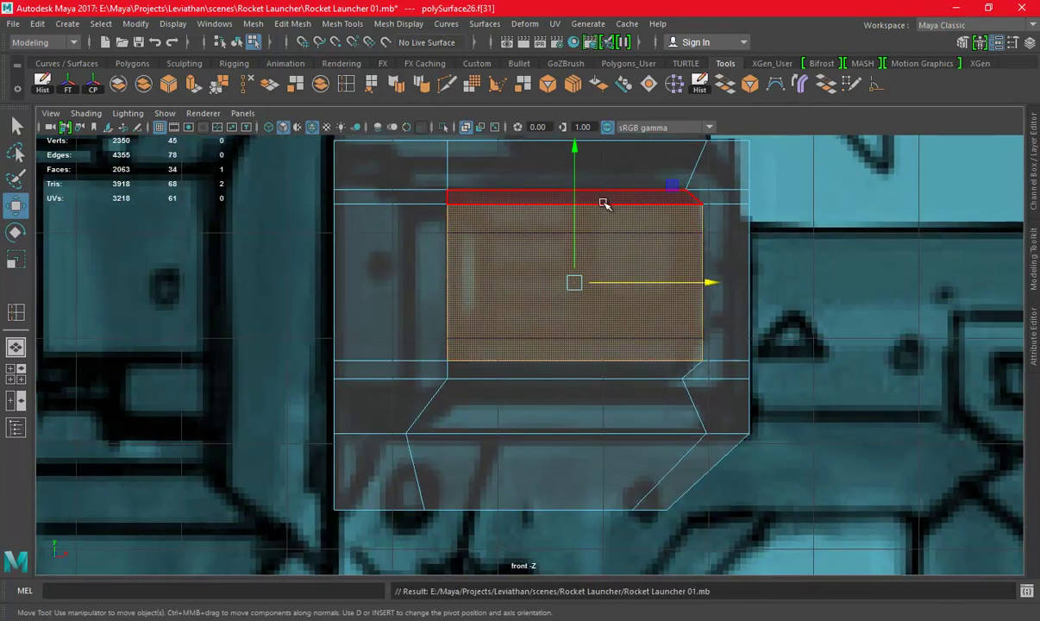
{"action": "left_click", "coordinate": [600, 198]}
{"action": "double_click", "coordinate": [534, 364], "text": "shift"}
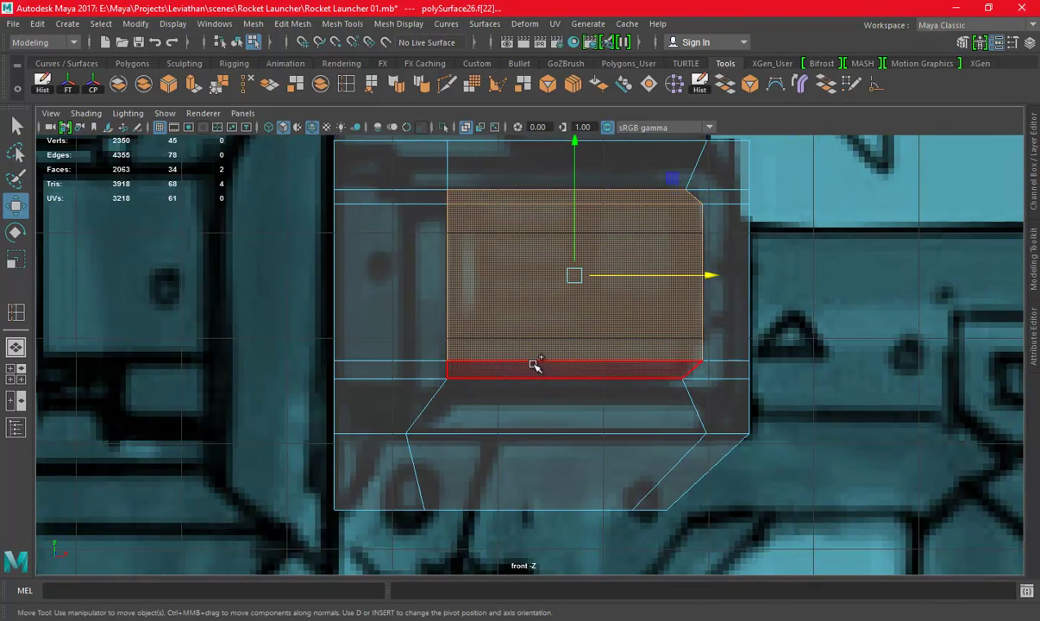
{"action": "key", "text": "space"}
{"action": "key", "text": "space"}
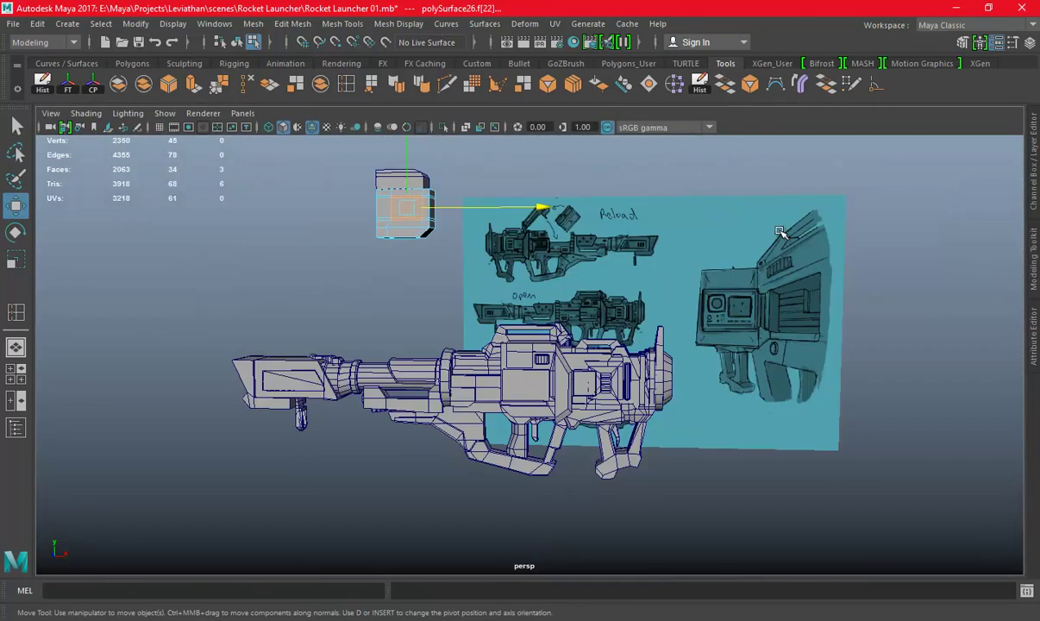
{"action": "key", "text": "f"}
{"action": "scroll", "coordinate": [731, 263], "scroll_direction": "down", "scroll_amount": 3}
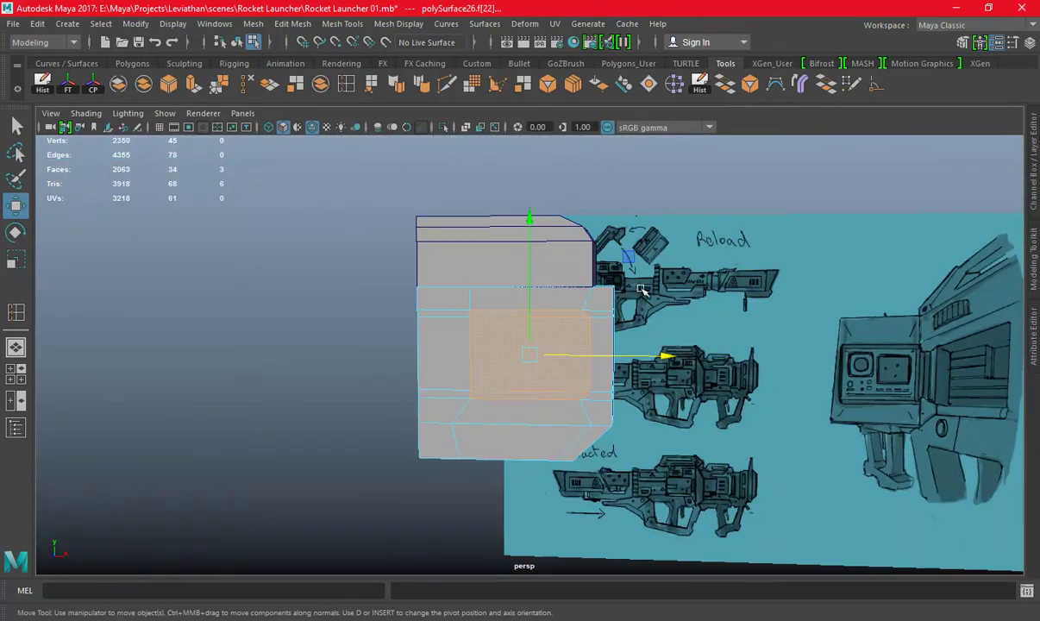
{"action": "left_click_drag", "start_coordinate": [731, 263], "coordinate": [547, 306], "text": "alt"}
Extrude the three side faces and set how far the panel stands out
{"action": "key", "text": "ctrl+e"}
{"action": "mouse_move", "coordinate": [493, 358]}
{"action": "left_mouse_down", "text": "alt"}
{"action": "mouse_move", "coordinate": [455, 368]}
{"action": "mouse_move", "coordinate": [534, 345]}
{"action": "left_mouse_up", "text": "alt"}
{"action": "key", "text": "space"}
{"action": "key", "text": "space"}
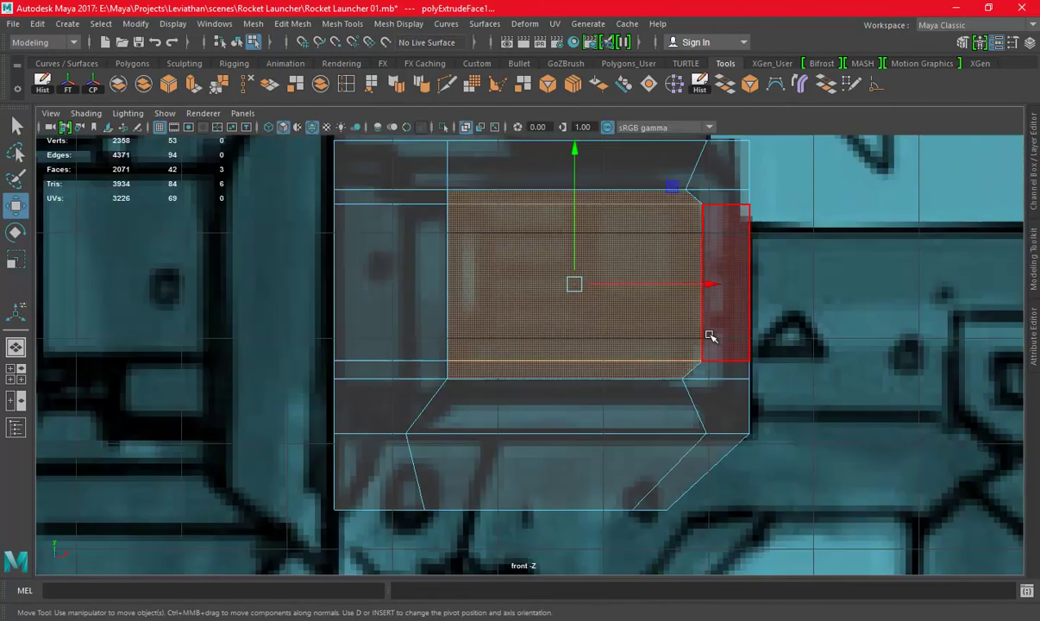
{"action": "key", "text": "space"}
{"action": "key", "text": "space"}
{"action": "mouse_move", "coordinate": [589, 295]}
{"action": "left_mouse_down", "text": "alt"}
{"action": "mouse_move", "coordinate": [464, 372]}
{"action": "mouse_move", "coordinate": [466, 361]}
{"action": "left_mouse_up", "text": "alt"}
{"action": "left_click_drag", "start_coordinate": [578, 346], "coordinate": [621, 285], "text": "alt"}
Return to object mode and pan the front view across the reference sketch
{"action": "right_click_drag", "start_coordinate": [631, 215], "coordinate": [703, 197]}
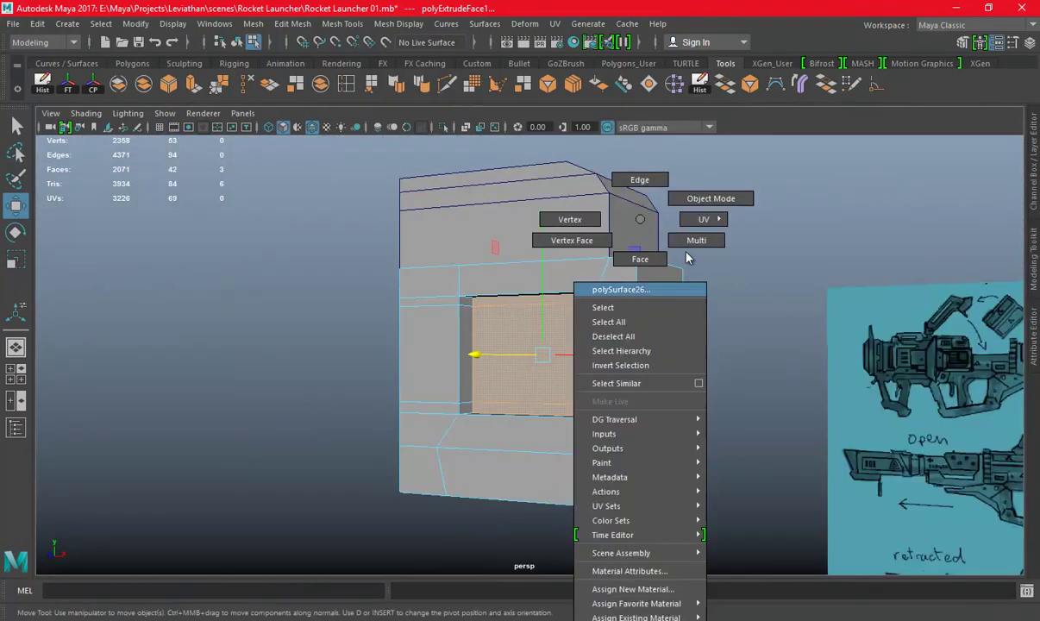
{"action": "scroll", "coordinate": [603, 328], "scroll_direction": "up", "scroll_amount": 3}
{"action": "key", "text": "space"}
{"action": "key", "text": "space"}
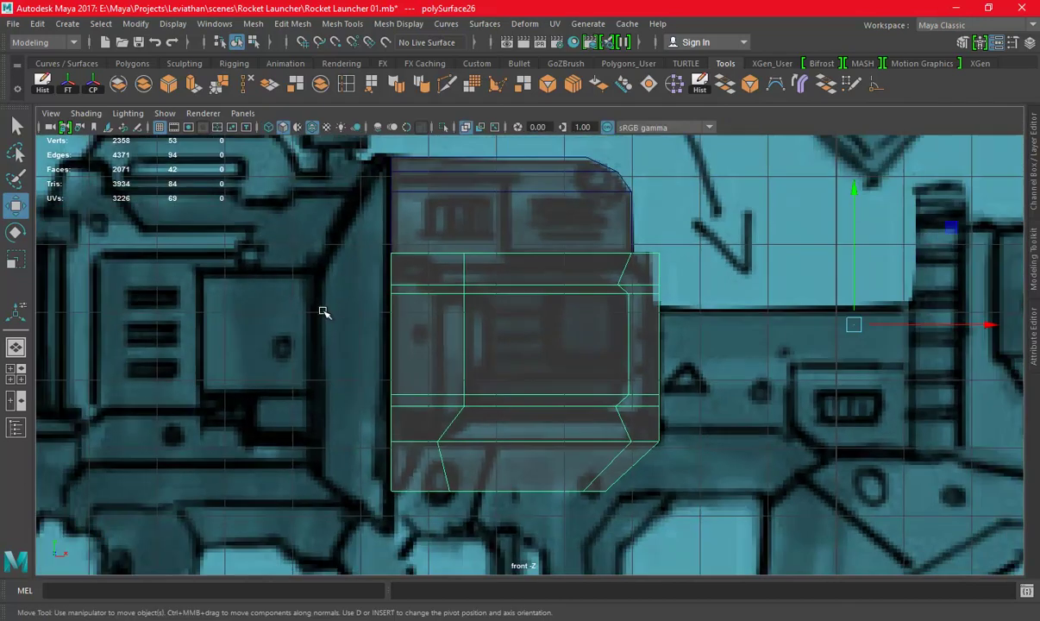
{"action": "scroll", "coordinate": [763, 385], "scroll_direction": "up", "scroll_amount": 2}
{"action": "key", "text": "space"}
{"action": "key", "text": "space"}
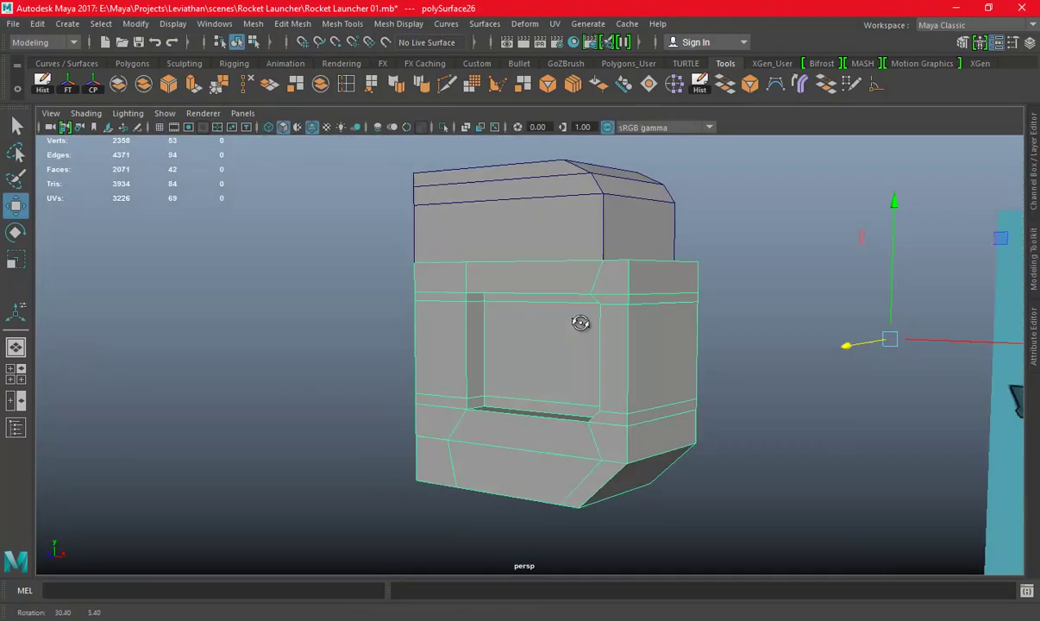
{"action": "key", "text": "space"}
{"action": "key", "text": "space"}
{"action": "scroll", "coordinate": [502, 419], "scroll_direction": "down", "scroll_amount": 1}
{"action": "scroll", "coordinate": [464, 314], "scroll_direction": "down", "scroll_amount": 3}
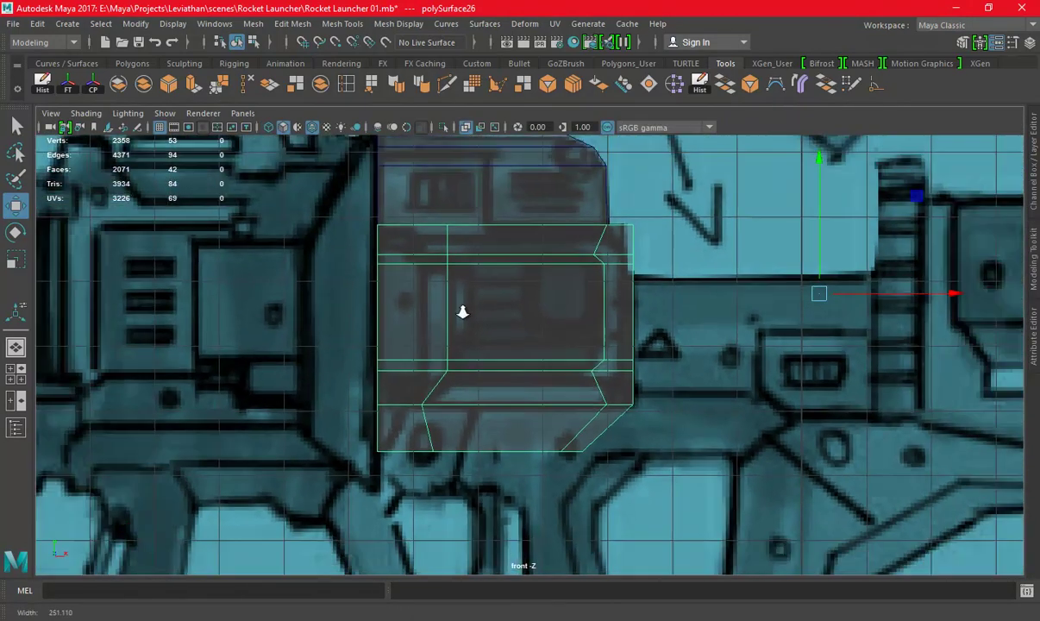
{"action": "scroll", "coordinate": [464, 314], "scroll_direction": "down", "scroll_amount": 3}
{"action": "scroll", "coordinate": [827, 434], "scroll_direction": "down", "scroll_amount": 2}
{"action": "middle_click_drag", "start_coordinate": [828, 434], "coordinate": [572, 383], "text": "alt"}
{"action": "mouse_move", "coordinate": [628, 406]}
{"action": "middle_mouse_down", "text": "alt"}
{"action": "mouse_move", "coordinate": [680, 388]}
{"action": "mouse_move", "coordinate": [714, 397]}
{"action": "middle_mouse_up", "text": "alt"}
{"action": "key", "text": "f"}
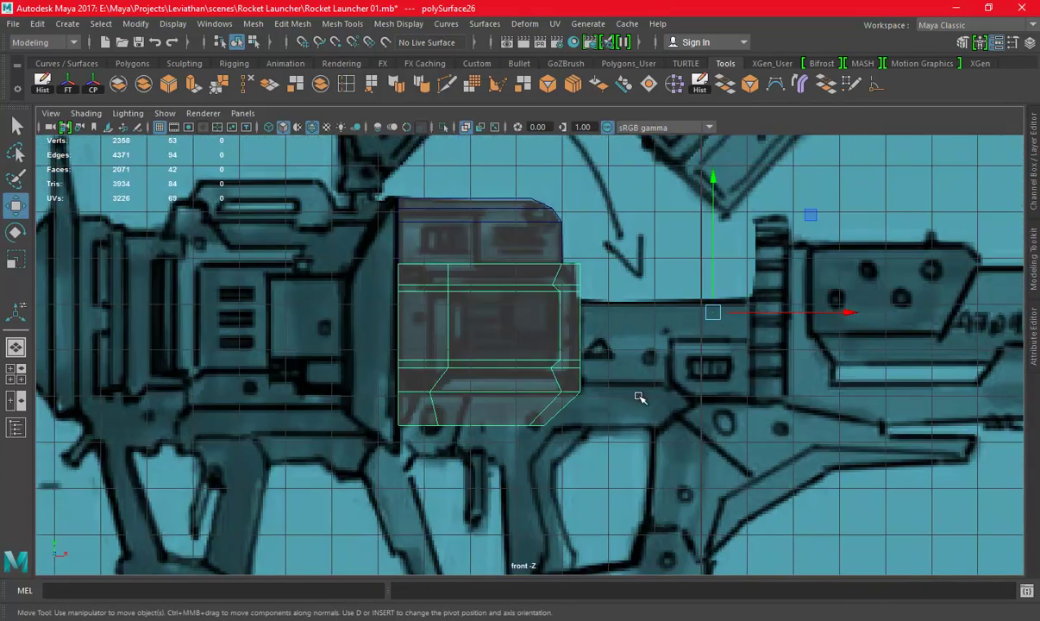
{"action": "key", "text": "space"}
{"action": "key", "text": "space"}
Select the side panel's main face and check it in the front view
{"action": "right_click_drag", "start_coordinate": [610, 219], "coordinate": [612, 294]}
{"action": "left_click_drag", "start_coordinate": [612, 293], "coordinate": [585, 343], "text": "alt"}
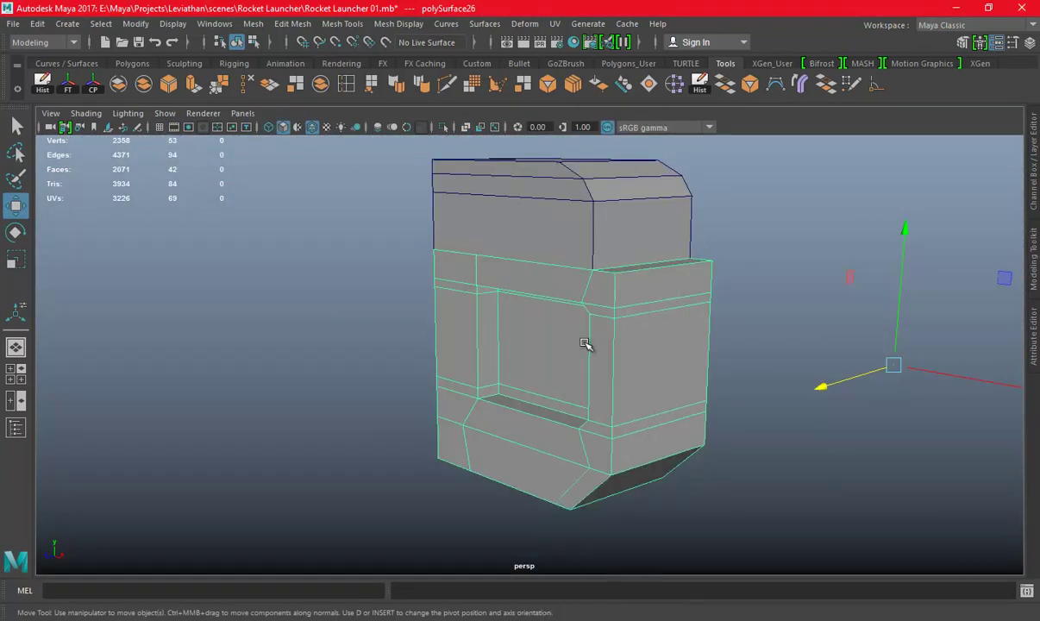
{"action": "key", "text": "F11"}
{"action": "left_click", "coordinate": [547, 345]}
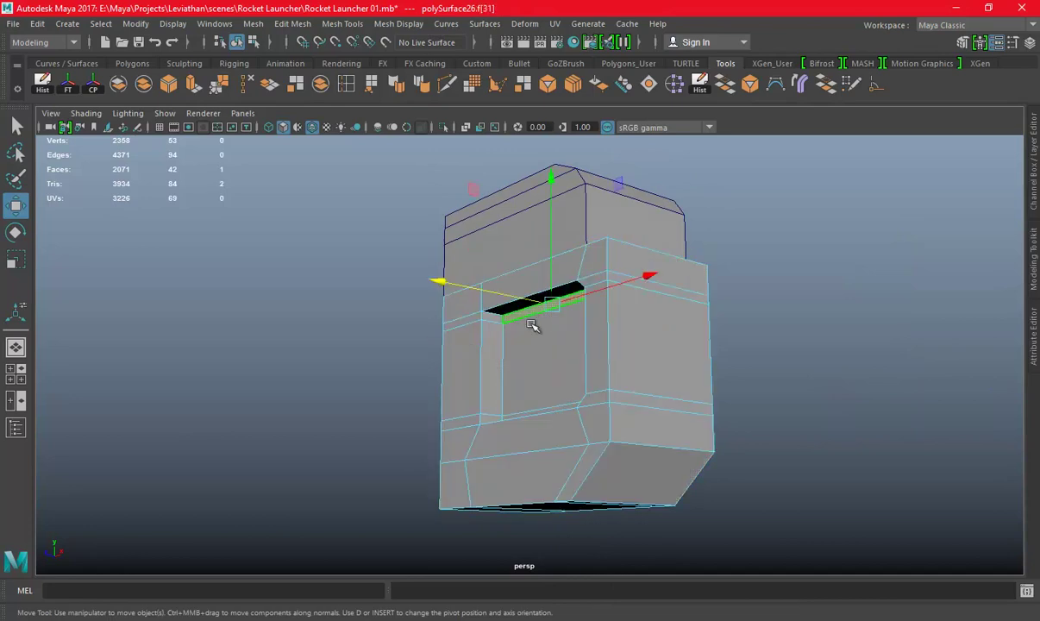
{"action": "left_click", "coordinate": [545, 347]}
{"action": "mouse_move", "coordinate": [545, 348]}
{"action": "left_mouse_down", "text": "alt"}
{"action": "mouse_move", "coordinate": [536, 405]}
{"action": "mouse_move", "coordinate": [492, 360]}
{"action": "left_mouse_up", "text": "alt"}
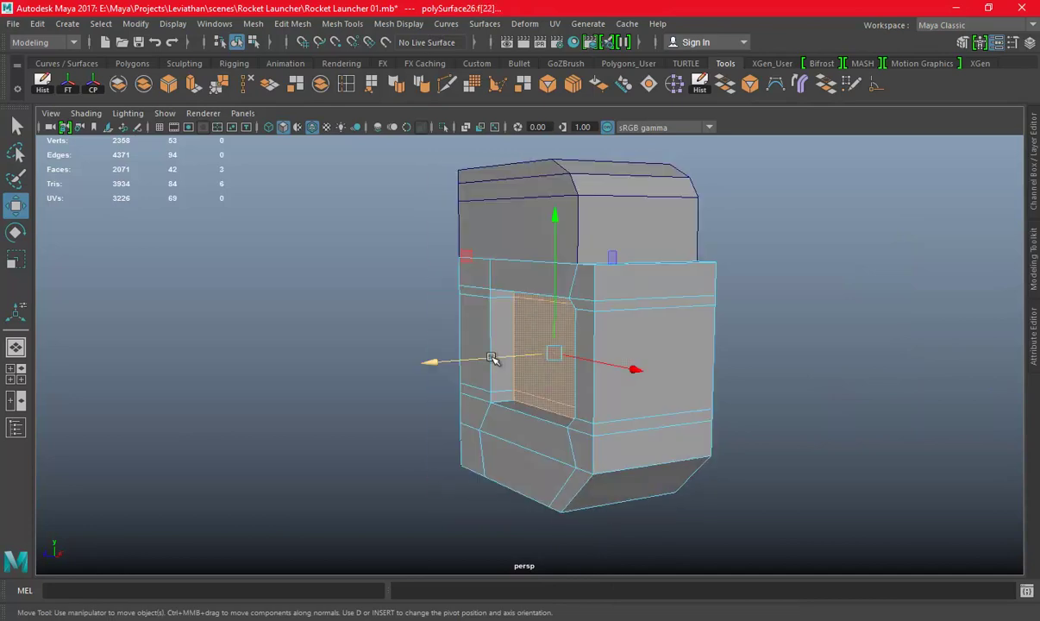
{"action": "key", "text": "space"}
{"action": "key", "text": "space"}
Reselect the whole magazine cap mesh and compare it with the sketch in the front view
{"action": "right_click_drag", "start_coordinate": [526, 248], "coordinate": [569, 269]}
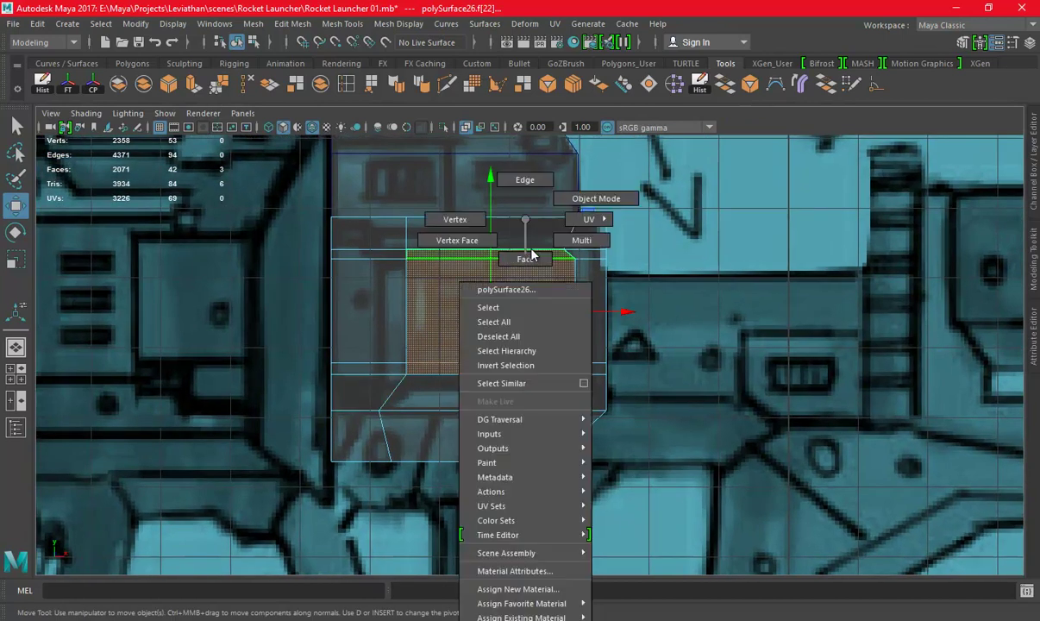
{"action": "left_click", "coordinate": [572, 255]}
{"action": "middle_click_drag", "start_coordinate": [573, 255], "coordinate": [610, 348], "text": "alt"}
{"action": "scroll", "coordinate": [609, 348], "scroll_direction": "down", "scroll_amount": 2}
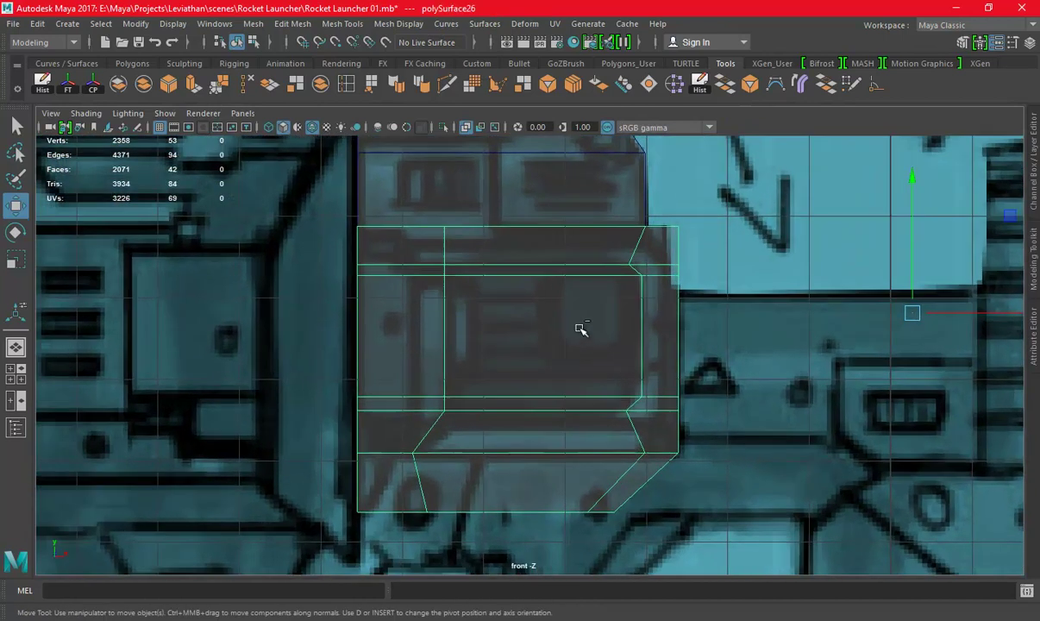
{"action": "scroll", "coordinate": [609, 349], "scroll_direction": "down", "scroll_amount": 3}
{"action": "scroll", "coordinate": [610, 348], "scroll_direction": "down", "scroll_amount": 2}
{"action": "middle_click_drag", "start_coordinate": [1021, 391], "coordinate": [607, 279], "text": "alt"}
{"action": "scroll", "coordinate": [808, 345], "scroll_direction": "down", "scroll_amount": 2}
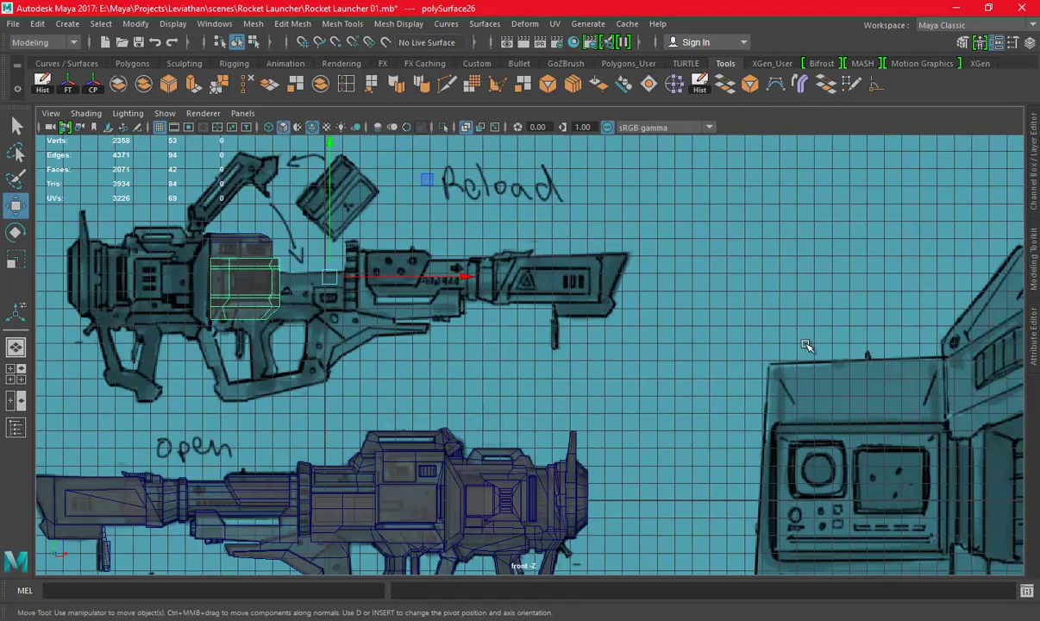
{"action": "scroll", "coordinate": [571, 302], "scroll_direction": "up", "scroll_amount": 3}
{"action": "scroll", "coordinate": [603, 215], "scroll_direction": "down", "scroll_amount": 3}
{"action": "scroll", "coordinate": [410, 260], "scroll_direction": "up", "scroll_amount": 4}
{"action": "scroll", "coordinate": [409, 261], "scroll_direction": "up", "scroll_amount": 3}
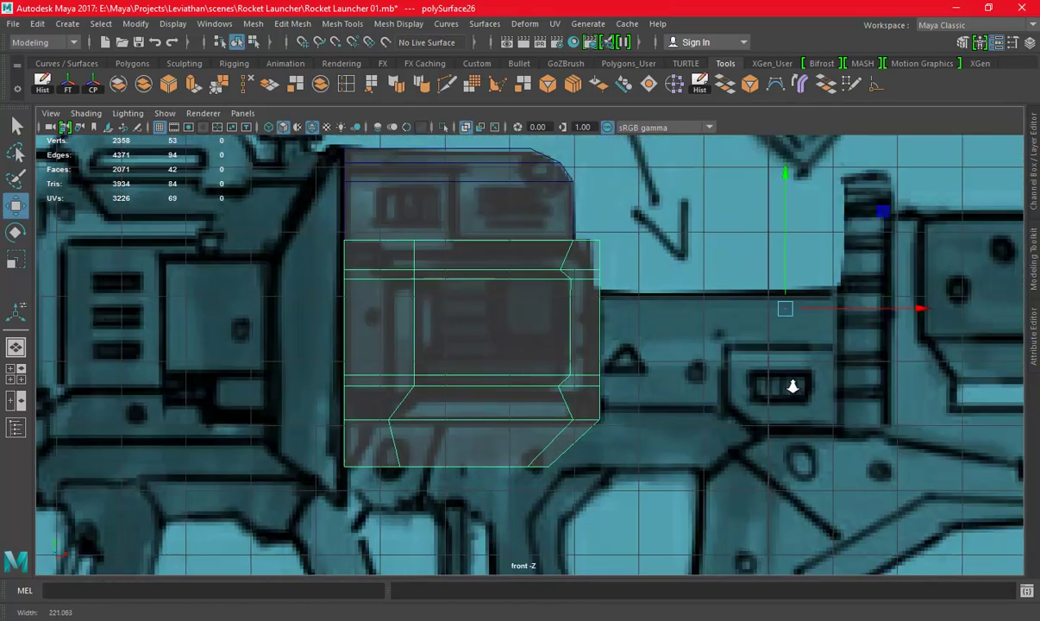
{"action": "scroll", "coordinate": [789, 394], "scroll_direction": "up", "scroll_amount": 2}
Insert a horizontal edge loop across the side panel and select the face below it
{"action": "left_click", "coordinate": [320, 83]}
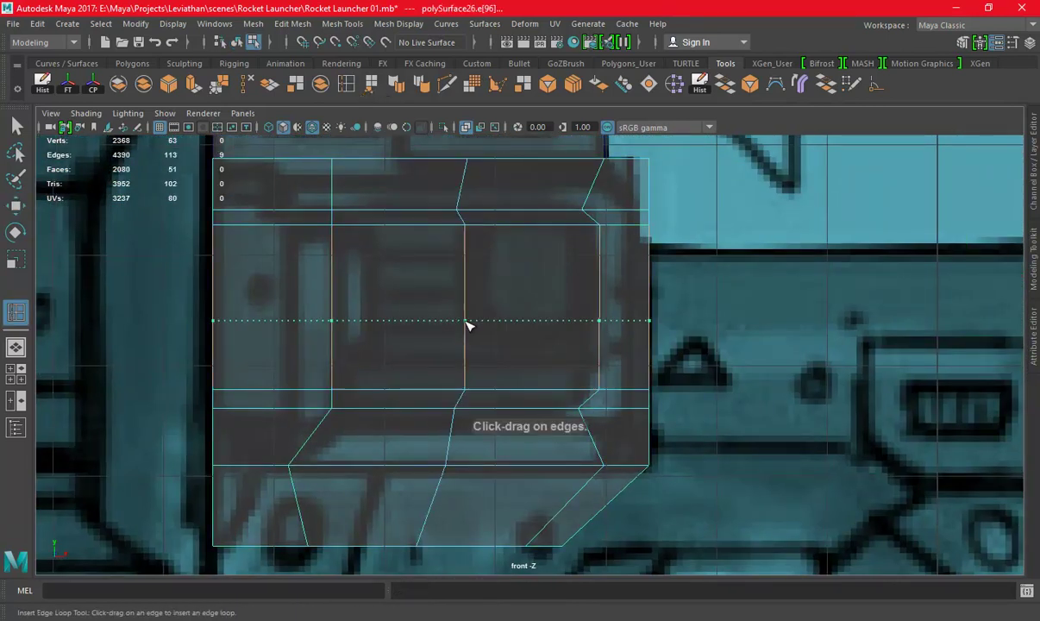
{"action": "left_click", "coordinate": [472, 337]}
{"action": "key", "text": "w"}
{"action": "key", "text": "F11"}
{"action": "left_click", "coordinate": [561, 272]}
Convert the panel face to its border edges and slide them right to match the sketch
{"action": "key", "text": "space"}
{"action": "key", "text": "space"}
{"action": "left_click_drag", "start_coordinate": [637, 279], "coordinate": [642, 262], "text": "alt"}
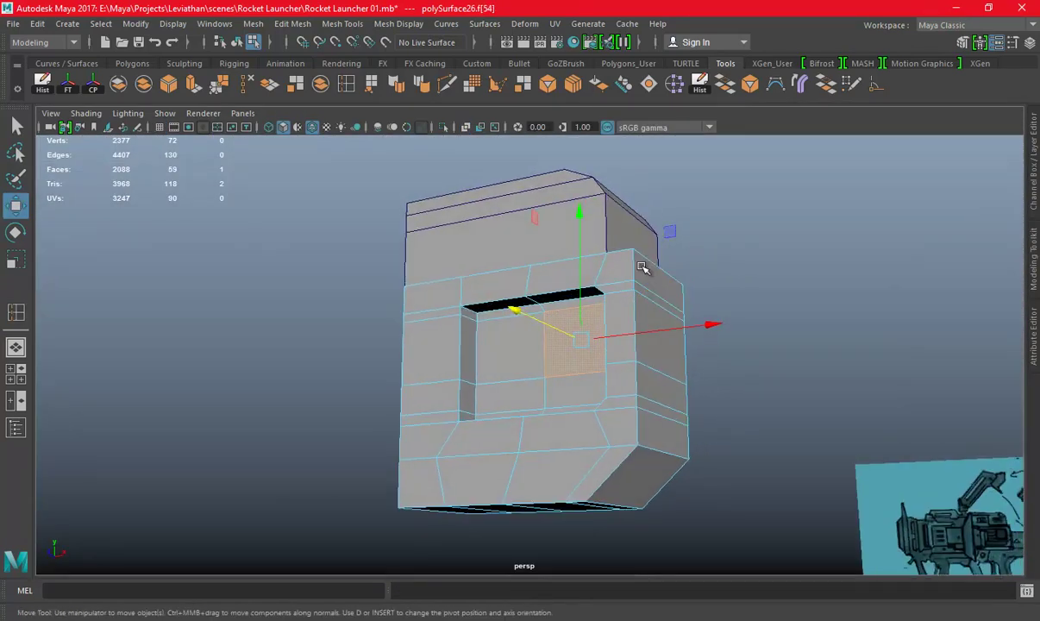
{"action": "scroll", "coordinate": [574, 274], "scroll_direction": "up", "scroll_amount": 3}
{"action": "left_click_drag", "start_coordinate": [679, 296], "coordinate": [700, 305], "text": "alt"}
{"action": "right_click_drag", "start_coordinate": [555, 298], "coordinate": [534, 284], "text": "ctrl"}
{"action": "mouse_move", "coordinate": [521, 311]}
{"action": "left_mouse_down", "text": "alt"}
{"action": "mouse_move", "coordinate": [555, 290]}
{"action": "mouse_move", "coordinate": [643, 362]}
{"action": "mouse_move", "coordinate": [561, 325]}
{"action": "left_mouse_up", "text": "alt"}
{"action": "key", "text": "e"}
{"action": "key", "text": "r"}
{"action": "key", "text": "space"}
{"action": "key", "text": "space"}
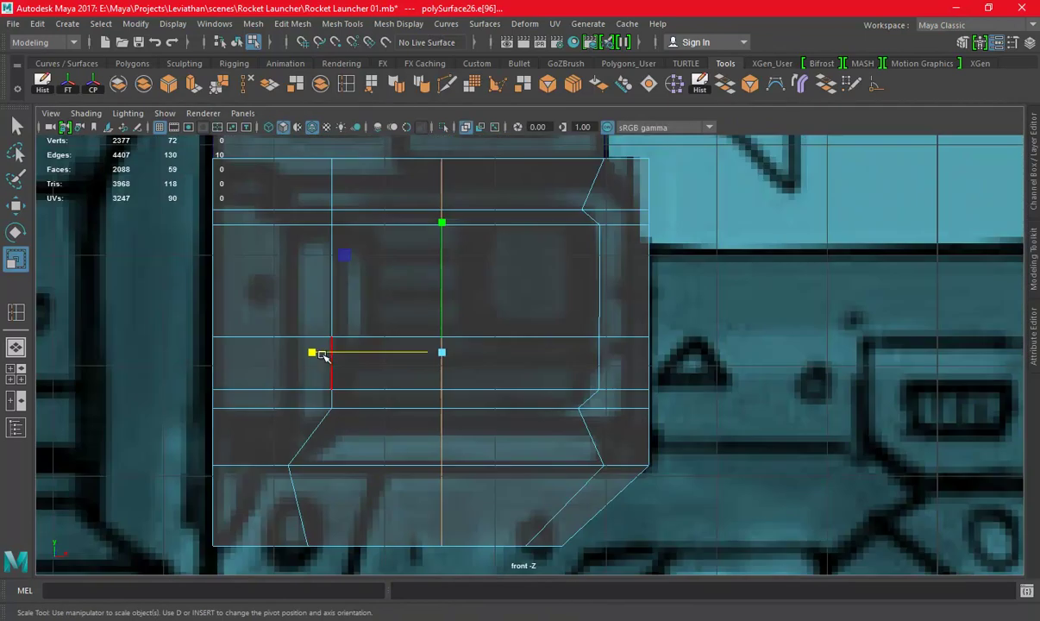
{"action": "scroll", "coordinate": [322, 355], "scroll_direction": "up", "scroll_amount": 1}
{"action": "key", "text": "w"}
{"action": "left_click_drag", "start_coordinate": [471, 355], "coordinate": [506, 355]}
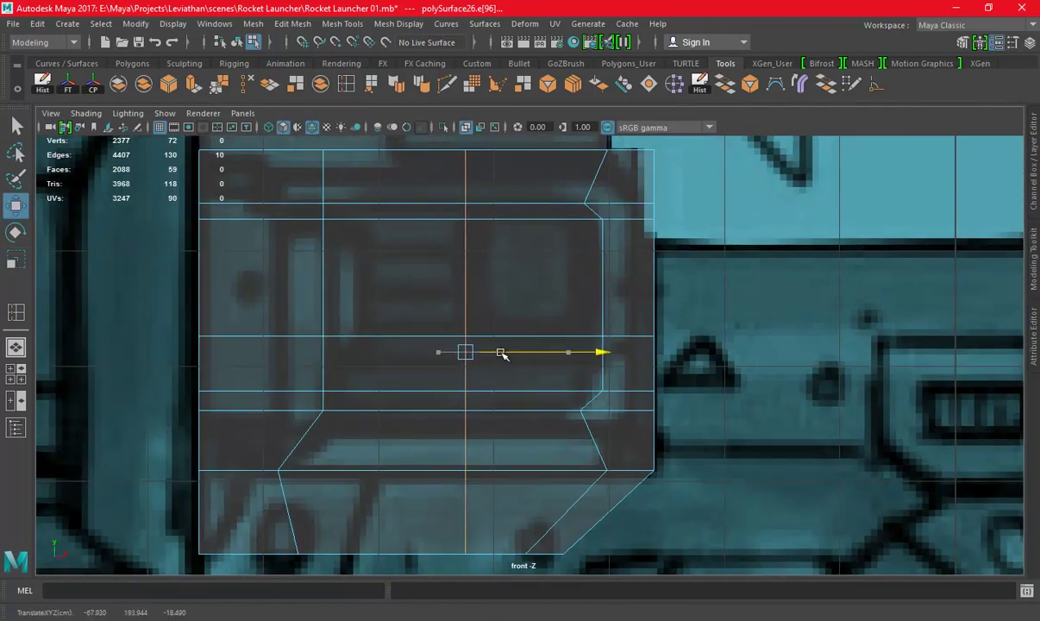
Select the face above the edges and zoom in on it in perspective
{"action": "right_click_drag", "start_coordinate": [538, 218], "coordinate": [538, 257]}
{"action": "left_click", "coordinate": [539, 267]}
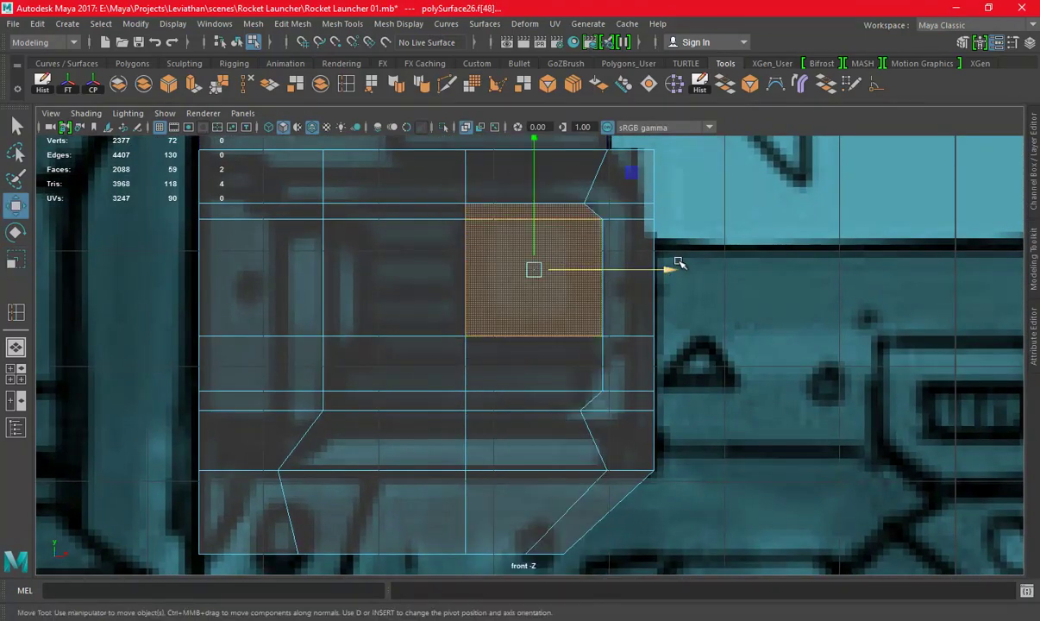
{"action": "key", "text": "space"}
{"action": "key", "text": "space"}
{"action": "mouse_move", "coordinate": [715, 297]}
{"action": "left_mouse_down", "text": "alt"}
{"action": "mouse_move", "coordinate": [604, 328]}
{"action": "mouse_move", "coordinate": [553, 308]}
{"action": "mouse_move", "coordinate": [1026, 552]}
{"action": "left_mouse_up", "text": "alt"}
{"action": "left_click", "coordinate": [1029, 526]}
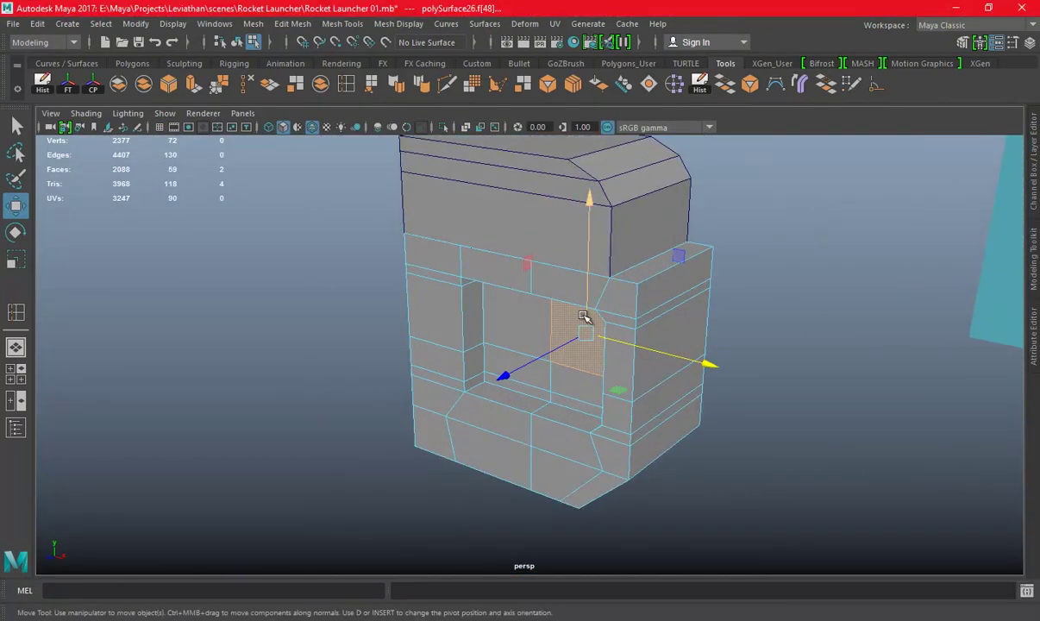
Extrude the selected face and push it along X into the cap as a recess
{"action": "key", "text": "ctrl+e"}
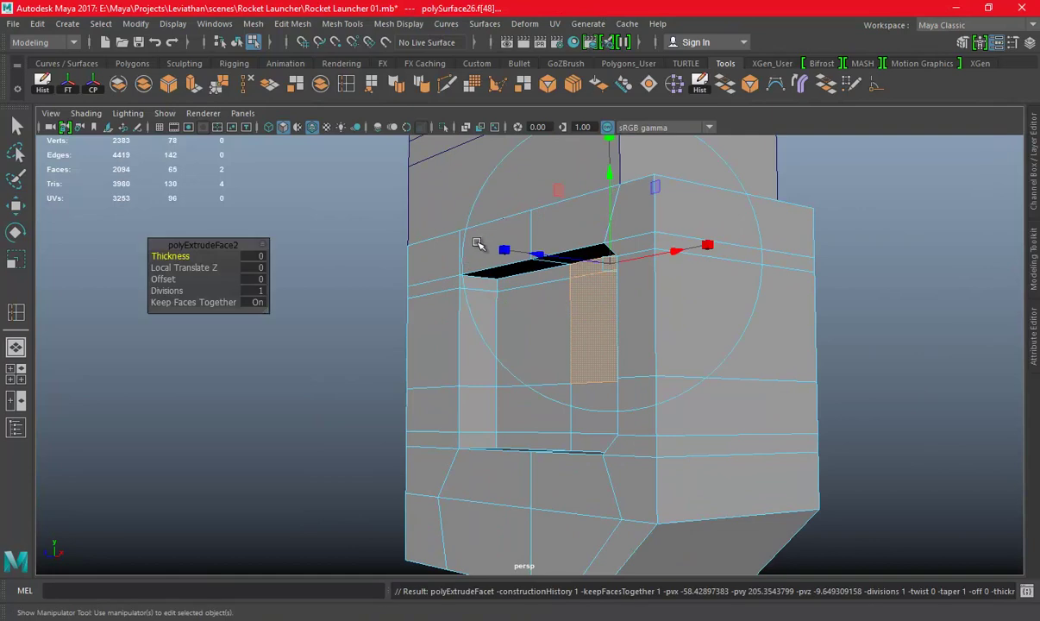
{"action": "left_click_drag", "start_coordinate": [480, 242], "coordinate": [454, 274], "text": "alt"}
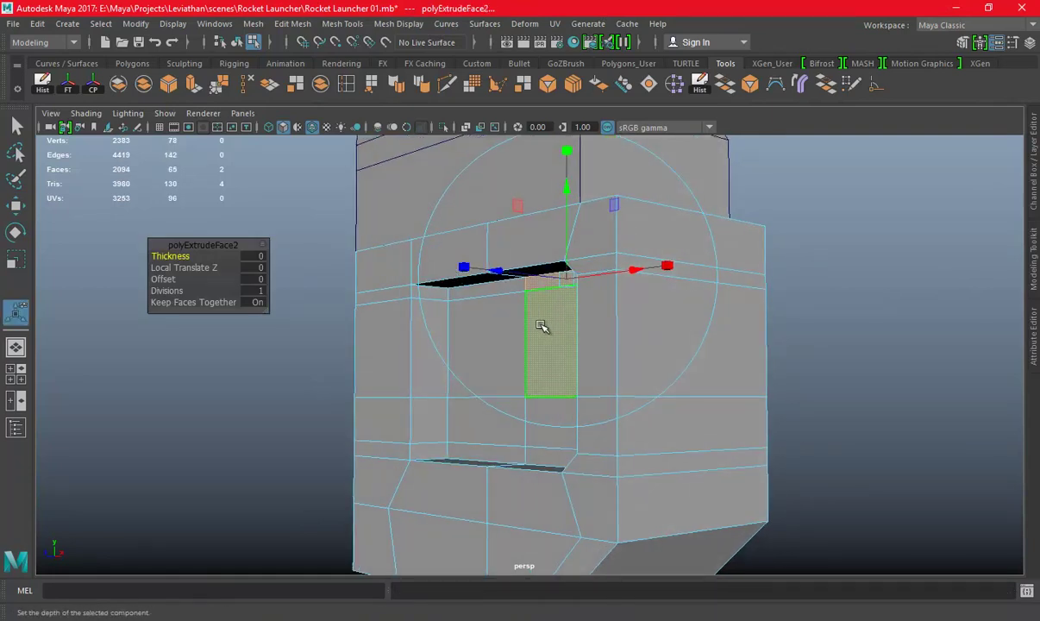
{"action": "key", "text": "w"}
{"action": "mouse_move", "coordinate": [522, 313]}
{"action": "left_mouse_down", "text": "alt"}
{"action": "mouse_move", "coordinate": [465, 327]}
{"action": "mouse_move", "coordinate": [520, 295]}
{"action": "mouse_move", "coordinate": [620, 278]}
{"action": "mouse_move", "coordinate": [681, 310]}
{"action": "mouse_move", "coordinate": [669, 290]}
{"action": "mouse_move", "coordinate": [538, 297]}
{"action": "mouse_move", "coordinate": [597, 305]}
{"action": "mouse_move", "coordinate": [604, 296]}
{"action": "left_mouse_up", "text": "alt"}
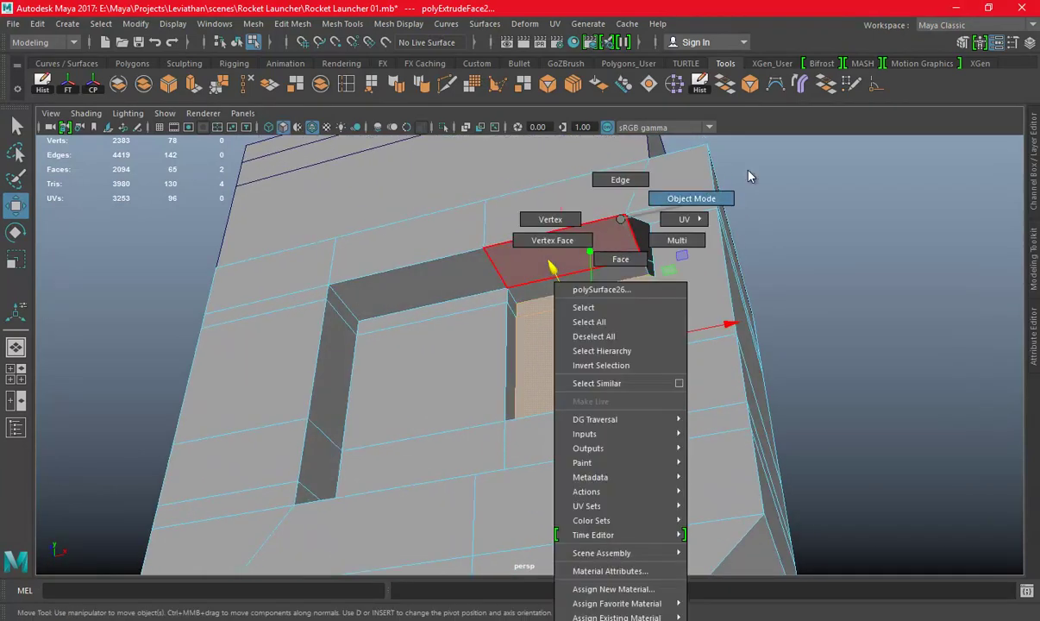
Return to object mode and cut a new edge at the opening's corner with Multi-Cut
{"action": "right_click_drag", "start_coordinate": [598, 241], "coordinate": [690, 200]}
{"action": "mouse_move", "coordinate": [599, 262]}
{"action": "left_mouse_down", "text": "alt"}
{"action": "mouse_move", "coordinate": [640, 231]}
{"action": "mouse_move", "coordinate": [556, 251]}
{"action": "mouse_move", "coordinate": [643, 259]}
{"action": "left_mouse_up", "text": "alt"}
{"action": "left_click", "coordinate": [470, 87]}
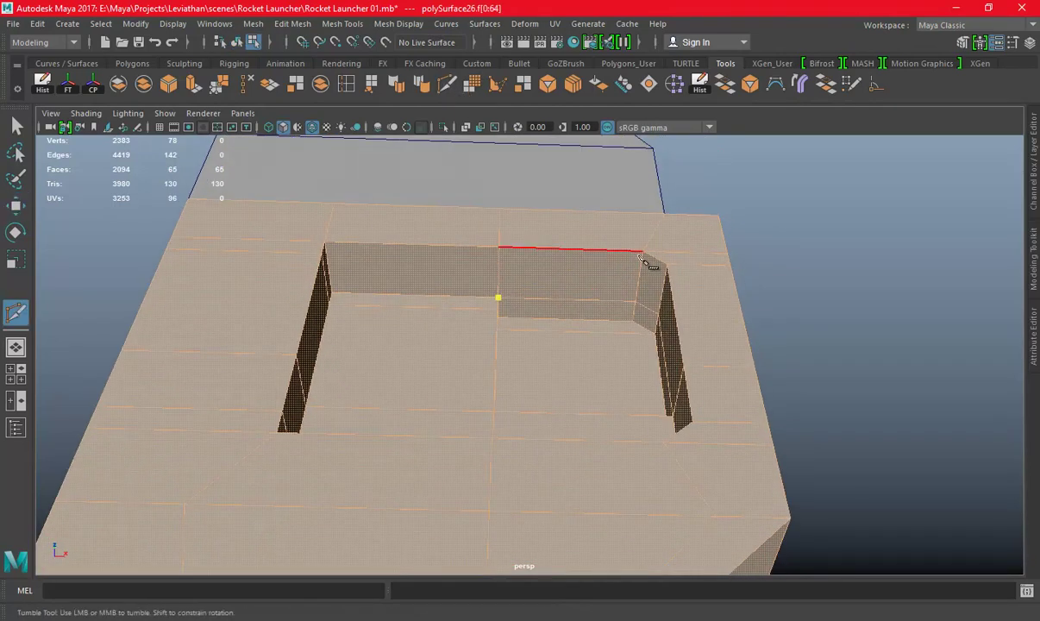
{"action": "key", "text": "Return"}
{"action": "mouse_move", "coordinate": [733, 330]}
{"action": "left_mouse_down", "text": "alt"}
{"action": "mouse_move", "coordinate": [568, 331]}
{"action": "mouse_move", "coordinate": [598, 377]}
{"action": "mouse_move", "coordinate": [482, 370]}
{"action": "mouse_move", "coordinate": [488, 309]}
{"action": "mouse_move", "coordinate": [499, 366]}
{"action": "mouse_move", "coordinate": [506, 304]}
{"action": "mouse_move", "coordinate": [532, 295]}
{"action": "mouse_move", "coordinate": [594, 325]}
{"action": "mouse_move", "coordinate": [641, 385]}
{"action": "mouse_move", "coordinate": [597, 367]}
{"action": "mouse_move", "coordinate": [641, 319]}
{"action": "mouse_move", "coordinate": [634, 273]}
{"action": "left_mouse_up", "text": "alt"}
{"action": "left_click", "coordinate": [613, 351]}
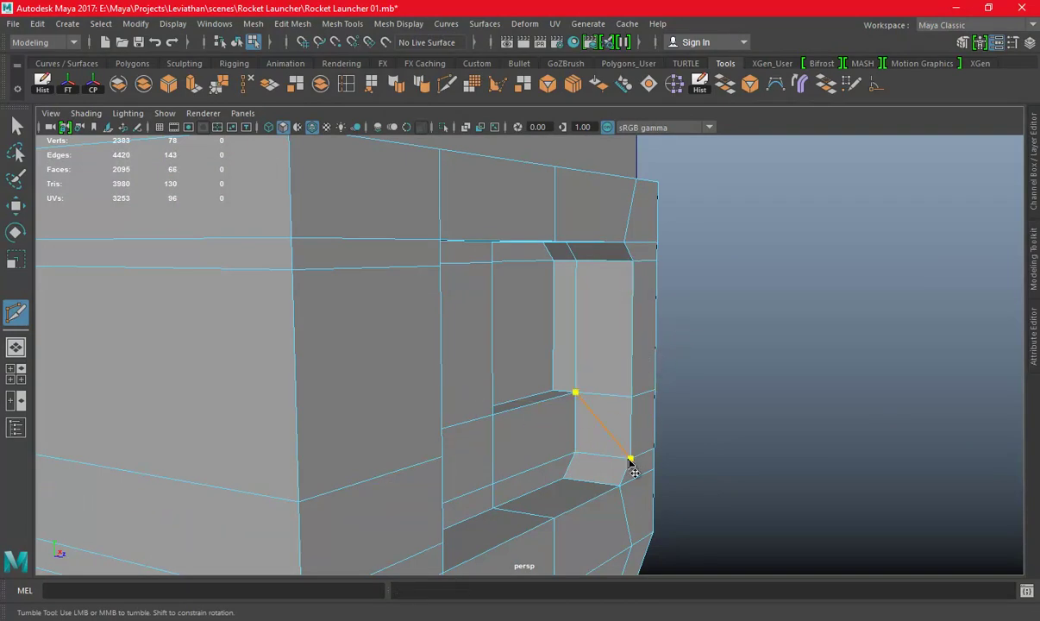
Select the edge loop across the recessed opening and delete it with Delete Edge
{"action": "left_click_drag", "start_coordinate": [464, 336], "coordinate": [577, 332], "text": "alt"}
{"action": "key", "text": "w"}
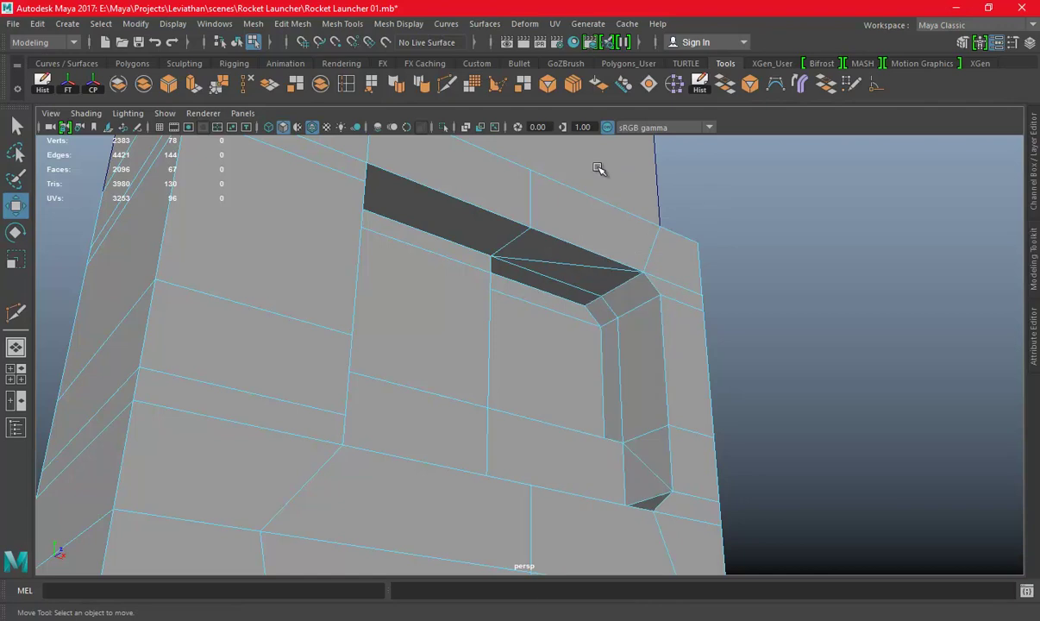
{"action": "double_click", "coordinate": [612, 310]}
{"action": "left_click", "coordinate": [255, 93]}
Place a Multi-Cut point inside the opening, delete a stray edge from below, and save
{"action": "mouse_move", "coordinate": [591, 325]}
{"action": "left_mouse_down", "text": "alt"}
{"action": "mouse_move", "coordinate": [626, 320]}
{"action": "mouse_move", "coordinate": [640, 353]}
{"action": "left_mouse_up", "text": "alt"}
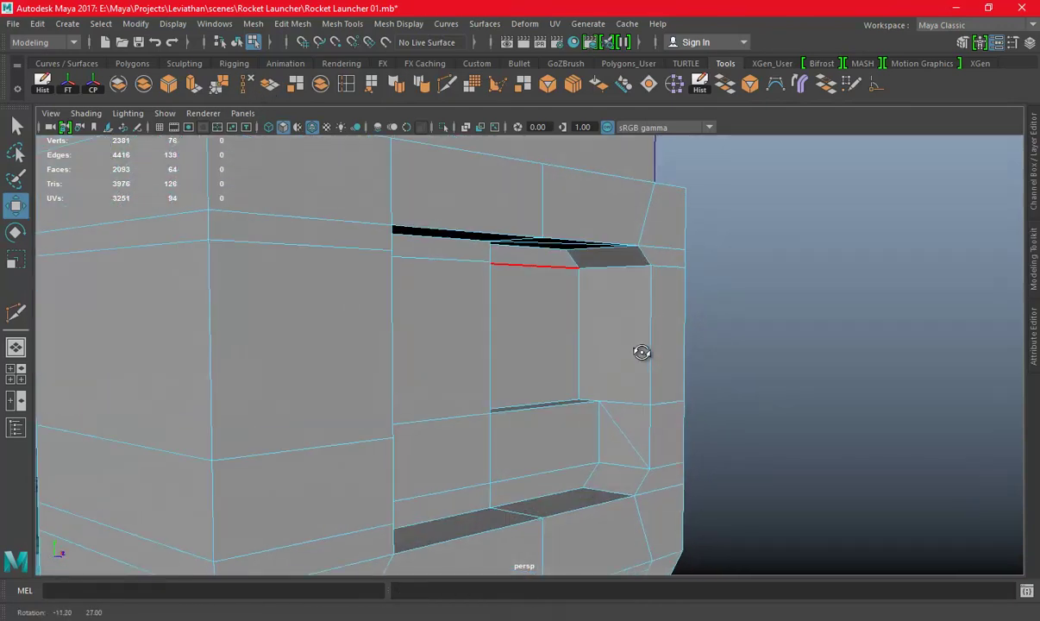
{"action": "left_click", "coordinate": [447, 90]}
{"action": "left_click", "coordinate": [602, 386]}
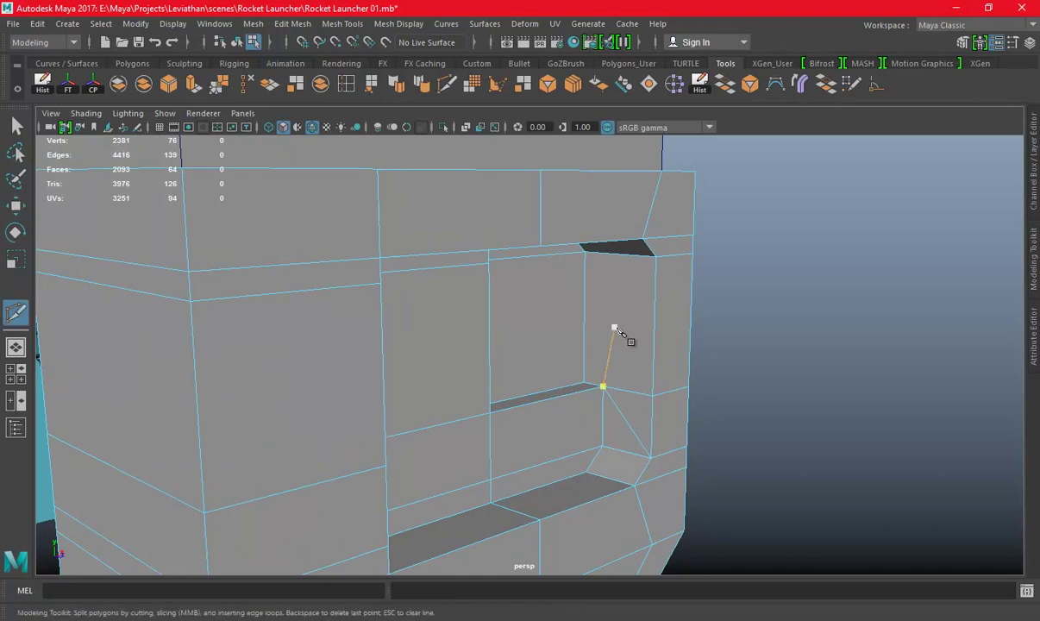
{"action": "mouse_move", "coordinate": [749, 323]}
{"action": "left_mouse_down", "text": "alt"}
{"action": "mouse_move", "coordinate": [680, 353]}
{"action": "mouse_move", "coordinate": [565, 314]}
{"action": "left_mouse_up", "text": "alt"}
{"action": "key", "text": "w"}
{"action": "right_click", "coordinate": [565, 215]}
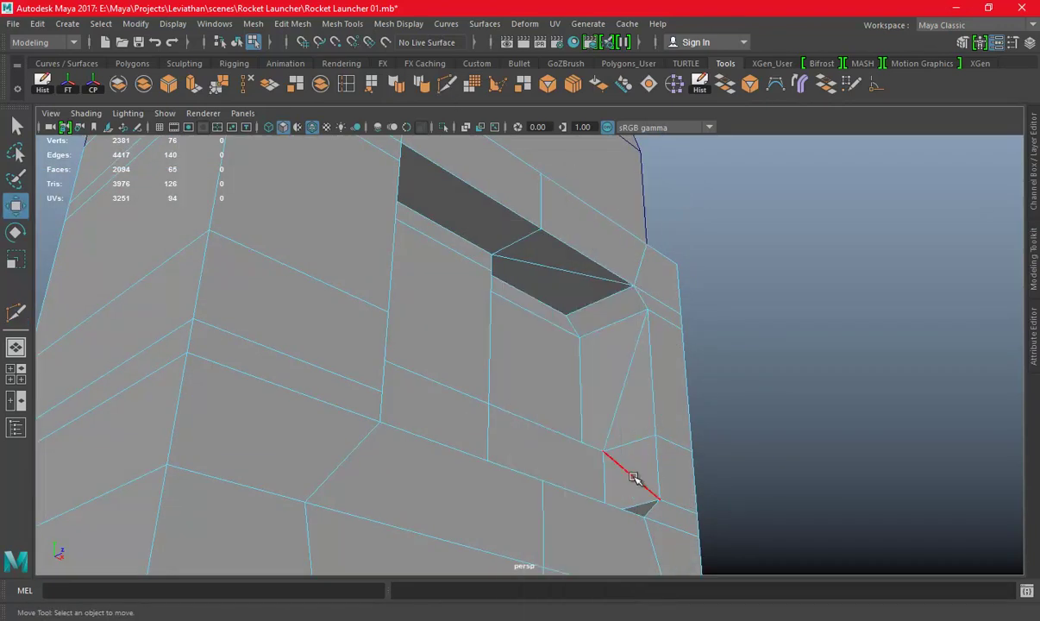
{"action": "key", "text": "Delete"}
{"action": "mouse_move", "coordinate": [742, 348]}
{"action": "left_mouse_down", "text": "alt"}
{"action": "mouse_move", "coordinate": [625, 365]}
{"action": "mouse_move", "coordinate": [527, 331]}
{"action": "mouse_move", "coordinate": [622, 302]}
{"action": "mouse_move", "coordinate": [563, 327]}
{"action": "mouse_move", "coordinate": [652, 304]}
{"action": "mouse_move", "coordinate": [534, 306]}
{"action": "mouse_move", "coordinate": [536, 465]}
{"action": "left_mouse_up", "text": "alt"}
{"action": "key", "text": "ctrl+s"}
Cut a point on the opening's edge, then remove the edge loop running through the opening
{"action": "key", "text": "shift+x"}
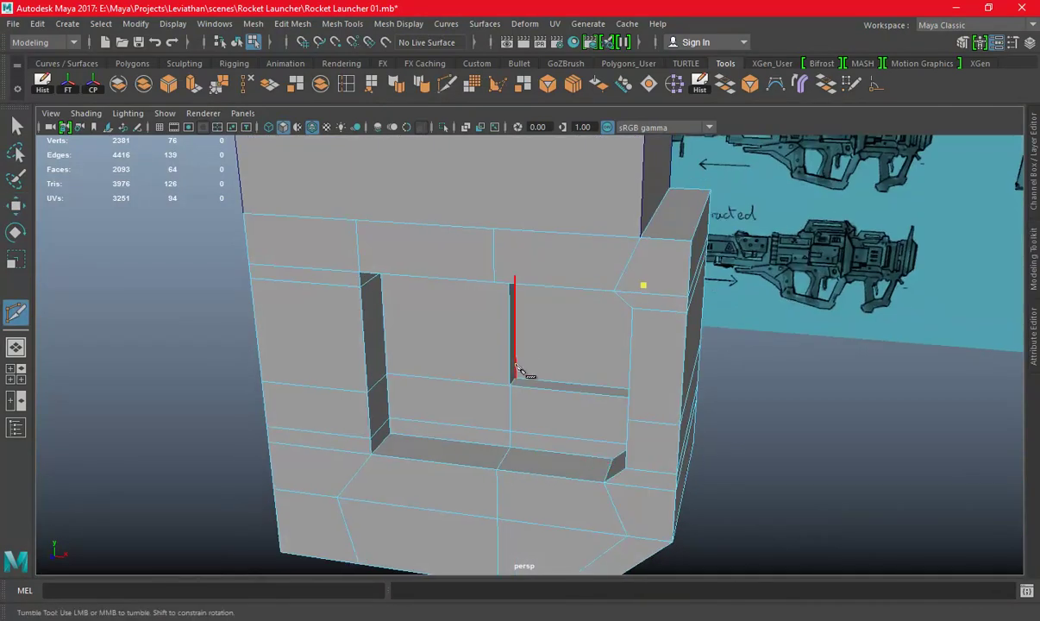
{"action": "left_click", "coordinate": [516, 379]}
{"action": "mouse_move", "coordinate": [520, 380]}
{"action": "left_mouse_down", "text": "alt"}
{"action": "mouse_move", "coordinate": [661, 343]}
{"action": "mouse_move", "coordinate": [672, 325]}
{"action": "mouse_move", "coordinate": [592, 339]}
{"action": "left_mouse_up", "text": "alt"}
{"action": "key", "text": "w"}
{"action": "right_click_drag", "start_coordinate": [591, 339], "coordinate": [588, 278]}
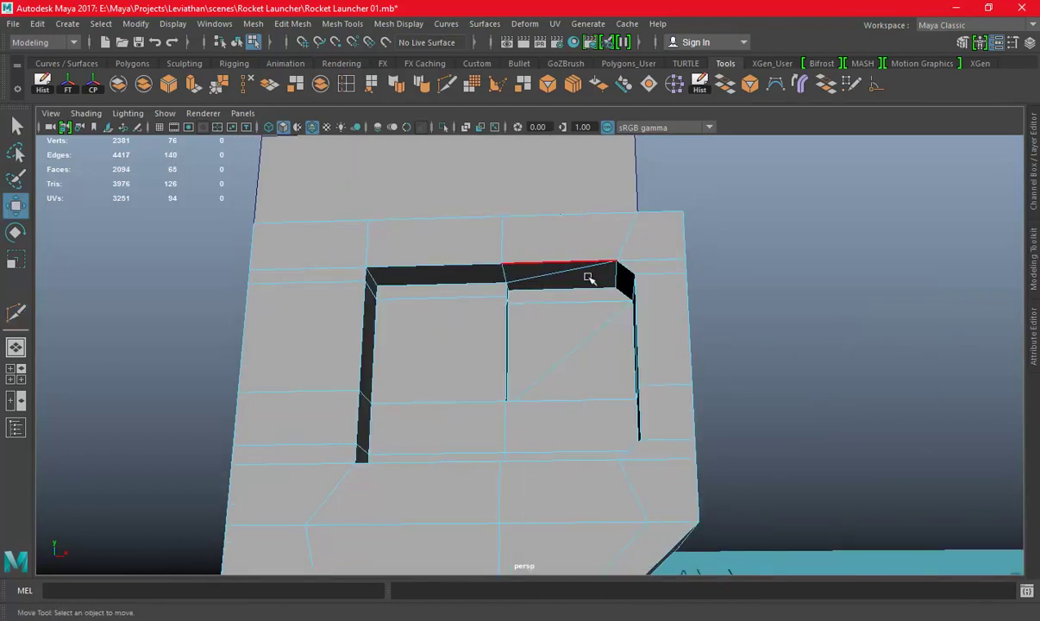
{"action": "double_click", "coordinate": [565, 306]}
{"action": "mouse_move", "coordinate": [566, 304]}
{"action": "left_mouse_down", "text": "alt"}
{"action": "mouse_move", "coordinate": [603, 320]}
{"action": "mouse_move", "coordinate": [591, 332]}
{"action": "mouse_move", "coordinate": [534, 318]}
{"action": "left_mouse_up", "text": "alt"}
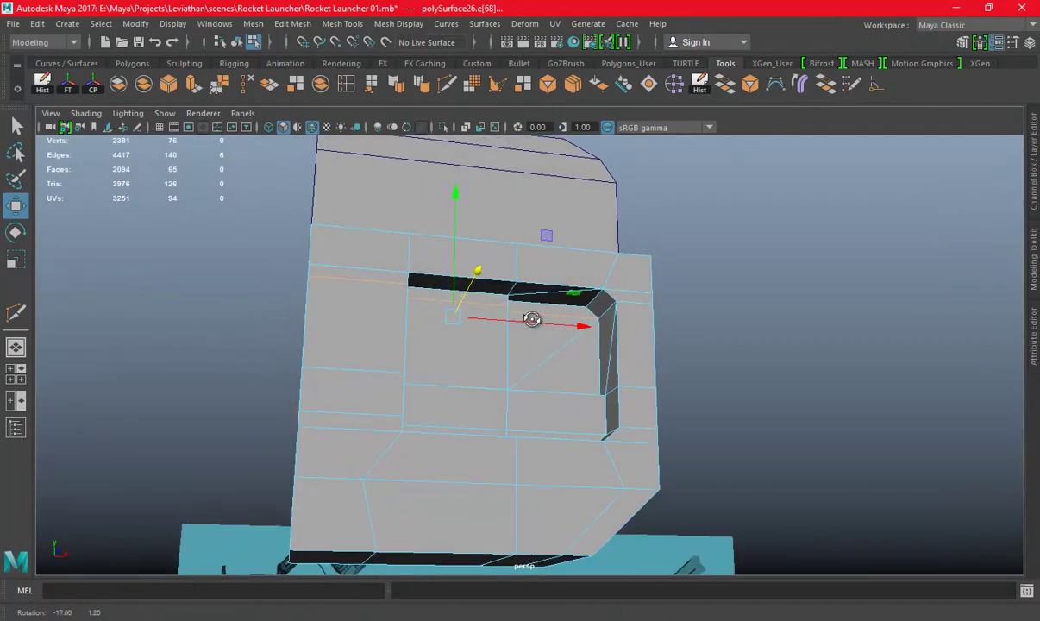
{"action": "left_click", "coordinate": [244, 93]}
{"action": "mouse_move", "coordinate": [618, 325]}
{"action": "left_mouse_down", "text": "alt"}
{"action": "mouse_move", "coordinate": [515, 329]}
{"action": "mouse_move", "coordinate": [511, 349]}
{"action": "mouse_move", "coordinate": [557, 367]}
{"action": "mouse_move", "coordinate": [627, 316]}
{"action": "mouse_move", "coordinate": [533, 318]}
{"action": "mouse_move", "coordinate": [639, 327]}
{"action": "mouse_move", "coordinate": [621, 345]}
{"action": "left_mouse_up", "text": "alt"}
Select the loop of four stray edges and delete it
{"action": "left_click", "coordinate": [421, 83]}
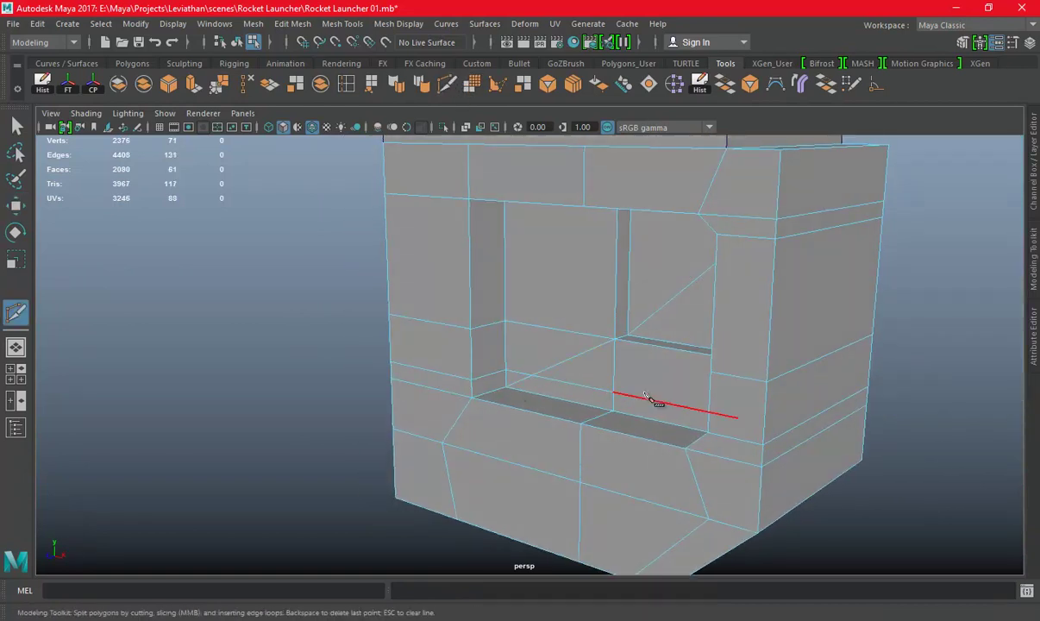
{"action": "key", "text": "w"}
{"action": "right_click_drag", "start_coordinate": [539, 226], "coordinate": [524, 321]}
{"action": "double_click", "coordinate": [473, 293]}
{"action": "mouse_move", "coordinate": [473, 294]}
{"action": "left_mouse_down", "text": "alt"}
{"action": "mouse_move", "coordinate": [568, 308]}
{"action": "mouse_move", "coordinate": [483, 311]}
{"action": "left_mouse_up", "text": "alt"}
{"action": "left_click", "coordinate": [255, 89]}
Delete the four-edge loop running along the opening
{"action": "mouse_move", "coordinate": [520, 228]}
{"action": "left_mouse_down", "text": "alt"}
{"action": "mouse_move", "coordinate": [582, 350]}
{"action": "mouse_move", "coordinate": [583, 386]}
{"action": "left_mouse_up", "text": "alt"}
{"action": "mouse_move", "coordinate": [502, 361]}
{"action": "left_mouse_down", "text": "alt"}
{"action": "mouse_move", "coordinate": [599, 343]}
{"action": "mouse_move", "coordinate": [598, 356]}
{"action": "mouse_move", "coordinate": [638, 356]}
{"action": "mouse_move", "coordinate": [476, 348]}
{"action": "mouse_move", "coordinate": [505, 364]}
{"action": "mouse_move", "coordinate": [327, 398]}
{"action": "left_mouse_up", "text": "alt"}
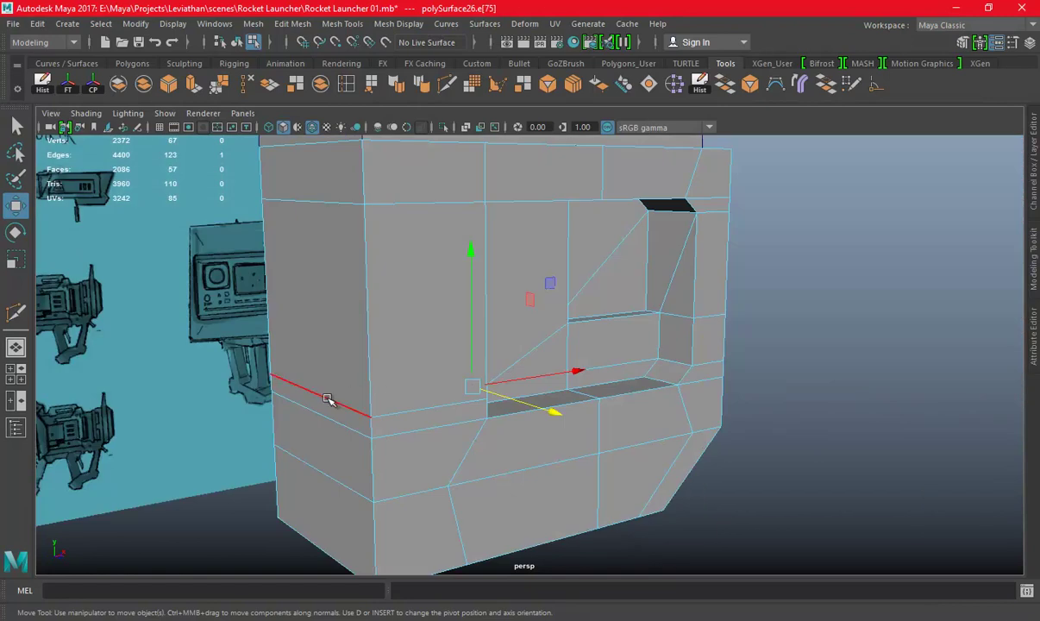
{"action": "double_click", "coordinate": [327, 398]}
{"action": "left_click", "coordinate": [248, 86]}
Multi-Cut diagonal edges from polySurface26's recess edge to its lower corners
{"action": "mouse_move", "coordinate": [587, 348]}
{"action": "left_mouse_down", "text": "alt"}
{"action": "mouse_move", "coordinate": [473, 341]}
{"action": "mouse_move", "coordinate": [550, 383]}
{"action": "mouse_move", "coordinate": [544, 340]}
{"action": "mouse_move", "coordinate": [619, 309]}
{"action": "left_mouse_up", "text": "alt"}
{"action": "key", "text": "ctrl+shift+x"}
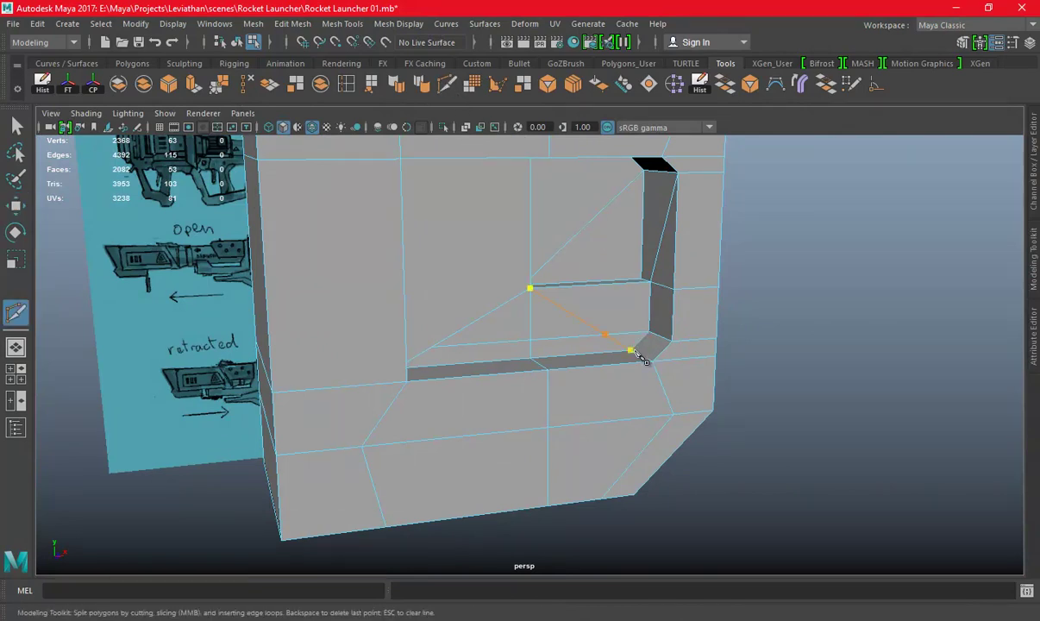
{"action": "left_click_drag", "start_coordinate": [681, 343], "coordinate": [678, 390], "text": "alt"}
{"action": "key", "text": "w"}
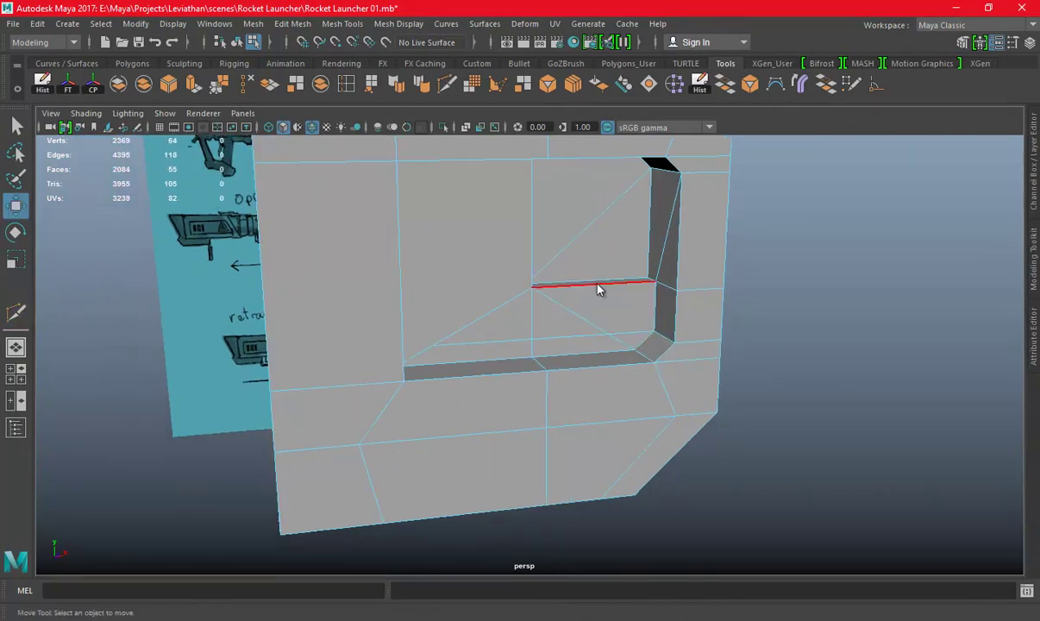
{"action": "left_click", "coordinate": [587, 339]}
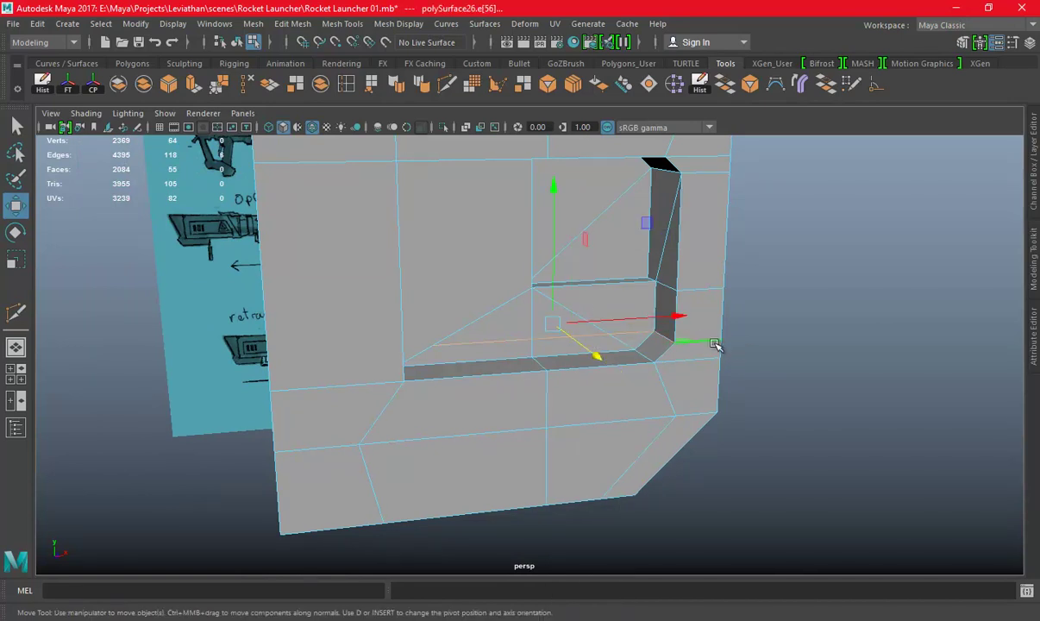
{"action": "left_click", "coordinate": [421, 83]}
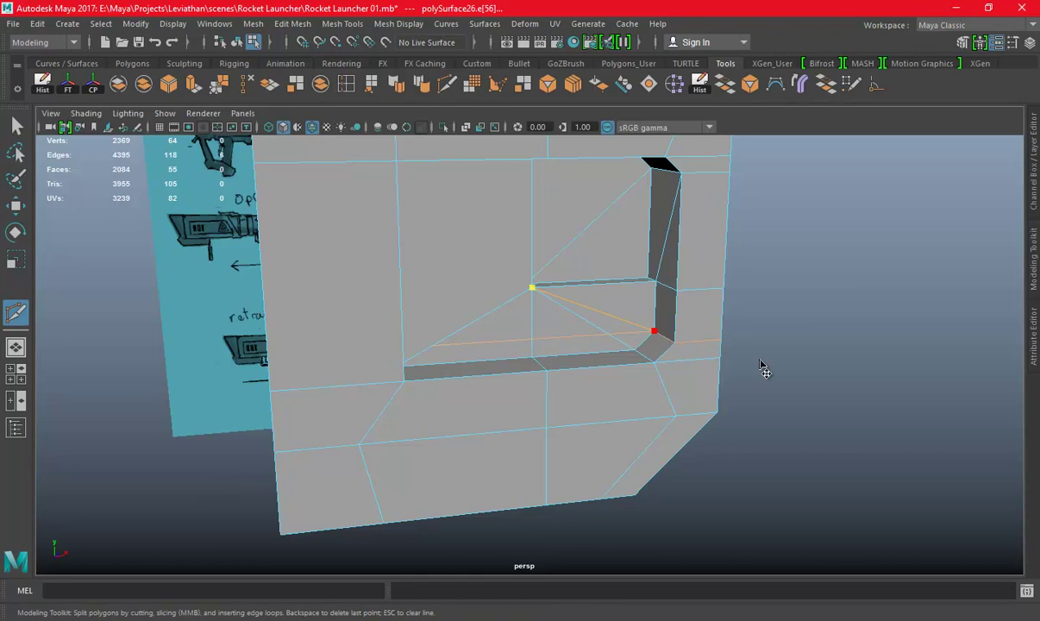
{"action": "left_click_drag", "start_coordinate": [723, 325], "coordinate": [621, 336], "text": "alt"}
{"action": "key", "text": "w"}
{"action": "left_click", "coordinate": [660, 345]}
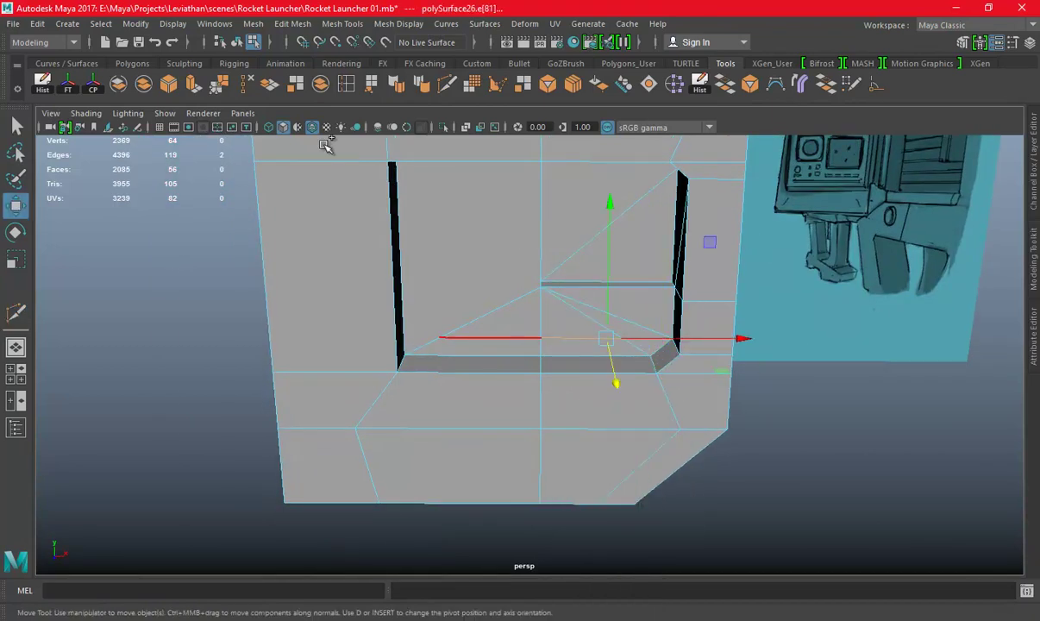
Resume Multi-Cut in vertex mode, lining the cap up with the sketches
{"action": "left_click_drag", "start_coordinate": [564, 319], "coordinate": [640, 283], "text": "alt"}
{"action": "right_click_drag", "start_coordinate": [629, 214], "coordinate": [565, 226]}
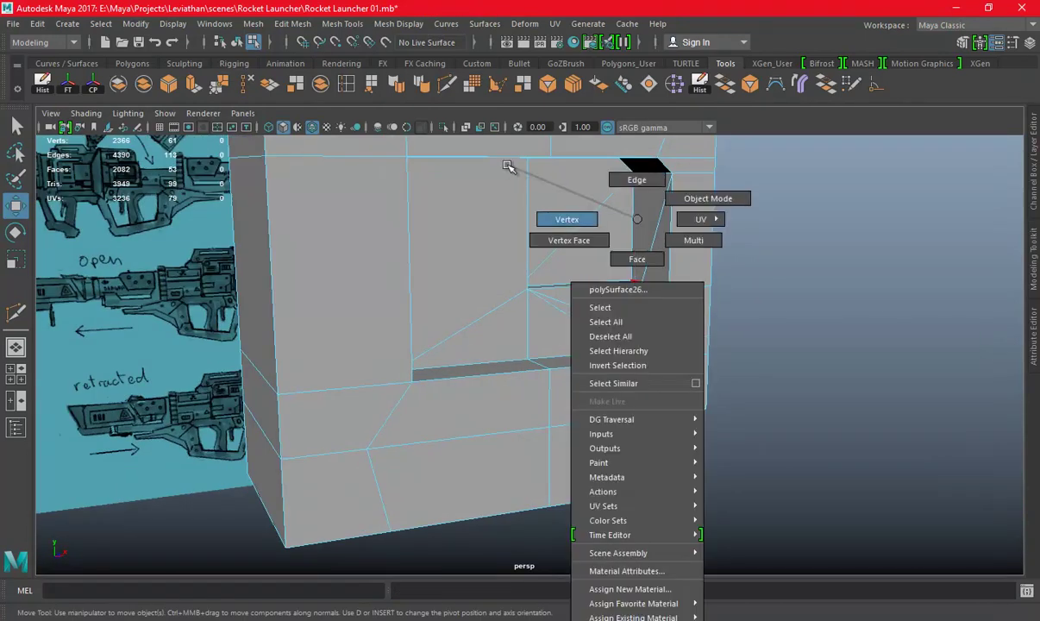
{"action": "mouse_move", "coordinate": [558, 302]}
{"action": "left_mouse_down", "text": "alt"}
{"action": "mouse_move", "coordinate": [699, 289]}
{"action": "mouse_move", "coordinate": [607, 274]}
{"action": "mouse_move", "coordinate": [534, 232]}
{"action": "mouse_move", "coordinate": [523, 249]}
{"action": "mouse_move", "coordinate": [541, 260]}
{"action": "mouse_move", "coordinate": [550, 288]}
{"action": "mouse_move", "coordinate": [607, 311]}
{"action": "left_mouse_up", "text": "alt"}
{"action": "mouse_move", "coordinate": [501, 335]}
{"action": "left_mouse_down", "text": "alt"}
{"action": "mouse_move", "coordinate": [420, 347]}
{"action": "mouse_move", "coordinate": [413, 146]}
{"action": "left_mouse_up", "text": "alt"}
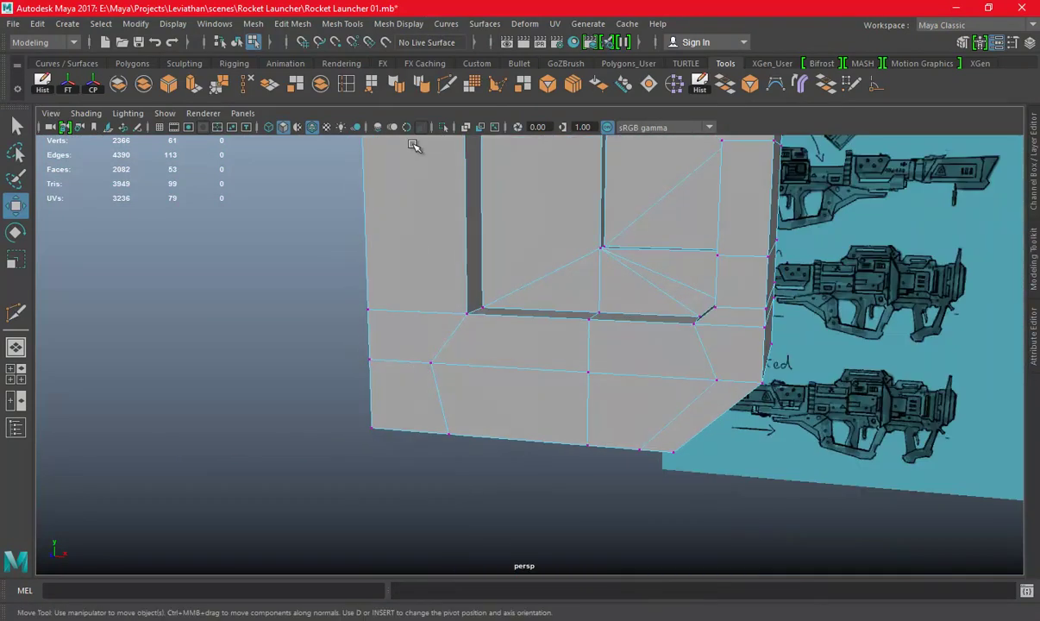
{"action": "key", "text": "y"}
{"action": "mouse_move", "coordinate": [440, 201]}
{"action": "left_mouse_down", "text": "alt"}
{"action": "mouse_move", "coordinate": [427, 359]}
{"action": "mouse_move", "coordinate": [470, 339]}
{"action": "left_mouse_up", "text": "alt"}
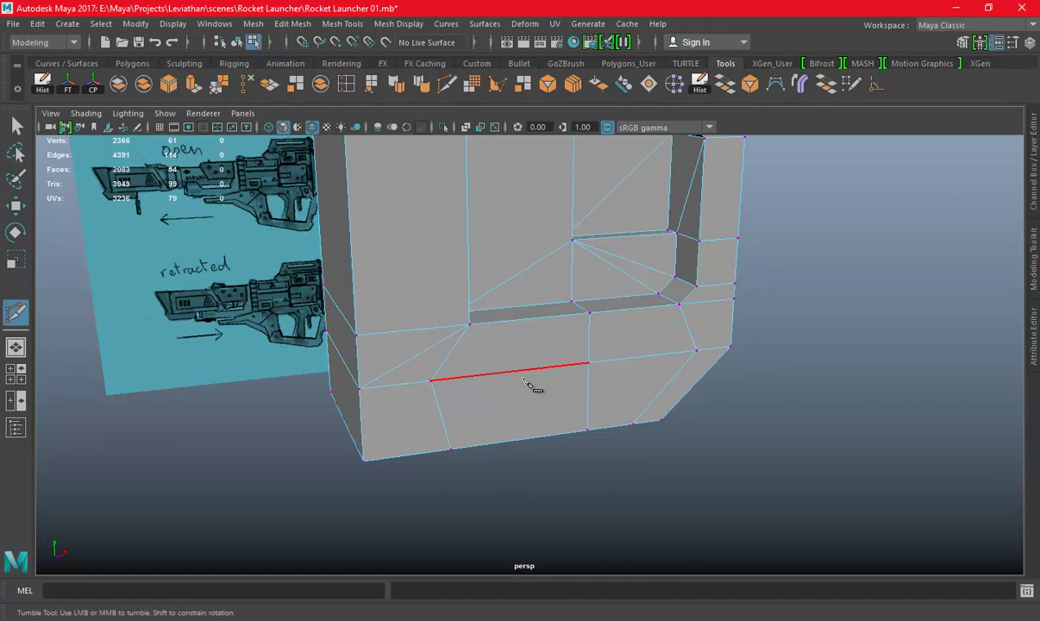
{"action": "left_click_drag", "start_coordinate": [526, 382], "coordinate": [487, 364], "text": "alt"}
Delete the edge below the opening, clear the cap's history, and save the scene
{"action": "right_click_drag", "start_coordinate": [480, 219], "coordinate": [480, 177]}
{"action": "left_click", "coordinate": [441, 357]}
{"action": "key", "text": "w"}
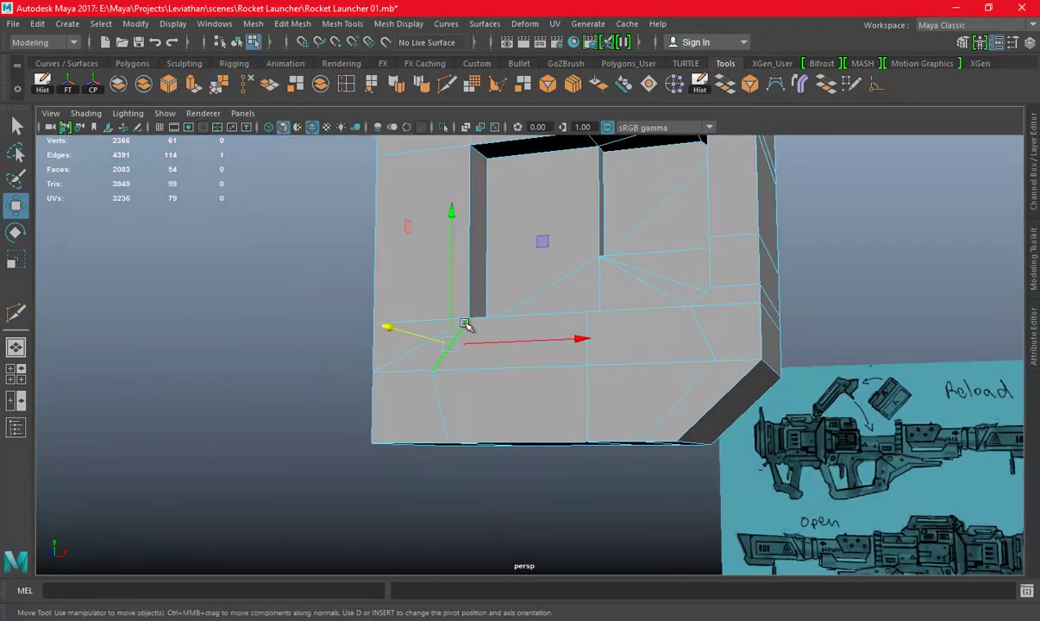
{"action": "mouse_move", "coordinate": [492, 394]}
{"action": "left_mouse_down", "text": "alt"}
{"action": "mouse_move", "coordinate": [452, 419]}
{"action": "mouse_move", "coordinate": [443, 410]}
{"action": "left_mouse_up", "text": "alt"}
{"action": "mouse_move", "coordinate": [535, 340]}
{"action": "left_mouse_down", "text": "alt"}
{"action": "mouse_move", "coordinate": [527, 410]}
{"action": "mouse_move", "coordinate": [470, 431]}
{"action": "left_mouse_up", "text": "alt"}
{"action": "left_click", "coordinate": [243, 86]}
{"action": "left_click", "coordinate": [52, 89]}
{"action": "mouse_move", "coordinate": [517, 293]}
{"action": "left_mouse_down", "text": "alt"}
{"action": "mouse_move", "coordinate": [547, 262]}
{"action": "mouse_move", "coordinate": [559, 303]}
{"action": "left_mouse_up", "text": "alt"}
{"action": "key", "text": "ctrl+s"}
Merge the vertices of a selected edge on the cap
{"action": "left_click", "coordinate": [424, 351]}
{"action": "left_click_drag", "start_coordinate": [424, 351], "coordinate": [566, 324], "text": "alt"}
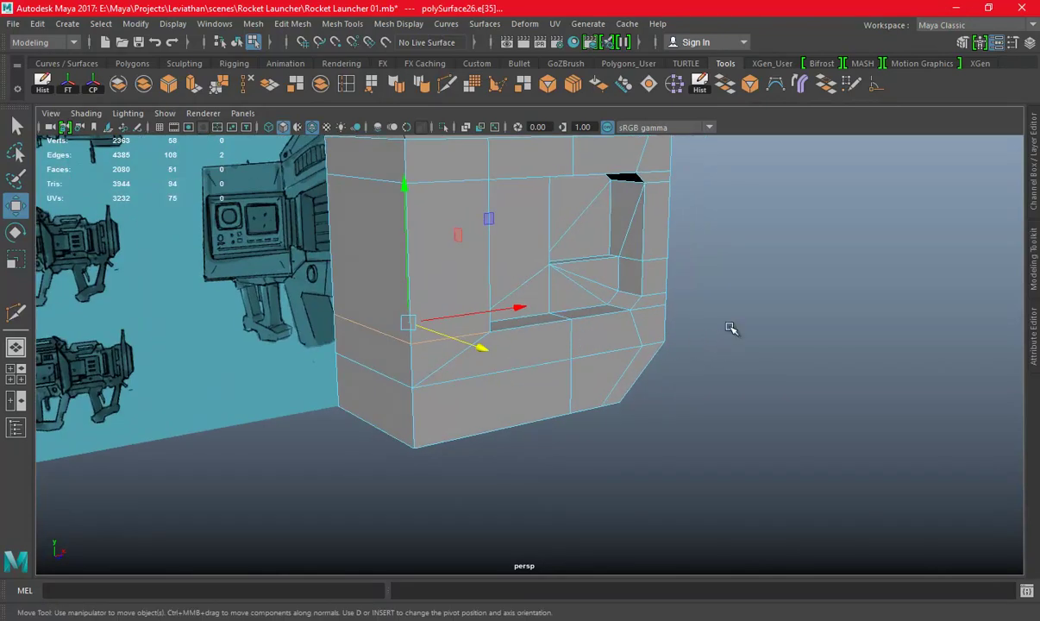
{"action": "left_click_drag", "start_coordinate": [730, 328], "coordinate": [247, 71], "text": "alt"}
{"action": "left_click", "coordinate": [234, 92]}
{"action": "mouse_move", "coordinate": [657, 309]}
{"action": "left_mouse_down", "text": "alt"}
{"action": "mouse_move", "coordinate": [590, 302]}
{"action": "mouse_move", "coordinate": [519, 264]}
{"action": "mouse_move", "coordinate": [652, 307]}
{"action": "mouse_move", "coordinate": [547, 281]}
{"action": "mouse_move", "coordinate": [563, 333]}
{"action": "mouse_move", "coordinate": [573, 303]}
{"action": "mouse_move", "coordinate": [564, 281]}
{"action": "mouse_move", "coordinate": [551, 331]}
{"action": "left_mouse_up", "text": "alt"}
Delete the stray edge beside the opening and pick the next edge to clean
{"action": "left_click", "coordinate": [548, 341]}
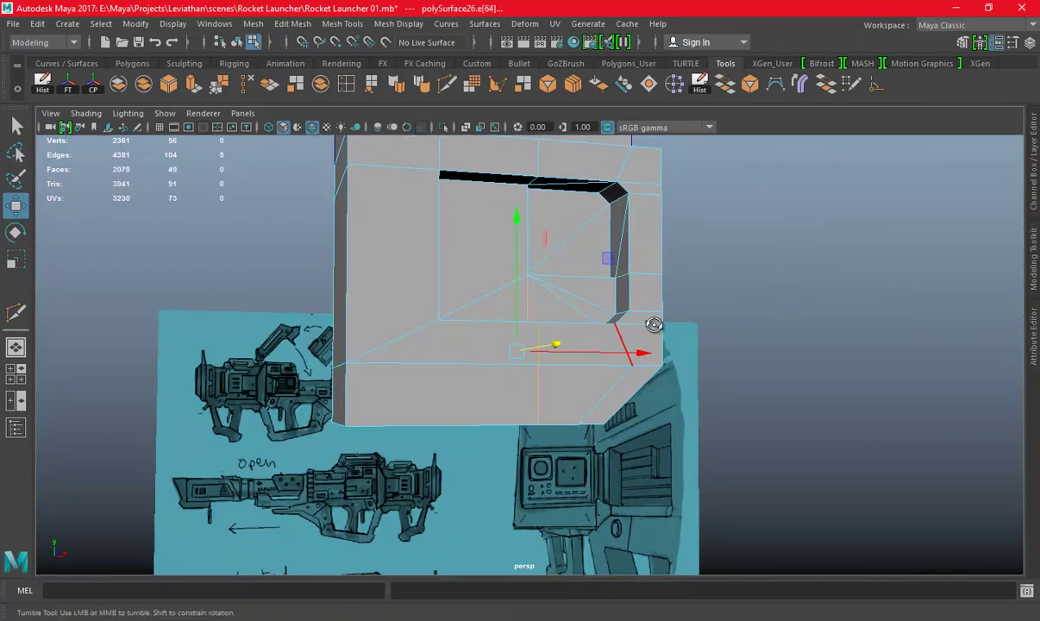
{"action": "left_click_drag", "start_coordinate": [656, 325], "coordinate": [293, 127], "text": "alt"}
{"action": "left_click", "coordinate": [234, 82]}
{"action": "mouse_move", "coordinate": [627, 279]}
{"action": "left_mouse_down", "text": "alt"}
{"action": "mouse_move", "coordinate": [661, 304]}
{"action": "mouse_move", "coordinate": [615, 315]}
{"action": "mouse_move", "coordinate": [645, 356]}
{"action": "mouse_move", "coordinate": [614, 354]}
{"action": "left_mouse_up", "text": "alt"}
{"action": "left_click", "coordinate": [552, 334]}
{"action": "mouse_move", "coordinate": [552, 333]}
{"action": "left_mouse_down", "text": "alt"}
{"action": "mouse_move", "coordinate": [648, 268]}
{"action": "mouse_move", "coordinate": [671, 343]}
{"action": "left_mouse_up", "text": "alt"}
{"action": "mouse_move", "coordinate": [746, 347]}
{"action": "left_mouse_down", "text": "alt"}
{"action": "mouse_move", "coordinate": [481, 294]}
{"action": "mouse_move", "coordinate": [622, 318]}
{"action": "mouse_move", "coordinate": [727, 356]}
{"action": "mouse_move", "coordinate": [681, 345]}
{"action": "mouse_move", "coordinate": [688, 328]}
{"action": "left_mouse_up", "text": "alt"}
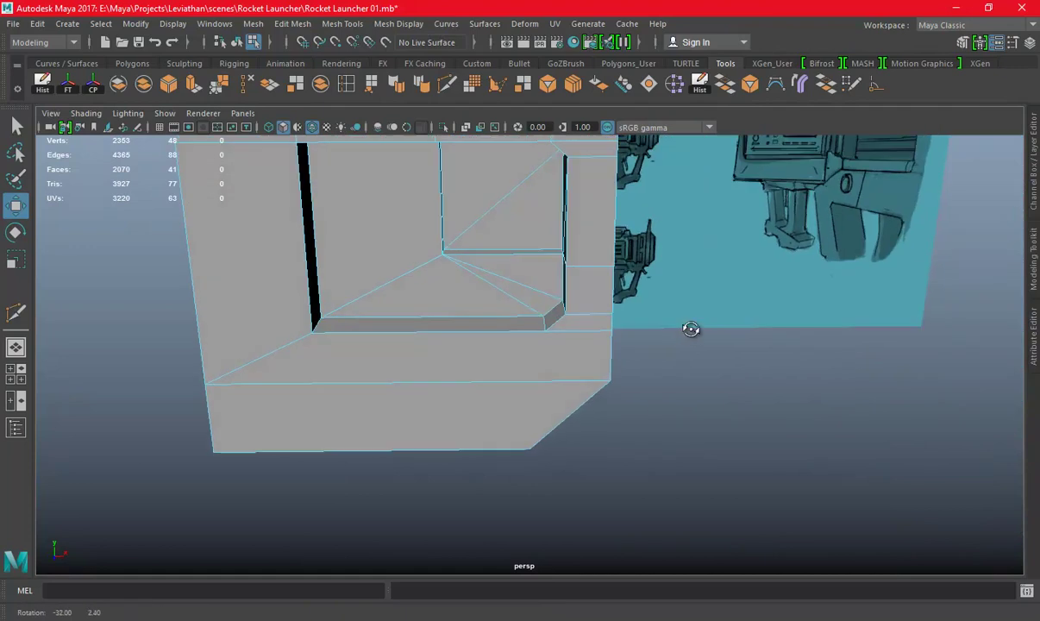
{"action": "scroll", "coordinate": [687, 328], "scroll_direction": "up", "scroll_amount": 3}
Remove the front edge of the cap
{"action": "left_click", "coordinate": [446, 90]}
{"action": "left_click_drag", "start_coordinate": [615, 327], "coordinate": [552, 320], "text": "alt"}
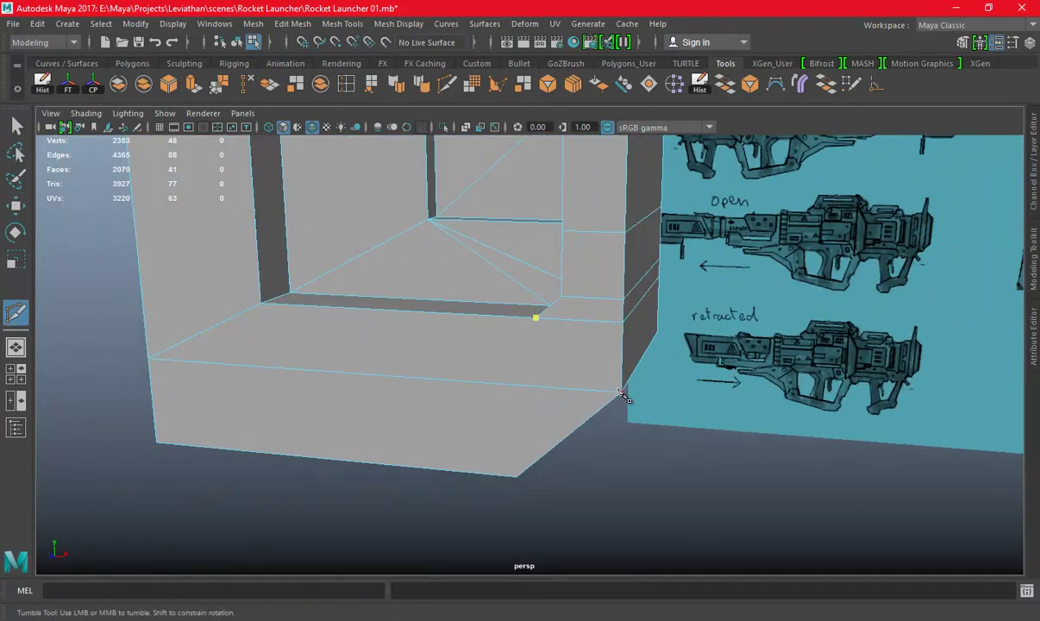
{"action": "left_click_drag", "start_coordinate": [610, 259], "coordinate": [620, 272], "text": "alt"}
{"action": "key", "text": "w"}
{"action": "right_click_drag", "start_coordinate": [634, 215], "coordinate": [633, 177]}
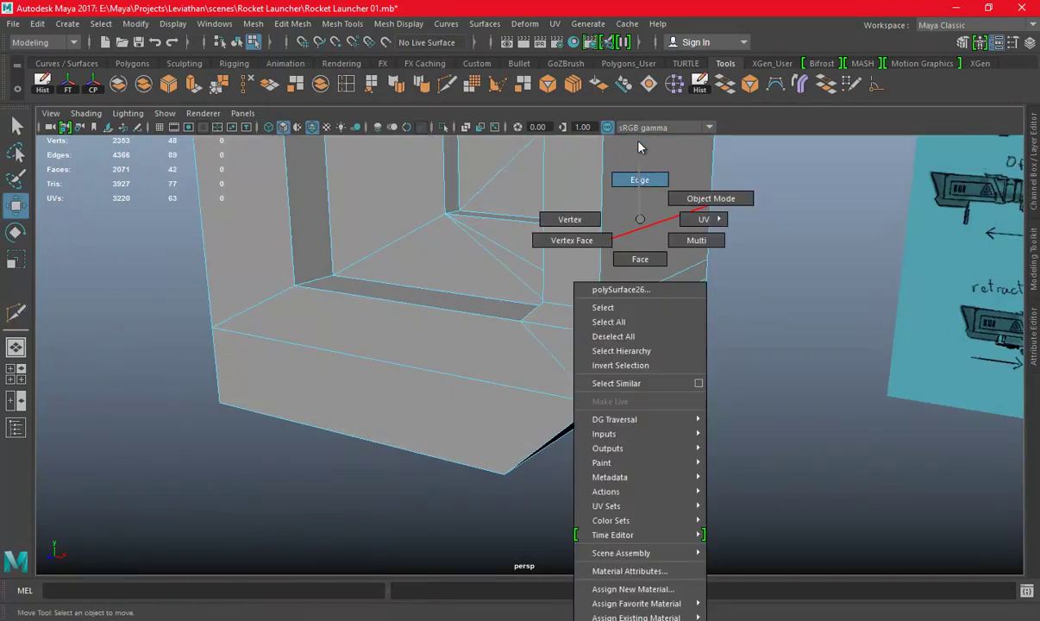
{"action": "left_click", "coordinate": [638, 303]}
{"action": "key", "text": "Delete"}
{"action": "left_click_drag", "start_coordinate": [604, 285], "coordinate": [668, 310], "text": "alt"}
Cut an edge from the face corner to the opposite edge, then delete the side edge
{"action": "left_click", "coordinate": [446, 83]}
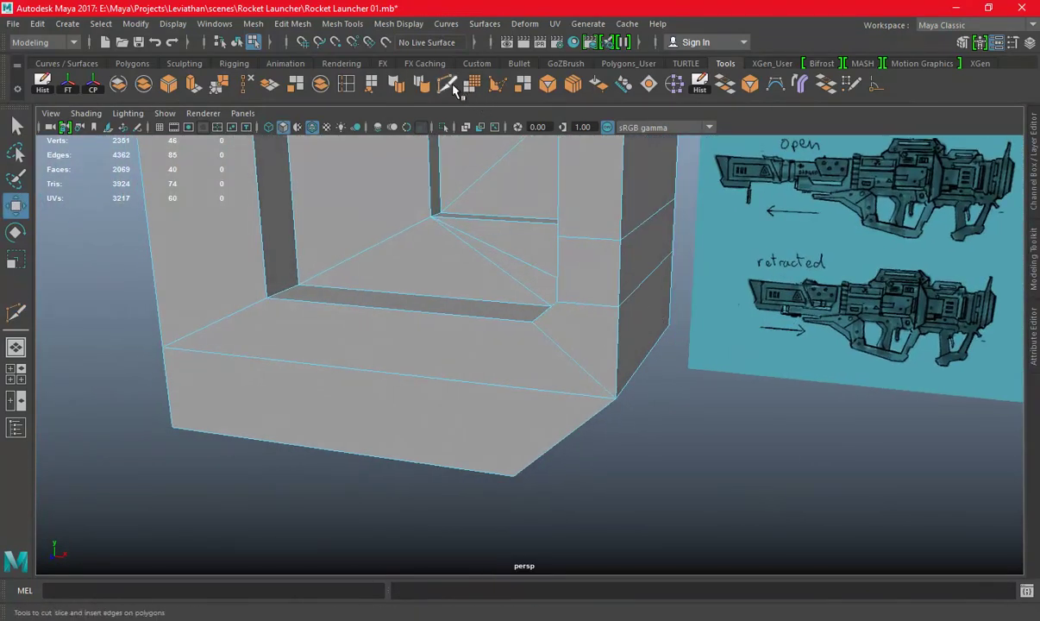
{"action": "left_click", "coordinate": [557, 302]}
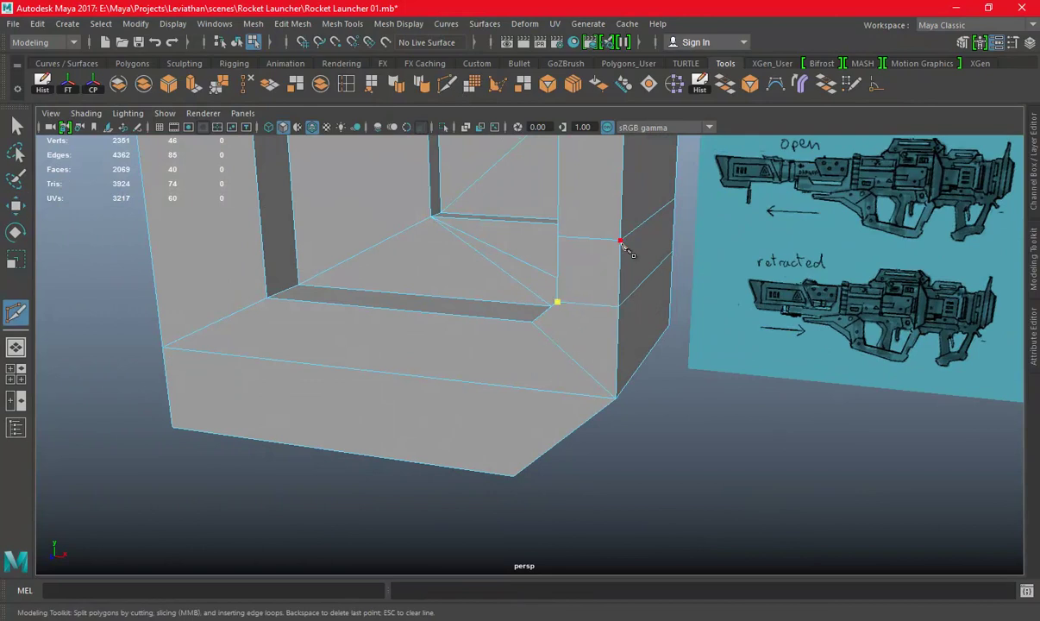
{"action": "left_click", "coordinate": [669, 302]}
{"action": "left_click_drag", "start_coordinate": [680, 289], "coordinate": [645, 242], "text": "alt"}
{"action": "key", "text": "w"}
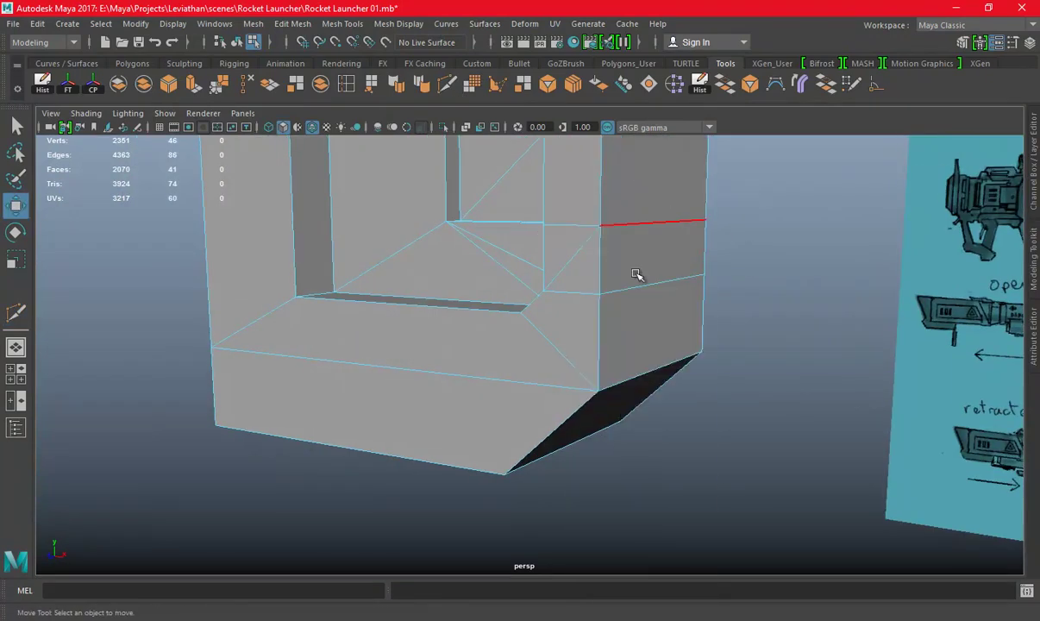
{"action": "left_click", "coordinate": [638, 285]}
{"action": "left_click", "coordinate": [250, 90]}
Cut a new edge from the window's corner vertex and delete the inner-corner edge
{"action": "mouse_move", "coordinate": [615, 325]}
{"action": "left_mouse_down", "text": "alt"}
{"action": "mouse_move", "coordinate": [687, 309]}
{"action": "mouse_move", "coordinate": [587, 242]}
{"action": "left_mouse_up", "text": "alt"}
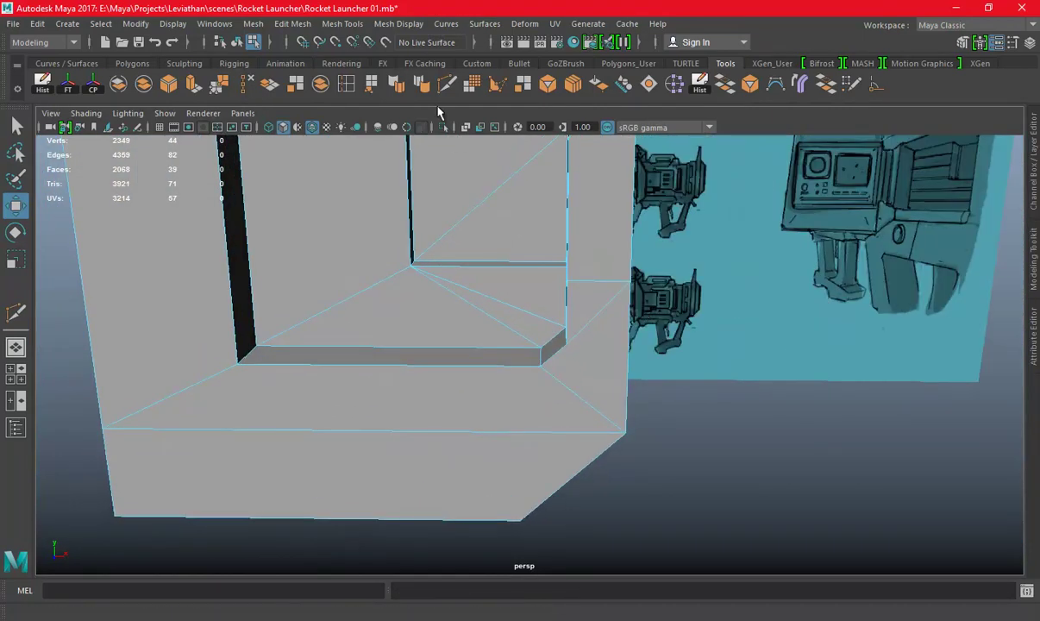
{"action": "left_click", "coordinate": [448, 89]}
{"action": "left_click", "coordinate": [629, 281]}
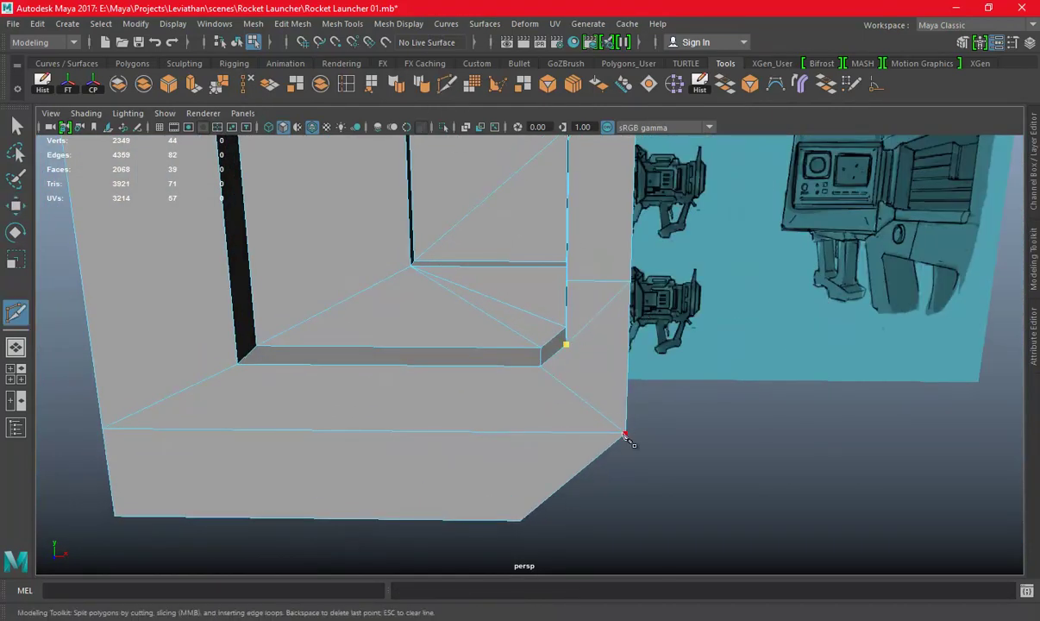
{"action": "key", "text": "w"}
{"action": "left_click", "coordinate": [598, 344]}
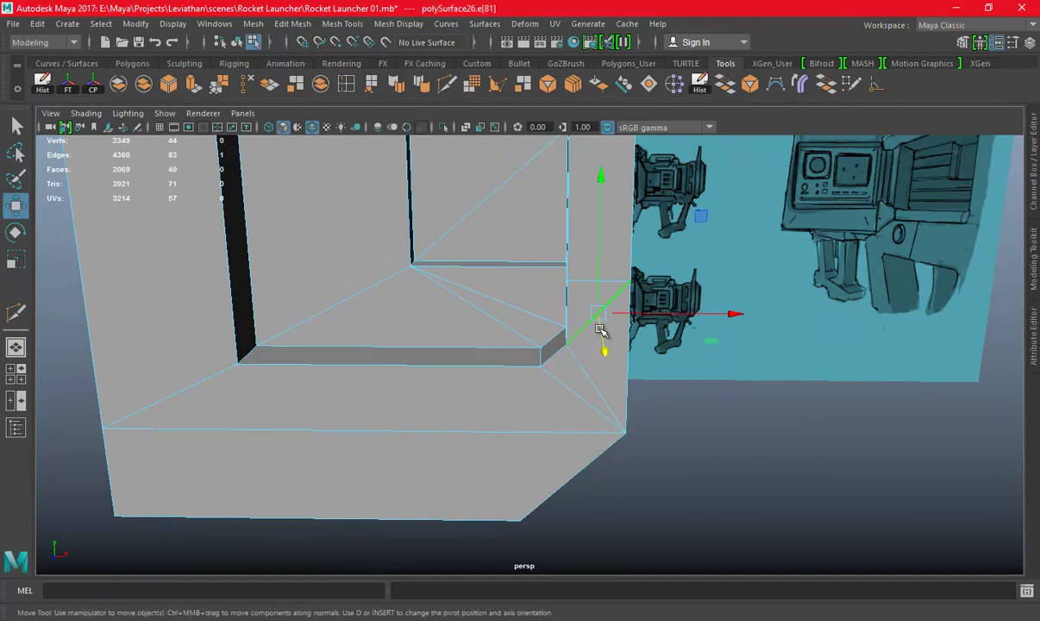
{"action": "mouse_move", "coordinate": [704, 289]}
{"action": "left_mouse_down", "text": "alt"}
{"action": "mouse_move", "coordinate": [724, 276]}
{"action": "mouse_move", "coordinate": [704, 336]}
{"action": "mouse_move", "coordinate": [597, 325]}
{"action": "mouse_move", "coordinate": [665, 314]}
{"action": "mouse_move", "coordinate": [607, 325]}
{"action": "mouse_move", "coordinate": [608, 343]}
{"action": "mouse_move", "coordinate": [660, 321]}
{"action": "left_mouse_up", "text": "alt"}
{"action": "left_click", "coordinate": [608, 343]}
{"action": "left_click", "coordinate": [248, 84]}
Delete the stray vertices on the frame and the stray edges above the window
{"action": "mouse_move", "coordinate": [436, 186]}
{"action": "left_mouse_down", "text": "alt"}
{"action": "mouse_move", "coordinate": [617, 301]}
{"action": "mouse_move", "coordinate": [566, 305]}
{"action": "mouse_move", "coordinate": [554, 253]}
{"action": "mouse_move", "coordinate": [494, 249]}
{"action": "mouse_move", "coordinate": [582, 323]}
{"action": "mouse_move", "coordinate": [623, 268]}
{"action": "mouse_move", "coordinate": [638, 281]}
{"action": "left_mouse_up", "text": "alt"}
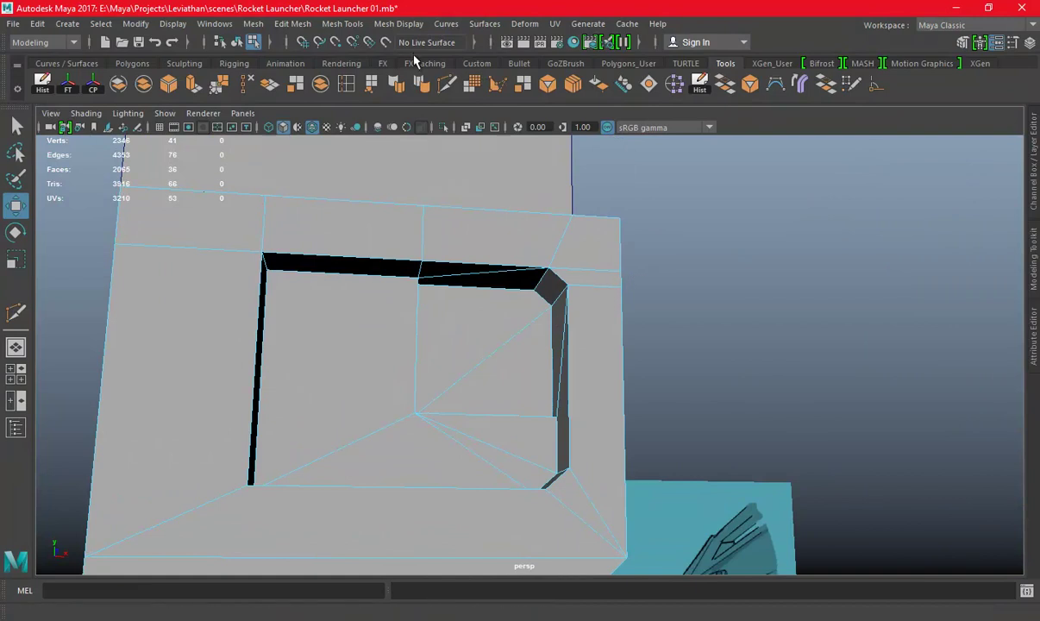
{"action": "mouse_move", "coordinate": [692, 260]}
{"action": "left_mouse_down", "text": "alt"}
{"action": "mouse_move", "coordinate": [616, 293]}
{"action": "mouse_move", "coordinate": [659, 250]}
{"action": "left_mouse_up", "text": "alt"}
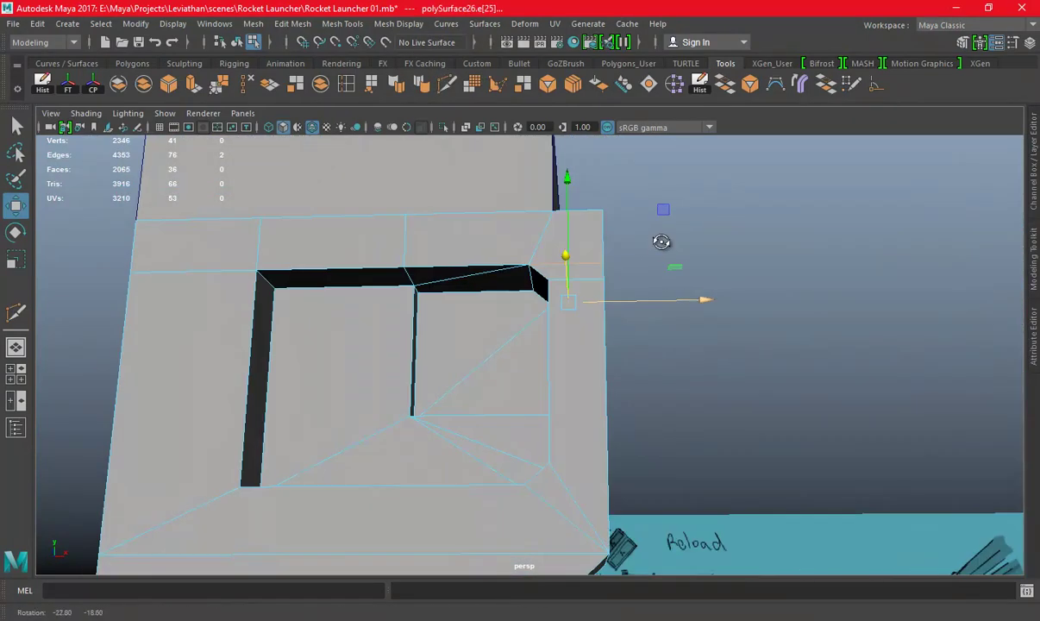
{"action": "left_click", "coordinate": [732, 283]}
{"action": "mouse_move", "coordinate": [731, 282]}
{"action": "left_mouse_down", "text": "alt"}
{"action": "mouse_move", "coordinate": [587, 285]}
{"action": "mouse_move", "coordinate": [587, 246]}
{"action": "left_mouse_up", "text": "alt"}
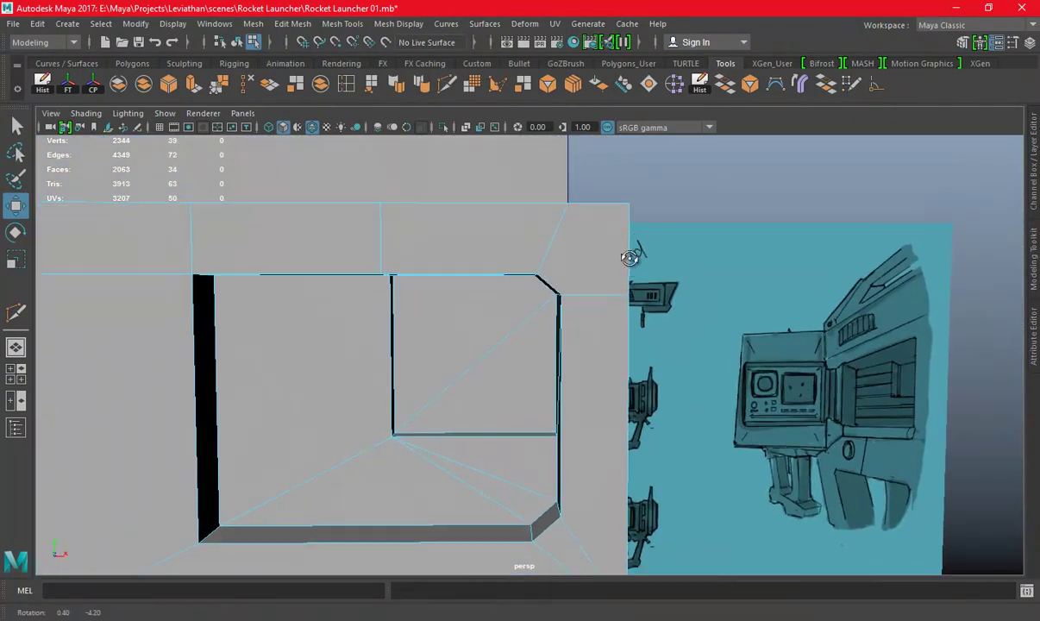
{"action": "right_click_drag", "start_coordinate": [556, 215], "coordinate": [514, 215]}
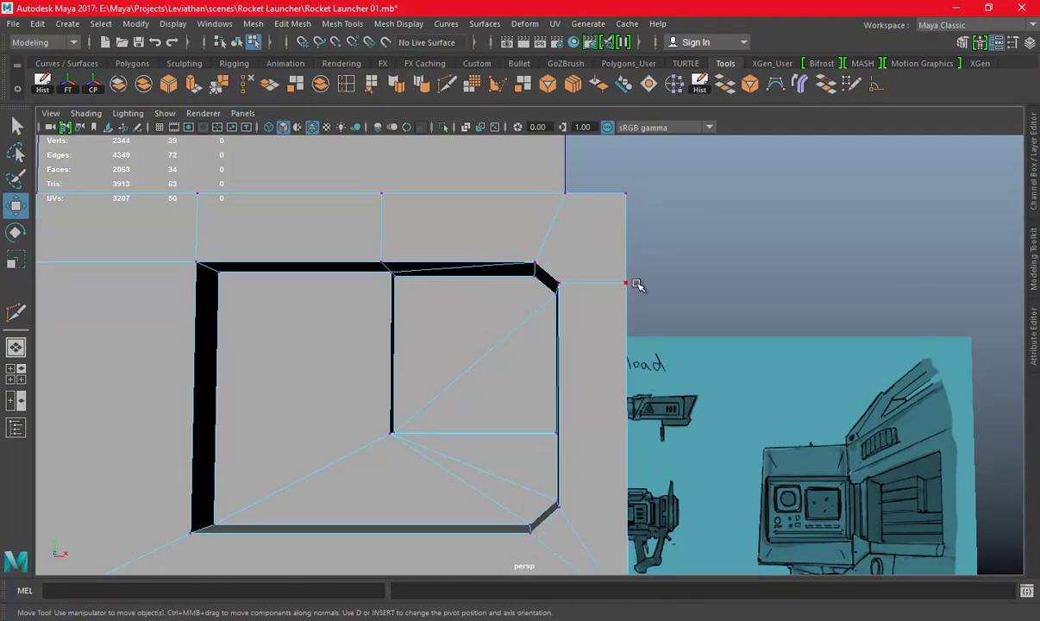
{"action": "mouse_move", "coordinate": [642, 250]}
{"action": "left_mouse_down", "text": "alt"}
{"action": "mouse_move", "coordinate": [584, 267]}
{"action": "mouse_move", "coordinate": [589, 229]}
{"action": "mouse_move", "coordinate": [533, 242]}
{"action": "mouse_move", "coordinate": [594, 235]}
{"action": "mouse_move", "coordinate": [556, 251]}
{"action": "mouse_move", "coordinate": [534, 239]}
{"action": "mouse_move", "coordinate": [573, 211]}
{"action": "left_mouse_up", "text": "alt"}
{"action": "key", "text": "Delete"}
{"action": "mouse_move", "coordinate": [460, 195]}
{"action": "left_mouse_down", "text": "alt"}
{"action": "mouse_move", "coordinate": [533, 214]}
{"action": "mouse_move", "coordinate": [580, 248]}
{"action": "mouse_move", "coordinate": [423, 225]}
{"action": "mouse_move", "coordinate": [402, 202]}
{"action": "mouse_move", "coordinate": [376, 232]}
{"action": "mouse_move", "coordinate": [454, 285]}
{"action": "left_mouse_up", "text": "alt"}
{"action": "left_click", "coordinate": [436, 289]}
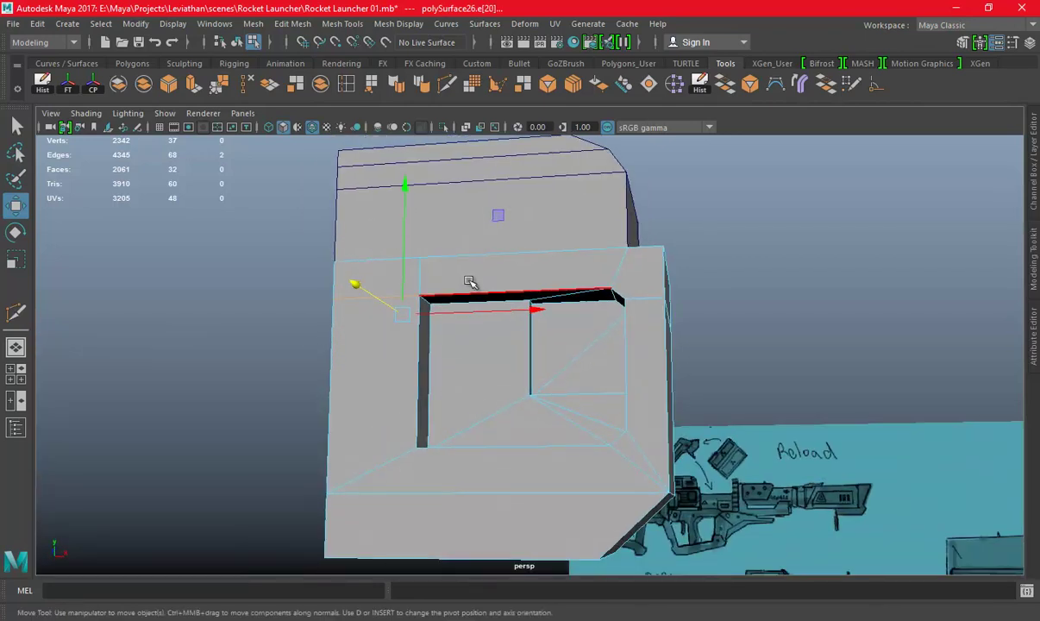
{"action": "key", "text": "Delete"}
Add a final cut on the right face and merge away the leftover stray vertex
{"action": "left_click", "coordinate": [422, 84]}
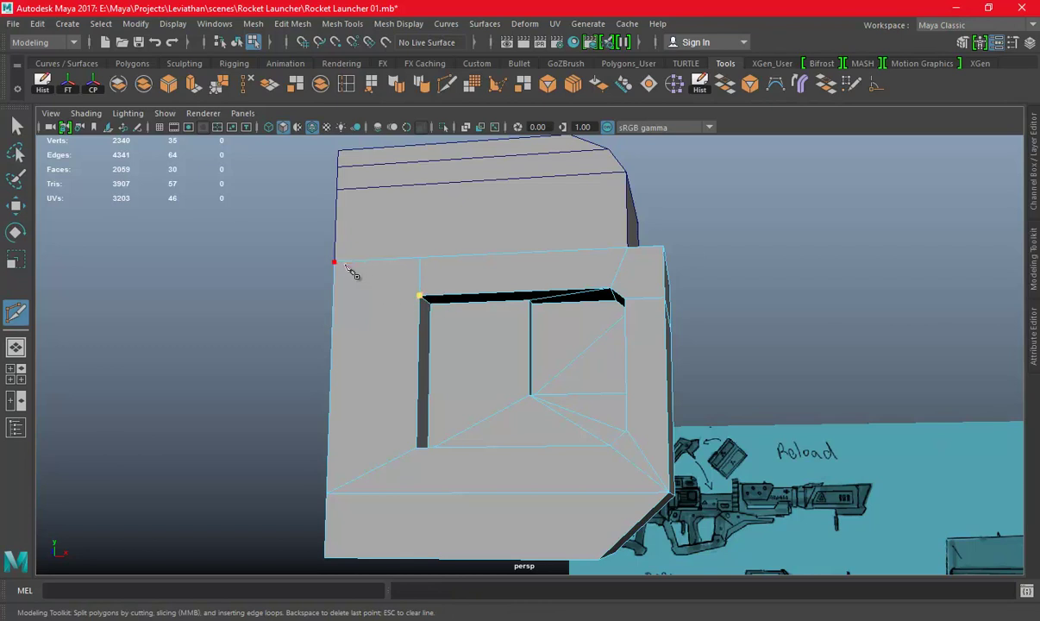
{"action": "left_click_drag", "start_coordinate": [470, 278], "coordinate": [605, 364], "text": "alt"}
{"action": "key", "text": "w"}
{"action": "mouse_move", "coordinate": [616, 219]}
{"action": "right_mouse_down"}
{"action": "mouse_move", "coordinate": [691, 226]}
{"action": "mouse_move", "coordinate": [668, 293]}
{"action": "right_mouse_up"}
{"action": "left_click", "coordinate": [422, 84]}
{"action": "mouse_move", "coordinate": [598, 277]}
{"action": "left_mouse_down", "text": "alt"}
{"action": "mouse_move", "coordinate": [674, 262]}
{"action": "mouse_move", "coordinate": [609, 301]}
{"action": "left_mouse_up", "text": "alt"}
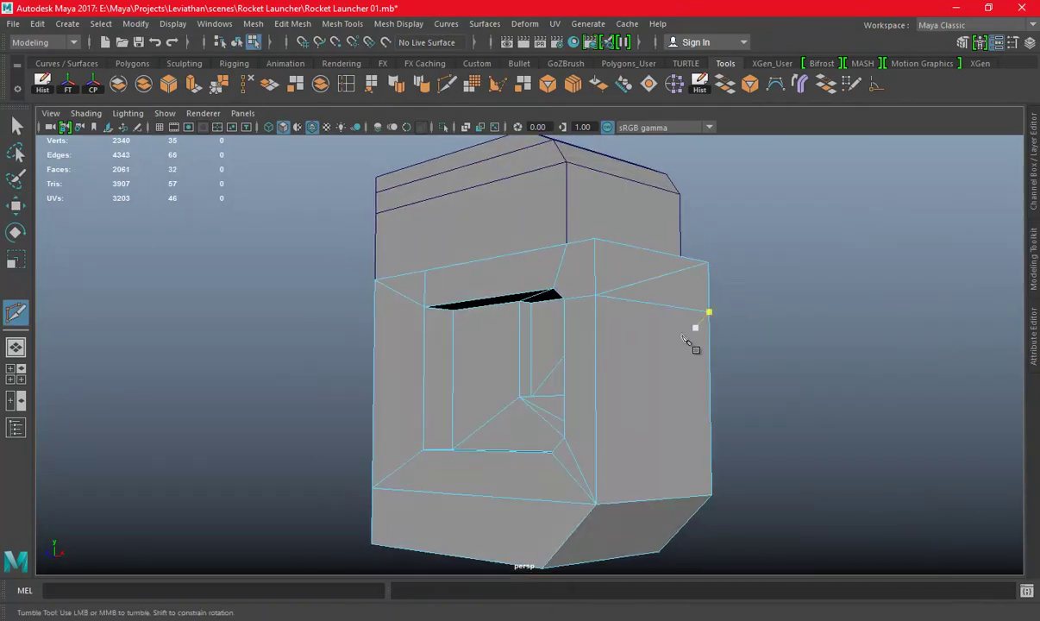
{"action": "key", "text": "w"}
{"action": "left_click", "coordinate": [668, 302]}
{"action": "left_click", "coordinate": [231, 95]}
{"action": "right_click_drag", "start_coordinate": [650, 220], "coordinate": [719, 199]}
{"action": "mouse_move", "coordinate": [805, 250]}
{"action": "left_mouse_down", "text": "alt"}
{"action": "mouse_move", "coordinate": [539, 293]}
{"action": "mouse_move", "coordinate": [552, 272]}
{"action": "left_mouse_up", "text": "alt"}
Select and frame the top cap box in the front view, then save the scene
{"action": "left_click", "coordinate": [553, 269]}
{"action": "key", "text": "space"}
Snap the top cap box's pivot to its corner using point snapping
{"action": "key", "text": "space"}
{"action": "key", "text": "f"}
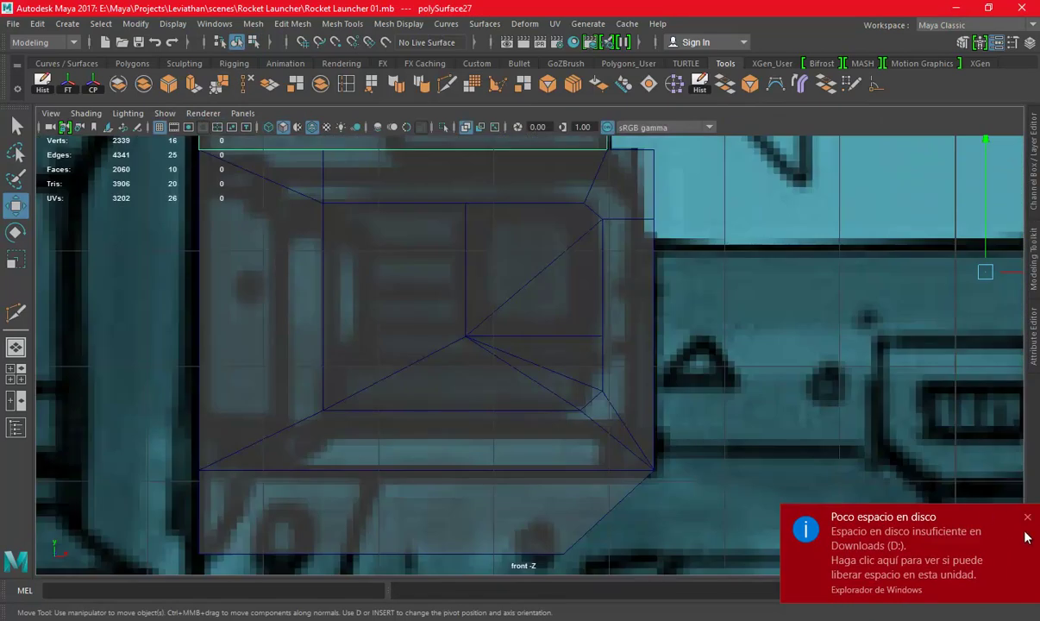
{"action": "left_click", "coordinate": [1026, 519]}
{"action": "mouse_move", "coordinate": [571, 290]}
{"action": "middle_mouse_down", "text": "alt"}
{"action": "mouse_move", "coordinate": [584, 353]}
{"action": "mouse_move", "coordinate": [501, 323]}
{"action": "middle_mouse_up", "text": "alt"}
{"action": "key", "text": "ctrl+s"}
{"action": "key", "text": "space"}
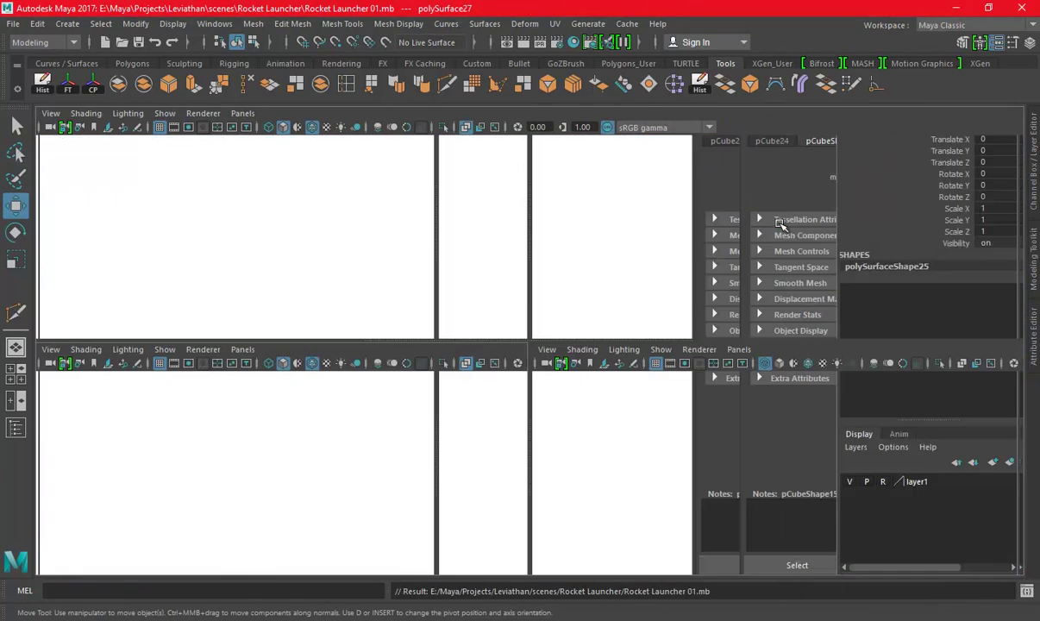
{"action": "key", "text": "space"}
{"action": "left_click_drag", "start_coordinate": [687, 262], "coordinate": [655, 284], "text": "alt"}
{"action": "left_click_drag", "start_coordinate": [534, 311], "coordinate": [568, 331], "text": "alt"}
{"action": "key", "text": "space"}
{"action": "key", "text": "space"}
{"action": "key", "text": "f"}
{"action": "scroll", "coordinate": [380, 277], "scroll_direction": "down", "scroll_amount": 3}
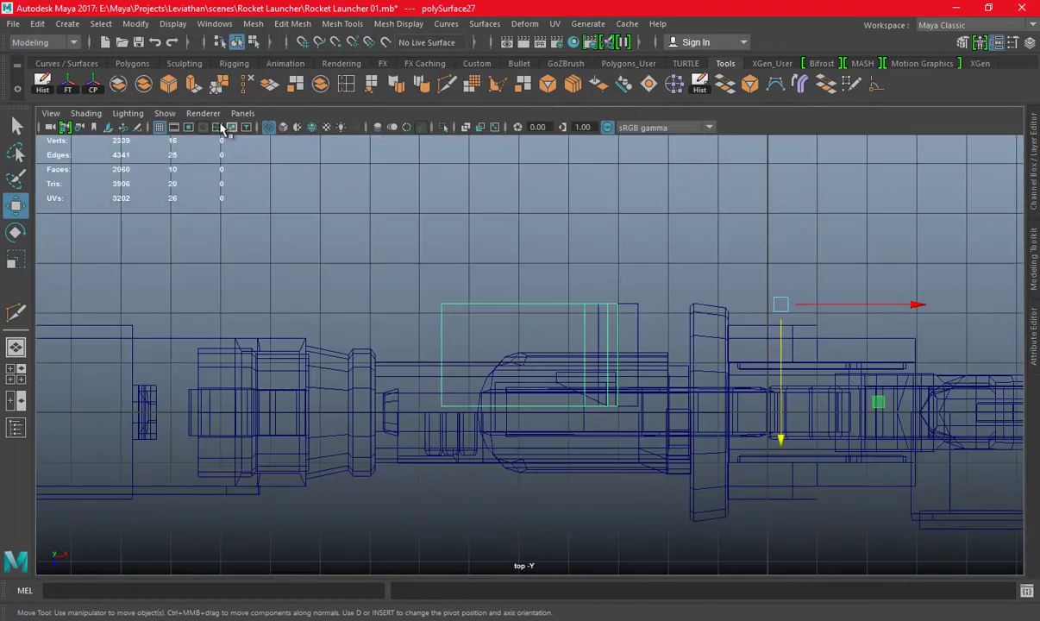
{"action": "left_click", "coordinate": [335, 43]}
{"action": "left_click_drag", "start_coordinate": [529, 354], "coordinate": [568, 303]}
{"action": "key", "text": "space"}
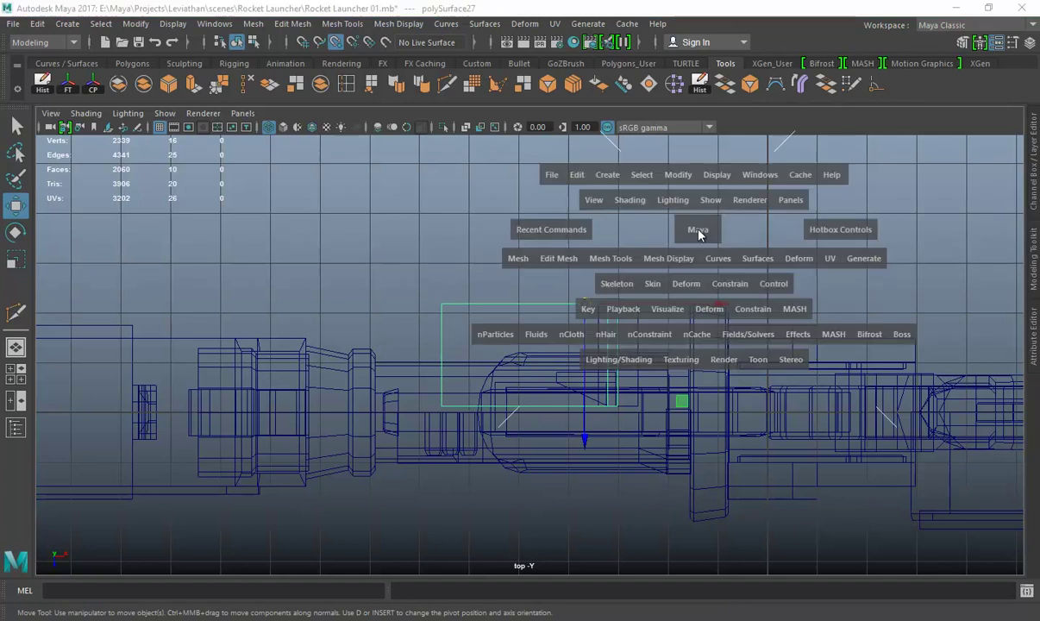
{"action": "key", "text": "space"}
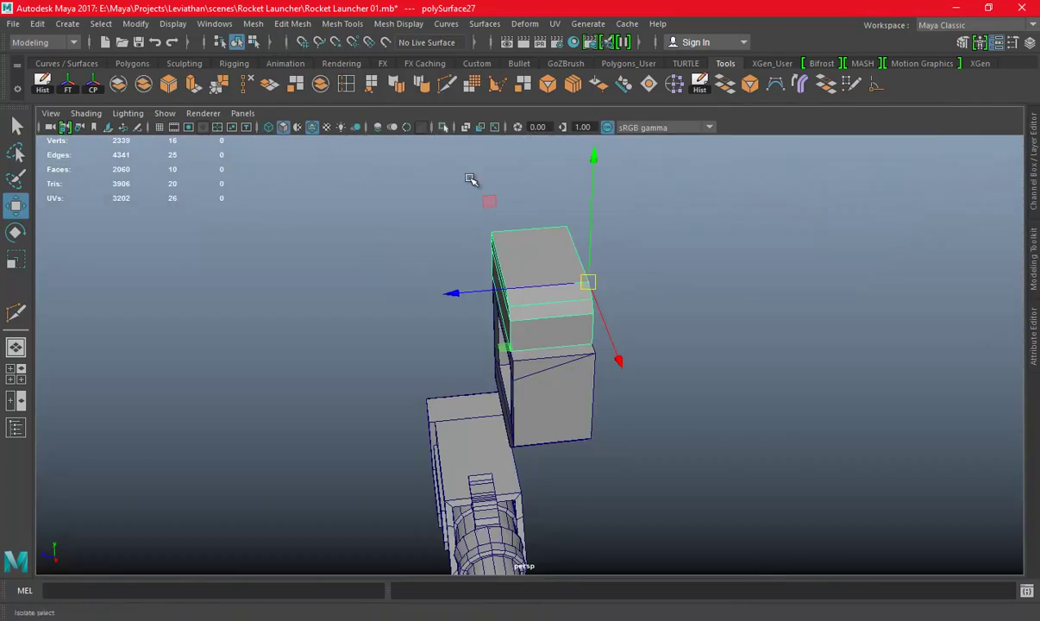
Scale the top cap box to 0.96 on Z from its corner and check the fit
{"action": "left_click_drag", "start_coordinate": [470, 178], "coordinate": [484, 295], "text": "alt"}
{"action": "key", "text": "e"}
{"action": "key", "text": "r"}
{"action": "left_click_drag", "start_coordinate": [709, 259], "coordinate": [703, 257]}
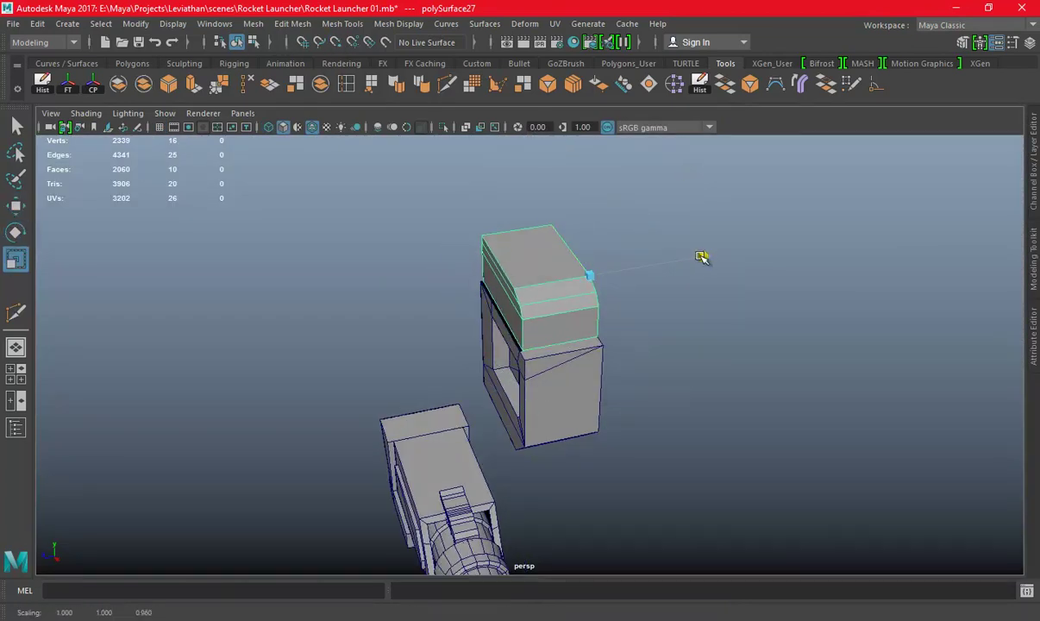
{"action": "key", "text": "space"}
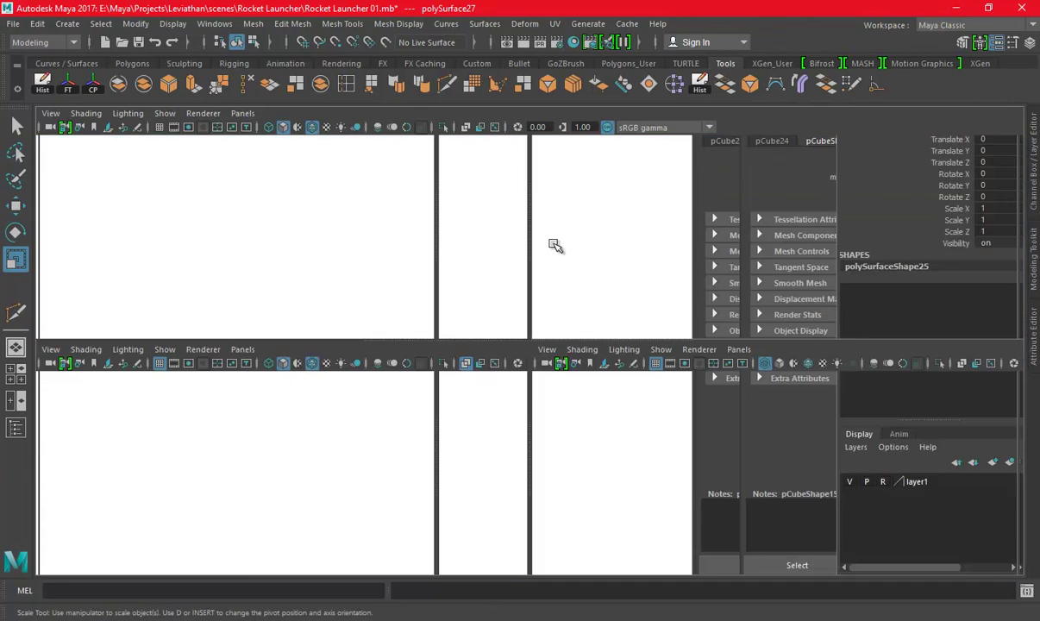
{"action": "key", "text": "space"}
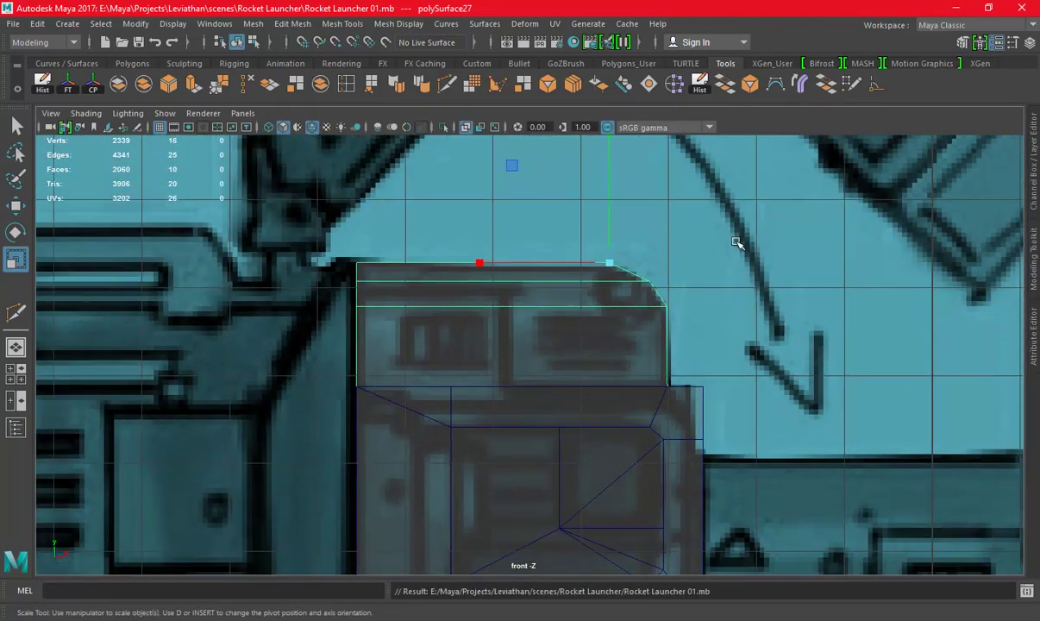
{"action": "key", "text": "space"}
{"action": "key", "text": "space"}
{"action": "mouse_move", "coordinate": [607, 309]}
{"action": "left_mouse_down", "text": "alt"}
{"action": "mouse_move", "coordinate": [626, 355]}
{"action": "mouse_move", "coordinate": [673, 308]}
{"action": "mouse_move", "coordinate": [731, 321]}
{"action": "left_mouse_up", "text": "alt"}
Select two top edges on the lower window frame
{"action": "left_click", "coordinate": [627, 355]}
{"action": "scroll", "coordinate": [731, 321], "scroll_direction": "down", "scroll_amount": 2}
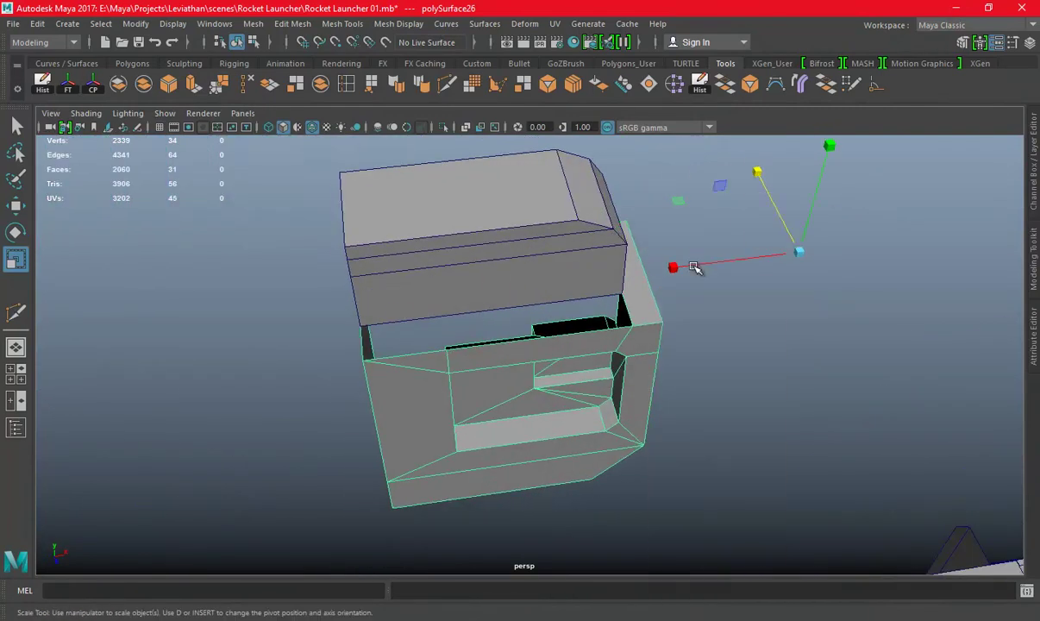
{"action": "key", "text": "F11"}
{"action": "left_click", "coordinate": [661, 300]}
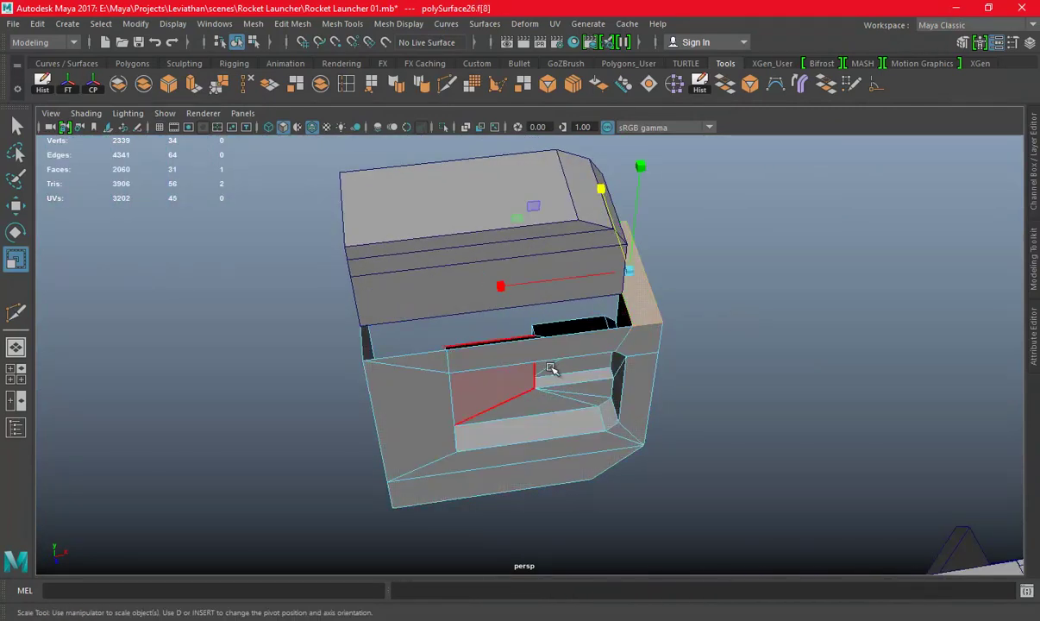
{"action": "left_click_drag", "start_coordinate": [551, 369], "coordinate": [716, 271], "text": "alt"}
{"action": "left_click", "coordinate": [597, 270]}
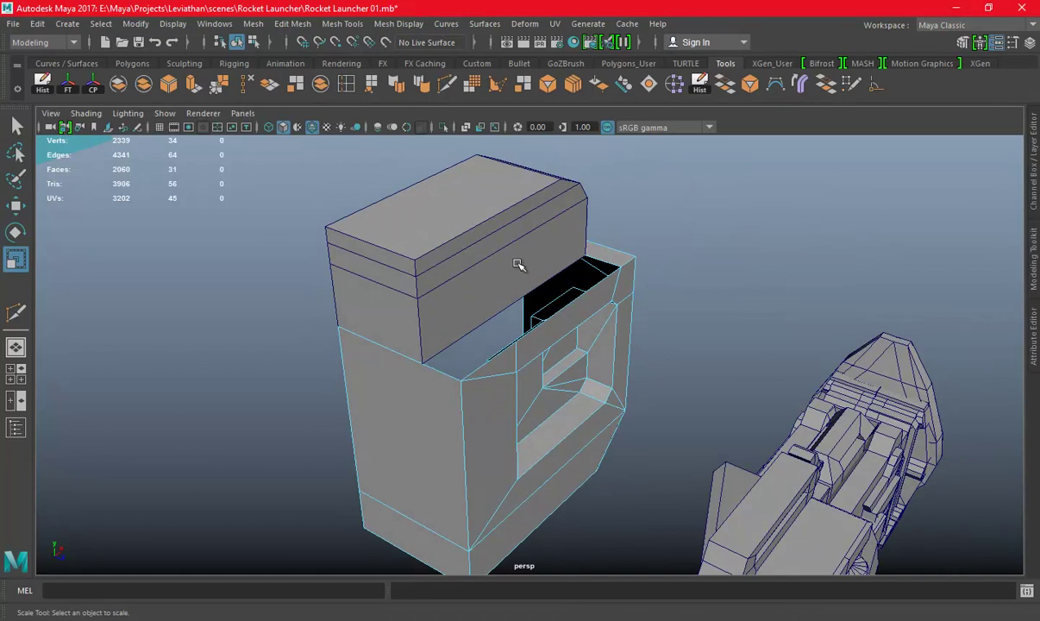
{"action": "left_click_drag", "start_coordinate": [568, 323], "coordinate": [421, 326], "text": "alt"}
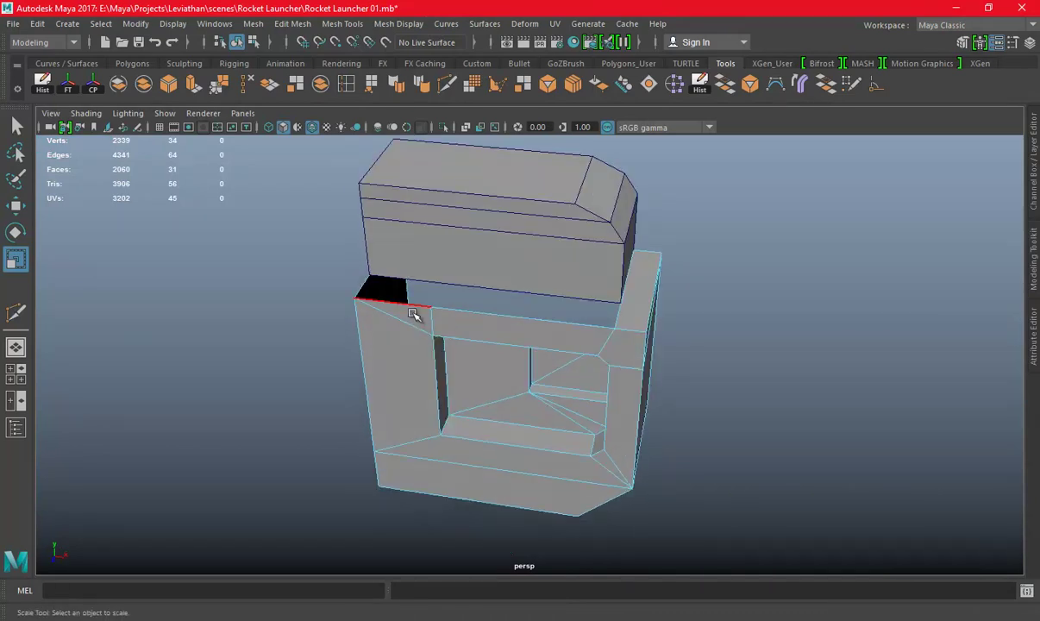
{"action": "left_click", "coordinate": [412, 314]}
{"action": "left_click", "coordinate": [508, 318], "text": "shift"}
{"action": "left_click_drag", "start_coordinate": [503, 272], "coordinate": [213, 107], "text": "alt"}
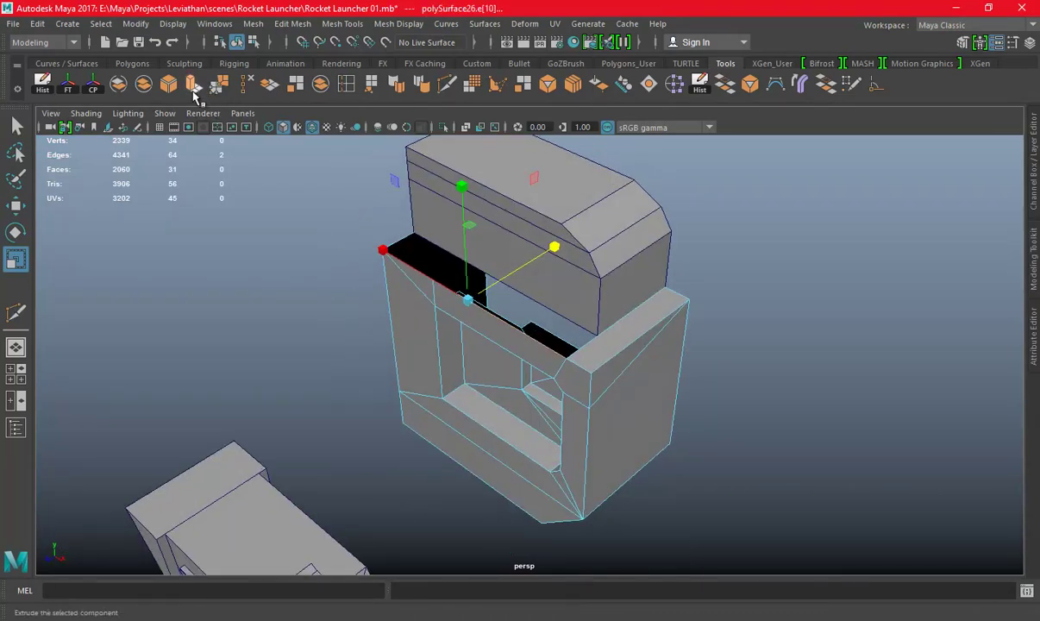
Extrude the frame's two selected top edges and pull them to close the gap
{"action": "key", "text": "ctrl+e"}
{"action": "key", "text": "w"}
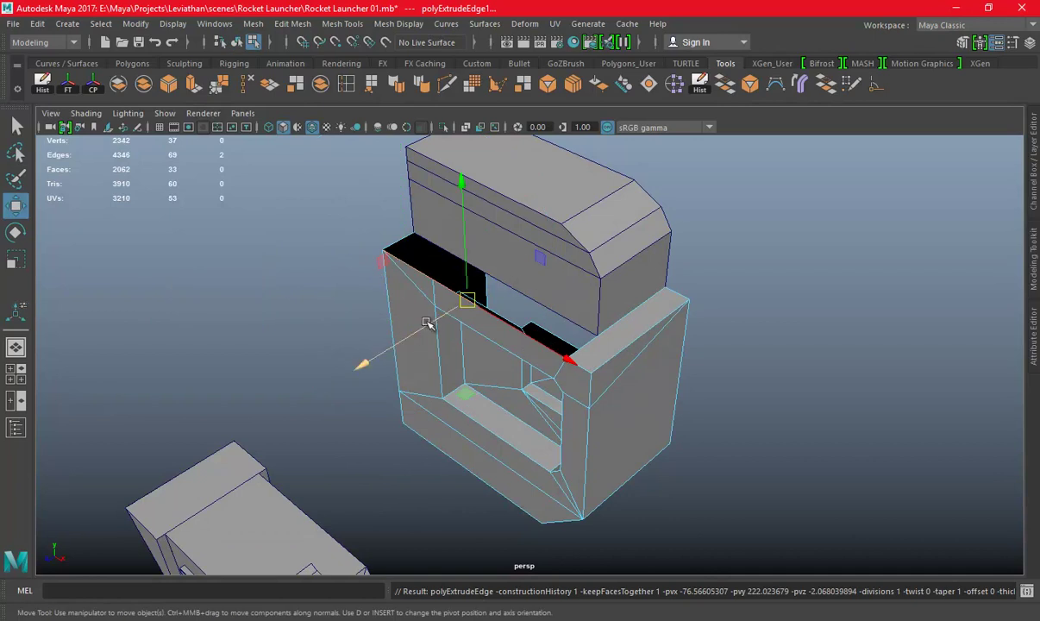
{"action": "left_click_drag", "start_coordinate": [426, 323], "coordinate": [454, 304]}
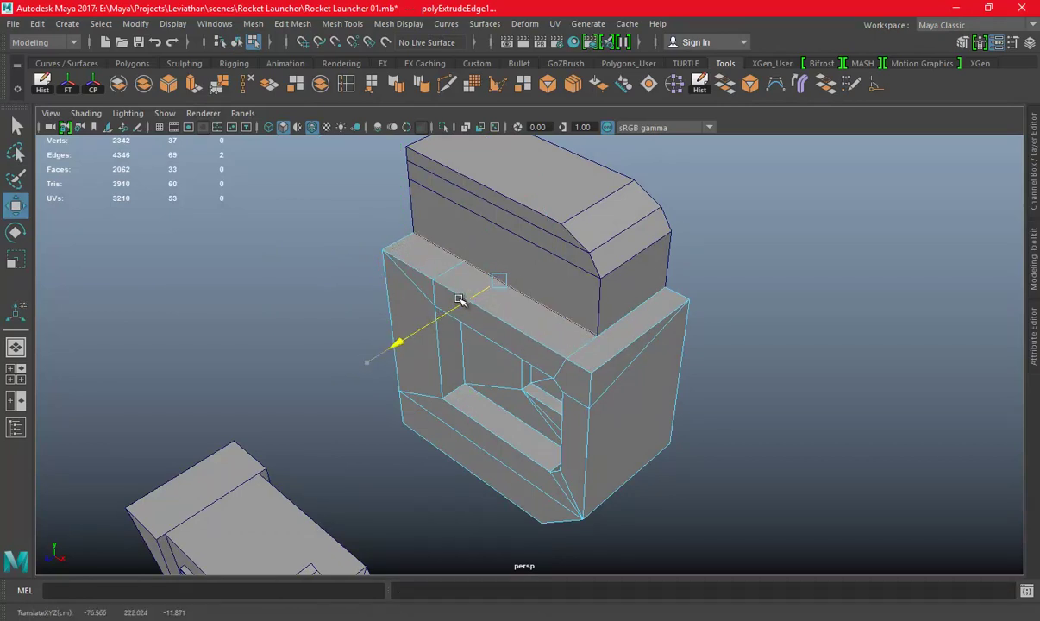
{"action": "scroll", "coordinate": [724, 316], "scroll_direction": "up", "scroll_amount": 2}
{"action": "scroll", "coordinate": [573, 355], "scroll_direction": "up", "scroll_amount": 1}
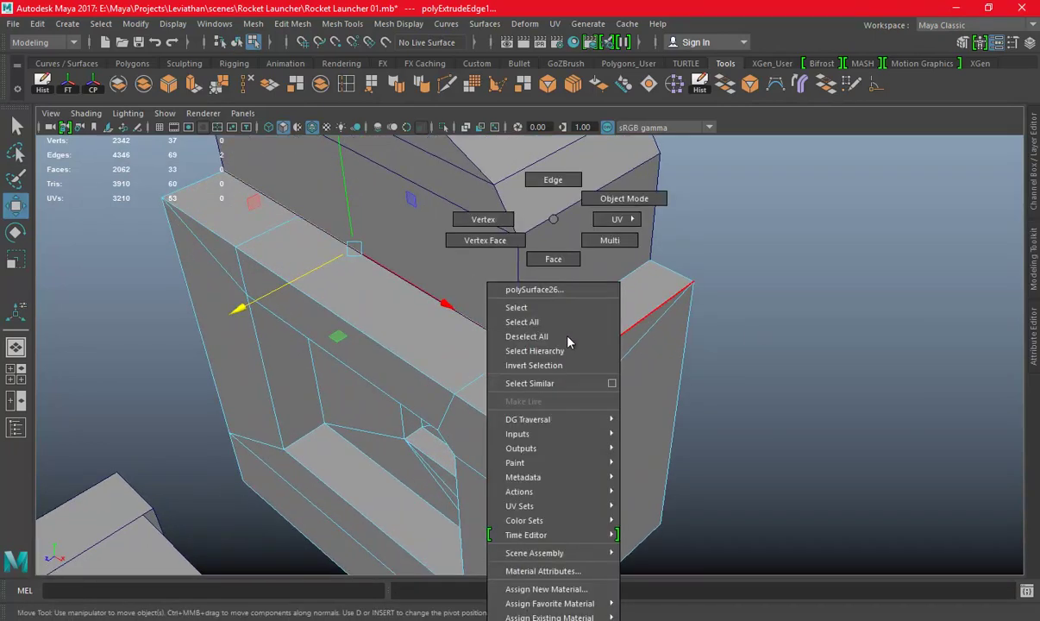
Isolate the frame, add a cut at the corner, and merge the two corner vertices
{"action": "right_click_drag", "start_coordinate": [564, 339], "coordinate": [622, 197]}
{"action": "left_click", "coordinate": [444, 127]}
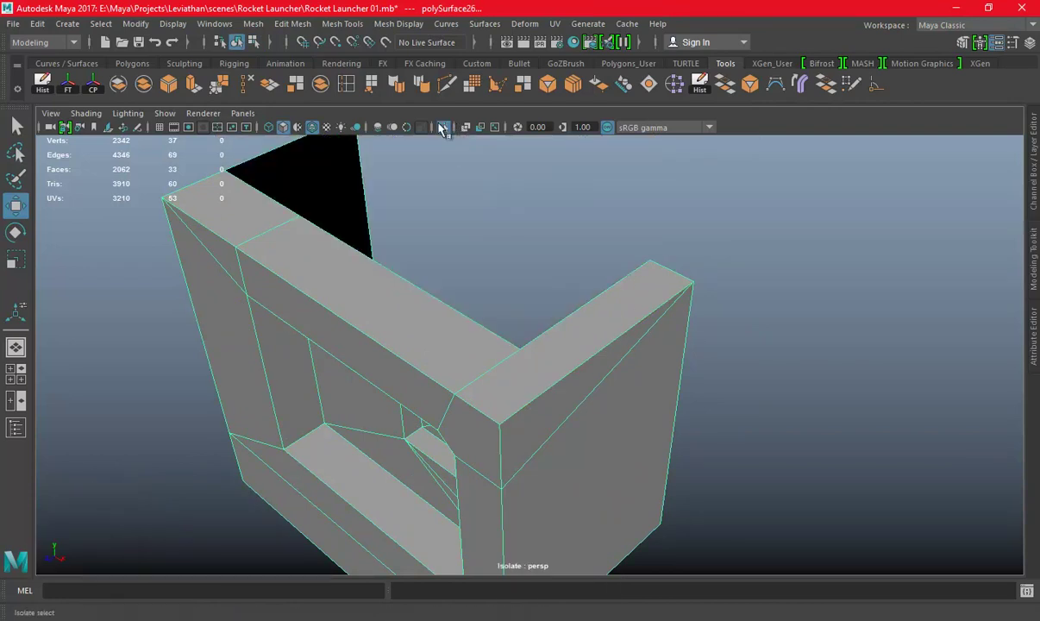
{"action": "left_click", "coordinate": [457, 87]}
{"action": "left_click", "coordinate": [500, 424]}
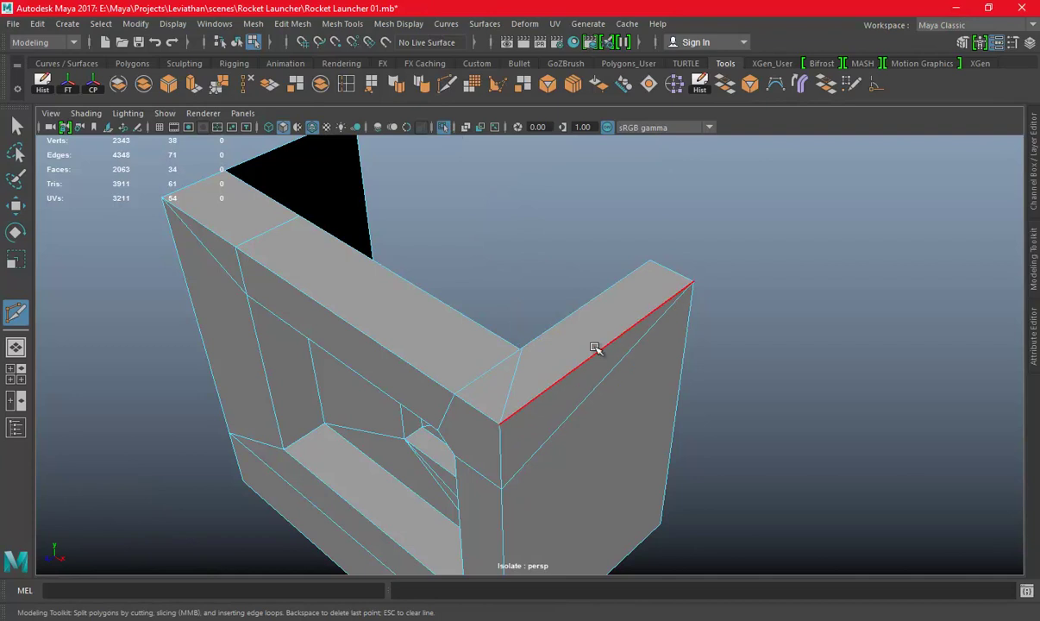
{"action": "key", "text": "w"}
{"action": "right_click_drag", "start_coordinate": [595, 219], "coordinate": [498, 217]}
{"action": "left_click_drag", "start_coordinate": [503, 320], "coordinate": [536, 363]}
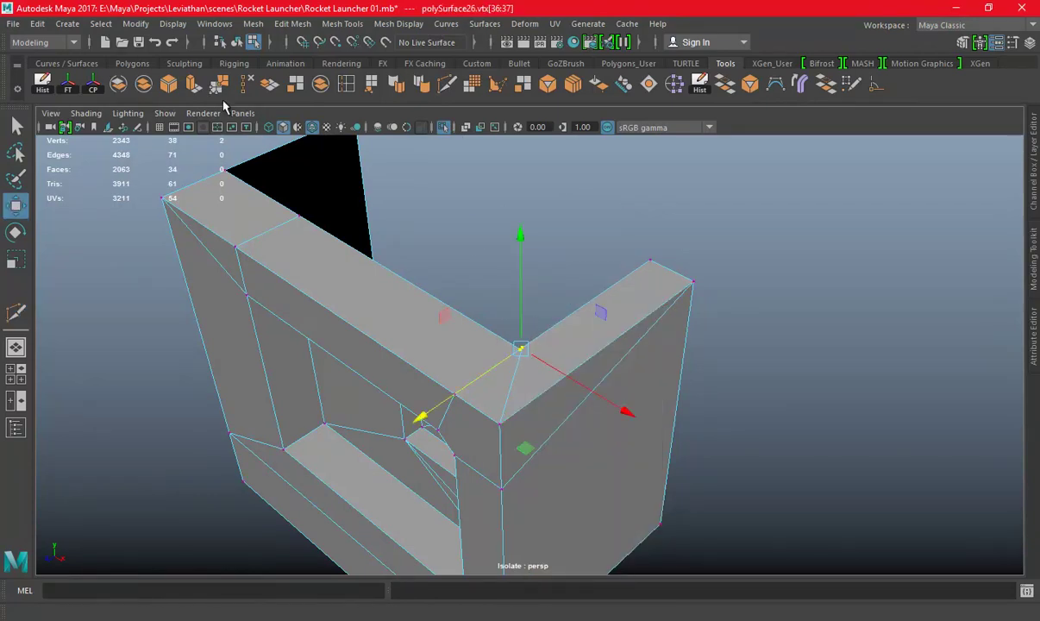
{"action": "left_click", "coordinate": [220, 84]}
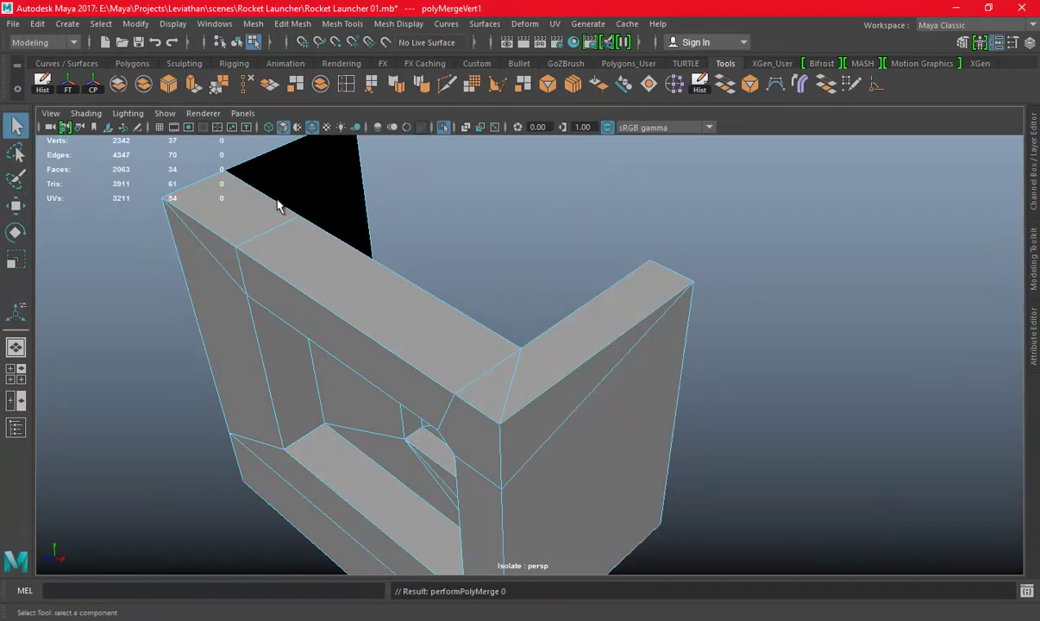
Multi-Cut a diagonal edge across the block's slanted side face
{"action": "left_click", "coordinate": [318, 306]}
{"action": "key", "text": "r"}
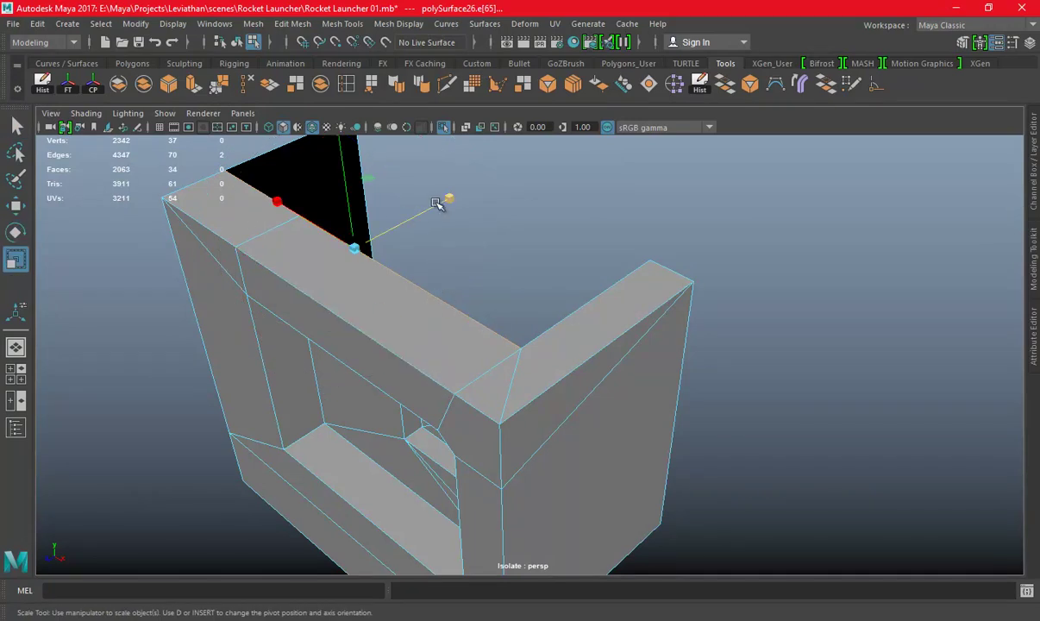
{"action": "left_click_drag", "start_coordinate": [281, 301], "coordinate": [404, 387], "text": "alt"}
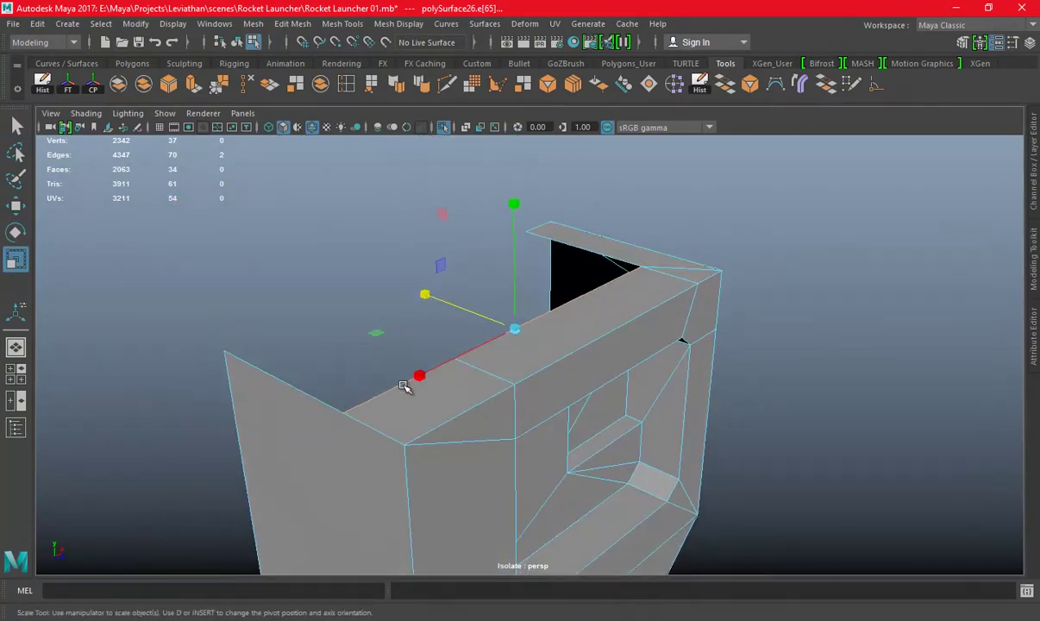
{"action": "right_click_drag", "start_coordinate": [404, 387], "coordinate": [215, 249], "text": "alt"}
{"action": "left_click", "coordinate": [444, 85]}
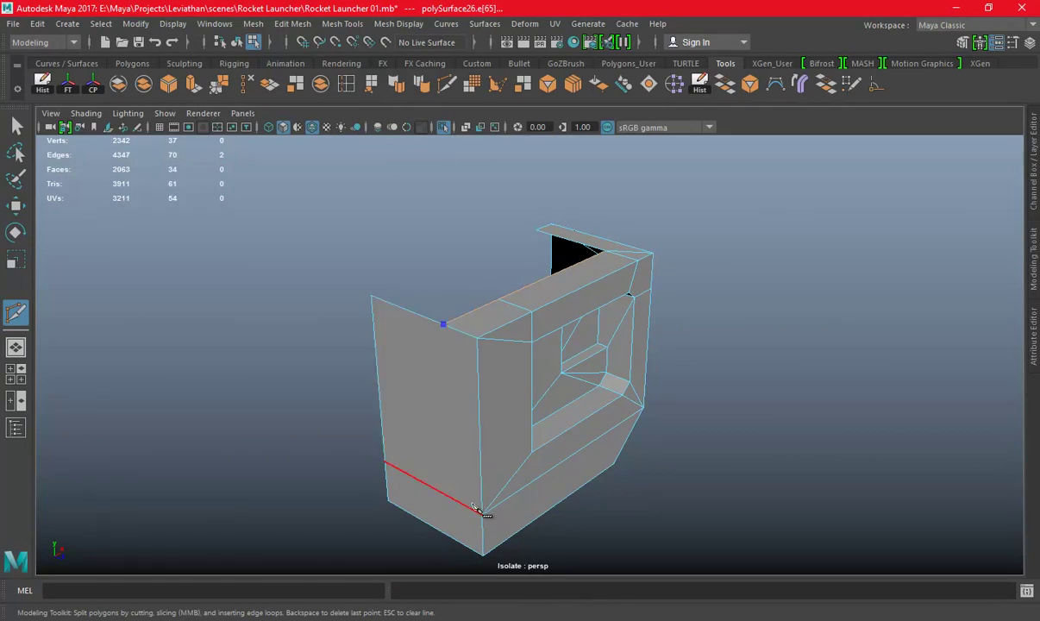
{"action": "right_click_drag", "start_coordinate": [360, 341], "coordinate": [564, 343], "text": "alt"}
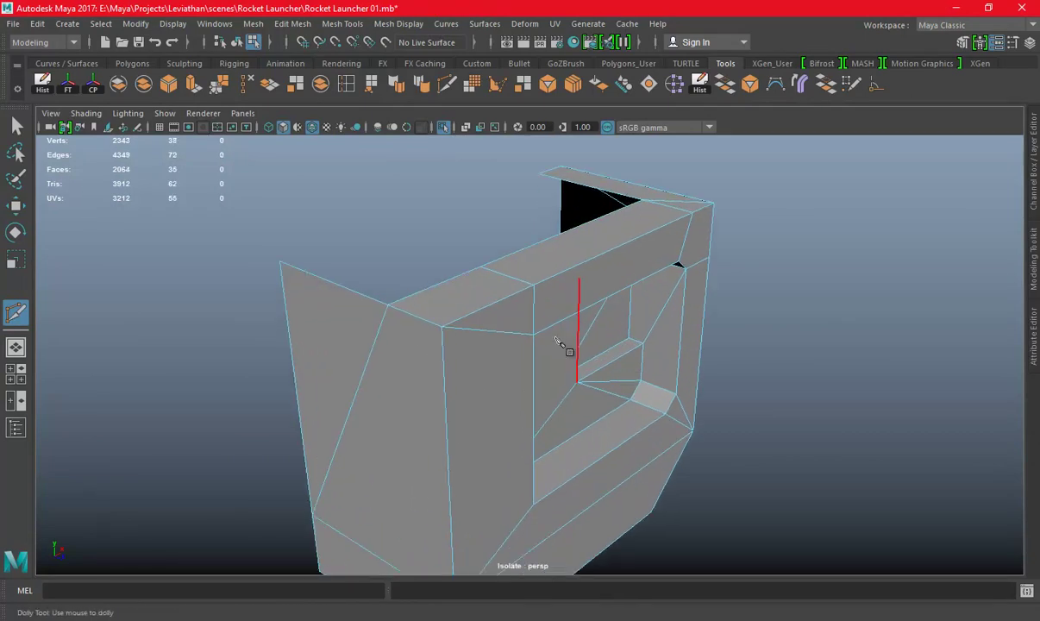
{"action": "key", "text": "w"}
Merge the stray top-corner vertex, save the scene, and show all objects again
{"action": "right_click_drag", "start_coordinate": [498, 218], "coordinate": [424, 216]}
{"action": "left_click", "coordinate": [387, 306]}
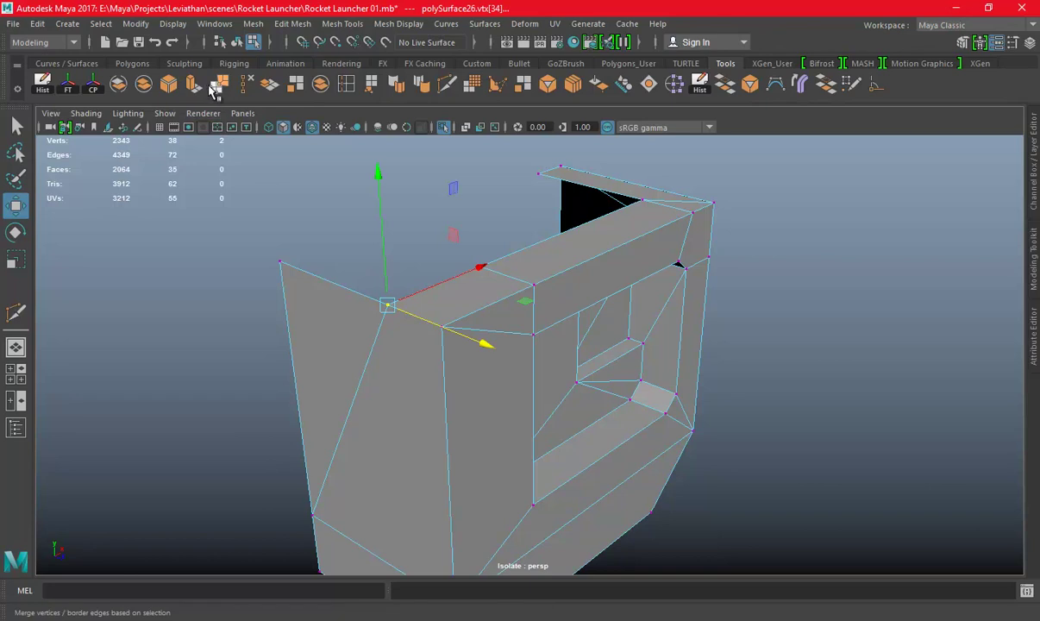
{"action": "right_click_drag", "start_coordinate": [643, 234], "coordinate": [758, 163]}
{"action": "key", "text": "ctrl+s"}
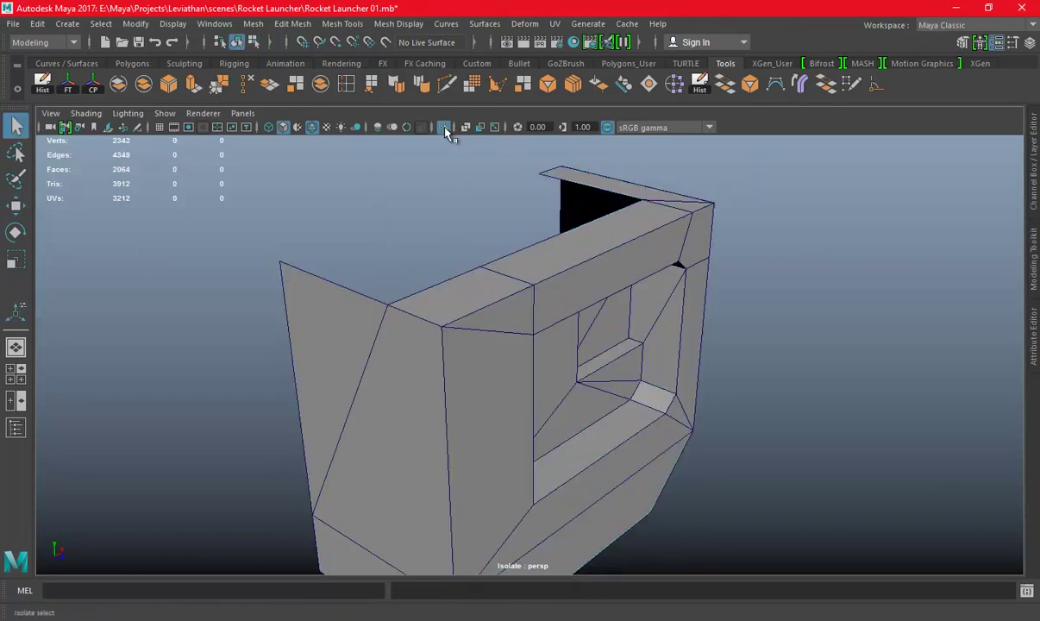
{"action": "left_click", "coordinate": [443, 127]}
{"action": "left_click_drag", "start_coordinate": [673, 330], "coordinate": [542, 351], "text": "alt"}
Select the magazine top cap, start and cancel an edge loop insertion, then deselect it
{"action": "left_click", "coordinate": [541, 352]}
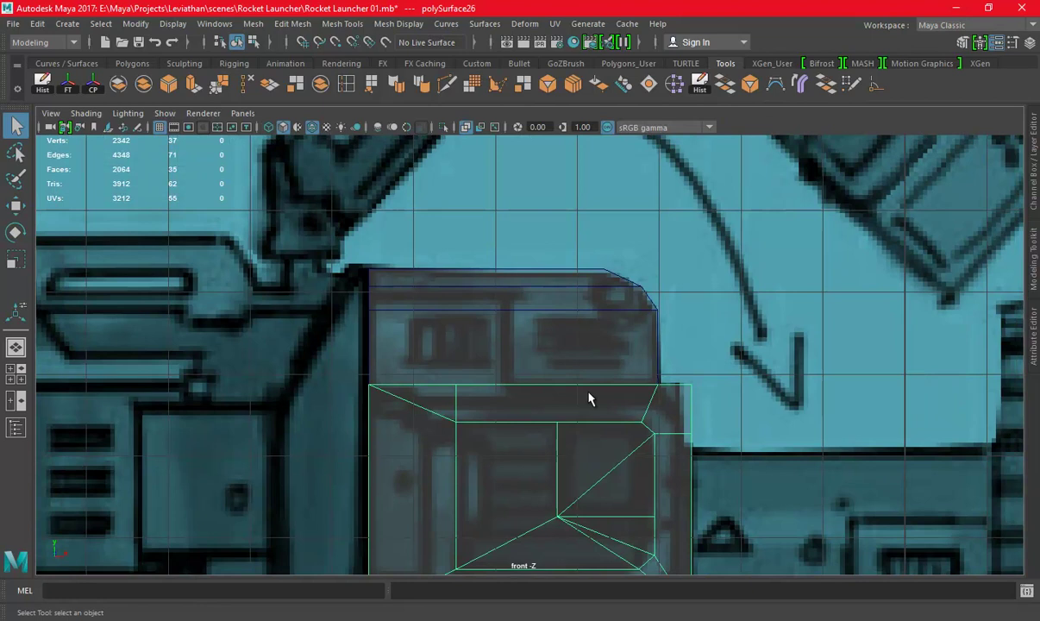
{"action": "scroll", "coordinate": [682, 342], "scroll_direction": "up", "scroll_amount": 2}
{"action": "left_click", "coordinate": [682, 341]}
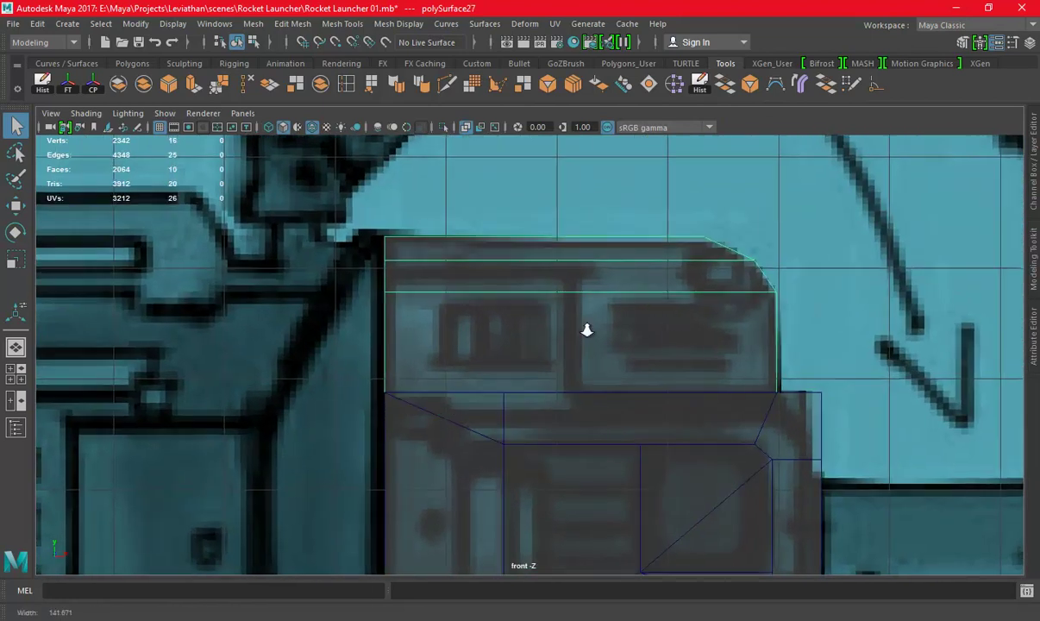
{"action": "scroll", "coordinate": [603, 330], "scroll_direction": "up", "scroll_amount": 1}
{"action": "scroll", "coordinate": [638, 328], "scroll_direction": "up", "scroll_amount": 1}
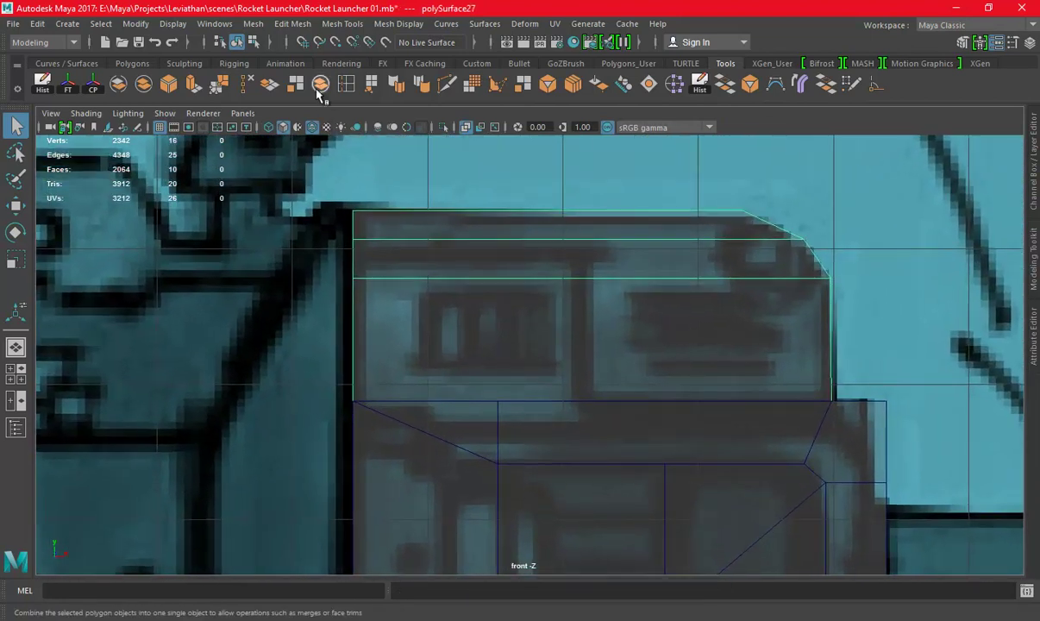
{"action": "left_click", "coordinate": [348, 86]}
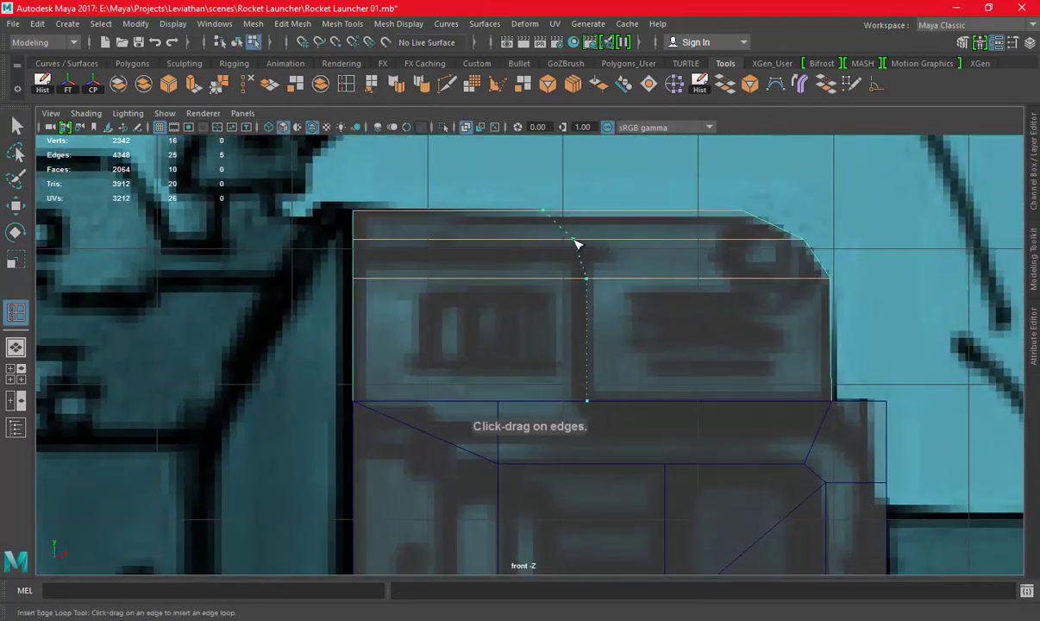
{"action": "scroll", "coordinate": [676, 292], "scroll_direction": "down", "scroll_amount": 1}
{"action": "key", "text": "w"}
{"action": "scroll", "coordinate": [613, 298], "scroll_direction": "down", "scroll_amount": 2}
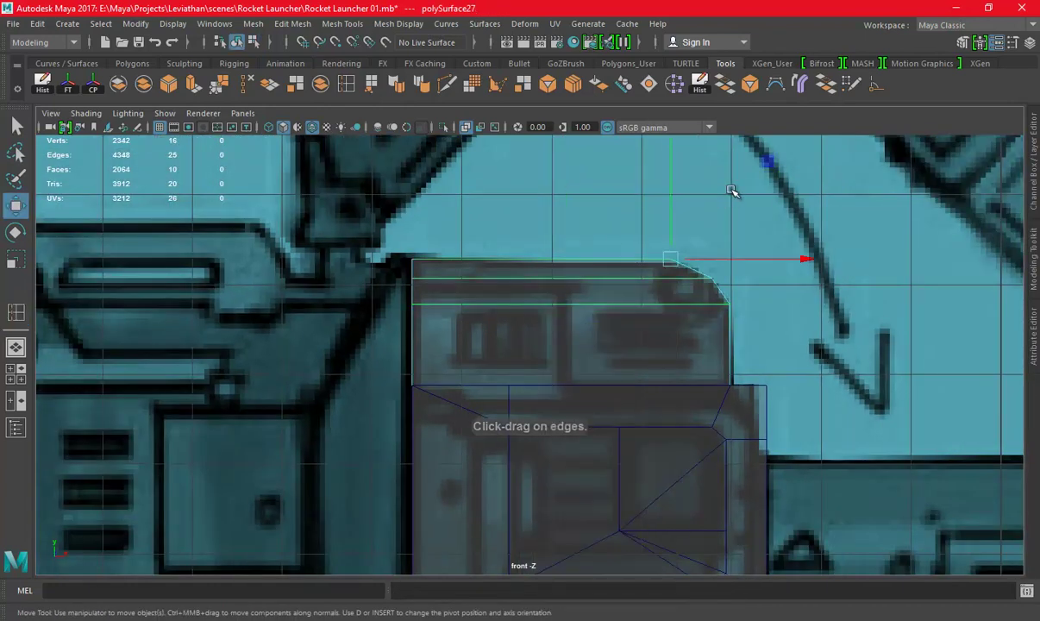
{"action": "left_click", "coordinate": [734, 190]}
{"action": "scroll", "coordinate": [388, 305], "scroll_direction": "down", "scroll_amount": 2}
{"action": "scroll", "coordinate": [431, 259], "scroll_direction": "down", "scroll_amount": 1}
{"action": "scroll", "coordinate": [470, 242], "scroll_direction": "down", "scroll_amount": 1}
{"action": "scroll", "coordinate": [466, 279], "scroll_direction": "up", "scroll_amount": 1}
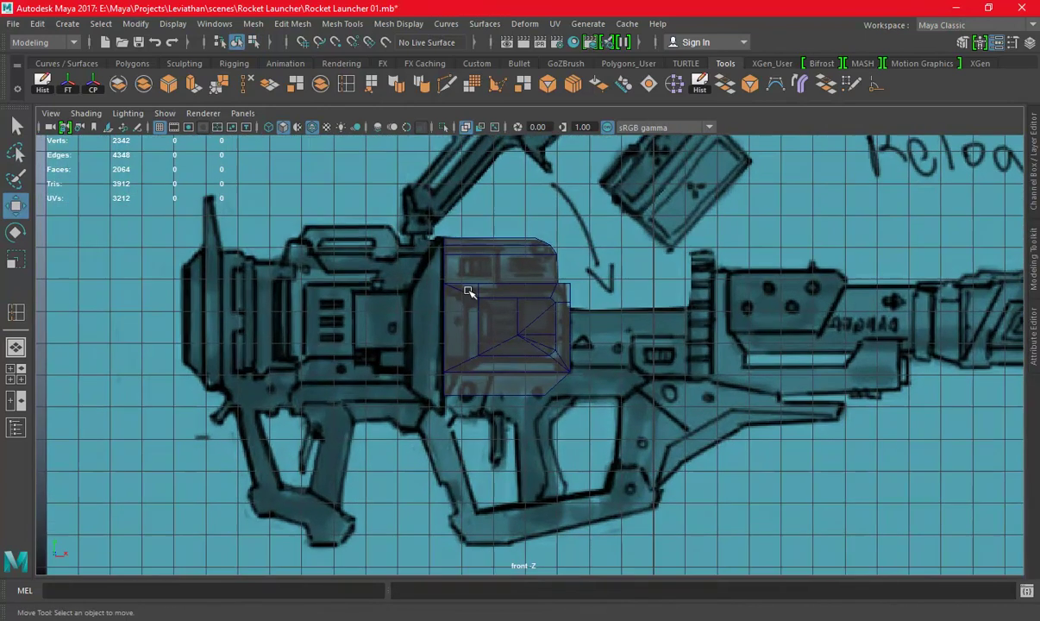
{"action": "scroll", "coordinate": [457, 310], "scroll_direction": "up", "scroll_amount": 1}
{"action": "scroll", "coordinate": [450, 328], "scroll_direction": "up", "scroll_amount": 1}
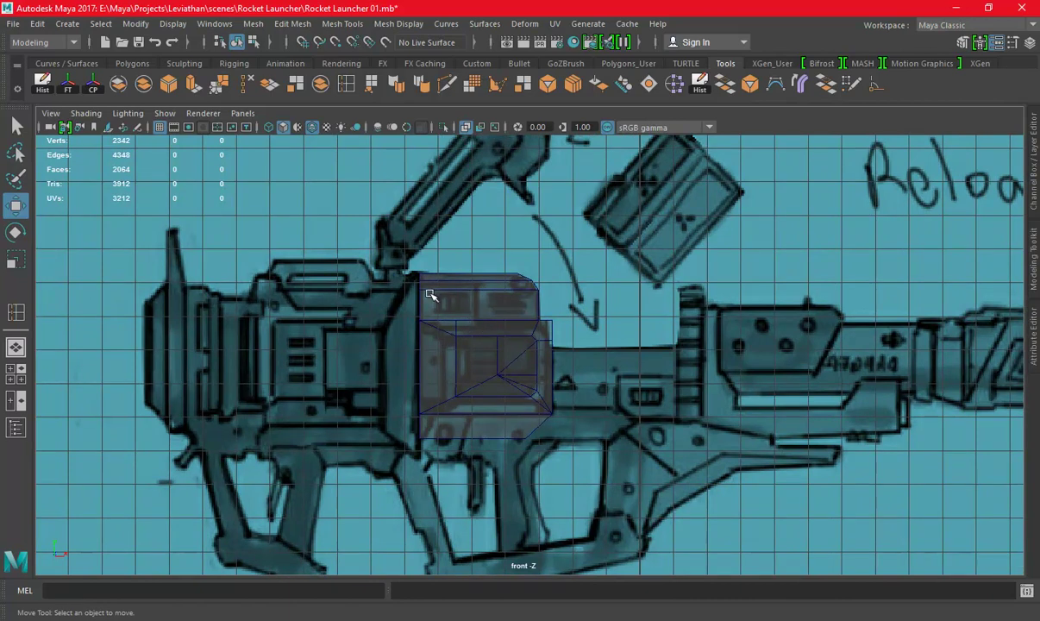
{"action": "scroll", "coordinate": [477, 343], "scroll_direction": "down", "scroll_amount": 1}
{"action": "scroll", "coordinate": [486, 344], "scroll_direction": "down", "scroll_amount": 2}
{"action": "scroll", "coordinate": [495, 339], "scroll_direction": "up", "scroll_amount": 2}
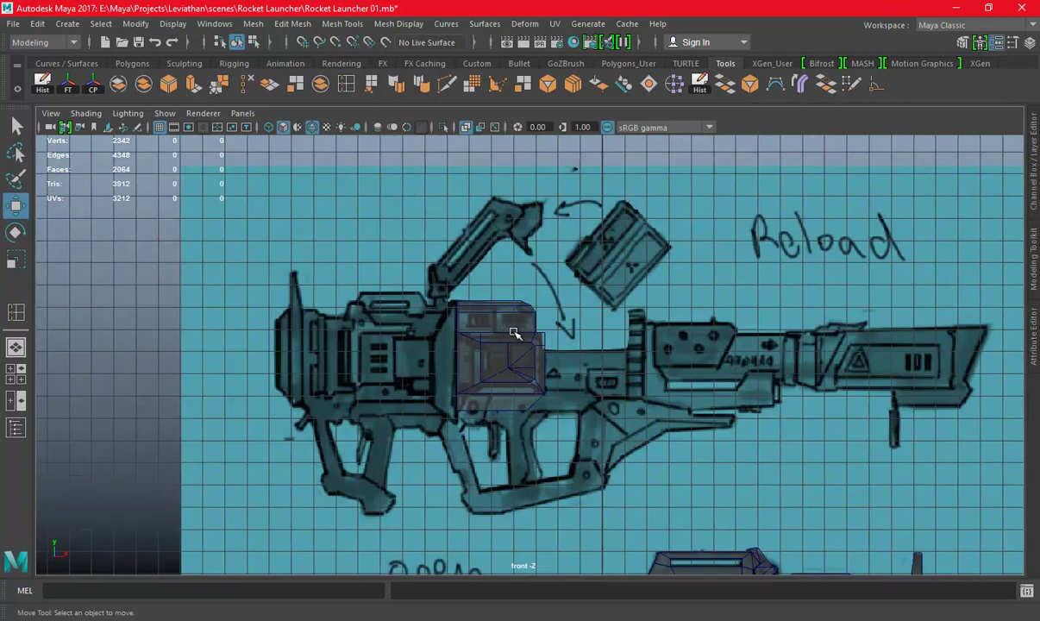
{"action": "key", "text": "space"}
{"action": "key", "text": "space"}
{"action": "key", "text": "space"}
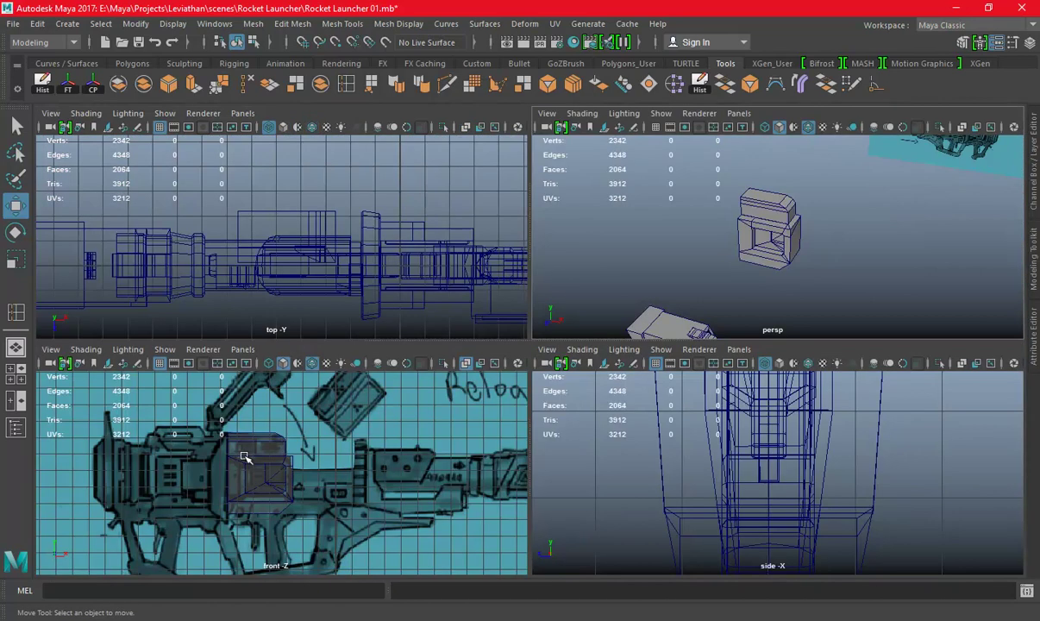
{"action": "key", "text": "space"}
Make polySurface27 live and Quad Draw a four-point panel over its upper-left side
{"action": "left_click", "coordinate": [468, 282]}
{"action": "middle_click_drag", "start_coordinate": [441, 290], "coordinate": [504, 332], "text": "alt"}
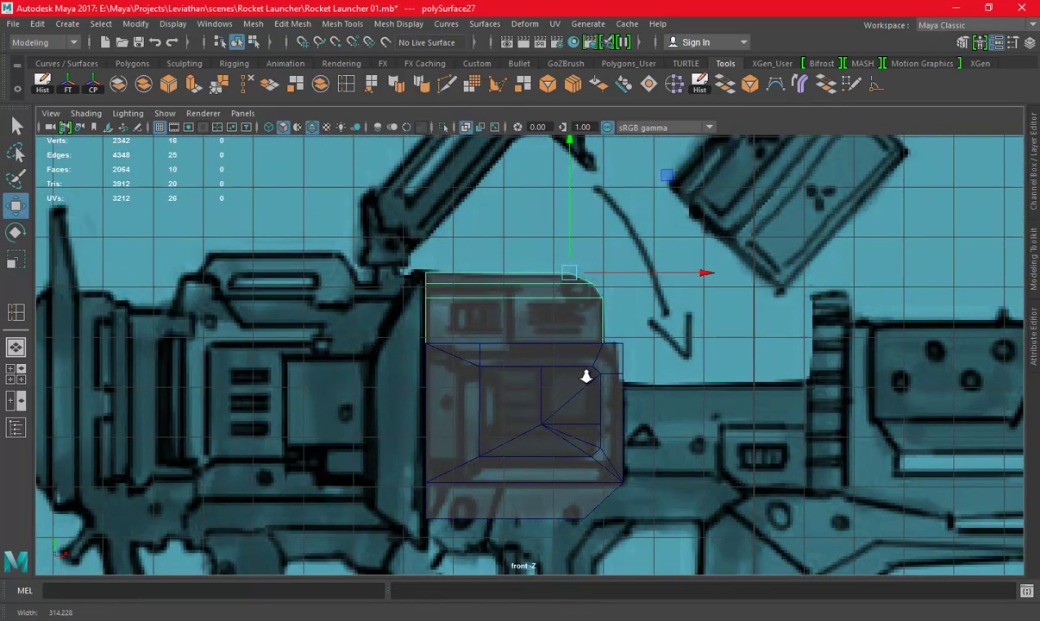
{"action": "scroll", "coordinate": [587, 371], "scroll_direction": "up", "scroll_amount": 2}
{"action": "left_click", "coordinate": [383, 48]}
{"action": "left_click", "coordinate": [979, 41]}
{"action": "left_click", "coordinate": [967, 552]}
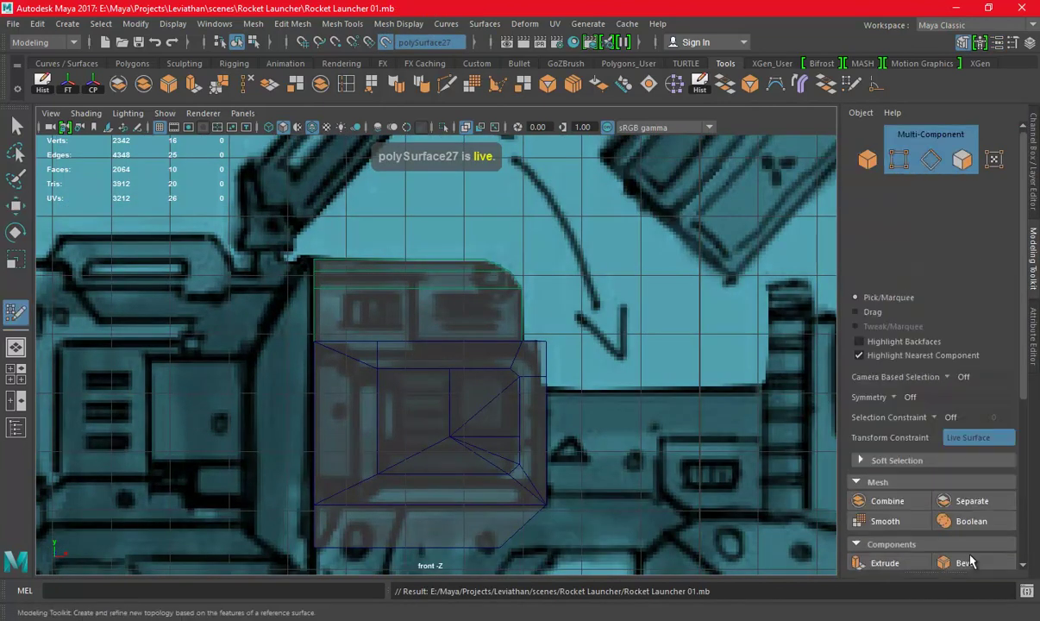
{"action": "scroll", "coordinate": [638, 388], "scroll_direction": "up", "scroll_amount": 3}
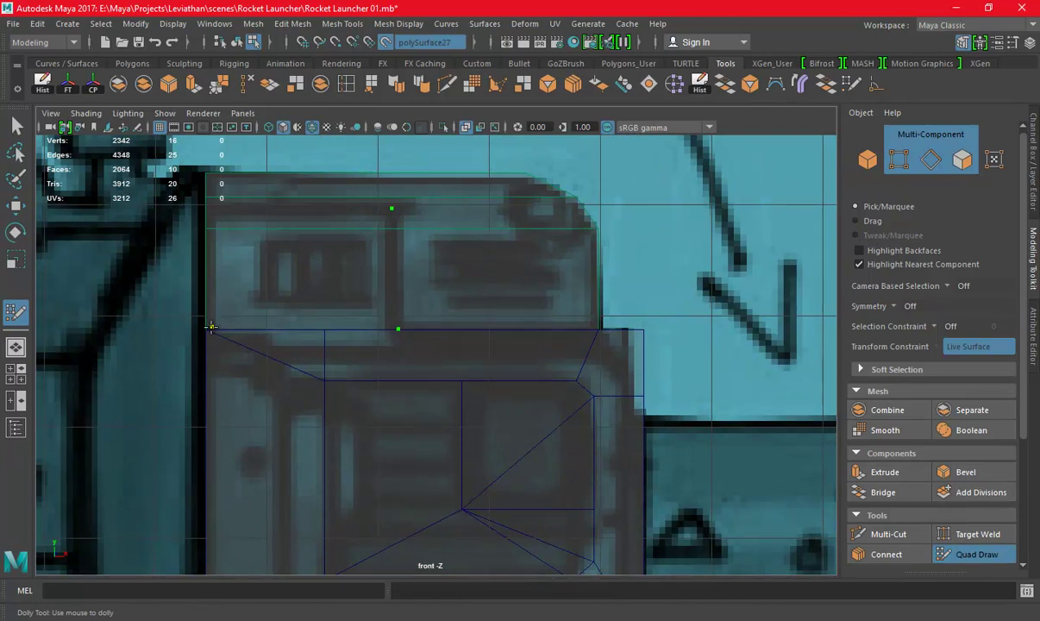
{"action": "left_click", "coordinate": [200, 206], "text": "shift"}
{"action": "key", "text": "space"}
{"action": "key", "text": "space"}
Exit Quad Draw and turn off Make Live on the top cap
{"action": "key", "text": "w"}
{"action": "left_click_drag", "start_coordinate": [489, 259], "coordinate": [431, 258], "text": "alt"}
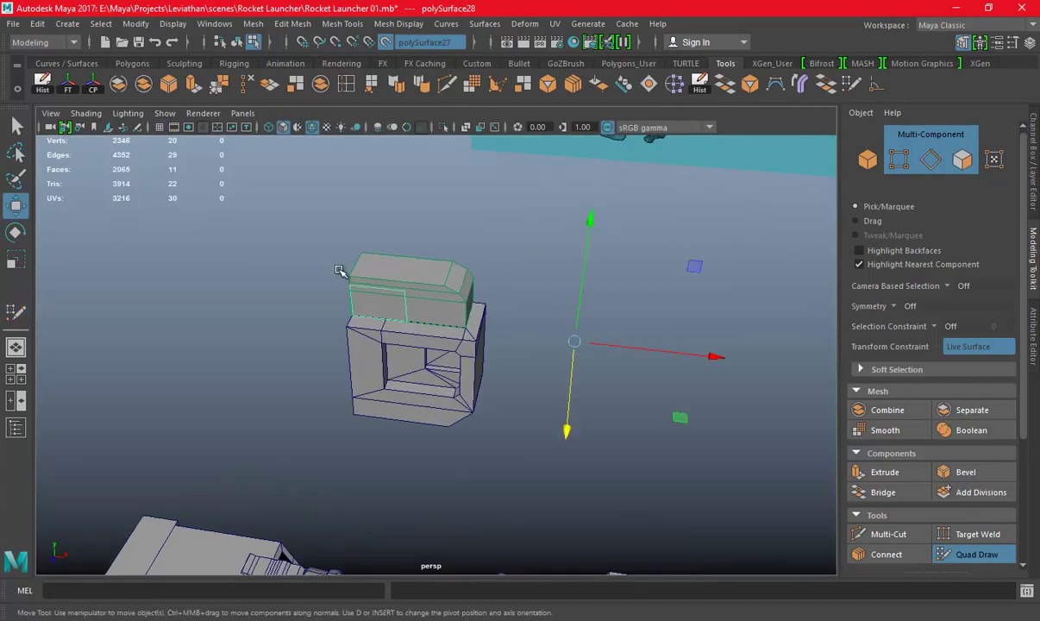
{"action": "right_click_drag", "start_coordinate": [406, 258], "coordinate": [471, 195]}
{"action": "left_click", "coordinate": [386, 43]}
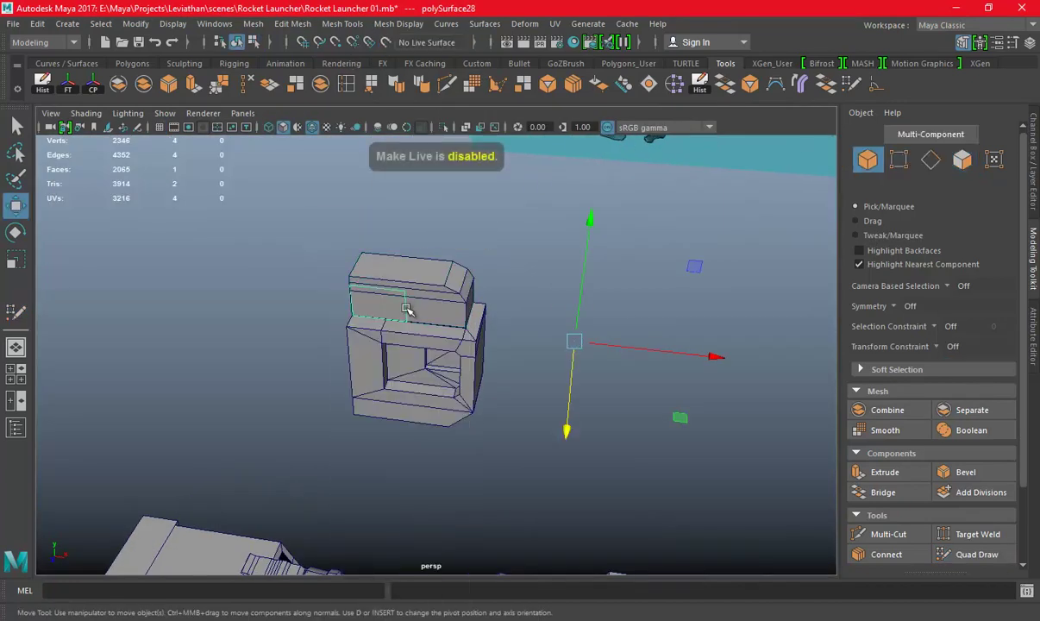
In front view, scale the panel's edge vertex pairs to straighten its sides against the sketch
{"action": "left_click_drag", "start_coordinate": [225, 363], "coordinate": [225, 399]}
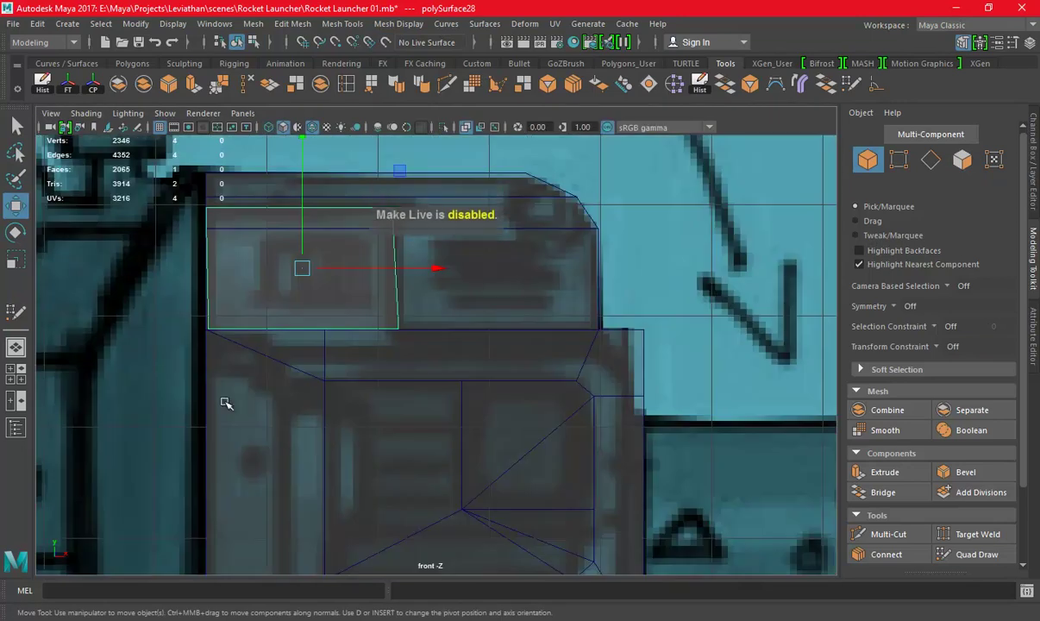
{"action": "right_click_drag", "start_coordinate": [636, 188], "coordinate": [590, 164]}
{"action": "left_click_drag", "start_coordinate": [377, 197], "coordinate": [416, 341]}
{"action": "key", "text": "e"}
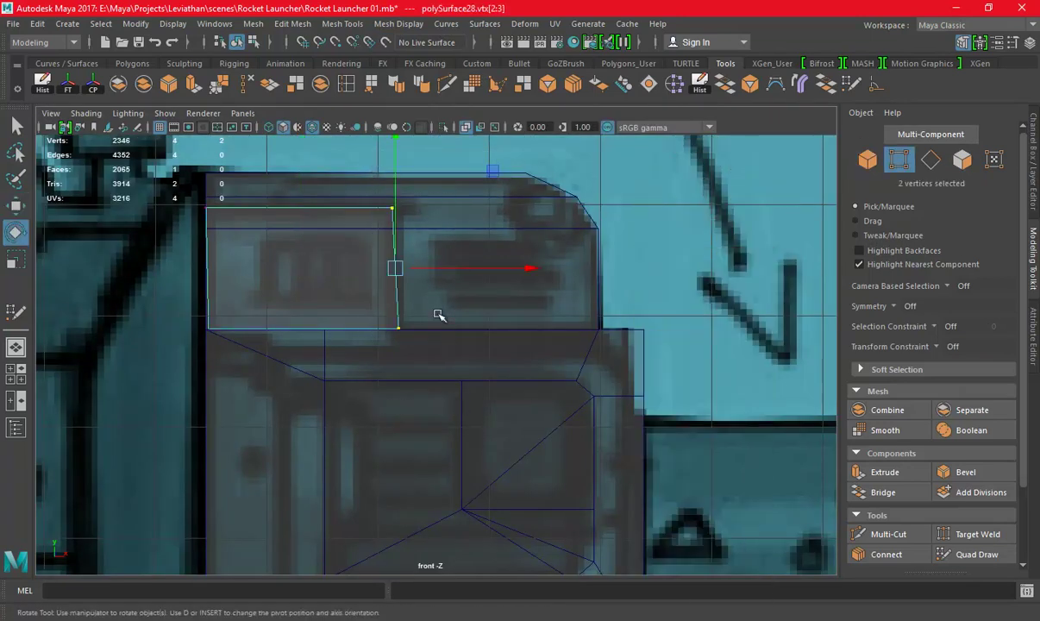
{"action": "key", "text": "r"}
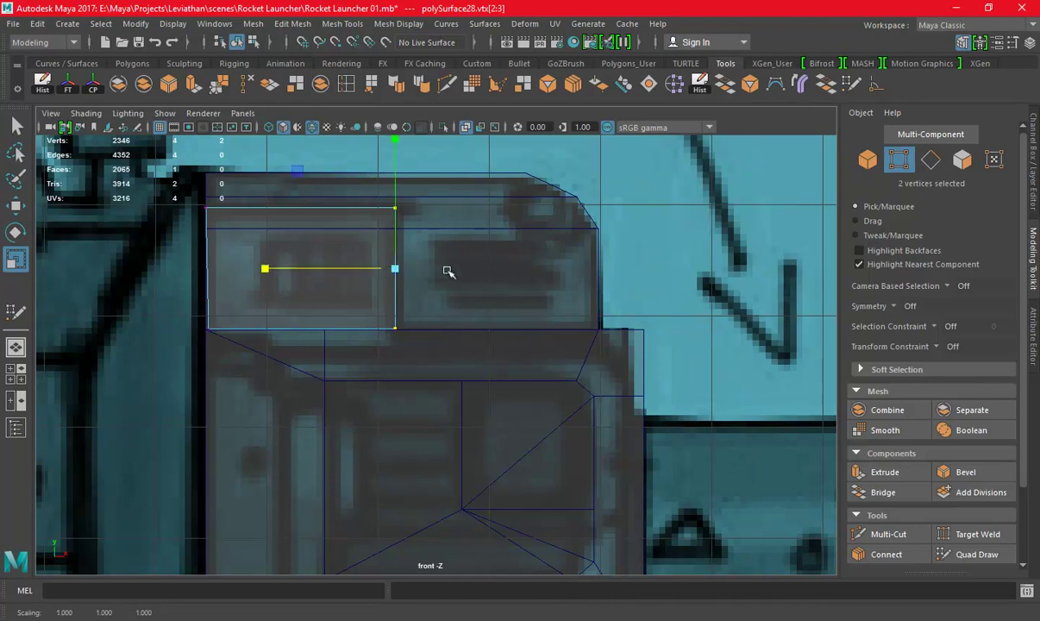
{"action": "left_click_drag", "start_coordinate": [183, 154], "coordinate": [272, 366]}
{"action": "left_click", "coordinate": [295, 279]}
{"action": "key", "text": "ctrl+z"}
{"action": "middle_click_drag", "start_coordinate": [227, 245], "coordinate": [329, 290], "text": "alt"}
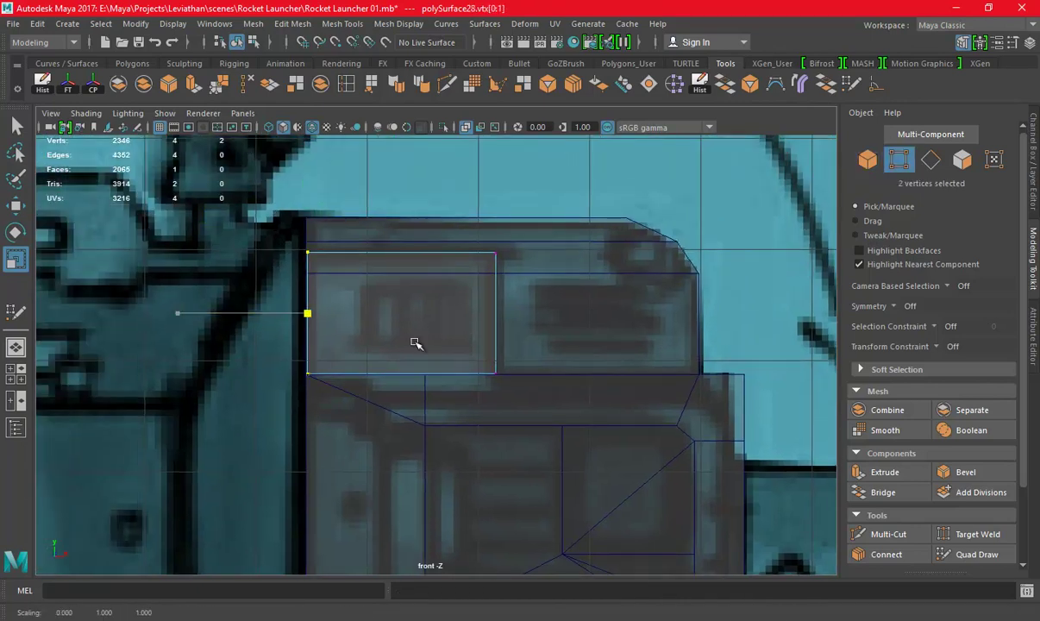
{"action": "left_click_drag", "start_coordinate": [557, 291], "coordinate": [242, 214]}
{"action": "middle_click_drag", "start_coordinate": [417, 210], "coordinate": [430, 264], "text": "alt"}
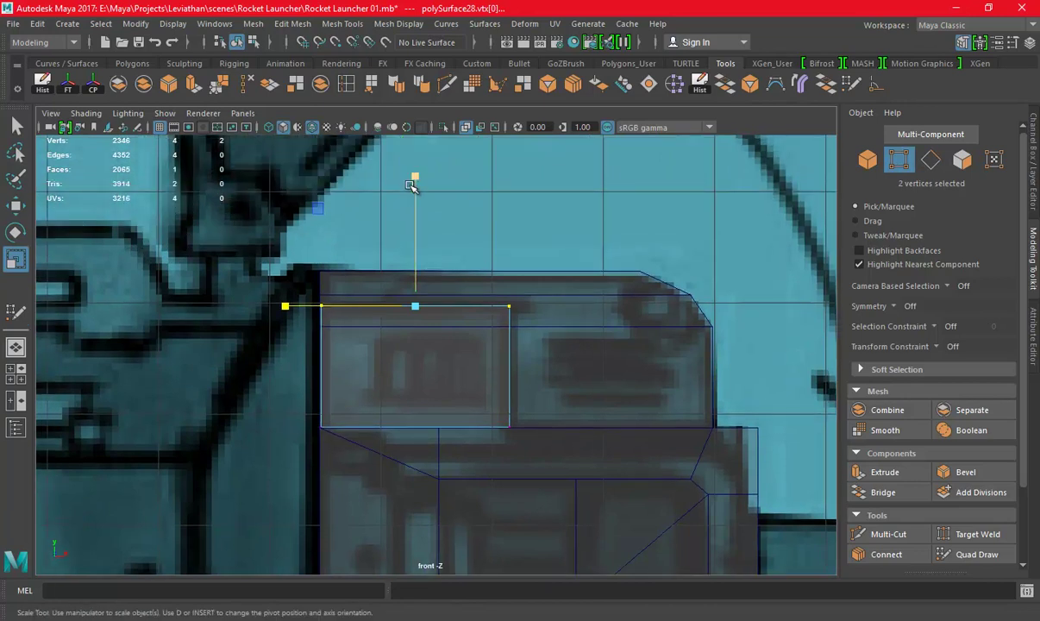
{"action": "left_click_drag", "start_coordinate": [283, 365], "coordinate": [661, 474]}
{"action": "left_click_drag", "start_coordinate": [415, 426], "coordinate": [424, 477]}
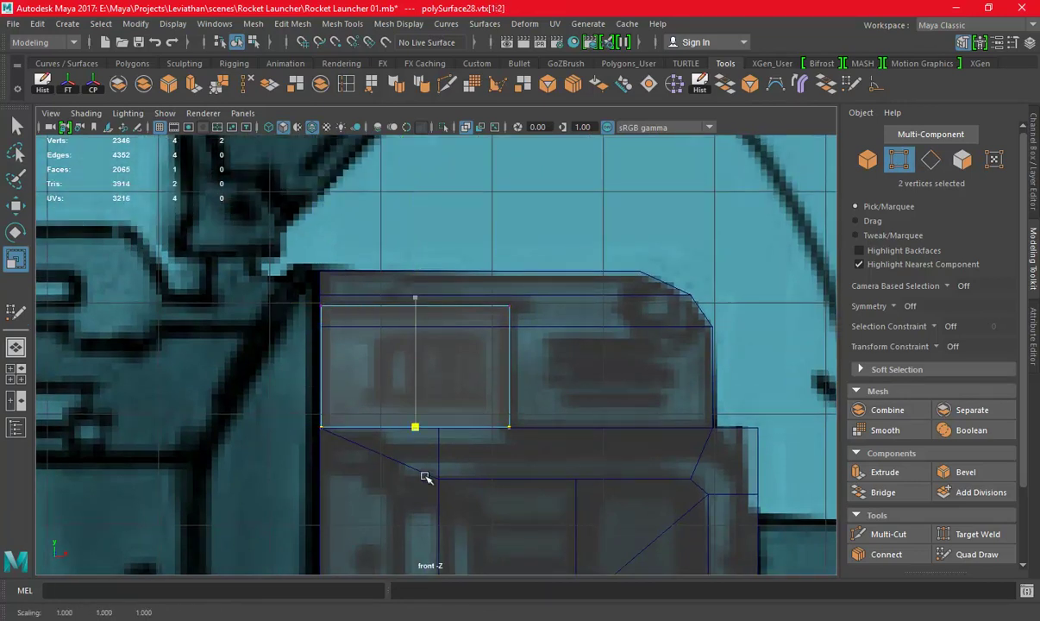
Extrude the new side panel face in the perspective view
{"action": "key", "text": "space"}
{"action": "mouse_move", "coordinate": [690, 269]}
{"action": "left_mouse_down"}
{"action": "mouse_move", "coordinate": [712, 271]}
{"action": "mouse_move", "coordinate": [493, 234]}
{"action": "left_mouse_up"}
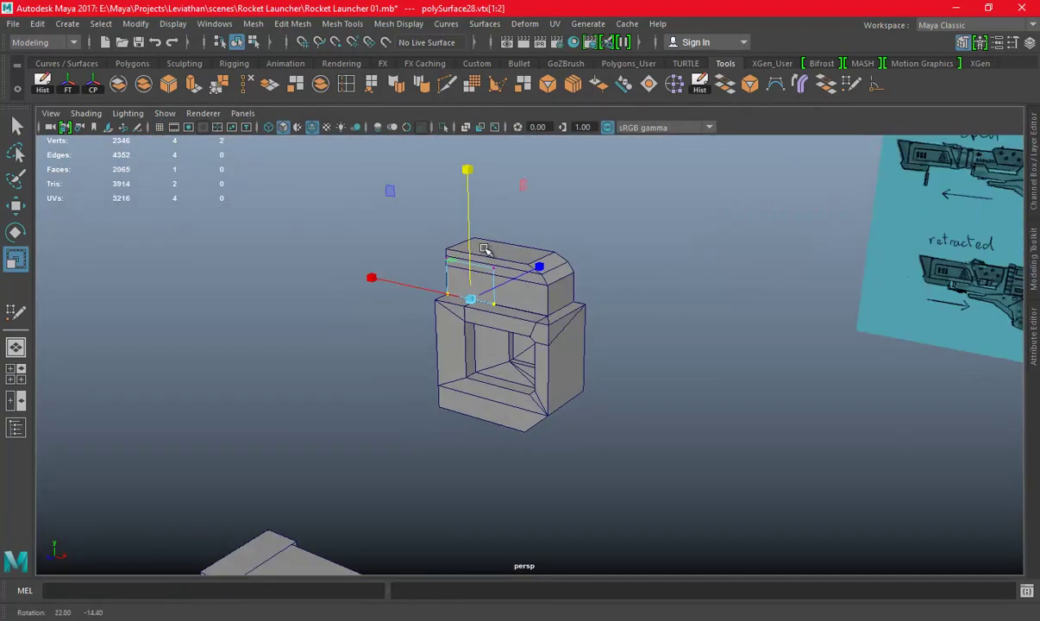
{"action": "right_click_drag", "start_coordinate": [493, 235], "coordinate": [709, 366], "text": "alt"}
{"action": "mouse_move", "coordinate": [584, 291]}
{"action": "left_mouse_down", "text": "alt"}
{"action": "mouse_move", "coordinate": [657, 214]}
{"action": "mouse_move", "coordinate": [239, 76]}
{"action": "left_mouse_up", "text": "alt"}
{"action": "left_click", "coordinate": [198, 82]}
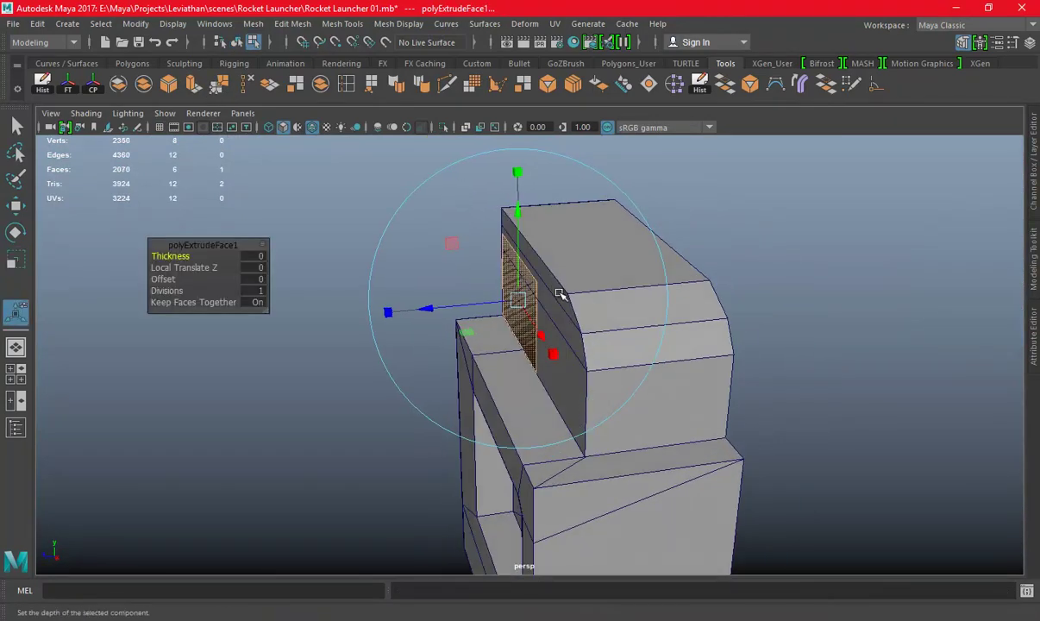
Pull the extruded panel outward, isolate it, and trial-delete one face before undoing
{"action": "left_click_drag", "start_coordinate": [557, 295], "coordinate": [433, 312]}
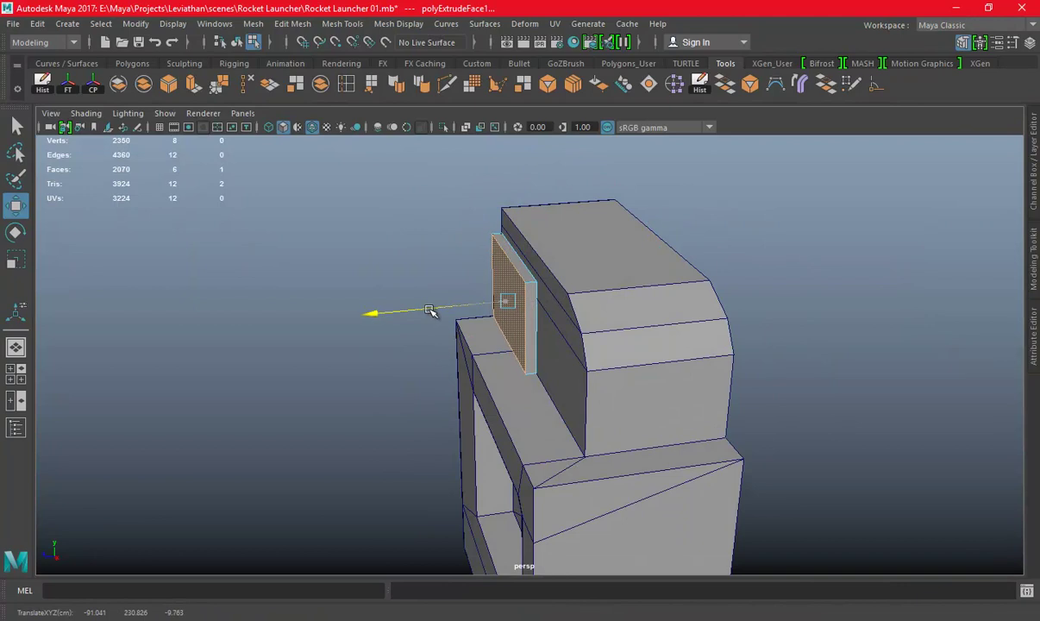
{"action": "right_click_drag", "start_coordinate": [498, 270], "coordinate": [573, 200]}
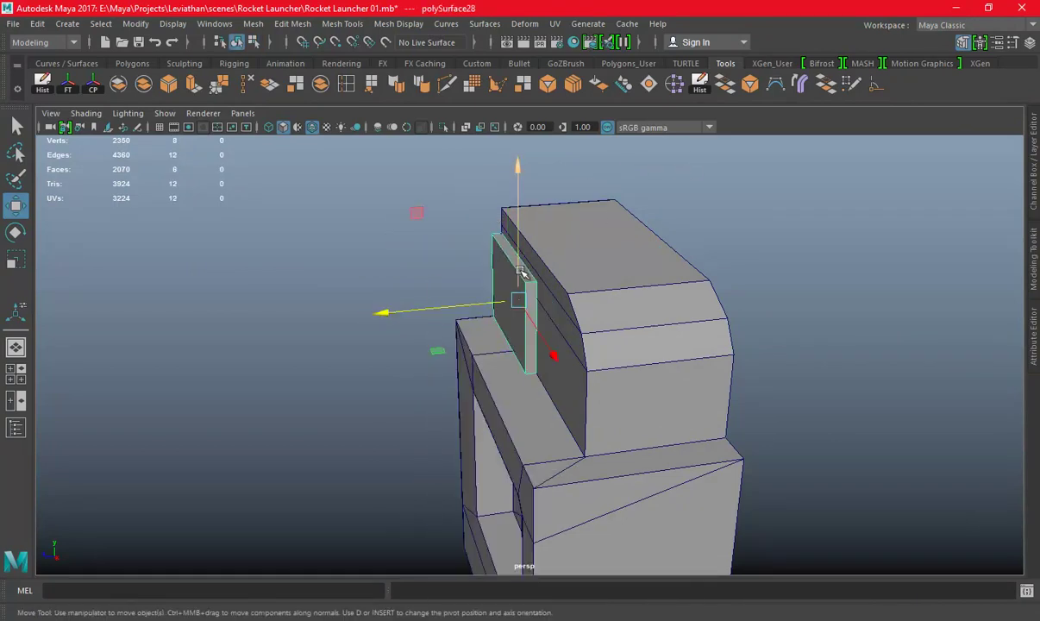
{"action": "left_click", "coordinate": [441, 128]}
{"action": "key", "text": "F11"}
{"action": "left_click", "coordinate": [540, 295]}
{"action": "key", "text": "Delete"}
{"action": "key", "text": "ctrl+z"}
Delete the panel's hidden back face and exit isolation
{"action": "mouse_move", "coordinate": [512, 311]}
{"action": "left_mouse_down", "text": "alt"}
{"action": "mouse_move", "coordinate": [531, 332]}
{"action": "mouse_move", "coordinate": [513, 332]}
{"action": "left_mouse_up", "text": "alt"}
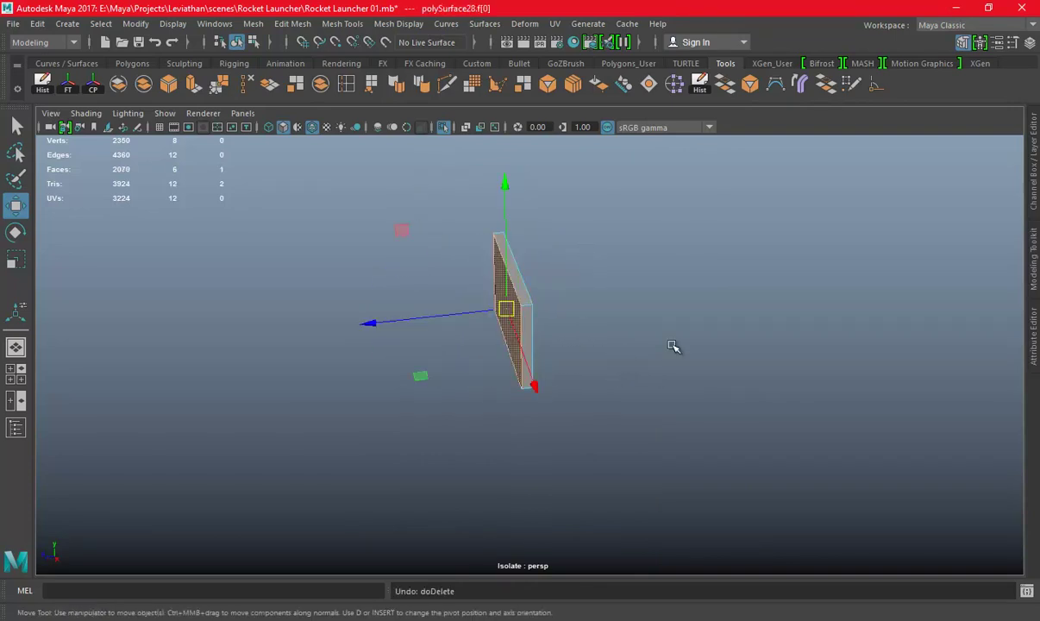
{"action": "left_click_drag", "start_coordinate": [673, 345], "coordinate": [529, 295], "text": "alt"}
{"action": "key", "text": "Delete"}
{"action": "right_click_drag", "start_coordinate": [513, 298], "coordinate": [551, 188]}
{"action": "left_click", "coordinate": [441, 129]}
Re-isolate the plate to inspect it, then show the whole model and orbit around the cap
{"action": "left_click_drag", "start_coordinate": [514, 330], "coordinate": [564, 318], "text": "alt"}
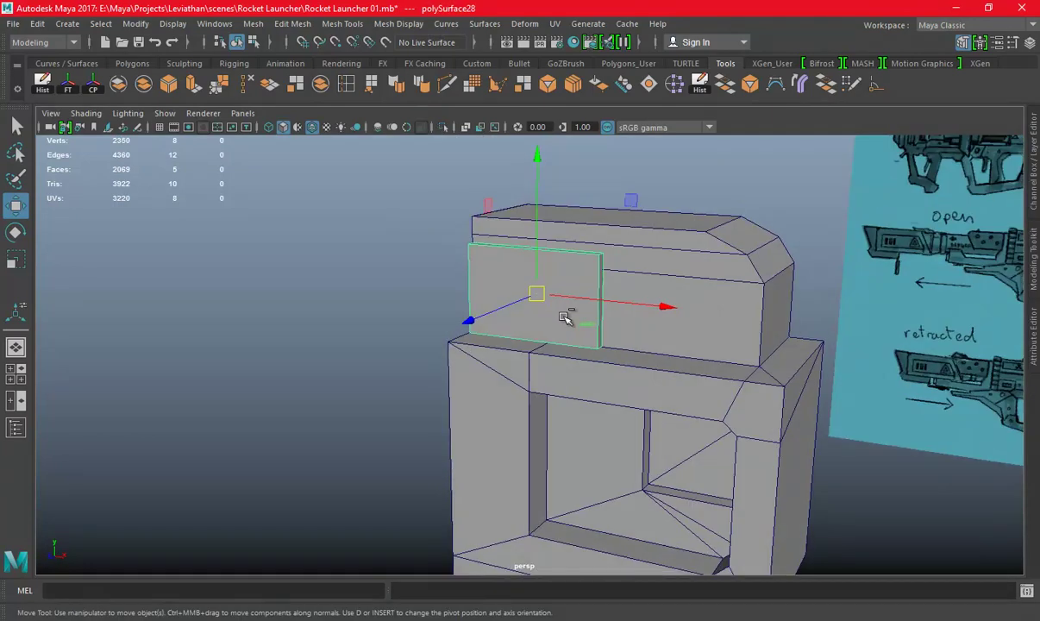
{"action": "key", "text": "space"}
{"action": "key", "text": "space"}
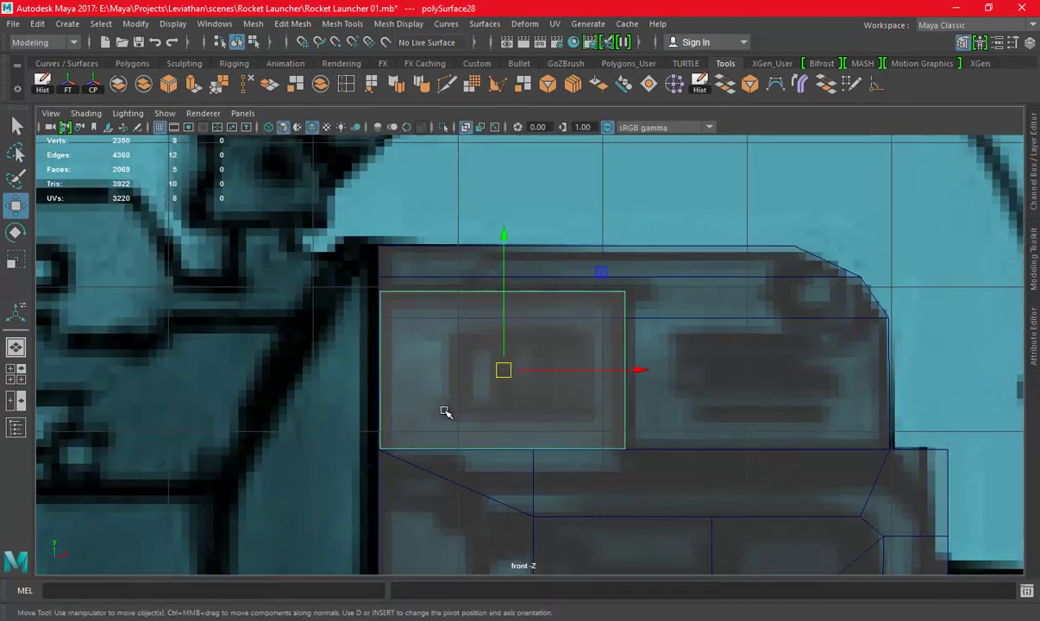
{"action": "key", "text": "space"}
{"action": "key", "text": "space"}
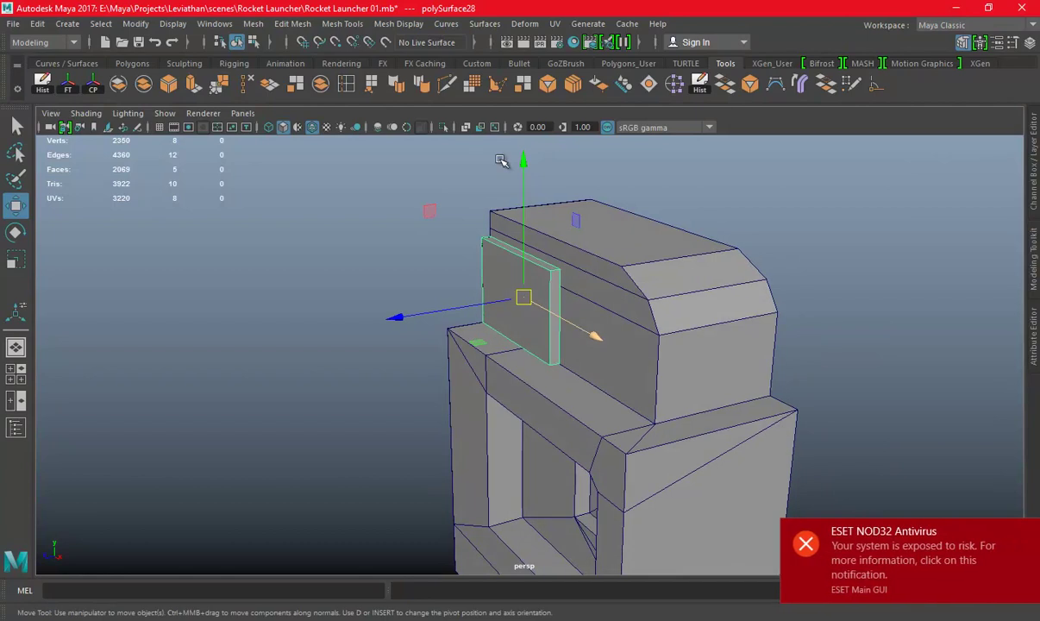
{"action": "left_click", "coordinate": [441, 128]}
{"action": "right_click_drag", "start_coordinate": [657, 214], "coordinate": [655, 225]}
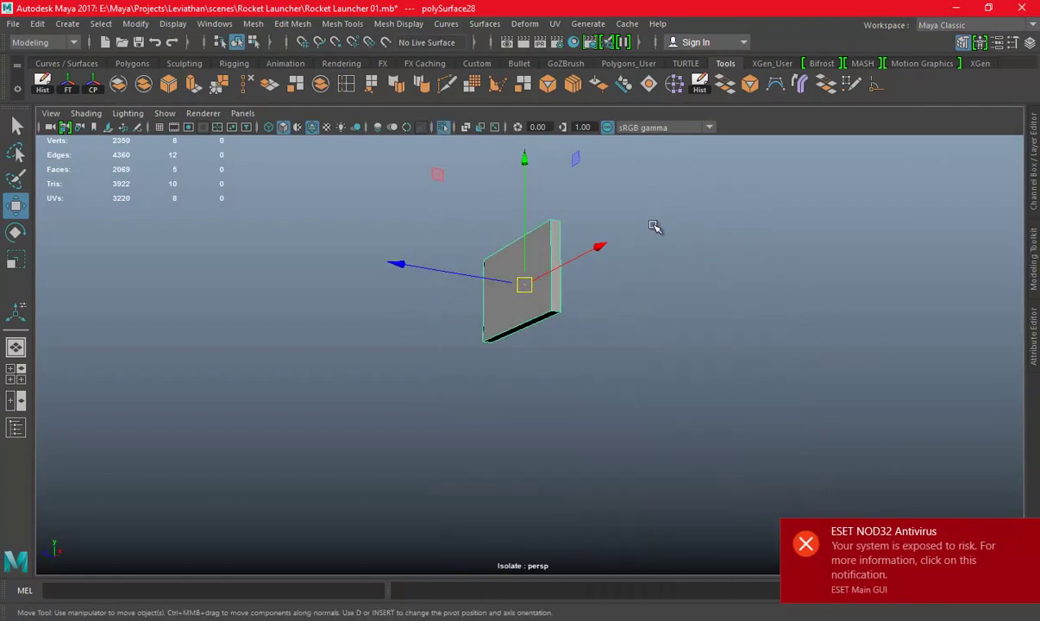
{"action": "right_click_drag", "start_coordinate": [538, 222], "coordinate": [596, 198]}
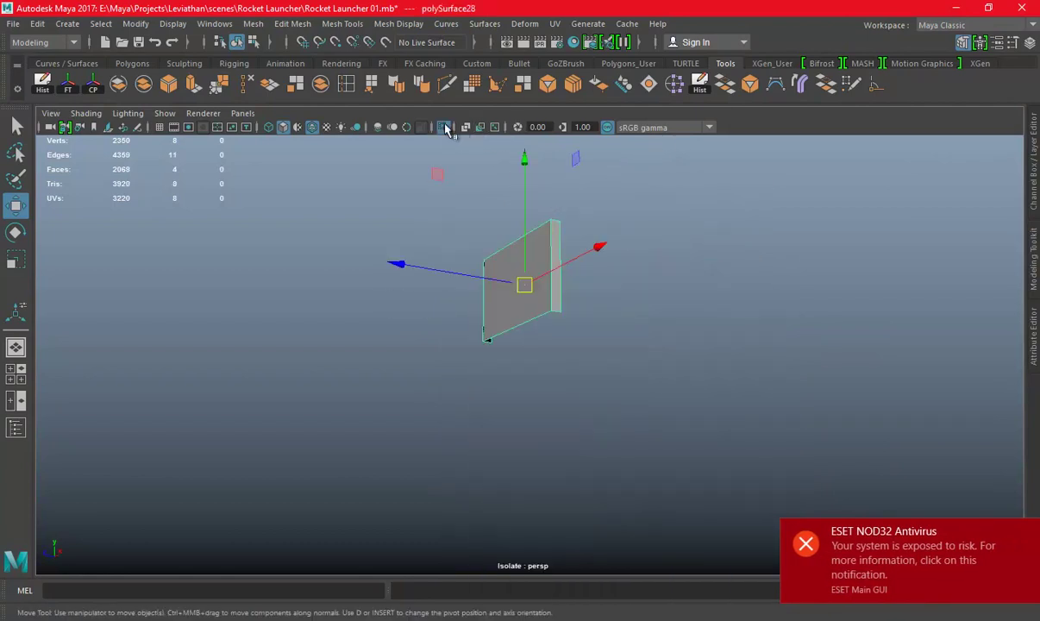
{"action": "key", "text": "ctrl+1"}
{"action": "mouse_move", "coordinate": [528, 246]}
{"action": "left_mouse_down", "text": "alt"}
{"action": "mouse_move", "coordinate": [557, 295]}
{"action": "mouse_move", "coordinate": [541, 302]}
{"action": "mouse_move", "coordinate": [687, 352]}
{"action": "mouse_move", "coordinate": [602, 326]}
{"action": "mouse_move", "coordinate": [615, 334]}
{"action": "left_mouse_up", "text": "alt"}
{"action": "left_click_drag", "start_coordinate": [789, 326], "coordinate": [849, 309], "text": "alt"}
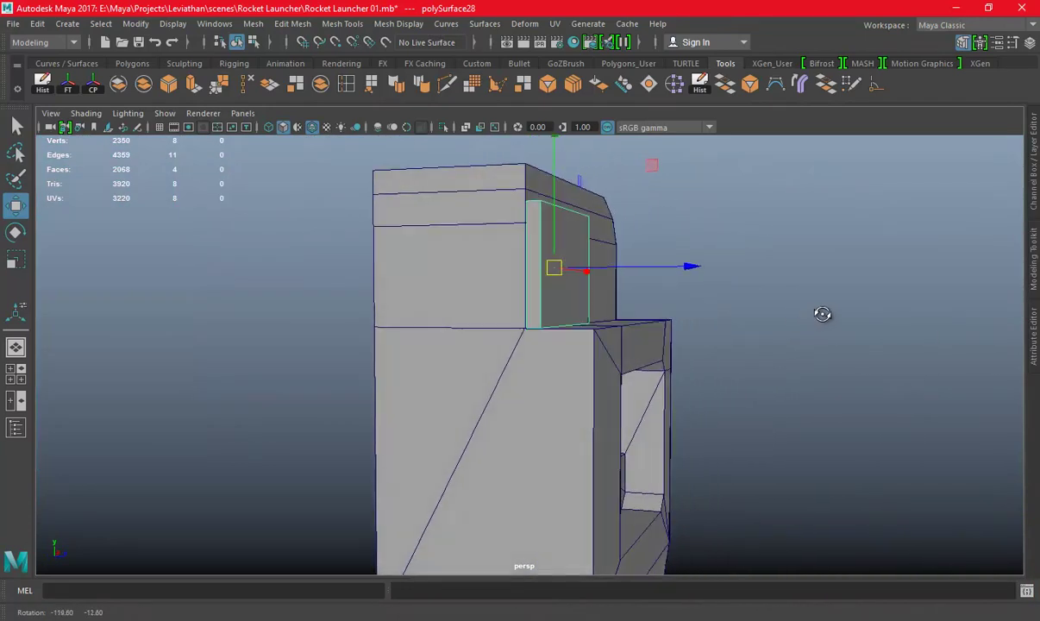
{"action": "mouse_move", "coordinate": [699, 388]}
{"action": "left_mouse_down", "text": "alt"}
{"action": "mouse_move", "coordinate": [579, 295]}
{"action": "mouse_move", "coordinate": [562, 265]}
{"action": "left_mouse_up", "text": "alt"}
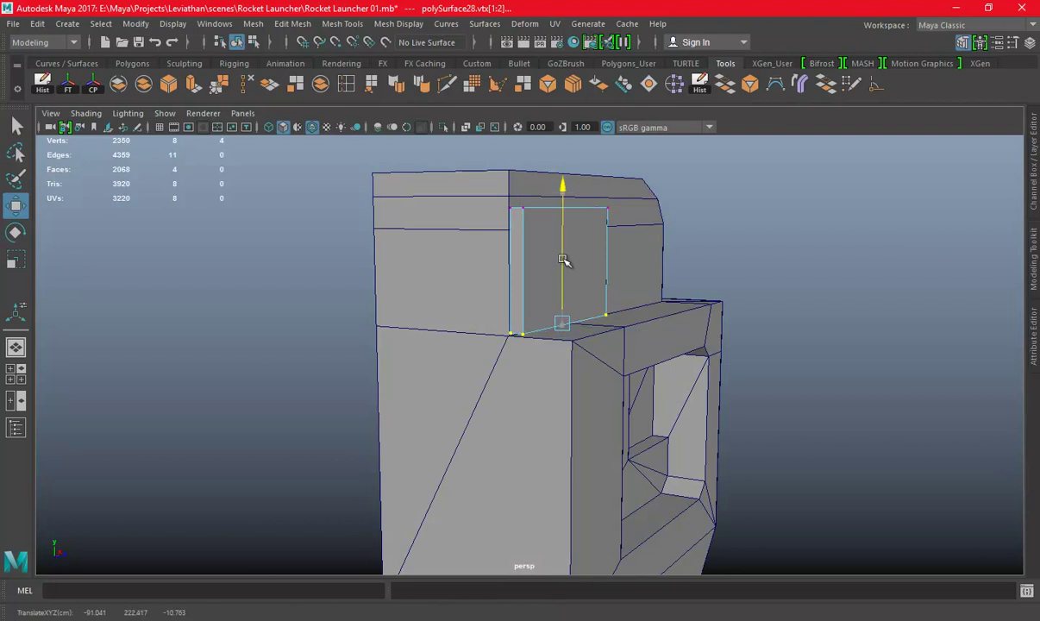
Insert a vertical edge loop across the side panel in the front view
{"action": "right_click", "coordinate": [538, 219]}
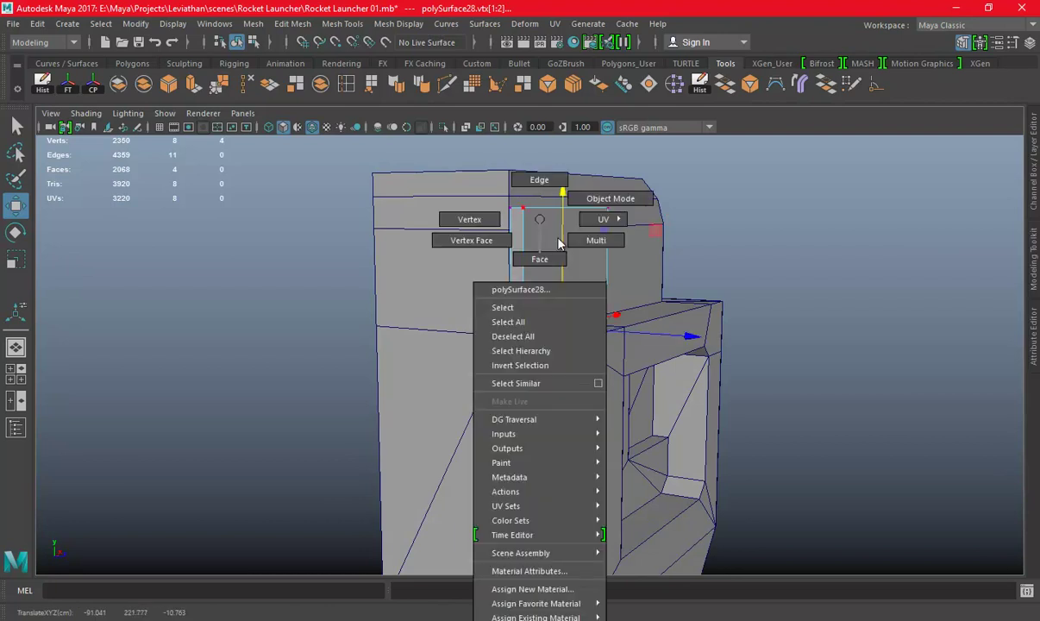
{"action": "key", "text": "space"}
{"action": "key", "text": "space"}
{"action": "scroll", "coordinate": [370, 376], "scroll_direction": "up", "scroll_amount": 2}
{"action": "left_click", "coordinate": [324, 82]}
{"action": "left_click", "coordinate": [421, 268]}
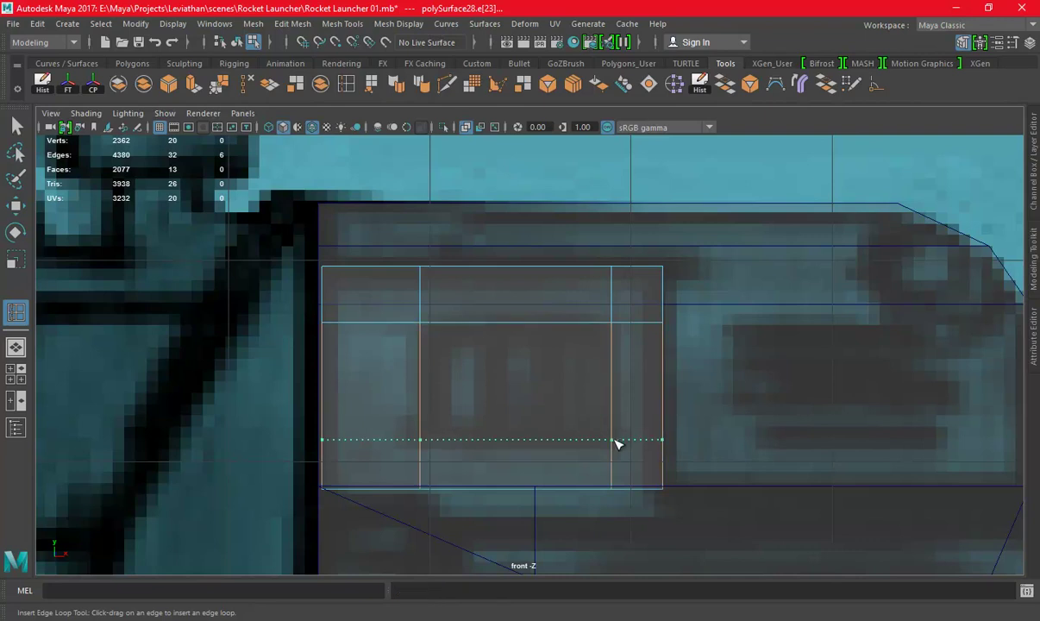
Extrude the side panel's centre face
{"action": "right_click_drag", "start_coordinate": [568, 218], "coordinate": [568, 258]}
{"action": "left_click", "coordinate": [537, 341]}
{"action": "key", "text": "w"}
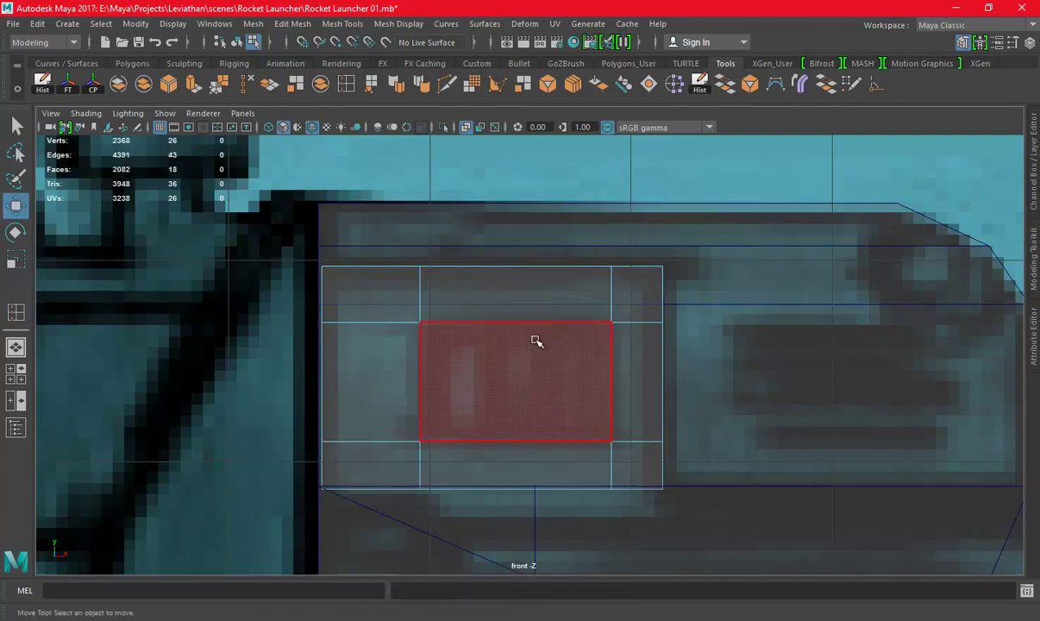
{"action": "key", "text": "space"}
Return to object mode and save the scene
{"action": "key", "text": "space"}
{"action": "key", "text": "ctrl+e"}
{"action": "mouse_move", "coordinate": [689, 304]}
{"action": "left_mouse_down", "text": "alt"}
{"action": "mouse_move", "coordinate": [610, 378]}
{"action": "mouse_move", "coordinate": [660, 384]}
{"action": "mouse_move", "coordinate": [631, 371]}
{"action": "mouse_move", "coordinate": [631, 348]}
{"action": "mouse_move", "coordinate": [588, 288]}
{"action": "left_mouse_up", "text": "alt"}
{"action": "key", "text": "F8"}
{"action": "key", "text": "q"}
{"action": "key", "text": "space"}
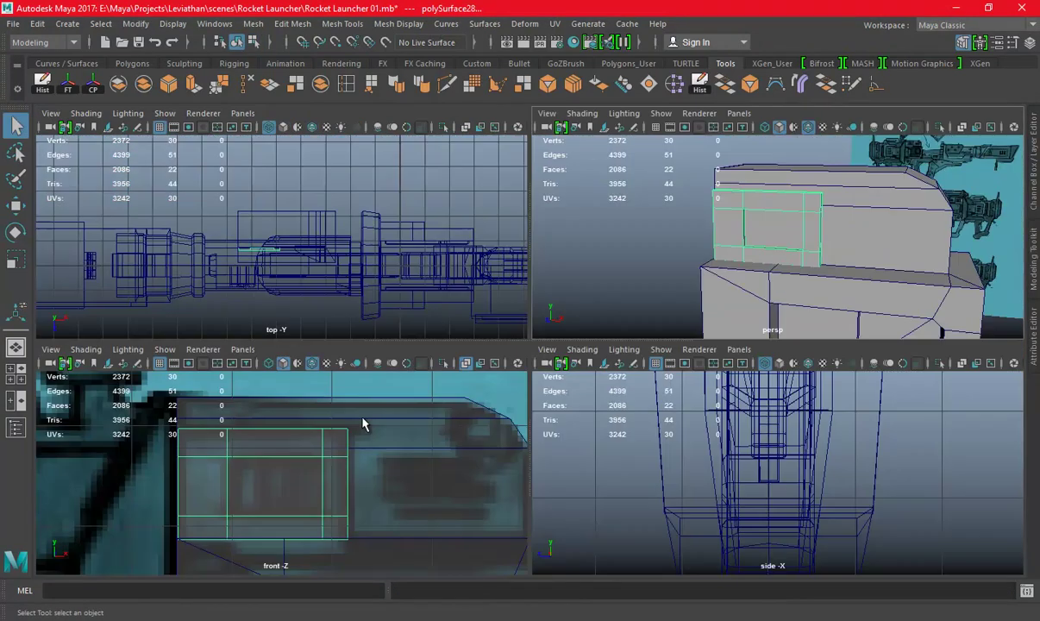
{"action": "key", "text": "space"}
{"action": "key", "text": "ctrl+s"}
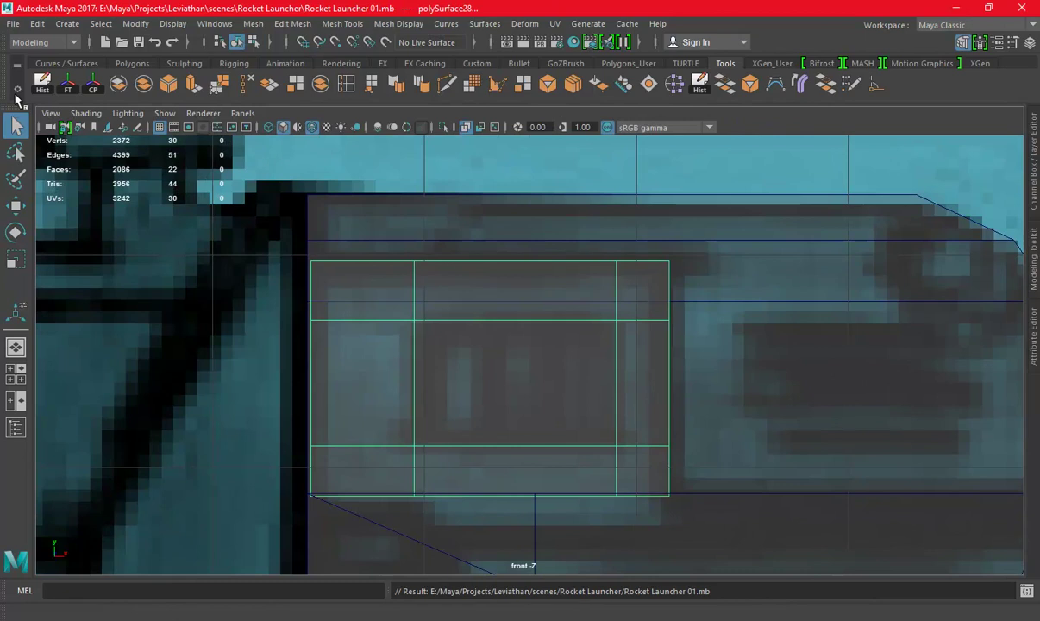
Connect the centre face with Modeling Toolkit Connect using 4 segments, making five vertical strips
{"action": "left_click", "coordinate": [42, 82]}
{"action": "left_click", "coordinate": [1032, 328]}
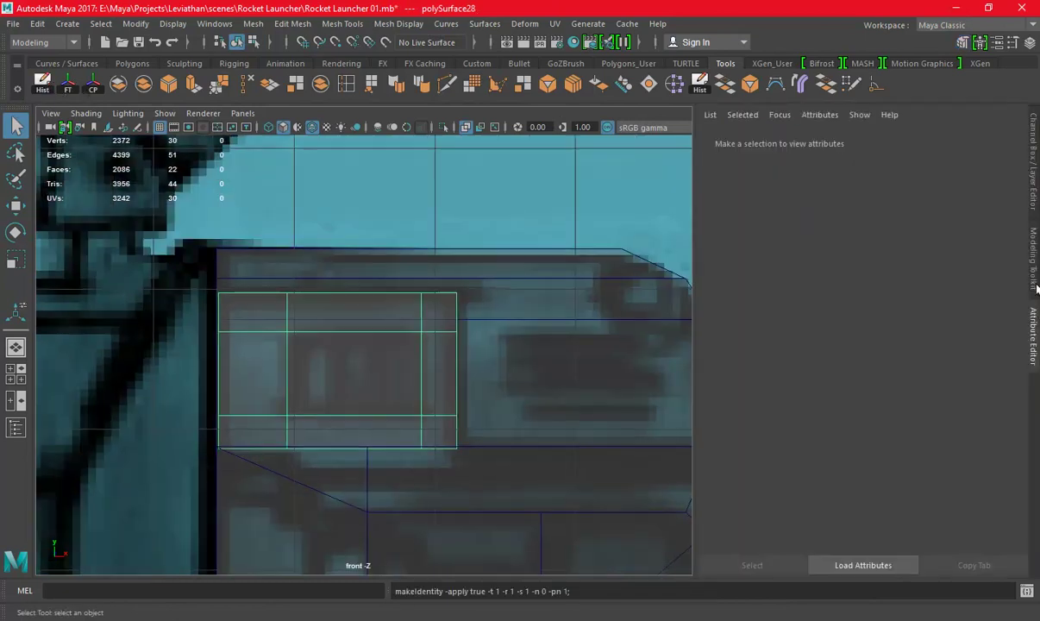
{"action": "left_click", "coordinate": [1032, 258]}
{"action": "left_click", "coordinate": [916, 562]}
{"action": "left_click", "coordinate": [448, 330]}
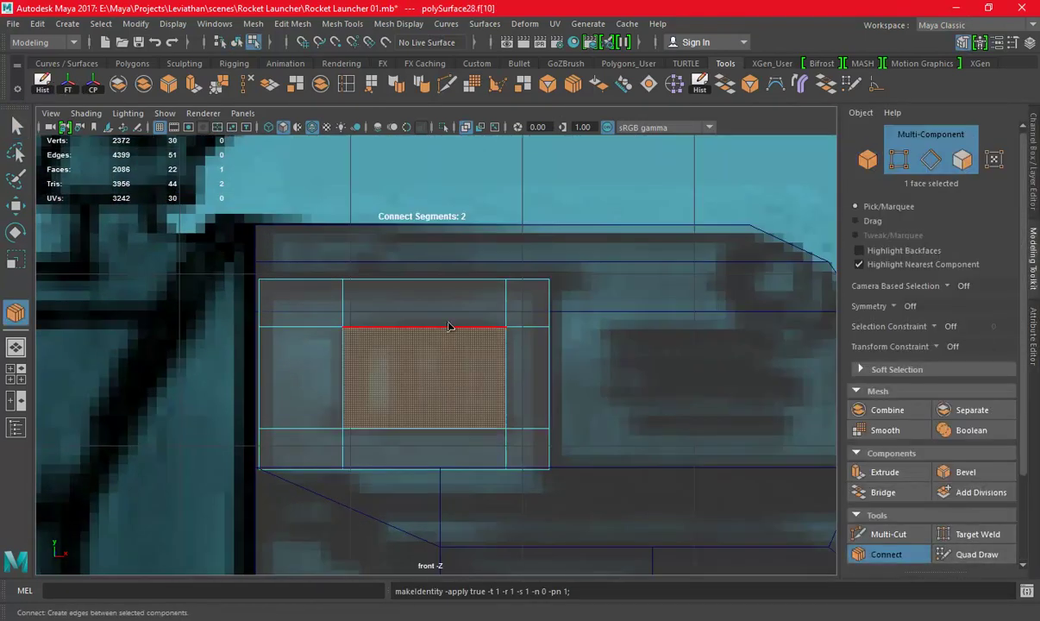
{"action": "left_click", "coordinate": [433, 282]}
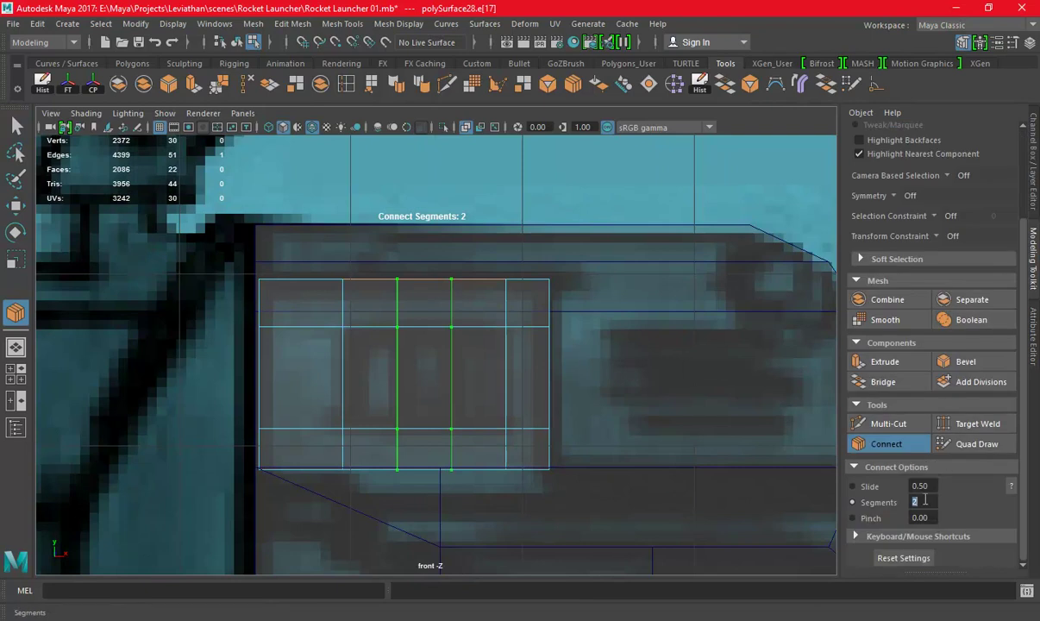
{"action": "type", "text": "3"}
{"action": "key", "text": "Return"}
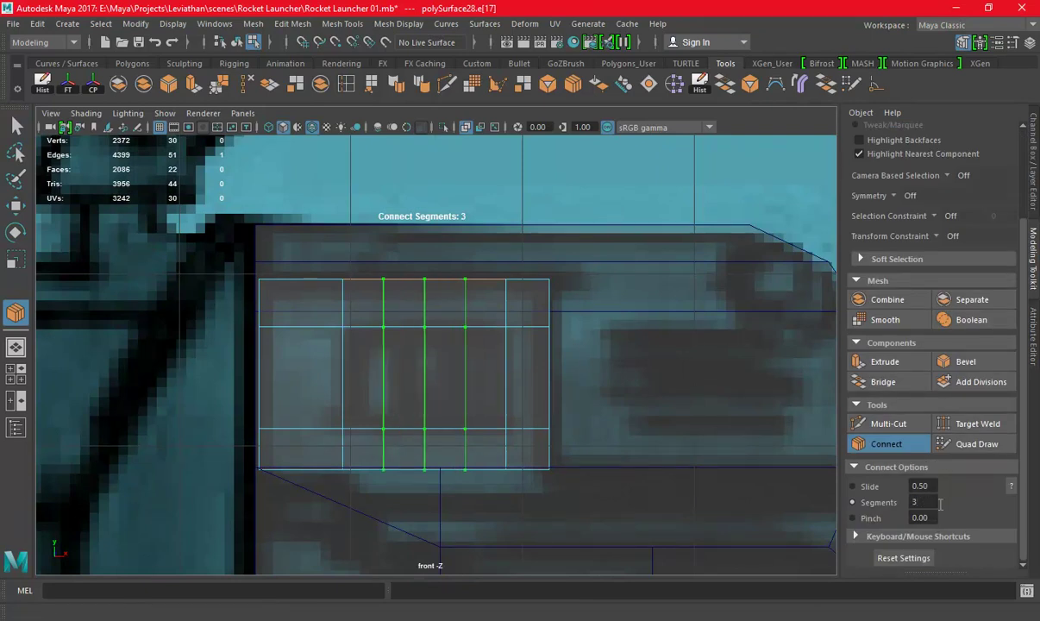
{"action": "type", "text": "4"}
{"action": "key", "text": "Return"}
{"action": "key", "text": "q"}
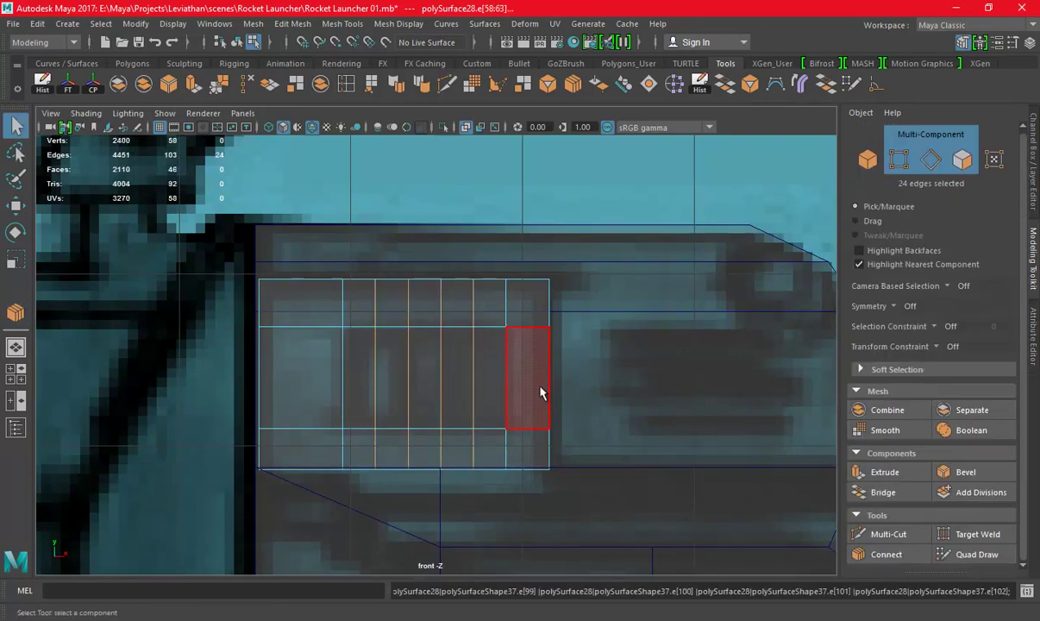
Select all five vent strip faces
{"action": "right_click_drag", "start_coordinate": [476, 250], "coordinate": [476, 276]}
{"action": "left_click", "coordinate": [488, 376]}
{"action": "left_click_drag", "start_coordinate": [466, 376], "coordinate": [405, 369], "text": "shift"}
{"action": "left_click", "coordinate": [366, 368], "text": "shift"}
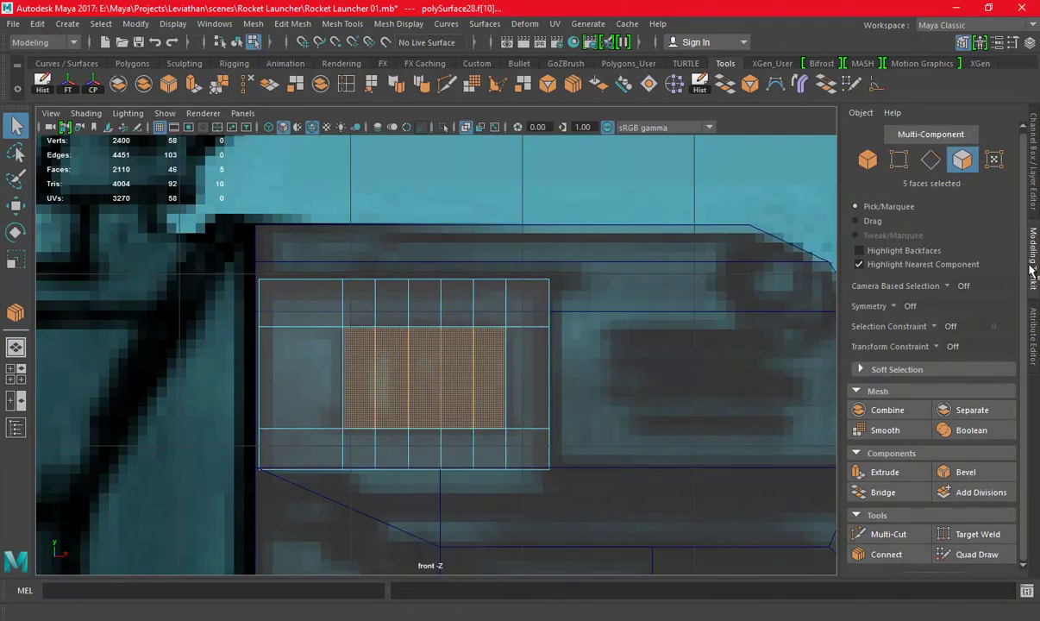
{"action": "key", "text": "space"}
{"action": "key", "text": "space"}
Extrude the five strip faces with Keep Faces Together turned off
{"action": "left_click_drag", "start_coordinate": [593, 291], "coordinate": [518, 258], "text": "alt"}
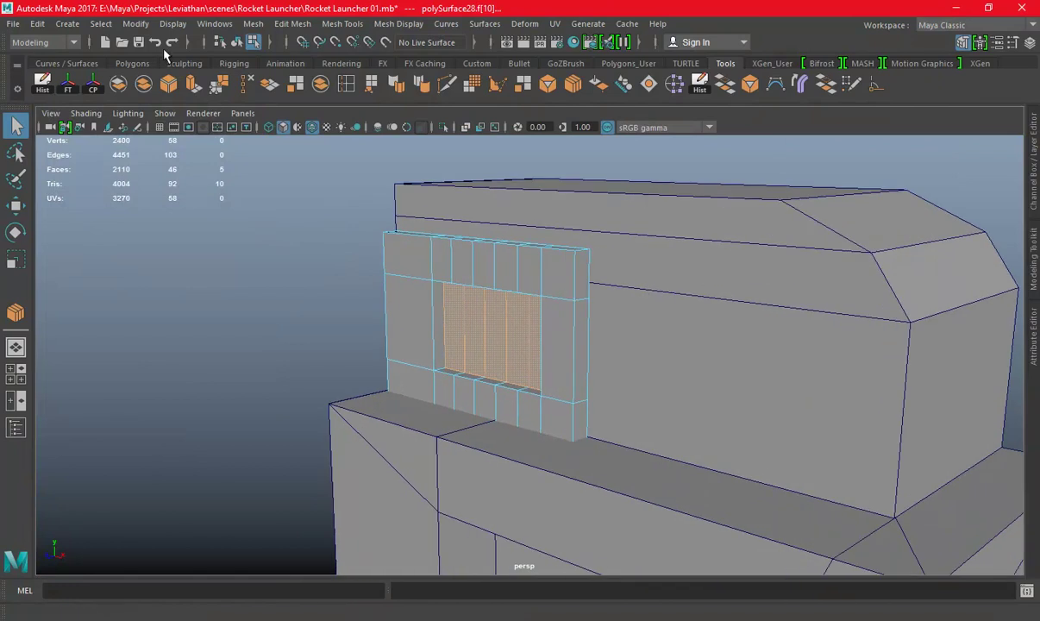
{"action": "left_click", "coordinate": [195, 90]}
{"action": "left_click", "coordinate": [1033, 164]}
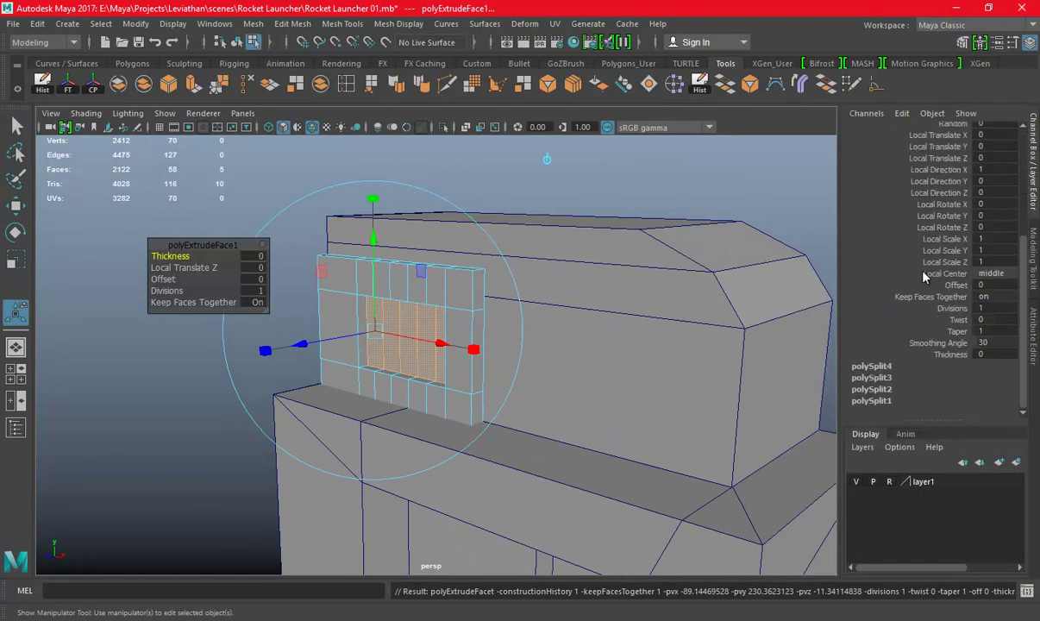
{"action": "key", "text": "Return"}
{"action": "left_click_drag", "start_coordinate": [551, 362], "coordinate": [480, 330], "text": "alt"}
{"action": "key", "text": "ctrl+shift+a"}
{"action": "key", "text": "f"}
Scale each strip narrower within its slot and push them inward as recessed slats
{"action": "mouse_move", "coordinate": [584, 342]}
{"action": "left_mouse_down"}
{"action": "mouse_move", "coordinate": [532, 341]}
{"action": "mouse_move", "coordinate": [420, 215]}
{"action": "left_mouse_up"}
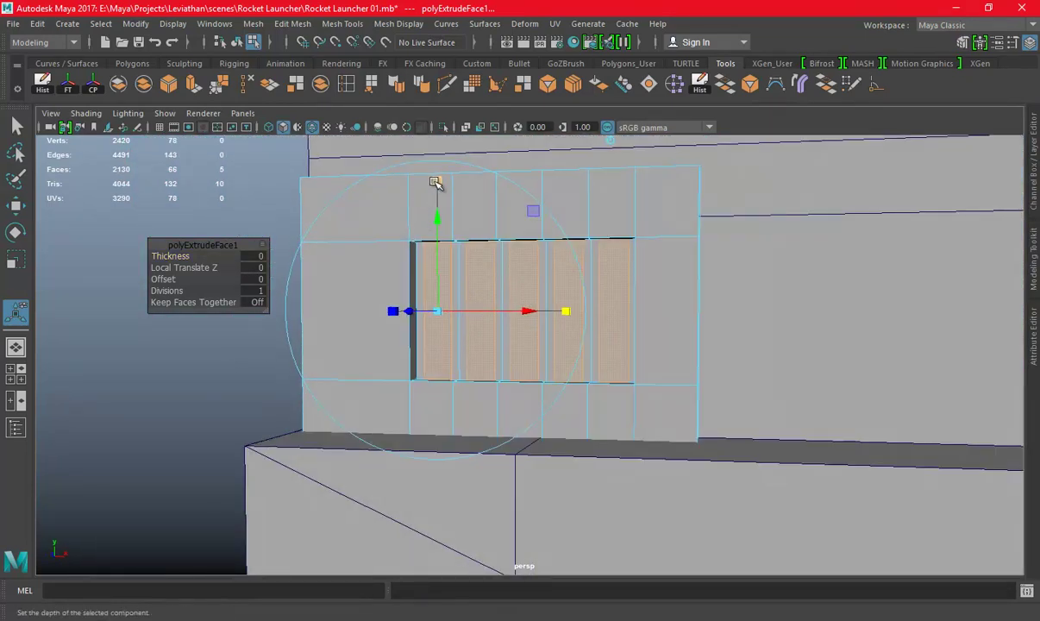
{"action": "scroll", "coordinate": [661, 264], "scroll_direction": "down", "scroll_amount": 5}
{"action": "mouse_move", "coordinate": [561, 276]}
{"action": "left_mouse_down", "text": "alt"}
{"action": "mouse_move", "coordinate": [409, 252]}
{"action": "mouse_move", "coordinate": [488, 263]}
{"action": "mouse_move", "coordinate": [539, 311]}
{"action": "left_mouse_up", "text": "alt"}
{"action": "key", "text": "space"}
{"action": "key", "text": "space"}
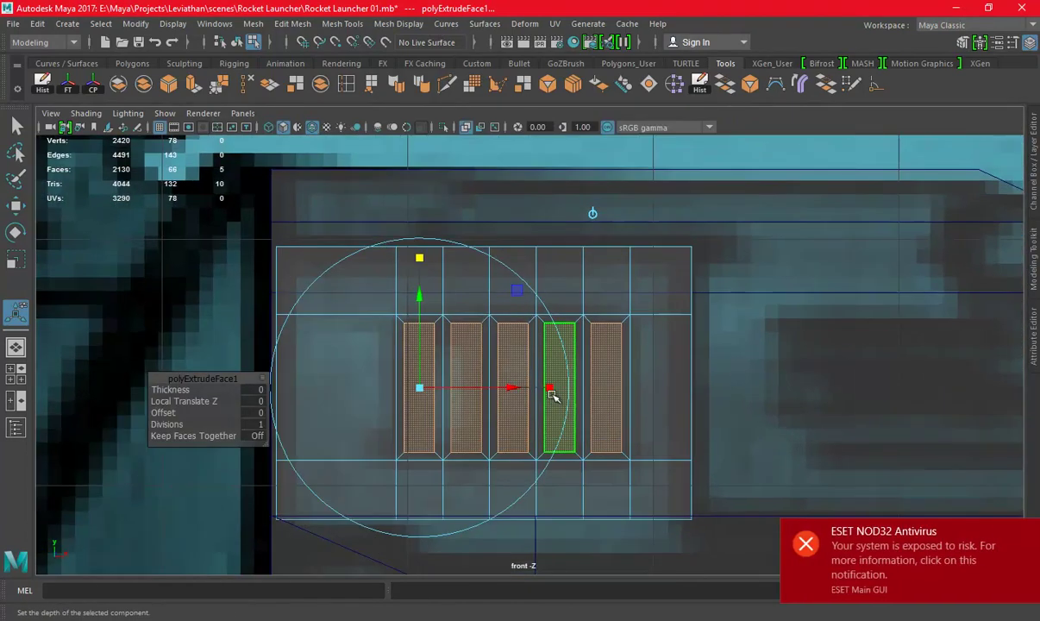
{"action": "key", "text": "space"}
{"action": "key", "text": "space"}
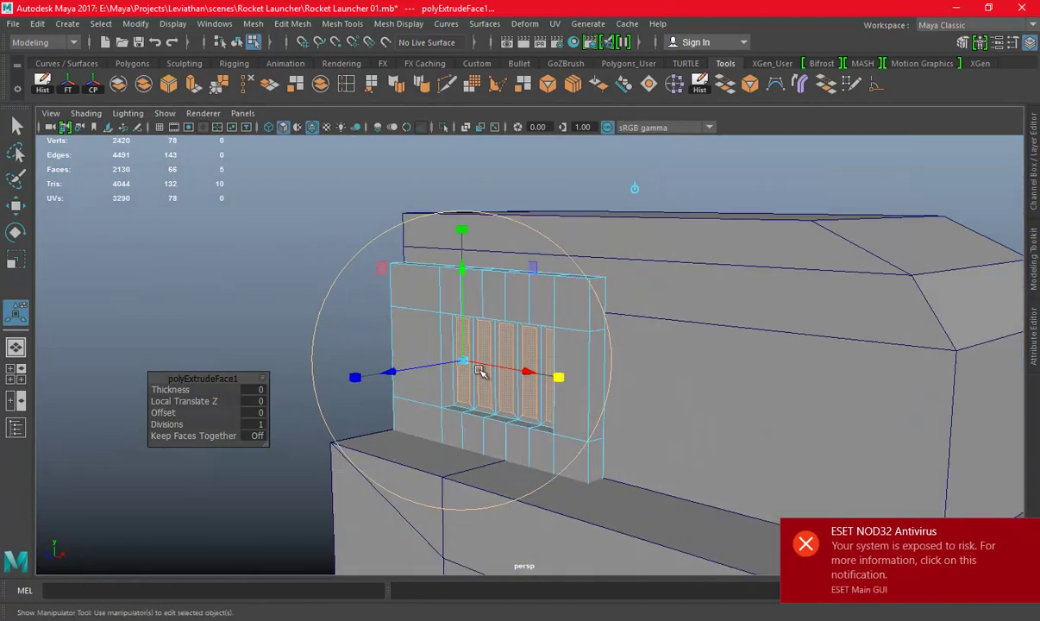
{"action": "mouse_move", "coordinate": [384, 372]}
{"action": "left_mouse_down"}
{"action": "mouse_move", "coordinate": [369, 371]}
{"action": "mouse_move", "coordinate": [474, 332]}
{"action": "mouse_move", "coordinate": [592, 353]}
{"action": "mouse_move", "coordinate": [429, 366]}
{"action": "mouse_move", "coordinate": [461, 341]}
{"action": "mouse_move", "coordinate": [481, 237]}
{"action": "mouse_move", "coordinate": [469, 242]}
{"action": "mouse_move", "coordinate": [471, 228]}
{"action": "mouse_move", "coordinate": [583, 296]}
{"action": "mouse_move", "coordinate": [621, 365]}
{"action": "left_mouse_up"}
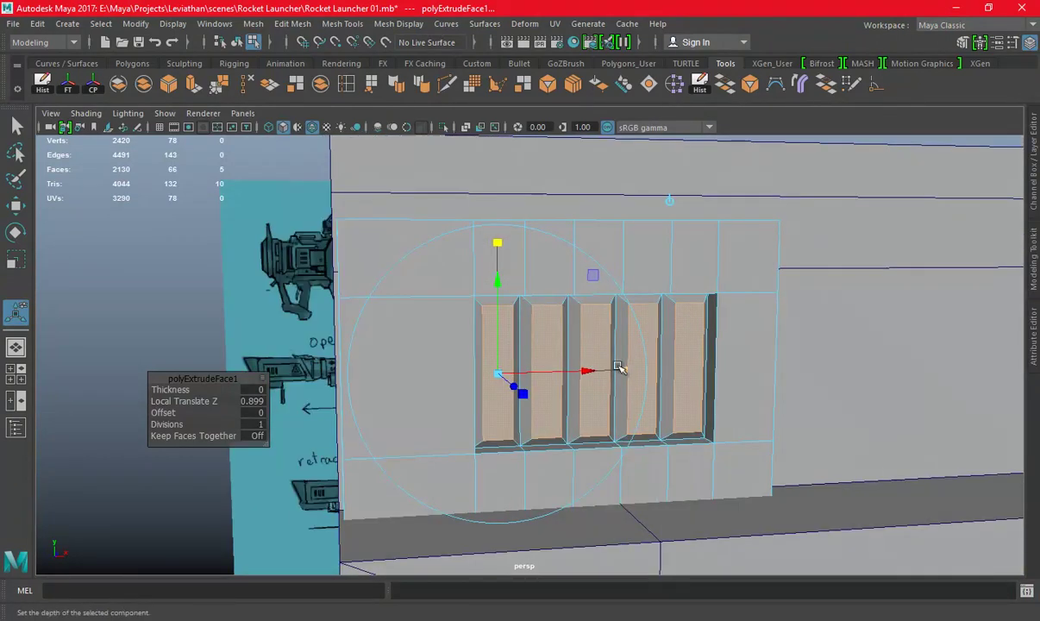
Isolate the side panel and view it straight on
{"action": "scroll", "coordinate": [629, 345], "scroll_direction": "down", "scroll_amount": 5}
{"action": "right_click_drag", "start_coordinate": [621, 220], "coordinate": [567, 297]}
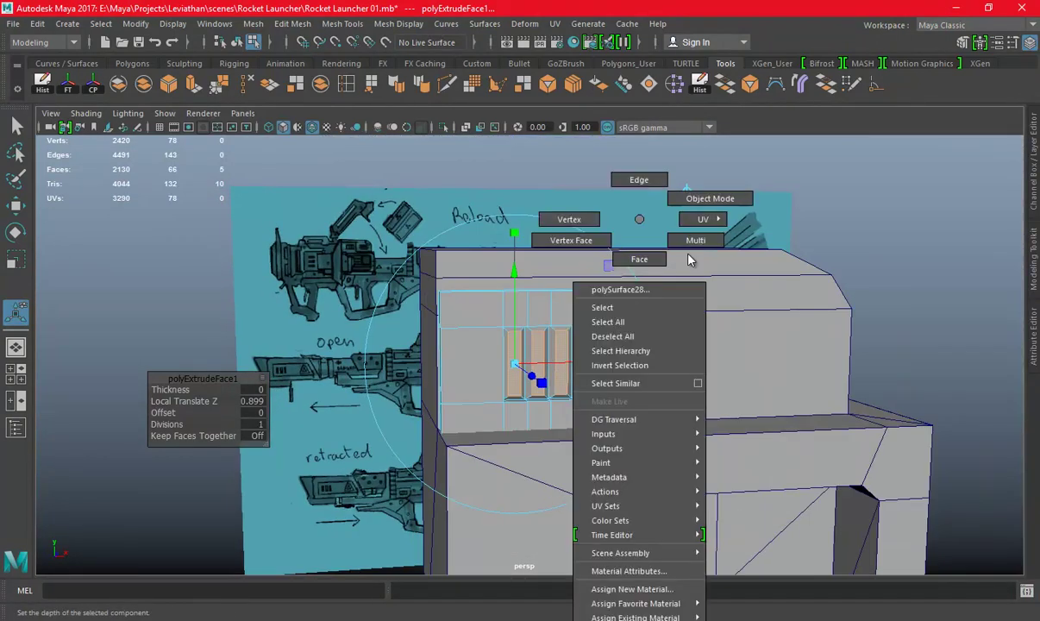
{"action": "left_click_drag", "start_coordinate": [566, 299], "coordinate": [650, 332], "text": "alt"}
{"action": "left_click", "coordinate": [561, 302]}
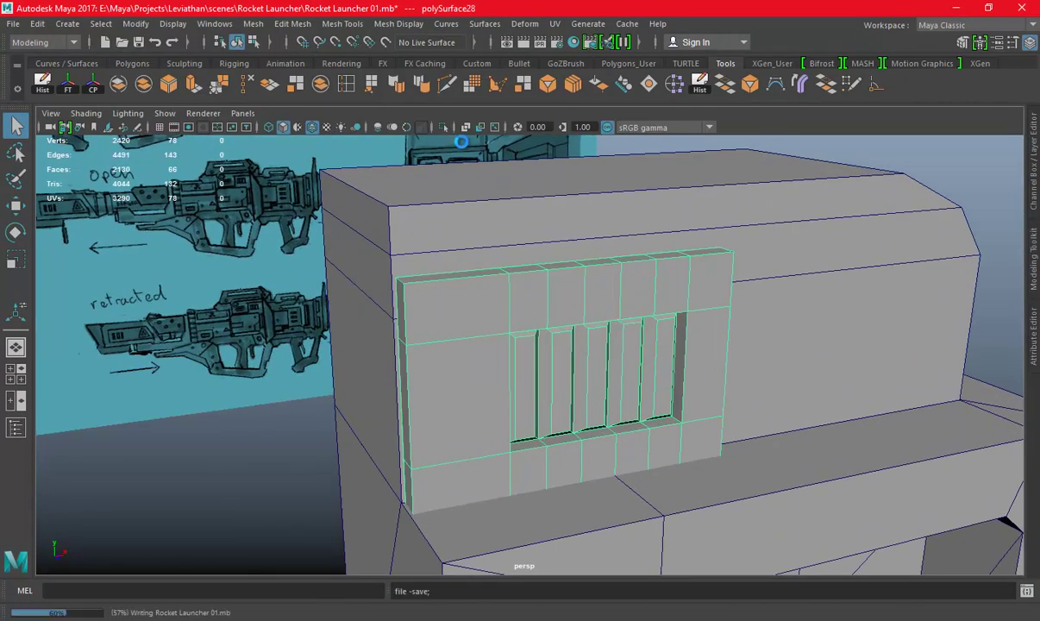
{"action": "key", "text": "ctrl+1"}
{"action": "mouse_move", "coordinate": [520, 179]}
{"action": "left_mouse_down", "text": "alt"}
{"action": "mouse_move", "coordinate": [906, 318]}
{"action": "mouse_move", "coordinate": [701, 318]}
{"action": "mouse_move", "coordinate": [628, 270]}
{"action": "left_mouse_up", "text": "alt"}
Multi-Cut a diagonal edge from the panel to the slot's corner
{"action": "key", "text": "ctrl+shift+x"}
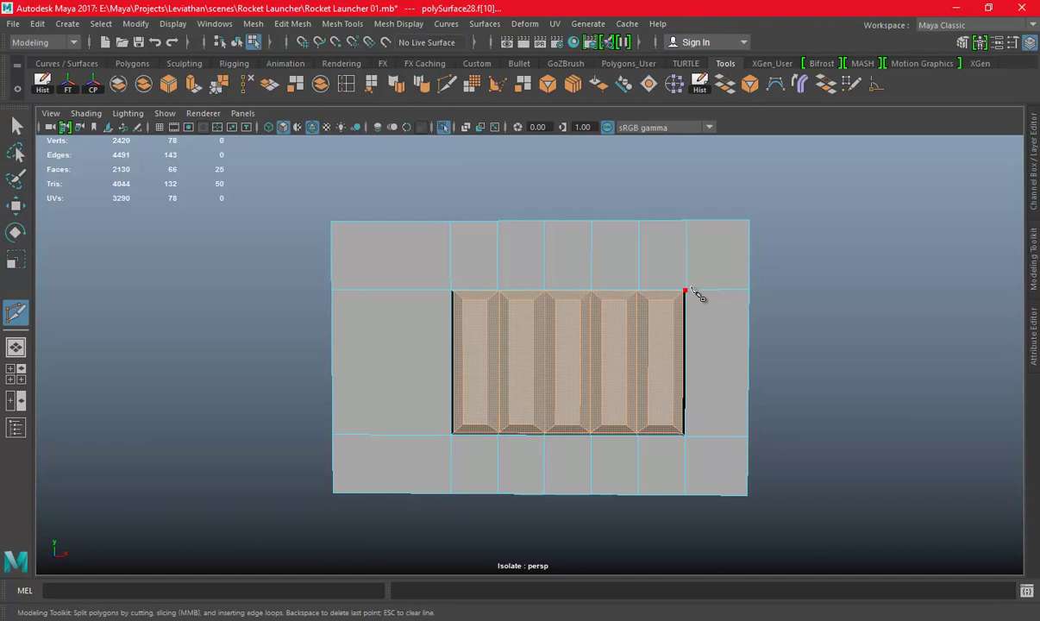
{"action": "left_click", "coordinate": [748, 221]}
{"action": "key", "text": "Return"}
{"action": "left_click", "coordinate": [450, 290]}
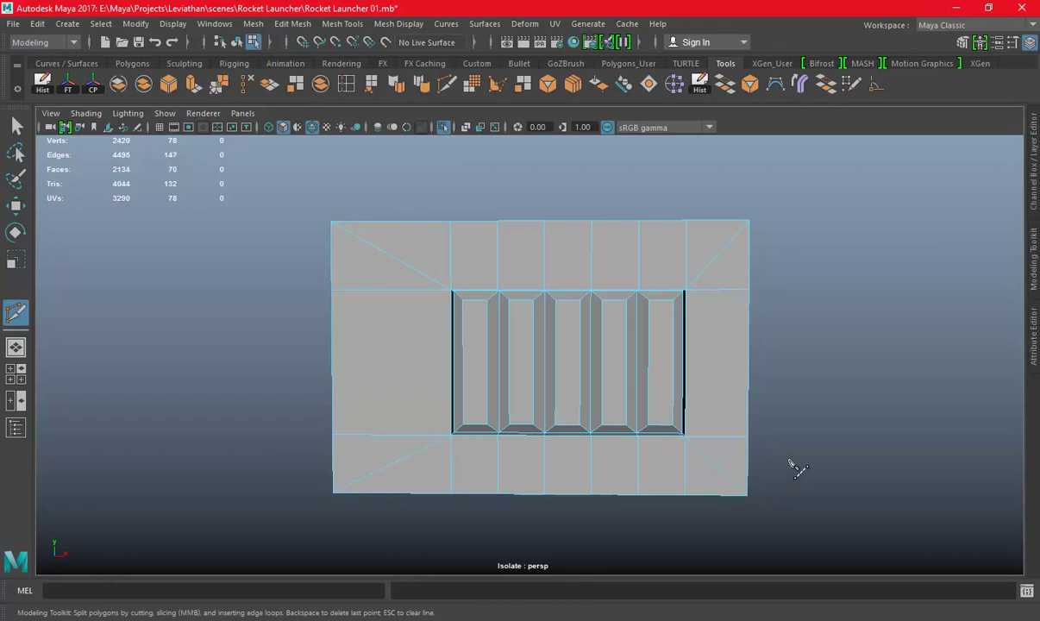
Select the edges beside the inset plate and delete them
{"action": "left_click_drag", "start_coordinate": [731, 410], "coordinate": [720, 372], "text": "alt"}
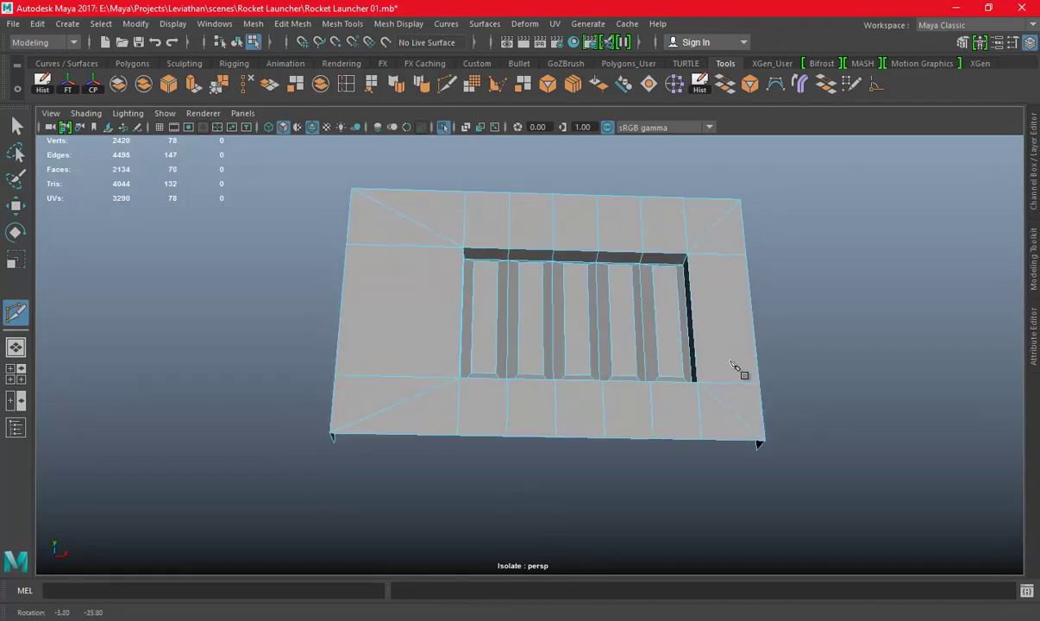
{"action": "key", "text": "w"}
{"action": "right_click_drag", "start_coordinate": [708, 317], "coordinate": [687, 315]}
{"action": "left_click", "coordinate": [698, 409]}
{"action": "left_click", "coordinate": [462, 414], "text": "shift"}
{"action": "left_click", "coordinate": [242, 90]}
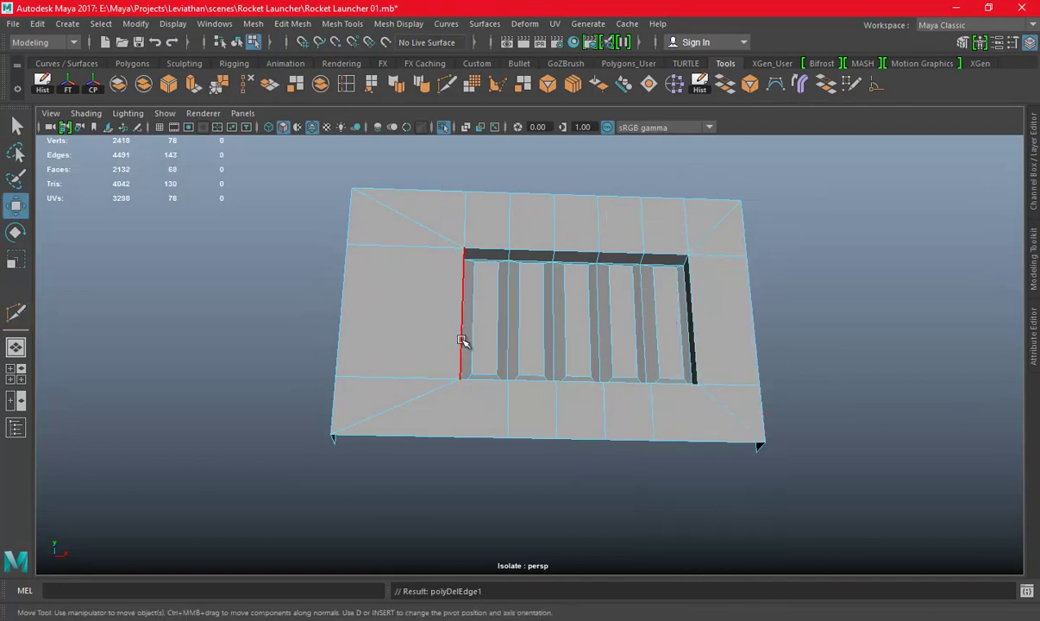
{"action": "left_click_drag", "start_coordinate": [464, 343], "coordinate": [464, 376], "text": "alt"}
{"action": "double_click", "coordinate": [463, 376]}
{"action": "key", "text": "Delete"}
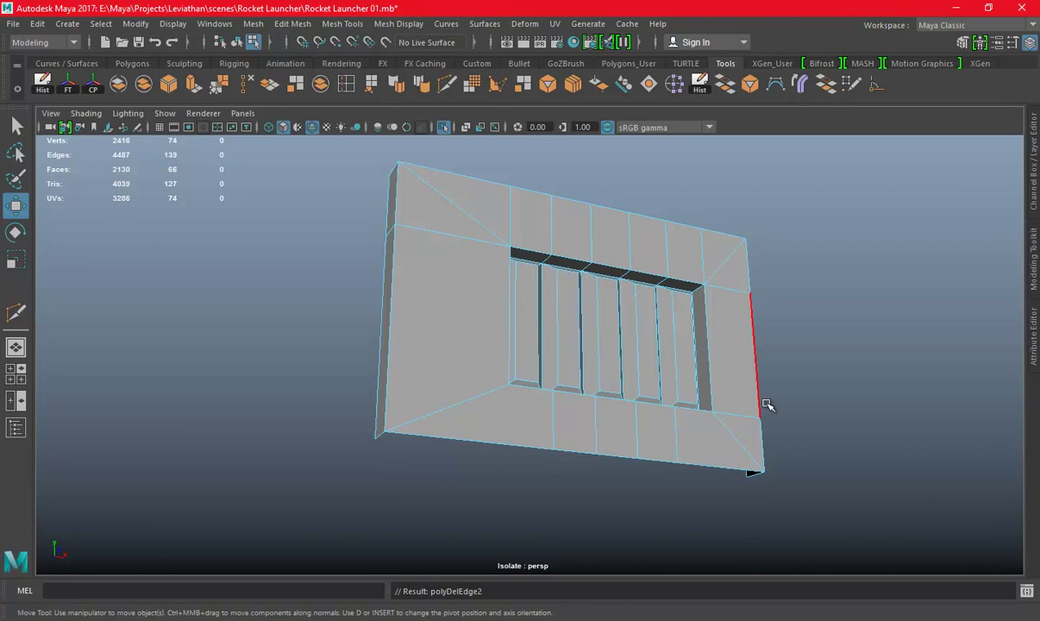
Delete another edge, plus a right-border edge and a left horizontal edge, from the panel frame
{"action": "left_click_drag", "start_coordinate": [766, 406], "coordinate": [681, 401], "text": "alt"}
{"action": "key", "text": "Delete"}
{"action": "mouse_move", "coordinate": [789, 364]}
{"action": "left_mouse_down", "text": "alt"}
{"action": "mouse_move", "coordinate": [648, 314]}
{"action": "mouse_move", "coordinate": [631, 347]}
{"action": "left_mouse_up", "text": "alt"}
{"action": "left_click", "coordinate": [631, 350]}
{"action": "key", "text": "Delete"}
{"action": "left_click", "coordinate": [370, 311]}
{"action": "key", "text": "Delete"}
{"action": "mouse_move", "coordinate": [584, 351]}
{"action": "left_mouse_down", "text": "alt"}
{"action": "mouse_move", "coordinate": [539, 287]}
{"action": "mouse_move", "coordinate": [550, 241]}
{"action": "mouse_move", "coordinate": [554, 323]}
{"action": "mouse_move", "coordinate": [567, 323]}
{"action": "mouse_move", "coordinate": [554, 322]}
{"action": "left_mouse_up", "text": "alt"}
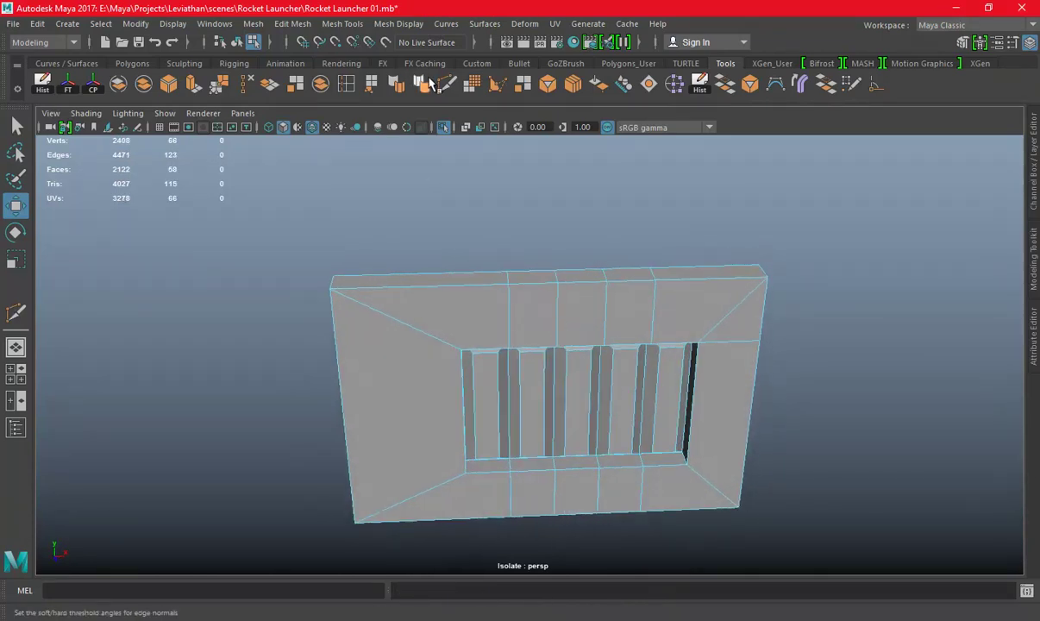
{"action": "left_click_drag", "start_coordinate": [708, 309], "coordinate": [655, 309], "text": "alt"}
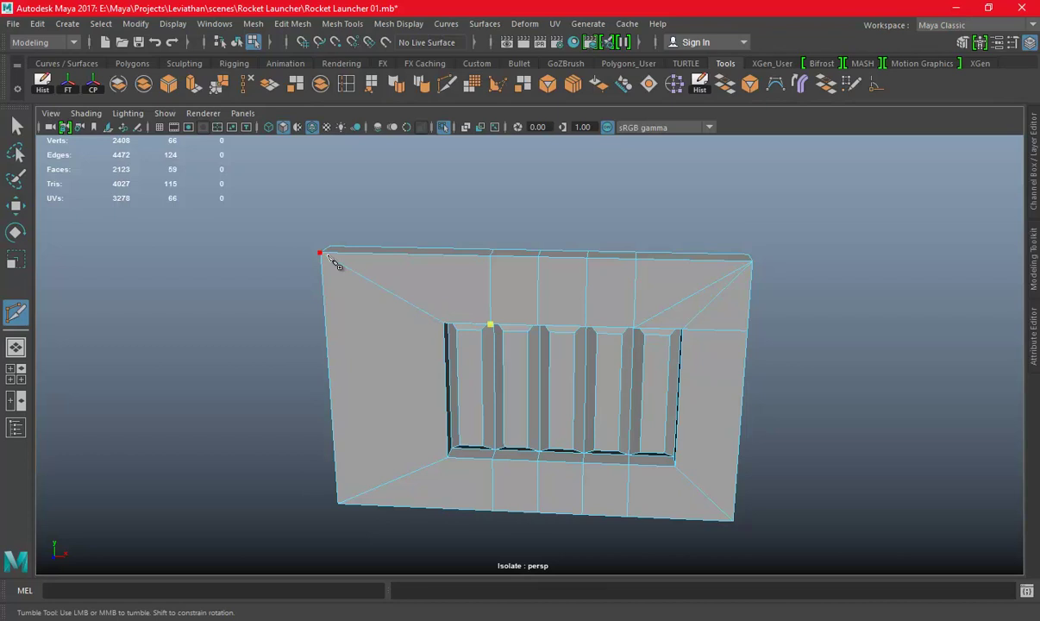
Delete the vertical border edges and a lower edge, then undo the deletion
{"action": "left_click_drag", "start_coordinate": [584, 316], "coordinate": [569, 272], "text": "alt"}
{"action": "key", "text": "w"}
{"action": "right_click_drag", "start_coordinate": [551, 215], "coordinate": [552, 177]}
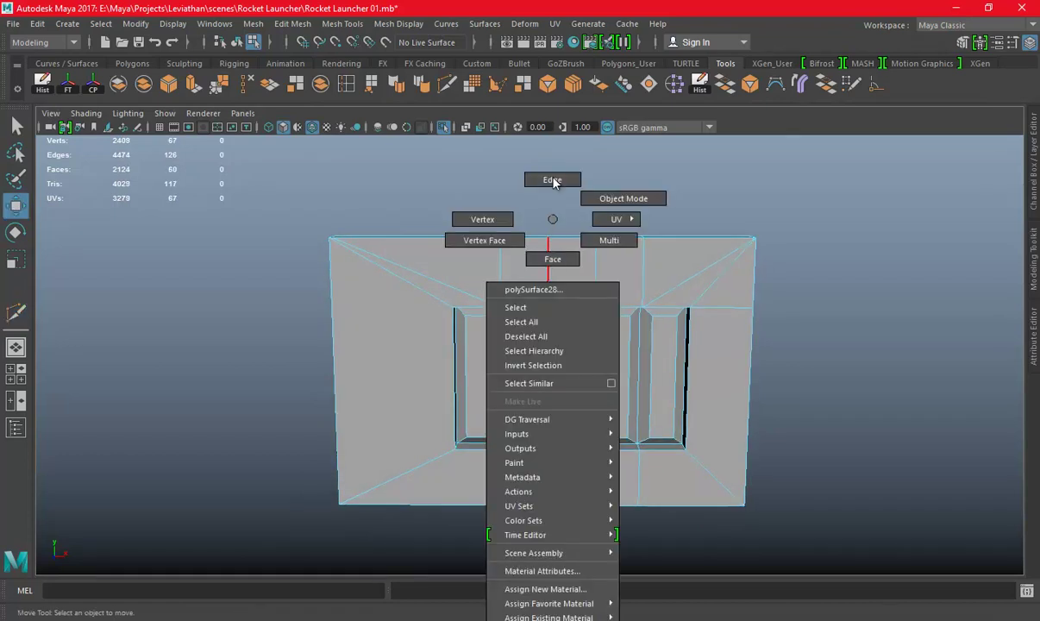
{"action": "left_click", "coordinate": [501, 259]}
{"action": "left_click", "coordinate": [550, 276], "text": "shift"}
{"action": "left_click", "coordinate": [594, 252], "text": "shift"}
{"action": "left_click", "coordinate": [642, 250], "text": "shift"}
{"action": "mouse_move", "coordinate": [645, 248]}
{"action": "left_mouse_down", "text": "alt"}
{"action": "mouse_move", "coordinate": [661, 349]}
{"action": "mouse_move", "coordinate": [660, 291]}
{"action": "left_mouse_up", "text": "alt"}
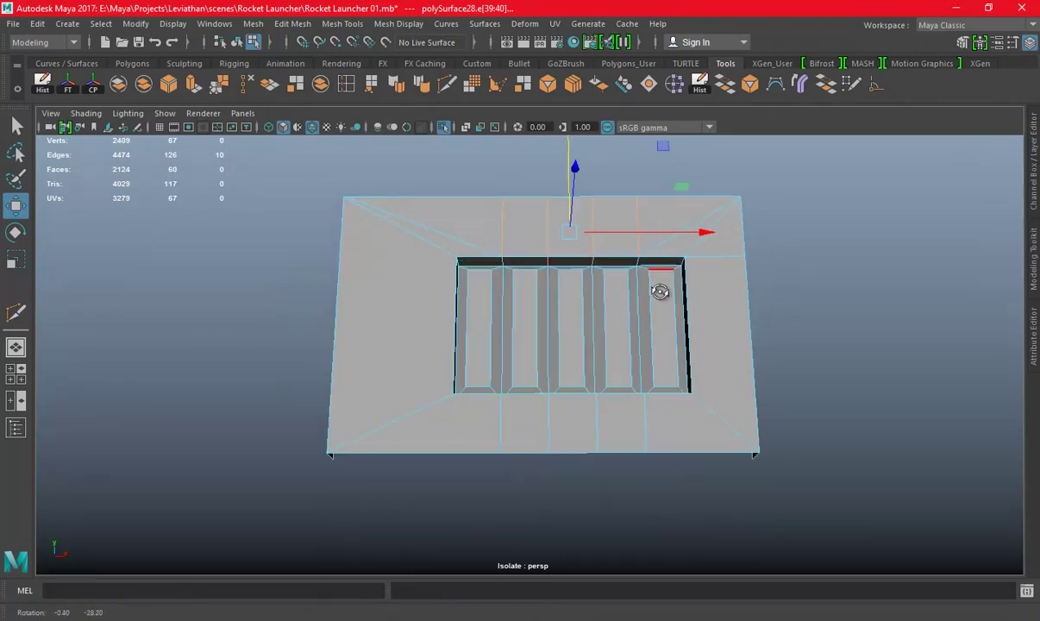
{"action": "left_click", "coordinate": [653, 414], "text": "shift"}
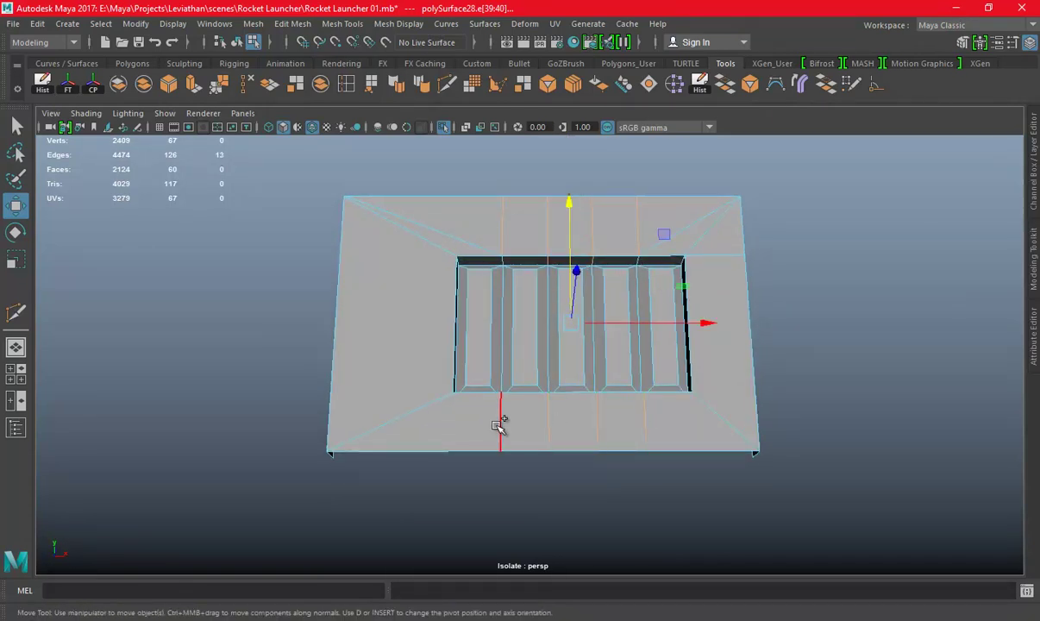
{"action": "key", "text": "Delete"}
{"action": "left_click_drag", "start_coordinate": [188, 144], "coordinate": [697, 367], "text": "alt"}
{"action": "mouse_move", "coordinate": [506, 297]}
{"action": "middle_mouse_down", "text": "alt"}
{"action": "mouse_move", "coordinate": [550, 241]}
{"action": "mouse_move", "coordinate": [543, 231]}
{"action": "middle_mouse_up", "text": "alt"}
{"action": "left_click", "coordinate": [444, 88]}
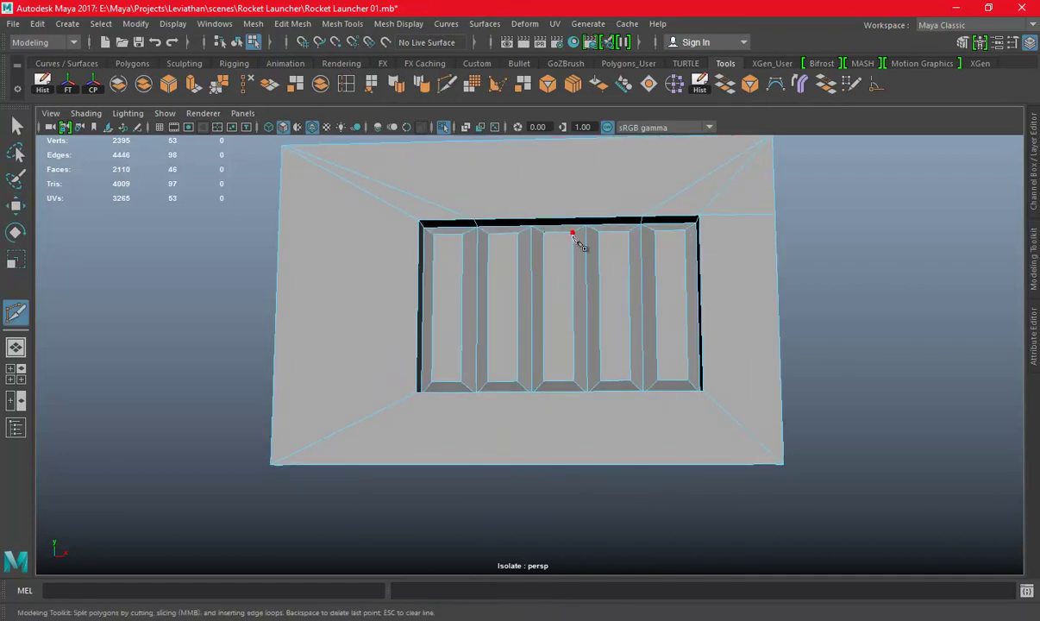
{"action": "mouse_move", "coordinate": [536, 217]}
{"action": "left_mouse_down", "text": "alt"}
{"action": "mouse_move", "coordinate": [746, 259]}
{"action": "mouse_move", "coordinate": [655, 213]}
{"action": "left_mouse_up", "text": "alt"}
{"action": "key", "text": "ctrl+z"}
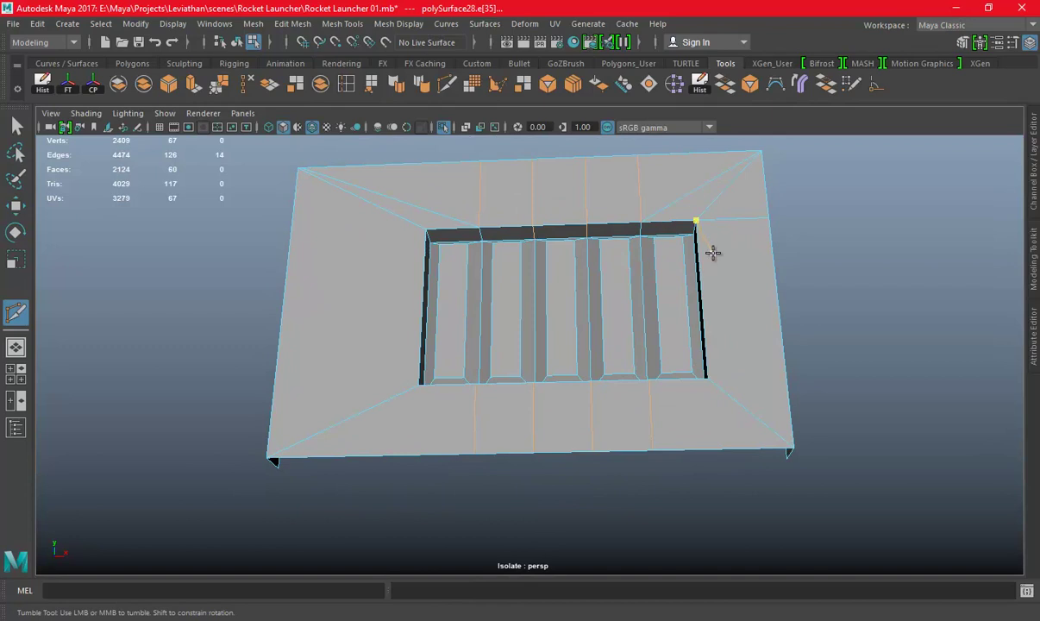
Select the top and bottom border edges again and delete them
{"action": "right_click_drag", "start_coordinate": [601, 251], "coordinate": [566, 252], "text": "alt"}
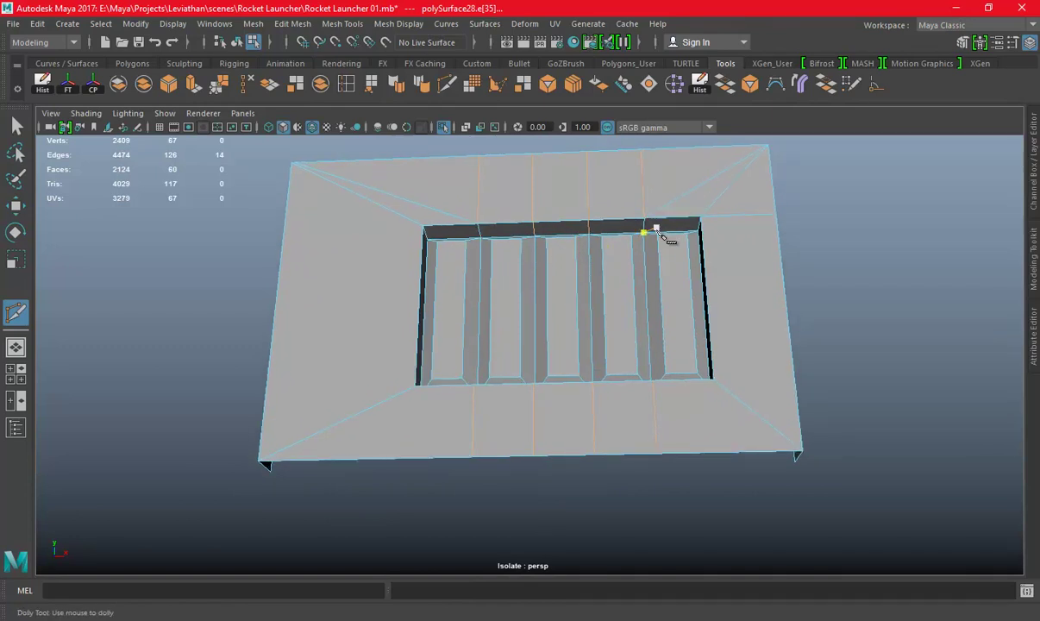
{"action": "key", "text": "w"}
{"action": "right_click", "coordinate": [575, 209]}
{"action": "left_click", "coordinate": [638, 170]}
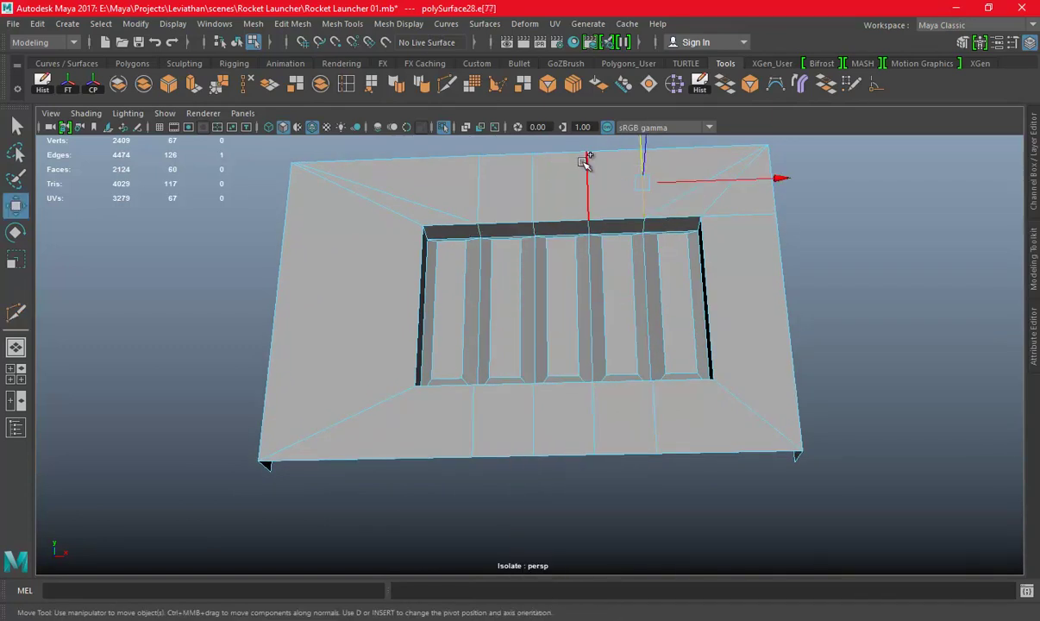
{"action": "left_click", "coordinate": [405, 158], "text": "shift"}
{"action": "left_click", "coordinate": [245, 79]}
{"action": "left_click", "coordinate": [497, 382]}
{"action": "left_click", "coordinate": [533, 403], "text": "shift"}
{"action": "left_click", "coordinate": [593, 398], "text": "shift"}
{"action": "left_click", "coordinate": [653, 395], "text": "shift"}
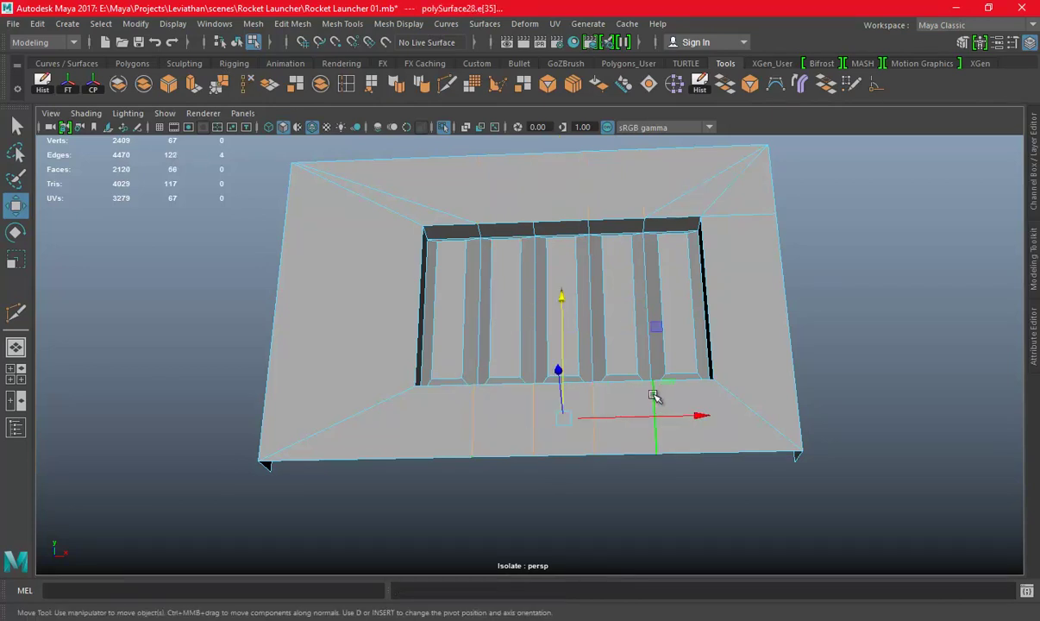
{"action": "key", "text": "Delete"}
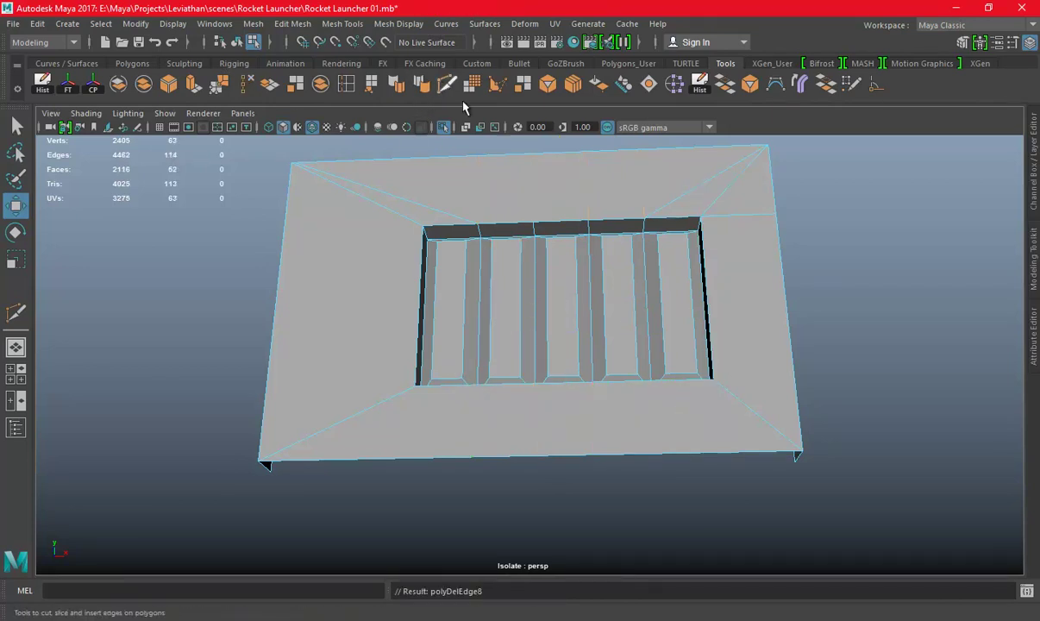
With Multi-Cut, place two cut points on the inset's bottom edge
{"action": "left_click", "coordinate": [445, 83]}
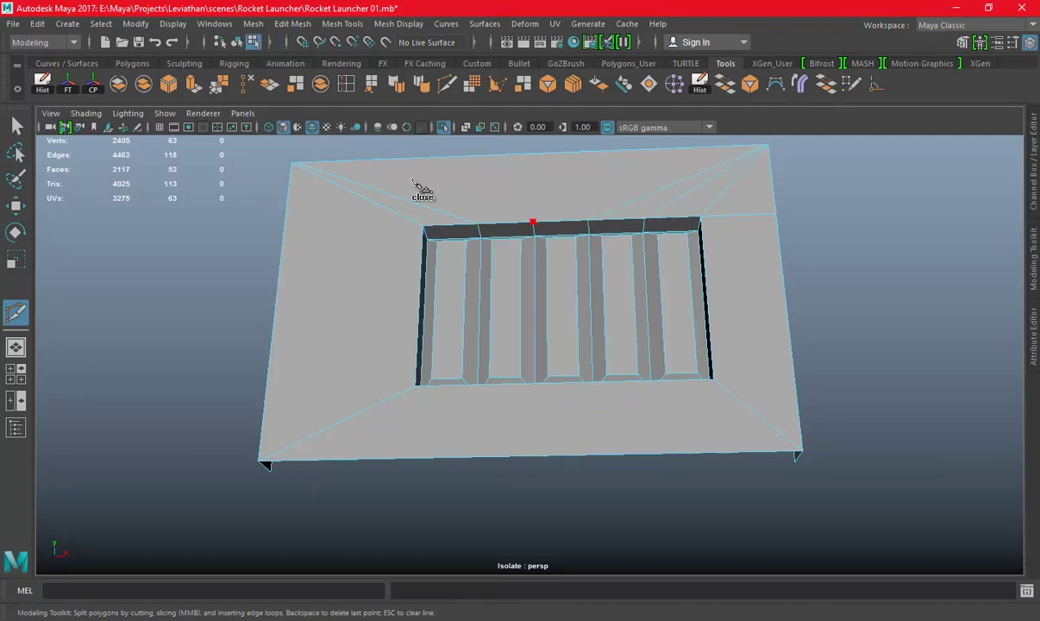
{"action": "left_click", "coordinate": [473, 384]}
{"action": "left_click", "coordinate": [761, 451]}
Return to Object Mode, turn off Isolate Select, and select the panel in the full launcher
{"action": "left_click_drag", "start_coordinate": [797, 395], "coordinate": [592, 324], "text": "alt"}
{"action": "key", "text": "w"}
{"action": "right_click_drag", "start_coordinate": [585, 217], "coordinate": [642, 198]}
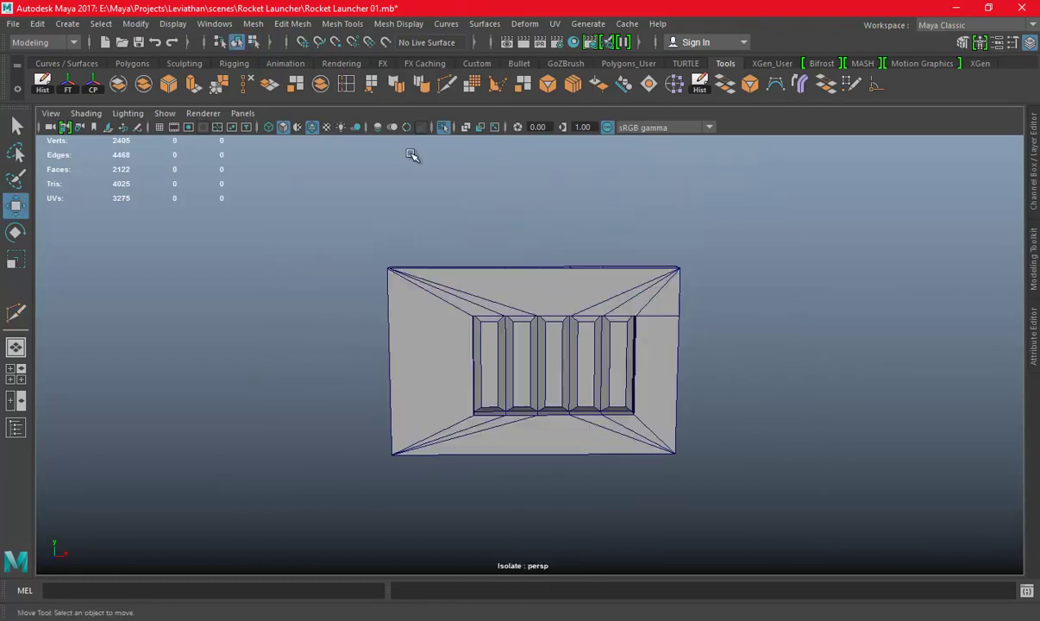
{"action": "left_click", "coordinate": [447, 131]}
{"action": "mouse_move", "coordinate": [510, 225]}
{"action": "left_mouse_down", "text": "alt"}
{"action": "mouse_move", "coordinate": [493, 235]}
{"action": "mouse_move", "coordinate": [509, 299]}
{"action": "mouse_move", "coordinate": [645, 297]}
{"action": "mouse_move", "coordinate": [627, 337]}
{"action": "mouse_move", "coordinate": [668, 328]}
{"action": "mouse_move", "coordinate": [668, 304]}
{"action": "left_mouse_up", "text": "alt"}
{"action": "mouse_move", "coordinate": [669, 305]}
{"action": "right_mouse_down", "text": "alt"}
{"action": "mouse_move", "coordinate": [549, 343]}
{"action": "mouse_move", "coordinate": [654, 272]}
{"action": "right_mouse_up", "text": "alt"}
{"action": "left_click", "coordinate": [621, 285]}
Box-select the panel's vertices in the top view and shift them along X
{"action": "key", "text": "space"}
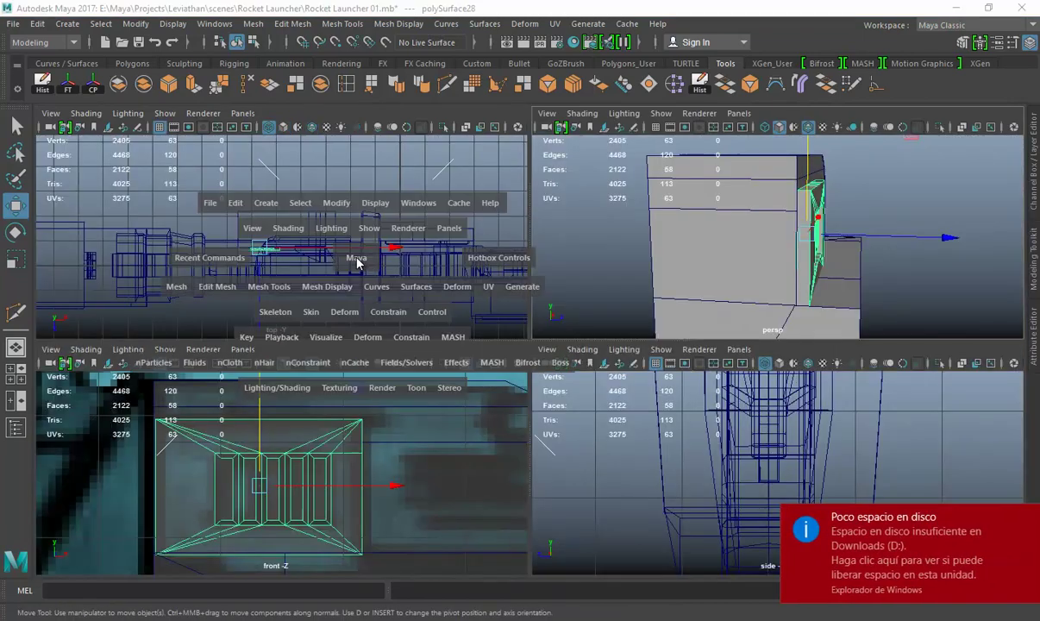
{"action": "key", "text": "space"}
{"action": "right_click_drag", "start_coordinate": [592, 218], "coordinate": [530, 219]}
{"action": "scroll", "coordinate": [375, 323], "scroll_direction": "up", "scroll_amount": 3}
{"action": "left_click_drag", "start_coordinate": [221, 332], "coordinate": [642, 417]}
{"action": "key", "text": "space"}
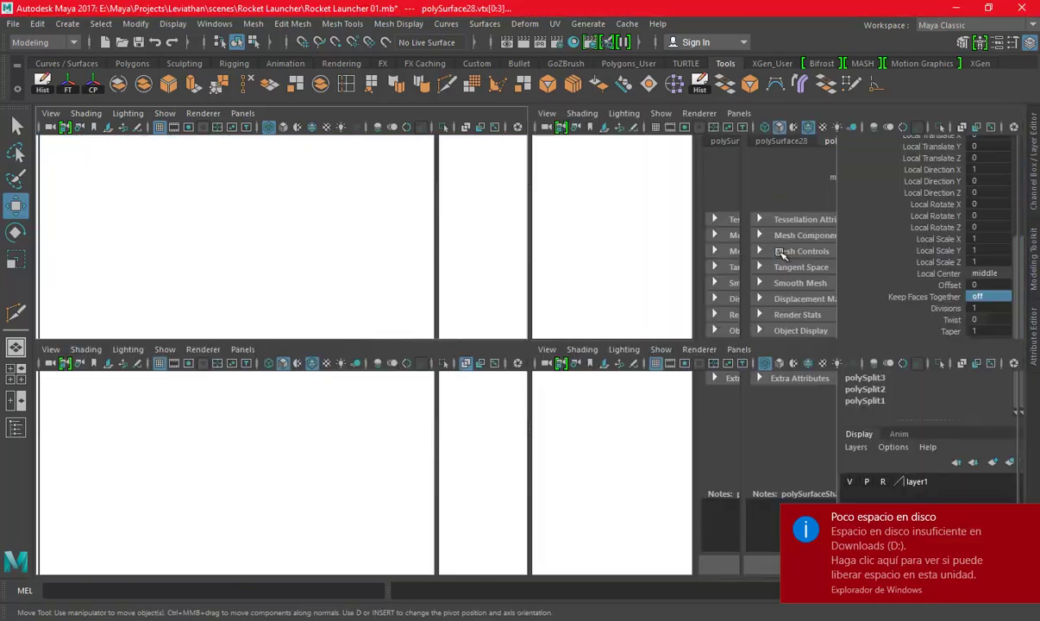
{"action": "key", "text": "space"}
{"action": "left_click_drag", "start_coordinate": [694, 362], "coordinate": [713, 364]}
{"action": "right_click_drag", "start_coordinate": [615, 225], "coordinate": [747, 155]}
{"action": "mouse_move", "coordinate": [840, 283]}
{"action": "left_mouse_down", "text": "alt"}
{"action": "mouse_move", "coordinate": [340, 213]}
{"action": "mouse_move", "coordinate": [668, 295]}
{"action": "mouse_move", "coordinate": [765, 355]}
{"action": "mouse_move", "coordinate": [511, 281]}
{"action": "left_mouse_up", "text": "alt"}
{"action": "key", "text": "space"}
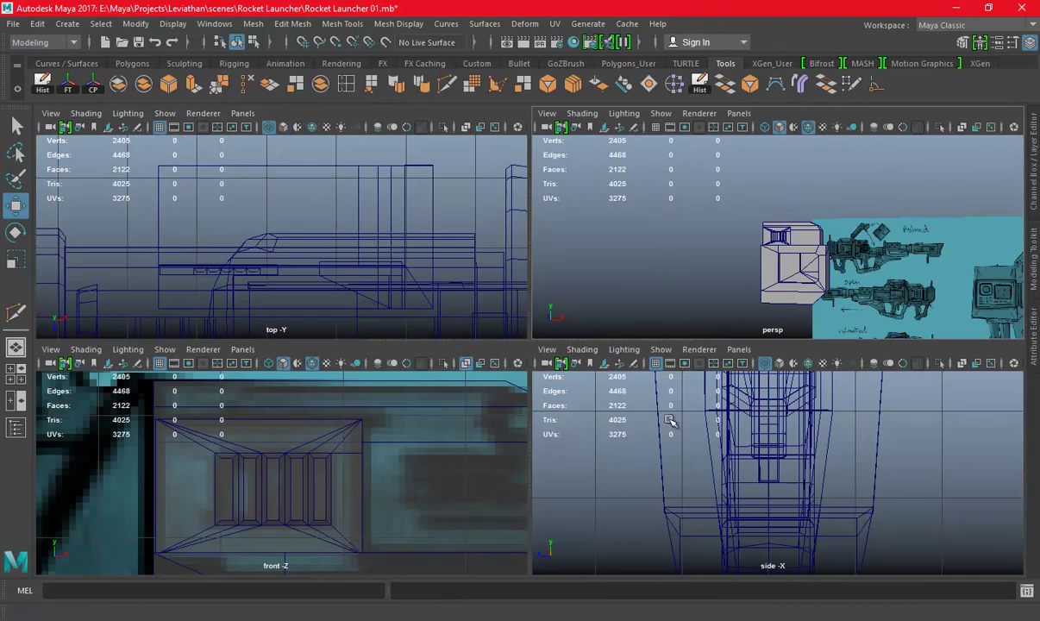
Pan and zoom the front view across the reference sheet, then save the scene
{"action": "key", "text": "space"}
{"action": "scroll", "coordinate": [552, 385], "scroll_direction": "down", "scroll_amount": 5}
{"action": "middle_click_drag", "start_coordinate": [448, 155], "coordinate": [627, 347], "text": "alt"}
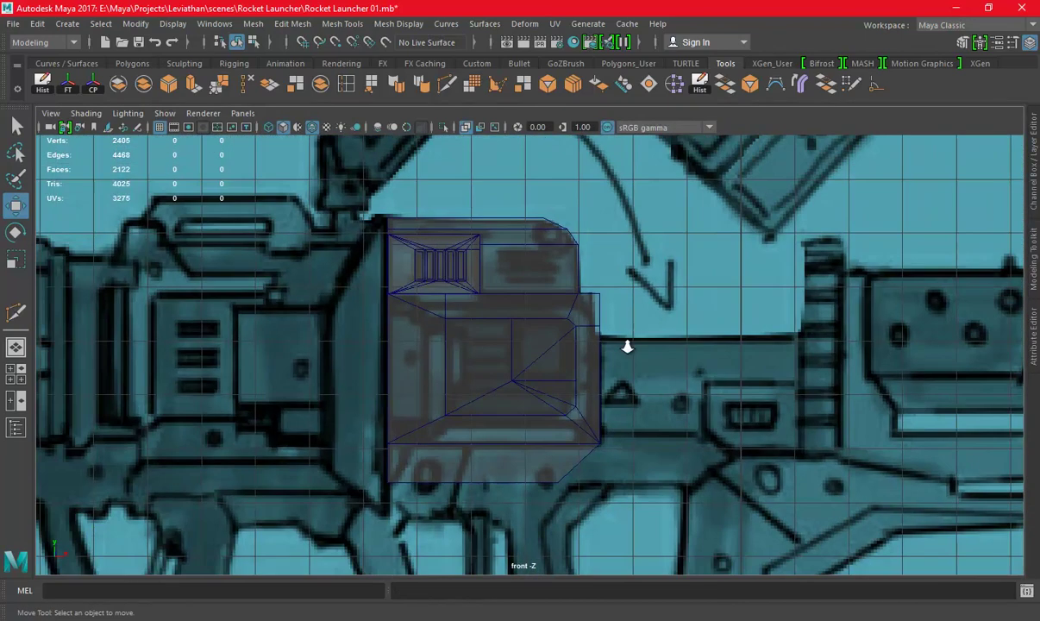
{"action": "scroll", "coordinate": [627, 347], "scroll_direction": "down", "scroll_amount": 2}
{"action": "scroll", "coordinate": [665, 297], "scroll_direction": "down", "scroll_amount": 2}
{"action": "scroll", "coordinate": [666, 297], "scroll_direction": "down", "scroll_amount": 2}
{"action": "scroll", "coordinate": [539, 284], "scroll_direction": "down", "scroll_amount": 2}
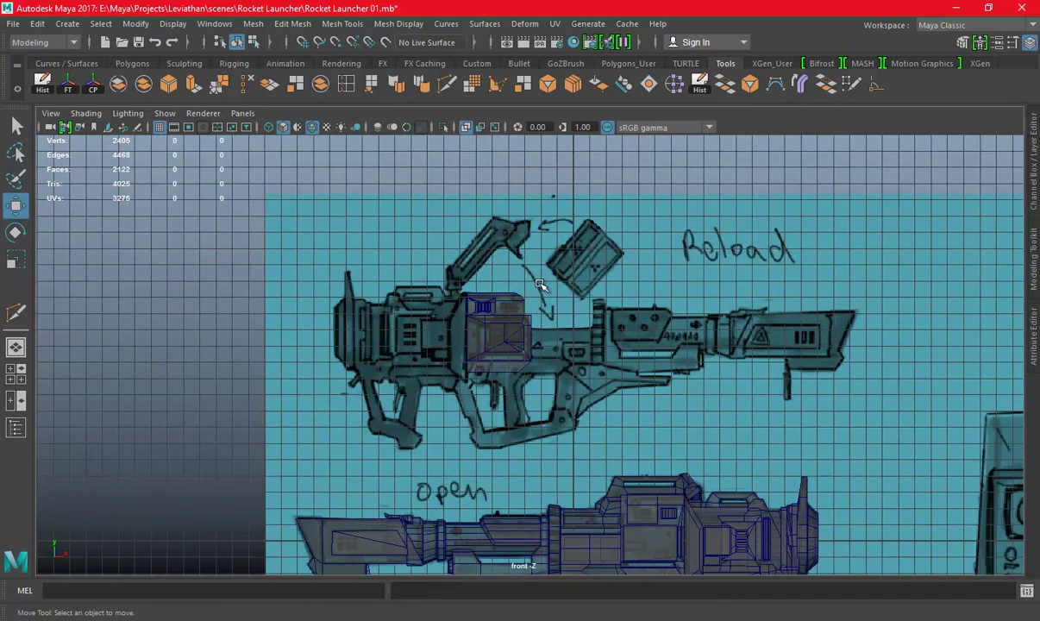
{"action": "scroll", "coordinate": [539, 285], "scroll_direction": "down", "scroll_amount": 3}
{"action": "middle_click_drag", "start_coordinate": [712, 343], "coordinate": [599, 308], "text": "alt"}
{"action": "scroll", "coordinate": [631, 353], "scroll_direction": "up", "scroll_amount": 1}
{"action": "middle_click_drag", "start_coordinate": [631, 353], "coordinate": [538, 273], "text": "alt"}
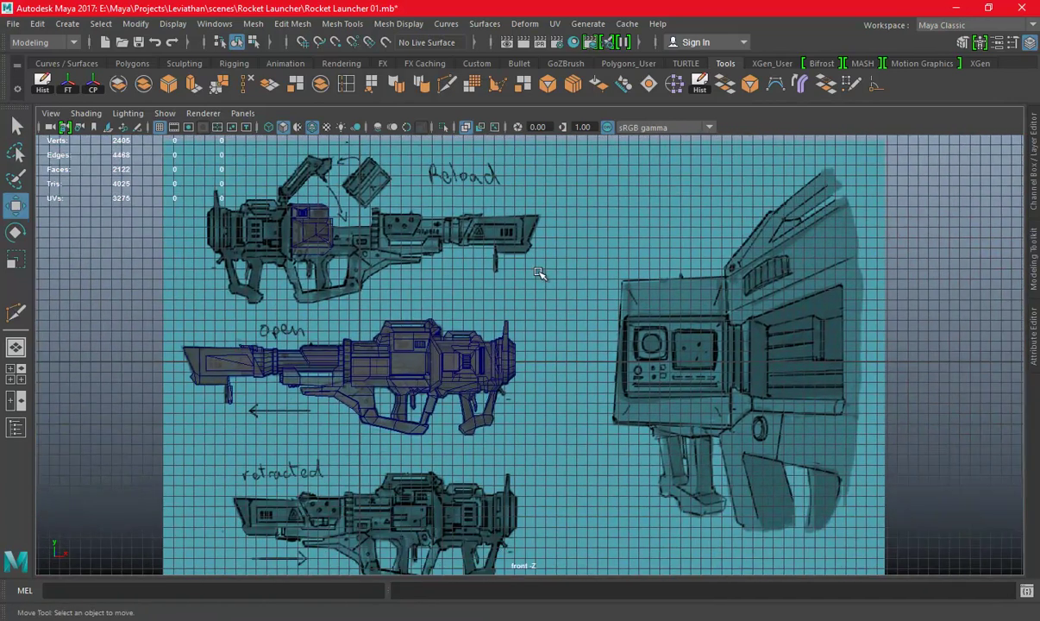
{"action": "scroll", "coordinate": [539, 274], "scroll_direction": "up", "scroll_amount": 1}
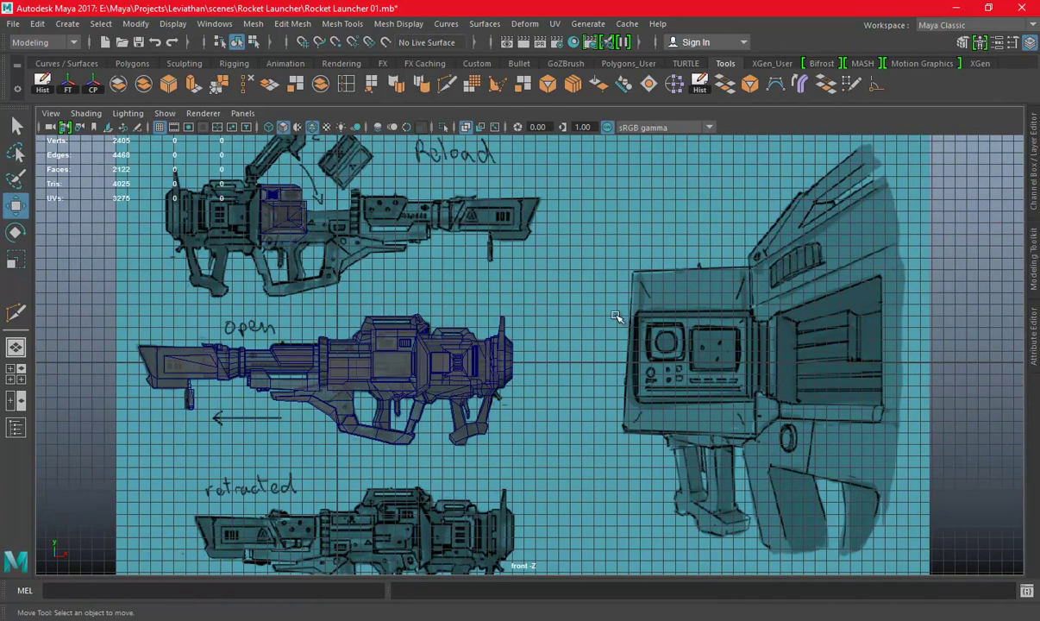
{"action": "middle_click_drag", "start_coordinate": [486, 306], "coordinate": [420, 289], "text": "alt"}
{"action": "scroll", "coordinate": [420, 289], "scroll_direction": "up", "scroll_amount": 1}
{"action": "scroll", "coordinate": [638, 362], "scroll_direction": "up", "scroll_amount": 1}
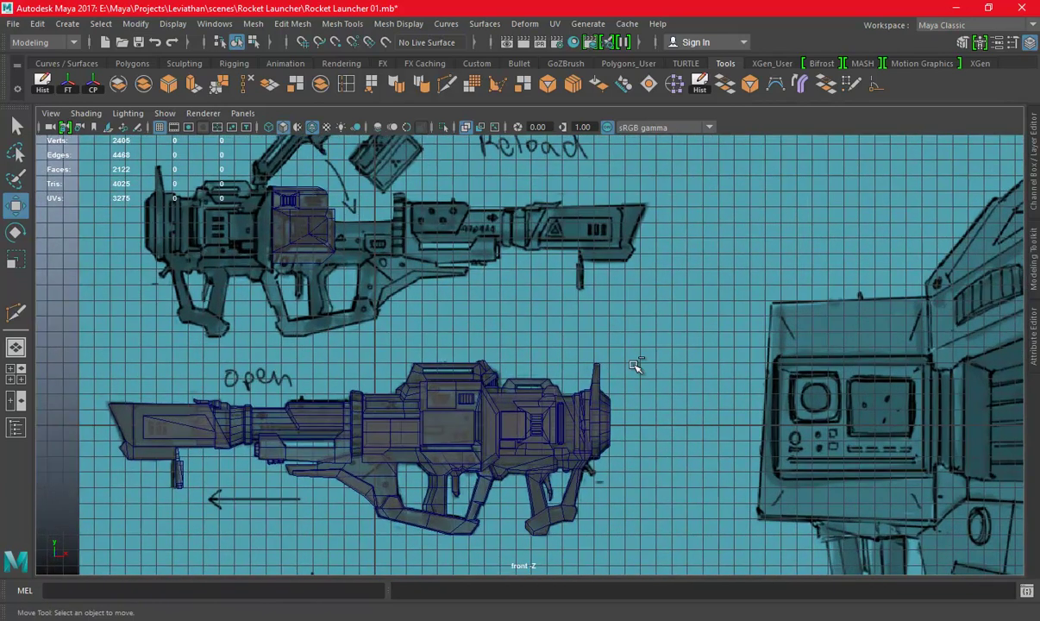
{"action": "key", "text": "ctrl+s"}
{"action": "key", "text": "space"}
{"action": "key", "text": "space"}
Orbit around the launcher, select the top reload block, and save the scene
{"action": "left_click_drag", "start_coordinate": [735, 234], "coordinate": [474, 179], "text": "alt"}
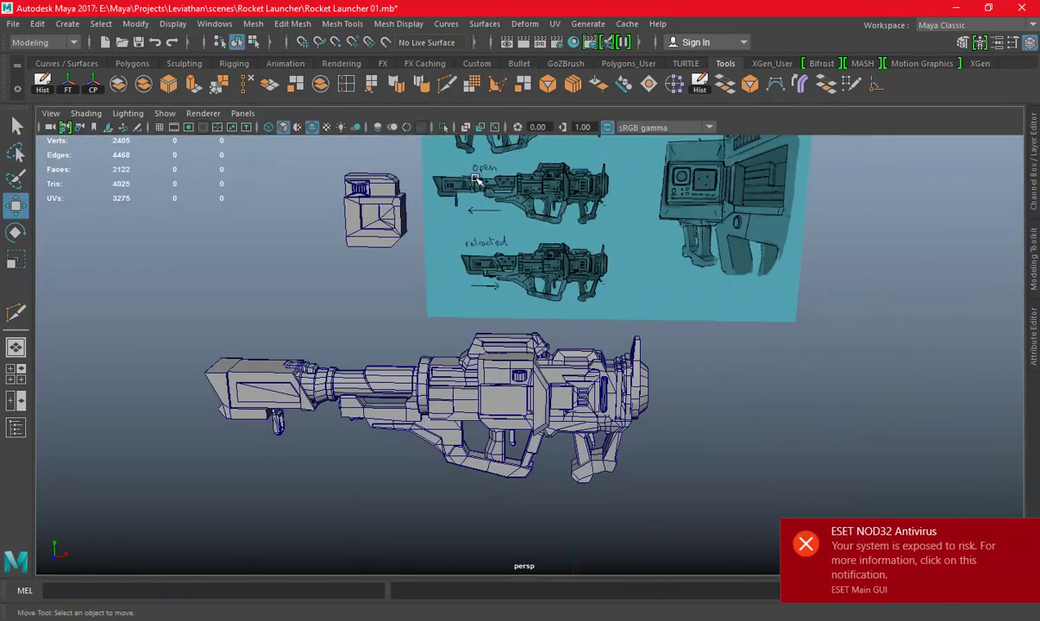
{"action": "mouse_move", "coordinate": [690, 328]}
{"action": "left_mouse_down", "text": "alt"}
{"action": "mouse_move", "coordinate": [541, 308]}
{"action": "mouse_move", "coordinate": [486, 357]}
{"action": "mouse_move", "coordinate": [1006, 366]}
{"action": "mouse_move", "coordinate": [804, 307]}
{"action": "mouse_move", "coordinate": [1033, 332]}
{"action": "mouse_move", "coordinate": [681, 325]}
{"action": "mouse_move", "coordinate": [215, 345]}
{"action": "left_mouse_up", "text": "alt"}
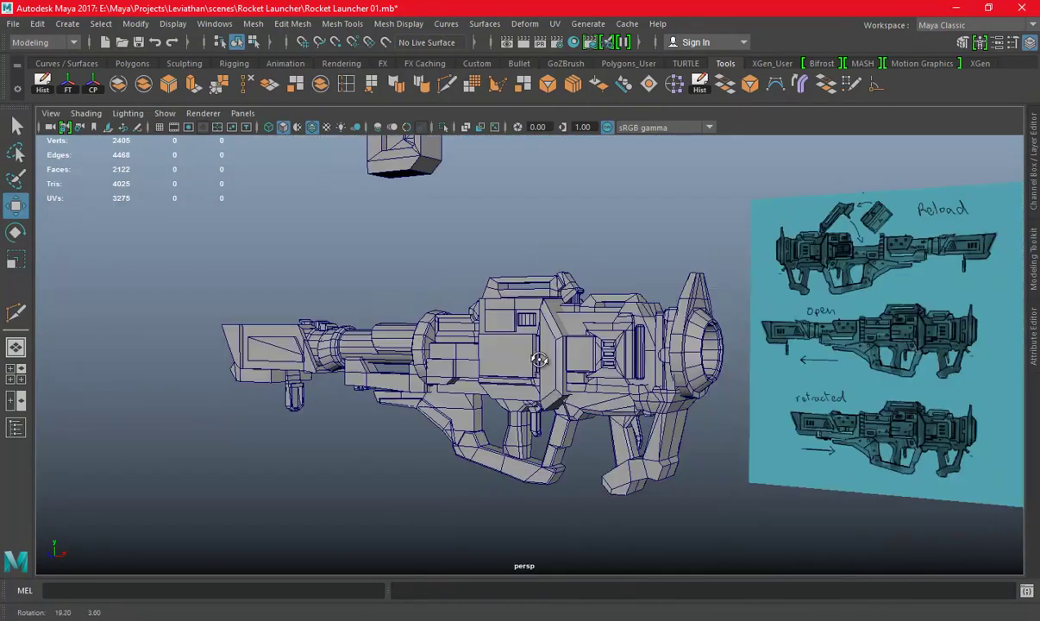
{"action": "key", "text": "ctrl+s"}
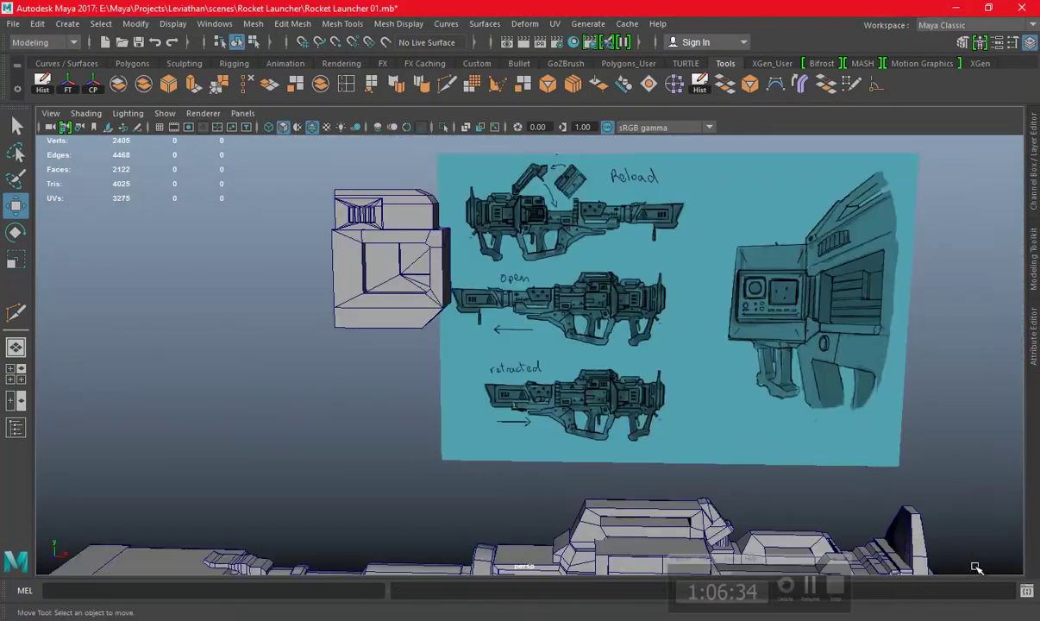
{"action": "mouse_move", "coordinate": [476, 411]}
{"action": "left_mouse_down", "text": "alt"}
{"action": "mouse_move", "coordinate": [490, 319]}
{"action": "mouse_move", "coordinate": [573, 318]}
{"action": "mouse_move", "coordinate": [516, 342]}
{"action": "mouse_move", "coordinate": [541, 324]}
{"action": "left_mouse_up", "text": "alt"}
{"action": "left_click", "coordinate": [490, 319]}
{"action": "key", "text": "ctrl+s"}
{"action": "key", "text": "space"}
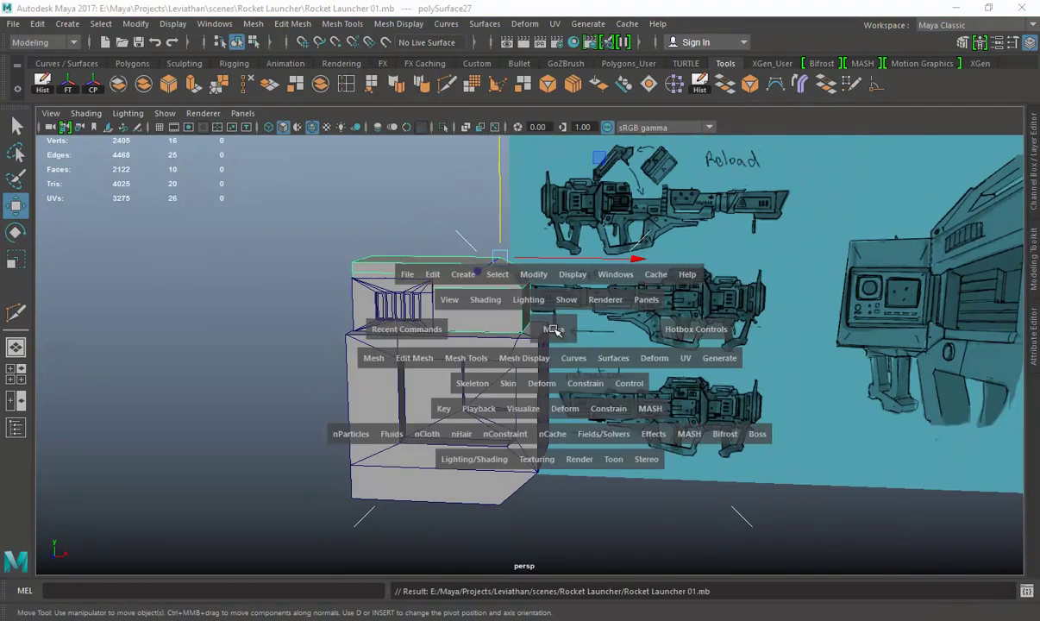
{"action": "key", "text": "space"}
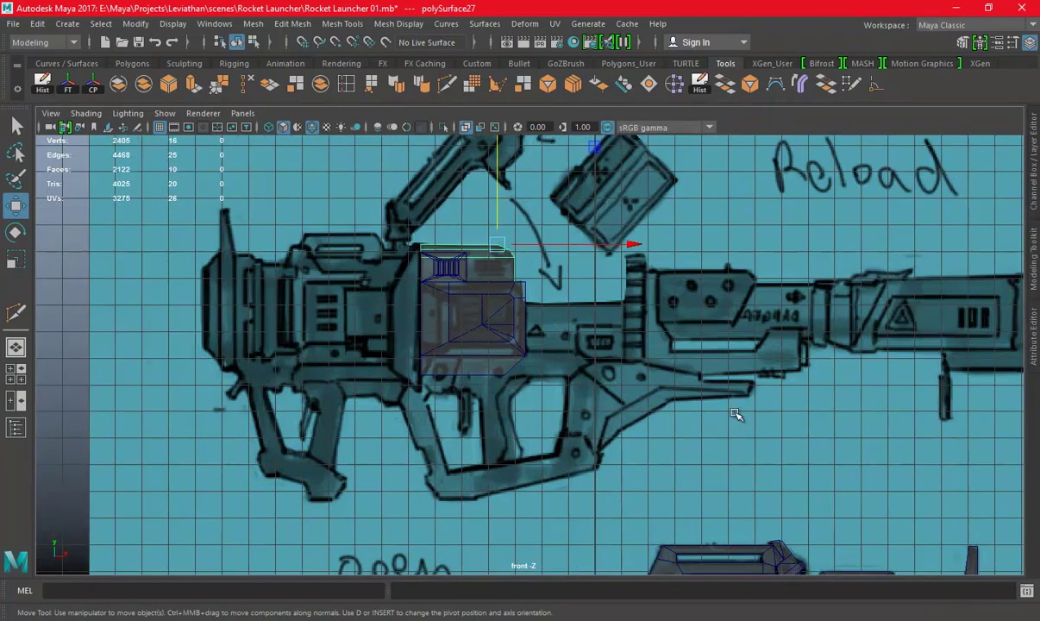
{"action": "left_click", "coordinate": [736, 413]}
Pan and zoom the front view onto the Reload launcher sketch
{"action": "scroll", "coordinate": [617, 376], "scroll_direction": "up", "scroll_amount": 3}
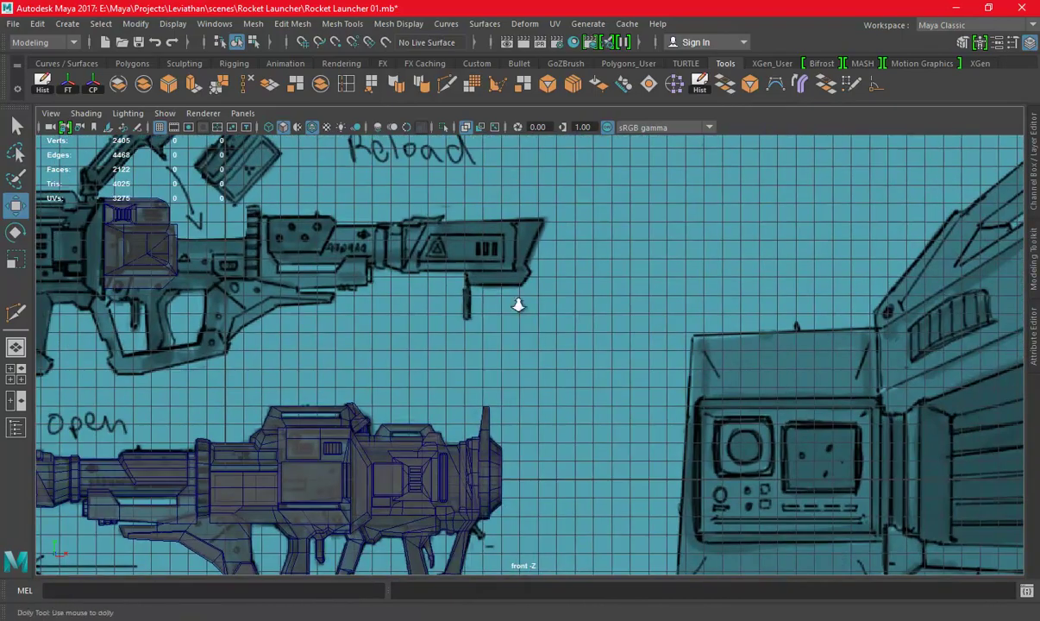
{"action": "scroll", "coordinate": [543, 360], "scroll_direction": "up", "scroll_amount": 2}
{"action": "scroll", "coordinate": [574, 324], "scroll_direction": "up", "scroll_amount": 3}
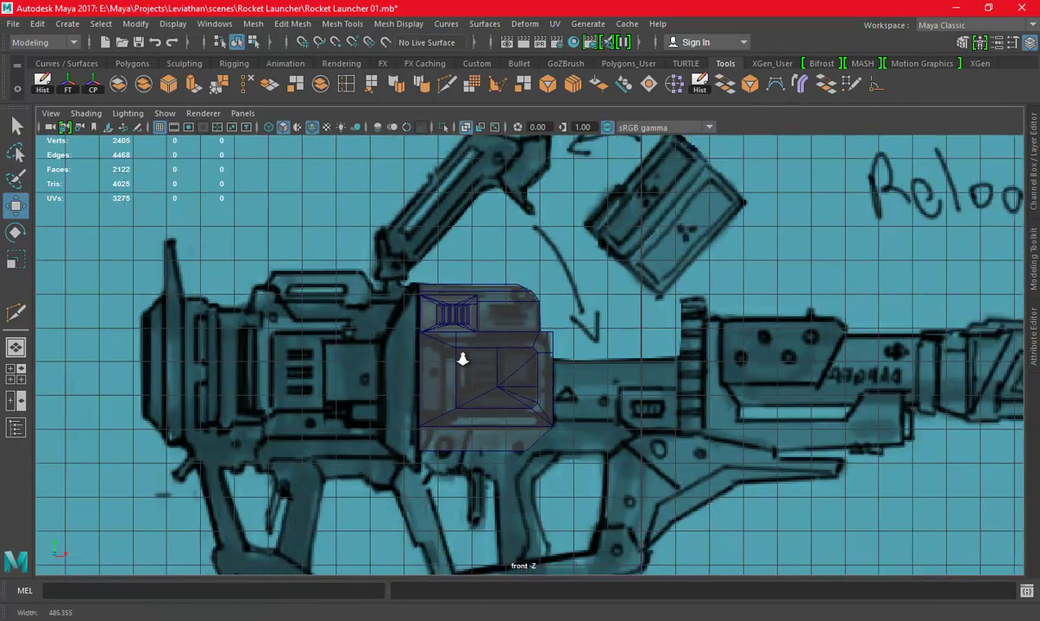
{"action": "scroll", "coordinate": [462, 359], "scroll_direction": "down", "scroll_amount": 3}
{"action": "middle_click_drag", "start_coordinate": [689, 360], "coordinate": [452, 225], "text": "alt"}
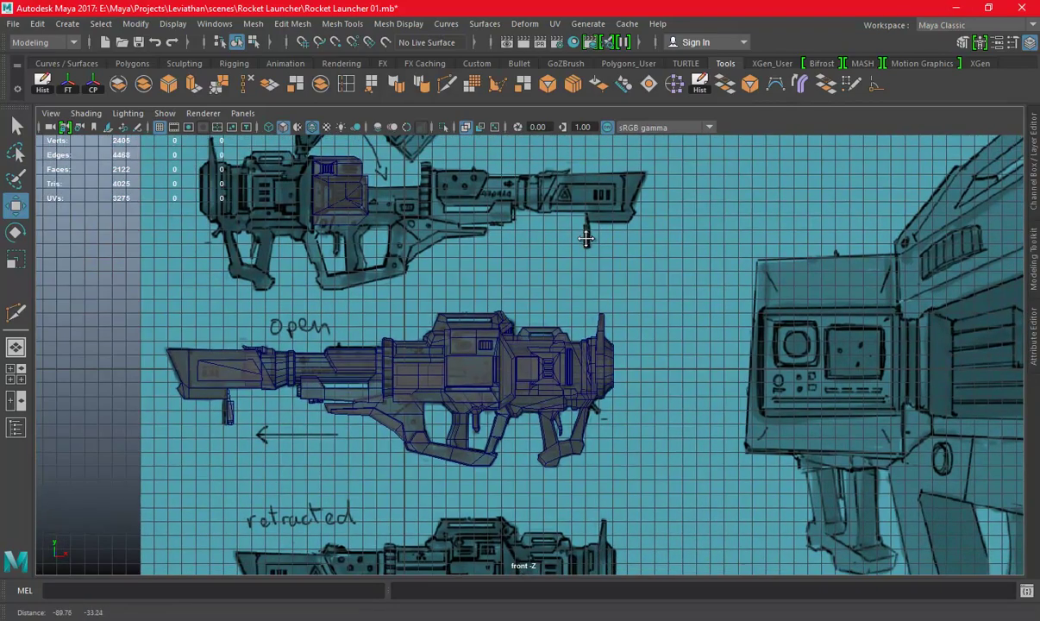
{"action": "mouse_move", "coordinate": [507, 266]}
{"action": "middle_mouse_down", "text": "alt"}
{"action": "mouse_move", "coordinate": [598, 395]}
{"action": "mouse_move", "coordinate": [530, 239]}
{"action": "middle_mouse_up", "text": "alt"}
{"action": "scroll", "coordinate": [570, 417], "scroll_direction": "up", "scroll_amount": 4}
{"action": "scroll", "coordinate": [570, 418], "scroll_direction": "down", "scroll_amount": 1}
{"action": "scroll", "coordinate": [754, 343], "scroll_direction": "down", "scroll_amount": 3}
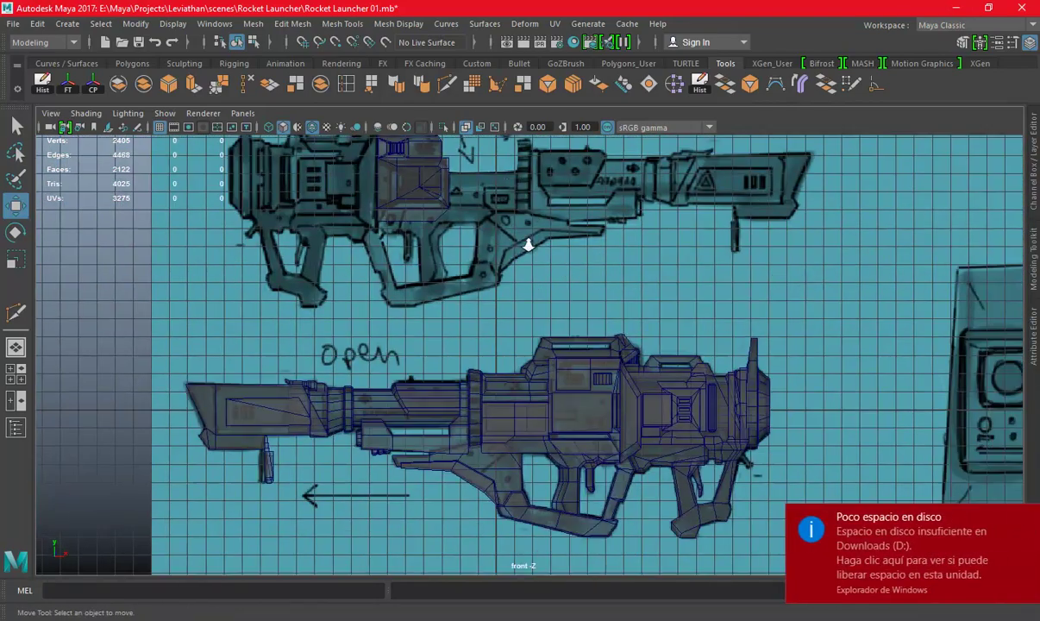
{"action": "scroll", "coordinate": [593, 420], "scroll_direction": "up", "scroll_amount": 2}
Dismiss the low disk space notice and move the box onto the Reload sketch's housing panel
{"action": "left_click", "coordinate": [1029, 517]}
{"action": "mouse_move", "coordinate": [570, 417]}
{"action": "left_mouse_down"}
{"action": "mouse_move", "coordinate": [552, 367]}
{"action": "mouse_move", "coordinate": [390, 216]}
{"action": "left_mouse_up"}
{"action": "mouse_move", "coordinate": [390, 216]}
{"action": "middle_mouse_down", "text": "alt"}
{"action": "mouse_move", "coordinate": [471, 360]}
{"action": "mouse_move", "coordinate": [464, 386]}
{"action": "middle_mouse_up", "text": "alt"}
{"action": "scroll", "coordinate": [459, 338], "scroll_direction": "up", "scroll_amount": 3}
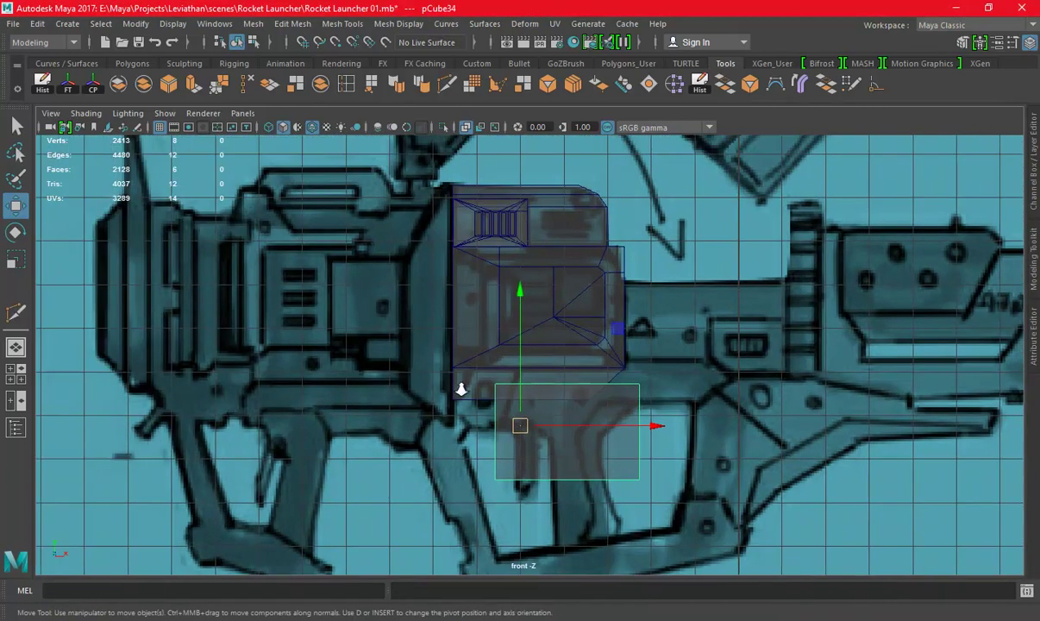
{"action": "scroll", "coordinate": [521, 431], "scroll_direction": "up", "scroll_amount": 1}
{"action": "mouse_move", "coordinate": [520, 431]}
{"action": "left_mouse_down"}
{"action": "mouse_move", "coordinate": [481, 290]}
{"action": "mouse_move", "coordinate": [466, 336]}
{"action": "mouse_move", "coordinate": [492, 295]}
{"action": "left_mouse_up"}
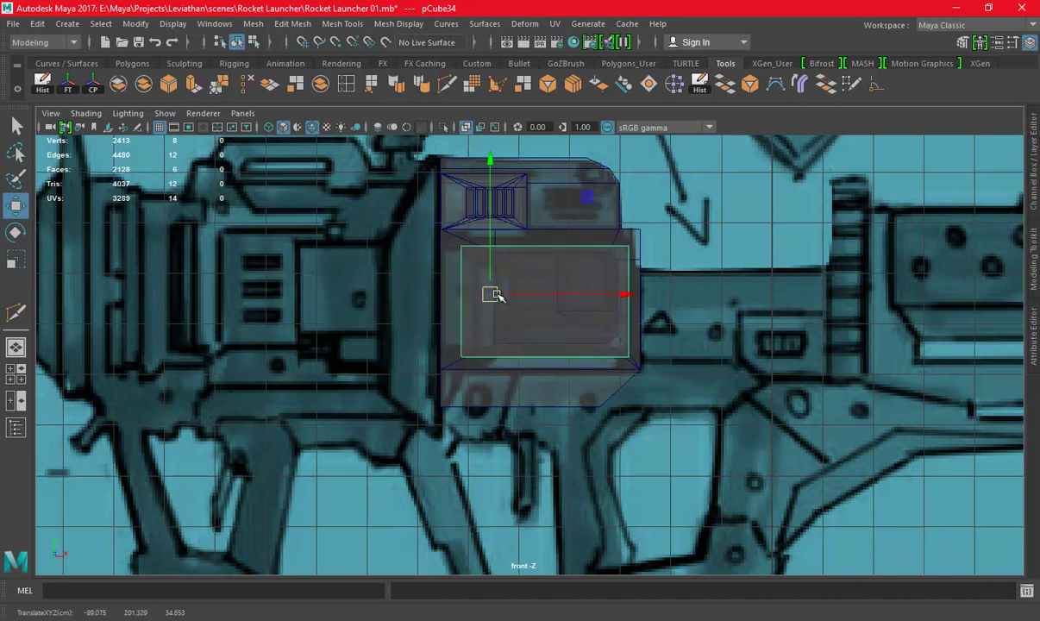
Pull the box's left vertices outward and lower its bottom vertices to match the sketch
{"action": "right_click_drag", "start_coordinate": [742, 221], "coordinate": [677, 222]}
{"action": "left_click_drag", "start_coordinate": [491, 394], "coordinate": [492, 395]}
{"action": "left_click_drag", "start_coordinate": [507, 303], "coordinate": [497, 303]}
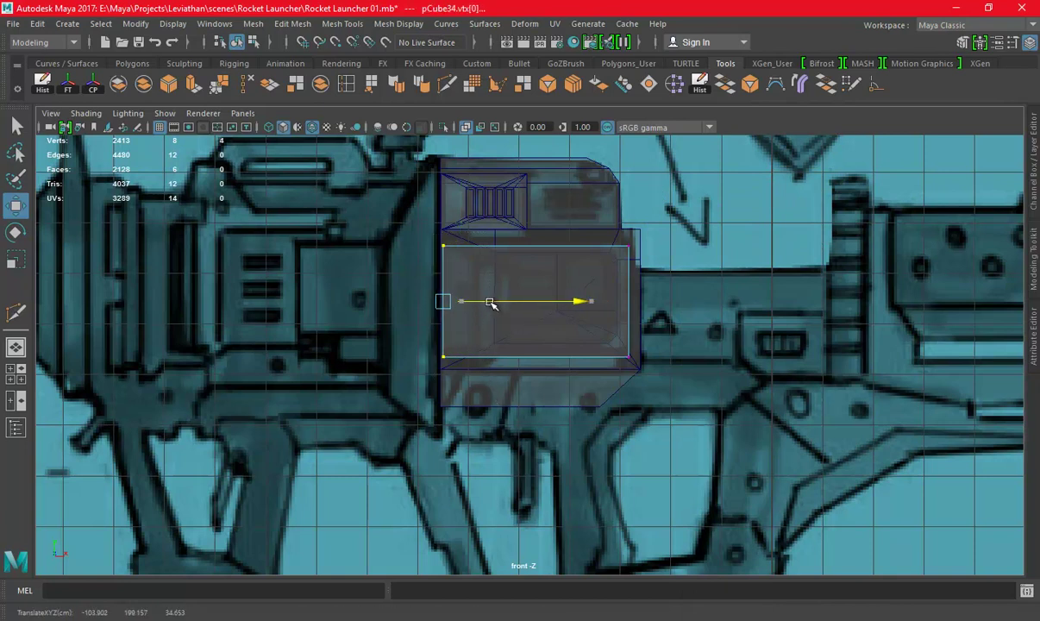
{"action": "left_click_drag", "start_coordinate": [375, 312], "coordinate": [638, 412]}
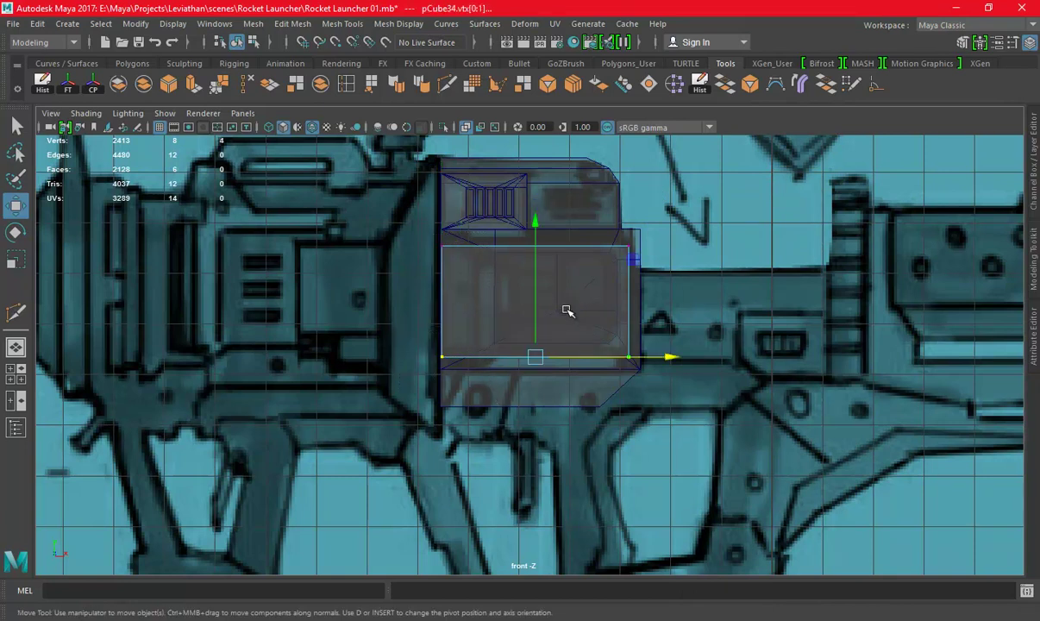
{"action": "left_click_drag", "start_coordinate": [545, 297], "coordinate": [541, 308]}
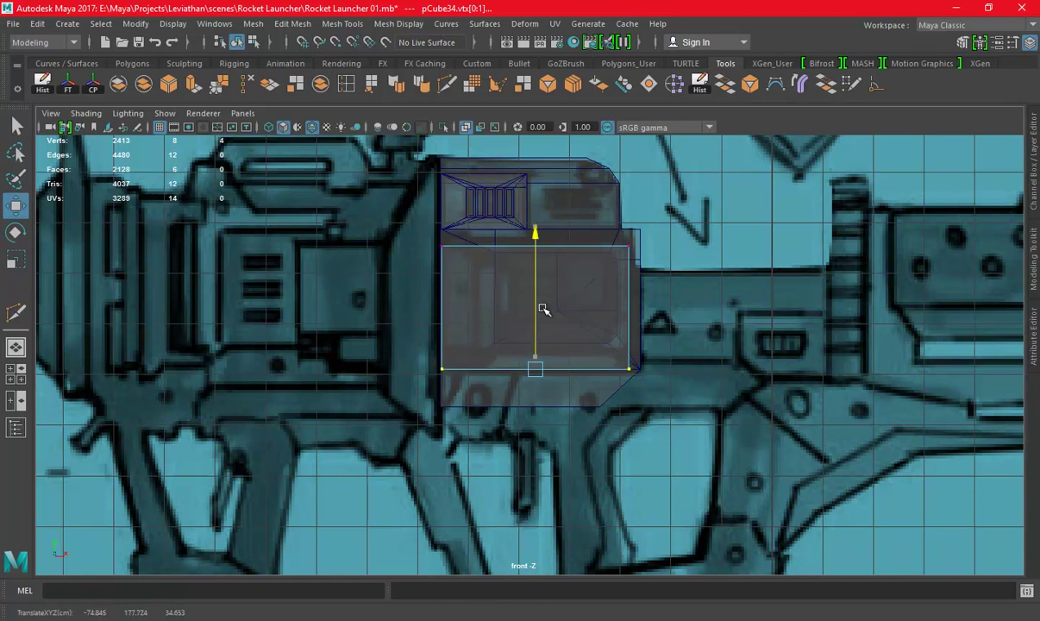
In perspective, slide the plate along X flush against the housing's side
{"action": "key", "text": "space"}
{"action": "key", "text": "space"}
{"action": "mouse_move", "coordinate": [788, 230]}
{"action": "left_mouse_down", "text": "alt"}
{"action": "mouse_move", "coordinate": [576, 277]}
{"action": "mouse_move", "coordinate": [618, 332]}
{"action": "left_mouse_up", "text": "alt"}
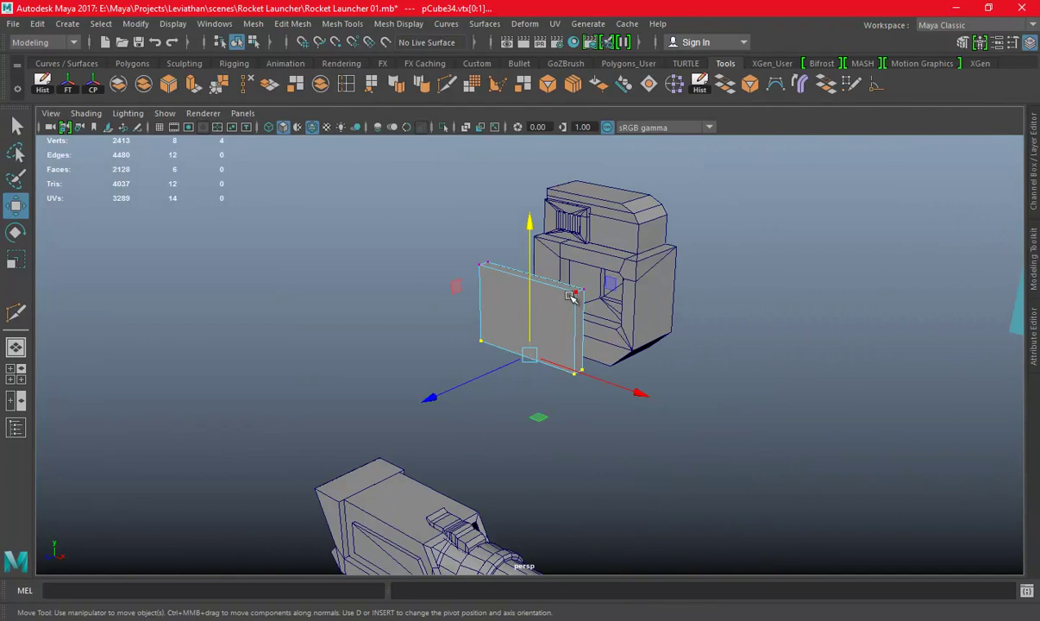
{"action": "mouse_move", "coordinate": [748, 178]}
{"action": "left_mouse_down", "text": "alt"}
{"action": "mouse_move", "coordinate": [599, 248]}
{"action": "mouse_move", "coordinate": [540, 307]}
{"action": "left_mouse_up", "text": "alt"}
{"action": "left_click_drag", "start_coordinate": [437, 296], "coordinate": [627, 295]}
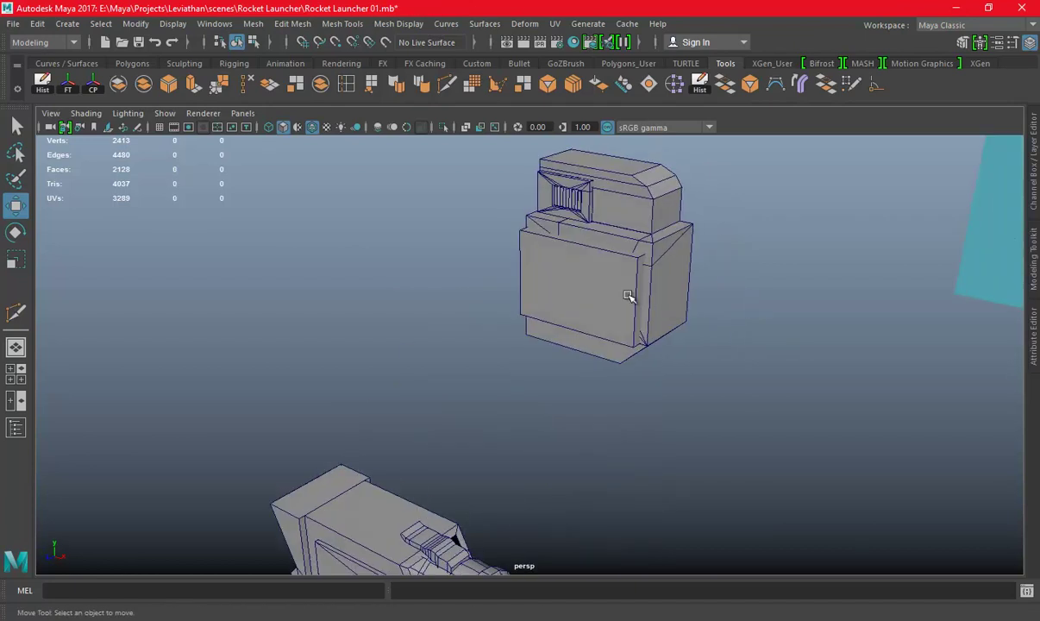
{"action": "left_click", "coordinate": [444, 127]}
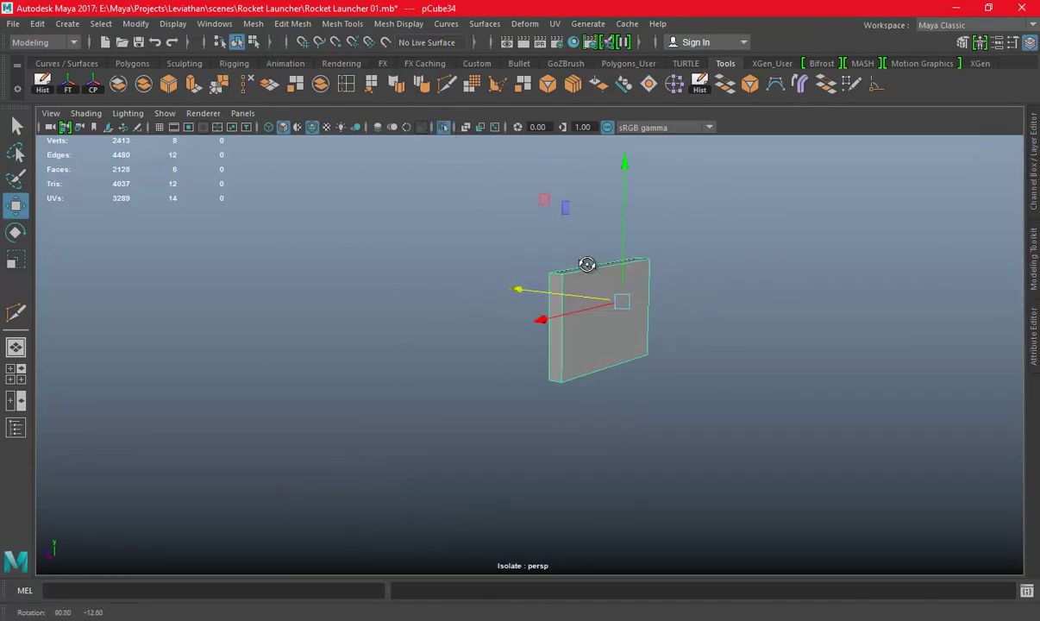
{"action": "right_click", "coordinate": [714, 228]}
{"action": "left_click", "coordinate": [443, 128]}
{"action": "left_click_drag", "start_coordinate": [462, 143], "coordinate": [662, 267], "text": "alt"}
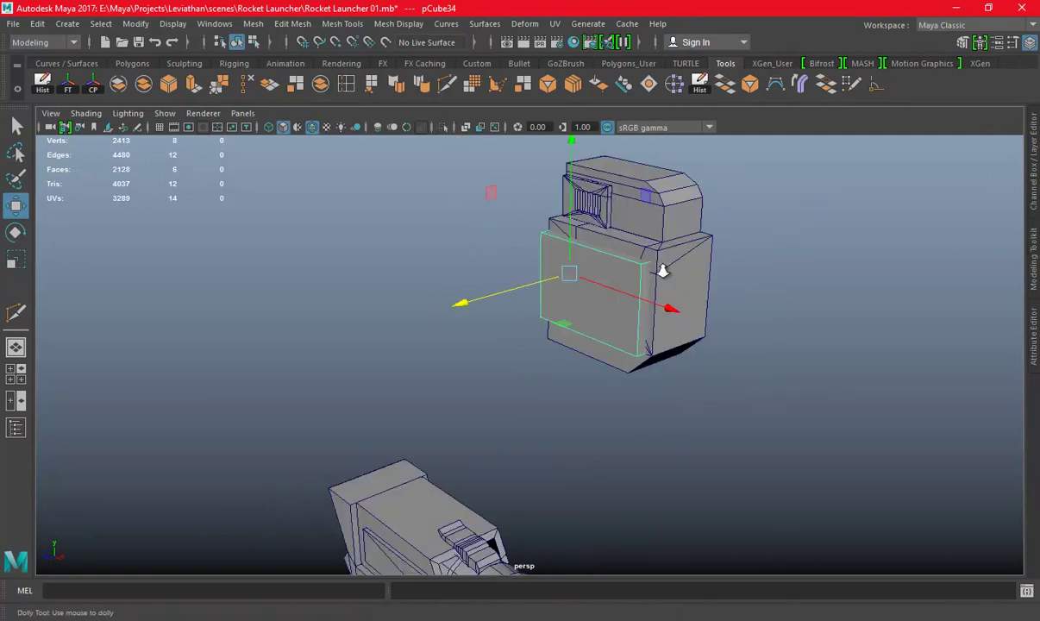
{"action": "scroll", "coordinate": [643, 352], "scroll_direction": "down", "scroll_amount": 3}
{"action": "left_click_drag", "start_coordinate": [643, 353], "coordinate": [518, 195], "text": "alt"}
{"action": "scroll", "coordinate": [569, 348], "scroll_direction": "up", "scroll_amount": 3}
{"action": "left_click", "coordinate": [568, 348]}
{"action": "scroll", "coordinate": [765, 364], "scroll_direction": "up", "scroll_amount": 3}
{"action": "scroll", "coordinate": [765, 365], "scroll_direction": "down", "scroll_amount": 4}
{"action": "mouse_move", "coordinate": [765, 365]}
{"action": "left_mouse_down", "text": "alt"}
{"action": "mouse_move", "coordinate": [414, 299]}
{"action": "mouse_move", "coordinate": [459, 274]}
{"action": "left_mouse_up", "text": "alt"}
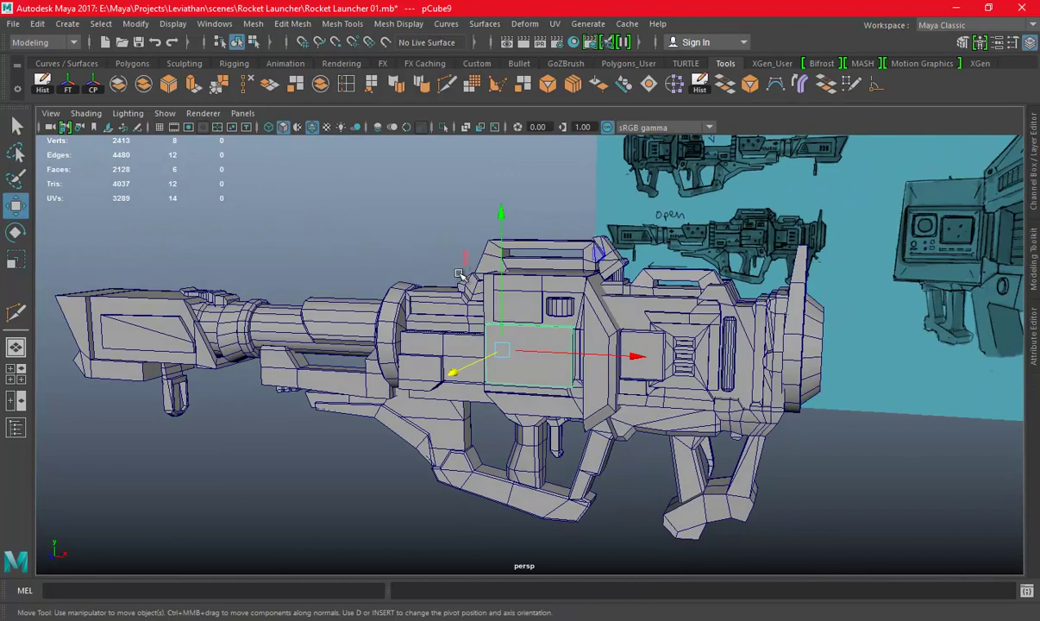
{"action": "key", "text": "space"}
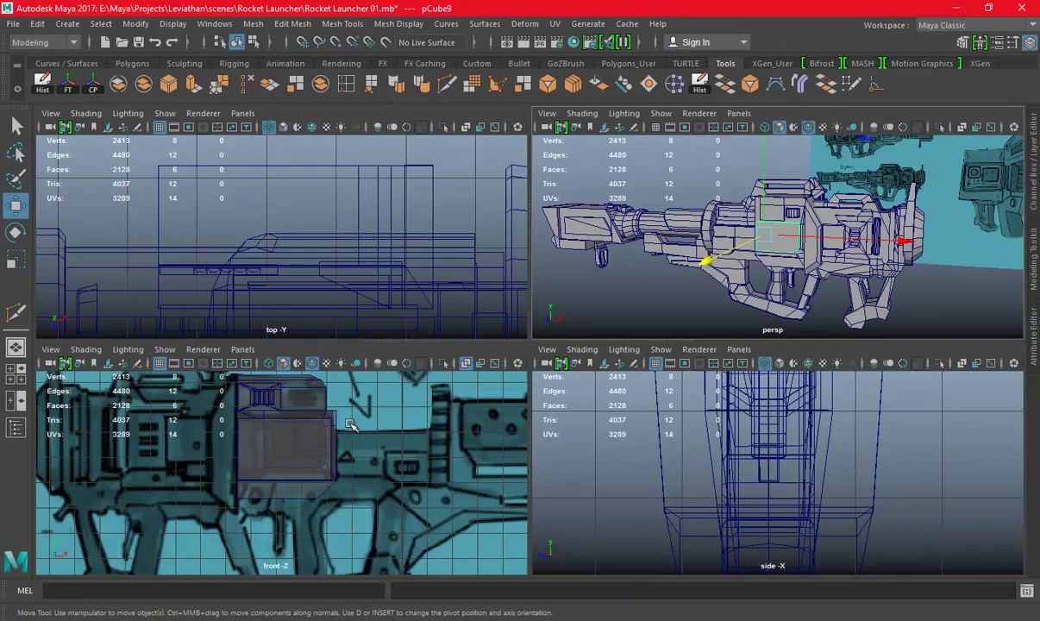
{"action": "key", "text": "space"}
{"action": "scroll", "coordinate": [636, 418], "scroll_direction": "down", "scroll_amount": 2}
{"action": "scroll", "coordinate": [520, 338], "scroll_direction": "down", "scroll_amount": 2}
{"action": "middle_click_drag", "start_coordinate": [520, 339], "coordinate": [253, 227], "text": "alt"}
{"action": "scroll", "coordinate": [655, 419], "scroll_direction": "down", "scroll_amount": 2}
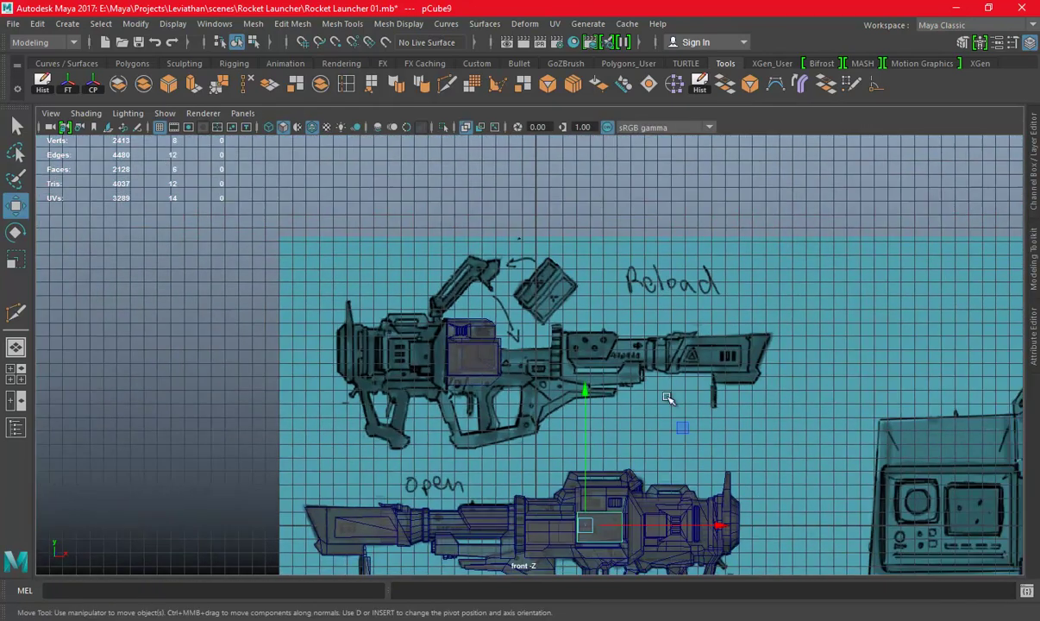
{"action": "scroll", "coordinate": [854, 517], "scroll_direction": "up", "scroll_amount": 4}
{"action": "middle_click_drag", "start_coordinate": [853, 518], "coordinate": [953, 334], "text": "alt"}
{"action": "scroll", "coordinate": [560, 239], "scroll_direction": "up", "scroll_amount": 1}
{"action": "middle_click_drag", "start_coordinate": [560, 239], "coordinate": [611, 347], "text": "alt"}
{"action": "scroll", "coordinate": [611, 348], "scroll_direction": "up", "scroll_amount": 2}
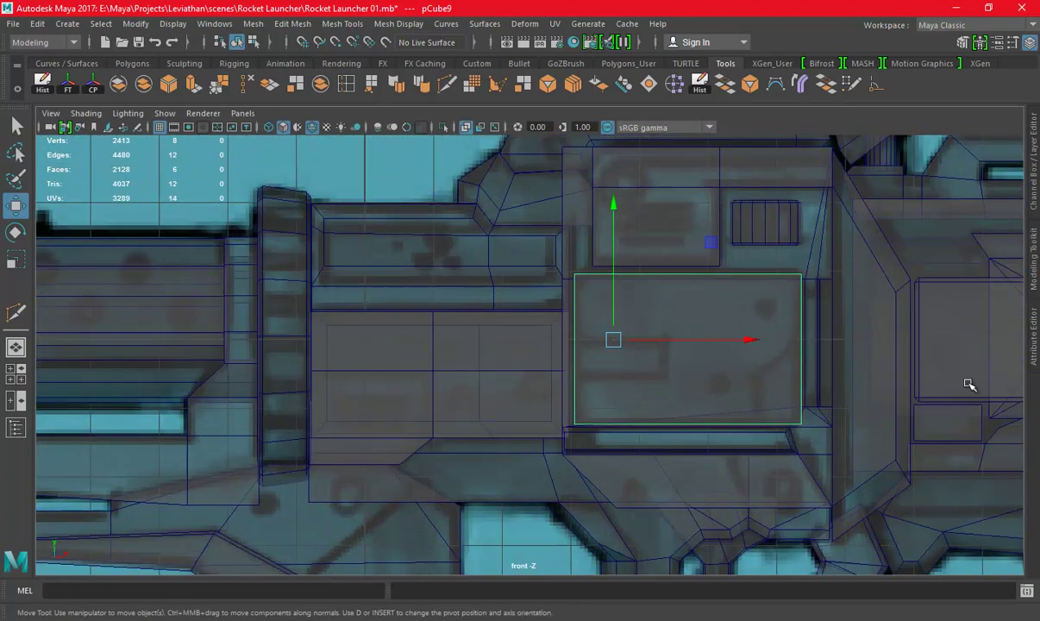
{"action": "scroll", "coordinate": [1005, 381], "scroll_direction": "down", "scroll_amount": 3}
{"action": "scroll", "coordinate": [574, 288], "scroll_direction": "up", "scroll_amount": 2}
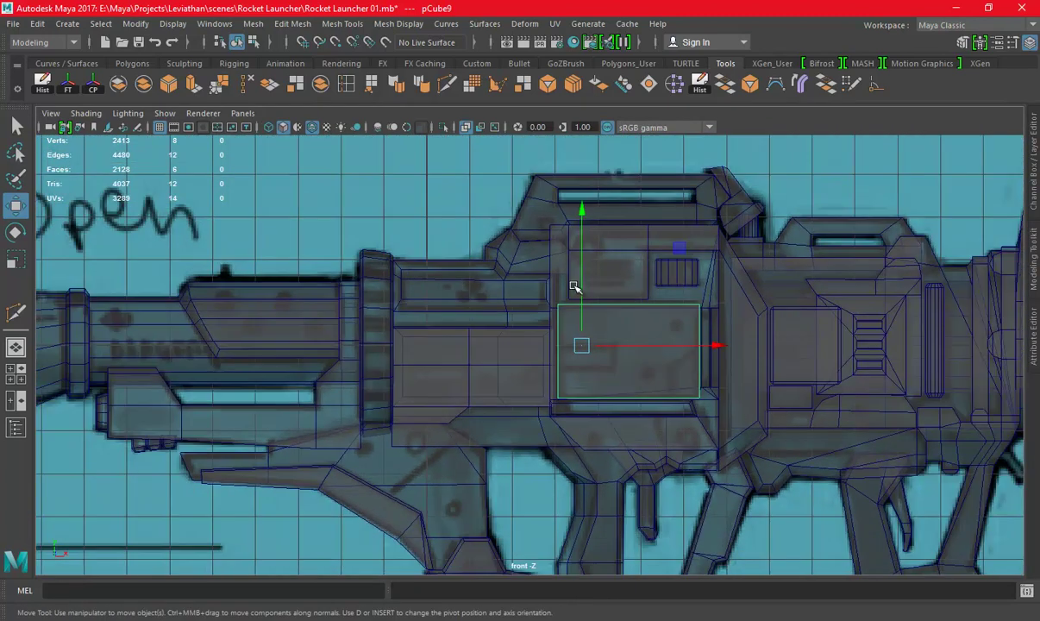
{"action": "scroll", "coordinate": [786, 303], "scroll_direction": "down", "scroll_amount": 2}
{"action": "key", "text": "space"}
{"action": "mouse_move", "coordinate": [603, 345]}
{"action": "left_mouse_down", "text": "alt"}
{"action": "mouse_move", "coordinate": [440, 155]}
{"action": "mouse_move", "coordinate": [660, 242]}
{"action": "left_mouse_up", "text": "alt"}
{"action": "left_click", "coordinate": [443, 126]}
Delete one face of the isolated side plate
{"action": "left_click", "coordinate": [690, 290]}
{"action": "left_click_drag", "start_coordinate": [690, 291], "coordinate": [519, 369], "text": "alt"}
{"action": "left_click", "coordinate": [518, 369]}
{"action": "key", "text": "Delete"}
{"action": "left_click_drag", "start_coordinate": [455, 346], "coordinate": [594, 360], "text": "alt"}
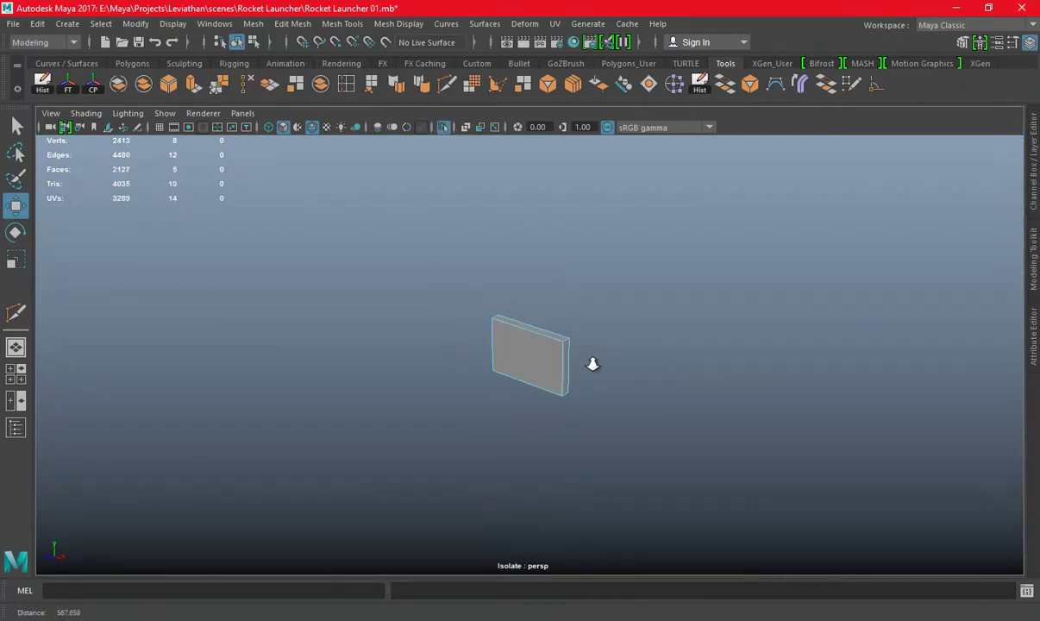
Bevel all the plate's edges and set the polyBevel1 Fraction to 0.1
{"action": "mouse_move", "coordinate": [498, 219]}
{"action": "right_mouse_down"}
{"action": "mouse_move", "coordinate": [403, 248]}
{"action": "mouse_move", "coordinate": [502, 256]}
{"action": "right_mouse_up"}
{"action": "left_click_drag", "start_coordinate": [382, 209], "coordinate": [638, 383]}
{"action": "left_click", "coordinate": [169, 84]}
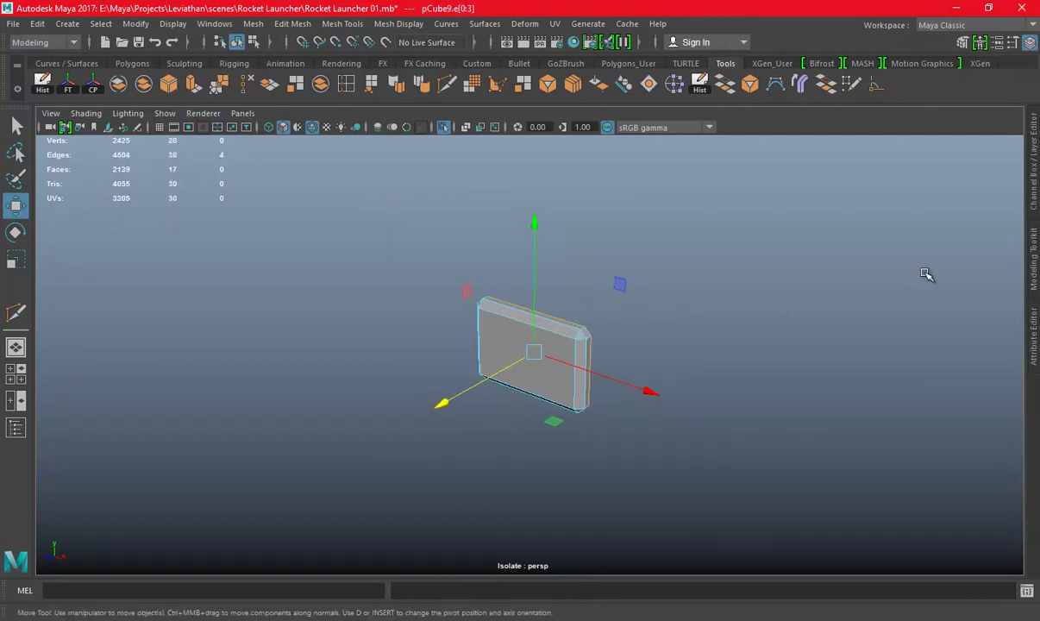
{"action": "left_click", "coordinate": [1020, 146]}
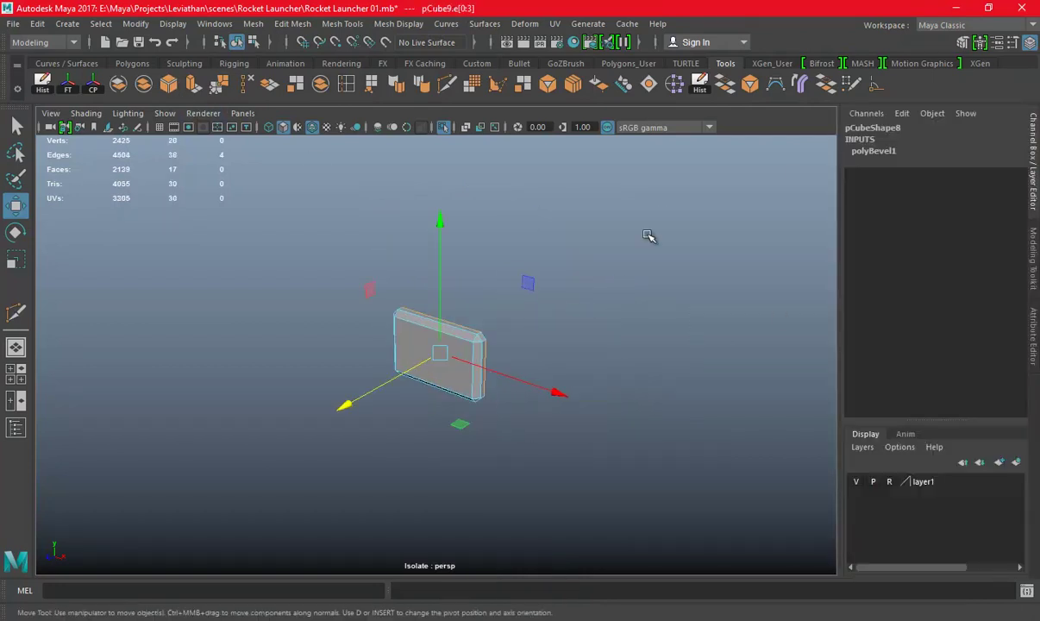
{"action": "left_click", "coordinate": [876, 151]}
{"action": "left_click", "coordinate": [961, 196]}
{"action": "middle_click_drag", "start_coordinate": [515, 284], "coordinate": [510, 282]}
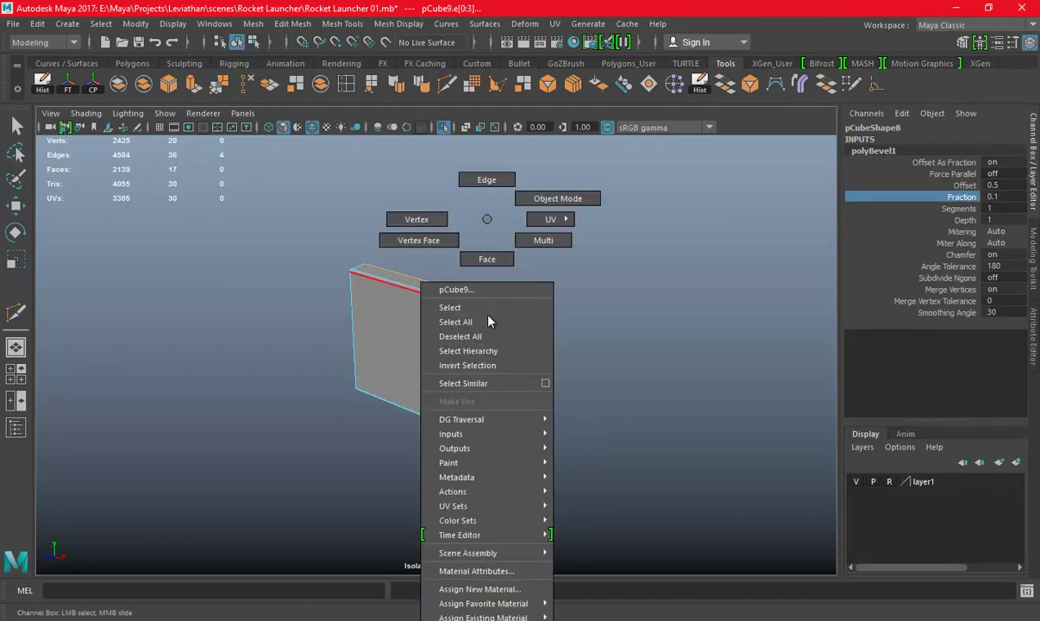
Return to Object Mode, deselect the plate, and show the full scene again
{"action": "right_click_drag", "start_coordinate": [506, 295], "coordinate": [547, 197]}
{"action": "left_click", "coordinate": [608, 267]}
{"action": "key", "text": "w"}
{"action": "key", "text": "ctrl+a"}
{"action": "scroll", "coordinate": [620, 289], "scroll_direction": "down", "scroll_amount": 5}
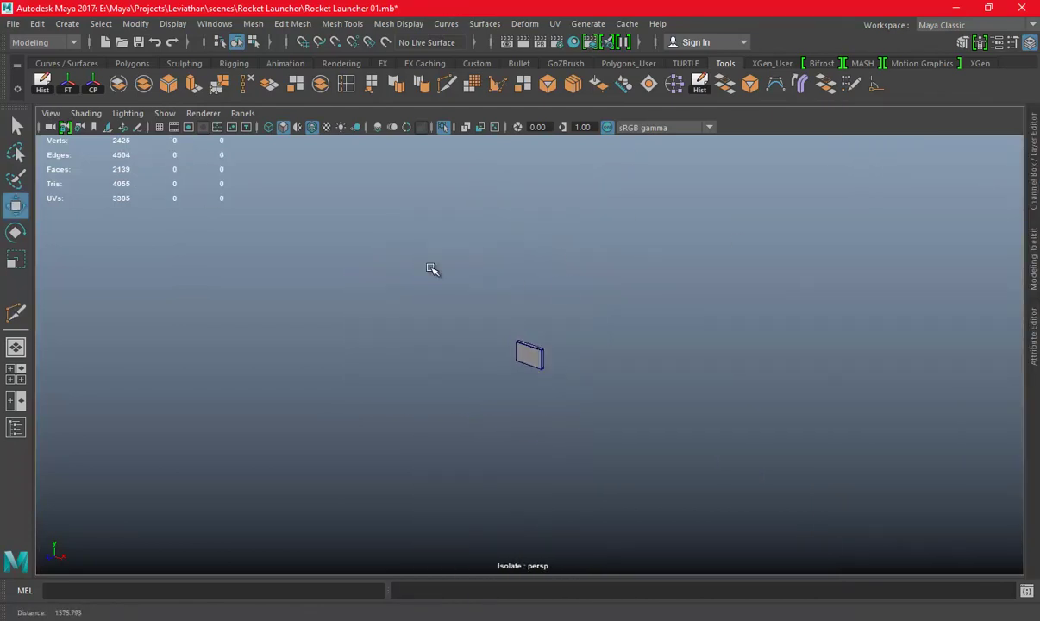
{"action": "left_click", "coordinate": [441, 127]}
Select the housing's side plate pCube34 and save the scene
{"action": "key", "text": "f"}
{"action": "scroll", "coordinate": [536, 230], "scroll_direction": "up", "scroll_amount": 3}
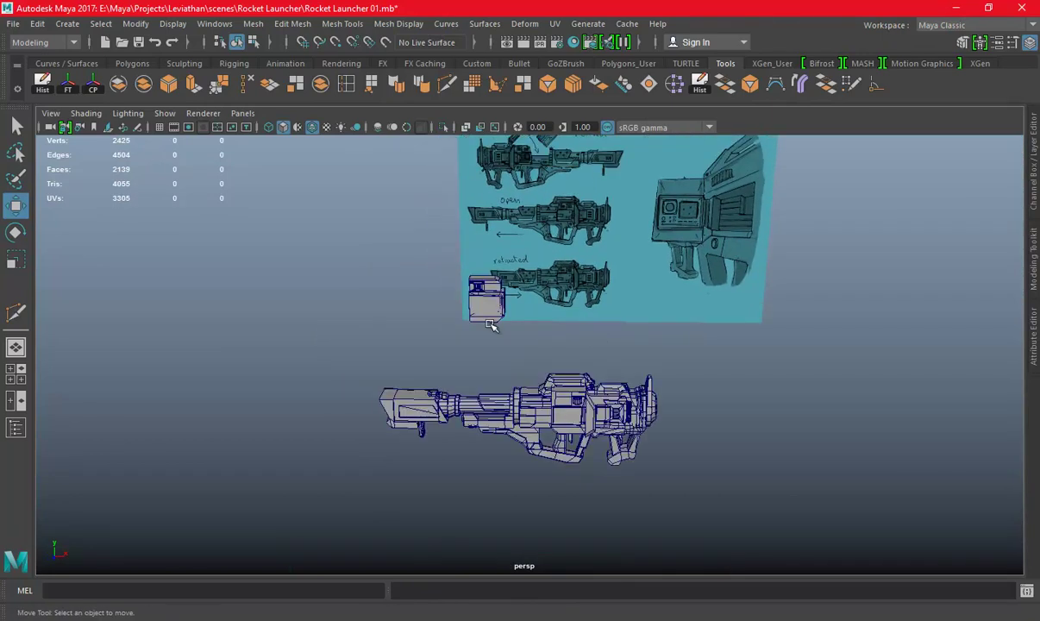
{"action": "scroll", "coordinate": [494, 322], "scroll_direction": "up", "scroll_amount": 3}
{"action": "left_click", "coordinate": [431, 258]}
{"action": "key", "text": "f"}
{"action": "scroll", "coordinate": [728, 308], "scroll_direction": "down", "scroll_amount": 5}
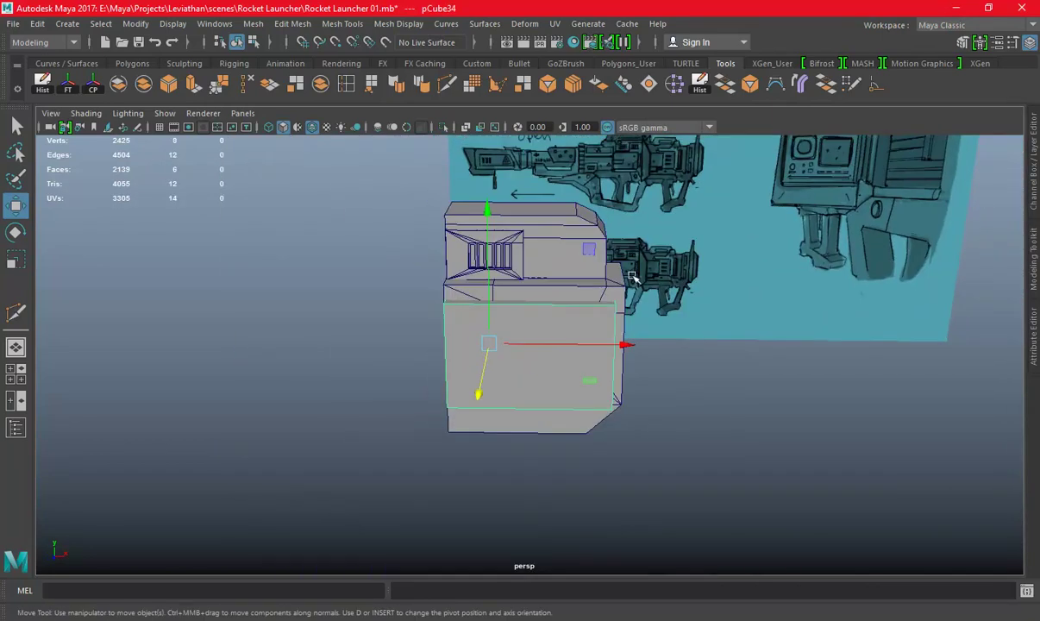
{"action": "left_click_drag", "start_coordinate": [728, 309], "coordinate": [719, 296], "text": "alt"}
{"action": "right_click", "coordinate": [719, 297]}
{"action": "key", "text": "ctrl+s"}
Bevel the side plate's border edges with a polyBevel2 fraction of 0.1
{"action": "left_click_drag", "start_coordinate": [381, 223], "coordinate": [701, 506]}
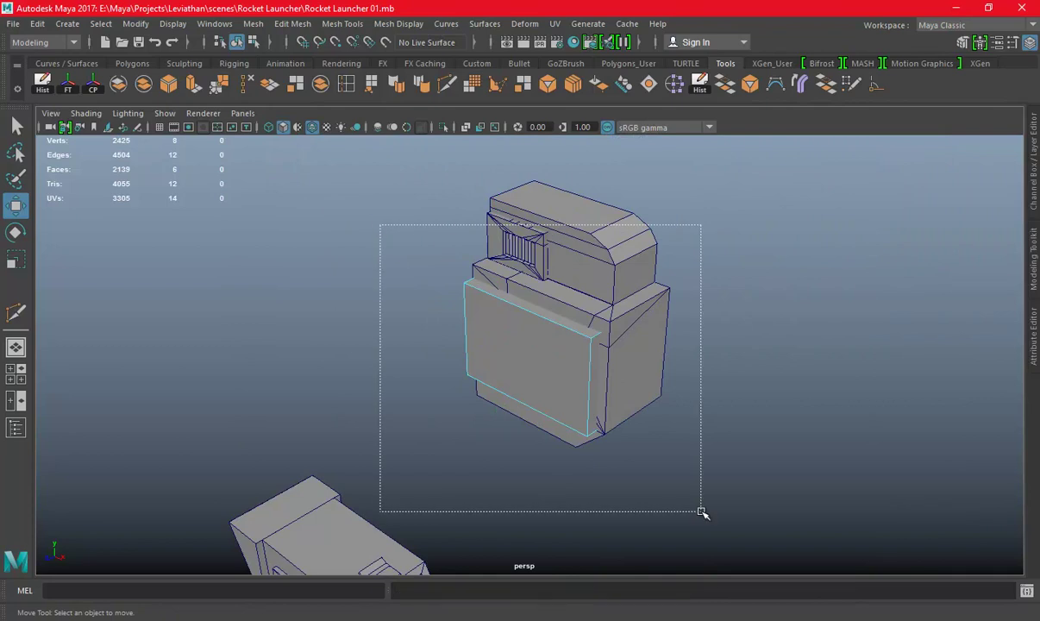
{"action": "key", "text": "ctrl+b"}
{"action": "left_click", "coordinate": [1026, 176]}
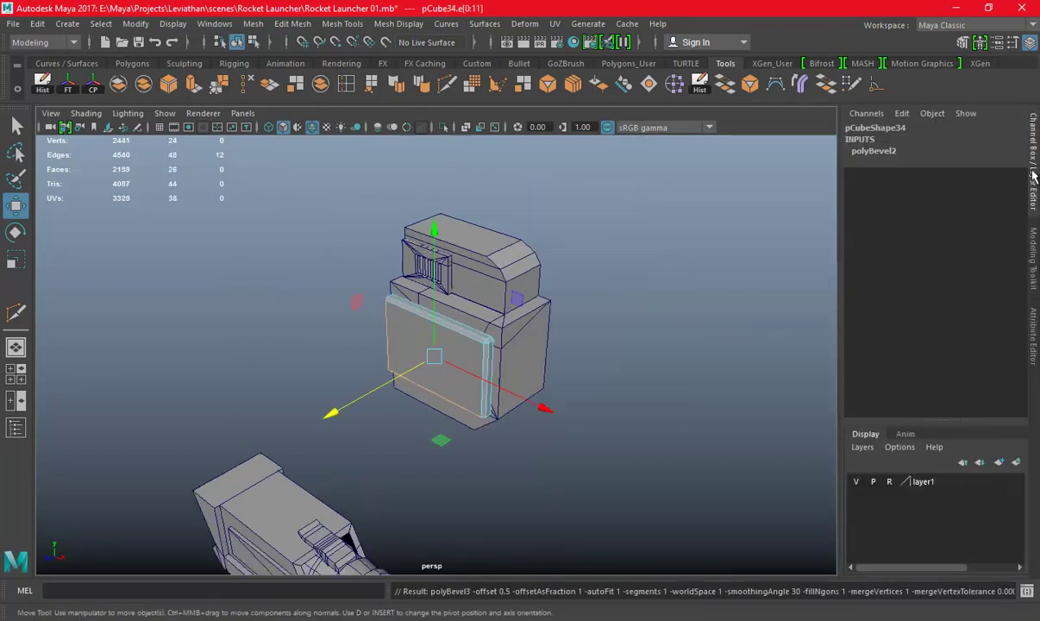
{"action": "left_click", "coordinate": [872, 151]}
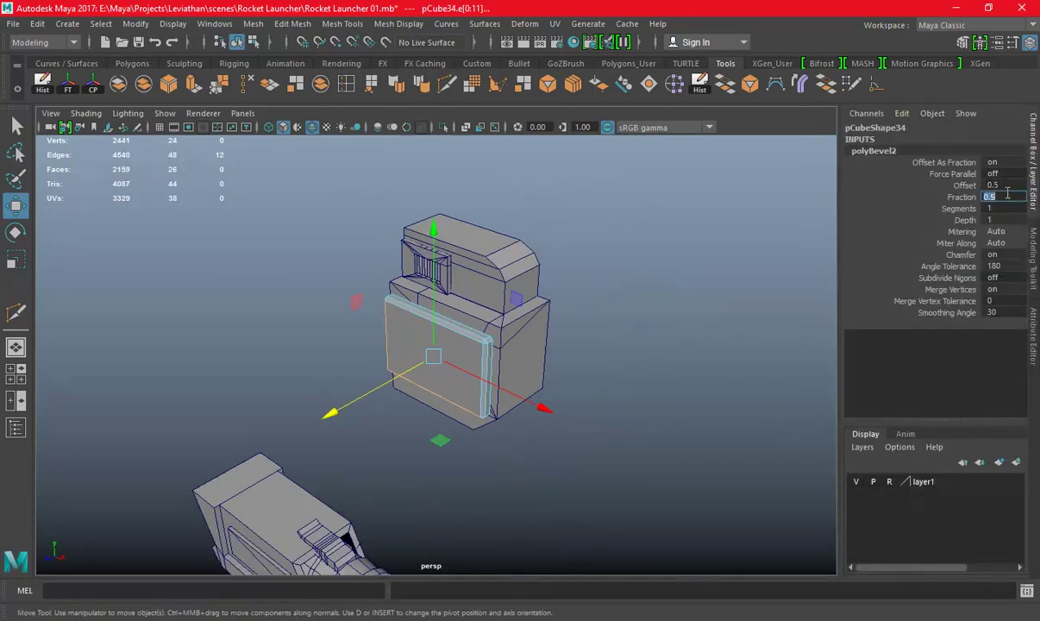
{"action": "type", "text": "0.1"}
{"action": "key", "text": "Return"}
{"action": "left_click", "coordinate": [1033, 181]}
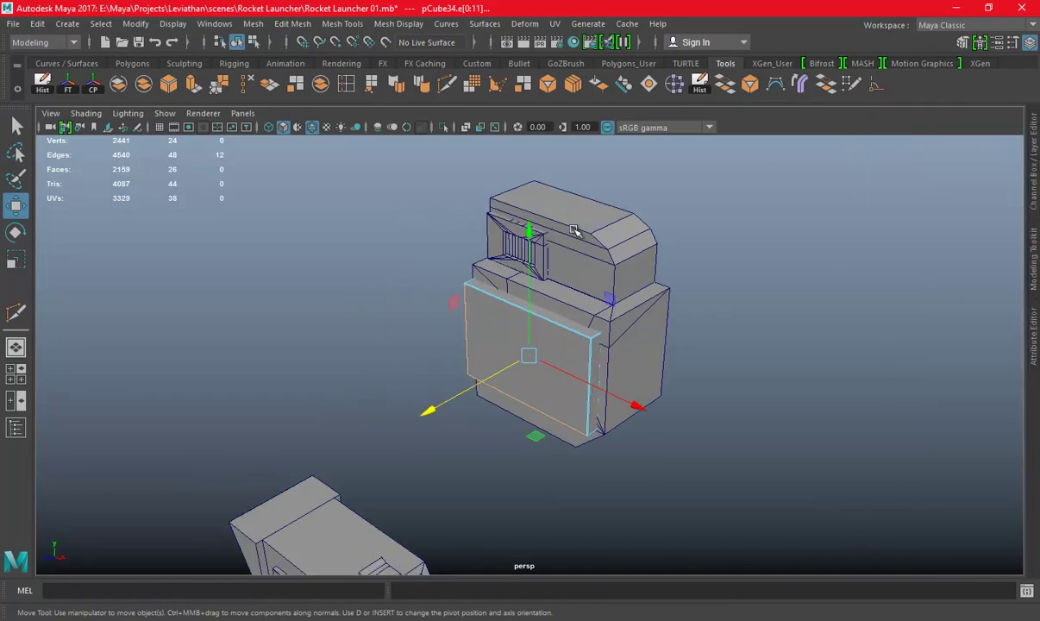
{"action": "key", "text": "f"}
{"action": "right_click_drag", "start_coordinate": [476, 228], "coordinate": [544, 198]}
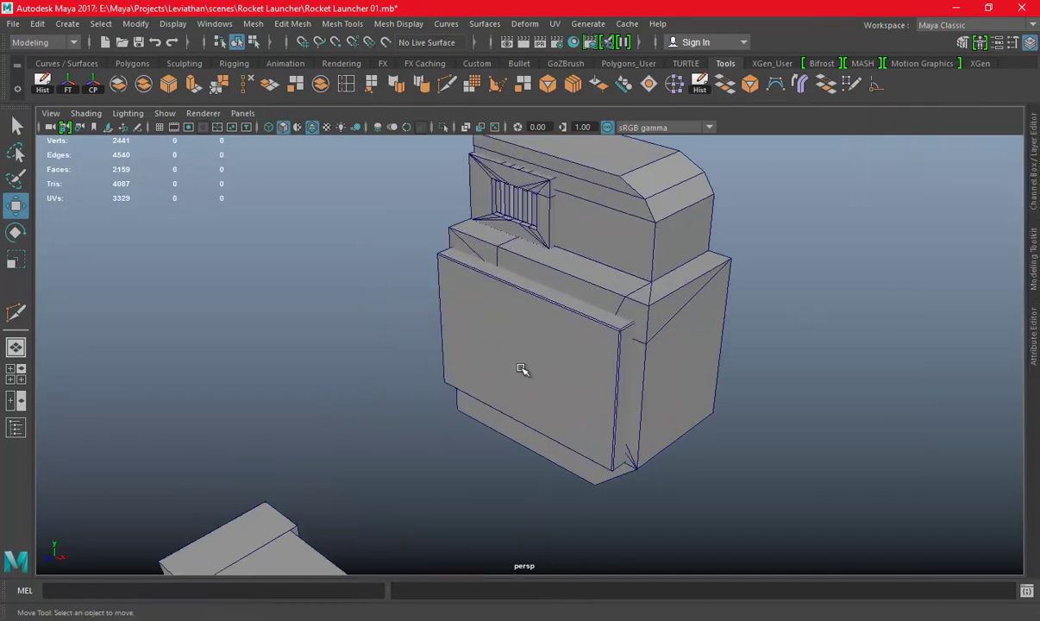
{"action": "left_click_drag", "start_coordinate": [625, 333], "coordinate": [536, 321], "text": "alt"}
Select the housing's side plate in a zoomed front view
{"action": "left_click_drag", "start_coordinate": [475, 308], "coordinate": [518, 407]}
{"action": "scroll", "coordinate": [518, 407], "scroll_direction": "up", "scroll_amount": 3}
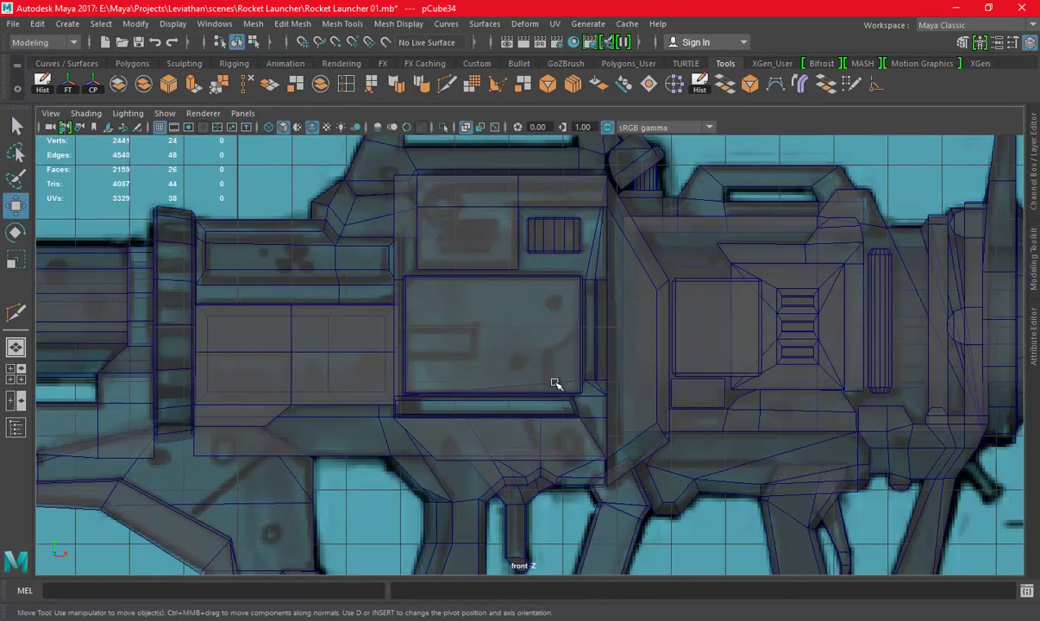
{"action": "scroll", "coordinate": [590, 270], "scroll_direction": "down", "scroll_amount": 1}
{"action": "left_click", "coordinate": [585, 274]}
{"action": "scroll", "coordinate": [705, 371], "scroll_direction": "up", "scroll_amount": 2}
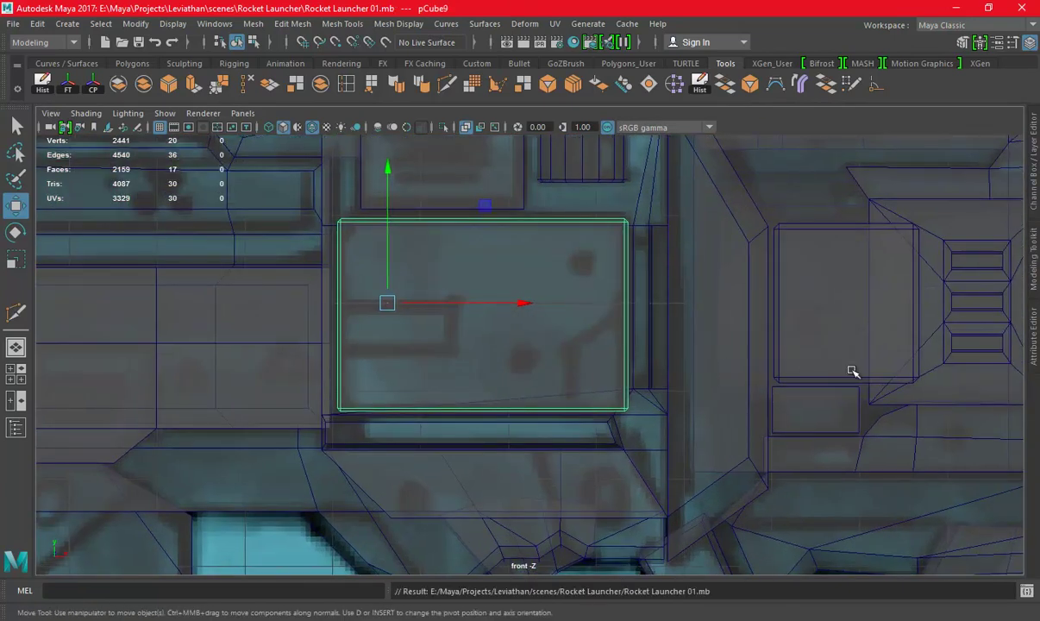
{"action": "scroll", "coordinate": [583, 320], "scroll_direction": "down", "scroll_amount": 3}
{"action": "scroll", "coordinate": [524, 298], "scroll_direction": "down", "scroll_amount": 3}
{"action": "middle_click_drag", "start_coordinate": [524, 298], "coordinate": [607, 352], "text": "alt"}
{"action": "scroll", "coordinate": [641, 394], "scroll_direction": "up", "scroll_amount": 3}
{"action": "scroll", "coordinate": [545, 317], "scroll_direction": "up", "scroll_amount": 2}
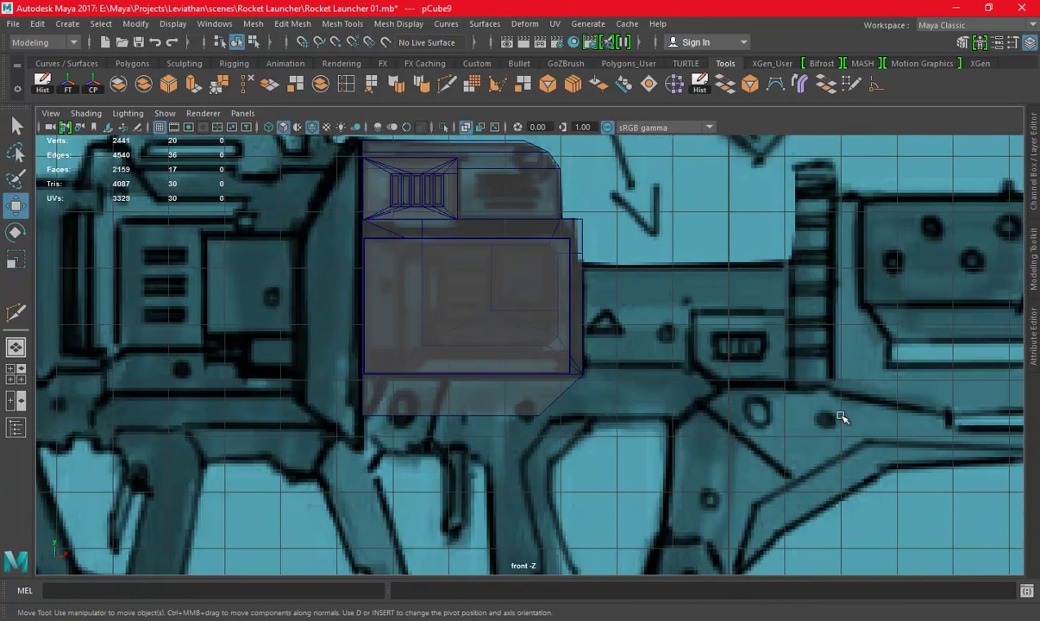
{"action": "scroll", "coordinate": [439, 381], "scroll_direction": "up", "scroll_amount": 1}
{"action": "left_click", "coordinate": [463, 370]}
{"action": "scroll", "coordinate": [689, 400], "scroll_direction": "down", "scroll_amount": 3}
{"action": "scroll", "coordinate": [128, 239], "scroll_direction": "down", "scroll_amount": 3}
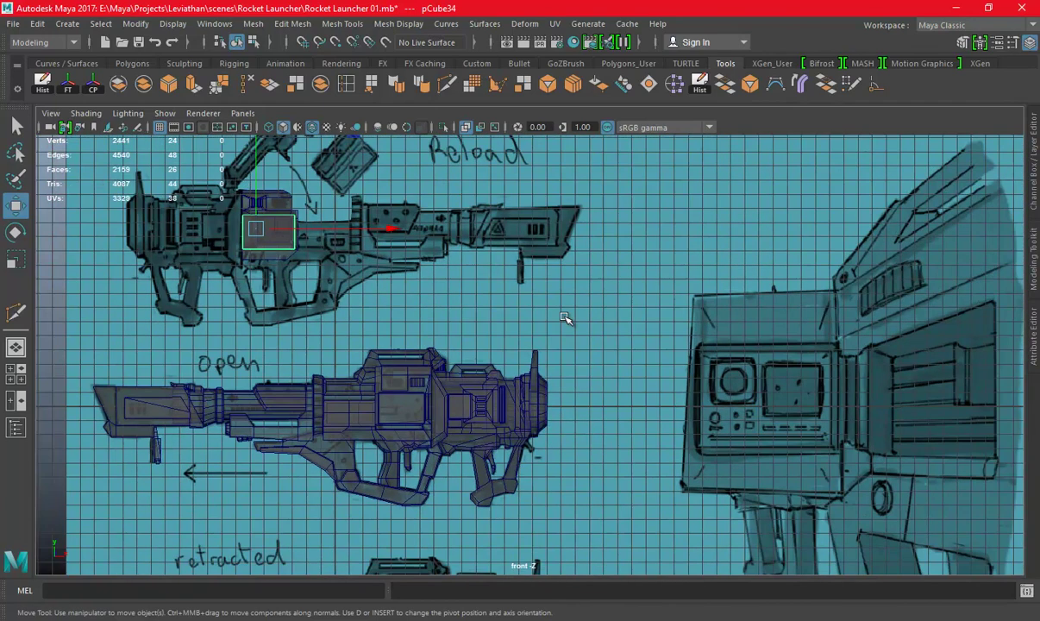
{"action": "scroll", "coordinate": [565, 318], "scroll_direction": "up", "scroll_amount": 2}
{"action": "scroll", "coordinate": [395, 286], "scroll_direction": "up", "scroll_amount": 1}
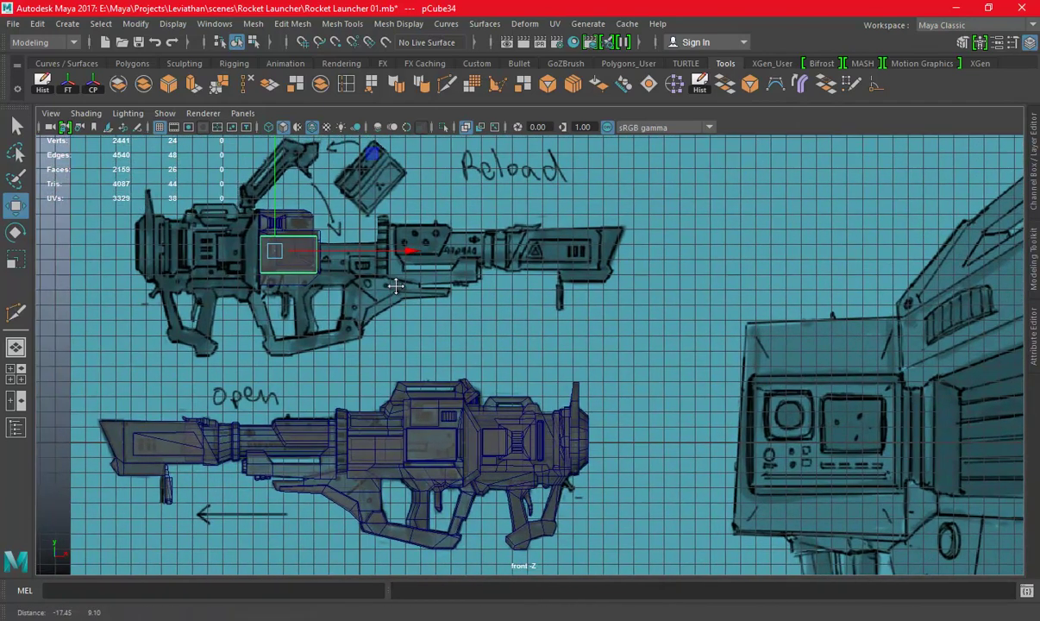
{"action": "middle_click_drag", "start_coordinate": [395, 287], "coordinate": [458, 294], "text": "alt"}
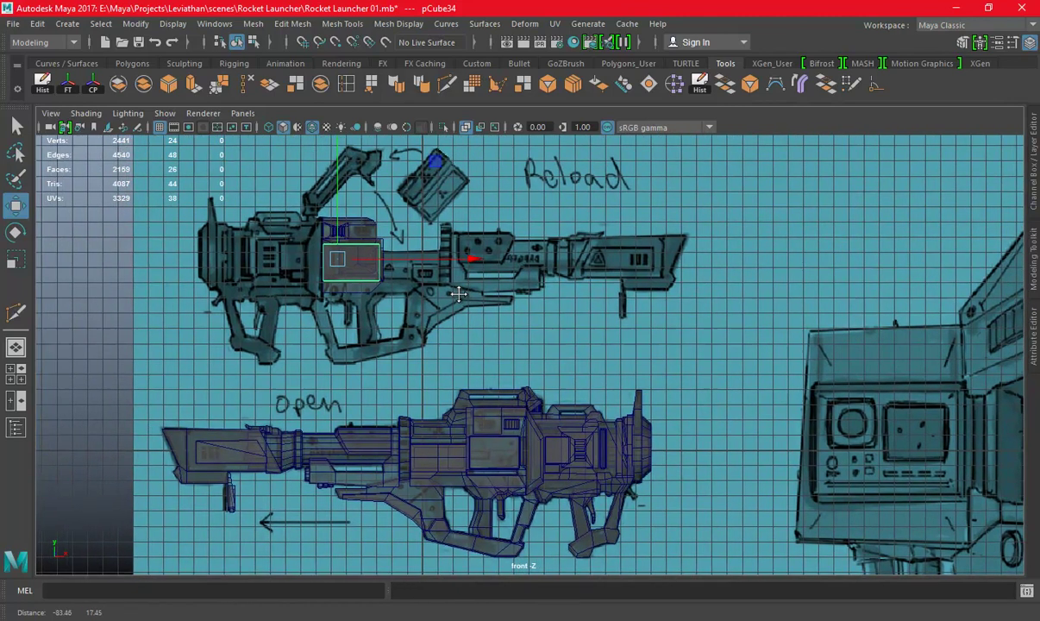
{"action": "right_click_drag", "start_coordinate": [458, 294], "coordinate": [613, 313], "text": "alt"}
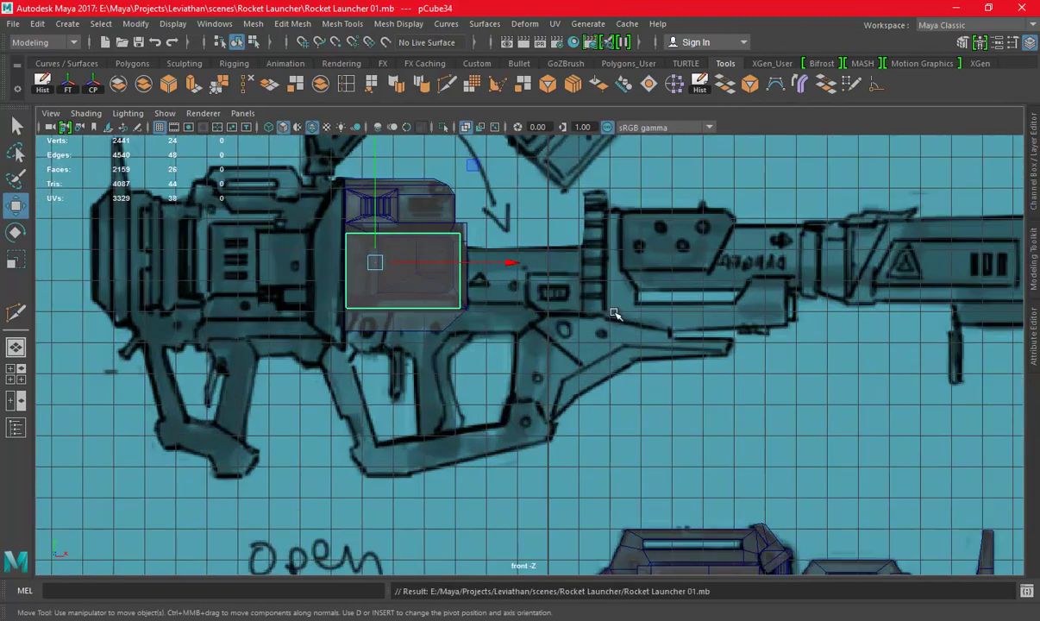
{"action": "scroll", "coordinate": [614, 314], "scroll_direction": "down", "scroll_amount": 3}
{"action": "scroll", "coordinate": [616, 311], "scroll_direction": "down", "scroll_amount": 2}
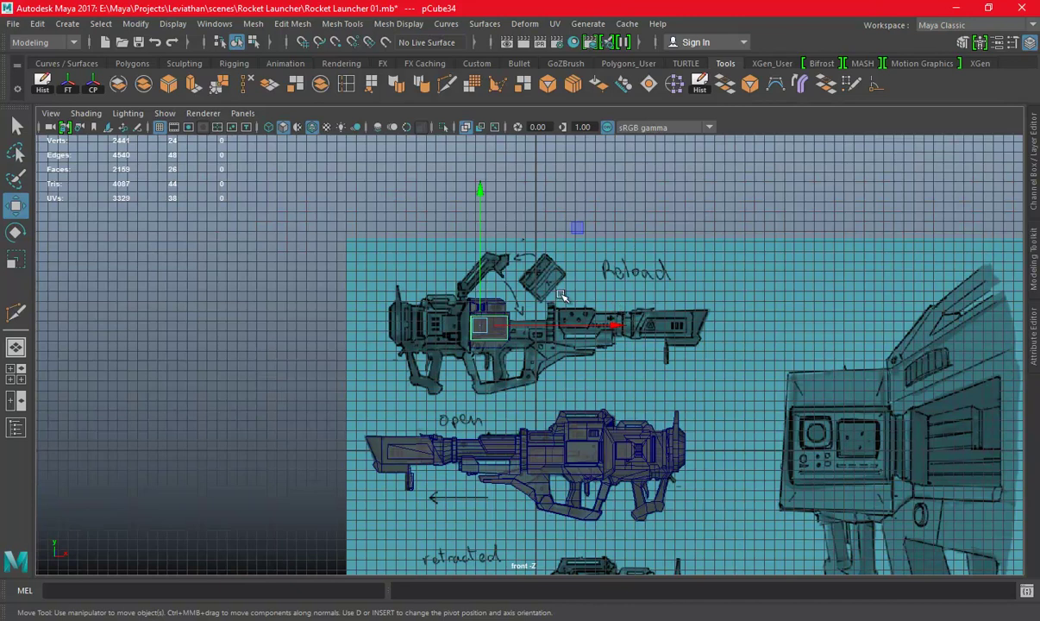
{"action": "scroll", "coordinate": [558, 296], "scroll_direction": "up", "scroll_amount": 3}
{"action": "scroll", "coordinate": [422, 283], "scroll_direction": "up", "scroll_amount": 2}
Snap the panel's pivot to its bottom-left corner vertex
{"action": "left_click", "coordinate": [331, 46]}
{"action": "mouse_move", "coordinate": [276, 203]}
{"action": "left_mouse_down"}
{"action": "mouse_move", "coordinate": [237, 225]}
{"action": "mouse_move", "coordinate": [225, 209]}
{"action": "mouse_move", "coordinate": [222, 221]}
{"action": "left_mouse_up"}
{"action": "middle_click_drag", "start_coordinate": [360, 242], "coordinate": [429, 282], "text": "alt"}
Test-rotate the panel around its new pivot, then undo the rotation
{"action": "key", "text": "e"}
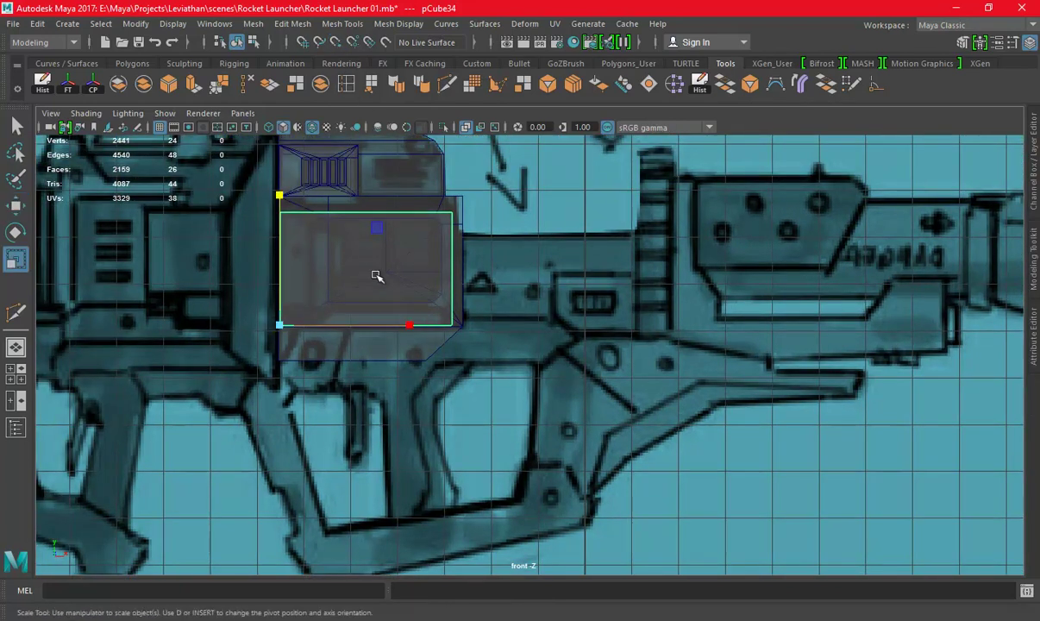
{"action": "left_click_drag", "start_coordinate": [371, 321], "coordinate": [175, 302]}
{"action": "key", "text": "ctrl+z"}
{"action": "key", "text": "space"}
{"action": "key", "text": "space"}
{"action": "key", "text": "f"}
{"action": "mouse_move", "coordinate": [652, 295]}
{"action": "left_mouse_down", "text": "alt"}
{"action": "mouse_move", "coordinate": [494, 321]}
{"action": "mouse_move", "coordinate": [559, 325]}
{"action": "mouse_move", "coordinate": [596, 509]}
{"action": "mouse_move", "coordinate": [585, 390]}
{"action": "left_mouse_up", "text": "alt"}
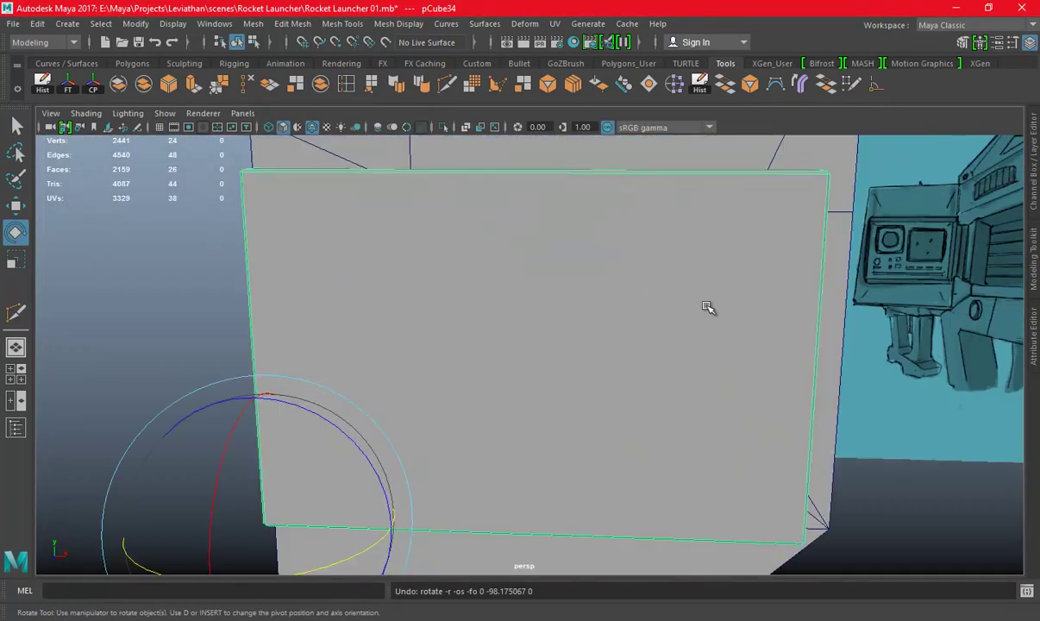
{"action": "key", "text": "w"}
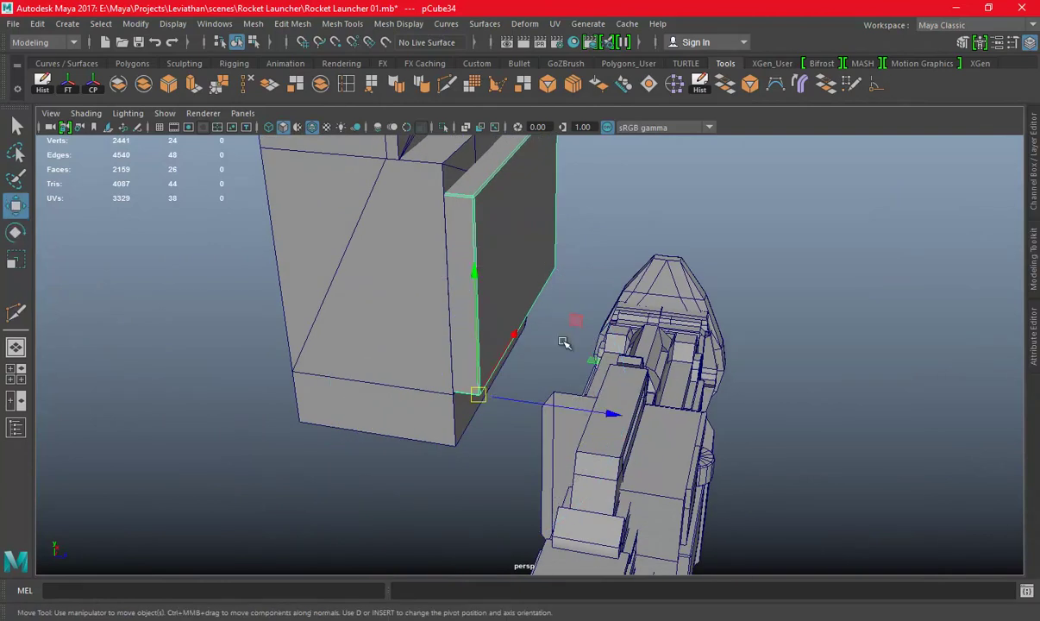
Snap the panel's pivot to the housing corner and swing it open
{"action": "left_click", "coordinate": [336, 45]}
{"action": "mouse_move", "coordinate": [431, 266]}
{"action": "middle_mouse_down"}
{"action": "mouse_move", "coordinate": [413, 352]}
{"action": "mouse_move", "coordinate": [417, 413]}
{"action": "mouse_move", "coordinate": [376, 384]}
{"action": "mouse_move", "coordinate": [540, 403]}
{"action": "middle_mouse_up"}
{"action": "key", "text": "e"}
{"action": "mouse_move", "coordinate": [540, 441]}
{"action": "left_mouse_down"}
{"action": "mouse_move", "coordinate": [338, 476]}
{"action": "mouse_move", "coordinate": [523, 409]}
{"action": "mouse_move", "coordinate": [467, 399]}
{"action": "mouse_move", "coordinate": [483, 379]}
{"action": "left_mouse_up"}
Freeze transformations, delete history, and set the panel's Rotate Y to -90
{"action": "key", "text": "ctrl+a"}
{"action": "left_click_drag", "start_coordinate": [930, 215], "coordinate": [396, 302], "text": "alt"}
{"action": "left_click", "coordinate": [67, 83]}
{"action": "left_click", "coordinate": [43, 82]}
{"action": "mouse_move", "coordinate": [488, 377]}
{"action": "left_mouse_down"}
{"action": "mouse_move", "coordinate": [447, 378]}
{"action": "mouse_move", "coordinate": [691, 335]}
{"action": "left_mouse_up"}
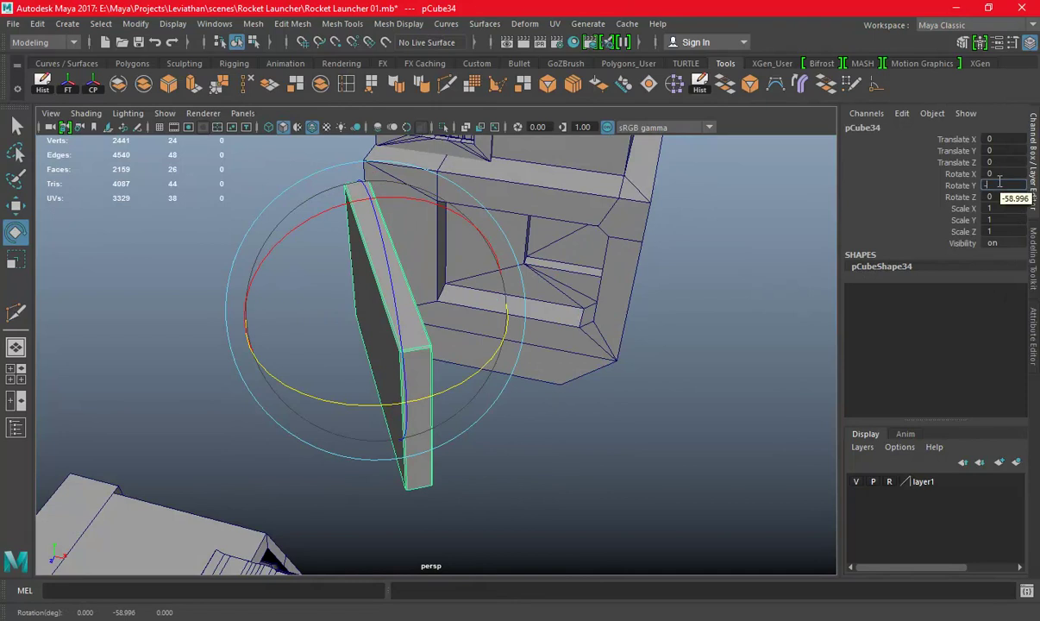
{"action": "key", "text": "Return"}
{"action": "key", "text": "ctrl+a"}
Deselect and inspect the opened panel, then save the scene
{"action": "left_click", "coordinate": [856, 350]}
{"action": "mouse_move", "coordinate": [856, 350]}
{"action": "left_mouse_down", "text": "alt"}
{"action": "mouse_move", "coordinate": [633, 319]}
{"action": "mouse_move", "coordinate": [492, 317]}
{"action": "left_mouse_up", "text": "alt"}
{"action": "scroll", "coordinate": [634, 318], "scroll_direction": "down", "scroll_amount": 2}
{"action": "scroll", "coordinate": [631, 317], "scroll_direction": "up", "scroll_amount": 2}
{"action": "scroll", "coordinate": [492, 317], "scroll_direction": "up", "scroll_amount": 3}
{"action": "key", "text": "ctrl+s"}
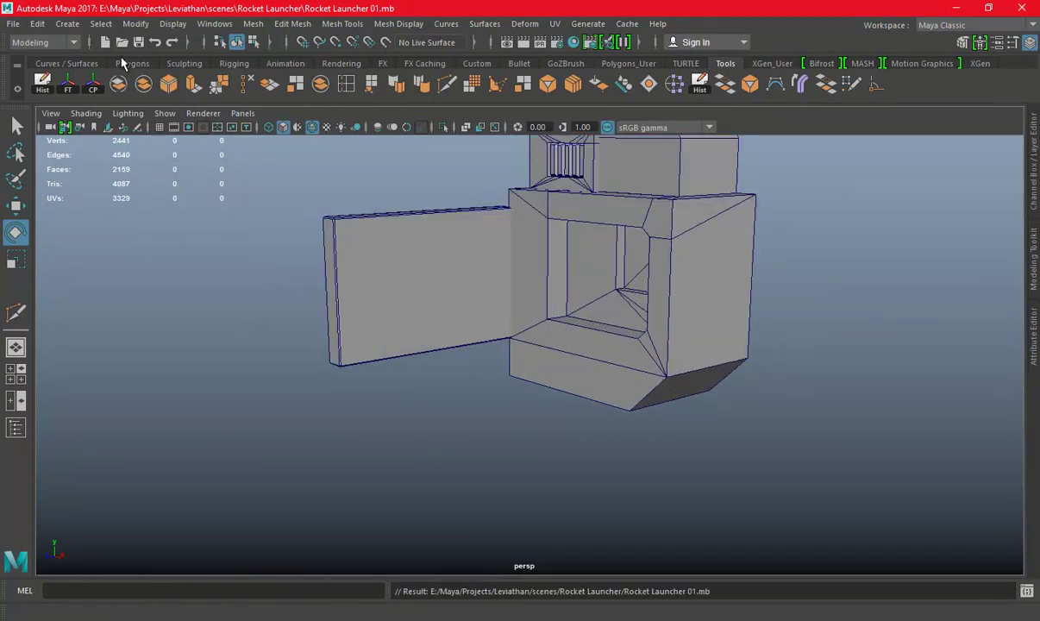
Create a new polygon cylinder from the Poly shelf
{"action": "left_click", "coordinate": [132, 63]}
{"action": "left_click", "coordinate": [92, 87]}
{"action": "scroll", "coordinate": [610, 341], "scroll_direction": "down", "scroll_amount": 5}
Lower the cylinder's Subdivisions Axis in its polyCylinder settings
{"action": "key", "text": "space"}
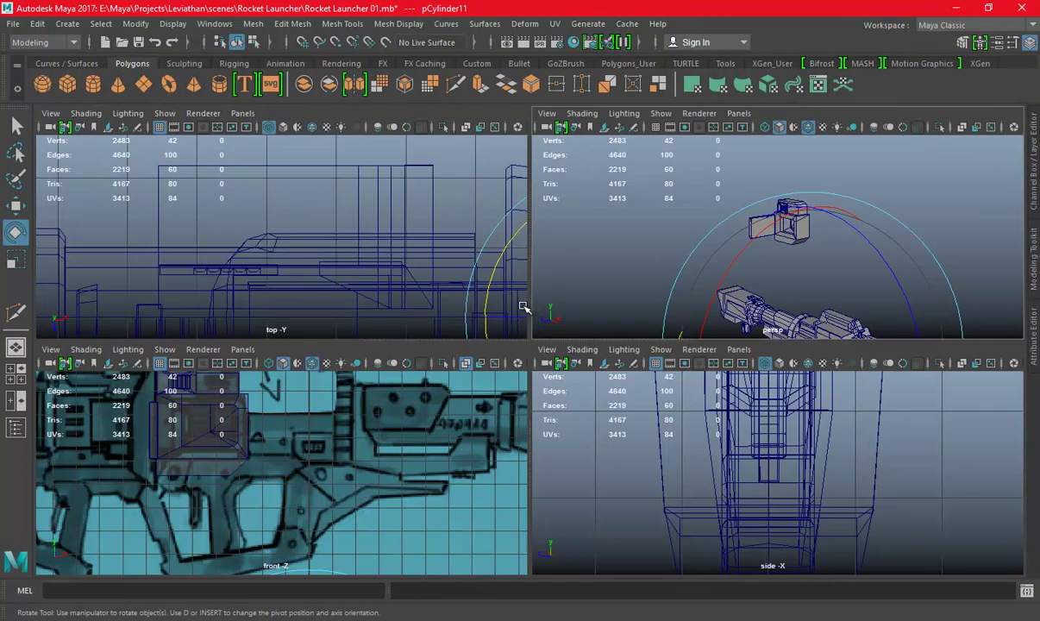
{"action": "key", "text": "space"}
{"action": "scroll", "coordinate": [509, 394], "scroll_direction": "down", "scroll_amount": 3}
{"action": "key", "text": "f"}
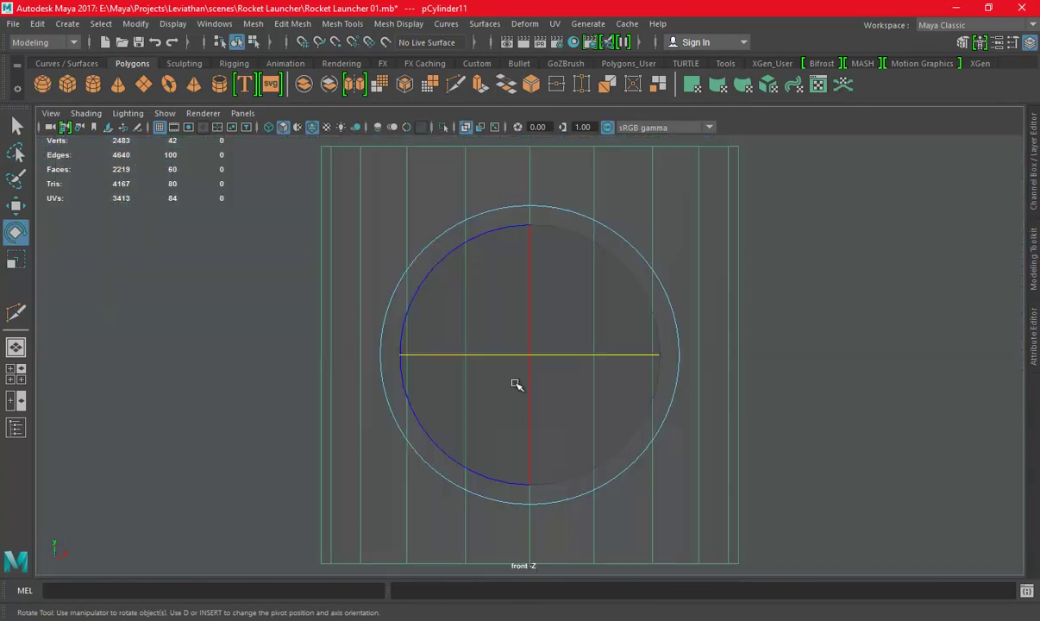
{"action": "key", "text": "alt+x"}
{"action": "key", "text": "ctrl+shift+a"}
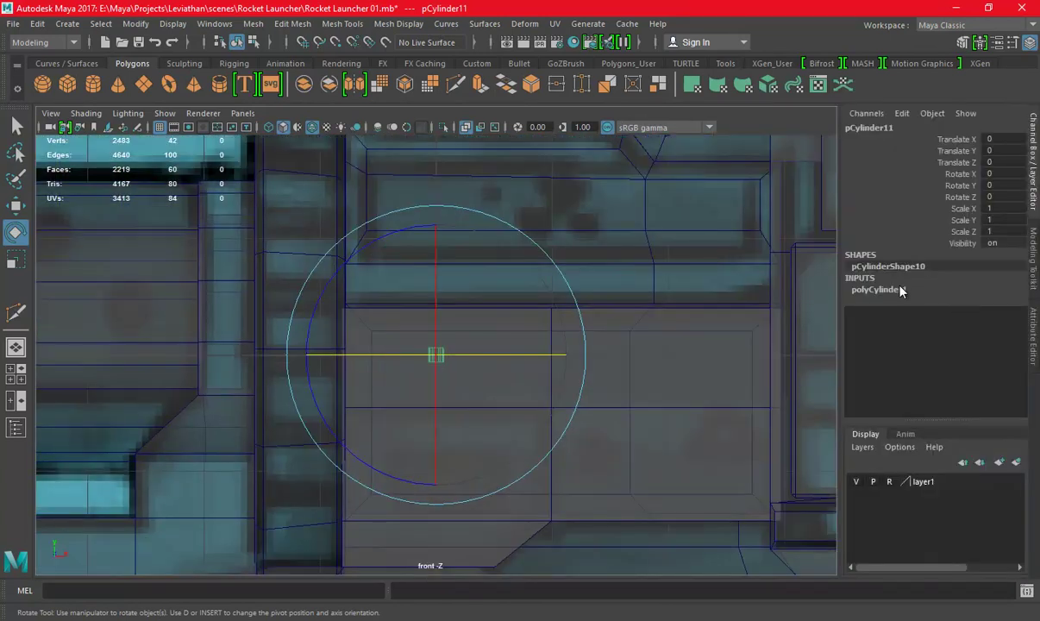
{"action": "left_click", "coordinate": [888, 289]}
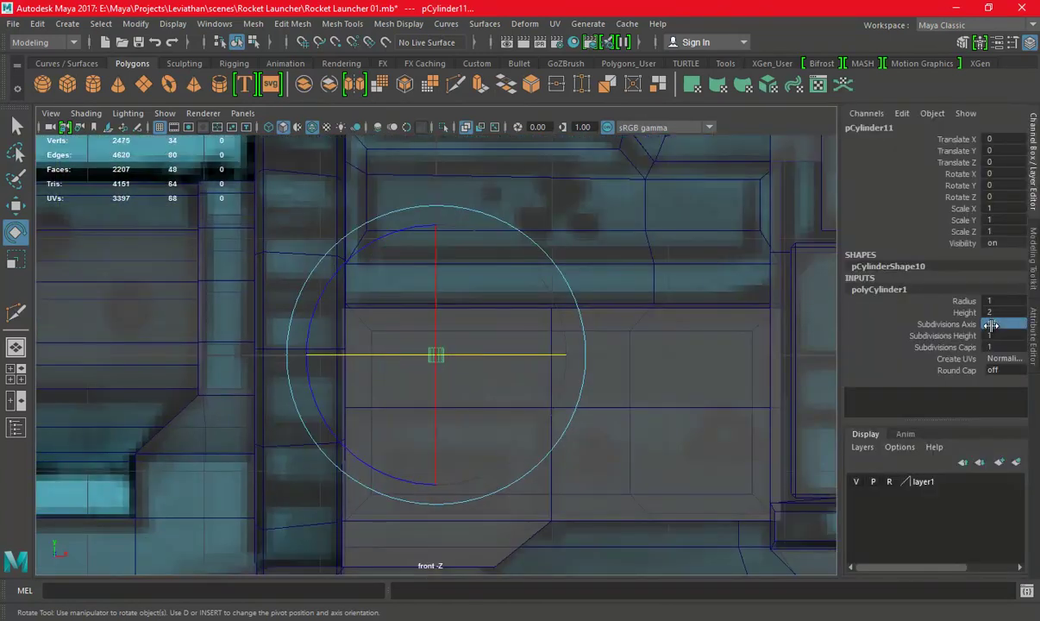
{"action": "left_click", "coordinate": [1036, 205]}
Move the cylinder onto the reload housing in the front view
{"action": "scroll", "coordinate": [661, 283], "scroll_direction": "down", "scroll_amount": 6}
{"action": "scroll", "coordinate": [603, 258], "scroll_direction": "down", "scroll_amount": 3}
{"action": "key", "text": "w"}
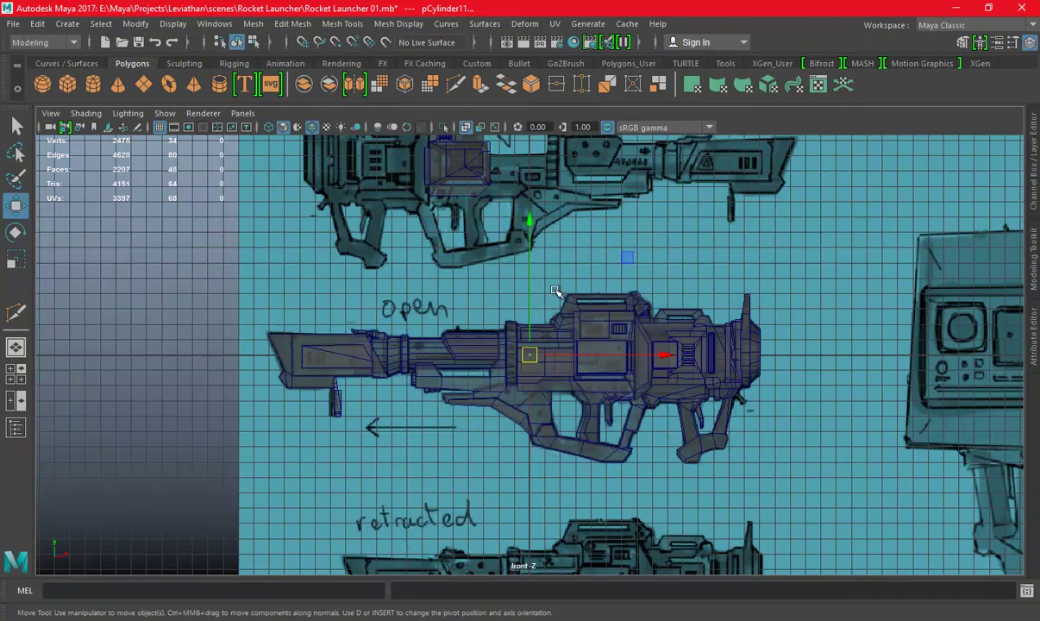
{"action": "middle_click_drag", "start_coordinate": [497, 335], "coordinate": [497, 387], "text": "alt"}
{"action": "left_click", "coordinate": [414, 201]}
{"action": "scroll", "coordinate": [518, 284], "scroll_direction": "up", "scroll_amount": 3}
{"action": "scroll", "coordinate": [662, 358], "scroll_direction": "up", "scroll_amount": 3}
{"action": "scroll", "coordinate": [662, 358], "scroll_direction": "up", "scroll_amount": 2}
{"action": "scroll", "coordinate": [695, 417], "scroll_direction": "up", "scroll_amount": 2}
Scale the cylinder into a slimmer, taller rod
{"action": "left_click_drag", "start_coordinate": [473, 392], "coordinate": [384, 300]}
{"action": "key", "text": "e"}
{"action": "key", "text": "r"}
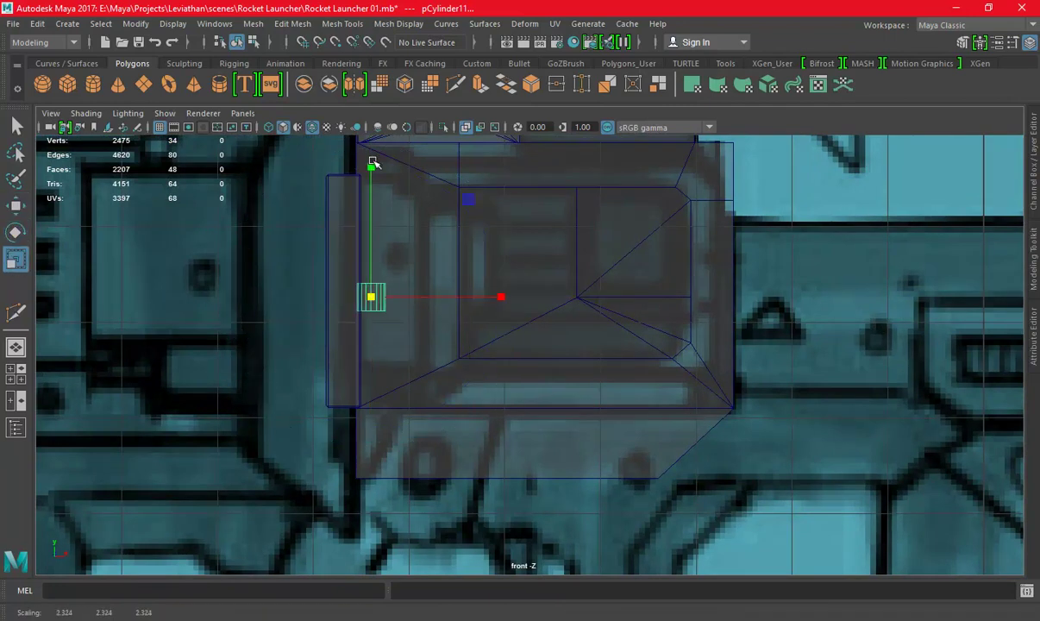
{"action": "scroll", "coordinate": [690, 290], "scroll_direction": "down", "scroll_amount": 5}
{"action": "scroll", "coordinate": [214, 198], "scroll_direction": "down", "scroll_amount": 3}
{"action": "scroll", "coordinate": [762, 322], "scroll_direction": "down", "scroll_amount": 3}
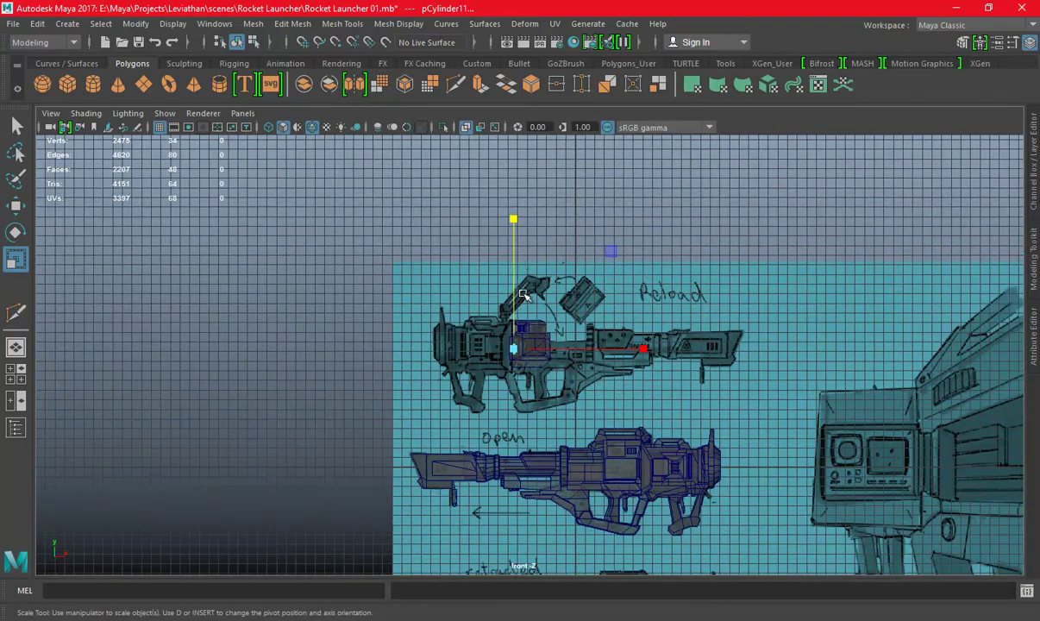
{"action": "scroll", "coordinate": [524, 295], "scroll_direction": "up", "scroll_amount": 1}
{"action": "scroll", "coordinate": [355, 302], "scroll_direction": "up", "scroll_amount": 2}
{"action": "scroll", "coordinate": [429, 309], "scroll_direction": "up", "scroll_amount": 3}
{"action": "scroll", "coordinate": [432, 303], "scroll_direction": "up", "scroll_amount": 2}
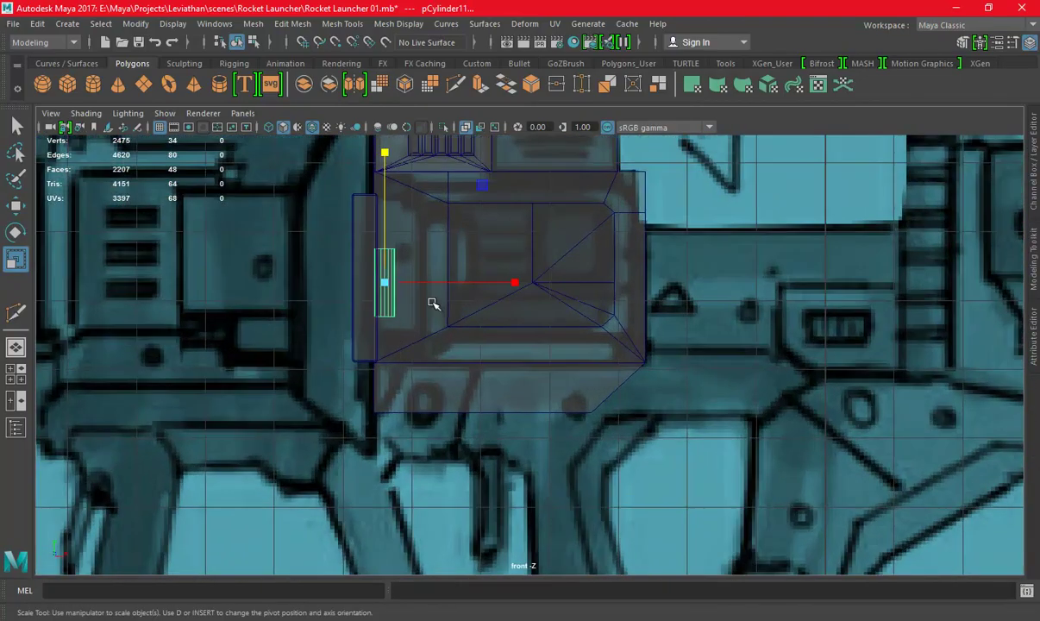
{"action": "scroll", "coordinate": [432, 303], "scroll_direction": "down", "scroll_amount": 2}
{"action": "scroll", "coordinate": [431, 302], "scroll_direction": "down", "scroll_amount": 2}
{"action": "scroll", "coordinate": [483, 302], "scroll_direction": "down", "scroll_amount": 1}
{"action": "middle_click_drag", "start_coordinate": [568, 298], "coordinate": [327, 223], "text": "alt"}
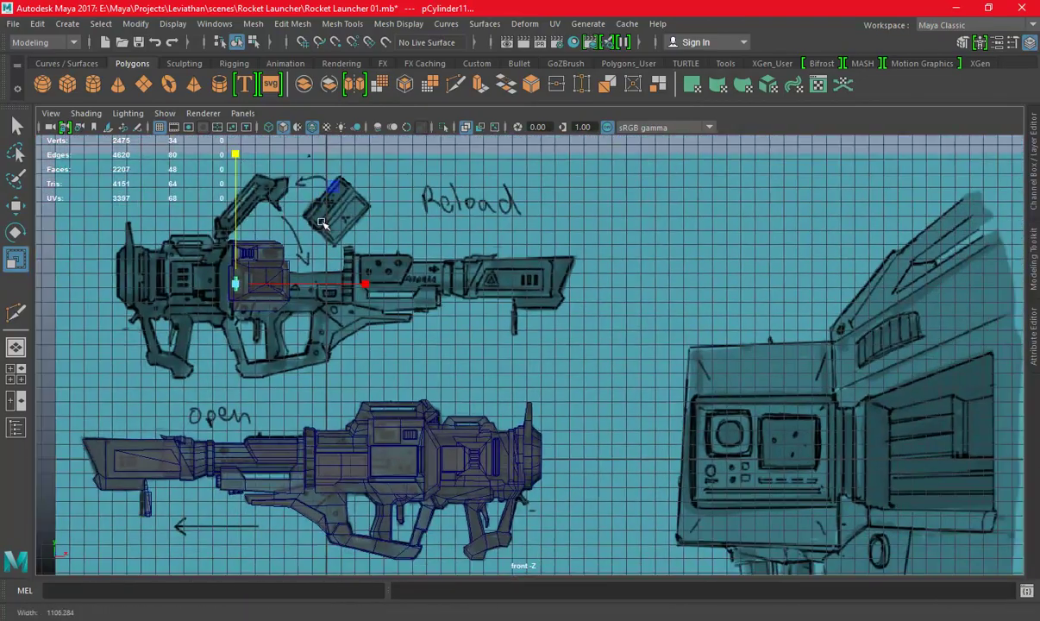
{"action": "scroll", "coordinate": [680, 343], "scroll_direction": "up", "scroll_amount": 2}
{"action": "scroll", "coordinate": [191, 238], "scroll_direction": "up", "scroll_amount": 2}
{"action": "scroll", "coordinate": [415, 303], "scroll_direction": "up", "scroll_amount": 2}
{"action": "scroll", "coordinate": [416, 303], "scroll_direction": "up", "scroll_amount": 3}
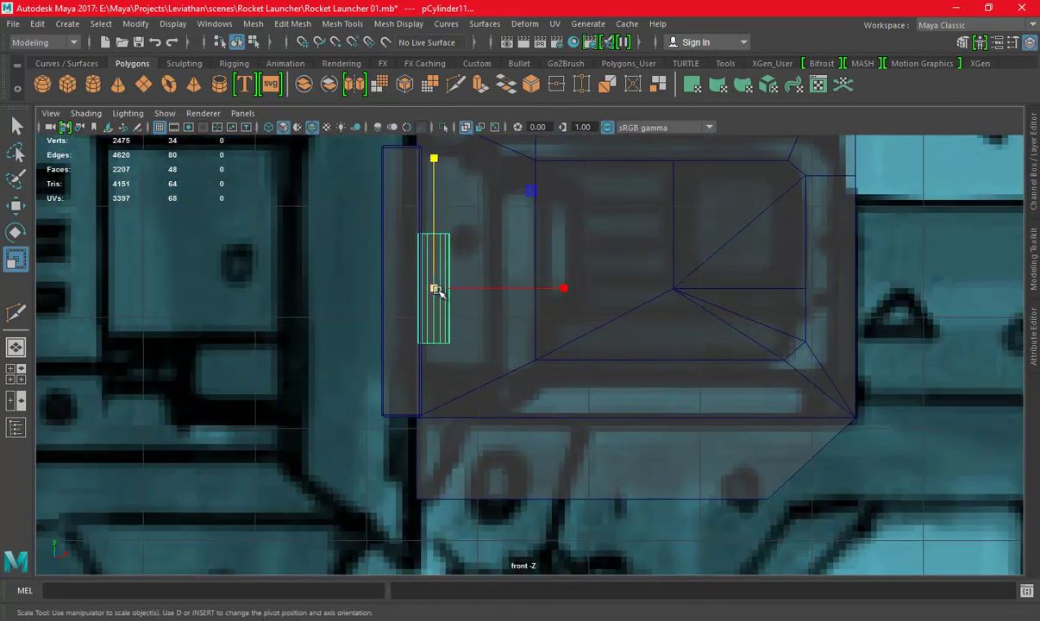
{"action": "left_click_drag", "start_coordinate": [436, 291], "coordinate": [424, 282]}
{"action": "left_click_drag", "start_coordinate": [435, 165], "coordinate": [434, 155]}
Shift the rod right inside the housing and stretch it to about 1.787 × 11.192 × 1.787
{"action": "key", "text": "w"}
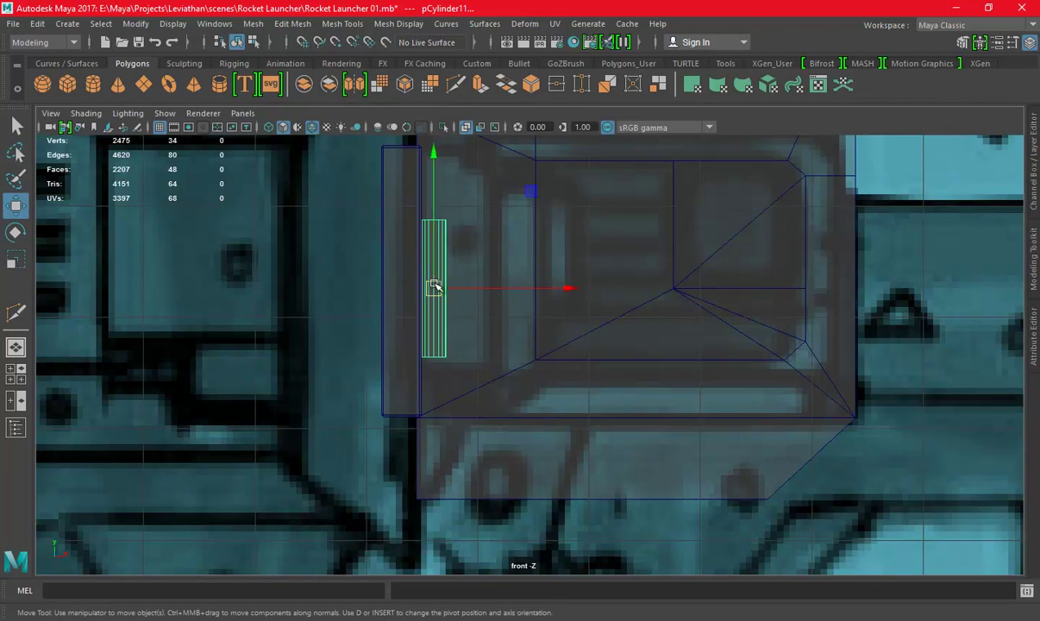
{"action": "left_click_drag", "start_coordinate": [434, 288], "coordinate": [536, 257]}
{"action": "scroll", "coordinate": [564, 287], "scroll_direction": "up", "scroll_amount": 2}
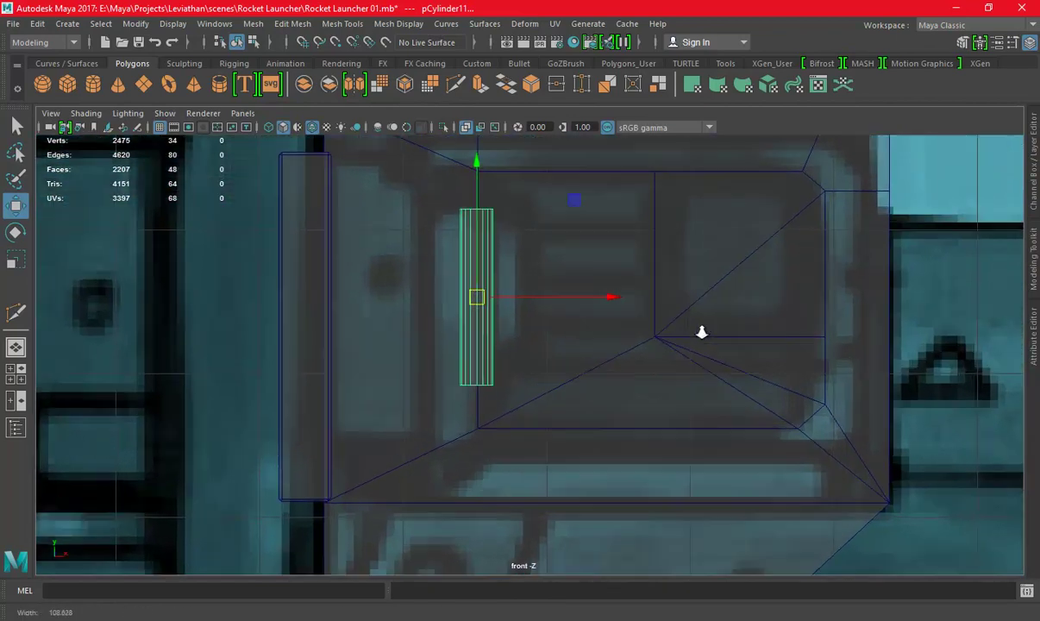
{"action": "left_click", "coordinate": [467, 167]}
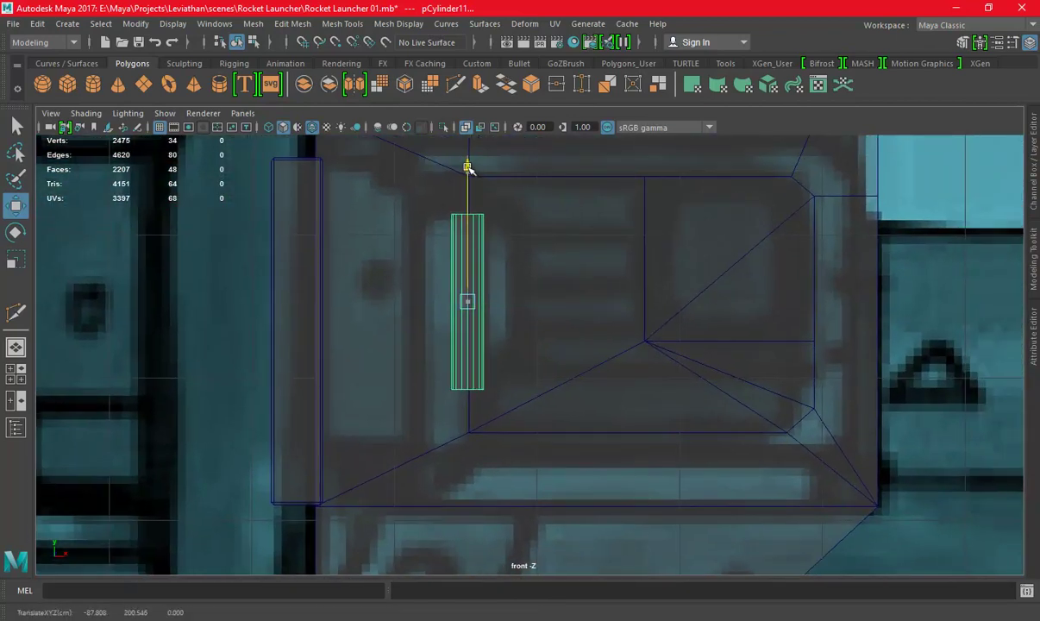
{"action": "key", "text": "e"}
{"action": "key", "text": "r"}
{"action": "left_click_drag", "start_coordinate": [470, 173], "coordinate": [470, 165]}
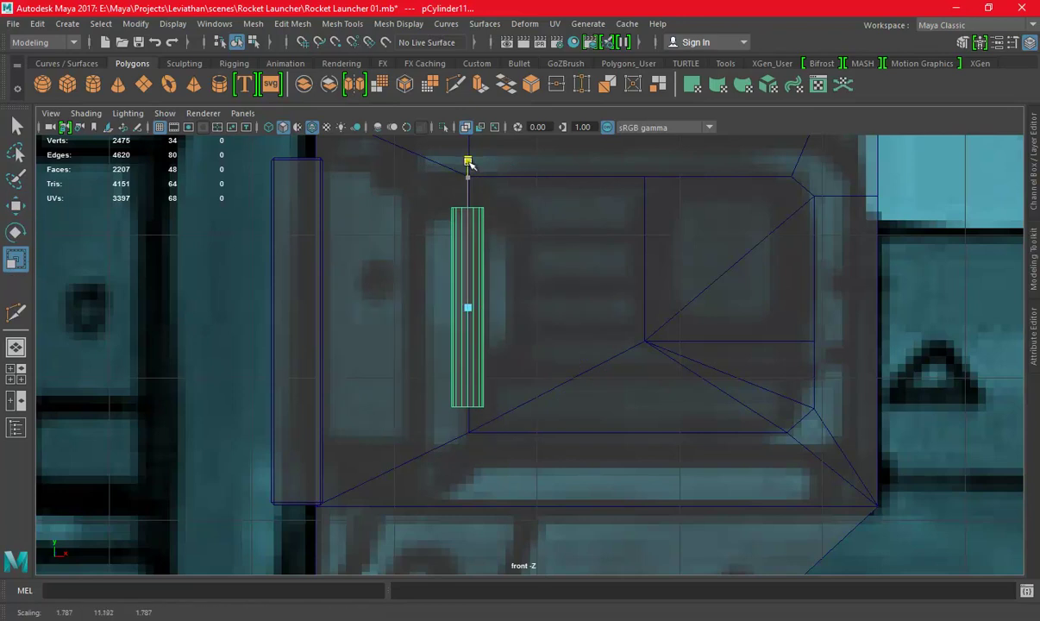
{"action": "key", "text": "w"}
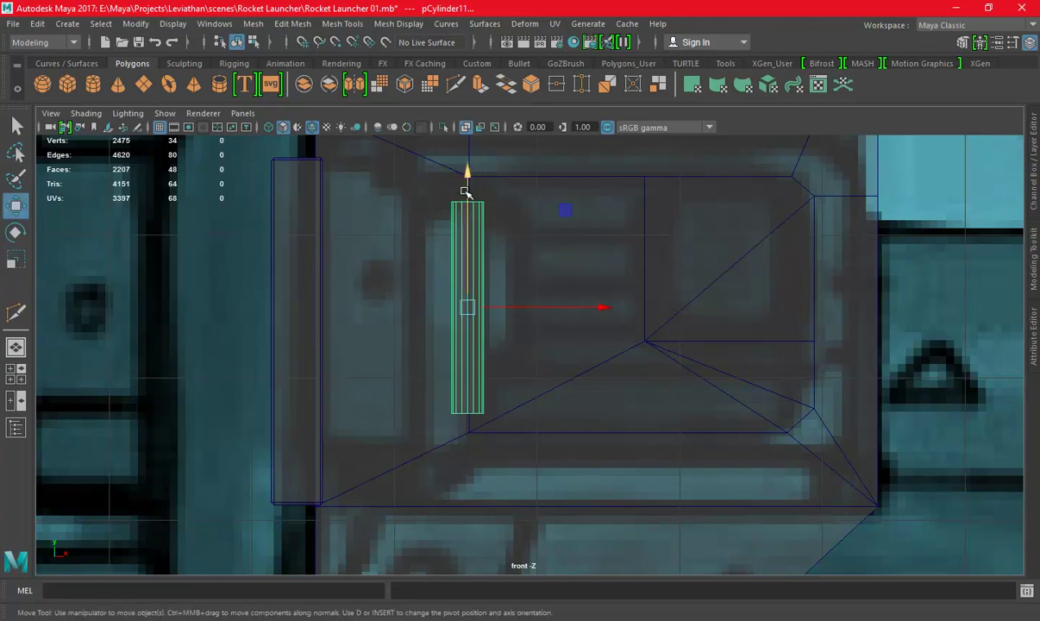
{"action": "key", "text": "space"}
{"action": "key", "text": "space"}
{"action": "key", "text": "f"}
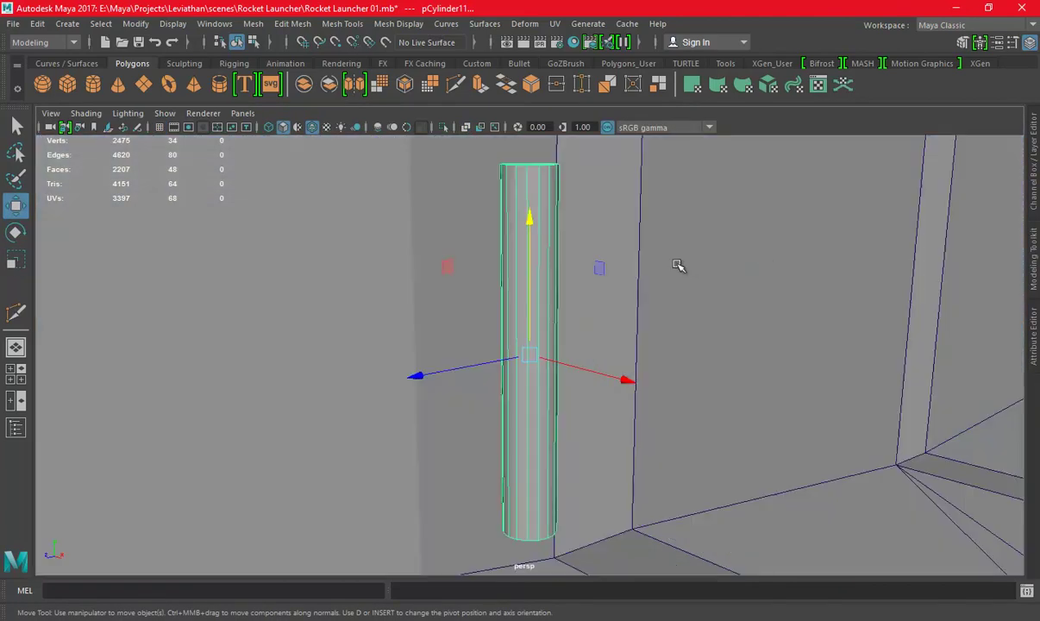
{"action": "scroll", "coordinate": [401, 253], "scroll_direction": "down", "scroll_amount": 3}
Push the rod deeper into the housing's open side, checking from several angles
{"action": "mouse_move", "coordinate": [401, 252]}
{"action": "left_mouse_down", "text": "alt"}
{"action": "mouse_move", "coordinate": [534, 302]}
{"action": "mouse_move", "coordinate": [638, 400]}
{"action": "mouse_move", "coordinate": [559, 368]}
{"action": "mouse_move", "coordinate": [440, 381]}
{"action": "mouse_move", "coordinate": [587, 288]}
{"action": "mouse_move", "coordinate": [605, 308]}
{"action": "left_mouse_up", "text": "alt"}
{"action": "left_click_drag", "start_coordinate": [527, 361], "coordinate": [538, 363]}
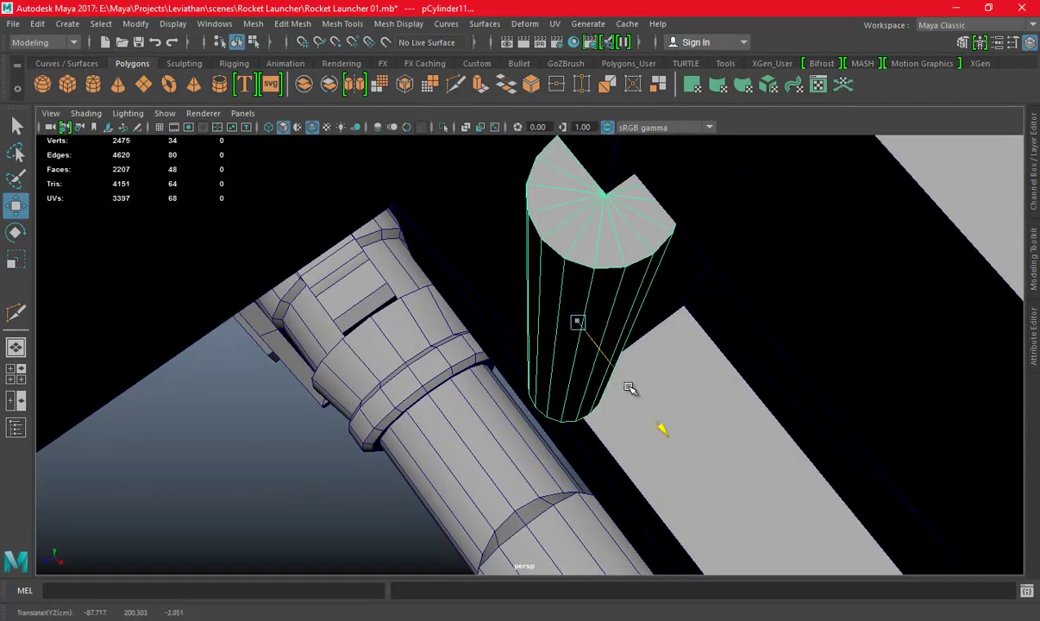
{"action": "mouse_move", "coordinate": [641, 388]}
{"action": "left_mouse_down", "text": "alt"}
{"action": "mouse_move", "coordinate": [638, 355]}
{"action": "mouse_move", "coordinate": [578, 337]}
{"action": "mouse_move", "coordinate": [631, 302]}
{"action": "left_mouse_up", "text": "alt"}
{"action": "scroll", "coordinate": [534, 322], "scroll_direction": "up", "scroll_amount": 5}
{"action": "right_click_drag", "start_coordinate": [631, 302], "coordinate": [619, 272], "text": "alt"}
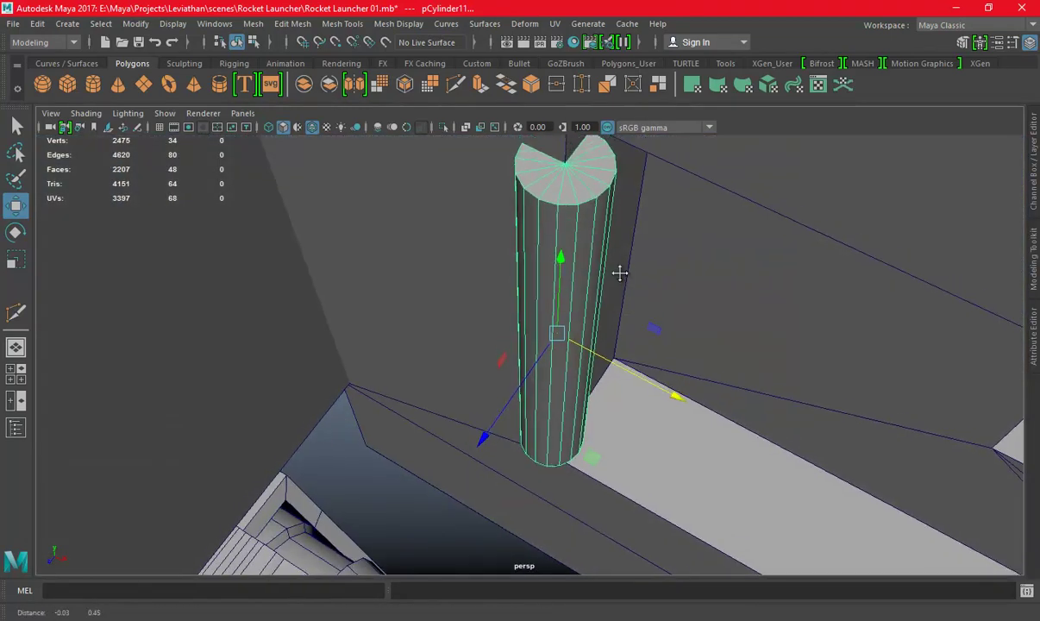
{"action": "mouse_move", "coordinate": [619, 272]}
{"action": "left_mouse_down", "text": "alt"}
{"action": "mouse_move", "coordinate": [666, 353]}
{"action": "mouse_move", "coordinate": [741, 258]}
{"action": "left_mouse_up", "text": "alt"}
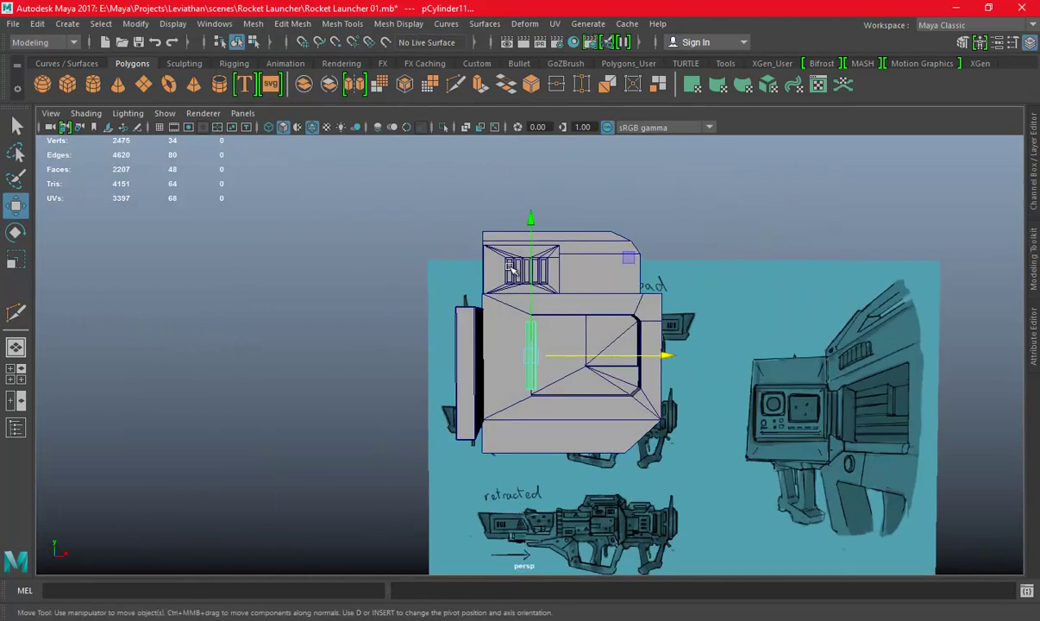
{"action": "scroll", "coordinate": [503, 245], "scroll_direction": "up", "scroll_amount": 5}
{"action": "mouse_move", "coordinate": [502, 245]}
{"action": "left_mouse_down", "text": "alt"}
{"action": "mouse_move", "coordinate": [557, 260]}
{"action": "mouse_move", "coordinate": [606, 294]}
{"action": "left_mouse_up", "text": "alt"}
Save the scene and review the seated hinge pin up close
{"action": "key", "text": "r"}
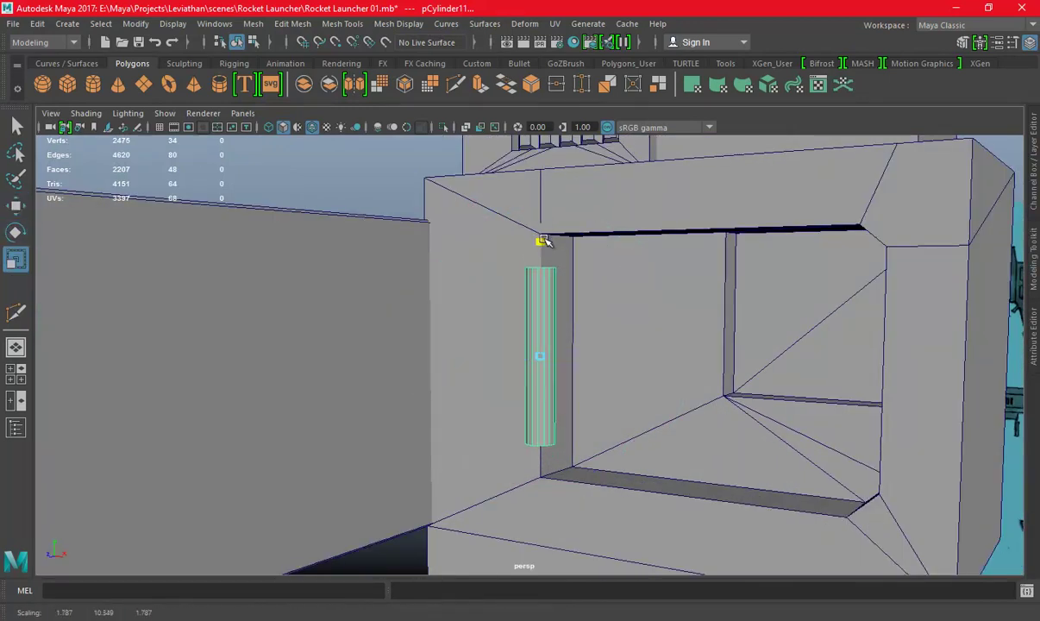
{"action": "key", "text": "ctrl+s"}
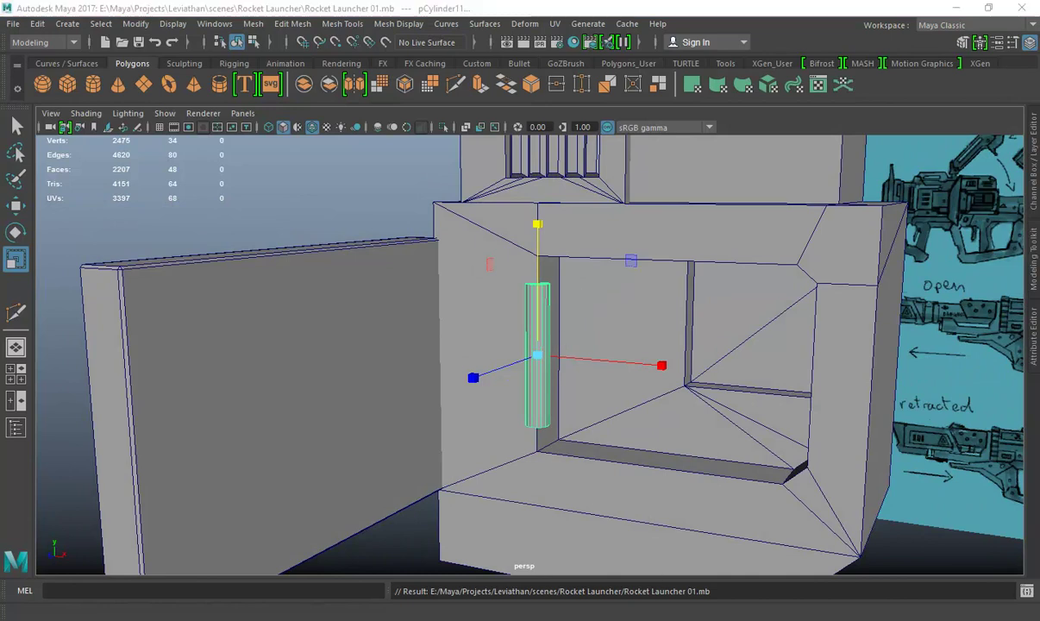
{"action": "mouse_move", "coordinate": [652, 359]}
{"action": "right_mouse_down", "text": "alt"}
{"action": "mouse_move", "coordinate": [655, 378]}
{"action": "mouse_move", "coordinate": [388, 332]}
{"action": "mouse_move", "coordinate": [417, 339]}
{"action": "right_mouse_up", "text": "alt"}
{"action": "left_click_drag", "start_coordinate": [416, 338], "coordinate": [413, 308], "text": "alt"}
{"action": "mouse_move", "coordinate": [413, 309]}
{"action": "right_mouse_down", "text": "alt"}
{"action": "mouse_move", "coordinate": [529, 371]}
{"action": "mouse_move", "coordinate": [475, 280]}
{"action": "mouse_move", "coordinate": [487, 229]}
{"action": "mouse_move", "coordinate": [450, 341]}
{"action": "mouse_move", "coordinate": [529, 246]}
{"action": "mouse_move", "coordinate": [613, 294]}
{"action": "right_mouse_up", "text": "alt"}
Select the fan faces at one end of the cylinder and isolate them in the view
{"action": "right_click_drag", "start_coordinate": [487, 222], "coordinate": [485, 260]}
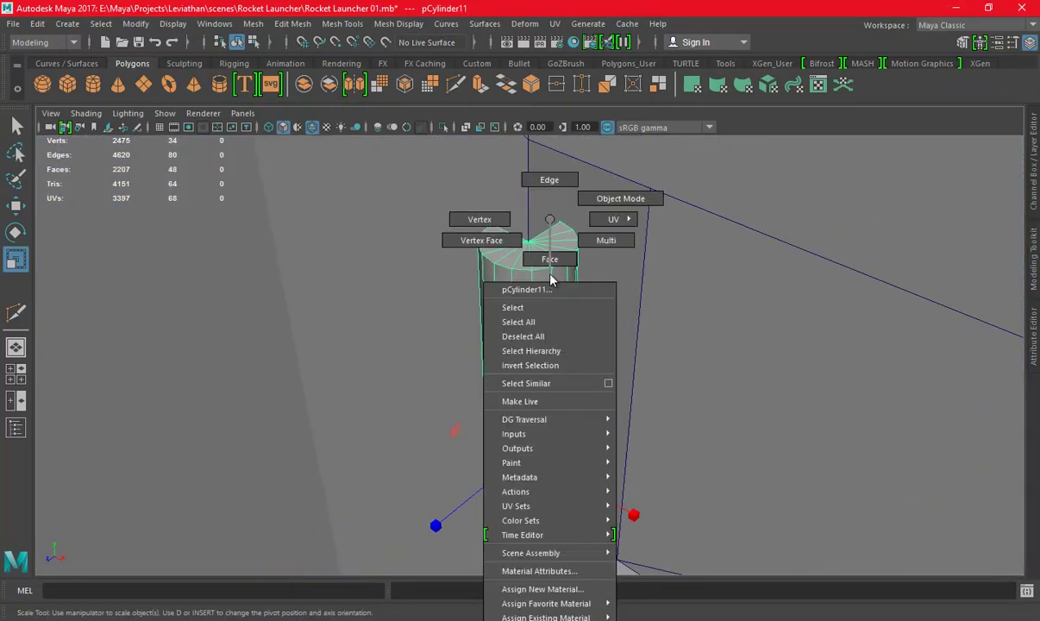
{"action": "left_click", "coordinate": [555, 231]}
{"action": "mouse_move", "coordinate": [495, 231]}
{"action": "left_mouse_down", "text": "alt"}
{"action": "mouse_move", "coordinate": [557, 295]}
{"action": "mouse_move", "coordinate": [521, 281]}
{"action": "mouse_move", "coordinate": [765, 325]}
{"action": "mouse_move", "coordinate": [594, 272]}
{"action": "mouse_move", "coordinate": [597, 248]}
{"action": "left_mouse_up", "text": "alt"}
{"action": "left_click", "coordinate": [535, 319]}
{"action": "mouse_move", "coordinate": [597, 248]}
{"action": "middle_mouse_down", "text": "alt"}
{"action": "mouse_move", "coordinate": [660, 383]}
{"action": "mouse_move", "coordinate": [677, 317]}
{"action": "middle_mouse_up", "text": "alt"}
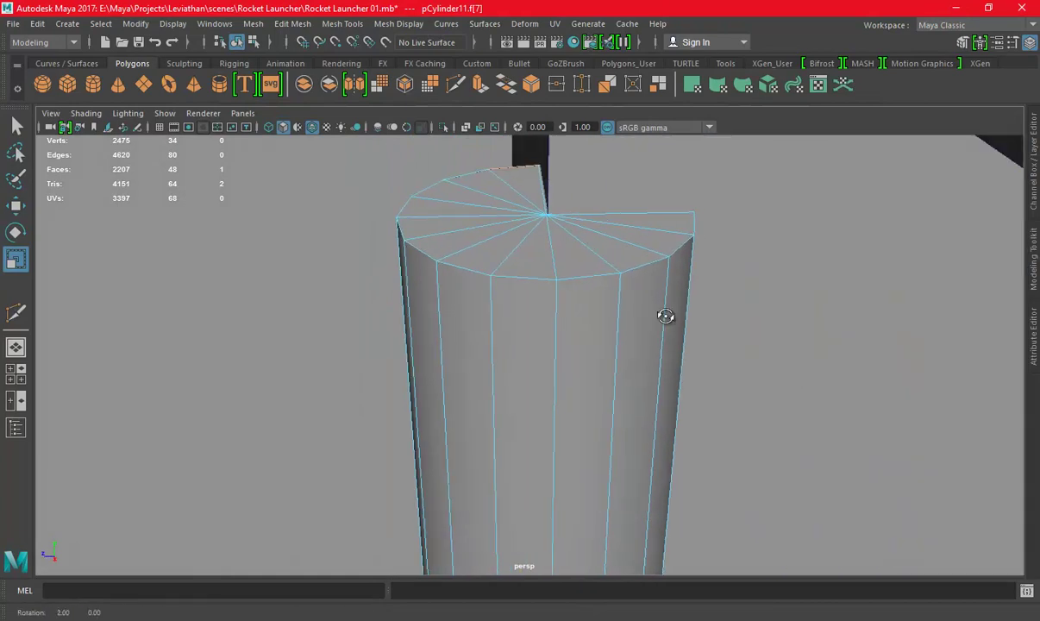
{"action": "left_click_drag", "start_coordinate": [678, 317], "coordinate": [634, 313], "text": "alt"}
{"action": "mouse_move", "coordinate": [573, 244]}
{"action": "left_mouse_down", "text": "alt"}
{"action": "mouse_move", "coordinate": [641, 312]}
{"action": "mouse_move", "coordinate": [687, 281]}
{"action": "mouse_move", "coordinate": [463, 153]}
{"action": "mouse_move", "coordinate": [558, 262]}
{"action": "left_mouse_up", "text": "alt"}
{"action": "double_click", "coordinate": [641, 311], "text": "shift"}
{"action": "left_click", "coordinate": [443, 127]}
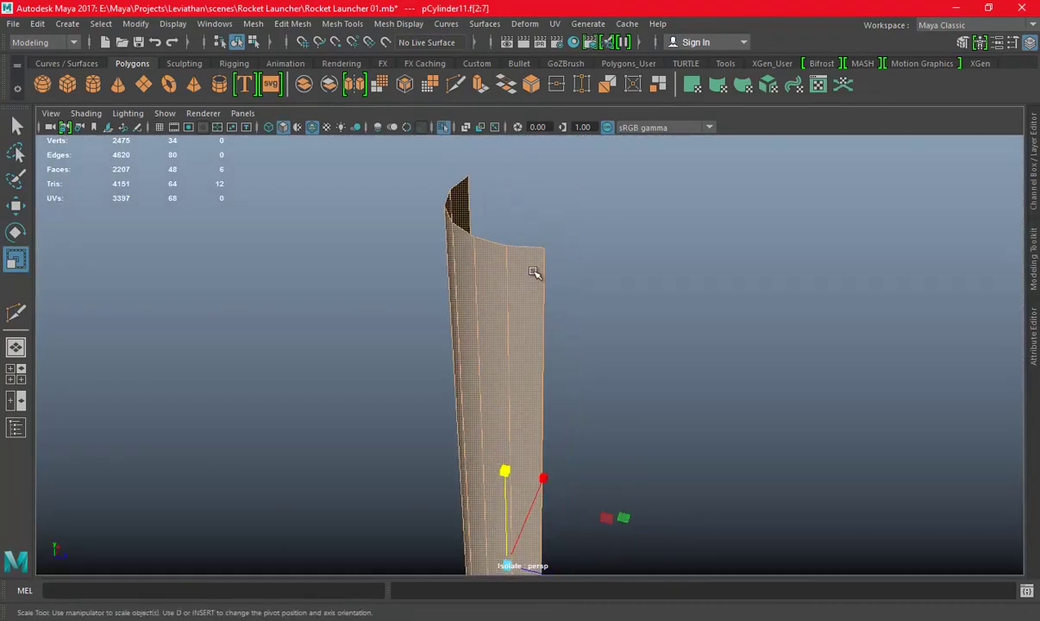
Delete the first end's cap faces and bring the rest of the scene back
{"action": "left_click", "coordinate": [483, 276]}
{"action": "left_click_drag", "start_coordinate": [482, 275], "coordinate": [499, 303], "text": "alt"}
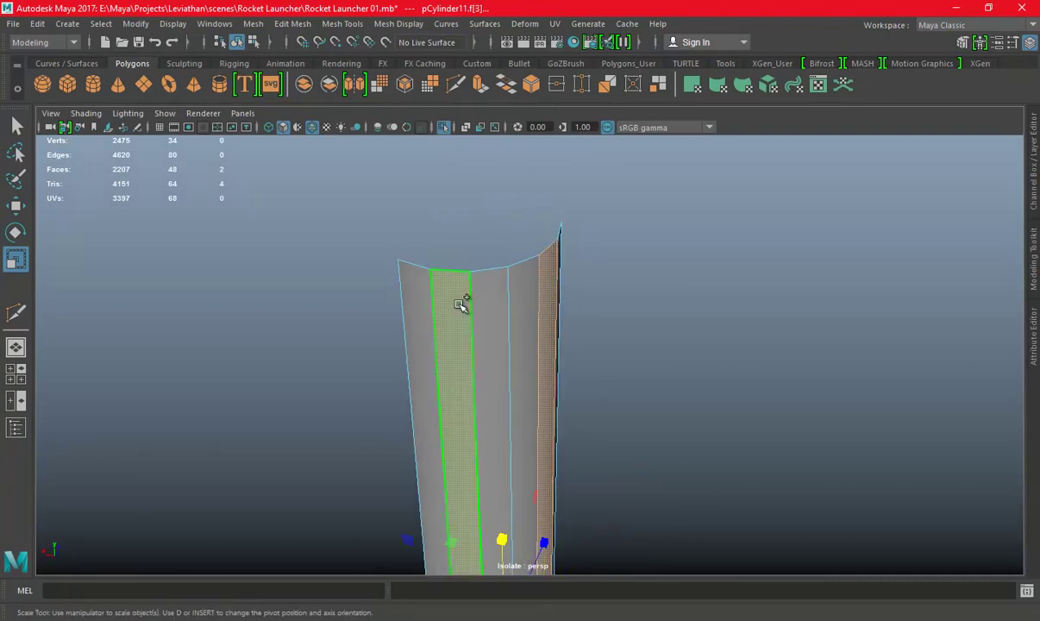
{"action": "key", "text": "Delete"}
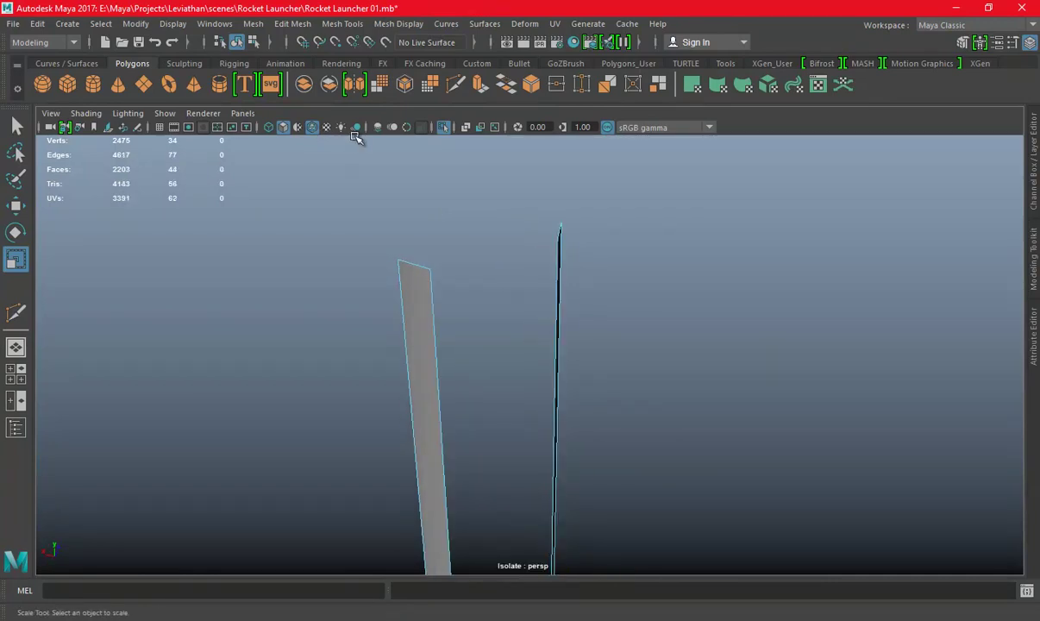
{"action": "left_click", "coordinate": [443, 127]}
{"action": "key", "text": "alt+b"}
Delete the cap faces at the other end and select the last remaining cap face
{"action": "left_click_drag", "start_coordinate": [494, 192], "coordinate": [604, 260], "text": "alt"}
{"action": "mouse_move", "coordinate": [710, 252]}
{"action": "left_mouse_down", "text": "alt"}
{"action": "mouse_move", "coordinate": [477, 288]}
{"action": "mouse_move", "coordinate": [506, 295]}
{"action": "left_mouse_up", "text": "alt"}
{"action": "key", "text": "r"}
{"action": "left_click", "coordinate": [521, 275]}
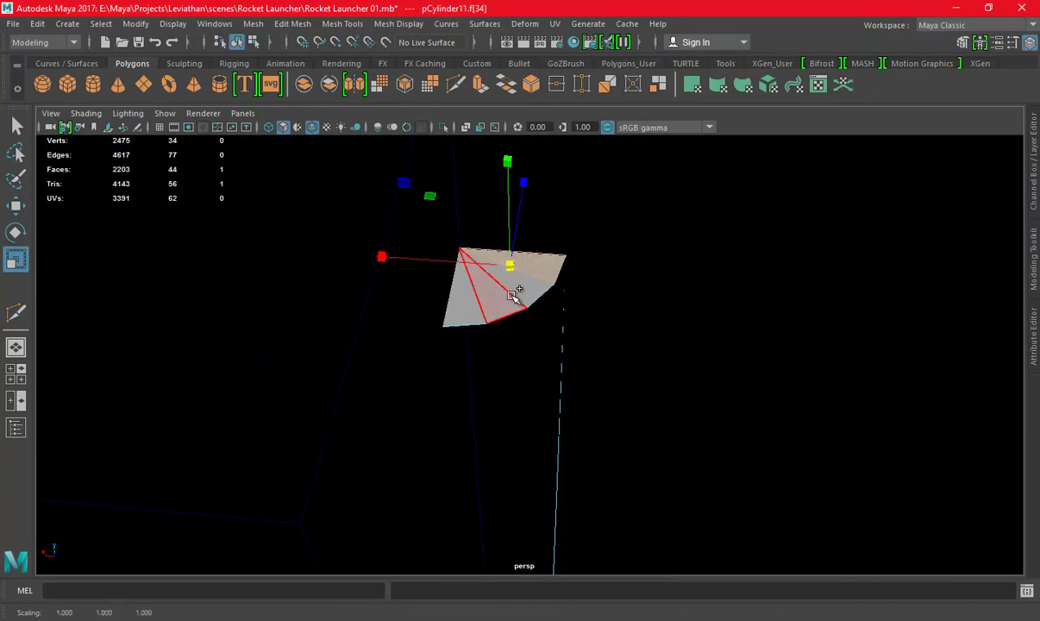
{"action": "left_click", "coordinate": [529, 290], "text": "shift"}
{"action": "left_click", "coordinate": [531, 281], "text": "shift"}
{"action": "key", "text": "q"}
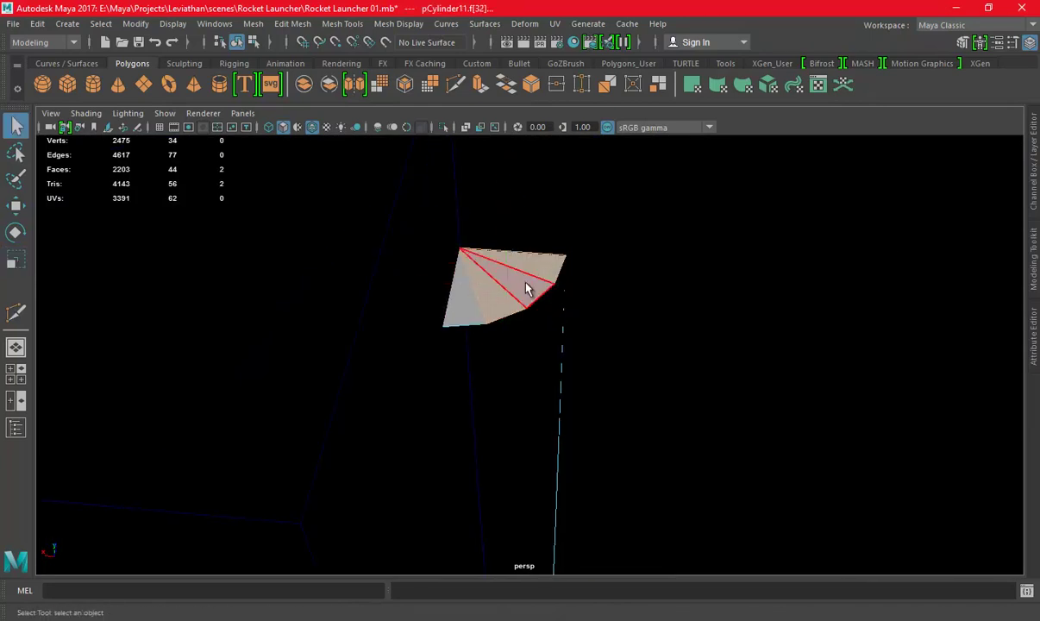
{"action": "key", "text": "Delete"}
{"action": "mouse_move", "coordinate": [727, 349]}
{"action": "left_mouse_down", "text": "alt"}
{"action": "mouse_move", "coordinate": [556, 295]}
{"action": "mouse_move", "coordinate": [621, 251]}
{"action": "mouse_move", "coordinate": [608, 399]}
{"action": "mouse_move", "coordinate": [627, 395]}
{"action": "mouse_move", "coordinate": [577, 285]}
{"action": "mouse_move", "coordinate": [642, 331]}
{"action": "mouse_move", "coordinate": [400, 332]}
{"action": "mouse_move", "coordinate": [411, 459]}
{"action": "left_mouse_up", "text": "alt"}
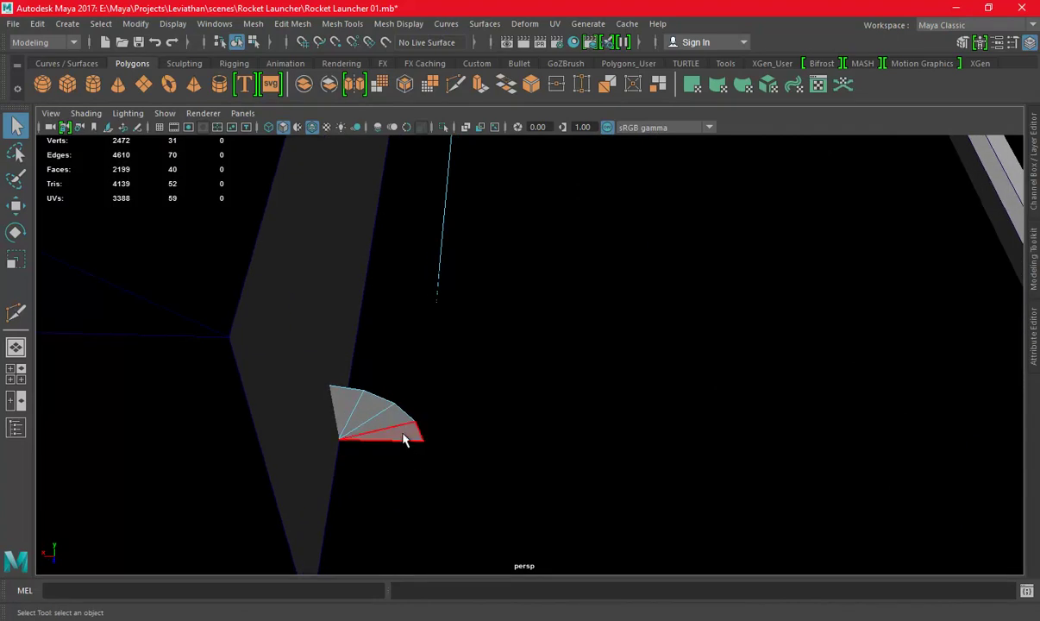
{"action": "left_click", "coordinate": [351, 402], "text": "shift"}
Delete the remaining cap faces, select the whole cylinder in the maximized front view, and save
{"action": "key", "text": "Delete"}
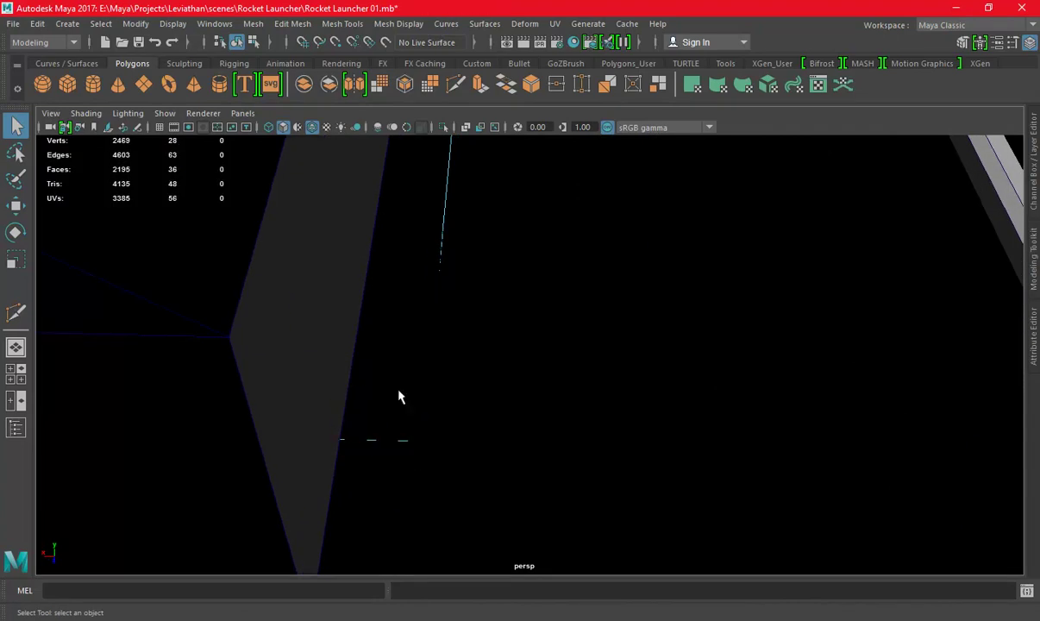
{"action": "left_click_drag", "start_coordinate": [425, 320], "coordinate": [589, 323], "text": "alt"}
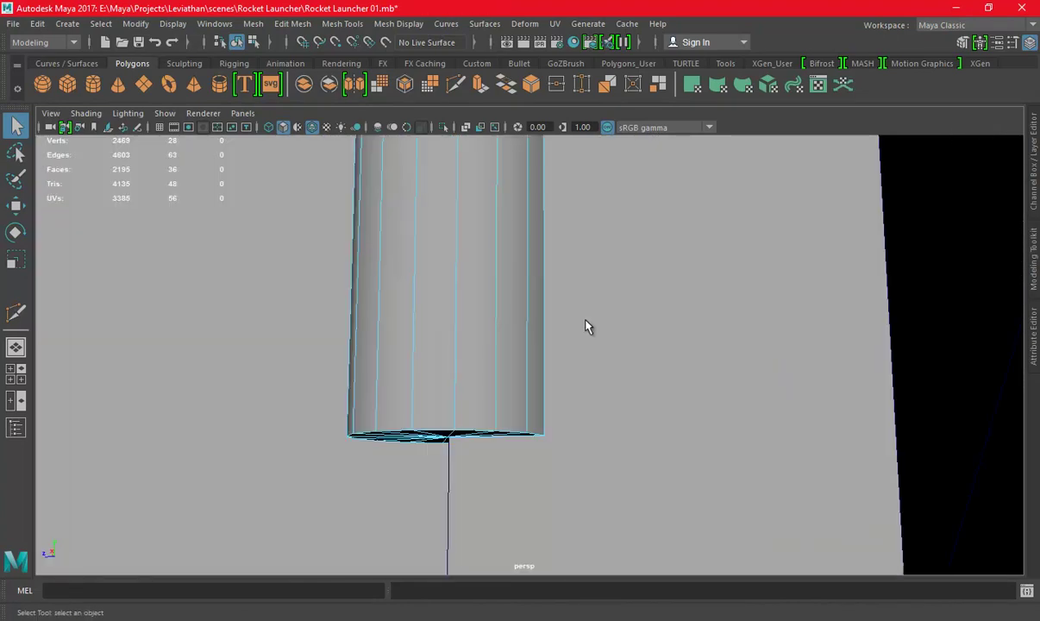
{"action": "mouse_move", "coordinate": [525, 315]}
{"action": "left_mouse_down", "text": "alt"}
{"action": "mouse_move", "coordinate": [598, 347]}
{"action": "mouse_move", "coordinate": [606, 298]}
{"action": "mouse_move", "coordinate": [316, 232]}
{"action": "mouse_move", "coordinate": [554, 318]}
{"action": "left_mouse_up", "text": "alt"}
{"action": "right_click_drag", "start_coordinate": [531, 222], "coordinate": [587, 197]}
{"action": "key", "text": "space"}
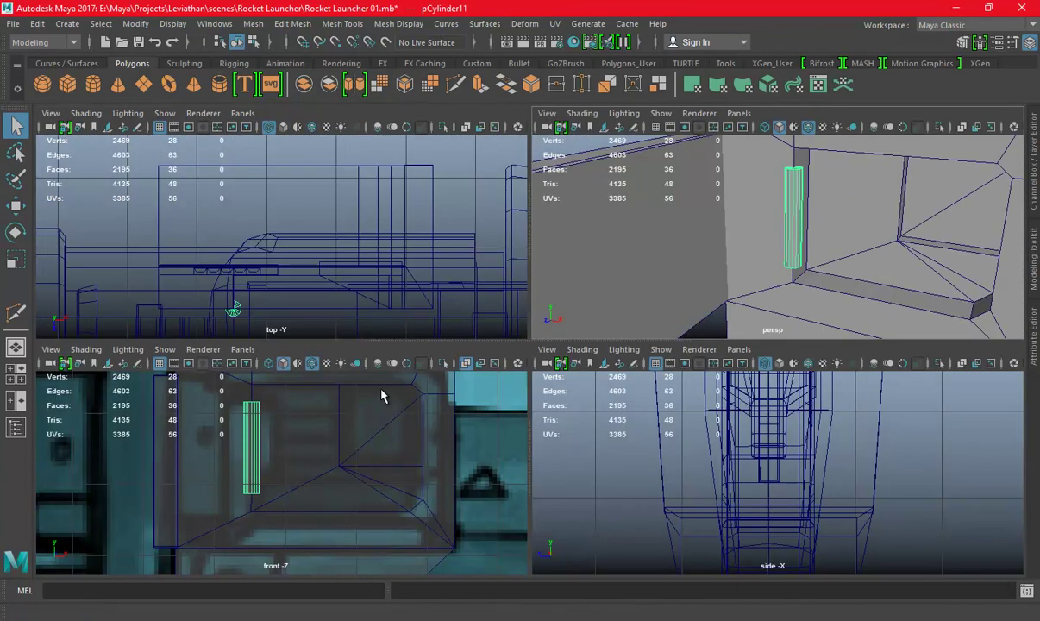
{"action": "key", "text": "space"}
{"action": "scroll", "coordinate": [557, 292], "scroll_direction": "up", "scroll_amount": 2}
{"action": "key", "text": "ctrl+s"}
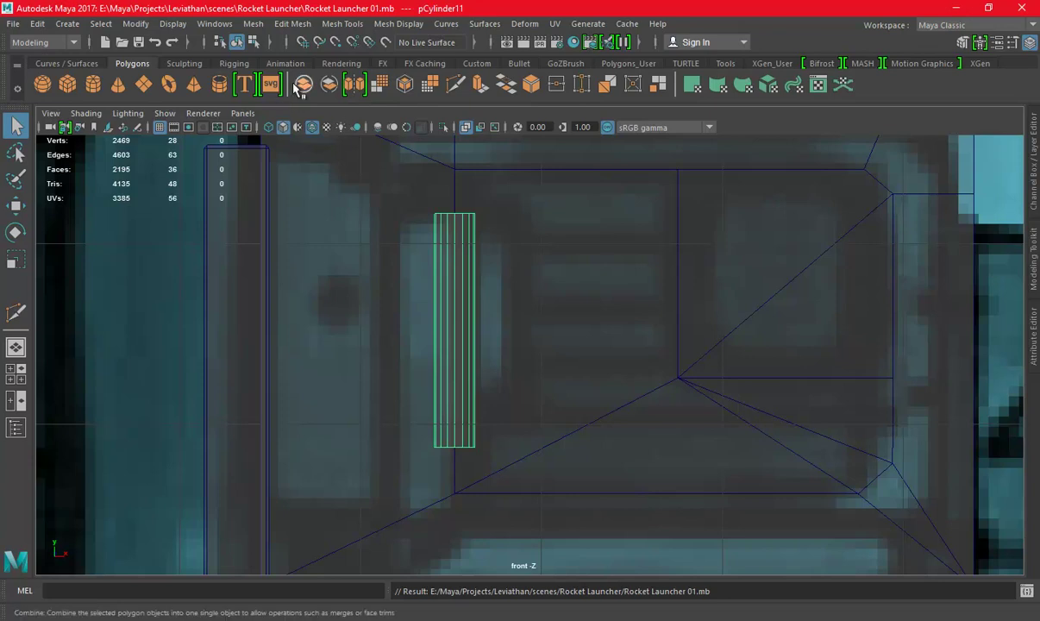
Browse the shelf tabs, centre the front view on the cylinder, and open the Modeling Toolkit
{"action": "left_click", "coordinate": [740, 66]}
{"action": "scroll", "coordinate": [290, 201], "scroll_direction": "down", "scroll_amount": 3}
{"action": "scroll", "coordinate": [571, 279], "scroll_direction": "down", "scroll_amount": 2}
{"action": "scroll", "coordinate": [666, 261], "scroll_direction": "down", "scroll_amount": 2}
{"action": "scroll", "coordinate": [667, 260], "scroll_direction": "down", "scroll_amount": 3}
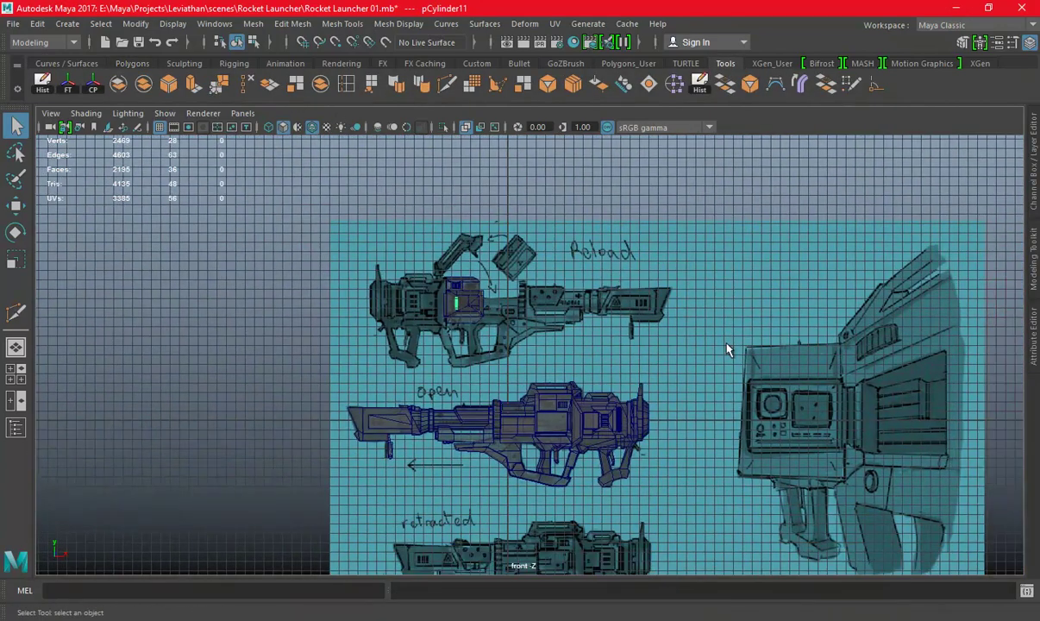
{"action": "scroll", "coordinate": [576, 371], "scroll_direction": "up", "scroll_amount": 3}
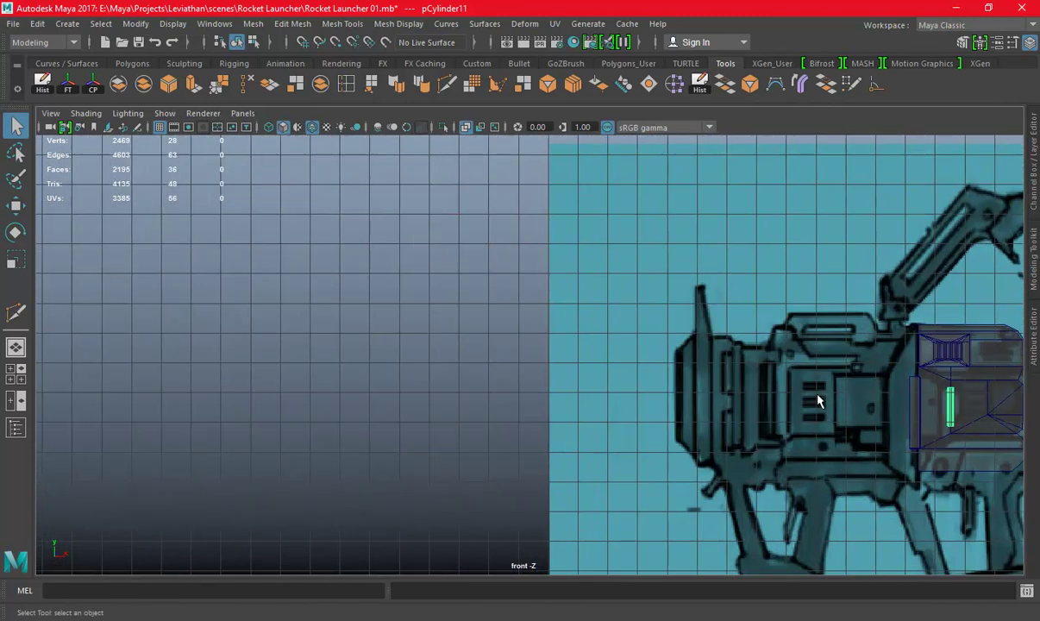
{"action": "scroll", "coordinate": [816, 399], "scroll_direction": "up", "scroll_amount": 2}
{"action": "scroll", "coordinate": [747, 372], "scroll_direction": "up", "scroll_amount": 2}
{"action": "middle_click_drag", "start_coordinate": [747, 372], "coordinate": [553, 320], "text": "alt"}
{"action": "scroll", "coordinate": [550, 327], "scroll_direction": "up", "scroll_amount": 2}
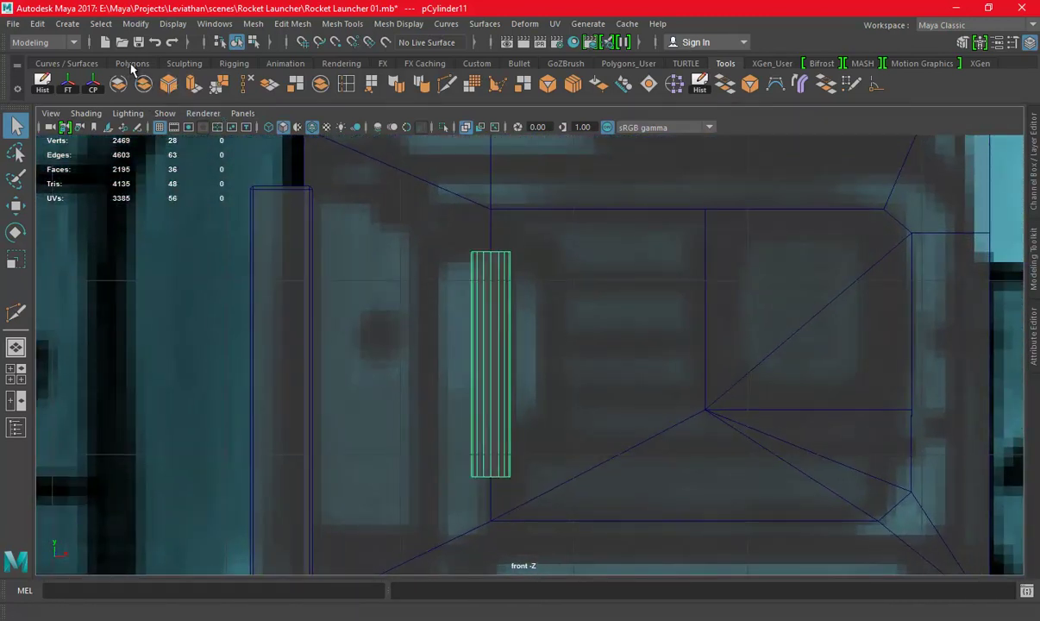
{"action": "left_click", "coordinate": [131, 67]}
{"action": "left_click", "coordinate": [725, 64]}
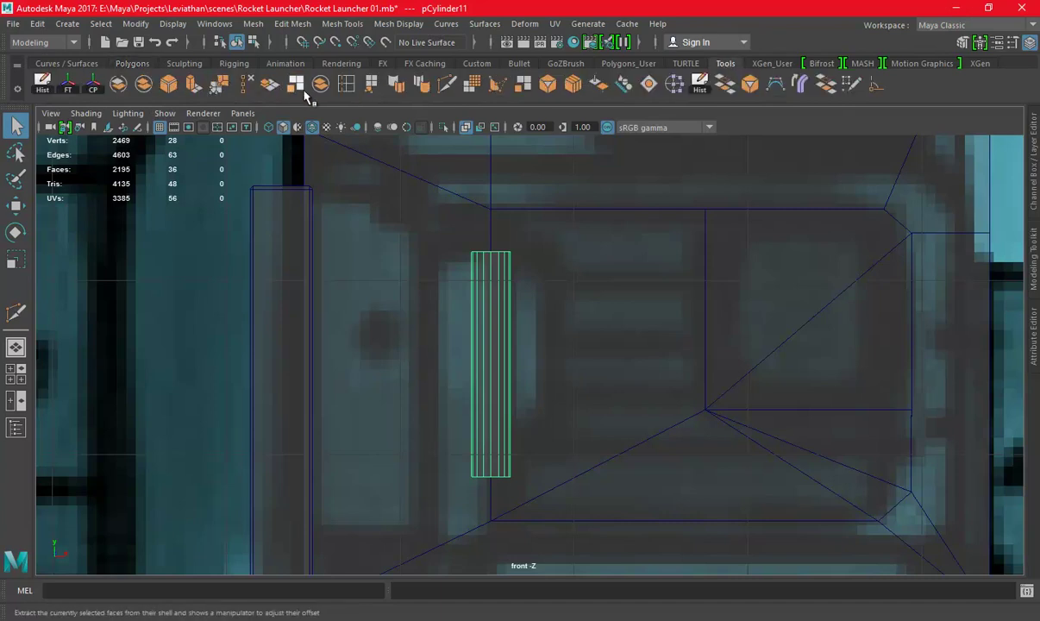
{"action": "left_click", "coordinate": [1035, 287]}
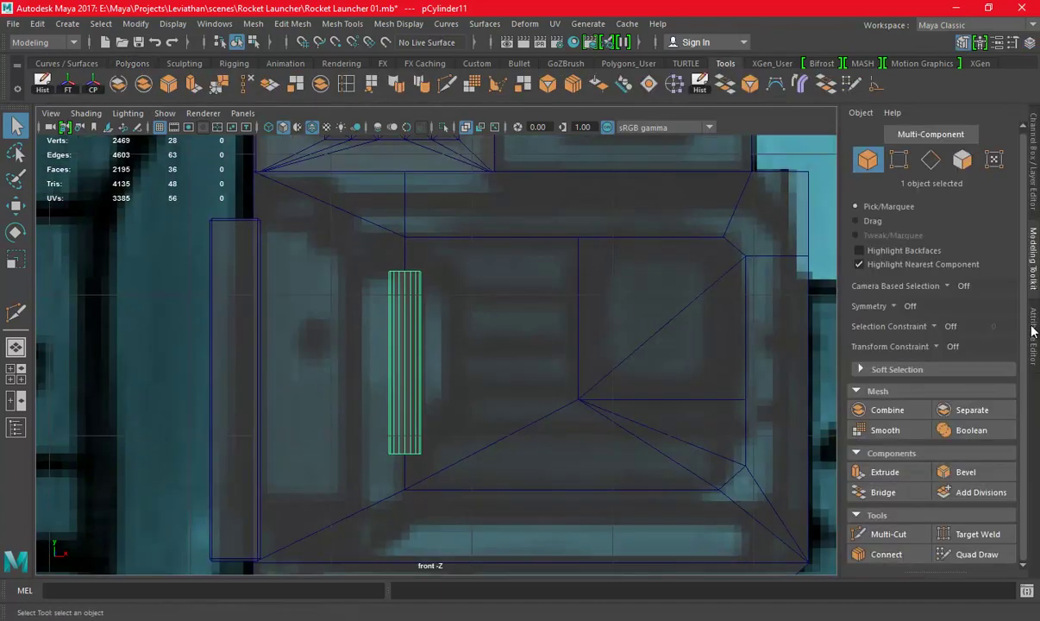
Add two edge loops along the cylinder with Connect set to Segments 2
{"action": "left_click", "coordinate": [886, 554]}
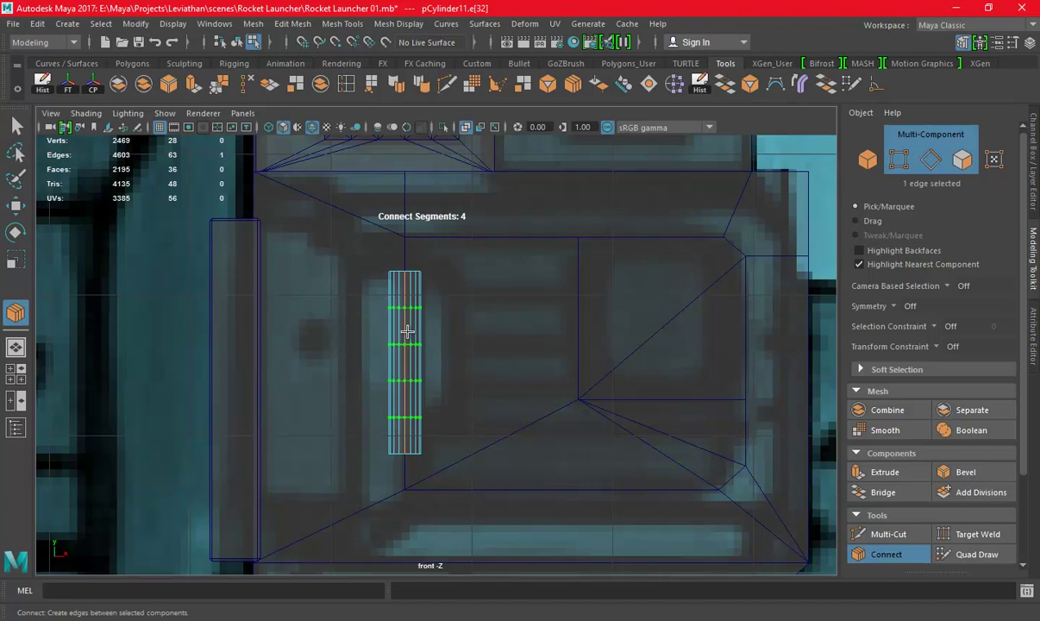
{"action": "scroll", "coordinate": [975, 499], "scroll_direction": "down", "scroll_amount": 3}
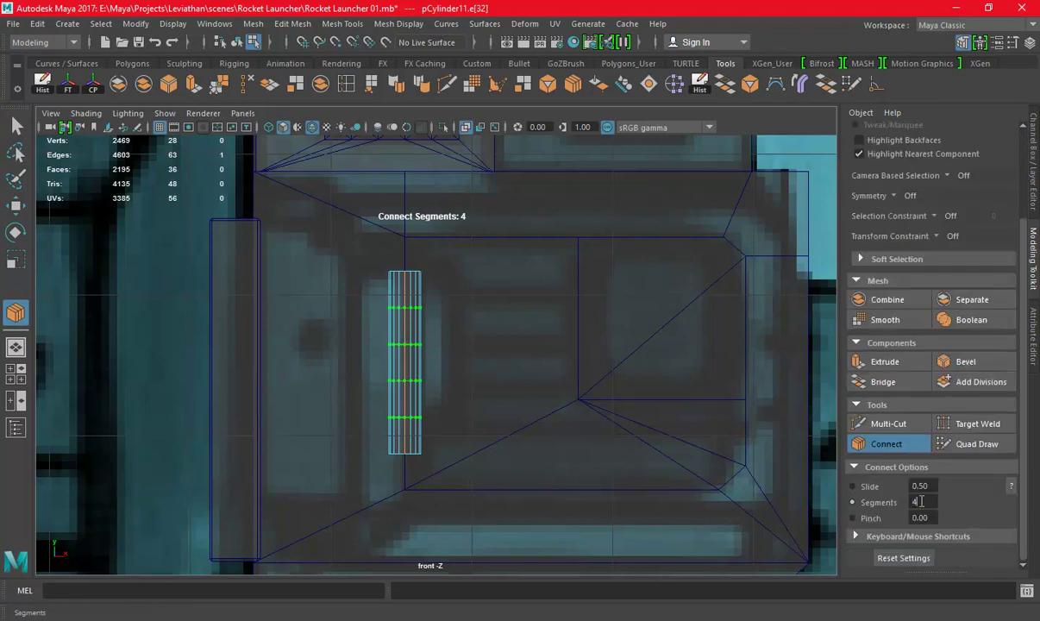
{"action": "type", "text": "2"}
{"action": "key", "text": "Return"}
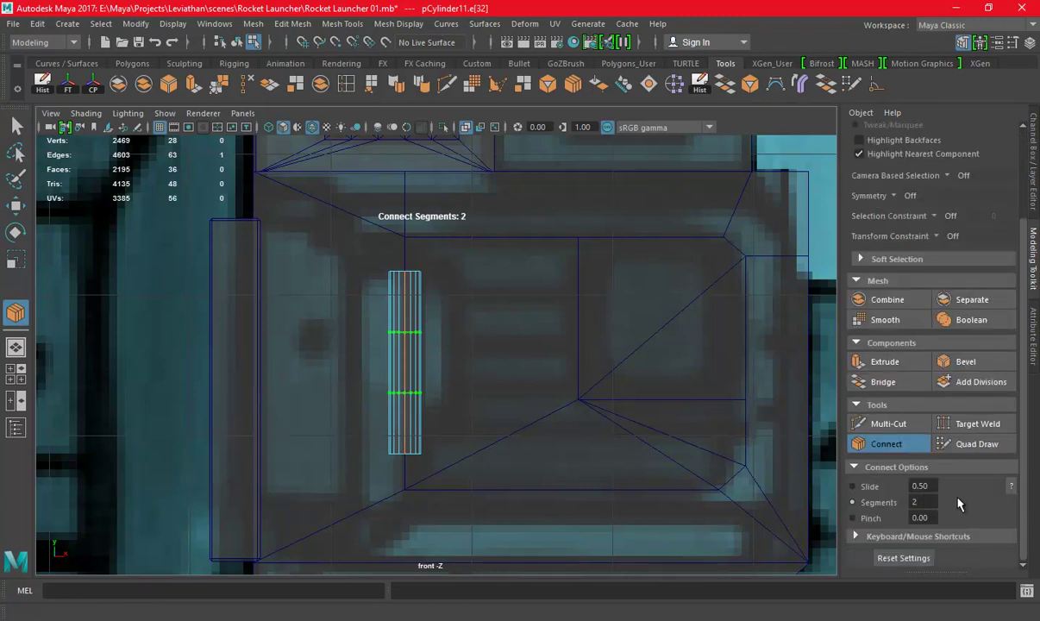
{"action": "key", "text": "q"}
Select the vertices of both new loops and scale them toward the cylinder ends
{"action": "scroll", "coordinate": [502, 360], "scroll_direction": "down", "scroll_amount": 2}
{"action": "key", "text": "w"}
{"action": "right_click_drag", "start_coordinate": [772, 225], "coordinate": [772, 176]}
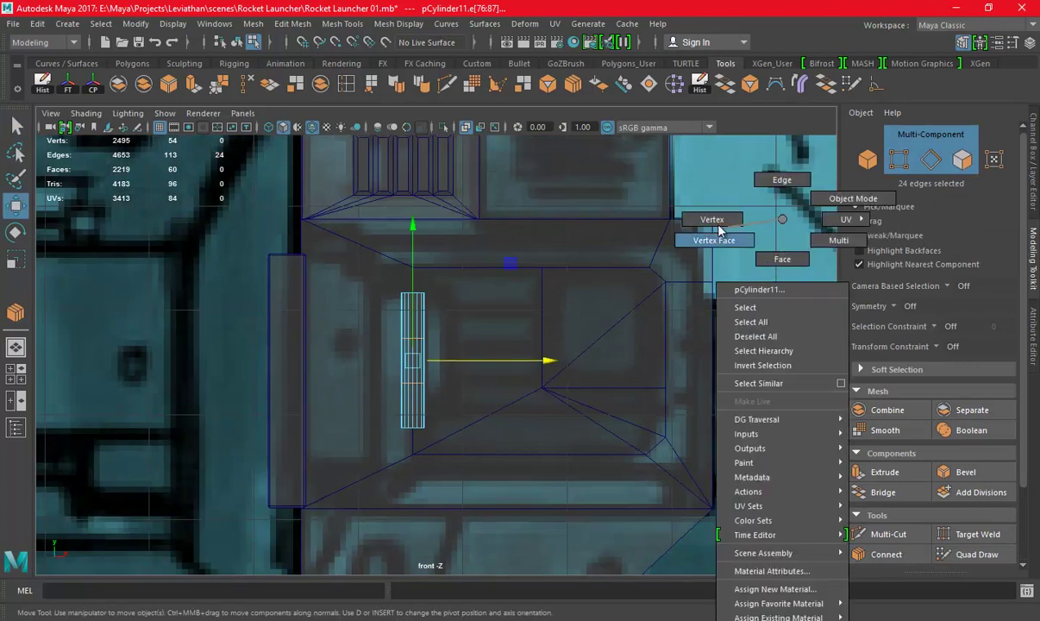
{"action": "scroll", "coordinate": [402, 318], "scroll_direction": "up", "scroll_amount": 1}
{"action": "left_click_drag", "start_coordinate": [371, 324], "coordinate": [445, 405]}
{"action": "key", "text": "r"}
{"action": "scroll", "coordinate": [430, 271], "scroll_direction": "up", "scroll_amount": 1}
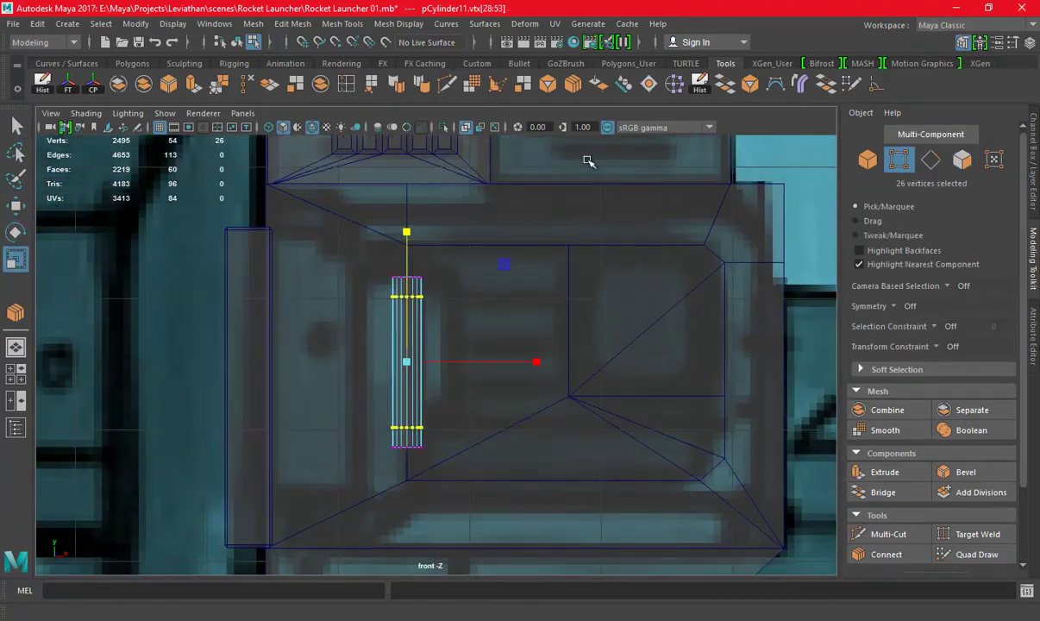
Select the narrow face bands at both ends of the cylinder in the perspective view
{"action": "key", "text": "F11"}
{"action": "scroll", "coordinate": [394, 276], "scroll_direction": "up", "scroll_amount": 2}
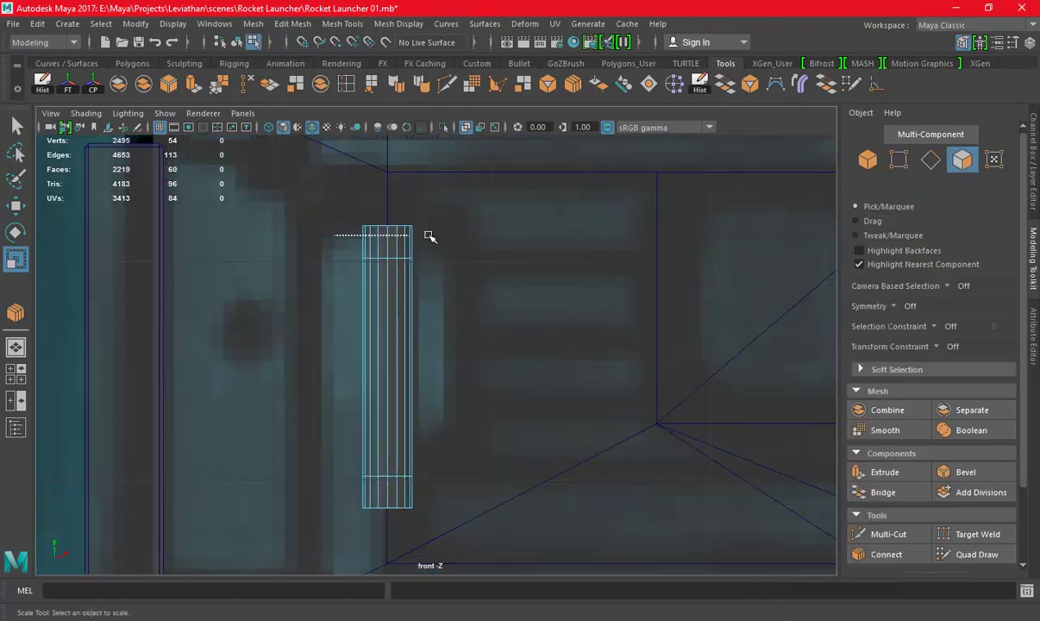
{"action": "left_click_drag", "start_coordinate": [336, 236], "coordinate": [426, 252]}
{"action": "key", "text": "space"}
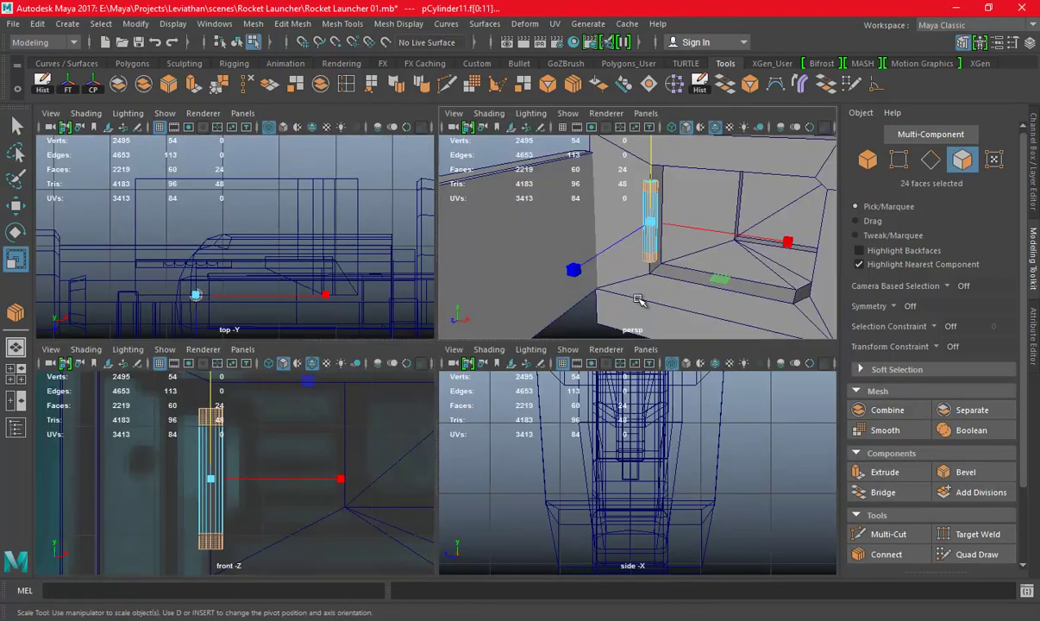
{"action": "key", "text": "space"}
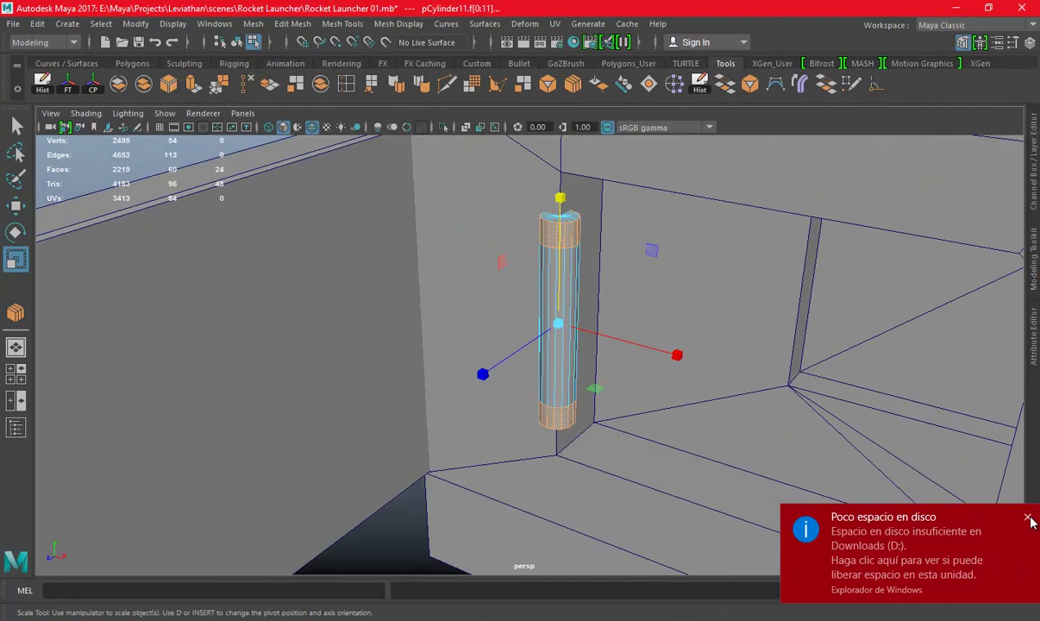
{"action": "left_click", "coordinate": [1027, 518]}
{"action": "left_click_drag", "start_coordinate": [666, 320], "coordinate": [590, 311], "text": "alt"}
Extrude the end bands outward with Local Translate Z 0.726 to form collars
{"action": "key", "text": "ctrl+e"}
{"action": "mouse_move", "coordinate": [733, 324]}
{"action": "left_mouse_down", "text": "alt"}
{"action": "mouse_move", "coordinate": [615, 348]}
{"action": "mouse_move", "coordinate": [737, 360]}
{"action": "left_mouse_up", "text": "alt"}
{"action": "mouse_move", "coordinate": [681, 298]}
{"action": "left_mouse_down"}
{"action": "mouse_move", "coordinate": [618, 304]}
{"action": "mouse_move", "coordinate": [591, 348]}
{"action": "mouse_move", "coordinate": [596, 377]}
{"action": "left_mouse_up"}
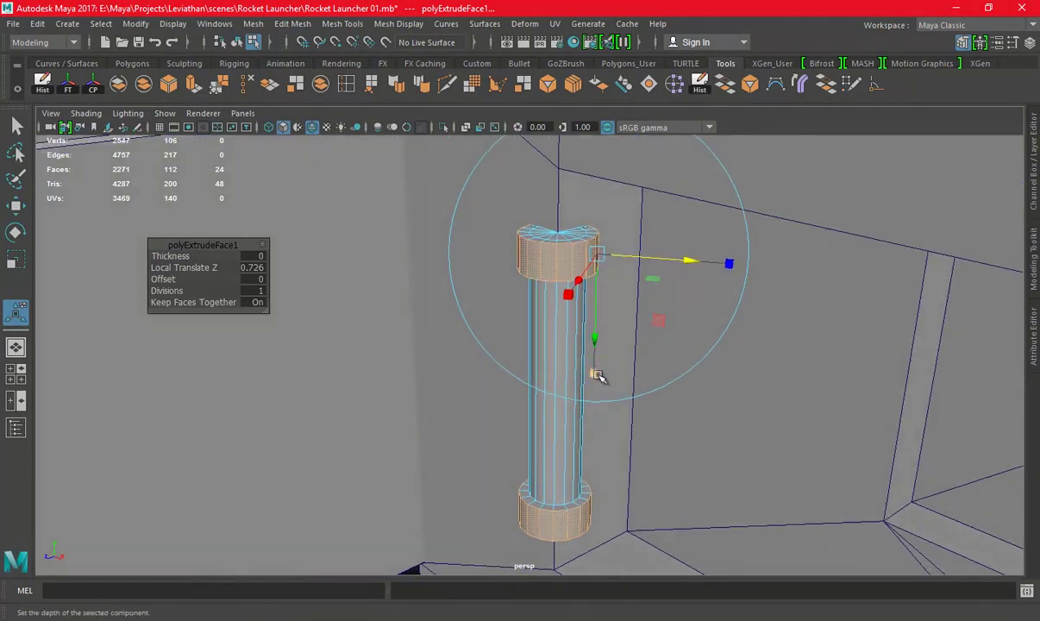
{"action": "mouse_move", "coordinate": [597, 322]}
{"action": "left_mouse_down", "text": "alt"}
{"action": "mouse_move", "coordinate": [617, 304]}
{"action": "mouse_move", "coordinate": [654, 339]}
{"action": "mouse_move", "coordinate": [641, 300]}
{"action": "mouse_move", "coordinate": [596, 308]}
{"action": "left_mouse_up", "text": "alt"}
{"action": "mouse_move", "coordinate": [596, 308]}
{"action": "right_mouse_down", "text": "alt"}
{"action": "mouse_move", "coordinate": [514, 329]}
{"action": "mouse_move", "coordinate": [384, 337]}
{"action": "right_mouse_up", "text": "alt"}
{"action": "mouse_move", "coordinate": [384, 338]}
{"action": "left_mouse_down", "text": "alt"}
{"action": "mouse_move", "coordinate": [652, 389]}
{"action": "mouse_move", "coordinate": [671, 332]}
{"action": "mouse_move", "coordinate": [530, 320]}
{"action": "left_mouse_up", "text": "alt"}
{"action": "mouse_move", "coordinate": [529, 320]}
{"action": "right_mouse_down", "text": "alt"}
{"action": "mouse_move", "coordinate": [687, 301]}
{"action": "mouse_move", "coordinate": [535, 320]}
{"action": "right_mouse_up", "text": "alt"}
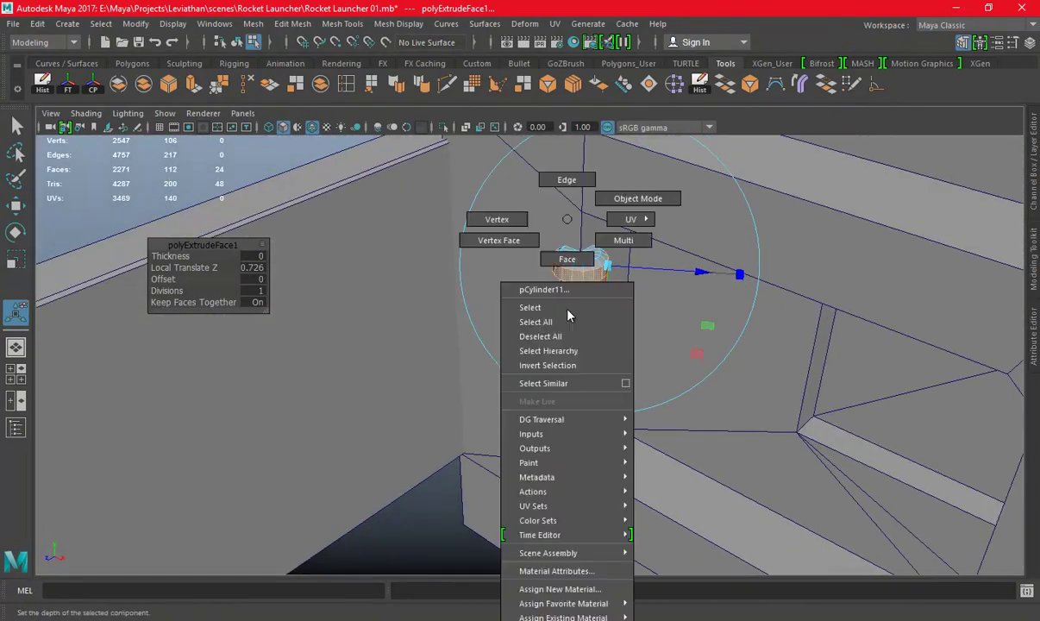
{"action": "key", "text": "q"}
{"action": "key", "text": "F8"}
{"action": "left_click", "coordinate": [433, 509]}
{"action": "left_click_drag", "start_coordinate": [433, 509], "coordinate": [613, 283], "text": "alt"}
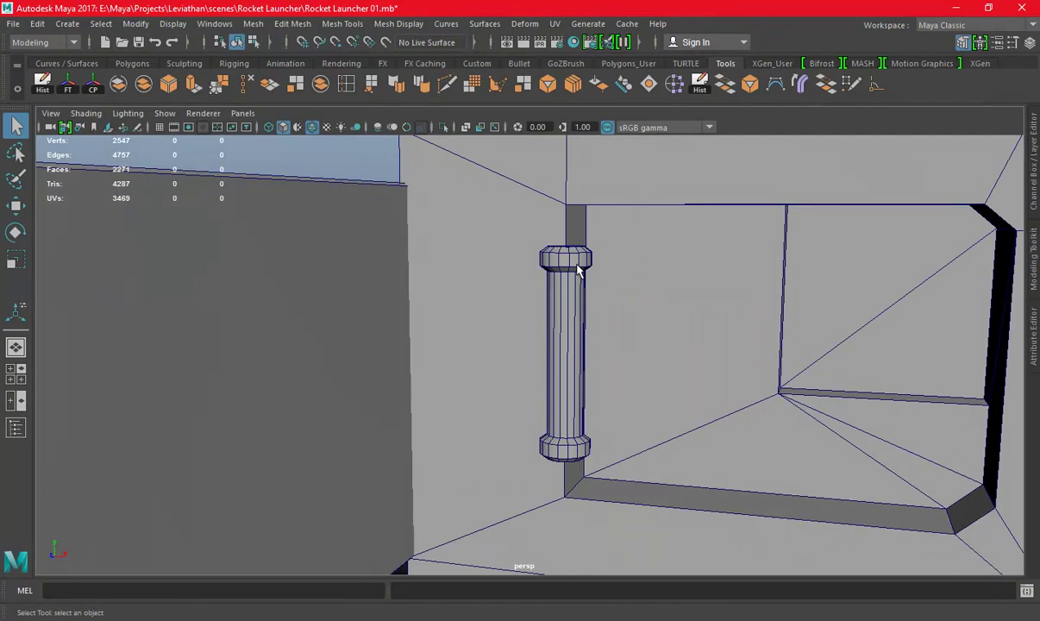
Select the hinge cylinder and isolate it, framed in the view
{"action": "left_click", "coordinate": [578, 270]}
{"action": "key", "text": "f"}
{"action": "mouse_move", "coordinate": [704, 325]}
{"action": "left_mouse_down", "text": "alt"}
{"action": "mouse_move", "coordinate": [475, 249]}
{"action": "mouse_move", "coordinate": [517, 330]}
{"action": "mouse_move", "coordinate": [511, 338]}
{"action": "left_mouse_up", "text": "alt"}
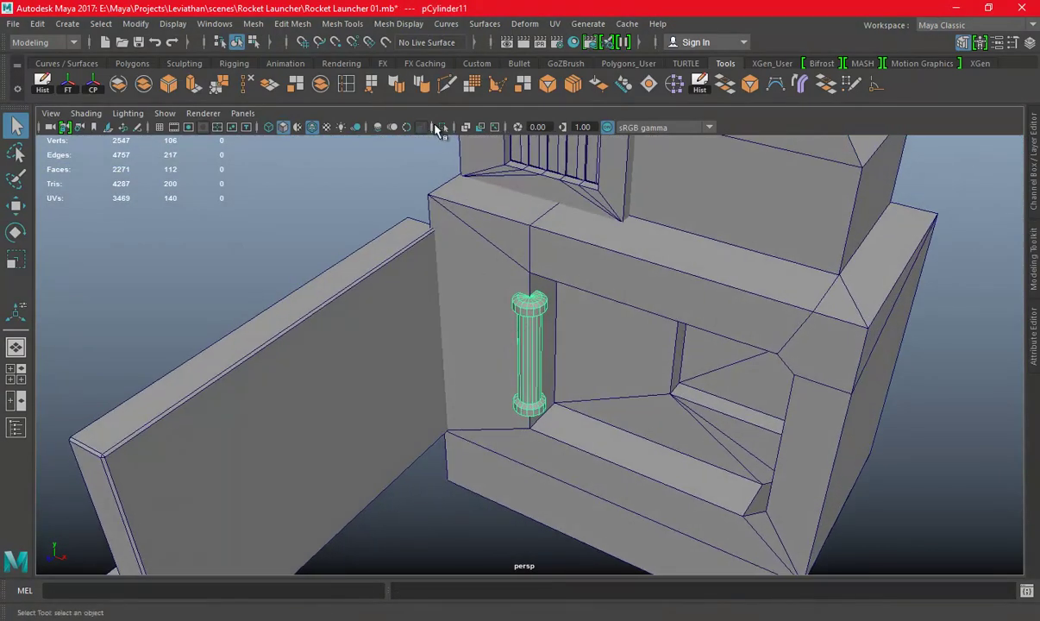
{"action": "left_click", "coordinate": [436, 128]}
{"action": "key", "text": "f"}
{"action": "mouse_move", "coordinate": [605, 248]}
{"action": "left_mouse_down", "text": "alt"}
{"action": "mouse_move", "coordinate": [332, 285]}
{"action": "mouse_move", "coordinate": [664, 271]}
{"action": "left_mouse_up", "text": "alt"}
Select all faces of the top and bottom collars in the front view
{"action": "right_click_drag", "start_coordinate": [640, 226], "coordinate": [644, 259]}
{"action": "mouse_move", "coordinate": [677, 251]}
{"action": "left_mouse_down", "text": "alt"}
{"action": "mouse_move", "coordinate": [489, 246]}
{"action": "mouse_move", "coordinate": [547, 239]}
{"action": "left_mouse_up", "text": "alt"}
{"action": "left_click", "coordinate": [489, 235], "text": "shift"}
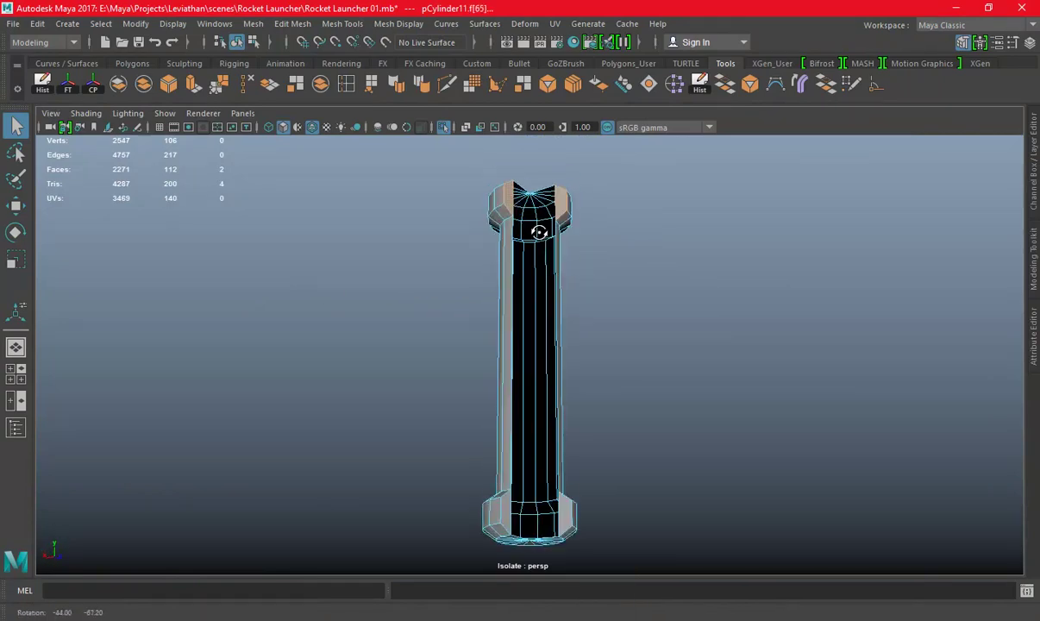
{"action": "left_click", "coordinate": [566, 506], "text": "shift"}
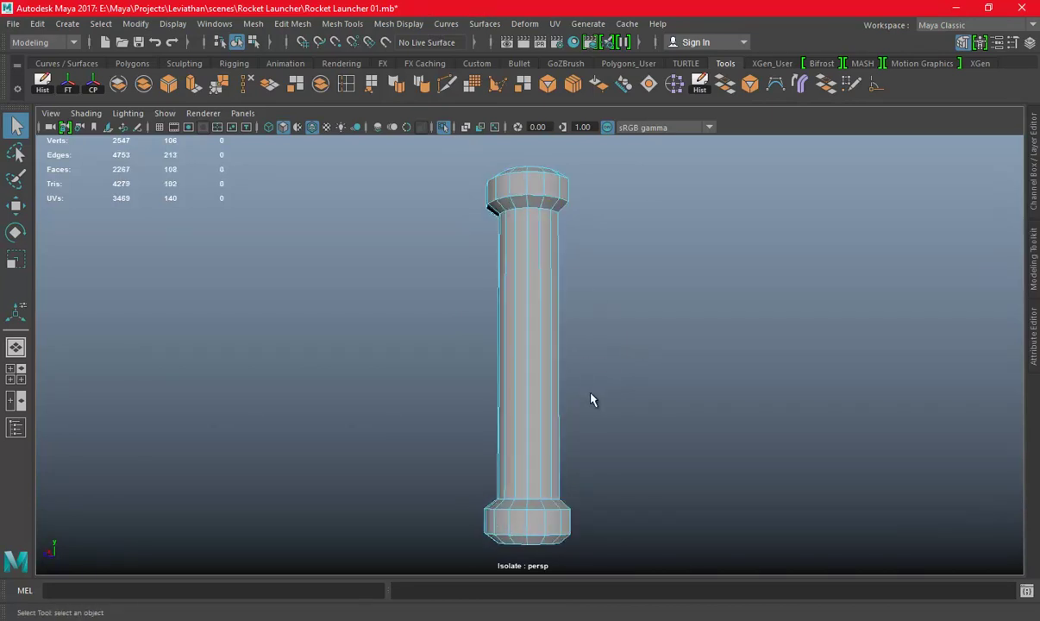
{"action": "key", "text": "space"}
{"action": "key", "text": "space"}
{"action": "middle_click_drag", "start_coordinate": [407, 486], "coordinate": [383, 320], "text": "alt"}
{"action": "left_click_drag", "start_coordinate": [332, 250], "coordinate": [595, 415]}
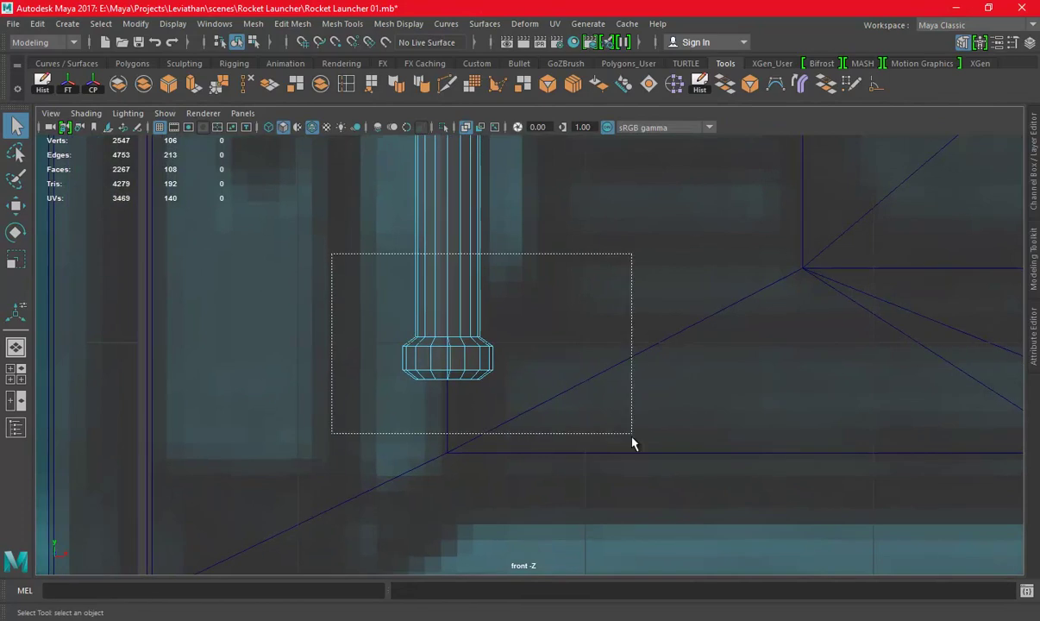
{"action": "middle_click_drag", "start_coordinate": [556, 247], "coordinate": [580, 481], "text": "alt"}
{"action": "left_click_drag", "start_coordinate": [369, 226], "coordinate": [664, 530], "text": "shift"}
Split the collar faces off the shaft with Edit Mesh > Extract
{"action": "left_click", "coordinate": [293, 23]}
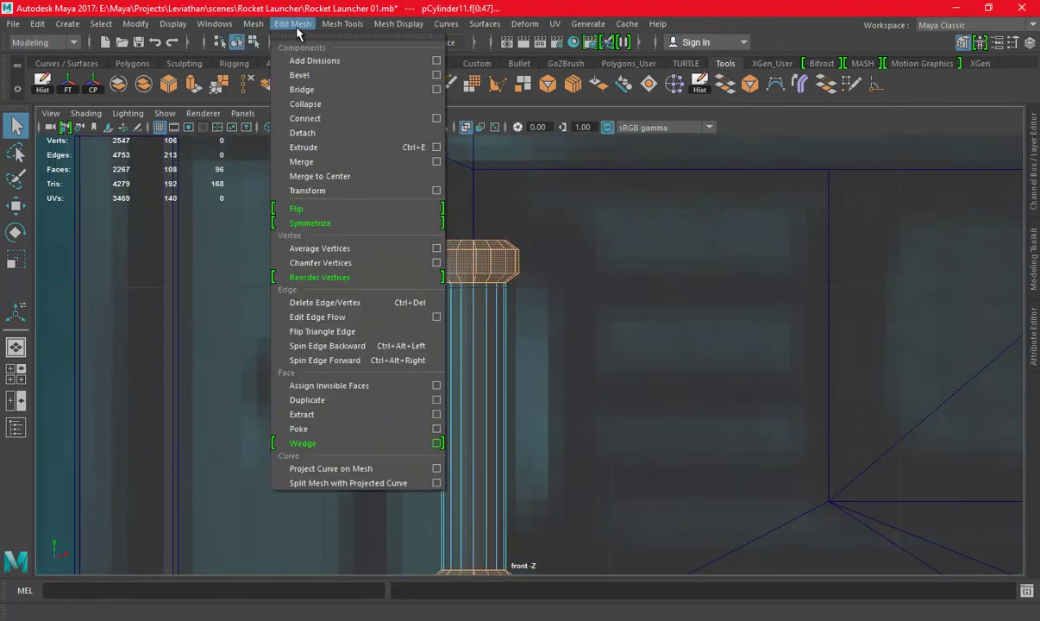
{"action": "left_click", "coordinate": [341, 411]}
{"action": "scroll", "coordinate": [518, 392], "scroll_direction": "down", "scroll_amount": 3}
{"action": "scroll", "coordinate": [557, 390], "scroll_direction": "down", "scroll_amount": 2}
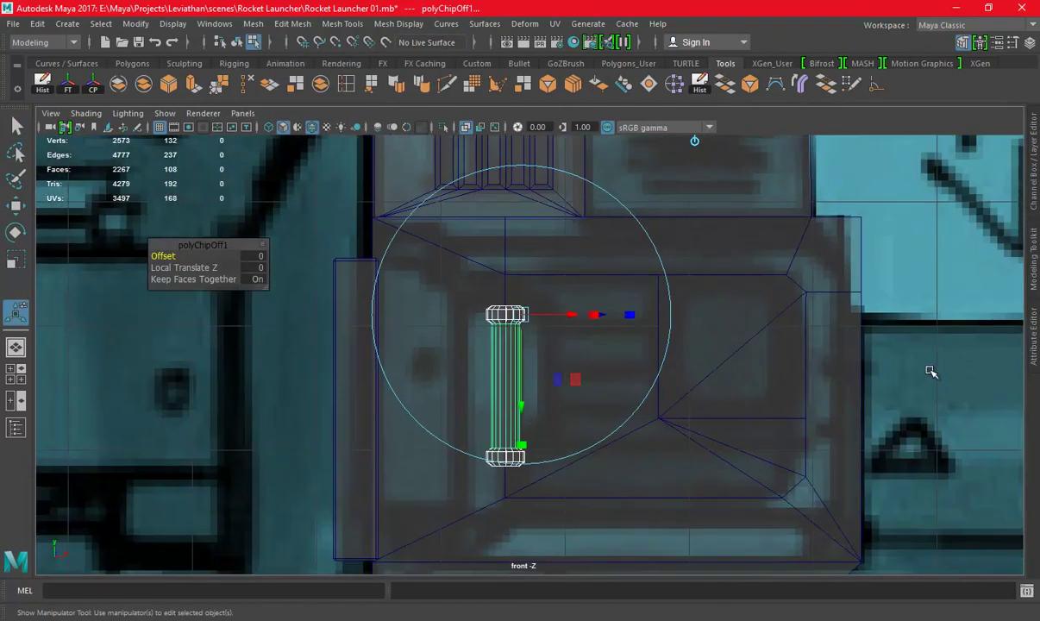
{"action": "left_click", "coordinate": [929, 371]}
{"action": "scroll", "coordinate": [503, 367], "scroll_direction": "up", "scroll_amount": 3}
{"action": "key", "text": "q"}
Select the extracted collar pieces and bring up the Mesh menu to combine them
{"action": "left_click", "coordinate": [499, 348]}
{"action": "left_click", "coordinate": [496, 311]}
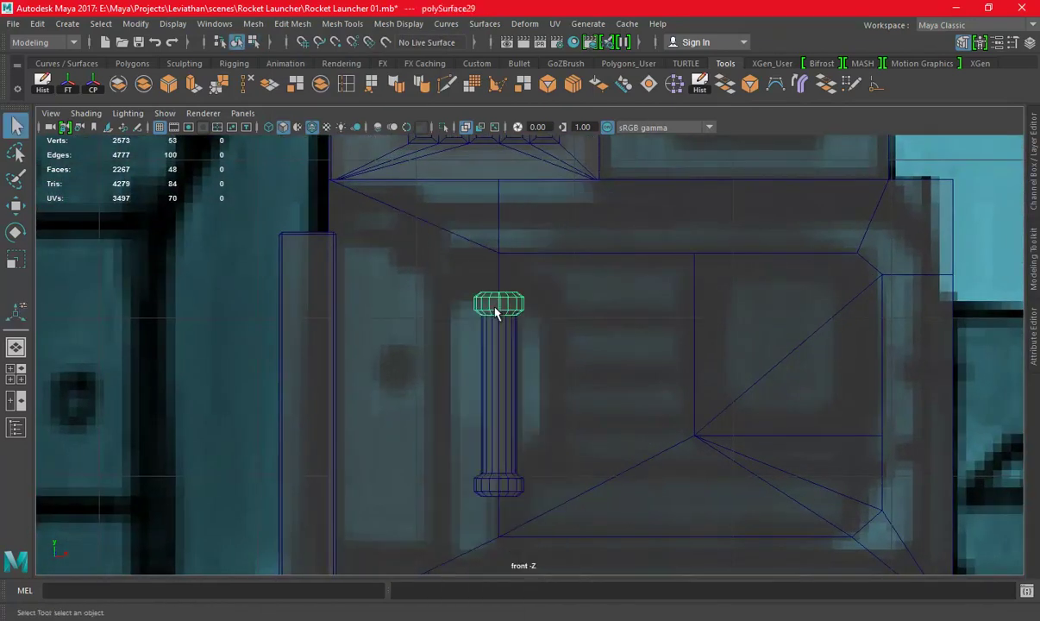
{"action": "left_click", "coordinate": [253, 24]}
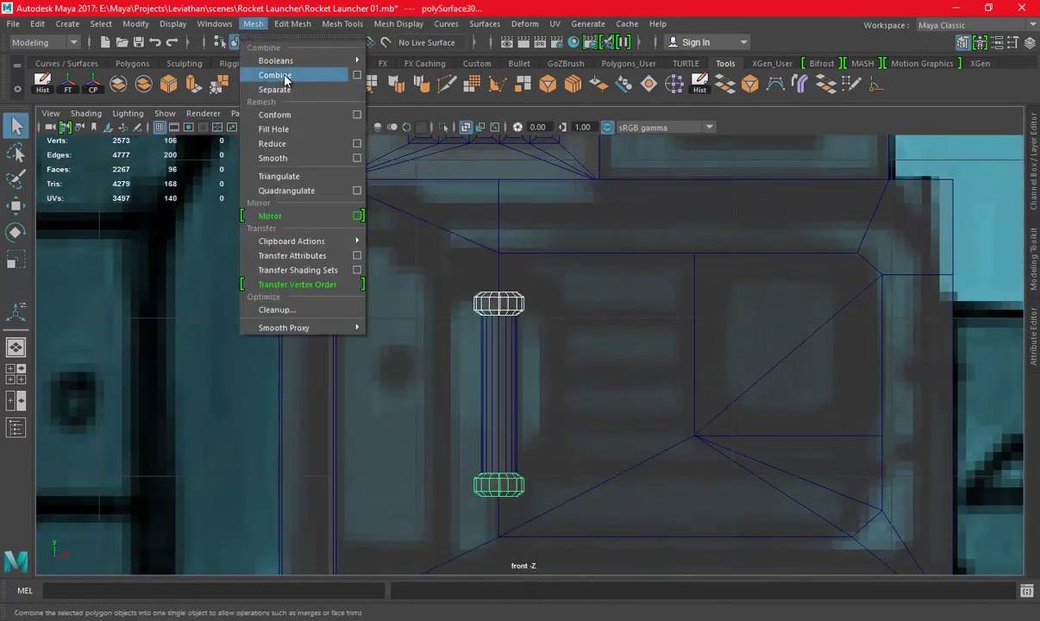
{"action": "key", "text": "space"}
{"action": "key", "text": "space"}
{"action": "mouse_move", "coordinate": [611, 256]}
{"action": "left_mouse_down", "text": "alt"}
{"action": "mouse_move", "coordinate": [393, 255]}
{"action": "mouse_move", "coordinate": [375, 298]}
{"action": "mouse_move", "coordinate": [422, 243]}
{"action": "mouse_move", "coordinate": [645, 284]}
{"action": "mouse_move", "coordinate": [494, 339]}
{"action": "mouse_move", "coordinate": [496, 374]}
{"action": "left_mouse_up", "text": "alt"}
{"action": "left_click", "coordinate": [645, 284]}
Slide the door panel sideways along X and swing it roughly 46 degrees
{"action": "left_click", "coordinate": [446, 127]}
{"action": "scroll", "coordinate": [454, 285], "scroll_direction": "down", "scroll_amount": 5}
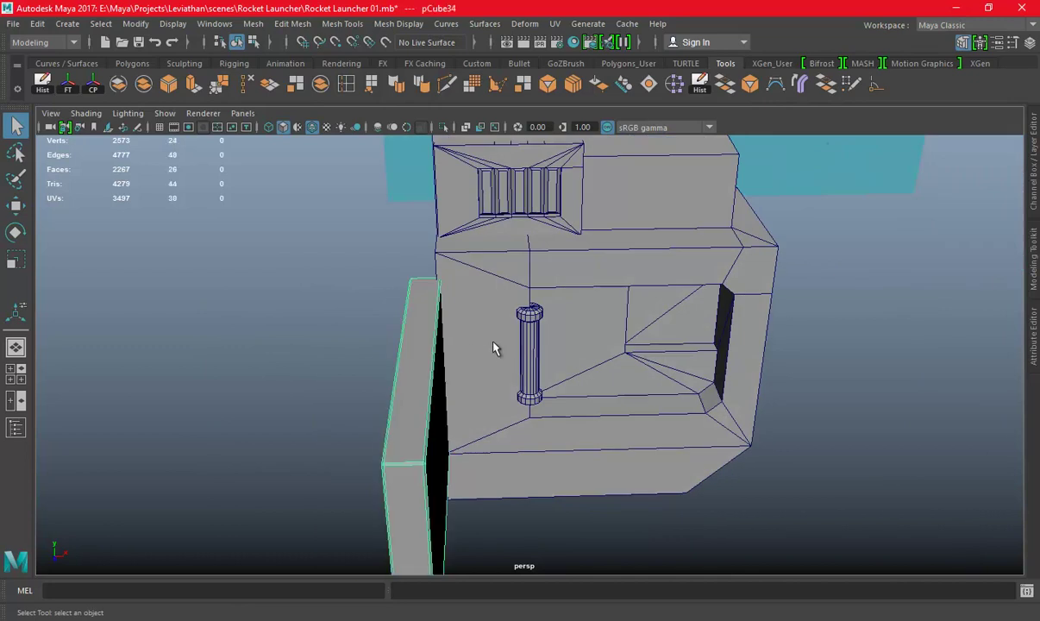
{"action": "key", "text": "w"}
{"action": "left_click_drag", "start_coordinate": [539, 420], "coordinate": [605, 454]}
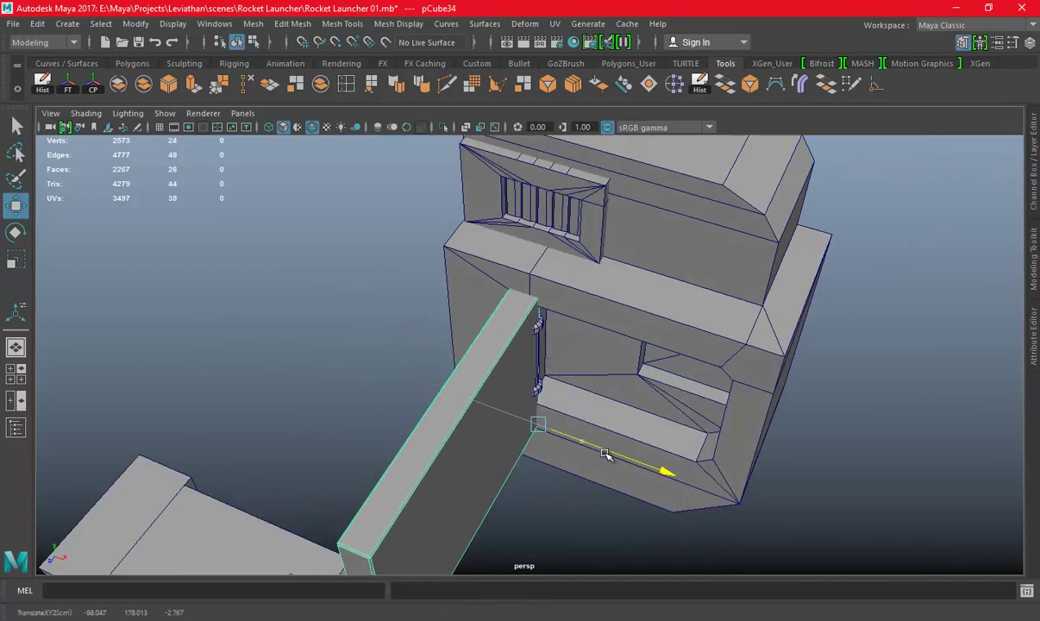
{"action": "mouse_move", "coordinate": [570, 380]}
{"action": "left_mouse_down", "text": "alt"}
{"action": "mouse_move", "coordinate": [696, 471]}
{"action": "mouse_move", "coordinate": [558, 475]}
{"action": "mouse_move", "coordinate": [567, 479]}
{"action": "left_mouse_up", "text": "alt"}
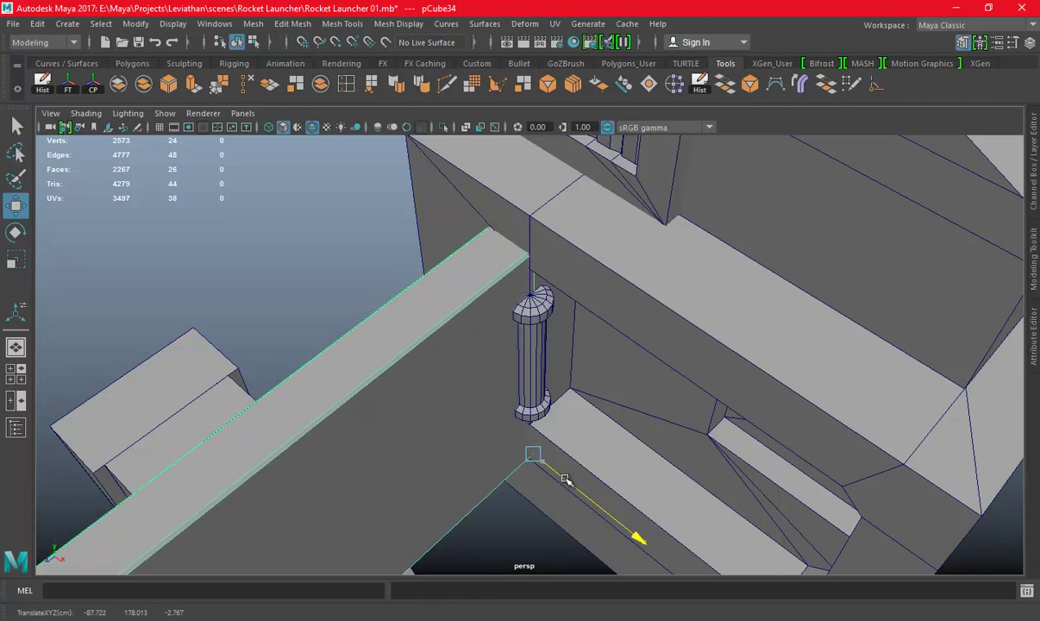
{"action": "mouse_move", "coordinate": [560, 362]}
{"action": "left_mouse_down", "text": "alt"}
{"action": "mouse_move", "coordinate": [620, 383]}
{"action": "mouse_move", "coordinate": [660, 425]}
{"action": "left_mouse_up", "text": "alt"}
{"action": "key", "text": "e"}
{"action": "mouse_move", "coordinate": [625, 502]}
{"action": "left_mouse_down"}
{"action": "mouse_move", "coordinate": [719, 464]}
{"action": "mouse_move", "coordinate": [869, 358]}
{"action": "left_mouse_up"}
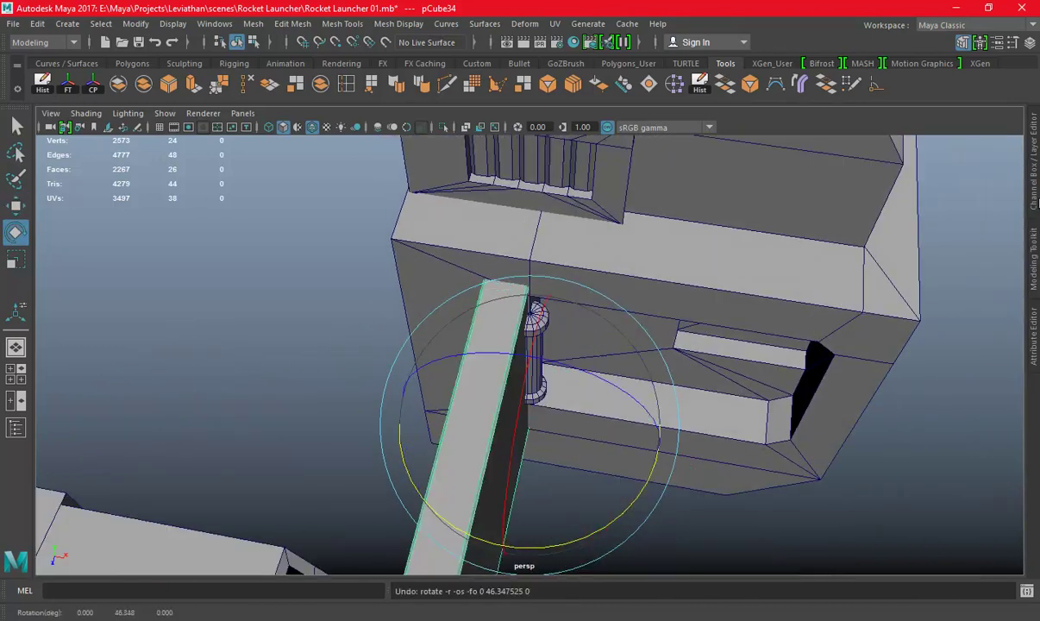
Set the door's Rotate Y to 90 in the Channel Box
{"action": "left_click", "coordinate": [1033, 172]}
{"action": "mouse_move", "coordinate": [529, 371]}
{"action": "left_mouse_down", "text": "alt"}
{"action": "mouse_move", "coordinate": [539, 448]}
{"action": "mouse_move", "coordinate": [470, 465]}
{"action": "mouse_move", "coordinate": [441, 434]}
{"action": "mouse_move", "coordinate": [580, 388]}
{"action": "left_mouse_up", "text": "alt"}
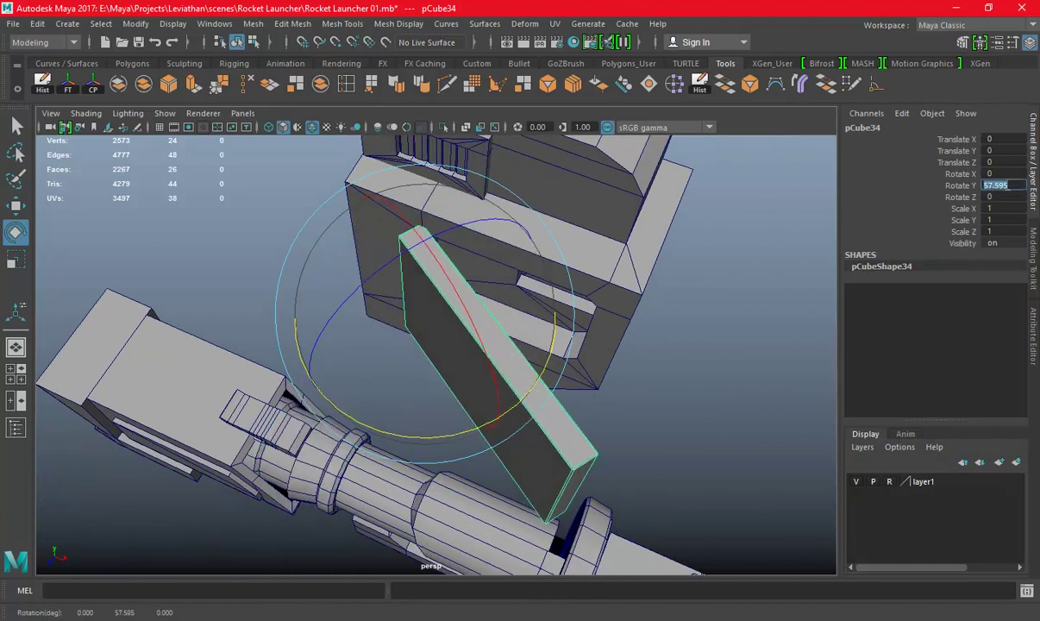
{"action": "type", "text": "90"}
{"action": "key", "text": "Return"}
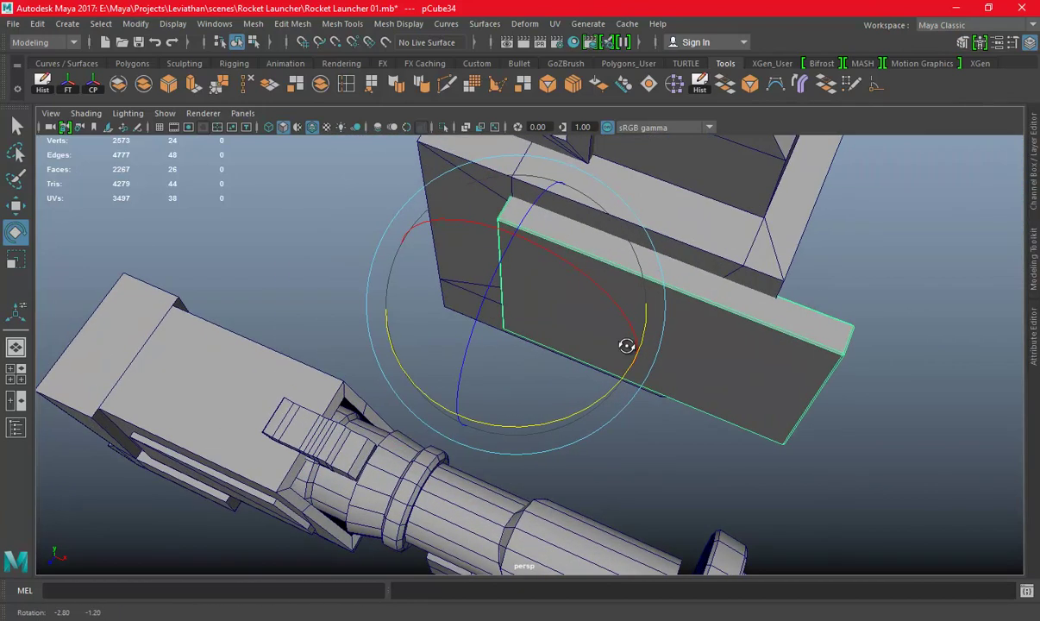
In the front view, shift the door's right-edge vertices to match the sketch
{"action": "key", "text": "space"}
{"action": "key", "text": "space"}
{"action": "scroll", "coordinate": [595, 318], "scroll_direction": "down", "scroll_amount": 4}
{"action": "scroll", "coordinate": [737, 273], "scroll_direction": "down", "scroll_amount": 2}
{"action": "scroll", "coordinate": [621, 316], "scroll_direction": "down", "scroll_amount": 2}
{"action": "middle_click_drag", "start_coordinate": [621, 315], "coordinate": [343, 238], "text": "alt"}
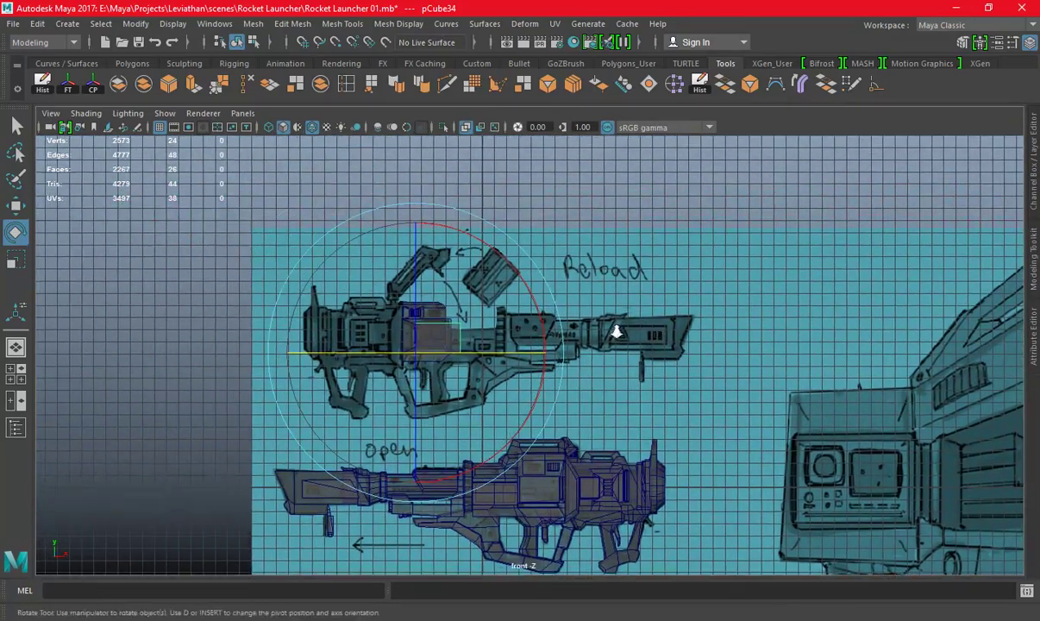
{"action": "scroll", "coordinate": [648, 303], "scroll_direction": "up", "scroll_amount": 4}
{"action": "right_click_drag", "start_coordinate": [437, 193], "coordinate": [342, 256]}
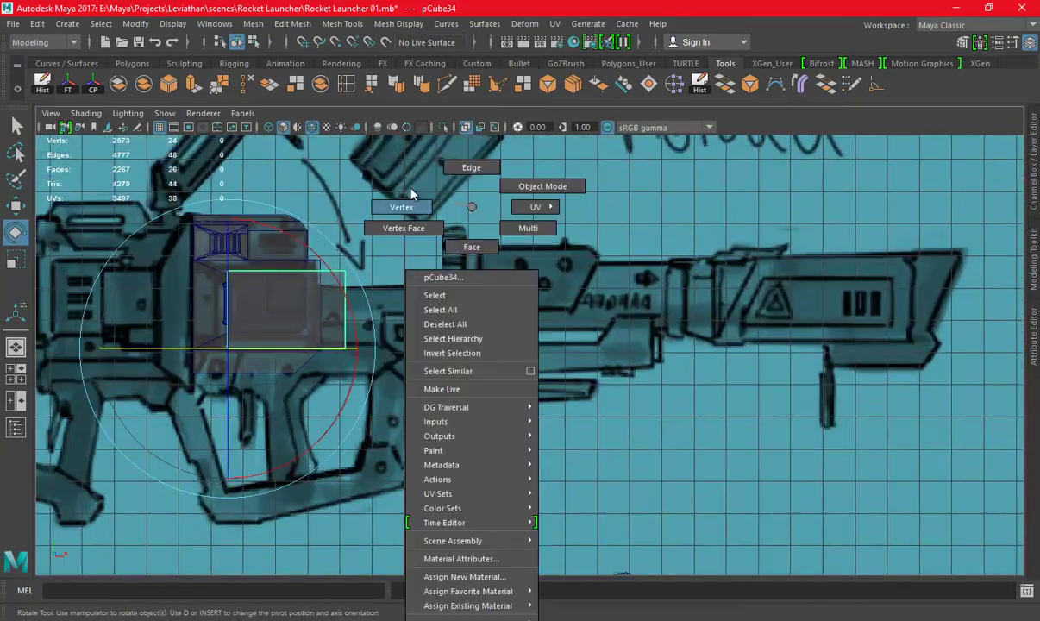
{"action": "left_click_drag", "start_coordinate": [411, 405], "coordinate": [411, 404]}
{"action": "key", "text": "w"}
{"action": "left_click_drag", "start_coordinate": [417, 308], "coordinate": [410, 308]}
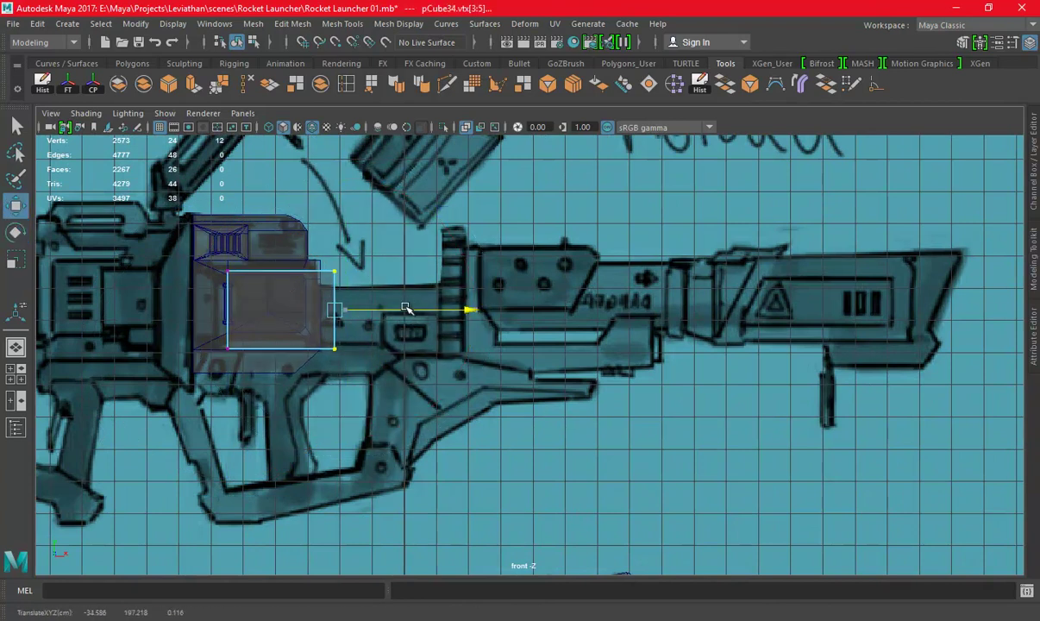
Raise the door's top and bottom edge vertices to fit the sketch's door outline
{"action": "middle_click_drag", "start_coordinate": [382, 307], "coordinate": [482, 343], "text": "alt"}
{"action": "scroll", "coordinate": [633, 348], "scroll_direction": "up", "scroll_amount": 4}
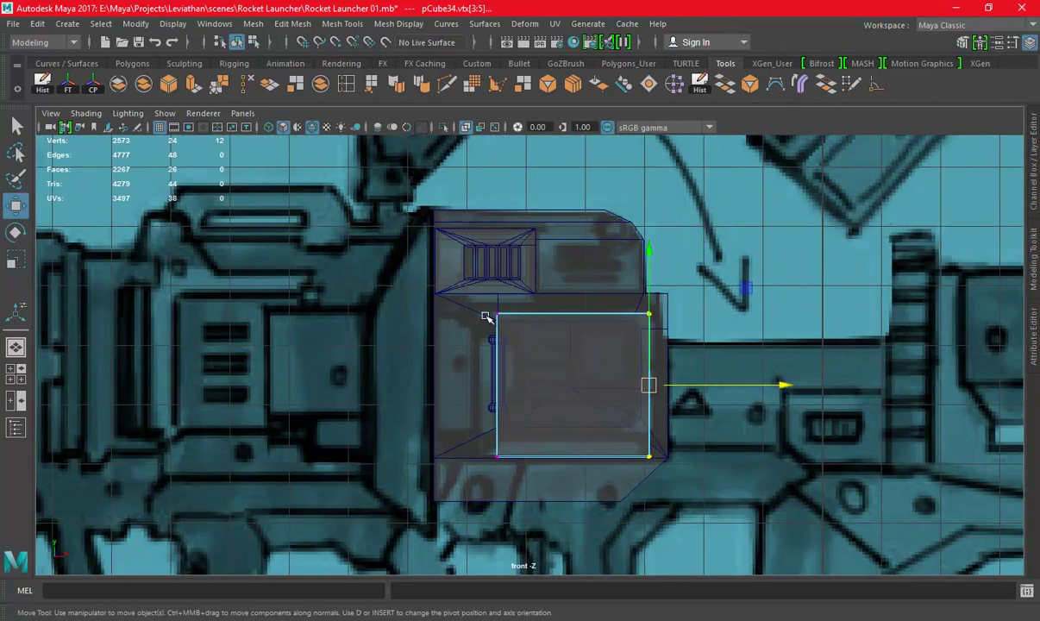
{"action": "left_click_drag", "start_coordinate": [583, 283], "coordinate": [577, 269]}
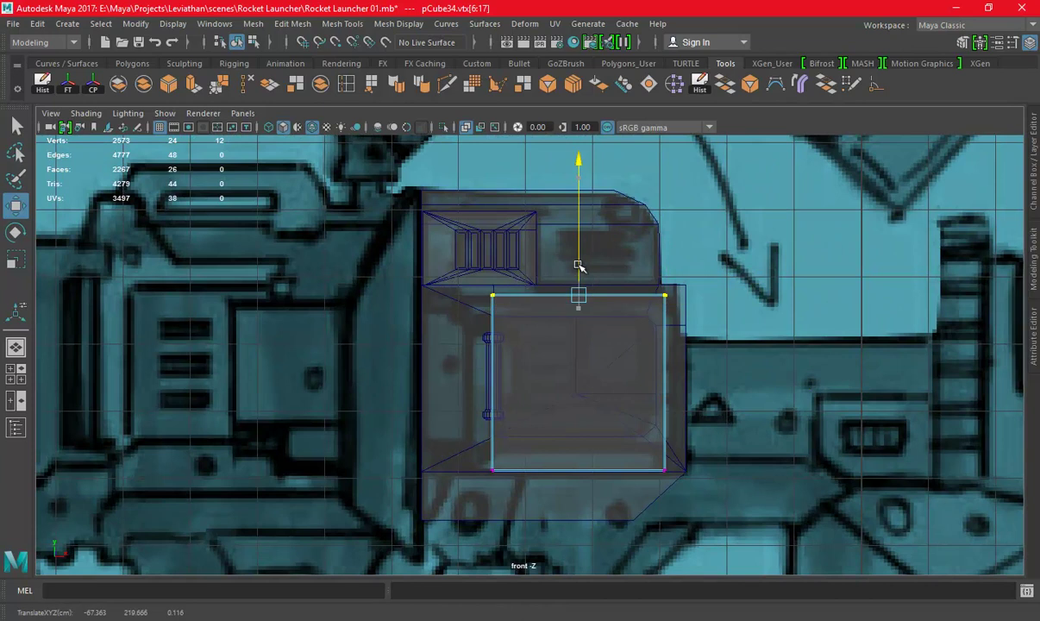
{"action": "left_click_drag", "start_coordinate": [485, 447], "coordinate": [777, 521]}
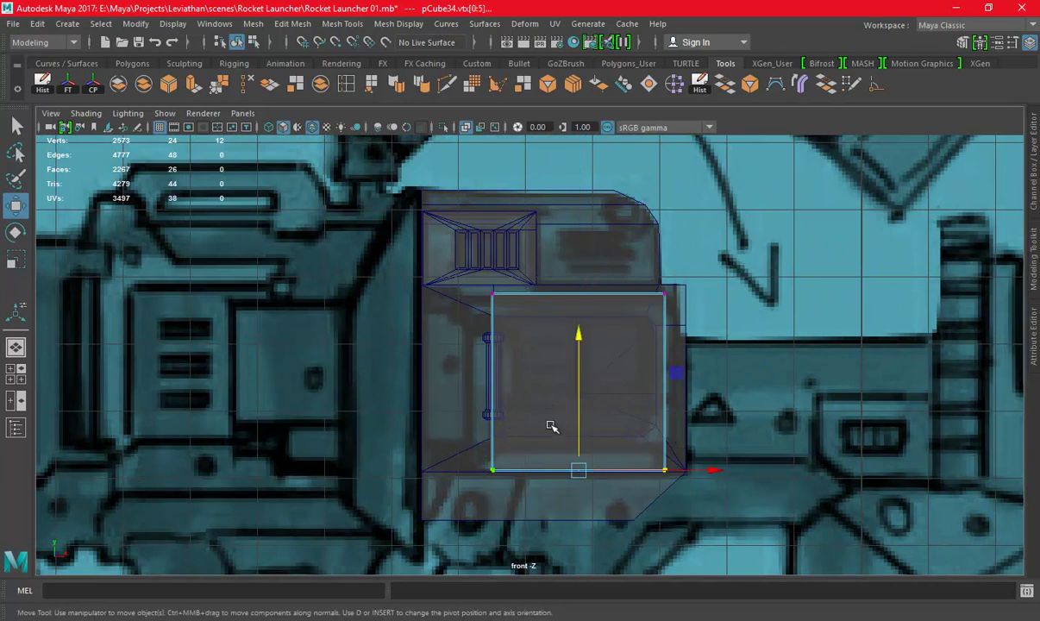
{"action": "left_click_drag", "start_coordinate": [575, 428], "coordinate": [581, 426]}
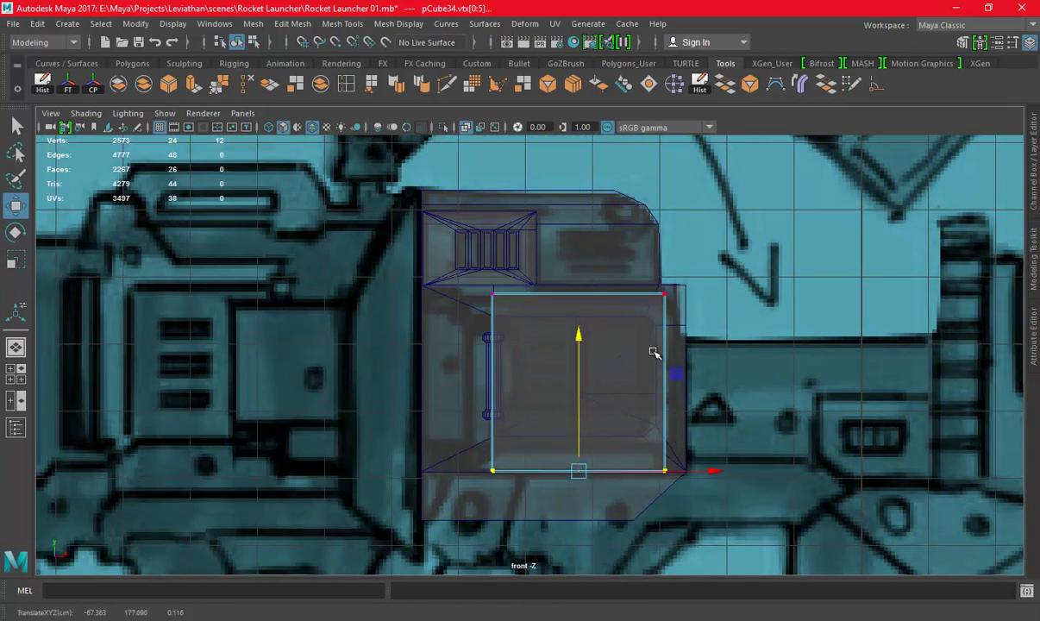
Back in perspective, reset the door's Rotate Y to 0 to stand it upright
{"action": "key", "text": "space"}
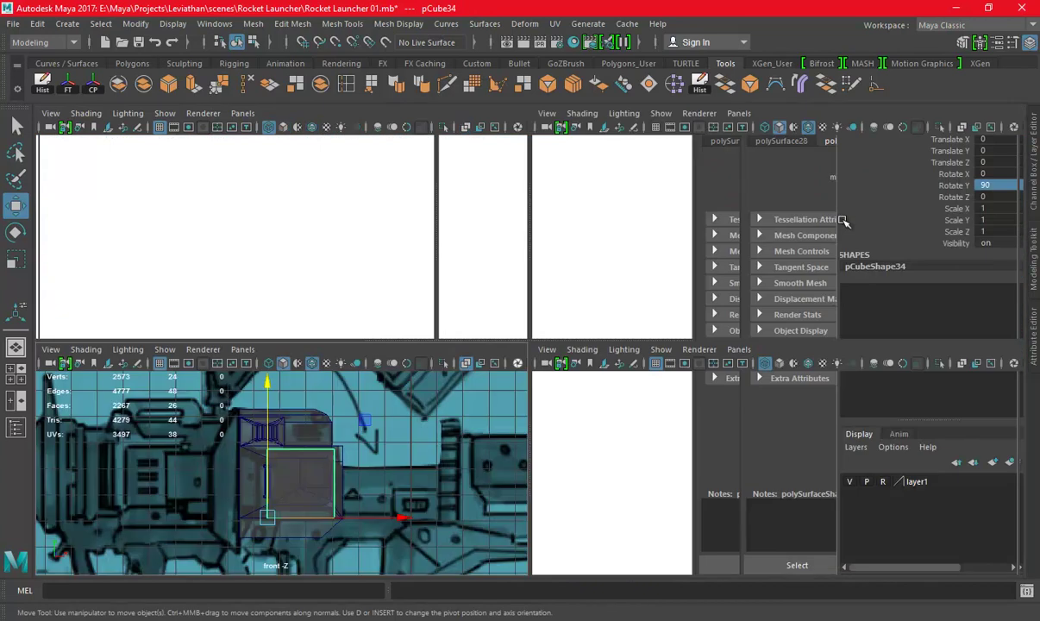
{"action": "key", "text": "space"}
{"action": "left_click", "coordinate": [1037, 163]}
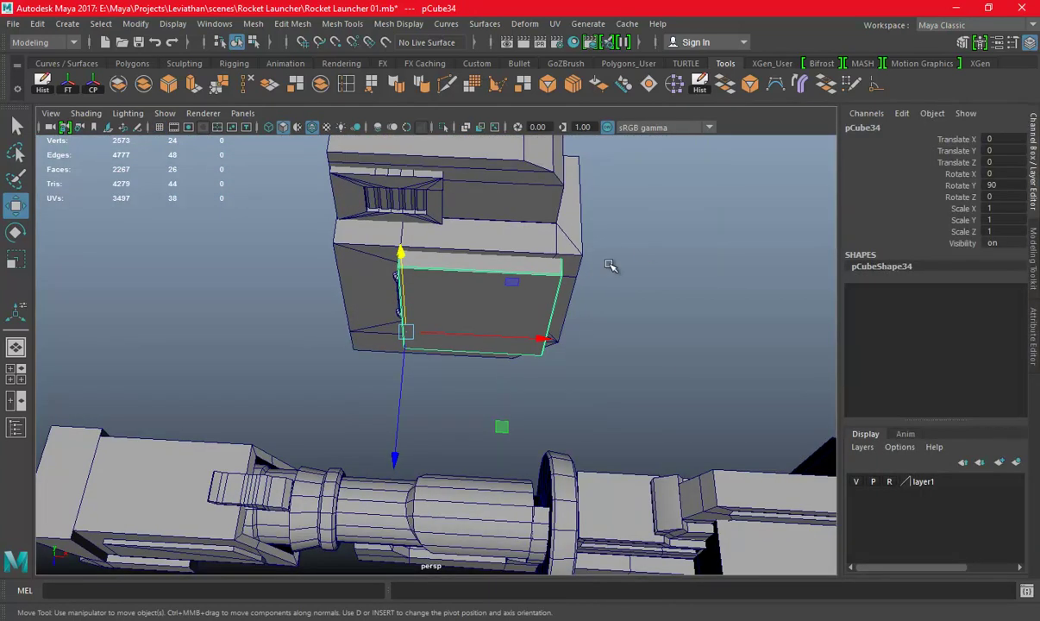
{"action": "type", "text": "0"}
{"action": "key", "text": "Return"}
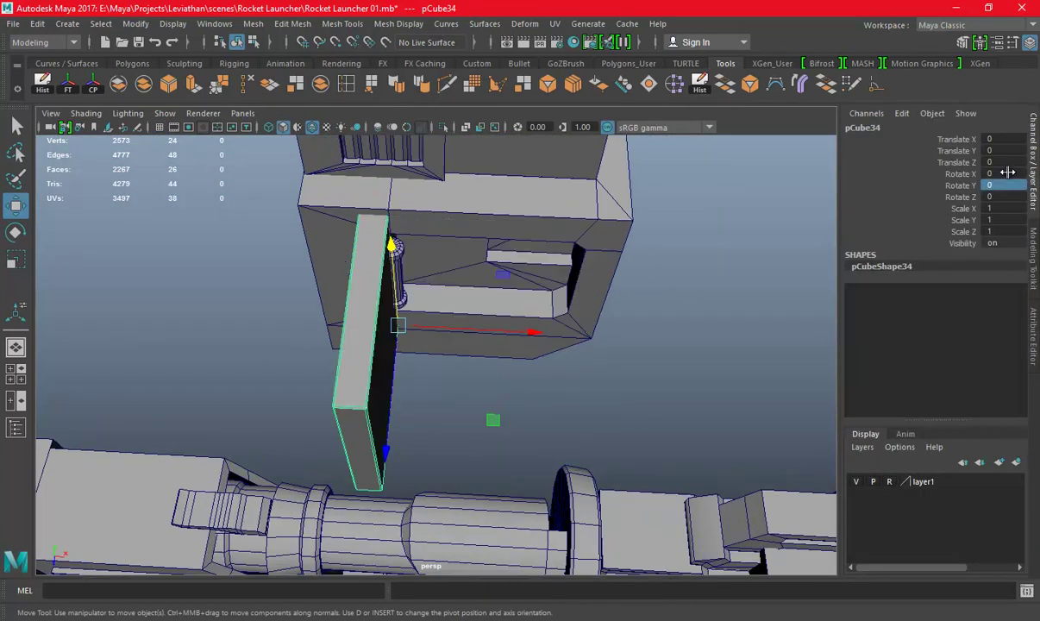
{"action": "left_click", "coordinate": [1037, 164]}
Deselect the door, zoom in on the housing, and save the scene
{"action": "left_click", "coordinate": [885, 278]}
{"action": "mouse_move", "coordinate": [885, 278]}
{"action": "left_mouse_down", "text": "alt"}
{"action": "mouse_move", "coordinate": [473, 227]}
{"action": "mouse_move", "coordinate": [666, 281]}
{"action": "mouse_move", "coordinate": [591, 332]}
{"action": "mouse_move", "coordinate": [603, 283]}
{"action": "mouse_move", "coordinate": [535, 285]}
{"action": "left_mouse_up", "text": "alt"}
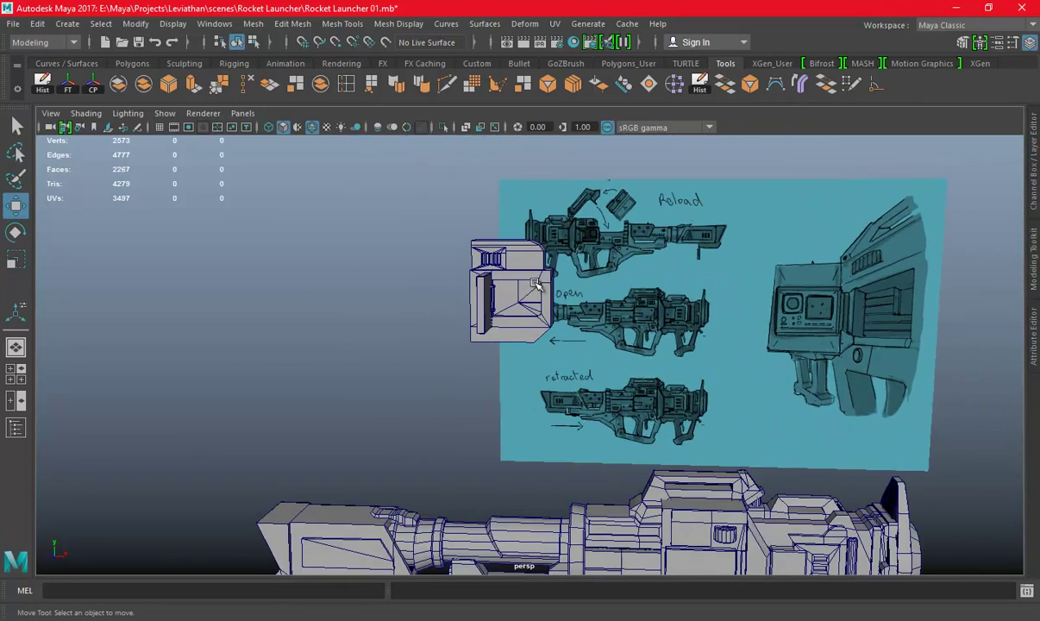
{"action": "right_click_drag", "start_coordinate": [534, 285], "coordinate": [567, 292], "text": "alt"}
{"action": "scroll", "coordinate": [618, 295], "scroll_direction": "up", "scroll_amount": 2}
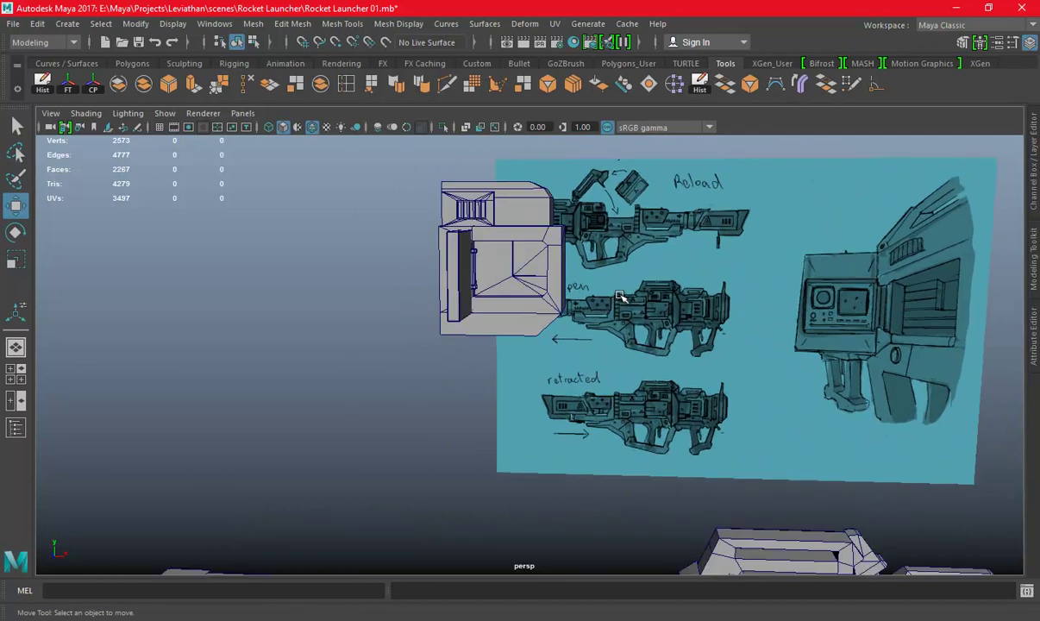
{"action": "scroll", "coordinate": [522, 252], "scroll_direction": "up", "scroll_amount": 2}
{"action": "scroll", "coordinate": [529, 318], "scroll_direction": "up", "scroll_amount": 1}
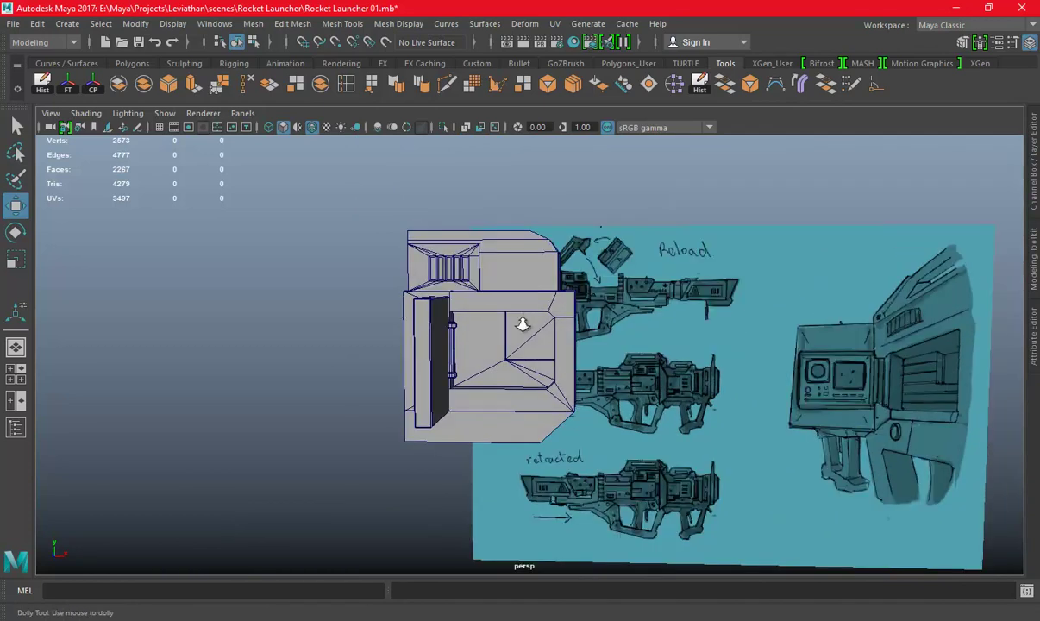
{"action": "scroll", "coordinate": [606, 323], "scroll_direction": "up", "scroll_amount": 1}
{"action": "key", "text": "ctrl+s"}
{"action": "left_click_drag", "start_coordinate": [606, 324], "coordinate": [576, 366], "text": "alt"}
Combine the door handle pieces into one mesh and stretch it taller in Y
{"action": "scroll", "coordinate": [575, 366], "scroll_direction": "down", "scroll_amount": 5}
{"action": "scroll", "coordinate": [675, 415], "scroll_direction": "up", "scroll_amount": 4}
{"action": "scroll", "coordinate": [675, 416], "scroll_direction": "up", "scroll_amount": 2}
{"action": "scroll", "coordinate": [675, 416], "scroll_direction": "up", "scroll_amount": 2}
{"action": "left_click", "coordinate": [467, 280]}
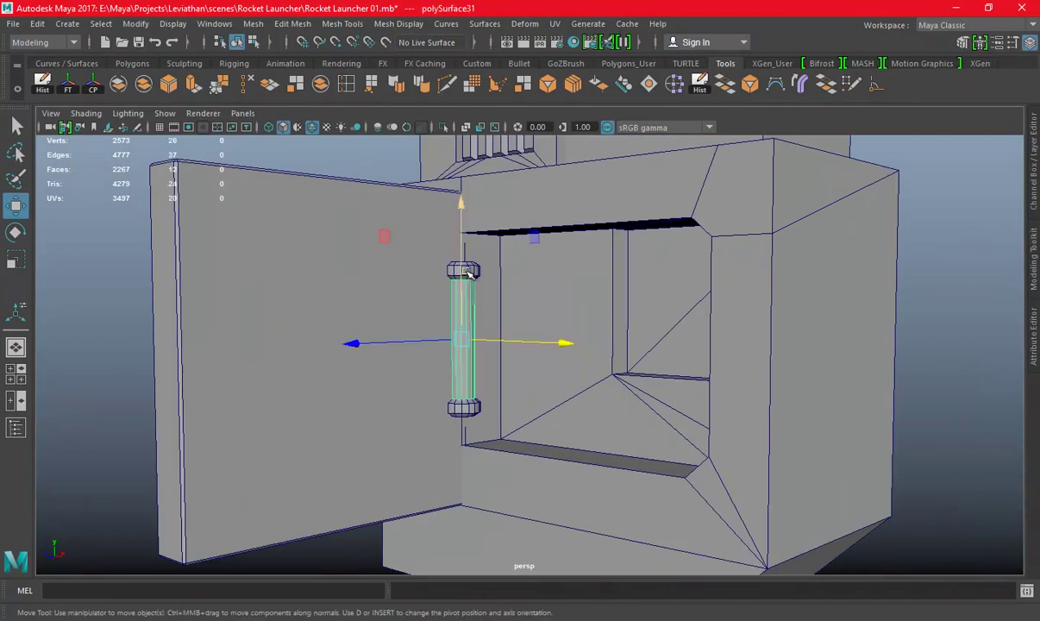
{"action": "left_click", "coordinate": [253, 24]}
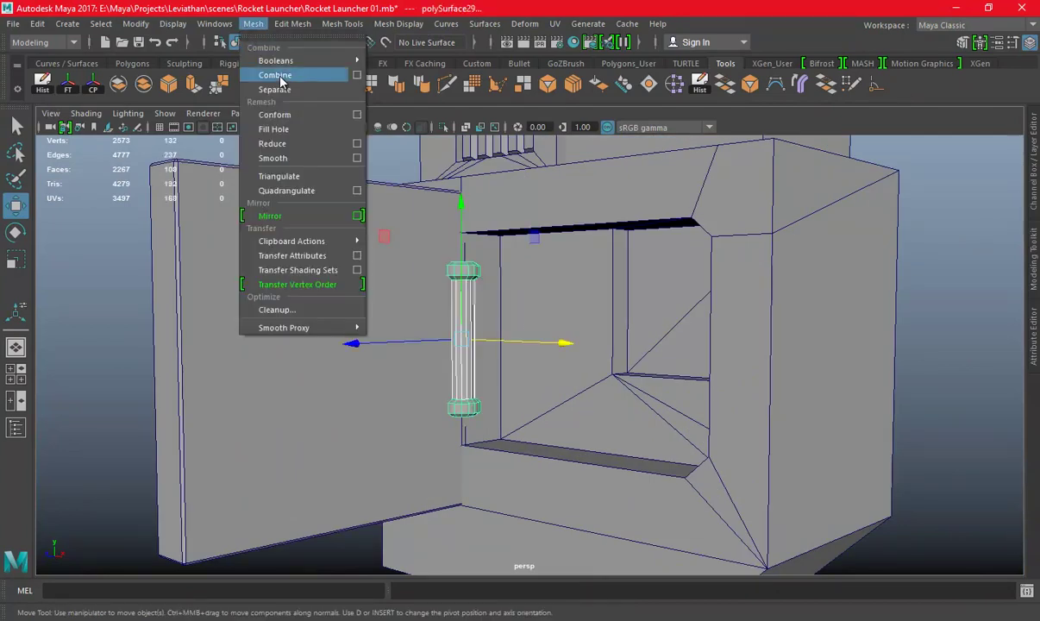
{"action": "left_click", "coordinate": [272, 77]}
{"action": "key", "text": "r"}
{"action": "left_click_drag", "start_coordinate": [460, 205], "coordinate": [465, 182]}
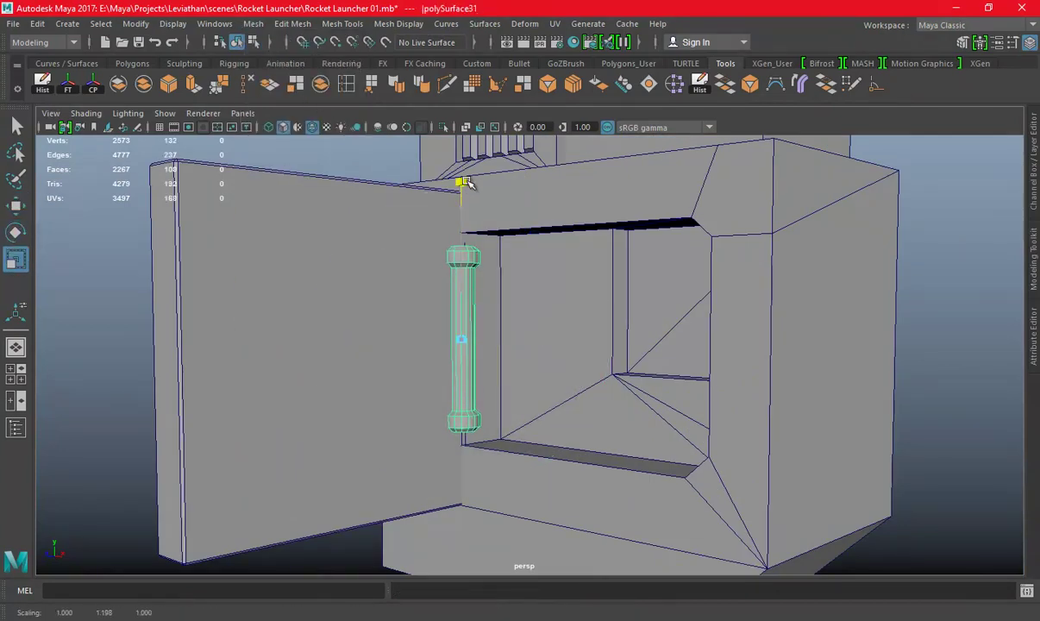
Scale the door panel thinner in X and delete its construction history
{"action": "key", "text": "w"}
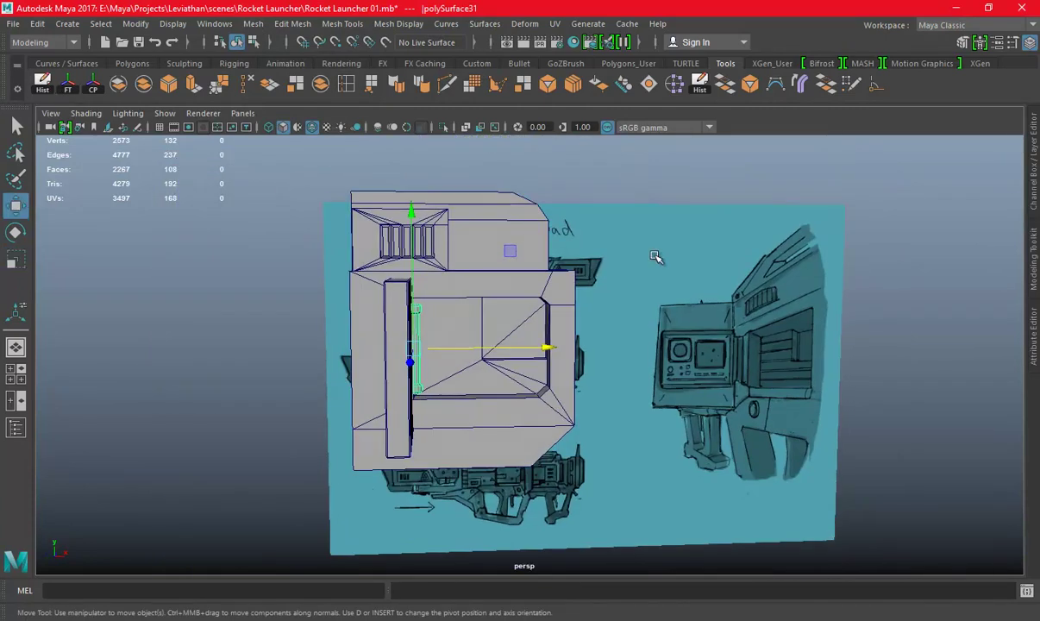
{"action": "left_click", "coordinate": [397, 336]}
{"action": "mouse_move", "coordinate": [455, 290]}
{"action": "left_mouse_down", "text": "alt"}
{"action": "mouse_move", "coordinate": [479, 361]}
{"action": "mouse_move", "coordinate": [466, 363]}
{"action": "left_mouse_up", "text": "alt"}
{"action": "key", "text": "e"}
{"action": "key", "text": "r"}
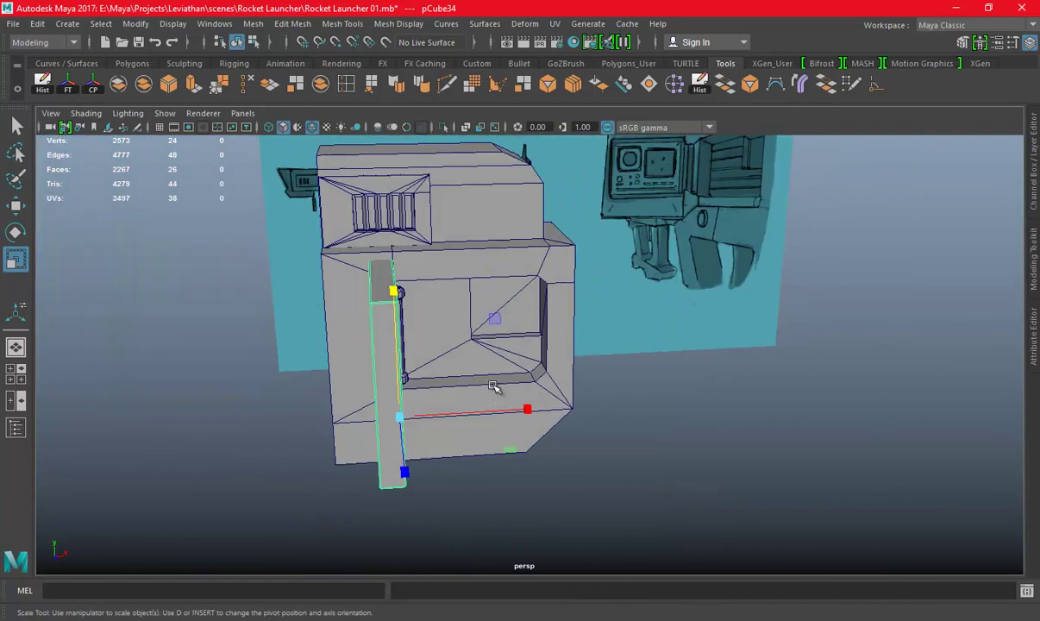
{"action": "mouse_move", "coordinate": [527, 409]}
{"action": "left_mouse_down"}
{"action": "mouse_move", "coordinate": [465, 407]}
{"action": "mouse_move", "coordinate": [463, 370]}
{"action": "left_mouse_up"}
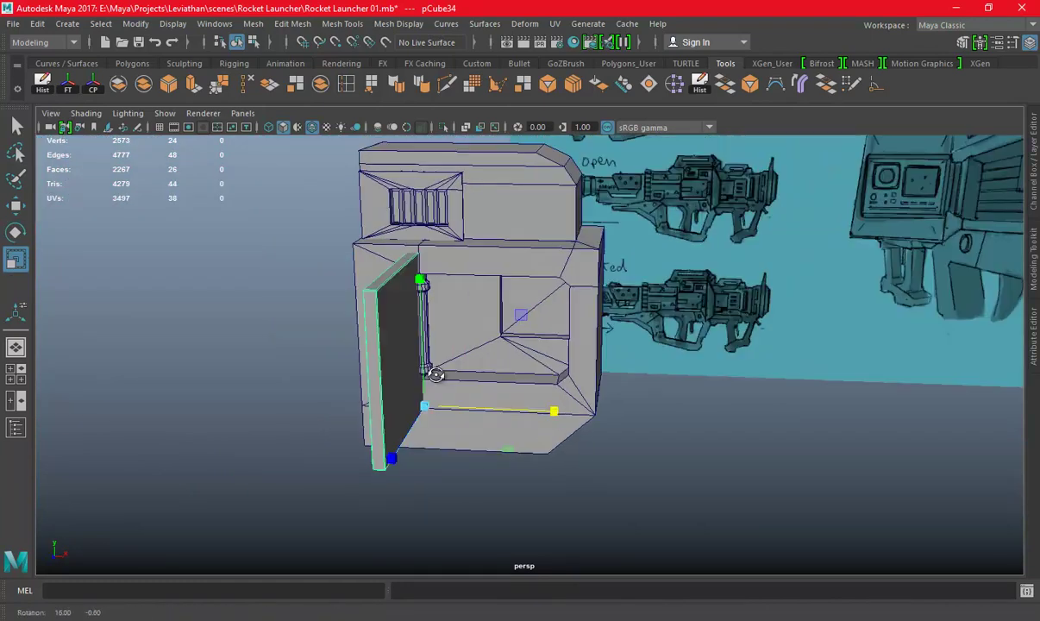
{"action": "left_click", "coordinate": [40, 86]}
Raise the door's top-edge vertices and select its bottom vertices
{"action": "left_click_drag", "start_coordinate": [643, 418], "coordinate": [547, 384], "text": "alt"}
{"action": "mouse_move", "coordinate": [459, 377]}
{"action": "left_mouse_down", "text": "alt"}
{"action": "mouse_move", "coordinate": [573, 355]}
{"action": "mouse_move", "coordinate": [446, 332]}
{"action": "mouse_move", "coordinate": [629, 336]}
{"action": "mouse_move", "coordinate": [732, 219]}
{"action": "left_mouse_up", "text": "alt"}
{"action": "right_click_drag", "start_coordinate": [732, 219], "coordinate": [661, 223]}
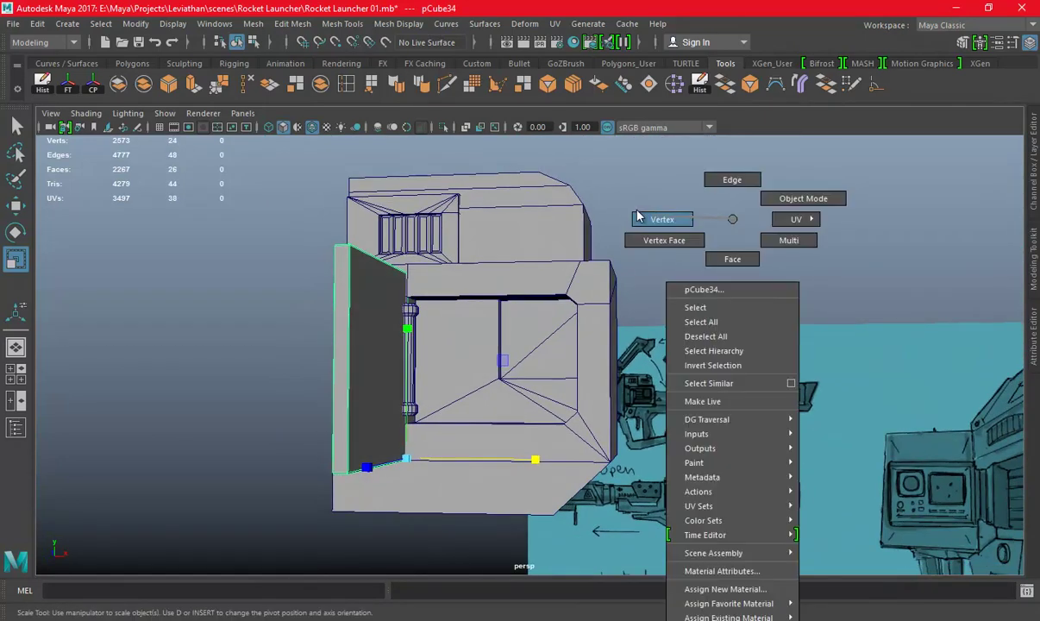
{"action": "left_click_drag", "start_coordinate": [661, 222], "coordinate": [485, 246], "text": "alt"}
{"action": "mouse_move", "coordinate": [304, 209]}
{"action": "left_mouse_down"}
{"action": "mouse_move", "coordinate": [603, 291]}
{"action": "mouse_move", "coordinate": [476, 283]}
{"action": "left_mouse_up"}
{"action": "key", "text": "w"}
{"action": "mouse_move", "coordinate": [392, 207]}
{"action": "left_mouse_down"}
{"action": "mouse_move", "coordinate": [563, 349]}
{"action": "mouse_move", "coordinate": [533, 343]}
{"action": "left_mouse_up"}
{"action": "left_click_drag", "start_coordinate": [299, 408], "coordinate": [388, 496]}
{"action": "mouse_move", "coordinate": [476, 506]}
{"action": "left_mouse_down", "text": "alt"}
{"action": "mouse_move", "coordinate": [464, 483]}
{"action": "mouse_move", "coordinate": [470, 490]}
{"action": "mouse_move", "coordinate": [479, 455]}
{"action": "mouse_move", "coordinate": [464, 365]}
{"action": "mouse_move", "coordinate": [441, 367]}
{"action": "mouse_move", "coordinate": [482, 389]}
{"action": "mouse_move", "coordinate": [436, 376]}
{"action": "mouse_move", "coordinate": [390, 306]}
{"action": "left_mouse_up", "text": "alt"}
Return to object mode and select the housing box
{"action": "right_click_drag", "start_coordinate": [397, 220], "coordinate": [464, 192]}
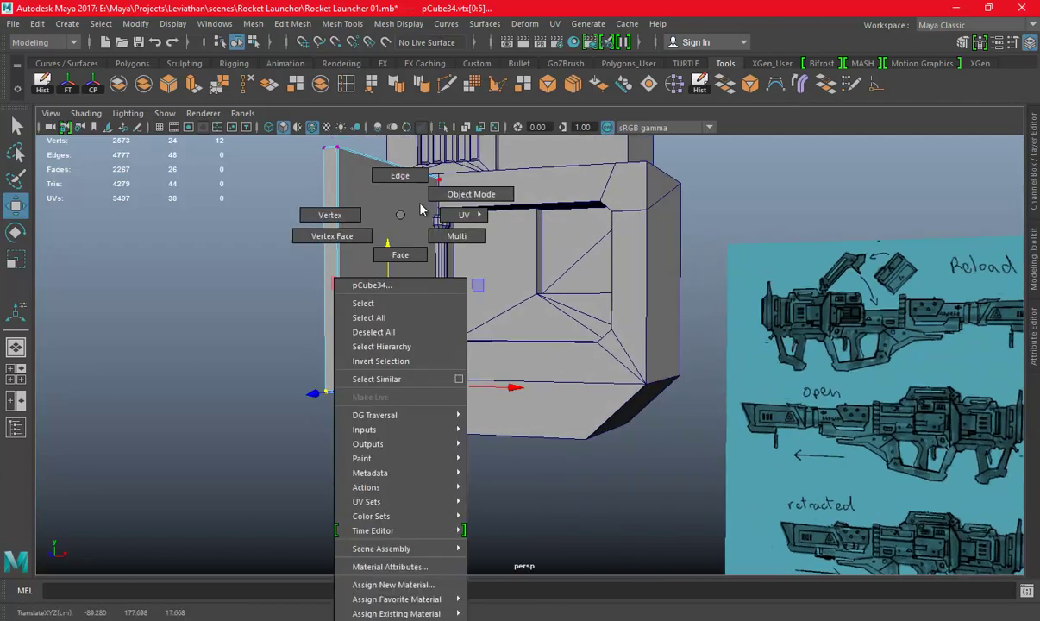
{"action": "left_click_drag", "start_coordinate": [463, 194], "coordinate": [575, 360], "text": "alt"}
{"action": "left_click", "coordinate": [602, 366]}
Save the scene, then freeze the box's transformations and centre its pivot
{"action": "key", "text": "f"}
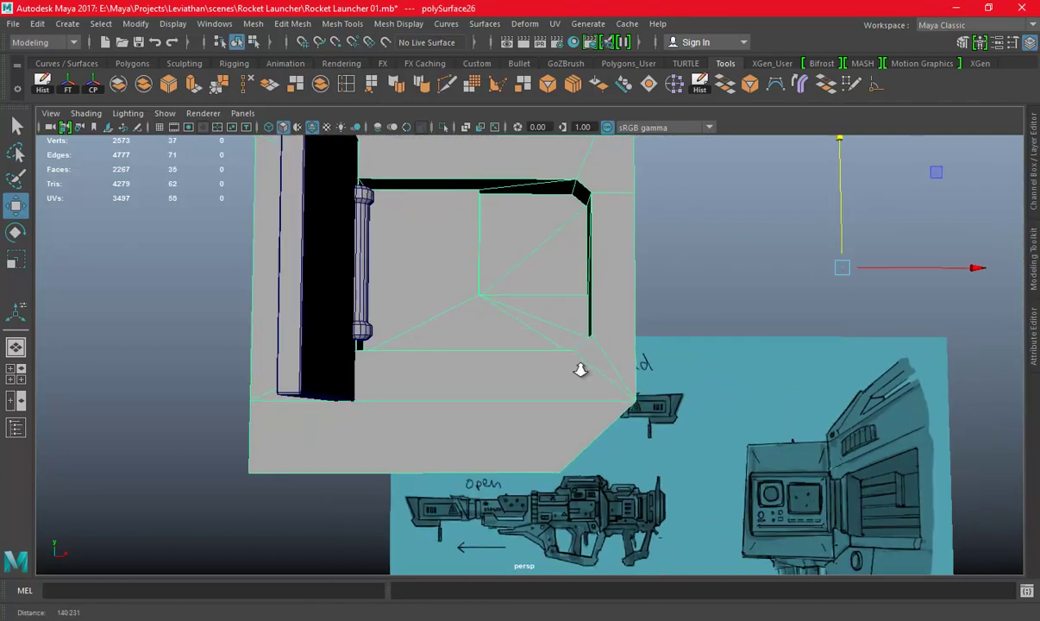
{"action": "key", "text": "ctrl+s"}
{"action": "left_click", "coordinate": [68, 84]}
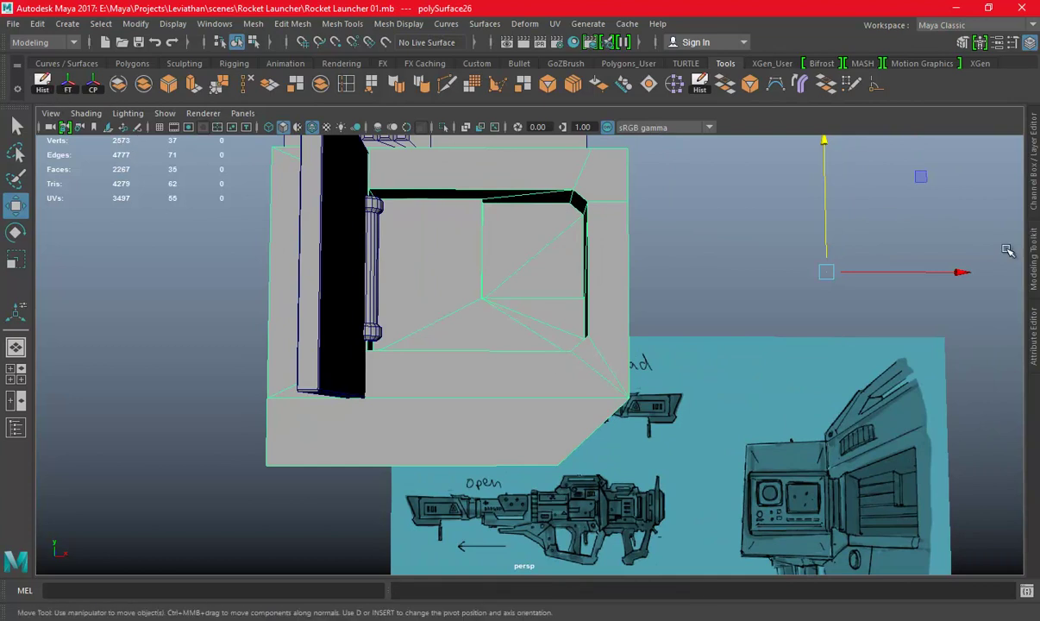
{"action": "left_click", "coordinate": [93, 84]}
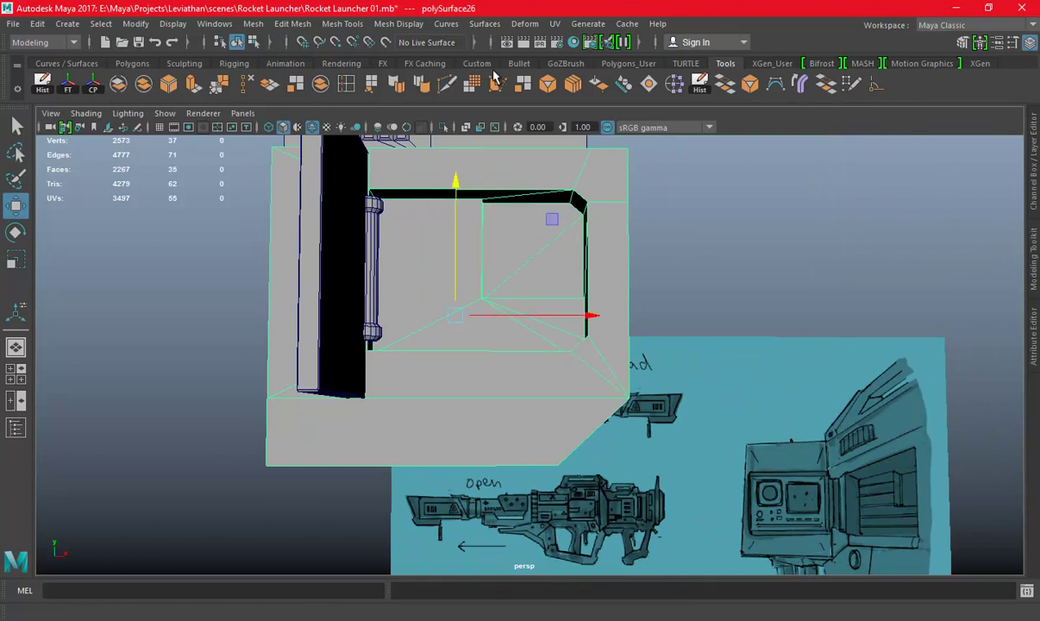
Make the box a live surface and Quad Draw a new face beneath the opening
{"action": "left_click", "coordinate": [388, 45]}
{"action": "left_click", "coordinate": [1032, 258]}
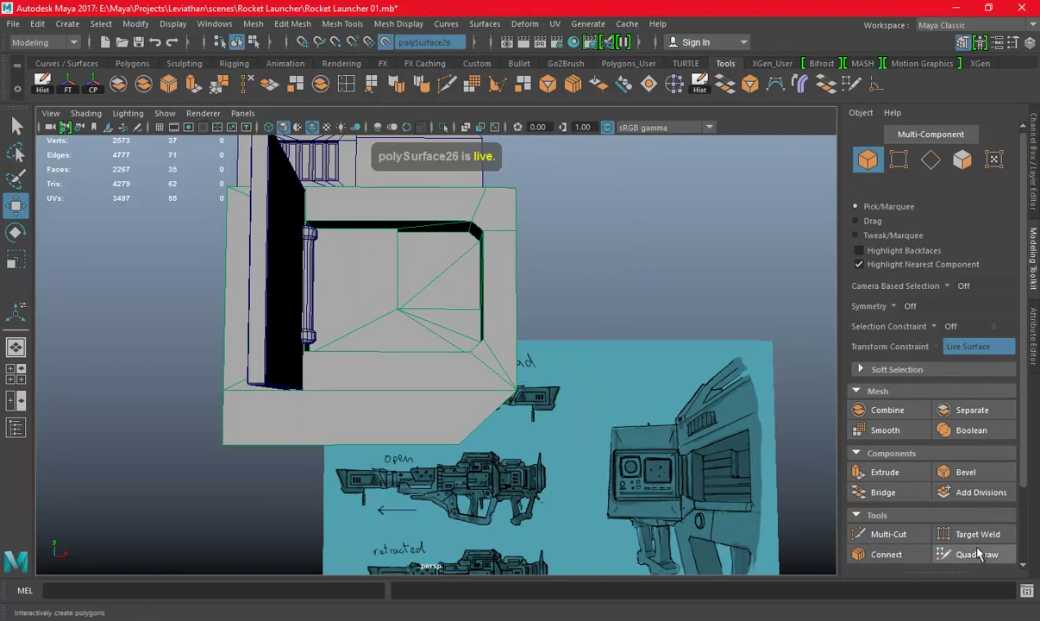
{"action": "left_click", "coordinate": [977, 554]}
{"action": "scroll", "coordinate": [409, 362], "scroll_direction": "up", "scroll_amount": 2}
{"action": "scroll", "coordinate": [166, 361], "scroll_direction": "up", "scroll_amount": 3}
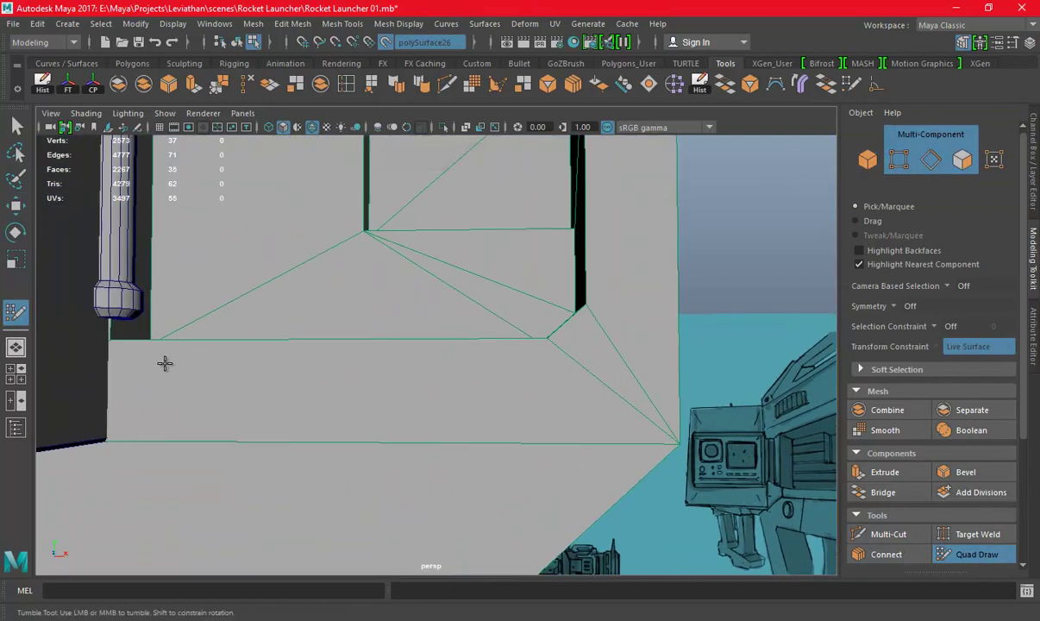
{"action": "left_click_drag", "start_coordinate": [166, 361], "coordinate": [161, 389], "text": "alt"}
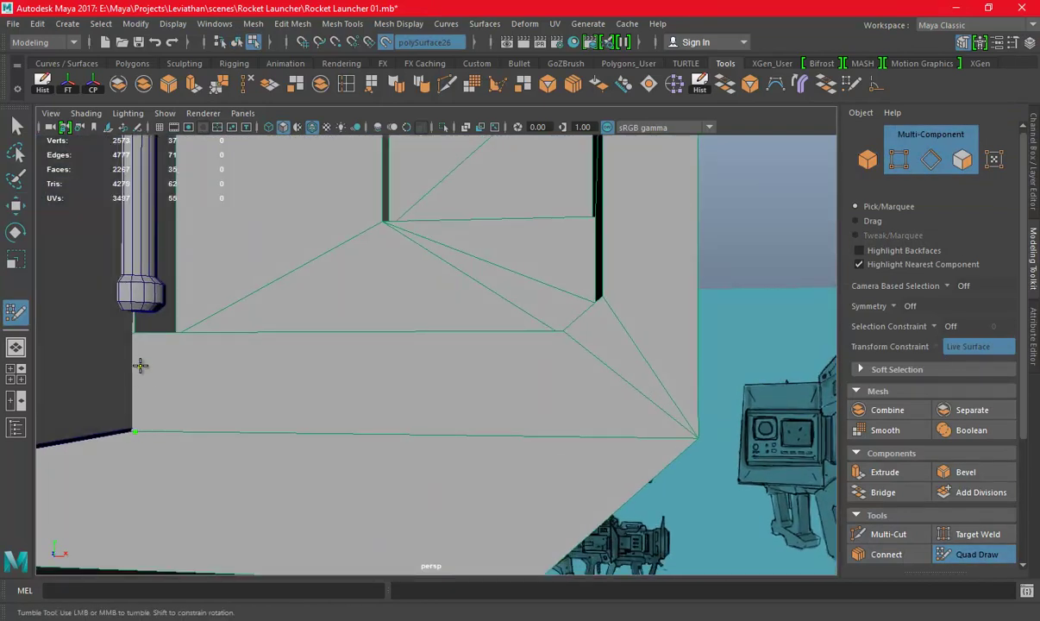
{"action": "scroll", "coordinate": [305, 363], "scroll_direction": "down", "scroll_amount": 3}
{"action": "scroll", "coordinate": [325, 360], "scroll_direction": "down", "scroll_amount": 2}
{"action": "scroll", "coordinate": [441, 402], "scroll_direction": "down", "scroll_amount": 1}
{"action": "scroll", "coordinate": [441, 402], "scroll_direction": "up", "scroll_amount": 1}
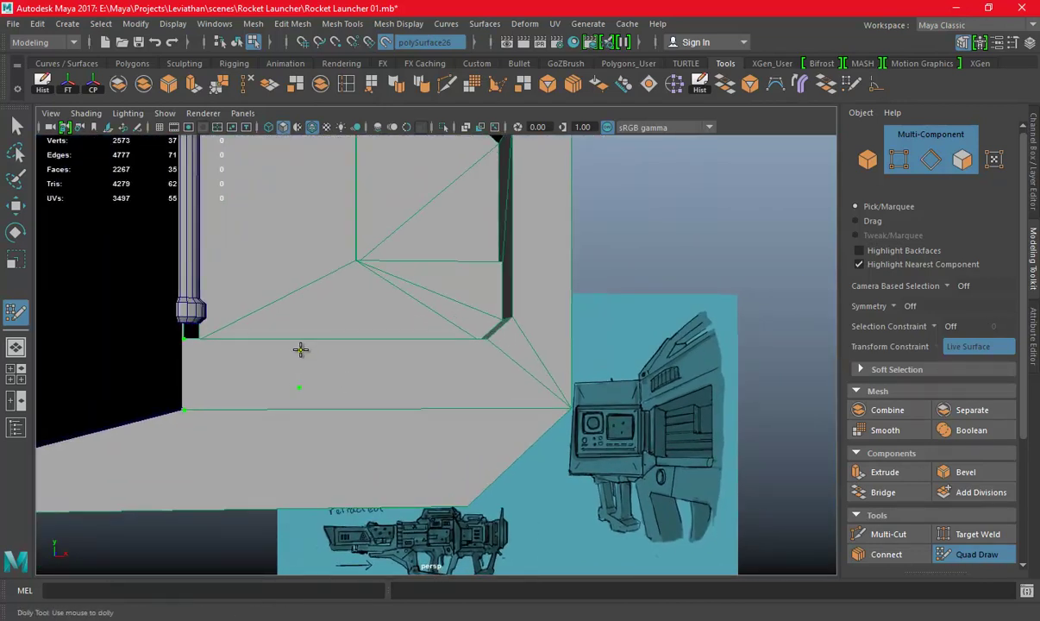
{"action": "left_click", "coordinate": [268, 361], "text": "shift"}
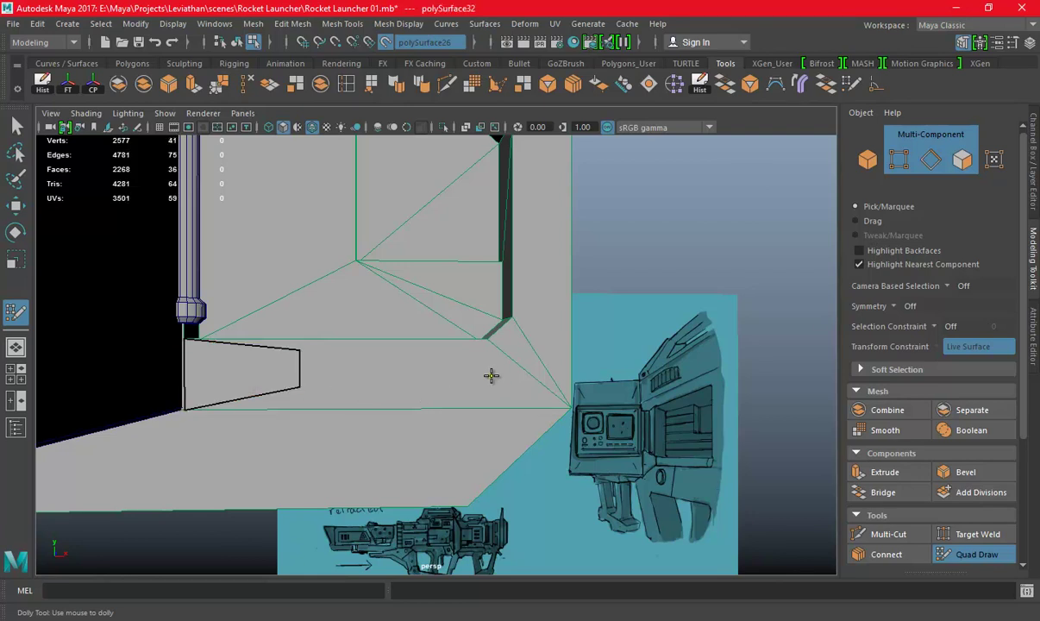
{"action": "left_click", "coordinate": [445, 357], "text": "shift"}
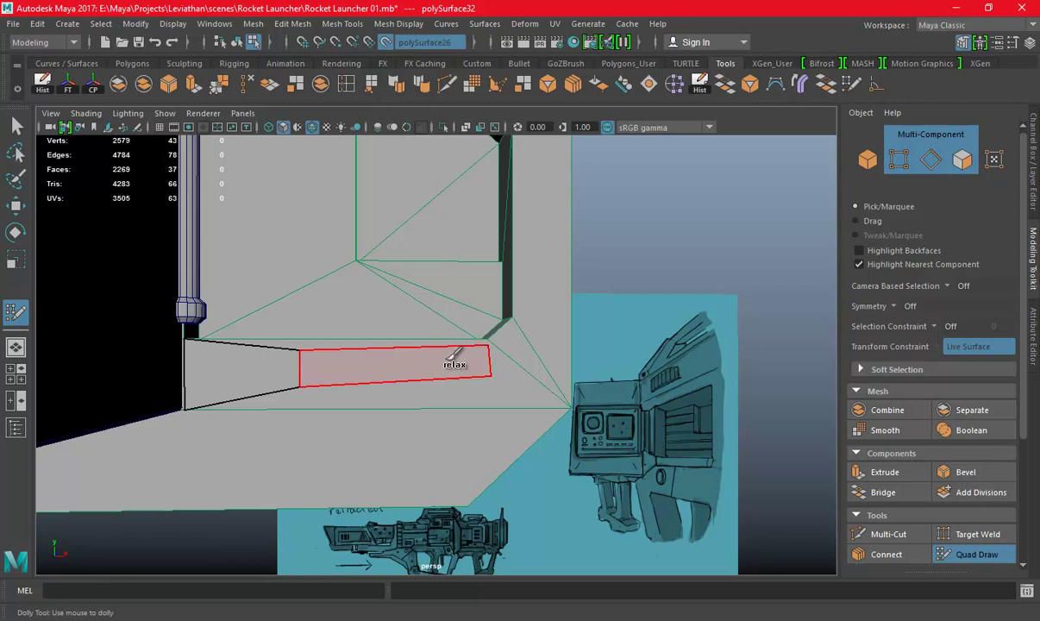
Select the new face's top edge and turn off live-surface snapping
{"action": "key", "text": "f"}
{"action": "key", "text": "w"}
{"action": "scroll", "coordinate": [326, 371], "scroll_direction": "up", "scroll_amount": 2}
{"action": "scroll", "coordinate": [327, 371], "scroll_direction": "up", "scroll_amount": 2}
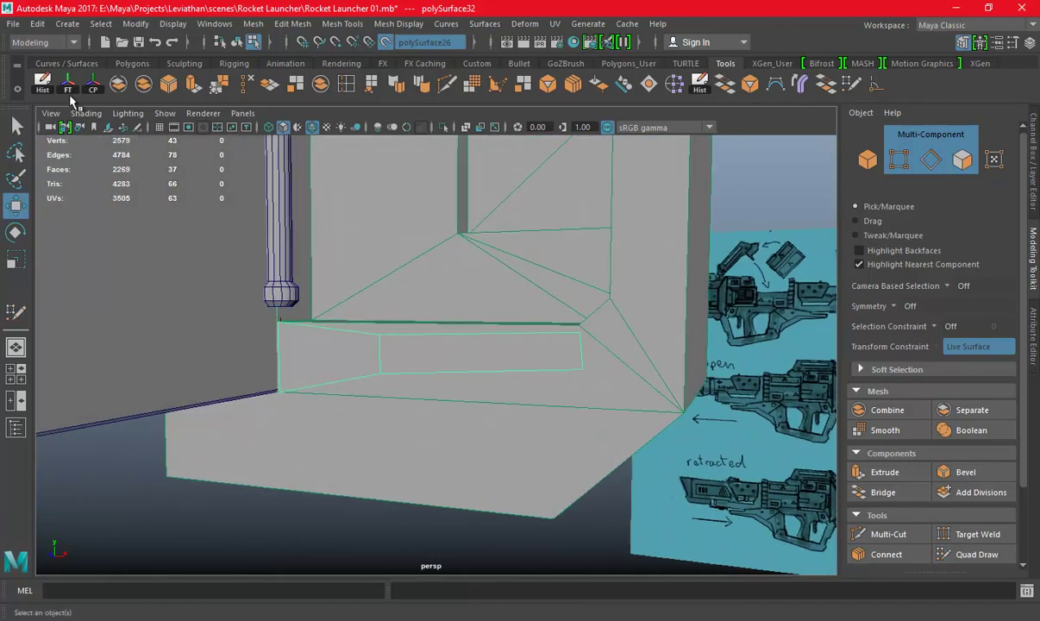
{"action": "right_click_drag", "start_coordinate": [464, 221], "coordinate": [463, 181]}
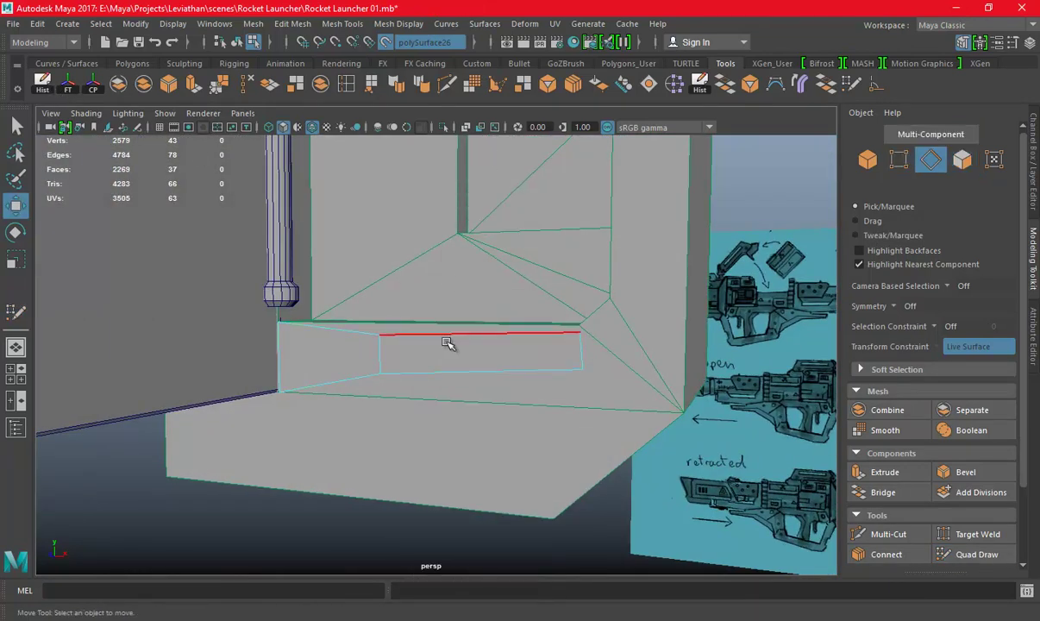
{"action": "left_click", "coordinate": [458, 352]}
{"action": "key", "text": "e"}
{"action": "key", "text": "r"}
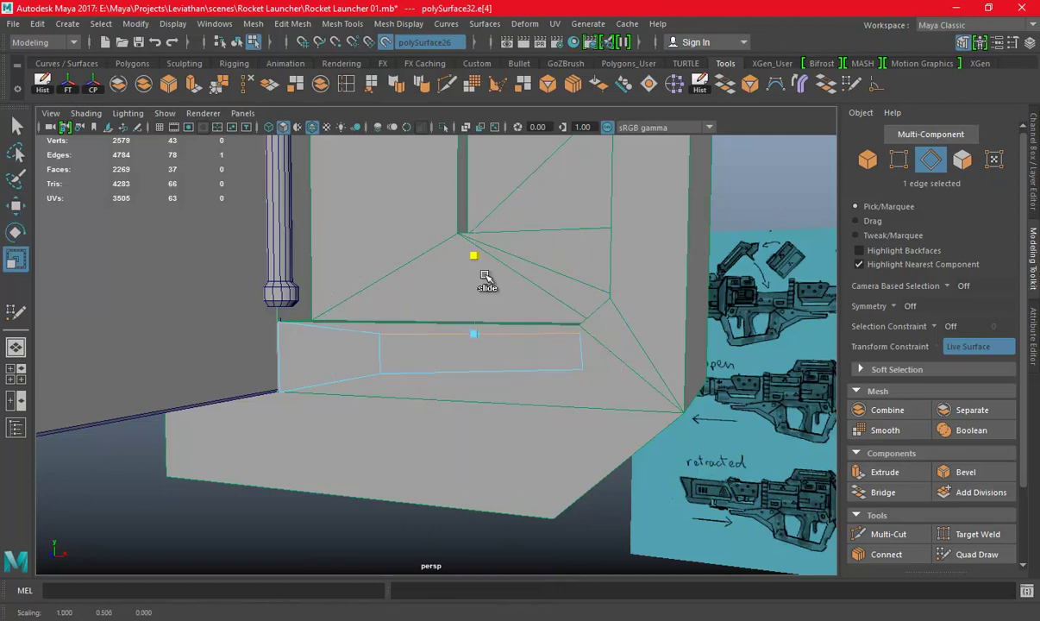
{"action": "left_click", "coordinate": [393, 46]}
{"action": "key", "text": "w"}
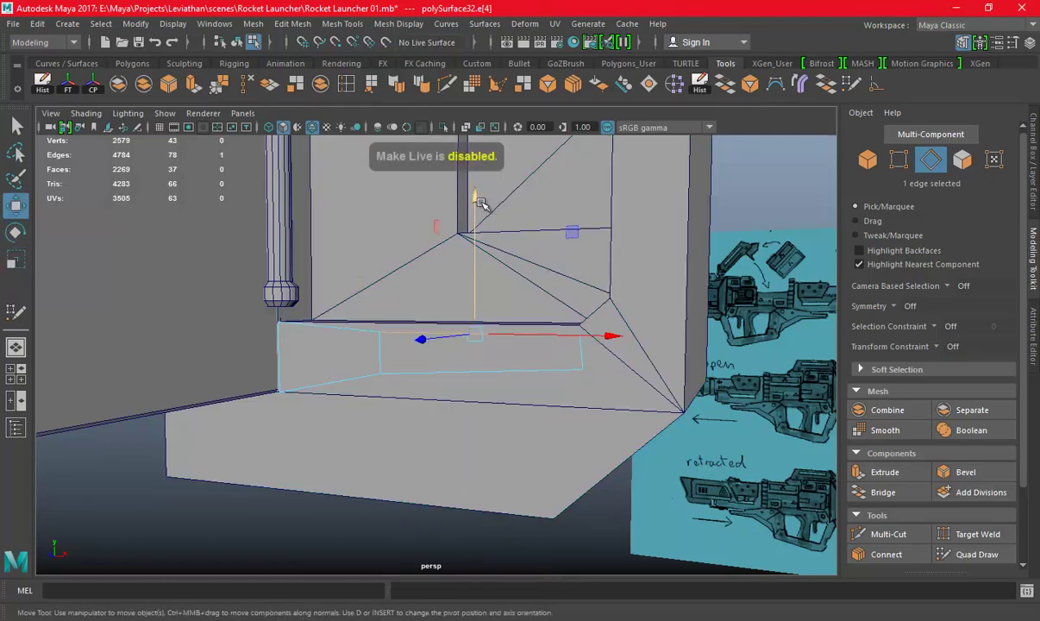
Level the strip's bottom edge and raise the strip face upward
{"action": "left_click", "coordinate": [518, 370]}
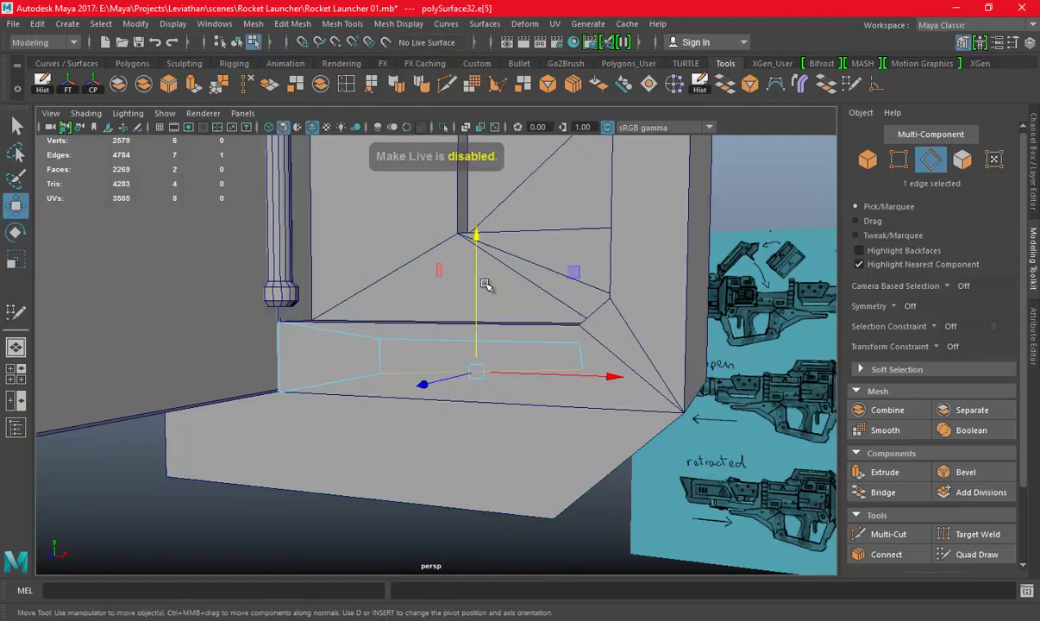
{"action": "key", "text": "r"}
{"action": "left_click_drag", "start_coordinate": [475, 240], "coordinate": [477, 420]}
{"action": "left_click", "coordinate": [591, 362]}
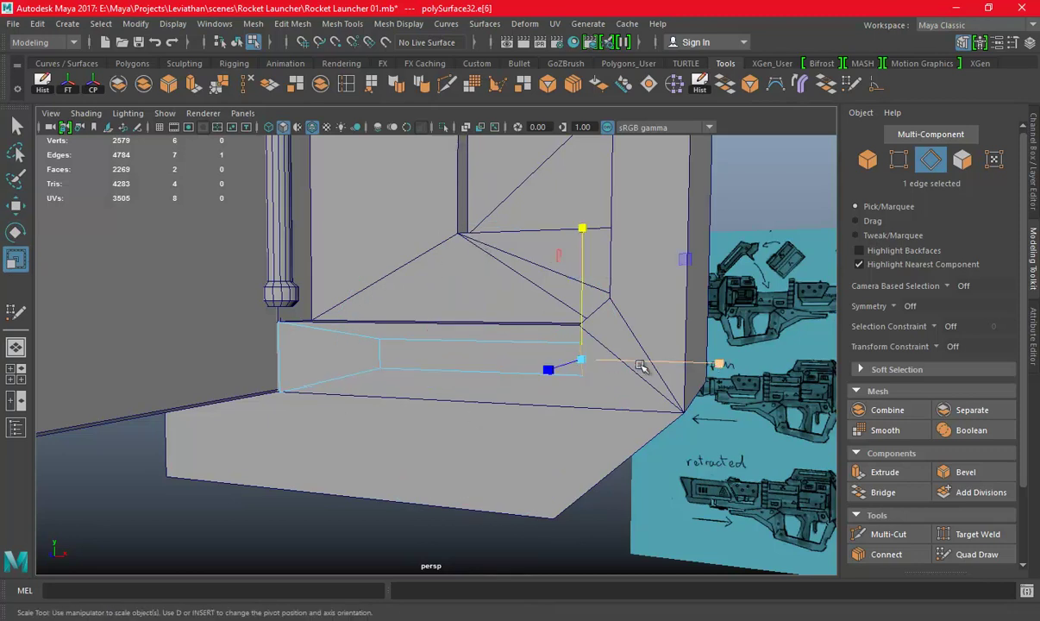
{"action": "mouse_move", "coordinate": [455, 358]}
{"action": "left_mouse_down", "text": "alt"}
{"action": "mouse_move", "coordinate": [585, 349]}
{"action": "mouse_move", "coordinate": [386, 350]}
{"action": "mouse_move", "coordinate": [399, 364]}
{"action": "left_mouse_up", "text": "alt"}
{"action": "right_click_drag", "start_coordinate": [399, 364], "coordinate": [390, 272], "text": "ctrl"}
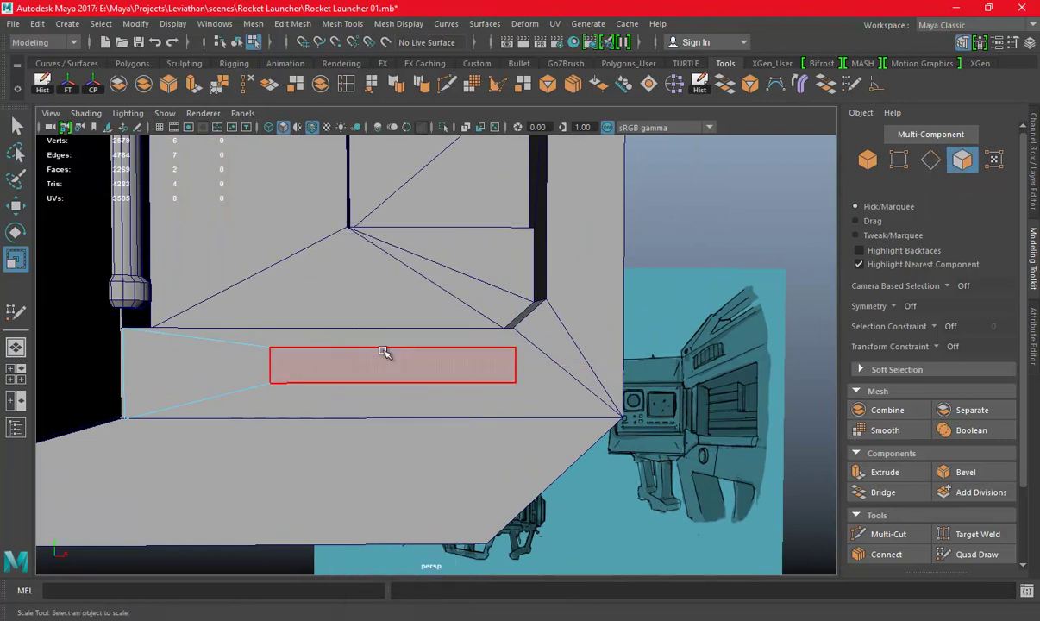
{"action": "left_click_drag", "start_coordinate": [445, 304], "coordinate": [436, 296], "text": "alt"}
{"action": "key", "text": "w"}
{"action": "left_click_drag", "start_coordinate": [529, 309], "coordinate": [476, 319], "text": "alt"}
{"action": "mouse_move", "coordinate": [398, 294]}
{"action": "left_mouse_down"}
{"action": "mouse_move", "coordinate": [410, 273]}
{"action": "mouse_move", "coordinate": [370, 312]}
{"action": "left_mouse_up"}
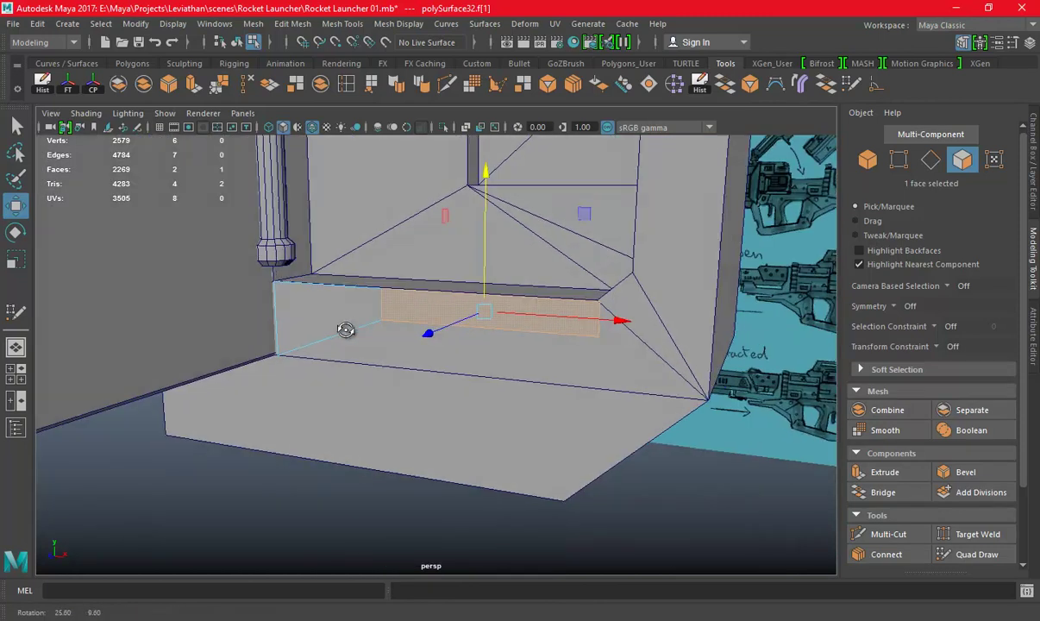
Select the strip face together with the left wall face
{"action": "right_click_drag", "start_coordinate": [340, 319], "coordinate": [304, 169]}
{"action": "left_click", "coordinate": [281, 317]}
{"action": "right_click_drag", "start_coordinate": [332, 221], "coordinate": [336, 295]}
{"action": "left_click", "coordinate": [506, 322]}
{"action": "mouse_move", "coordinate": [506, 322]}
{"action": "left_mouse_down", "text": "alt"}
{"action": "mouse_move", "coordinate": [348, 328]}
{"action": "mouse_move", "coordinate": [302, 340]}
{"action": "left_mouse_up", "text": "alt"}
{"action": "left_click", "coordinate": [207, 326], "text": "shift"}
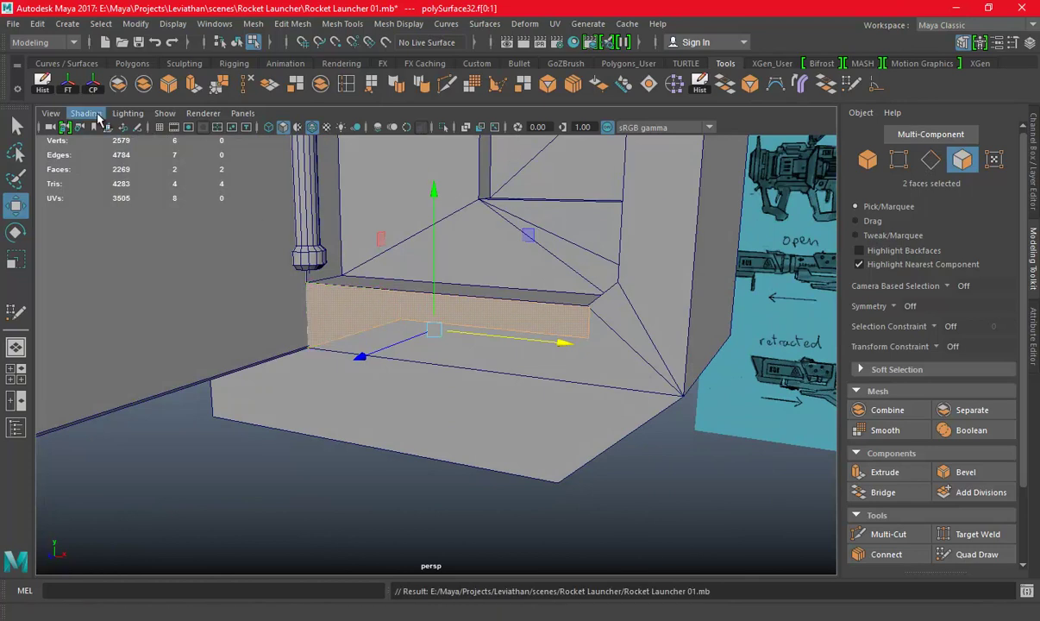
{"action": "left_click", "coordinate": [1037, 246]}
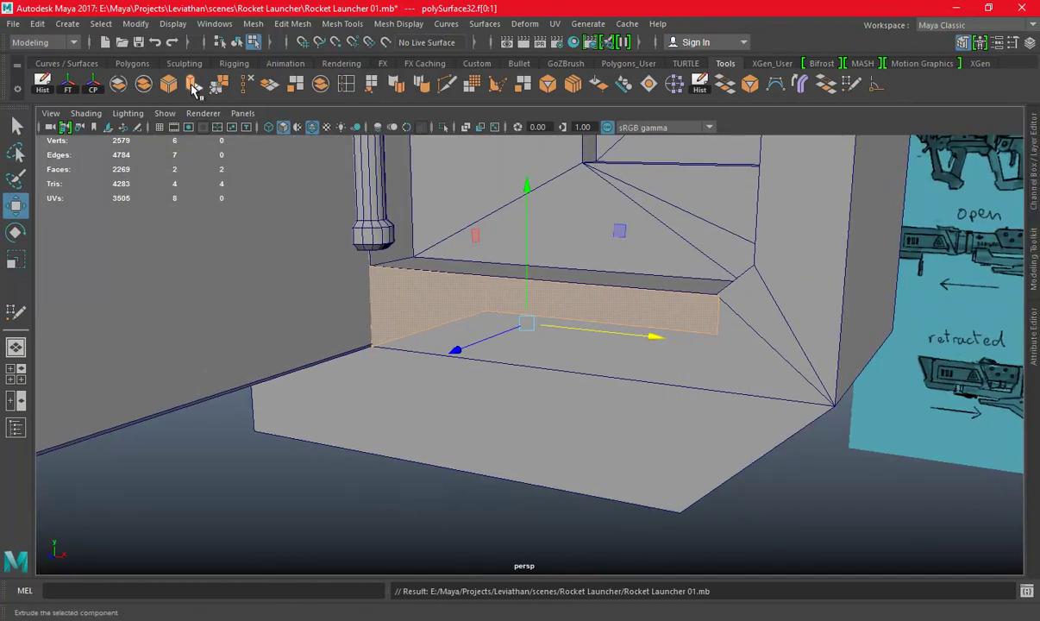
Extrude the two faces outward by 1.606 into a raised ledge
{"action": "key", "text": "ctrl+e"}
{"action": "left_click_drag", "start_coordinate": [523, 234], "coordinate": [585, 294], "text": "alt"}
{"action": "left_click_drag", "start_coordinate": [574, 245], "coordinate": [645, 208]}
{"action": "mouse_move", "coordinate": [514, 253]}
{"action": "left_mouse_down"}
{"action": "mouse_move", "coordinate": [510, 290]}
{"action": "mouse_move", "coordinate": [620, 313]}
{"action": "mouse_move", "coordinate": [471, 289]}
{"action": "mouse_move", "coordinate": [494, 293]}
{"action": "mouse_move", "coordinate": [518, 378]}
{"action": "mouse_move", "coordinate": [513, 404]}
{"action": "mouse_move", "coordinate": [777, 362]}
{"action": "mouse_move", "coordinate": [589, 332]}
{"action": "mouse_move", "coordinate": [691, 328]}
{"action": "left_mouse_up"}
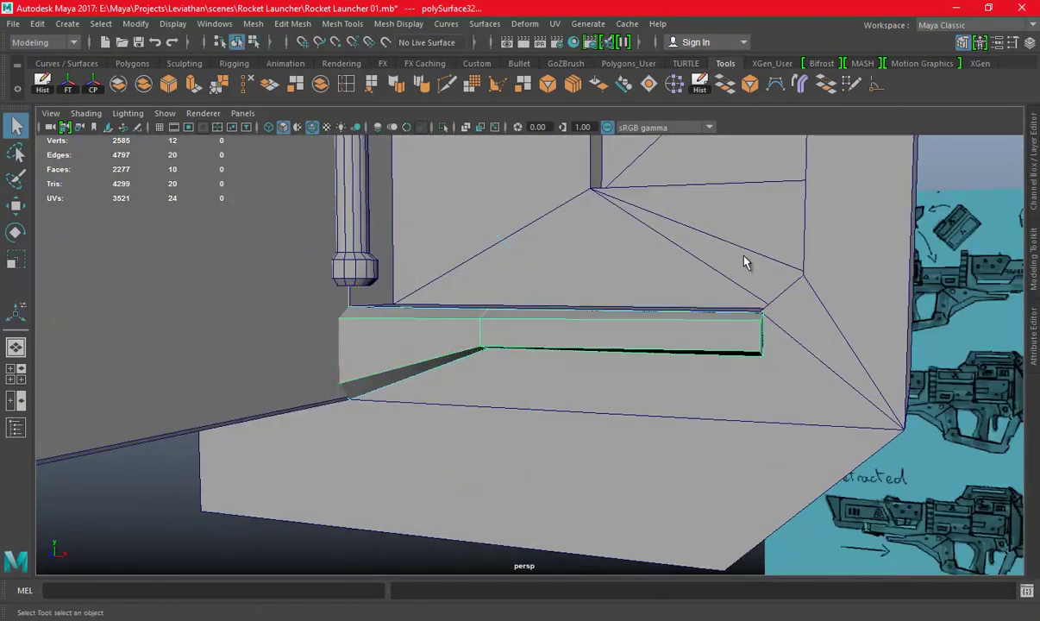
Isolate the ledge bar and delete its hidden end faces at both ends
{"action": "key", "text": "F8"}
{"action": "left_click", "coordinate": [443, 127]}
{"action": "left_click_drag", "start_coordinate": [363, 250], "coordinate": [540, 225], "text": "alt"}
{"action": "right_click_drag", "start_coordinate": [541, 225], "coordinate": [352, 293]}
{"action": "left_click", "coordinate": [340, 326]}
{"action": "key", "text": "Delete"}
{"action": "left_click_drag", "start_coordinate": [340, 326], "coordinate": [517, 277], "text": "alt"}
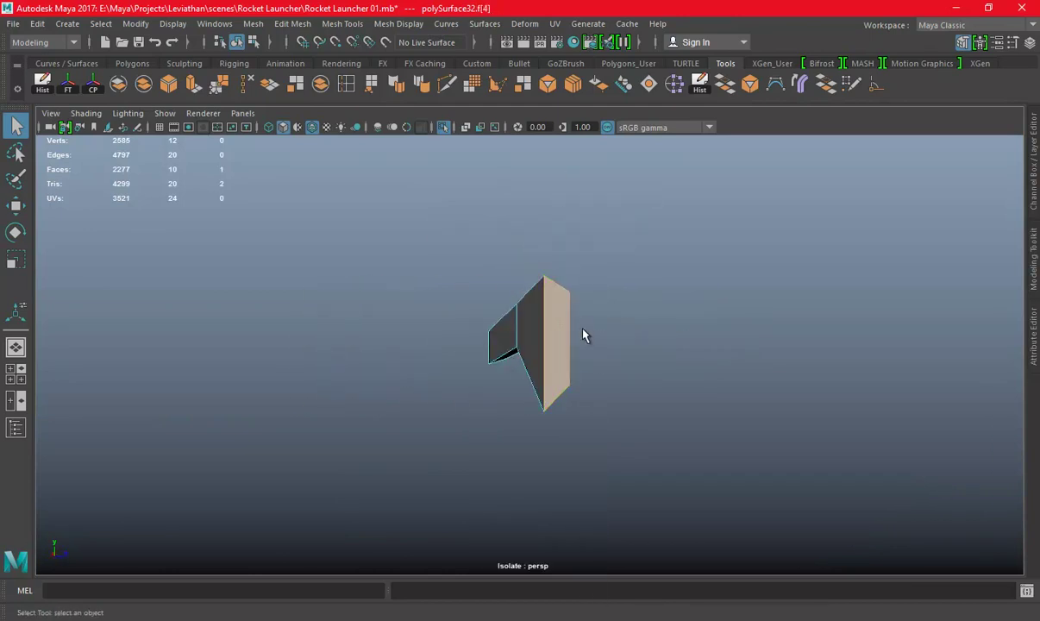
{"action": "left_click", "coordinate": [532, 323]}
{"action": "left_click_drag", "start_coordinate": [532, 322], "coordinate": [504, 337], "text": "alt"}
{"action": "key", "text": "Delete"}
{"action": "mouse_move", "coordinate": [678, 360]}
{"action": "left_mouse_down", "text": "alt"}
{"action": "mouse_move", "coordinate": [659, 343]}
{"action": "mouse_move", "coordinate": [496, 332]}
{"action": "left_mouse_up", "text": "alt"}
Select the bar's top edges and bevel them
{"action": "key", "text": "F10"}
{"action": "left_click", "coordinate": [534, 327]}
{"action": "left_click", "coordinate": [429, 309], "text": "shift"}
{"action": "left_click_drag", "start_coordinate": [429, 308], "coordinate": [423, 380], "text": "alt"}
{"action": "left_click", "coordinate": [527, 325], "text": "shift"}
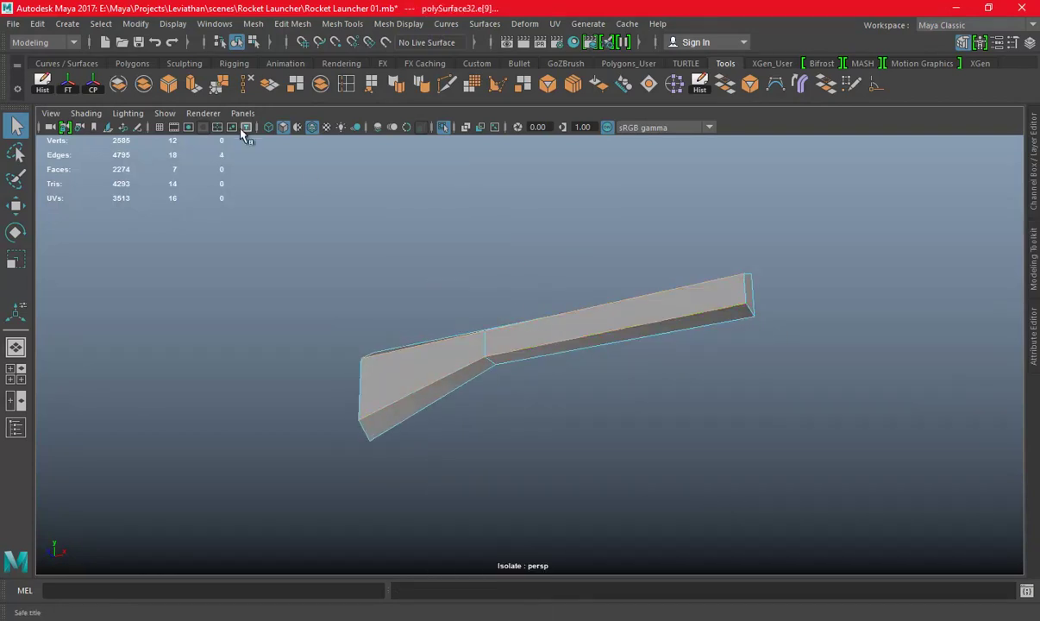
{"action": "left_click", "coordinate": [168, 84]}
{"action": "key", "text": "w"}
{"action": "mouse_move", "coordinate": [636, 328]}
{"action": "left_mouse_down", "text": "alt"}
{"action": "mouse_move", "coordinate": [499, 356]}
{"action": "mouse_move", "coordinate": [684, 301]}
{"action": "mouse_move", "coordinate": [452, 139]}
{"action": "left_mouse_up", "text": "alt"}
{"action": "right_click_drag", "start_coordinate": [483, 216], "coordinate": [535, 274], "text": "shift"}
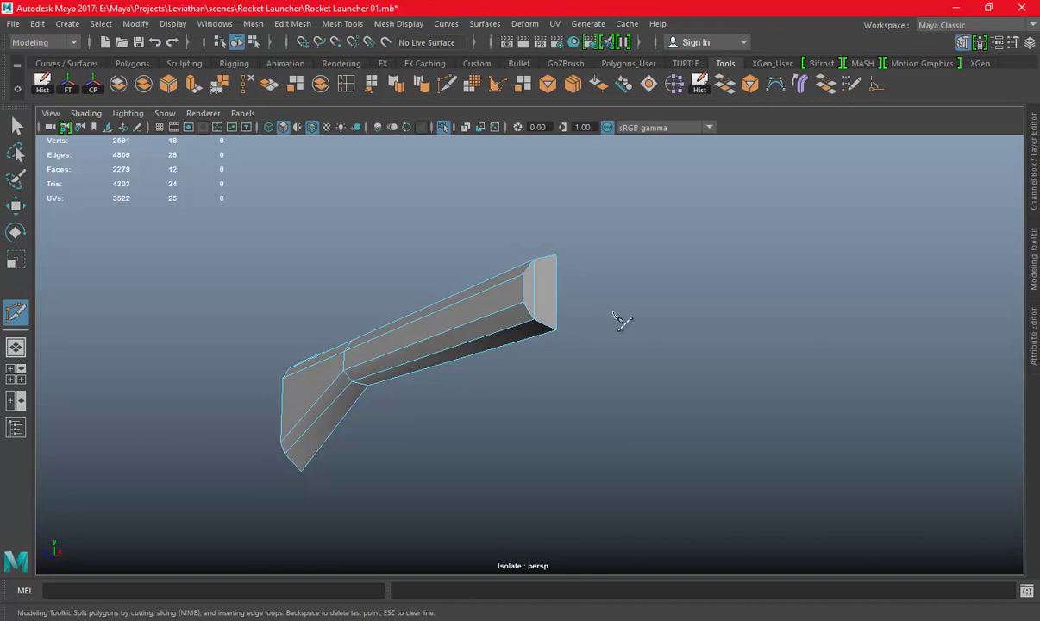
{"action": "key", "text": "w"}
{"action": "right_click_drag", "start_coordinate": [514, 218], "coordinate": [621, 185]}
Bring back the full scene and soften the ledge bar's edge shading
{"action": "left_click", "coordinate": [445, 128]}
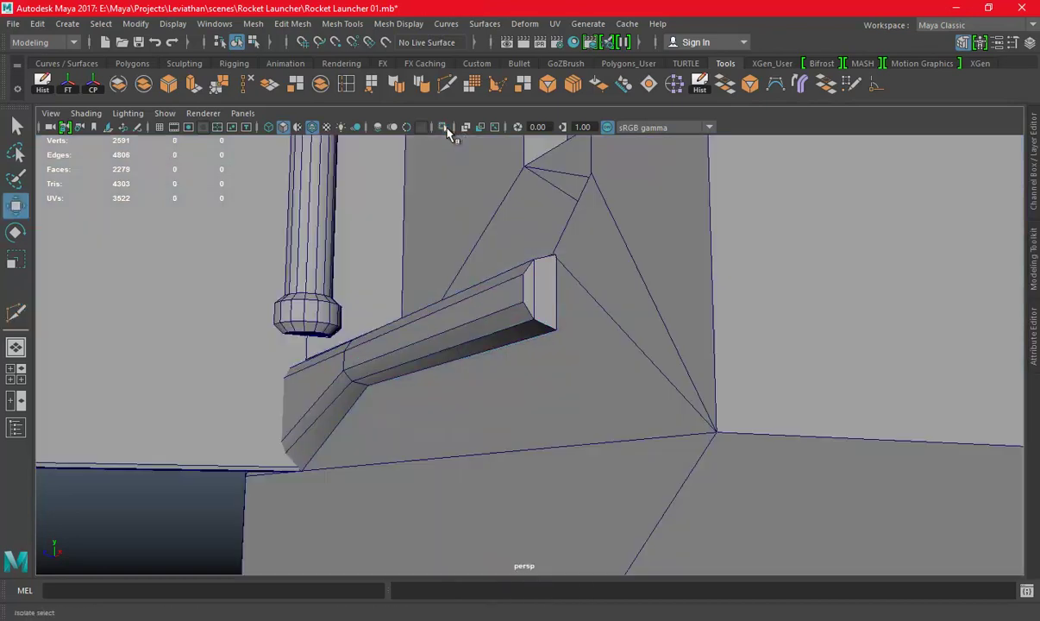
{"action": "left_click", "coordinate": [466, 332]}
{"action": "left_click", "coordinate": [421, 83]}
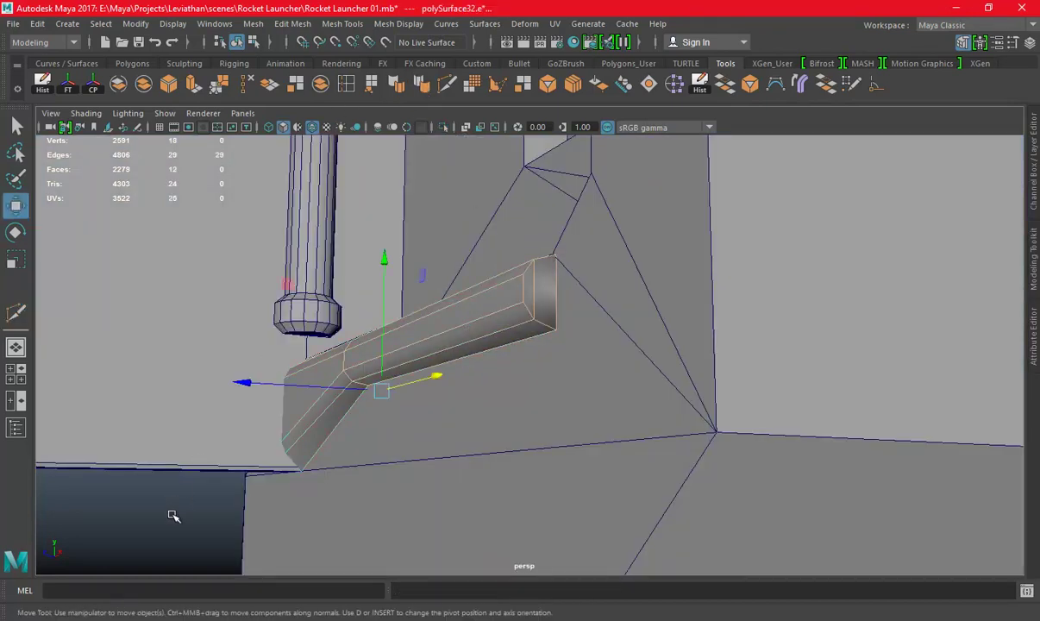
{"action": "right_click_drag", "start_coordinate": [517, 250], "coordinate": [522, 176]}
{"action": "left_click_drag", "start_coordinate": [483, 321], "coordinate": [525, 298], "text": "alt"}
{"action": "left_click", "coordinate": [548, 309]}
{"action": "key", "text": "q"}
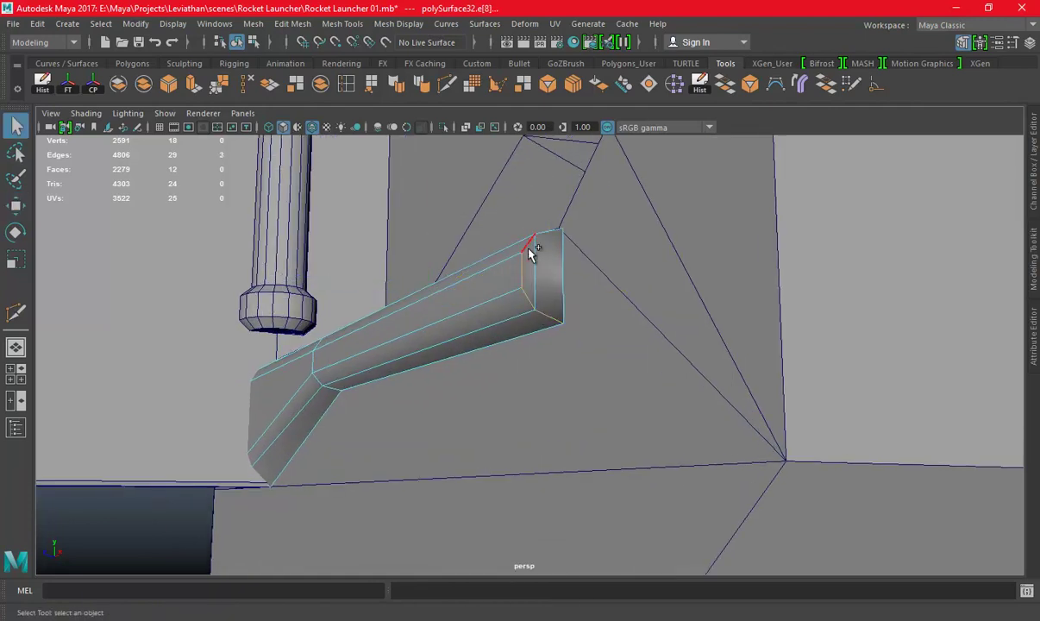
Maximize the front view to see the bar over the reference sketch
{"action": "left_click_drag", "start_coordinate": [517, 310], "coordinate": [508, 334], "text": "alt"}
{"action": "right_click_drag", "start_coordinate": [499, 218], "coordinate": [655, 142]}
{"action": "mouse_move", "coordinate": [932, 326]}
{"action": "left_mouse_down", "text": "alt"}
{"action": "mouse_move", "coordinate": [332, 354]}
{"action": "mouse_move", "coordinate": [430, 365]}
{"action": "left_mouse_up", "text": "alt"}
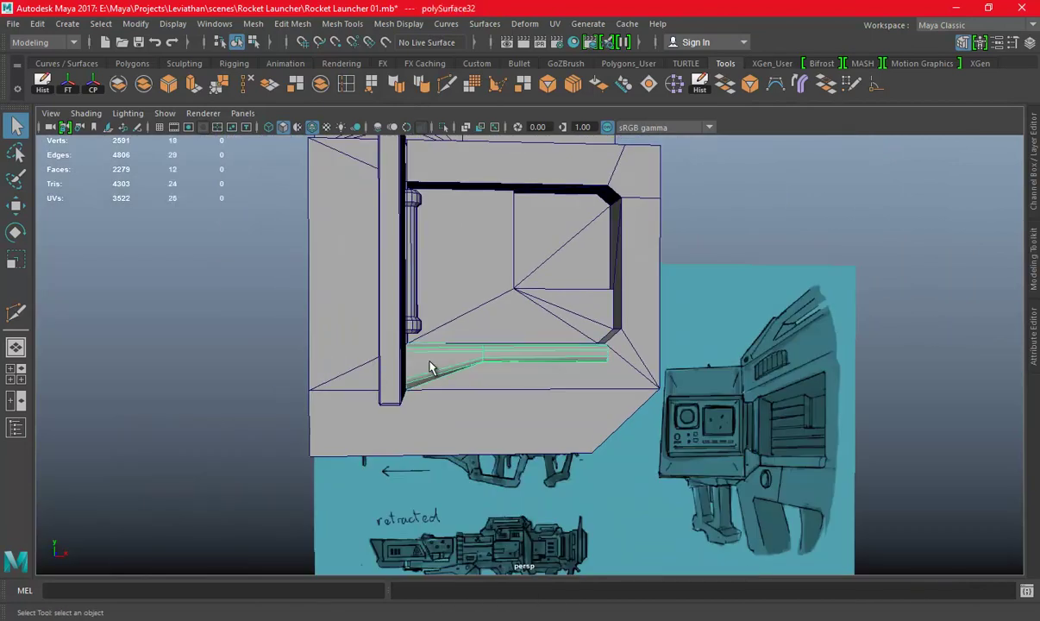
{"action": "key", "text": "space"}
{"action": "key", "text": "space"}
{"action": "scroll", "coordinate": [589, 414], "scroll_direction": "up", "scroll_amount": 3}
In front view, move the bar's two left-end vertices to line up with the reference sketch
{"action": "right_click_drag", "start_coordinate": [681, 237], "coordinate": [593, 231]}
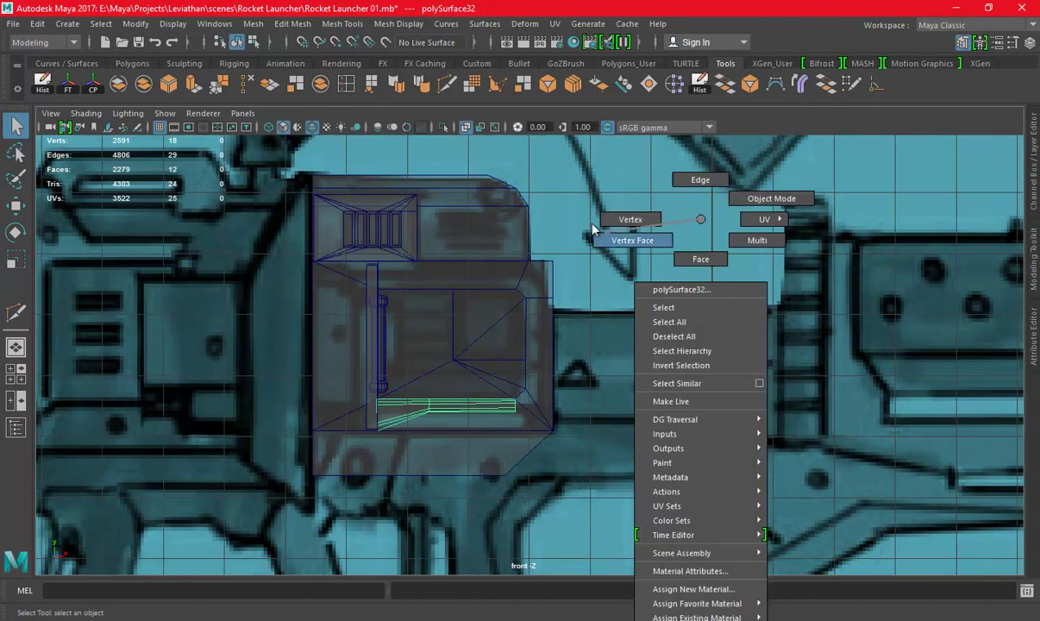
{"action": "left_click_drag", "start_coordinate": [343, 388], "coordinate": [413, 463]}
{"action": "key", "text": "e"}
{"action": "key", "text": "w"}
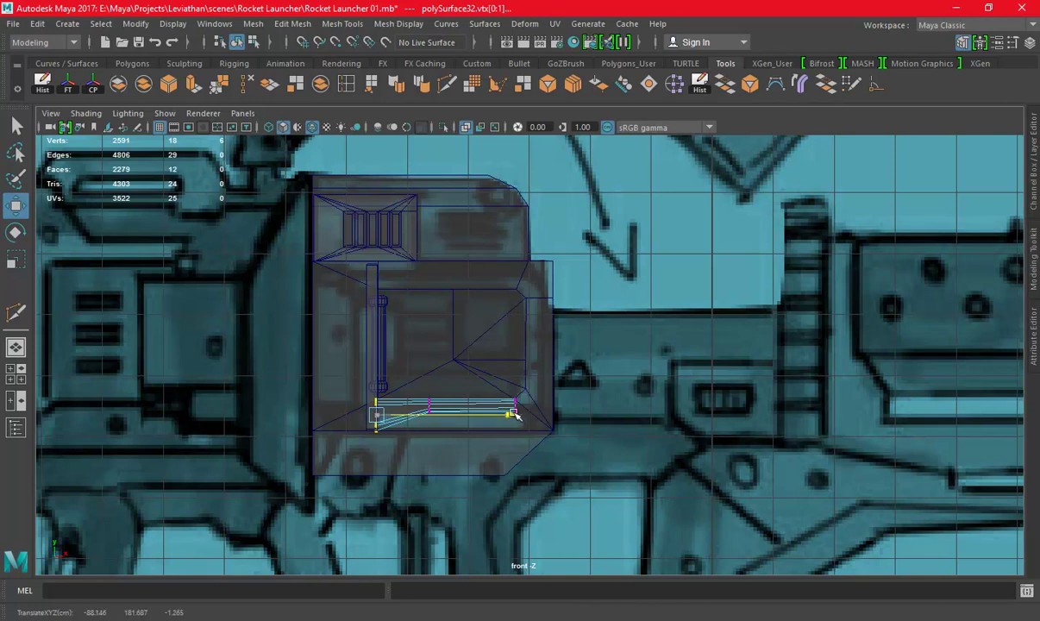
{"action": "key", "text": "space"}
{"action": "key", "text": "space"}
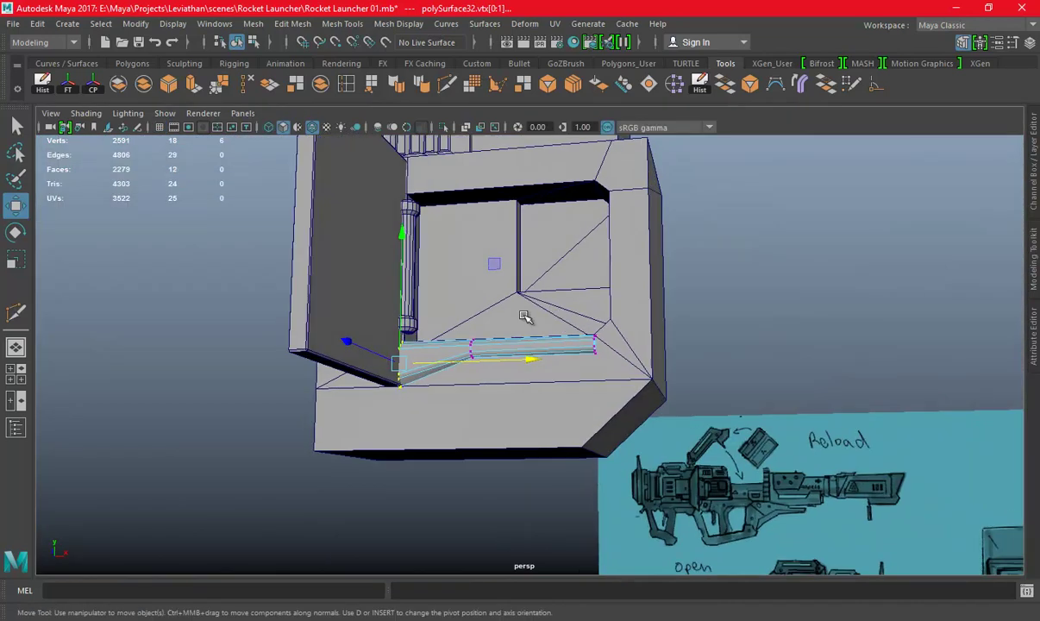
{"action": "scroll", "coordinate": [560, 366], "scroll_direction": "up", "scroll_amount": 2}
{"action": "left_click", "coordinate": [881, 260]}
{"action": "scroll", "coordinate": [754, 317], "scroll_direction": "down", "scroll_amount": 3}
{"action": "mouse_move", "coordinate": [753, 317]}
{"action": "left_mouse_down", "text": "alt"}
{"action": "mouse_move", "coordinate": [630, 347]}
{"action": "mouse_move", "coordinate": [654, 349]}
{"action": "mouse_move", "coordinate": [672, 312]}
{"action": "mouse_move", "coordinate": [687, 327]}
{"action": "left_mouse_up", "text": "alt"}
Save the scene with Ctrl+S after reselecting the whole ledge bar
{"action": "key", "text": "ctrl+s"}
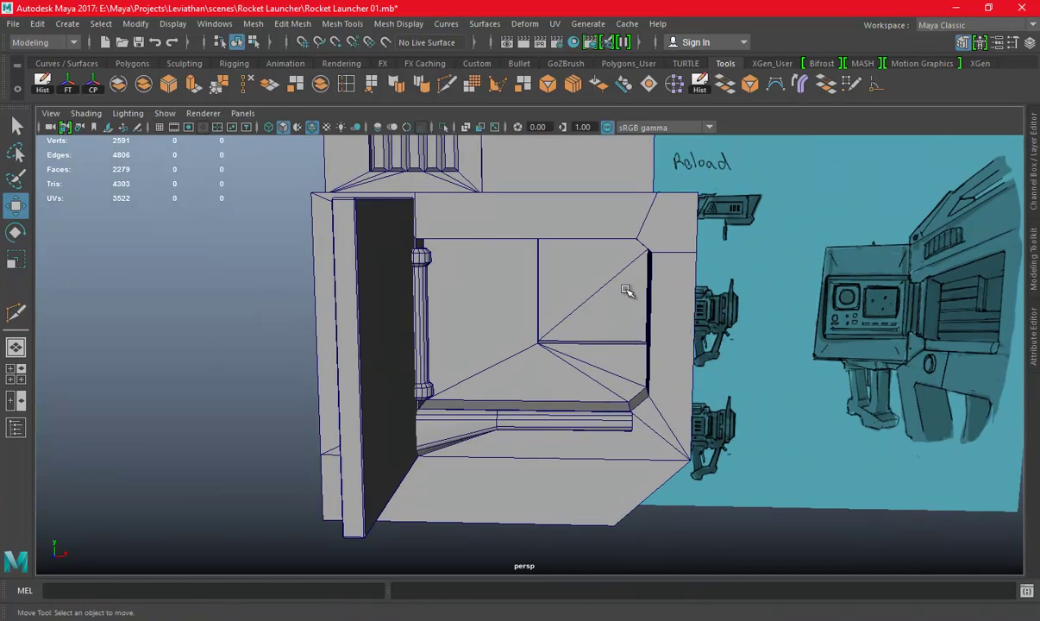
{"action": "left_click_drag", "start_coordinate": [626, 291], "coordinate": [554, 278], "text": "alt"}
{"action": "key", "text": "ctrl+s"}
{"action": "key", "text": "space"}
{"action": "key", "text": "space"}
{"action": "left_click", "coordinate": [360, 354]}
{"action": "key", "text": "space"}
{"action": "key", "text": "space"}
{"action": "left_click", "coordinate": [430, 429]}
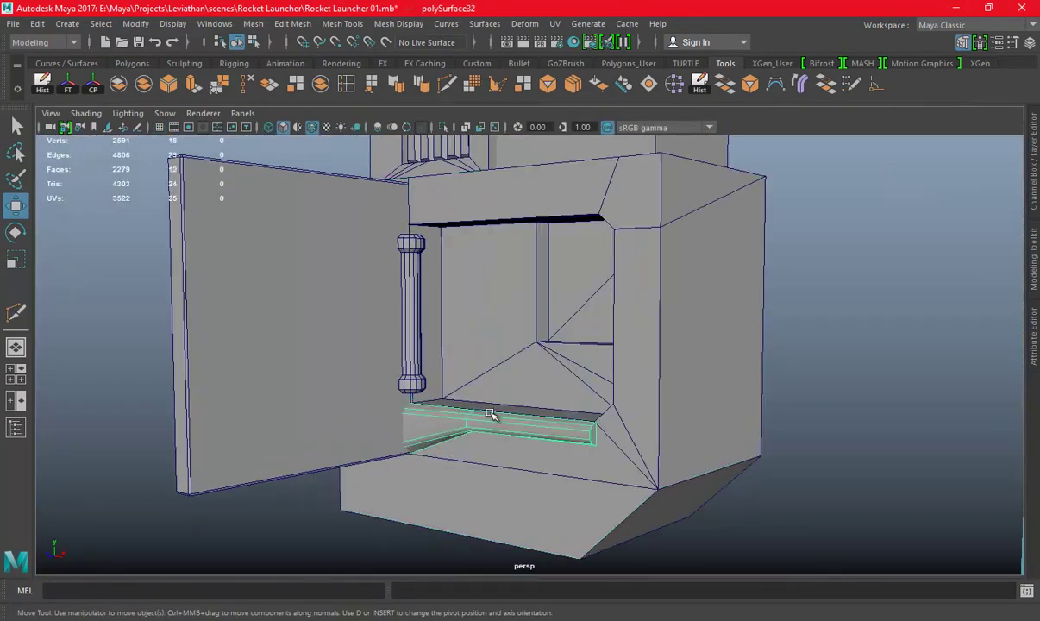
{"action": "left_click_drag", "start_coordinate": [476, 387], "coordinate": [508, 392], "text": "alt"}
{"action": "key", "text": "ctrl+s"}
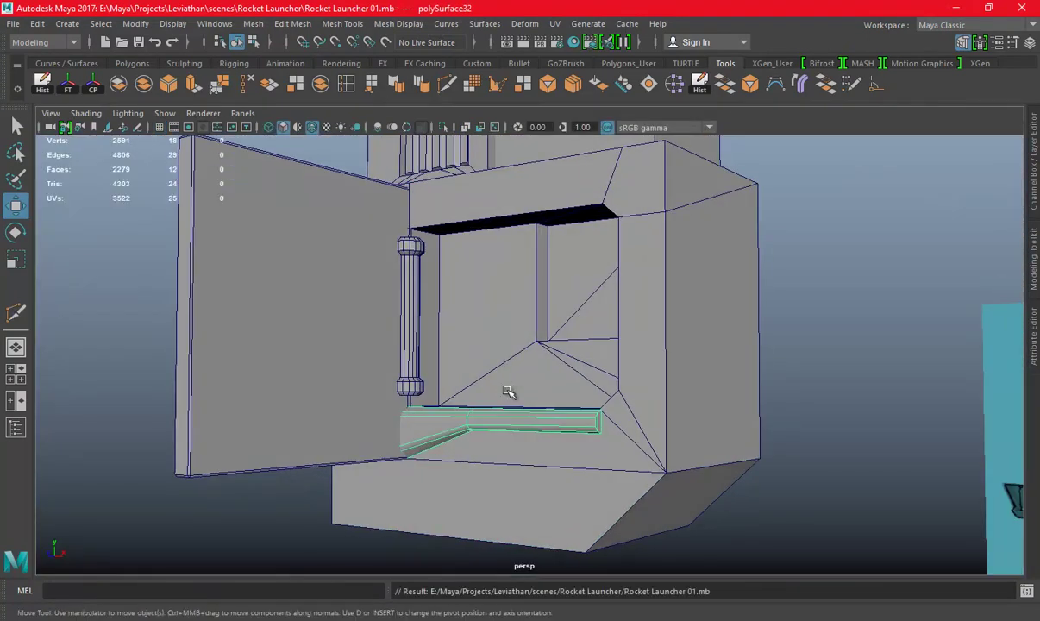
Nudge the bar's left-end vertices slightly right in front view to match the sketch
{"action": "key", "text": "space"}
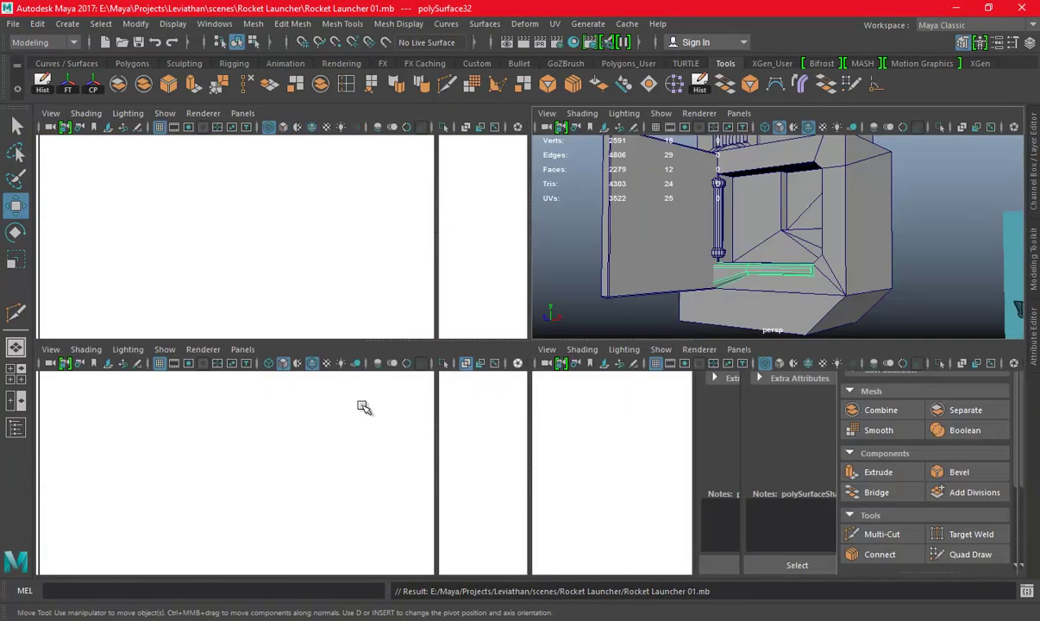
{"action": "key", "text": "space"}
{"action": "scroll", "coordinate": [339, 431], "scroll_direction": "up", "scroll_amount": 2}
{"action": "scroll", "coordinate": [441, 414], "scroll_direction": "up", "scroll_amount": 2}
{"action": "scroll", "coordinate": [440, 415], "scroll_direction": "up", "scroll_amount": 1}
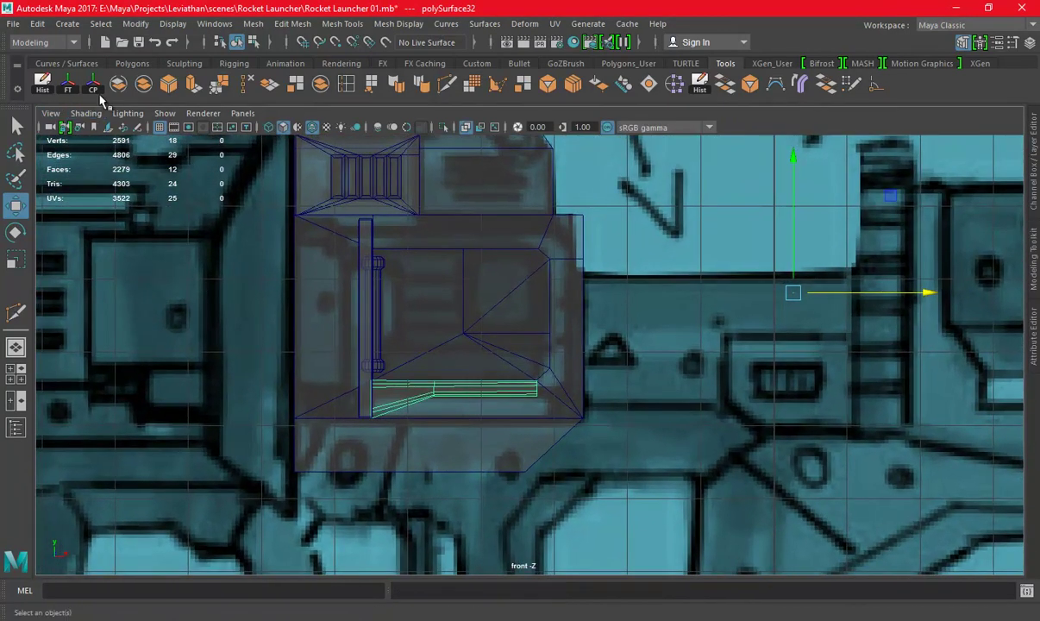
{"action": "key", "text": "f"}
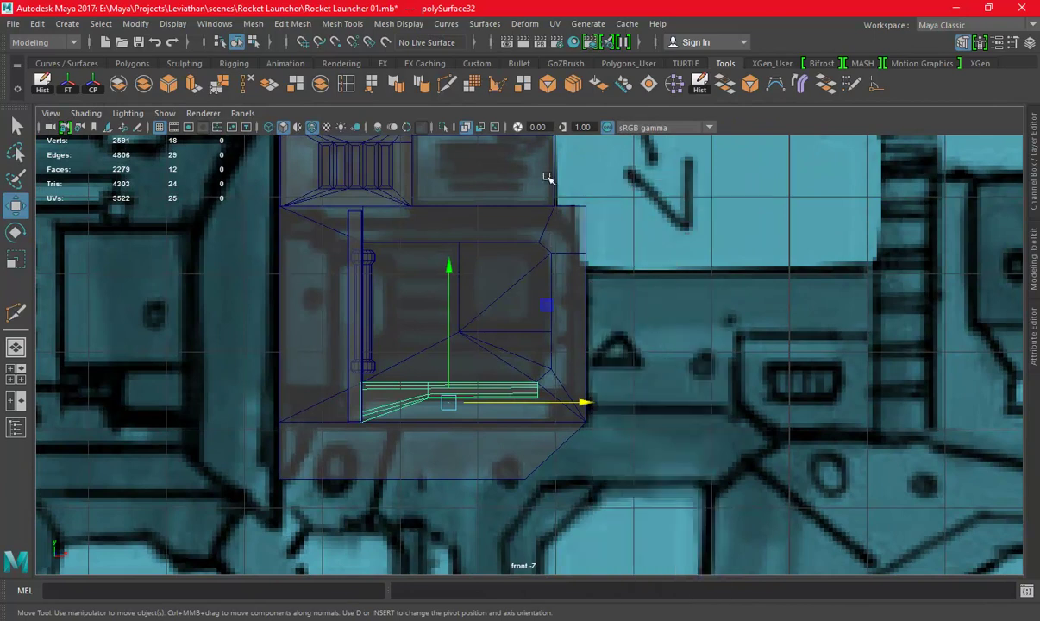
{"action": "right_click_drag", "start_coordinate": [591, 221], "coordinate": [525, 234]}
{"action": "left_click_drag", "start_coordinate": [362, 431], "coordinate": [266, 348]}
{"action": "left_click_drag", "start_coordinate": [363, 415], "coordinate": [369, 414]}
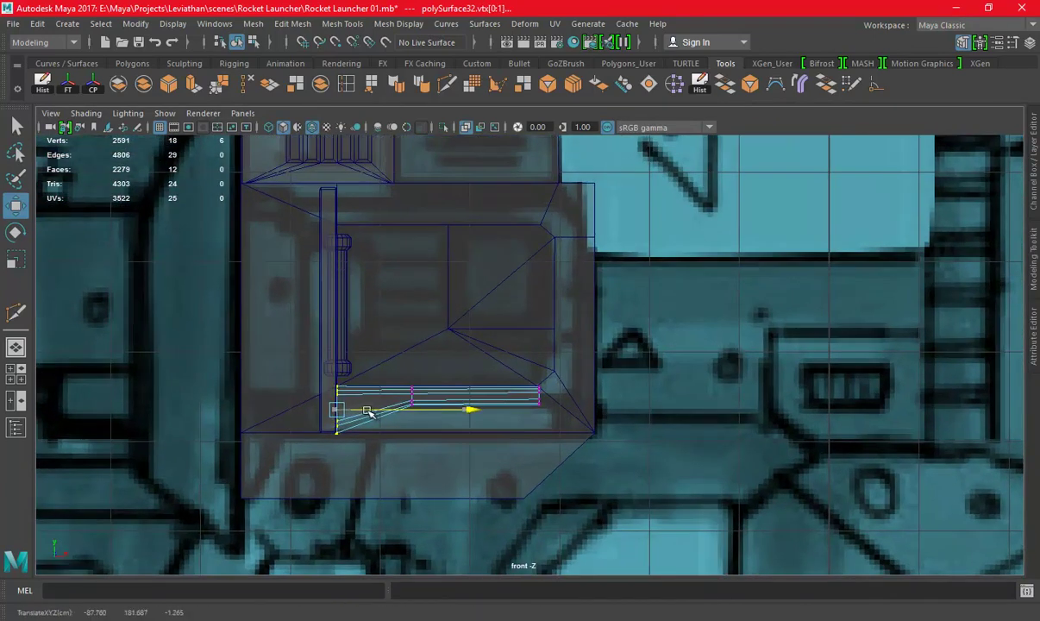
{"action": "key", "text": "space"}
{"action": "key", "text": "space"}
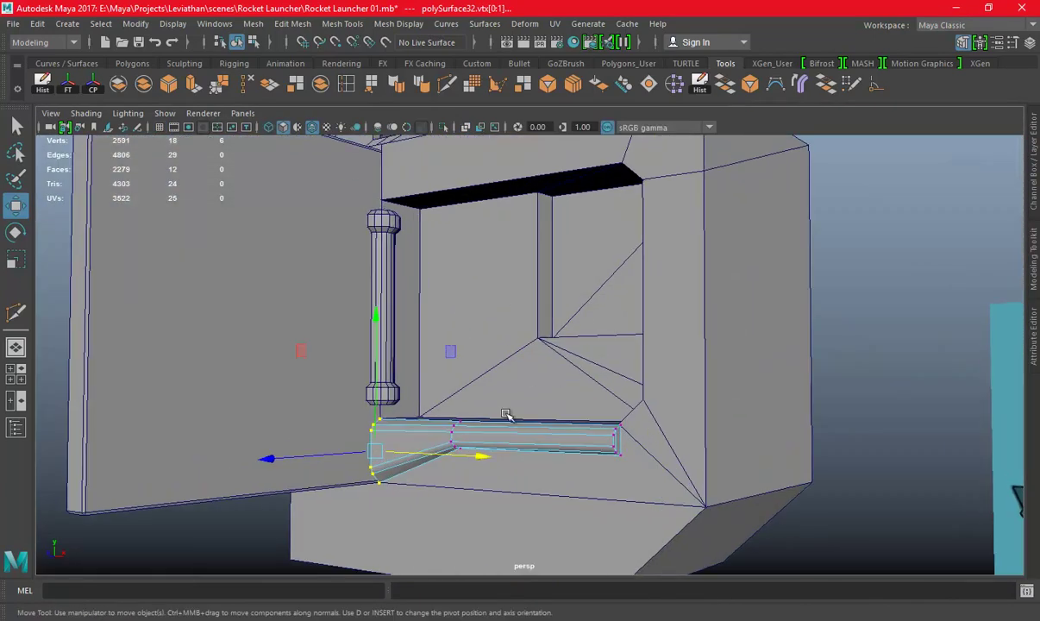
Isolate the ledge bar on its own and frame it
{"action": "right_click_drag", "start_coordinate": [499, 219], "coordinate": [568, 197]}
{"action": "left_click", "coordinate": [443, 127]}
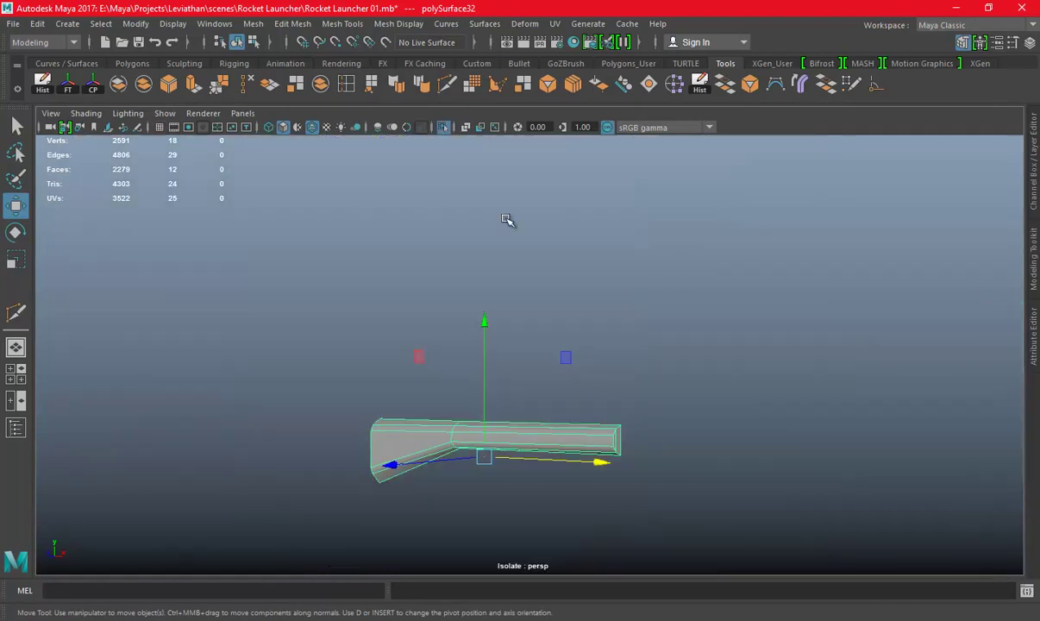
{"action": "key", "text": "f"}
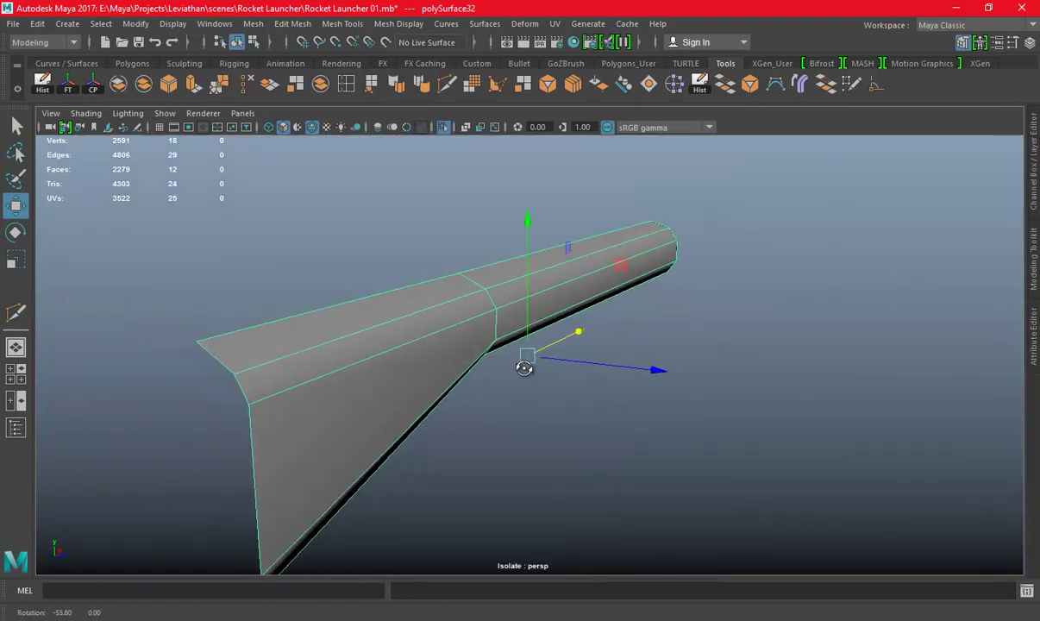
{"action": "left_click_drag", "start_coordinate": [450, 356], "coordinate": [428, 289], "text": "alt"}
{"action": "right_click", "coordinate": [428, 289]}
Select the trim piece's open border edges and bridge them to close the gap
{"action": "left_click", "coordinate": [428, 180]}
{"action": "left_click", "coordinate": [379, 227]}
{"action": "left_click_drag", "start_coordinate": [386, 337], "coordinate": [345, 366], "text": "alt"}
{"action": "left_click", "coordinate": [336, 371], "text": "shift"}
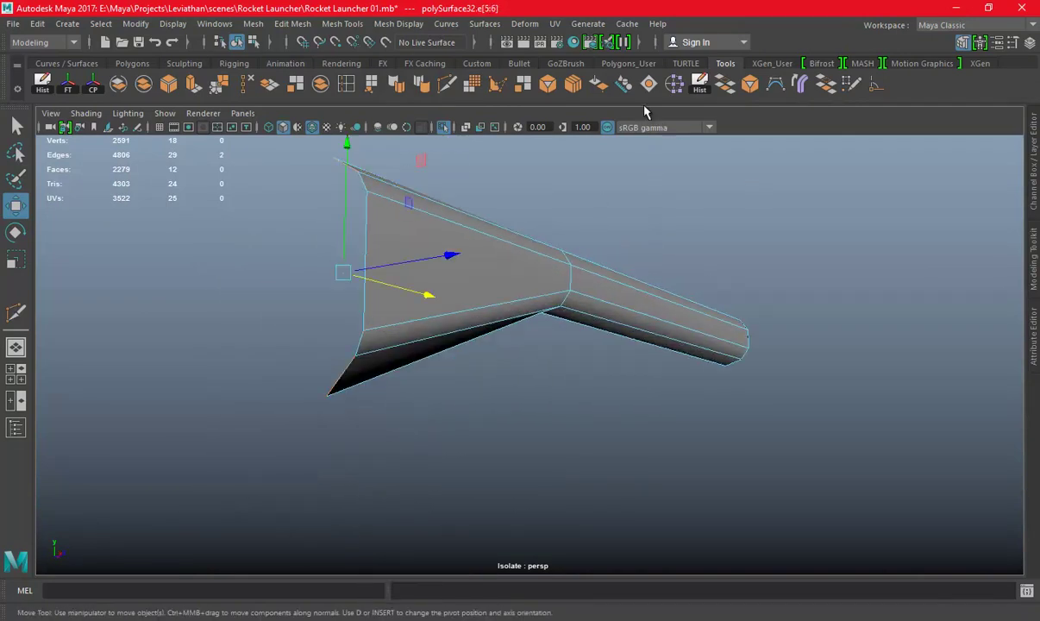
{"action": "left_click", "coordinate": [674, 83]}
{"action": "left_click_drag", "start_coordinate": [385, 221], "coordinate": [353, 225], "text": "alt"}
{"action": "left_click", "coordinate": [353, 226]}
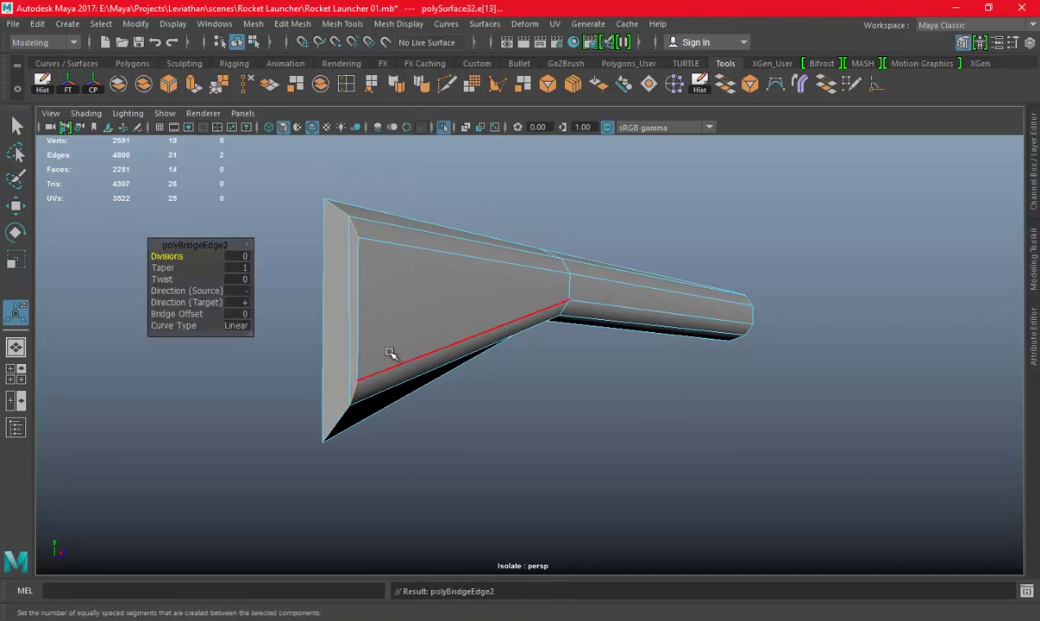
Exit isolation to see the piece within the whole launcher
{"action": "right_click_drag", "start_coordinate": [401, 223], "coordinate": [472, 197]}
{"action": "left_click", "coordinate": [442, 127]}
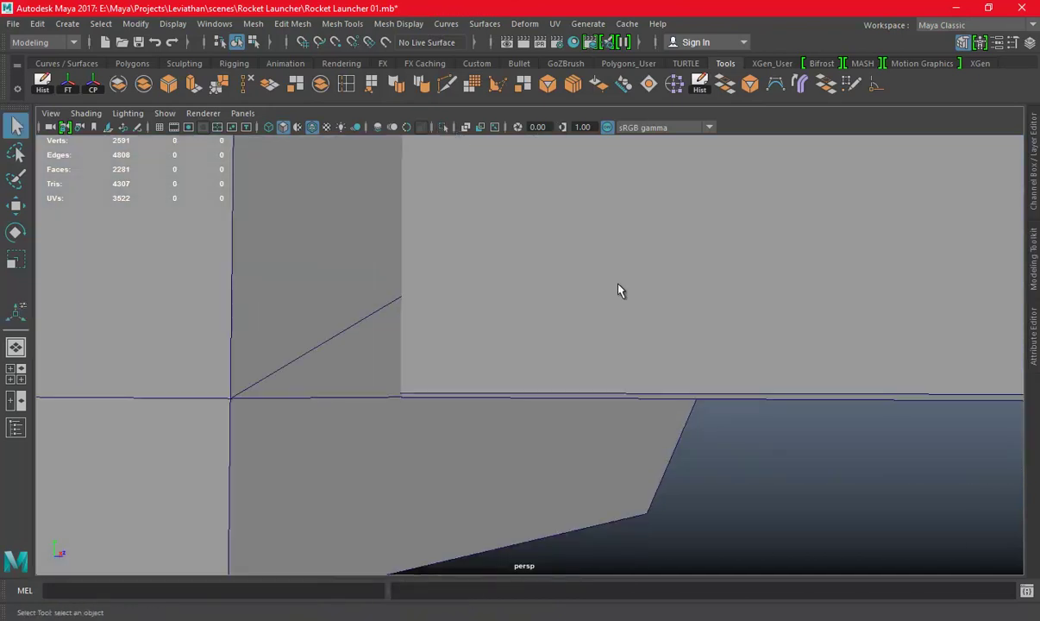
{"action": "scroll", "coordinate": [378, 246], "scroll_direction": "down", "scroll_amount": 5}
{"action": "mouse_move", "coordinate": [440, 274]}
{"action": "left_mouse_down", "text": "alt"}
{"action": "mouse_move", "coordinate": [502, 284]}
{"action": "mouse_move", "coordinate": [557, 329]}
{"action": "mouse_move", "coordinate": [616, 320]}
{"action": "left_mouse_up", "text": "alt"}
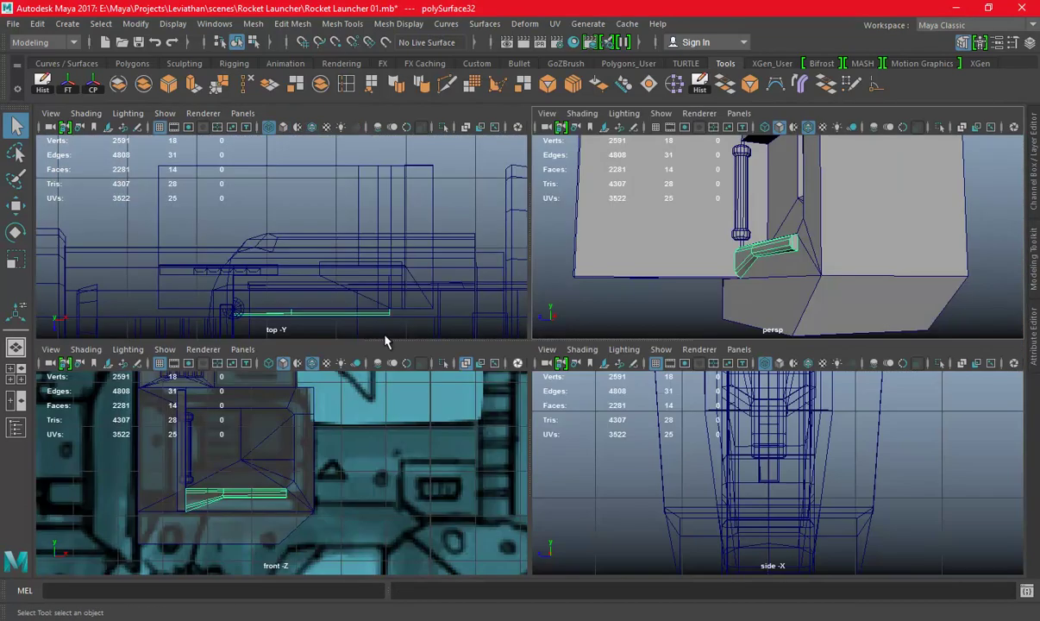
{"action": "scroll", "coordinate": [379, 291], "scroll_direction": "up", "scroll_amount": 3}
In top view, snap the strip's pivot to the housing edge and scale it in Z to 0.806
{"action": "key", "text": "space"}
{"action": "key", "text": "w"}
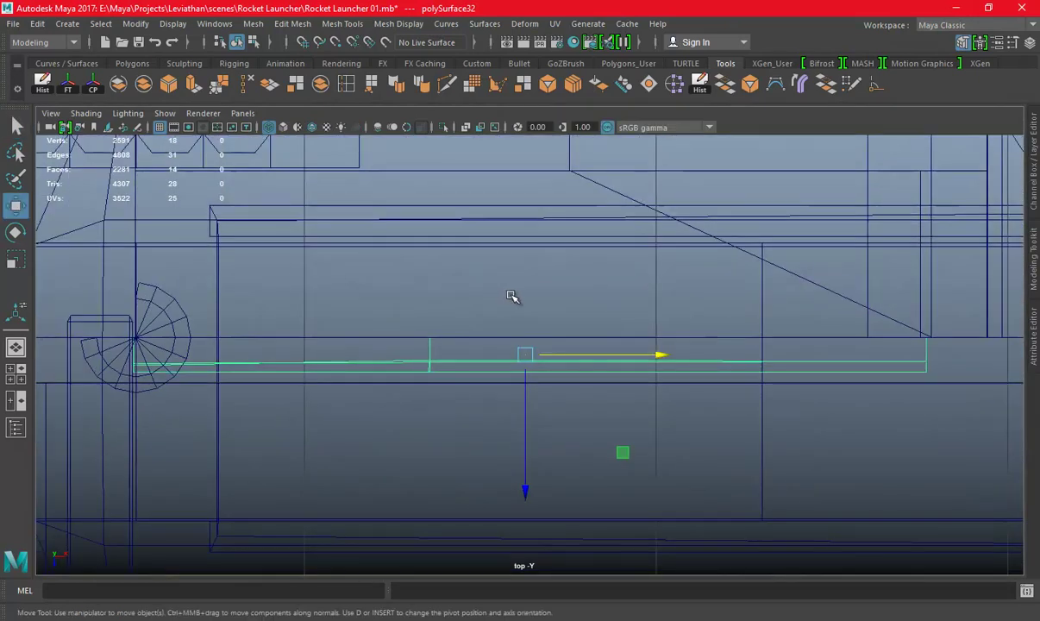
{"action": "key", "text": "f"}
{"action": "left_click", "coordinate": [525, 355]}
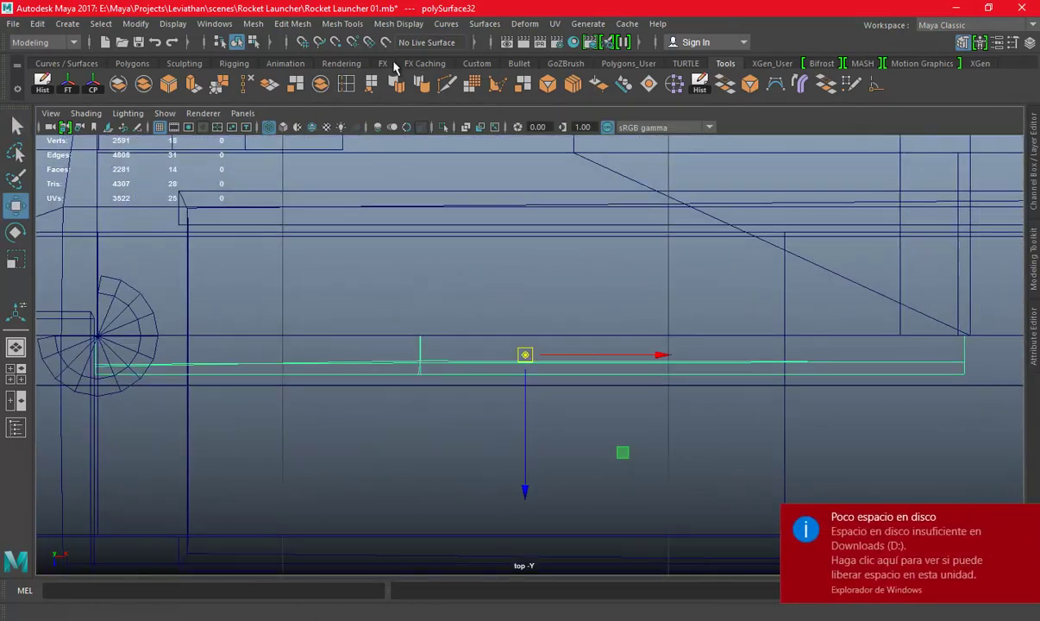
{"action": "left_click", "coordinate": [337, 44]}
{"action": "left_click_drag", "start_coordinate": [515, 414], "coordinate": [549, 339]}
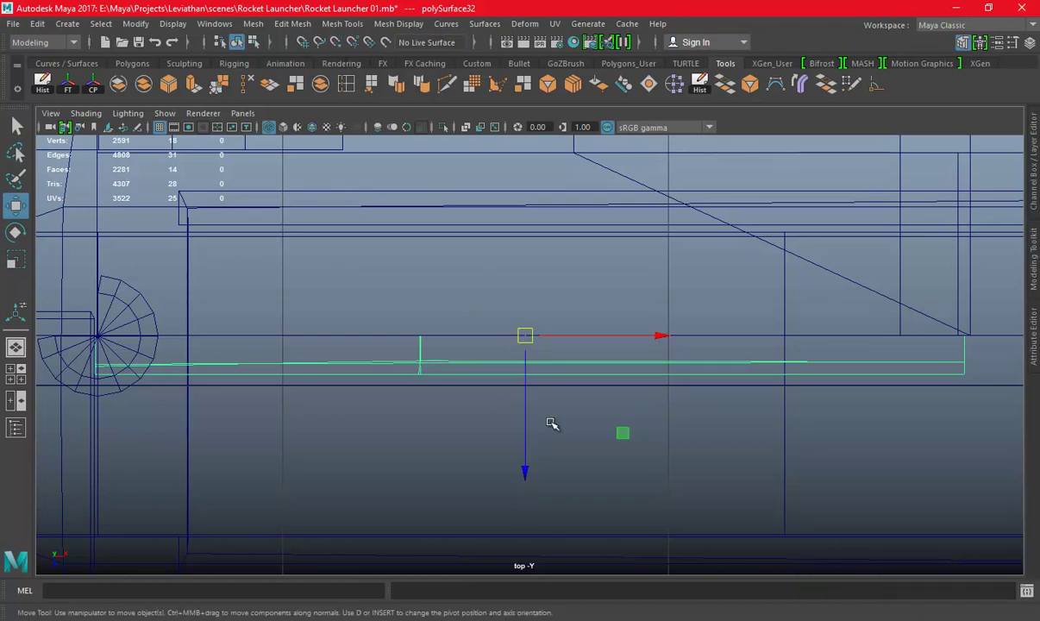
{"action": "key", "text": "r"}
{"action": "left_click_drag", "start_coordinate": [525, 464], "coordinate": [527, 411]}
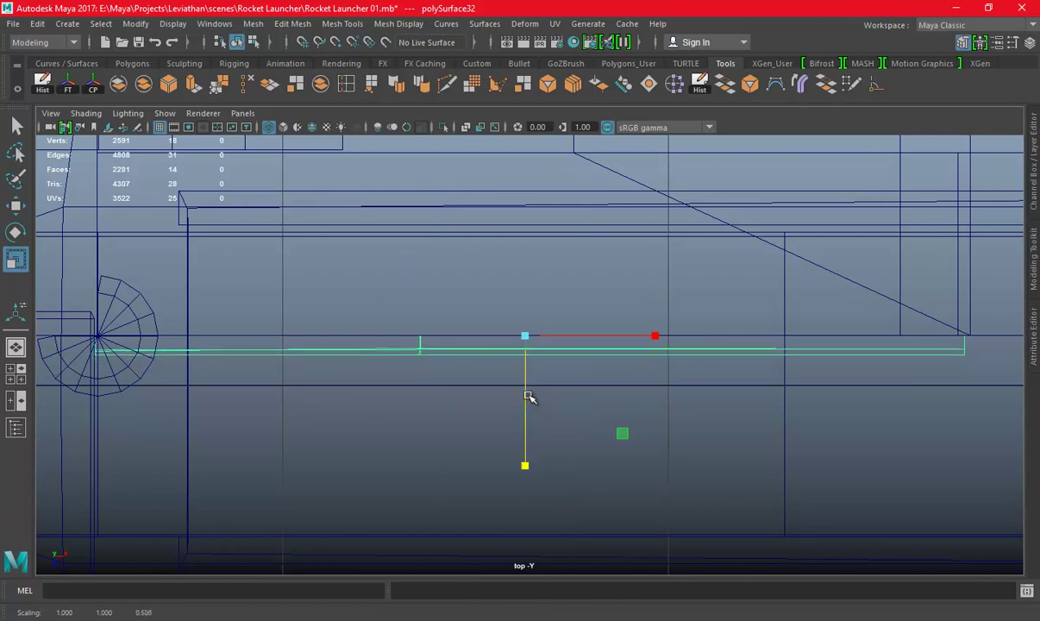
{"action": "key", "text": "space"}
{"action": "key", "text": "space"}
Select door panel pCube34 and swing it on its Y hinge, typing a Rotate Y value in the Channel Box
{"action": "left_click", "coordinate": [826, 324]}
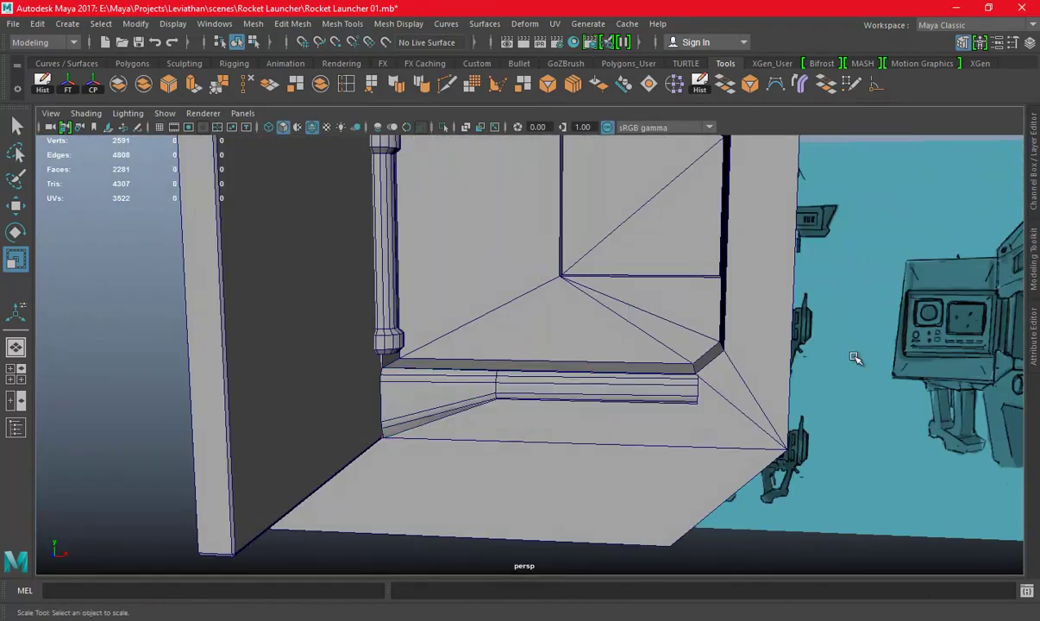
{"action": "mouse_move", "coordinate": [854, 353]}
{"action": "left_mouse_down", "text": "alt"}
{"action": "mouse_move", "coordinate": [771, 331]}
{"action": "mouse_move", "coordinate": [591, 328]}
{"action": "mouse_move", "coordinate": [524, 295]}
{"action": "mouse_move", "coordinate": [776, 284]}
{"action": "left_mouse_up", "text": "alt"}
{"action": "scroll", "coordinate": [591, 329], "scroll_direction": "down", "scroll_amount": 5}
{"action": "scroll", "coordinate": [530, 306], "scroll_direction": "down", "scroll_amount": 5}
{"action": "left_click", "coordinate": [489, 303]}
{"action": "key", "text": "e"}
{"action": "left_click", "coordinate": [1035, 198]}
{"action": "mouse_move", "coordinate": [431, 357]}
{"action": "left_mouse_down", "text": "alt"}
{"action": "mouse_move", "coordinate": [353, 424]}
{"action": "mouse_move", "coordinate": [470, 413]}
{"action": "mouse_move", "coordinate": [489, 383]}
{"action": "left_mouse_up", "text": "alt"}
{"action": "key", "text": "ctrl+z"}
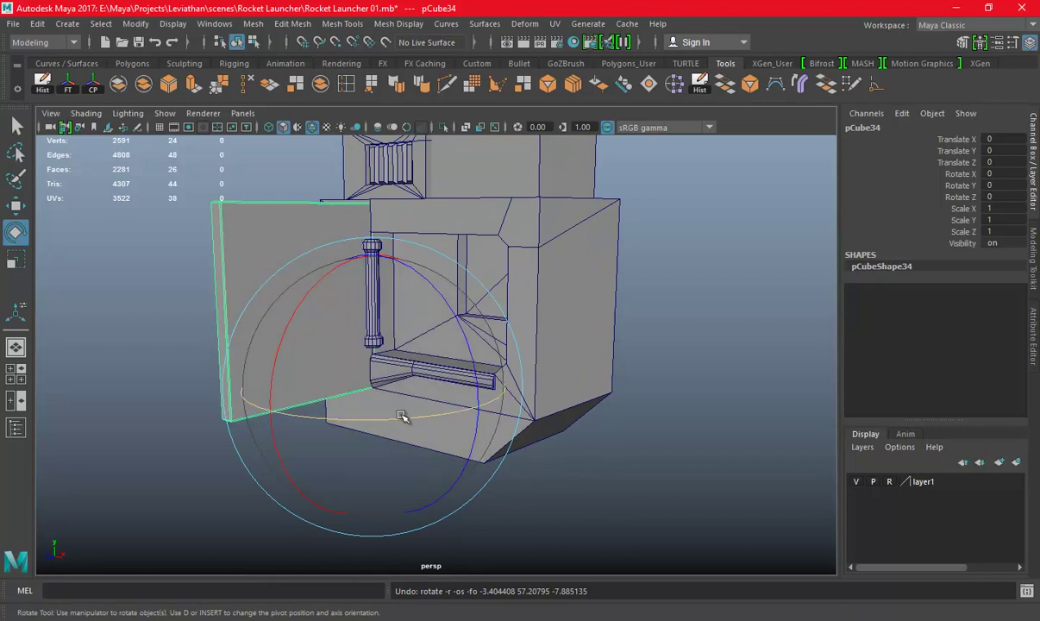
{"action": "key", "text": "ctrl+z"}
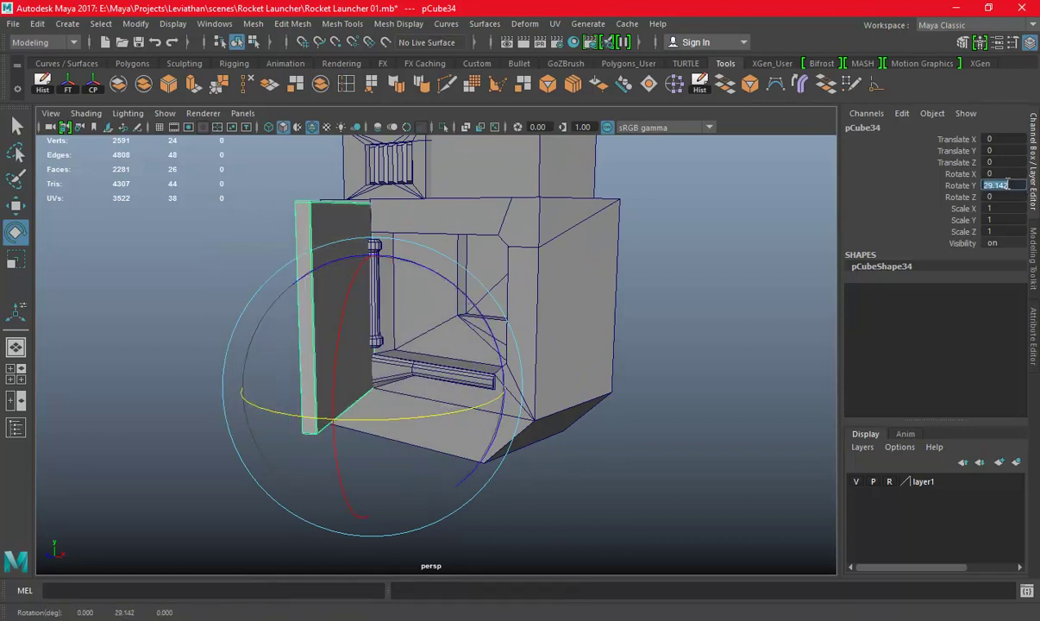
{"action": "type", "text": "0"}
{"action": "key", "text": "Return"}
Swing the door back fully open and view it against the sketch
{"action": "left_click", "coordinate": [1035, 198]}
{"action": "mouse_move", "coordinate": [483, 345]}
{"action": "left_mouse_down", "text": "alt"}
{"action": "mouse_move", "coordinate": [603, 301]}
{"action": "mouse_move", "coordinate": [724, 330]}
{"action": "mouse_move", "coordinate": [585, 330]}
{"action": "left_mouse_up", "text": "alt"}
{"action": "left_click_drag", "start_coordinate": [726, 339], "coordinate": [776, 284], "text": "alt"}
{"action": "left_click", "coordinate": [1033, 198]}
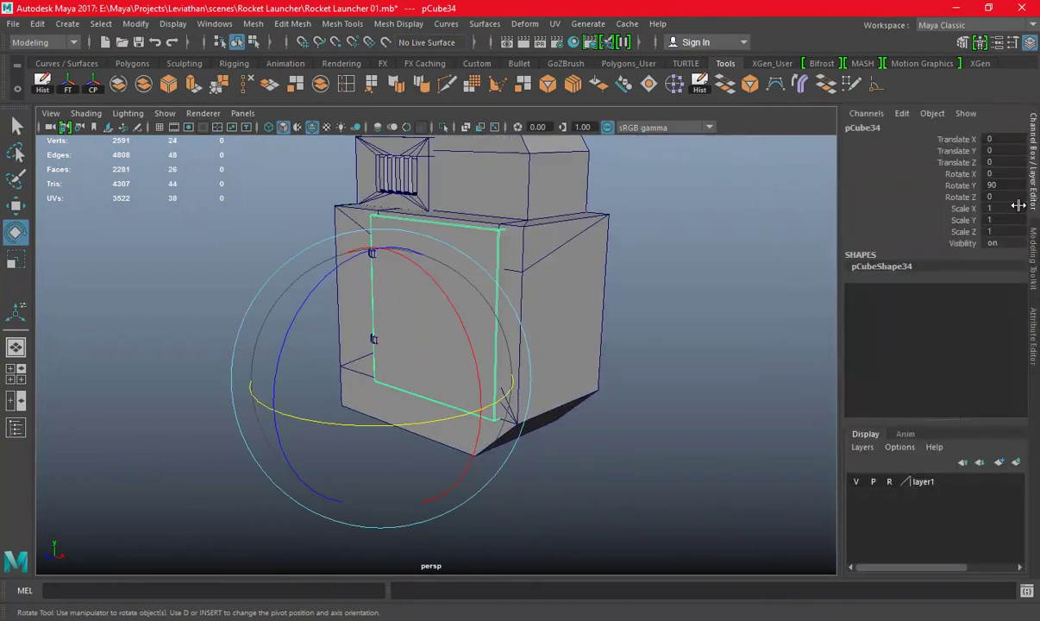
{"action": "key", "text": "ctrl+z"}
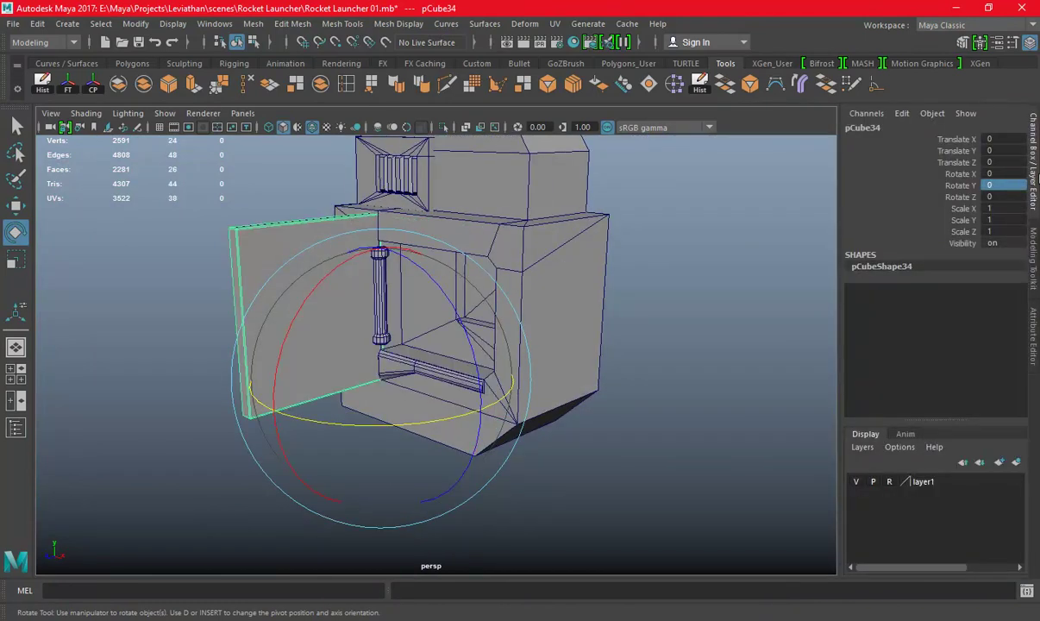
{"action": "left_click", "coordinate": [1033, 199]}
{"action": "mouse_move", "coordinate": [823, 292]}
{"action": "left_mouse_down", "text": "alt"}
{"action": "mouse_move", "coordinate": [719, 332]}
{"action": "mouse_move", "coordinate": [653, 311]}
{"action": "left_mouse_up", "text": "alt"}
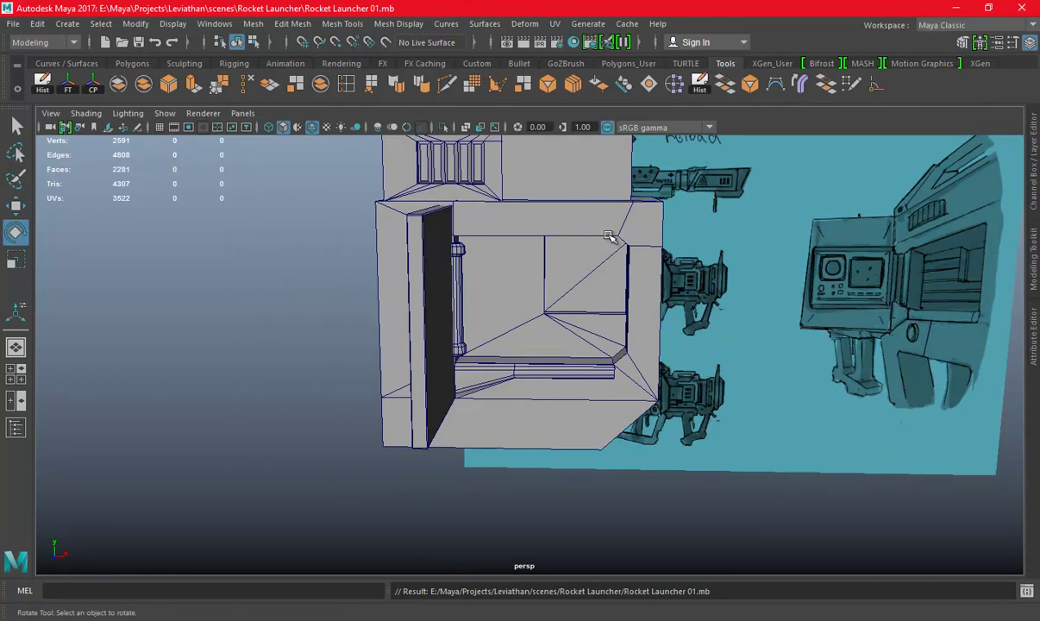
{"action": "left_click_drag", "start_coordinate": [609, 237], "coordinate": [518, 258], "text": "alt"}
Slide one of the door's corner vertices sideways so its edge fits the frame
{"action": "left_click", "coordinate": [378, 229]}
{"action": "right_click_drag", "start_coordinate": [420, 167], "coordinate": [313, 180]}
{"action": "mouse_move", "coordinate": [313, 179]}
{"action": "left_mouse_down", "text": "alt"}
{"action": "mouse_move", "coordinate": [385, 207]}
{"action": "mouse_move", "coordinate": [349, 203]}
{"action": "left_mouse_up", "text": "alt"}
{"action": "key", "text": "w"}
{"action": "left_click_drag", "start_coordinate": [257, 202], "coordinate": [302, 206]}
{"action": "right_click_drag", "start_coordinate": [371, 211], "coordinate": [440, 200]}
{"action": "left_click_drag", "start_coordinate": [424, 262], "coordinate": [785, 361], "text": "alt"}
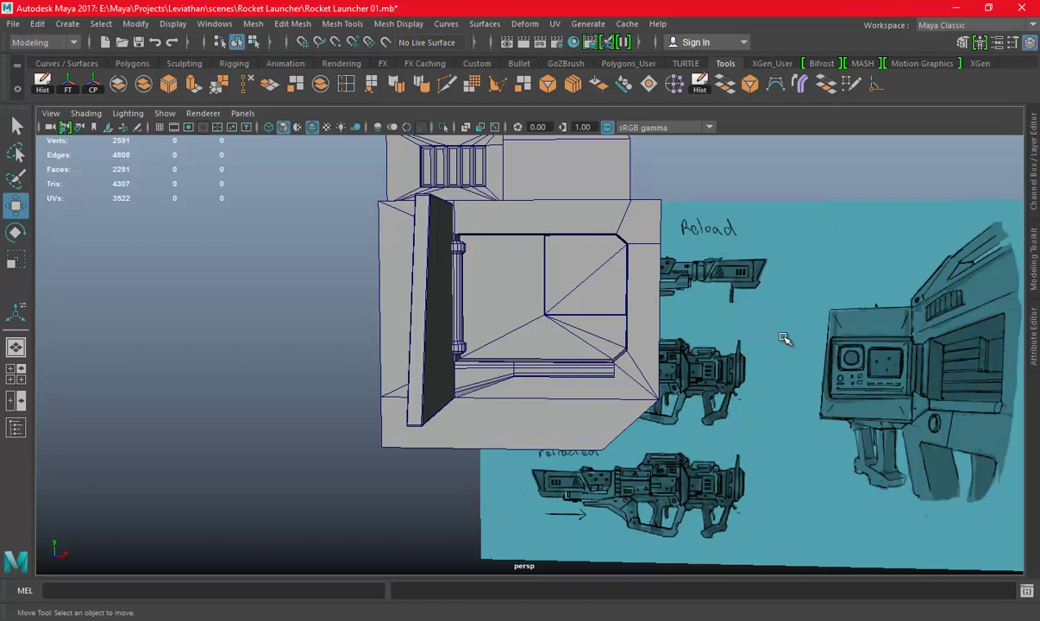
{"action": "right_click_drag", "start_coordinate": [743, 285], "coordinate": [248, 248], "text": "alt"}
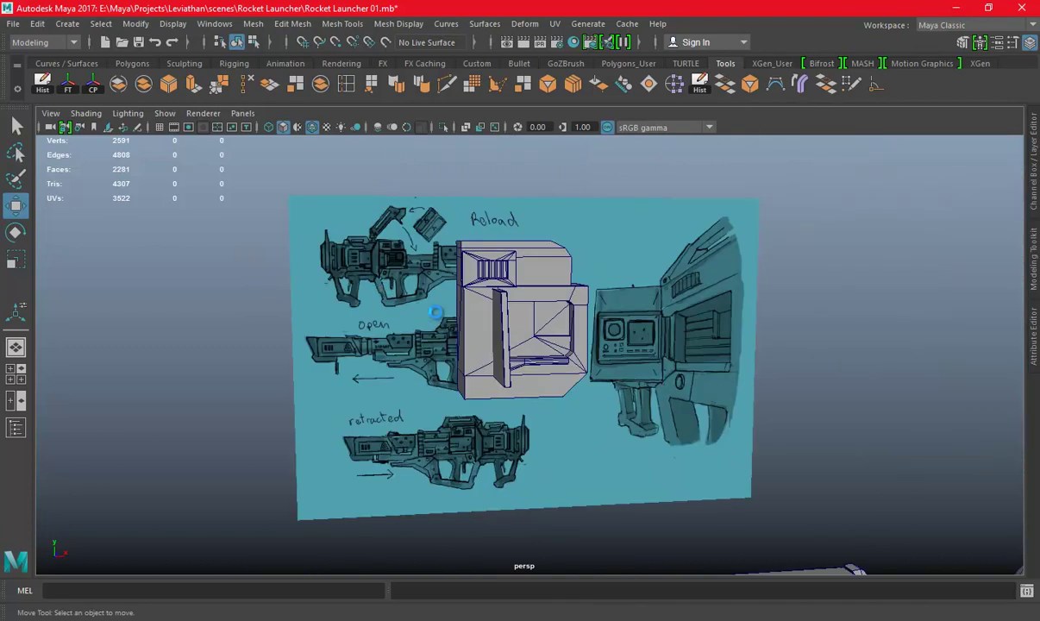
{"action": "left_click_drag", "start_coordinate": [248, 249], "coordinate": [215, 308], "text": "alt"}
Create a polygon cylinder from the Polygons shelf and scale it up about tenfold
{"action": "right_click_drag", "start_coordinate": [216, 308], "coordinate": [481, 343], "text": "alt"}
{"action": "key", "text": "space"}
{"action": "key", "text": "space"}
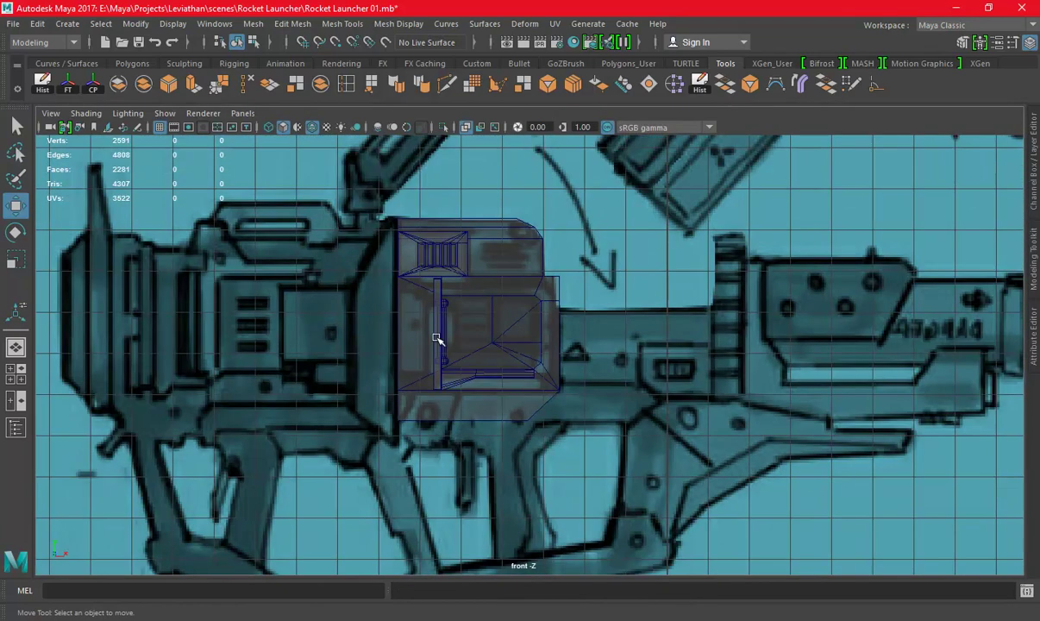
{"action": "left_click", "coordinate": [132, 63]}
{"action": "left_click", "coordinate": [93, 84]}
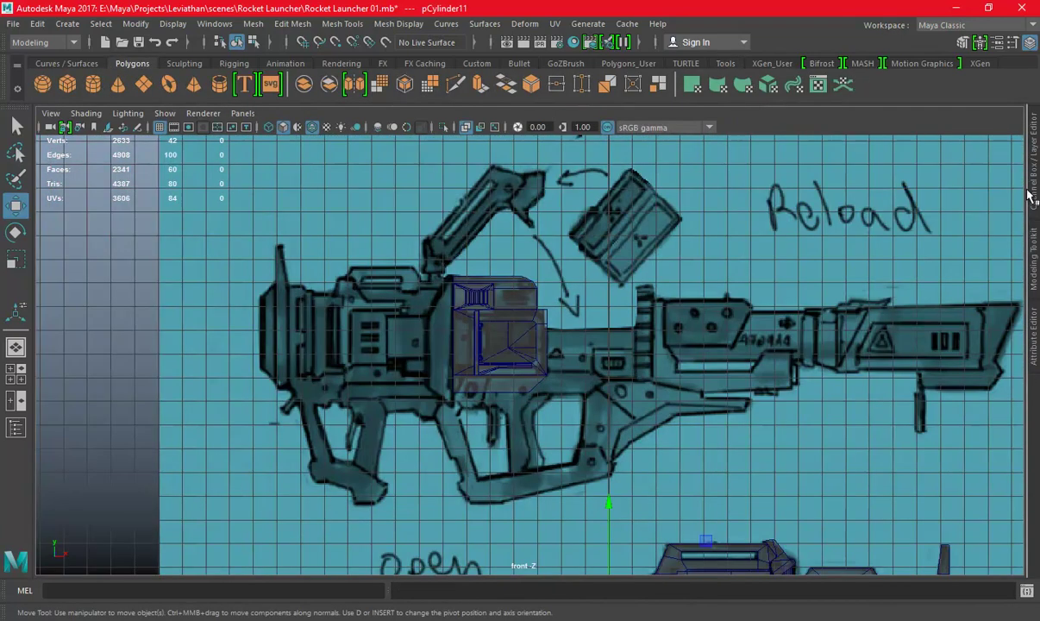
{"action": "key", "text": "ctrl+a"}
{"action": "left_click", "coordinate": [879, 291]}
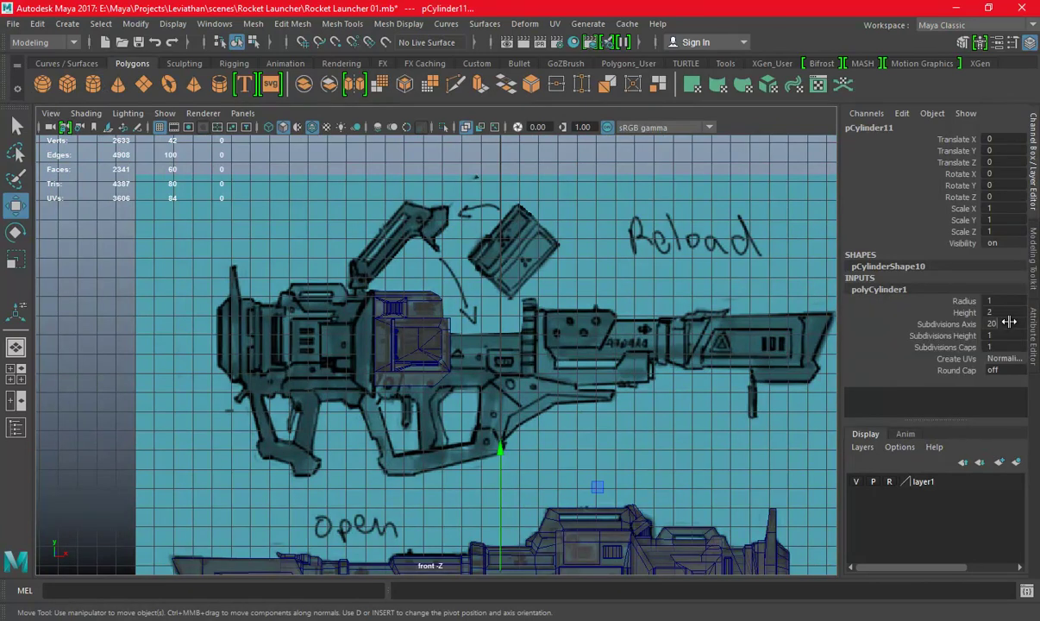
{"action": "key", "text": "ctrl+a"}
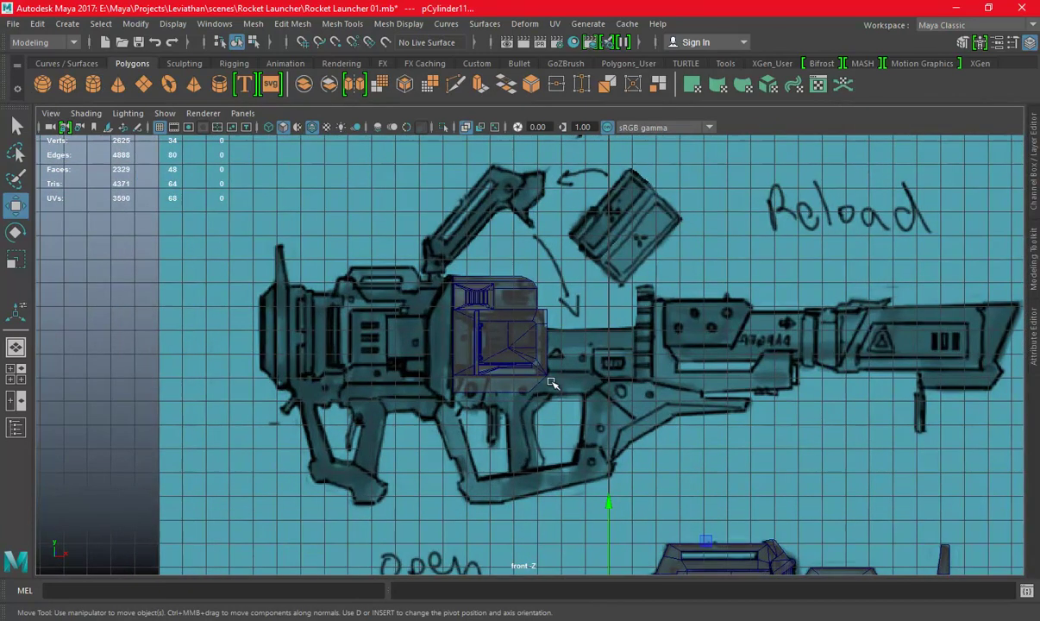
{"action": "scroll", "coordinate": [518, 362], "scroll_direction": "down", "scroll_amount": 5}
{"action": "key", "text": "r"}
{"action": "mouse_move", "coordinate": [562, 471]}
{"action": "left_mouse_down"}
{"action": "mouse_move", "coordinate": [576, 472]}
{"action": "mouse_move", "coordinate": [500, 359]}
{"action": "left_mouse_up"}
Move the cylinder up onto the housing and enlarge it further
{"action": "key", "text": "w"}
{"action": "scroll", "coordinate": [496, 360], "scroll_direction": "up", "scroll_amount": 3}
{"action": "scroll", "coordinate": [494, 360], "scroll_direction": "up", "scroll_amount": 3}
{"action": "scroll", "coordinate": [493, 359], "scroll_direction": "up", "scroll_amount": 2}
{"action": "scroll", "coordinate": [462, 406], "scroll_direction": "up", "scroll_amount": 2}
{"action": "left_click_drag", "start_coordinate": [523, 434], "coordinate": [483, 336]}
{"action": "scroll", "coordinate": [558, 351], "scroll_direction": "up", "scroll_amount": 1}
{"action": "scroll", "coordinate": [535, 375], "scroll_direction": "up", "scroll_amount": 2}
{"action": "scroll", "coordinate": [518, 409], "scroll_direction": "up", "scroll_amount": 1}
{"action": "key", "text": "e"}
{"action": "key", "text": "r"}
{"action": "mouse_move", "coordinate": [534, 404]}
{"action": "left_mouse_down"}
{"action": "mouse_move", "coordinate": [534, 301]}
{"action": "mouse_move", "coordinate": [538, 390]}
{"action": "mouse_move", "coordinate": [486, 338]}
{"action": "left_mouse_up"}
{"action": "key", "text": "w"}
{"action": "key", "text": "e"}
{"action": "key", "text": "r"}
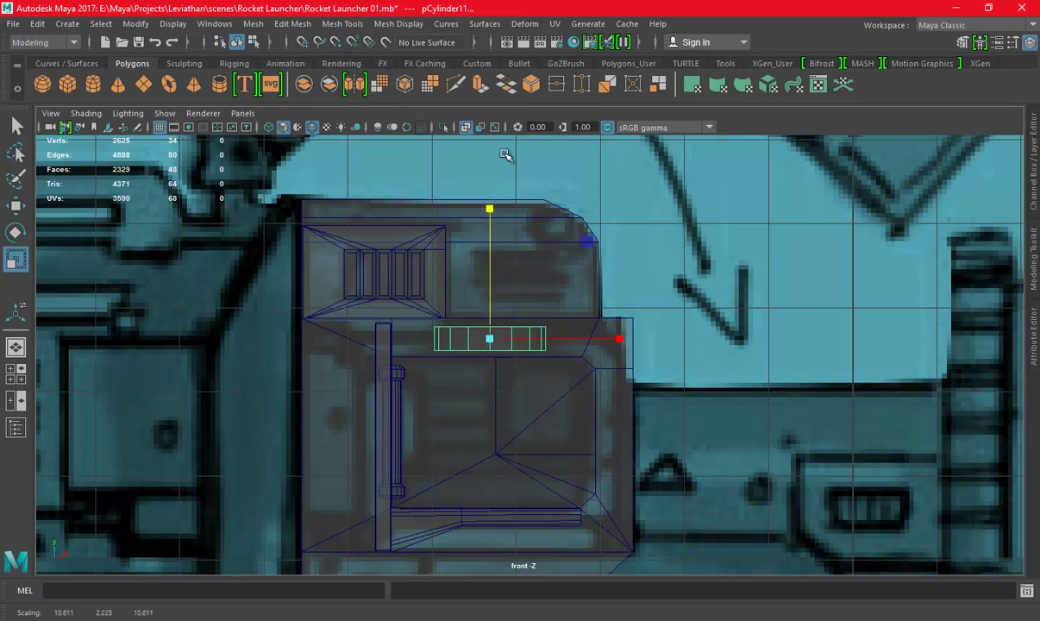
Make the cylinder thinner in depth and push it against the housing wall
{"action": "key", "text": "space"}
{"action": "key", "text": "space"}
{"action": "key", "text": "f"}
{"action": "mouse_move", "coordinate": [820, 311]}
{"action": "left_mouse_down", "text": "alt"}
{"action": "mouse_move", "coordinate": [524, 353]}
{"action": "mouse_move", "coordinate": [540, 377]}
{"action": "left_mouse_up", "text": "alt"}
{"action": "mouse_move", "coordinate": [401, 377]}
{"action": "left_mouse_down"}
{"action": "mouse_move", "coordinate": [476, 364]}
{"action": "mouse_move", "coordinate": [442, 372]}
{"action": "mouse_move", "coordinate": [466, 370]}
{"action": "left_mouse_up"}
{"action": "key", "text": "w"}
{"action": "key", "text": "r"}
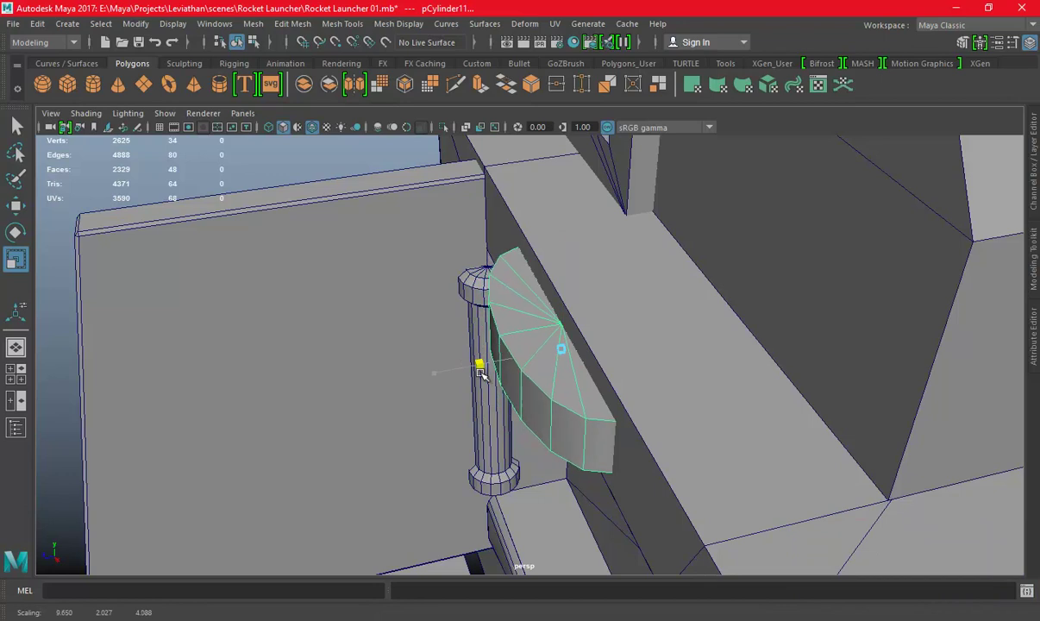
{"action": "key", "text": "w"}
{"action": "left_click_drag", "start_coordinate": [487, 372], "coordinate": [491, 368]}
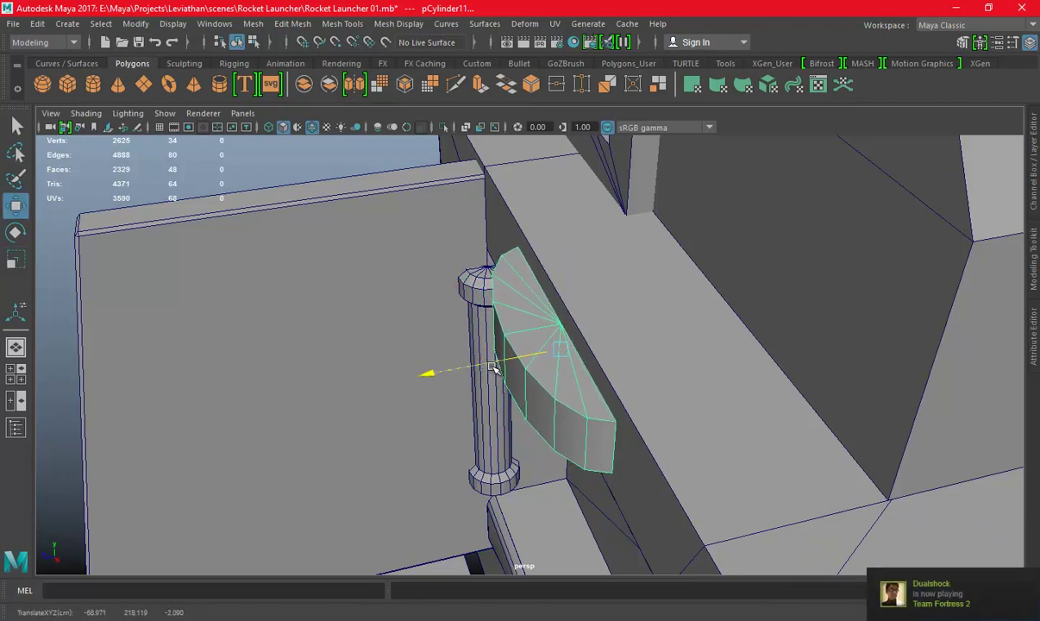
{"action": "left_click_drag", "start_coordinate": [493, 366], "coordinate": [495, 369]}
Isolate the cylinder and delete its ring of side faces
{"action": "left_click", "coordinate": [443, 129]}
{"action": "right_click_drag", "start_coordinate": [714, 218], "coordinate": [715, 258]}
{"action": "left_click", "coordinate": [483, 418]}
{"action": "mouse_move", "coordinate": [483, 419]}
{"action": "left_mouse_down", "text": "alt"}
{"action": "mouse_move", "coordinate": [669, 387]}
{"action": "mouse_move", "coordinate": [638, 436]}
{"action": "left_mouse_up", "text": "alt"}
{"action": "double_click", "coordinate": [624, 432], "text": "shift"}
{"action": "key", "text": "Delete"}
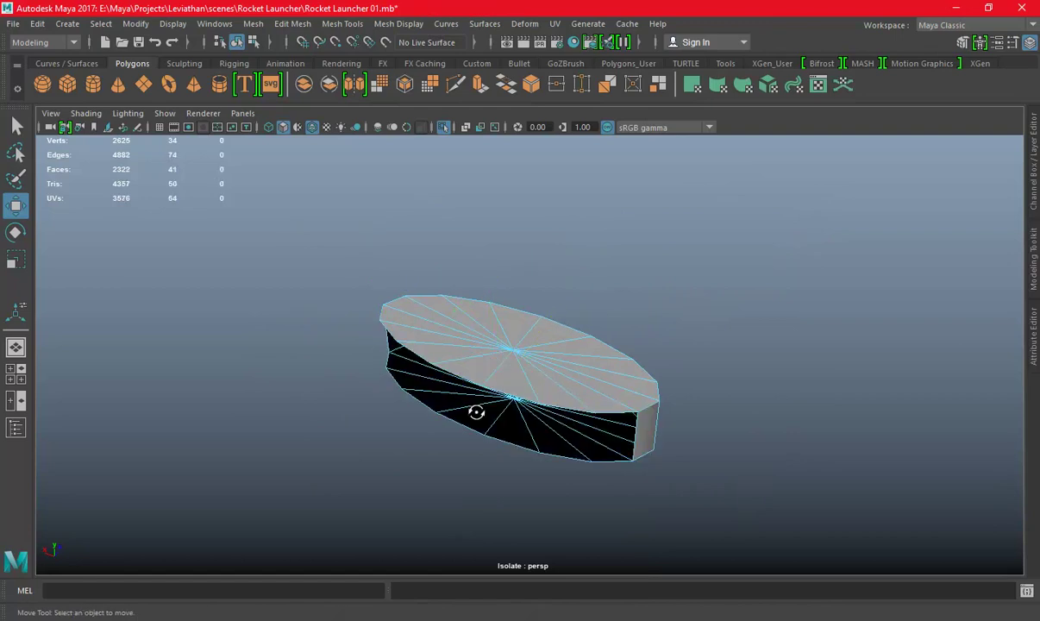
{"action": "left_click_drag", "start_coordinate": [441, 398], "coordinate": [673, 385], "text": "alt"}
Restore the scene and delete the disc's top half in the top view, leaving a half-disc
{"action": "left_click", "coordinate": [448, 126]}
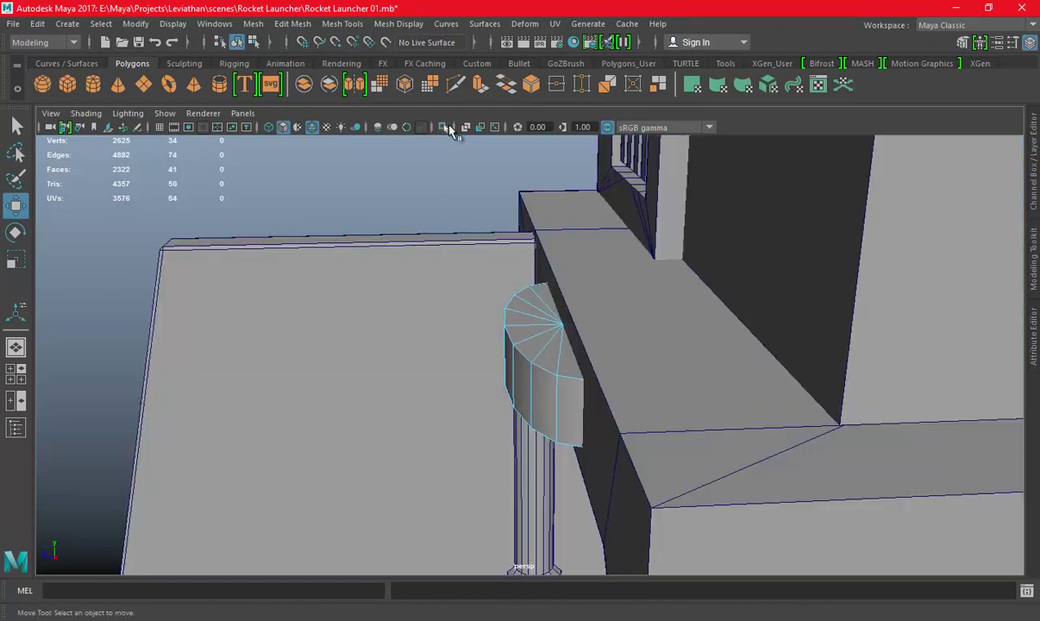
{"action": "key", "text": "space"}
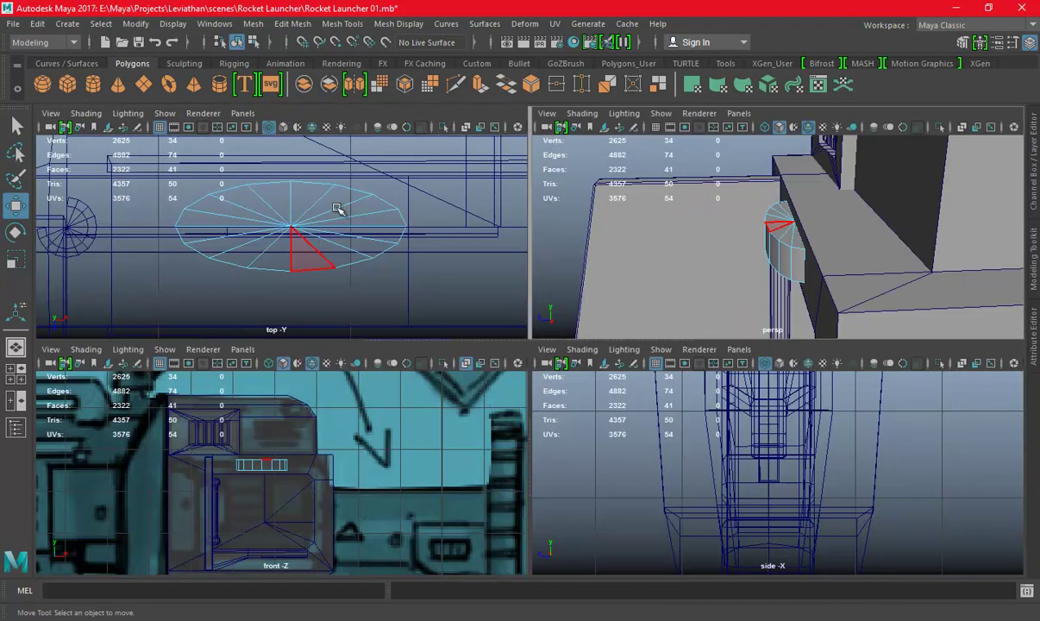
{"action": "key", "text": "space"}
{"action": "left_click_drag", "start_coordinate": [244, 220], "coordinate": [870, 318]}
{"action": "key", "text": "Delete"}
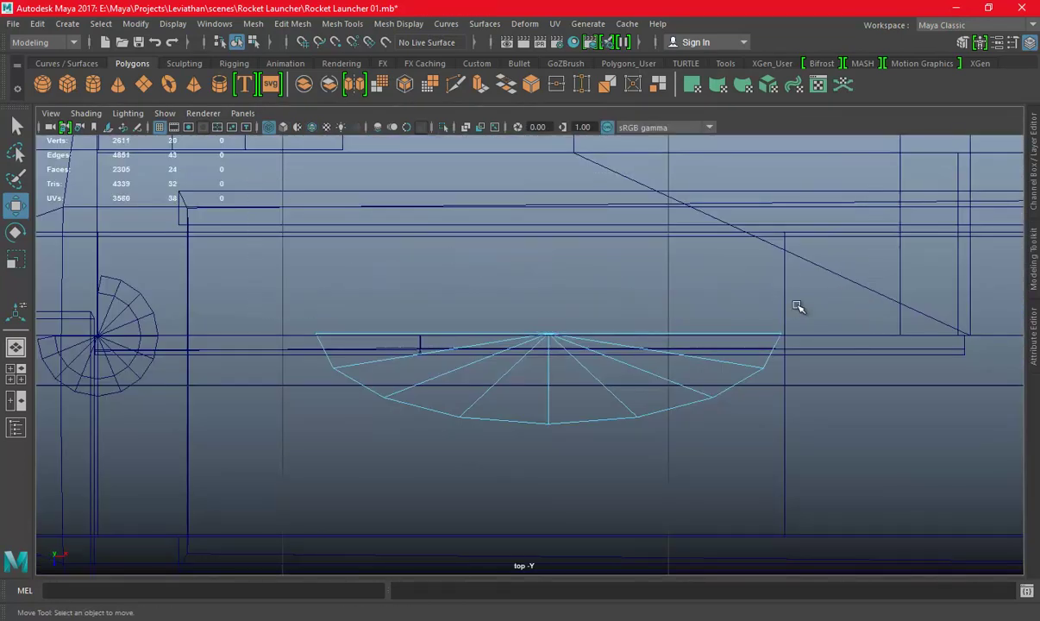
{"action": "key", "text": "space"}
{"action": "key", "text": "space"}
{"action": "mouse_move", "coordinate": [621, 328]}
{"action": "left_mouse_down", "text": "alt"}
{"action": "mouse_move", "coordinate": [663, 322]}
{"action": "mouse_move", "coordinate": [604, 353]}
{"action": "left_mouse_up", "text": "alt"}
{"action": "right_click_drag", "start_coordinate": [604, 353], "coordinate": [849, 251]}
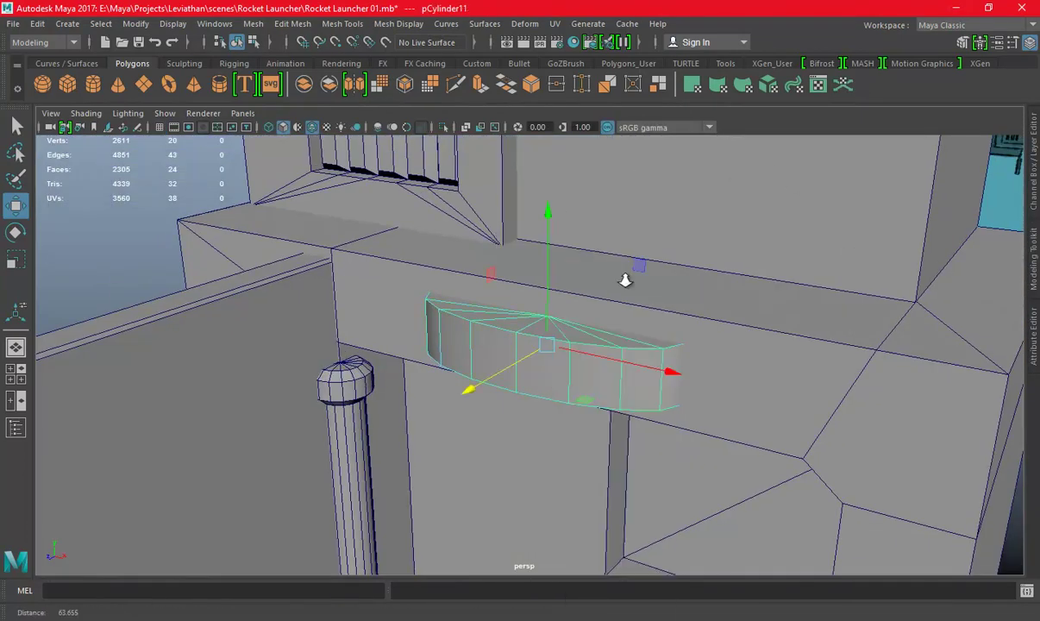
{"action": "left_click_drag", "start_coordinate": [849, 251], "coordinate": [742, 336], "text": "alt"}
{"action": "left_click", "coordinate": [743, 336]}
{"action": "left_click_drag", "start_coordinate": [399, 383], "coordinate": [360, 379], "text": "alt"}
Rotate the door panel, setting its rotation to 90 in the Channel Box
{"action": "left_click", "coordinate": [360, 379]}
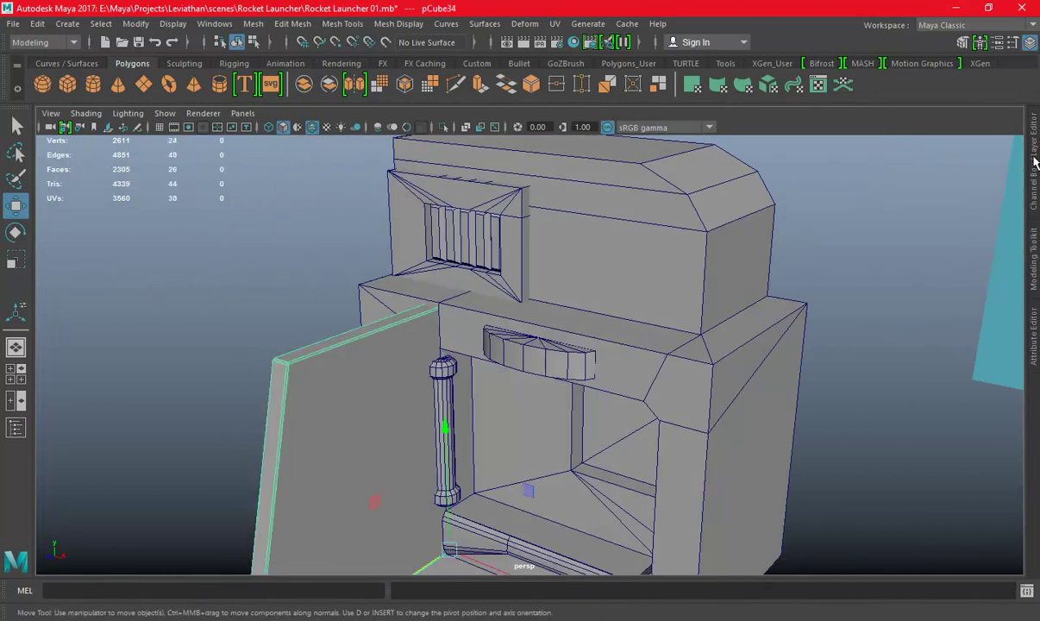
{"action": "left_click", "coordinate": [1033, 164]}
{"action": "key", "text": "e"}
{"action": "mouse_move", "coordinate": [400, 436]}
{"action": "left_mouse_down", "text": "alt"}
{"action": "mouse_move", "coordinate": [379, 494]}
{"action": "mouse_move", "coordinate": [497, 531]}
{"action": "left_mouse_up", "text": "alt"}
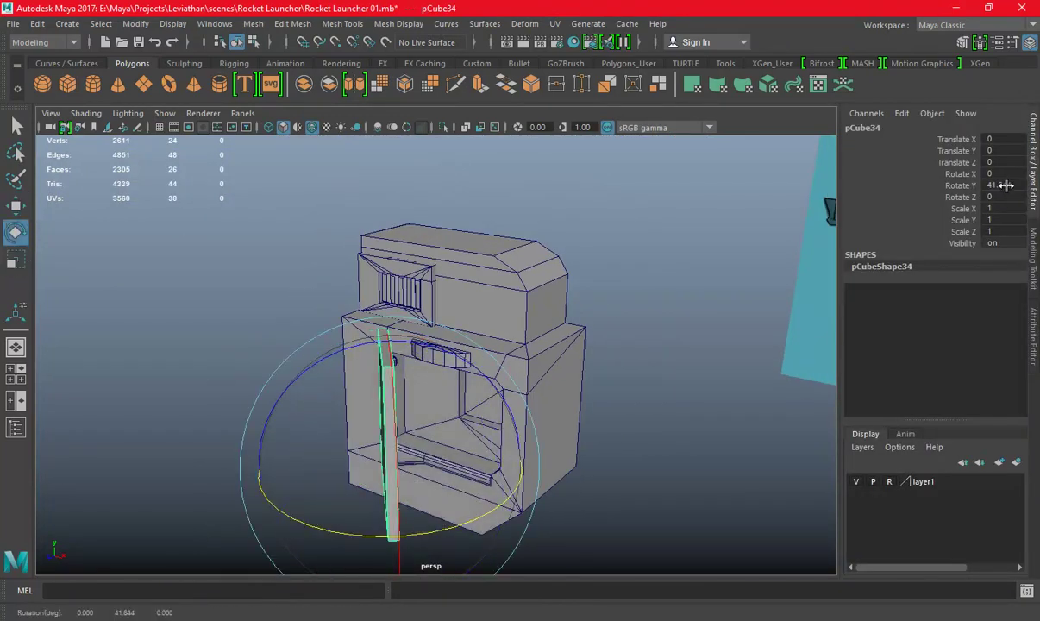
{"action": "type", "text": "0"}
{"action": "key", "text": "Return"}
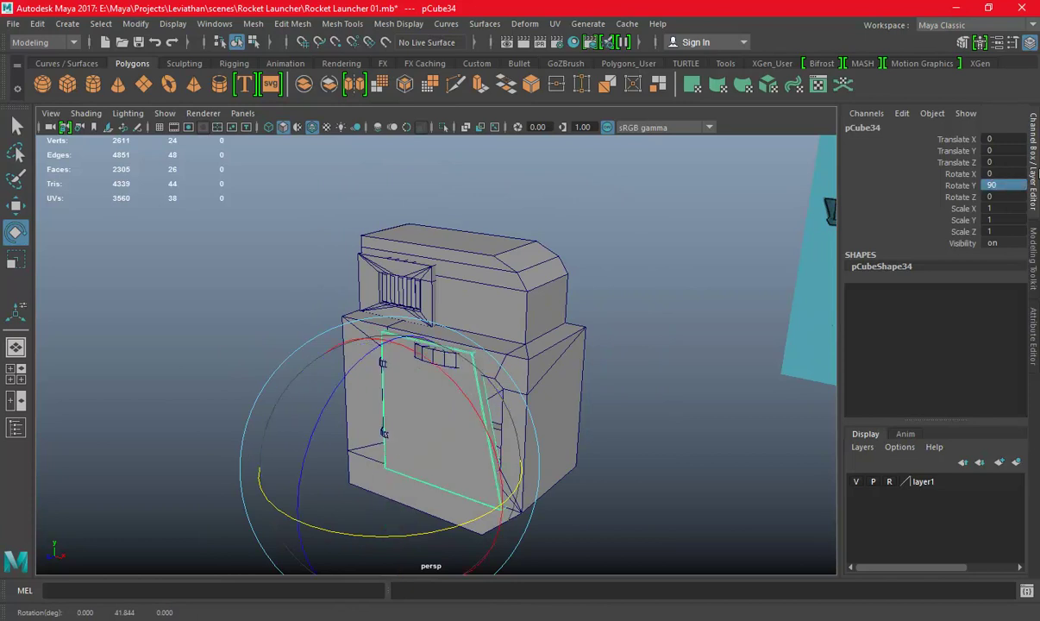
{"action": "scroll", "coordinate": [727, 359], "scroll_direction": "up", "scroll_amount": 3}
Select the half-disc vent piece and rescale it
{"action": "left_click", "coordinate": [506, 355]}
{"action": "scroll", "coordinate": [584, 369], "scroll_direction": "up", "scroll_amount": 2}
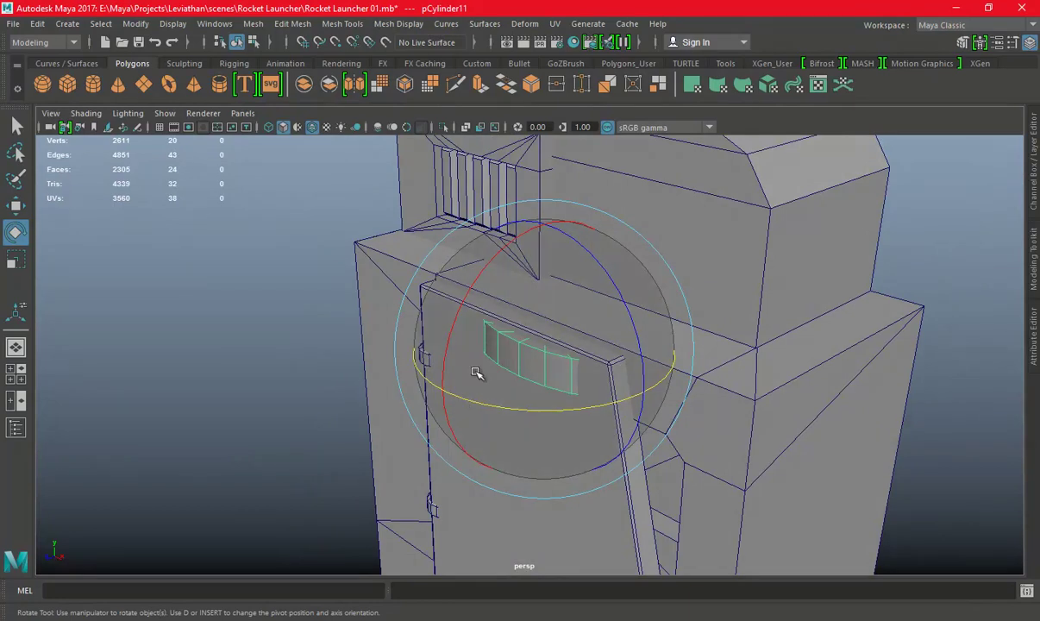
{"action": "key", "text": "r"}
{"action": "mouse_move", "coordinate": [559, 376]}
{"action": "left_mouse_down", "text": "alt"}
{"action": "mouse_move", "coordinate": [535, 362]}
{"action": "mouse_move", "coordinate": [434, 378]}
{"action": "mouse_move", "coordinate": [486, 369]}
{"action": "left_mouse_up", "text": "alt"}
{"action": "right_click_drag", "start_coordinate": [550, 222], "coordinate": [617, 195]}
Reselect the hinged door panel and review its transform values
{"action": "left_click", "coordinate": [427, 307]}
{"action": "left_click", "coordinate": [1023, 197]}
{"action": "mouse_move", "coordinate": [534, 327]}
{"action": "left_mouse_down", "text": "alt"}
{"action": "mouse_move", "coordinate": [381, 358]}
{"action": "mouse_move", "coordinate": [492, 183]}
{"action": "mouse_move", "coordinate": [483, 357]}
{"action": "mouse_move", "coordinate": [576, 314]}
{"action": "mouse_move", "coordinate": [346, 318]}
{"action": "mouse_move", "coordinate": [336, 286]}
{"action": "mouse_move", "coordinate": [494, 297]}
{"action": "mouse_move", "coordinate": [398, 314]}
{"action": "mouse_move", "coordinate": [473, 325]}
{"action": "left_mouse_up", "text": "alt"}
{"action": "left_click", "coordinate": [576, 314]}
{"action": "left_click", "coordinate": [473, 324]}
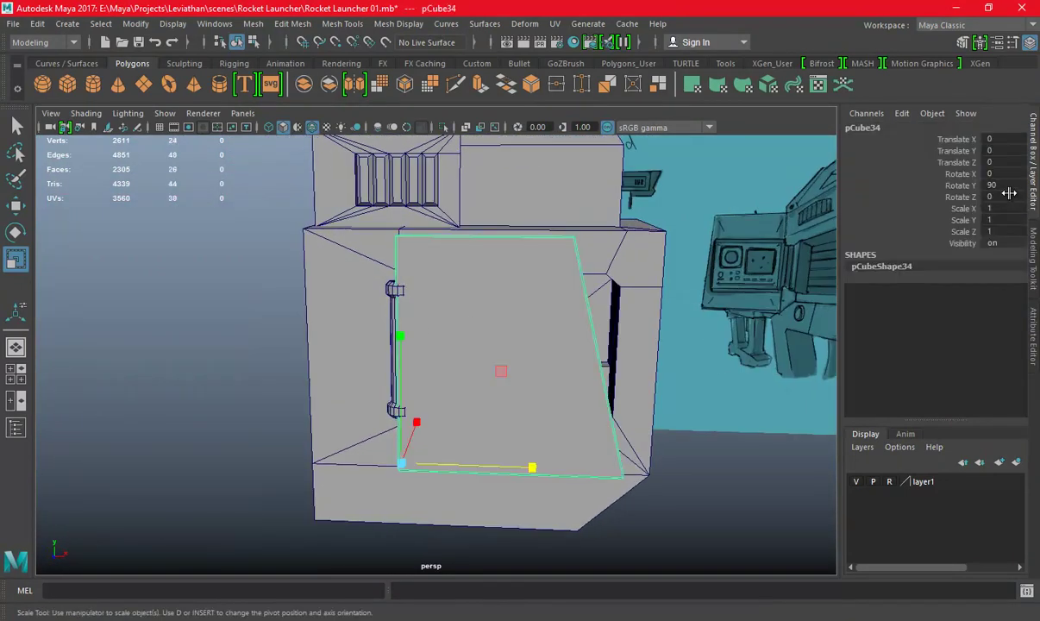
{"action": "type", "text": "0"}
{"action": "key", "text": "Return"}
Orbit and dolly around the launcher to compare the open-door housing with the reference sketch
{"action": "left_click_drag", "start_coordinate": [603, 310], "coordinate": [759, 319], "text": "alt"}
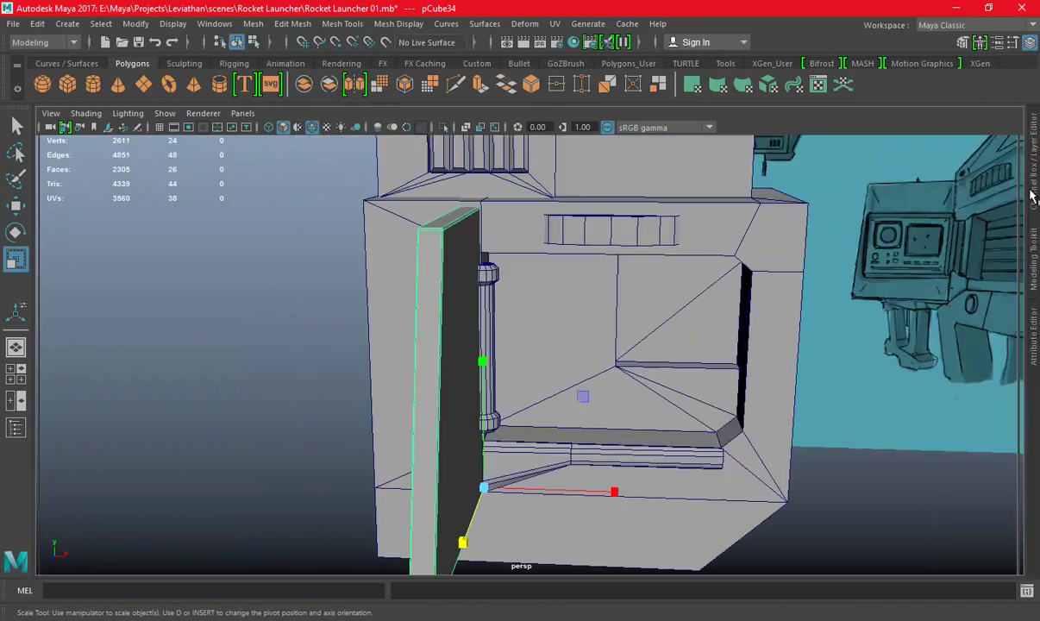
{"action": "right_click_drag", "start_coordinate": [758, 319], "coordinate": [774, 318], "text": "alt"}
{"action": "mouse_move", "coordinate": [774, 317]}
{"action": "left_mouse_down", "text": "alt"}
{"action": "mouse_move", "coordinate": [690, 313]}
{"action": "mouse_move", "coordinate": [749, 326]}
{"action": "mouse_move", "coordinate": [738, 308]}
{"action": "mouse_move", "coordinate": [852, 375]}
{"action": "left_mouse_up", "text": "alt"}
{"action": "right_click_drag", "start_coordinate": [862, 373], "coordinate": [733, 360], "text": "alt"}
{"action": "left_click_drag", "start_coordinate": [734, 359], "coordinate": [580, 371], "text": "alt"}
{"action": "mouse_move", "coordinate": [580, 371]}
{"action": "right_mouse_down", "text": "alt"}
{"action": "mouse_move", "coordinate": [645, 357]}
{"action": "mouse_move", "coordinate": [576, 395]}
{"action": "right_mouse_up", "text": "alt"}
{"action": "mouse_move", "coordinate": [576, 395]}
{"action": "left_mouse_down", "text": "alt"}
{"action": "mouse_move", "coordinate": [473, 364]}
{"action": "mouse_move", "coordinate": [471, 203]}
{"action": "mouse_move", "coordinate": [481, 331]}
{"action": "mouse_move", "coordinate": [526, 336]}
{"action": "left_mouse_up", "text": "alt"}
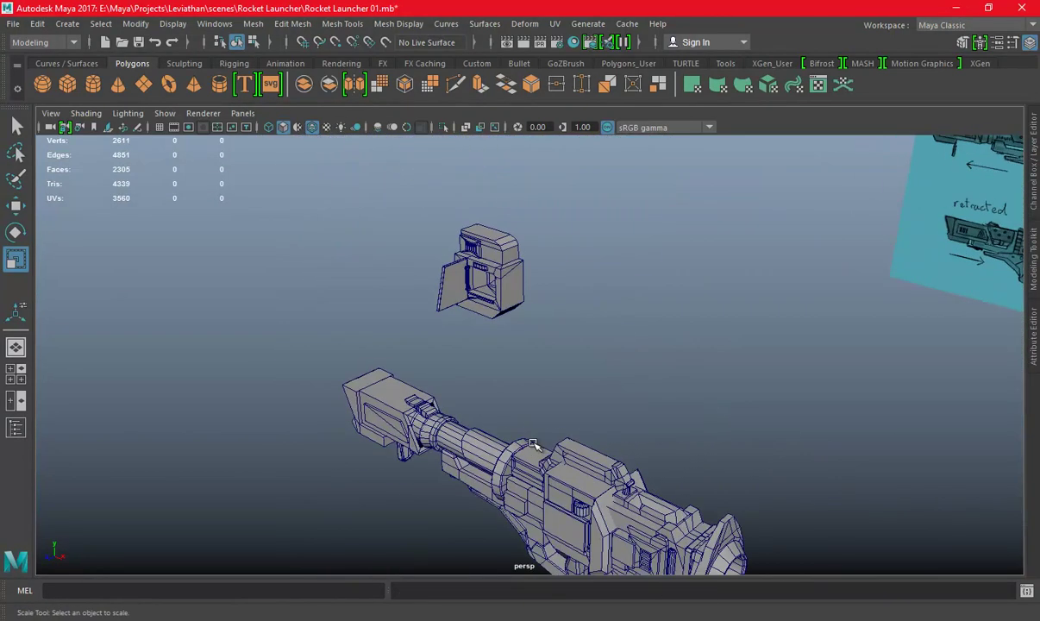
{"action": "right_click_drag", "start_coordinate": [525, 336], "coordinate": [603, 414], "text": "alt"}
{"action": "mouse_move", "coordinate": [604, 414]}
{"action": "left_mouse_down", "text": "alt"}
{"action": "mouse_move", "coordinate": [551, 403]}
{"action": "mouse_move", "coordinate": [573, 406]}
{"action": "left_mouse_up", "text": "alt"}
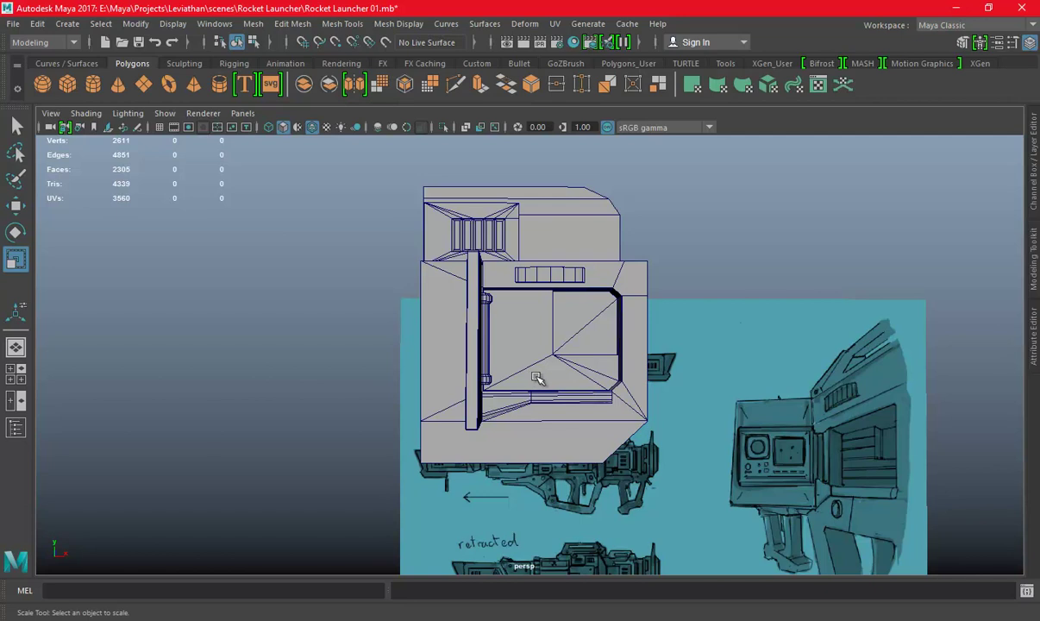
{"action": "mouse_move", "coordinate": [555, 396]}
{"action": "left_mouse_down", "text": "alt"}
{"action": "mouse_move", "coordinate": [557, 297]}
{"action": "mouse_move", "coordinate": [532, 353]}
{"action": "mouse_move", "coordinate": [539, 328]}
{"action": "left_mouse_up", "text": "alt"}
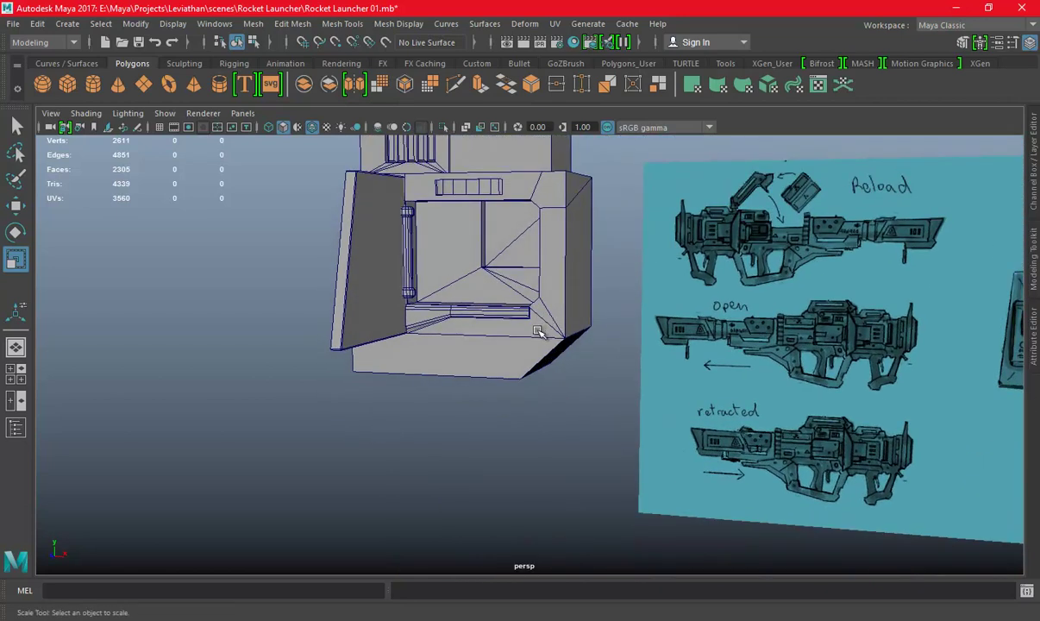
{"action": "mouse_move", "coordinate": [539, 342]}
{"action": "left_mouse_down", "text": "alt"}
{"action": "mouse_move", "coordinate": [587, 313]}
{"action": "mouse_move", "coordinate": [569, 319]}
{"action": "mouse_move", "coordinate": [577, 325]}
{"action": "mouse_move", "coordinate": [528, 320]}
{"action": "mouse_move", "coordinate": [566, 382]}
{"action": "mouse_move", "coordinate": [494, 388]}
{"action": "mouse_move", "coordinate": [603, 339]}
{"action": "mouse_move", "coordinate": [352, 322]}
{"action": "mouse_move", "coordinate": [380, 350]}
{"action": "left_mouse_up", "text": "alt"}
Select the door's outer face and duplicate it with Edit Mesh > Duplicate
{"action": "key", "text": "f"}
{"action": "mouse_move", "coordinate": [824, 413]}
{"action": "left_mouse_down", "text": "alt"}
{"action": "mouse_move", "coordinate": [550, 390]}
{"action": "mouse_move", "coordinate": [424, 331]}
{"action": "mouse_move", "coordinate": [451, 324]}
{"action": "mouse_move", "coordinate": [374, 327]}
{"action": "mouse_move", "coordinate": [455, 359]}
{"action": "left_mouse_up", "text": "alt"}
{"action": "left_click", "coordinate": [373, 328]}
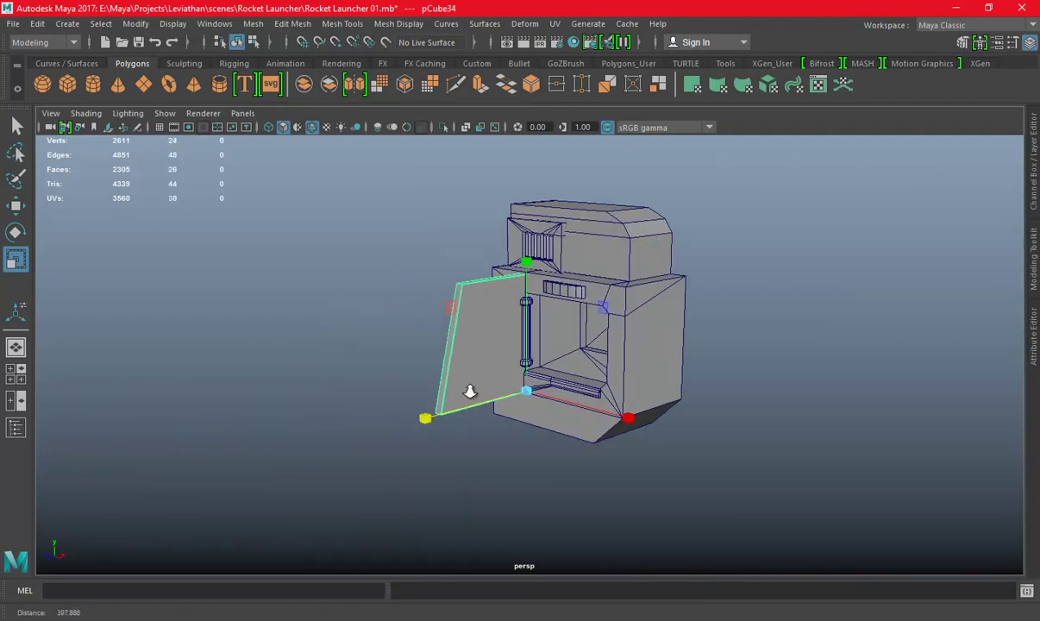
{"action": "scroll", "coordinate": [455, 359], "scroll_direction": "up", "scroll_amount": 5}
{"action": "right_click_drag", "start_coordinate": [427, 260], "coordinate": [423, 285]}
{"action": "left_click", "coordinate": [419, 261]}
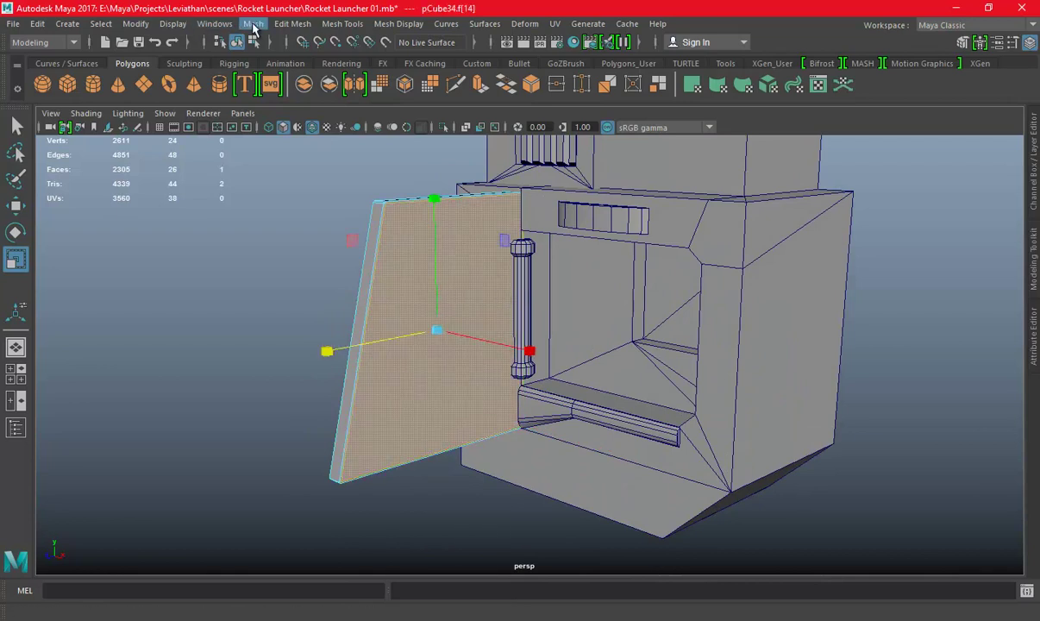
{"action": "left_click", "coordinate": [274, 23]}
{"action": "left_click", "coordinate": [288, 393]}
Shrink the duplicated face in height and width on the door
{"action": "key", "text": "q"}
{"action": "left_click", "coordinate": [448, 233]}
{"action": "scroll", "coordinate": [342, 211], "scroll_direction": "up", "scroll_amount": 2}
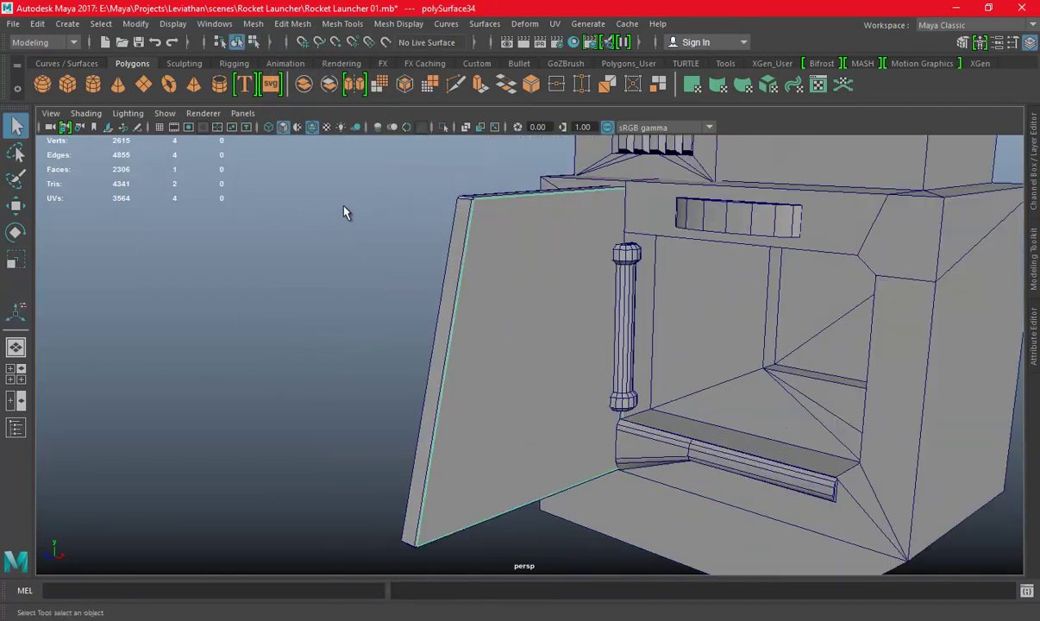
{"action": "key", "text": "w"}
{"action": "left_click", "coordinate": [724, 63]}
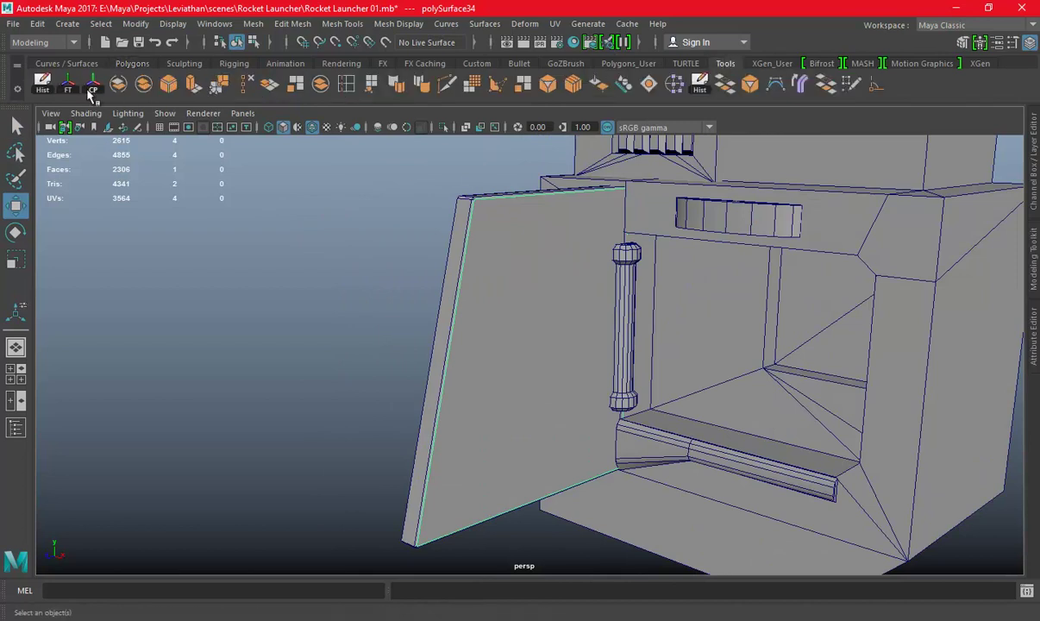
{"action": "left_click_drag", "start_coordinate": [448, 258], "coordinate": [499, 262], "text": "alt"}
{"action": "key", "text": "e"}
{"action": "key", "text": "r"}
{"action": "left_click_drag", "start_coordinate": [530, 226], "coordinate": [535, 288]}
{"action": "left_click_drag", "start_coordinate": [403, 367], "coordinate": [422, 368]}
{"action": "key", "text": "w"}
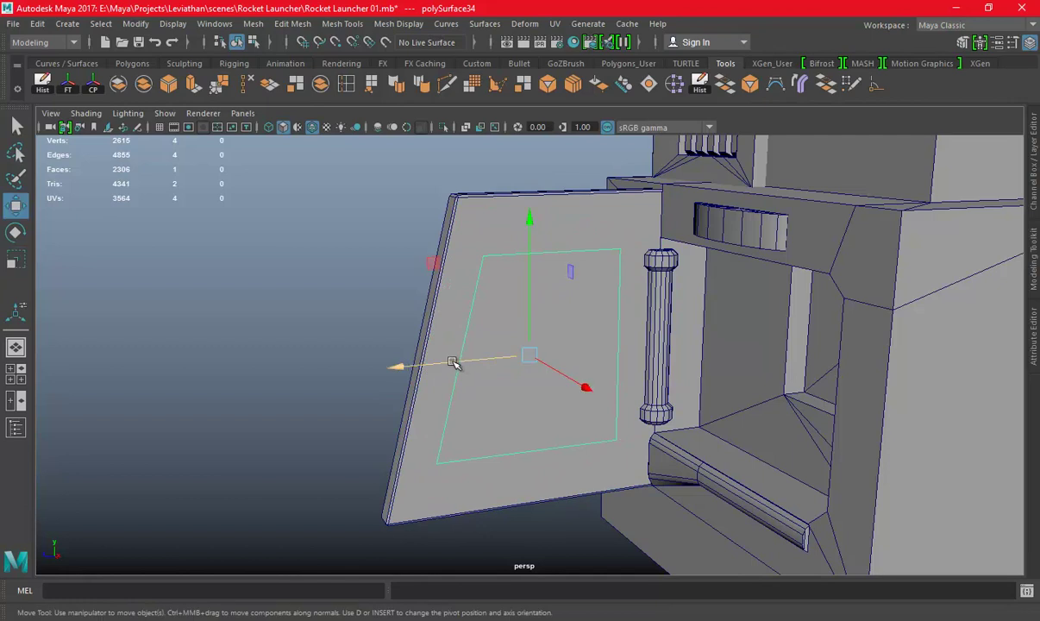
Flatten the duplicate face's edges straight by scaling selected edges
{"action": "mouse_move", "coordinate": [620, 367]}
{"action": "left_mouse_down", "text": "alt"}
{"action": "mouse_move", "coordinate": [704, 315]}
{"action": "mouse_move", "coordinate": [402, 276]}
{"action": "left_mouse_up", "text": "alt"}
{"action": "right_click", "coordinate": [400, 221]}
{"action": "mouse_move", "coordinate": [399, 221]}
{"action": "right_mouse_down", "text": "alt"}
{"action": "mouse_move", "coordinate": [415, 312]}
{"action": "mouse_move", "coordinate": [494, 344]}
{"action": "right_mouse_up", "text": "alt"}
{"action": "left_click", "coordinate": [490, 360]}
{"action": "key", "text": "r"}
{"action": "left_click_drag", "start_coordinate": [348, 378], "coordinate": [528, 367]}
{"action": "left_click", "coordinate": [534, 379]}
{"action": "left_click", "coordinate": [602, 380]}
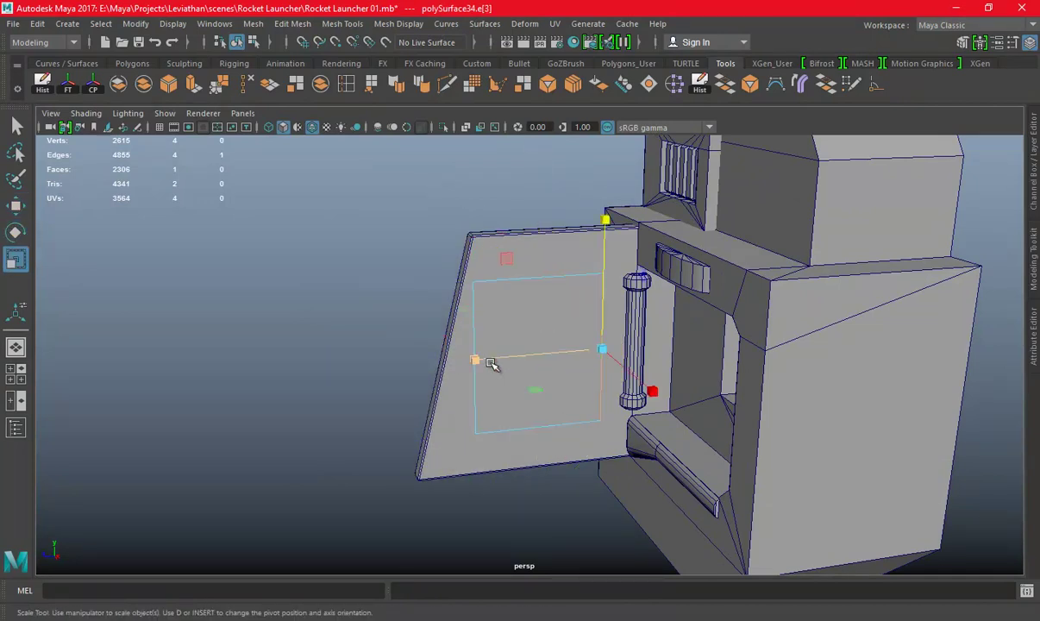
{"action": "right_click_drag", "start_coordinate": [470, 258], "coordinate": [460, 199]}
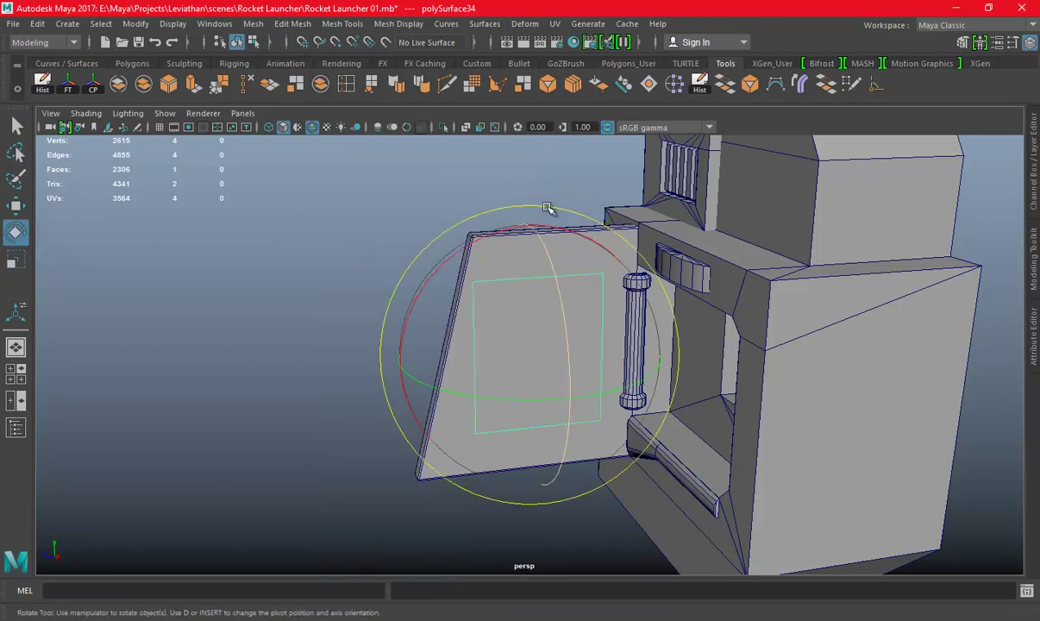
Nudge the duplicate face slightly upward and check it from front and side
{"action": "left_click_drag", "start_coordinate": [537, 280], "coordinate": [616, 245], "text": "alt"}
{"action": "left_click_drag", "start_coordinate": [641, 254], "coordinate": [586, 241], "text": "alt"}
{"action": "scroll", "coordinate": [535, 228], "scroll_direction": "up", "scroll_amount": 10}
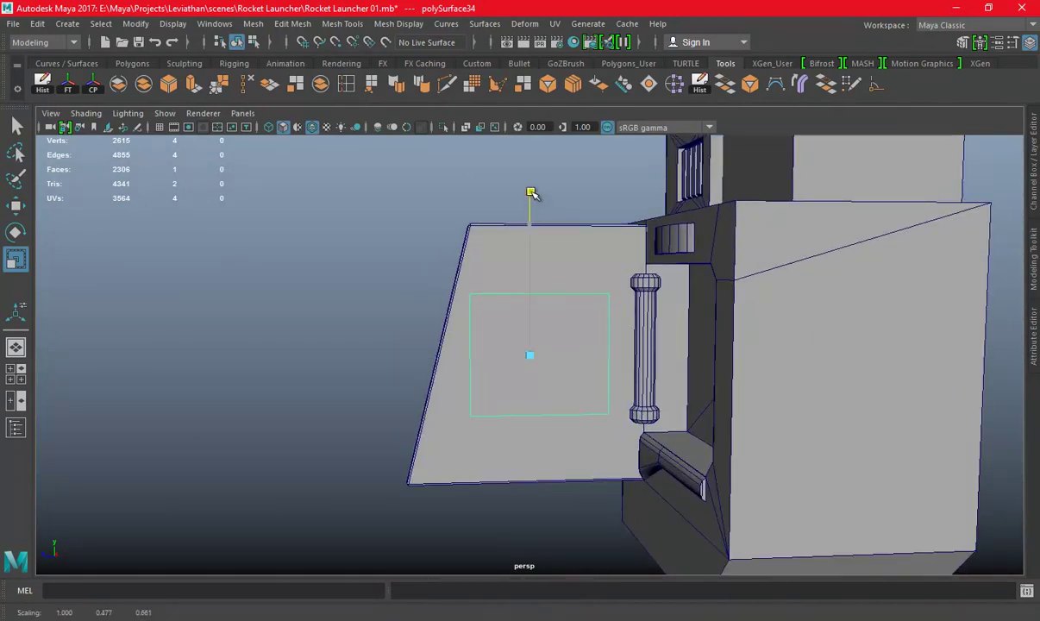
{"action": "key", "text": "w"}
{"action": "mouse_move", "coordinate": [529, 221]}
{"action": "left_mouse_down"}
{"action": "mouse_move", "coordinate": [729, 275]}
{"action": "mouse_move", "coordinate": [370, 258]}
{"action": "left_mouse_up"}
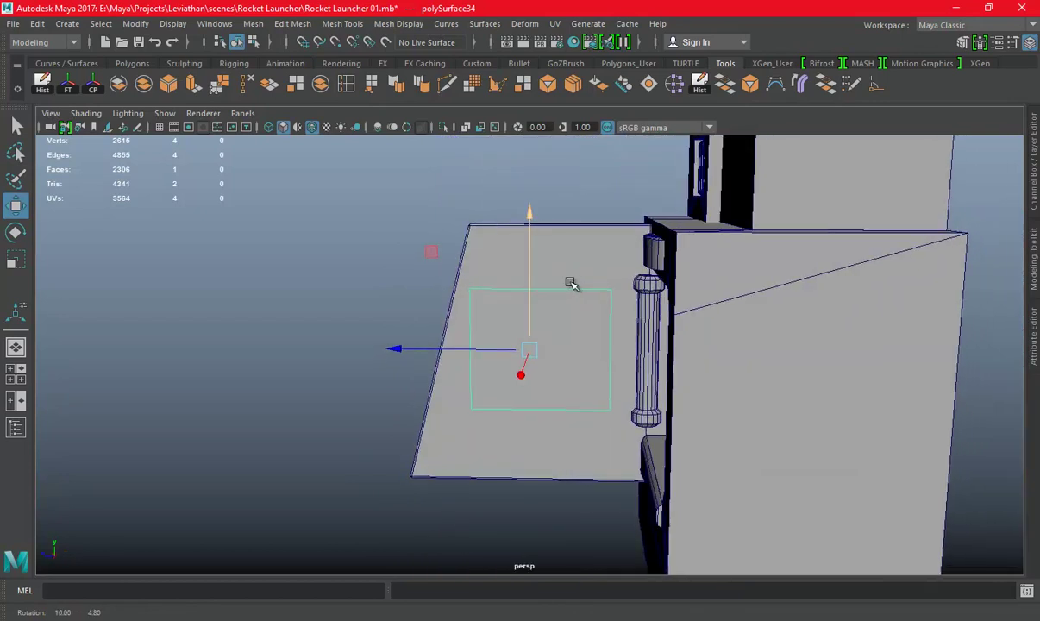
{"action": "left_click_drag", "start_coordinate": [524, 309], "coordinate": [386, 260], "text": "alt"}
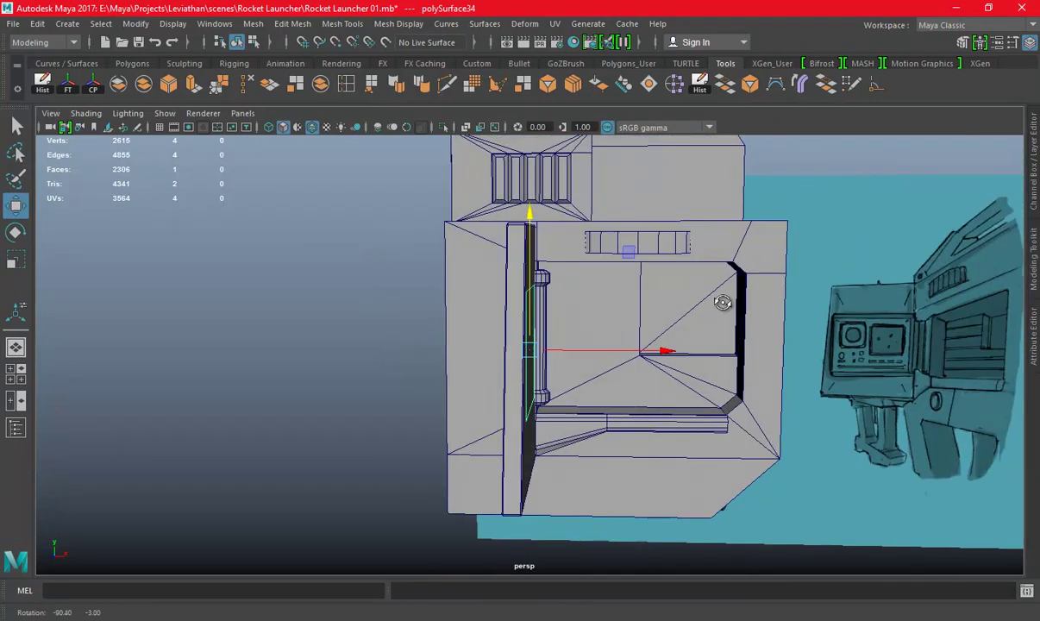
{"action": "left_click", "coordinate": [465, 307]}
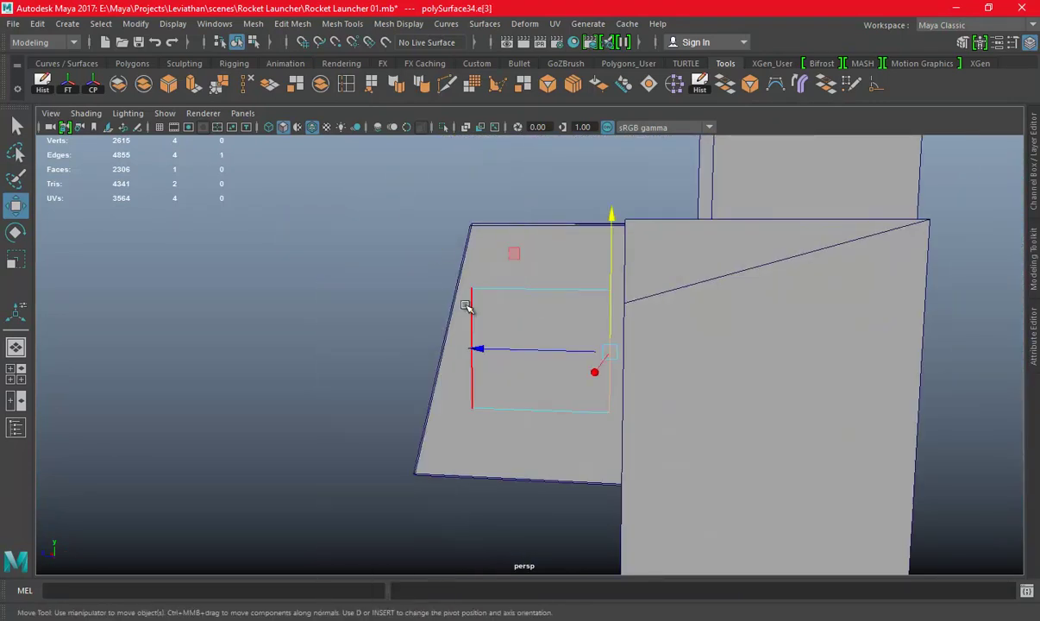
{"action": "mouse_move", "coordinate": [397, 345]}
{"action": "left_mouse_down", "text": "alt"}
{"action": "mouse_move", "coordinate": [528, 327]}
{"action": "mouse_move", "coordinate": [722, 328]}
{"action": "mouse_move", "coordinate": [547, 320]}
{"action": "left_mouse_up", "text": "alt"}
Extrude the door's plate face three times, pushing it out, shrinking it, then recessing it into a frame
{"action": "right_click_drag", "start_coordinate": [395, 255], "coordinate": [302, 225]}
{"action": "left_click", "coordinate": [526, 326]}
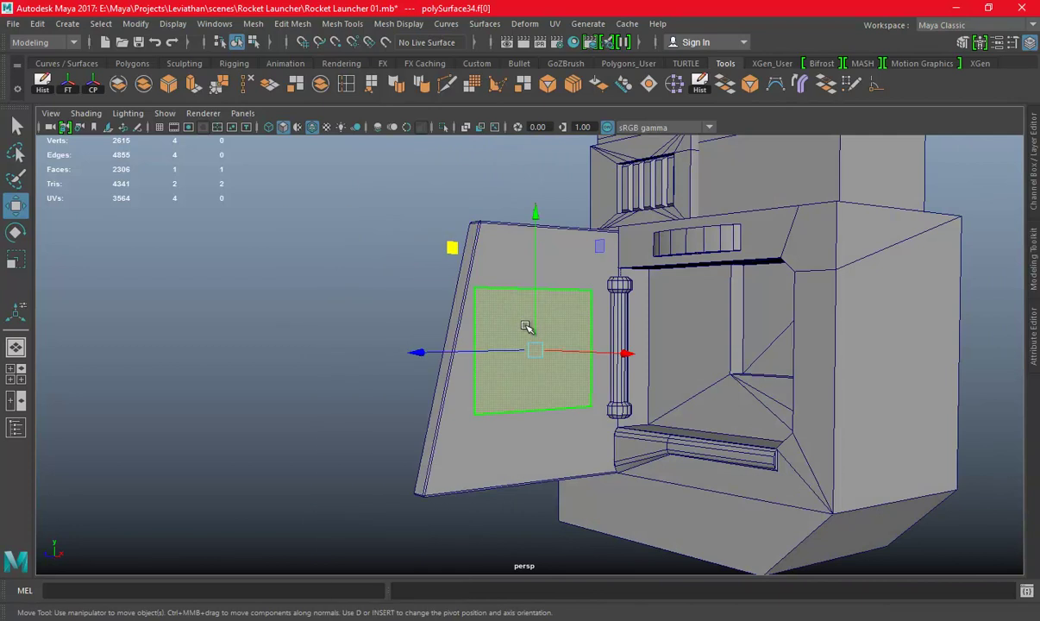
{"action": "left_click_drag", "start_coordinate": [409, 322], "coordinate": [515, 336], "text": "alt"}
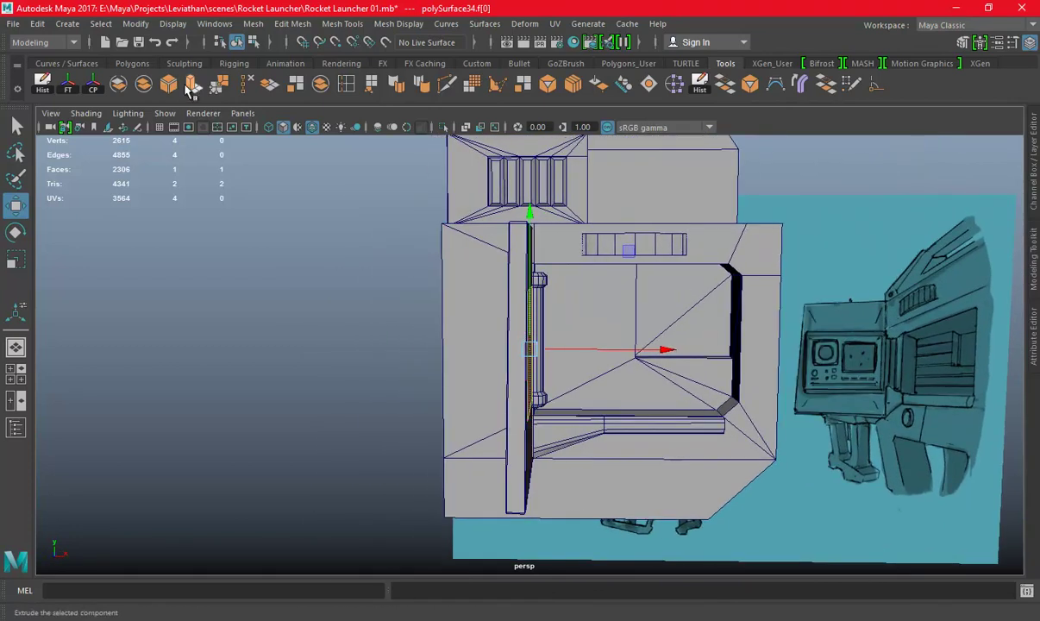
{"action": "key", "text": "ctrl+e"}
{"action": "mouse_move", "coordinate": [808, 371]}
{"action": "left_mouse_down", "text": "alt"}
{"action": "mouse_move", "coordinate": [615, 332]}
{"action": "mouse_move", "coordinate": [643, 364]}
{"action": "mouse_move", "coordinate": [640, 354]}
{"action": "mouse_move", "coordinate": [617, 358]}
{"action": "left_mouse_up", "text": "alt"}
{"action": "key", "text": "ctrl+e"}
{"action": "key", "text": "r"}
{"action": "left_click_drag", "start_coordinate": [541, 348], "coordinate": [539, 347]}
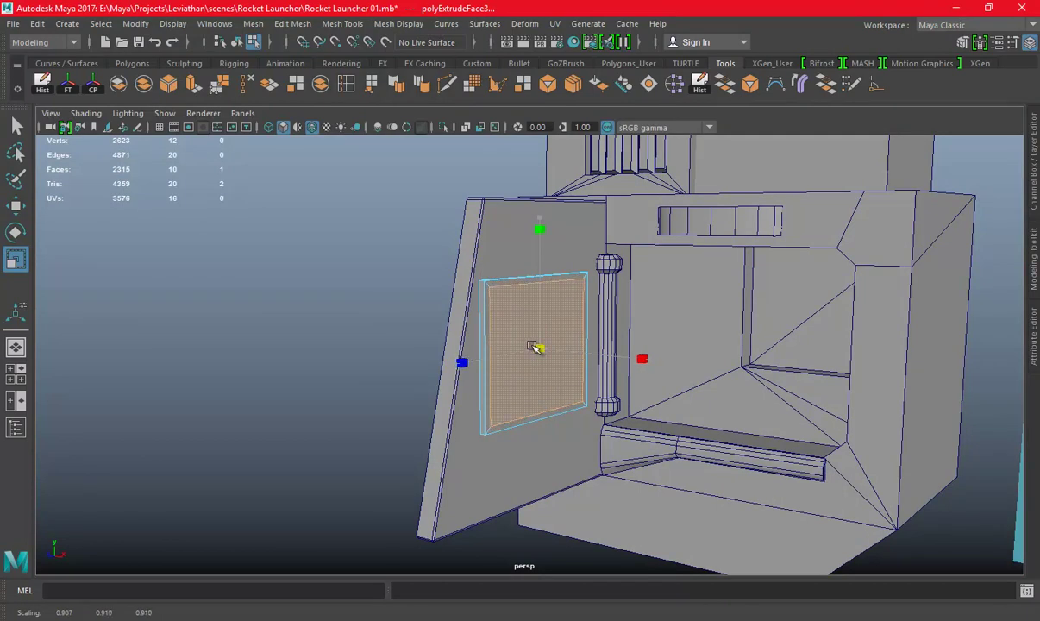
{"action": "key", "text": "ctrl+e"}
{"action": "key", "text": "w"}
{"action": "mouse_move", "coordinate": [582, 338]}
{"action": "left_mouse_down"}
{"action": "mouse_move", "coordinate": [619, 357]}
{"action": "mouse_move", "coordinate": [615, 323]}
{"action": "left_mouse_up"}
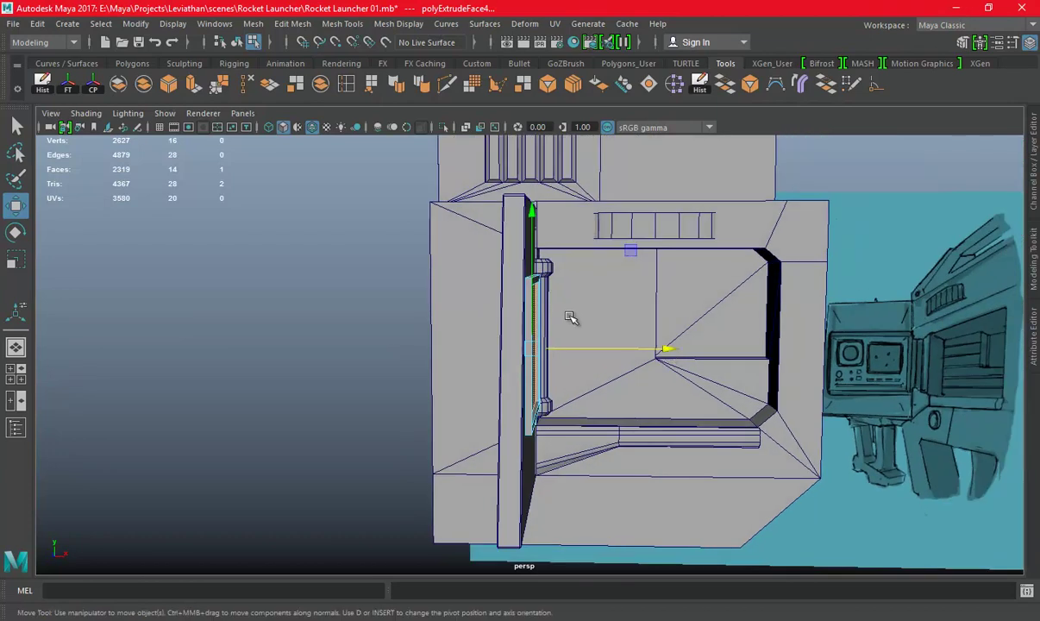
Duplicate the recessed inner face as a separate plate and centre its pivot
{"action": "left_click_drag", "start_coordinate": [557, 313], "coordinate": [448, 304], "text": "alt"}
{"action": "scroll", "coordinate": [509, 286], "scroll_direction": "up", "scroll_amount": 2}
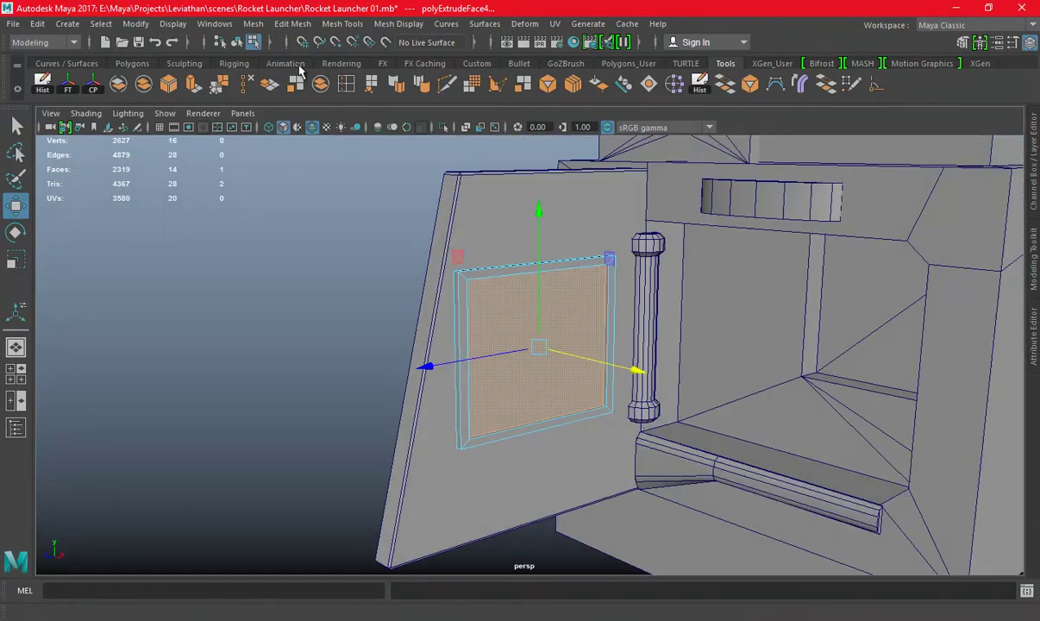
{"action": "left_click", "coordinate": [280, 386]}
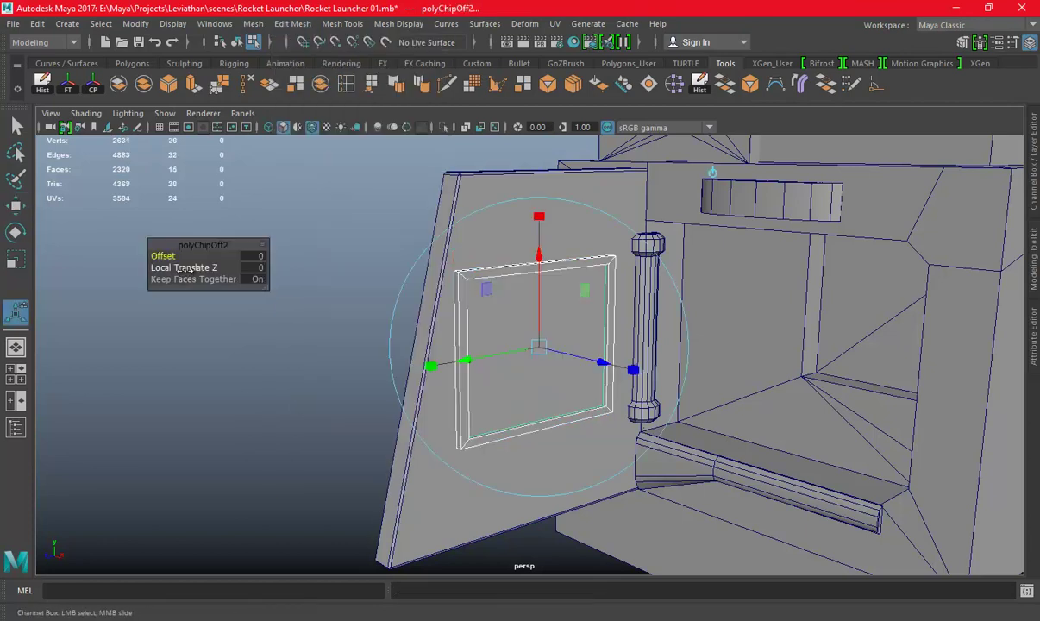
{"action": "key", "text": "q"}
{"action": "right_click_drag", "start_coordinate": [529, 217], "coordinate": [597, 196]}
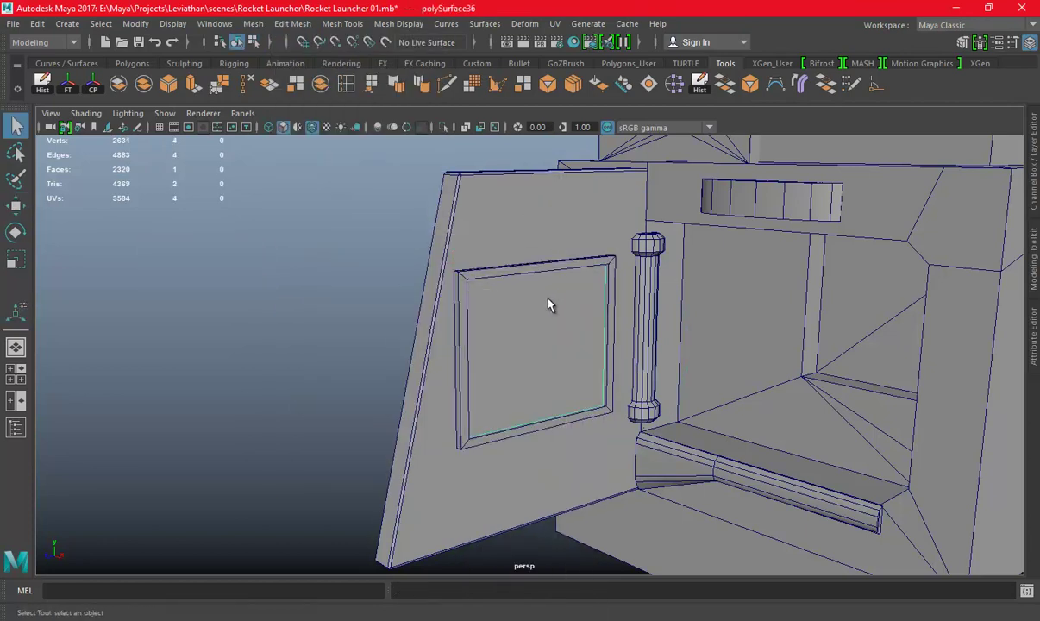
{"action": "left_click_drag", "start_coordinate": [602, 336], "coordinate": [543, 332], "text": "alt"}
{"action": "key", "text": "e"}
{"action": "left_click", "coordinate": [99, 89]}
Scale the duplicated plate down to about 0.35 so it sits inside the inset frame
{"action": "key", "text": "r"}
{"action": "mouse_move", "coordinate": [650, 325]}
{"action": "left_mouse_down", "text": "alt"}
{"action": "mouse_move", "coordinate": [710, 313]}
{"action": "mouse_move", "coordinate": [621, 301]}
{"action": "left_mouse_up", "text": "alt"}
{"action": "scroll", "coordinate": [545, 344], "scroll_direction": "up", "scroll_amount": 5}
{"action": "mouse_move", "coordinate": [546, 344]}
{"action": "left_mouse_down"}
{"action": "mouse_move", "coordinate": [457, 334]}
{"action": "mouse_move", "coordinate": [595, 352]}
{"action": "left_mouse_up"}
{"action": "scroll", "coordinate": [592, 366], "scroll_direction": "up", "scroll_amount": 2}
{"action": "key", "text": "w"}
{"action": "scroll", "coordinate": [472, 316], "scroll_direction": "down", "scroll_amount": 5}
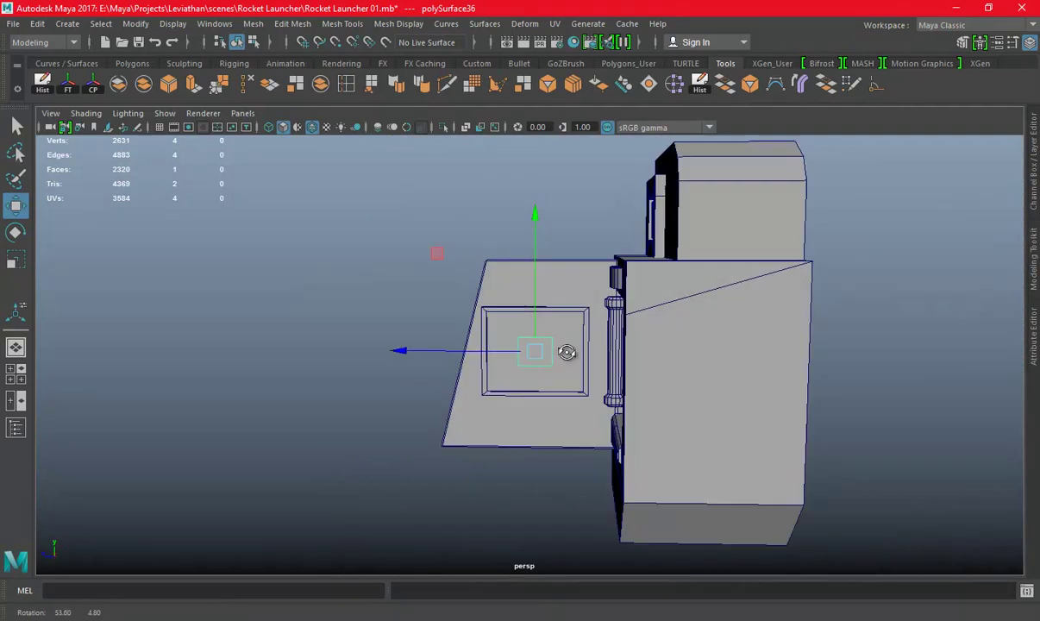
{"action": "scroll", "coordinate": [595, 352], "scroll_direction": "up", "scroll_amount": 5}
{"action": "left_click_drag", "start_coordinate": [664, 371], "coordinate": [510, 353], "text": "alt"}
{"action": "key", "text": "r"}
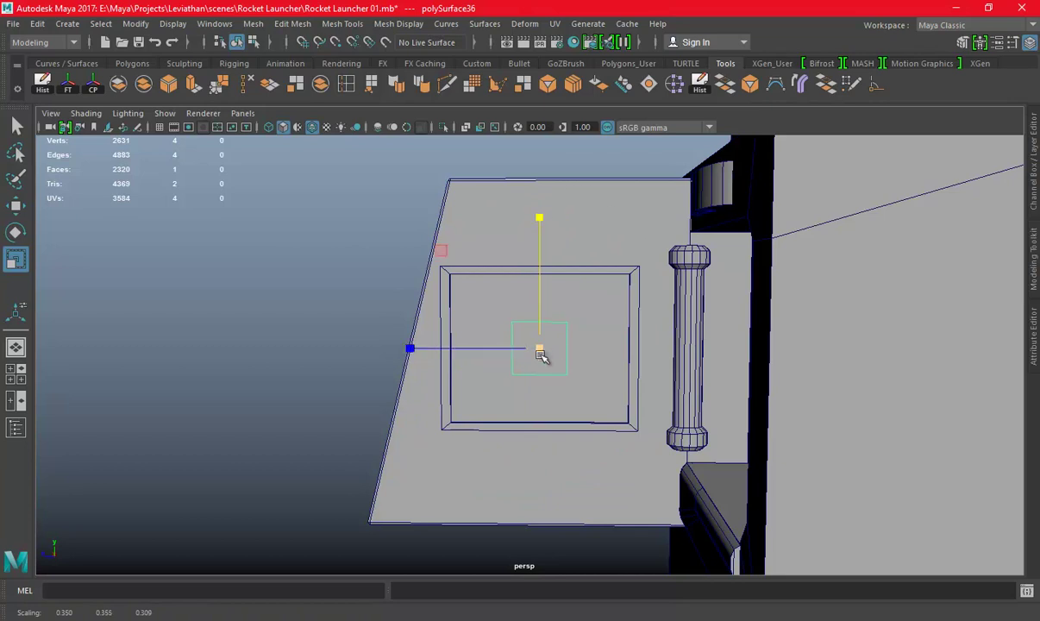
{"action": "key", "text": "w"}
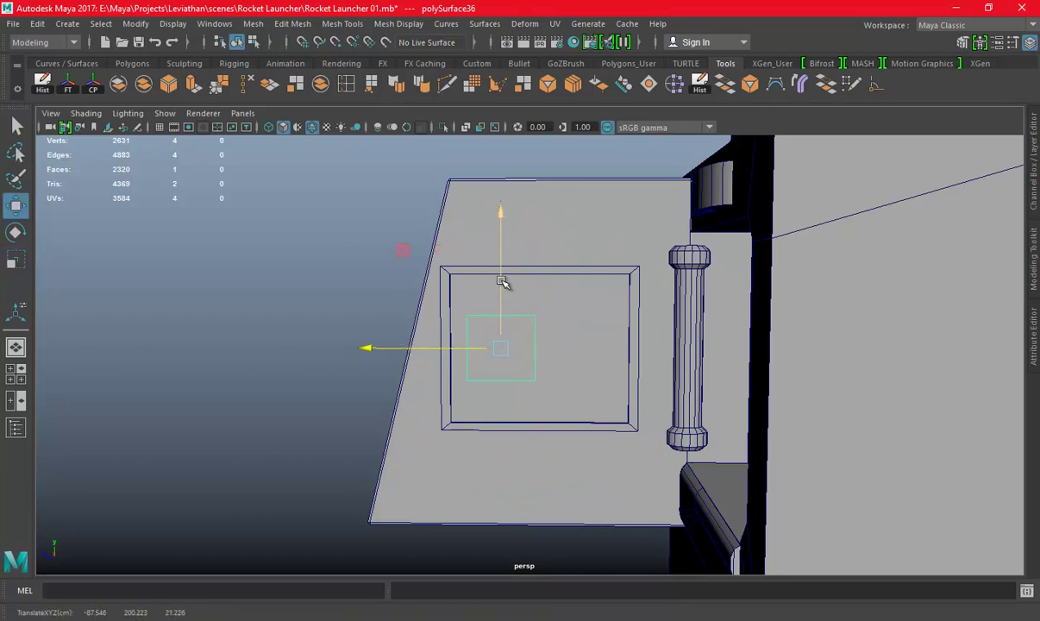
{"action": "scroll", "coordinate": [505, 254], "scroll_direction": "down", "scroll_amount": 5}
{"action": "mouse_move", "coordinate": [505, 254]}
{"action": "left_mouse_down", "text": "alt"}
{"action": "mouse_move", "coordinate": [639, 295]}
{"action": "mouse_move", "coordinate": [457, 308]}
{"action": "left_mouse_up", "text": "alt"}
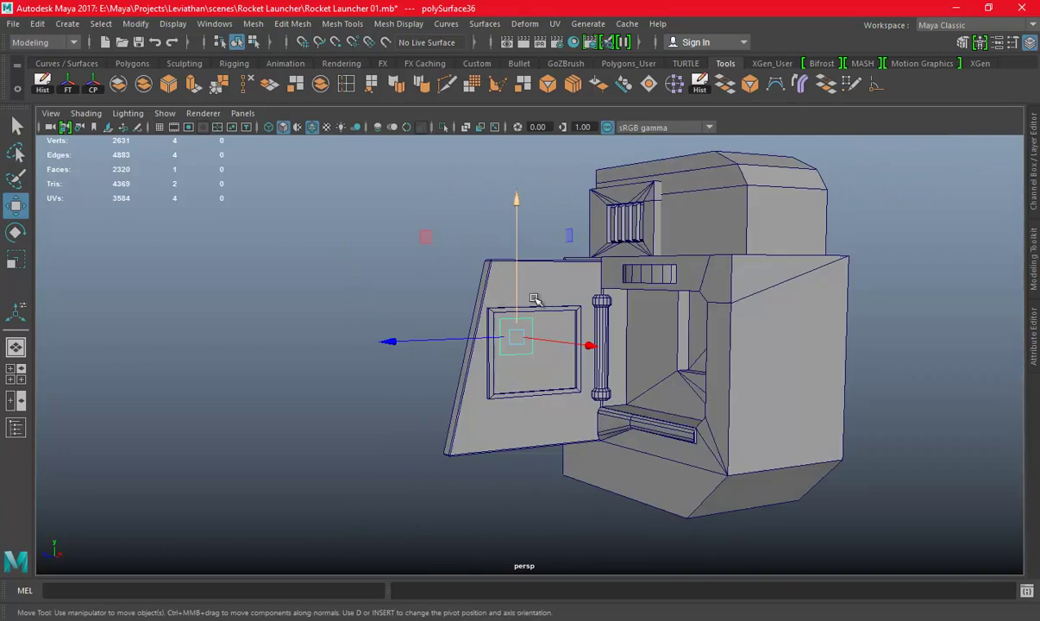
{"action": "scroll", "coordinate": [457, 309], "scroll_direction": "up", "scroll_amount": 5}
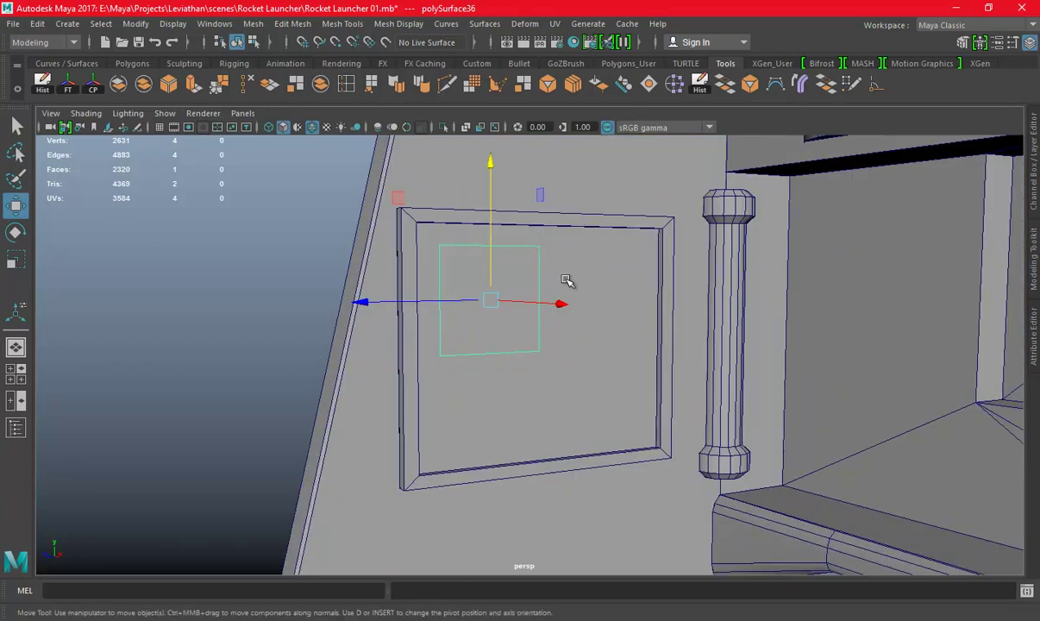
Extrude the small plate's face three times, moving and scaling it to give it depth
{"action": "key", "text": "ctrl+e"}
{"action": "left_click_drag", "start_coordinate": [448, 224], "coordinate": [592, 311], "text": "alt"}
{"action": "key", "text": "w"}
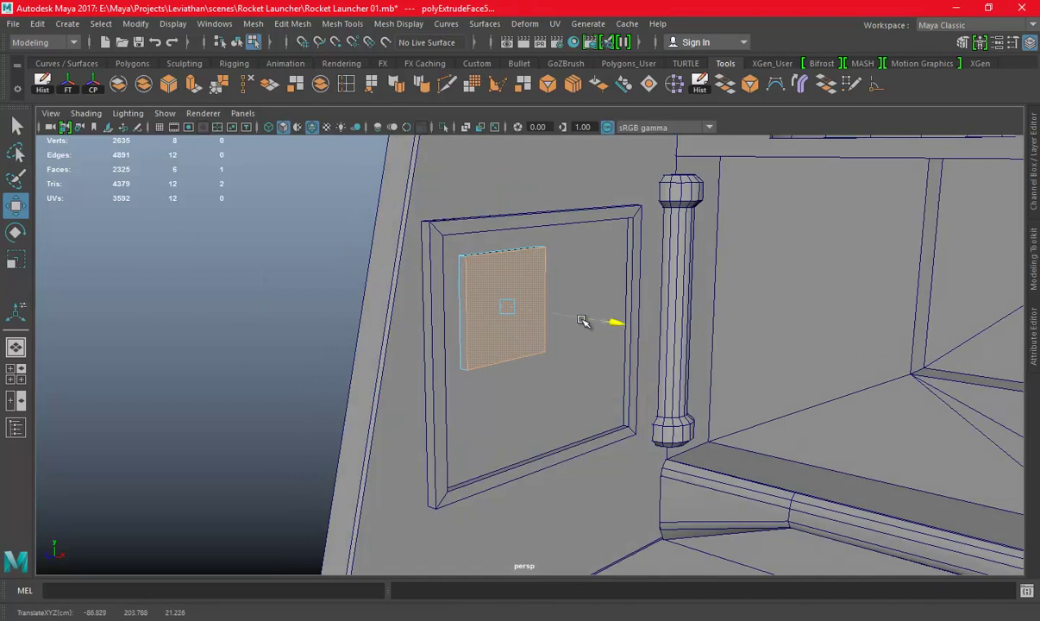
{"action": "key", "text": "ctrl+e"}
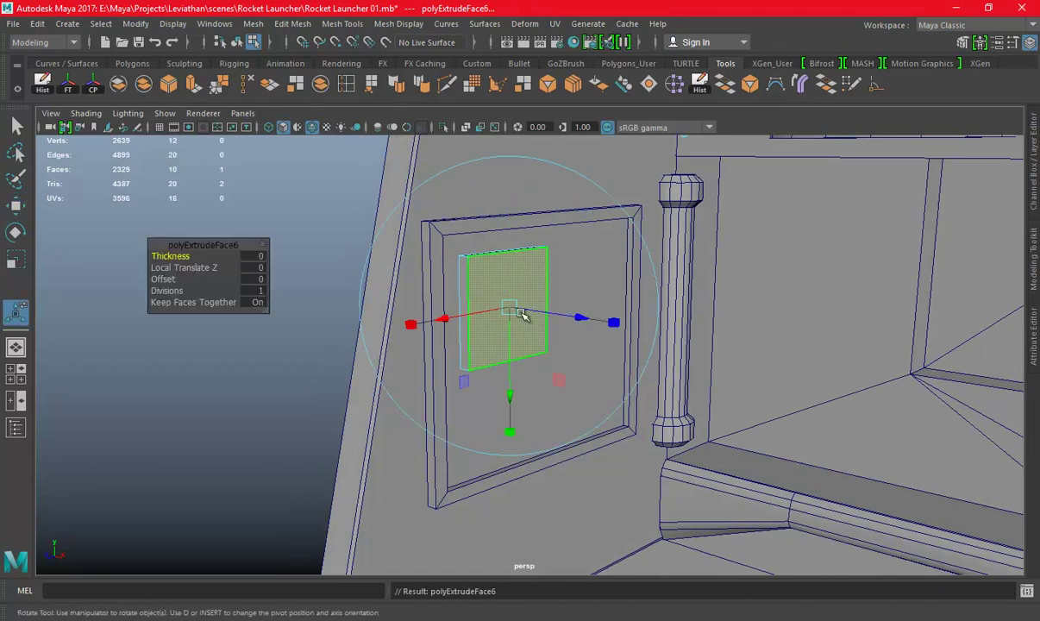
{"action": "key", "text": "r"}
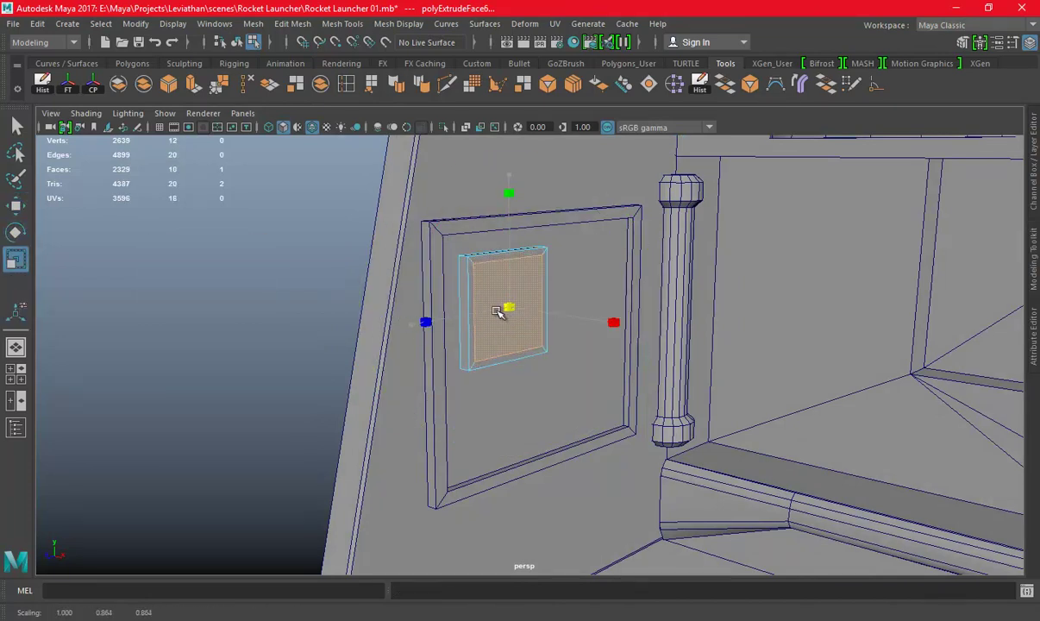
{"action": "key", "text": "ctrl+e"}
{"action": "key", "text": "w"}
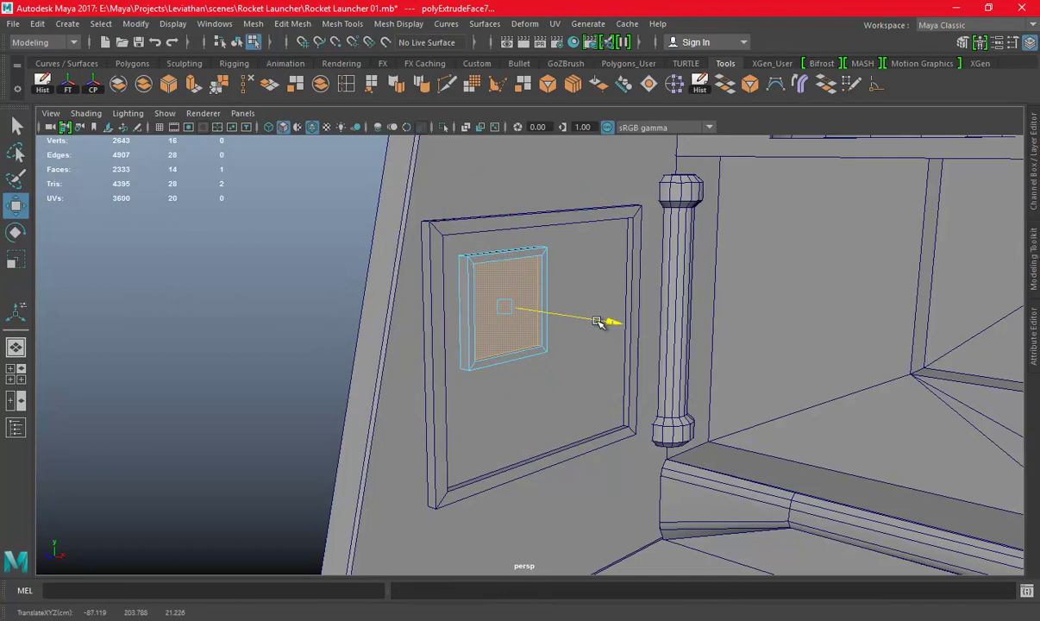
{"action": "key", "text": "F8"}
Slide the duplicate panel to the right and shrink the smaller inset frame slightly
{"action": "mouse_move", "coordinate": [791, 294]}
{"action": "left_mouse_down", "text": "alt"}
{"action": "mouse_move", "coordinate": [629, 282]}
{"action": "mouse_move", "coordinate": [583, 352]}
{"action": "left_mouse_up", "text": "alt"}
{"action": "scroll", "coordinate": [499, 343], "scroll_direction": "up", "scroll_amount": 3}
{"action": "scroll", "coordinate": [510, 351], "scroll_direction": "up", "scroll_amount": 3}
{"action": "left_click_drag", "start_coordinate": [417, 317], "coordinate": [517, 318]}
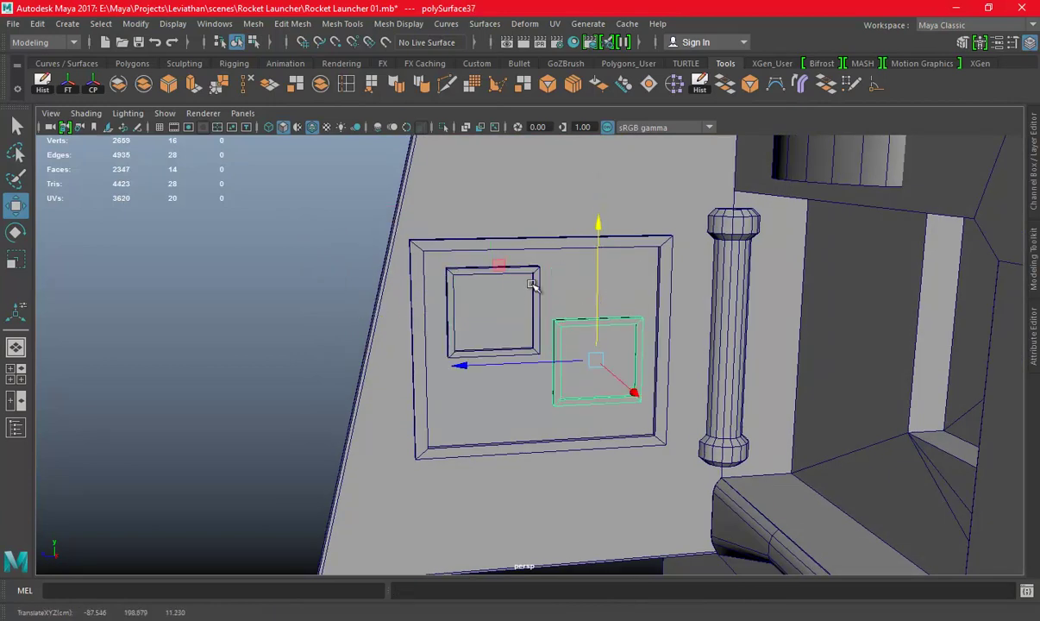
{"action": "left_click", "coordinate": [471, 301]}
{"action": "key", "text": "r"}
{"action": "left_click_drag", "start_coordinate": [491, 310], "coordinate": [452, 316]}
{"action": "key", "text": "w"}
{"action": "scroll", "coordinate": [596, 330], "scroll_direction": "up", "scroll_amount": 3}
{"action": "mouse_move", "coordinate": [596, 330]}
{"action": "left_mouse_down", "text": "alt"}
{"action": "mouse_move", "coordinate": [681, 332]}
{"action": "mouse_move", "coordinate": [605, 368]}
{"action": "left_mouse_up", "text": "alt"}
Stretch the larger right inset frame taller in Y and wider in X
{"action": "left_click", "coordinate": [637, 282]}
{"action": "mouse_move", "coordinate": [637, 282]}
{"action": "left_mouse_down", "text": "alt"}
{"action": "mouse_move", "coordinate": [603, 301]}
{"action": "mouse_move", "coordinate": [650, 371]}
{"action": "left_mouse_up", "text": "alt"}
{"action": "key", "text": "r"}
{"action": "left_click_drag", "start_coordinate": [681, 294], "coordinate": [694, 241]}
{"action": "mouse_move", "coordinate": [551, 429]}
{"action": "left_mouse_down"}
{"action": "mouse_move", "coordinate": [505, 424]}
{"action": "mouse_move", "coordinate": [557, 424]}
{"action": "left_mouse_up"}
{"action": "key", "text": "w"}
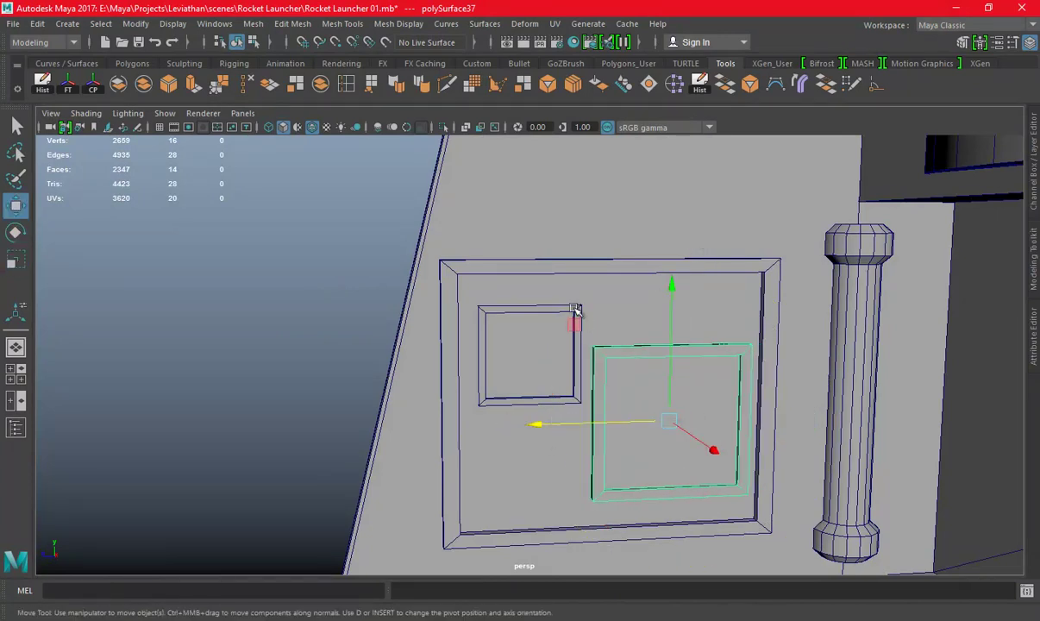
Select the door panel with its insets and show it alone with Isolate Select
{"action": "left_click", "coordinate": [575, 311]}
{"action": "left_click", "coordinate": [651, 348]}
{"action": "mouse_move", "coordinate": [651, 348]}
{"action": "left_mouse_down", "text": "alt"}
{"action": "mouse_move", "coordinate": [731, 422]}
{"action": "mouse_move", "coordinate": [690, 360]}
{"action": "mouse_move", "coordinate": [466, 311]}
{"action": "left_mouse_up", "text": "alt"}
{"action": "mouse_move", "coordinate": [569, 422]}
{"action": "left_mouse_down", "text": "shift"}
{"action": "mouse_move", "coordinate": [572, 455]}
{"action": "mouse_move", "coordinate": [622, 376]}
{"action": "left_mouse_up", "text": "shift"}
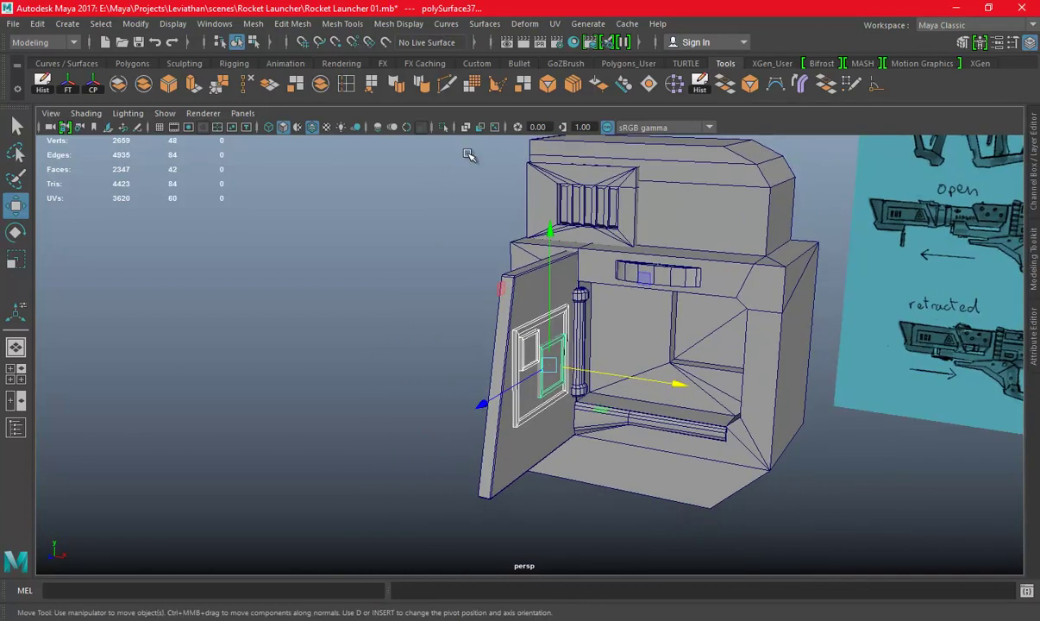
{"action": "left_click", "coordinate": [443, 127]}
{"action": "left_click_drag", "start_coordinate": [608, 321], "coordinate": [824, 365], "text": "alt"}
Delete the hidden back faces behind the panel and the small inset plate
{"action": "left_click", "coordinate": [824, 365]}
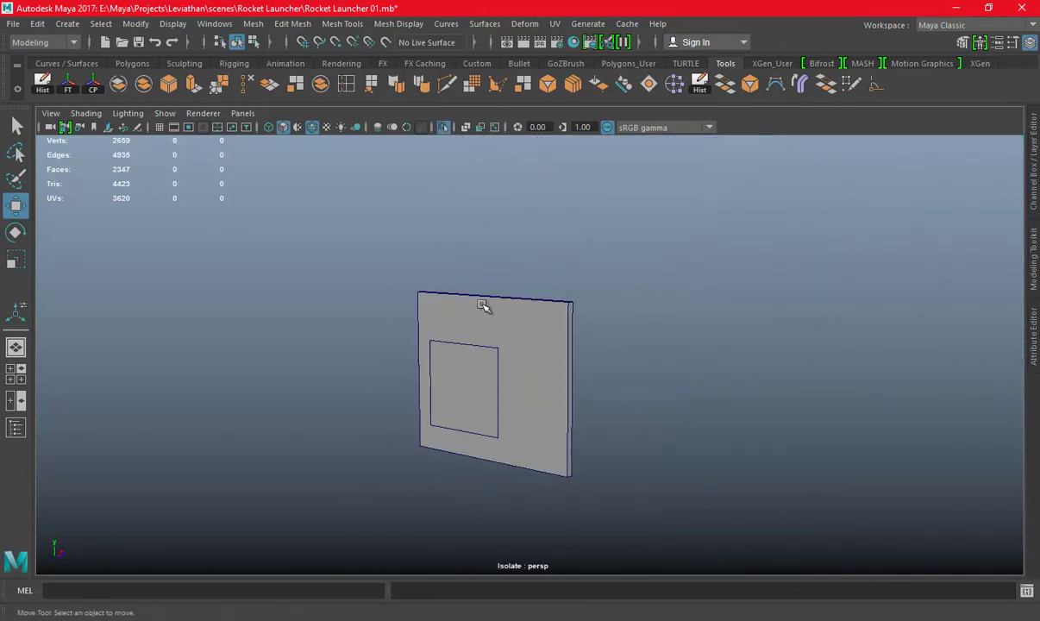
{"action": "left_click_drag", "start_coordinate": [696, 248], "coordinate": [472, 316]}
{"action": "key", "text": "Delete"}
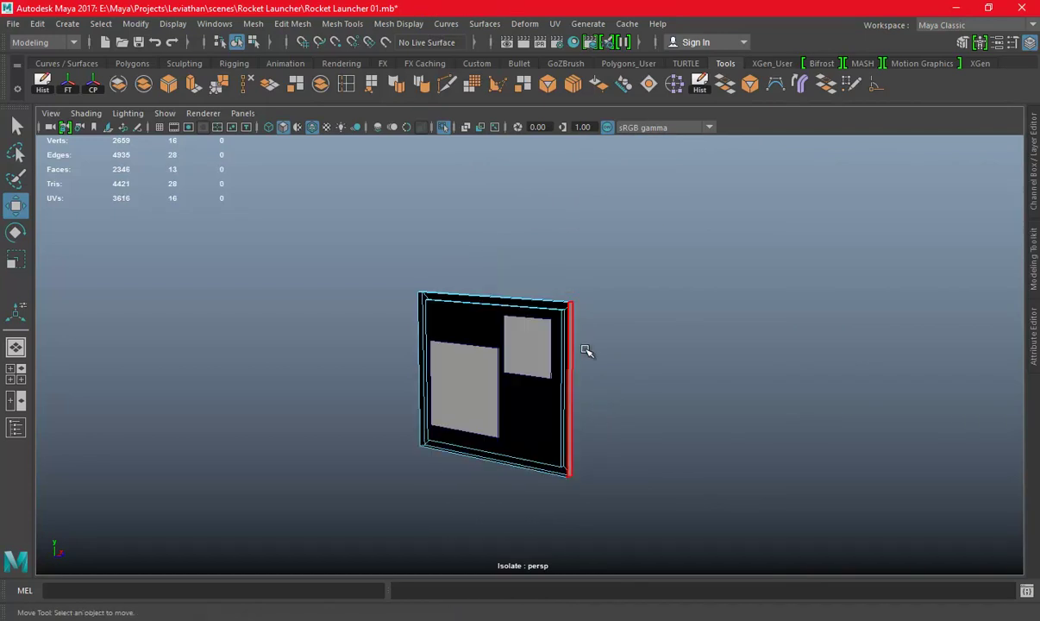
{"action": "left_click_drag", "start_coordinate": [757, 335], "coordinate": [501, 336], "text": "alt"}
{"action": "left_click", "coordinate": [529, 288]}
{"action": "left_click", "coordinate": [666, 176]}
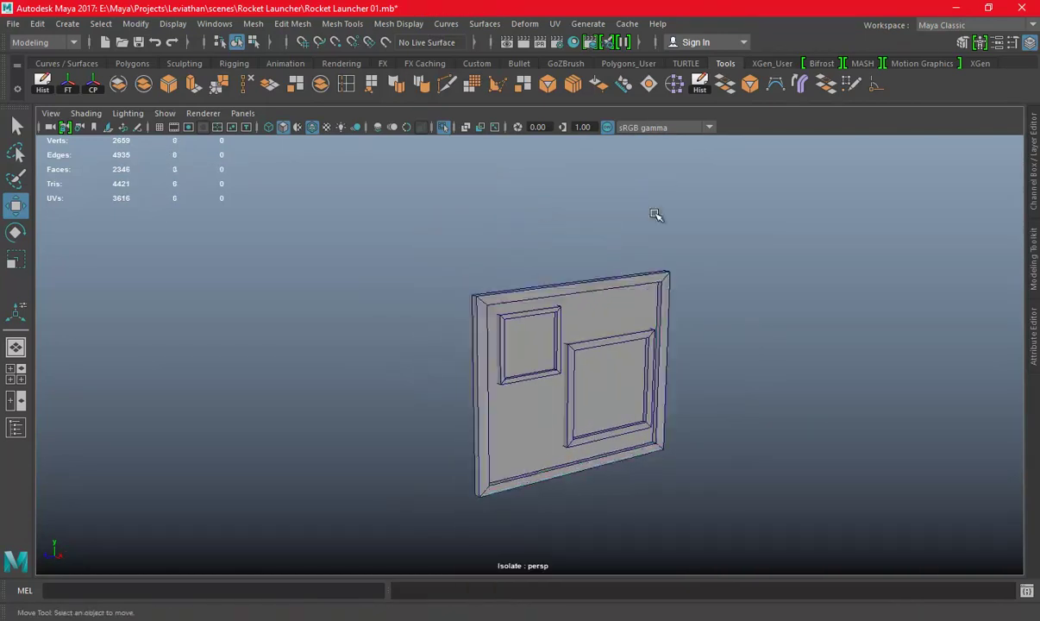
{"action": "left_click", "coordinate": [562, 321]}
{"action": "left_click_drag", "start_coordinate": [418, 348], "coordinate": [645, 250], "text": "alt"}
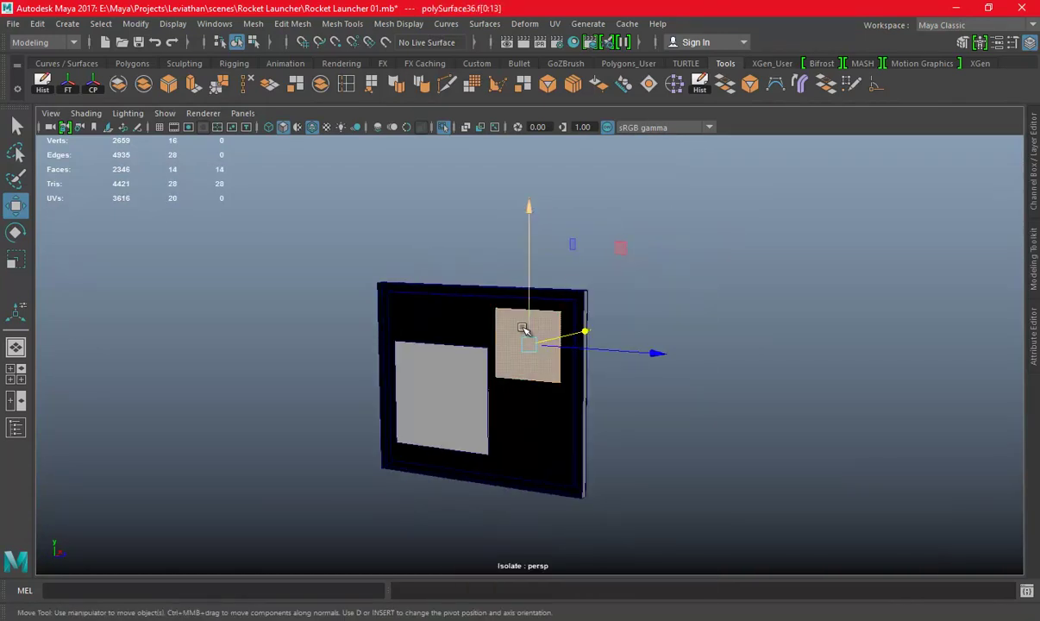
{"action": "key", "text": "Delete"}
Delete the back face hidden behind the other inset plate
{"action": "left_click_drag", "start_coordinate": [534, 325], "coordinate": [542, 367], "text": "alt"}
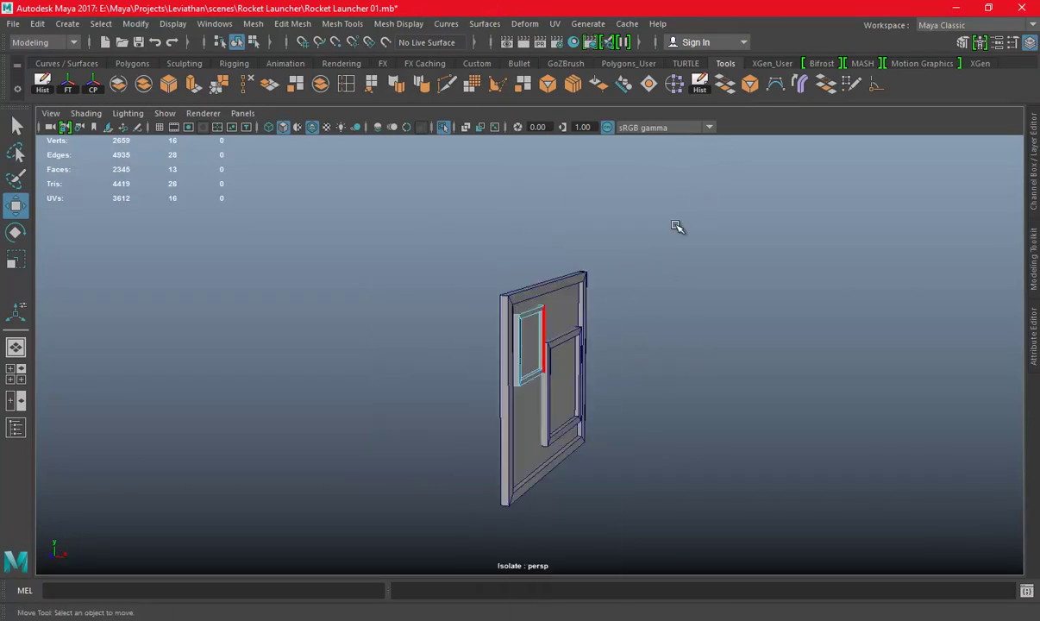
{"action": "left_click_drag", "start_coordinate": [576, 335], "coordinate": [503, 309], "text": "alt"}
{"action": "left_click", "coordinate": [510, 320]}
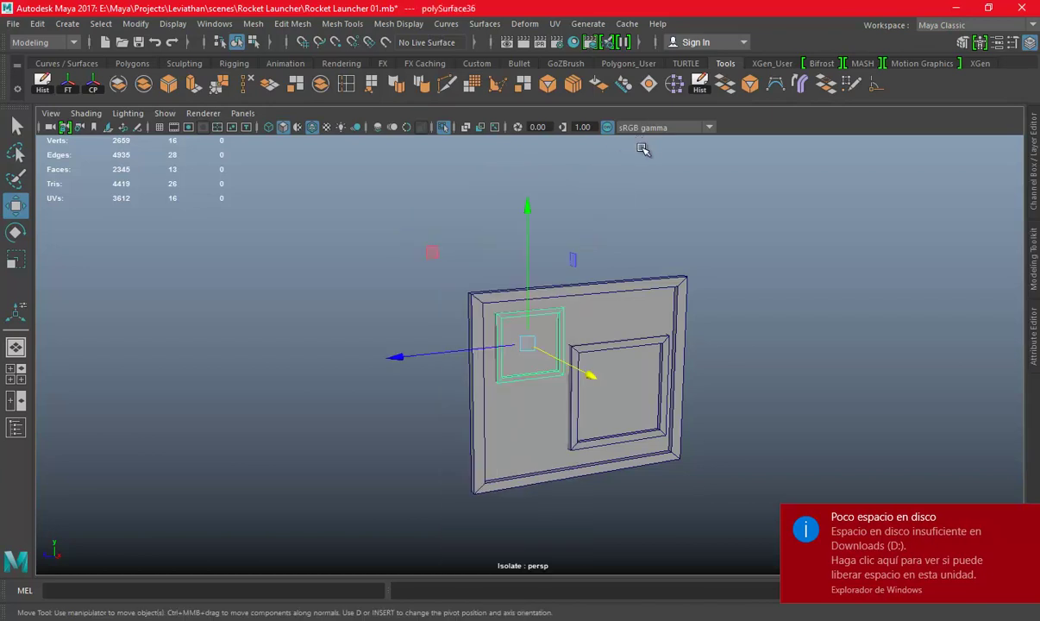
{"action": "left_click", "coordinate": [643, 151]}
{"action": "left_click", "coordinate": [607, 344]}
{"action": "left_click_drag", "start_coordinate": [516, 348], "coordinate": [727, 281], "text": "alt"}
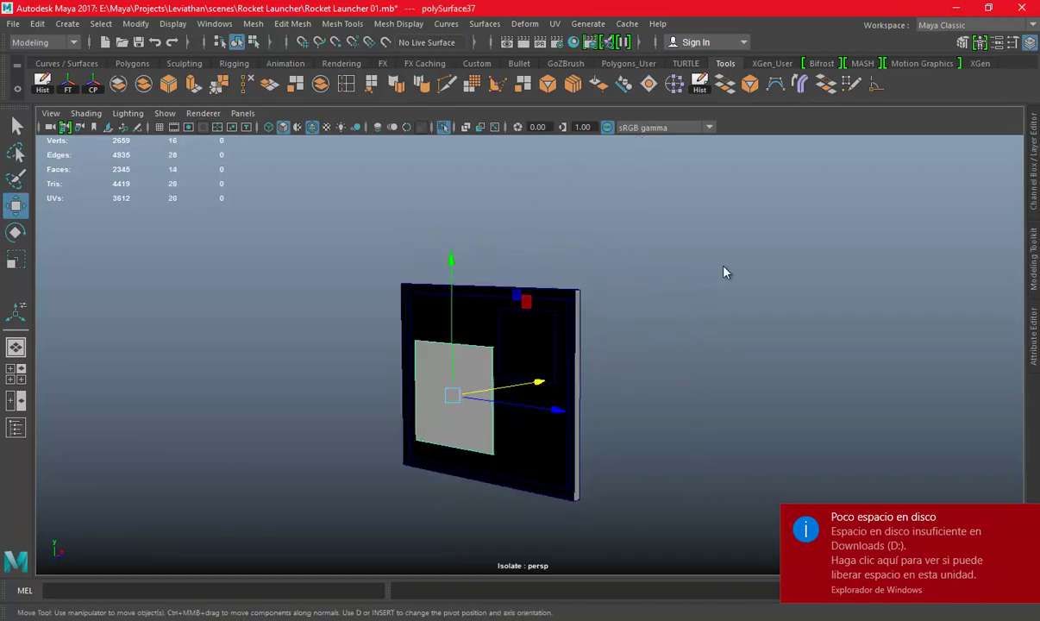
{"action": "right_click_drag", "start_coordinate": [727, 281], "coordinate": [726, 302]}
{"action": "key", "text": "Delete"}
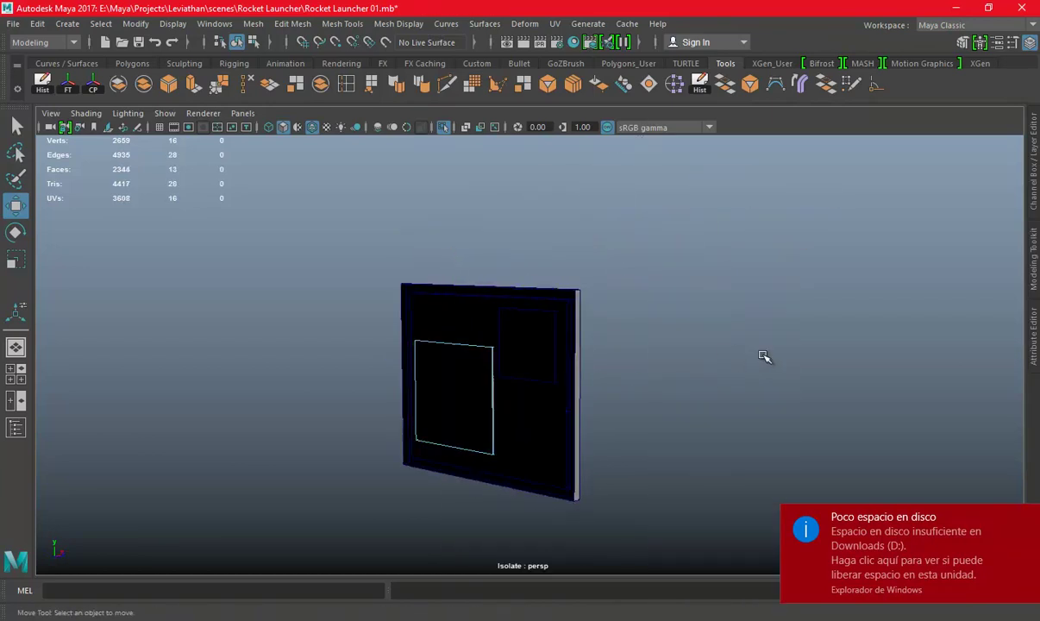
Turn Isolate Select off to show the whole model, then select the door panel
{"action": "left_click_drag", "start_coordinate": [730, 352], "coordinate": [573, 365], "text": "alt"}
{"action": "left_click", "coordinate": [590, 349]}
{"action": "left_click", "coordinate": [630, 220]}
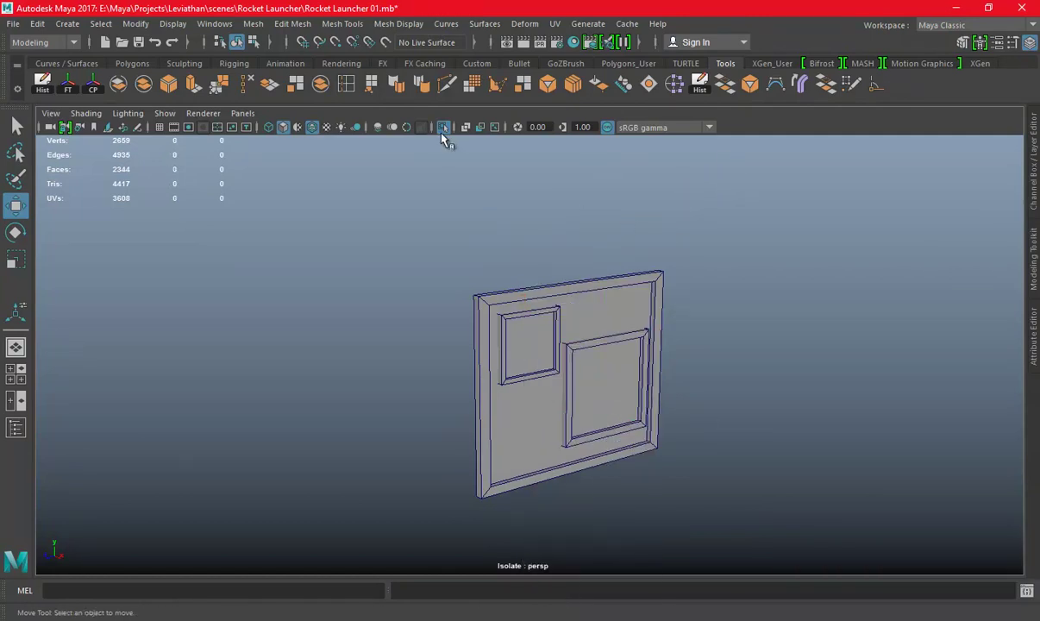
{"action": "left_click", "coordinate": [422, 127]}
{"action": "mouse_move", "coordinate": [448, 310]}
{"action": "left_mouse_down", "text": "alt"}
{"action": "mouse_move", "coordinate": [496, 324]}
{"action": "mouse_move", "coordinate": [465, 268]}
{"action": "left_mouse_up", "text": "alt"}
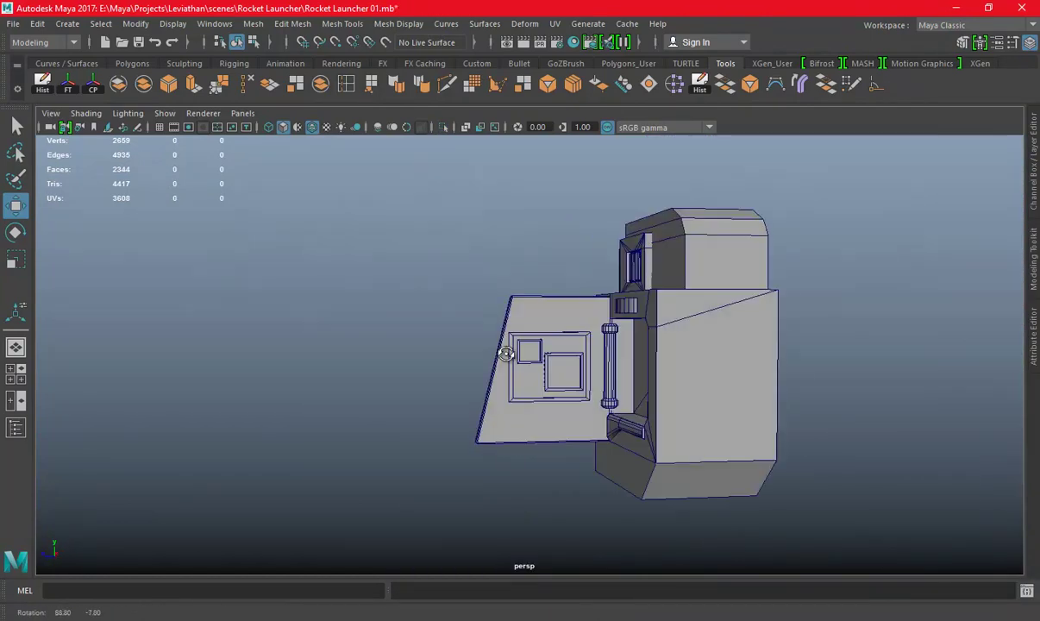
{"action": "left_click_drag", "start_coordinate": [557, 444], "coordinate": [544, 434]}
Split the door off as its own object with Mesh > Separate
{"action": "left_click", "coordinate": [253, 24]}
{"action": "left_click", "coordinate": [274, 85]}
{"action": "mouse_move", "coordinate": [604, 328]}
{"action": "left_mouse_down", "text": "alt"}
{"action": "mouse_move", "coordinate": [772, 327]}
{"action": "mouse_move", "coordinate": [655, 336]}
{"action": "left_mouse_up", "text": "alt"}
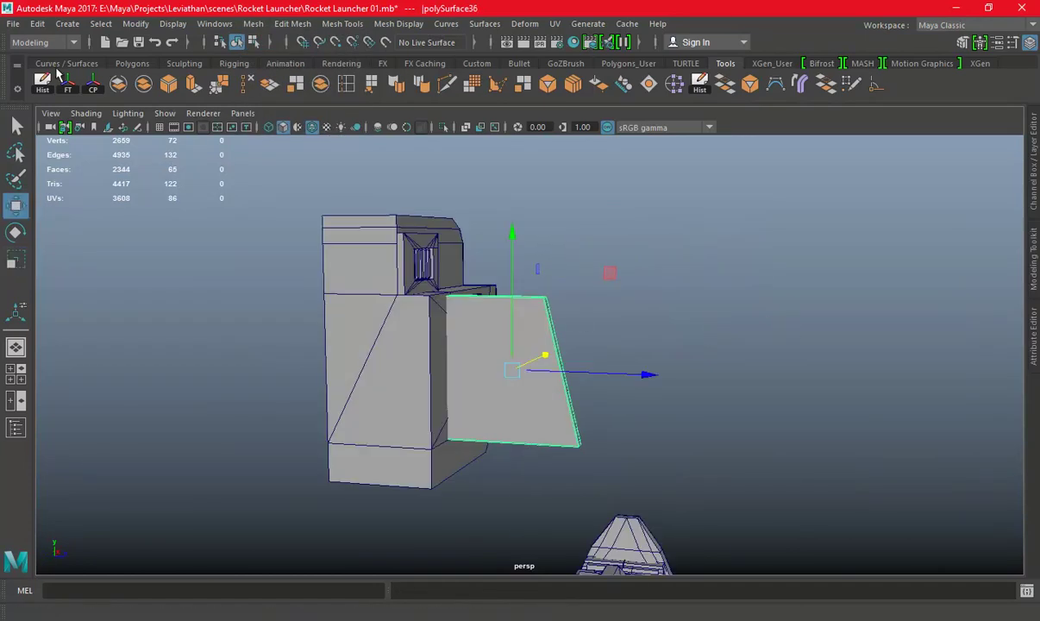
{"action": "key", "text": "f"}
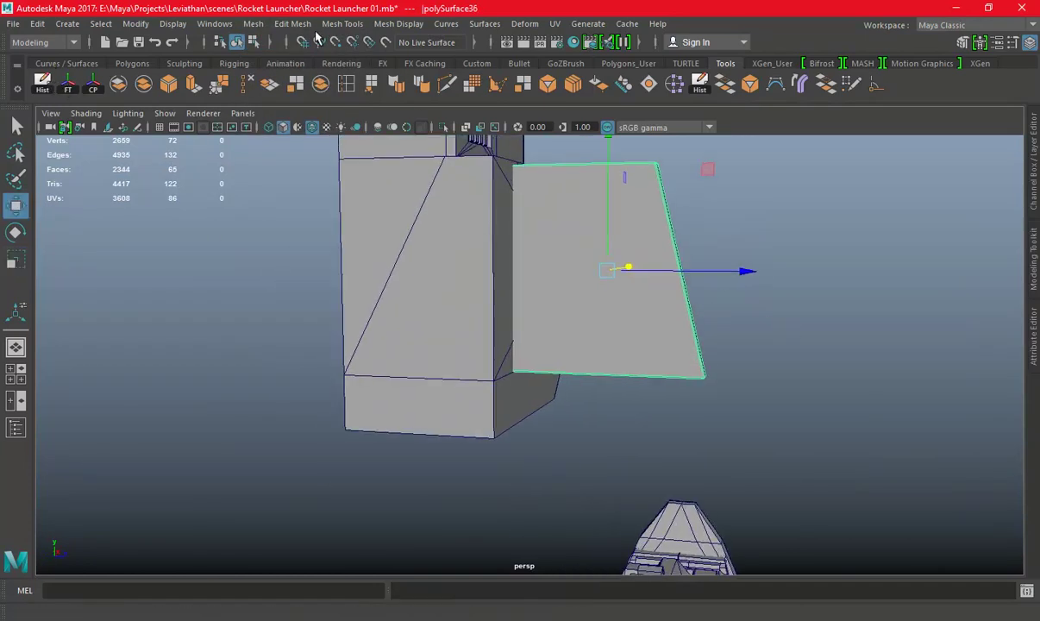
{"action": "middle_click_drag", "start_coordinate": [559, 334], "coordinate": [543, 330]}
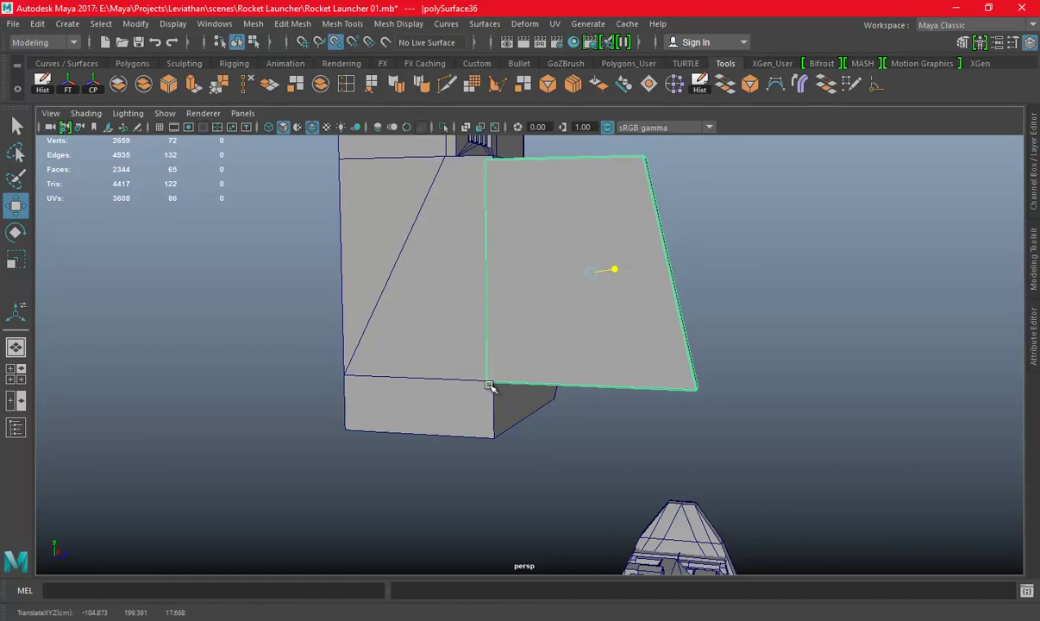
{"action": "key", "text": "ctrl+z"}
Snap the door's pivot to its bottom corner and rotate it open about 52.7° in Y
{"action": "key", "text": "d"}
{"action": "left_click", "coordinate": [492, 382]}
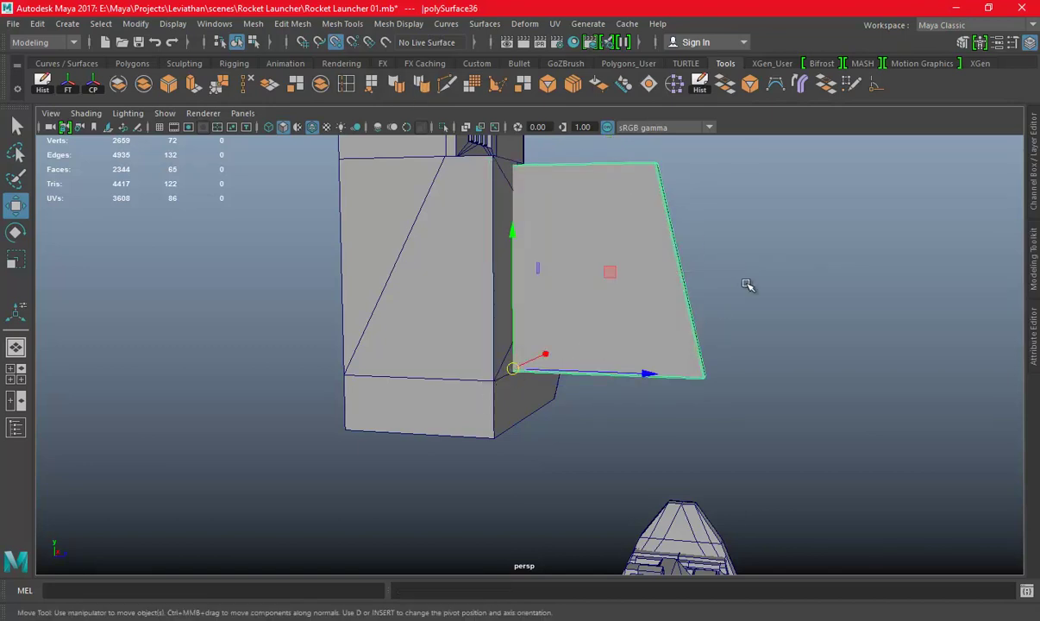
{"action": "left_click_drag", "start_coordinate": [737, 288], "coordinate": [483, 309], "text": "alt"}
{"action": "key", "text": "e"}
{"action": "mouse_move", "coordinate": [548, 457]}
{"action": "left_mouse_down"}
{"action": "mouse_move", "coordinate": [680, 452]}
{"action": "mouse_move", "coordinate": [731, 422]}
{"action": "left_mouse_up"}
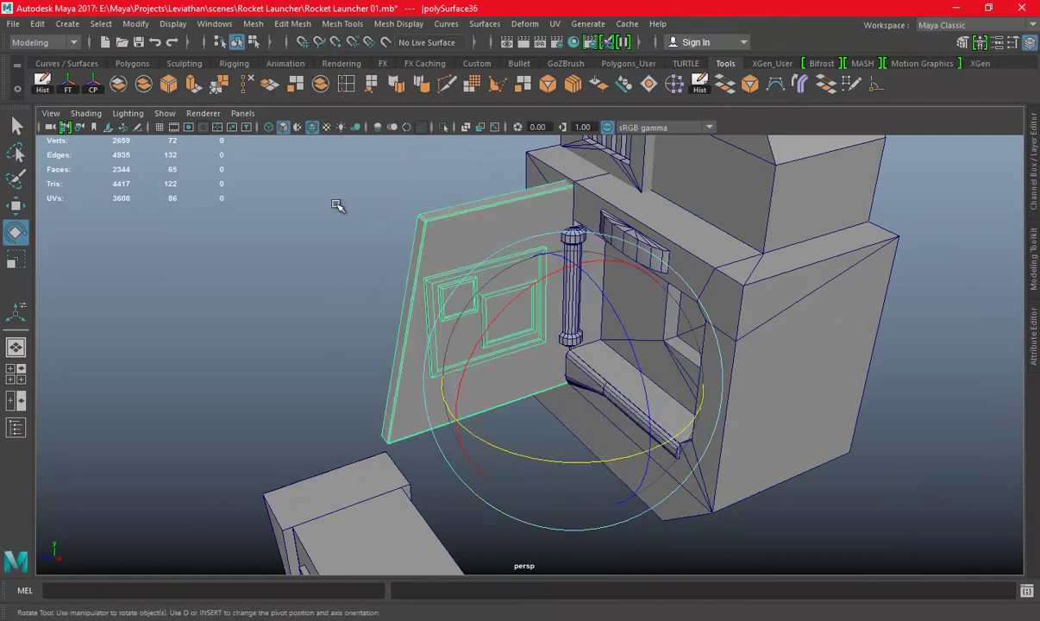
Review the opened door against the launcher and sketch, then select the whole reload housing
{"action": "left_click", "coordinate": [337, 204]}
{"action": "scroll", "coordinate": [336, 204], "scroll_direction": "down", "scroll_amount": 3}
{"action": "left_click_drag", "start_coordinate": [337, 205], "coordinate": [782, 346], "text": "alt"}
{"action": "scroll", "coordinate": [782, 346], "scroll_direction": "down", "scroll_amount": 5}
{"action": "scroll", "coordinate": [650, 291], "scroll_direction": "up", "scroll_amount": 3}
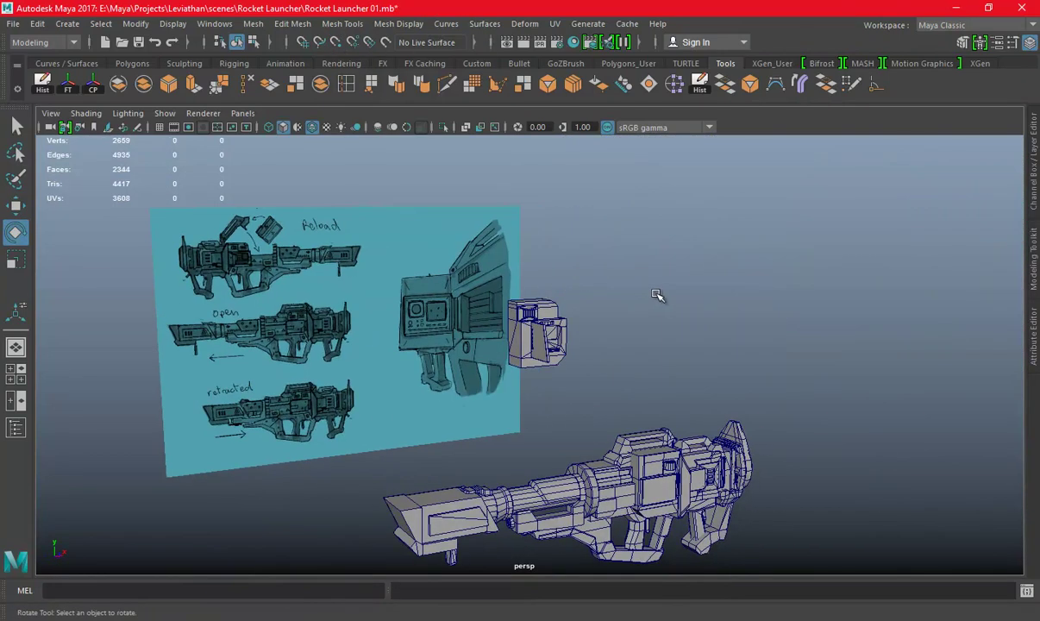
{"action": "middle_click_drag", "start_coordinate": [650, 292], "coordinate": [646, 277], "text": "alt"}
{"action": "mouse_move", "coordinate": [614, 298]}
{"action": "left_mouse_down", "text": "alt"}
{"action": "mouse_move", "coordinate": [667, 291]}
{"action": "mouse_move", "coordinate": [485, 296]}
{"action": "mouse_move", "coordinate": [680, 298]}
{"action": "left_mouse_up", "text": "alt"}
{"action": "right_click_drag", "start_coordinate": [680, 297], "coordinate": [674, 338], "text": "alt"}
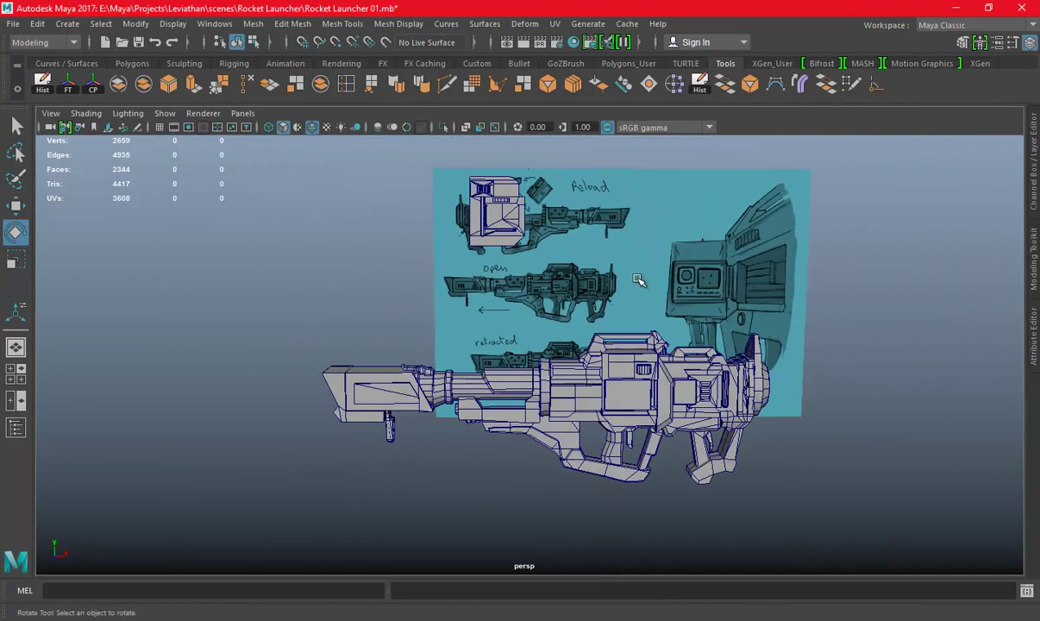
{"action": "mouse_move", "coordinate": [674, 339]}
{"action": "left_mouse_down", "text": "alt"}
{"action": "mouse_move", "coordinate": [621, 295]}
{"action": "mouse_move", "coordinate": [657, 348]}
{"action": "mouse_move", "coordinate": [662, 336]}
{"action": "mouse_move", "coordinate": [630, 285]}
{"action": "left_mouse_up", "text": "alt"}
{"action": "middle_click_drag", "start_coordinate": [630, 285], "coordinate": [607, 247], "text": "alt"}
{"action": "mouse_move", "coordinate": [607, 247]}
{"action": "left_mouse_down", "text": "alt"}
{"action": "mouse_move", "coordinate": [668, 284]}
{"action": "mouse_move", "coordinate": [868, 310]}
{"action": "mouse_move", "coordinate": [476, 289]}
{"action": "mouse_move", "coordinate": [458, 303]}
{"action": "mouse_move", "coordinate": [790, 350]}
{"action": "left_mouse_up", "text": "alt"}
{"action": "left_click_drag", "start_coordinate": [510, 199], "coordinate": [472, 238], "text": "alt"}
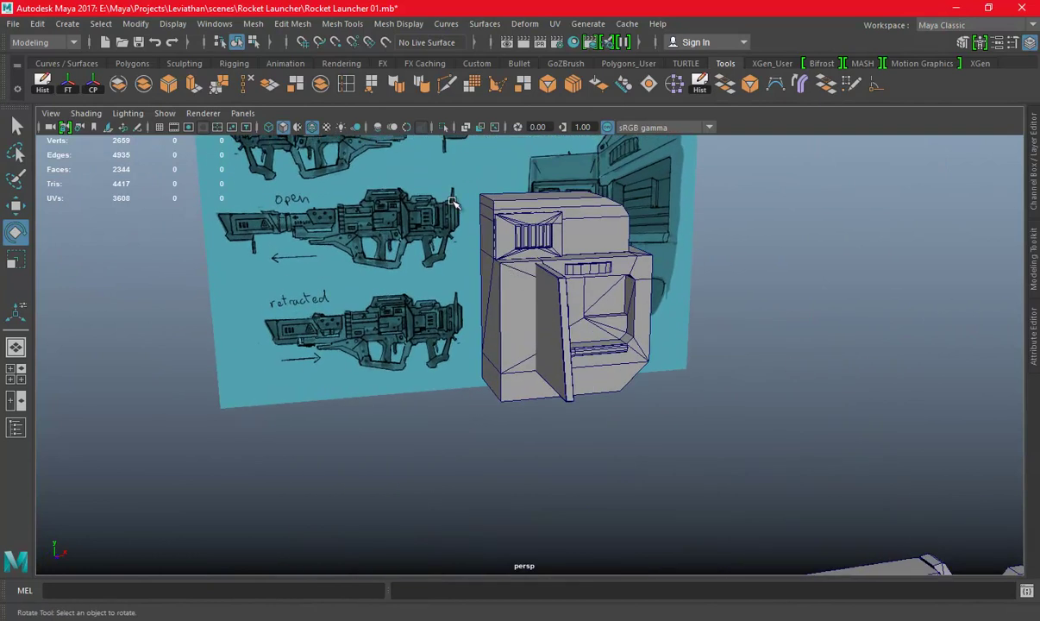
{"action": "left_click_drag", "start_coordinate": [756, 431], "coordinate": [756, 431]}
{"action": "left_click_drag", "start_coordinate": [396, 293], "coordinate": [498, 287], "text": "alt"}
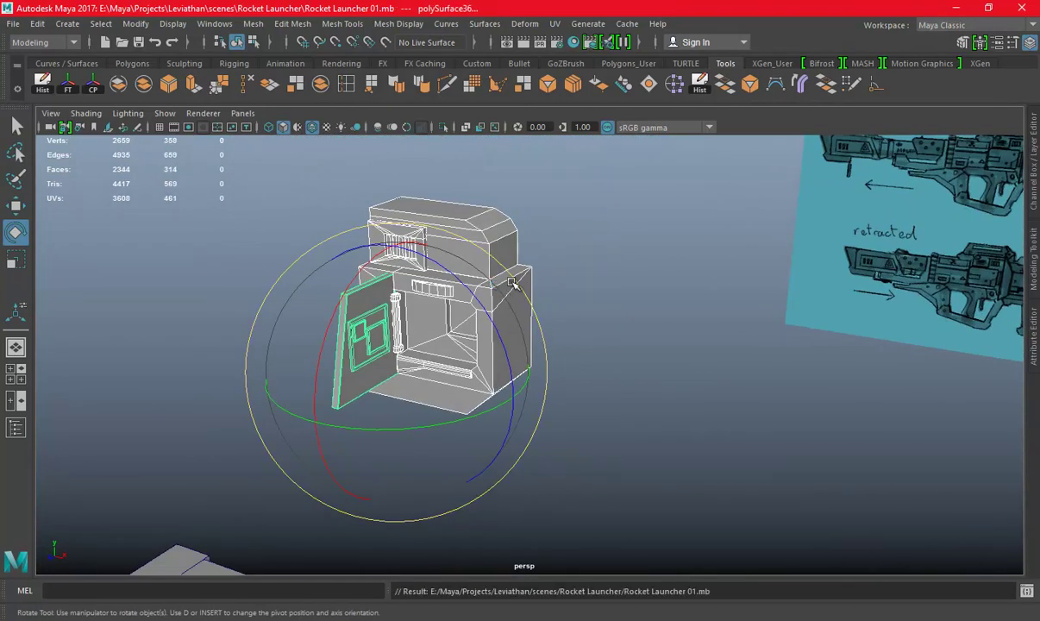
Group the reload housing pieces with Ctrl+G and rotate the group -165° in Y
{"action": "left_click", "coordinate": [45, 84]}
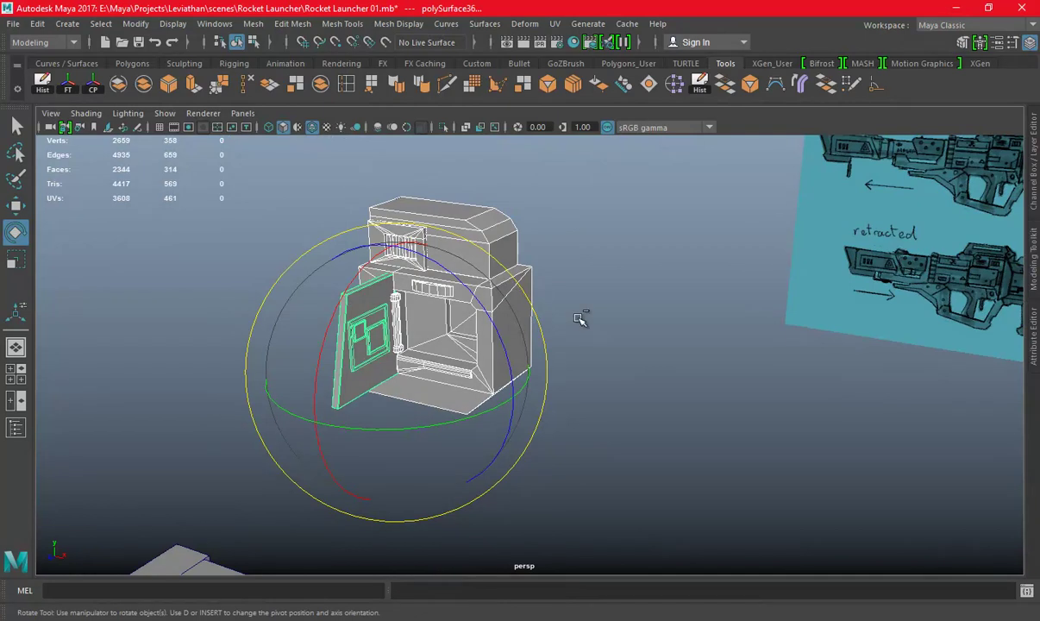
{"action": "key", "text": "ctrl+g"}
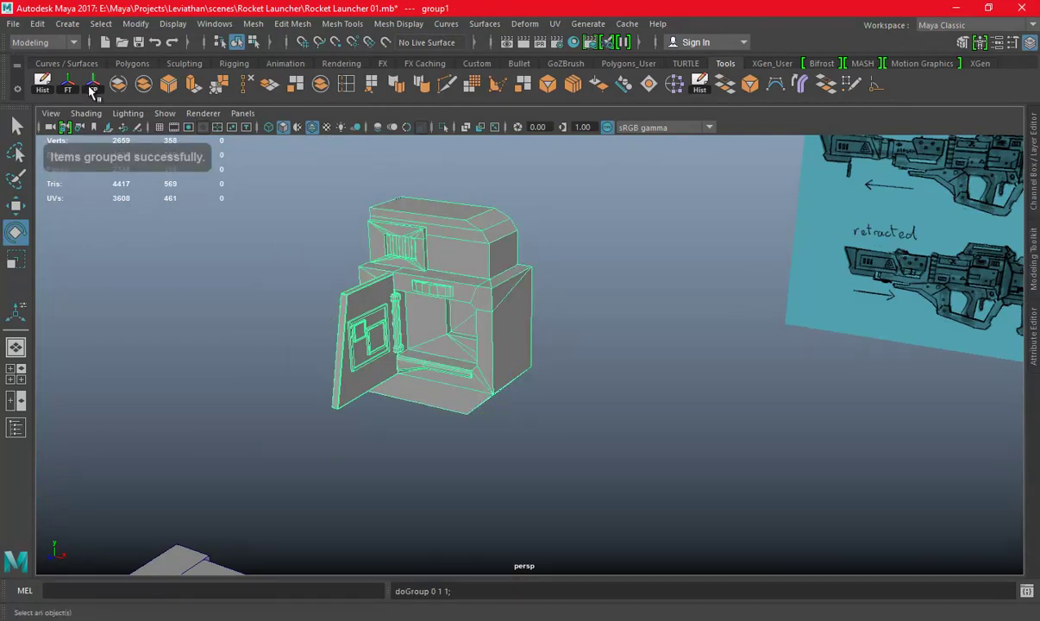
{"action": "left_click", "coordinate": [92, 89]}
{"action": "key", "text": "space"}
{"action": "key", "text": "space"}
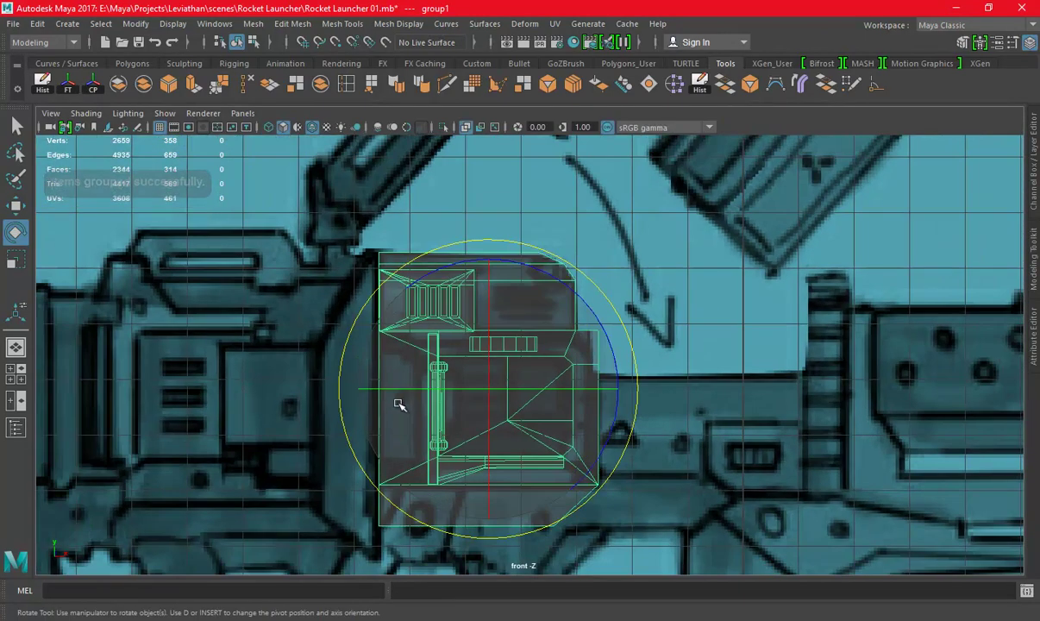
{"action": "key", "text": "f"}
{"action": "left_click_drag", "start_coordinate": [545, 384], "coordinate": [371, 385]}
{"action": "key", "text": "space"}
{"action": "key", "text": "space"}
Move the group down into the rocket launcher body
{"action": "mouse_move", "coordinate": [793, 320]}
{"action": "left_mouse_down", "text": "alt"}
{"action": "mouse_move", "coordinate": [573, 340]}
{"action": "mouse_move", "coordinate": [825, 392]}
{"action": "left_mouse_up", "text": "alt"}
{"action": "key", "text": "w"}
{"action": "mouse_move", "coordinate": [633, 199]}
{"action": "left_mouse_down"}
{"action": "mouse_move", "coordinate": [637, 417]}
{"action": "mouse_move", "coordinate": [738, 441]}
{"action": "mouse_move", "coordinate": [622, 401]}
{"action": "mouse_move", "coordinate": [492, 392]}
{"action": "left_mouse_up"}
{"action": "key", "text": "f"}
{"action": "mouse_move", "coordinate": [755, 372]}
{"action": "left_mouse_down", "text": "alt"}
{"action": "mouse_move", "coordinate": [603, 318]}
{"action": "mouse_move", "coordinate": [608, 278]}
{"action": "left_mouse_up", "text": "alt"}
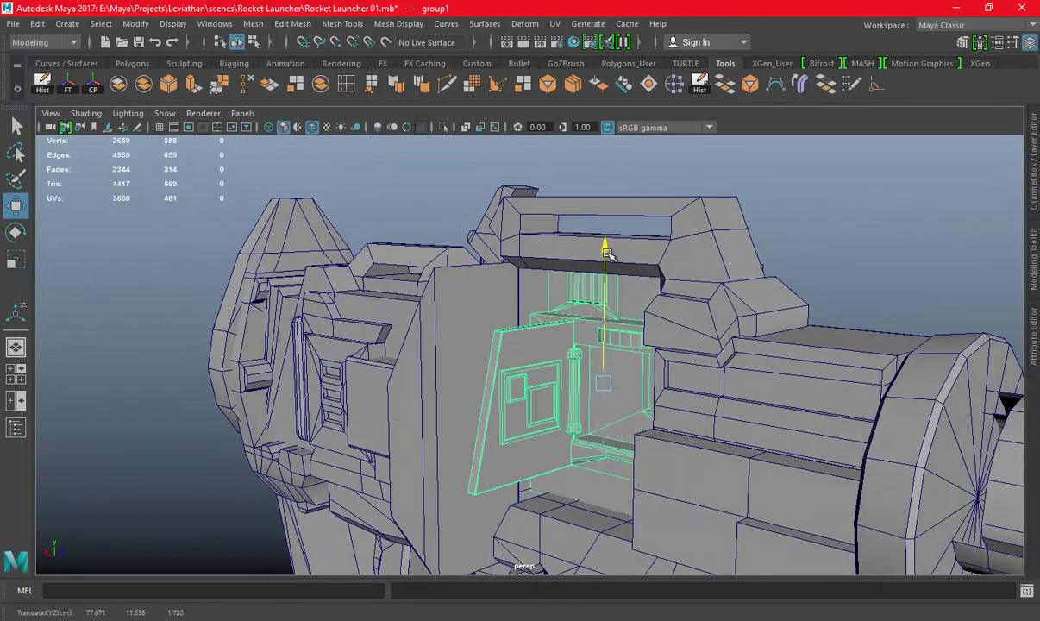
{"action": "mouse_move", "coordinate": [523, 369]}
{"action": "left_mouse_down", "text": "alt"}
{"action": "mouse_move", "coordinate": [535, 354]}
{"action": "mouse_move", "coordinate": [933, 329]}
{"action": "mouse_move", "coordinate": [963, 355]}
{"action": "mouse_move", "coordinate": [674, 366]}
{"action": "left_mouse_up", "text": "alt"}
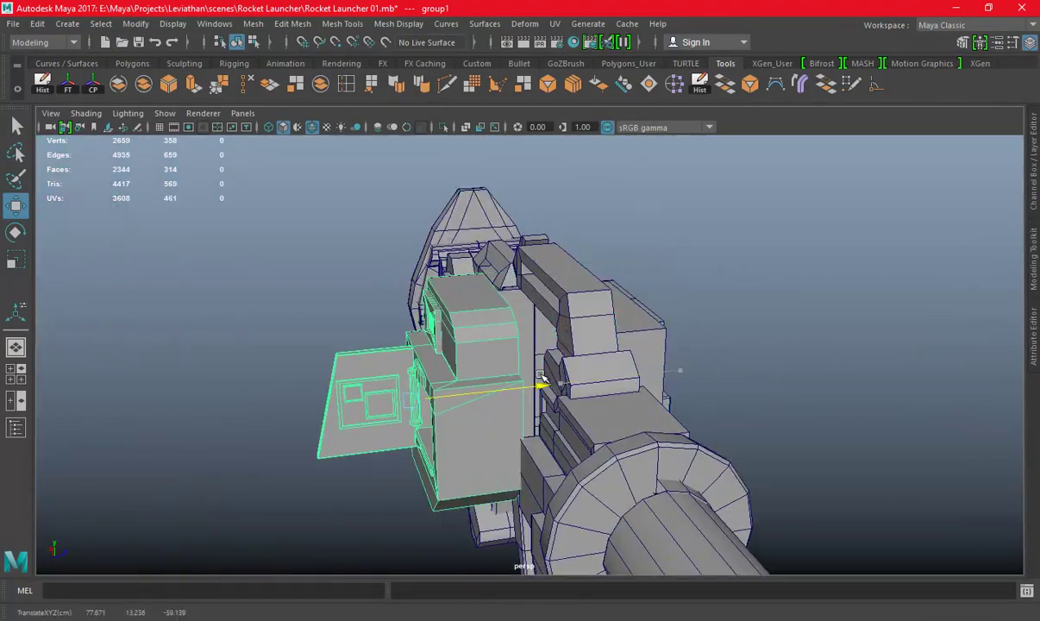
{"action": "mouse_move", "coordinate": [565, 373]}
{"action": "left_mouse_down", "text": "alt"}
{"action": "mouse_move", "coordinate": [681, 309]}
{"action": "mouse_move", "coordinate": [595, 323]}
{"action": "mouse_move", "coordinate": [527, 309]}
{"action": "mouse_move", "coordinate": [483, 348]}
{"action": "left_mouse_up", "text": "alt"}
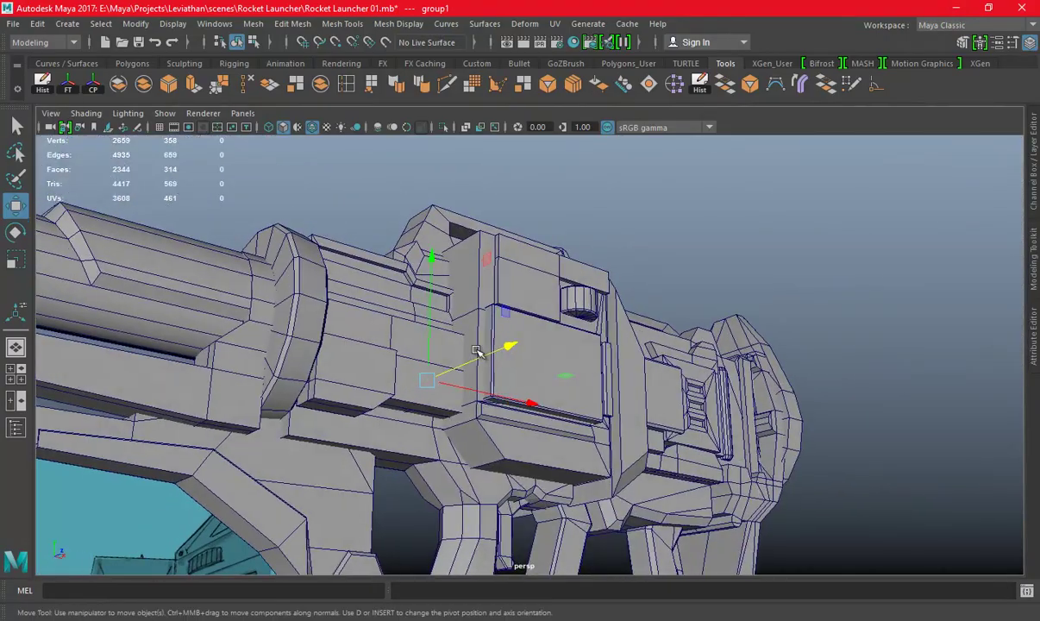
Fine-tune the group in the front view to about 78.05, 0.759, -48.788, matching the sketch
{"action": "key", "text": "space"}
{"action": "key", "text": "space"}
{"action": "key", "text": "f"}
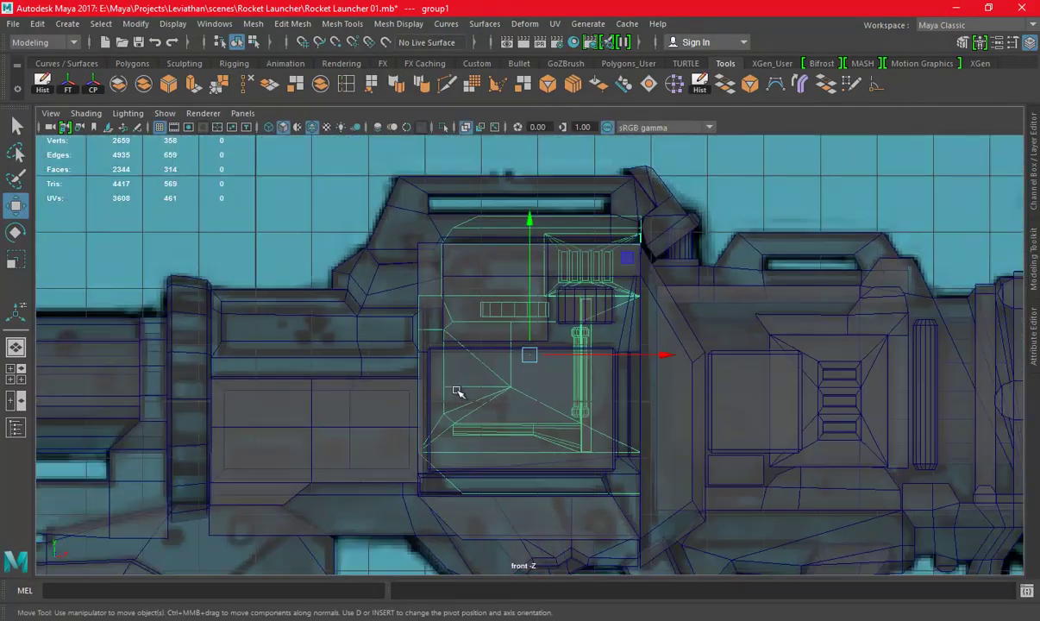
{"action": "scroll", "coordinate": [524, 326], "scroll_direction": "up", "scroll_amount": 1}
{"action": "mouse_move", "coordinate": [533, 267]}
{"action": "left_mouse_down"}
{"action": "mouse_move", "coordinate": [542, 322]}
{"action": "mouse_move", "coordinate": [536, 315]}
{"action": "left_mouse_up"}
{"action": "left_click_drag", "start_coordinate": [536, 319], "coordinate": [532, 319]}
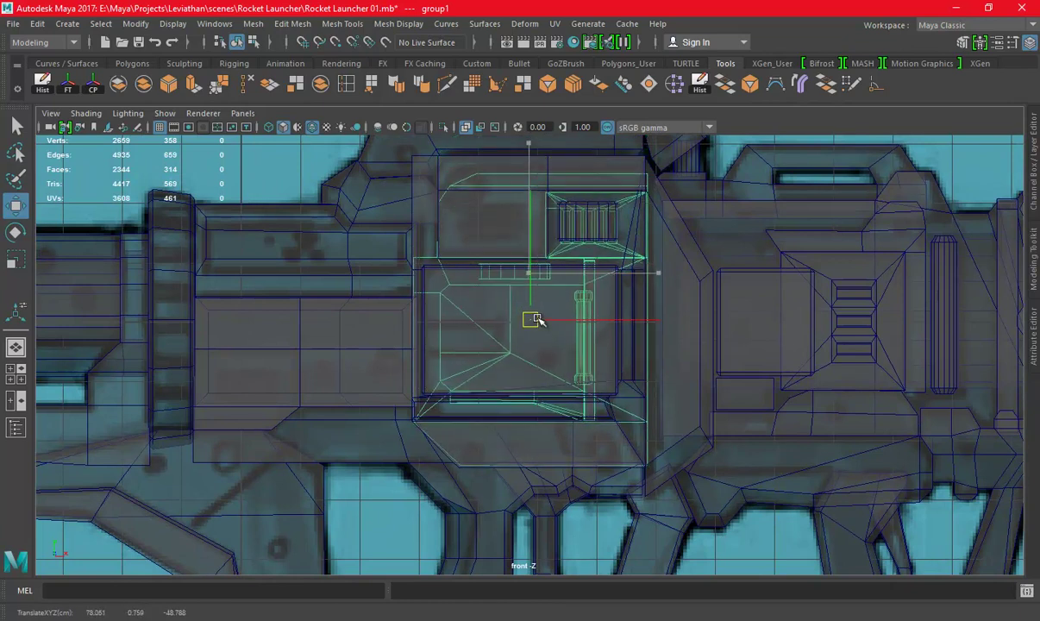
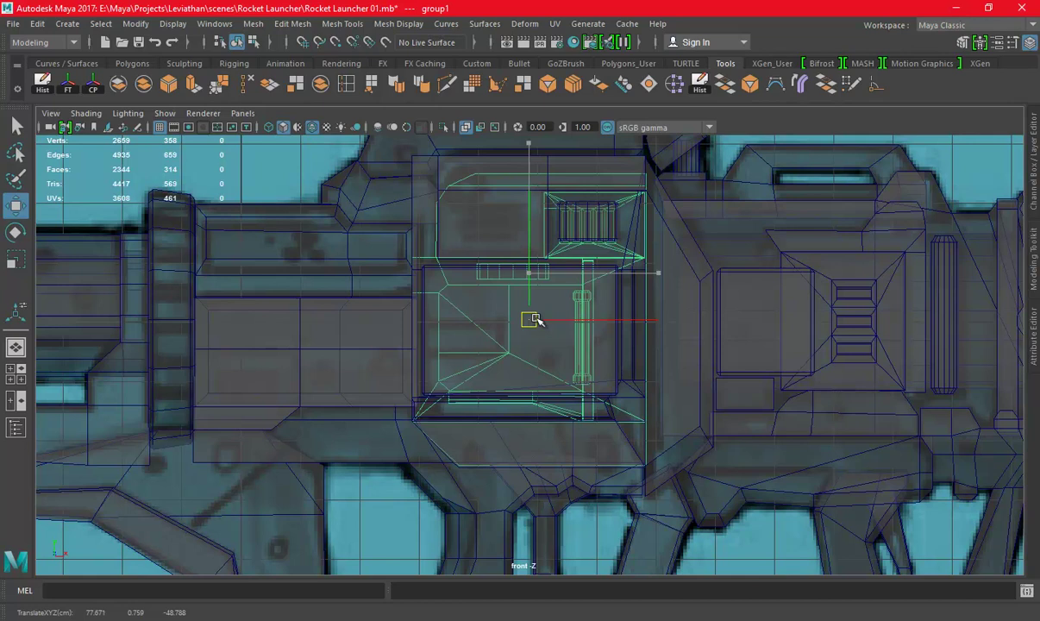
Nudge the front plate group slightly down with the Move tool in the front view
{"action": "left_click_drag", "start_coordinate": [535, 220], "coordinate": [541, 222]}
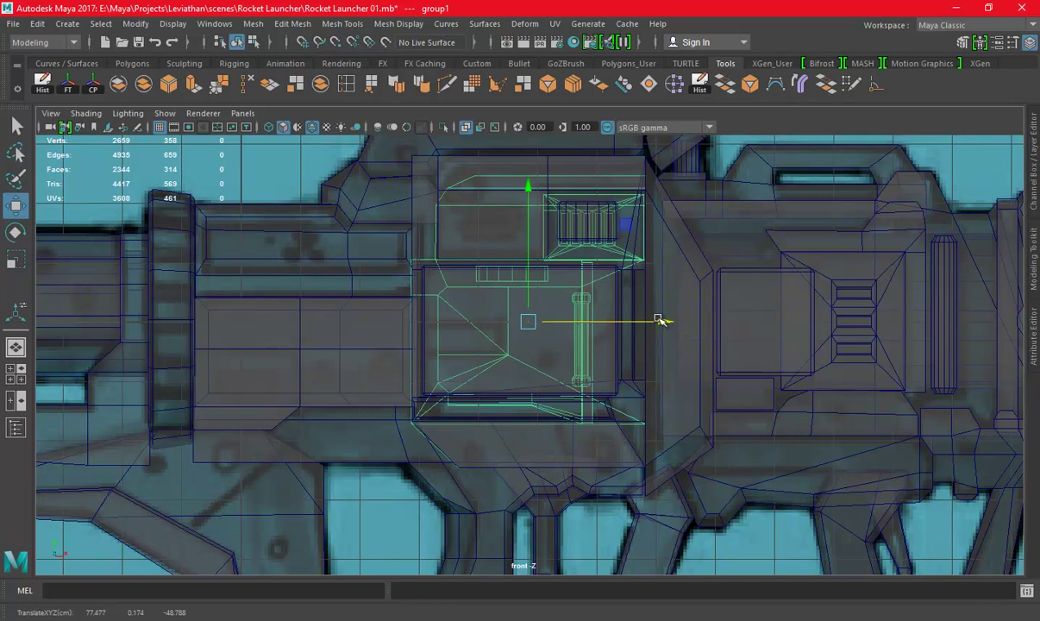
{"action": "scroll", "coordinate": [566, 308], "scroll_direction": "down", "scroll_amount": 1}
{"action": "right_click", "coordinate": [794, 129]}
{"action": "right_click", "coordinate": [780, 162]}
{"action": "mouse_move", "coordinate": [780, 162]}
{"action": "right_mouse_down", "text": "alt"}
{"action": "mouse_move", "coordinate": [772, 212]}
{"action": "mouse_move", "coordinate": [754, 225]}
{"action": "right_mouse_up", "text": "alt"}
Zoom the front view out to compare the launcher against the reference sketches
{"action": "right_click", "coordinate": [772, 167]}
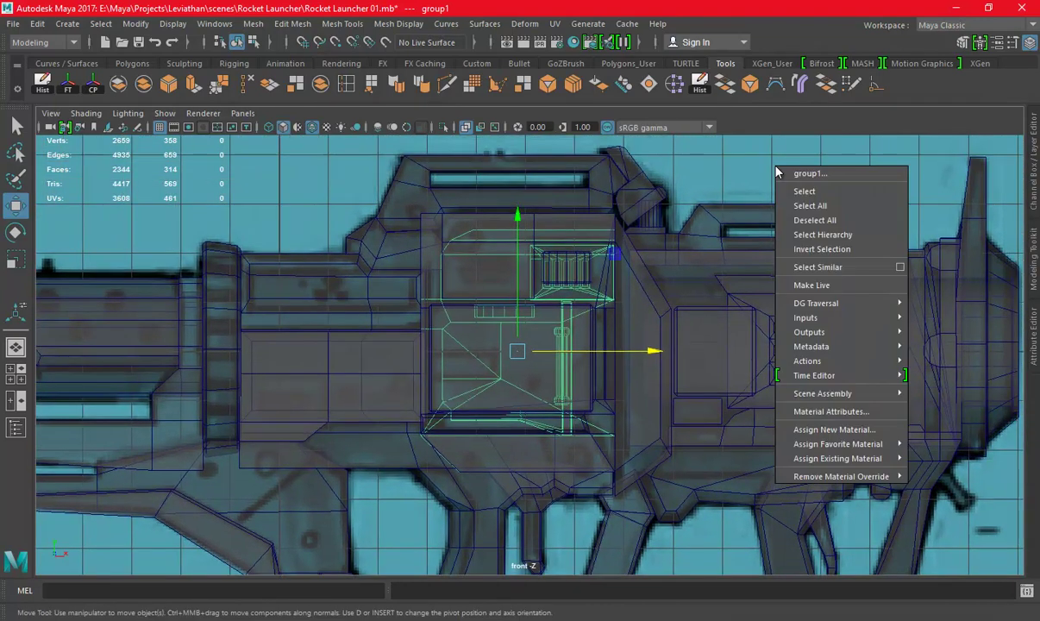
{"action": "right_click_drag", "start_coordinate": [772, 167], "coordinate": [711, 176], "text": "alt"}
{"action": "right_click_drag", "start_coordinate": [722, 232], "coordinate": [750, 341], "text": "alt"}
{"action": "right_click", "coordinate": [690, 205]}
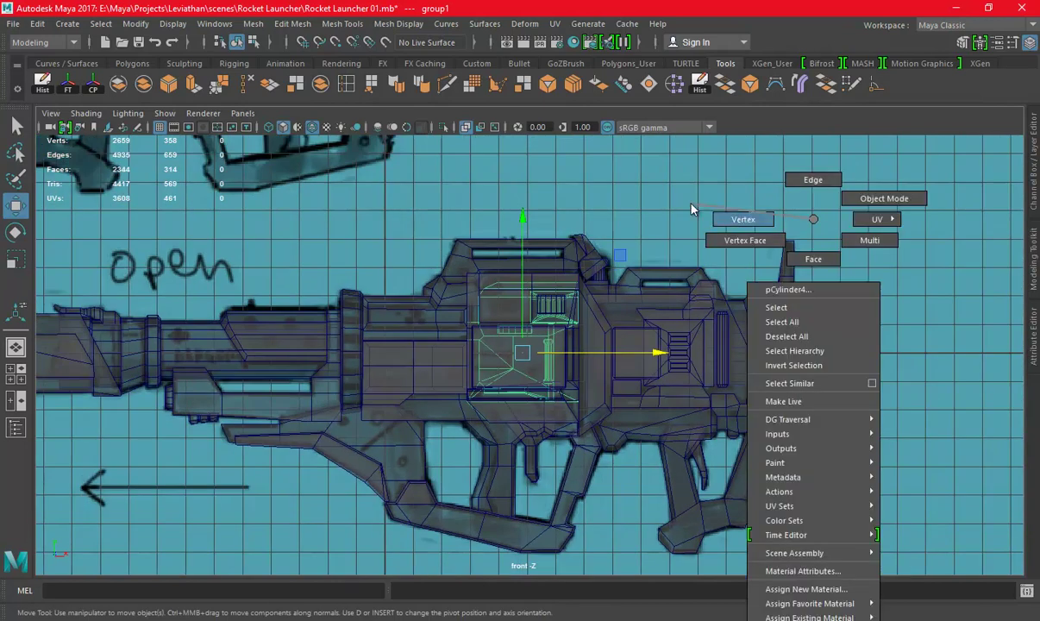
{"action": "right_click_drag", "start_coordinate": [689, 204], "coordinate": [804, 477], "text": "alt"}
{"action": "right_click_drag", "start_coordinate": [735, 437], "coordinate": [697, 489], "text": "alt"}
{"action": "right_click", "coordinate": [816, 498]}
{"action": "right_click_drag", "start_coordinate": [805, 404], "coordinate": [569, 362], "text": "alt"}
{"action": "right_click", "coordinate": [221, 302]}
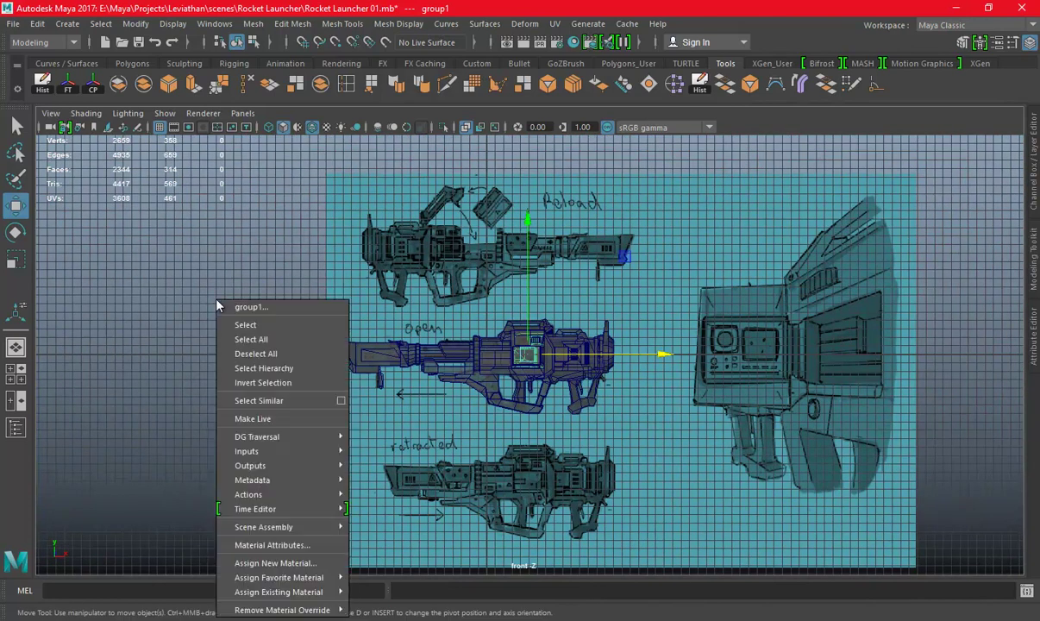
{"action": "right_click_drag", "start_coordinate": [483, 327], "coordinate": [459, 342], "text": "alt"}
{"action": "scroll", "coordinate": [460, 343], "scroll_direction": "up", "scroll_amount": 5}
Select the front panel blocks and inspect the assembly from several perspective angles
{"action": "left_click", "coordinate": [465, 368]}
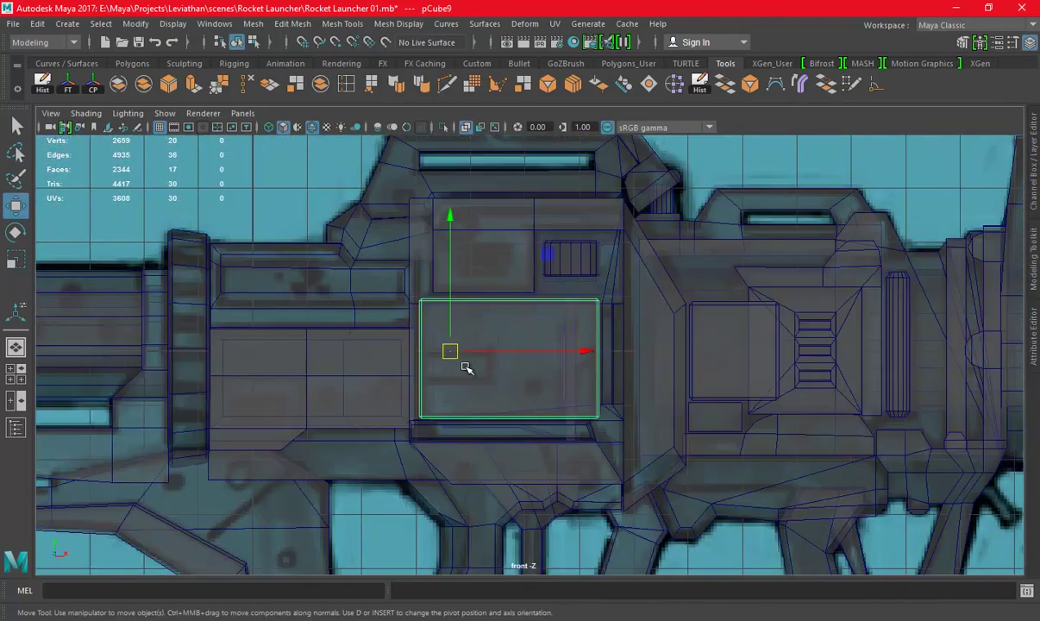
{"action": "key", "text": "space"}
{"action": "key", "text": "space"}
{"action": "right_click_drag", "start_coordinate": [584, 353], "coordinate": [490, 399], "text": "alt"}
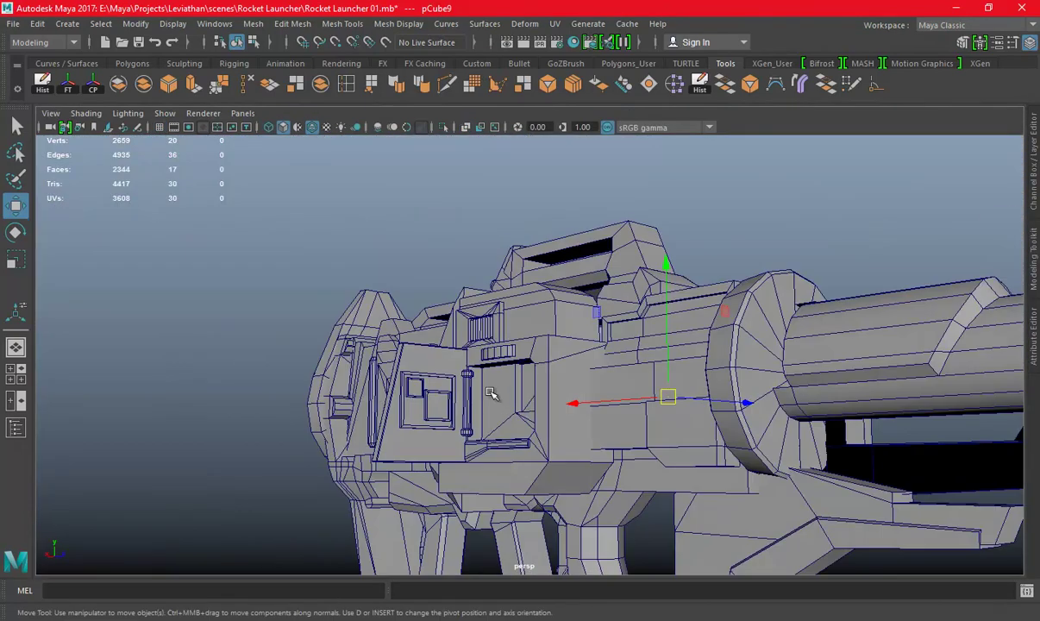
{"action": "left_click", "coordinate": [554, 345]}
{"action": "left_click_drag", "start_coordinate": [554, 346], "coordinate": [719, 392], "text": "alt"}
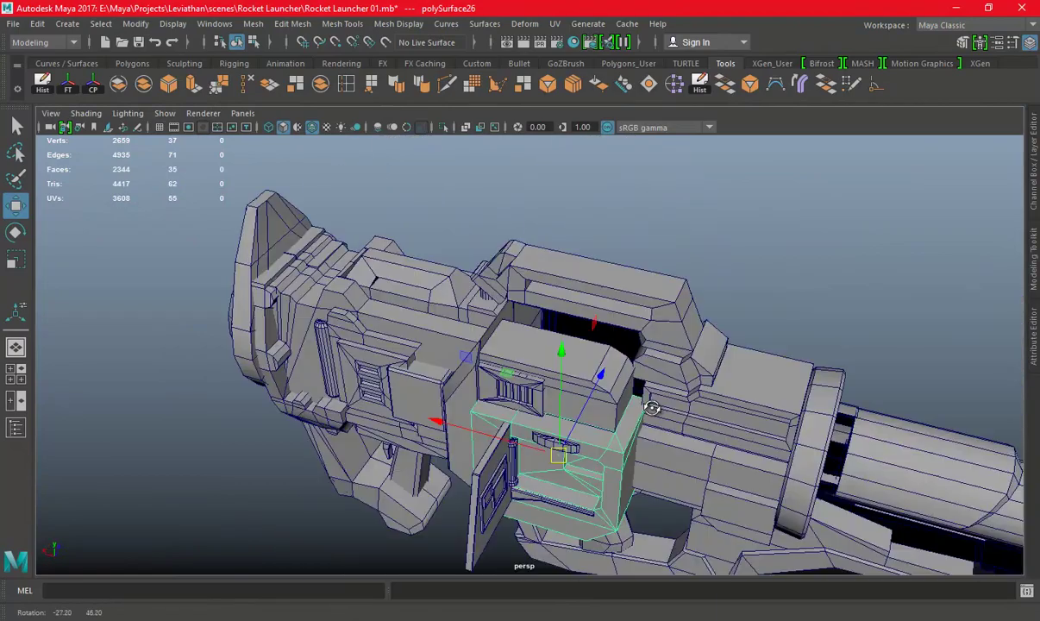
{"action": "mouse_move", "coordinate": [687, 352]}
{"action": "left_mouse_down", "text": "alt"}
{"action": "mouse_move", "coordinate": [580, 412]}
{"action": "mouse_move", "coordinate": [674, 331]}
{"action": "mouse_move", "coordinate": [494, 365]}
{"action": "mouse_move", "coordinate": [441, 388]}
{"action": "mouse_move", "coordinate": [488, 414]}
{"action": "left_mouse_up", "text": "alt"}
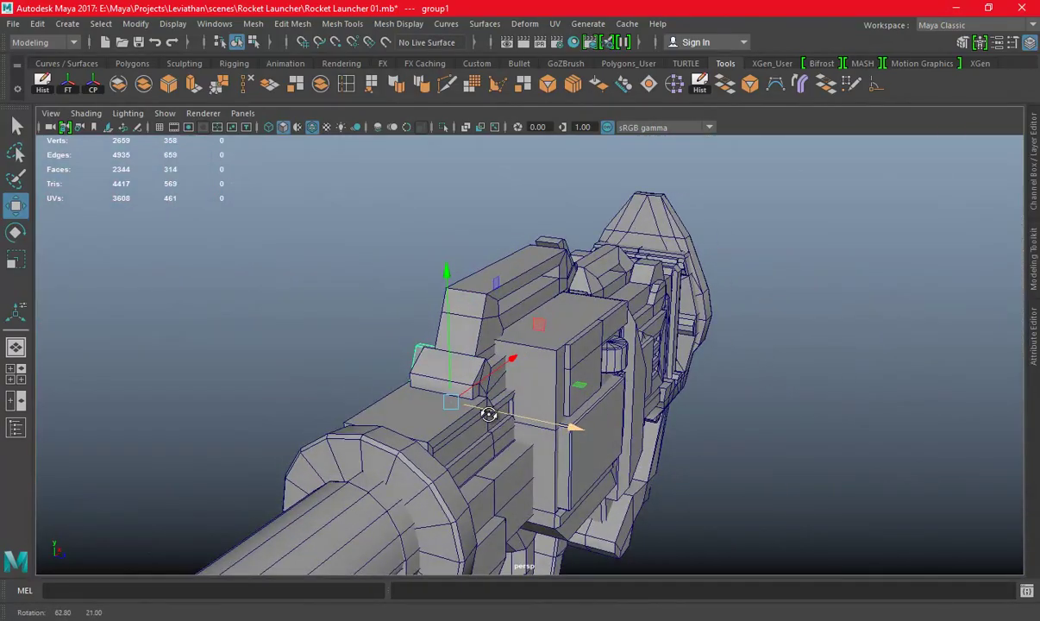
{"action": "mouse_move", "coordinate": [594, 420]}
{"action": "left_mouse_down", "text": "alt"}
{"action": "mouse_move", "coordinate": [597, 378]}
{"action": "mouse_move", "coordinate": [715, 359]}
{"action": "mouse_move", "coordinate": [674, 343]}
{"action": "mouse_move", "coordinate": [569, 379]}
{"action": "left_mouse_up", "text": "alt"}
Move the front plate assembly back into the launcher body in the top view, then recheck in perspective
{"action": "key", "text": "space"}
{"action": "key", "text": "space"}
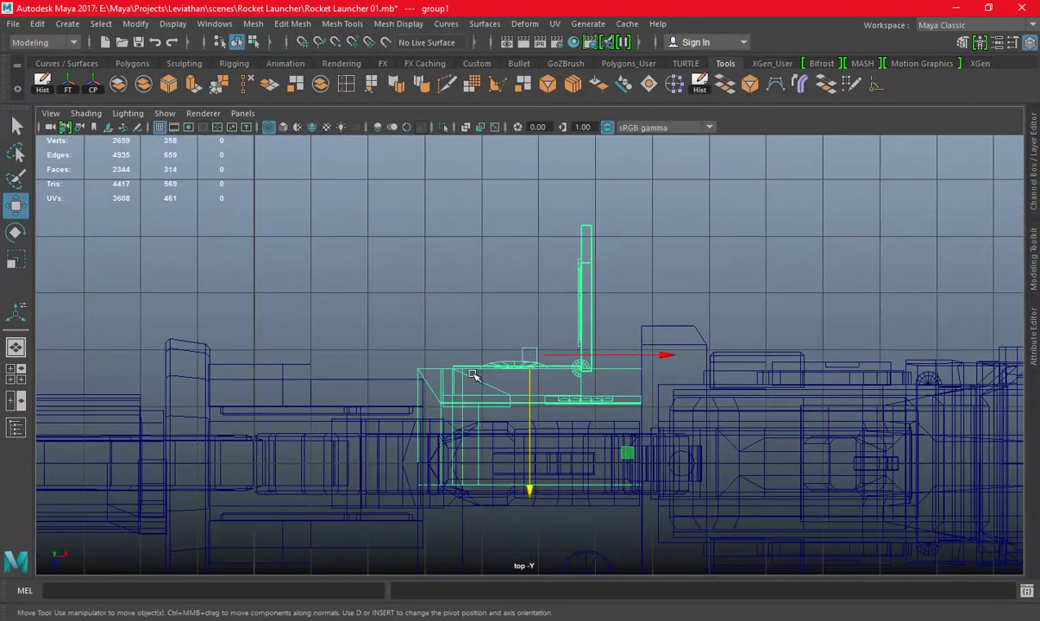
{"action": "middle_click_drag", "start_coordinate": [472, 375], "coordinate": [380, 191], "text": "alt"}
{"action": "left_click_drag", "start_coordinate": [436, 309], "coordinate": [442, 239]}
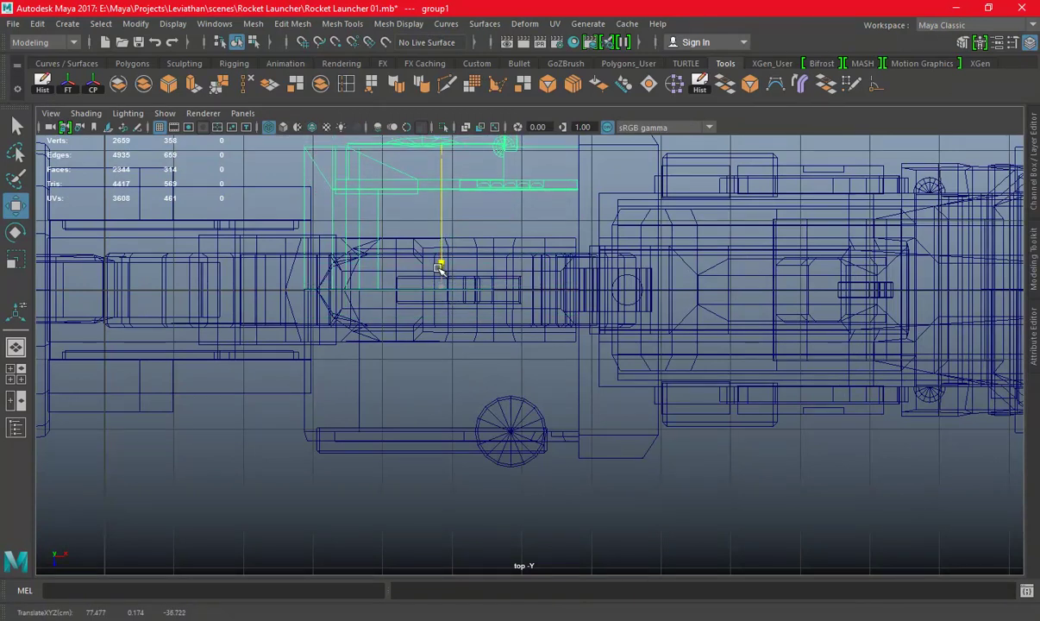
{"action": "key", "text": "space"}
{"action": "key", "text": "space"}
{"action": "left_click_drag", "start_coordinate": [662, 297], "coordinate": [715, 375], "text": "alt"}
{"action": "scroll", "coordinate": [714, 375], "scroll_direction": "up", "scroll_amount": 2}
Dismiss the antivirus pop-up and orbit to a front three-quarter view of the launcher
{"action": "left_click", "coordinate": [1026, 531]}
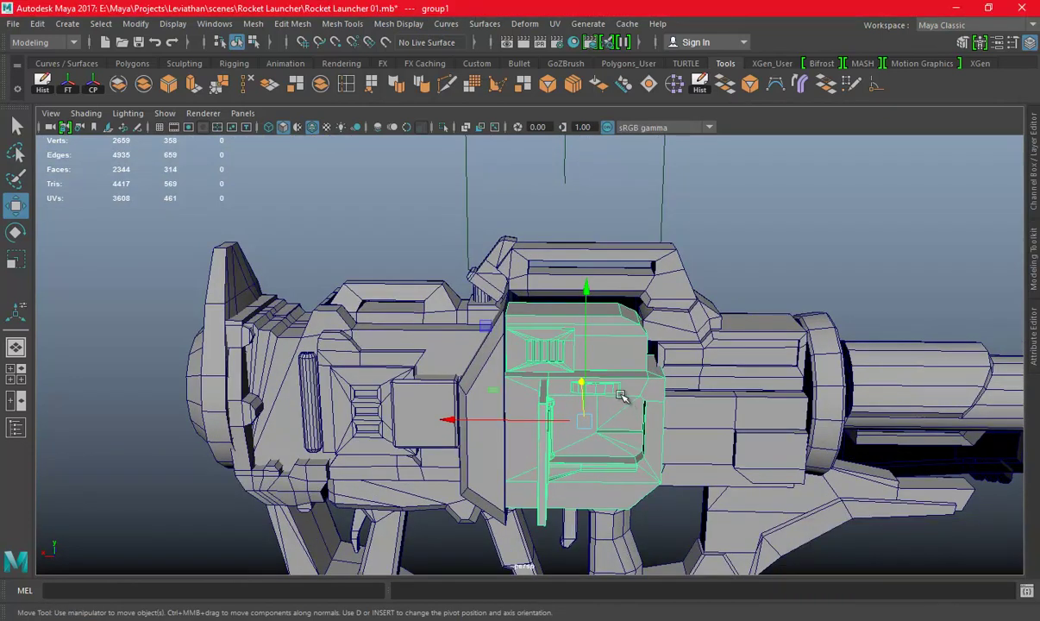
{"action": "mouse_move", "coordinate": [512, 388]}
{"action": "left_mouse_down", "text": "alt"}
{"action": "mouse_move", "coordinate": [664, 377]}
{"action": "mouse_move", "coordinate": [591, 399]}
{"action": "mouse_move", "coordinate": [628, 377]}
{"action": "mouse_move", "coordinate": [568, 412]}
{"action": "mouse_move", "coordinate": [605, 399]}
{"action": "mouse_move", "coordinate": [591, 411]}
{"action": "mouse_move", "coordinate": [692, 362]}
{"action": "mouse_move", "coordinate": [566, 373]}
{"action": "mouse_move", "coordinate": [708, 349]}
{"action": "mouse_move", "coordinate": [674, 359]}
{"action": "mouse_move", "coordinate": [807, 297]}
{"action": "mouse_move", "coordinate": [632, 368]}
{"action": "mouse_move", "coordinate": [731, 325]}
{"action": "left_mouse_up", "text": "alt"}
{"action": "mouse_move", "coordinate": [731, 325]}
{"action": "right_mouse_down", "text": "alt"}
{"action": "mouse_move", "coordinate": [620, 415]}
{"action": "mouse_move", "coordinate": [579, 347]}
{"action": "right_mouse_up", "text": "alt"}
{"action": "left_click_drag", "start_coordinate": [579, 347], "coordinate": [639, 344], "text": "alt"}
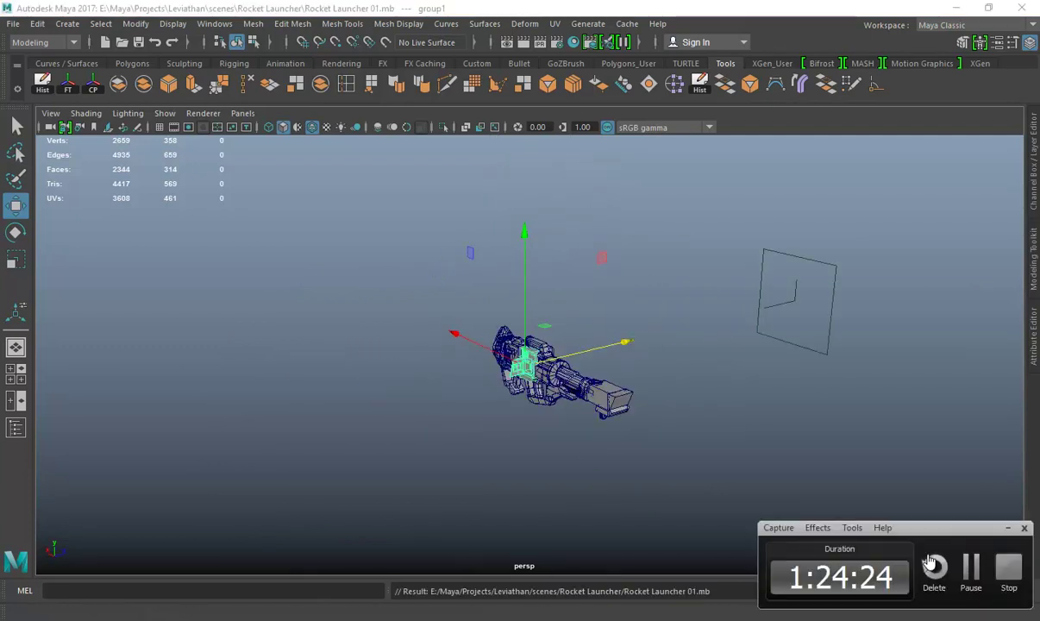
Select the front box mesh and isolate it in the perspective view
{"action": "key", "text": "q"}
{"action": "key", "text": "f"}
{"action": "left_click_drag", "start_coordinate": [371, 324], "coordinate": [642, 330], "text": "alt"}
{"action": "mouse_move", "coordinate": [806, 310]}
{"action": "left_mouse_down", "text": "alt"}
{"action": "mouse_move", "coordinate": [627, 309]}
{"action": "mouse_move", "coordinate": [608, 298]}
{"action": "mouse_move", "coordinate": [590, 334]}
{"action": "left_mouse_up", "text": "alt"}
{"action": "left_click", "coordinate": [627, 309]}
{"action": "key", "text": "Up"}
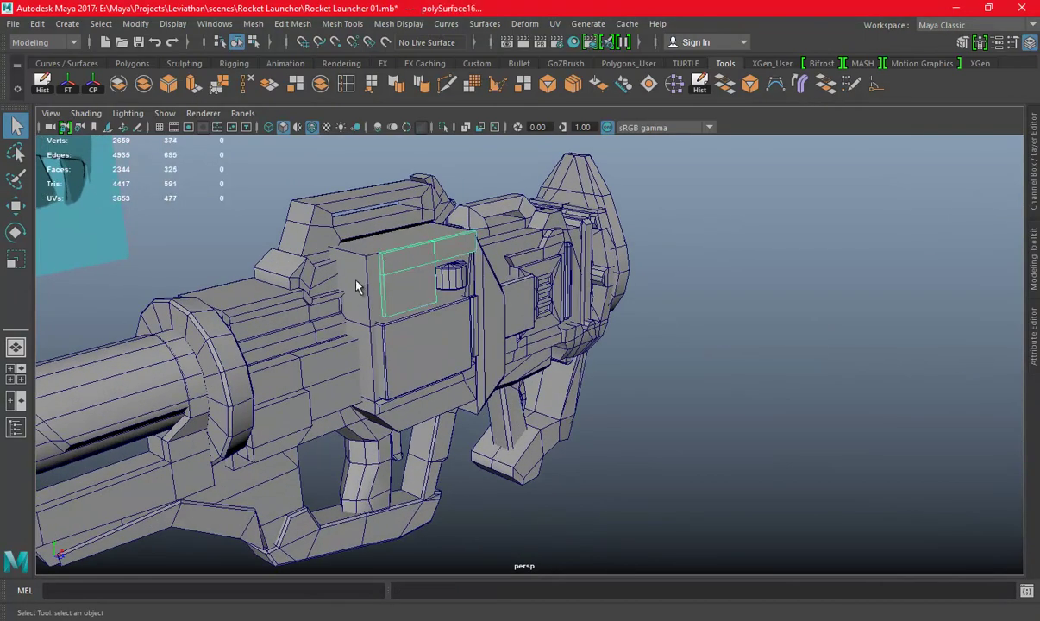
{"action": "left_click", "coordinate": [448, 331]}
{"action": "mouse_move", "coordinate": [448, 331]}
{"action": "left_mouse_down", "text": "alt"}
{"action": "mouse_move", "coordinate": [633, 305]}
{"action": "mouse_move", "coordinate": [534, 272]}
{"action": "mouse_move", "coordinate": [633, 272]}
{"action": "mouse_move", "coordinate": [789, 244]}
{"action": "mouse_move", "coordinate": [681, 260]}
{"action": "mouse_move", "coordinate": [570, 251]}
{"action": "mouse_move", "coordinate": [547, 291]}
{"action": "mouse_move", "coordinate": [601, 247]}
{"action": "left_mouse_up", "text": "alt"}
{"action": "left_click", "coordinate": [443, 126]}
Select the right-hand box mesh and pick its edges, then a single corner vertex
{"action": "left_click", "coordinate": [599, 246]}
{"action": "scroll", "coordinate": [569, 264], "scroll_direction": "up", "scroll_amount": 3}
{"action": "scroll", "coordinate": [604, 278], "scroll_direction": "up", "scroll_amount": 2}
{"action": "right_click_drag", "start_coordinate": [597, 218], "coordinate": [597, 178]}
{"action": "left_click", "coordinate": [599, 337]}
{"action": "mouse_move", "coordinate": [599, 336]}
{"action": "left_mouse_down", "text": "alt"}
{"action": "mouse_move", "coordinate": [493, 333]}
{"action": "mouse_move", "coordinate": [550, 295]}
{"action": "mouse_move", "coordinate": [550, 318]}
{"action": "mouse_move", "coordinate": [552, 255]}
{"action": "left_mouse_up", "text": "alt"}
{"action": "key", "text": "F9"}
{"action": "left_click", "coordinate": [622, 304]}
Bridge the two border edges on the box to close the gap with a new face
{"action": "mouse_move", "coordinate": [617, 323]}
{"action": "left_mouse_down", "text": "alt"}
{"action": "mouse_move", "coordinate": [401, 295]}
{"action": "mouse_move", "coordinate": [689, 335]}
{"action": "mouse_move", "coordinate": [683, 294]}
{"action": "mouse_move", "coordinate": [668, 321]}
{"action": "left_mouse_up", "text": "alt"}
{"action": "key", "text": "w"}
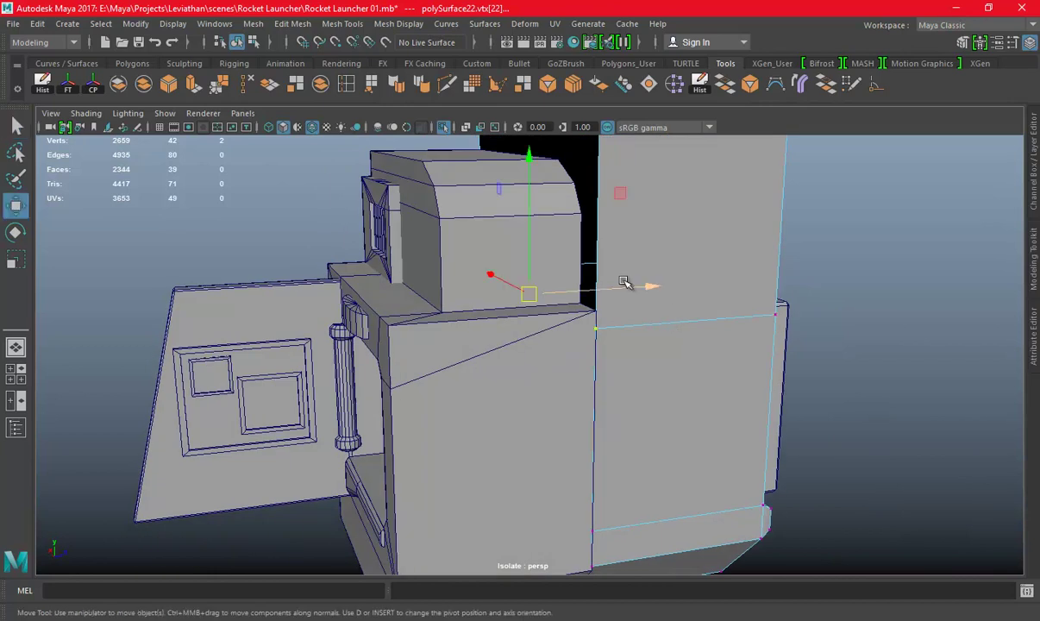
{"action": "left_click", "coordinate": [526, 207]}
{"action": "key", "text": "ctrl+z"}
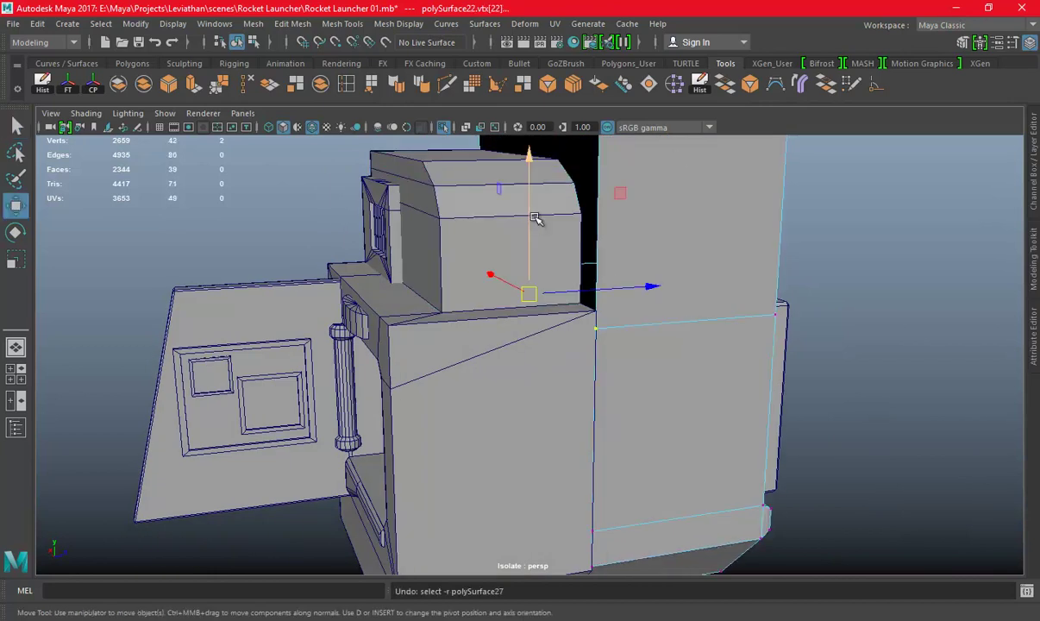
{"action": "mouse_move", "coordinate": [533, 195]}
{"action": "left_mouse_down", "text": "alt"}
{"action": "mouse_move", "coordinate": [724, 263]}
{"action": "mouse_move", "coordinate": [661, 221]}
{"action": "mouse_move", "coordinate": [629, 260]}
{"action": "left_mouse_up", "text": "alt"}
{"action": "mouse_move", "coordinate": [556, 297]}
{"action": "left_mouse_down", "text": "alt"}
{"action": "mouse_move", "coordinate": [684, 295]}
{"action": "mouse_move", "coordinate": [452, 277]}
{"action": "left_mouse_up", "text": "alt"}
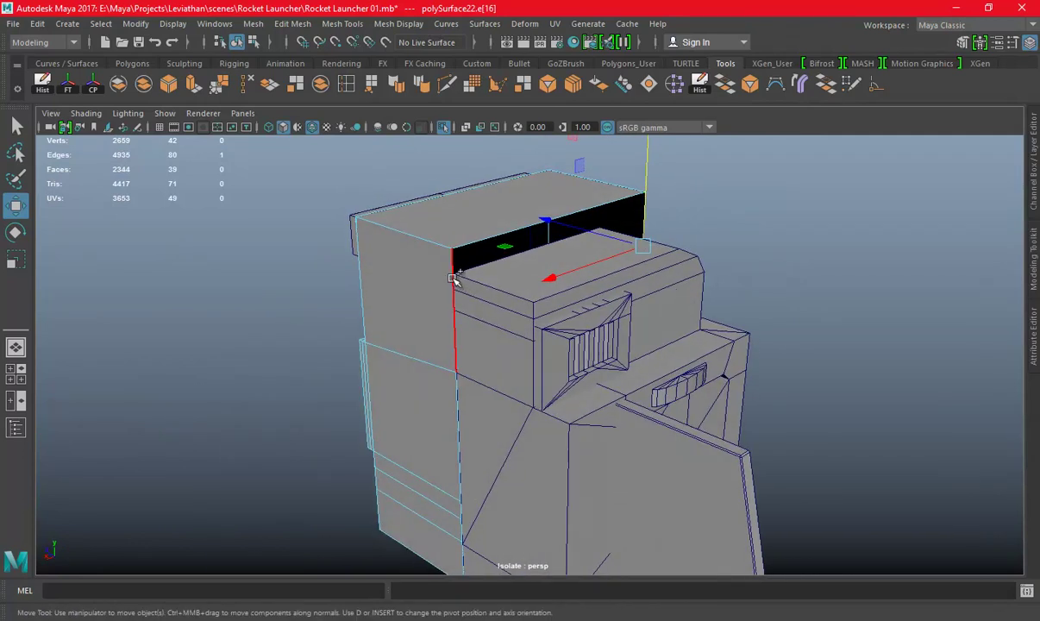
{"action": "left_click", "coordinate": [725, 93]}
{"action": "mouse_move", "coordinate": [734, 274]}
{"action": "left_mouse_down", "text": "alt"}
{"action": "mouse_move", "coordinate": [550, 248]}
{"action": "mouse_move", "coordinate": [671, 309]}
{"action": "mouse_move", "coordinate": [624, 219]}
{"action": "left_mouse_up", "text": "alt"}
{"action": "mouse_move", "coordinate": [624, 219]}
{"action": "right_mouse_down"}
{"action": "mouse_move", "coordinate": [627, 284]}
{"action": "mouse_move", "coordinate": [695, 199]}
{"action": "right_mouse_up"}
Combine the lower front block with the box into one mesh and isolate the result
{"action": "left_click", "coordinate": [528, 407]}
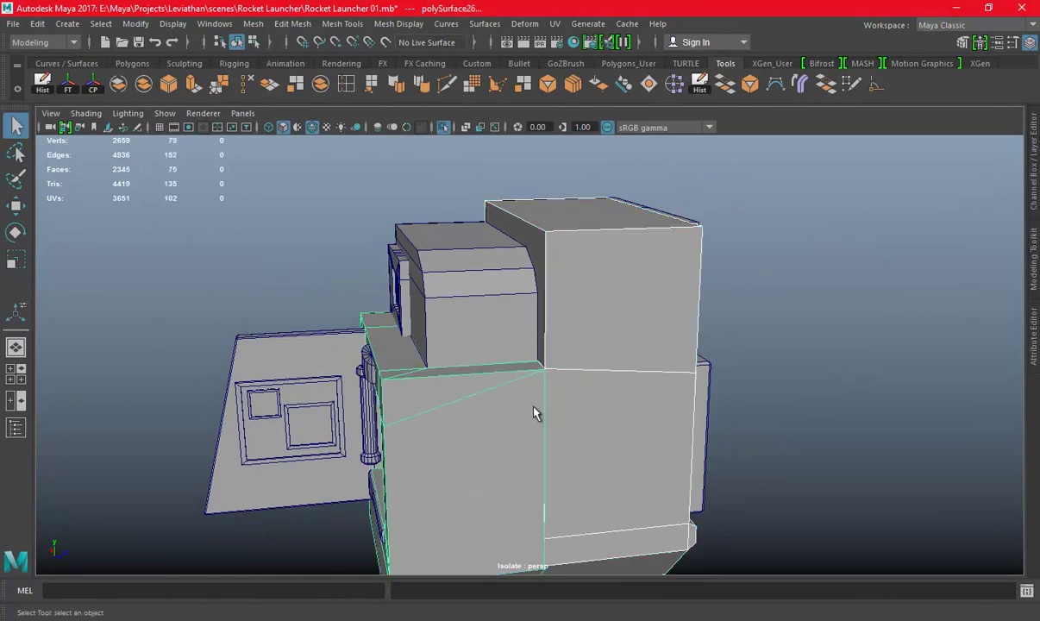
{"action": "left_click_drag", "start_coordinate": [533, 373], "coordinate": [398, 90], "text": "alt"}
{"action": "left_click", "coordinate": [253, 24]}
{"action": "left_click", "coordinate": [267, 77]}
{"action": "mouse_move", "coordinate": [444, 169]}
{"action": "left_mouse_down", "text": "alt"}
{"action": "mouse_move", "coordinate": [467, 272]}
{"action": "mouse_move", "coordinate": [513, 230]}
{"action": "mouse_move", "coordinate": [365, 241]}
{"action": "mouse_move", "coordinate": [485, 260]}
{"action": "mouse_move", "coordinate": [529, 202]}
{"action": "mouse_move", "coordinate": [483, 172]}
{"action": "mouse_move", "coordinate": [469, 269]}
{"action": "mouse_move", "coordinate": [515, 327]}
{"action": "mouse_move", "coordinate": [425, 263]}
{"action": "left_mouse_up", "text": "alt"}
{"action": "left_click", "coordinate": [442, 127]}
{"action": "left_click", "coordinate": [442, 128]}
{"action": "right_click_drag", "start_coordinate": [425, 262], "coordinate": [369, 213]}
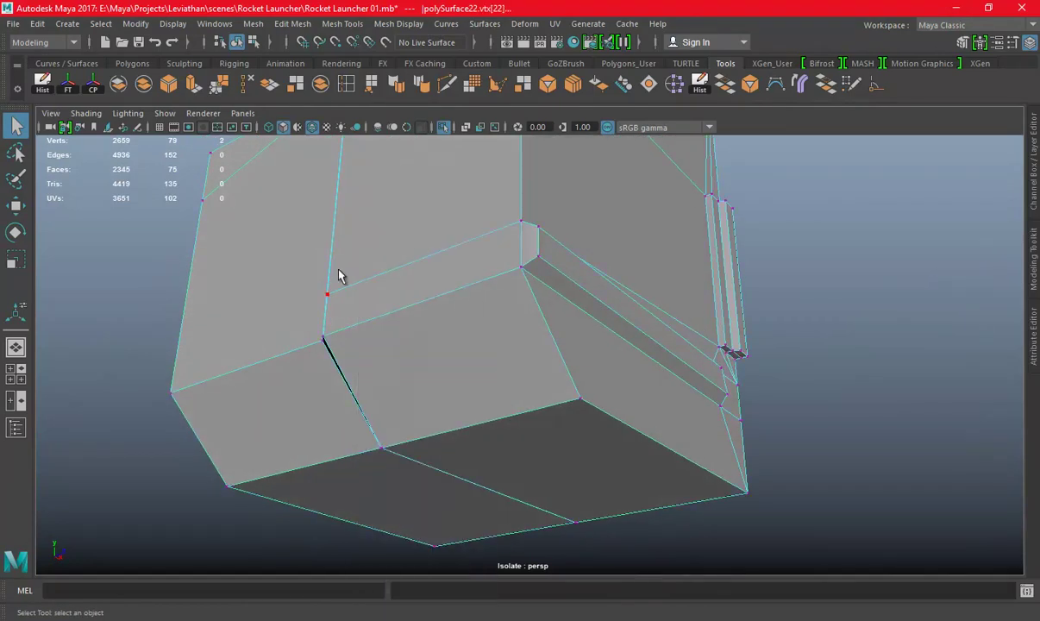
Merge the first overlapping vertex pairs on the combined box using Edit Mesh > Merge
{"action": "left_click", "coordinate": [217, 88]}
{"action": "key", "text": "f"}
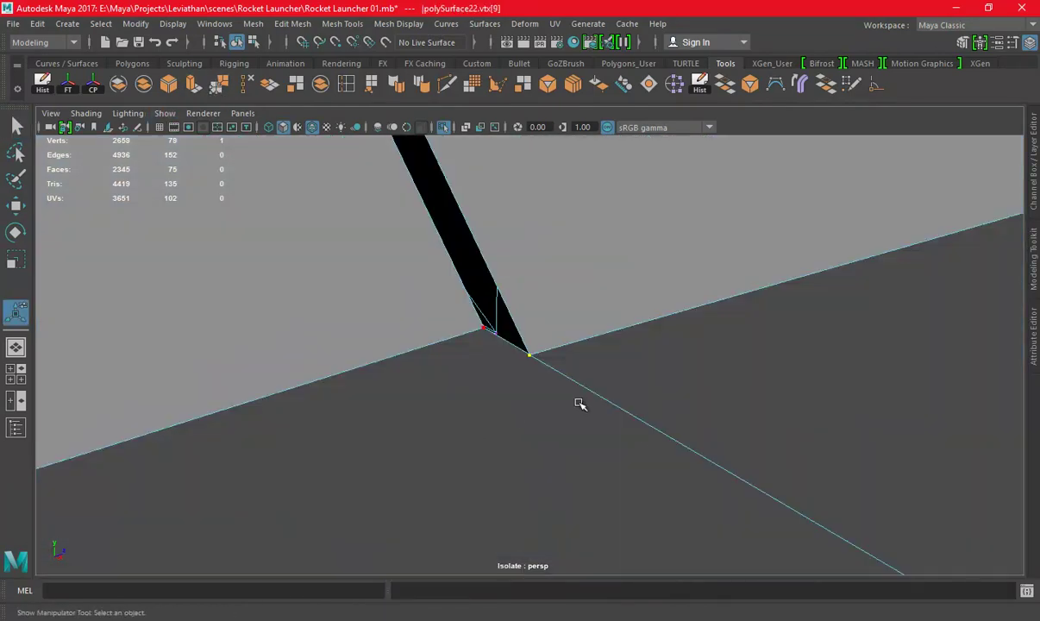
{"action": "right_click_drag", "start_coordinate": [503, 363], "coordinate": [787, 405], "text": "shift"}
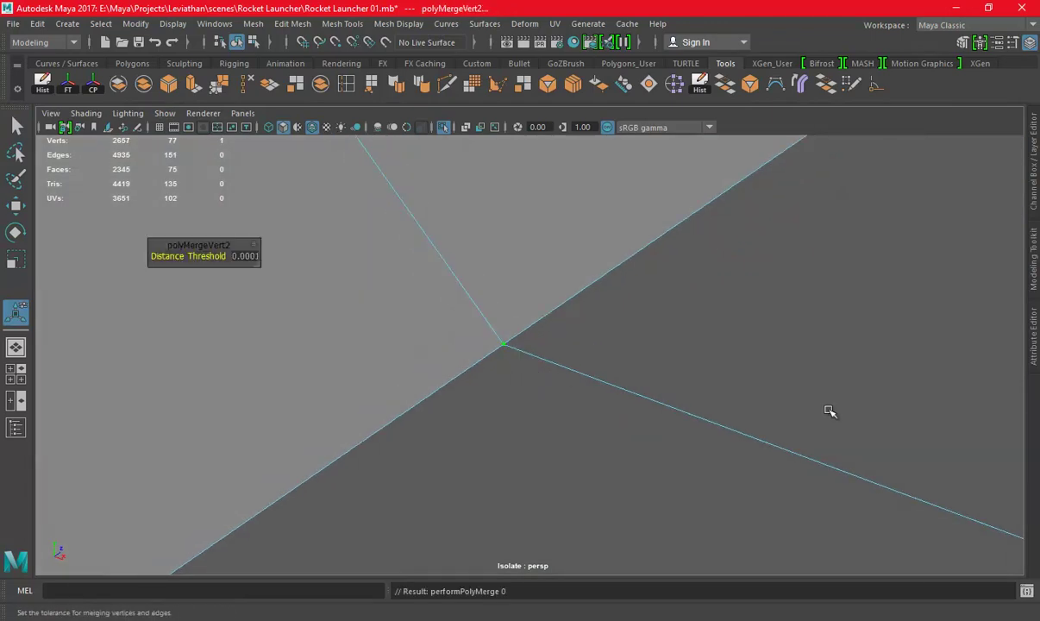
{"action": "left_click_drag", "start_coordinate": [702, 346], "coordinate": [344, 255], "text": "alt"}
{"action": "scroll", "coordinate": [343, 255], "scroll_direction": "down", "scroll_amount": 5}
{"action": "scroll", "coordinate": [535, 345], "scroll_direction": "up", "scroll_amount": 5}
{"action": "mouse_move", "coordinate": [766, 309]}
{"action": "left_mouse_down", "text": "alt"}
{"action": "mouse_move", "coordinate": [615, 275]}
{"action": "mouse_move", "coordinate": [633, 295]}
{"action": "mouse_move", "coordinate": [468, 367]}
{"action": "mouse_move", "coordinate": [373, 366]}
{"action": "left_mouse_up", "text": "alt"}
{"action": "left_click_drag", "start_coordinate": [483, 302], "coordinate": [638, 438]}
{"action": "right_click_drag", "start_coordinate": [637, 436], "coordinate": [687, 372], "text": "shift"}
{"action": "mouse_move", "coordinate": [686, 372]}
{"action": "left_mouse_down", "text": "alt"}
{"action": "mouse_move", "coordinate": [199, 270]}
{"action": "mouse_move", "coordinate": [539, 279]}
{"action": "mouse_move", "coordinate": [543, 349]}
{"action": "mouse_move", "coordinate": [605, 484]}
{"action": "mouse_move", "coordinate": [612, 354]}
{"action": "mouse_move", "coordinate": [561, 360]}
{"action": "mouse_move", "coordinate": [531, 325]}
{"action": "mouse_move", "coordinate": [409, 297]}
{"action": "left_mouse_up", "text": "alt"}
{"action": "scroll", "coordinate": [199, 271], "scroll_direction": "down", "scroll_amount": 5}
{"action": "scroll", "coordinate": [538, 279], "scroll_direction": "up", "scroll_amount": 5}
Frame another duplicate vertex pair and merge it with Ctrl+Shift+M
{"action": "right_click_drag", "start_coordinate": [409, 297], "coordinate": [508, 315], "text": "alt"}
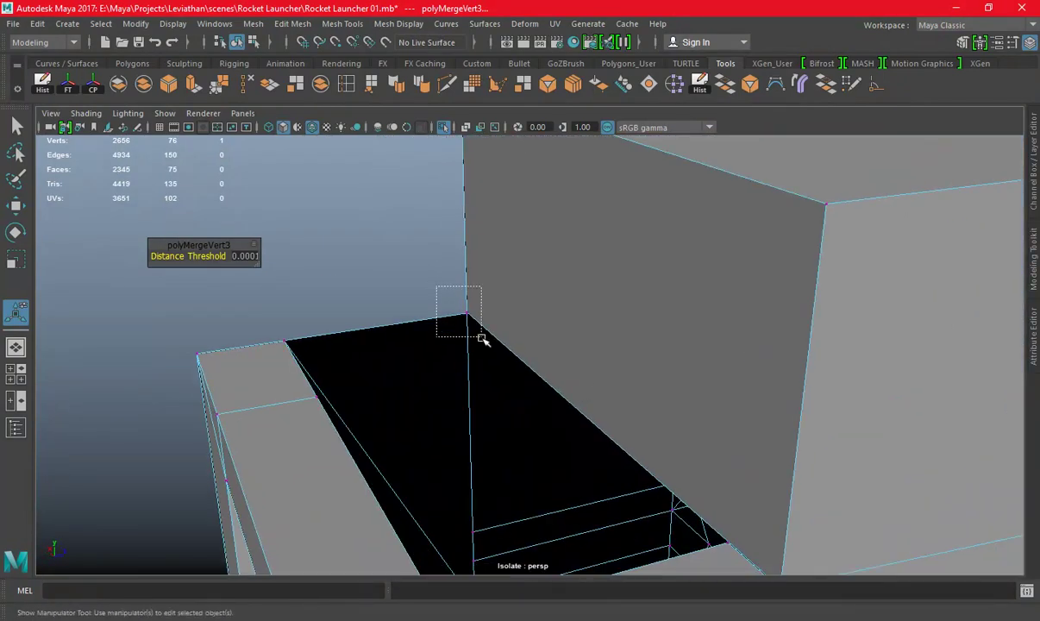
{"action": "scroll", "coordinate": [524, 348], "scroll_direction": "down", "scroll_amount": 3}
{"action": "scroll", "coordinate": [605, 301], "scroll_direction": "down", "scroll_amount": 2}
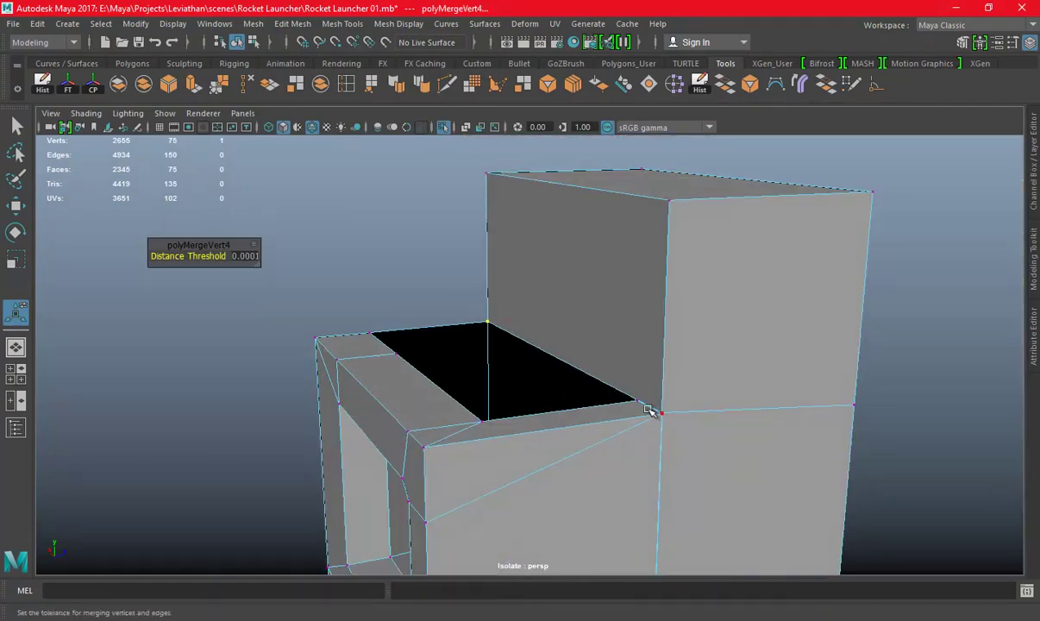
{"action": "key", "text": "f"}
{"action": "mouse_move", "coordinate": [691, 388]}
{"action": "left_mouse_down", "text": "alt"}
{"action": "mouse_move", "coordinate": [617, 364]}
{"action": "mouse_move", "coordinate": [575, 332]}
{"action": "mouse_move", "coordinate": [424, 319]}
{"action": "mouse_move", "coordinate": [638, 292]}
{"action": "mouse_move", "coordinate": [510, 360]}
{"action": "left_mouse_up", "text": "alt"}
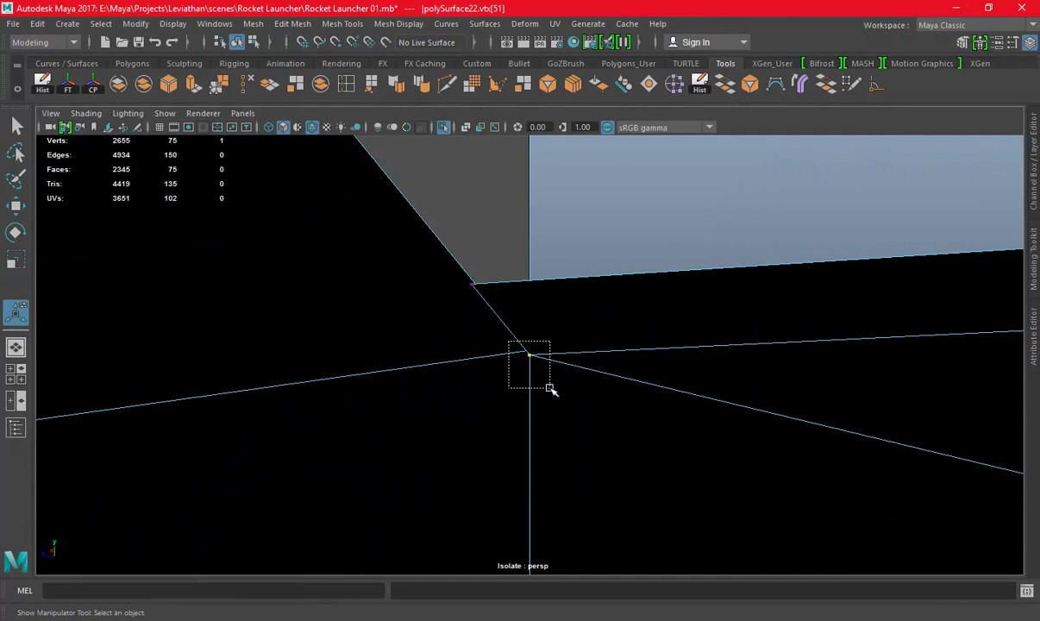
{"action": "left_click_drag", "start_coordinate": [565, 384], "coordinate": [706, 364], "text": "alt"}
{"action": "key", "text": "ctrl+shift+m"}
{"action": "mouse_move", "coordinate": [621, 322]}
{"action": "left_mouse_down", "text": "alt"}
{"action": "mouse_move", "coordinate": [476, 310]}
{"action": "mouse_move", "coordinate": [568, 376]}
{"action": "mouse_move", "coordinate": [301, 342]}
{"action": "mouse_move", "coordinate": [424, 366]}
{"action": "mouse_move", "coordinate": [598, 313]}
{"action": "left_mouse_up", "text": "alt"}
{"action": "mouse_move", "coordinate": [598, 313]}
{"action": "right_mouse_down", "text": "alt"}
{"action": "mouse_move", "coordinate": [494, 279]}
{"action": "mouse_move", "coordinate": [468, 348]}
{"action": "mouse_move", "coordinate": [439, 215]}
{"action": "right_mouse_up", "text": "alt"}
{"action": "right_click_drag", "start_coordinate": [498, 159], "coordinate": [543, 191], "text": "shift"}
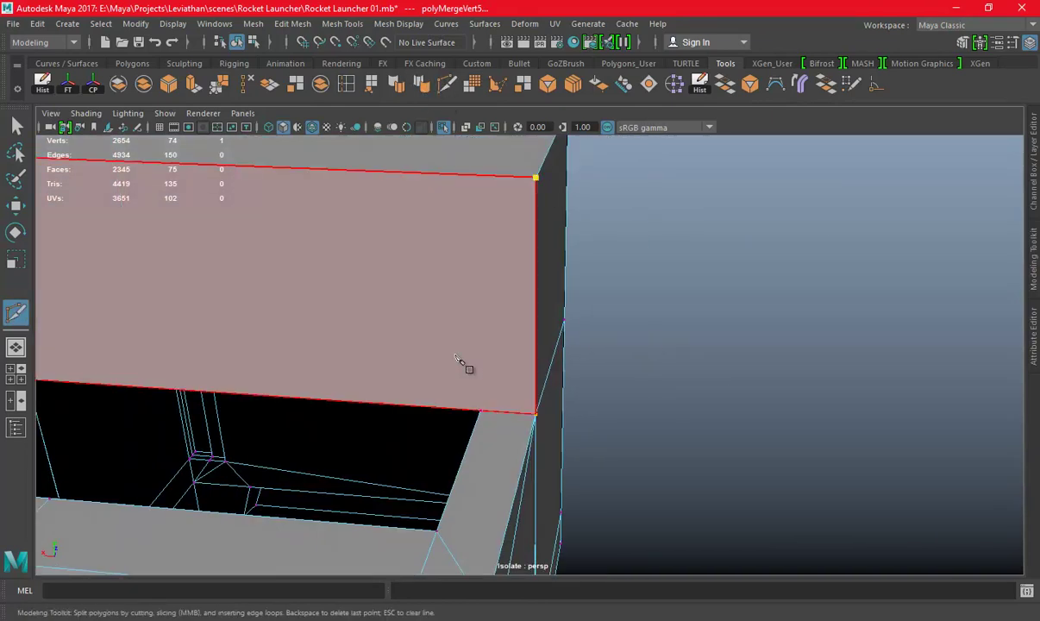
Close in on the next close vertex pair and merge it into one vertex
{"action": "mouse_move", "coordinate": [589, 405]}
{"action": "left_mouse_down", "text": "alt"}
{"action": "mouse_move", "coordinate": [516, 333]}
{"action": "mouse_move", "coordinate": [543, 312]}
{"action": "left_mouse_up", "text": "alt"}
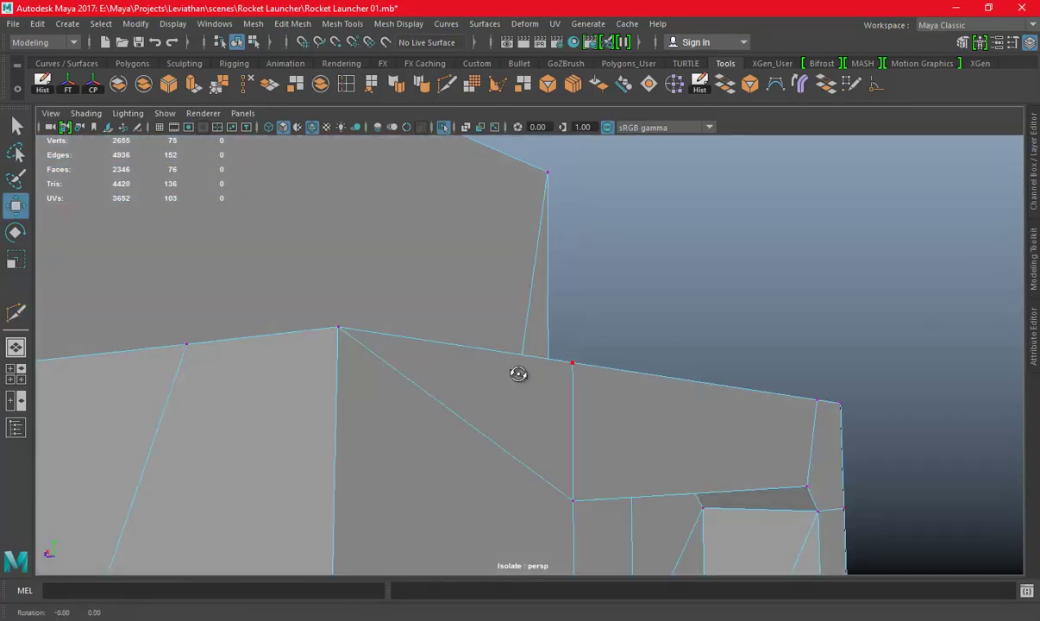
{"action": "right_click_drag", "start_coordinate": [488, 375], "coordinate": [885, 441], "text": "alt"}
{"action": "mouse_move", "coordinate": [776, 376]}
{"action": "middle_mouse_down", "text": "alt"}
{"action": "mouse_move", "coordinate": [589, 285]}
{"action": "mouse_move", "coordinate": [575, 213]}
{"action": "middle_mouse_up", "text": "alt"}
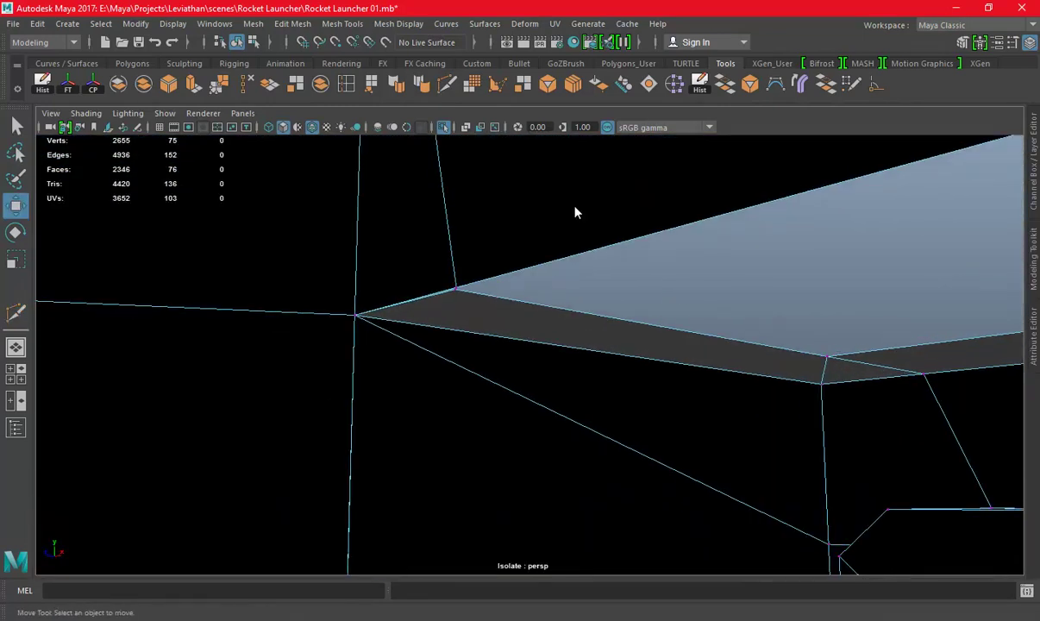
{"action": "left_click", "coordinate": [216, 90]}
{"action": "mouse_move", "coordinate": [812, 348]}
{"action": "right_mouse_down", "text": "alt"}
{"action": "mouse_move", "coordinate": [476, 352]}
{"action": "mouse_move", "coordinate": [528, 345]}
{"action": "right_mouse_up", "text": "alt"}
{"action": "mouse_move", "coordinate": [529, 345]}
{"action": "left_mouse_down", "text": "alt"}
{"action": "mouse_move", "coordinate": [643, 322]}
{"action": "mouse_move", "coordinate": [680, 302]}
{"action": "left_mouse_up", "text": "alt"}
{"action": "mouse_move", "coordinate": [680, 302]}
{"action": "right_mouse_down", "text": "alt"}
{"action": "mouse_move", "coordinate": [612, 301]}
{"action": "mouse_move", "coordinate": [639, 368]}
{"action": "mouse_move", "coordinate": [613, 351]}
{"action": "mouse_move", "coordinate": [642, 334]}
{"action": "right_mouse_up", "text": "alt"}
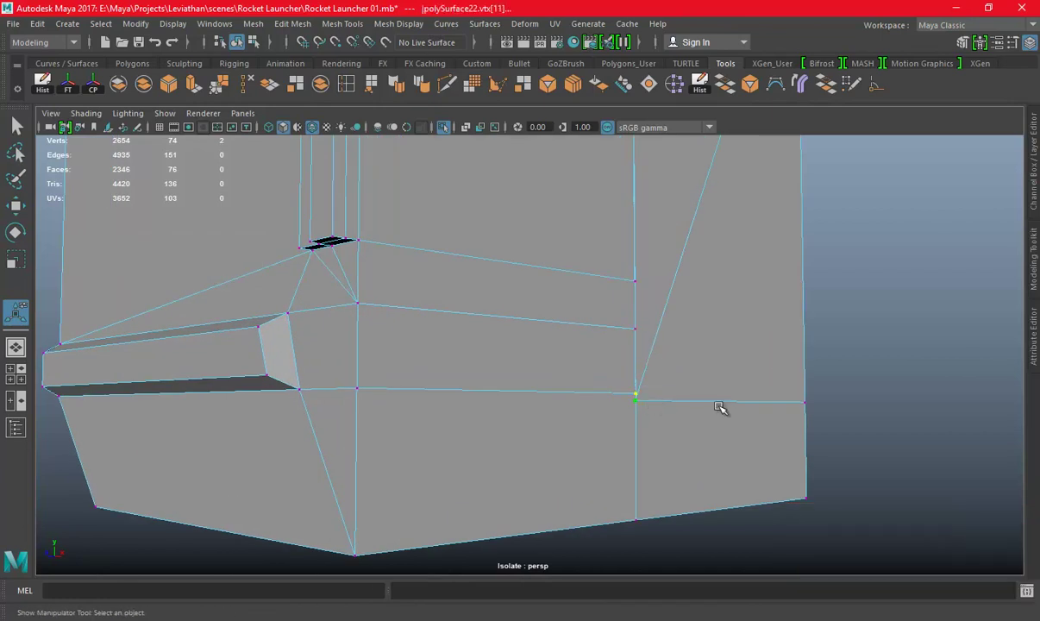
Merge the remaining vertex pairs, repeating the merge with G, and check the welded block
{"action": "left_click", "coordinate": [219, 83]}
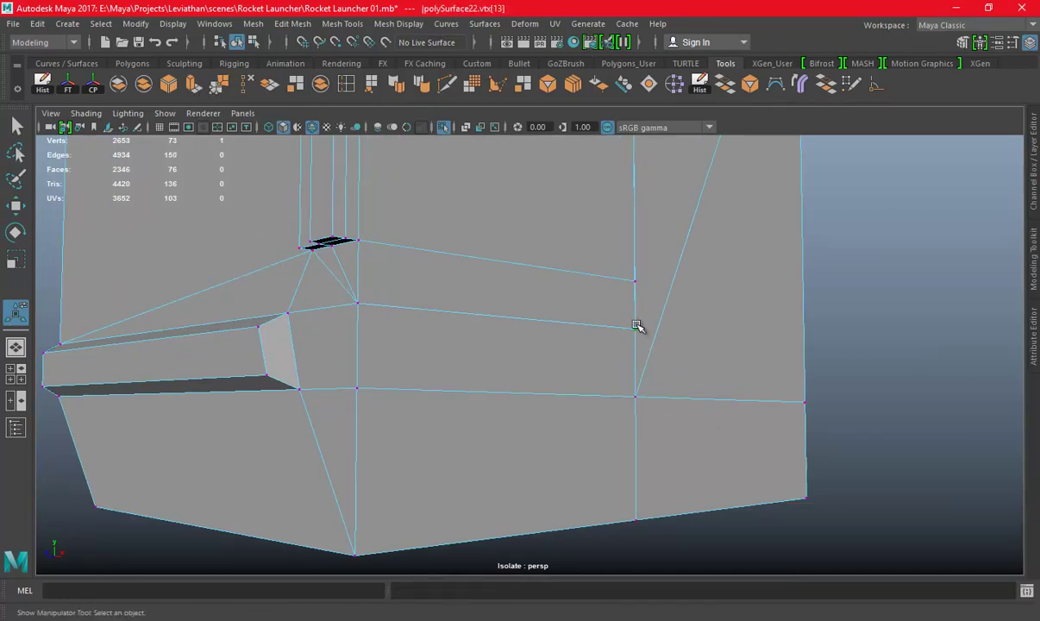
{"action": "key", "text": "g"}
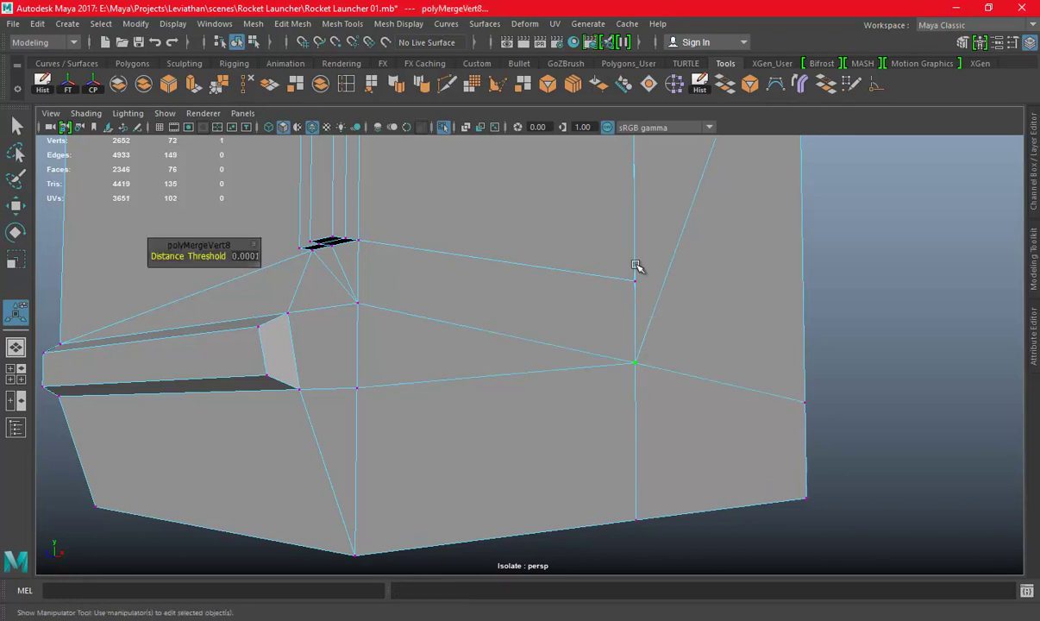
{"action": "key", "text": "g"}
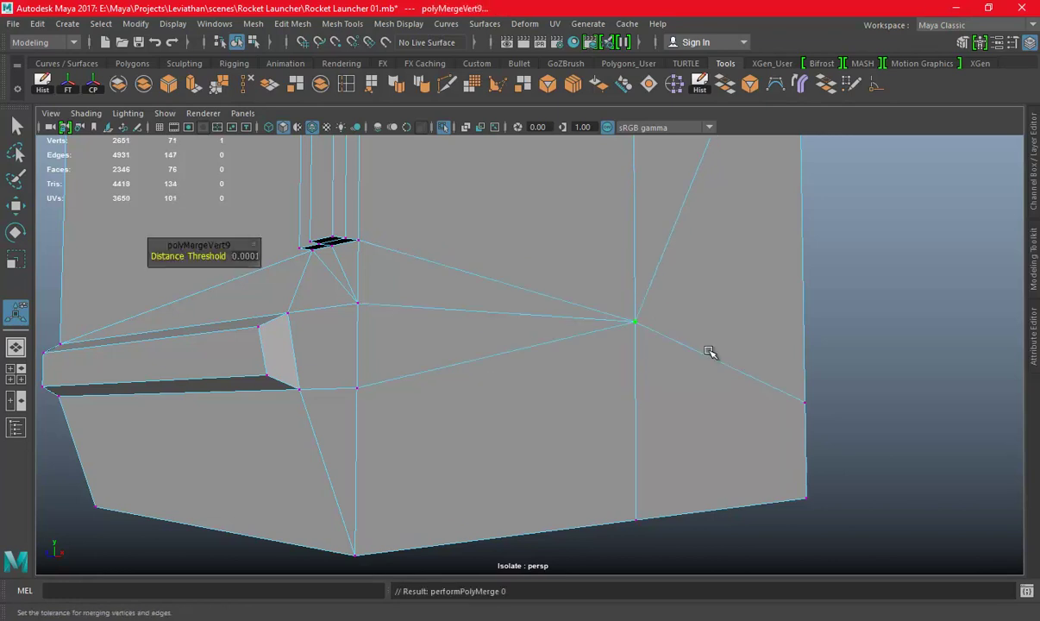
{"action": "scroll", "coordinate": [238, 255], "scroll_direction": "down", "scroll_amount": 5}
{"action": "mouse_move", "coordinate": [239, 255]}
{"action": "left_mouse_down", "text": "alt"}
{"action": "mouse_move", "coordinate": [587, 366]}
{"action": "mouse_move", "coordinate": [523, 370]}
{"action": "mouse_move", "coordinate": [513, 316]}
{"action": "left_mouse_up", "text": "alt"}
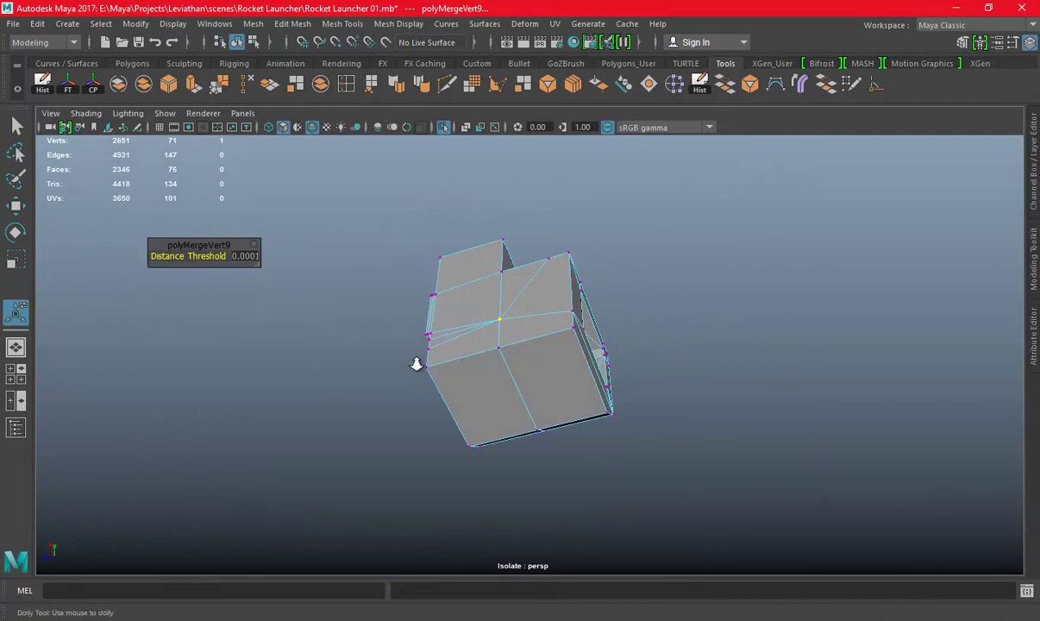
{"action": "scroll", "coordinate": [410, 355], "scroll_direction": "up", "scroll_amount": 5}
{"action": "mouse_move", "coordinate": [410, 356]}
{"action": "left_mouse_down", "text": "alt"}
{"action": "mouse_move", "coordinate": [559, 376]}
{"action": "mouse_move", "coordinate": [558, 355]}
{"action": "mouse_move", "coordinate": [557, 395]}
{"action": "mouse_move", "coordinate": [450, 364]}
{"action": "mouse_move", "coordinate": [615, 269]}
{"action": "mouse_move", "coordinate": [538, 308]}
{"action": "mouse_move", "coordinate": [538, 318]}
{"action": "mouse_move", "coordinate": [540, 253]}
{"action": "mouse_move", "coordinate": [471, 336]}
{"action": "left_mouse_up", "text": "alt"}
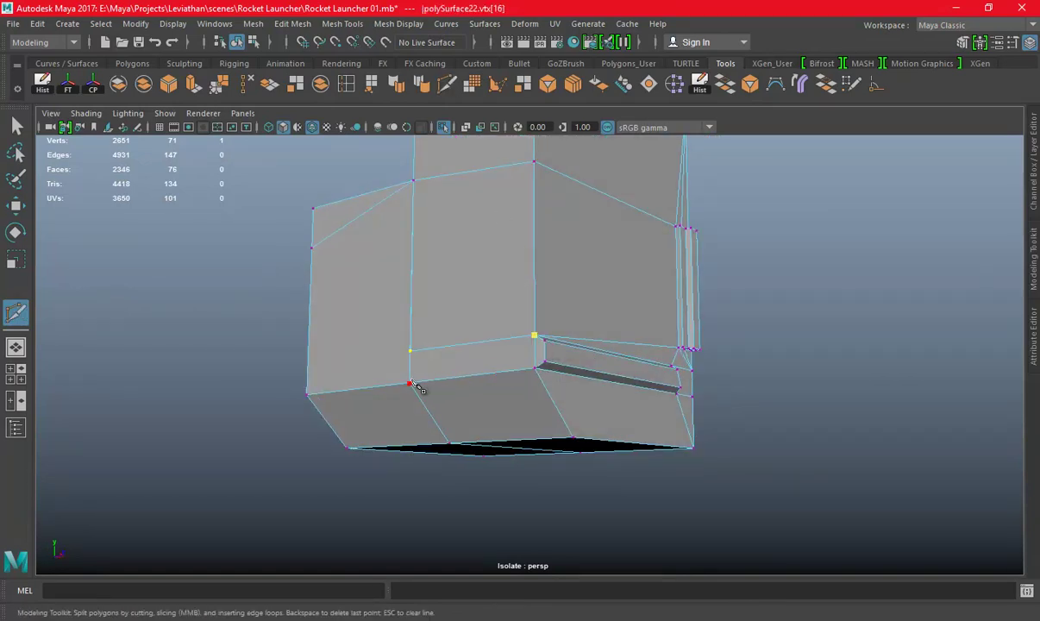
Select an edge on the block's underside, inspect it, then return to object selection
{"action": "mouse_move", "coordinate": [538, 385]}
{"action": "left_mouse_down", "text": "alt"}
{"action": "mouse_move", "coordinate": [463, 367]}
{"action": "mouse_move", "coordinate": [424, 285]}
{"action": "mouse_move", "coordinate": [491, 340]}
{"action": "mouse_move", "coordinate": [566, 219]}
{"action": "left_mouse_up", "text": "alt"}
{"action": "key", "text": "w"}
{"action": "left_click", "coordinate": [388, 336]}
{"action": "right_click_drag", "start_coordinate": [567, 219], "coordinate": [566, 311]}
{"action": "mouse_move", "coordinate": [484, 253]}
{"action": "left_mouse_down", "text": "alt"}
{"action": "mouse_move", "coordinate": [733, 269]}
{"action": "mouse_move", "coordinate": [741, 158]}
{"action": "mouse_move", "coordinate": [599, 341]}
{"action": "left_mouse_up", "text": "alt"}
{"action": "key", "text": "F8"}
{"action": "left_click_drag", "start_coordinate": [639, 293], "coordinate": [540, 290], "text": "alt"}
Preview the block smoothed with 3, revert with 1, save, and turn off Isolate Select
{"action": "key", "text": "3"}
{"action": "mouse_move", "coordinate": [698, 321]}
{"action": "left_mouse_down", "text": "alt"}
{"action": "mouse_move", "coordinate": [564, 326]}
{"action": "mouse_move", "coordinate": [602, 304]}
{"action": "mouse_move", "coordinate": [455, 267]}
{"action": "mouse_move", "coordinate": [510, 274]}
{"action": "left_mouse_up", "text": "alt"}
{"action": "key", "text": "1"}
{"action": "key", "text": "ctrl+s"}
{"action": "left_click", "coordinate": [443, 127]}
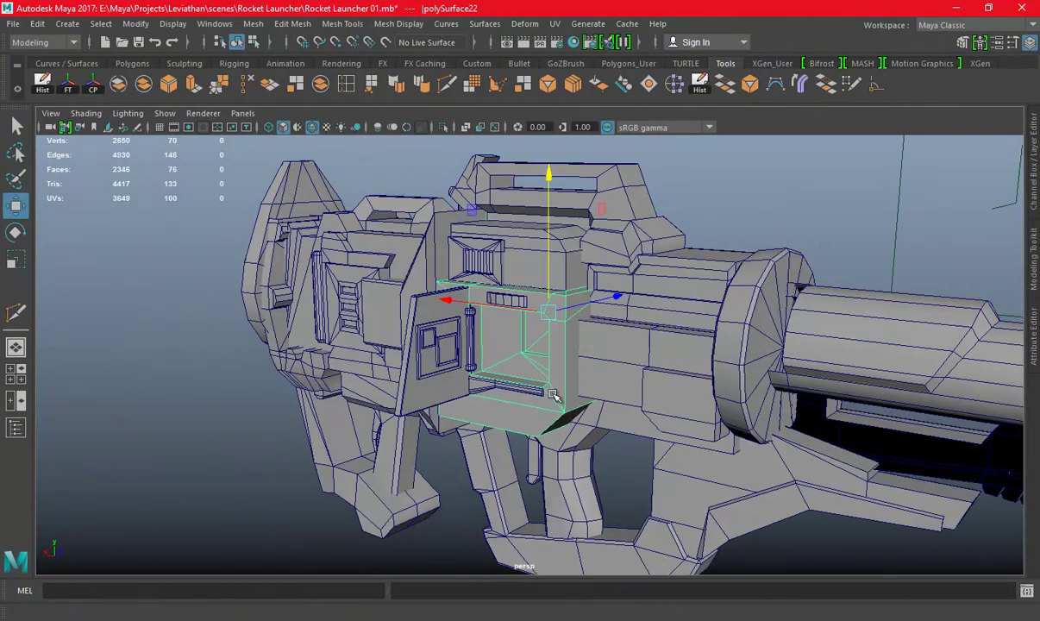
In the front view, select the ledge's bottom and top vertex rows and scale/move them to the sketch
{"action": "left_click_drag", "start_coordinate": [228, 204], "coordinate": [371, 470], "text": "alt"}
{"action": "key", "text": "space"}
{"action": "key", "text": "space"}
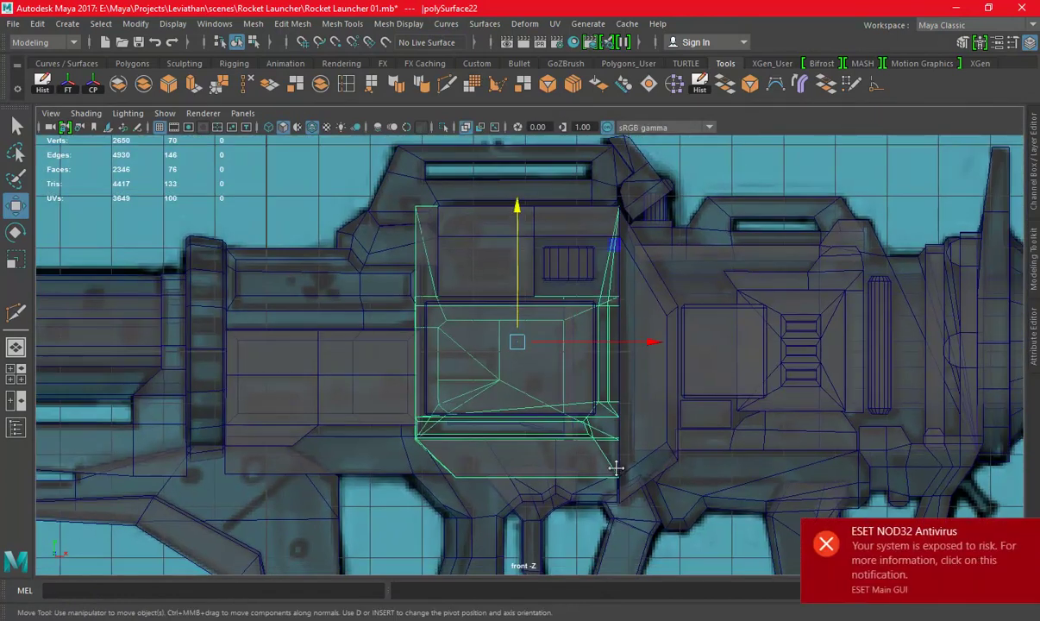
{"action": "scroll", "coordinate": [642, 466], "scroll_direction": "up", "scroll_amount": 2}
{"action": "right_click_drag", "start_coordinate": [614, 226], "coordinate": [274, 297]}
{"action": "scroll", "coordinate": [284, 319], "scroll_direction": "up", "scroll_amount": 2}
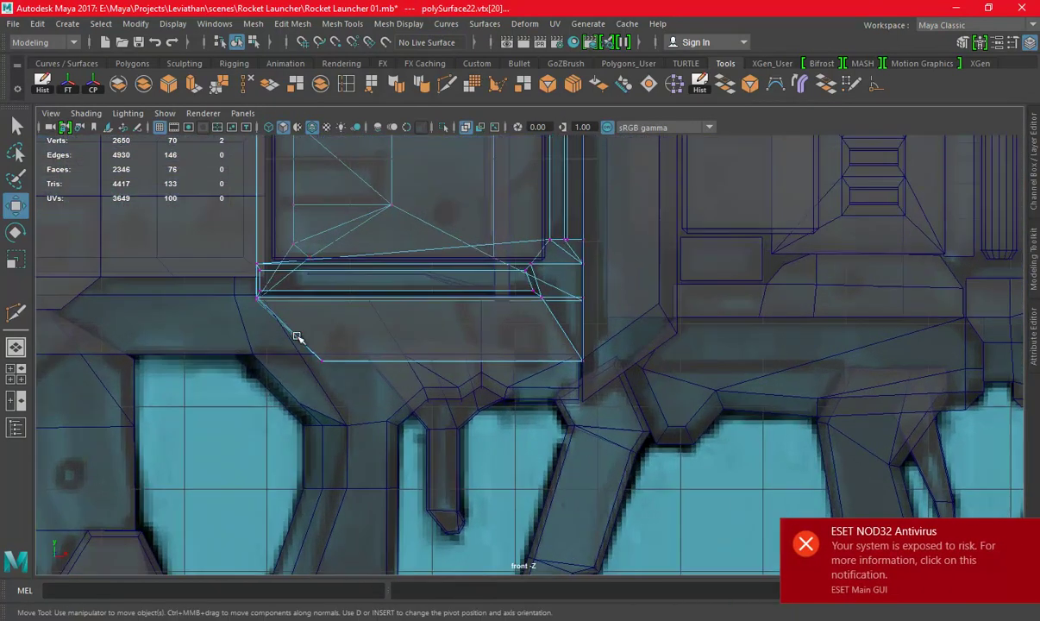
{"action": "left_click_drag", "start_coordinate": [295, 339], "coordinate": [595, 375]}
{"action": "key", "text": "e"}
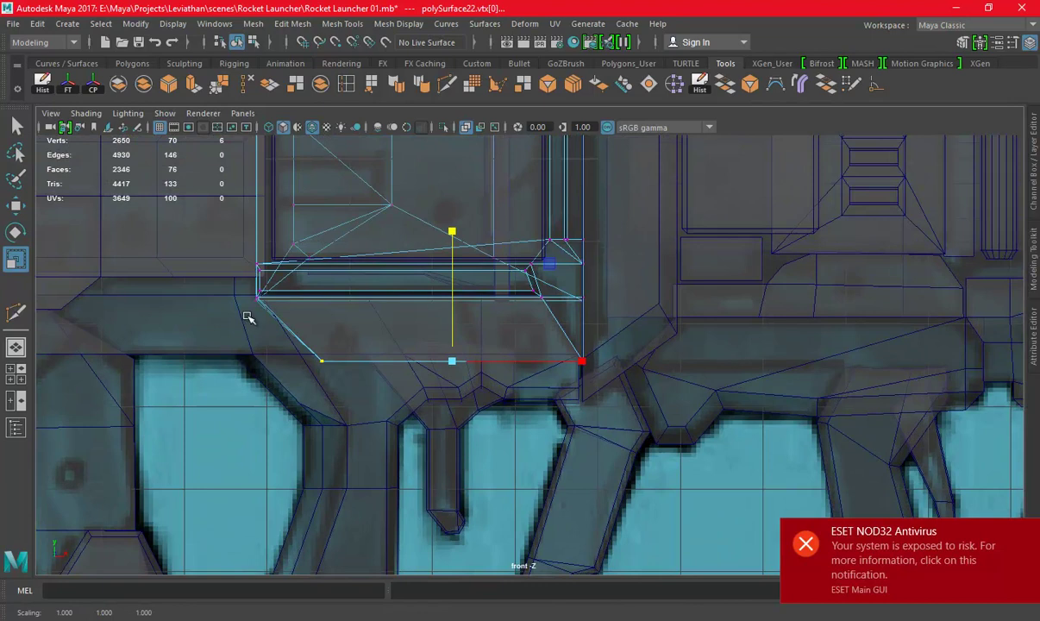
{"action": "left_click_drag", "start_coordinate": [239, 322], "coordinate": [502, 323]}
{"action": "left_click_drag", "start_coordinate": [627, 295], "coordinate": [635, 298]}
{"action": "key", "text": "e"}
{"action": "key", "text": "w"}
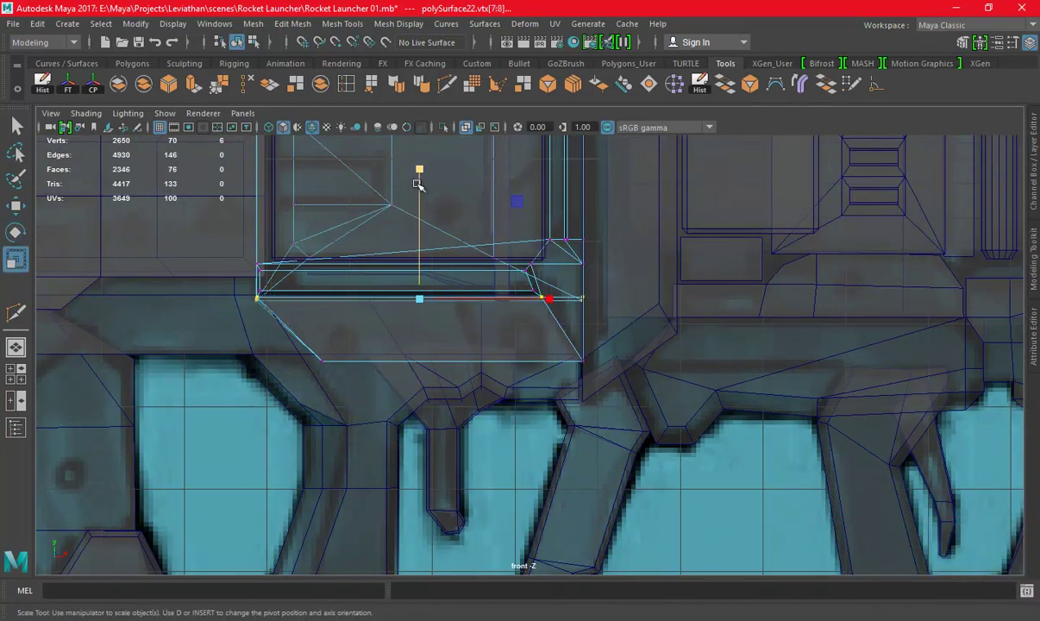
Check the reshaped ledge in perspective and again against the front-view sketch
{"action": "key", "text": "space"}
{"action": "mouse_move", "coordinate": [642, 231]}
{"action": "left_mouse_down"}
{"action": "mouse_move", "coordinate": [643, 199]}
{"action": "mouse_move", "coordinate": [464, 322]}
{"action": "mouse_move", "coordinate": [454, 306]}
{"action": "left_mouse_up"}
{"action": "key", "text": "space"}
{"action": "left_click_drag", "start_coordinate": [494, 338], "coordinate": [323, 394]}
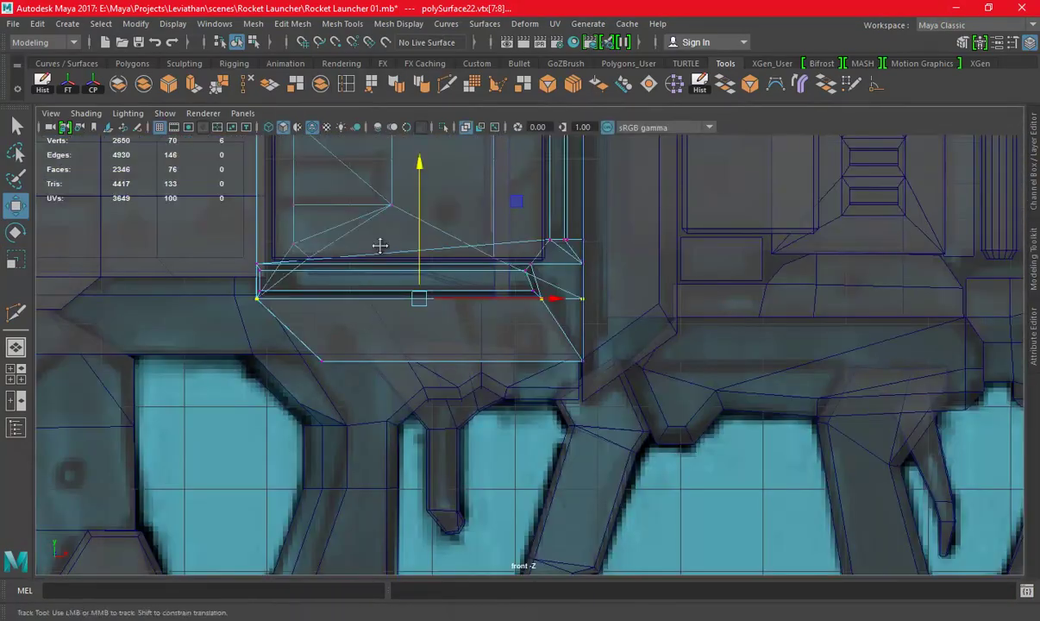
{"action": "scroll", "coordinate": [382, 248], "scroll_direction": "down", "scroll_amount": 3}
{"action": "scroll", "coordinate": [332, 308], "scroll_direction": "down", "scroll_amount": 3}
{"action": "key", "text": "space"}
{"action": "key", "text": "space"}
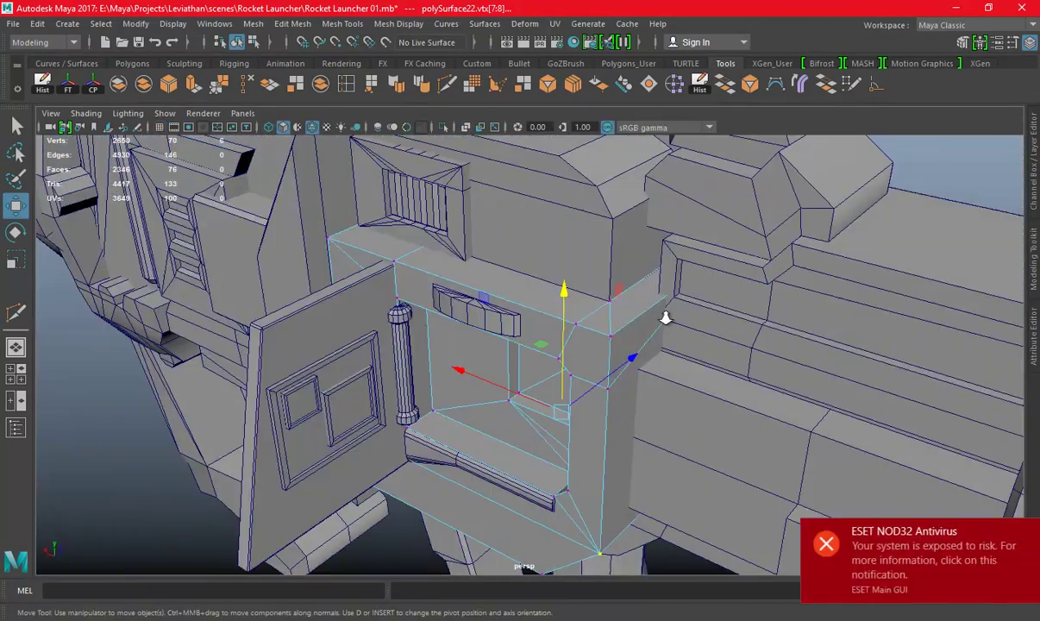
Select the upper box on top of the launcher body and isolate it
{"action": "scroll", "coordinate": [581, 343], "scroll_direction": "down", "scroll_amount": 3}
{"action": "left_click", "coordinate": [805, 134]}
{"action": "mouse_move", "coordinate": [804, 133]}
{"action": "left_mouse_down", "text": "alt"}
{"action": "mouse_move", "coordinate": [493, 271]}
{"action": "mouse_move", "coordinate": [676, 221]}
{"action": "mouse_move", "coordinate": [549, 229]}
{"action": "left_mouse_up", "text": "alt"}
{"action": "left_click", "coordinate": [492, 241]}
{"action": "left_click", "coordinate": [517, 211]}
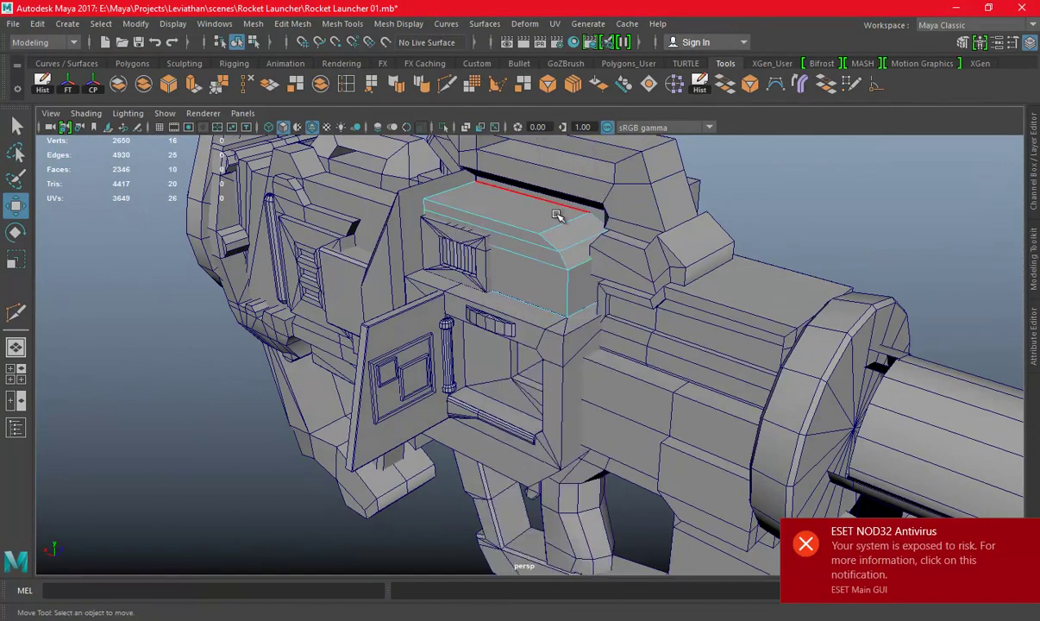
{"action": "left_click", "coordinate": [442, 127]}
{"action": "mouse_move", "coordinate": [648, 244]}
{"action": "left_mouse_down", "text": "alt"}
{"action": "mouse_move", "coordinate": [599, 241]}
{"action": "mouse_move", "coordinate": [675, 290]}
{"action": "mouse_move", "coordinate": [562, 284]}
{"action": "mouse_move", "coordinate": [654, 225]}
{"action": "mouse_move", "coordinate": [583, 270]}
{"action": "mouse_move", "coordinate": [604, 255]}
{"action": "mouse_move", "coordinate": [510, 191]}
{"action": "mouse_move", "coordinate": [486, 154]}
{"action": "left_mouse_up", "text": "alt"}
Select an edge loop around the isolated box, then restore the full launcher in object mode
{"action": "left_click", "coordinate": [562, 285]}
{"action": "double_click", "coordinate": [583, 270]}
{"action": "left_click_drag", "start_coordinate": [486, 154], "coordinate": [528, 243]}
{"action": "left_click", "coordinate": [446, 127]}
{"action": "mouse_move", "coordinate": [483, 285]}
{"action": "left_mouse_down", "text": "alt"}
{"action": "mouse_move", "coordinate": [534, 312]}
{"action": "mouse_move", "coordinate": [500, 298]}
{"action": "mouse_move", "coordinate": [611, 314]}
{"action": "mouse_move", "coordinate": [487, 308]}
{"action": "left_mouse_up", "text": "alt"}
{"action": "right_click_drag", "start_coordinate": [476, 285], "coordinate": [491, 197]}
{"action": "mouse_move", "coordinate": [900, 241]}
{"action": "left_mouse_down", "text": "alt"}
{"action": "mouse_move", "coordinate": [671, 279]}
{"action": "mouse_move", "coordinate": [538, 260]}
{"action": "mouse_move", "coordinate": [685, 273]}
{"action": "mouse_move", "coordinate": [601, 300]}
{"action": "mouse_move", "coordinate": [521, 274]}
{"action": "mouse_move", "coordinate": [439, 287]}
{"action": "mouse_move", "coordinate": [487, 280]}
{"action": "mouse_move", "coordinate": [499, 263]}
{"action": "mouse_move", "coordinate": [502, 183]}
{"action": "left_mouse_up", "text": "alt"}
Isolate the lower box on the body and delete its end faces
{"action": "left_click", "coordinate": [538, 259]}
{"action": "left_click", "coordinate": [601, 300]}
{"action": "left_click", "coordinate": [444, 128]}
{"action": "right_click_drag", "start_coordinate": [794, 226], "coordinate": [791, 257]}
{"action": "left_click", "coordinate": [524, 283]}
{"action": "left_click", "coordinate": [511, 327], "text": "shift"}
{"action": "right_click_drag", "start_coordinate": [538, 220], "coordinate": [566, 260]}
{"action": "key", "text": "Delete"}
Show the whole launcher again, check it from the side and save the scene
{"action": "mouse_move", "coordinate": [458, 144]}
{"action": "left_mouse_down", "text": "alt"}
{"action": "mouse_move", "coordinate": [631, 218]}
{"action": "mouse_move", "coordinate": [604, 239]}
{"action": "left_mouse_up", "text": "alt"}
{"action": "left_click", "coordinate": [445, 128]}
{"action": "mouse_move", "coordinate": [566, 286]}
{"action": "left_mouse_down", "text": "alt"}
{"action": "mouse_move", "coordinate": [772, 283]}
{"action": "mouse_move", "coordinate": [671, 292]}
{"action": "mouse_move", "coordinate": [660, 282]}
{"action": "mouse_move", "coordinate": [808, 359]}
{"action": "mouse_move", "coordinate": [574, 342]}
{"action": "mouse_move", "coordinate": [594, 336]}
{"action": "mouse_move", "coordinate": [408, 332]}
{"action": "left_mouse_up", "text": "alt"}
{"action": "mouse_move", "coordinate": [339, 303]}
{"action": "left_mouse_down", "text": "alt"}
{"action": "mouse_move", "coordinate": [608, 307]}
{"action": "mouse_move", "coordinate": [543, 285]}
{"action": "left_mouse_up", "text": "alt"}
{"action": "key", "text": "ctrl+s"}
{"action": "key", "text": "space"}
{"action": "key", "text": "space"}
Select the front plate panel and delete its diagonal edge in the front view
{"action": "scroll", "coordinate": [557, 340], "scroll_direction": "down", "scroll_amount": 3}
{"action": "scroll", "coordinate": [288, 343], "scroll_direction": "up", "scroll_amount": 3}
{"action": "left_click", "coordinate": [319, 342]}
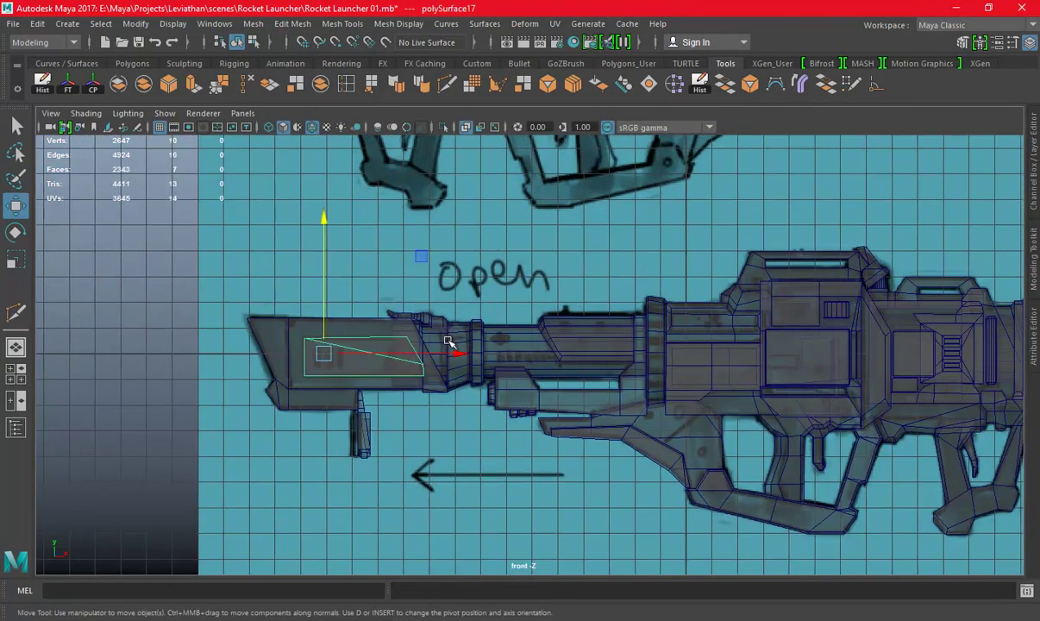
{"action": "key", "text": "space"}
{"action": "key", "text": "space"}
{"action": "scroll", "coordinate": [425, 510], "scroll_direction": "up", "scroll_amount": 3}
{"action": "middle_click_drag", "start_coordinate": [425, 510], "coordinate": [555, 434], "text": "alt"}
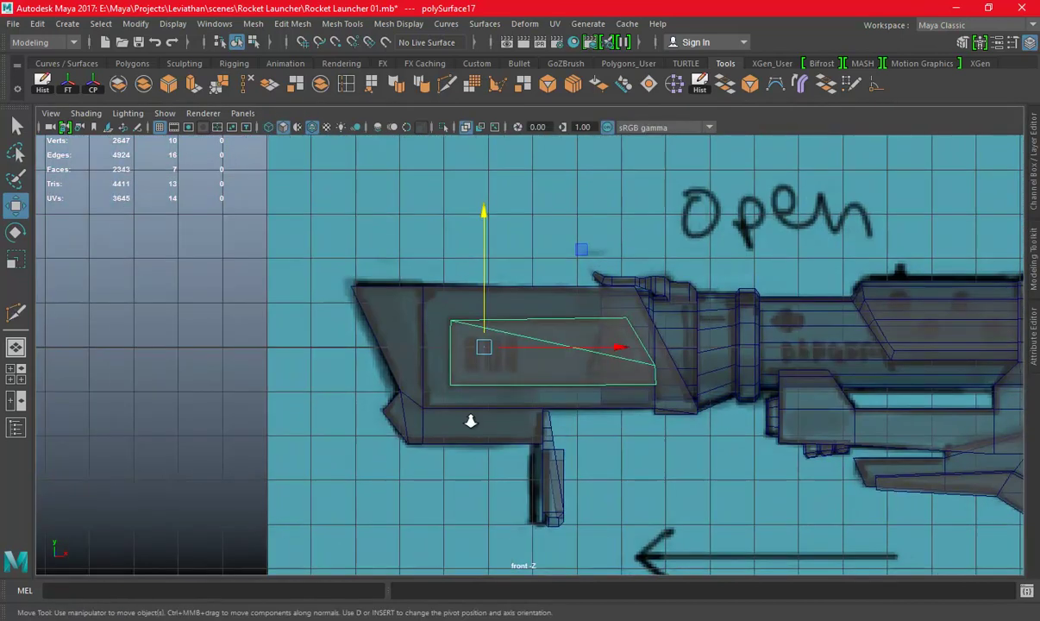
{"action": "scroll", "coordinate": [556, 436], "scroll_direction": "up", "scroll_amount": 2}
{"action": "scroll", "coordinate": [533, 401], "scroll_direction": "up", "scroll_amount": 2}
{"action": "scroll", "coordinate": [527, 353], "scroll_direction": "up", "scroll_amount": 2}
{"action": "right_click_drag", "start_coordinate": [528, 335], "coordinate": [516, 241]}
{"action": "left_click", "coordinate": [520, 308]}
{"action": "key", "text": "ctrl+Delete"}
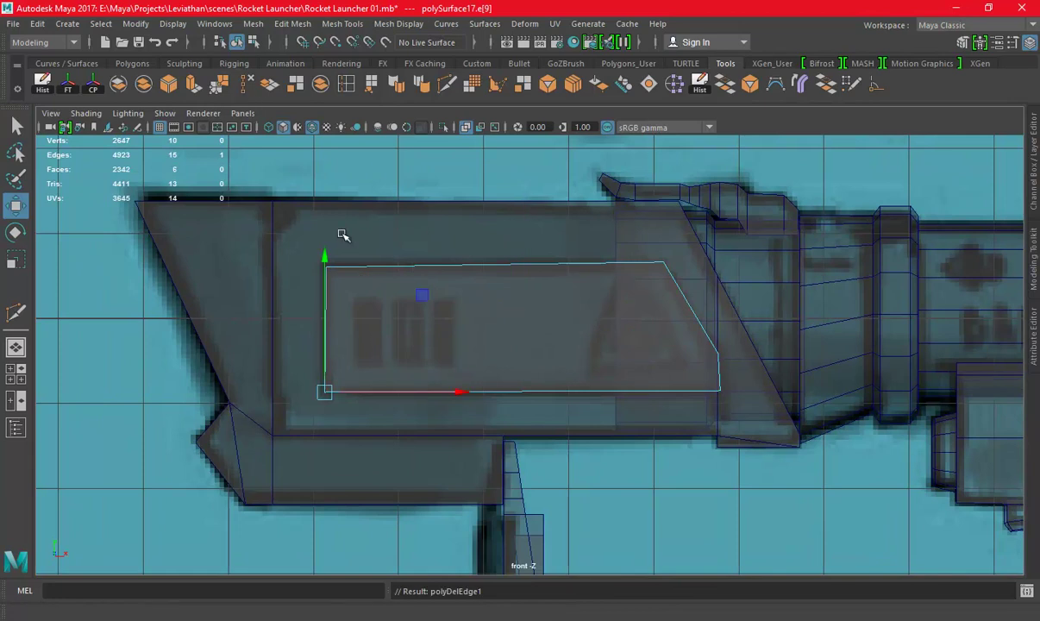
Frame the plate in perspective and delete its extra edge
{"action": "scroll", "coordinate": [376, 225], "scroll_direction": "up", "scroll_amount": 1}
{"action": "left_click", "coordinate": [326, 83]}
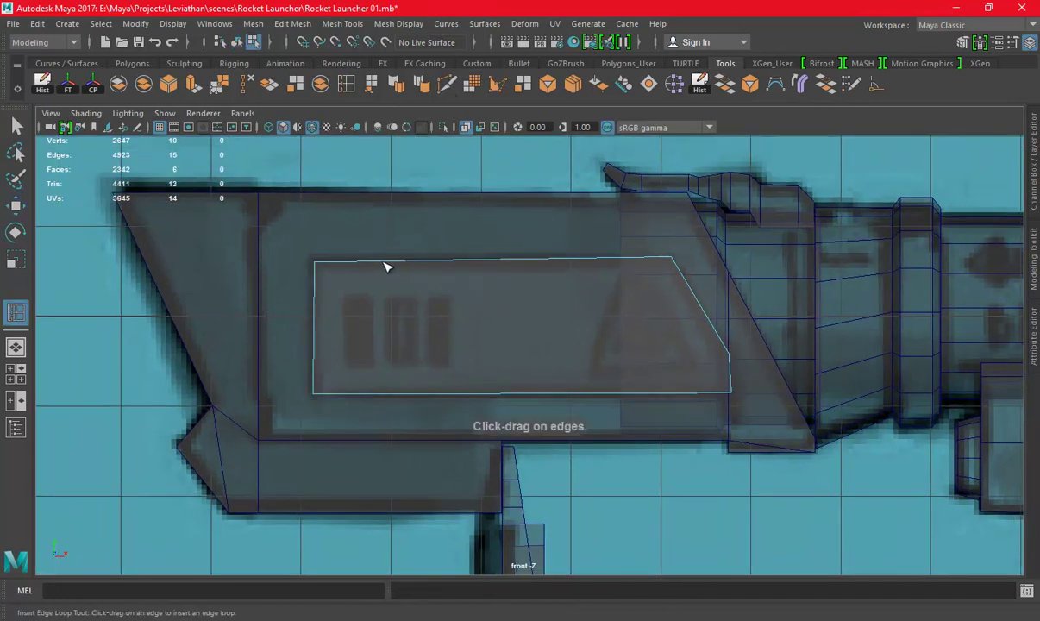
{"action": "key", "text": "space"}
{"action": "key", "text": "space"}
{"action": "scroll", "coordinate": [552, 345], "scroll_direction": "up", "scroll_amount": 2}
{"action": "key", "text": "w"}
{"action": "right_click_drag", "start_coordinate": [320, 349], "coordinate": [425, 221]}
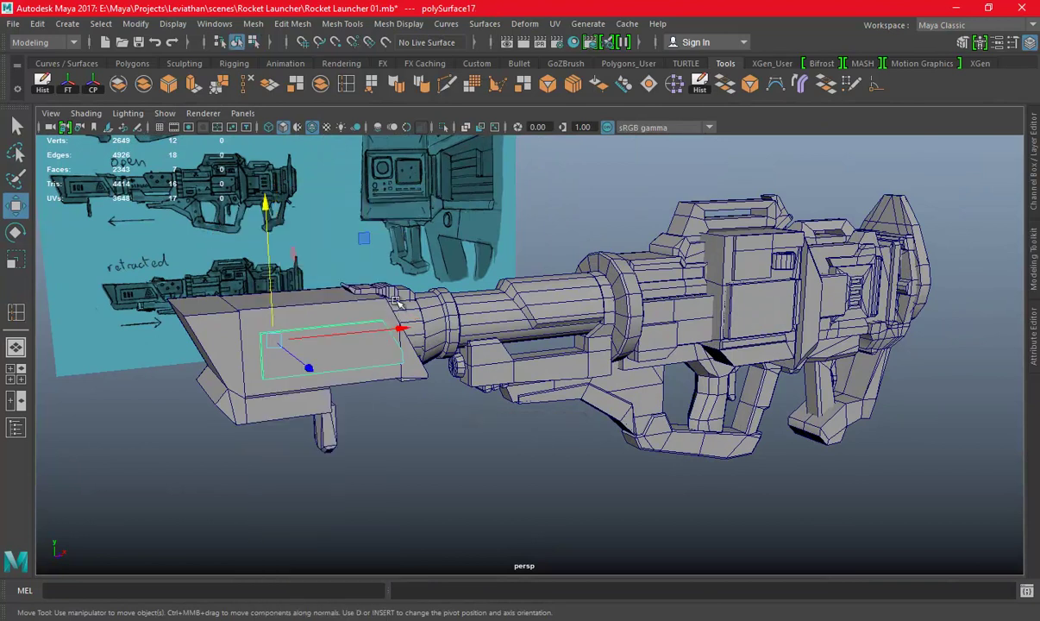
{"action": "key", "text": "f"}
{"action": "left_click_drag", "start_coordinate": [506, 332], "coordinate": [456, 355], "text": "alt"}
{"action": "right_click_drag", "start_coordinate": [537, 217], "coordinate": [537, 178]}
{"action": "left_click", "coordinate": [349, 344]}
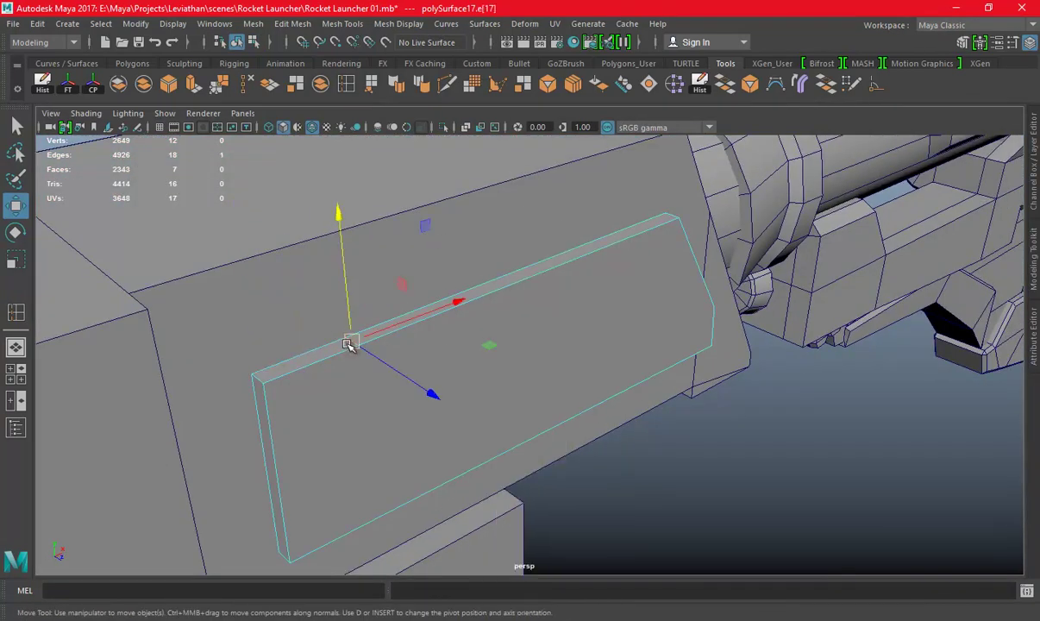
{"action": "key", "text": "Delete"}
{"action": "key", "text": "space"}
{"action": "key", "text": "space"}
Multi-Cut a vertical line across the plate and adjust the plate's top vertices
{"action": "left_click", "coordinate": [422, 84]}
{"action": "left_click", "coordinate": [385, 225]}
{"action": "left_click", "coordinate": [385, 491]}
{"action": "right_click_drag", "start_coordinate": [440, 220], "coordinate": [360, 249]}
{"action": "left_click_drag", "start_coordinate": [274, 224], "coordinate": [784, 278]}
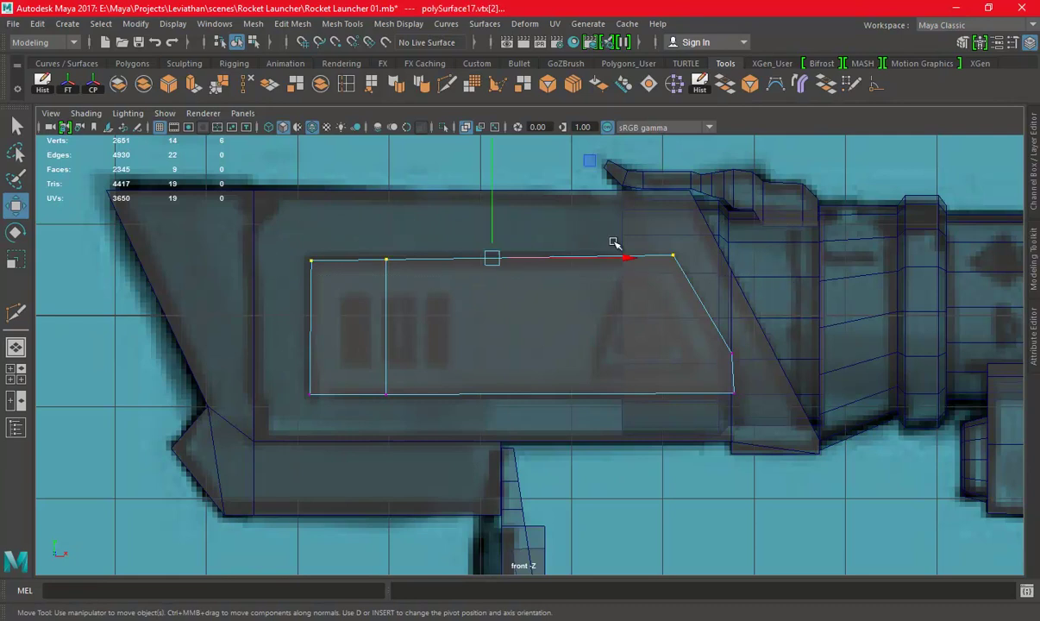
{"action": "key", "text": "r"}
{"action": "mouse_move", "coordinate": [515, 196]}
{"action": "middle_mouse_down", "text": "alt"}
{"action": "mouse_move", "coordinate": [505, 166]}
{"action": "mouse_move", "coordinate": [533, 335]}
{"action": "middle_mouse_up", "text": "alt"}
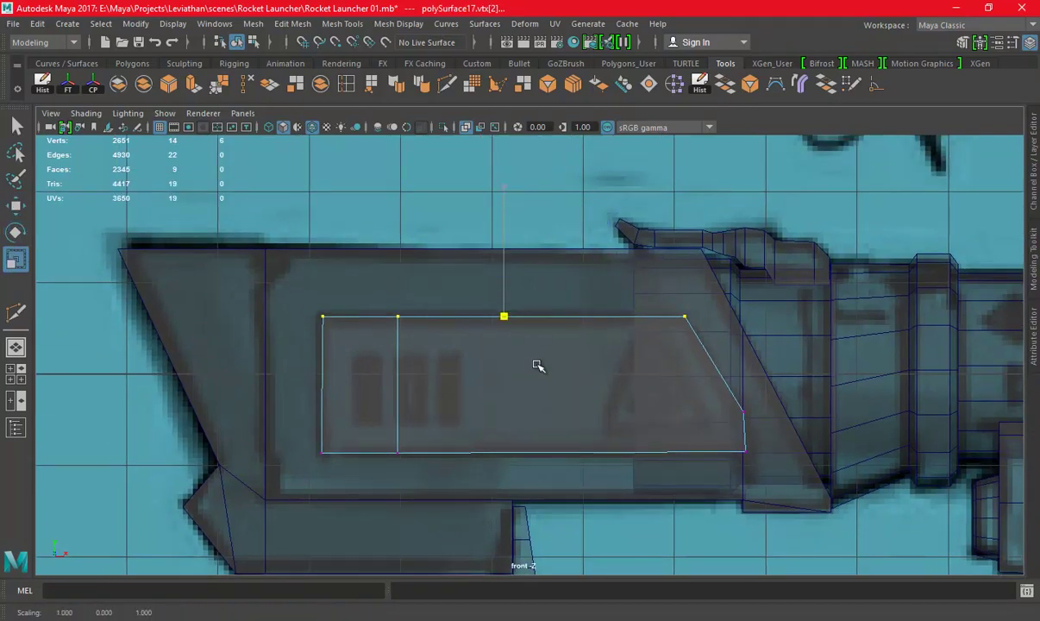
Slide the vertical cut slightly left and add another cut across the plate
{"action": "left_click_drag", "start_coordinate": [356, 289], "coordinate": [441, 530]}
{"action": "key", "text": "e"}
{"action": "key", "text": "w"}
{"action": "left_click_drag", "start_coordinate": [521, 385], "coordinate": [461, 363]}
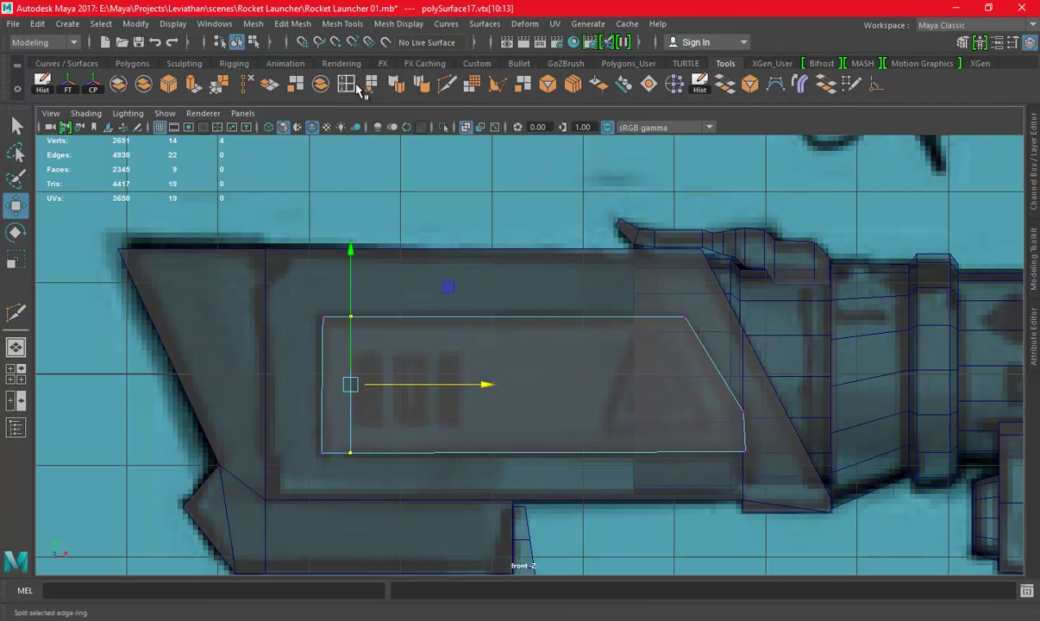
{"action": "left_click", "coordinate": [440, 86]}
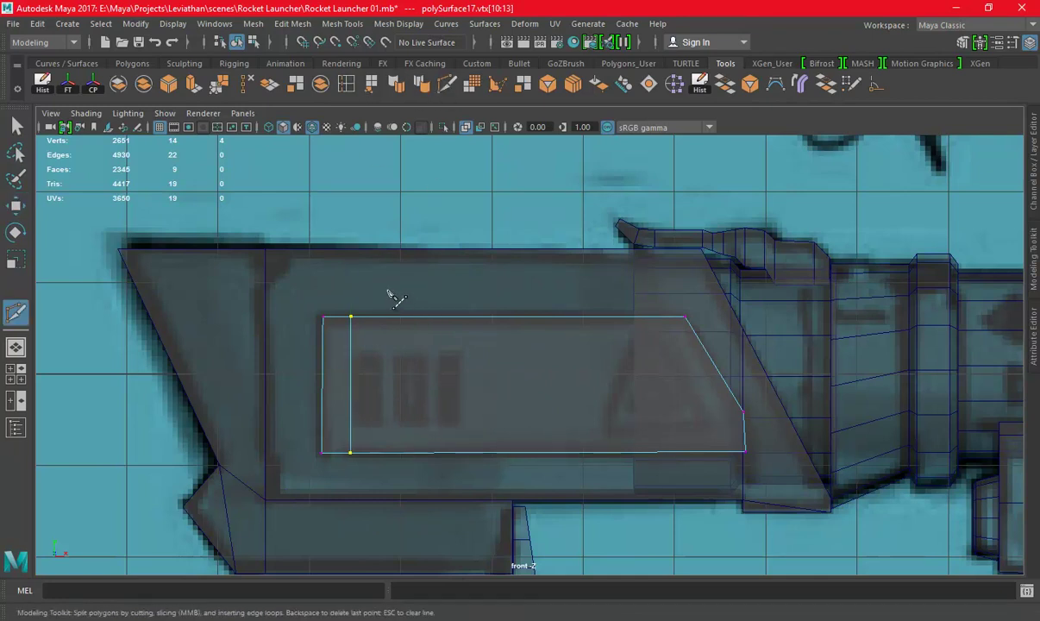
{"action": "key", "text": "Return"}
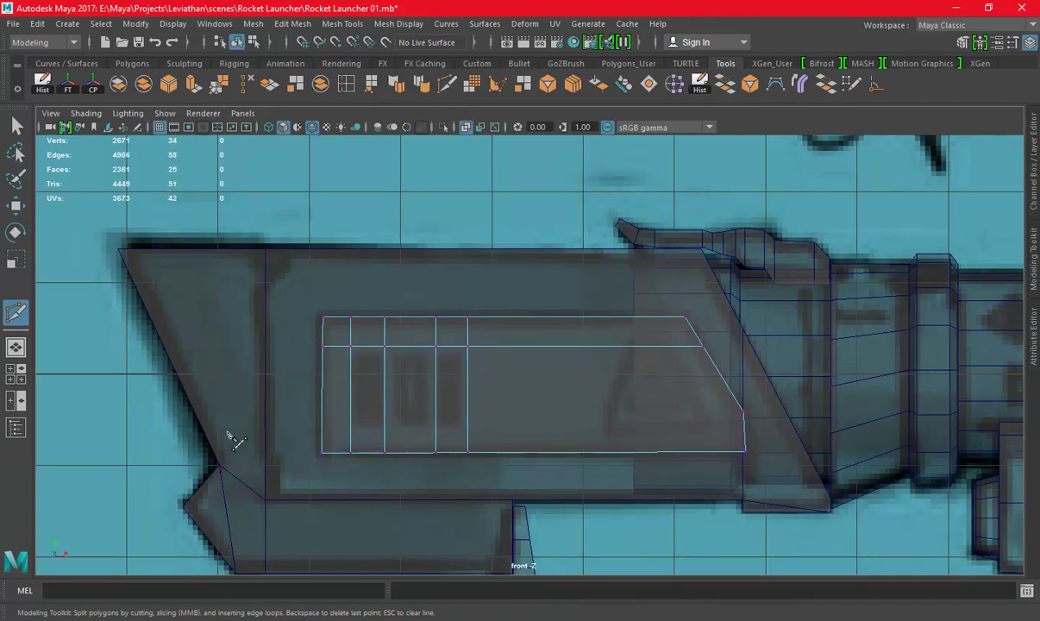
{"action": "key", "text": "ctrl+z"}
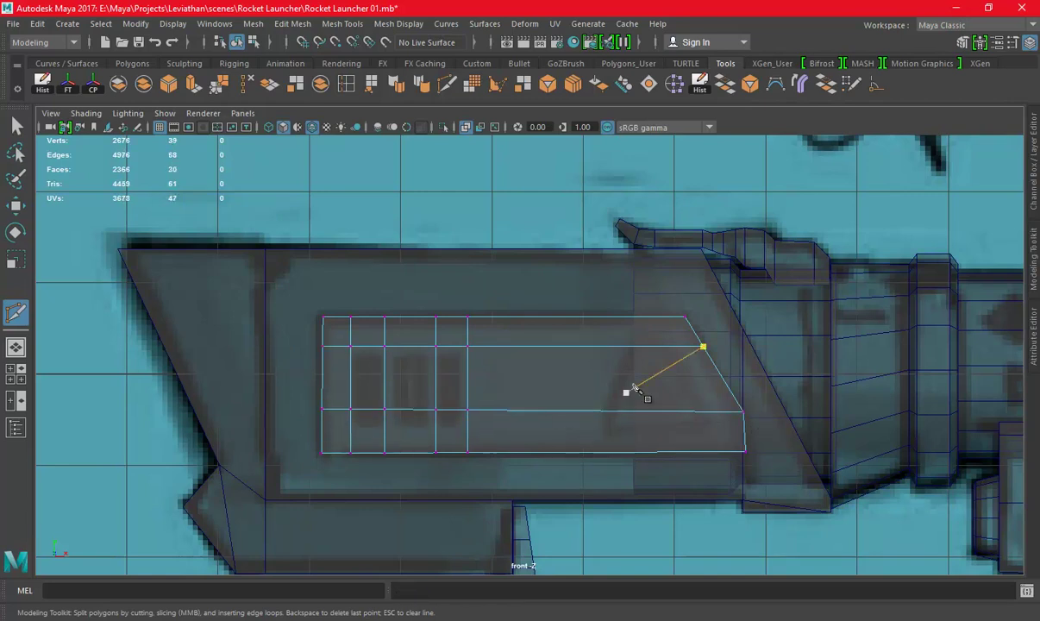
{"action": "key", "text": "space"}
{"action": "key", "text": "space"}
{"action": "left_click_drag", "start_coordinate": [494, 354], "coordinate": [368, 520], "text": "alt"}
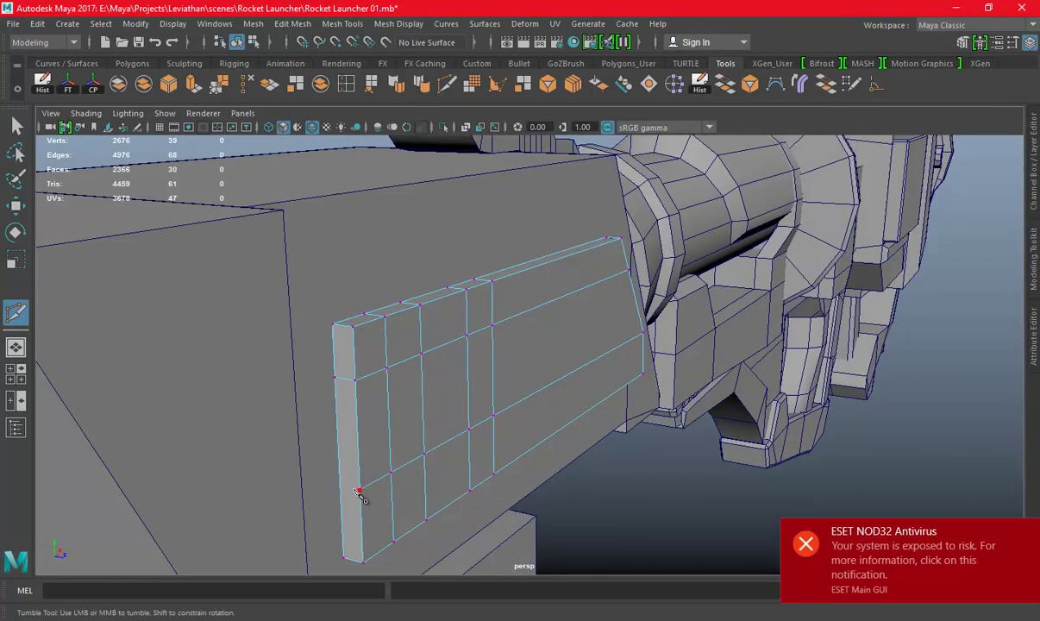
{"action": "key", "text": "space"}
{"action": "key", "text": "space"}
Lower the plate's middle vertex row and the next row slightly
{"action": "scroll", "coordinate": [407, 461], "scroll_direction": "down", "scroll_amount": 1}
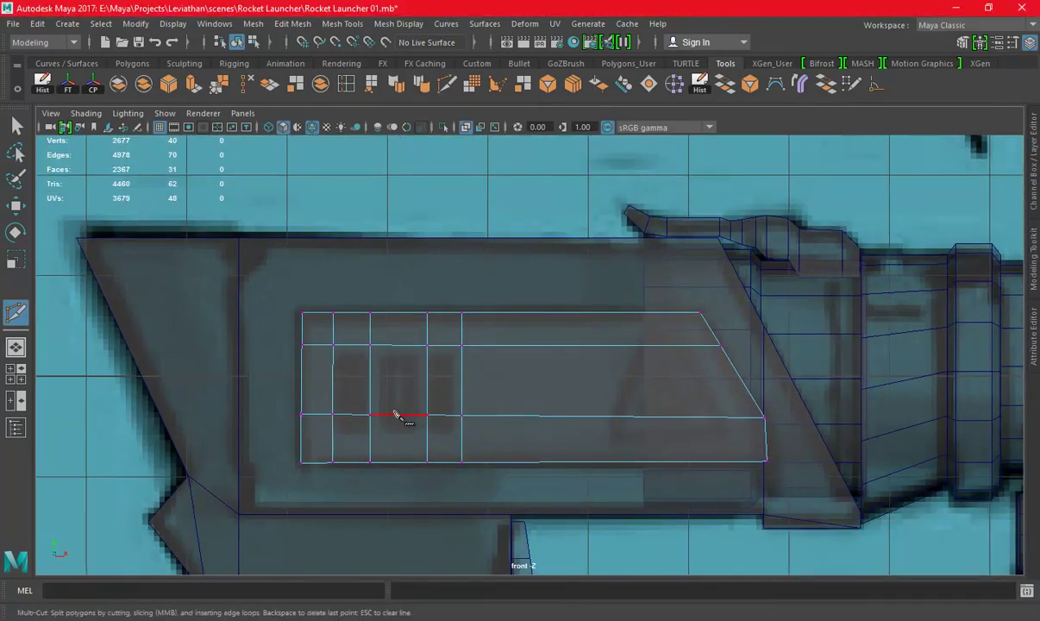
{"action": "key", "text": "w"}
{"action": "middle_click_drag", "start_coordinate": [395, 418], "coordinate": [386, 402], "text": "alt"}
{"action": "right_click_drag", "start_coordinate": [584, 215], "coordinate": [437, 222]}
{"action": "left_click_drag", "start_coordinate": [284, 348], "coordinate": [546, 412]}
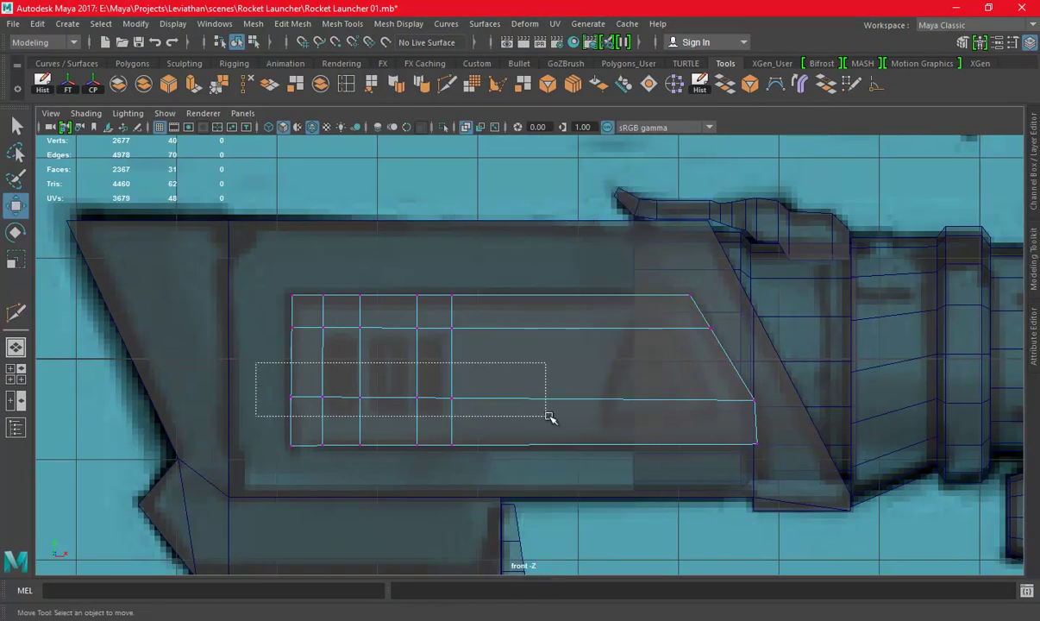
{"action": "left_click_drag", "start_coordinate": [372, 350], "coordinate": [383, 373]}
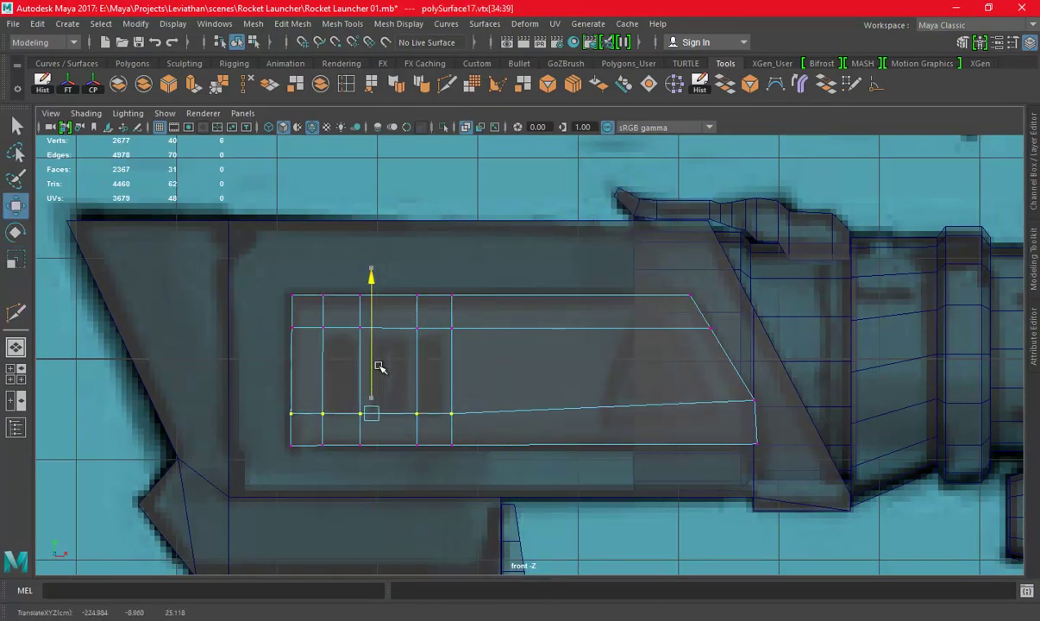
{"action": "middle_click_drag", "start_coordinate": [380, 370], "coordinate": [272, 328], "text": "alt"}
{"action": "scroll", "coordinate": [262, 283], "scroll_direction": "up", "scroll_amount": 2}
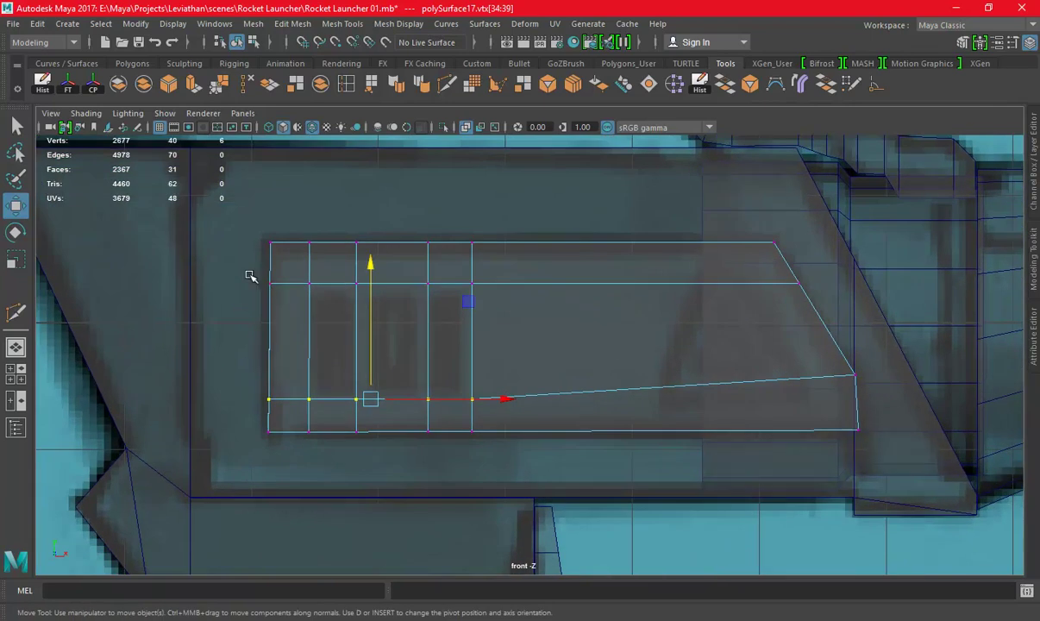
{"action": "left_click_drag", "start_coordinate": [246, 267], "coordinate": [585, 308]}
{"action": "key", "text": "r"}
{"action": "key", "text": "w"}
{"action": "left_click_drag", "start_coordinate": [360, 246], "coordinate": [377, 249]}
Shift the vertical edge loop beside the slots right, then select three middle-row faces
{"action": "scroll", "coordinate": [371, 253], "scroll_direction": "up", "scroll_amount": 1}
{"action": "right_click_drag", "start_coordinate": [419, 219], "coordinate": [412, 183]}
{"action": "double_click", "coordinate": [333, 310]}
{"action": "left_click_drag", "start_coordinate": [407, 335], "coordinate": [413, 337]}
{"action": "double_click", "coordinate": [412, 304]}
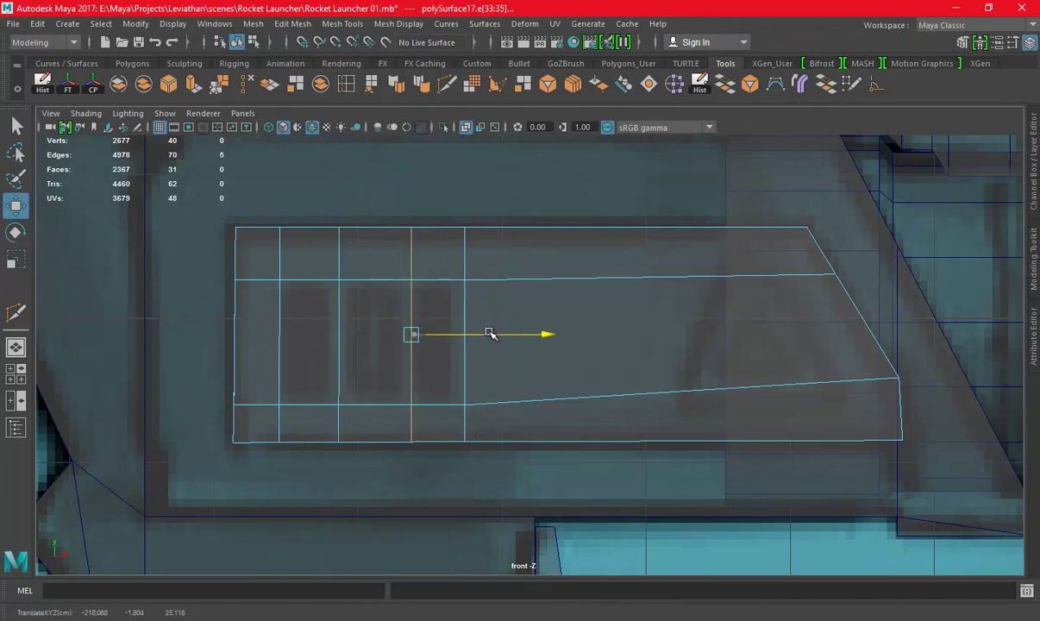
{"action": "right_click_drag", "start_coordinate": [459, 220], "coordinate": [457, 286]}
{"action": "left_click_drag", "start_coordinate": [427, 295], "coordinate": [329, 297]}
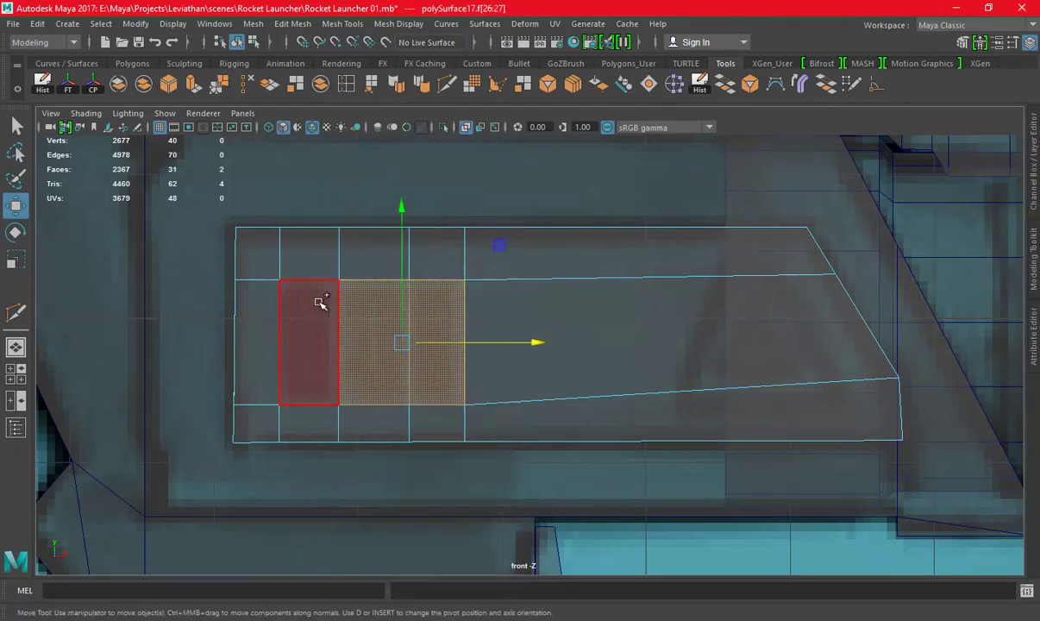
Extrude the three faces with Keep Faces Together off and scale them down slightly
{"action": "key", "text": "ctrl+e"}
{"action": "left_click", "coordinate": [1032, 164]}
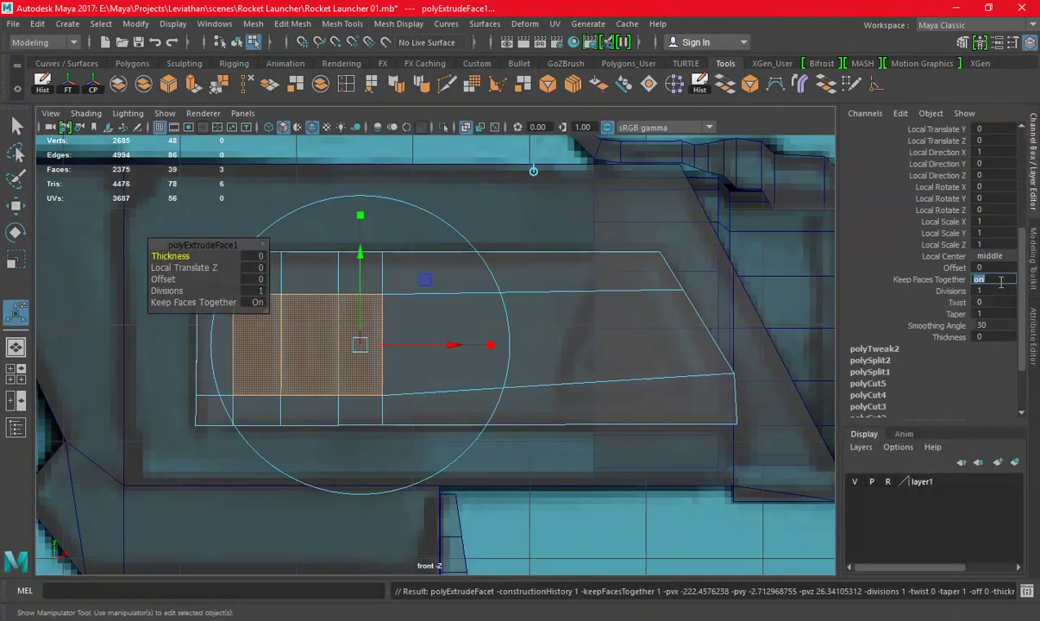
{"action": "key", "text": "Return"}
{"action": "left_click", "coordinate": [1033, 164]}
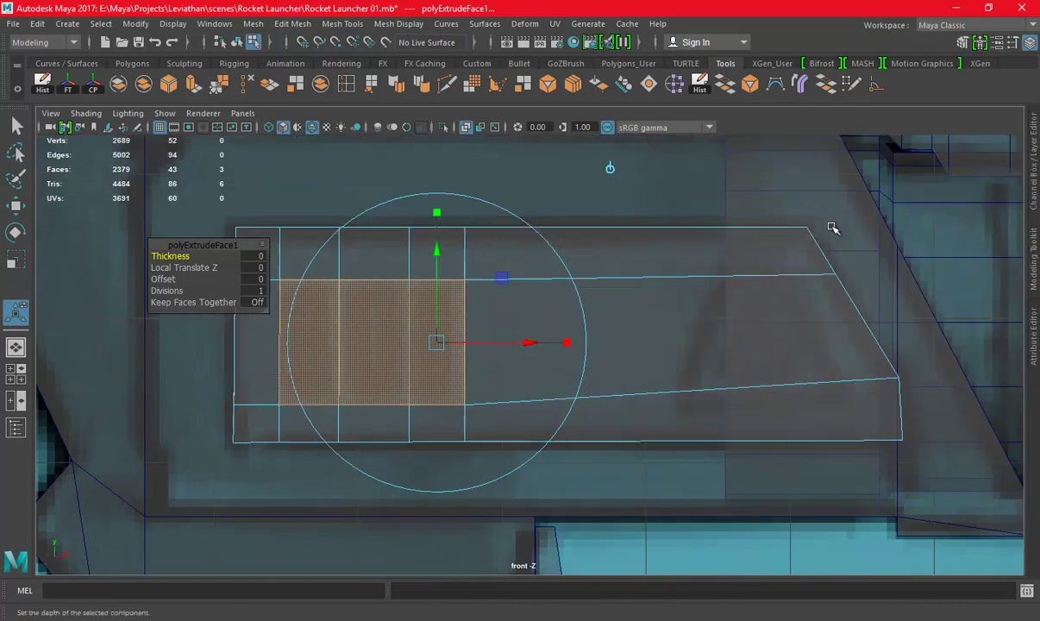
{"action": "key", "text": "space"}
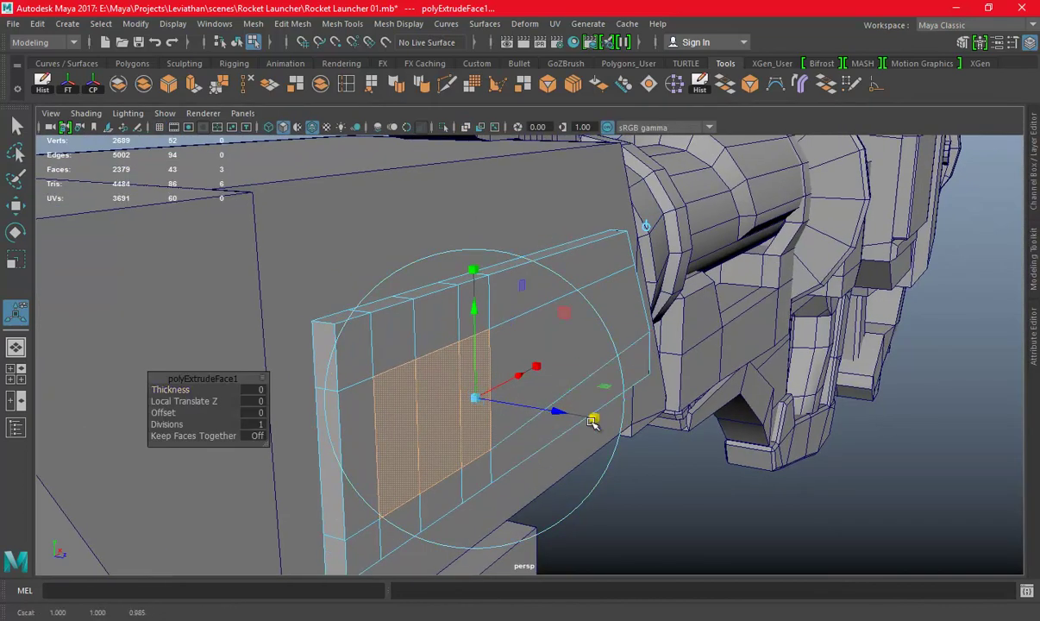
{"action": "left_click_drag", "start_coordinate": [591, 420], "coordinate": [466, 399], "text": "alt"}
{"action": "key", "text": "alt+x"}
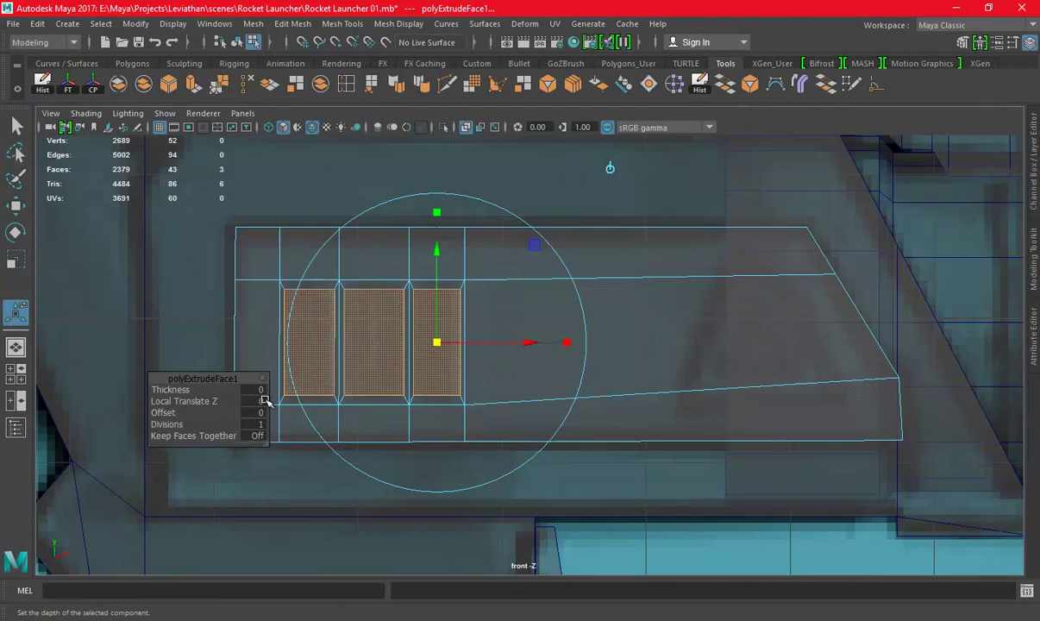
{"action": "left_click_drag", "start_coordinate": [552, 337], "coordinate": [530, 339]}
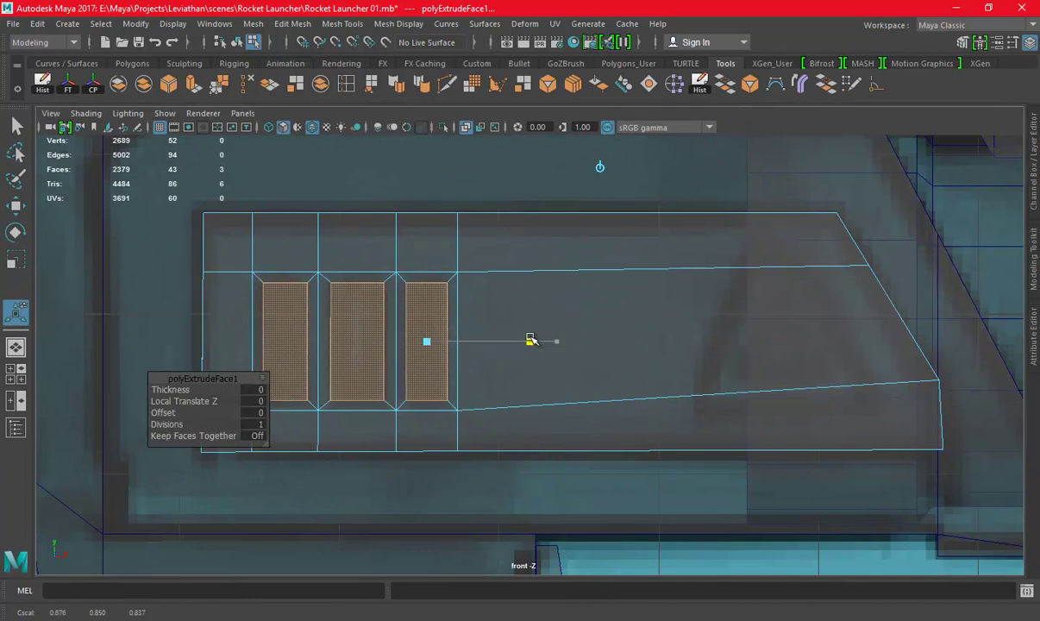
Extrude the three faces again and push them inward into the panel
{"action": "key", "text": "space"}
{"action": "key", "text": "space"}
{"action": "key", "text": "ctrl+e"}
{"action": "mouse_move", "coordinate": [546, 419]}
{"action": "left_mouse_down"}
{"action": "mouse_move", "coordinate": [525, 420]}
{"action": "mouse_move", "coordinate": [627, 318]}
{"action": "left_mouse_up"}
{"action": "right_click_drag", "start_coordinate": [634, 221], "coordinate": [744, 151]}
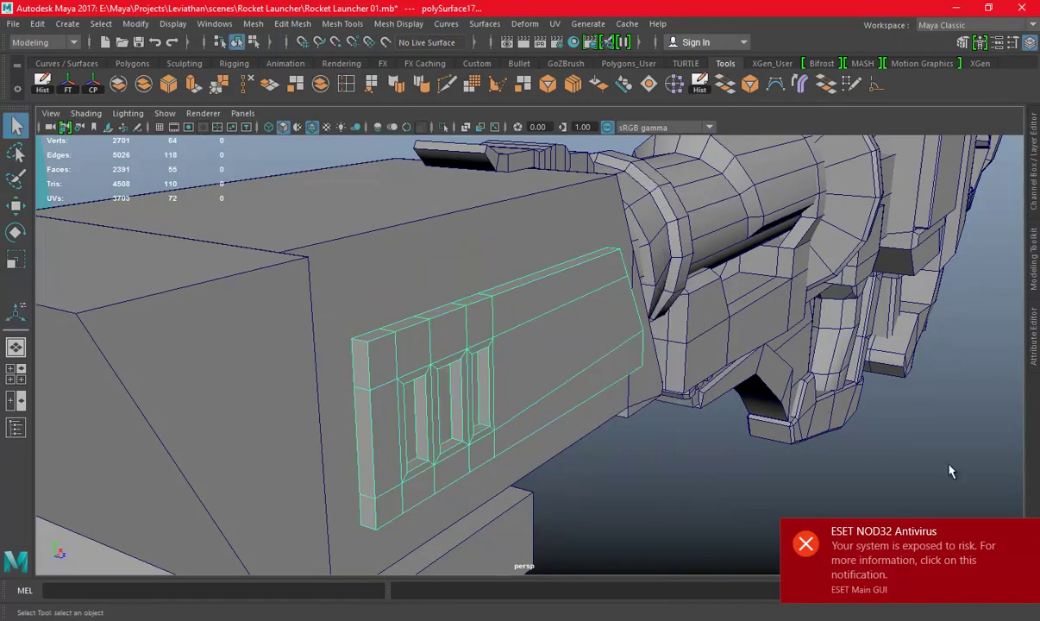
Isolate the front plate panel, save, and Multi-Cut a new edge into it
{"action": "left_click", "coordinate": [443, 128]}
{"action": "left_click_drag", "start_coordinate": [357, 302], "coordinate": [540, 296], "text": "alt"}
{"action": "key", "text": "ctrl+s"}
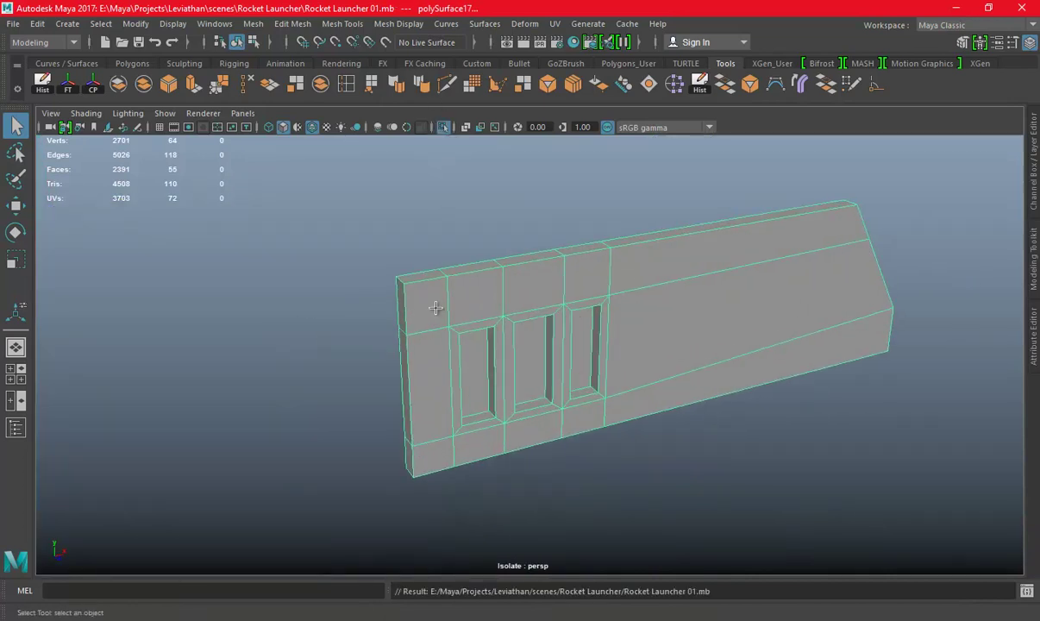
{"action": "key", "text": "ctrl+shift+x"}
{"action": "key", "text": "Return"}
{"action": "left_click", "coordinate": [608, 297]}
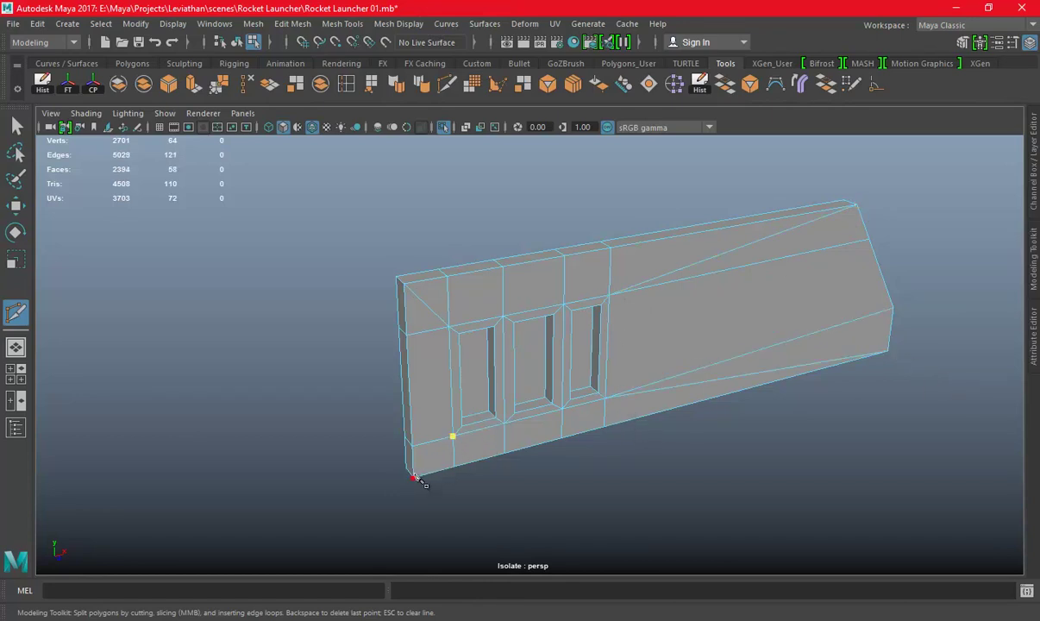
Select and delete the unwanted edges beside the slots, including the short vertical edge
{"action": "key", "text": "w"}
{"action": "right_click_drag", "start_coordinate": [488, 218], "coordinate": [487, 179]}
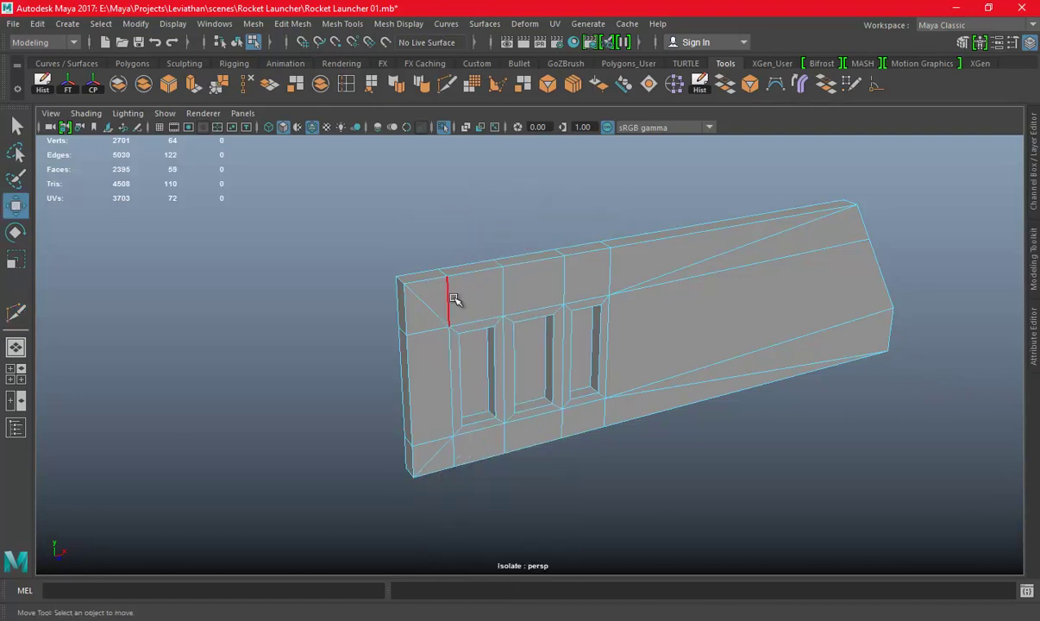
{"action": "left_click", "coordinate": [455, 298]}
{"action": "double_click", "coordinate": [564, 258], "text": "shift"}
{"action": "mouse_move", "coordinate": [578, 332]}
{"action": "left_mouse_down", "text": "alt"}
{"action": "mouse_move", "coordinate": [545, 263]}
{"action": "mouse_move", "coordinate": [555, 305]}
{"action": "left_mouse_up", "text": "alt"}
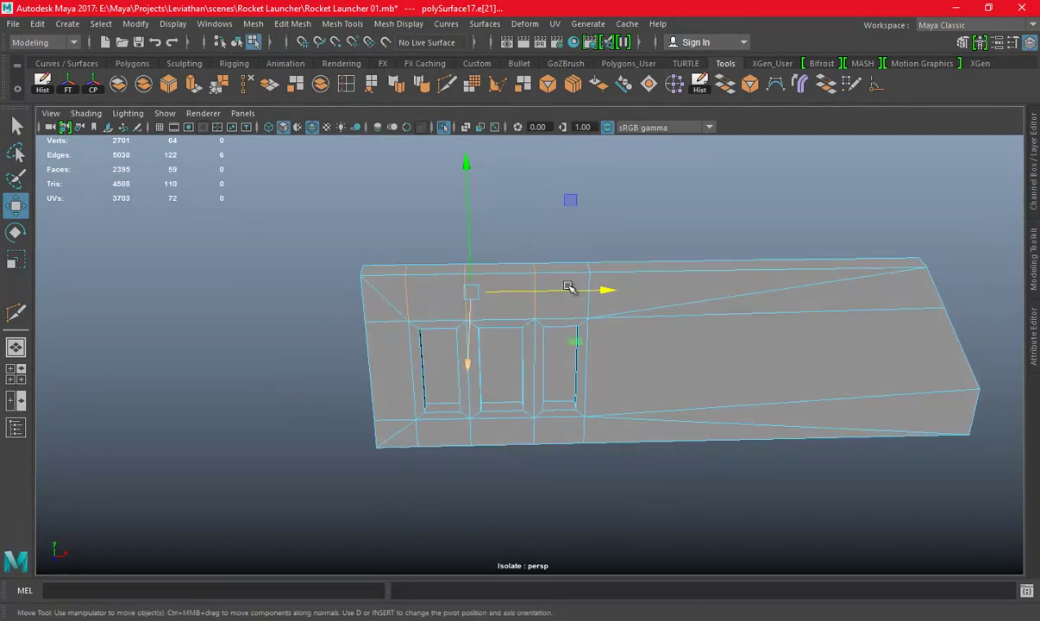
{"action": "key", "text": "t"}
{"action": "key", "text": "ctrl+Delete"}
{"action": "left_click_drag", "start_coordinate": [558, 364], "coordinate": [437, 425], "text": "alt"}
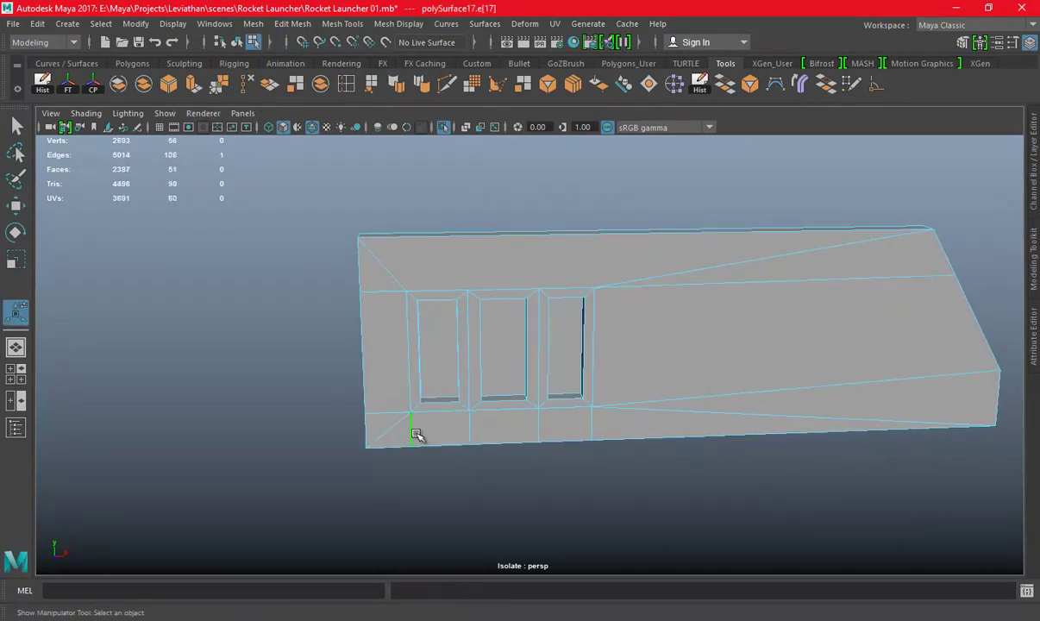
{"action": "left_click", "coordinate": [601, 422], "text": "shift"}
{"action": "key", "text": "ctrl+Delete"}
{"action": "left_click_drag", "start_coordinate": [536, 366], "coordinate": [490, 320], "text": "alt"}
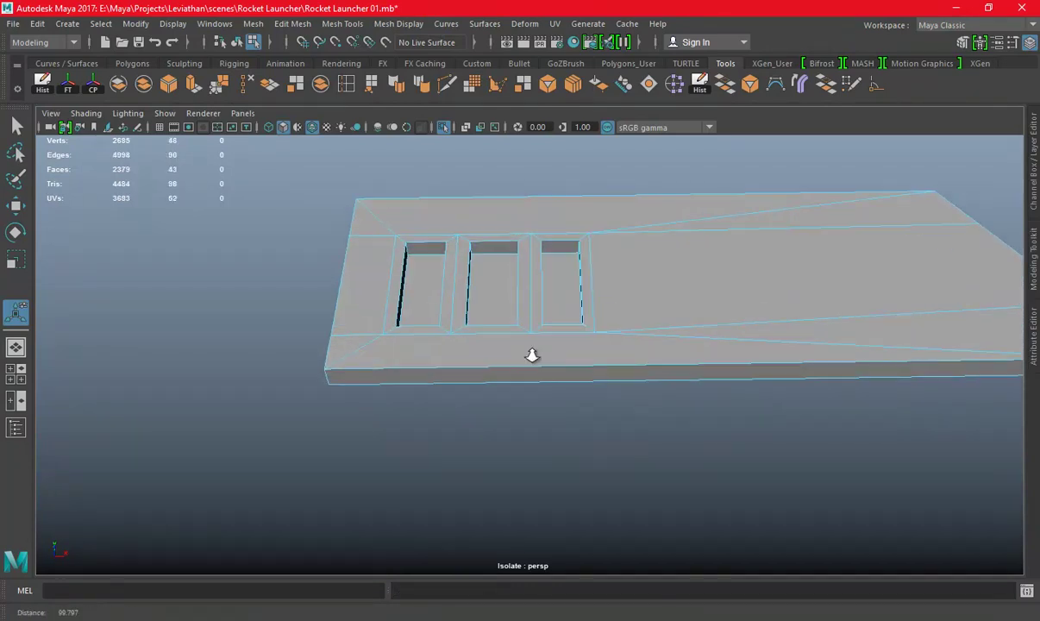
Multi-Cut new edges from the slot corners to the panel corners, then show the whole launcher
{"action": "left_click", "coordinate": [448, 85]}
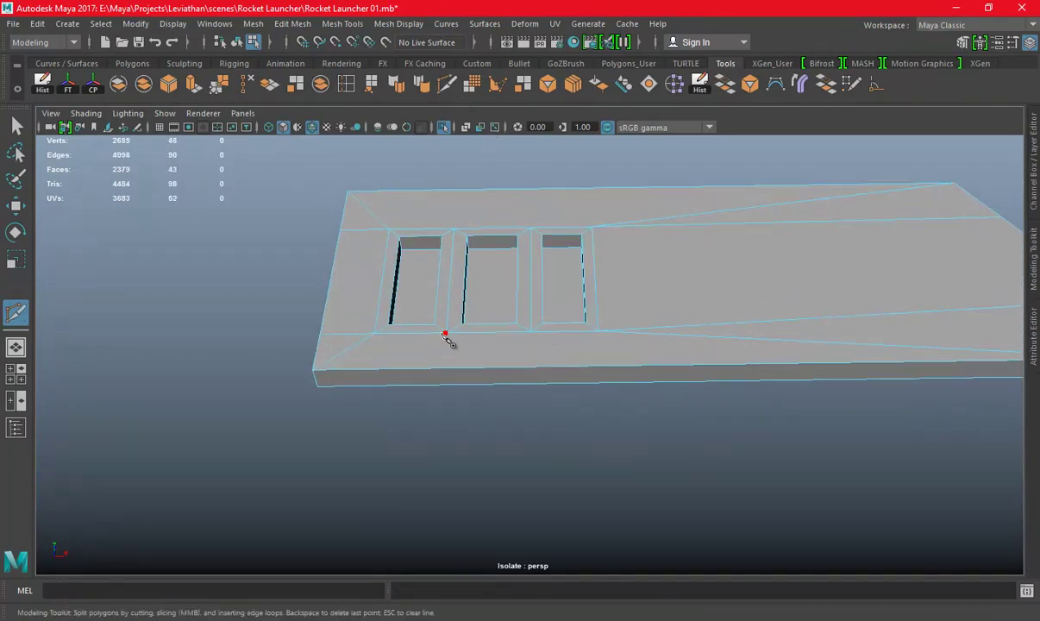
{"action": "left_click", "coordinate": [317, 369]}
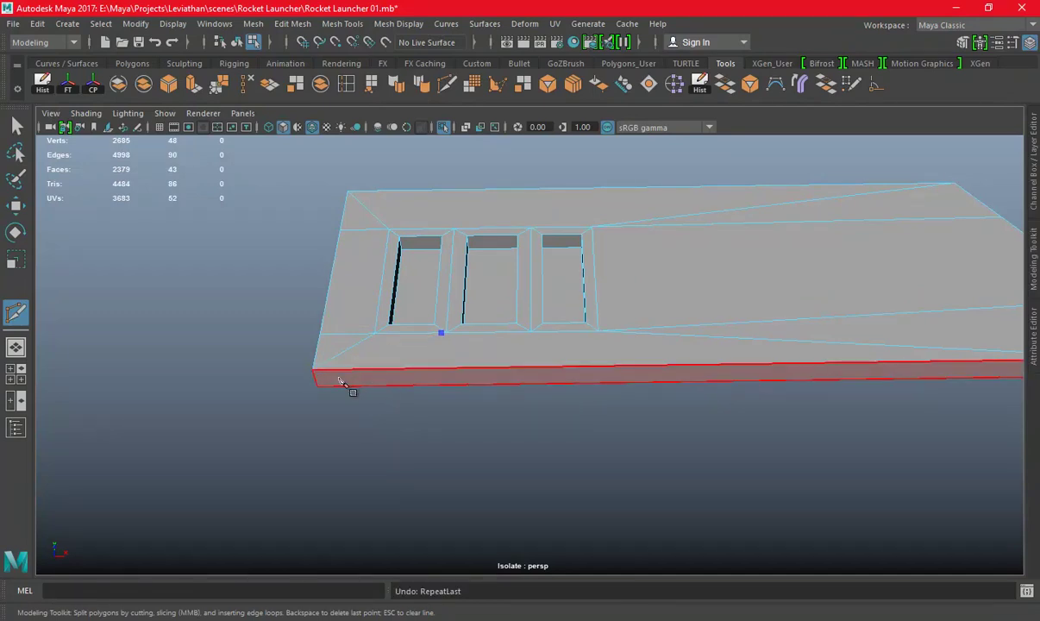
{"action": "key", "text": "Return"}
{"action": "left_click", "coordinate": [446, 333]}
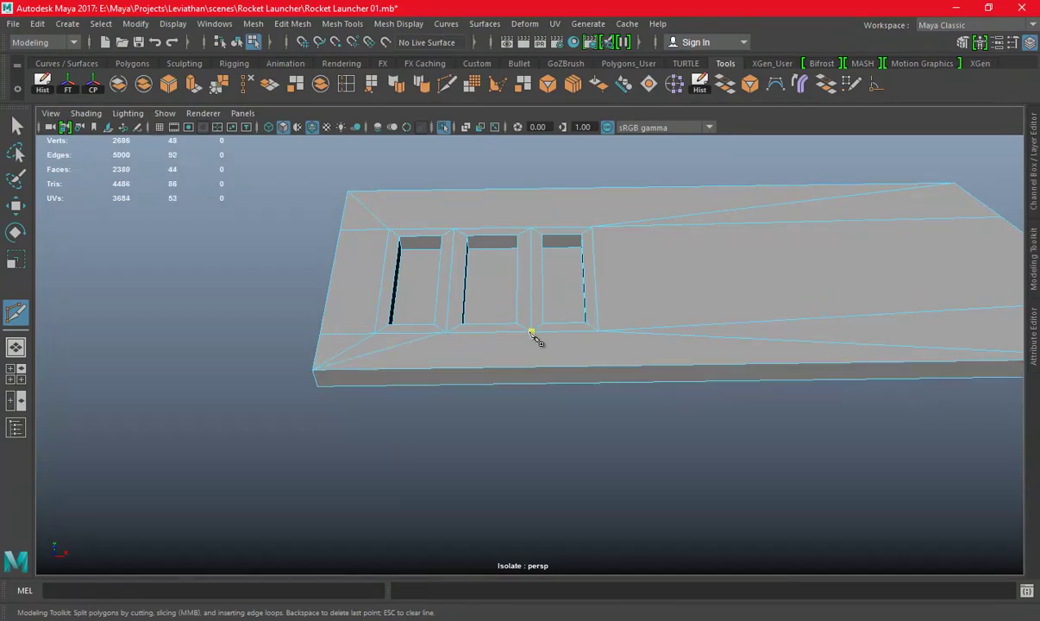
{"action": "left_click", "coordinate": [532, 335]}
{"action": "right_click_drag", "start_coordinate": [893, 336], "coordinate": [982, 375], "text": "alt"}
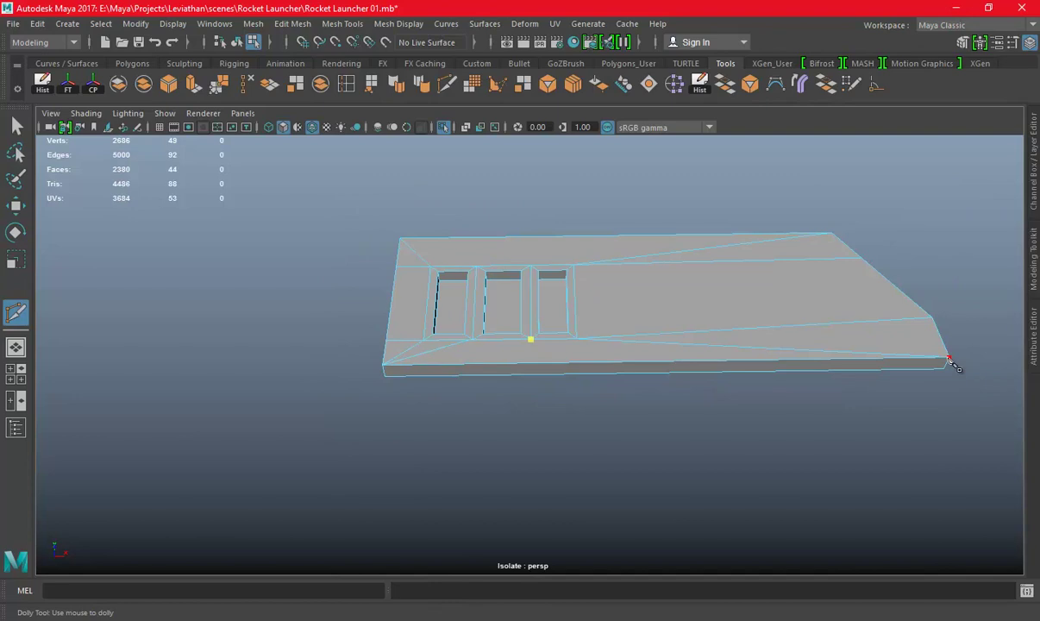
{"action": "scroll", "coordinate": [569, 293], "scroll_direction": "up", "scroll_amount": 2}
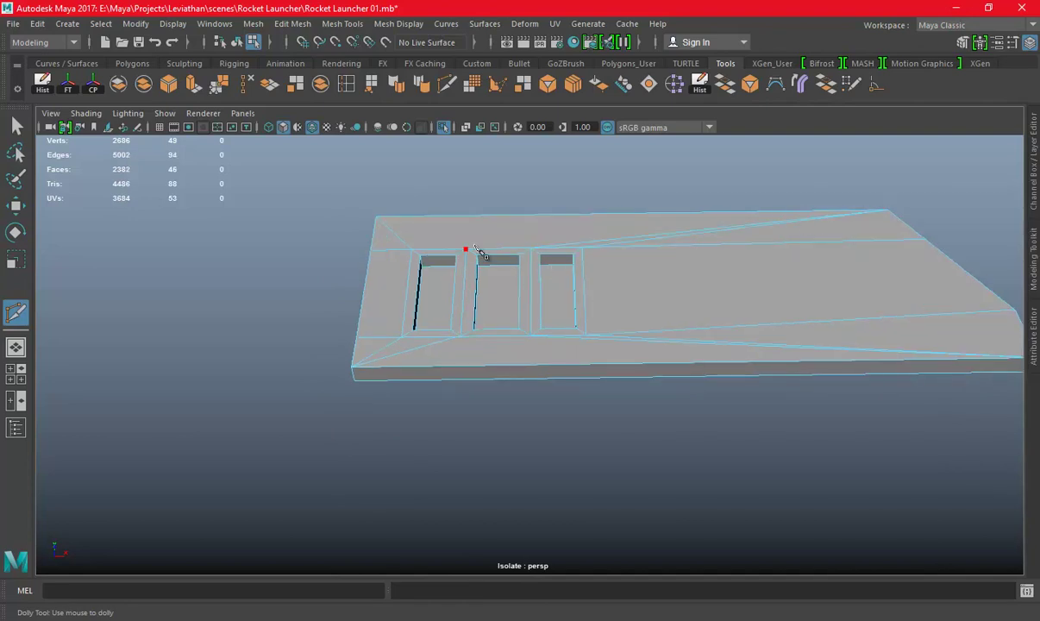
{"action": "left_click", "coordinate": [444, 241]}
{"action": "left_click_drag", "start_coordinate": [550, 257], "coordinate": [585, 232], "text": "alt"}
{"action": "key", "text": "w"}
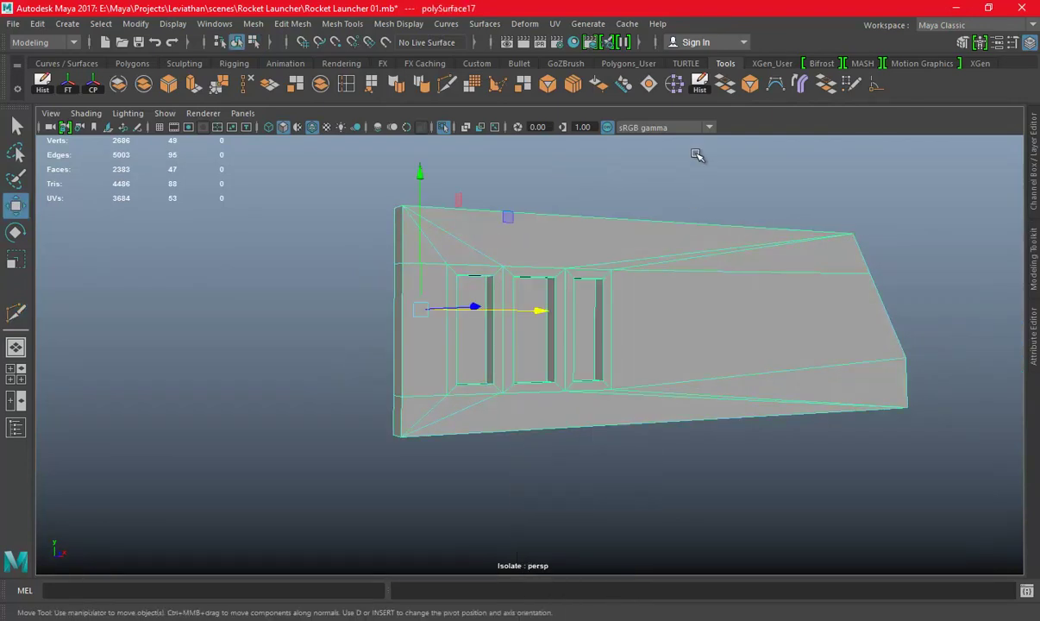
{"action": "left_click", "coordinate": [466, 143]}
{"action": "left_click", "coordinate": [439, 130]}
Select the front plate, frame it in the front view, and save the scene
{"action": "left_click", "coordinate": [719, 325]}
{"action": "left_click_drag", "start_coordinate": [719, 325], "coordinate": [544, 304], "text": "alt"}
{"action": "key", "text": "space"}
{"action": "key", "text": "space"}
{"action": "key", "text": "f"}
{"action": "scroll", "coordinate": [214, 288], "scroll_direction": "down", "scroll_amount": 3}
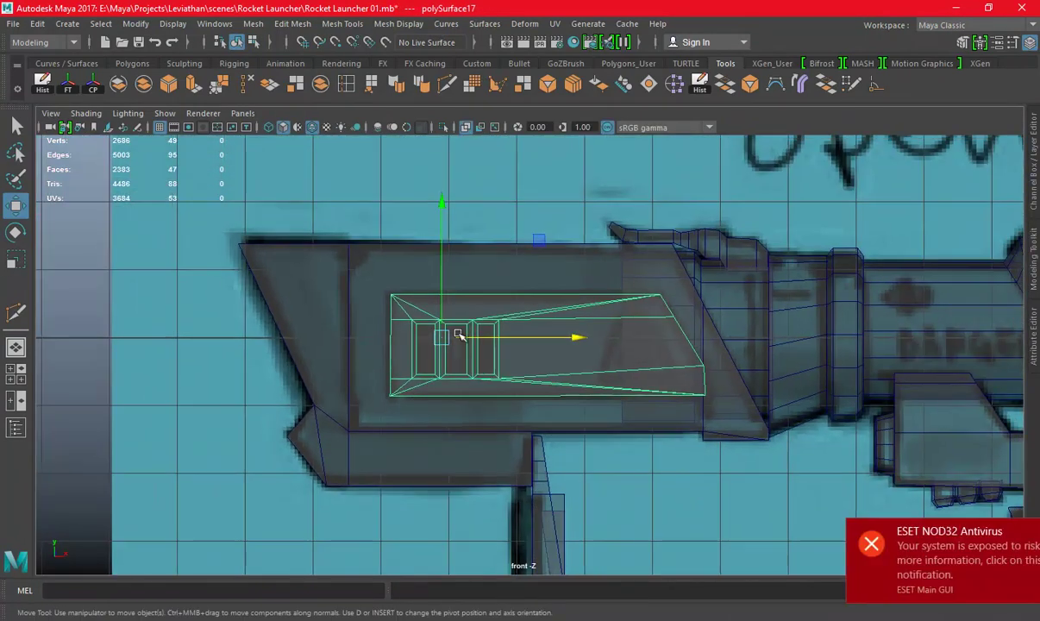
{"action": "key", "text": "ctrl+s"}
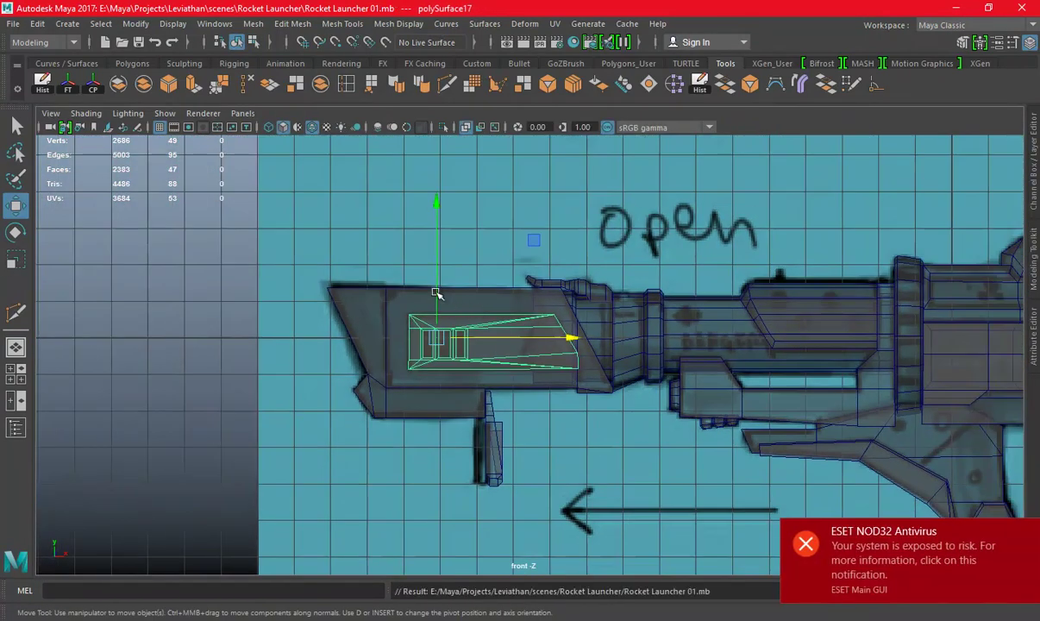
Duplicate the front plate and set the copy's Scale Z to -1 to mirror it across
{"action": "key", "text": "space"}
{"action": "key", "text": "space"}
{"action": "key", "text": "f"}
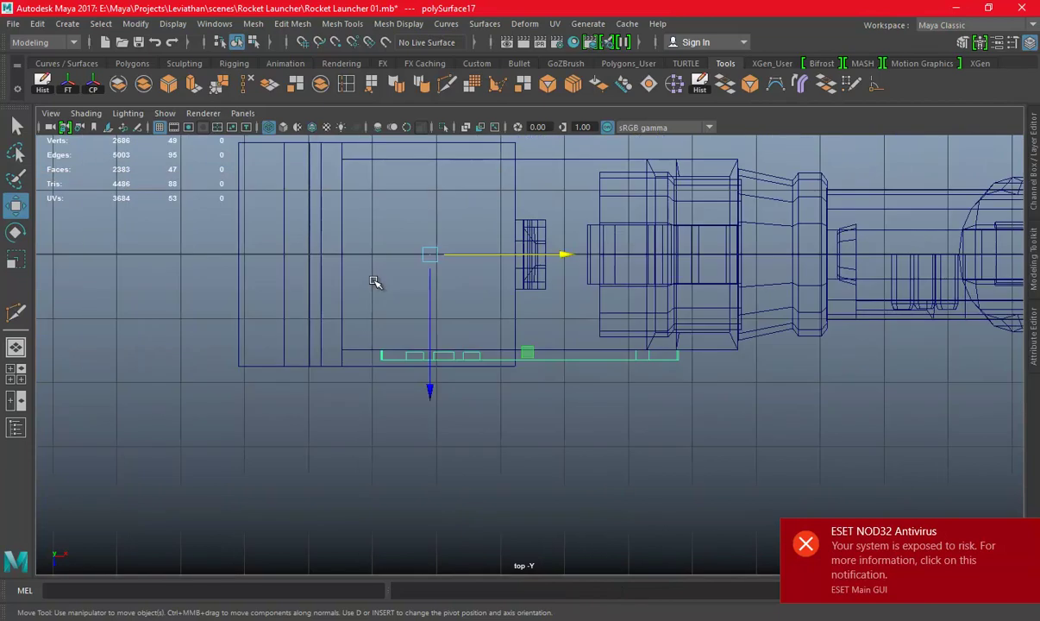
{"action": "left_click", "coordinate": [1035, 200]}
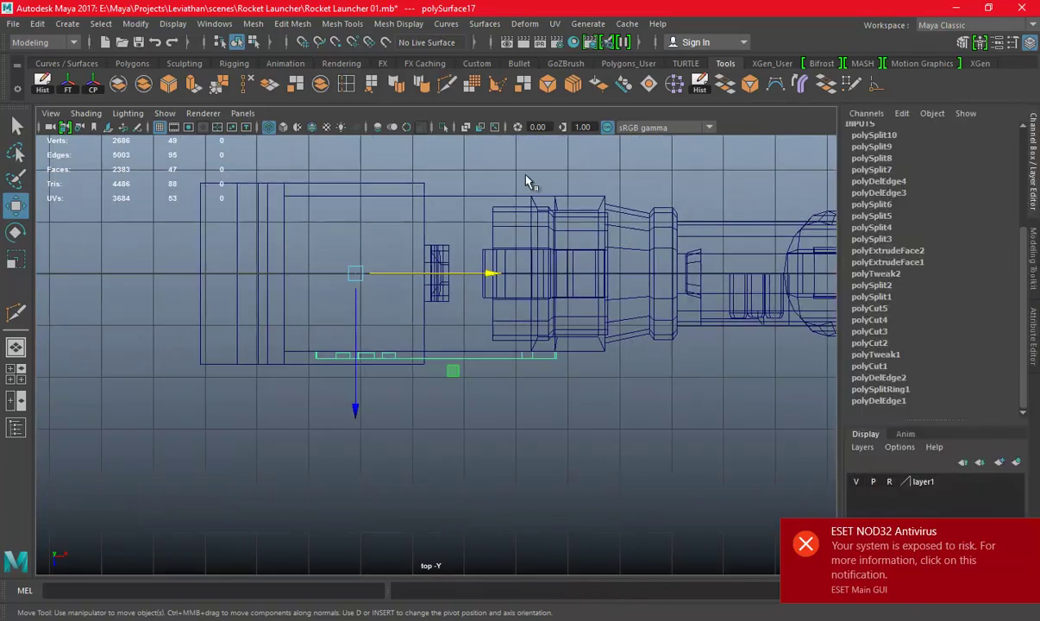
{"action": "left_click", "coordinate": [67, 83]}
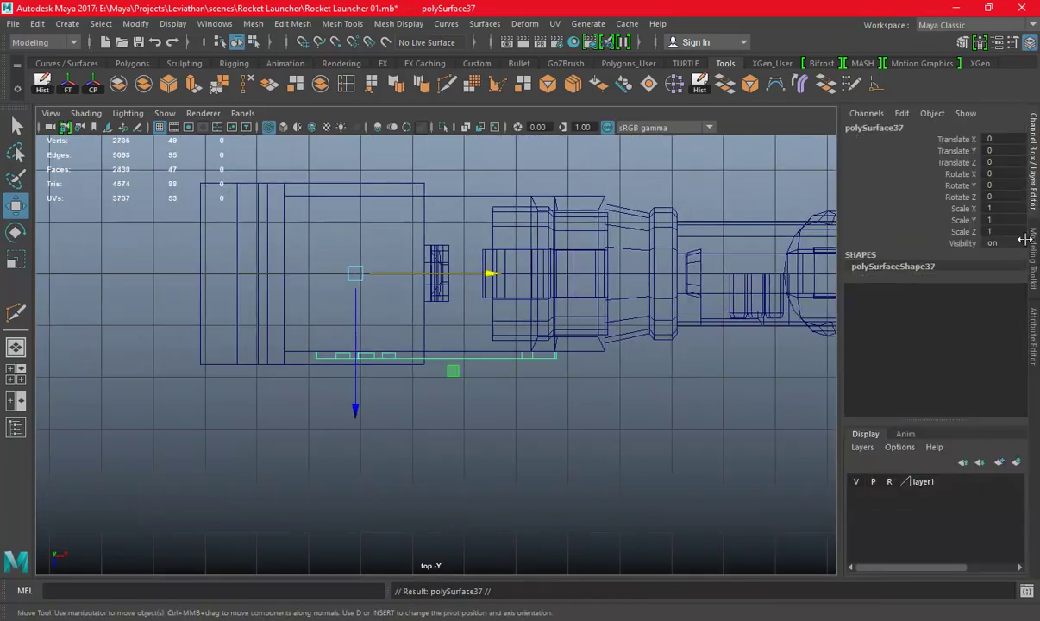
{"action": "type", "text": "-1"}
{"action": "key", "text": "Return"}
Orbit around the launcher to check the mirrored plate against the reference sketch
{"action": "key", "text": "space"}
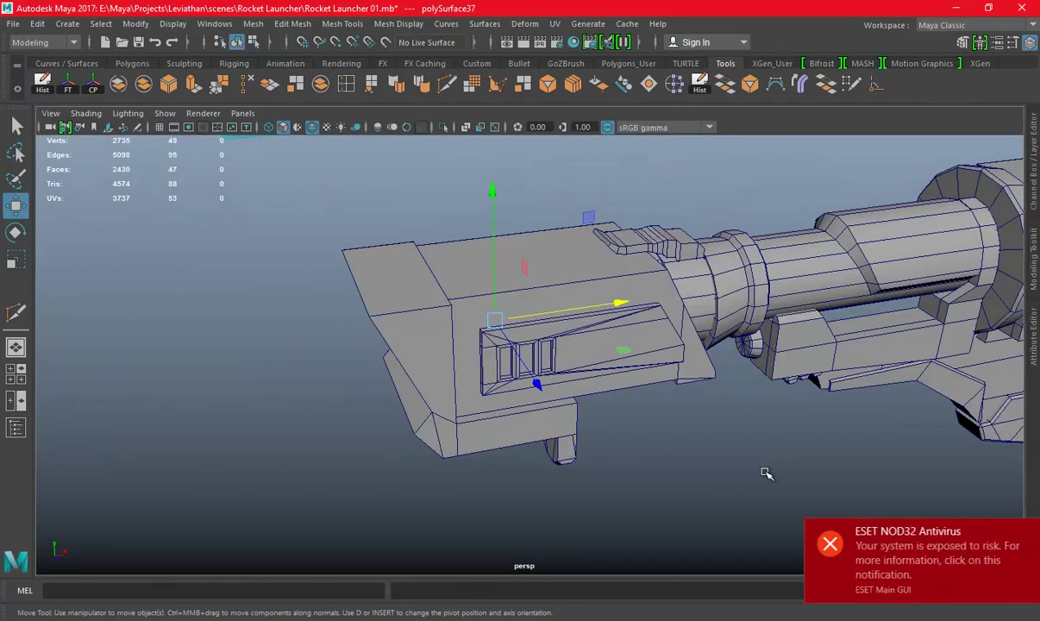
{"action": "left_click_drag", "start_coordinate": [764, 473], "coordinate": [988, 486], "text": "alt"}
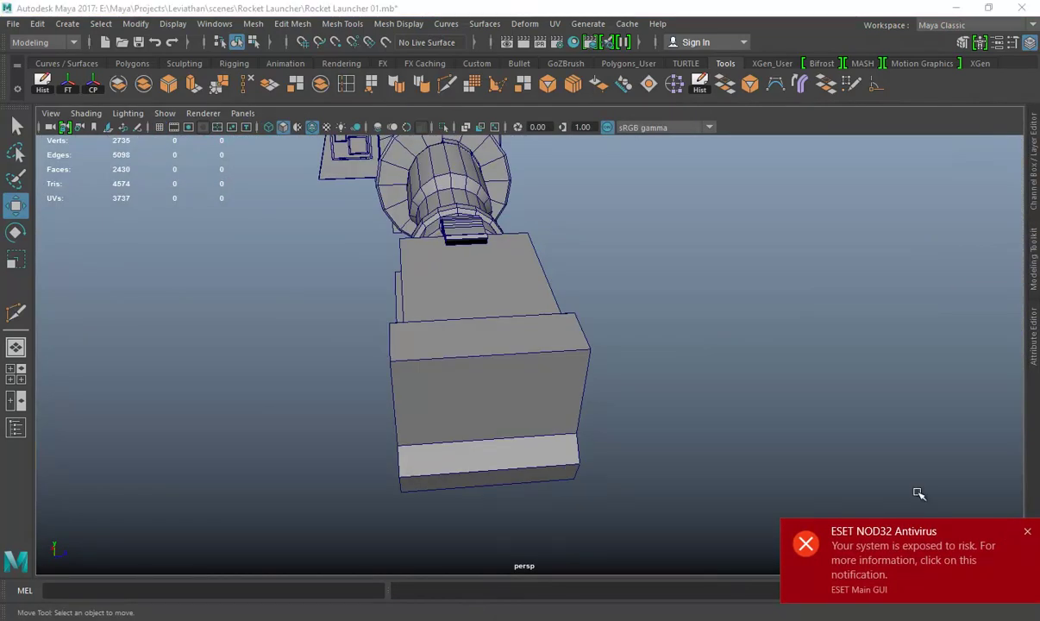
{"action": "left_click", "coordinate": [1027, 530]}
{"action": "mouse_move", "coordinate": [404, 285]}
{"action": "left_mouse_down", "text": "alt"}
{"action": "mouse_move", "coordinate": [546, 273]}
{"action": "mouse_move", "coordinate": [403, 301]}
{"action": "mouse_move", "coordinate": [496, 343]}
{"action": "left_mouse_up", "text": "alt"}
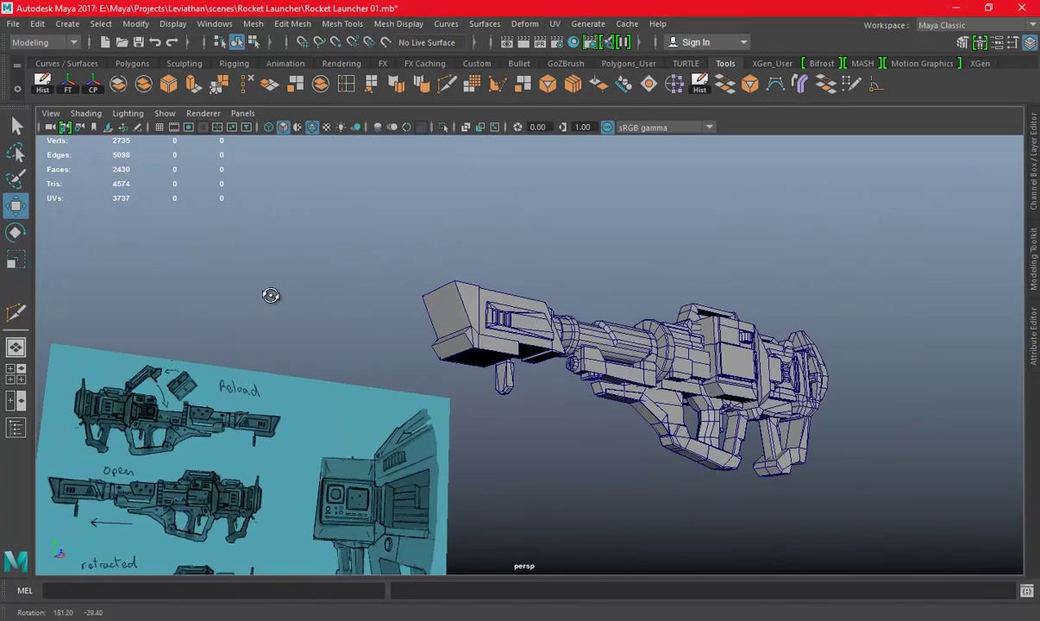
{"action": "mouse_move", "coordinate": [694, 352]}
{"action": "left_mouse_down", "text": "alt"}
{"action": "mouse_move", "coordinate": [367, 351]}
{"action": "mouse_move", "coordinate": [604, 371]}
{"action": "left_mouse_up", "text": "alt"}
{"action": "right_click_drag", "start_coordinate": [603, 371], "coordinate": [714, 394], "text": "alt"}
{"action": "mouse_move", "coordinate": [715, 394]}
{"action": "left_mouse_down", "text": "alt"}
{"action": "mouse_move", "coordinate": [430, 371]}
{"action": "mouse_move", "coordinate": [510, 371]}
{"action": "left_mouse_up", "text": "alt"}
{"action": "left_click", "coordinate": [494, 363]}
{"action": "right_click_drag", "start_coordinate": [513, 254], "coordinate": [579, 198]}
{"action": "left_click", "coordinate": [414, 285]}
{"action": "mouse_move", "coordinate": [414, 285]}
{"action": "left_mouse_down", "text": "alt"}
{"action": "mouse_move", "coordinate": [631, 315]}
{"action": "mouse_move", "coordinate": [580, 395]}
{"action": "mouse_move", "coordinate": [530, 413]}
{"action": "left_mouse_up", "text": "alt"}
Inspect the barrel collar clamp closely from the top and perspective views
{"action": "key", "text": "space"}
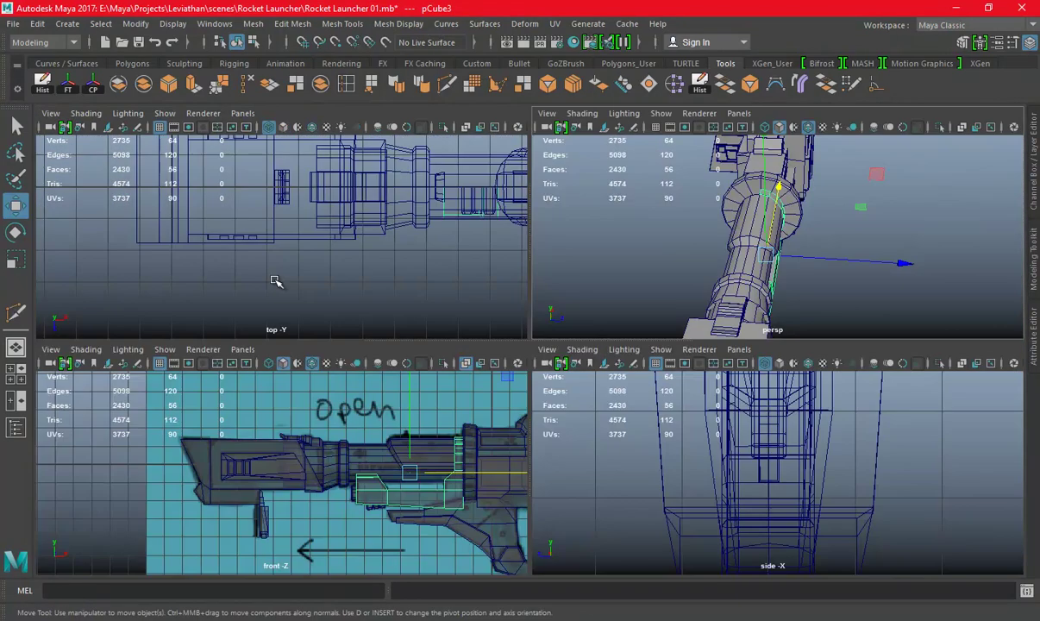
{"action": "key", "text": "space"}
{"action": "right_click_drag", "start_coordinate": [288, 290], "coordinate": [447, 286], "text": "alt"}
{"action": "scroll", "coordinate": [447, 286], "scroll_direction": "down", "scroll_amount": 2}
{"action": "scroll", "coordinate": [482, 285], "scroll_direction": "down", "scroll_amount": 2}
{"action": "scroll", "coordinate": [520, 285], "scroll_direction": "down", "scroll_amount": 1}
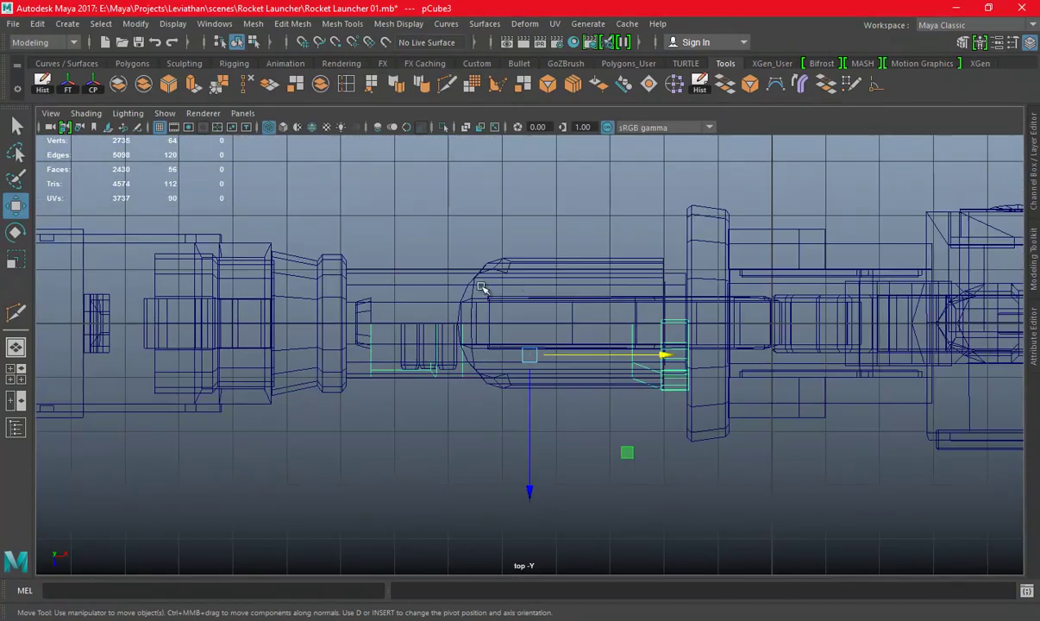
{"action": "scroll", "coordinate": [632, 316], "scroll_direction": "up", "scroll_amount": 2}
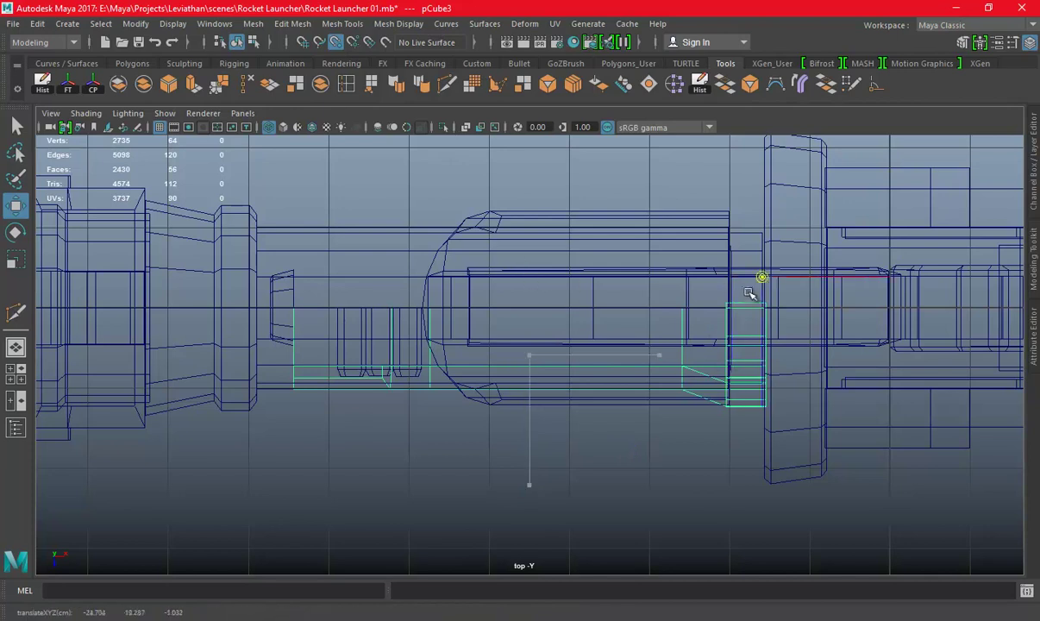
{"action": "key", "text": "space"}
{"action": "key", "text": "space"}
{"action": "left_click_drag", "start_coordinate": [648, 273], "coordinate": [565, 281], "text": "alt"}
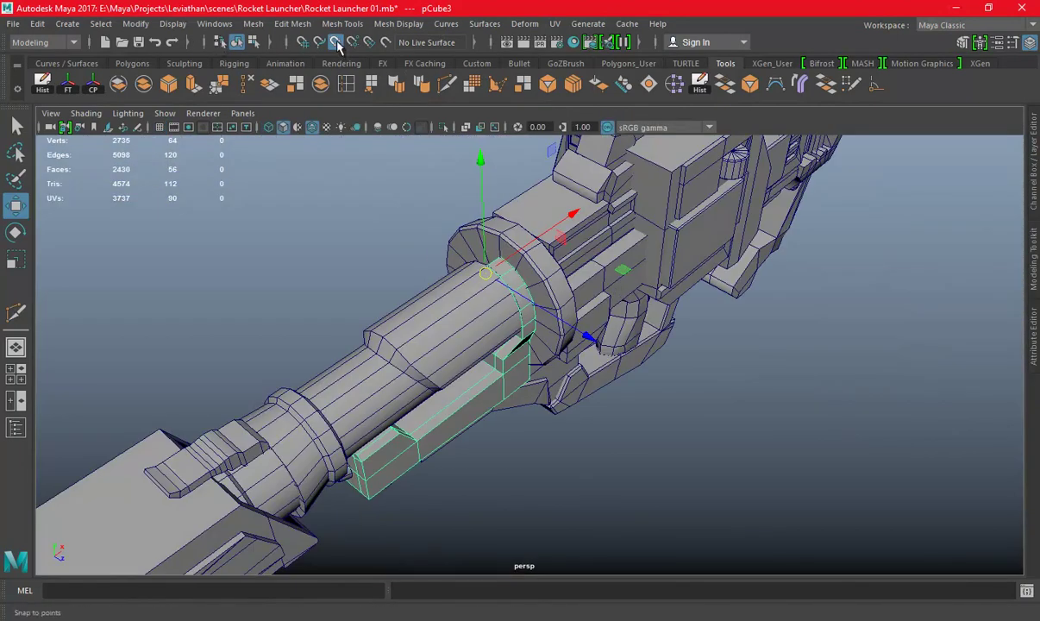
{"action": "left_click_drag", "start_coordinate": [621, 257], "coordinate": [897, 251], "text": "alt"}
{"action": "left_click", "coordinate": [1034, 172]}
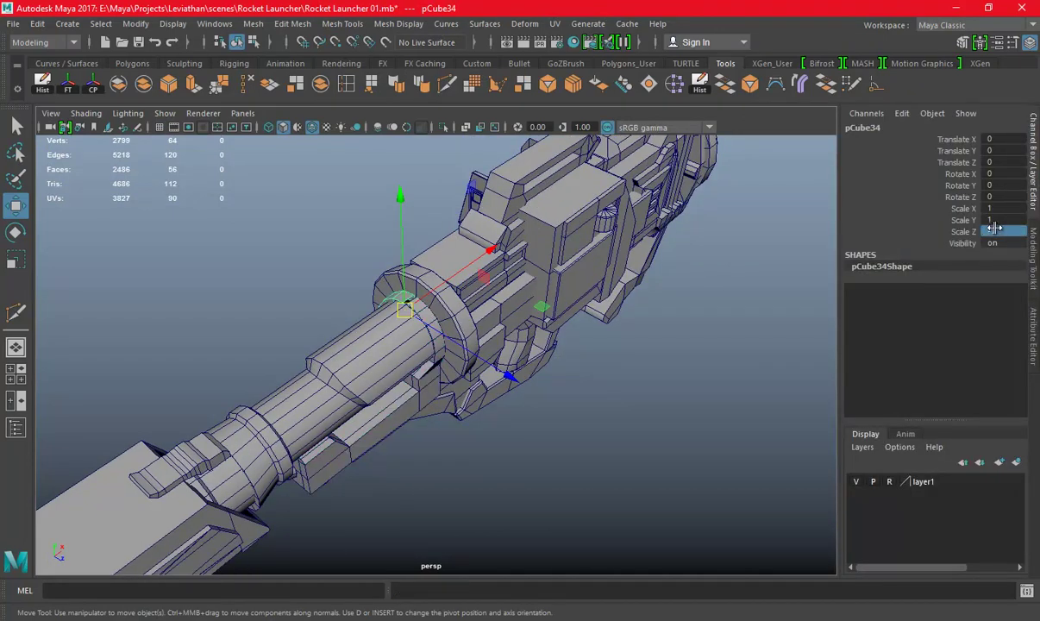
{"action": "left_click", "coordinate": [1034, 205]}
{"action": "left_click_drag", "start_coordinate": [603, 285], "coordinate": [541, 303], "text": "alt"}
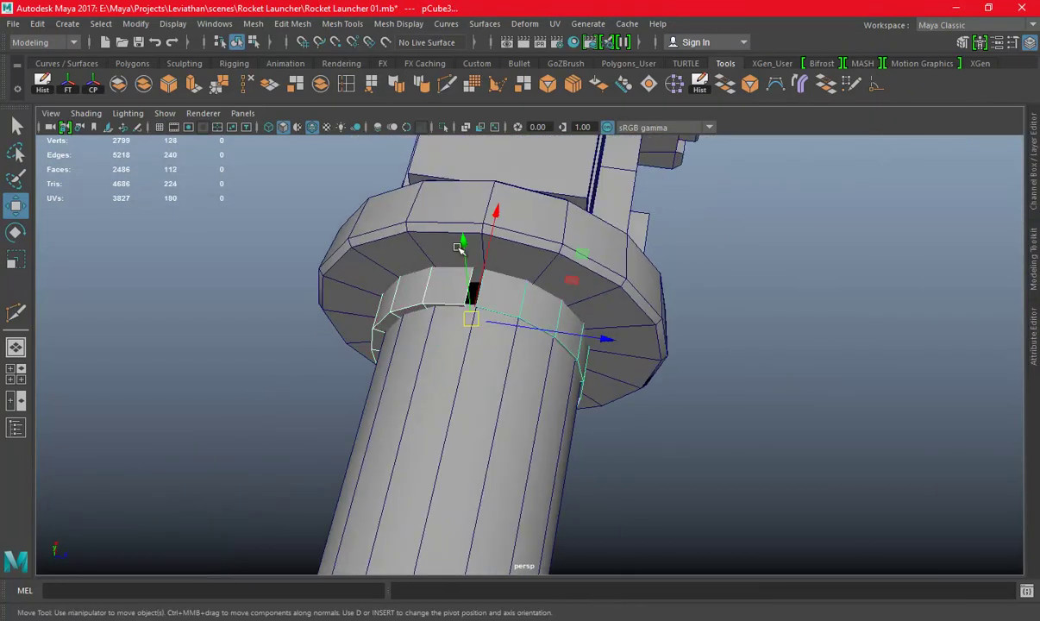
{"action": "left_click", "coordinate": [252, 25]}
Select vertices along the clamp's inner edge and zoom in on the flange
{"action": "key", "text": "space"}
{"action": "key", "text": "space"}
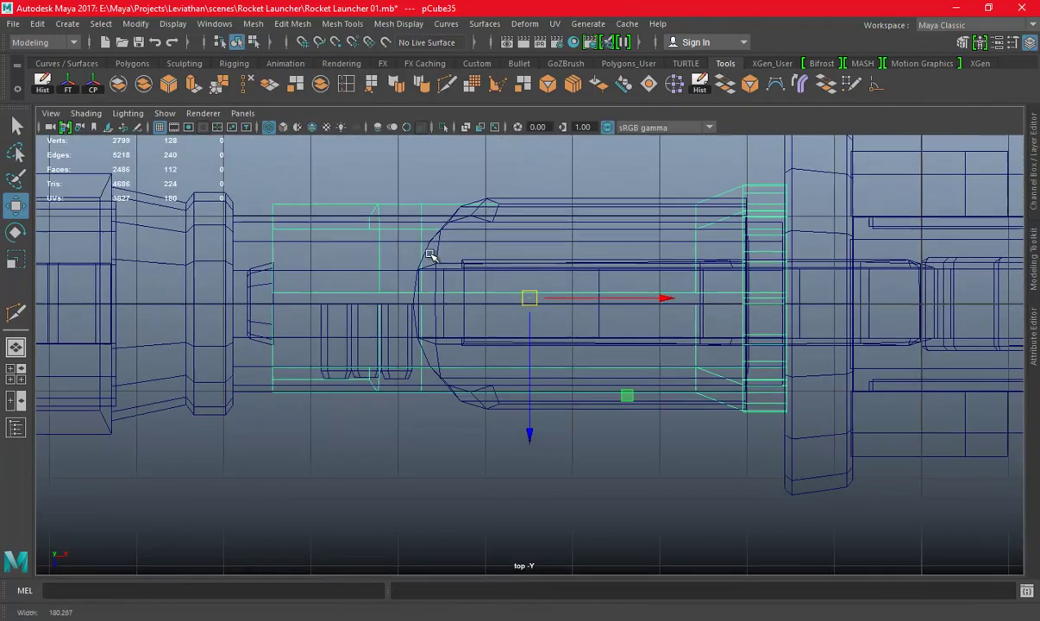
{"action": "key", "text": "space"}
{"action": "mouse_move", "coordinate": [470, 290]}
{"action": "left_mouse_down", "text": "alt"}
{"action": "mouse_move", "coordinate": [487, 272]}
{"action": "mouse_move", "coordinate": [480, 192]}
{"action": "left_mouse_up", "text": "alt"}
{"action": "left_click_drag", "start_coordinate": [480, 191], "coordinate": [488, 220]}
{"action": "key", "text": "e"}
{"action": "key", "text": "r"}
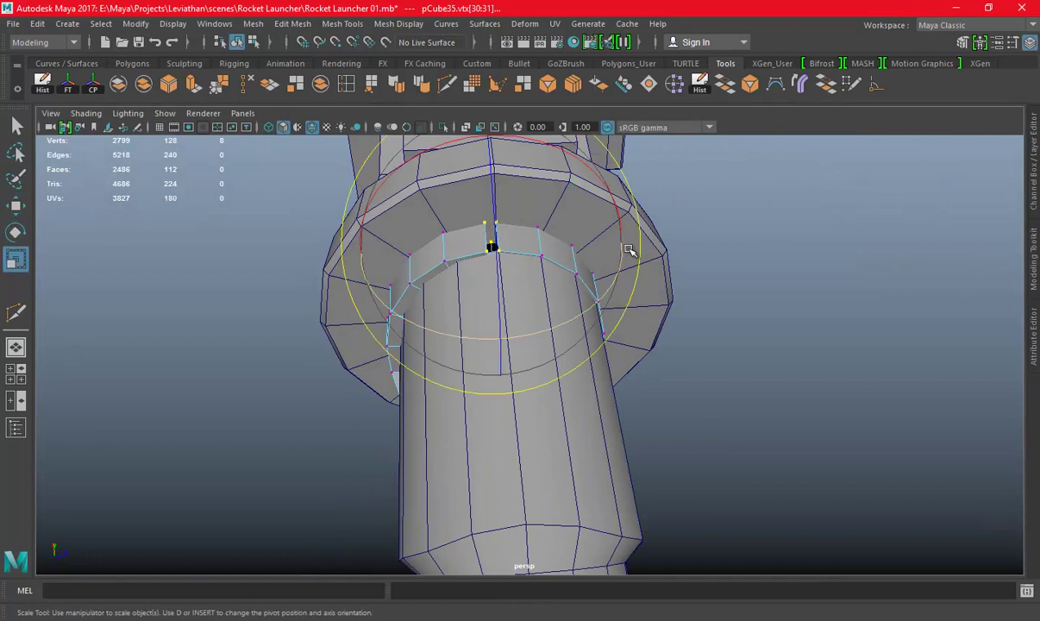
{"action": "left_click_drag", "start_coordinate": [348, 275], "coordinate": [543, 264], "text": "alt"}
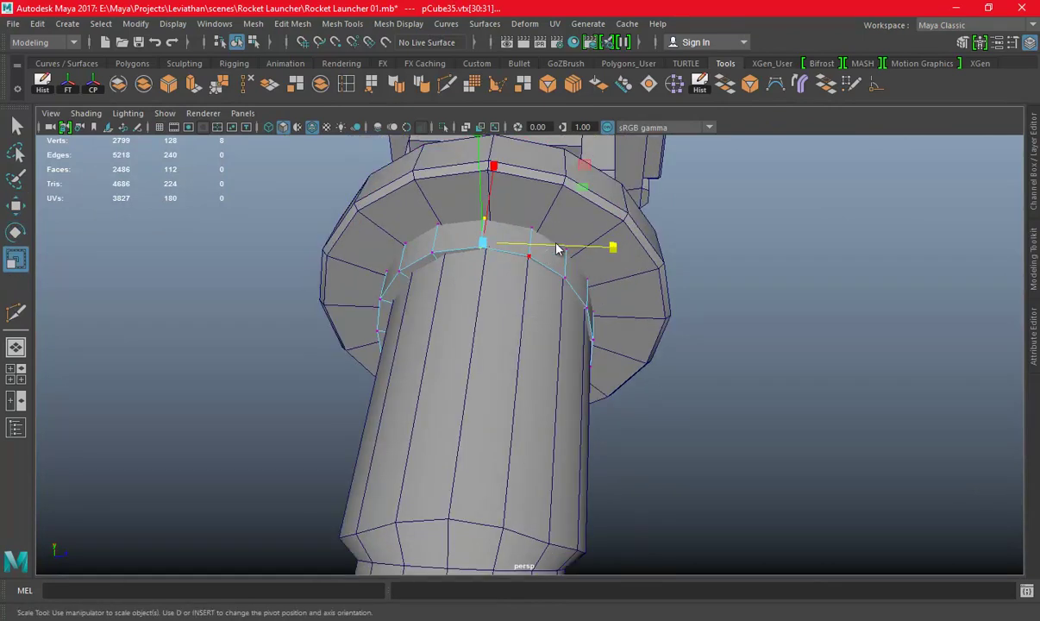
{"action": "mouse_move", "coordinate": [675, 156]}
{"action": "left_mouse_down", "text": "alt"}
{"action": "mouse_move", "coordinate": [680, 330]}
{"action": "mouse_move", "coordinate": [838, 293]}
{"action": "left_mouse_up", "text": "alt"}
Merge the two overlapping seam vertices at the top, then isolate the pCube35 clamp mesh
{"action": "right_click_drag", "start_coordinate": [802, 223], "coordinate": [724, 216]}
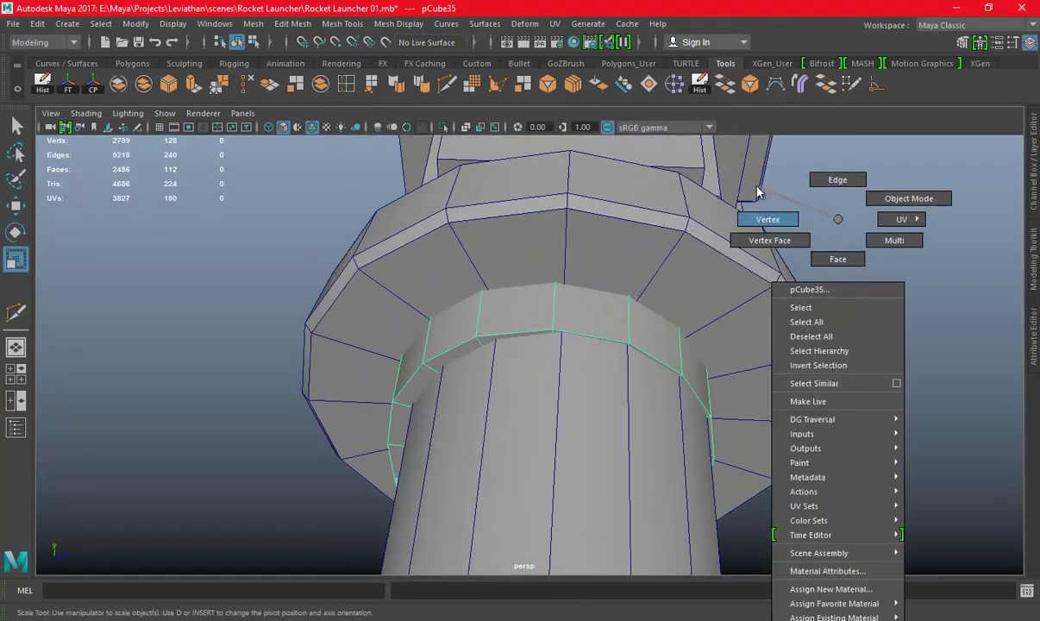
{"action": "left_click_drag", "start_coordinate": [724, 216], "coordinate": [568, 291], "text": "alt"}
{"action": "key", "text": "w"}
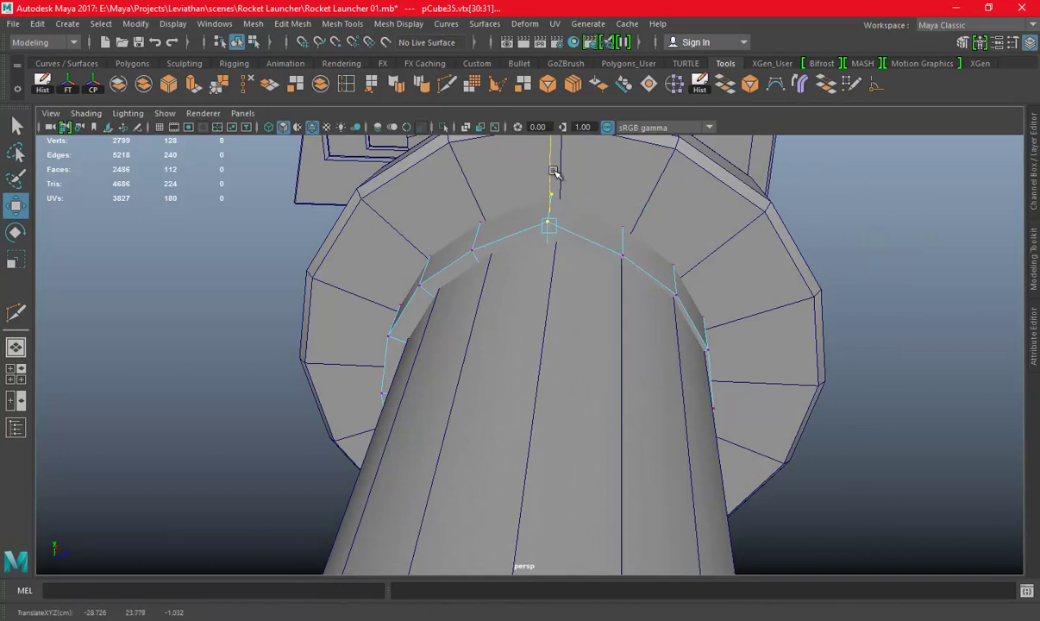
{"action": "right_click_drag", "start_coordinate": [623, 248], "coordinate": [690, 191]}
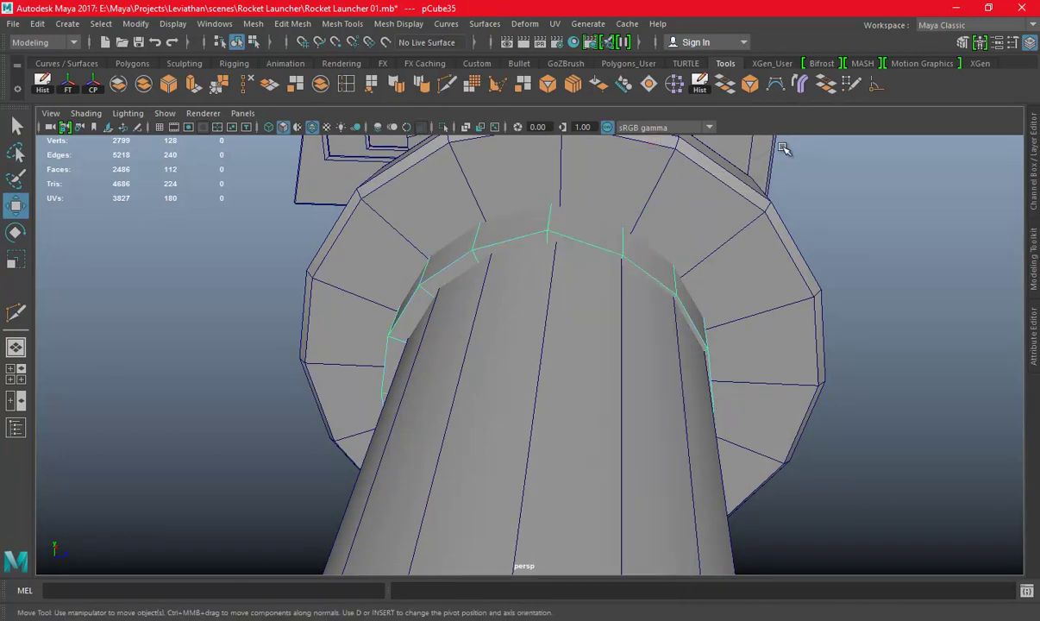
{"action": "left_click", "coordinate": [221, 84]}
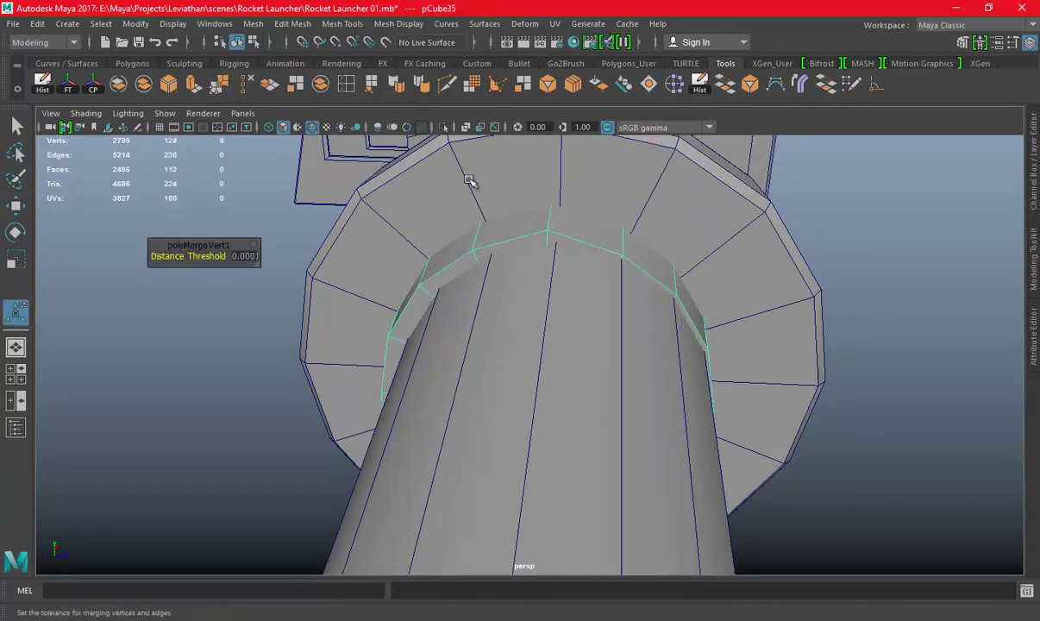
{"action": "left_click", "coordinate": [440, 127]}
{"action": "scroll", "coordinate": [547, 357], "scroll_direction": "down", "scroll_amount": 3}
Isolate the clamp in the top view and select its centre-line vertices
{"action": "scroll", "coordinate": [547, 283], "scroll_direction": "up", "scroll_amount": 2}
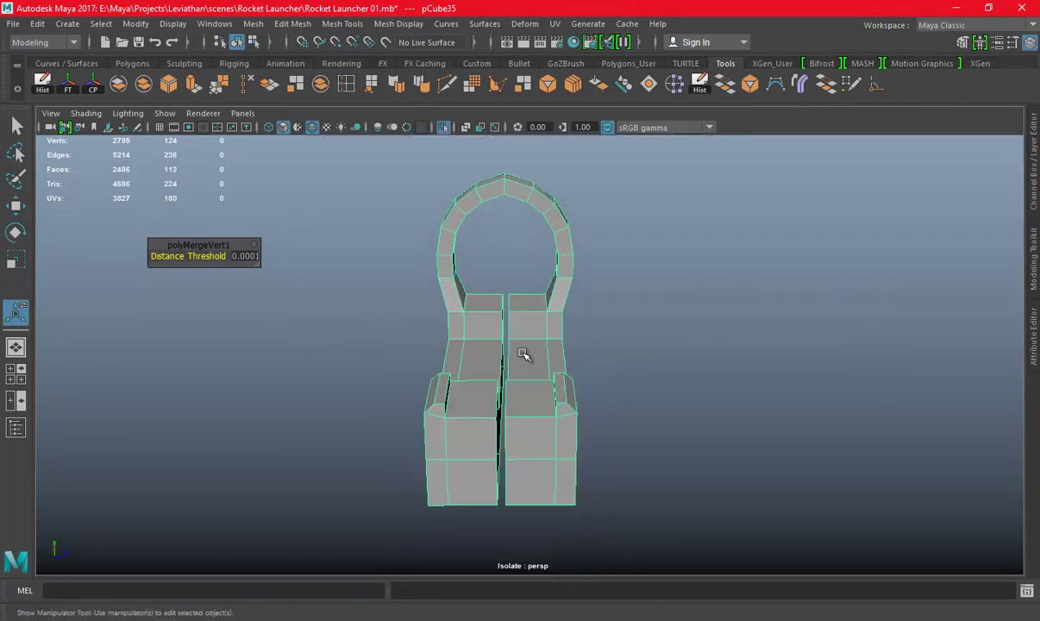
{"action": "key", "text": "space"}
{"action": "key", "text": "space"}
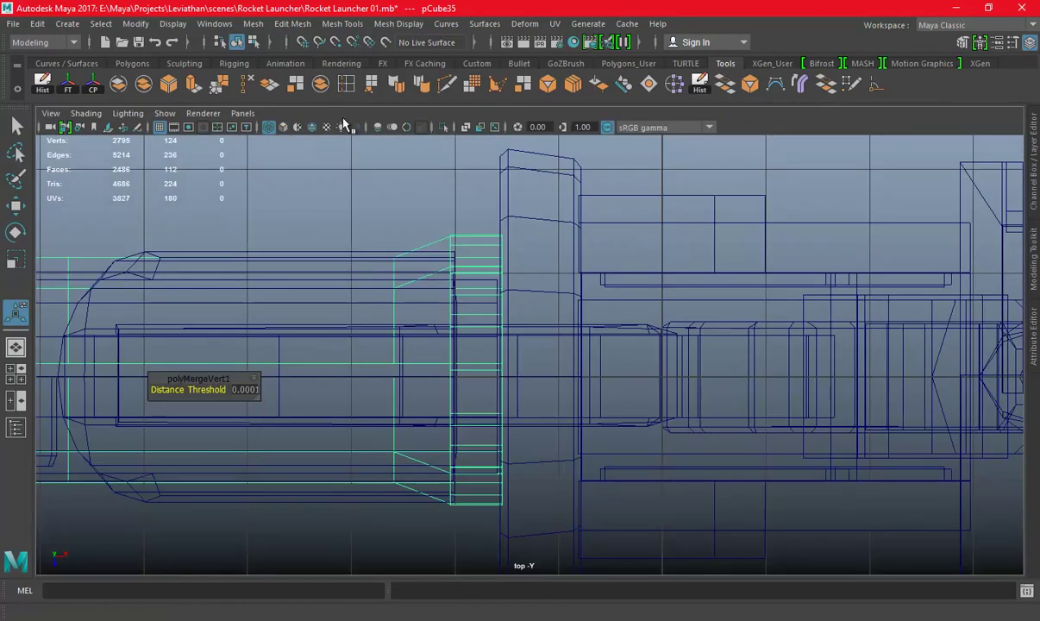
{"action": "left_click", "coordinate": [442, 129]}
{"action": "scroll", "coordinate": [249, 288], "scroll_direction": "down", "scroll_amount": 2}
{"action": "right_click_drag", "start_coordinate": [450, 212], "coordinate": [378, 214]}
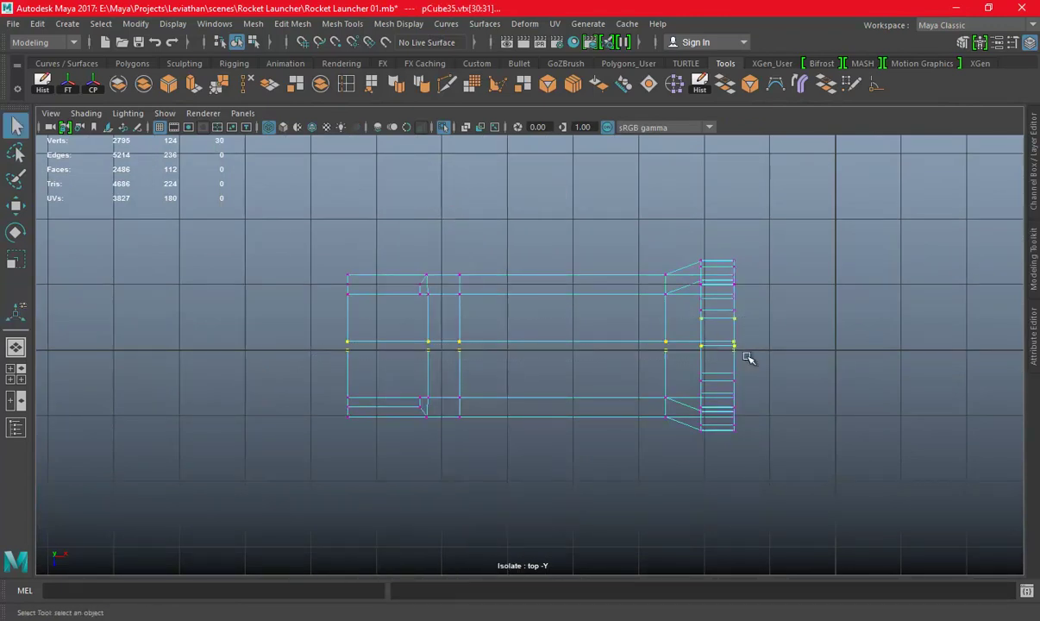
{"action": "key", "text": "r"}
{"action": "left_click_drag", "start_coordinate": [709, 355], "coordinate": [712, 357]}
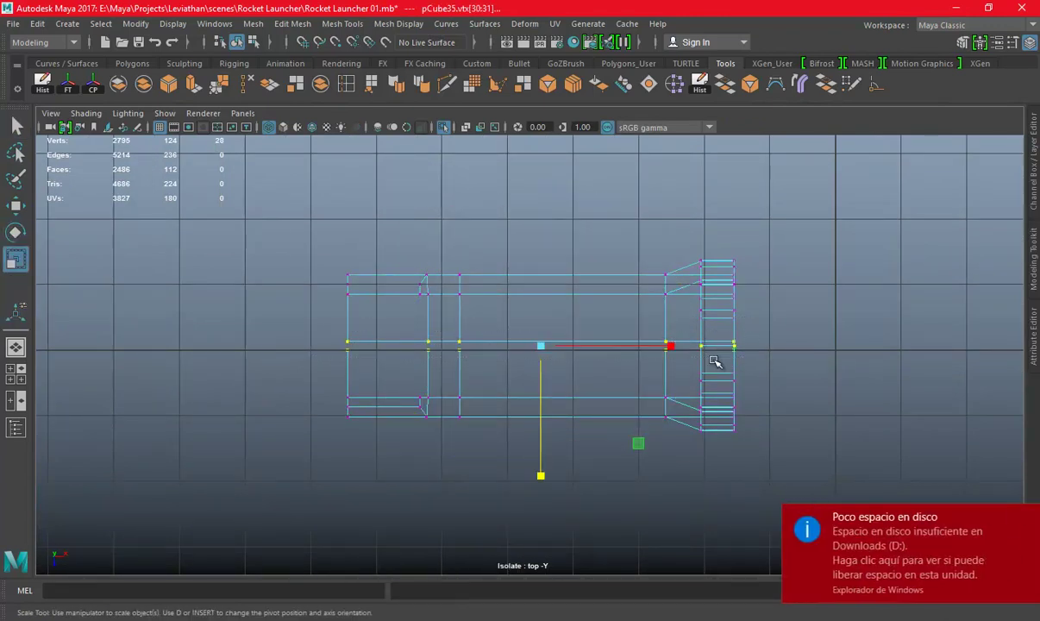
Merge the centre-line vertices of the clamp
{"action": "key", "text": "space"}
{"action": "key", "text": "space"}
{"action": "mouse_move", "coordinate": [587, 302]}
{"action": "left_mouse_down", "text": "alt"}
{"action": "mouse_move", "coordinate": [538, 229]}
{"action": "mouse_move", "coordinate": [490, 226]}
{"action": "left_mouse_up", "text": "alt"}
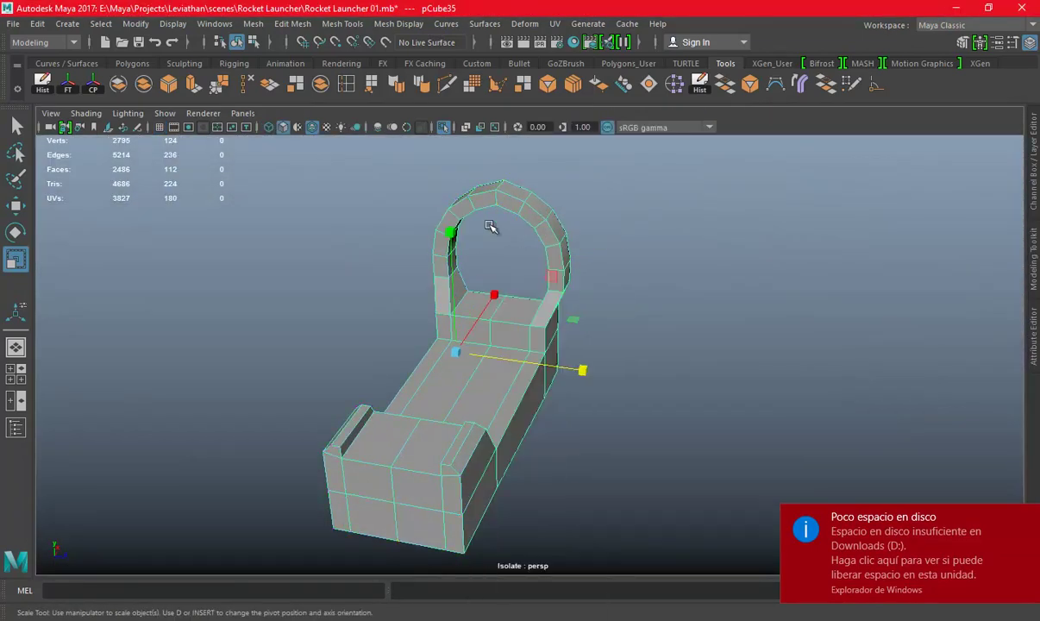
{"action": "left_click", "coordinate": [222, 92]}
{"action": "right_click_drag", "start_coordinate": [476, 218], "coordinate": [548, 200]}
{"action": "key", "text": "q"}
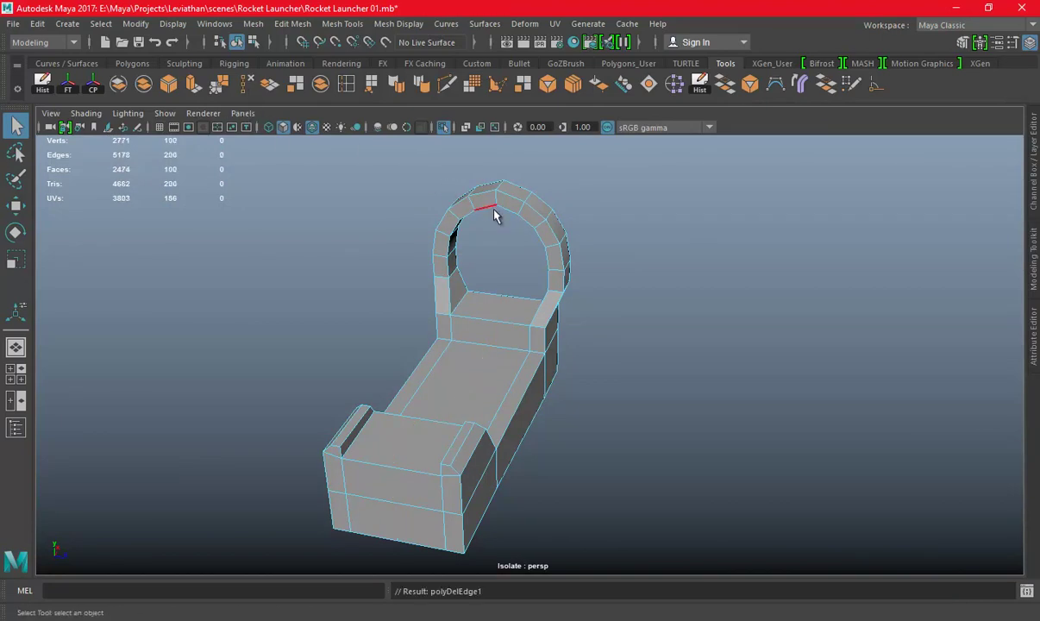
Select the arch piece and delete its inner floor faces
{"action": "left_click_drag", "start_coordinate": [510, 185], "coordinate": [499, 306], "text": "alt"}
{"action": "scroll", "coordinate": [520, 248], "scroll_direction": "up", "scroll_amount": 3}
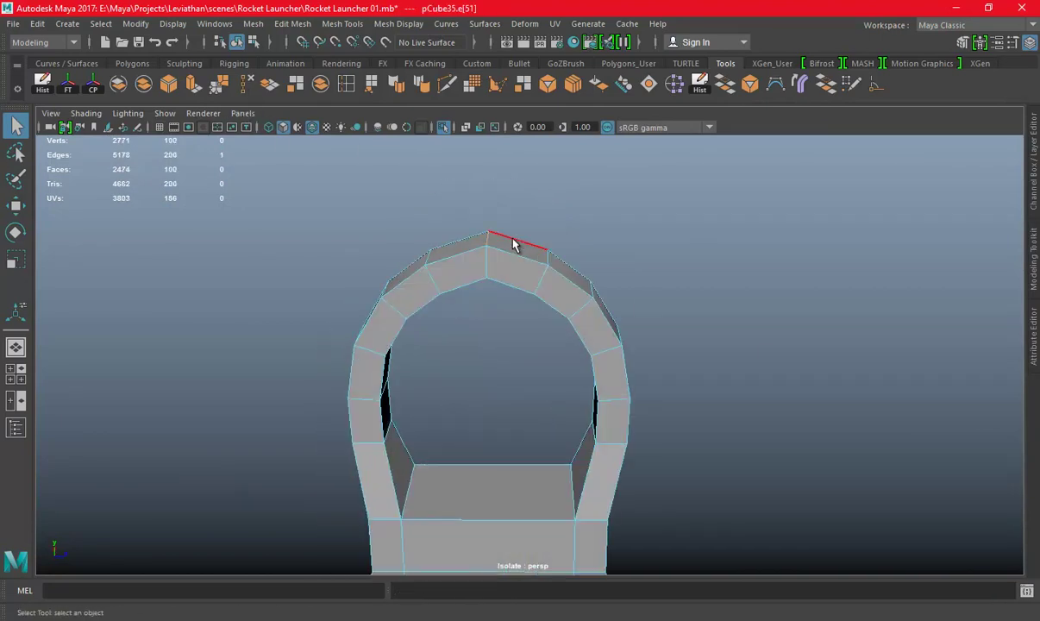
{"action": "key", "text": "w"}
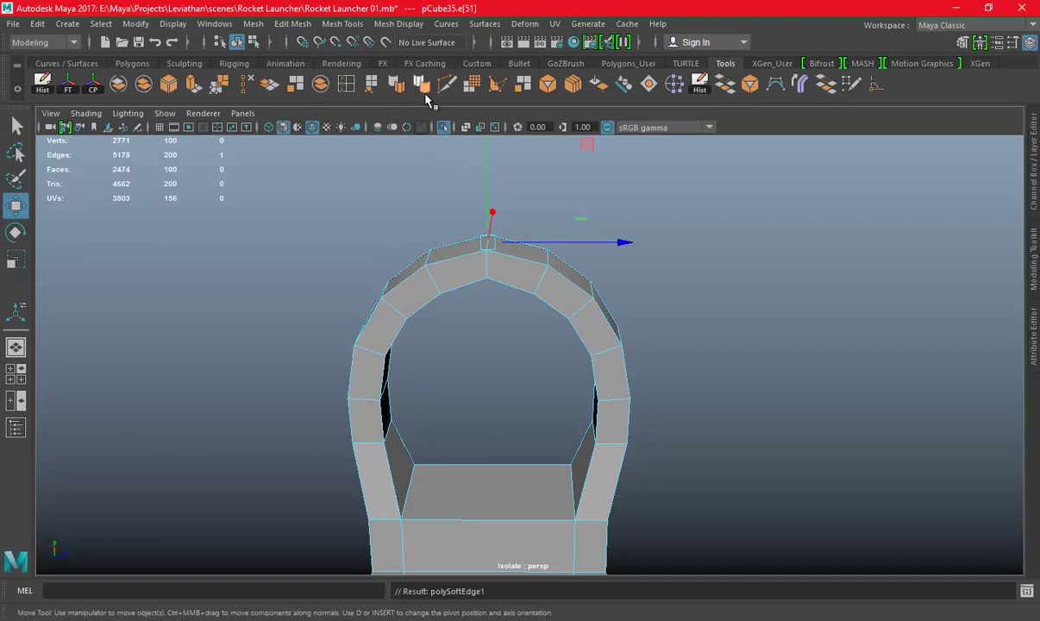
{"action": "left_click", "coordinate": [590, 175]}
{"action": "left_click", "coordinate": [591, 306]}
{"action": "left_click_drag", "start_coordinate": [643, 411], "coordinate": [659, 339], "text": "alt"}
{"action": "mouse_move", "coordinate": [648, 417]}
{"action": "left_mouse_down", "text": "alt"}
{"action": "mouse_move", "coordinate": [358, 432]}
{"action": "mouse_move", "coordinate": [453, 364]}
{"action": "left_mouse_up", "text": "alt"}
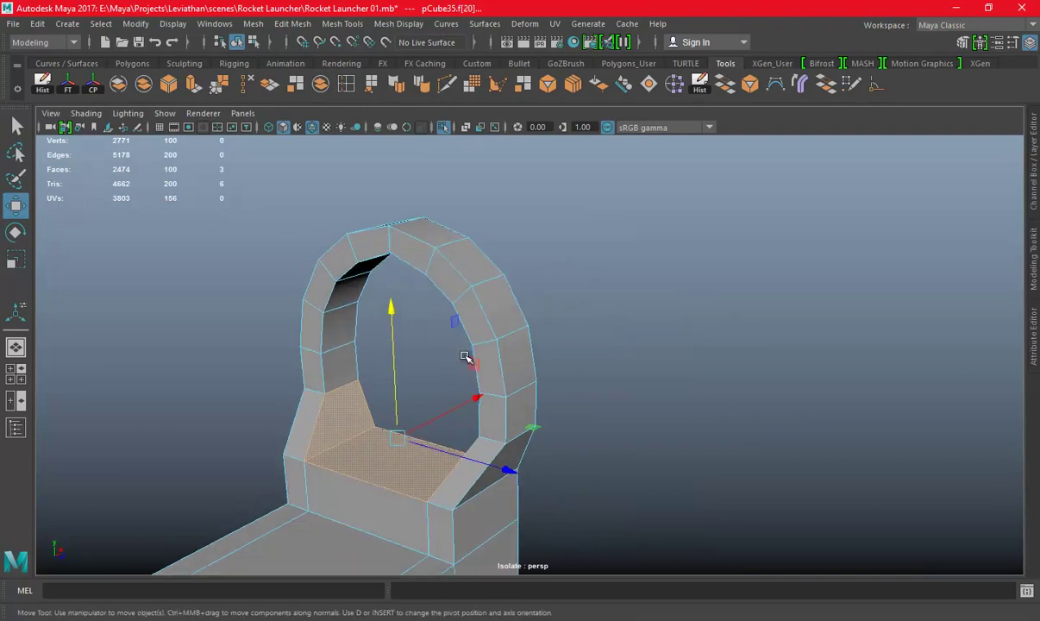
{"action": "key", "text": "Delete"}
Delete the remaining inner faces of the arch
{"action": "left_click", "coordinate": [349, 353]}
{"action": "mouse_move", "coordinate": [349, 353]}
{"action": "left_mouse_down", "text": "alt"}
{"action": "mouse_move", "coordinate": [643, 395]}
{"action": "mouse_move", "coordinate": [630, 366]}
{"action": "left_mouse_up", "text": "alt"}
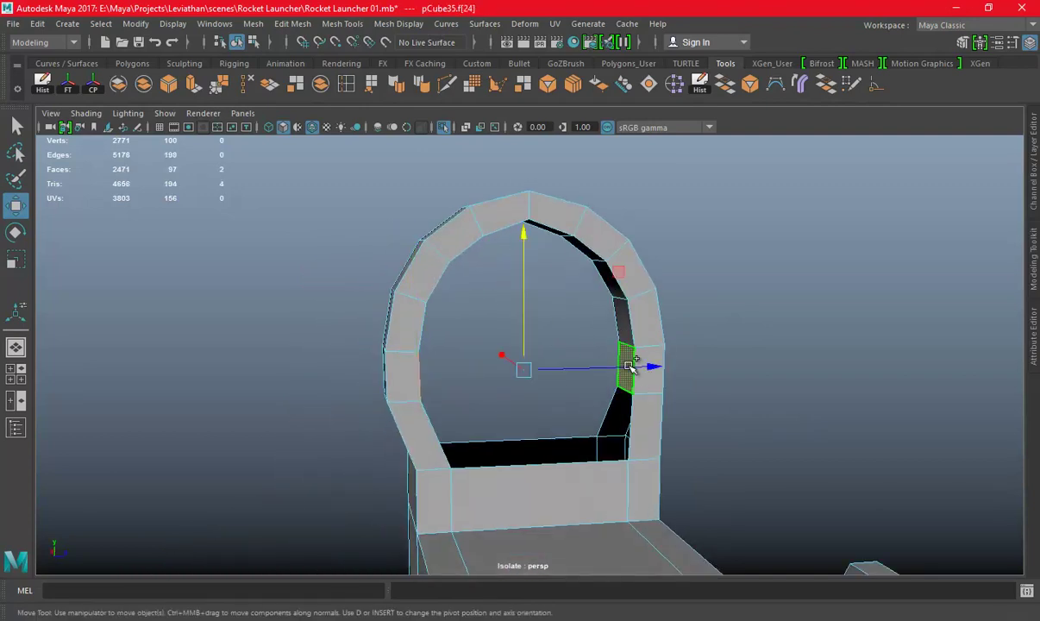
{"action": "key", "text": "Delete"}
{"action": "right_click_drag", "start_coordinate": [631, 218], "coordinate": [690, 186]}
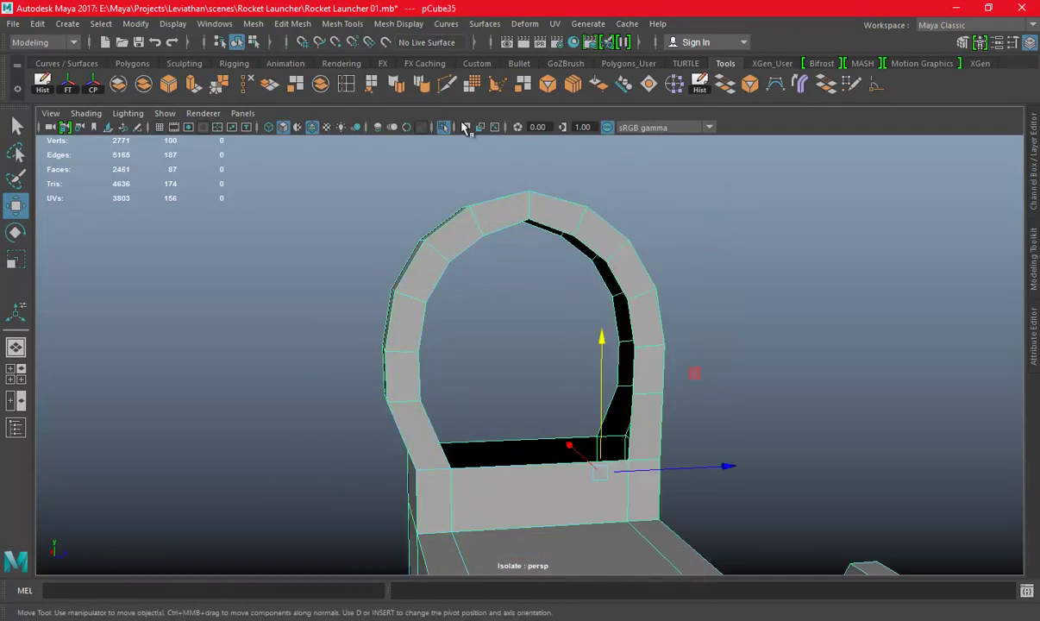
Briefly view the whole launcher, then isolate and frame the arch piece again
{"action": "left_click", "coordinate": [454, 127]}
{"action": "mouse_move", "coordinate": [602, 206]}
{"action": "left_mouse_down", "text": "alt"}
{"action": "mouse_move", "coordinate": [638, 337]}
{"action": "mouse_move", "coordinate": [447, 368]}
{"action": "mouse_move", "coordinate": [538, 342]}
{"action": "mouse_move", "coordinate": [512, 307]}
{"action": "mouse_move", "coordinate": [603, 389]}
{"action": "left_mouse_up", "text": "alt"}
{"action": "left_click", "coordinate": [448, 127]}
{"action": "key", "text": "f"}
{"action": "left_click", "coordinate": [522, 328]}
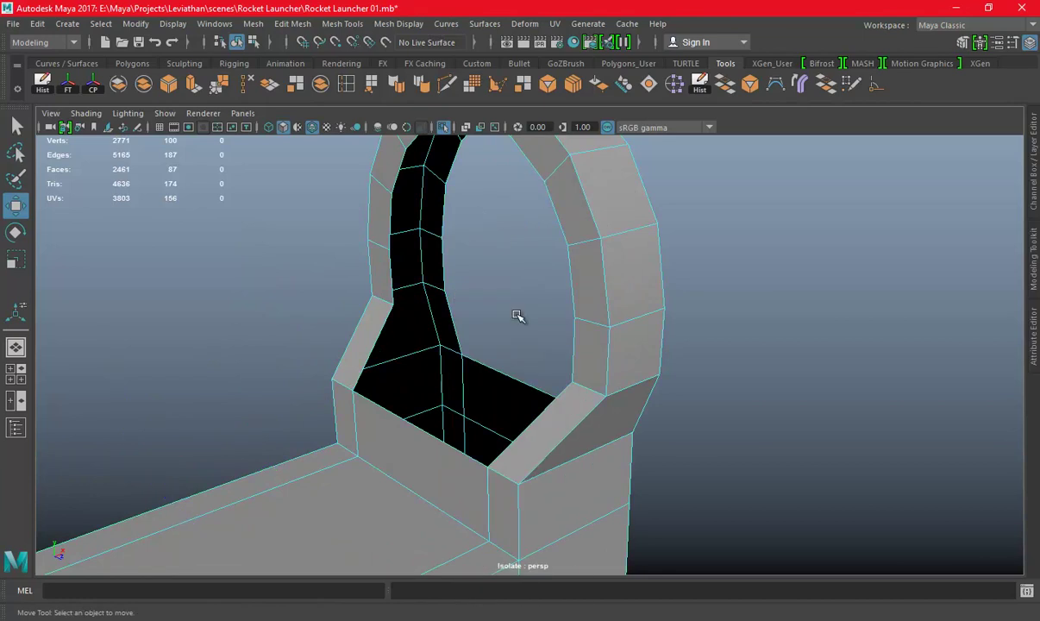
Bridge the arch's two open top-rim edges and show the whole launcher again
{"action": "left_click", "coordinate": [406, 421]}
{"action": "left_click_drag", "start_coordinate": [405, 421], "coordinate": [457, 405], "text": "alt"}
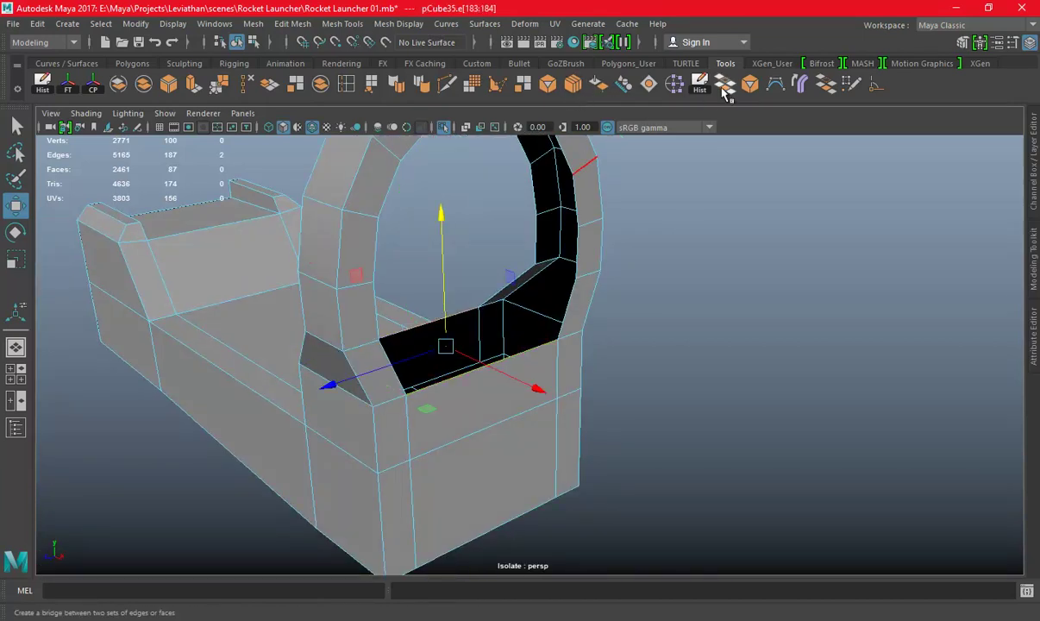
{"action": "left_click", "coordinate": [725, 84]}
{"action": "right_click_drag", "start_coordinate": [573, 242], "coordinate": [681, 185]}
{"action": "left_click", "coordinate": [445, 128]}
{"action": "mouse_move", "coordinate": [425, 287]}
{"action": "left_mouse_down", "text": "alt"}
{"action": "mouse_move", "coordinate": [587, 320]}
{"action": "mouse_move", "coordinate": [539, 365]}
{"action": "mouse_move", "coordinate": [399, 366]}
{"action": "mouse_move", "coordinate": [435, 336]}
{"action": "left_mouse_up", "text": "alt"}
Orbit and pan around the launcher, checking the receiver side and muzzle, then save
{"action": "middle_click_drag", "start_coordinate": [435, 337], "coordinate": [619, 375], "text": "alt"}
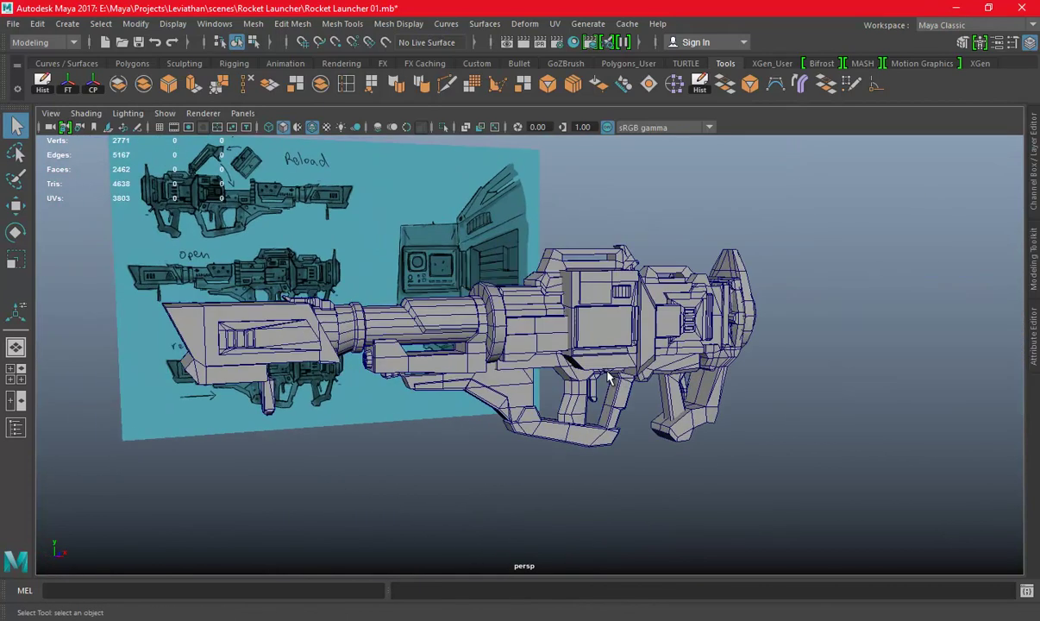
{"action": "left_click_drag", "start_coordinate": [619, 375], "coordinate": [622, 322], "text": "alt"}
{"action": "left_click", "coordinate": [624, 328]}
{"action": "key", "text": "f"}
{"action": "right_click_drag", "start_coordinate": [835, 437], "coordinate": [749, 457], "text": "alt"}
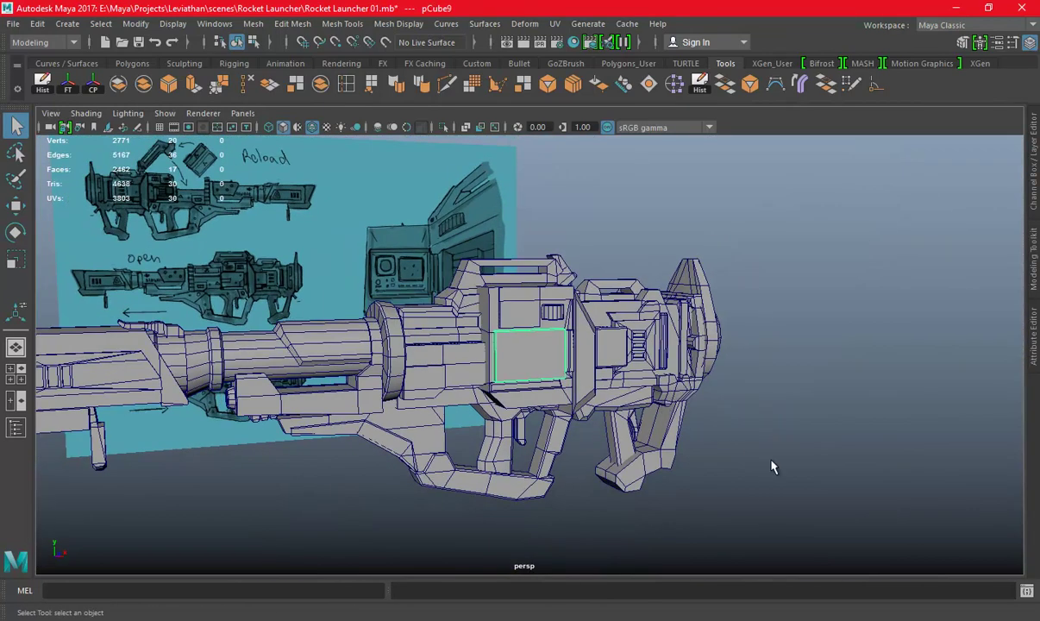
{"action": "left_click", "coordinate": [748, 457]}
{"action": "left_click_drag", "start_coordinate": [748, 457], "coordinate": [595, 366], "text": "alt"}
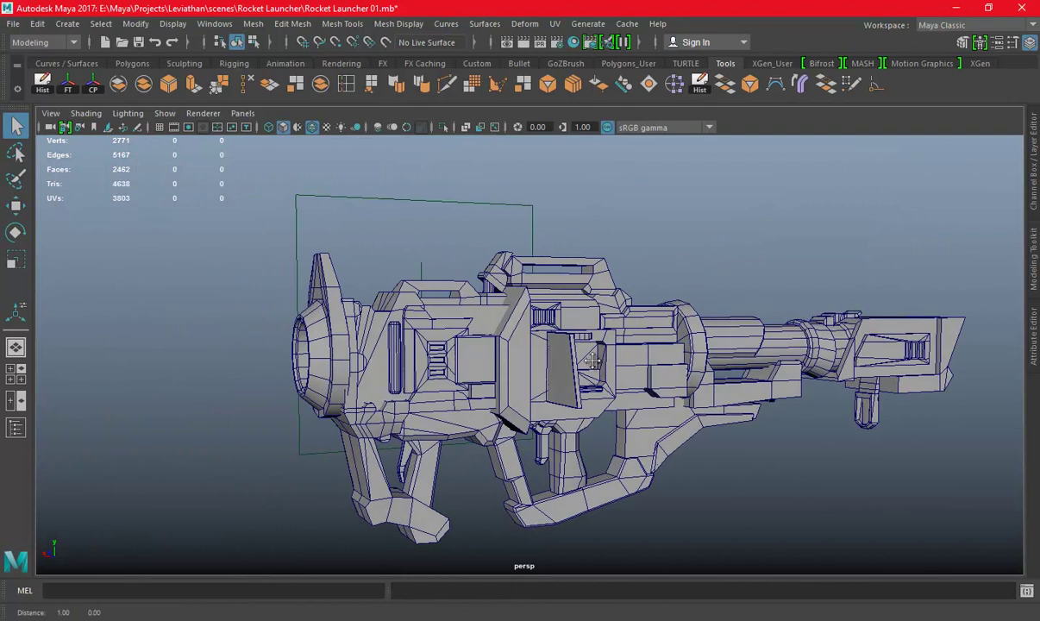
{"action": "middle_click_drag", "start_coordinate": [595, 366], "coordinate": [524, 332], "text": "alt"}
{"action": "mouse_move", "coordinate": [523, 333]}
{"action": "left_mouse_down", "text": "alt"}
{"action": "mouse_move", "coordinate": [527, 366]}
{"action": "mouse_move", "coordinate": [437, 352]}
{"action": "left_mouse_up", "text": "alt"}
{"action": "middle_click_drag", "start_coordinate": [540, 332], "coordinate": [512, 362], "text": "alt"}
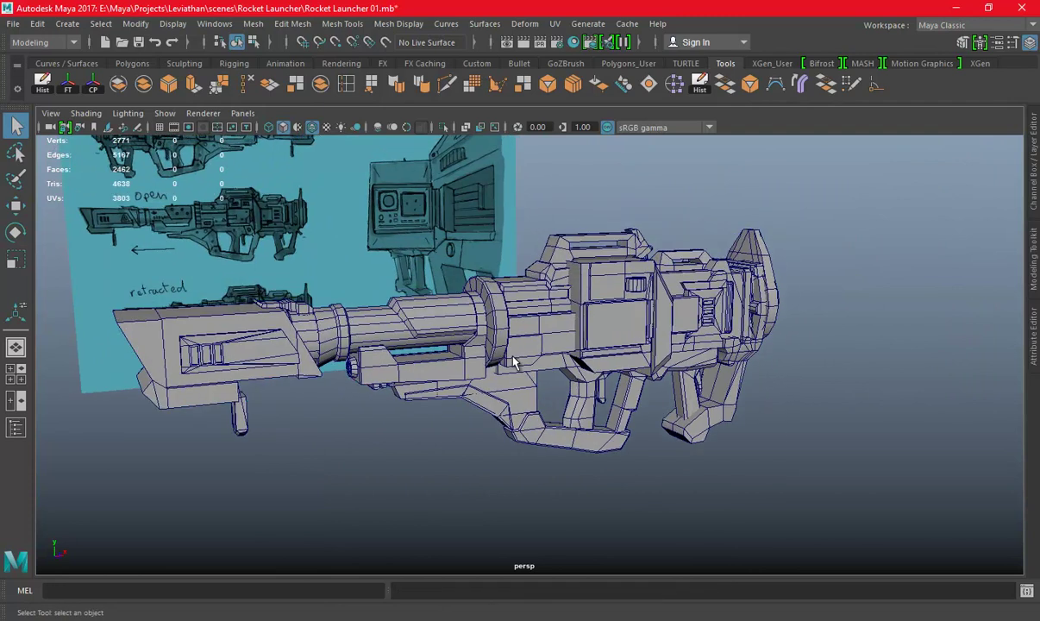
{"action": "mouse_move", "coordinate": [559, 349]}
{"action": "left_mouse_down", "text": "alt"}
{"action": "mouse_move", "coordinate": [658, 349]}
{"action": "mouse_move", "coordinate": [531, 359]}
{"action": "left_mouse_up", "text": "alt"}
{"action": "key", "text": "ctrl+s"}
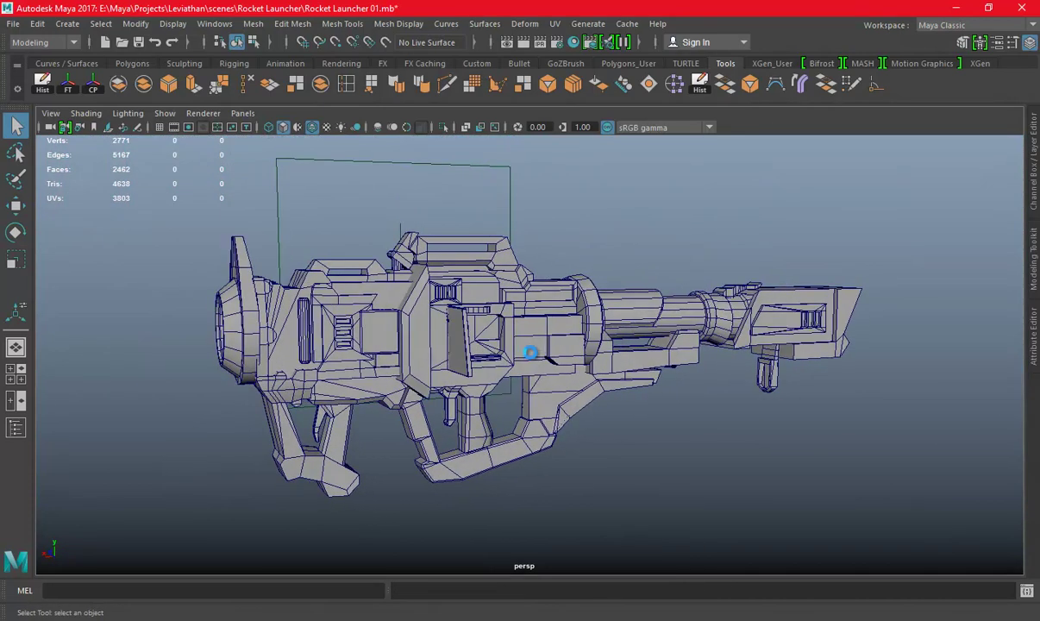